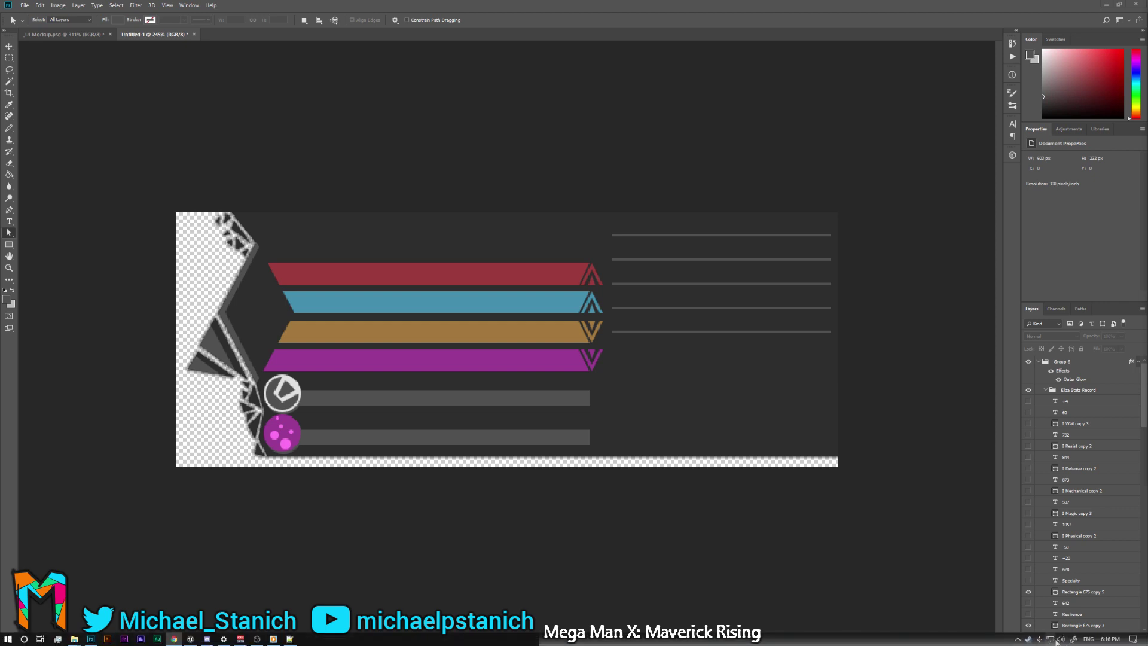
# Lower the Windows Media Player volume in the system volume mixer, and select the Group 6 layer group in Photoshop.
pyautogui.rightClick(1056, 641)
pyautogui.click(1049, 557)
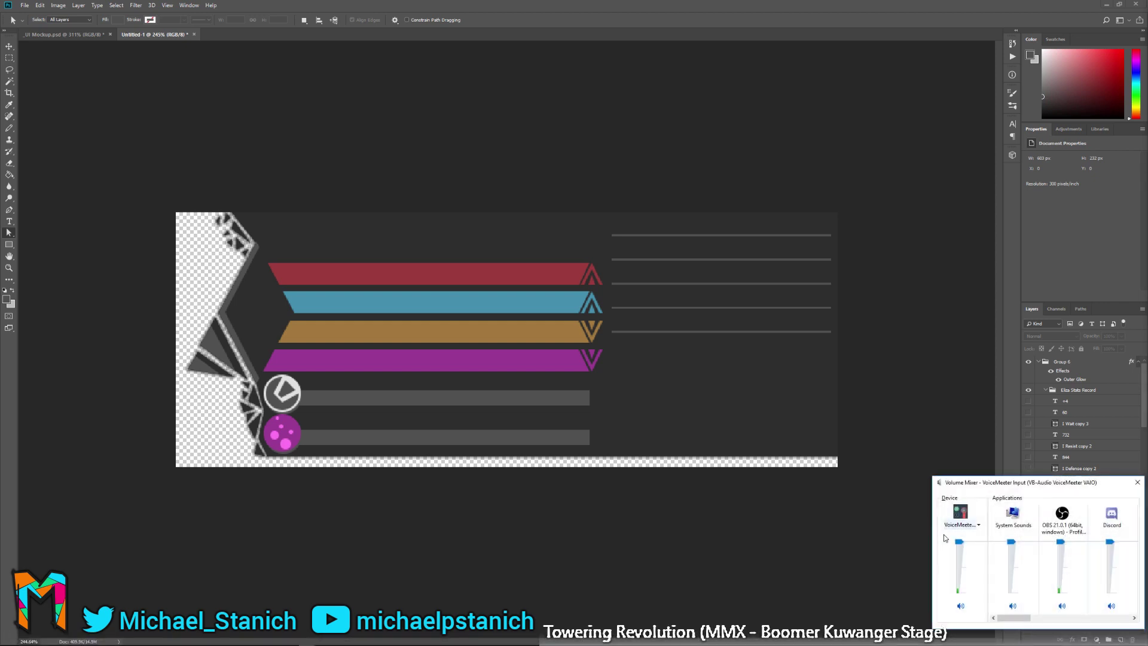
pyautogui.moveTo(1021, 619); pyautogui.dragTo(1121, 618)
pyautogui.moveTo(1061, 541); pyautogui.dragTo(1071, 590)
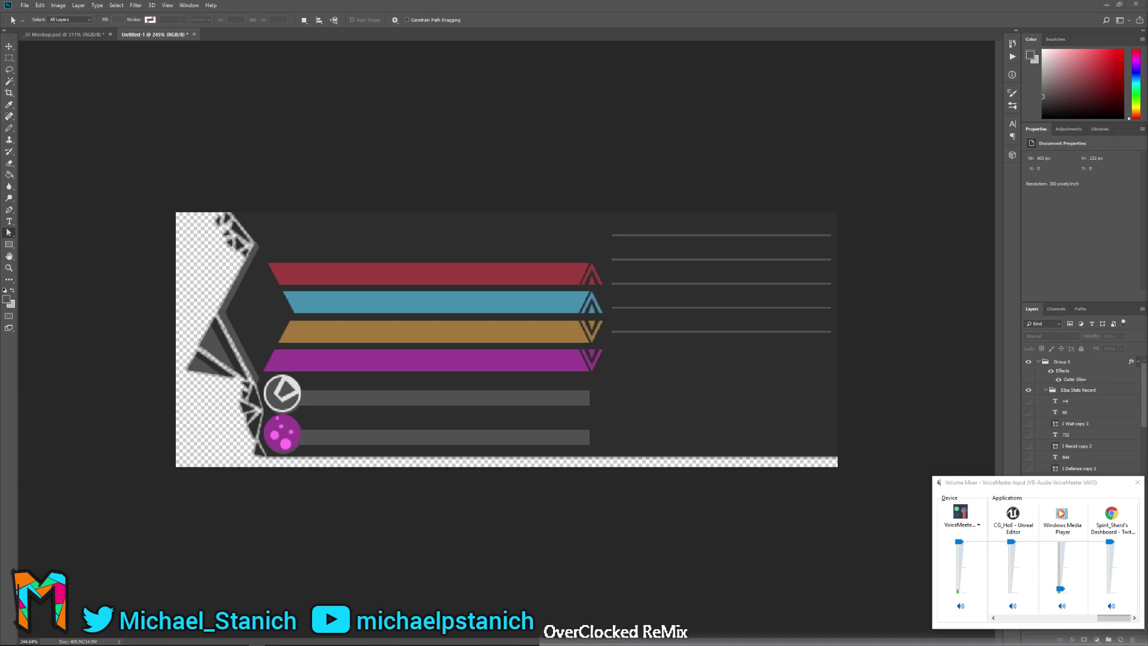
pyautogui.click(657, 10)
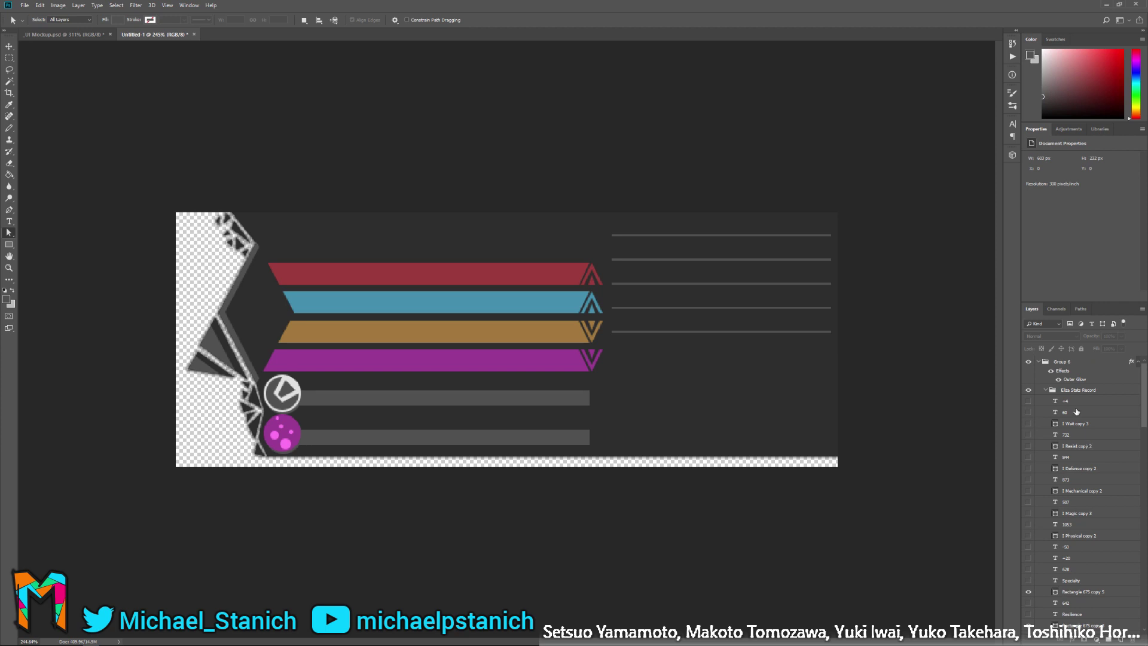
pyautogui.click(1075, 361)
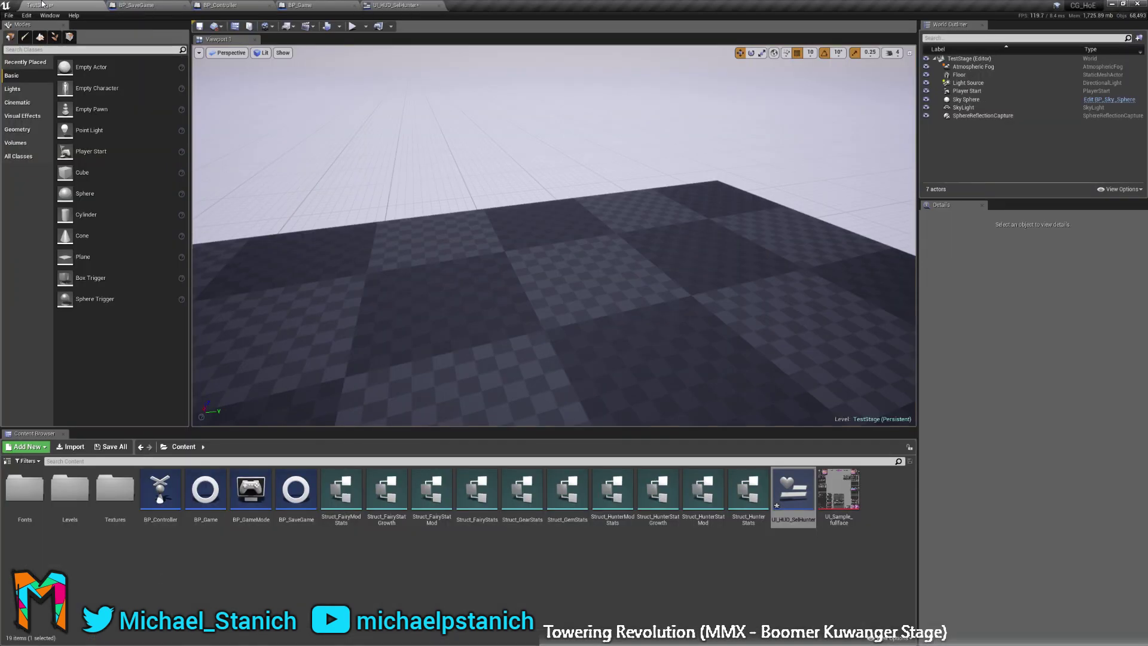
# In Unreal Editor, run the TestStage level to preview the hunter HUD, stop it, and open the UI_HUD_SelHunter widget.
pyautogui.click(503, 188)
pyautogui.moveTo(632, 196); pyautogui.dragTo(588, 202, button='right')
pyautogui.press('s')
pyautogui.press('s')
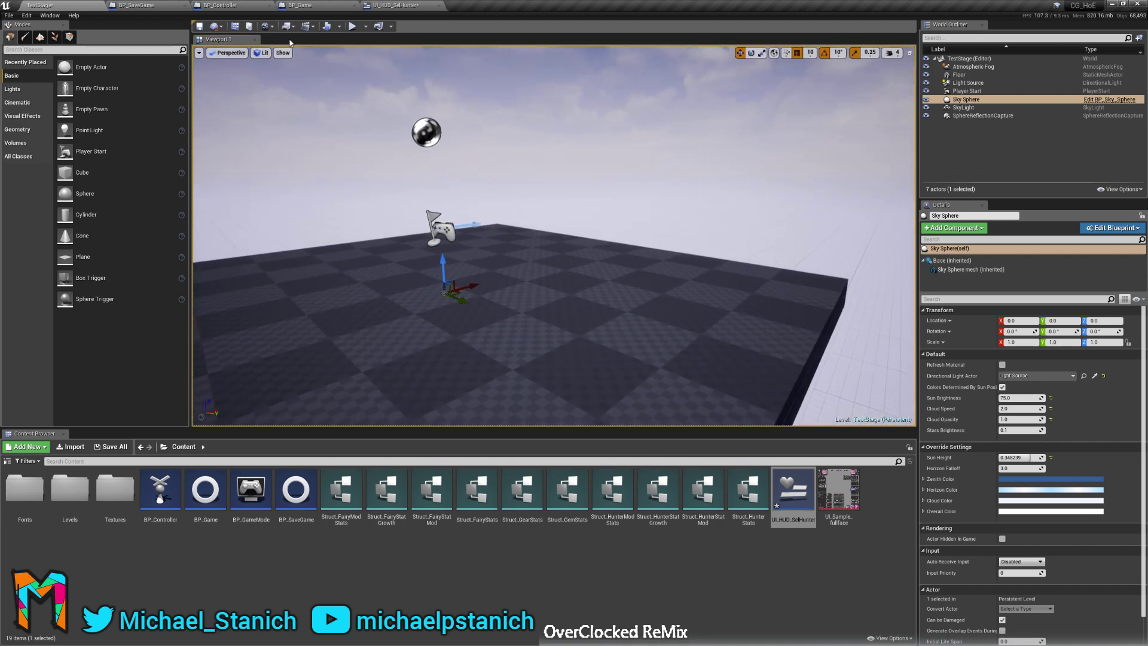
pyautogui.click(353, 26)
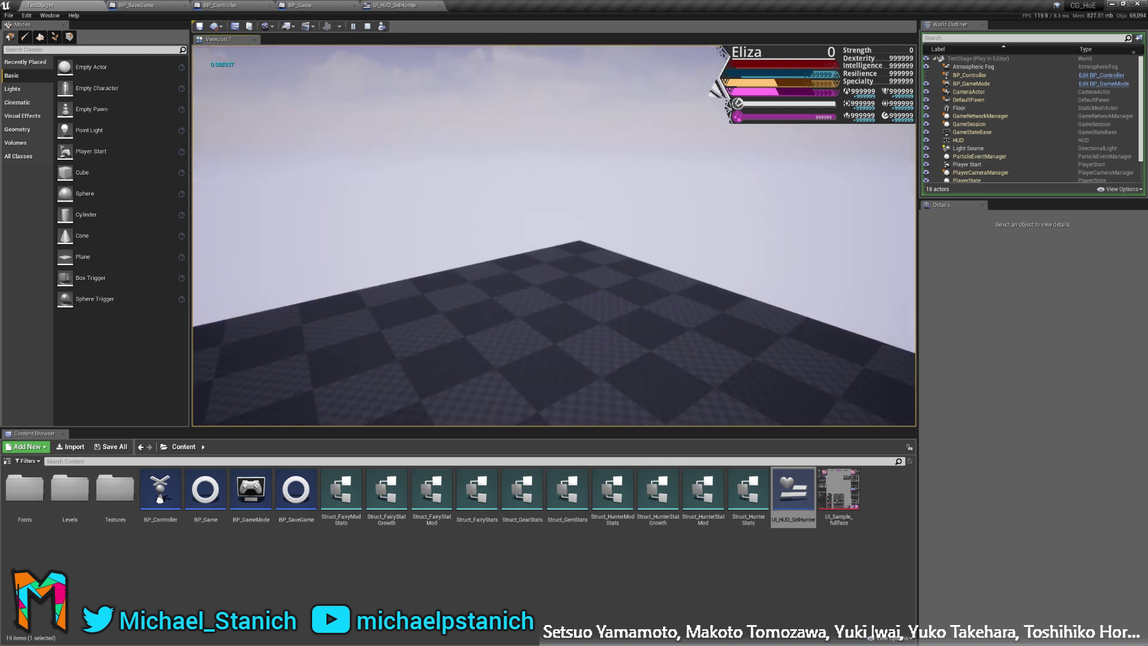
pyautogui.press('Escape')
pyautogui.click(423, 6)
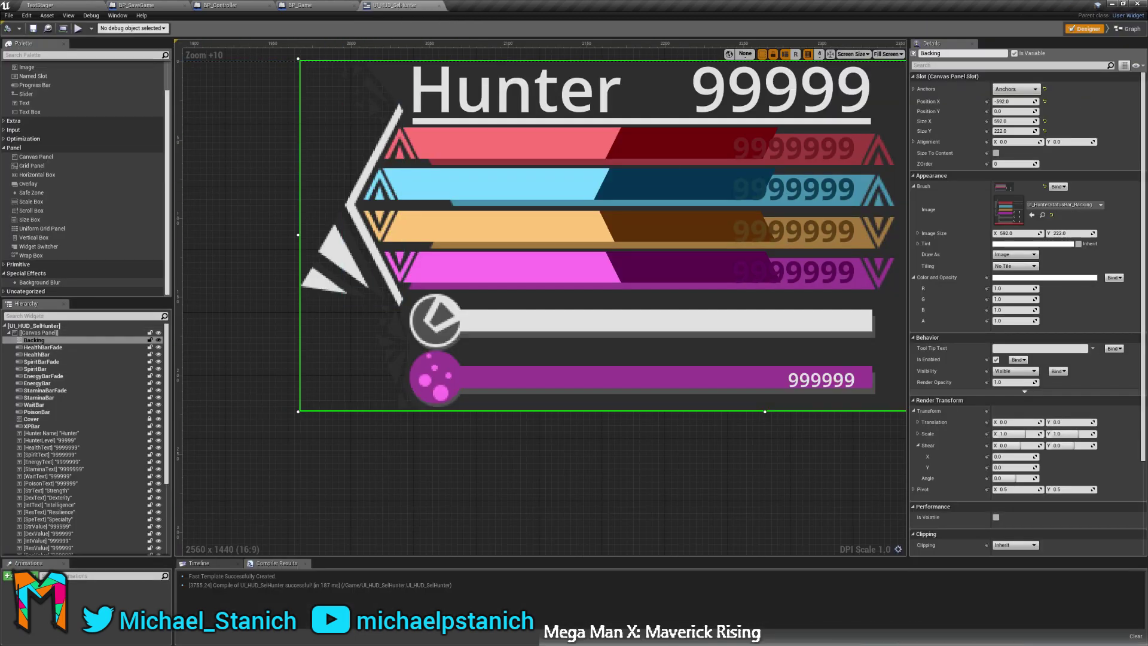
# Switch to the Photoshop document and move the VoiceMeeter window off this screen.
pyautogui.press('super')
pyautogui.press('super+Tab')
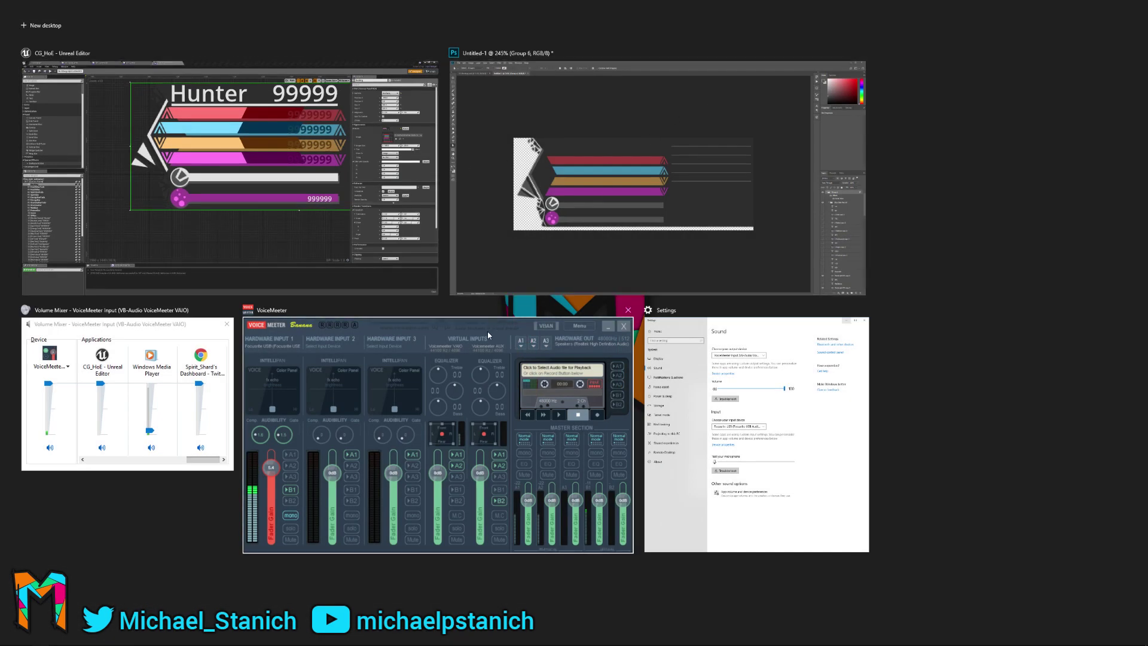
pyautogui.moveTo(487, 333); pyautogui.dragTo(694, 257)
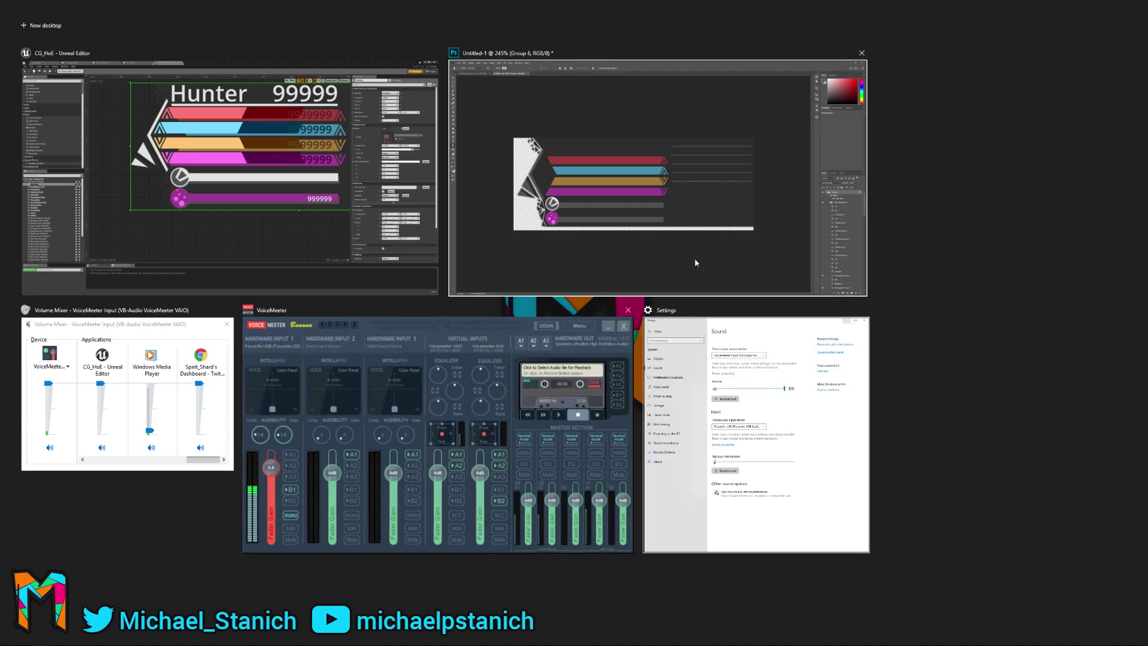
pyautogui.click(771, 247)
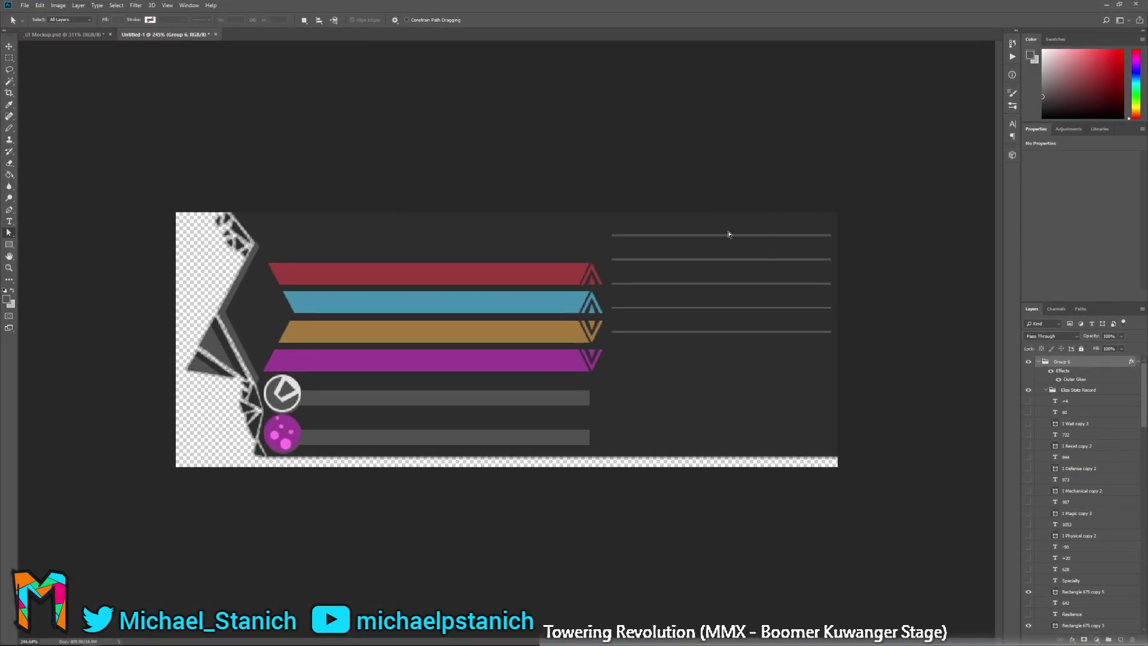
pyautogui.click(240, 638)
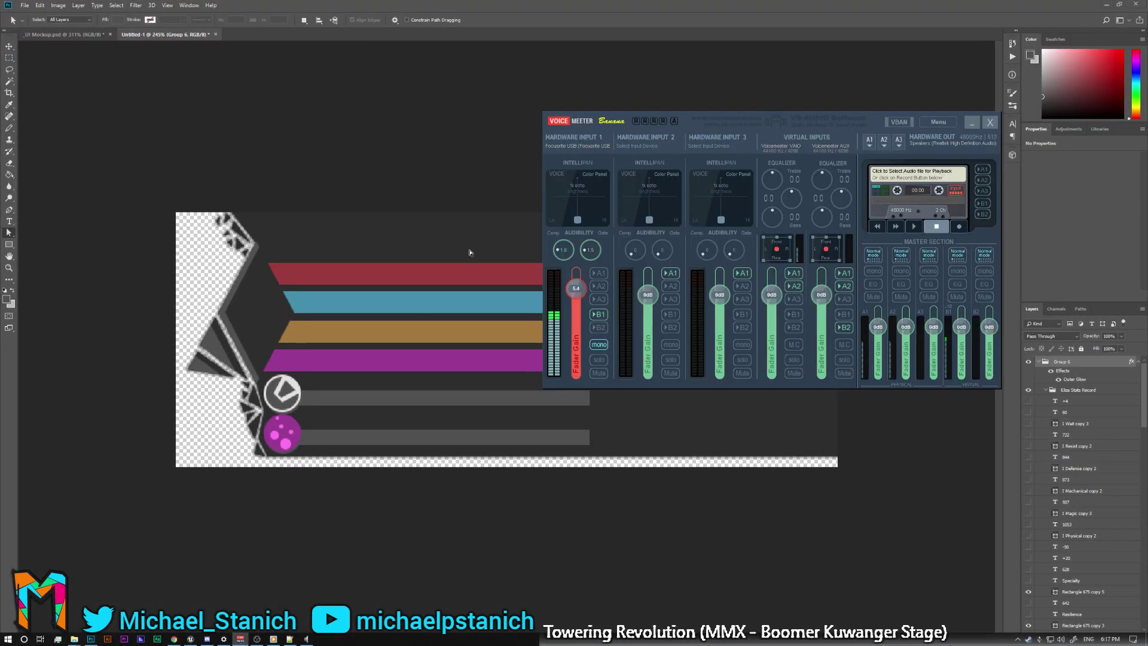
pyautogui.moveTo(688, 121); pyautogui.dragTo(1147, 120)
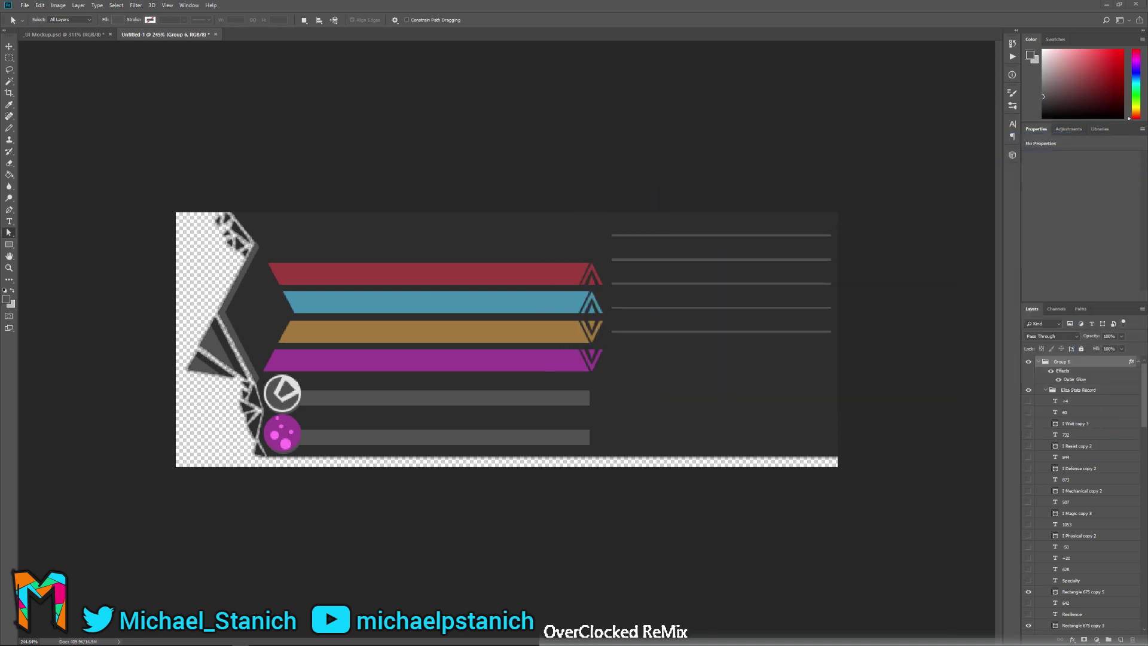
# Close the Settings and Volume Mixer windows and return to the Photoshop document.
pyautogui.press('super+Tab')
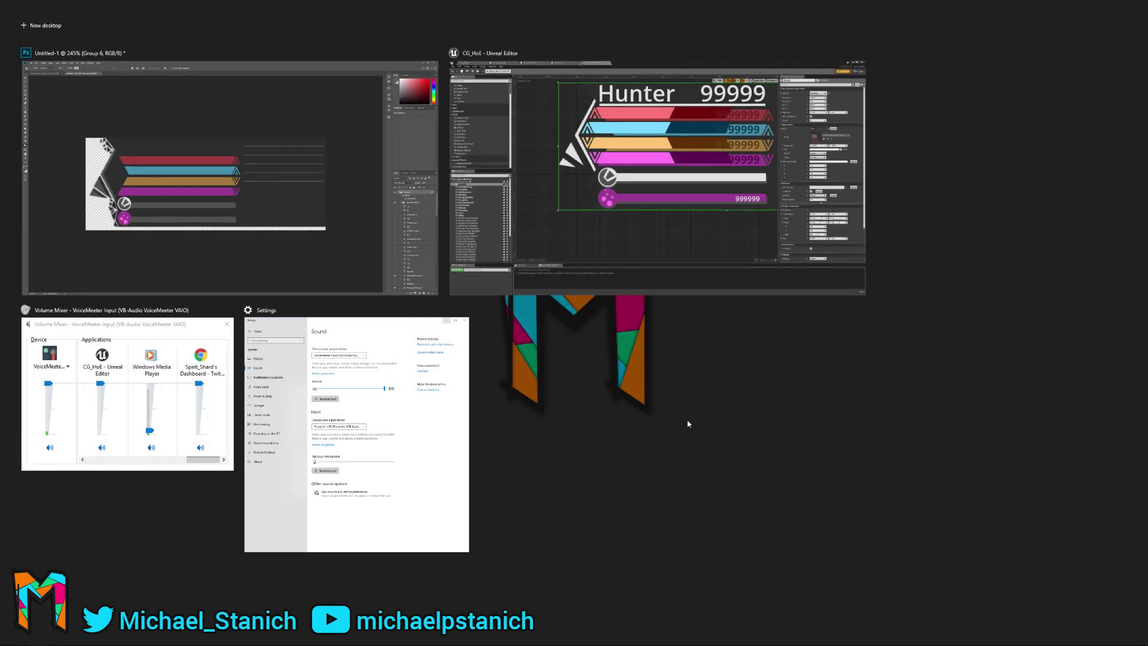
pyautogui.click(463, 310)
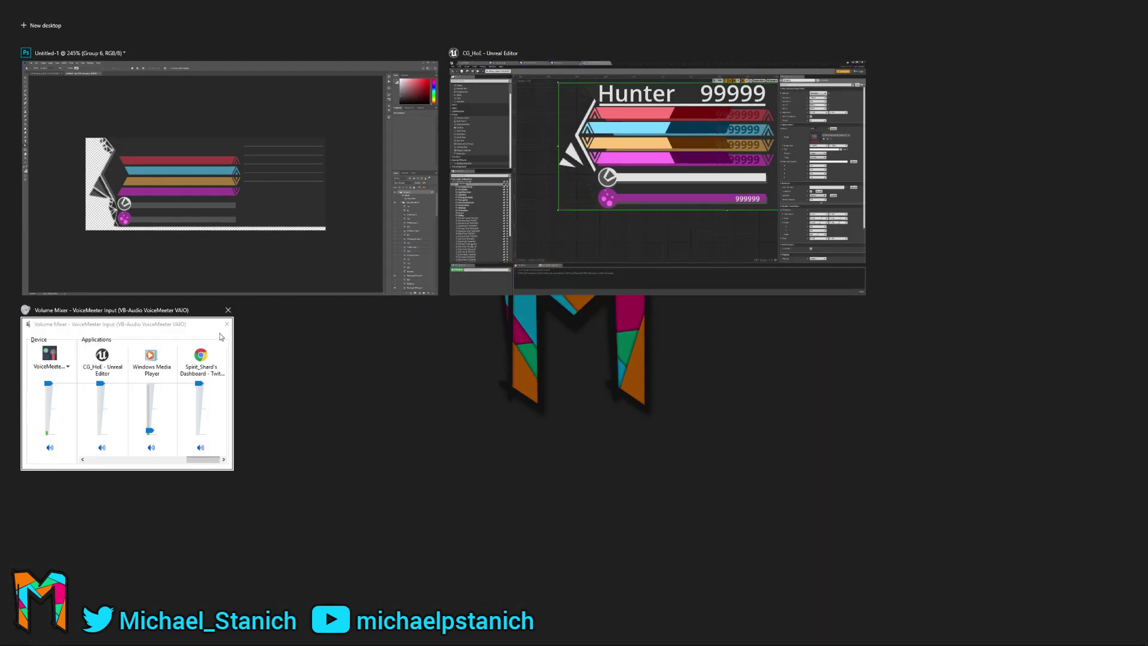
pyautogui.click(228, 309)
pyautogui.click(268, 280)
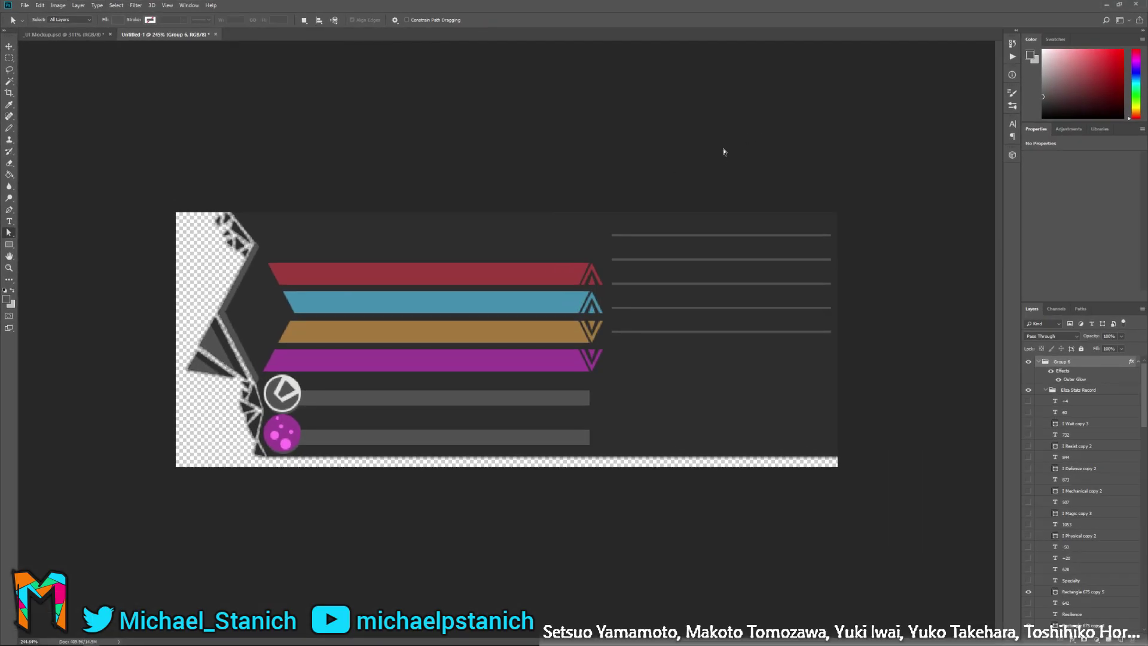
pyautogui.press('super+Tab')
pyautogui.click(597, 194)
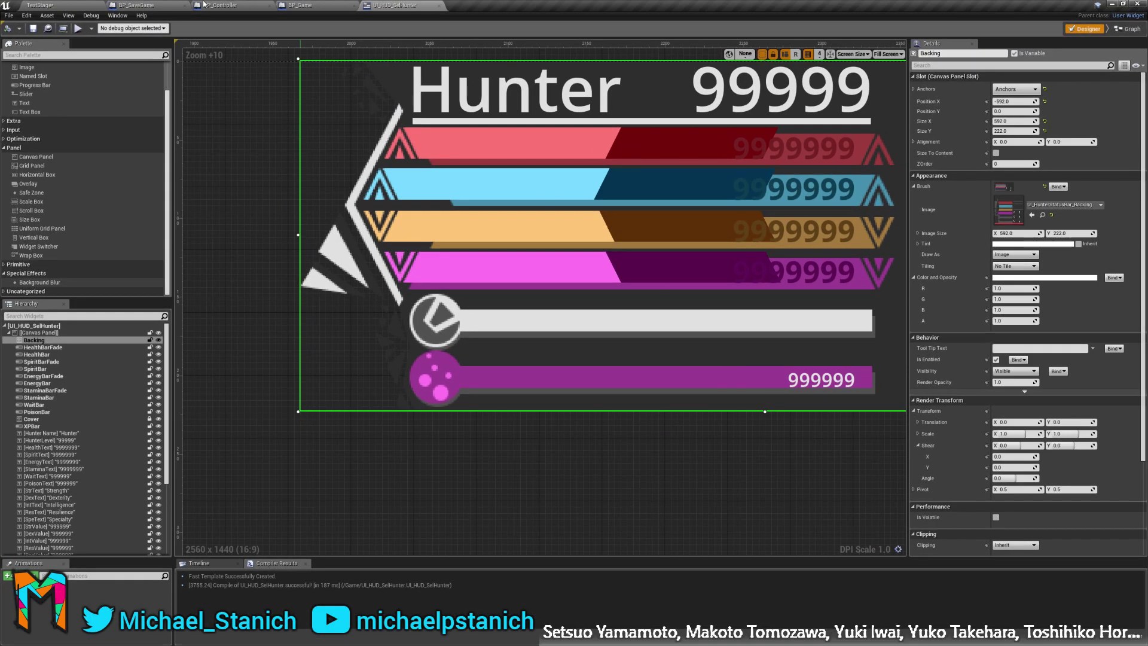
pyautogui.press('super+Tab')
pyautogui.press('Right')
pyautogui.press('Return')
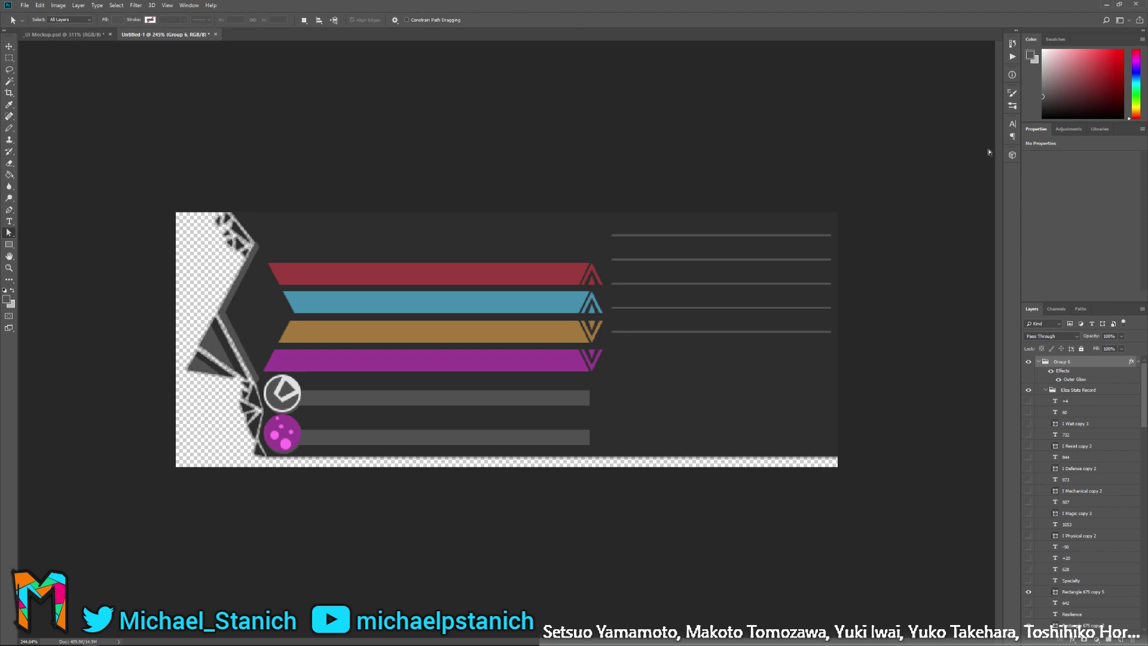
pyautogui.press('super+Tab')
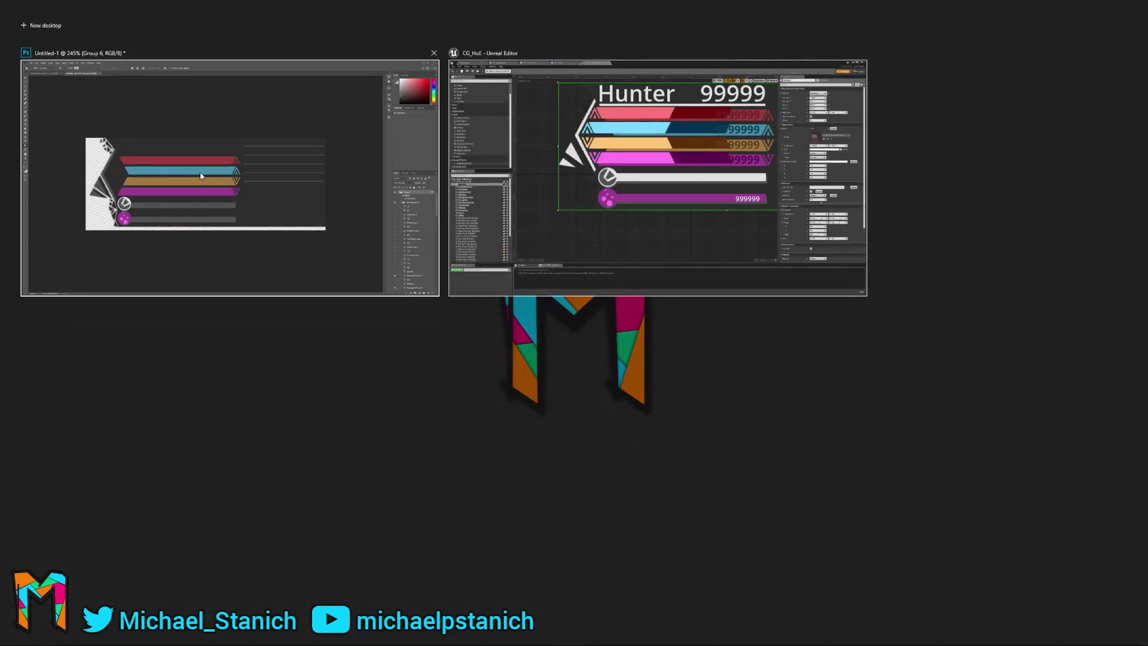
pyautogui.press('Escape')
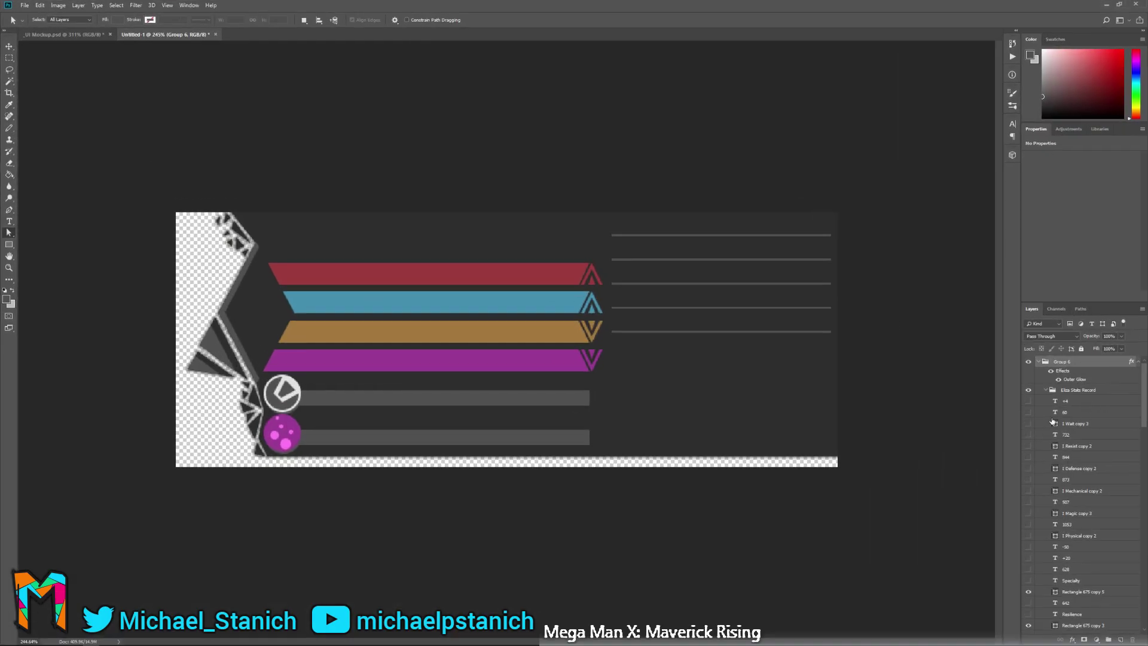
# Save the status bar artwork as a PNG over UI_HunterStatusBar_Backing.png in the CG_HoE Textures folder, and switch to Unreal Editor.
pyautogui.click(41, 5)
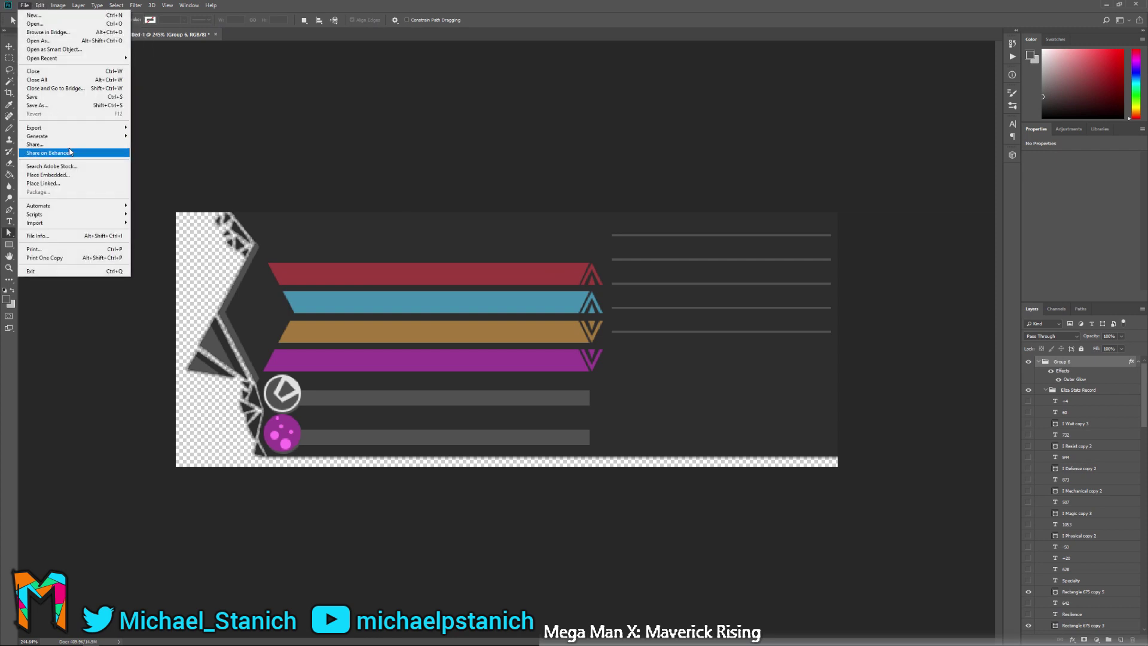
pyautogui.click(60, 150)
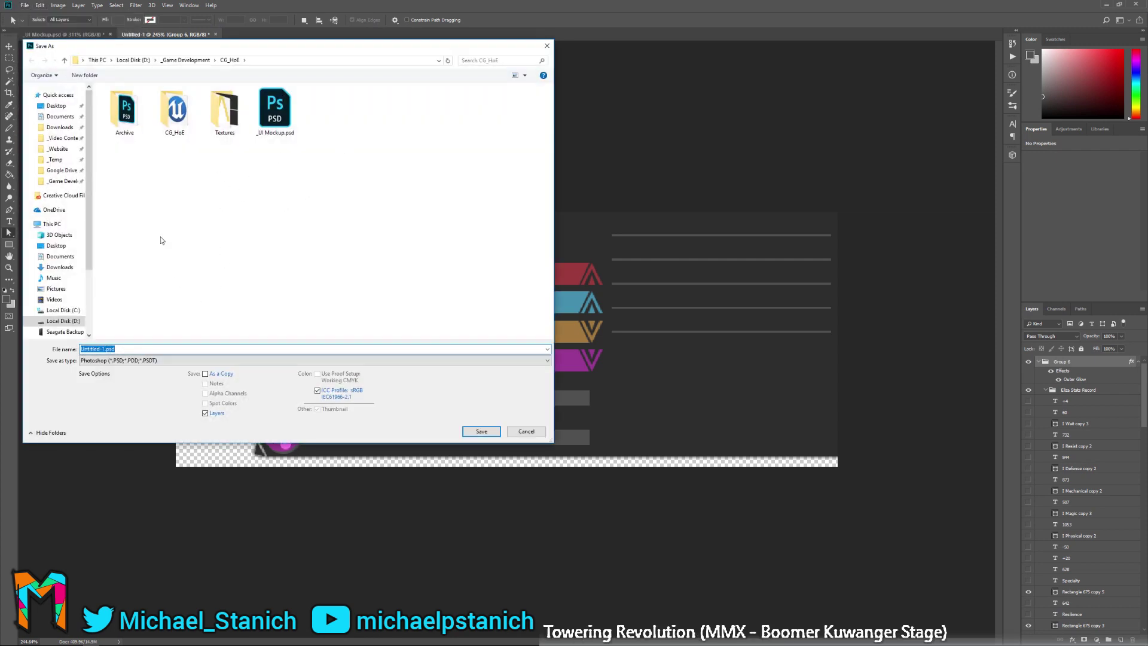
pyautogui.doubleClick(226, 116)
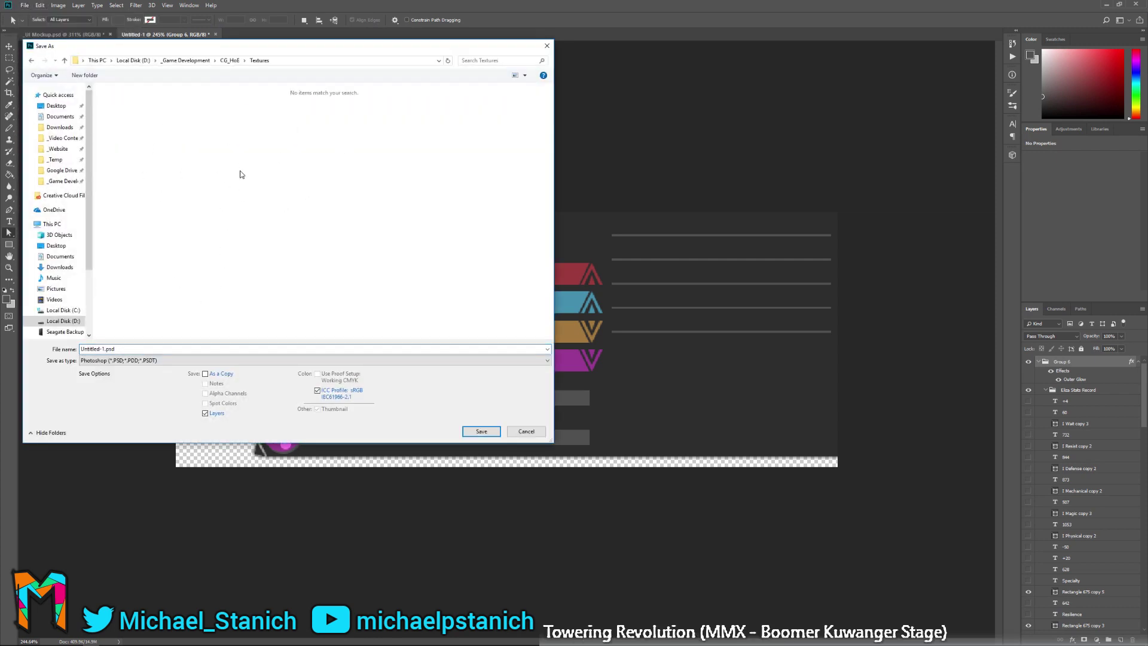
pyautogui.click(124, 362)
pyautogui.click(103, 484)
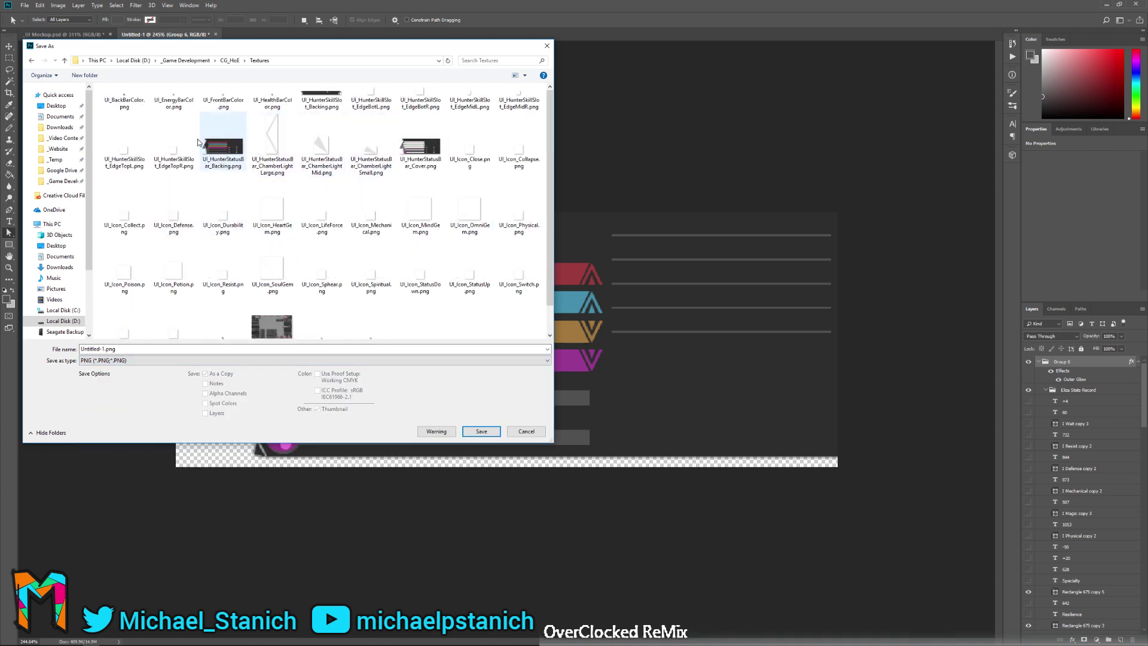
pyautogui.click(226, 160)
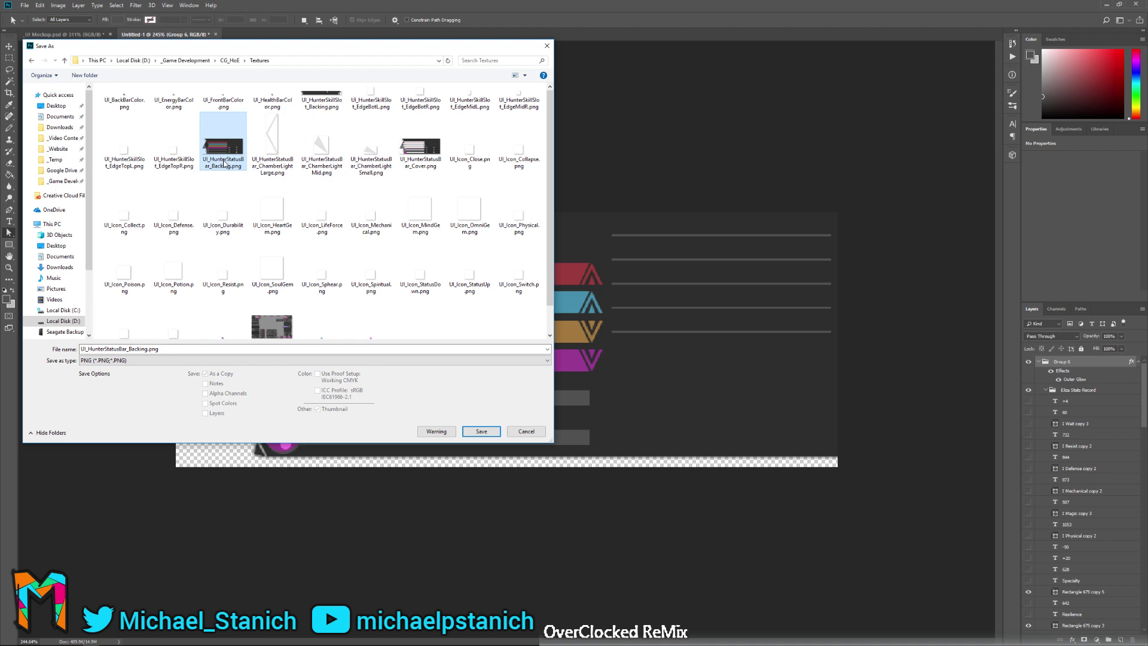
pyautogui.click(483, 430)
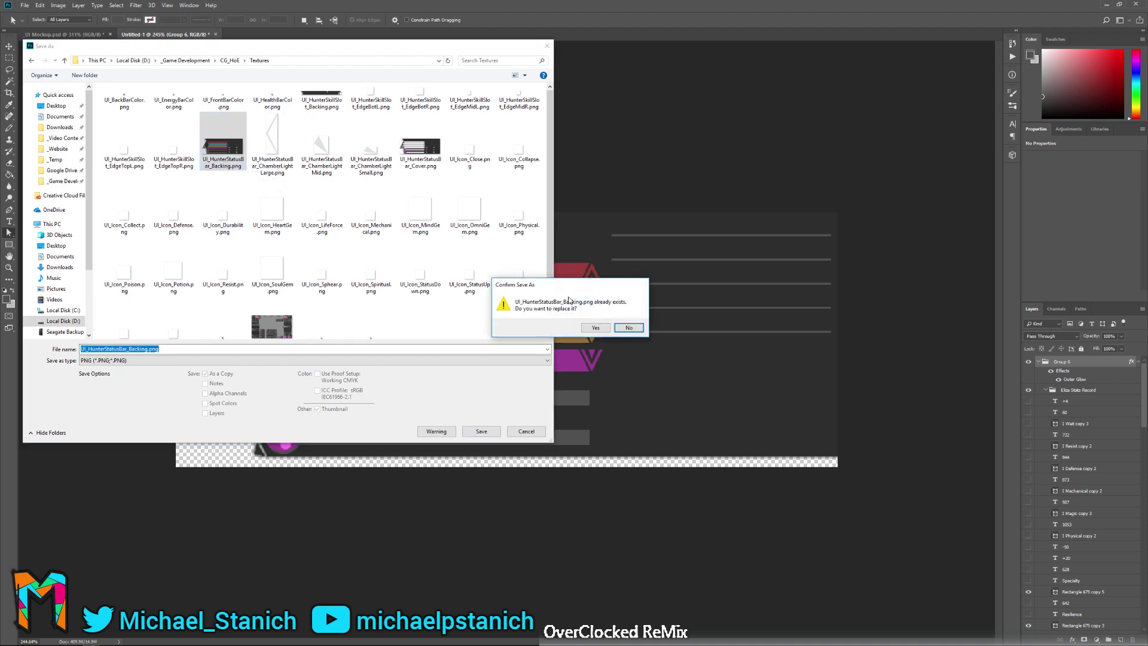
pyautogui.click(596, 327)
pyautogui.click(643, 211)
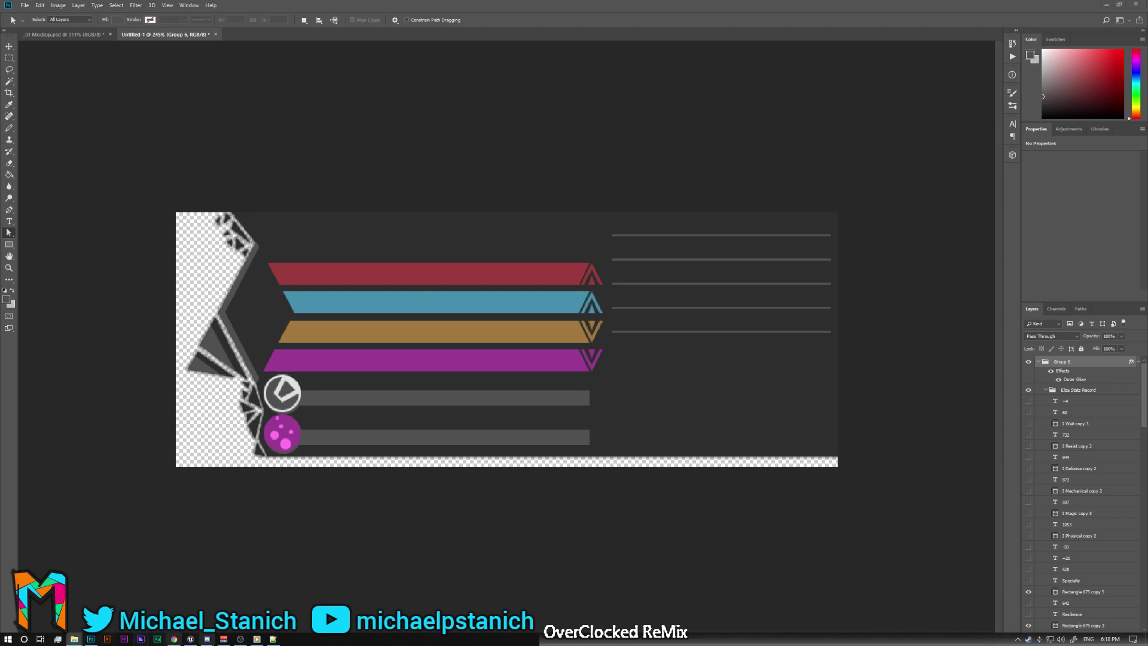
pyautogui.click(191, 637)
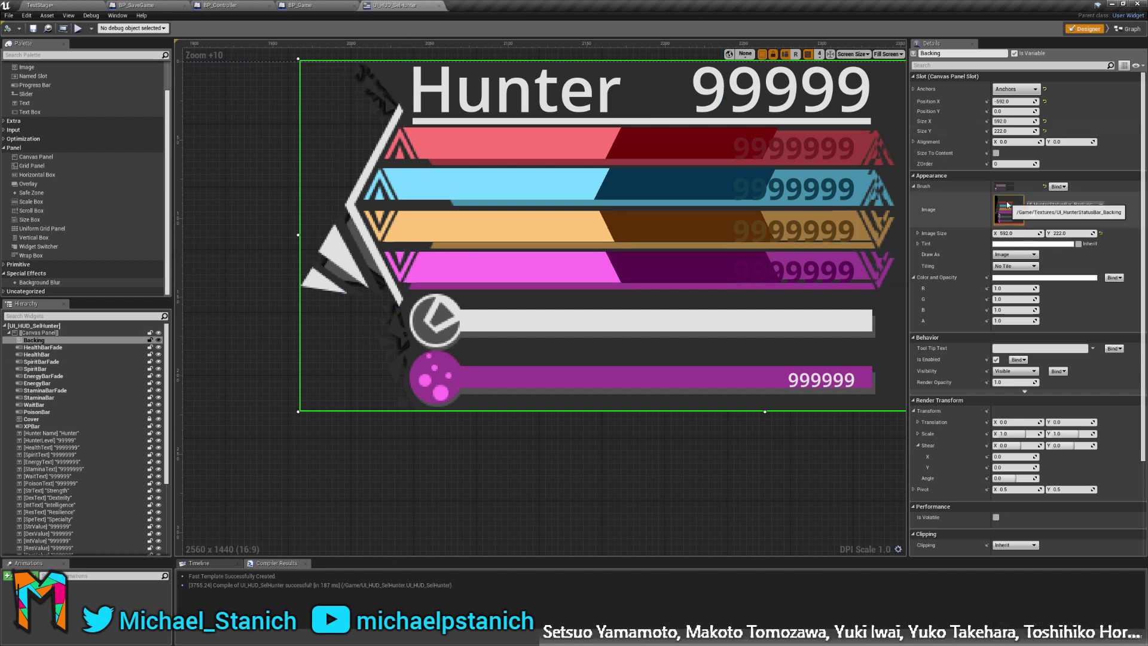
# Reset the Backing widget's brush image size to the texture's default of 603 x 232.
pyautogui.click(43, 348)
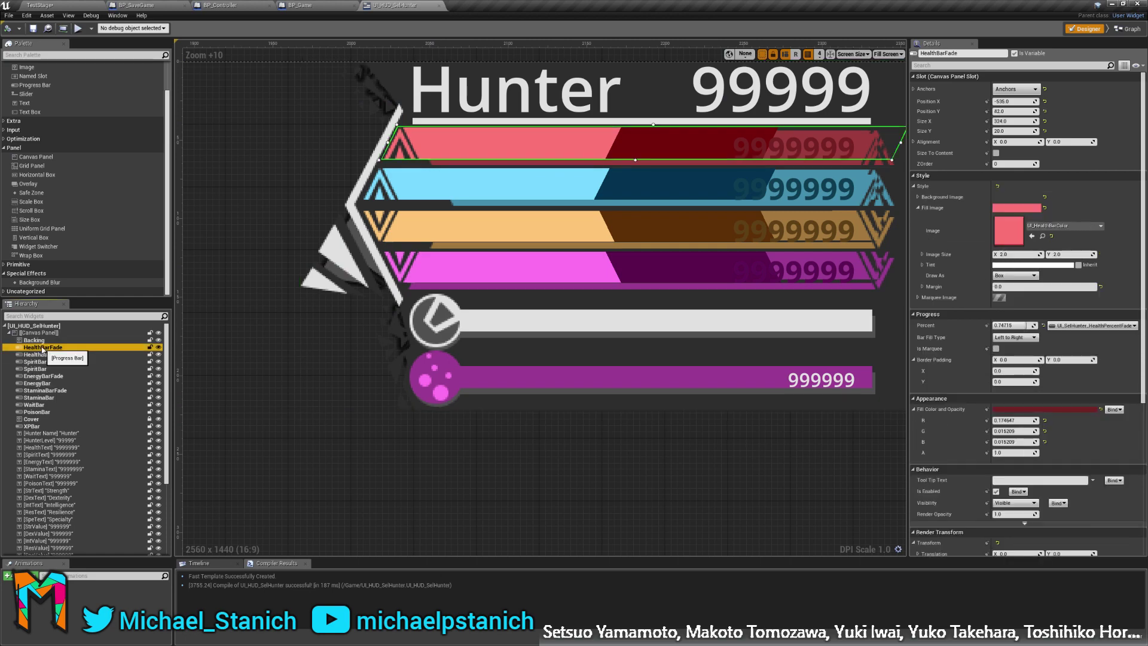
pyautogui.click(42, 348)
pyautogui.click(39, 340)
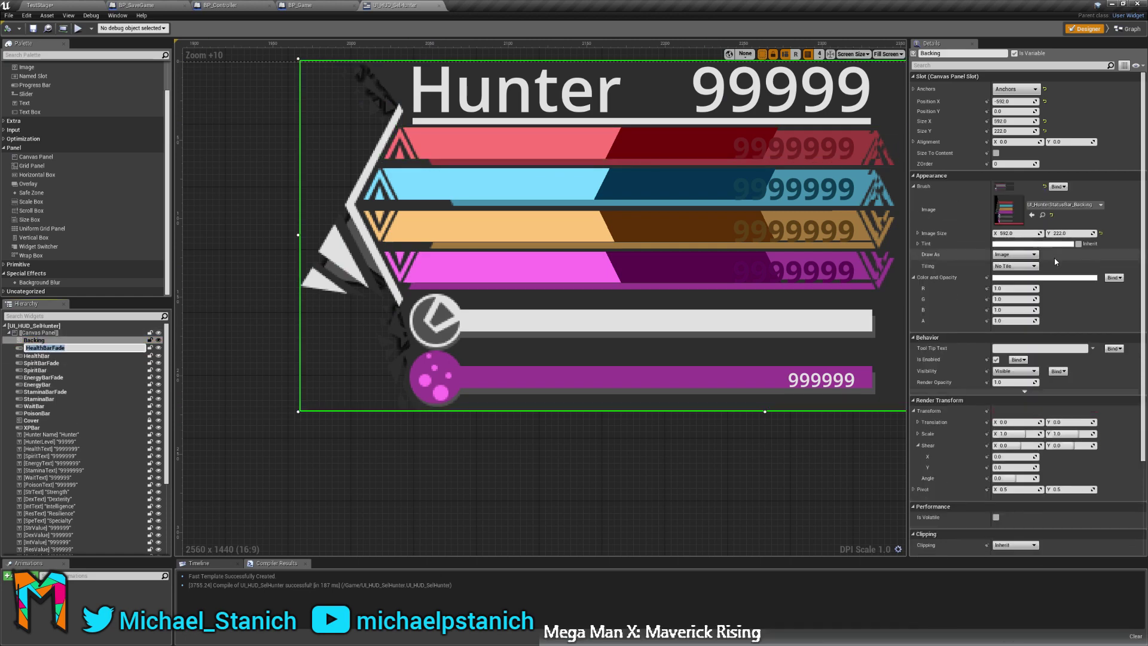
pyautogui.click(1100, 234)
pyautogui.scroll(-8, 445, 312)
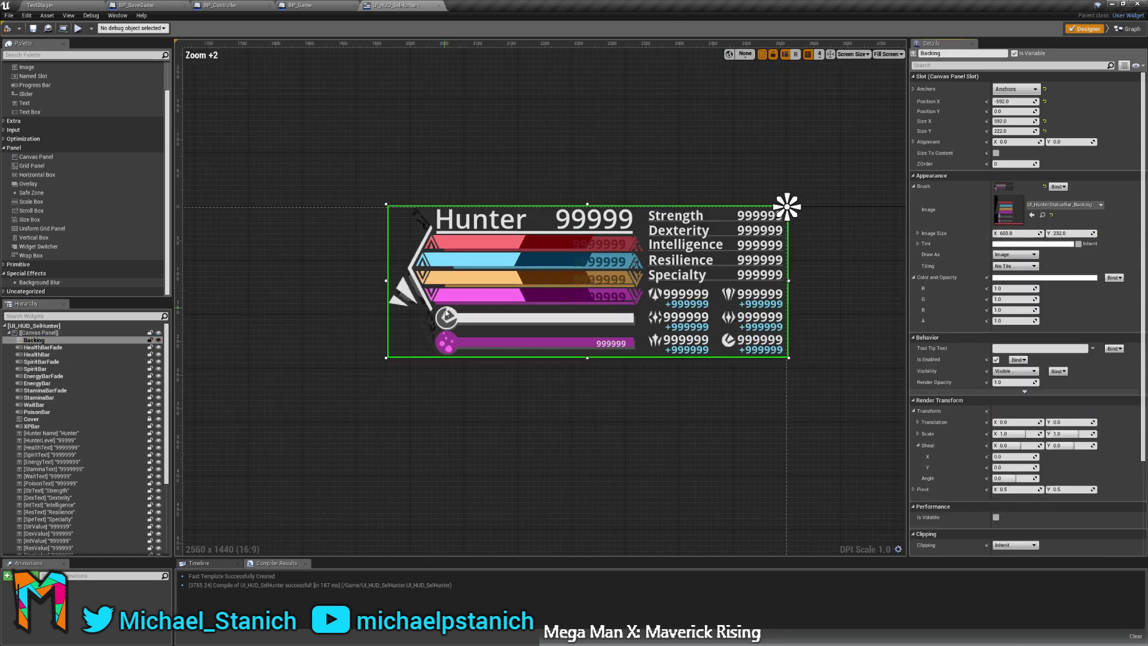
pyautogui.scroll(5, 446, 312)
# Delete the Backing image widget from the canvas panel of UI_HUD_SelHunter.
pyautogui.click(39, 346)
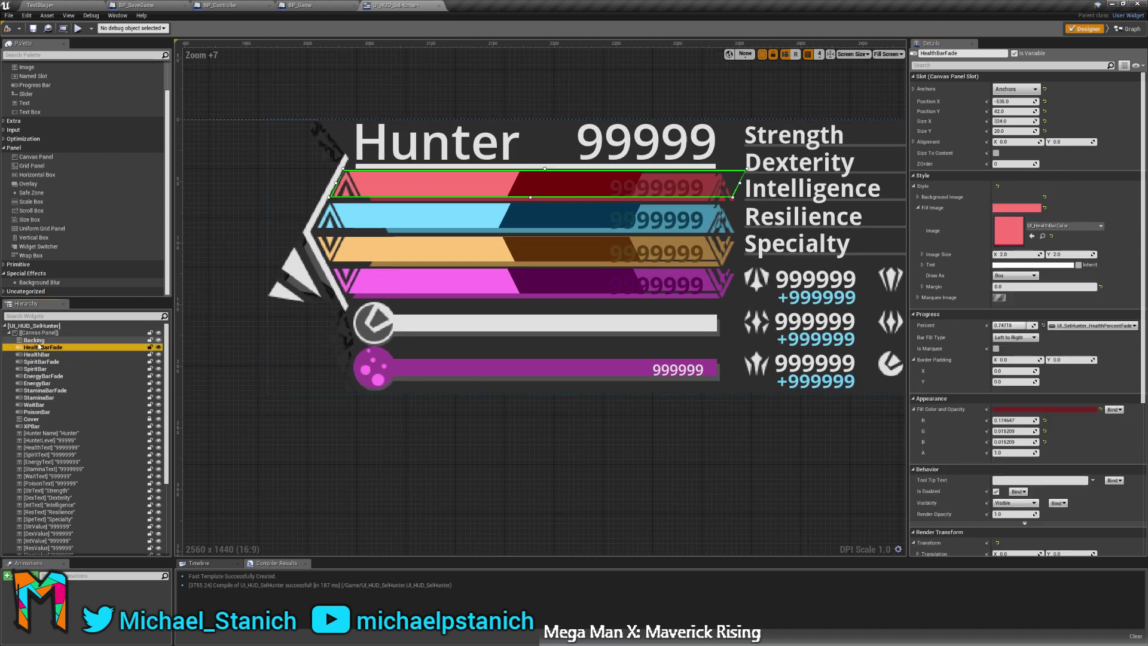
pyautogui.click(38, 342)
pyautogui.press('Delete')
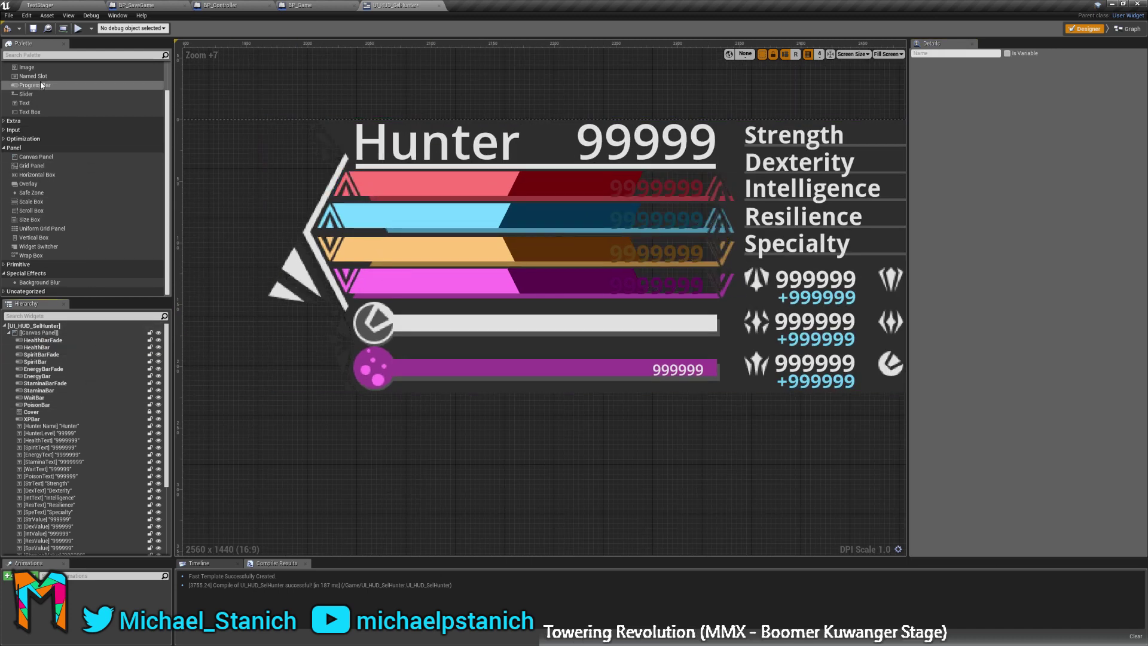
# Add a new Image widget to the Canvas Panel of UI_HUD_SelHunter.
pyautogui.moveTo(27, 67); pyautogui.dragTo(41, 343)
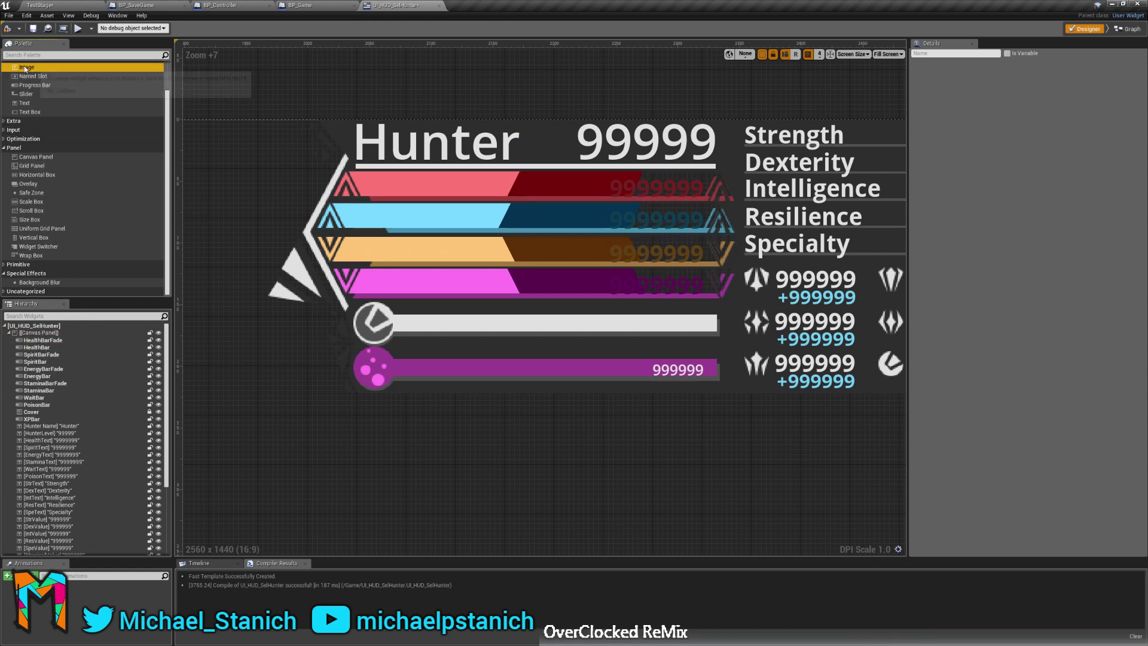
pyautogui.moveTo(27, 68)
pyautogui.mouseDown()
pyautogui.moveTo(32, 345)
pyautogui.moveTo(36, 330)
pyautogui.mouseUp()
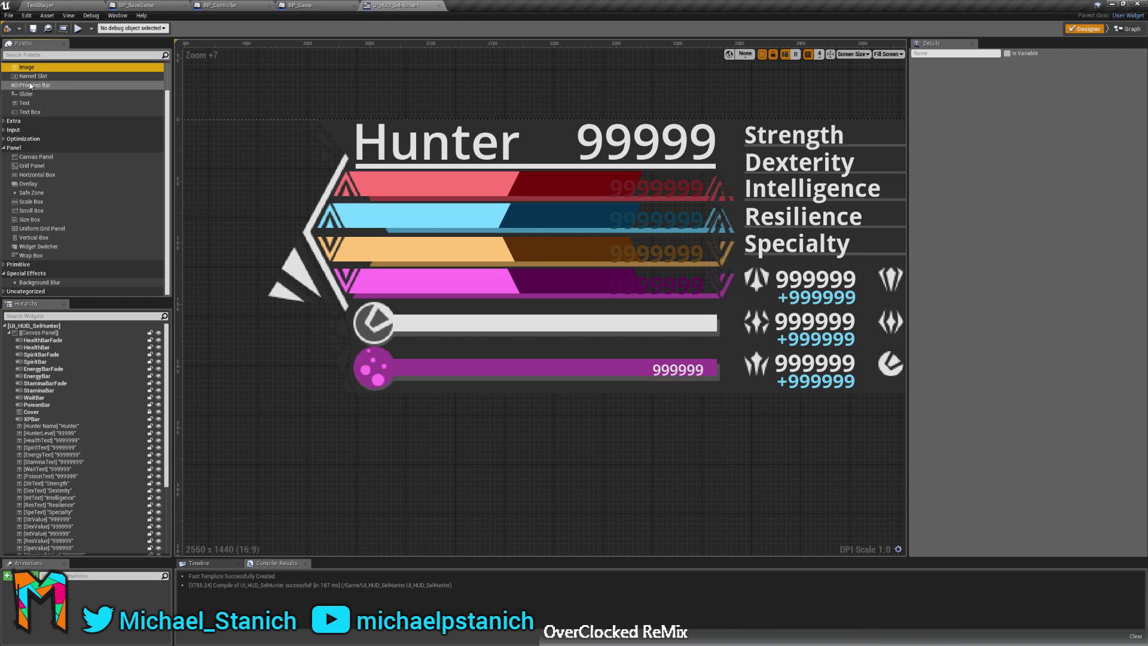
pyautogui.scroll(-5, 73, 446)
pyautogui.scroll(5, 73, 446)
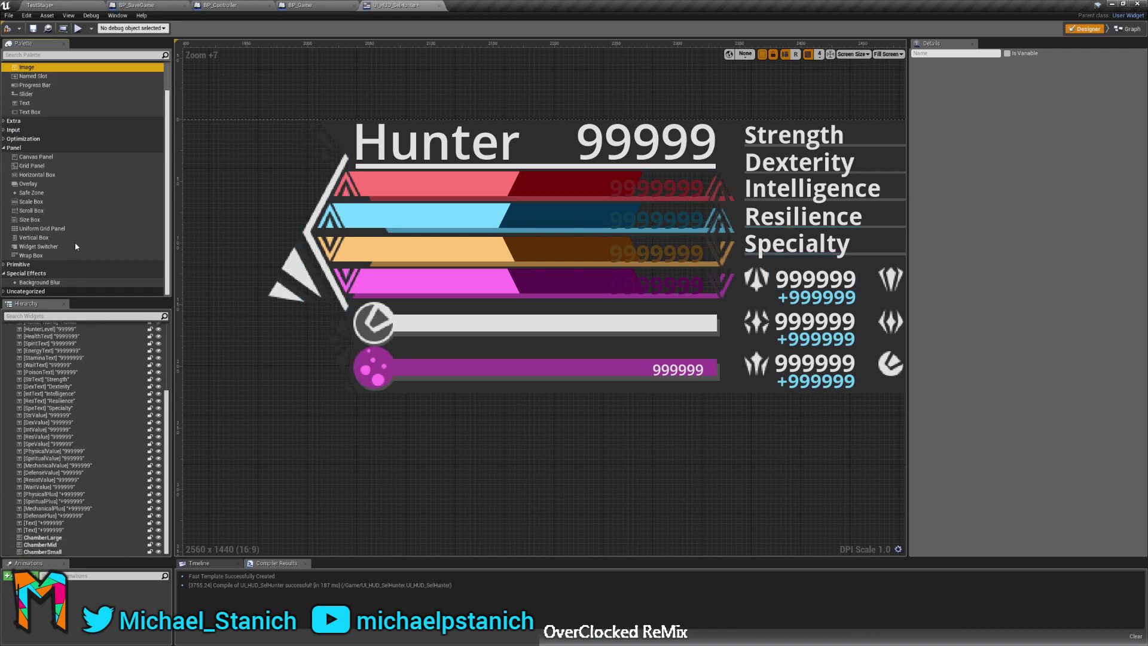
pyautogui.moveTo(27, 68)
pyautogui.mouseDown()
pyautogui.moveTo(54, 328)
pyautogui.moveTo(41, 335)
pyautogui.mouseUp()
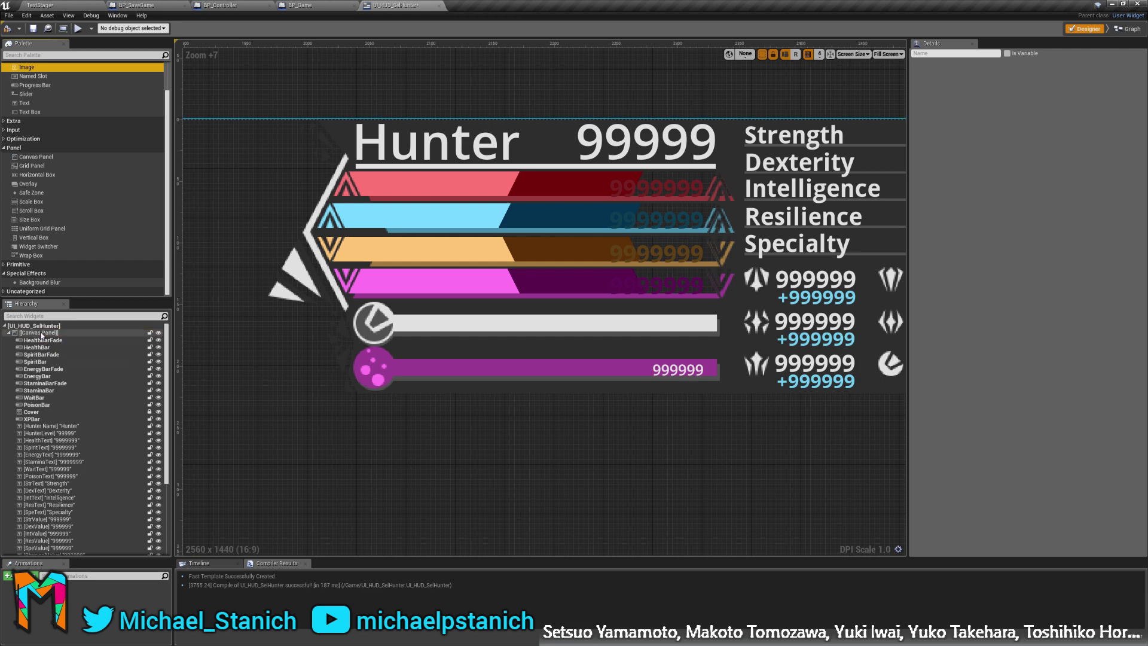
pyautogui.scroll(-6, 90, 392)
# Move the new image widget to the first place under the Canvas Panel, above HealthBarFade.
pyautogui.click(48, 551)
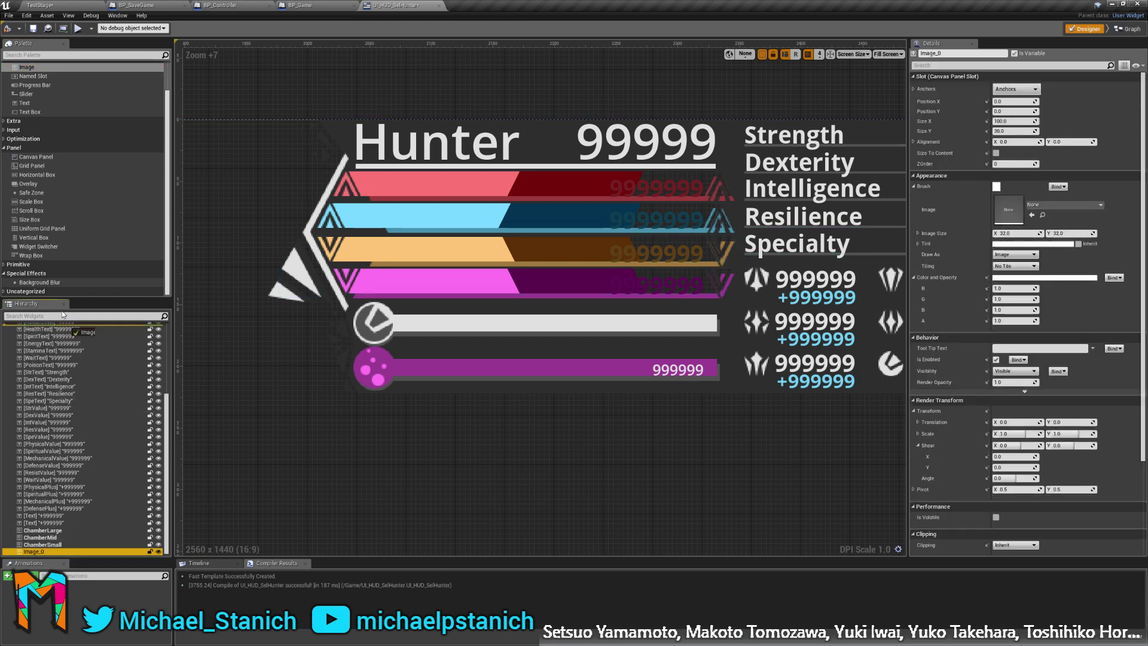
pyautogui.moveTo(48, 551); pyautogui.dragTo(59, 336)
pyautogui.scroll(4, 61, 342)
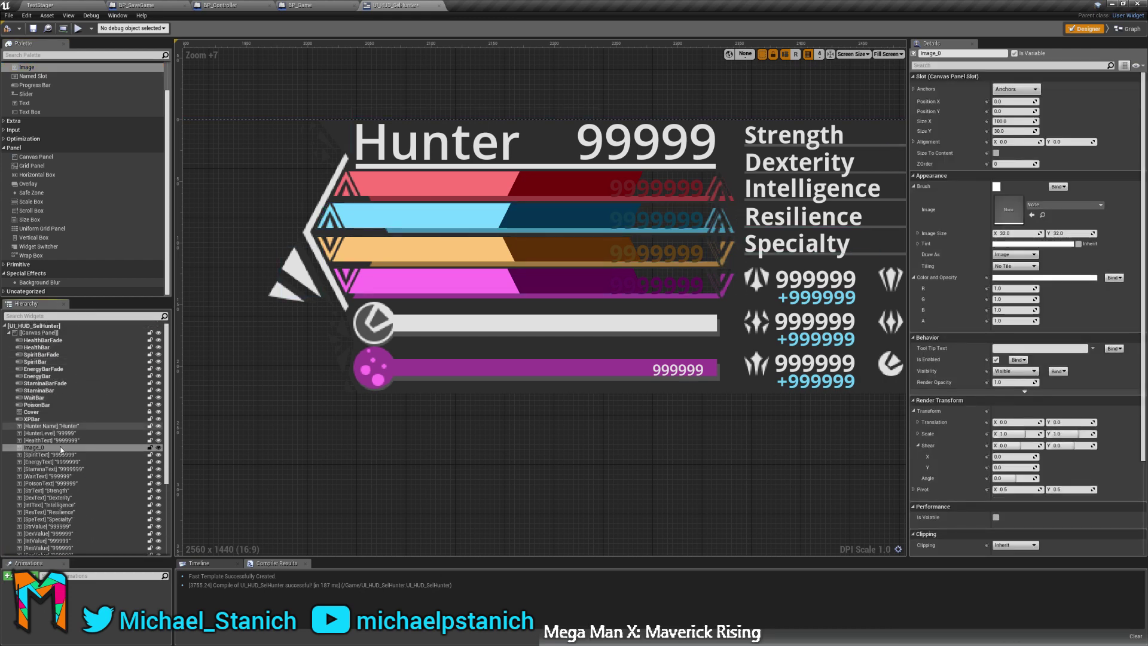
pyautogui.moveTo(34, 448)
pyautogui.mouseDown()
pyautogui.moveTo(31, 334)
pyautogui.moveTo(38, 341)
pyautogui.mouseUp()
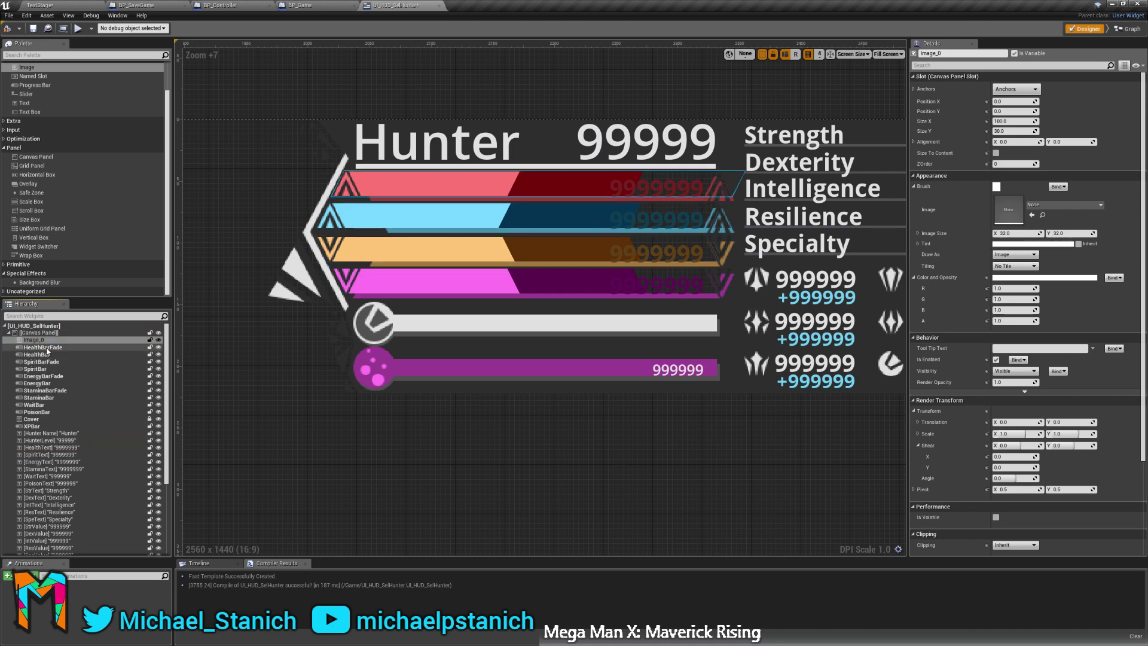
# Anchor the new image to the canvas's top-right corner and set its Position X to 0.
pyautogui.moveTo(562, 371); pyautogui.dragTo(664, 329, button='right')
pyautogui.scroll(-9, 664, 329)
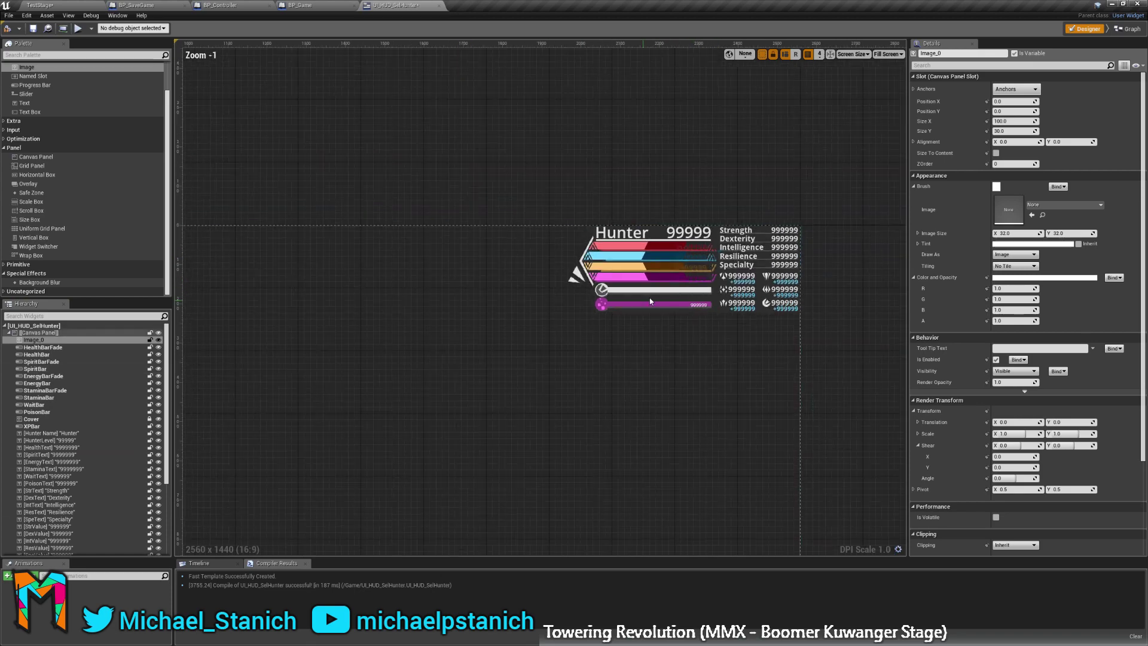
pyautogui.scroll(2, 665, 281)
pyautogui.scroll(-3, 666, 262)
pyautogui.scroll(-3, 665, 262)
pyautogui.scroll(2, 622, 266)
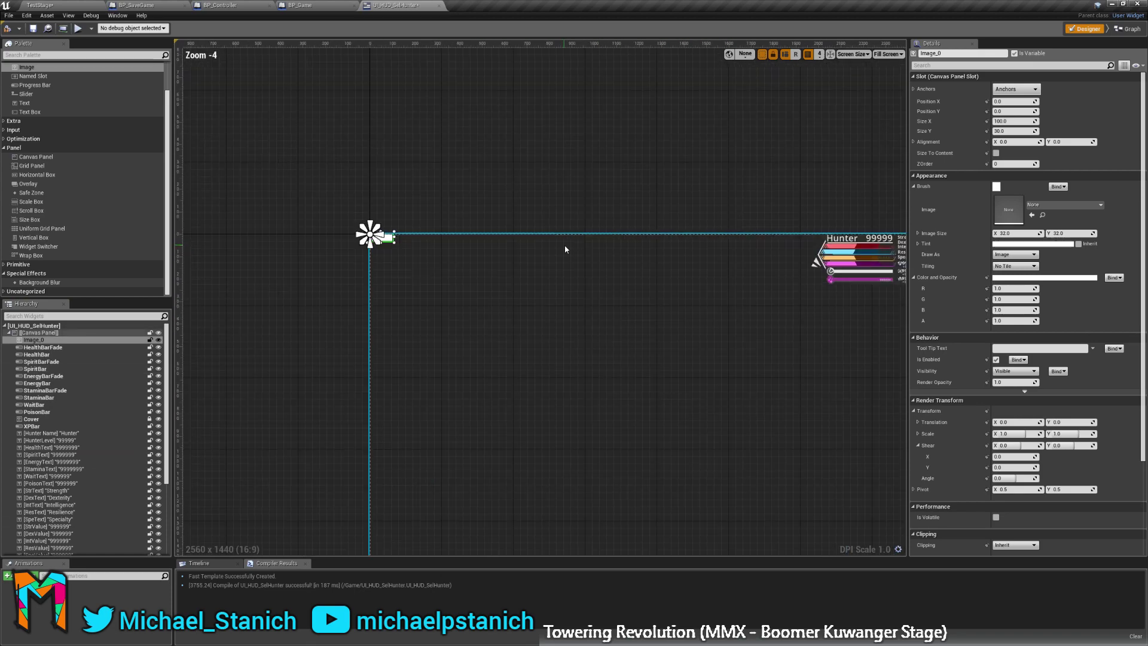
pyautogui.click(1032, 91)
pyautogui.keyDown('ctrl'); pyautogui.click(1071, 108); pyautogui.keyUp('ctrl')
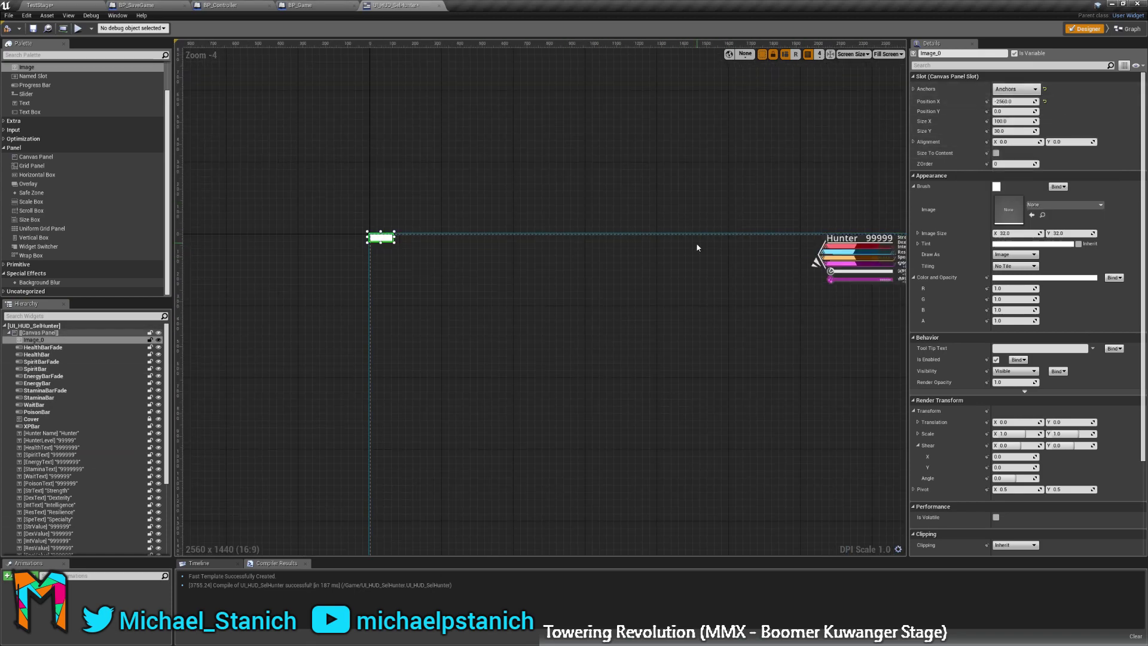
pyautogui.click(1011, 101)
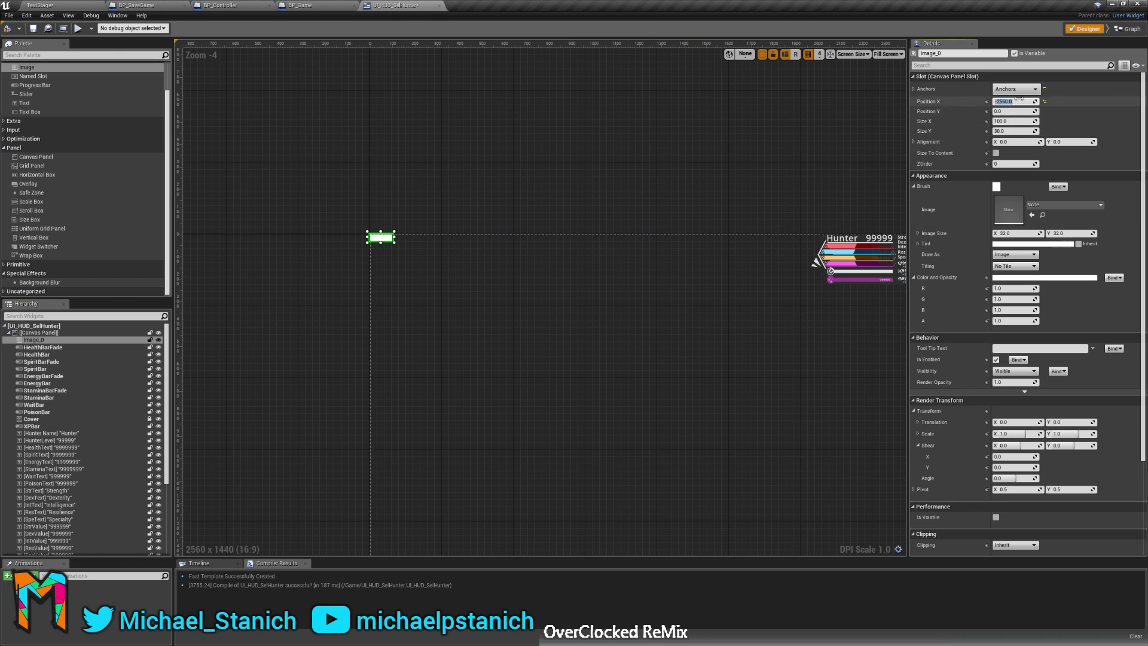
pyautogui.write('0')
pyautogui.press('Return')
pyautogui.scroll(9, 532, 237)
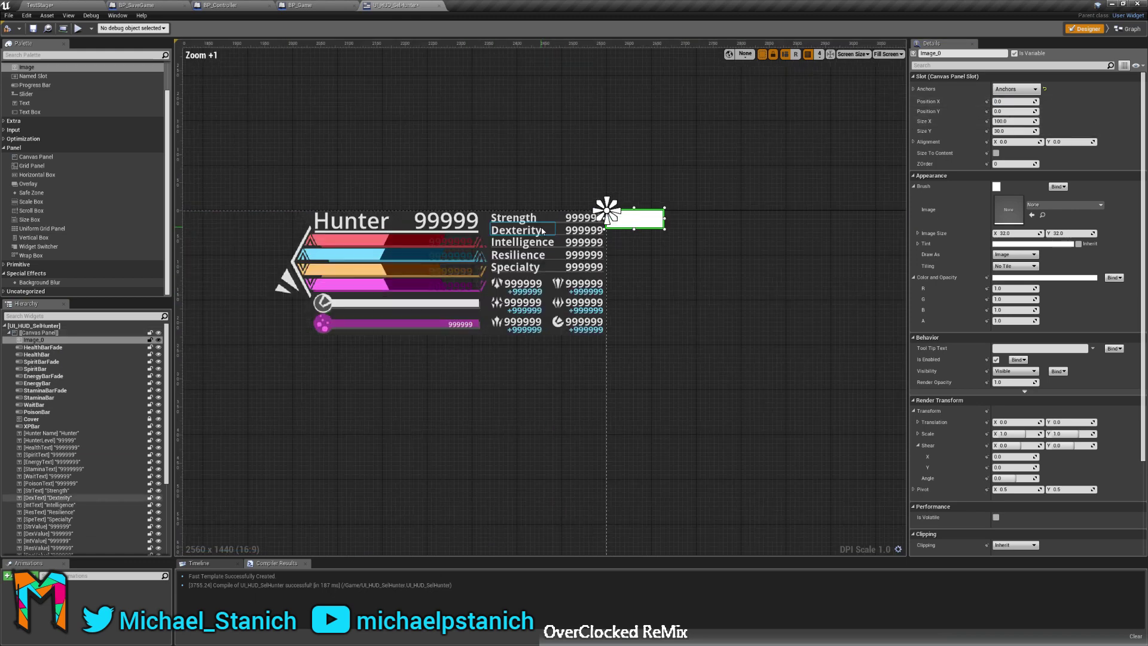
# Place the image inside the canvas's top-right corner and enlarge it over the hunter status display to about 619 x 260.
pyautogui.moveTo(735, 208); pyautogui.dragTo(637, 202)
pyautogui.moveTo(719, 245); pyautogui.dragTo(729, 214, button='right')
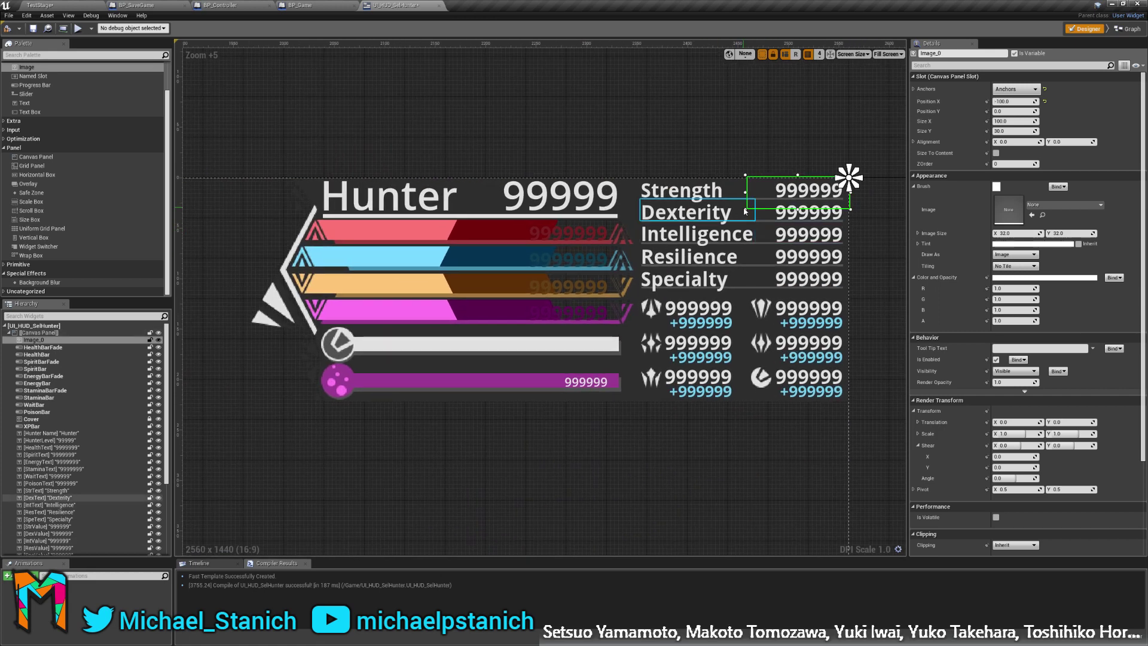
pyautogui.moveTo(745, 210); pyautogui.dragTo(243, 447)
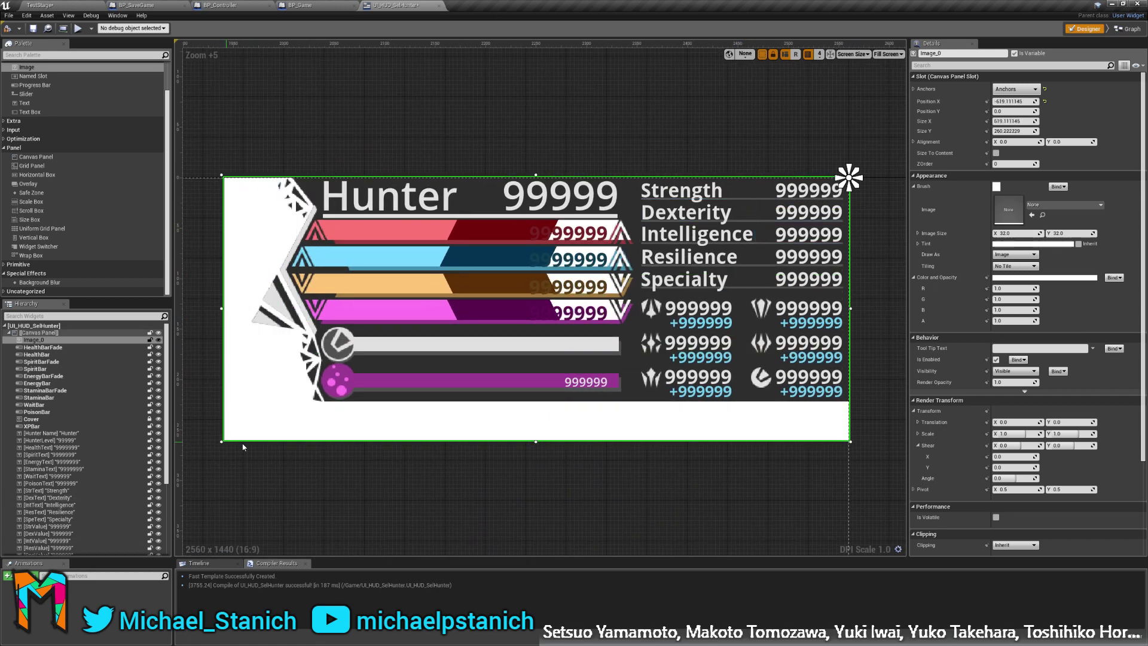
# Assign the UI_HunterStatusBar_Backing texture as the new image's brush.
pyautogui.click(1046, 205)
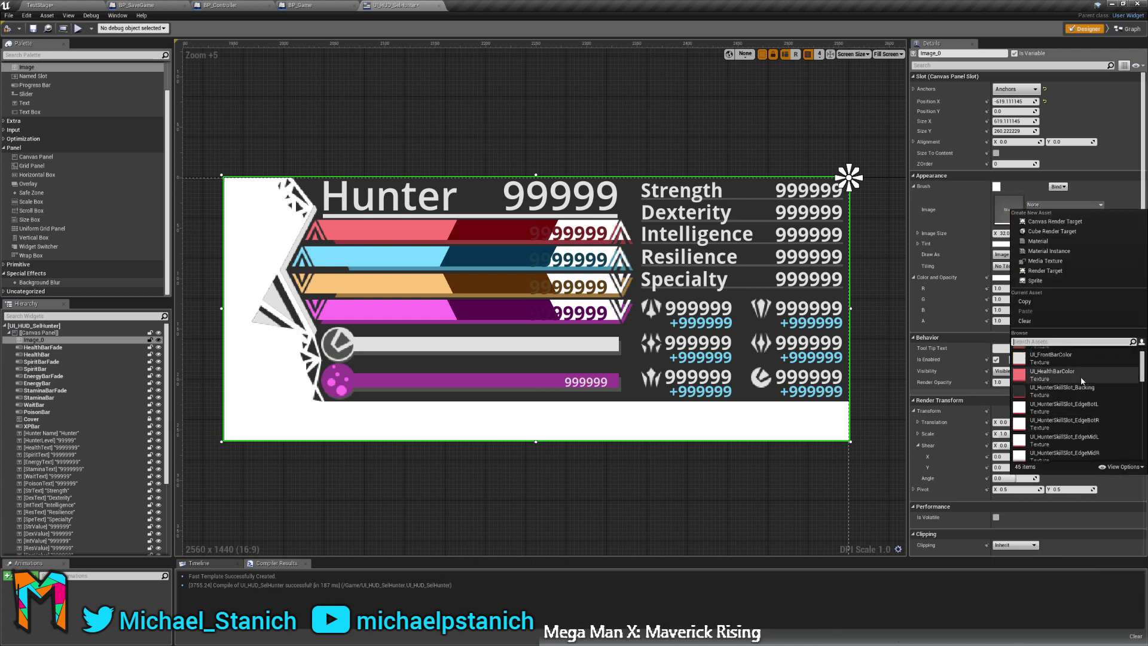
pyautogui.scroll(-5, 1081, 375)
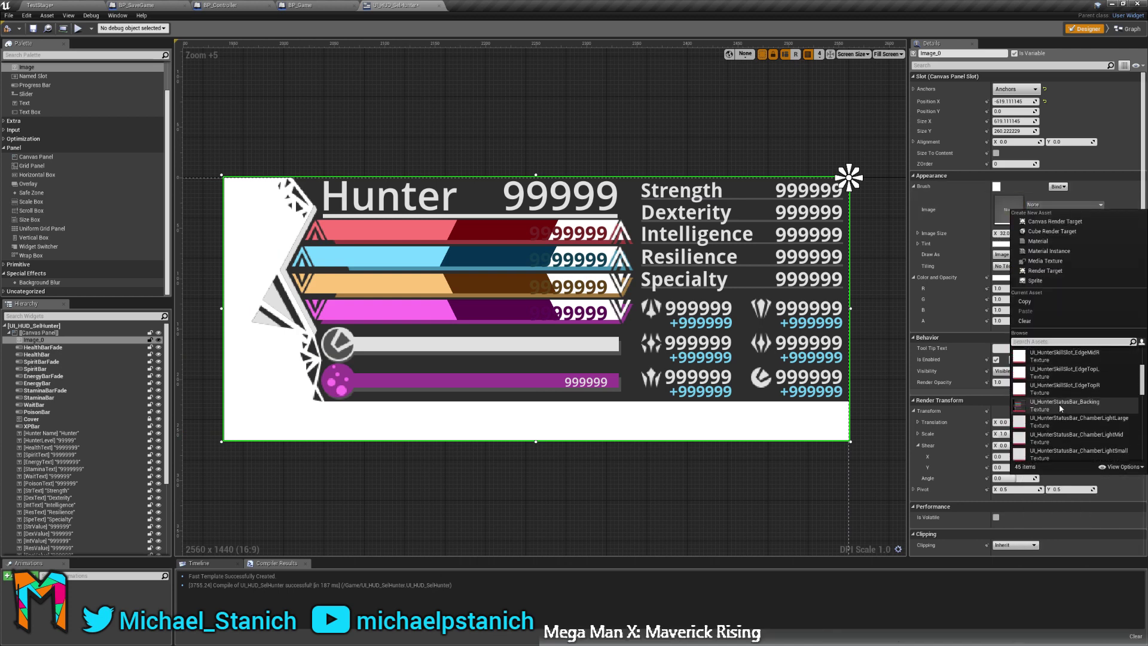
pyautogui.click(1060, 406)
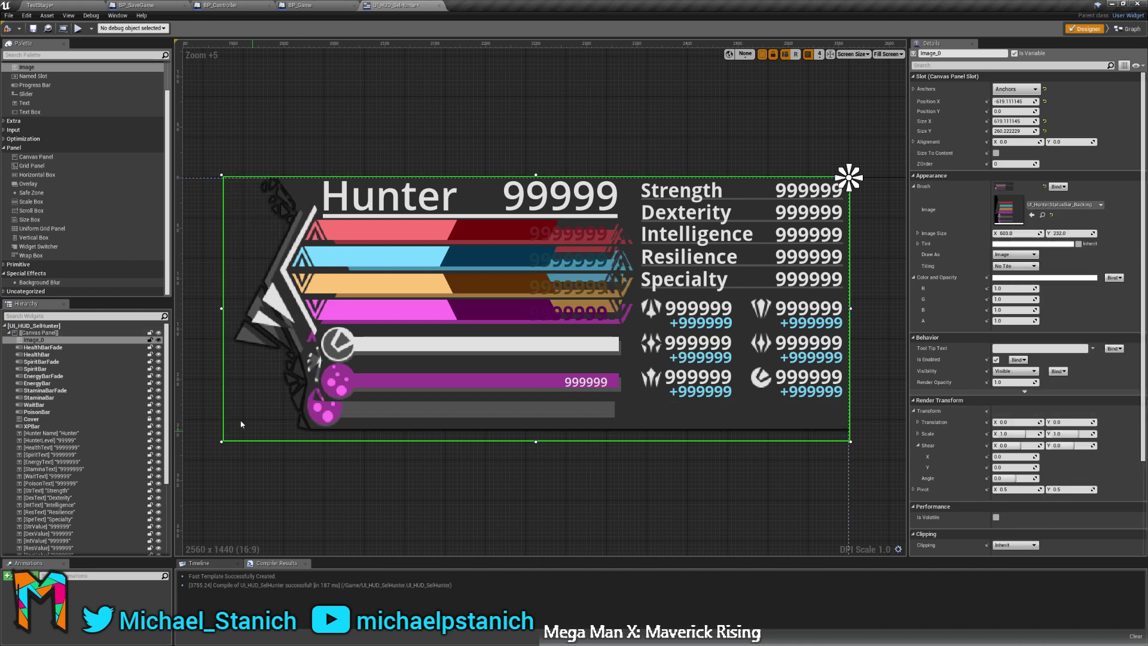
# Set the image's size to 603 x 232 and shift it to Position X -604 to line up with the bars.
pyautogui.click(1000, 121)
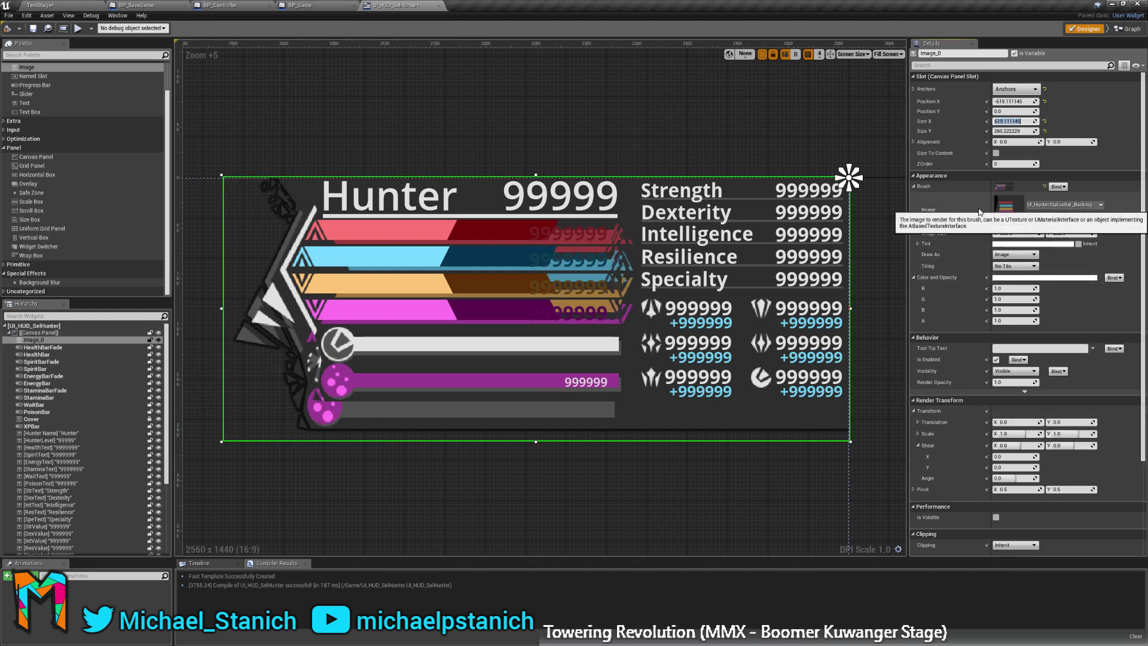
pyautogui.write('603')
pyautogui.press('Tab')
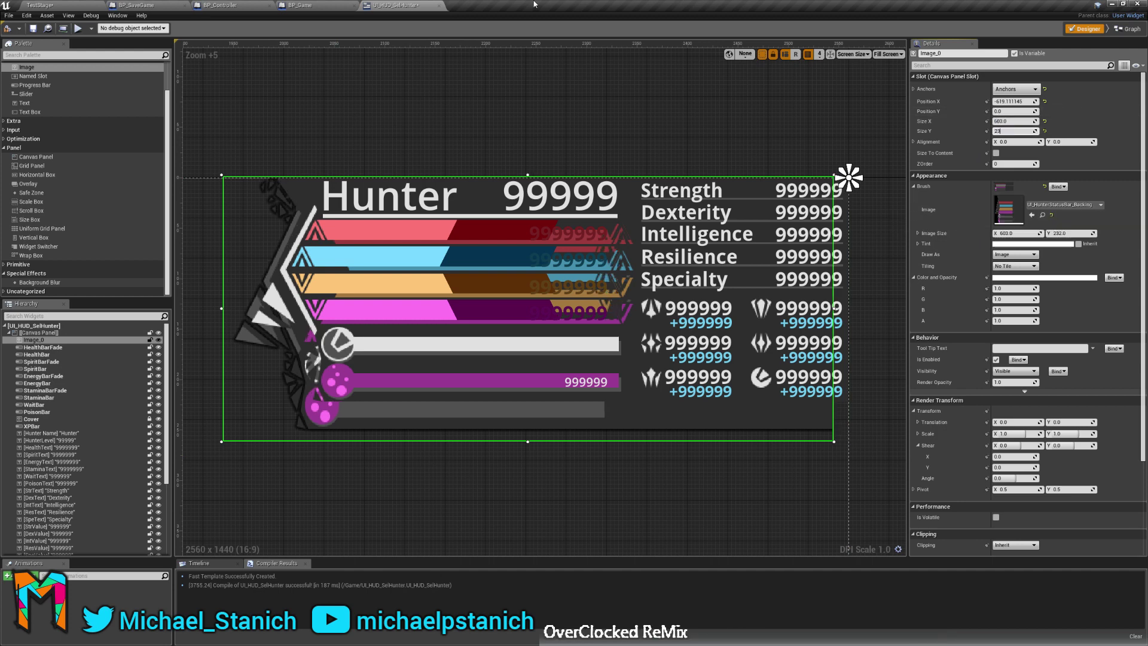
pyautogui.press('Return')
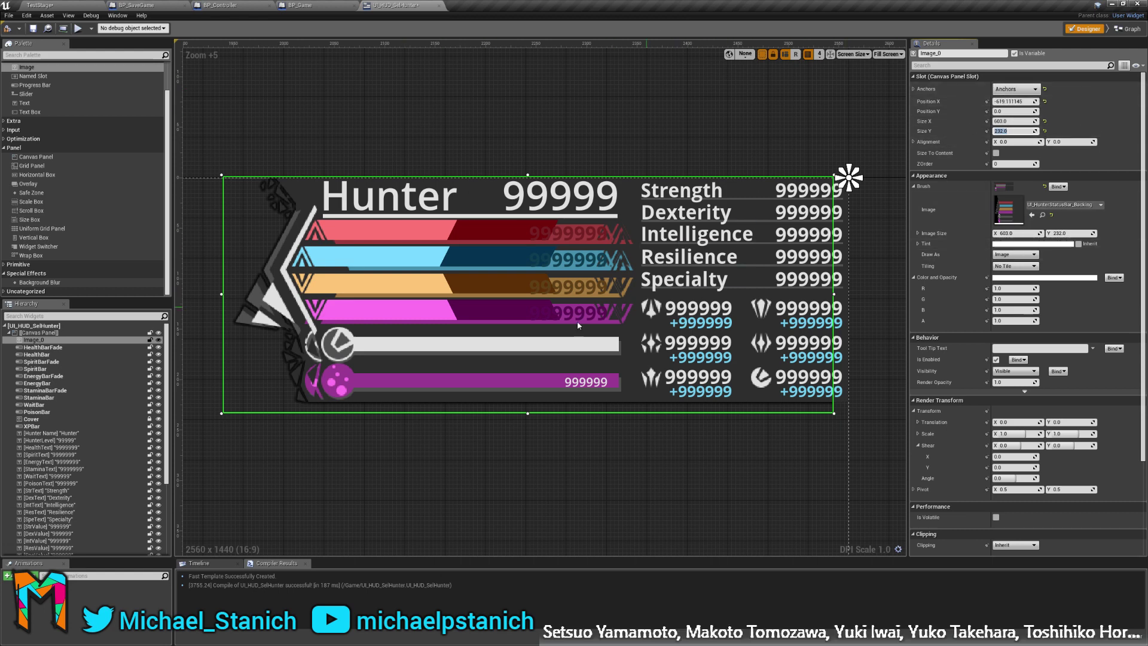
pyautogui.moveTo(237, 384); pyautogui.dragTo(258, 392)
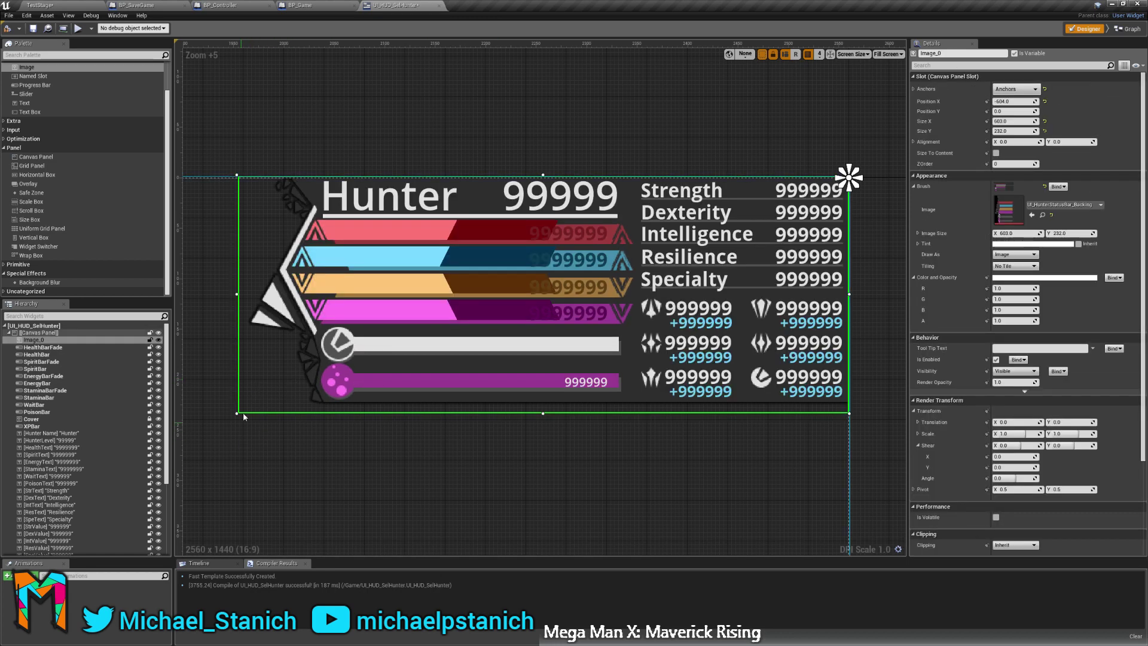
# Open the UI_HunterStatusBar_Backing texture from the Textures folder and set its Filter to Bi-linear.
pyautogui.click(61, 6)
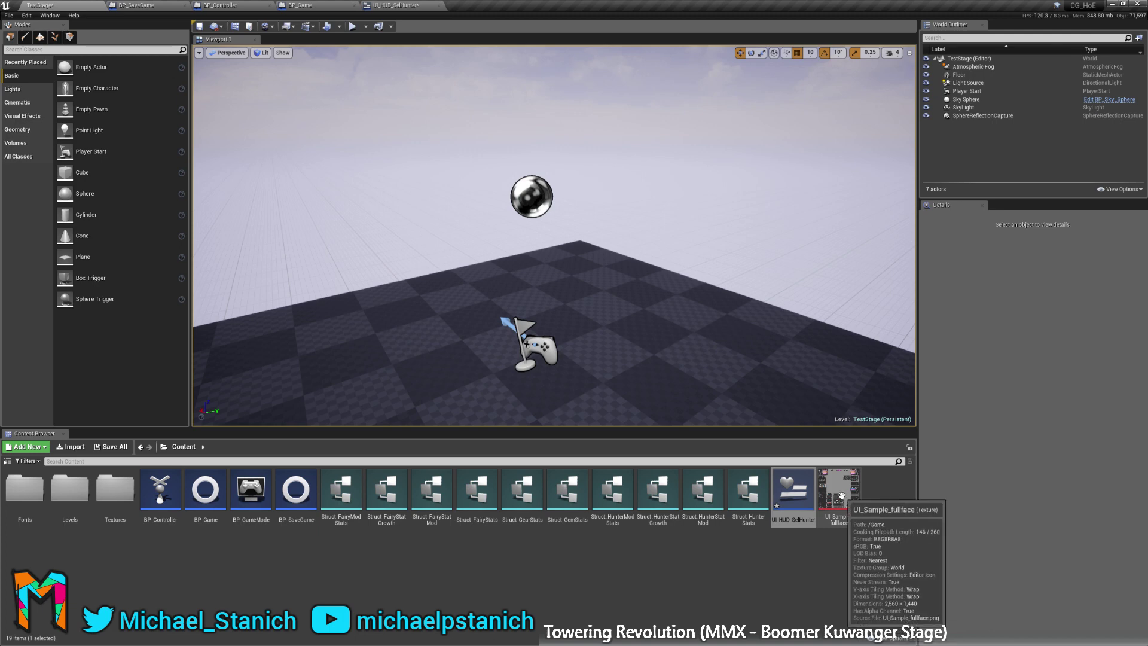
pyautogui.doubleClick(123, 496)
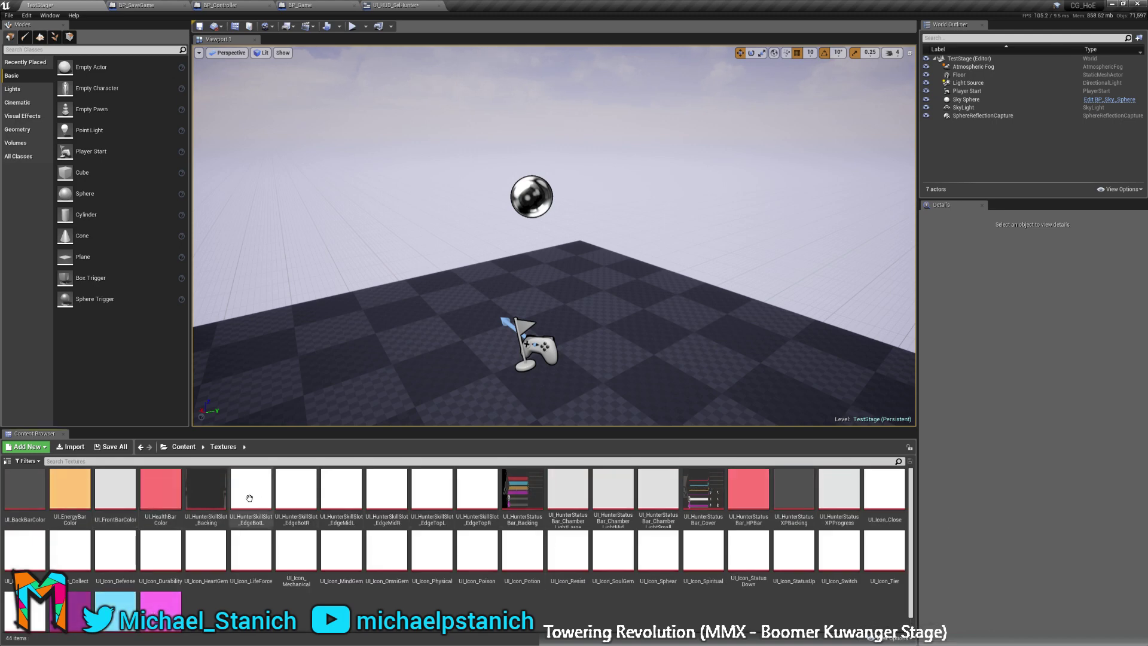
pyautogui.doubleClick(522, 489)
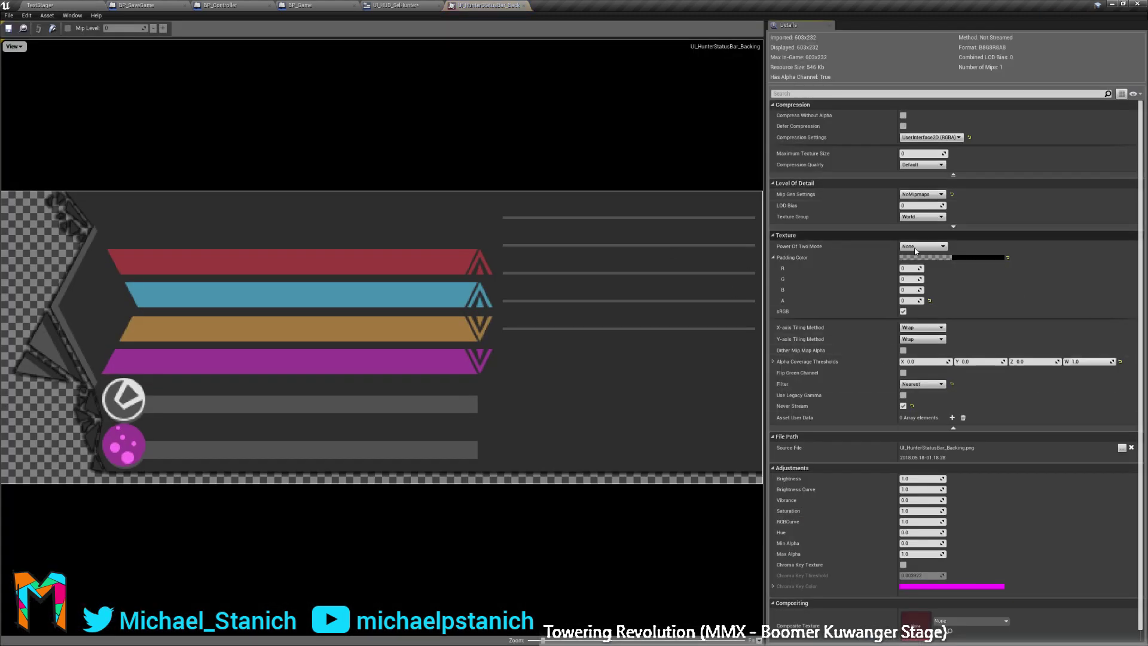
pyautogui.click(923, 384)
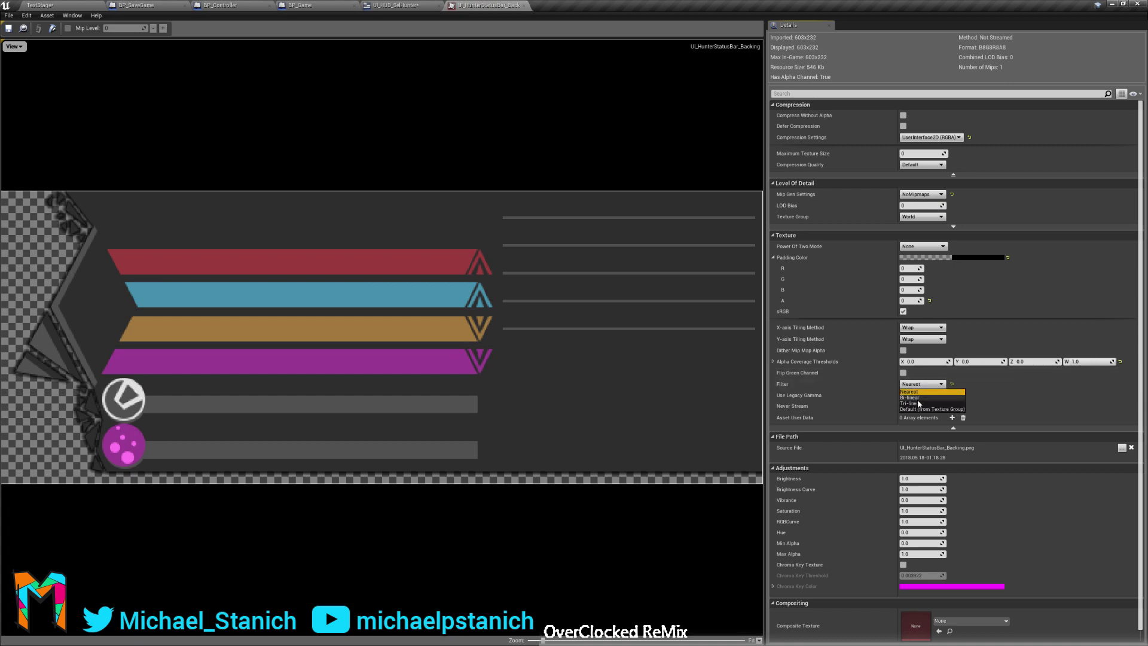
pyautogui.click(909, 397)
pyautogui.click(902, 405)
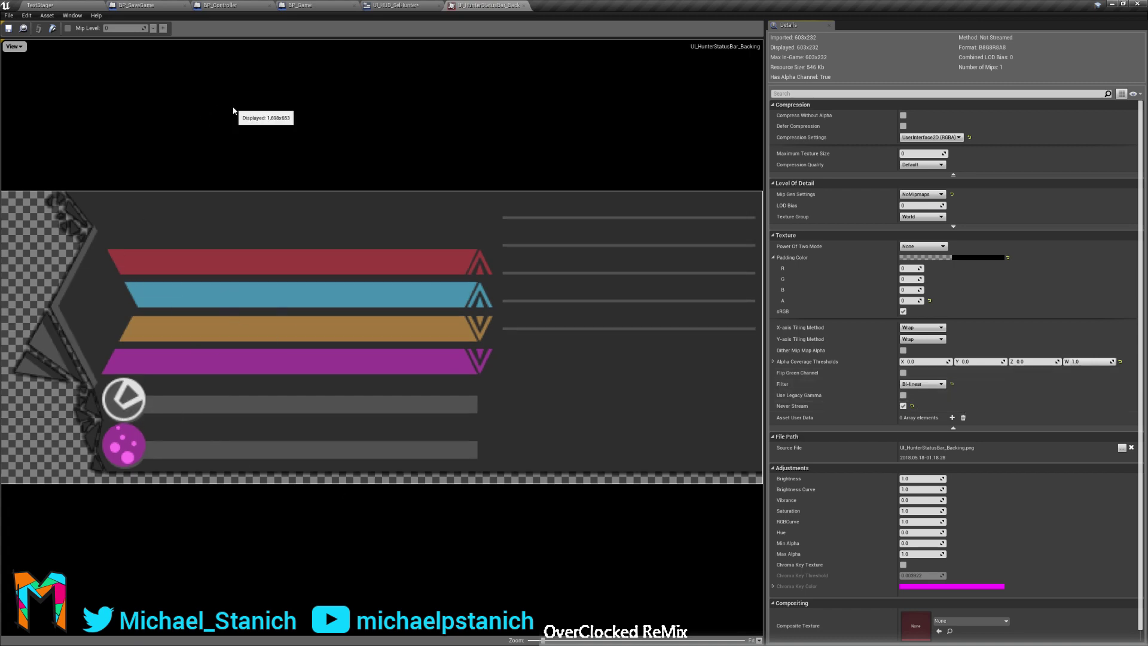
# Return to UI_HUD_SelHunter and examine the backing image's edge quality and alignment with the bars and stat text up close.
pyautogui.click(375, 5)
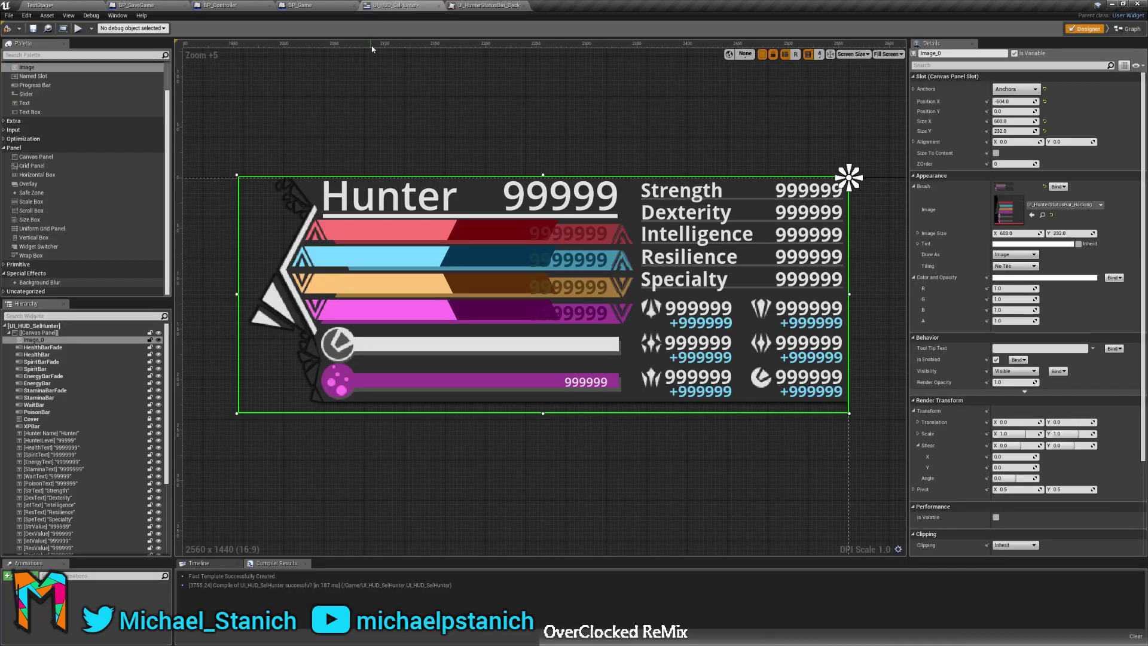
pyautogui.click(464, 134)
pyautogui.click(272, 368)
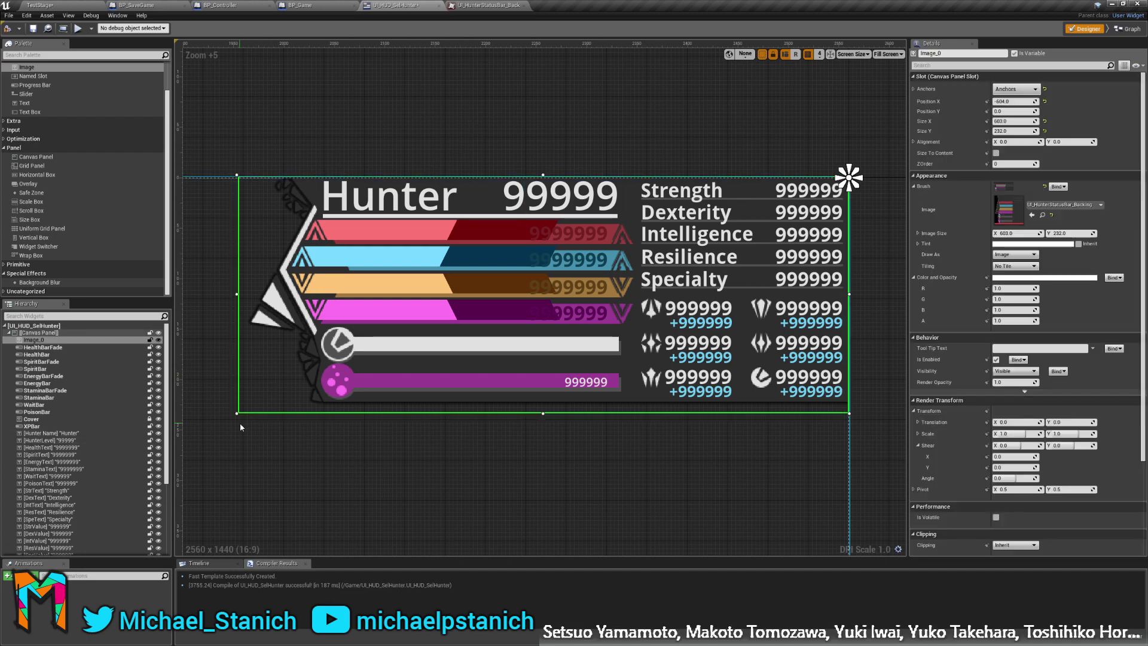
pyautogui.moveTo(271, 368); pyautogui.dragTo(480, 351, button='right')
pyautogui.scroll(10, 464, 307)
pyautogui.scroll(-8, 463, 306)
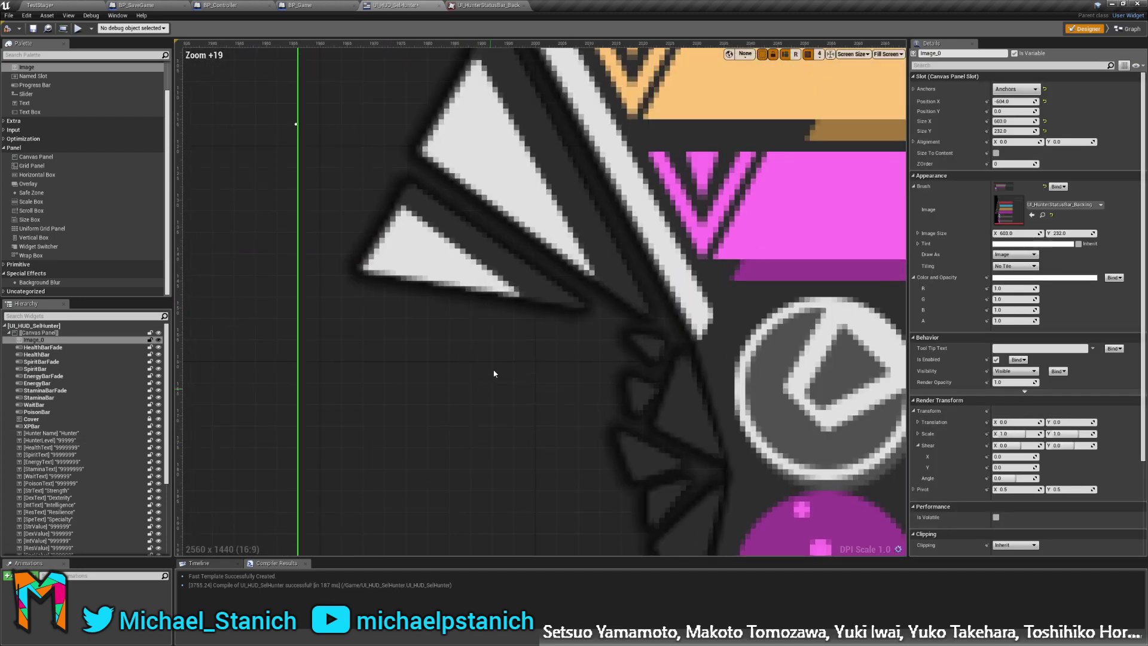
pyautogui.scroll(11, 504, 172)
pyautogui.scroll(-11, 472, 120)
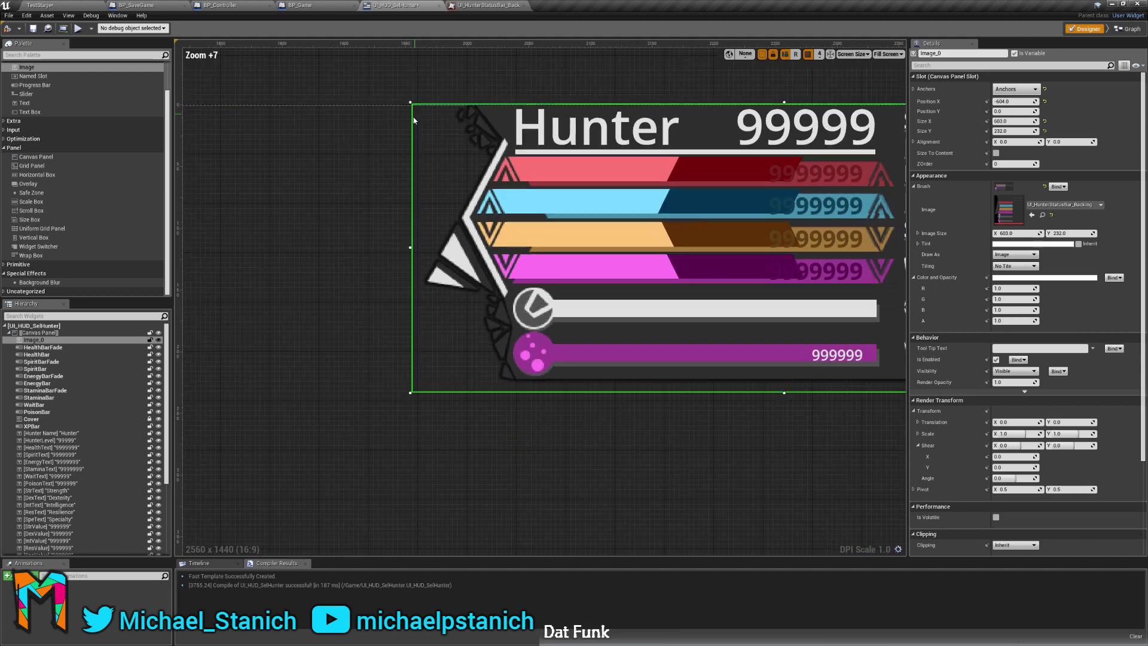
pyautogui.scroll(3, 807, 388)
pyautogui.moveTo(751, 402); pyautogui.dragTo(400, 423, button='right')
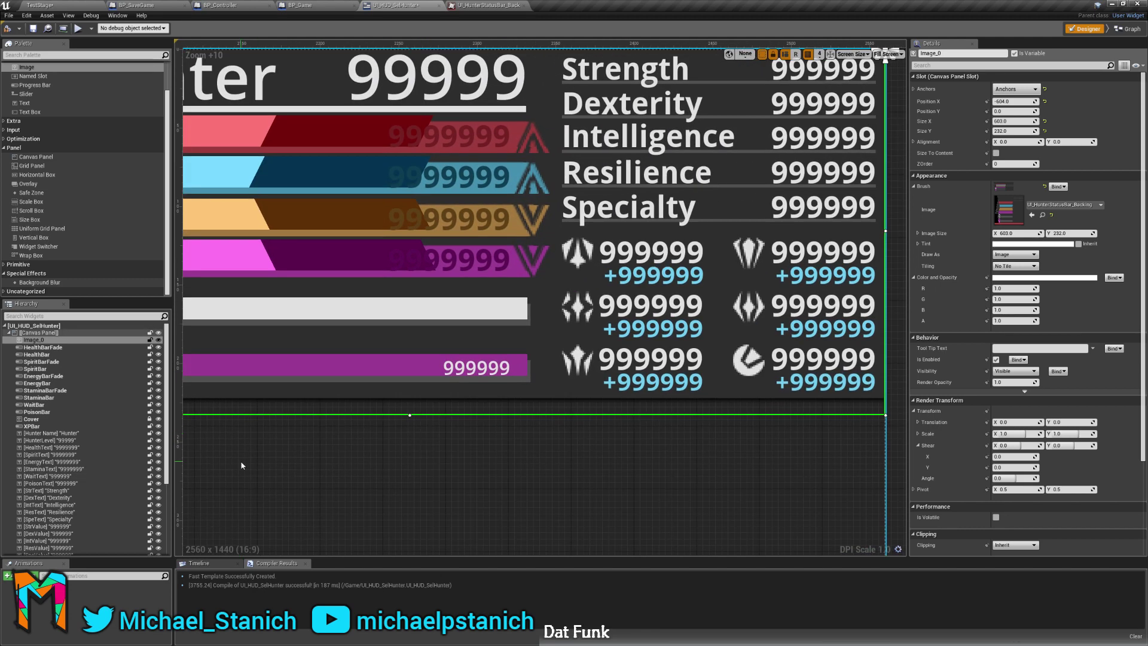
pyautogui.moveTo(243, 464); pyautogui.dragTo(497, 497, button='right')
pyautogui.moveTo(184, 333); pyautogui.dragTo(458, 364, button='right')
pyautogui.scroll(3, 544, 165)
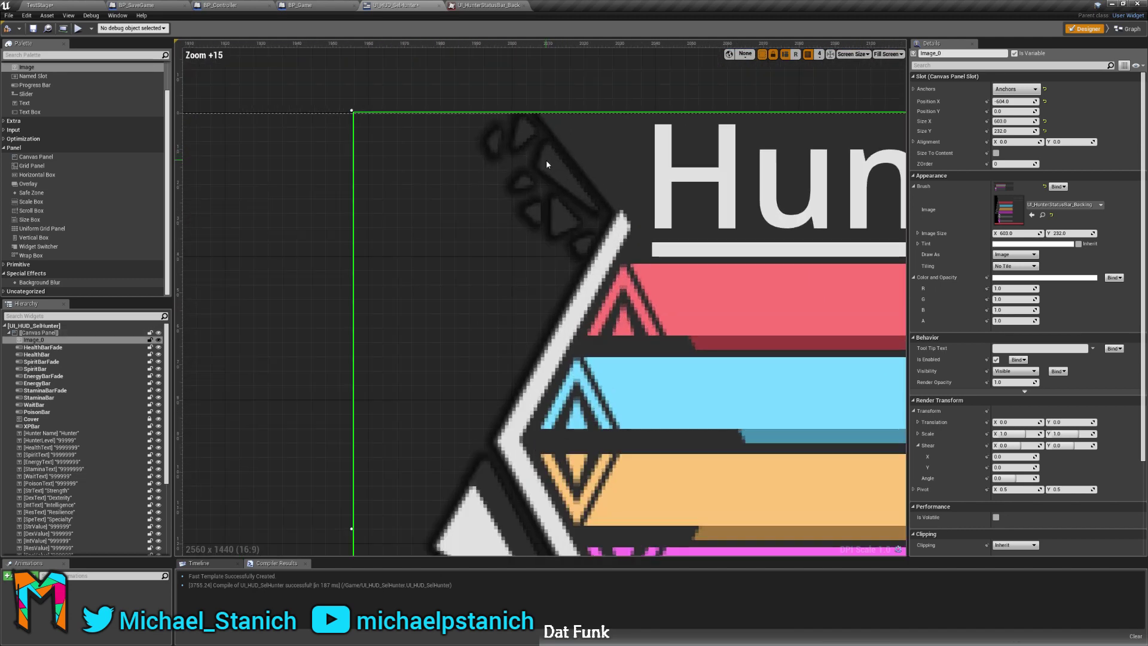
pyautogui.scroll(-3, 526, 152)
pyautogui.scroll(10, 523, 146)
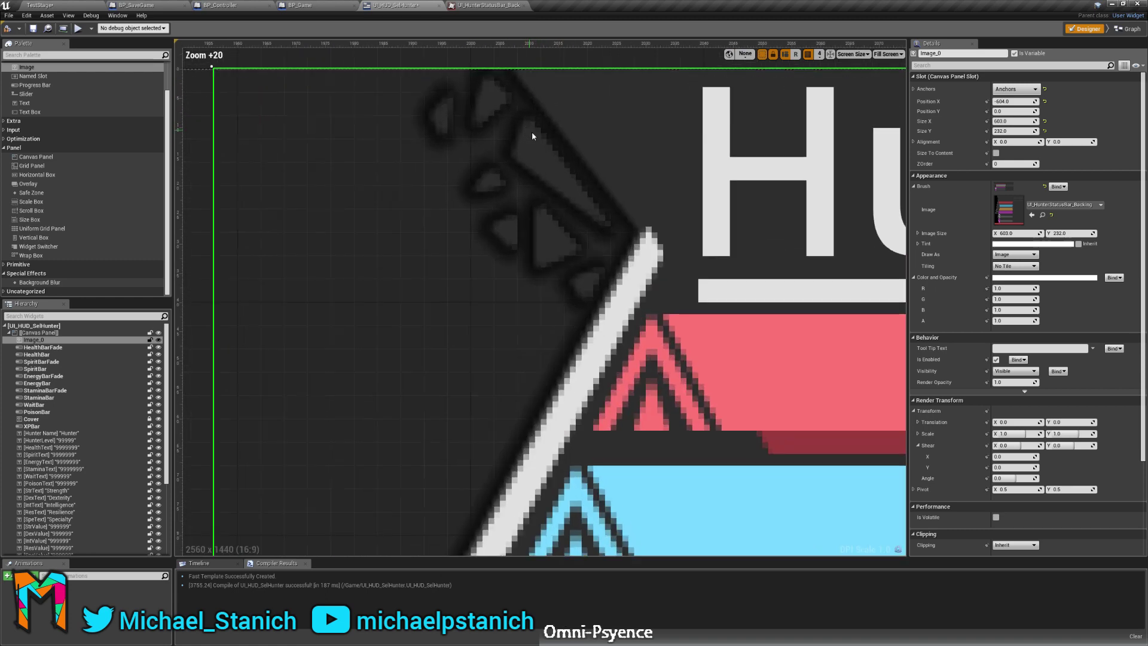
pyautogui.scroll(-7, 487, 102)
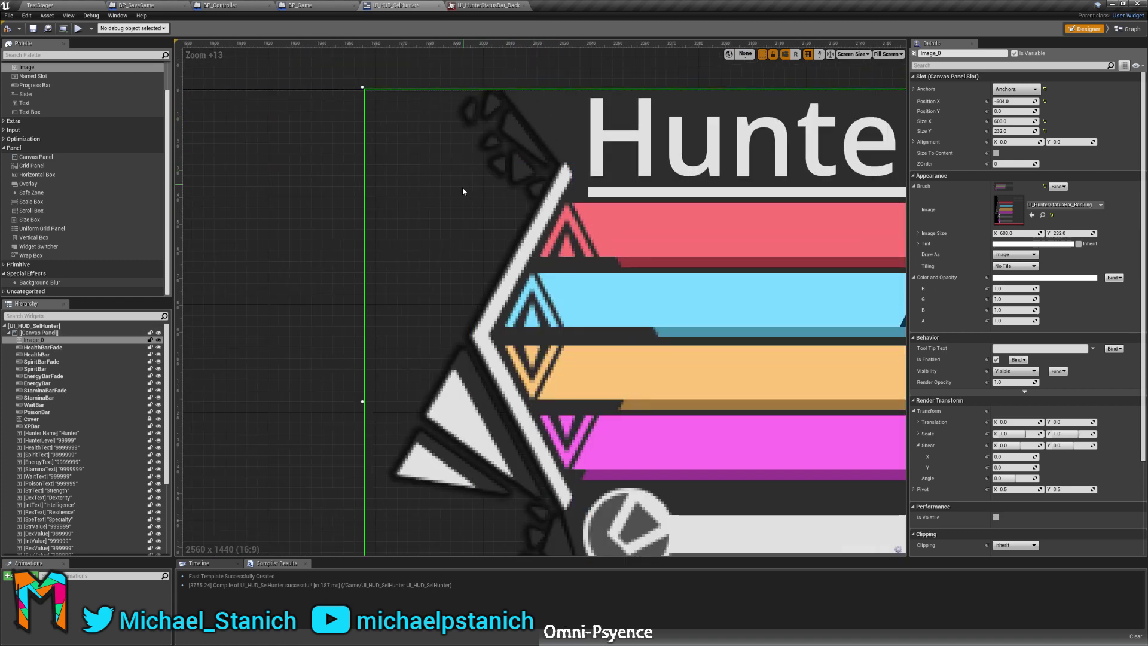
pyautogui.scroll(-9, 413, 221)
pyautogui.scroll(-4, 410, 229)
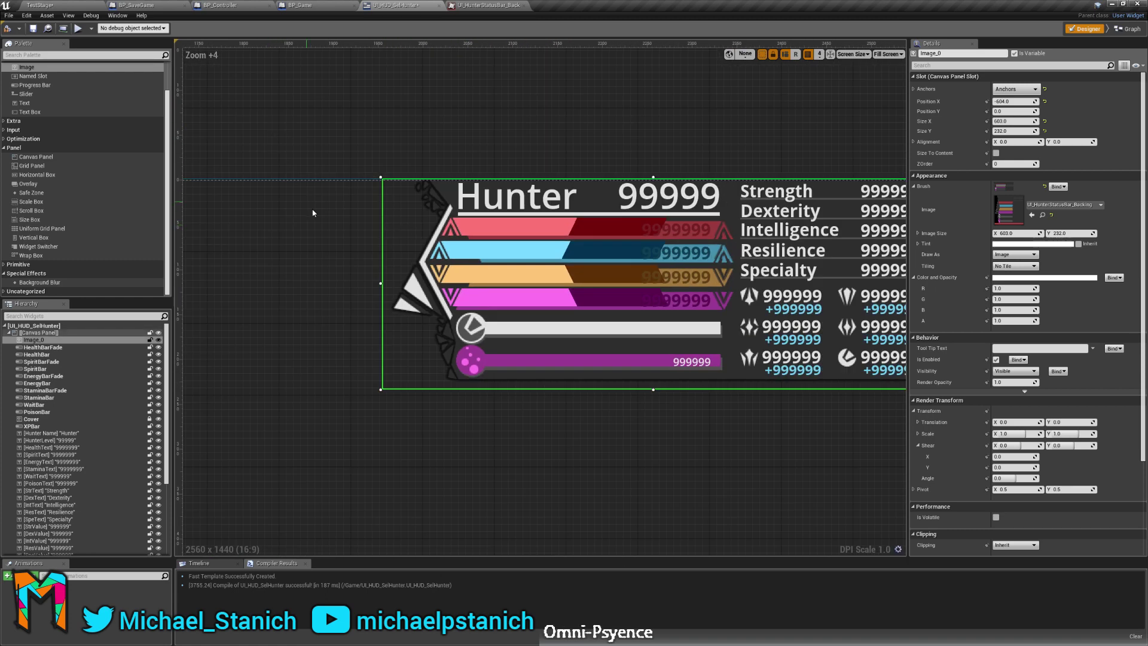
# Compile the UI_HUD_SelHunter widget and play-test the TestStage level to check the status bar backing in game.
pyautogui.click(433, 404)
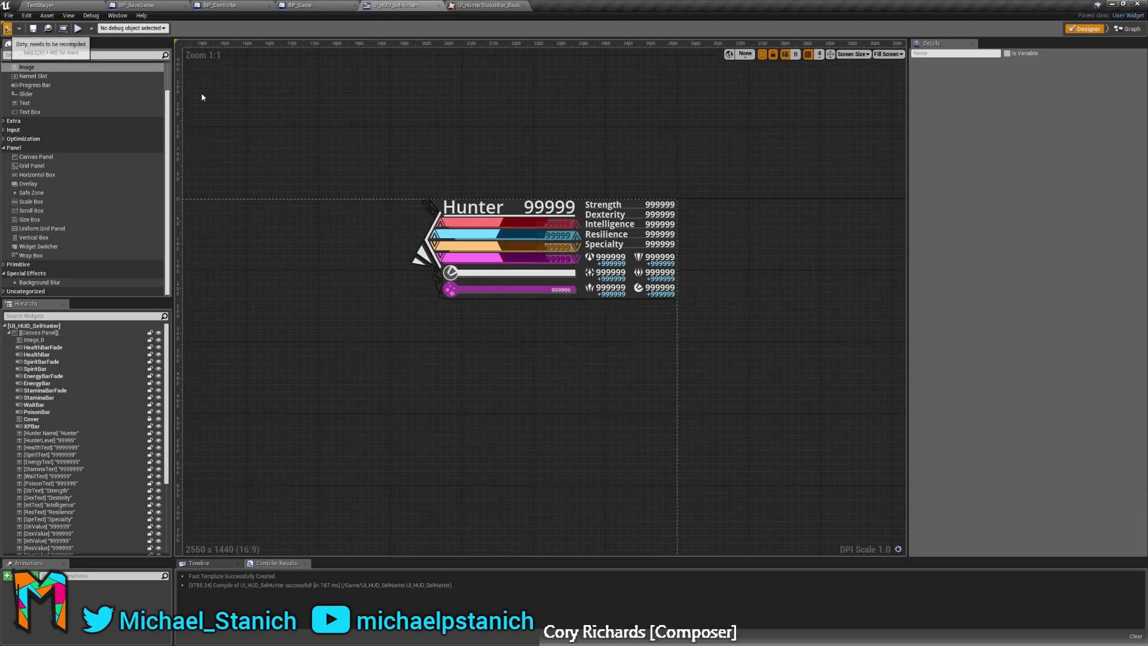
pyautogui.click(41, 5)
pyautogui.click(352, 26)
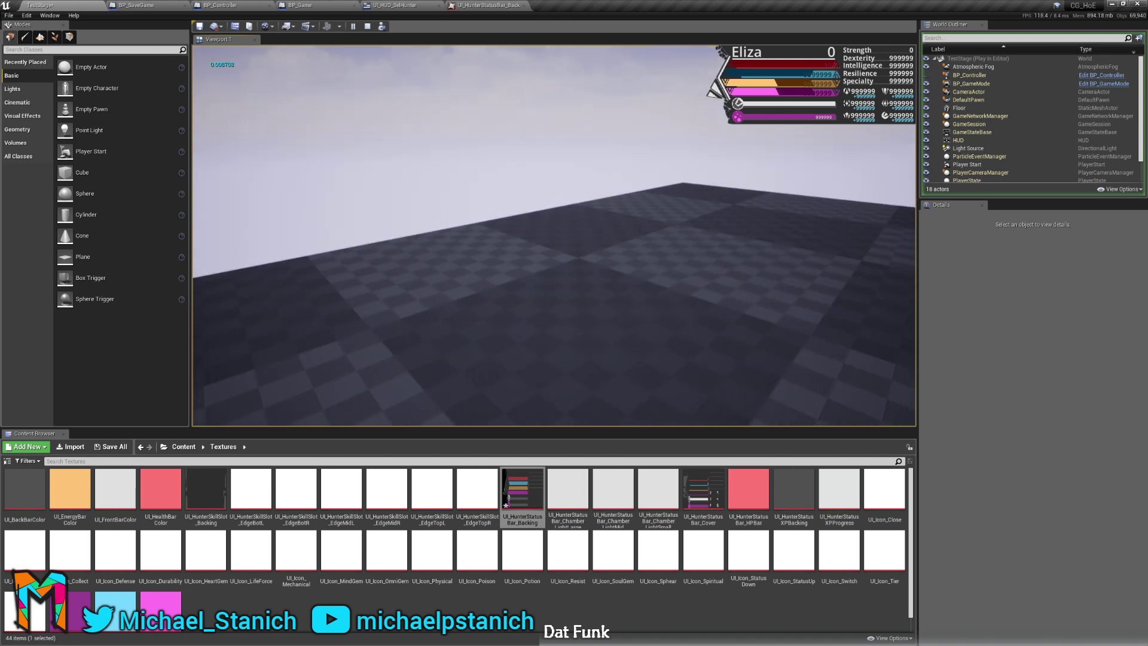
pyautogui.press('Escape')
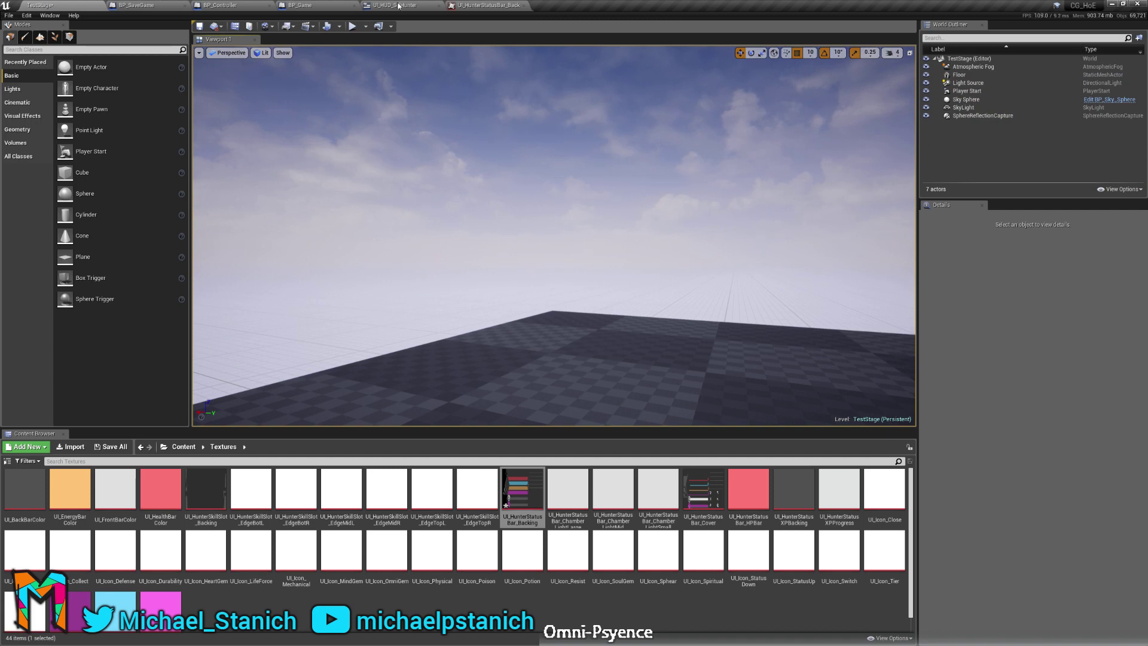
# Compare the backing texture's settings with the widget layout and play-test TestStage again to inspect the status bar's edges.
pyautogui.click(490, 5)
pyautogui.click(390, 5)
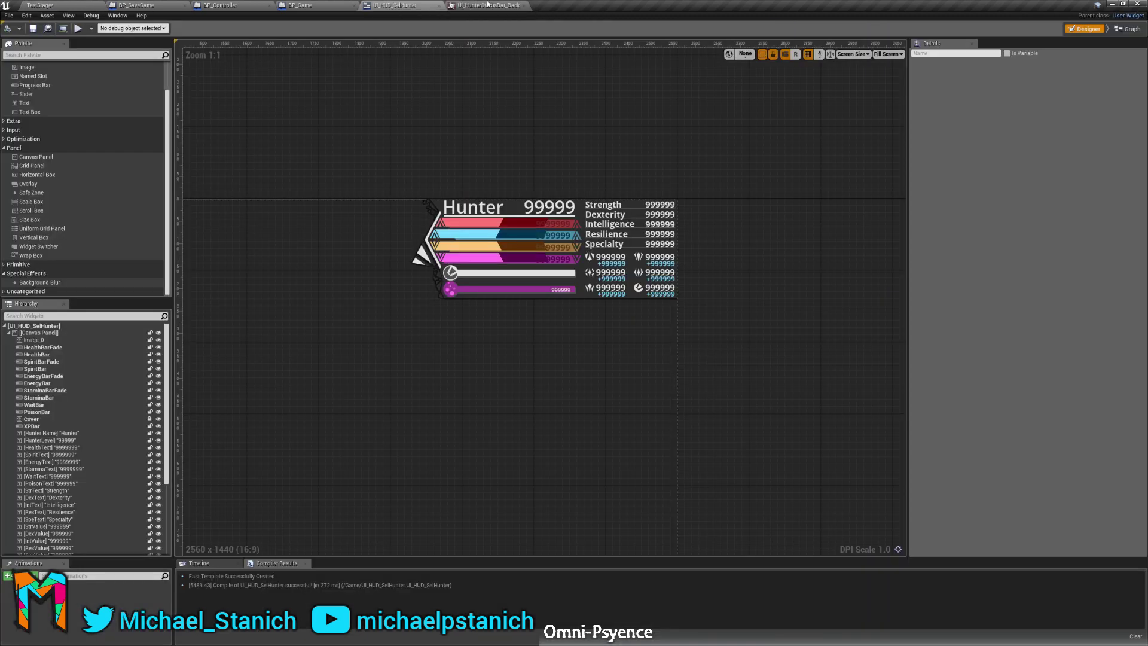
pyautogui.click(488, 6)
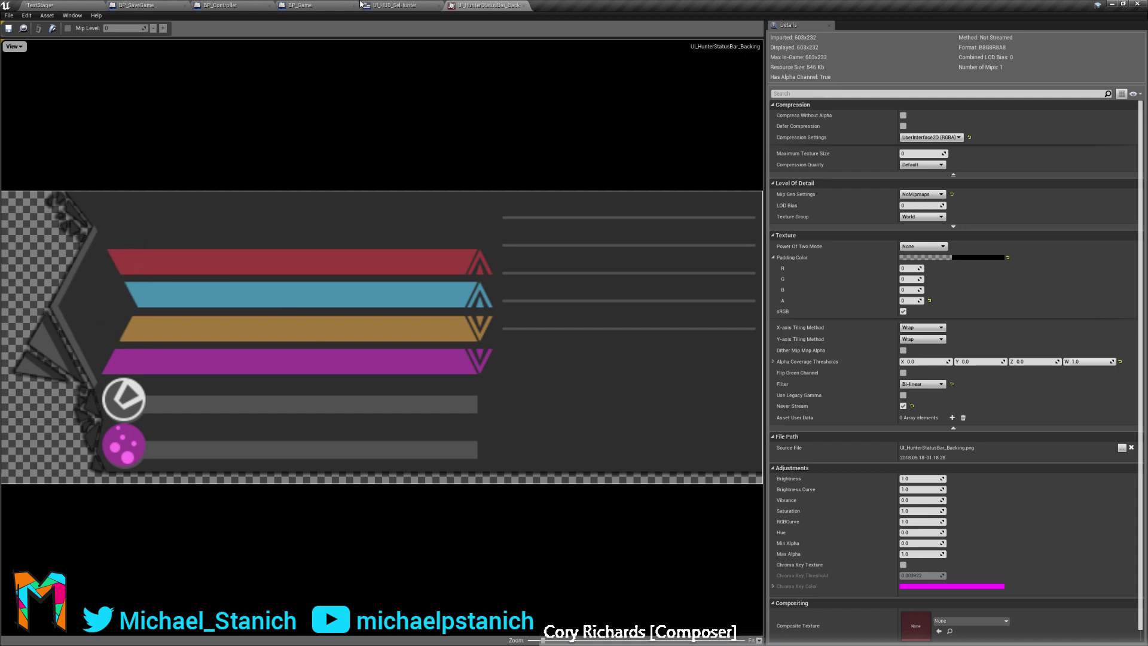
pyautogui.click(39, 5)
pyautogui.click(352, 26)
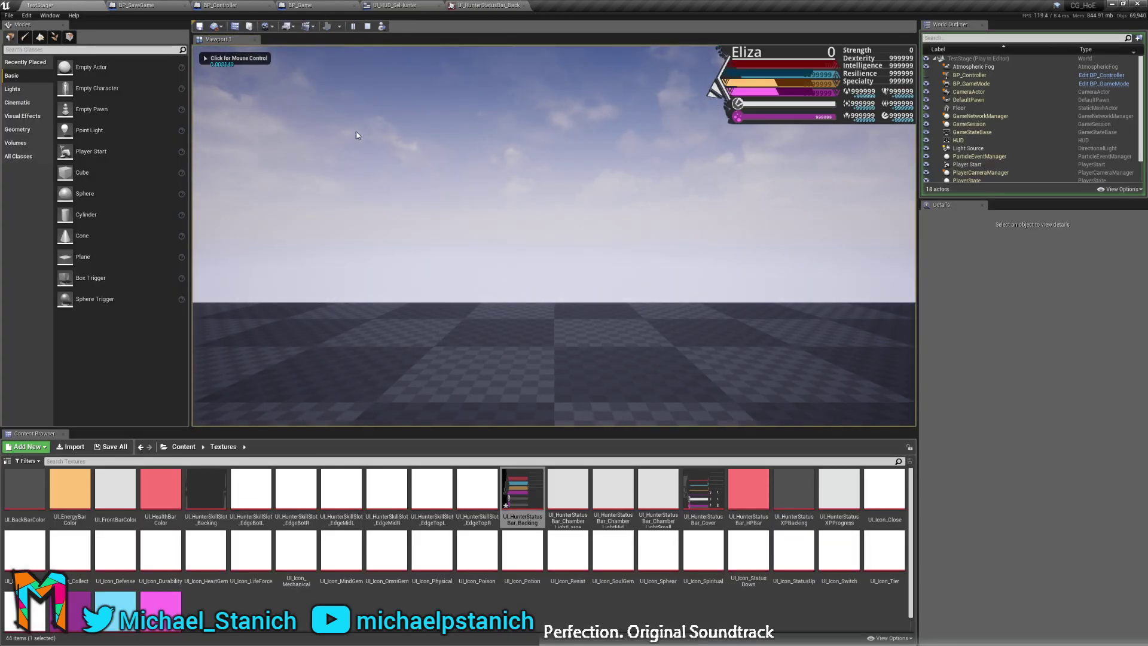
pyautogui.click(782, 121)
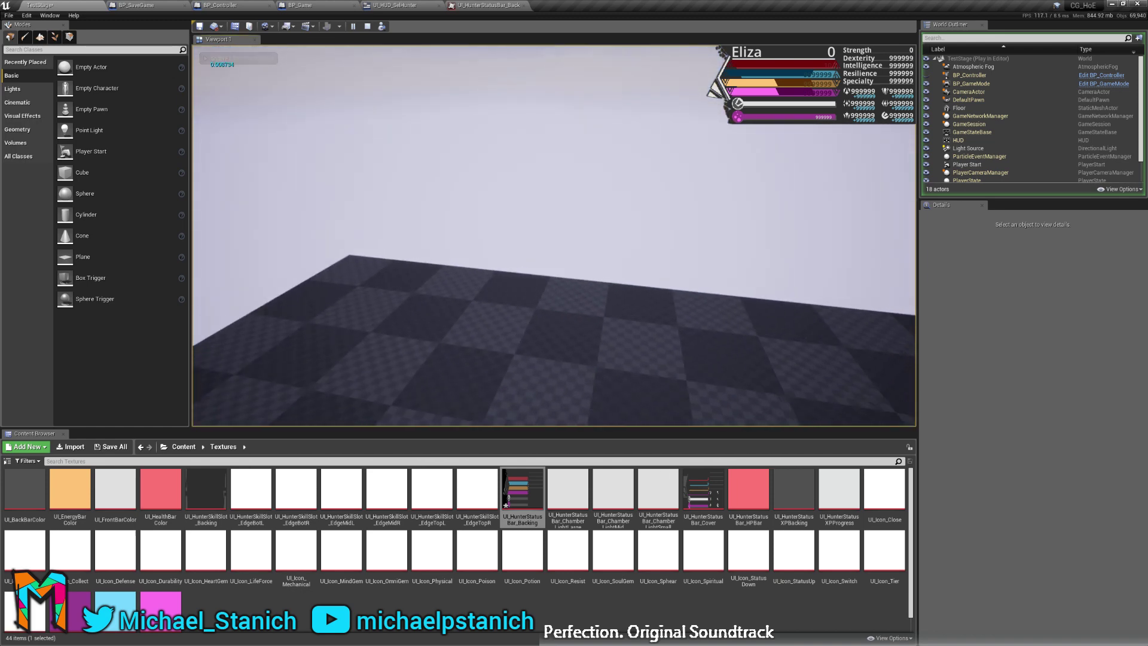
pyautogui.press('Escape')
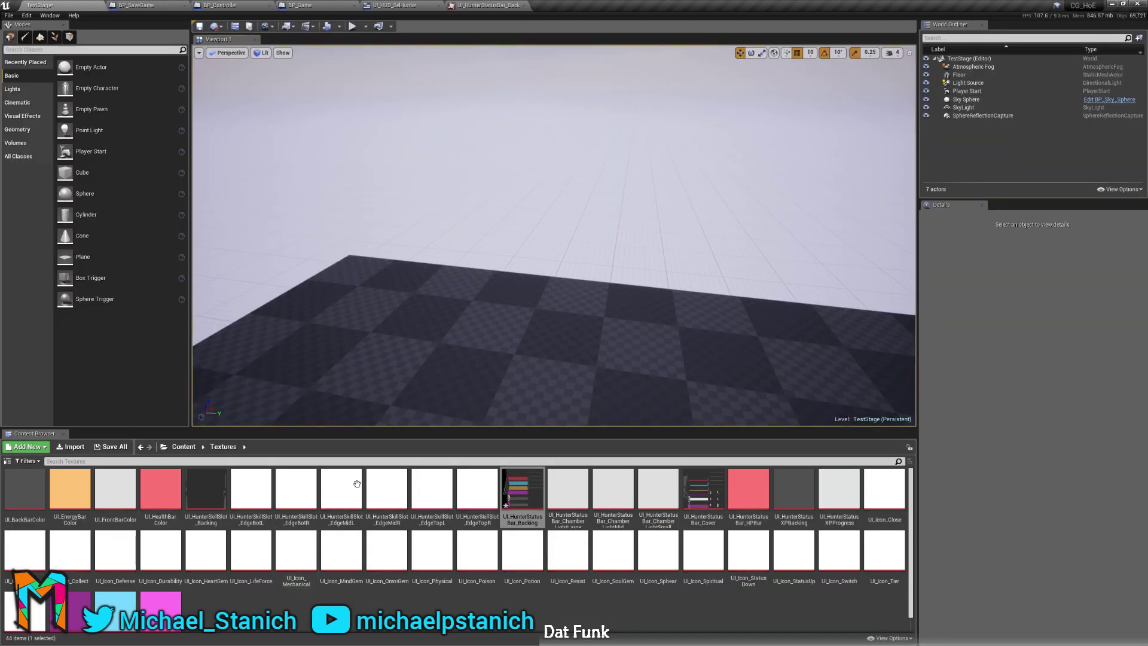
# Open the UI_HunterStatusBar_Backing texture, set its Filter to Nearest, turn off Never Stream and return to the widget.
pyautogui.doubleClick(522, 487)
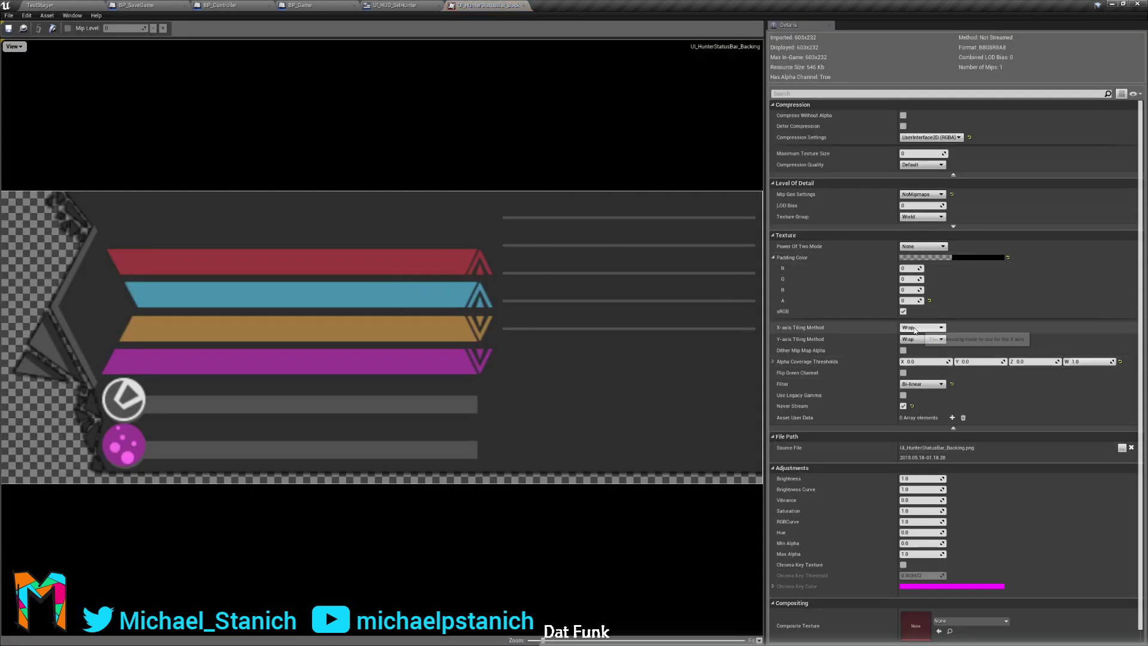
pyautogui.click(939, 385)
pyautogui.click(909, 391)
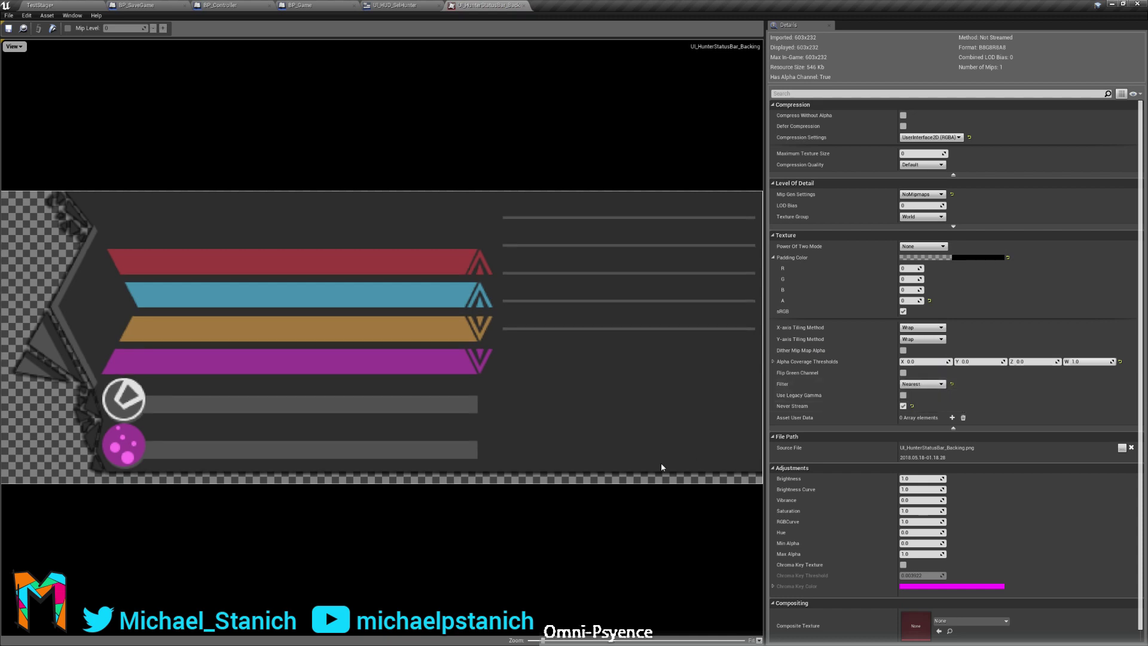
pyautogui.click(902, 406)
pyautogui.click(405, 4)
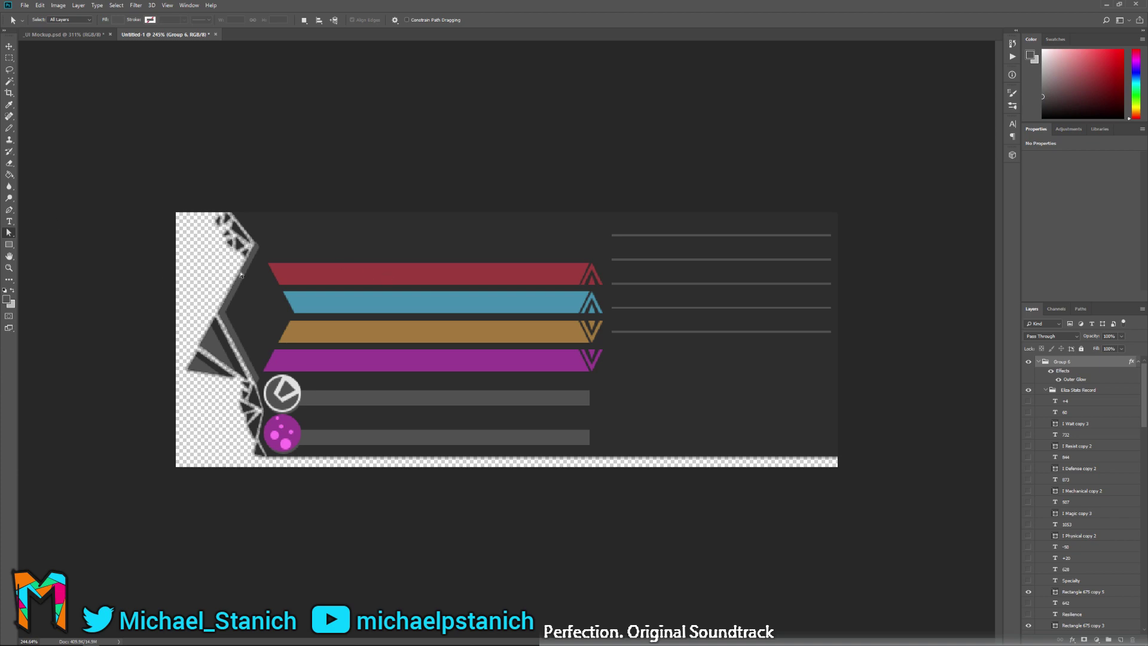
# In Photoshop, inspect the soft glow around the backing artwork's jagged edge and review Group 6's Outer Glow settings.
pyautogui.keyDown('alt'); pyautogui.scroll(5, 248, 259); pyautogui.keyUp('alt')
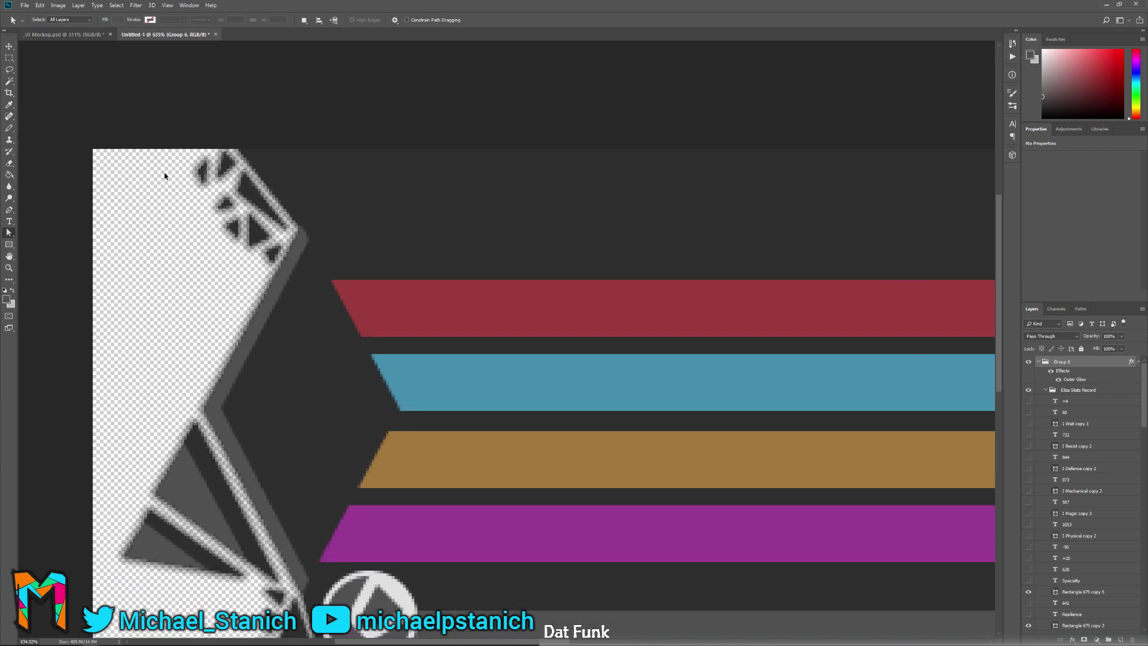
pyautogui.scroll(-1, 342, 193)
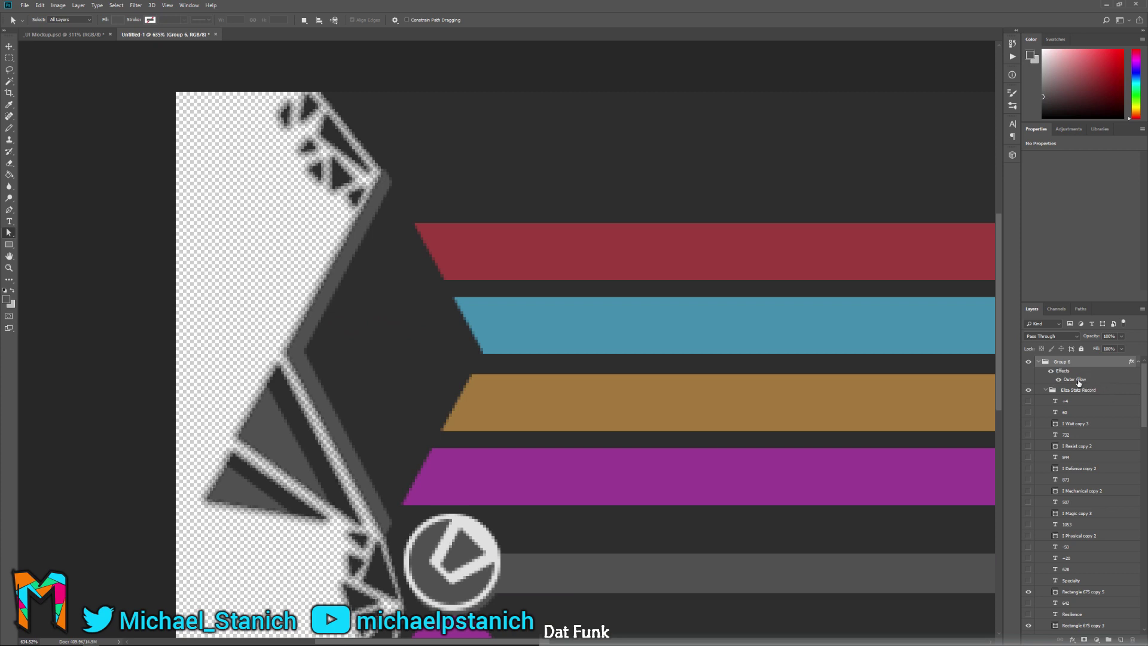
pyautogui.doubleClick(1078, 381)
pyautogui.click(1005, 91)
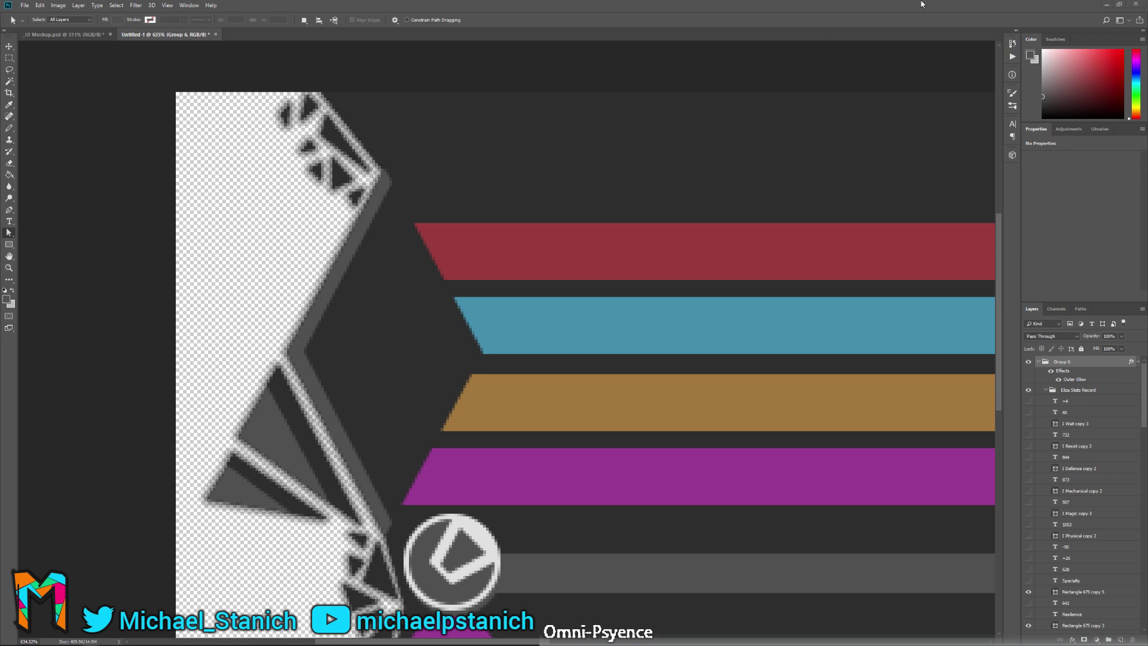
# Set Group 6's Outer Glow to 100% Spread and 1 px Size for a hard black outline.
pyautogui.moveTo(293, 642)
pyautogui.doubleClick(1070, 380)
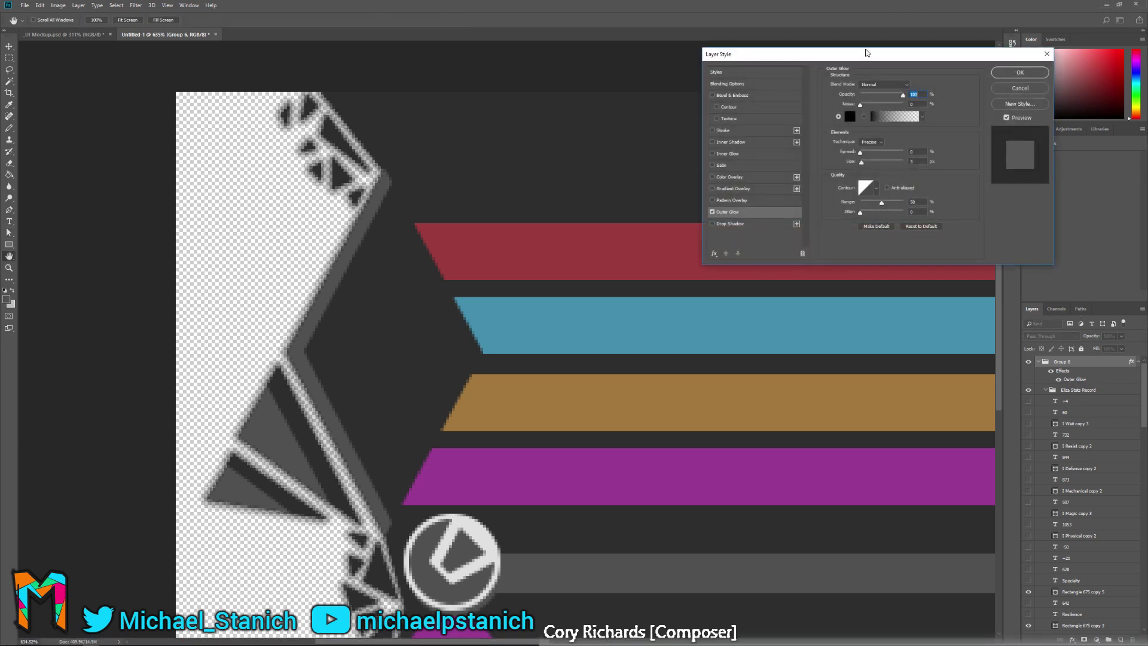
pyautogui.click(712, 213)
pyautogui.click(765, 213)
pyautogui.moveTo(860, 151); pyautogui.dragTo(914, 160)
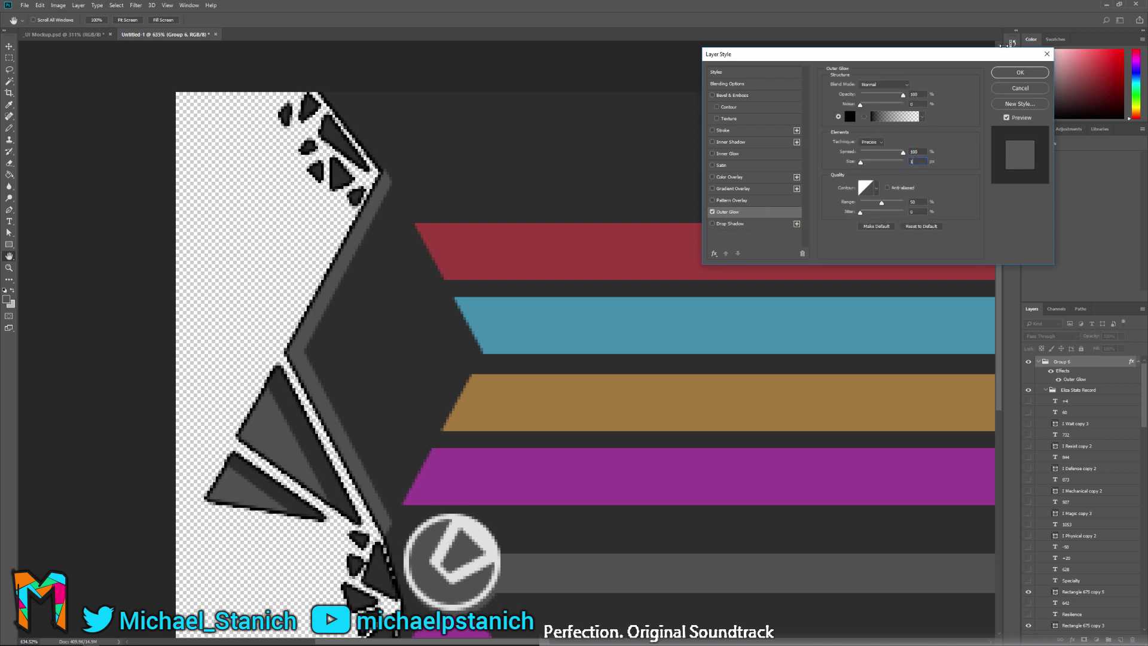
pyautogui.click(1017, 76)
# Examine the hard outline along the artwork's jagged edge up close and at 100% zoom.
pyautogui.press('a')
pyautogui.rightClick(528, 285)
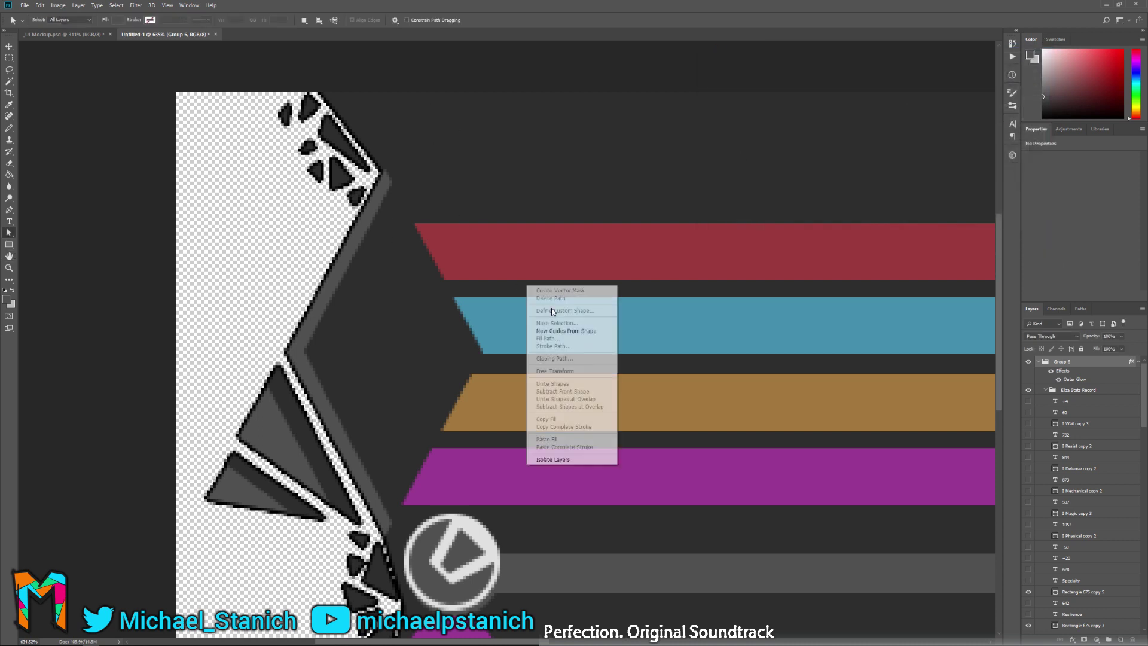
pyautogui.rightClick(415, 238)
pyautogui.click(291, 176)
pyautogui.scroll(-5, 275, 185)
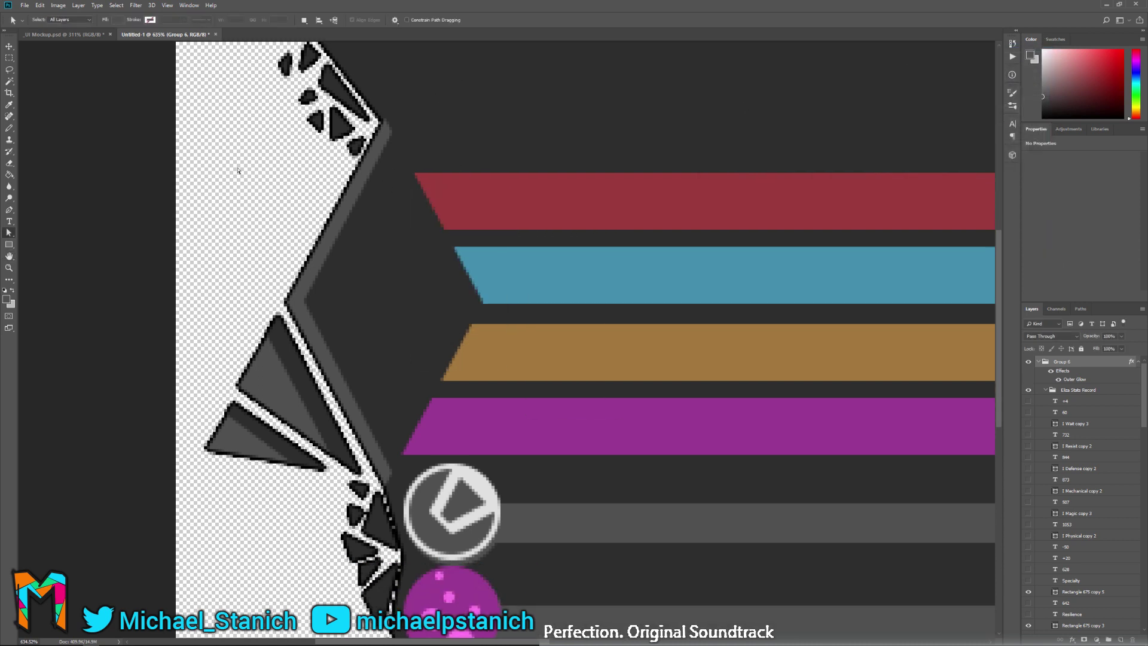
pyautogui.scroll(-3, 374, 383)
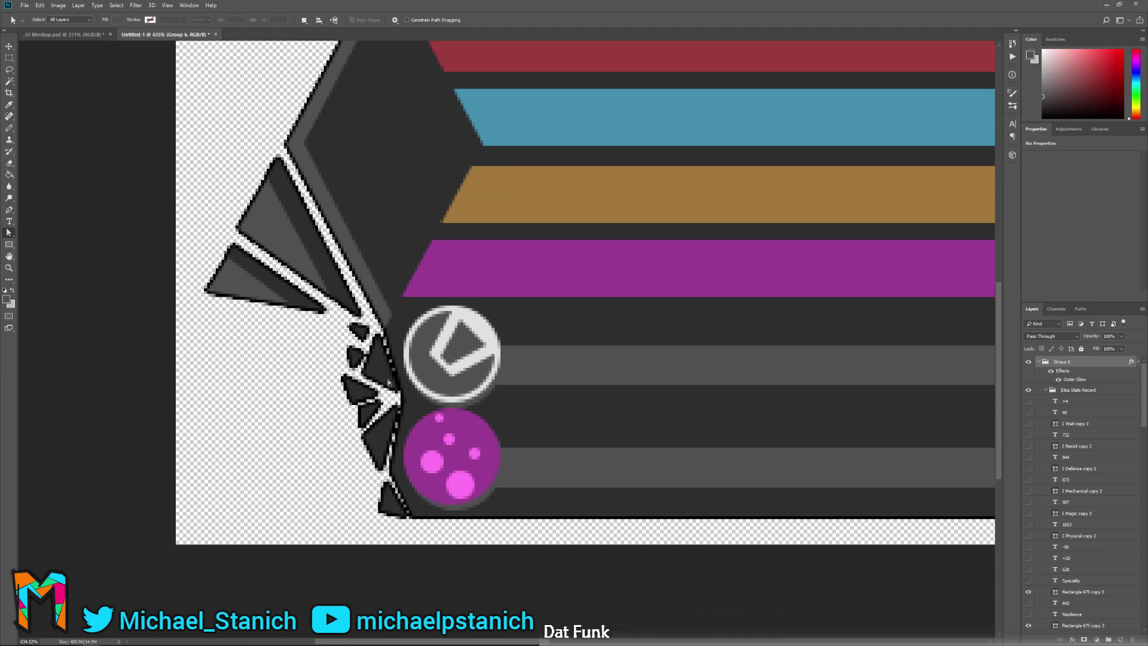
pyautogui.scroll(2, 289, 89)
pyautogui.click(167, 5)
pyautogui.click(175, 106)
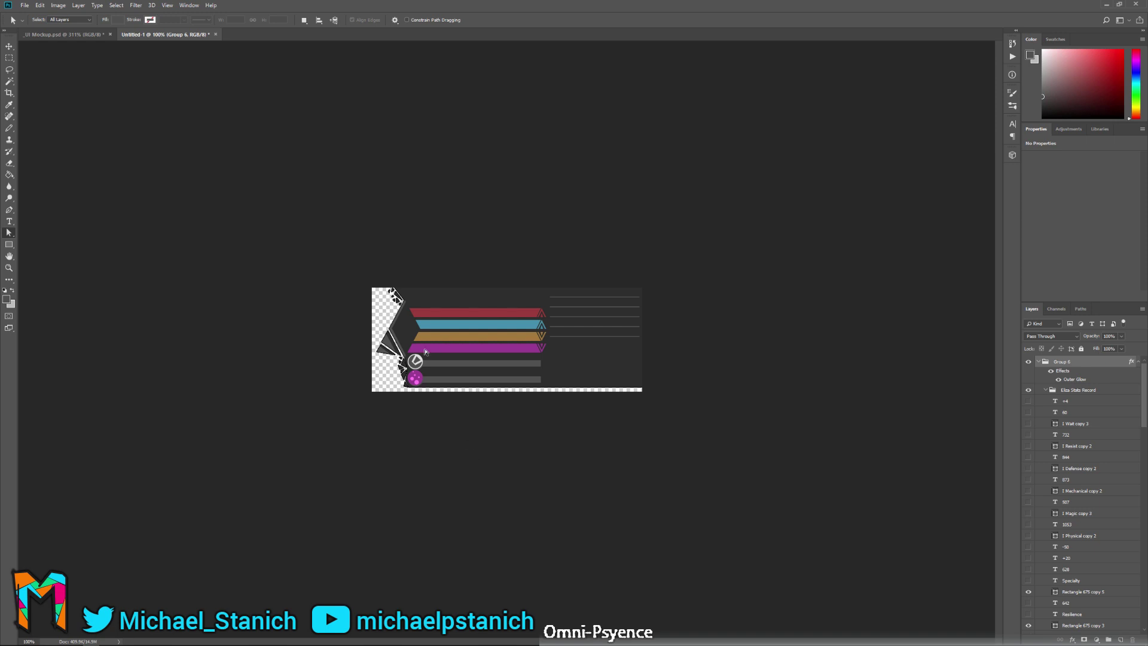
pyautogui.rightClick(370, 363)
pyautogui.click(376, 353)
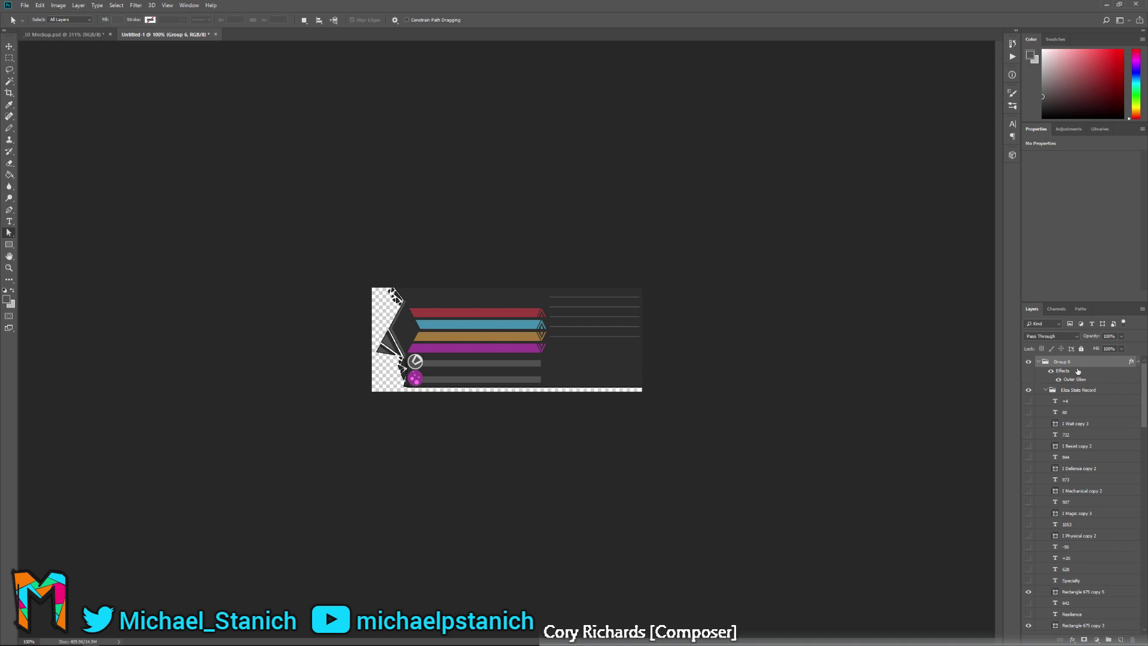
# Hide Group 6's Outer Glow and crop the transparent glow margin off the canvas's left and bottom sides.
pyautogui.click(1058, 380)
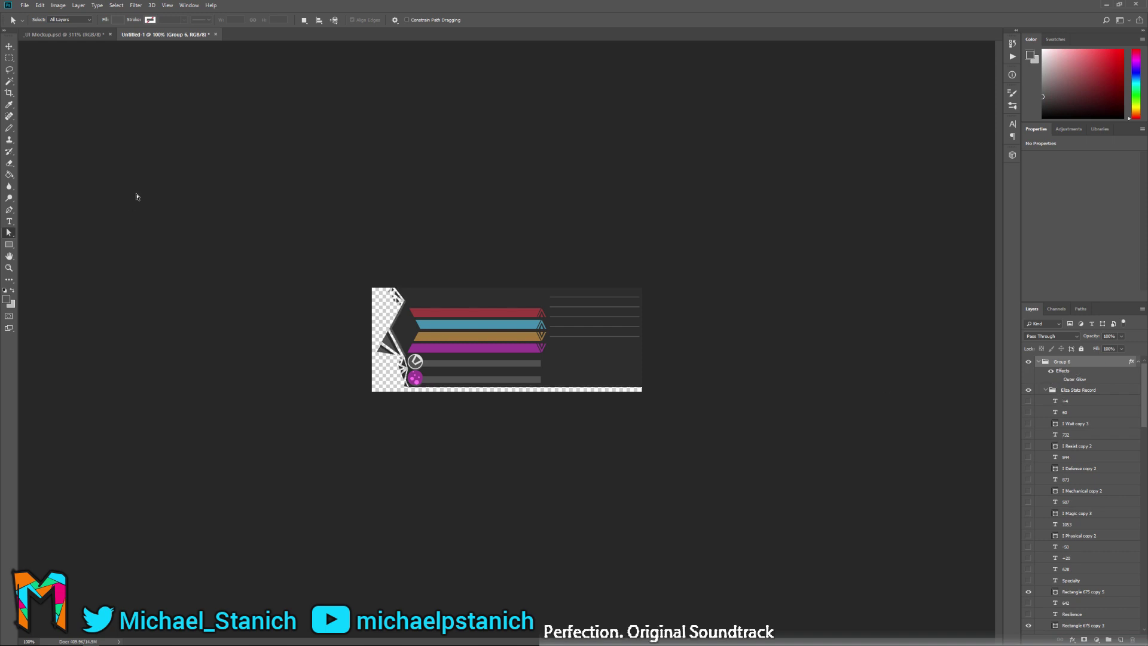
pyautogui.press('c')
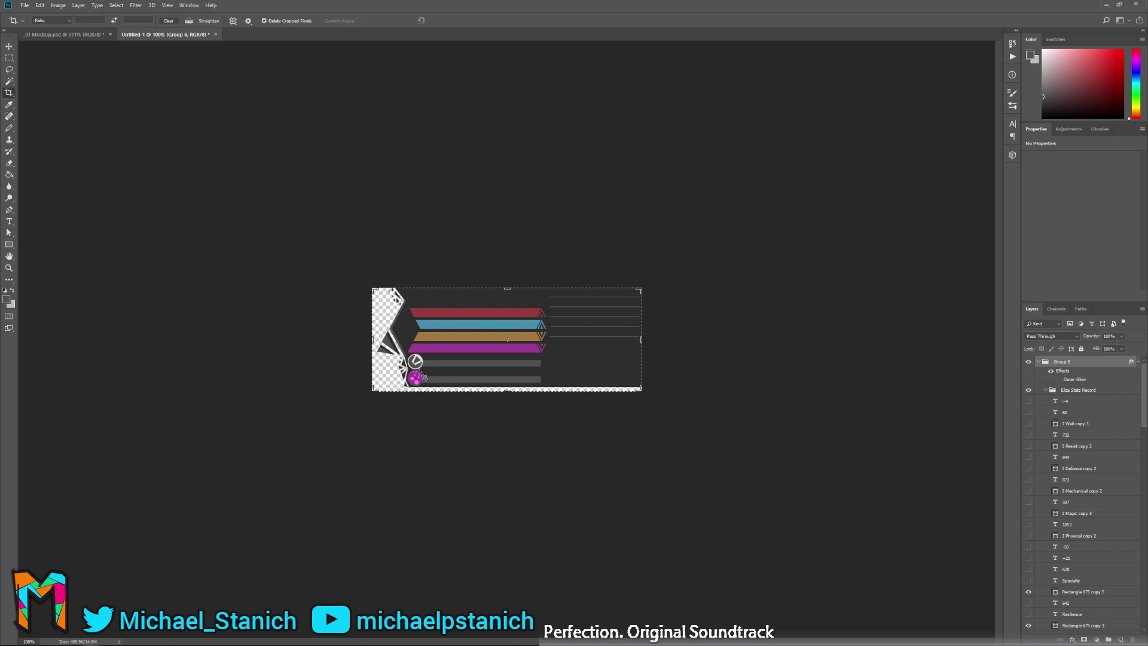
pyautogui.keyDown('alt'); pyautogui.scroll(11, 387, 394); pyautogui.keyUp('alt')
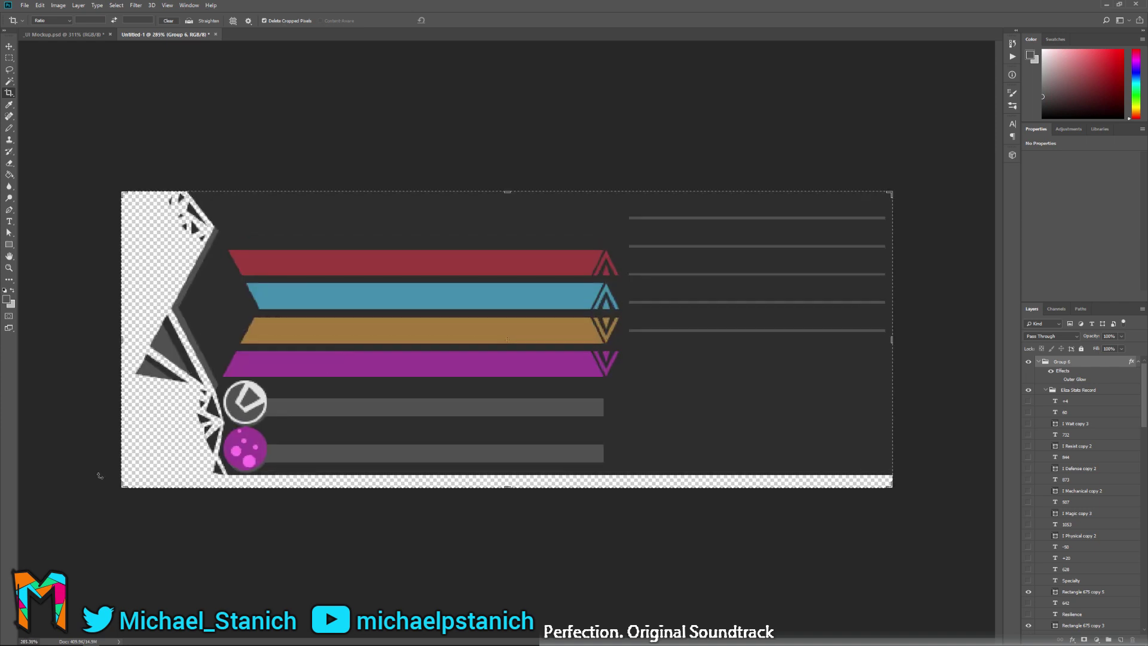
pyautogui.click(128, 501)
pyautogui.moveTo(125, 488); pyautogui.dragTo(129, 481)
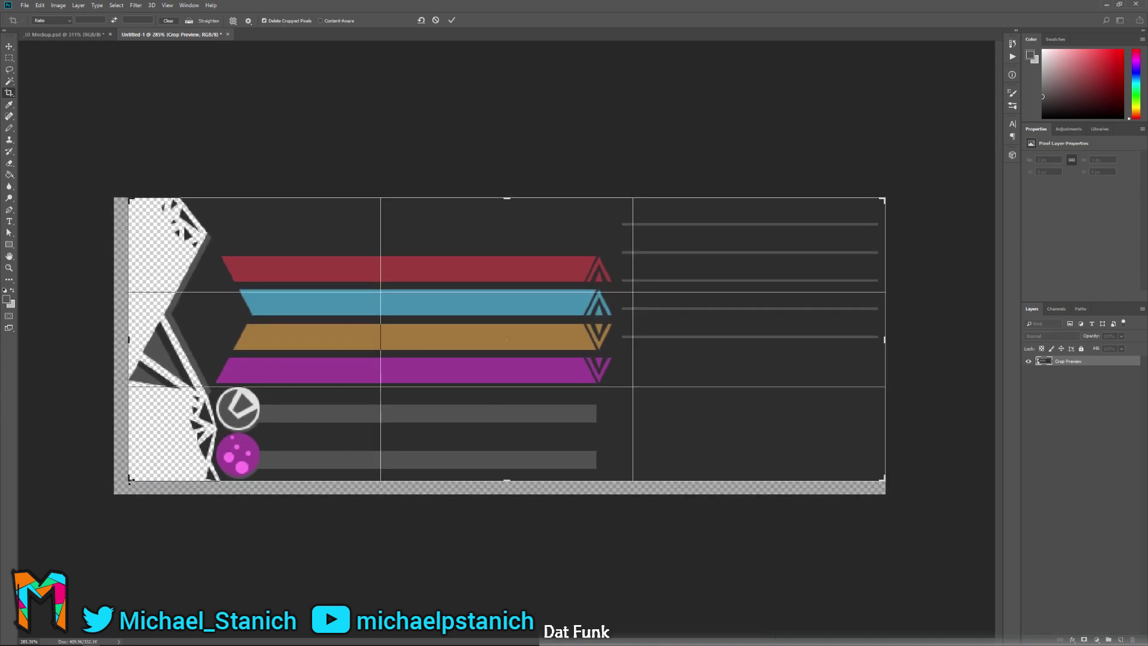
pyautogui.press('Return')
pyautogui.click(441, 314)
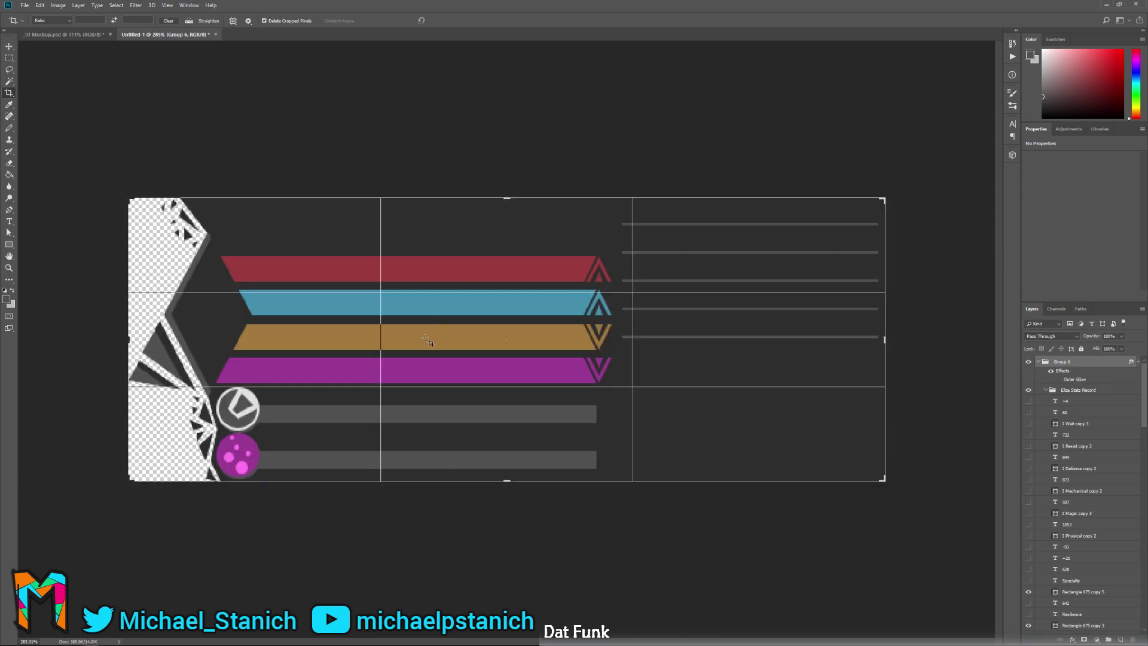
pyautogui.press('Return')
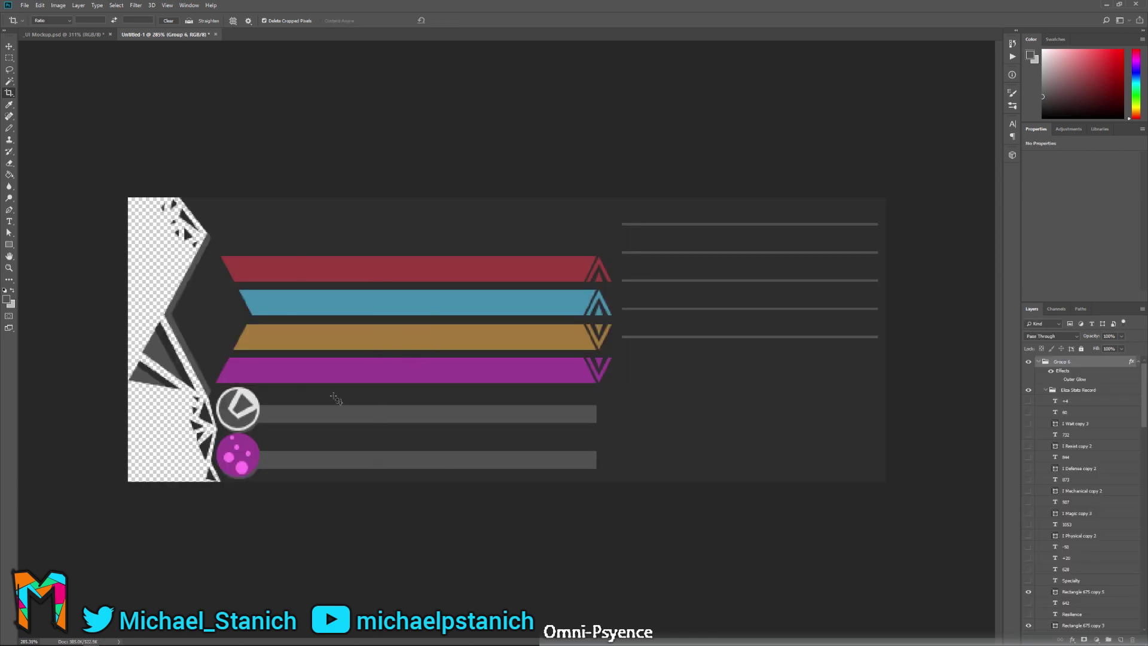
# Save the artwork as a PNG in the Textures folder, replacing the existing UI_HunterStatusBar_Backing.png.
pyautogui.click(23, 5)
pyautogui.click(42, 106)
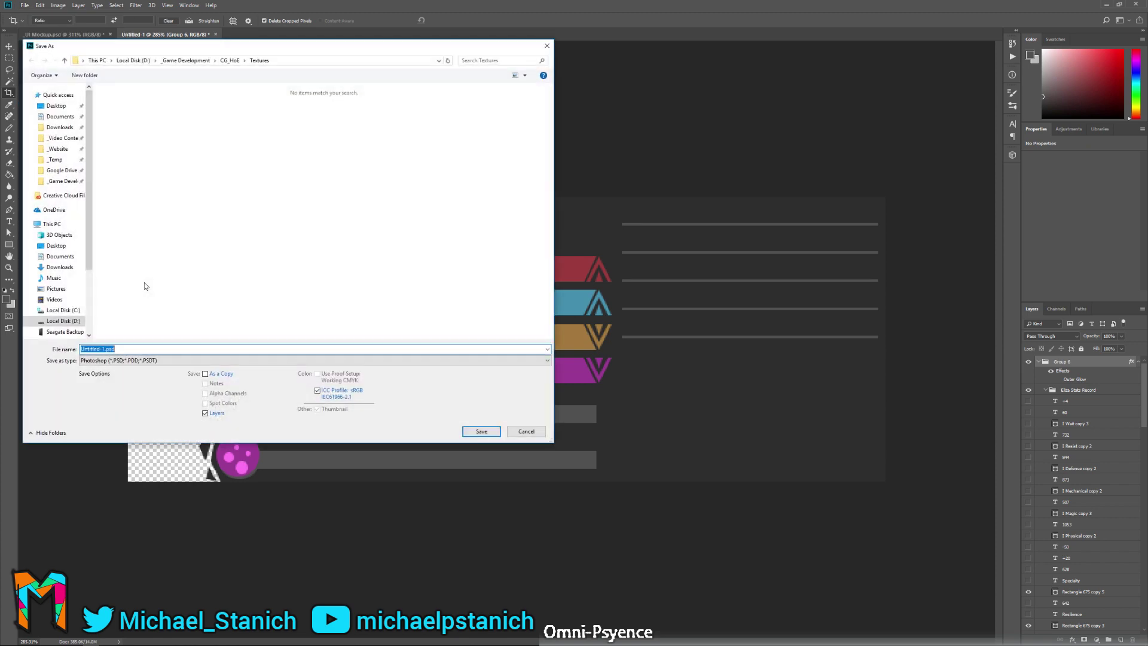
pyautogui.click(118, 360)
pyautogui.click(109, 488)
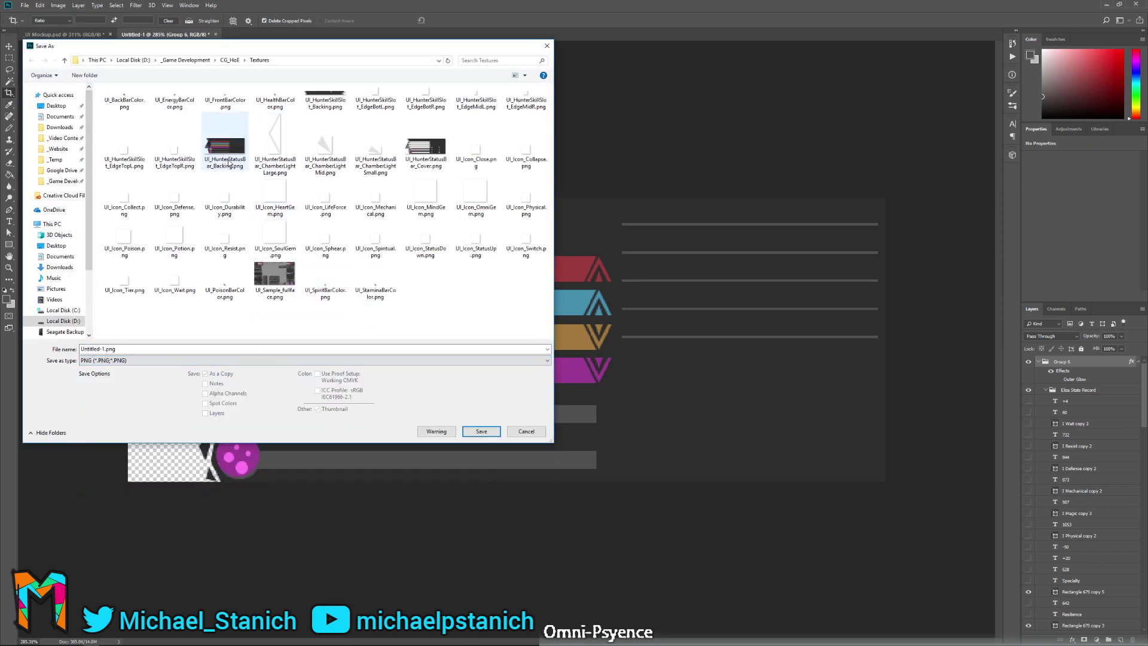
pyautogui.doubleClick(225, 152)
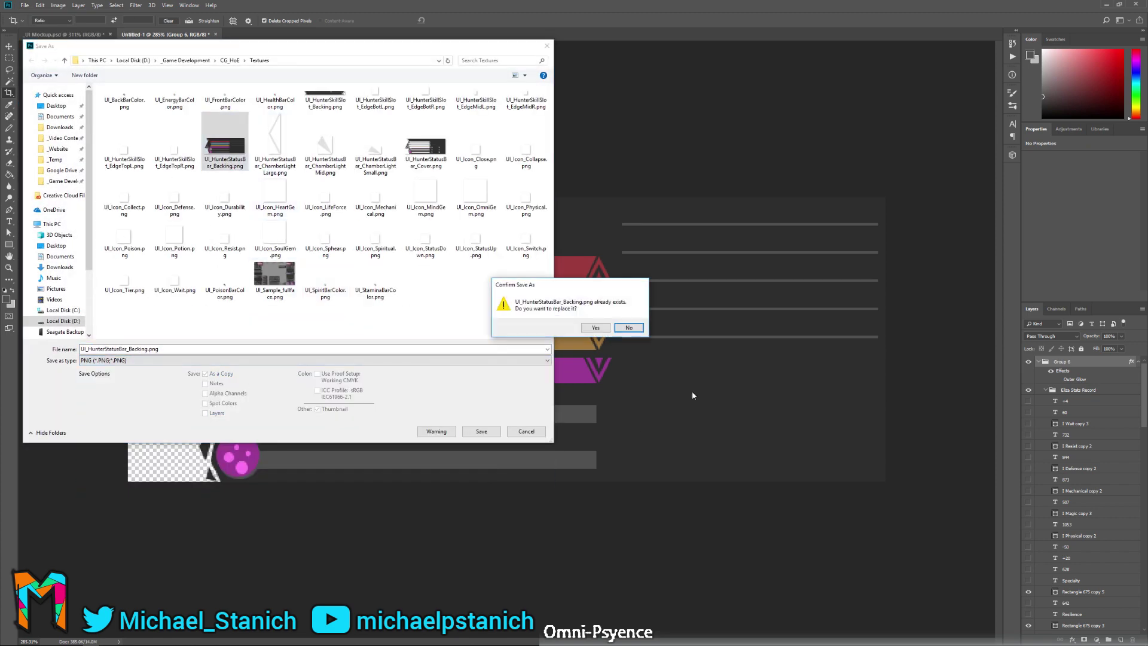
pyautogui.click(596, 331)
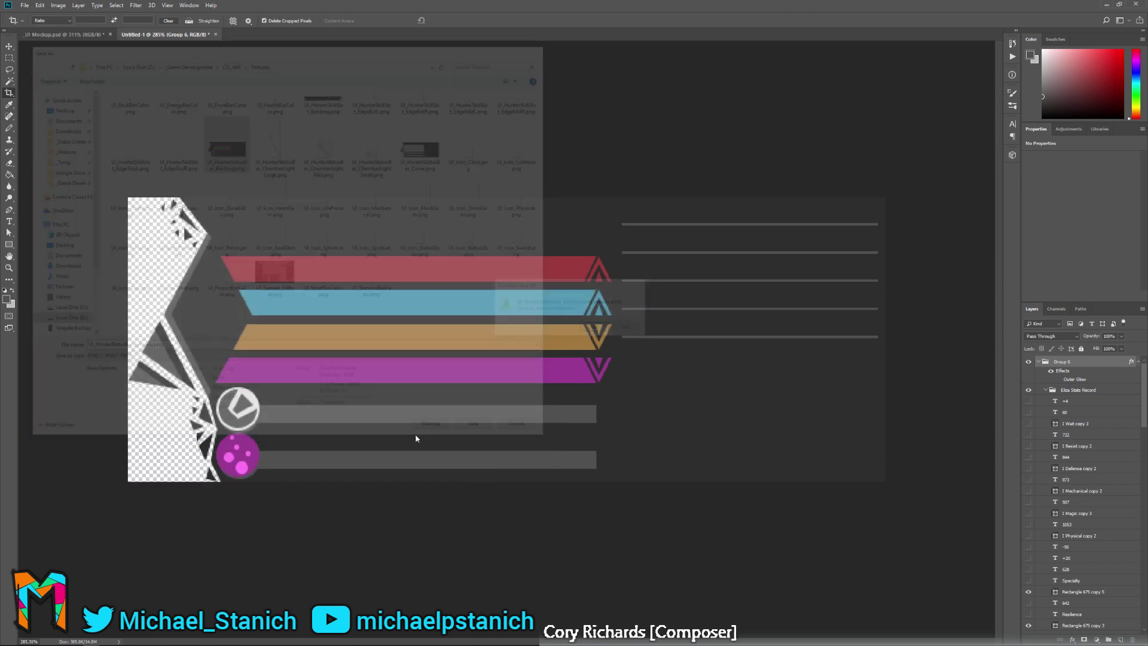
pyautogui.press('Return')
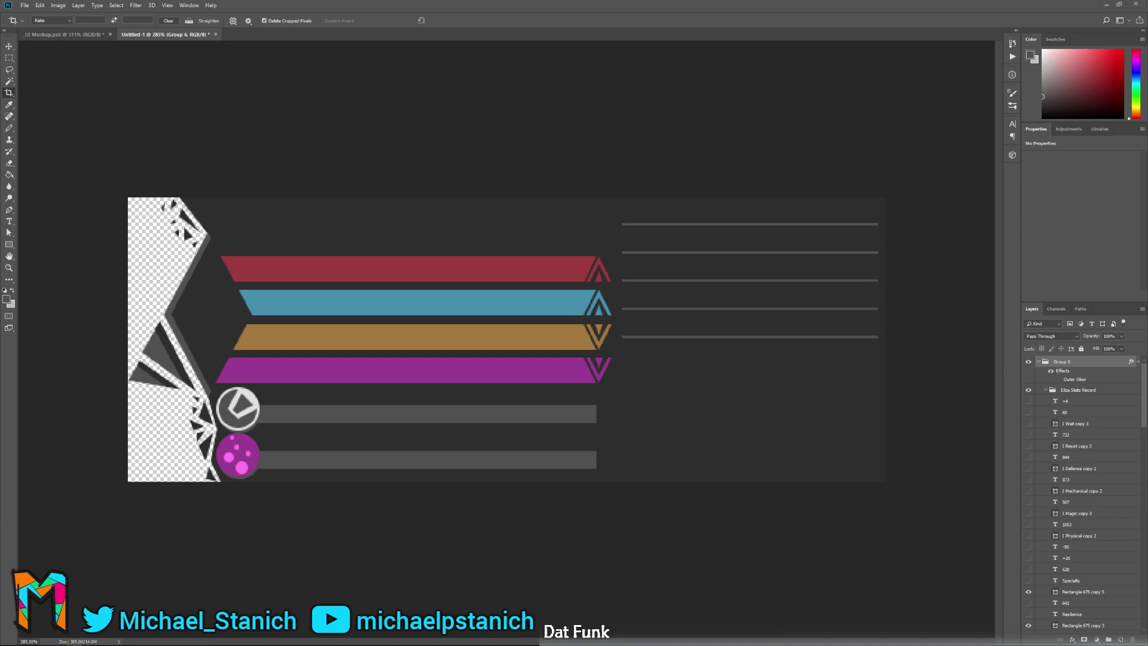
# Switch back to Unreal Engine and delete the misaligned backing image from the UI_HUD_SelHunter widget.
pyautogui.press('super+Tab')
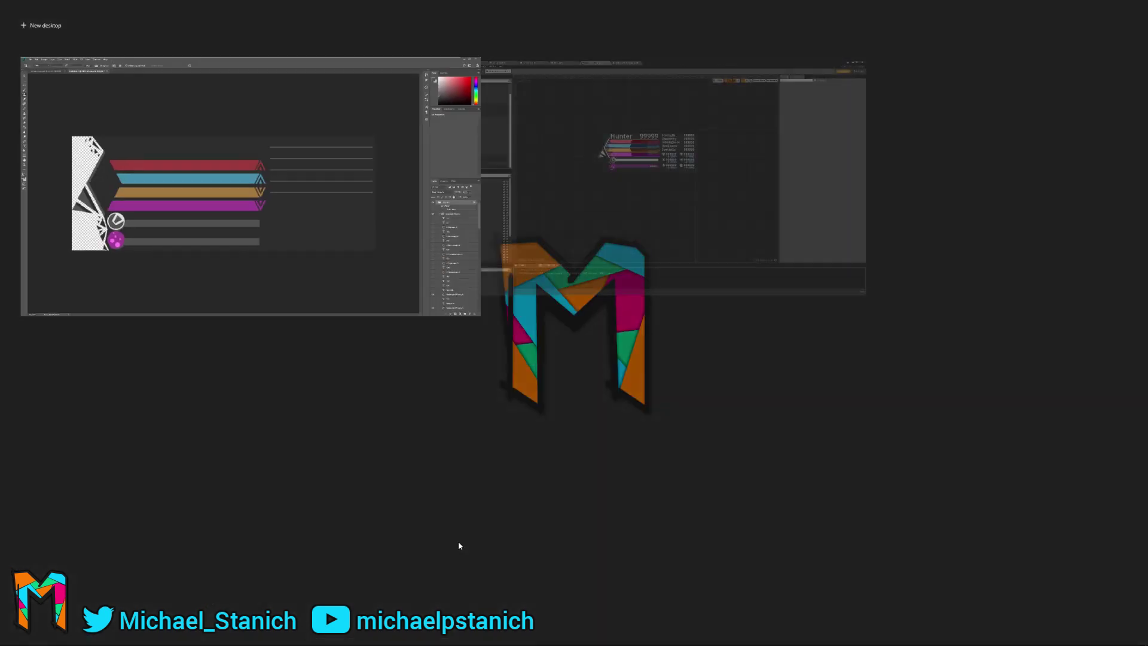
pyautogui.click(625, 177)
pyautogui.scroll(4, 515, 233)
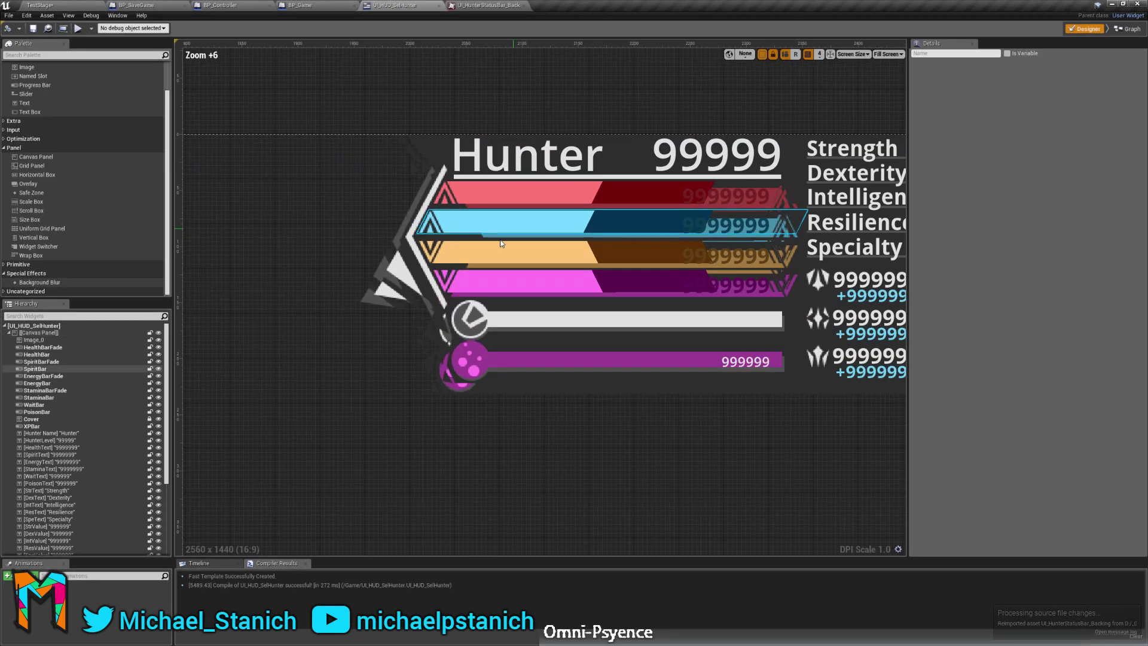
pyautogui.click(364, 345)
pyautogui.press('Delete')
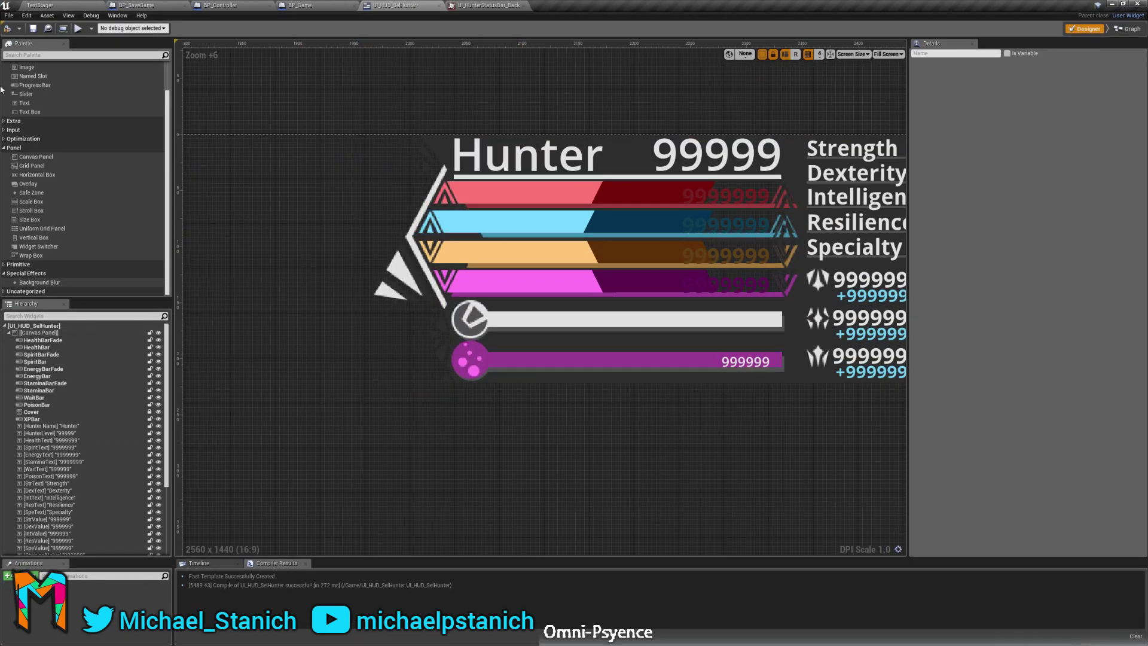
# Add an Image widget as the first child of the Canvas Panel and rename it Backing.
pyautogui.scroll(2, 30, 207)
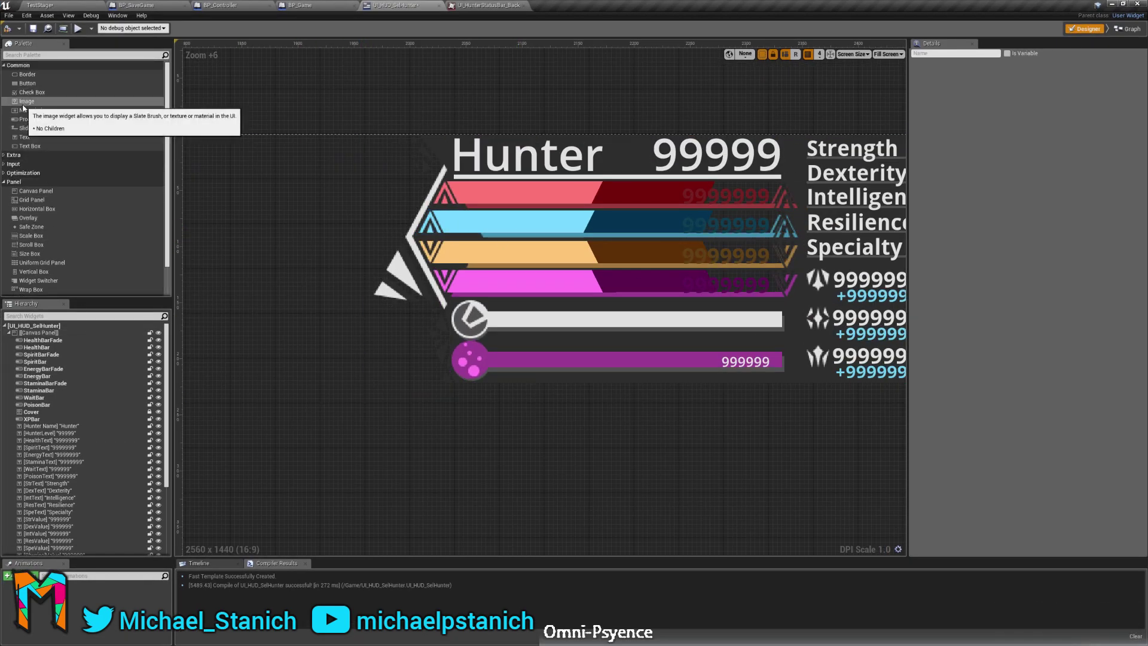
pyautogui.moveTo(26, 101)
pyautogui.mouseDown()
pyautogui.moveTo(54, 368)
pyautogui.moveTo(36, 348)
pyautogui.moveTo(43, 336)
pyautogui.mouseUp()
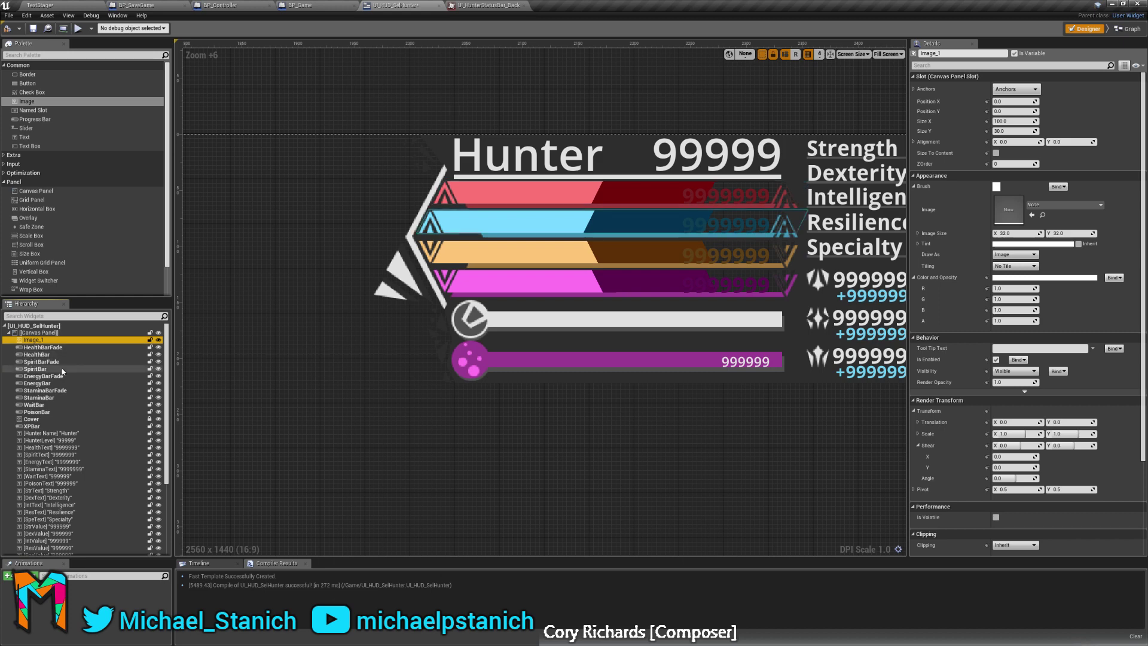
pyautogui.click(35, 339)
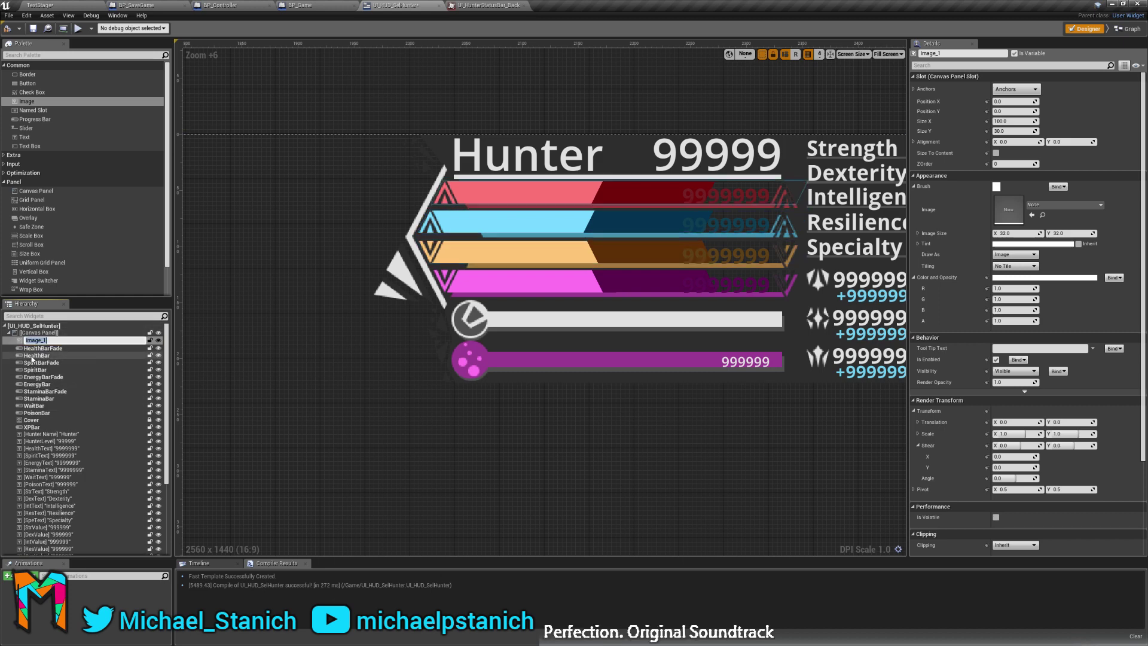
pyautogui.write('Backing')
pyautogui.press('Return')
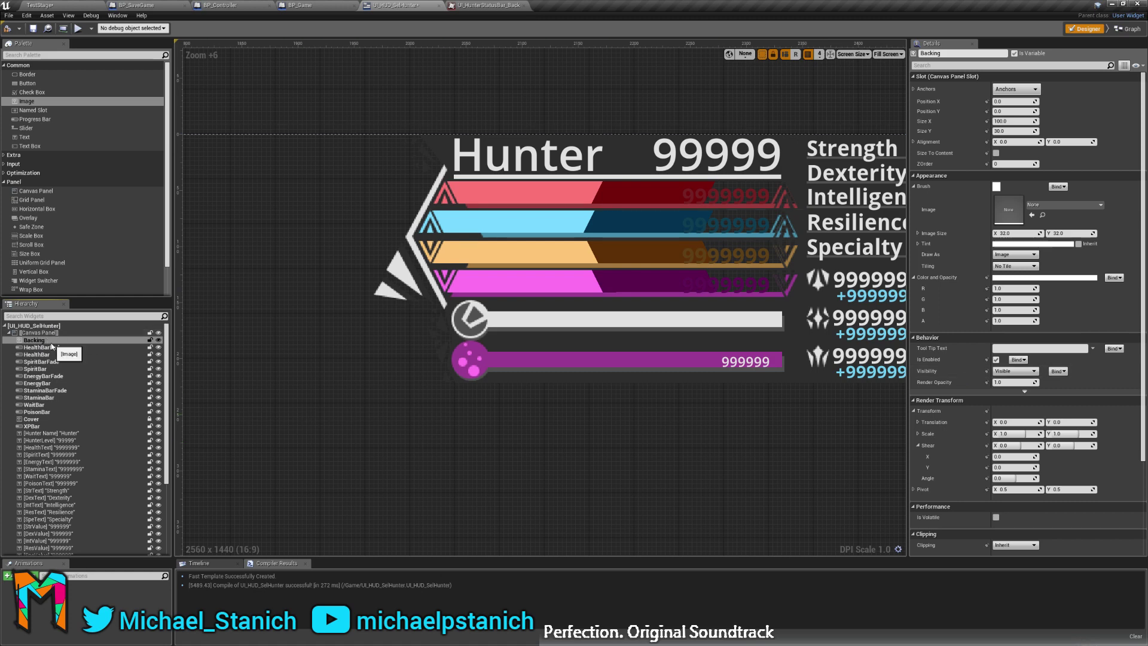
# Anchor the Backing image to the canvas's top-right corner and set its Position X to -100.
pyautogui.click(1016, 89)
pyautogui.click(1080, 105)
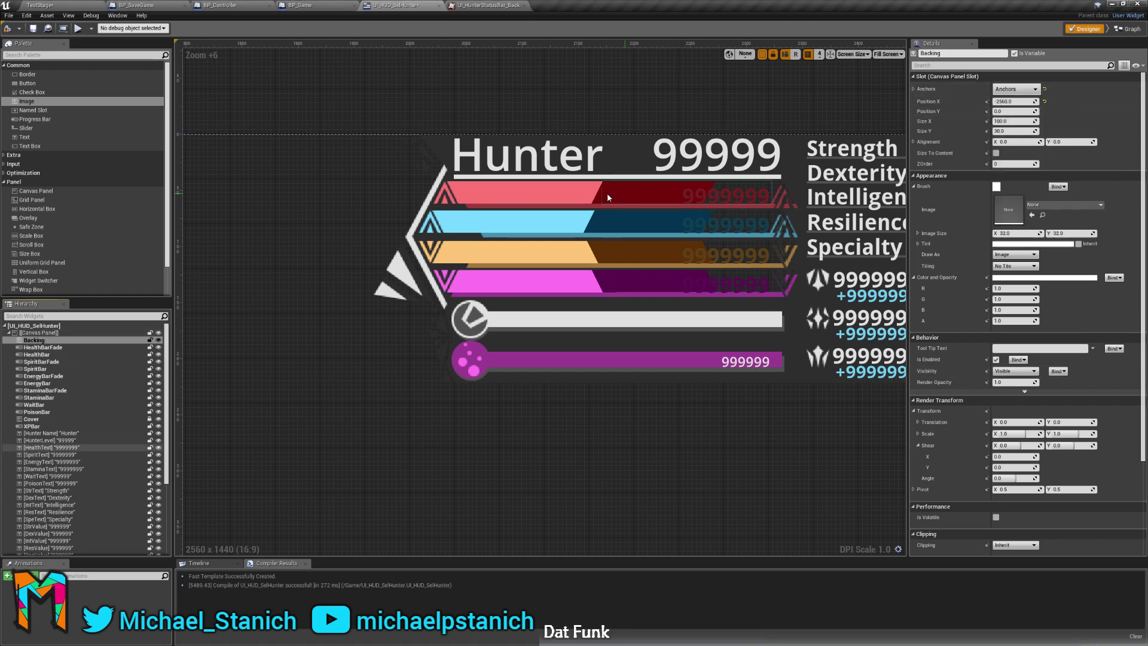
pyautogui.click(1011, 101)
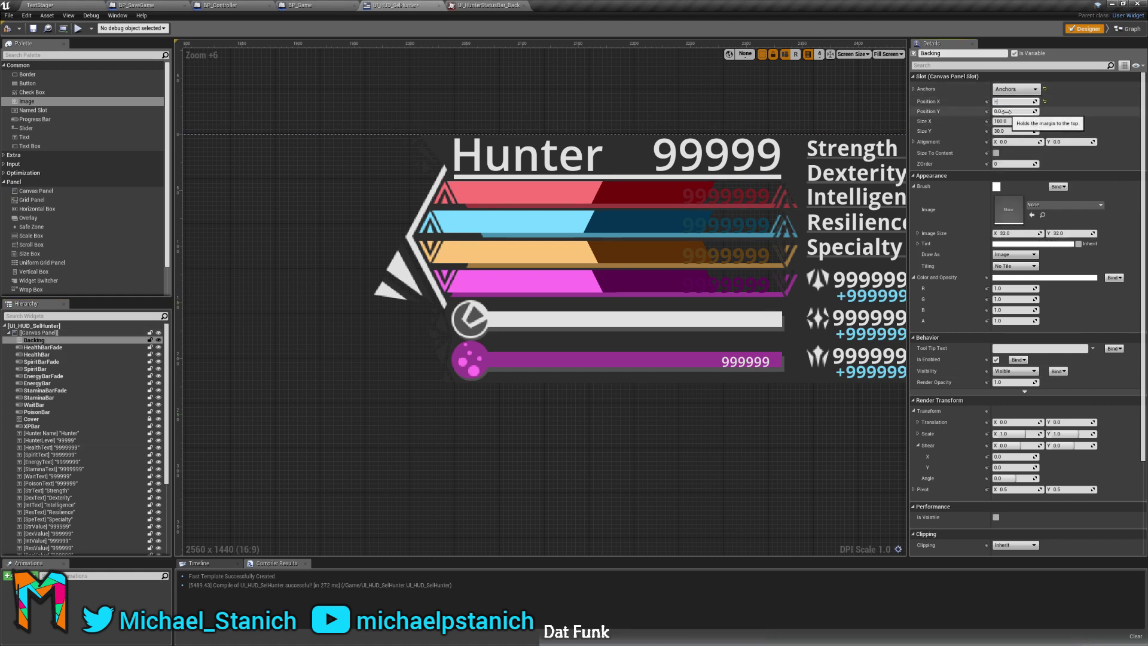
pyautogui.press('Return')
pyautogui.click(789, 445)
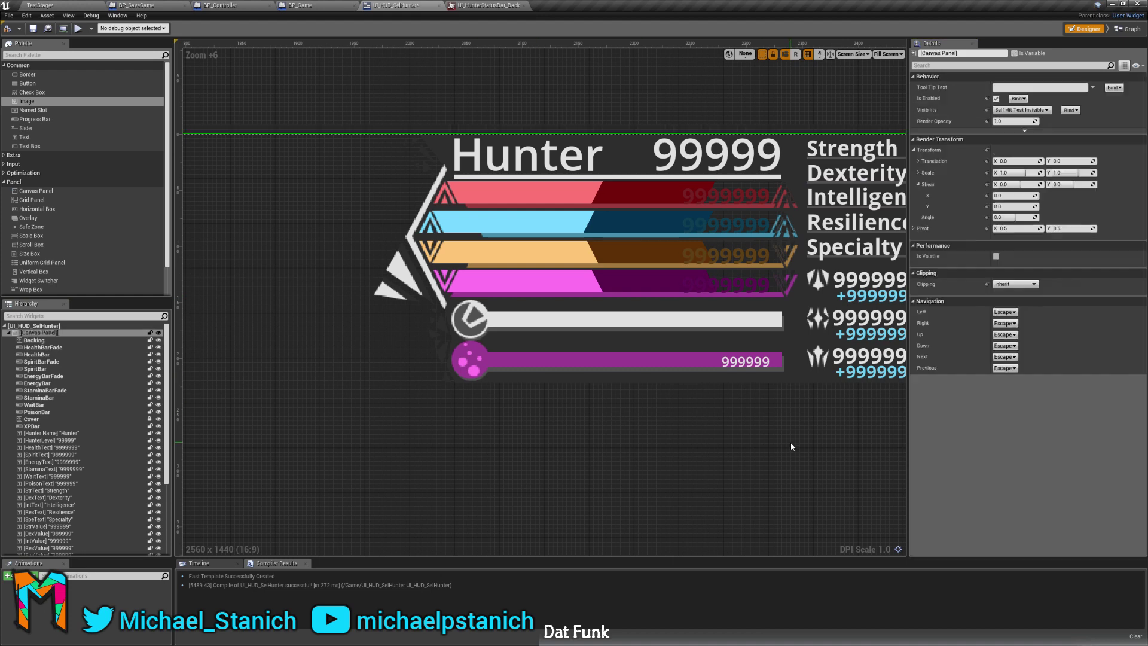
pyautogui.moveTo(789, 445); pyautogui.dragTo(574, 468, button='right')
pyautogui.moveTo(890, 172); pyautogui.dragTo(776, 173)
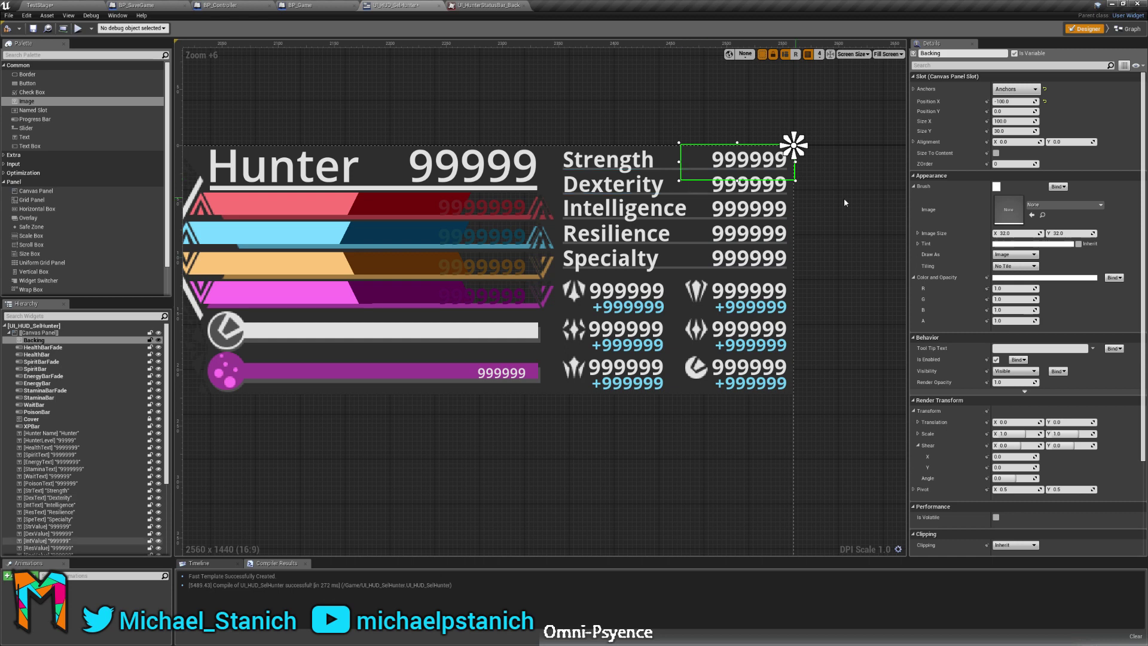
# Assign the UI_HunterStatusBar_Backing texture as the Backing image's brush.
pyautogui.click(1086, 205)
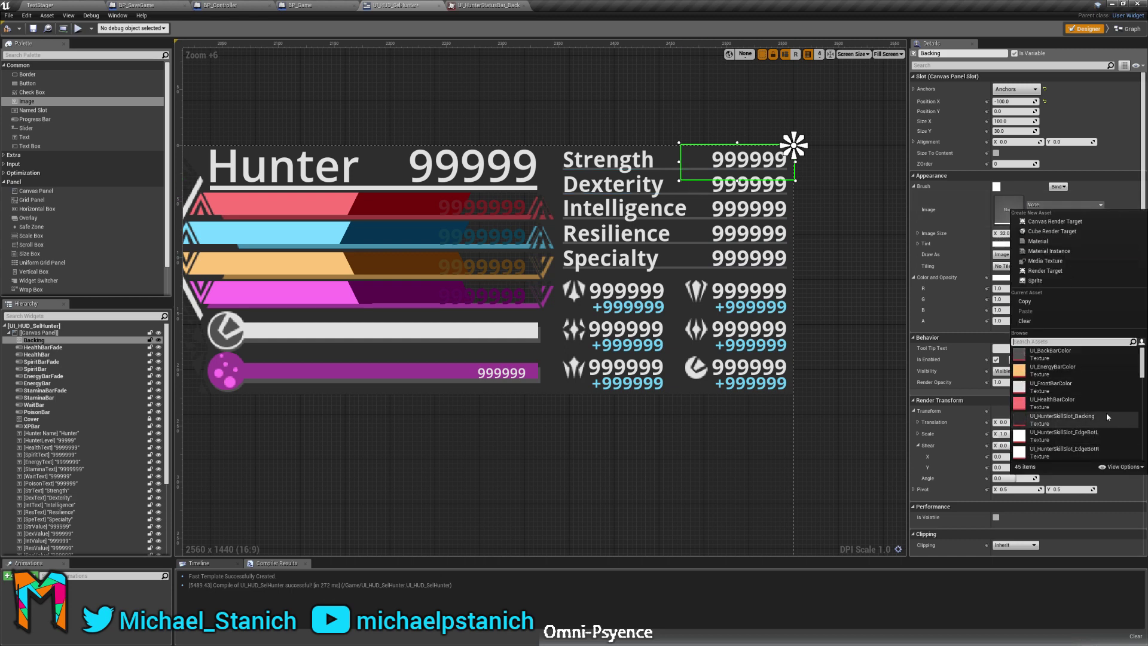
pyautogui.click(1064, 419)
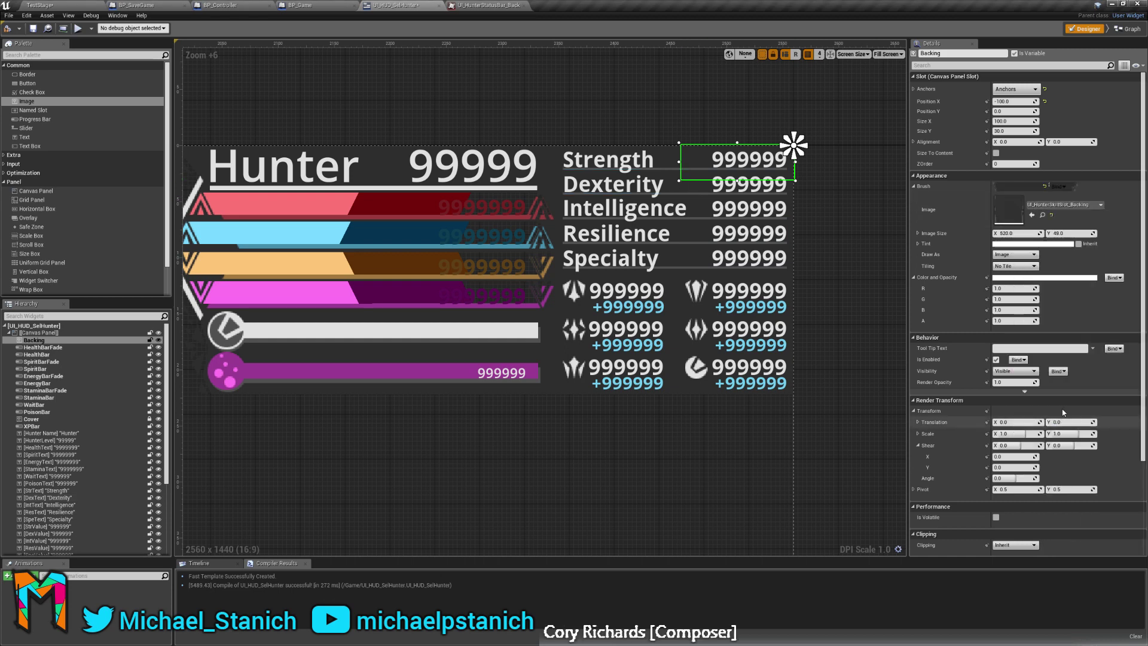
pyautogui.click(1061, 206)
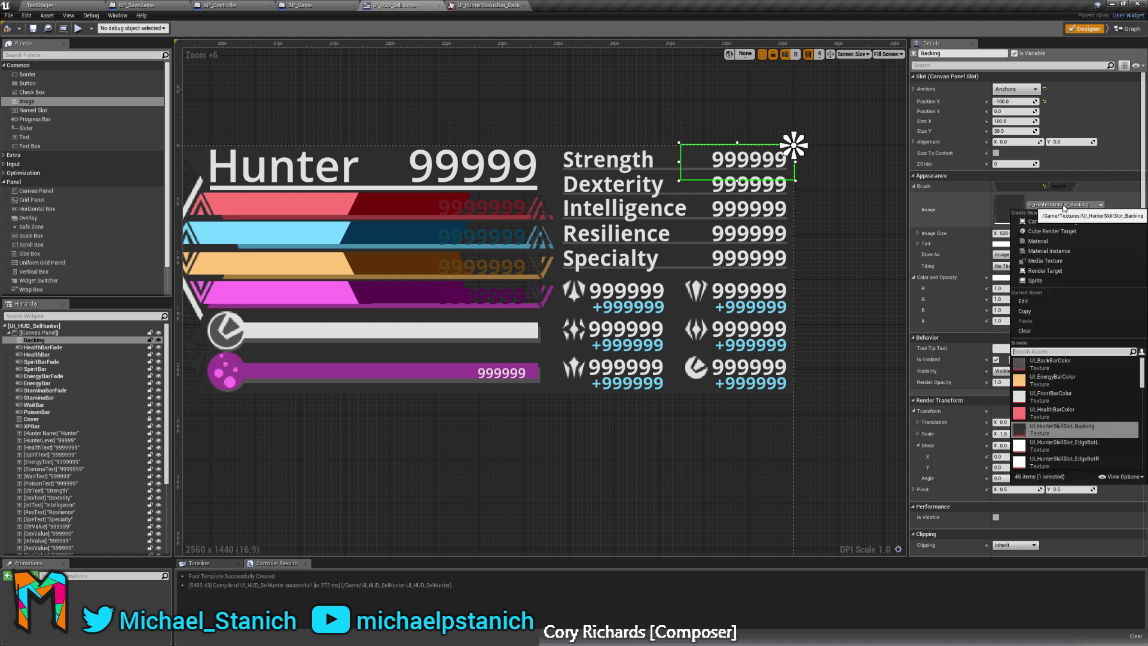
pyautogui.scroll(-5, 1076, 418)
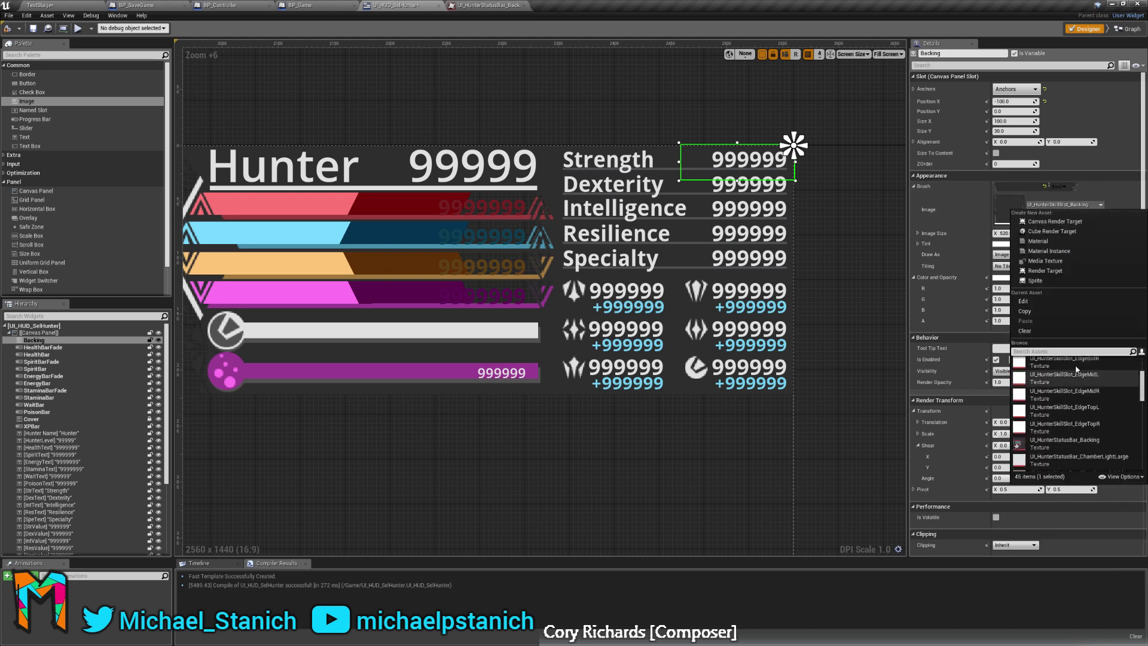
pyautogui.click(1070, 423)
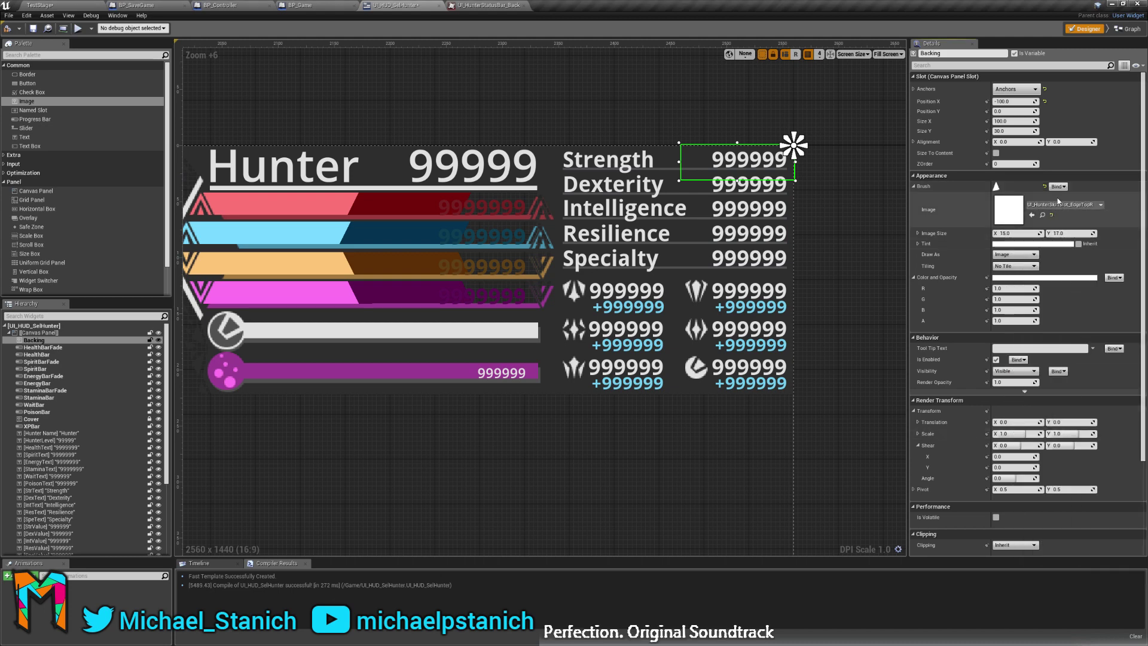
pyautogui.click(1062, 204)
pyautogui.click(1066, 438)
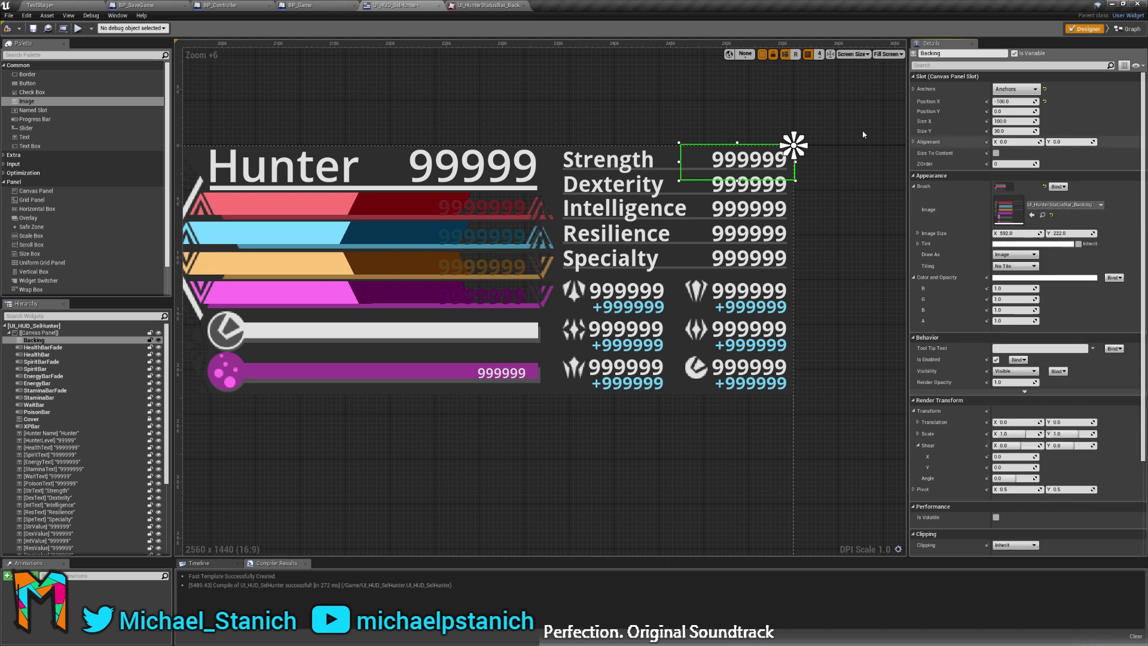
# Set the Backing image's Size X to 582 and Size Y to 222.
pyautogui.moveTo(898, 317); pyautogui.dragTo(963, 315, button='right')
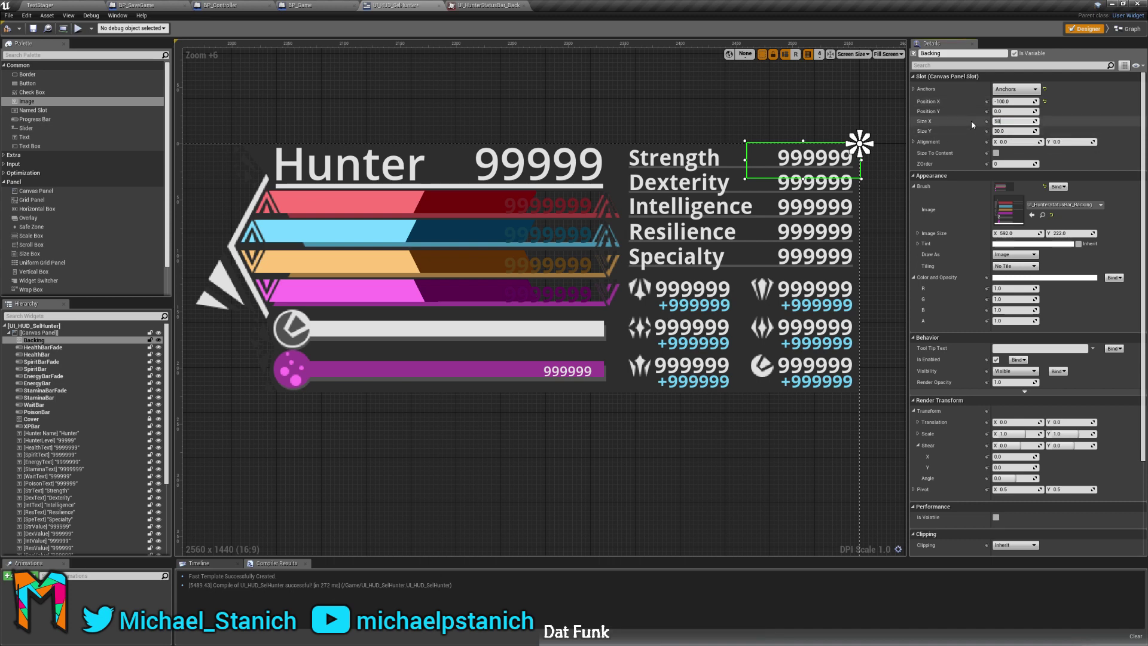
pyautogui.press('Tab')
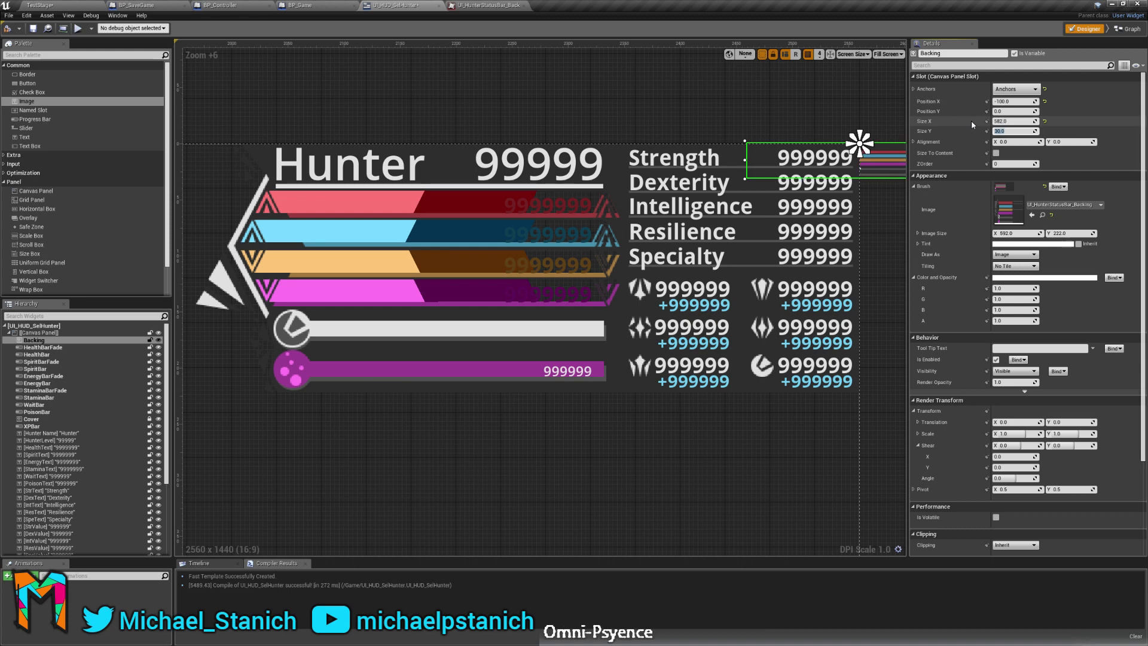
pyautogui.write('222')
pyautogui.press('Return')
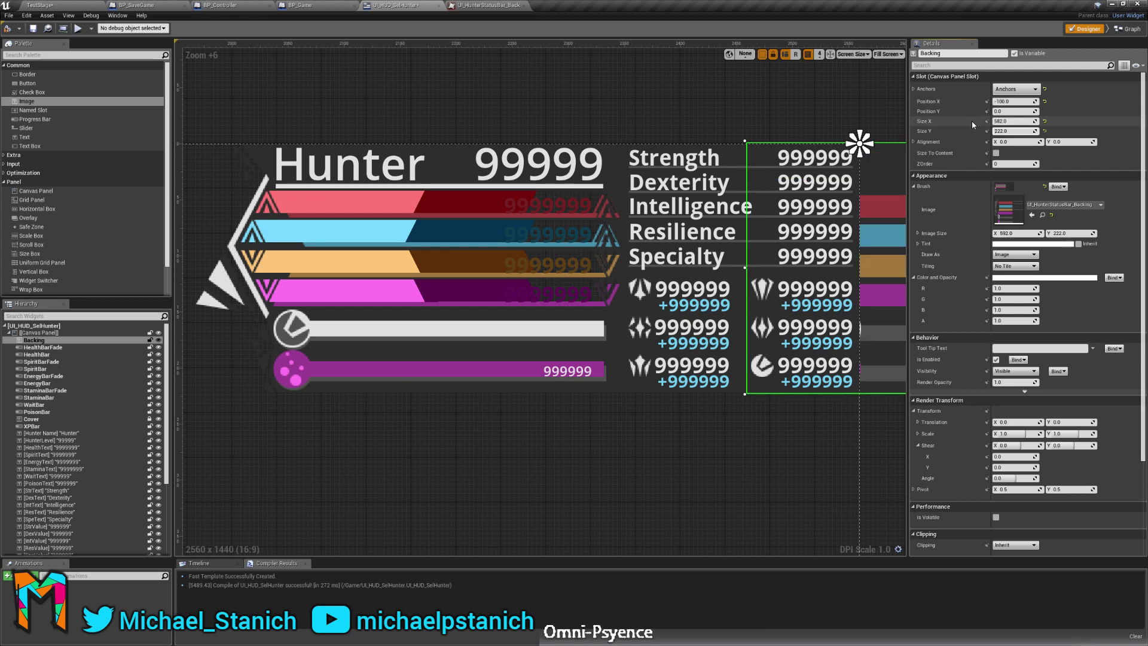
# Move the Backing image behind the status bars at Position X -592 and Position Y 0, and correct its Size X to 592.
pyautogui.moveTo(885, 196); pyautogui.dragTo(335, 213)
pyautogui.click(999, 121)
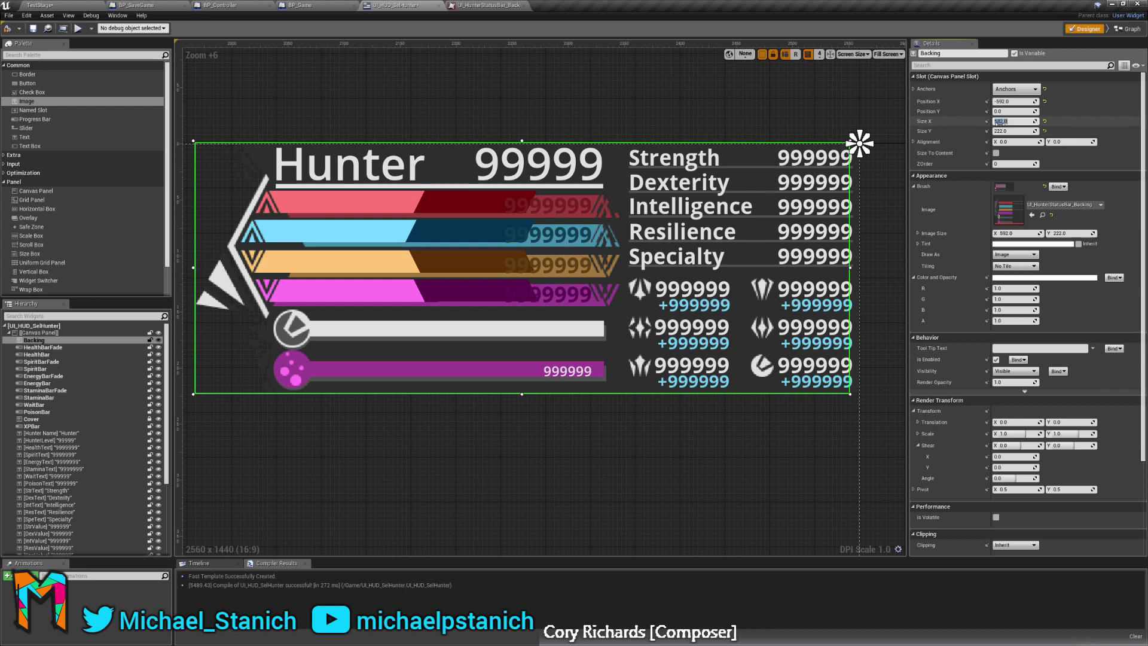
pyautogui.press('Return')
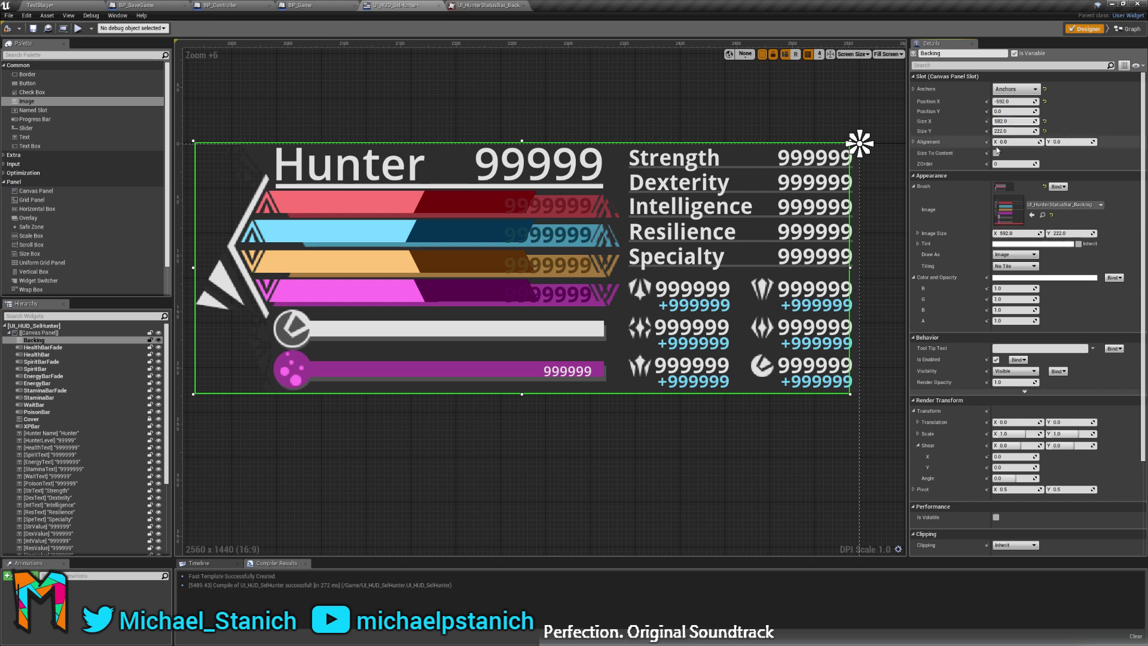
pyautogui.press('BackSpace')
pyautogui.write('9')
pyautogui.press('Return')
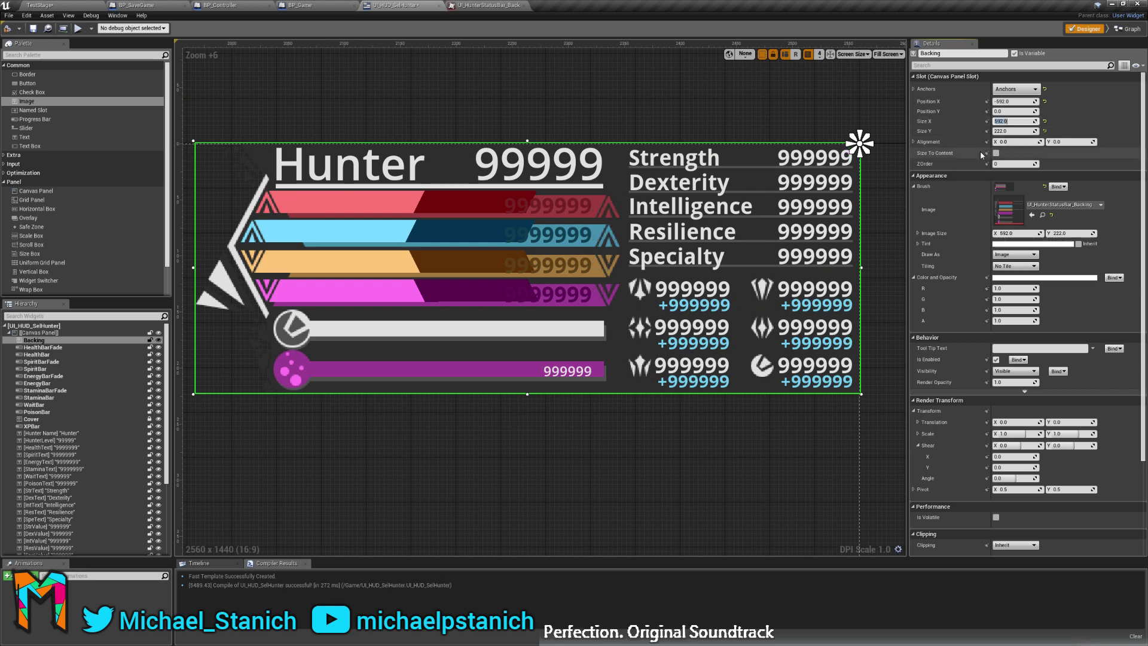
pyautogui.click(278, 418)
# Add a Background Blur widget to the canvas and place it over the left end of the bars at Position X 1948, Position Y 80.
pyautogui.moveTo(336, 408); pyautogui.dragTo(487, 379, button='right')
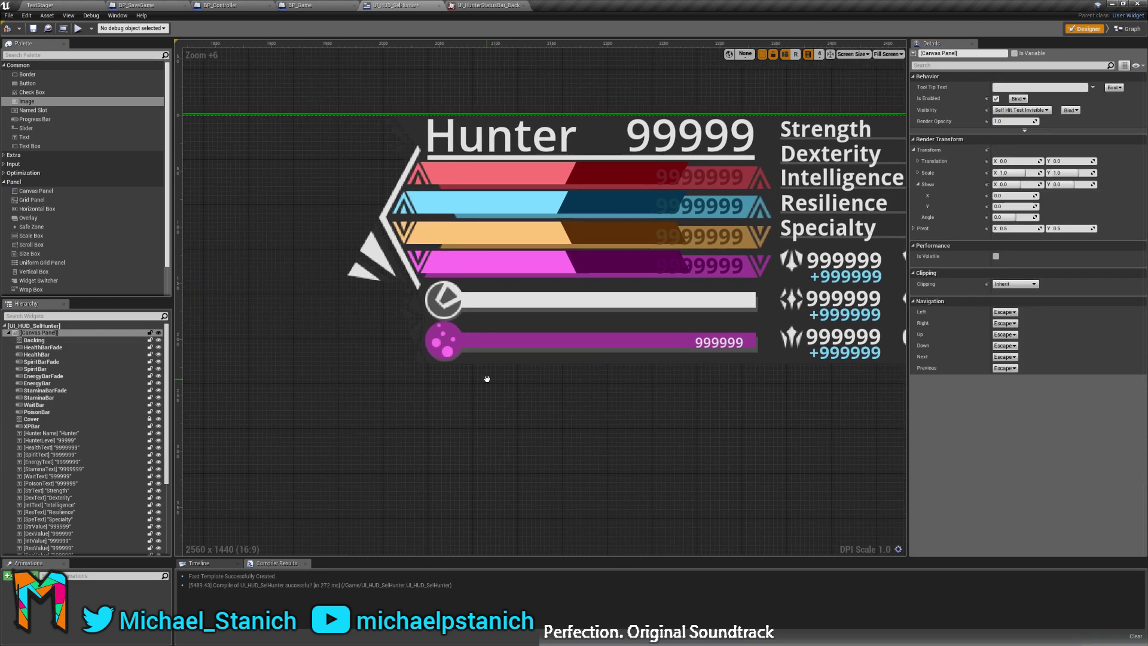
pyautogui.moveTo(531, 435); pyautogui.dragTo(487, 433, button='right')
pyautogui.moveTo(629, 386); pyautogui.dragTo(603, 370, button='right')
pyautogui.moveTo(591, 422); pyautogui.dragTo(530, 458, button='right')
pyautogui.moveTo(268, 486); pyautogui.dragTo(307, 488, button='right')
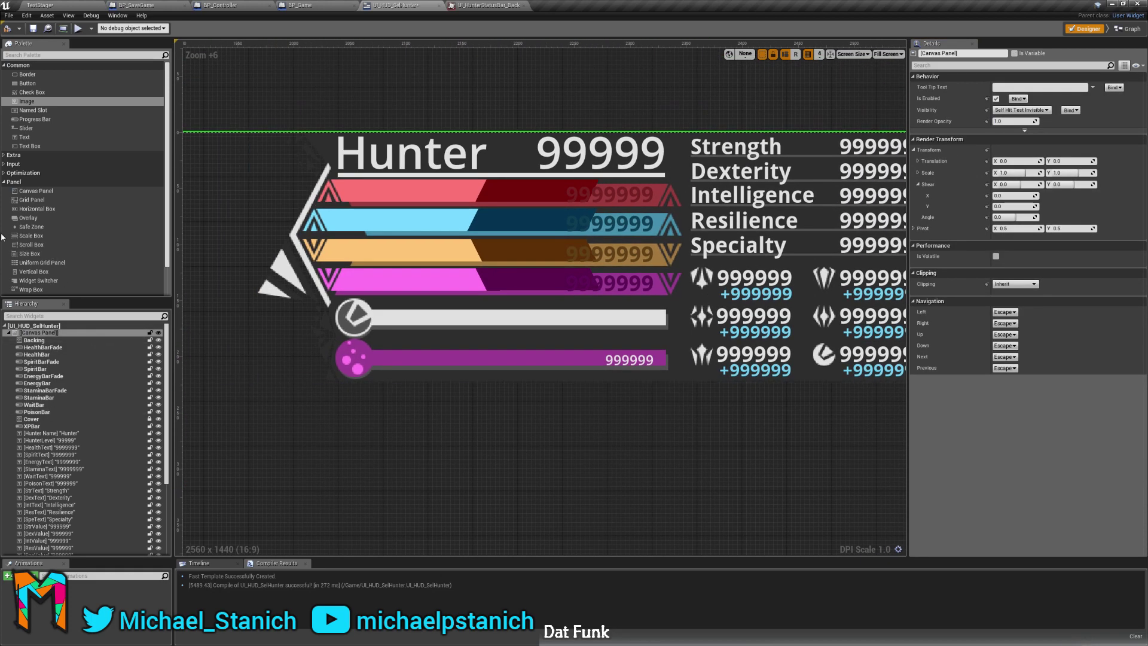
pyautogui.scroll(-2, 36, 191)
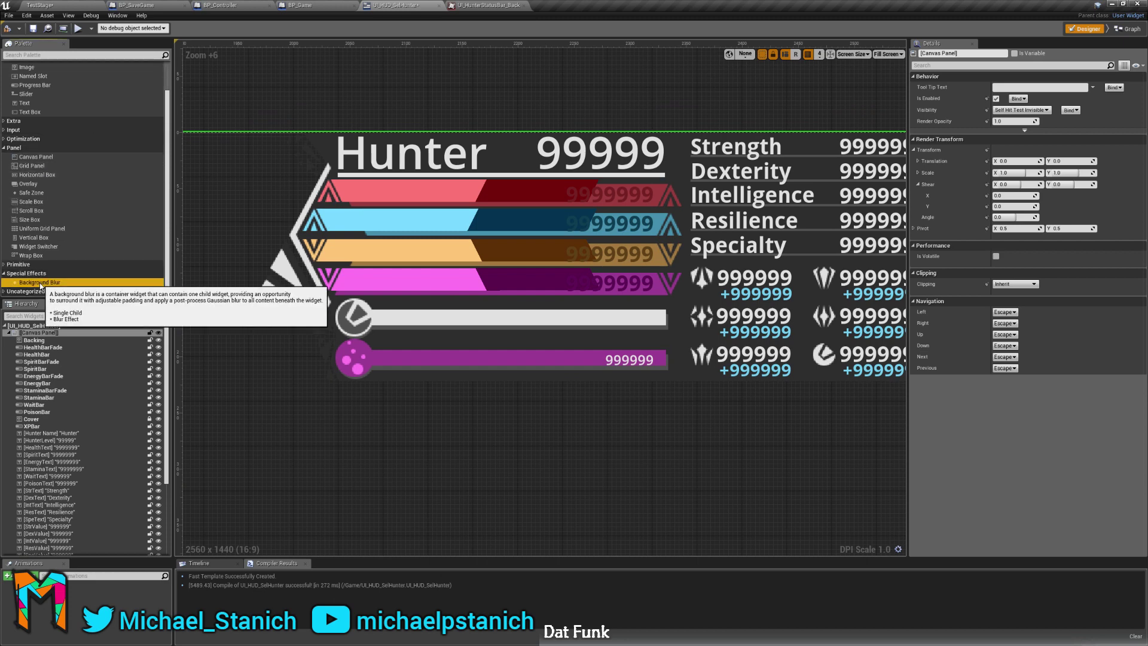
pyautogui.moveTo(21, 281); pyautogui.dragTo(399, 472)
pyautogui.moveTo(478, 490); pyautogui.dragTo(389, 370)
pyautogui.scroll(7, 42, 417)
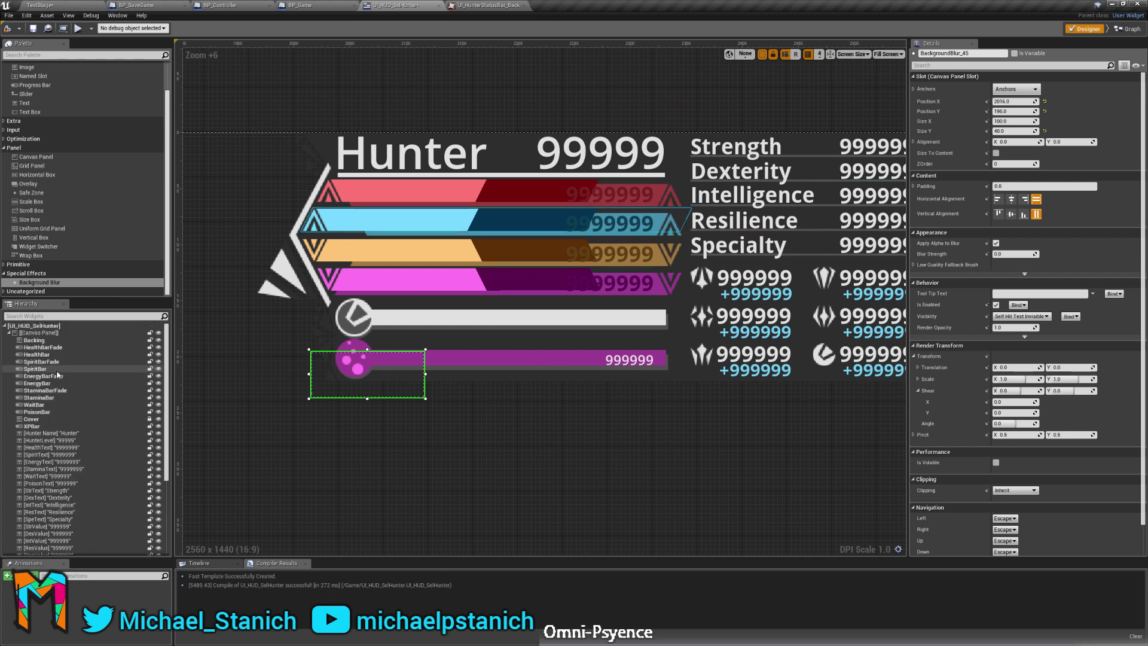
pyautogui.moveTo(345, 386); pyautogui.dragTo(280, 296)
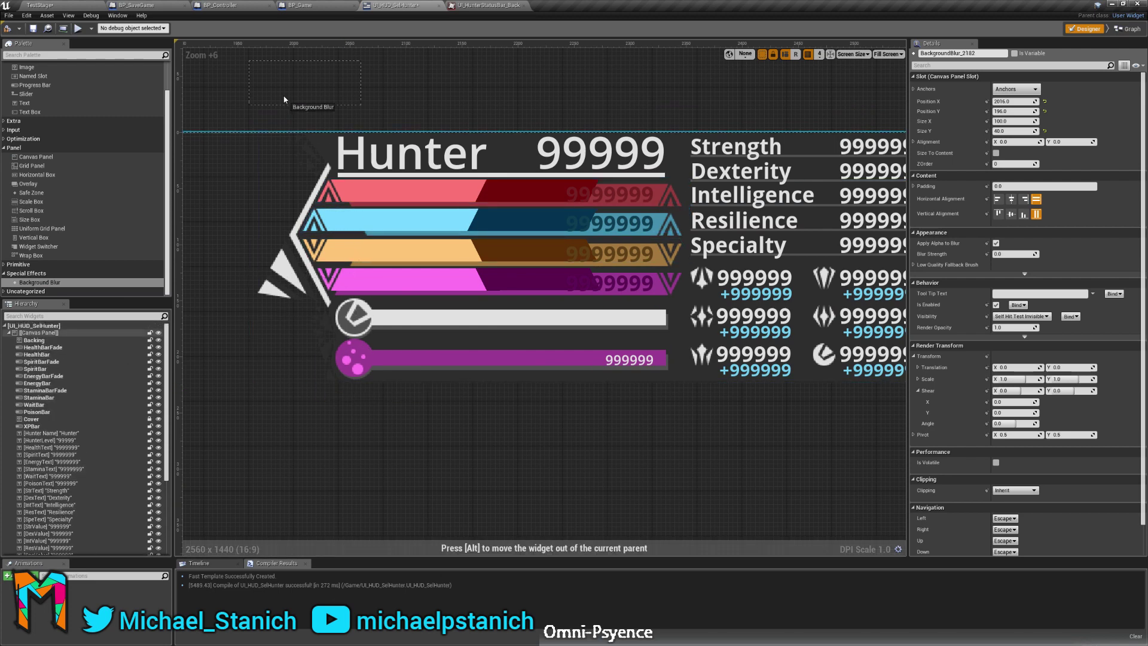
pyautogui.moveTo(290, 192); pyautogui.dragTo(269, 266)
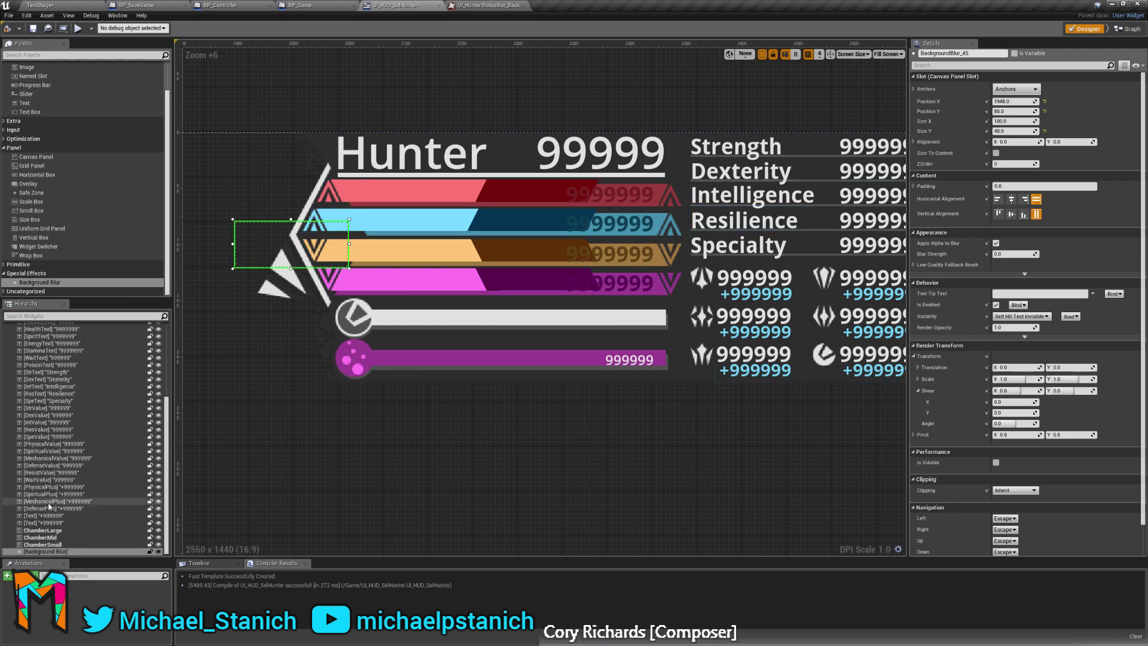
# Set the Background Blur's Blur Strength to about 3.81 and move the widget to the start of the Canvas Panel's children, before Backing.
pyautogui.moveTo(43, 553)
pyautogui.mouseDown()
pyautogui.moveTo(64, 367)
pyautogui.moveTo(57, 338)
pyautogui.mouseUp()
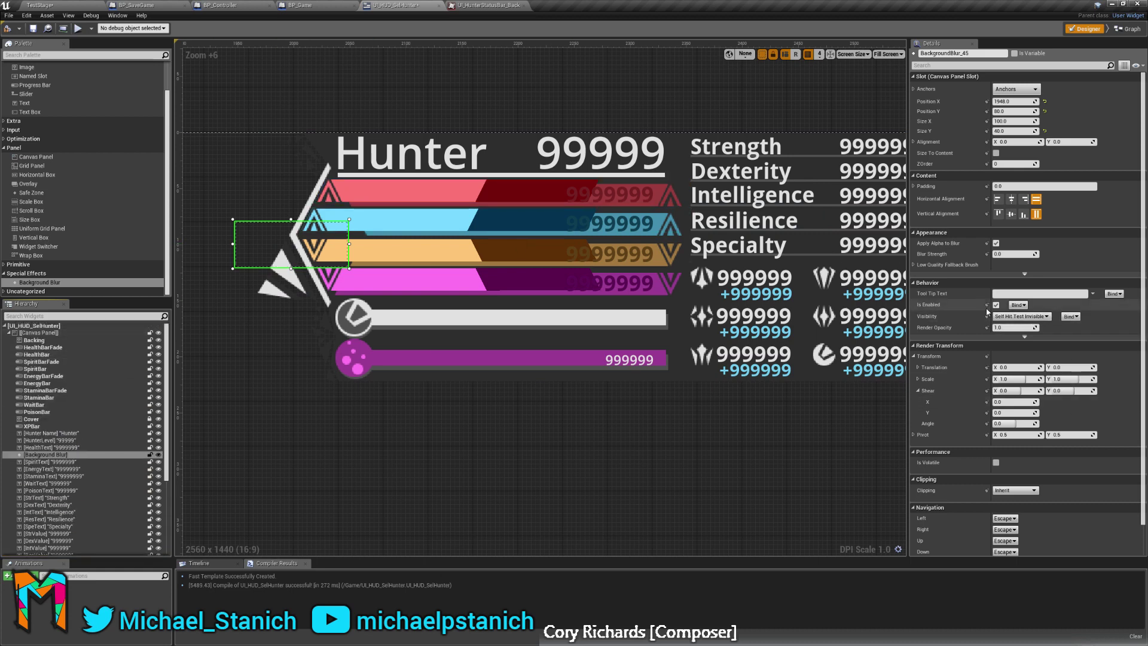
pyautogui.moveTo(1005, 252)
pyautogui.mouseDown()
pyautogui.moveTo(1028, 252)
pyautogui.moveTo(992, 253)
pyautogui.mouseUp()
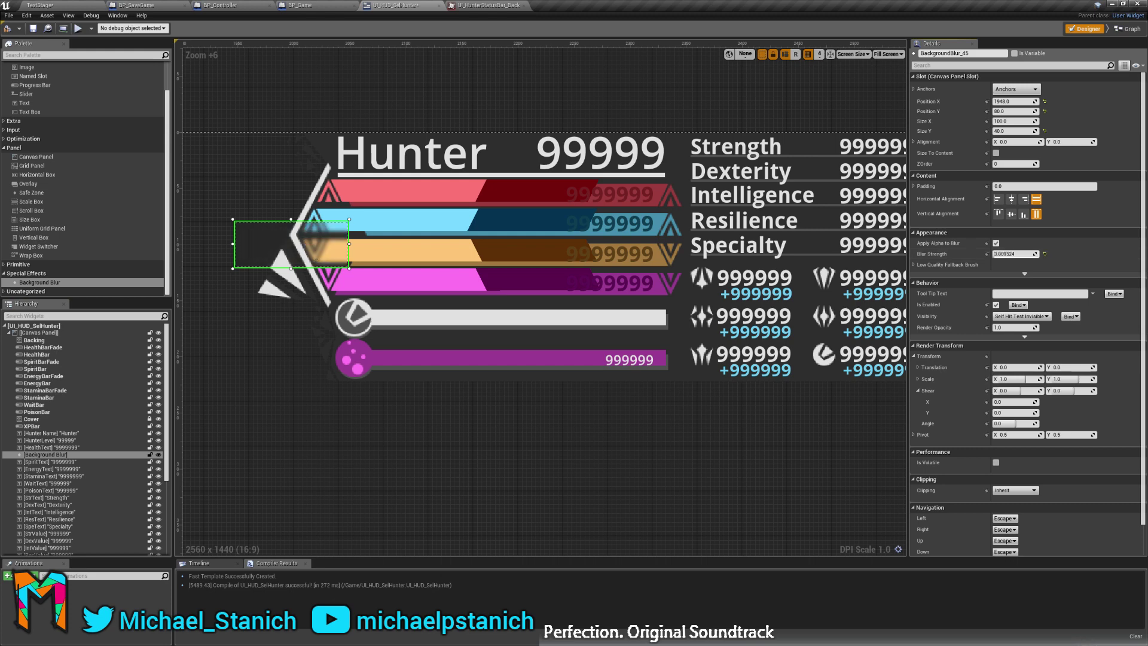
pyautogui.click(63, 454)
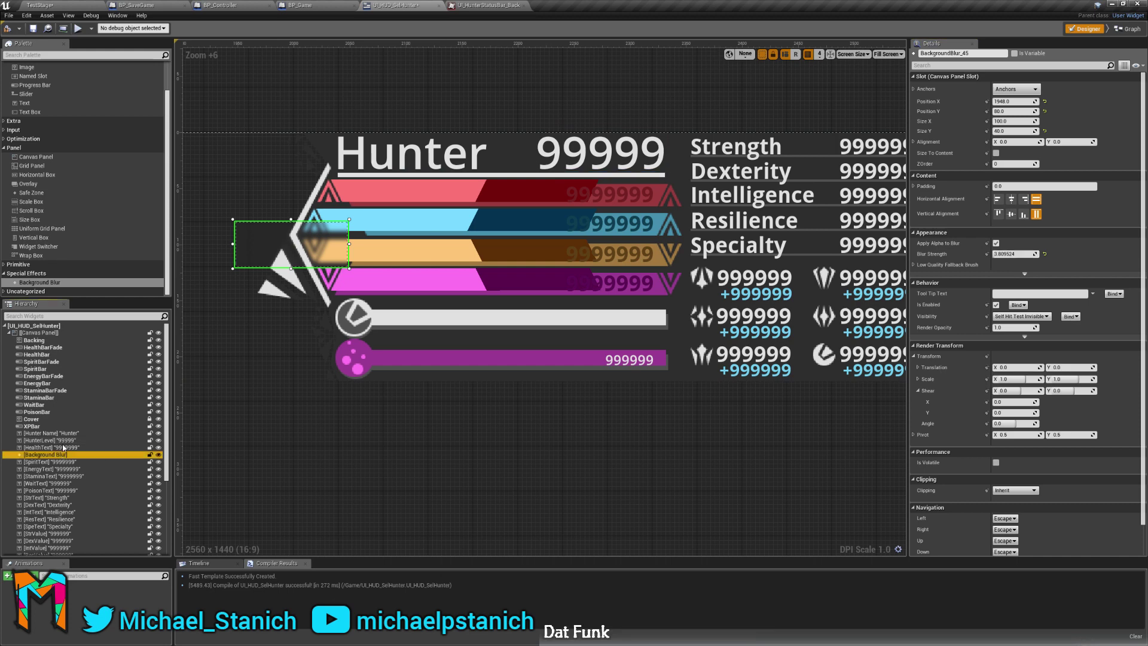
pyautogui.moveTo(51, 341); pyautogui.dragTo(51, 339)
pyautogui.moveTo(259, 254)
pyautogui.mouseDown()
pyautogui.moveTo(252, 275)
pyautogui.moveTo(267, 257)
pyautogui.mouseUp()
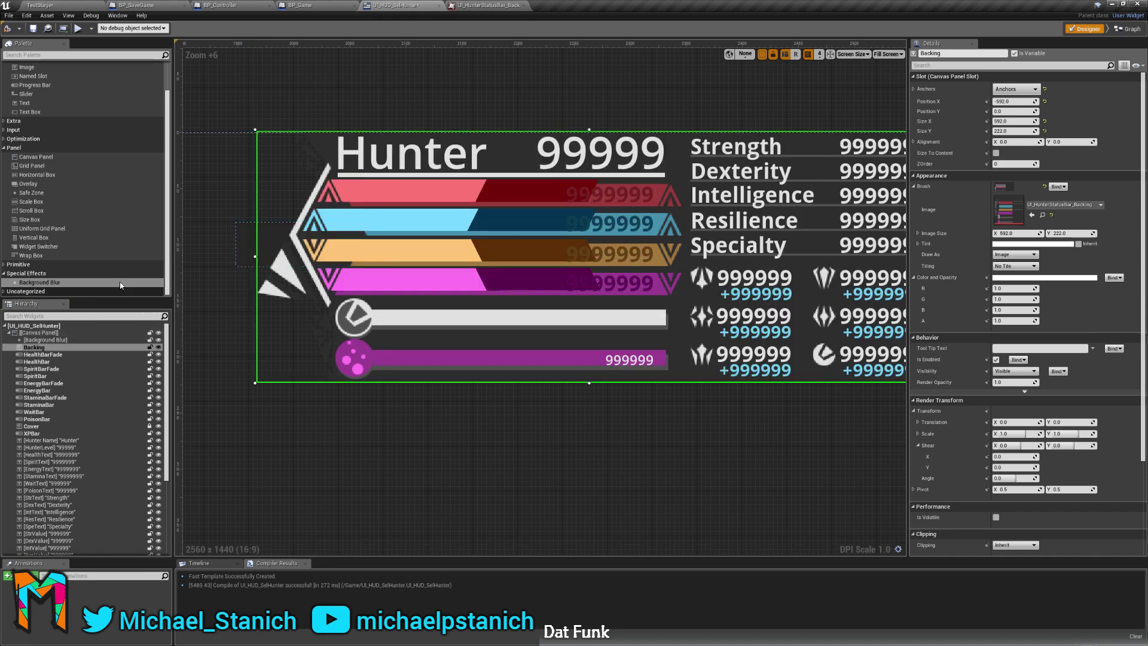
pyautogui.click(42, 341)
pyautogui.click(42, 347)
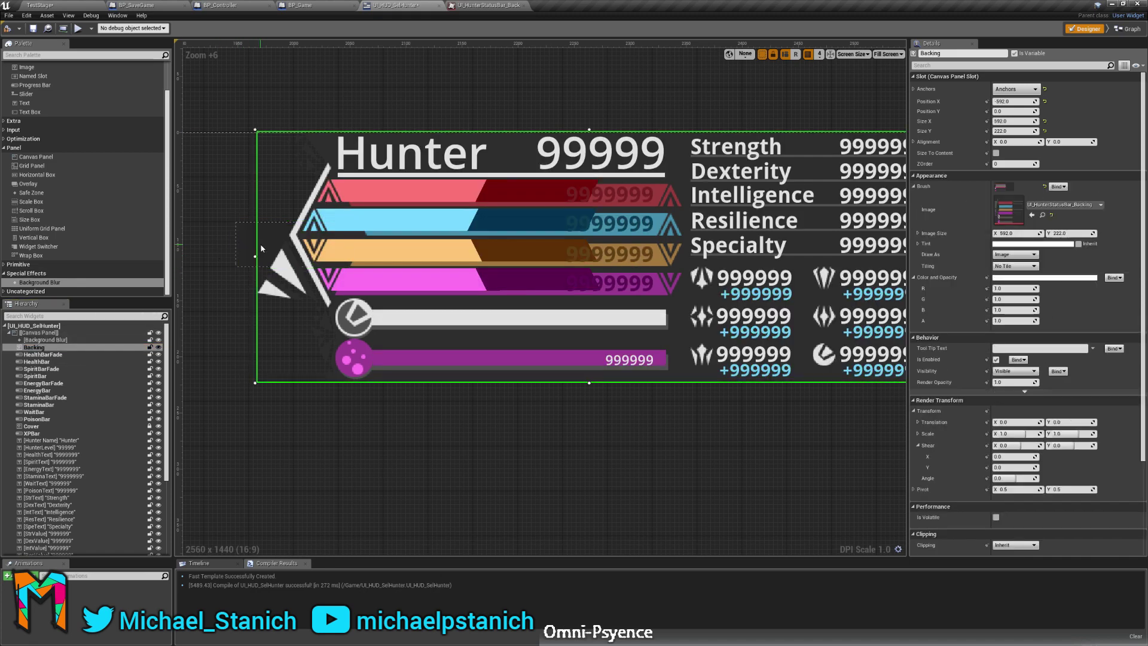
# Resize the Background Blur to about 660 by 246 so it covers the whole hunter status display.
pyautogui.click(238, 246)
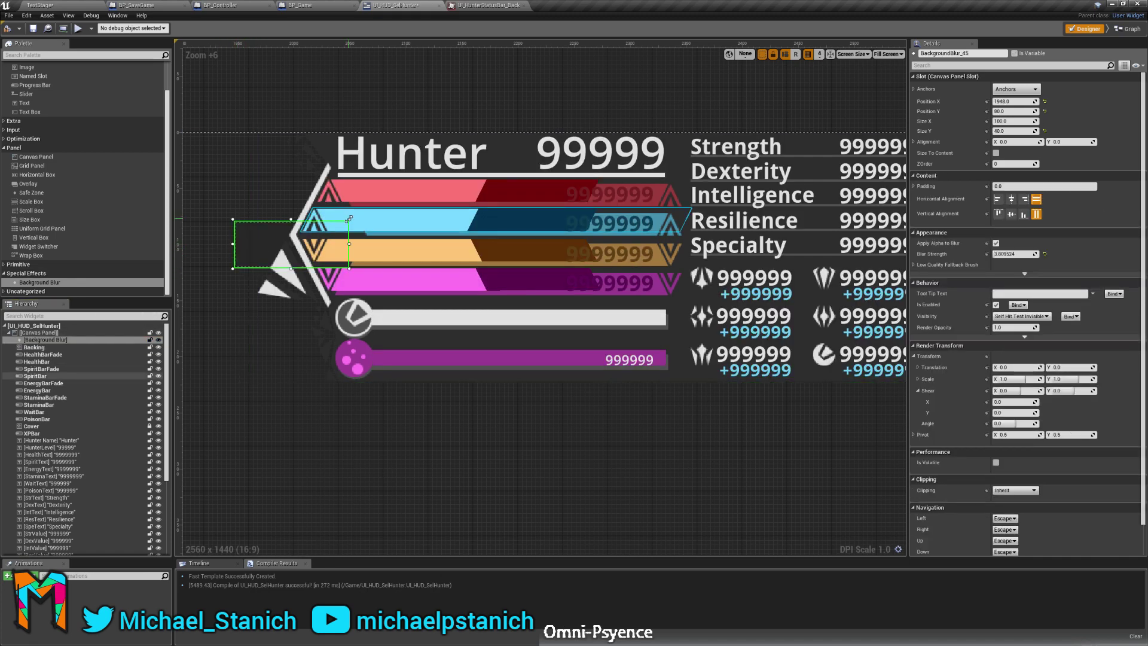
pyautogui.moveTo(349, 219); pyautogui.dragTo(410, 133)
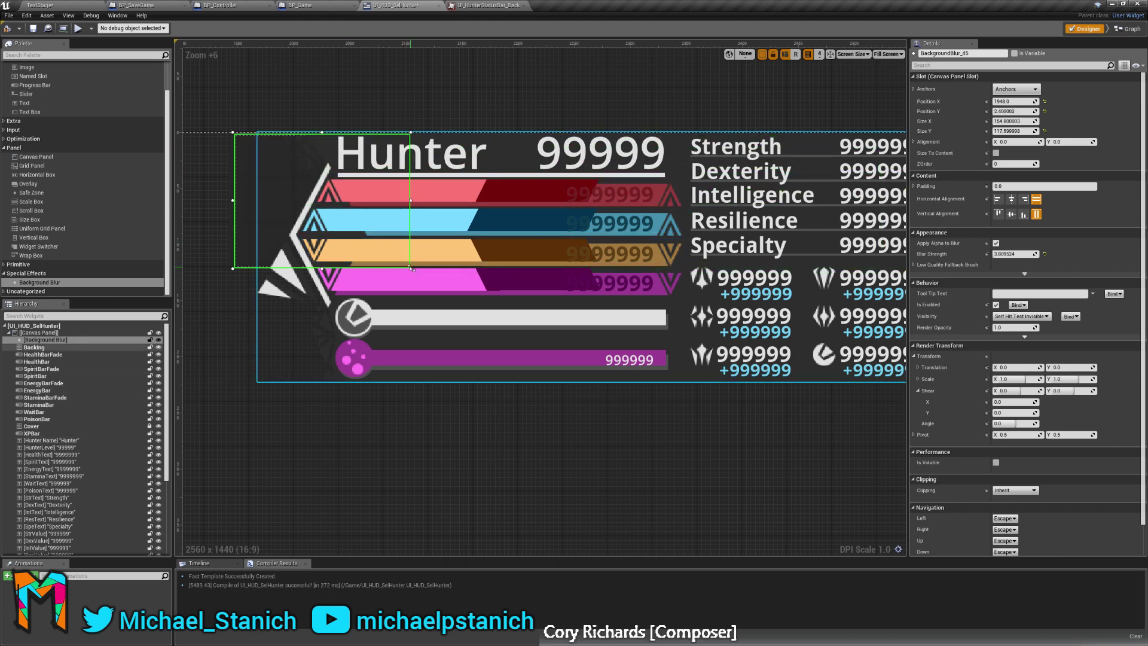
pyautogui.moveTo(411, 269); pyautogui.dragTo(831, 400)
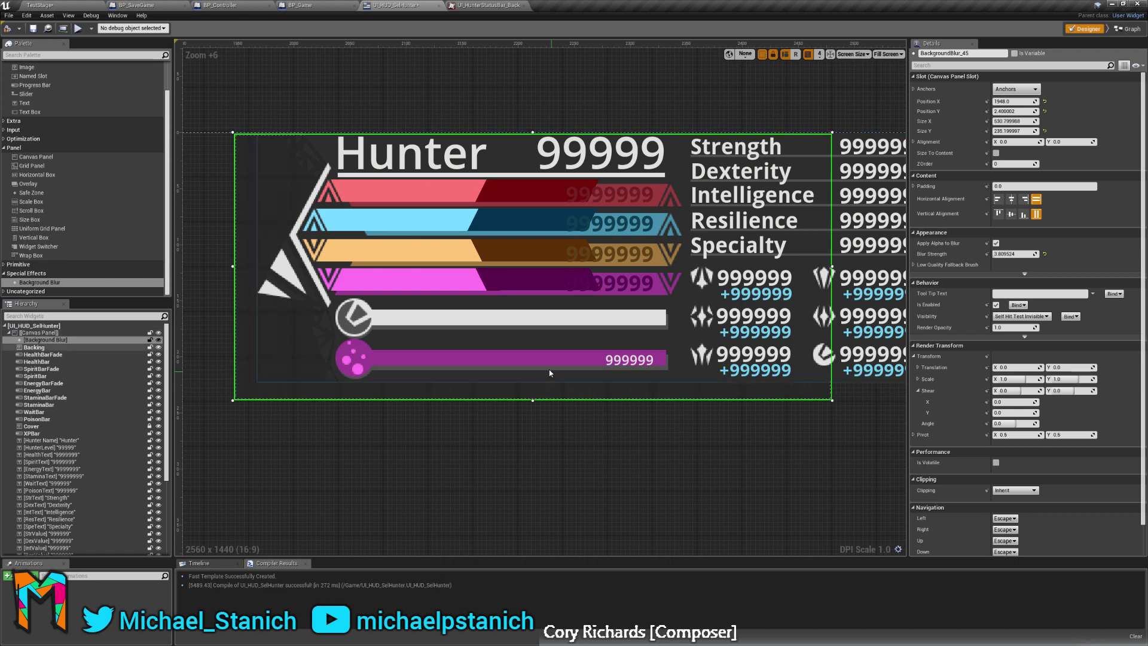
pyautogui.scroll(-3, 550, 373)
pyautogui.scroll(1, 715, 379)
pyautogui.moveTo(711, 379); pyautogui.dragTo(825, 387)
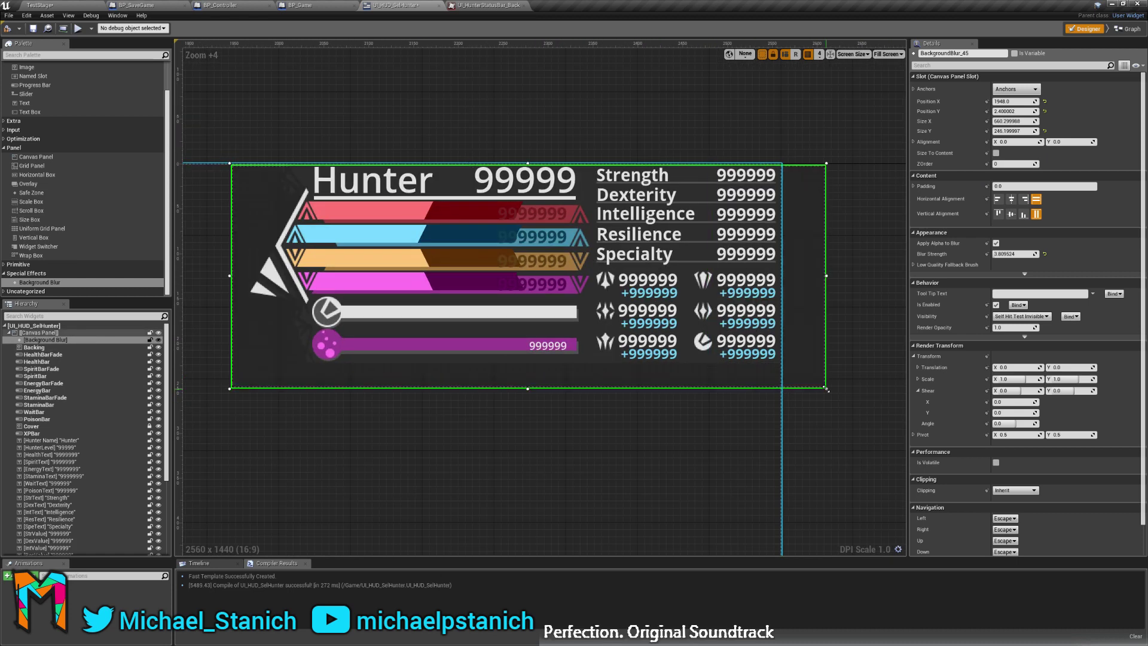
# Enlarge the Background Blur upward to about 662 by 259 so it extends beyond the hunter status display.
pyautogui.moveTo(229, 162); pyautogui.dragTo(228, 151)
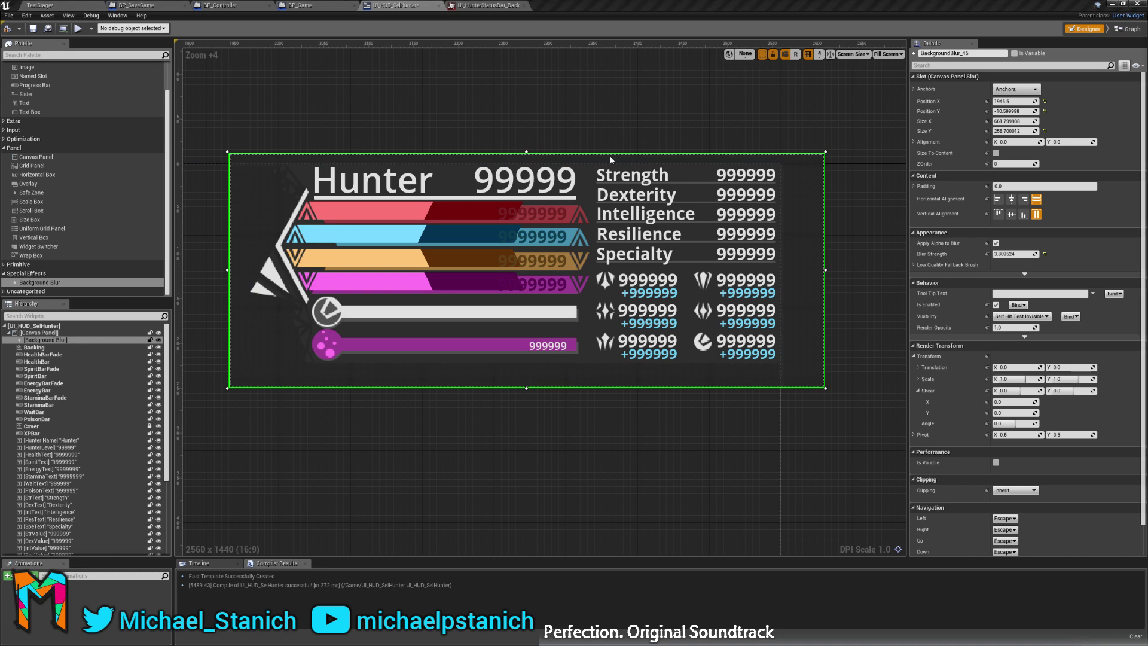
pyautogui.click(37, 332)
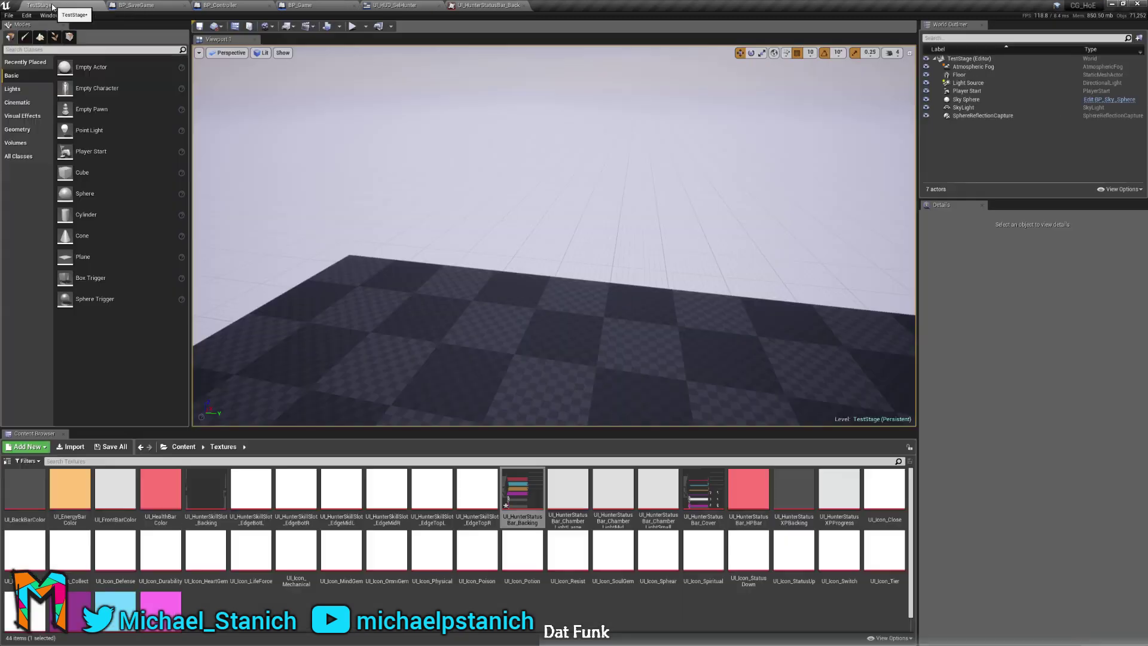
# Play the TestStage level to check the background blur behind the hunter status display, stop it and return to UI_HUD_SelHunter.
pyautogui.click(60, 5)
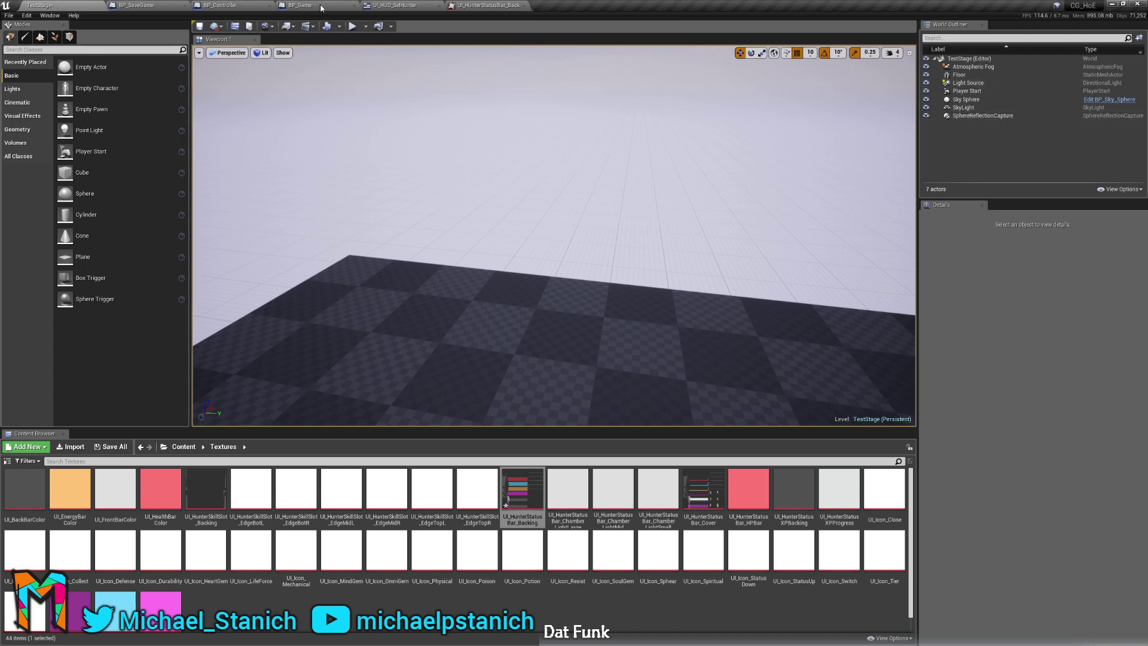
pyautogui.click(352, 26)
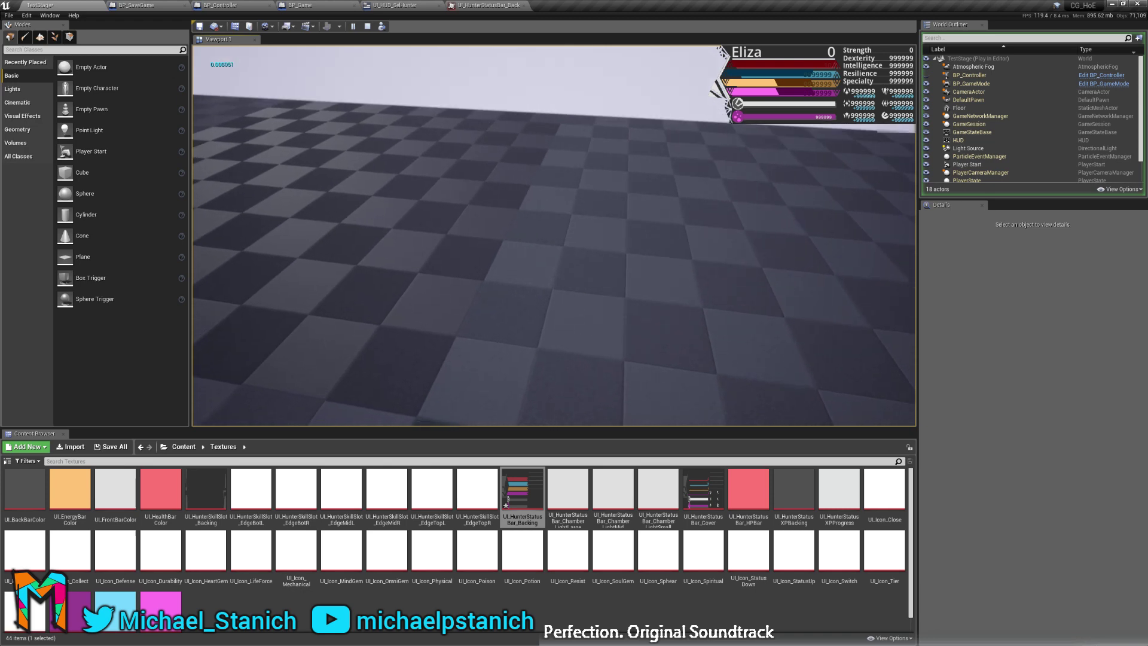
pyautogui.press('Escape')
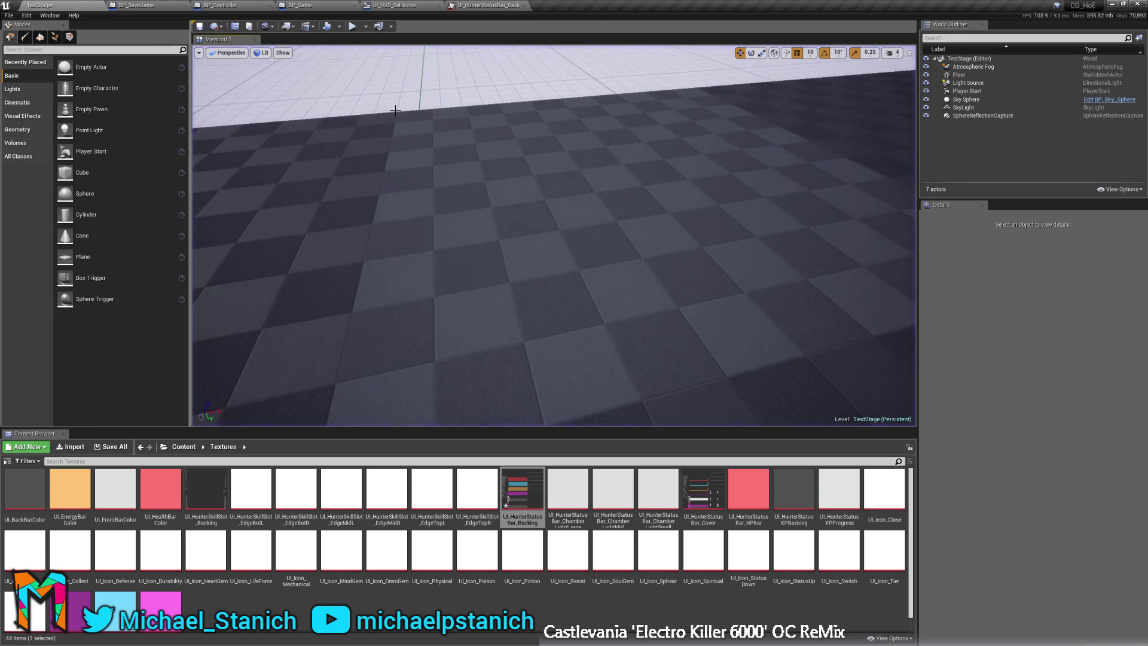
pyautogui.click(492, 5)
pyautogui.click(393, 4)
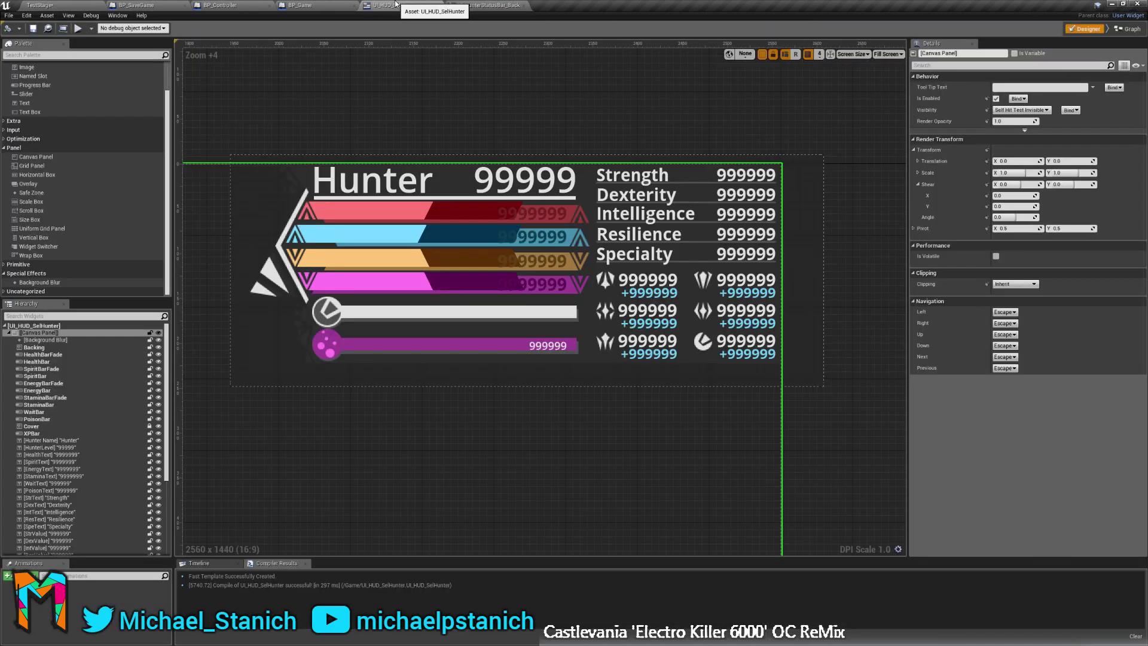
# Anchor the Background Blur to the canvas's upper-right corner and resize it to about 618 by 252 at Position X -616, Position Y 0.
pyautogui.click(338, 324)
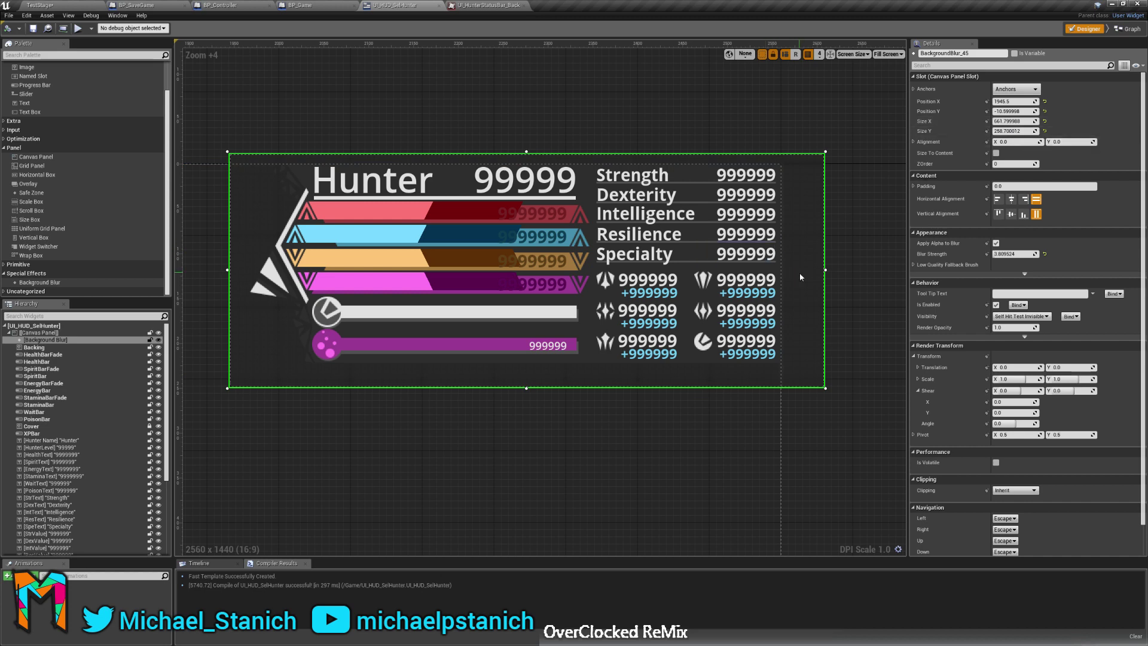
pyautogui.moveTo(799, 272); pyautogui.dragTo(761, 283)
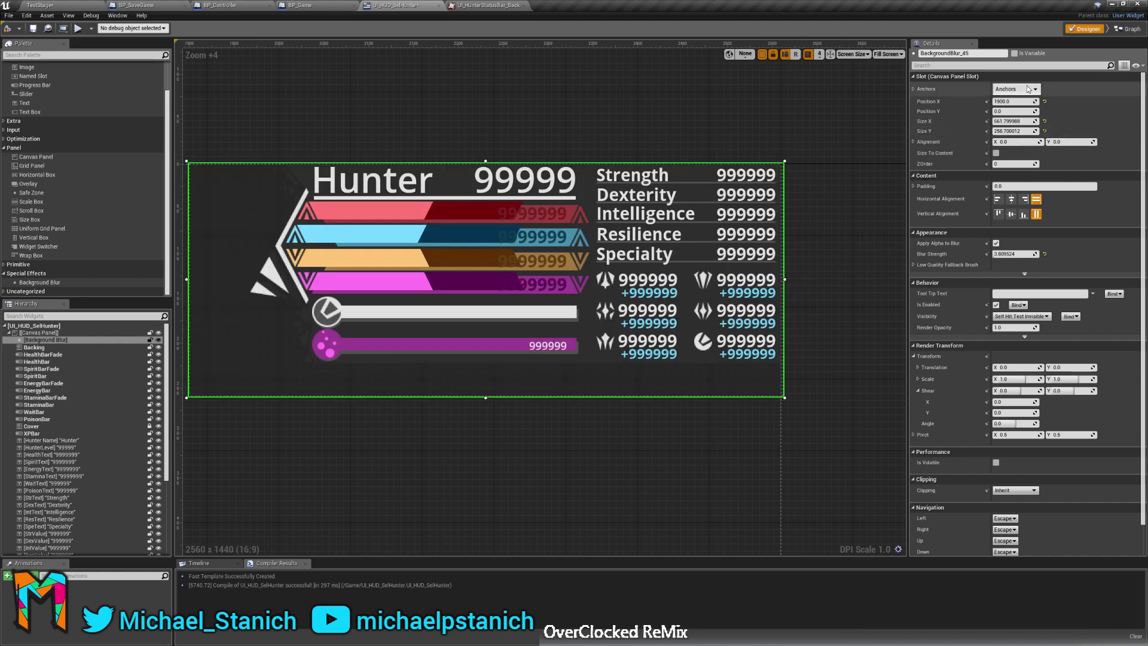
pyautogui.click(1028, 88)
pyautogui.click(1070, 107)
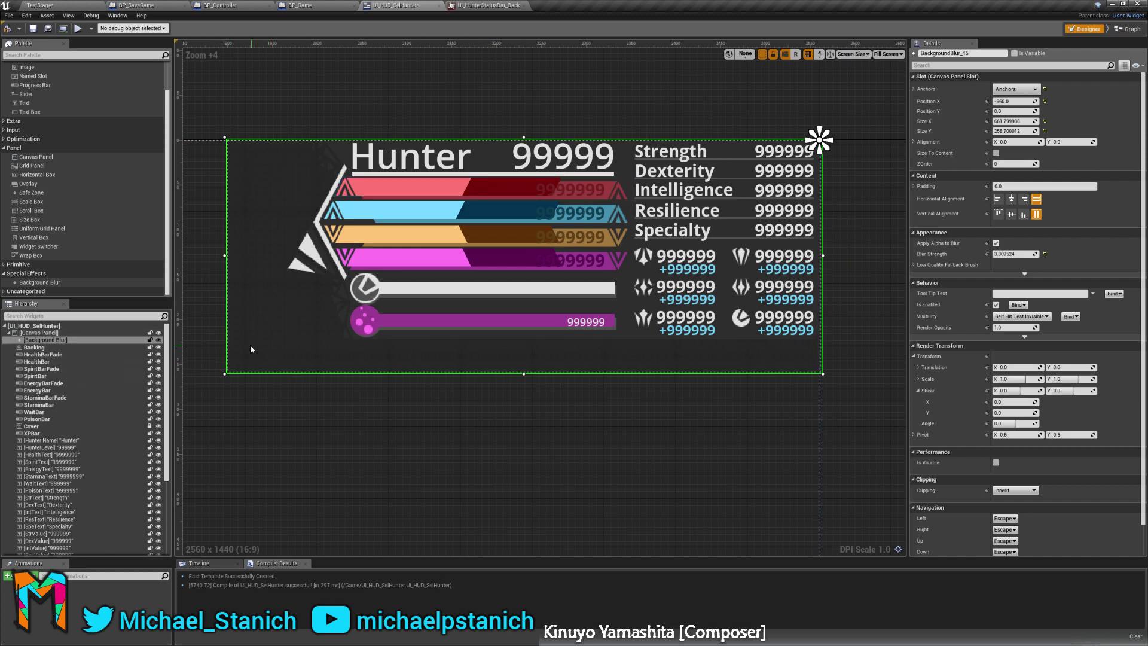
pyautogui.moveTo(224, 375); pyautogui.dragTo(264, 368)
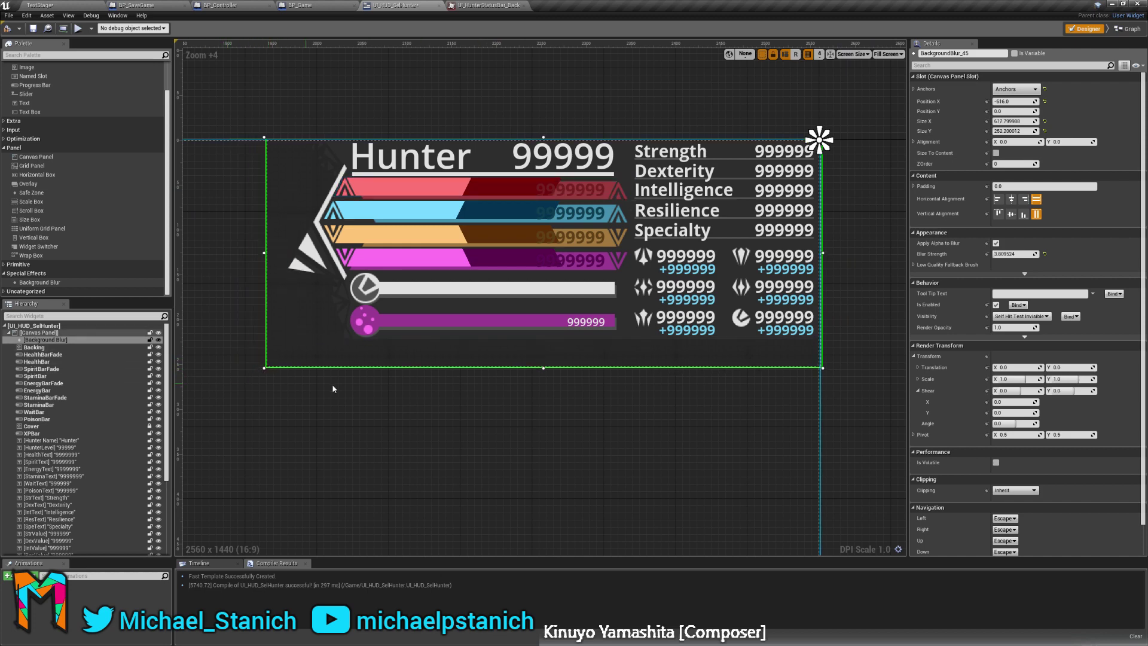
# Set the Background Blur's Low Quality Fallback Brush image to UI_HunterSkillSlot_Backing with an Image Size Y of 222.
pyautogui.click(913, 264)
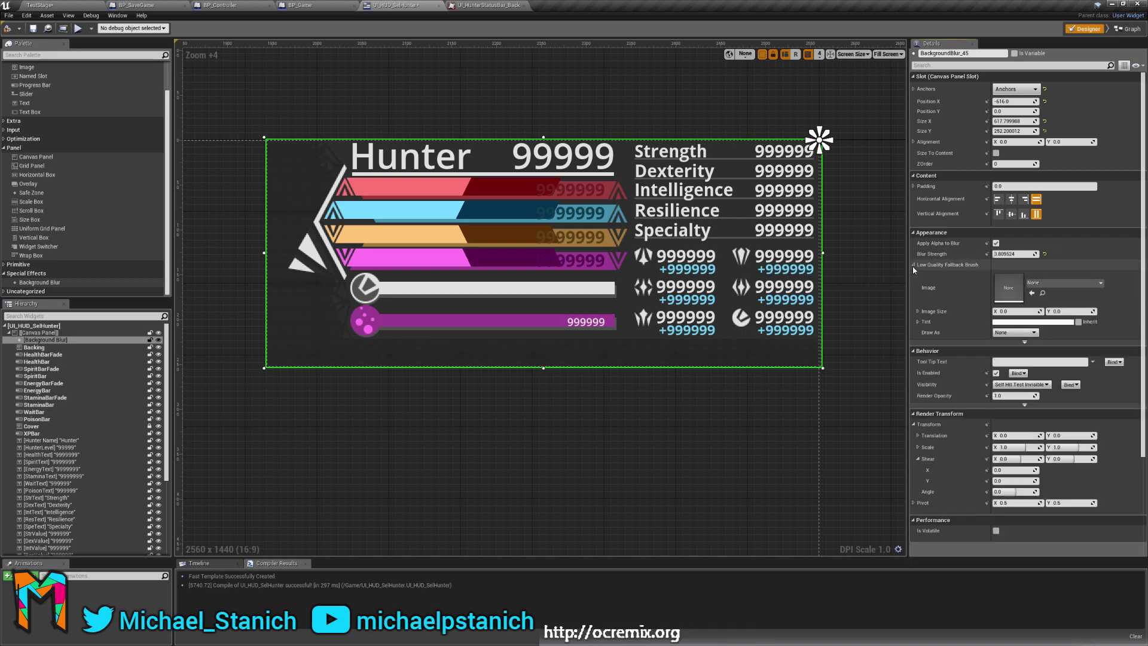
pyautogui.click(1070, 283)
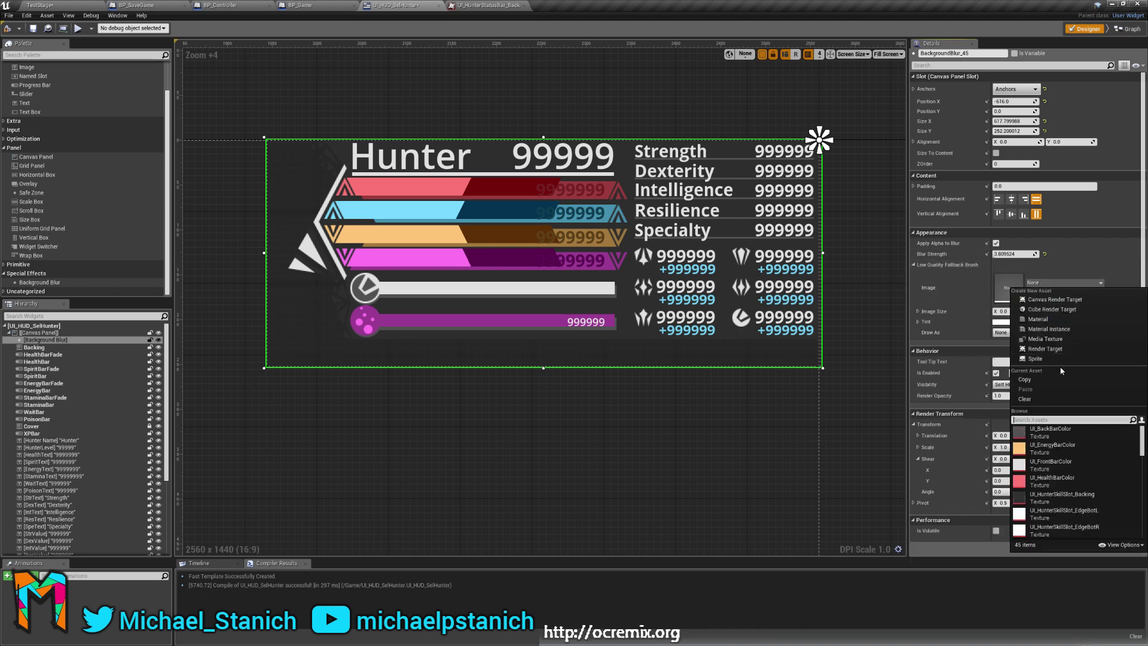
pyautogui.scroll(-1, 1067, 450)
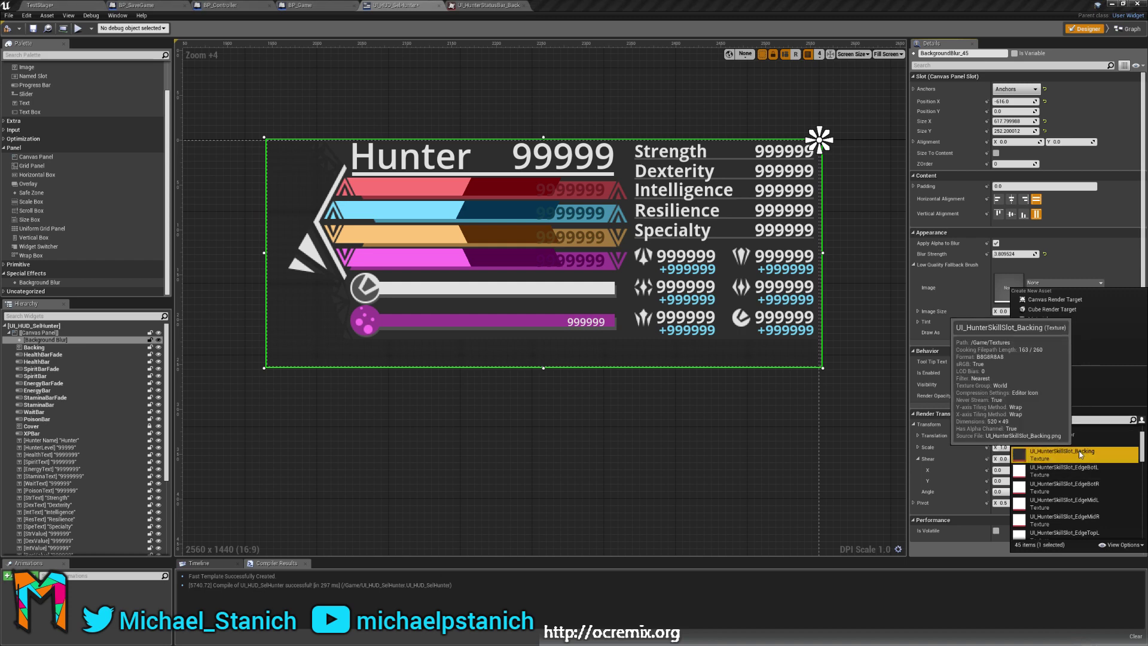
pyautogui.click(1054, 477)
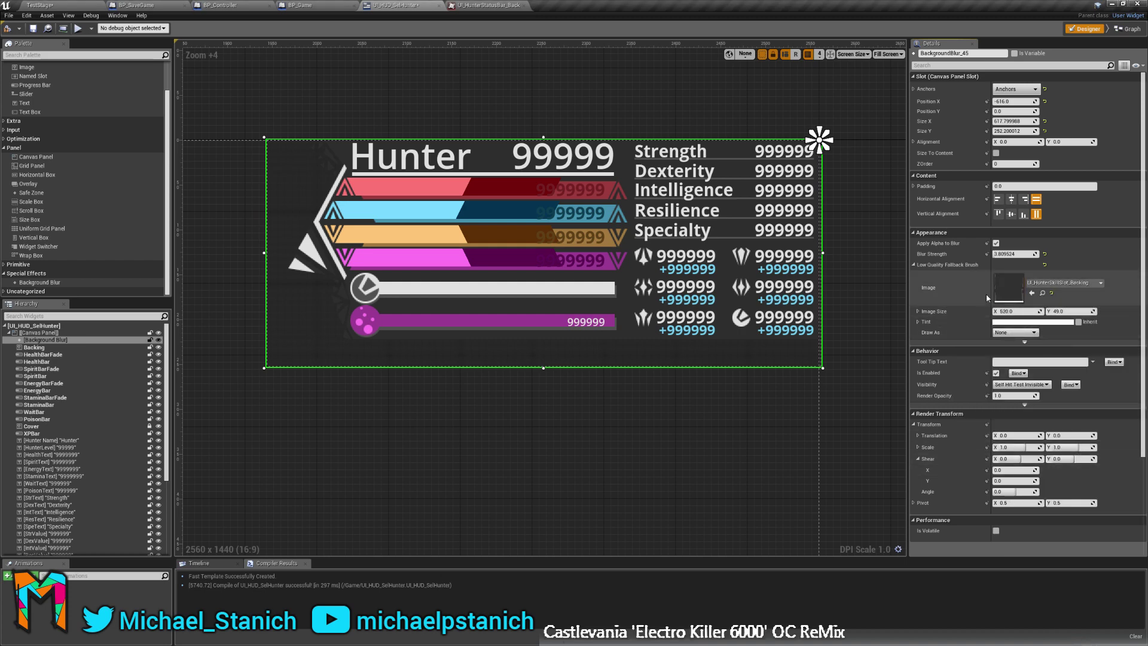
pyautogui.moveTo(263, 375); pyautogui.dragTo(292, 360)
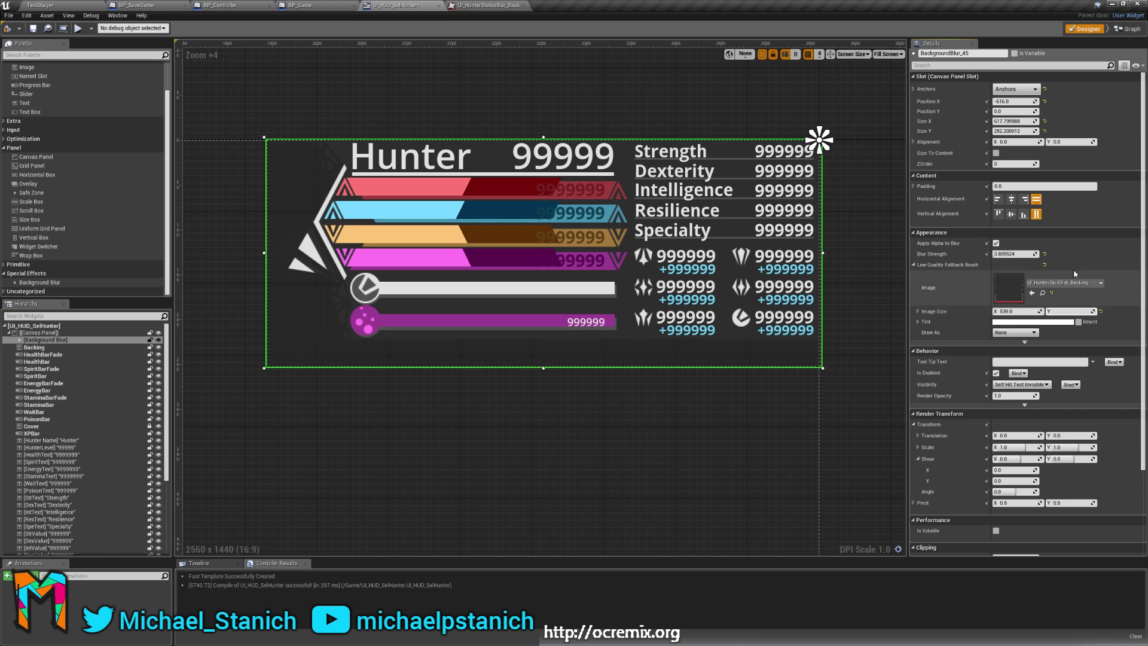
pyautogui.press('Return')
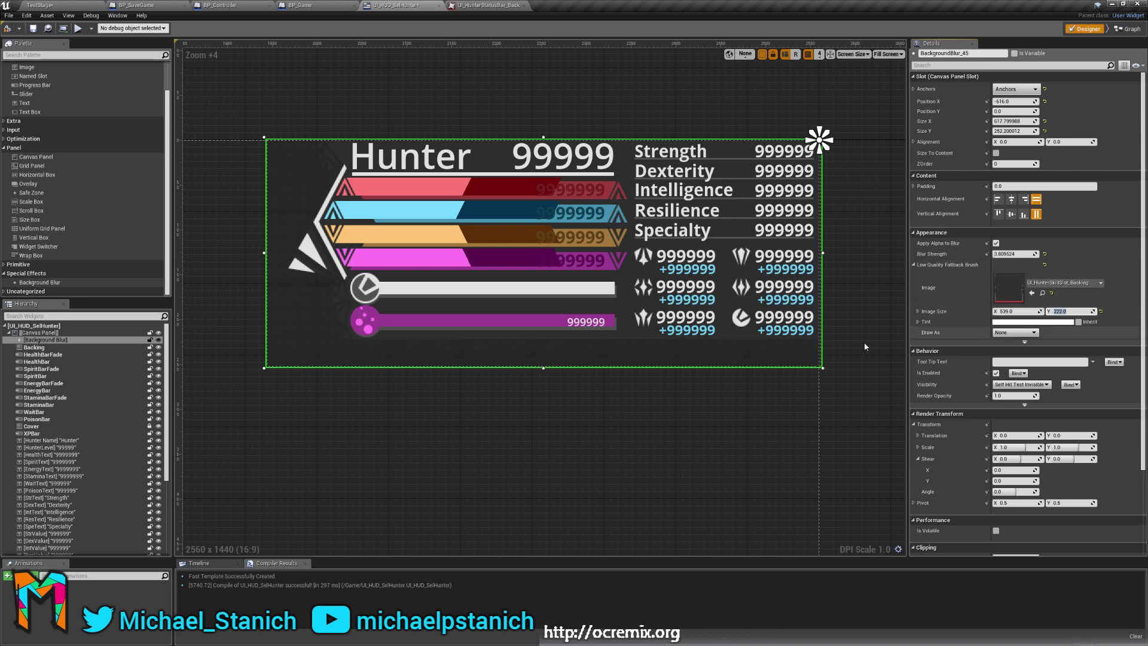
# Search for "backing" and set the Low Quality Fallback Brush image to UI_HunterStatusBar_Backing.
pyautogui.click(1076, 283)
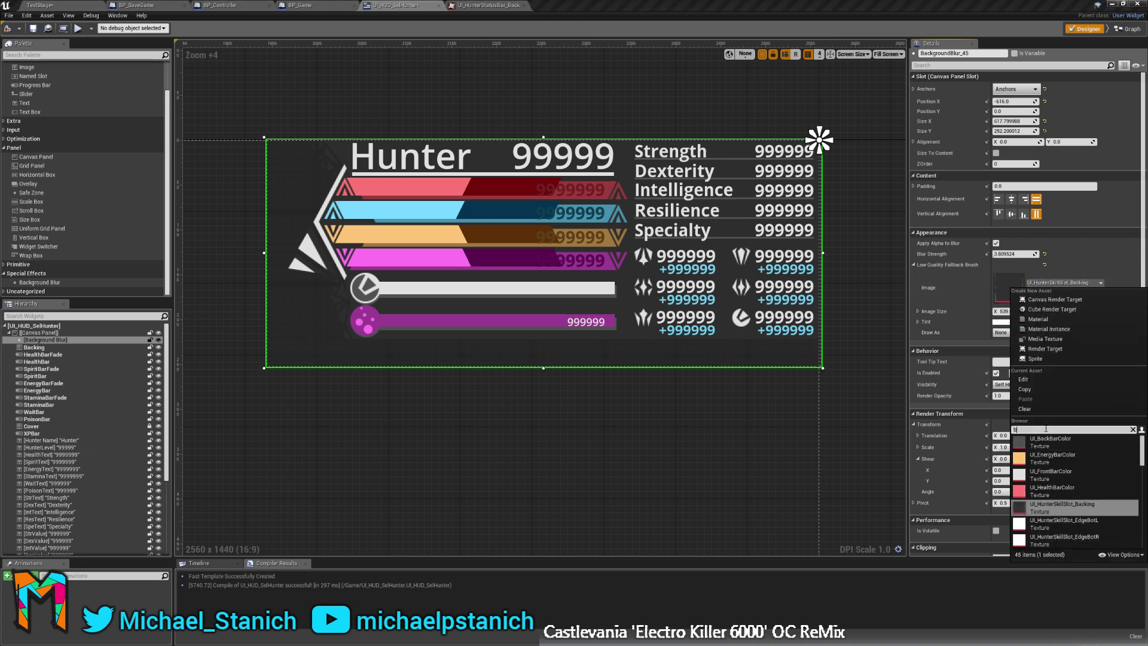
pyautogui.write('backing')
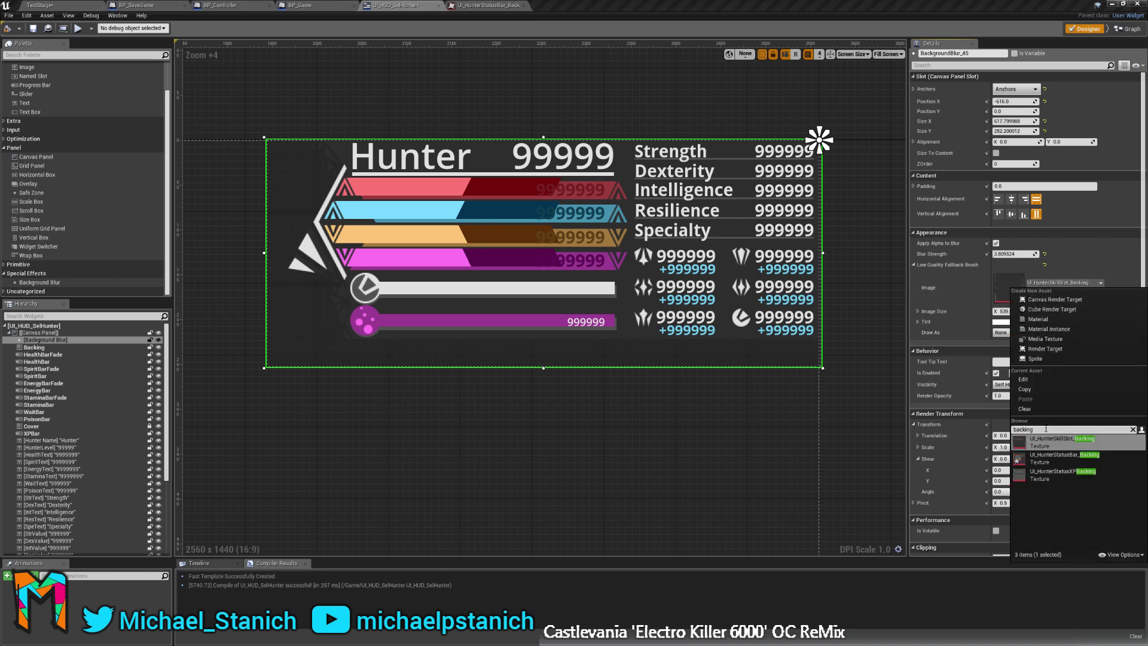
pyautogui.click(1064, 456)
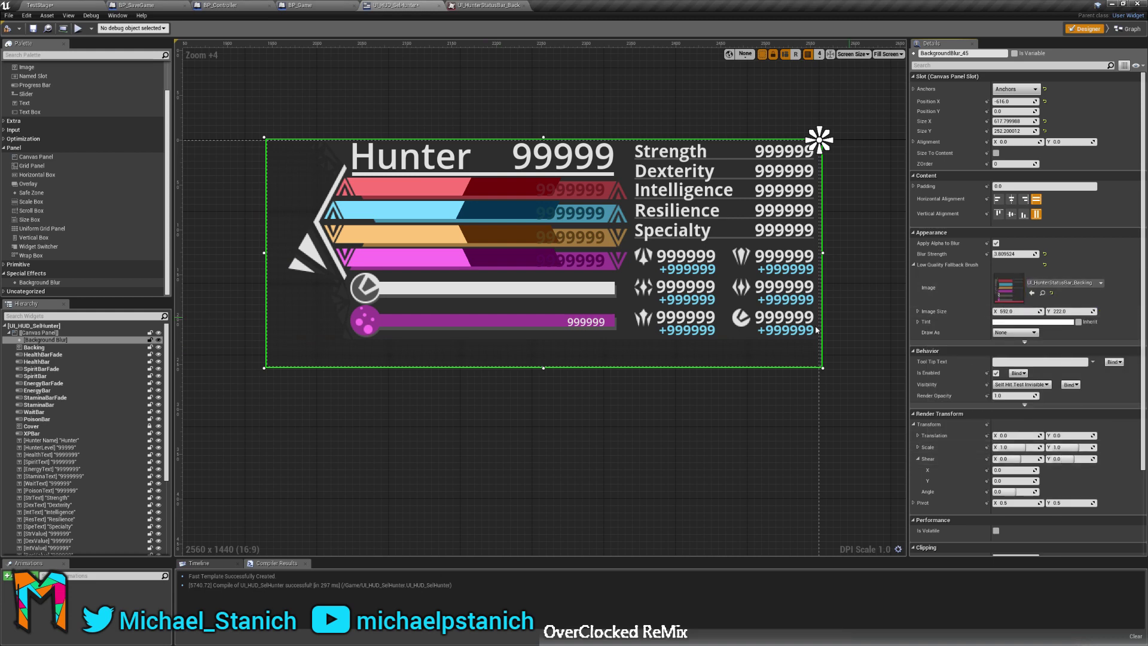
pyautogui.moveTo(299, 383); pyautogui.dragTo(318, 355)
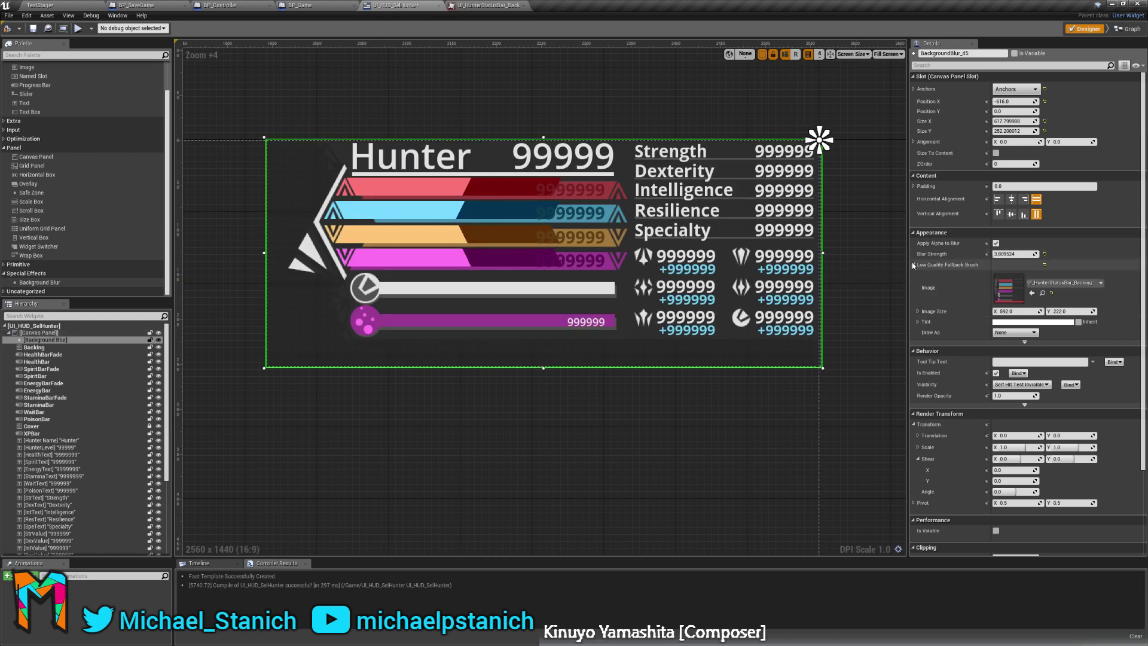
# Reset the image of the Background Blur's Low Quality Fallback Brush to its default of None.
pyautogui.click(1009, 287)
pyautogui.click(1009, 294)
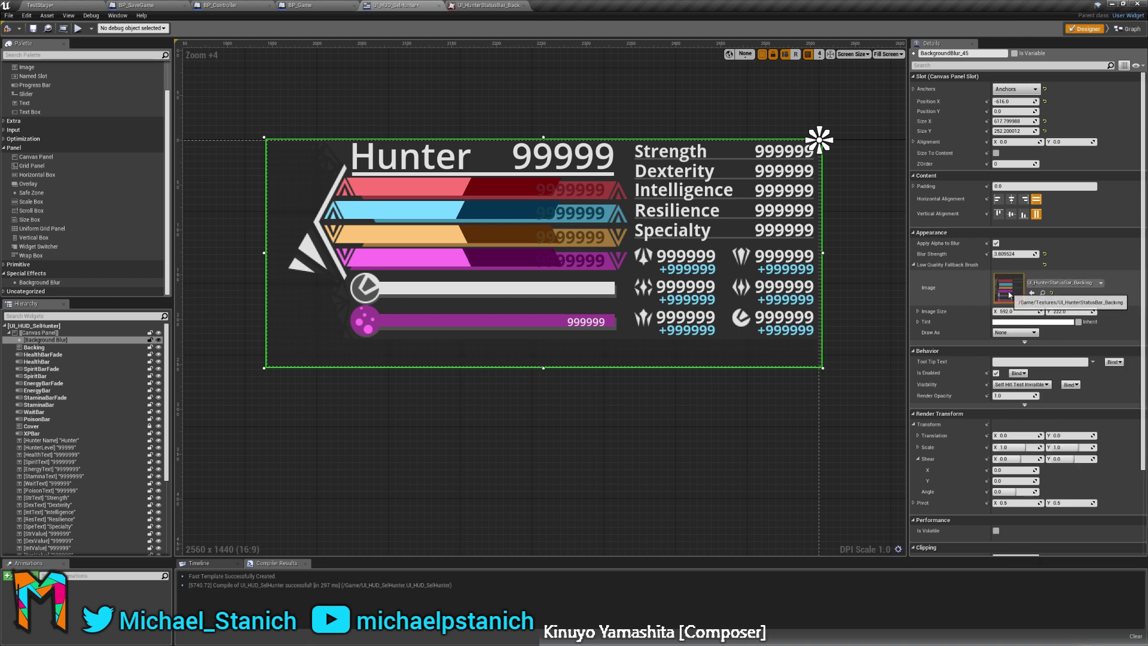
pyautogui.click(1052, 293)
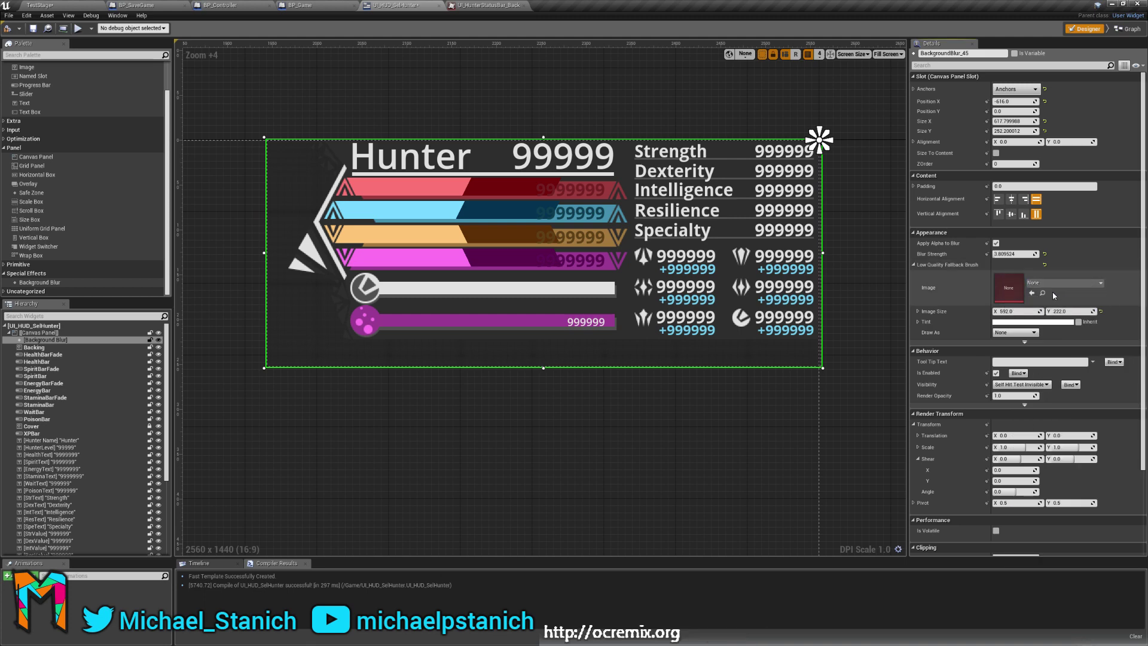
pyautogui.click(915, 264)
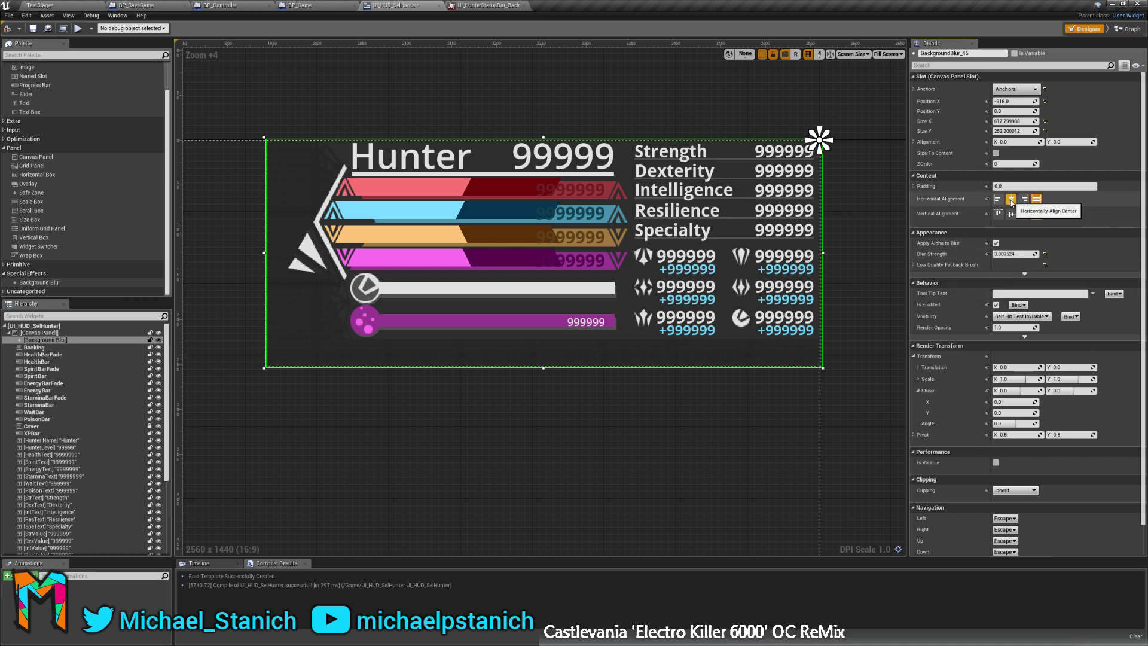
# Set the left Padding of the Background Blur's content to 50.
pyautogui.click(914, 186)
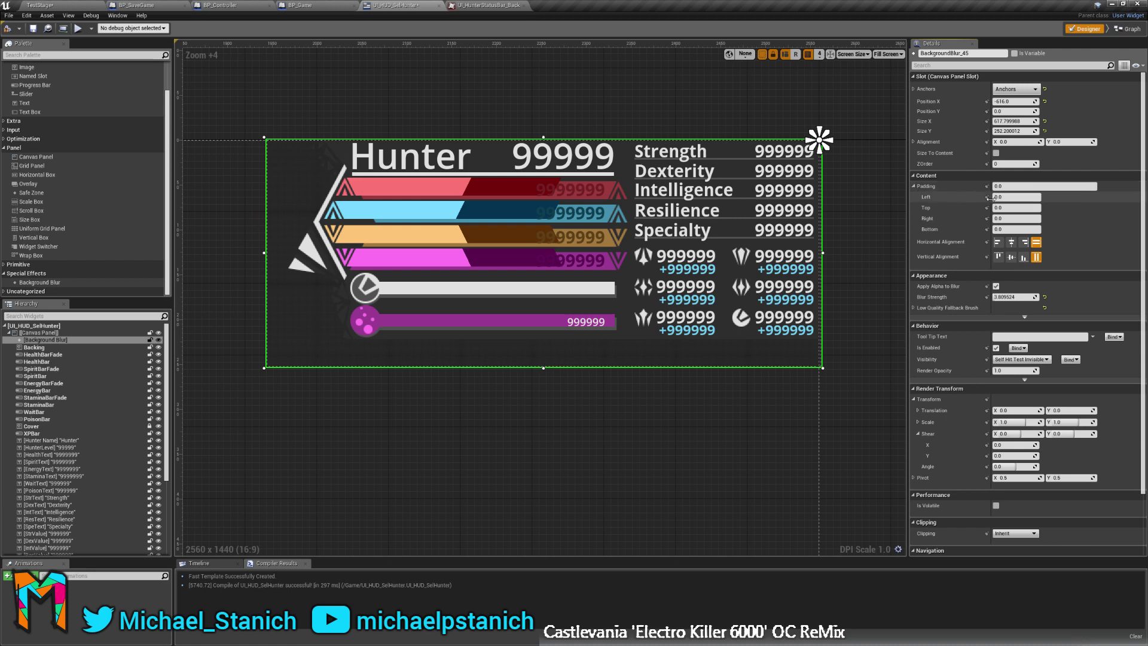
pyautogui.moveTo(990, 198)
pyautogui.mouseDown()
pyautogui.moveTo(999, 200)
pyautogui.moveTo(981, 206)
pyautogui.mouseUp()
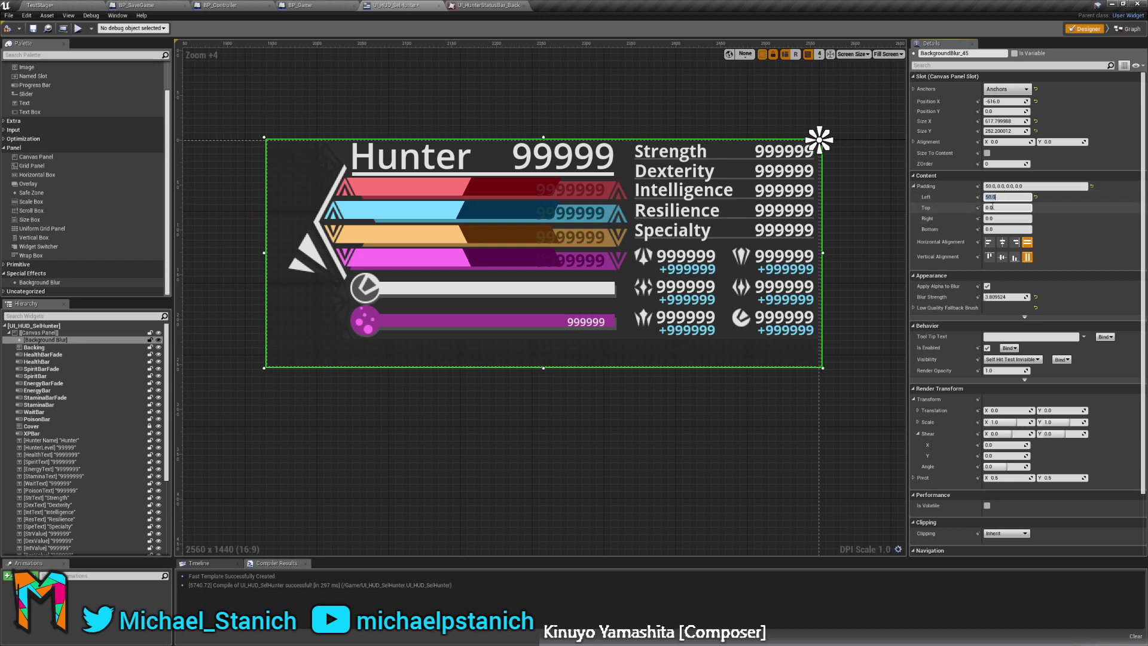
pyautogui.click(324, 488)
# Add a new Image widget as the first child of the Canvas Panel, ahead of the Background Blur.
pyautogui.click(31, 340)
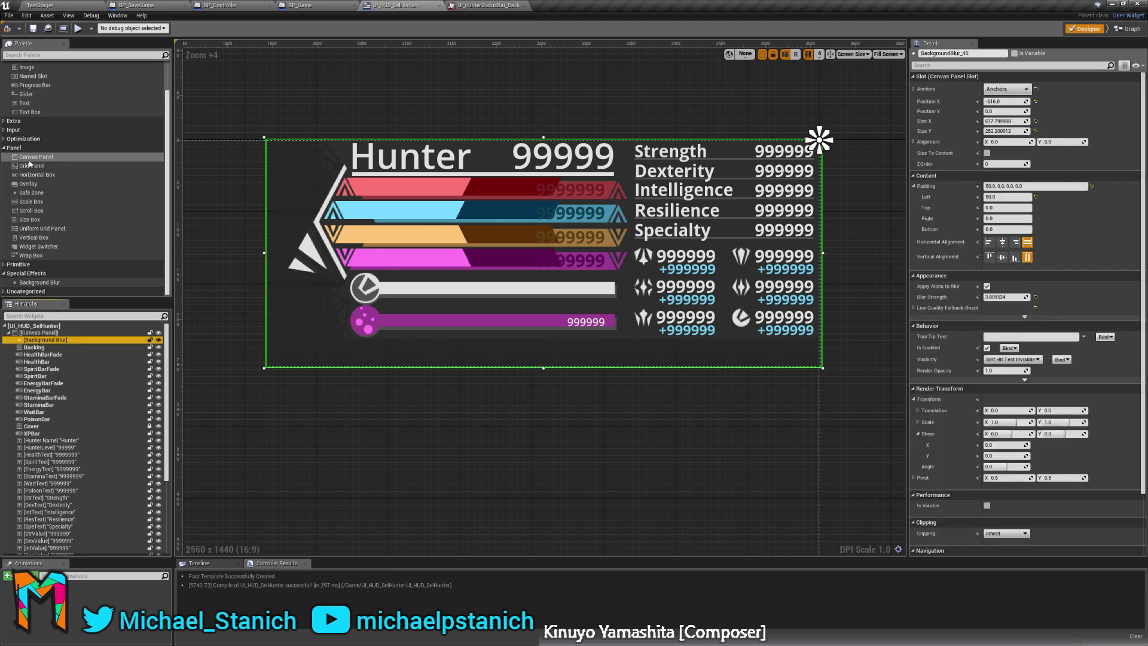
pyautogui.click(47, 348)
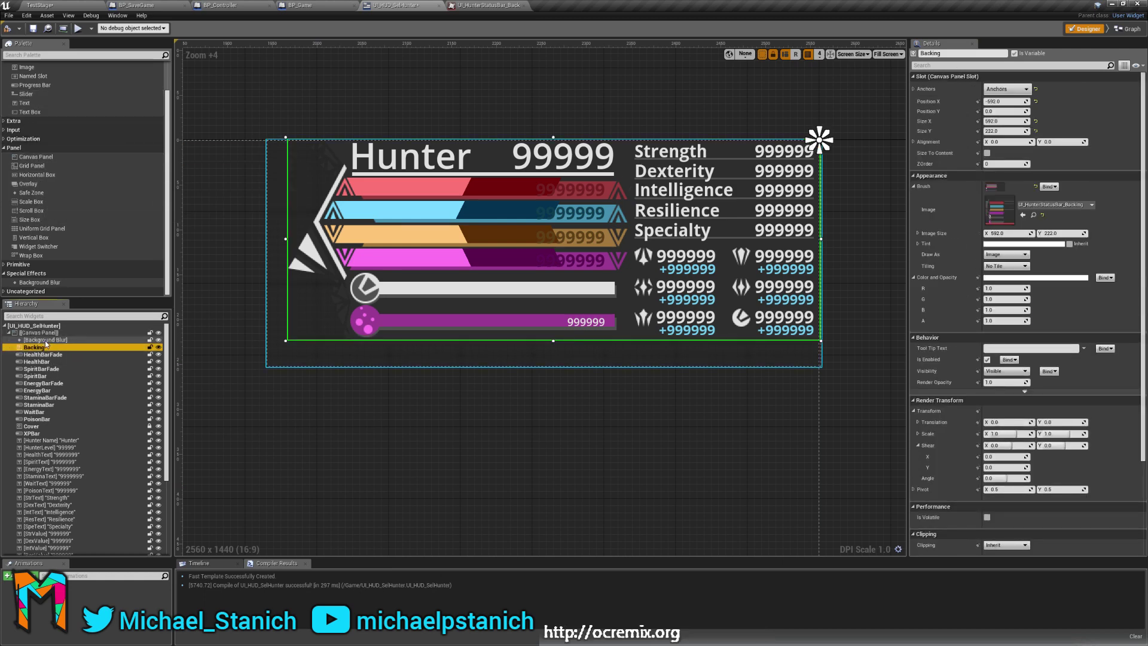
pyautogui.click(45, 339)
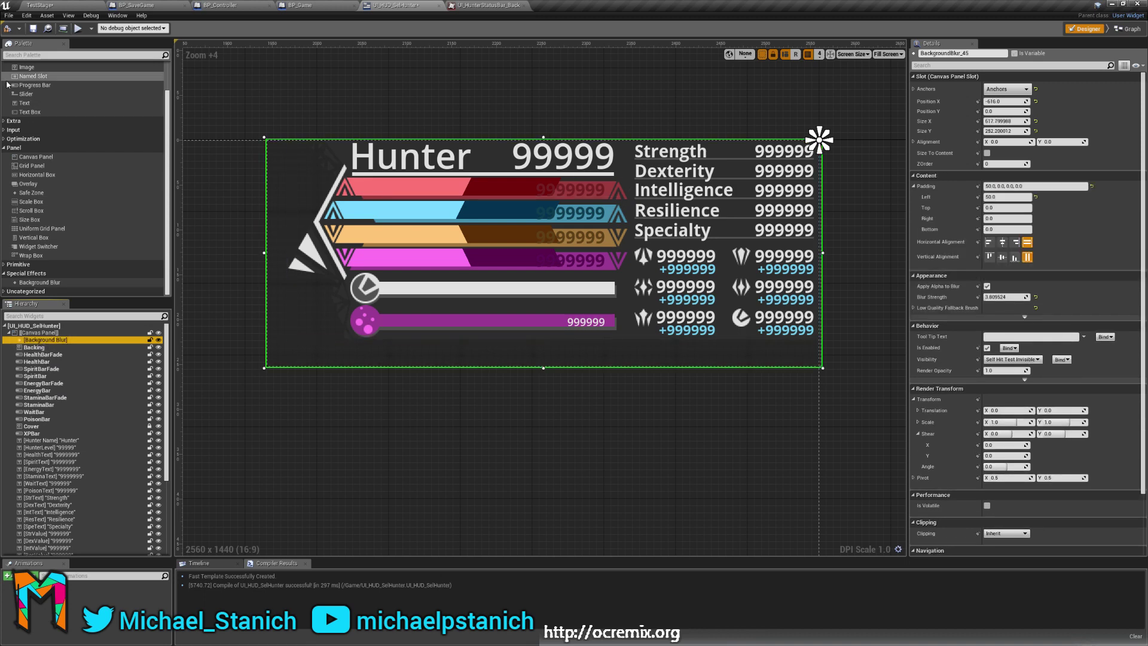
pyautogui.moveTo(32, 71); pyautogui.dragTo(46, 337)
pyautogui.moveTo(348, 340); pyautogui.dragTo(388, 346, button='right')
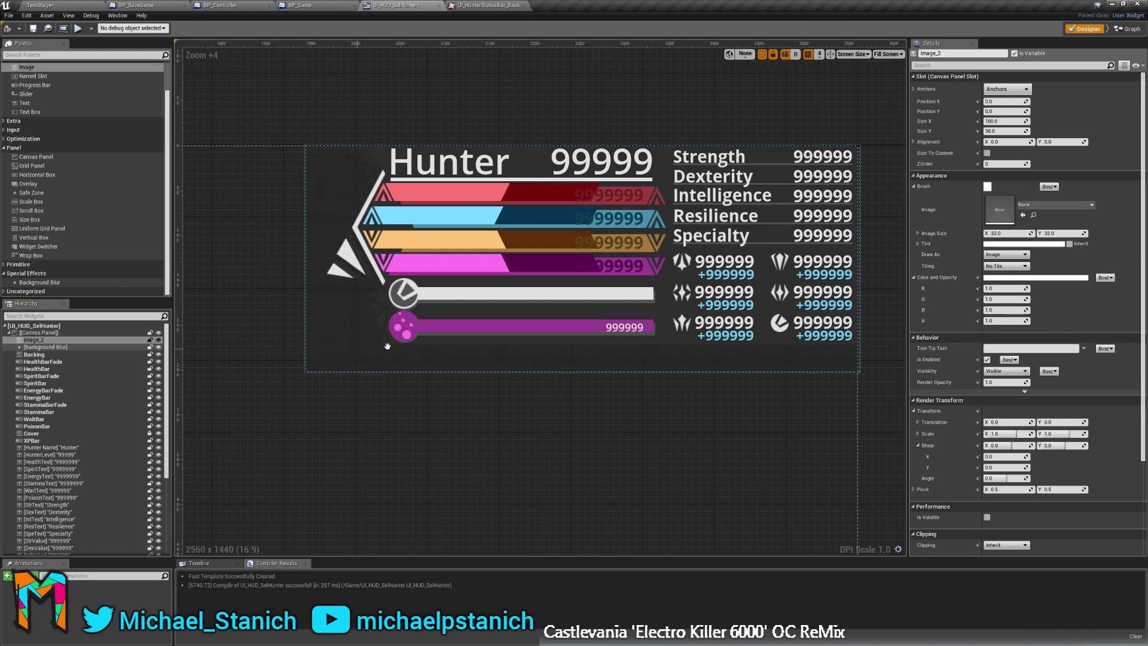
# Move the new Image onto the upper-left end of the hunter status bars at Position X 2004, Position Y 24.
pyautogui.scroll(-10, 520, 264)
pyautogui.scroll(5, 466, 263)
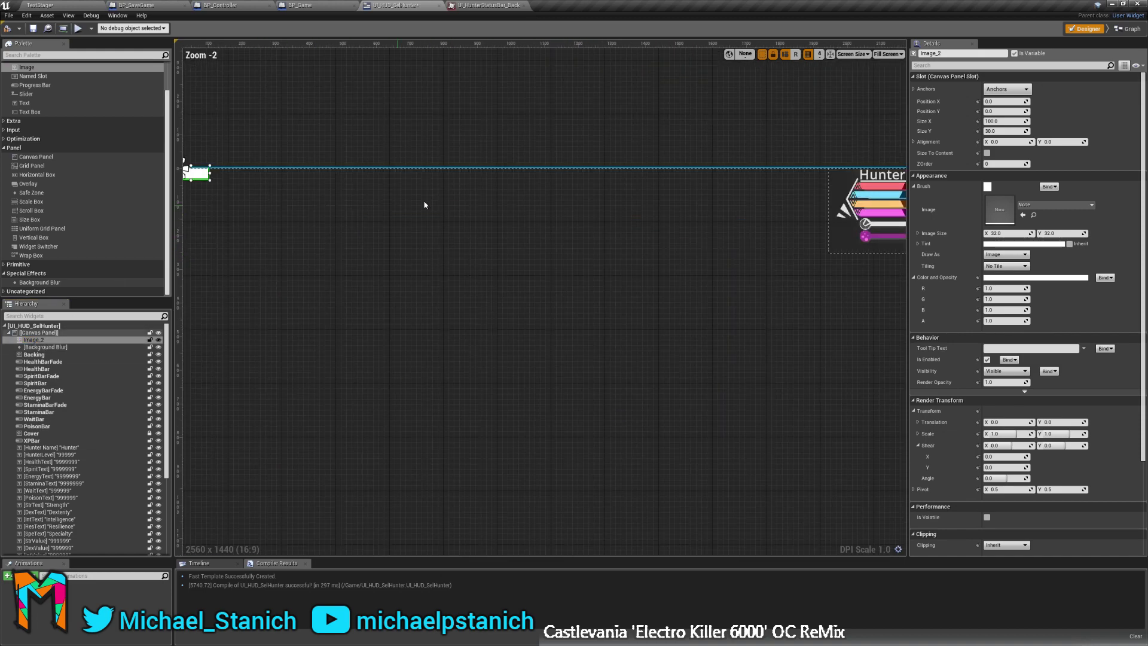
pyautogui.scroll(-1, 425, 205)
pyautogui.moveTo(230, 175); pyautogui.dragTo(306, 197)
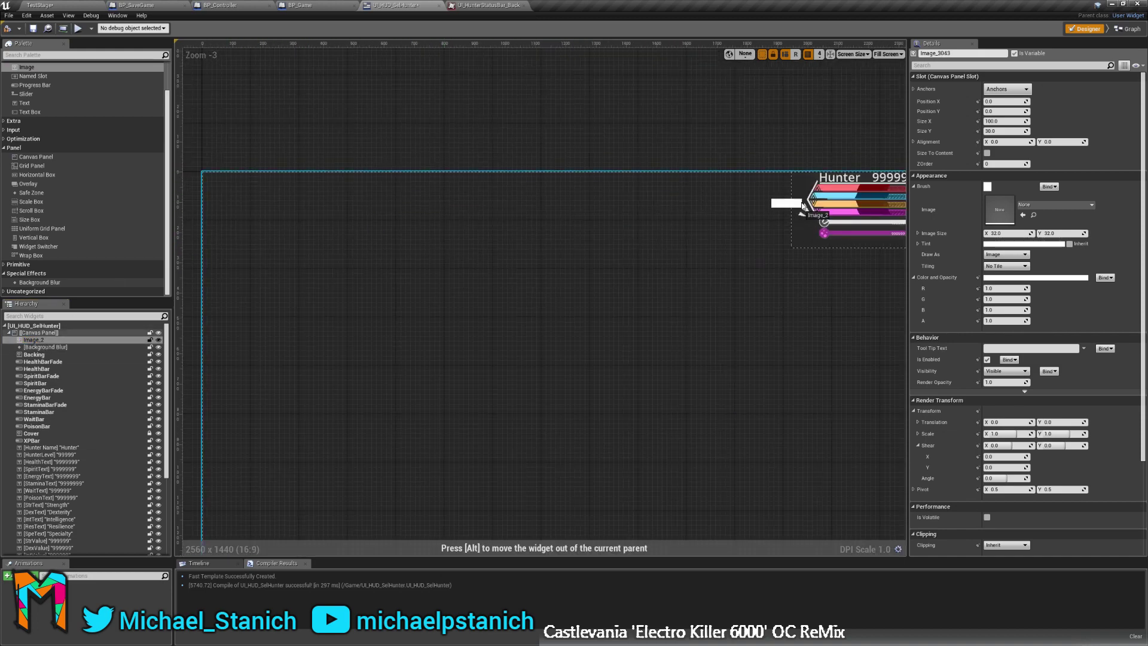
pyautogui.moveTo(803, 205); pyautogui.dragTo(834, 182)
pyautogui.scroll(3, 820, 159)
pyautogui.scroll(3, 862, 188)
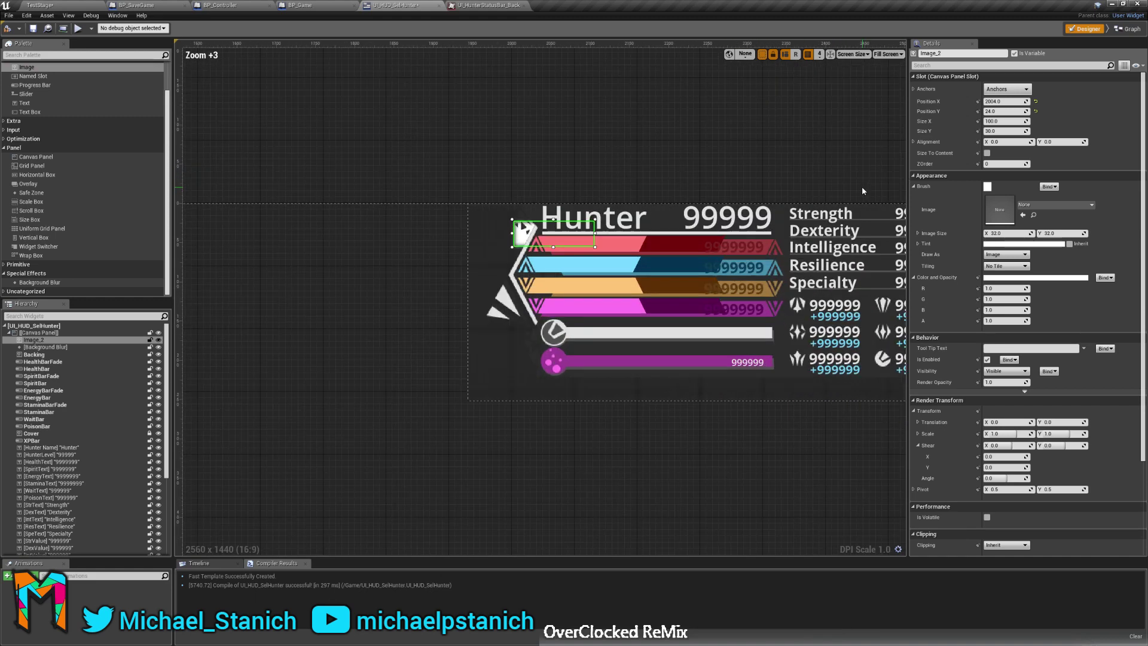
pyautogui.scroll(-1, 658, 236)
pyautogui.moveTo(658, 236); pyautogui.dragTo(547, 229, button='right')
pyautogui.scroll(1, 547, 229)
pyautogui.scroll(1, 395, 223)
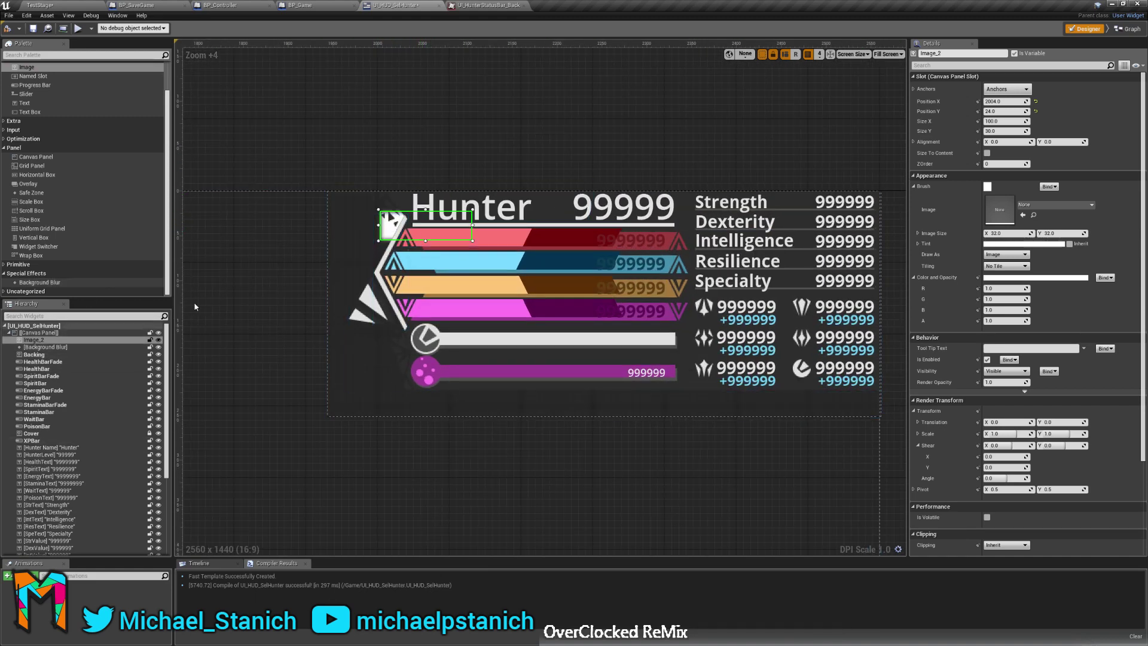
# Lock the HealthBarFade, HealthBar, SpiritBarFade and SpiritBar widgets against selection in the designer.
pyautogui.click(151, 362)
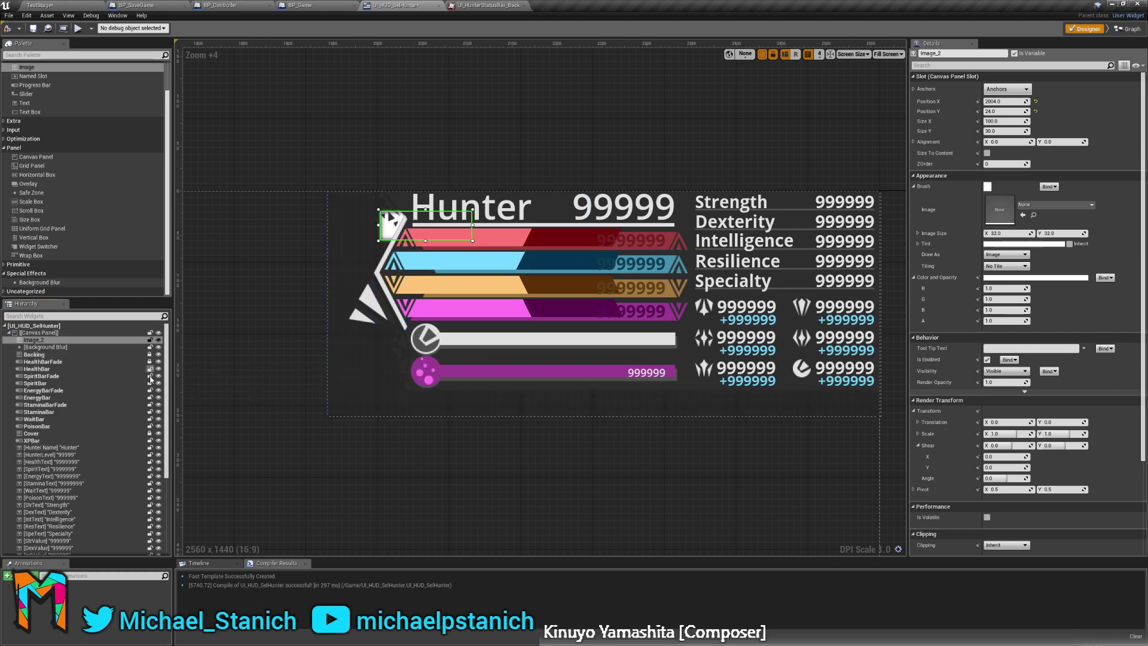
pyautogui.click(149, 369)
pyautogui.click(149, 376)
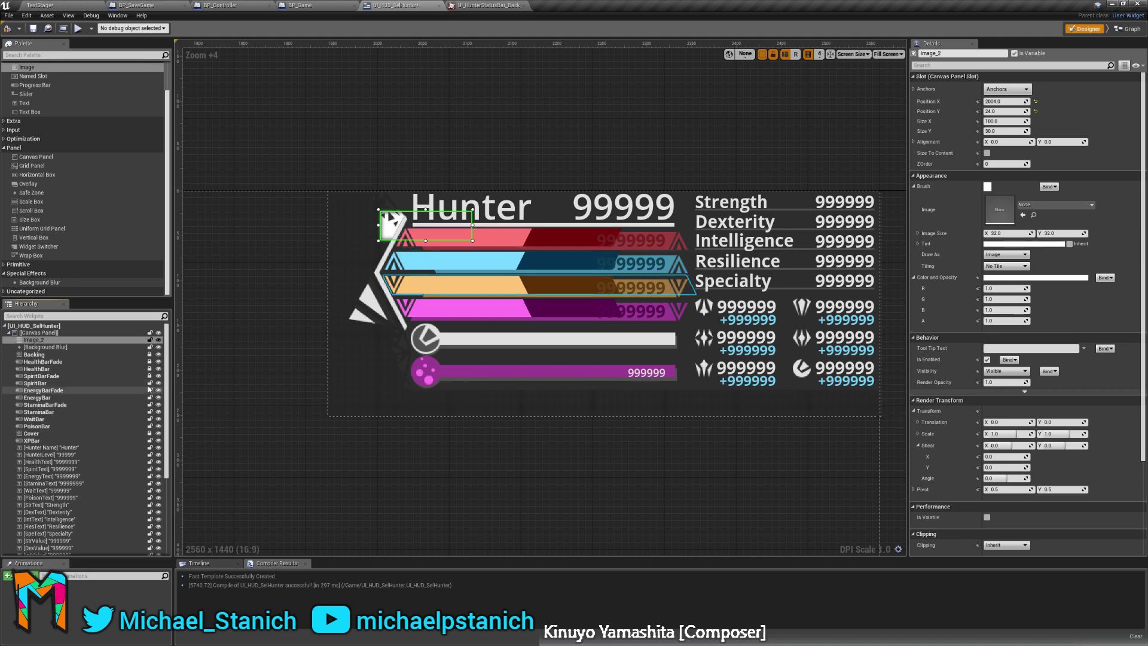
pyautogui.click(150, 383)
pyautogui.click(366, 239)
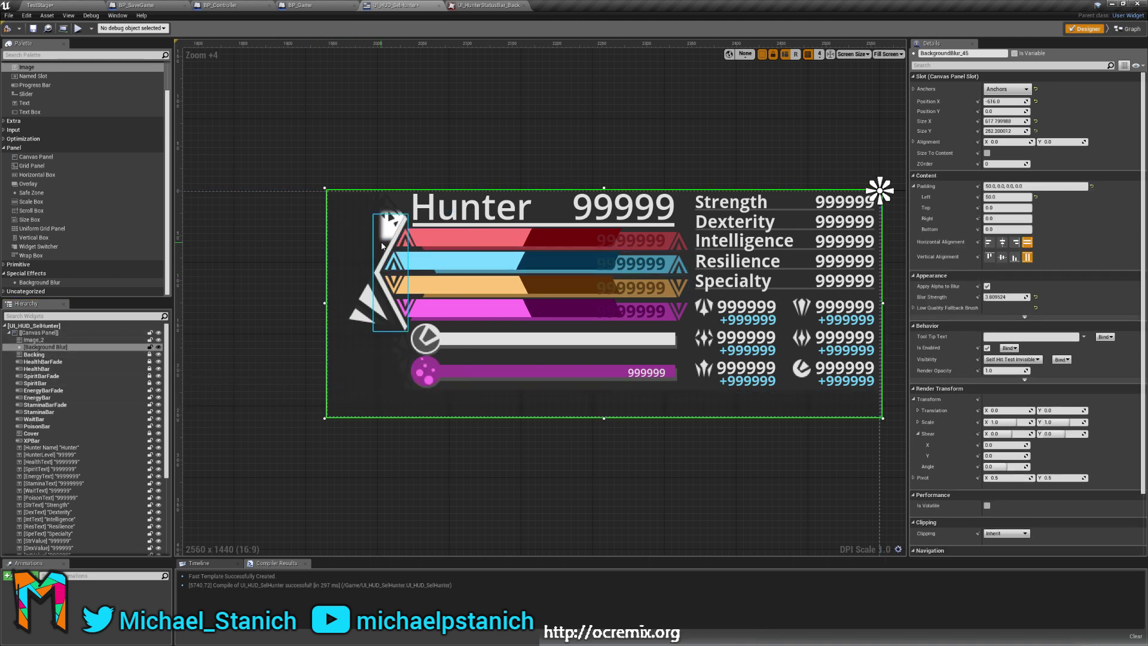
# Enlarge the new Image, place it across the canvas's upper-right corner and anchor it to the top right.
pyautogui.click(48, 340)
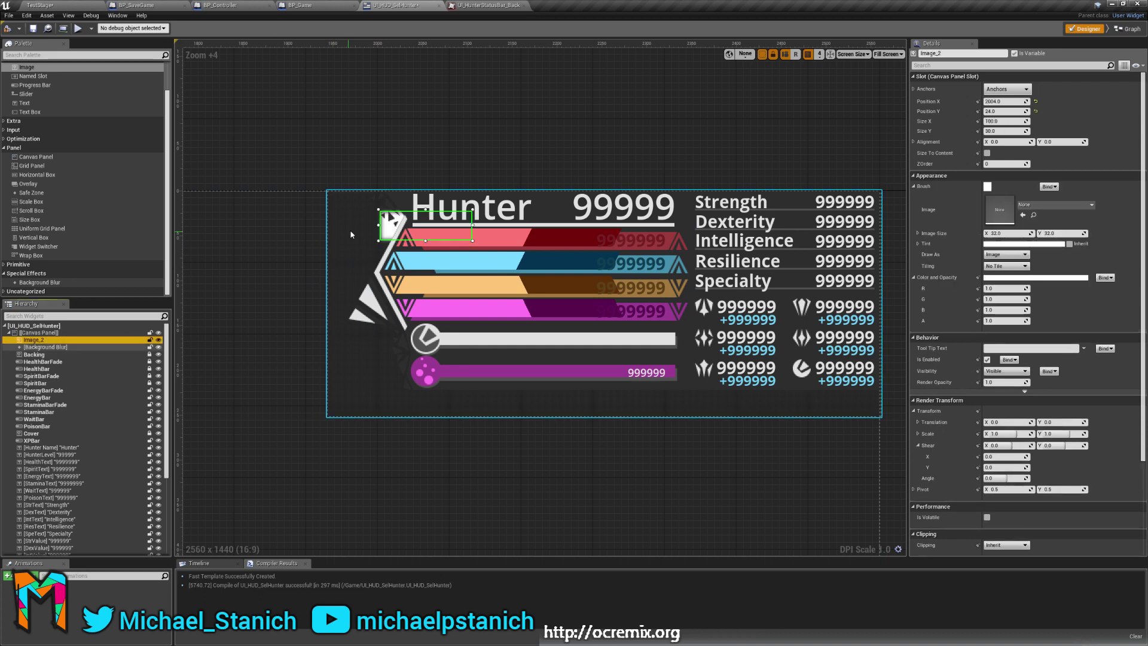
pyautogui.moveTo(378, 209); pyautogui.dragTo(724, 193)
pyautogui.moveTo(370, 109); pyautogui.dragTo(395, 110, button='right')
pyautogui.click(1007, 88)
pyautogui.click(1057, 116)
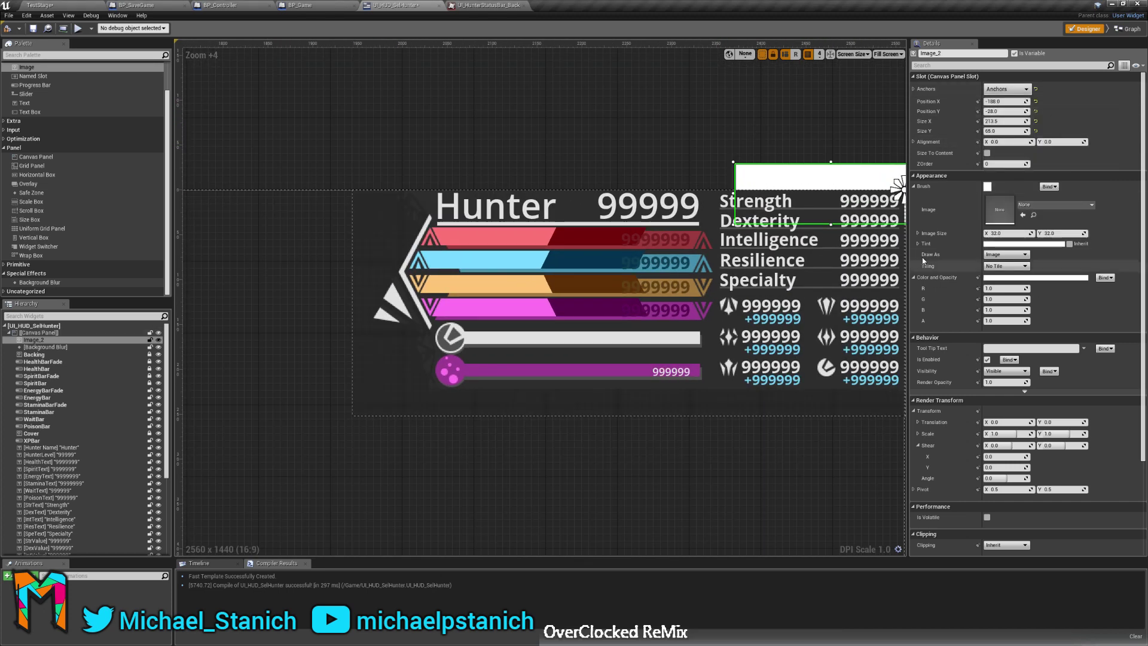
pyautogui.moveTo(837, 106); pyautogui.dragTo(744, 105, button='right')
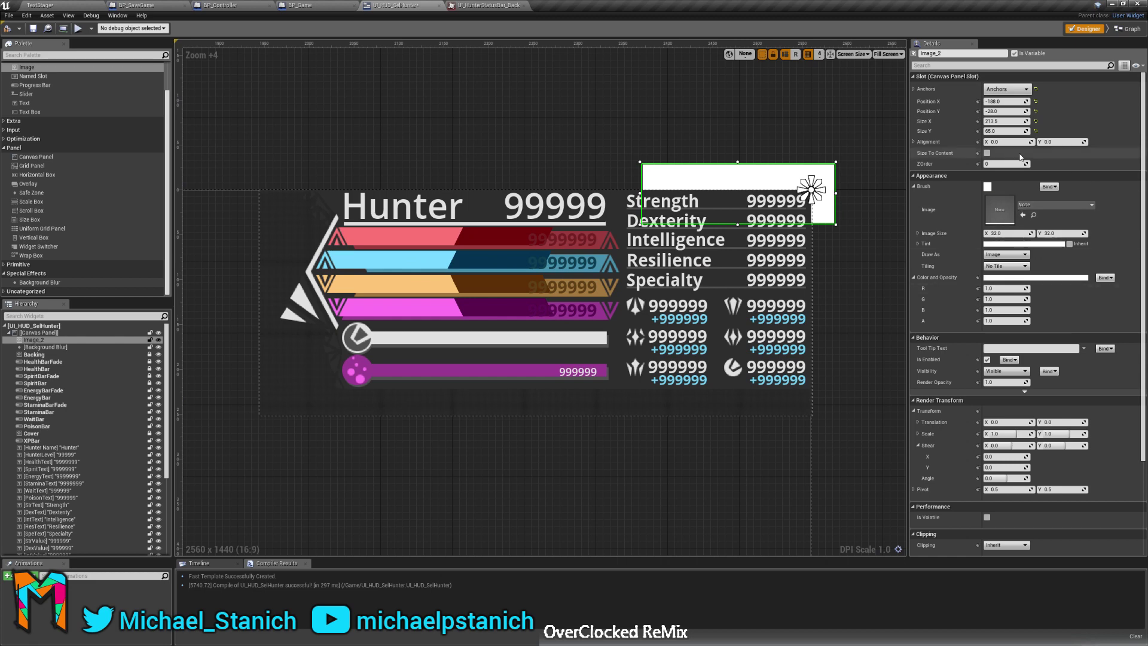
# Assign the UI_HunterStatusBar_Backing texture to the Image and set its size to 592 by 222.
pyautogui.click(1044, 206)
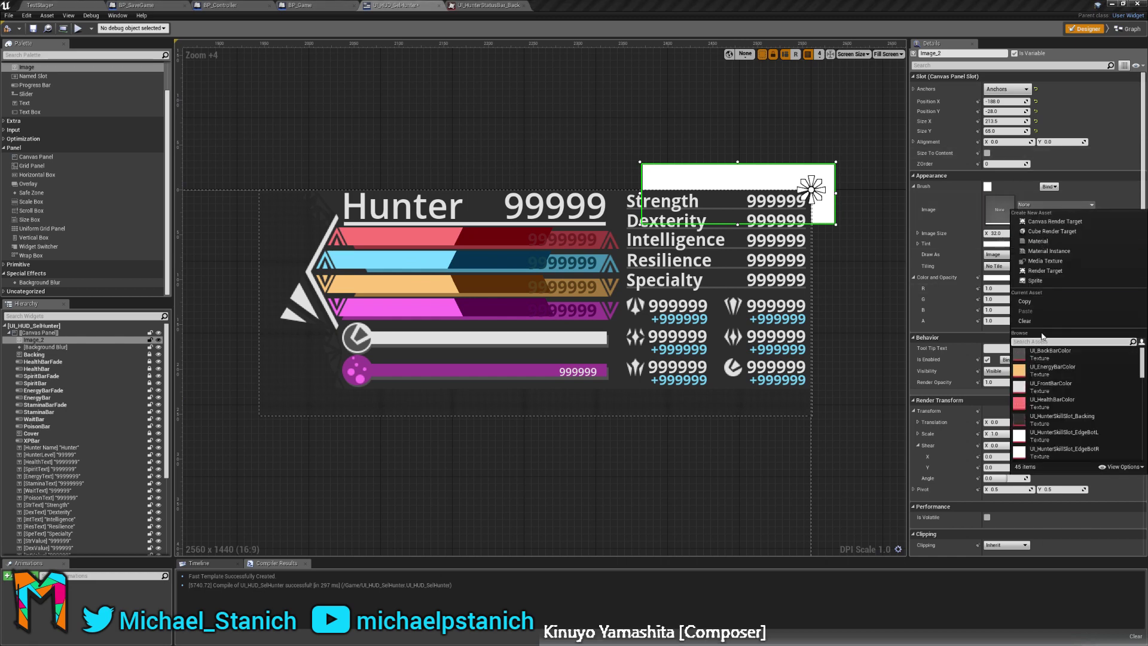
pyautogui.write('backing')
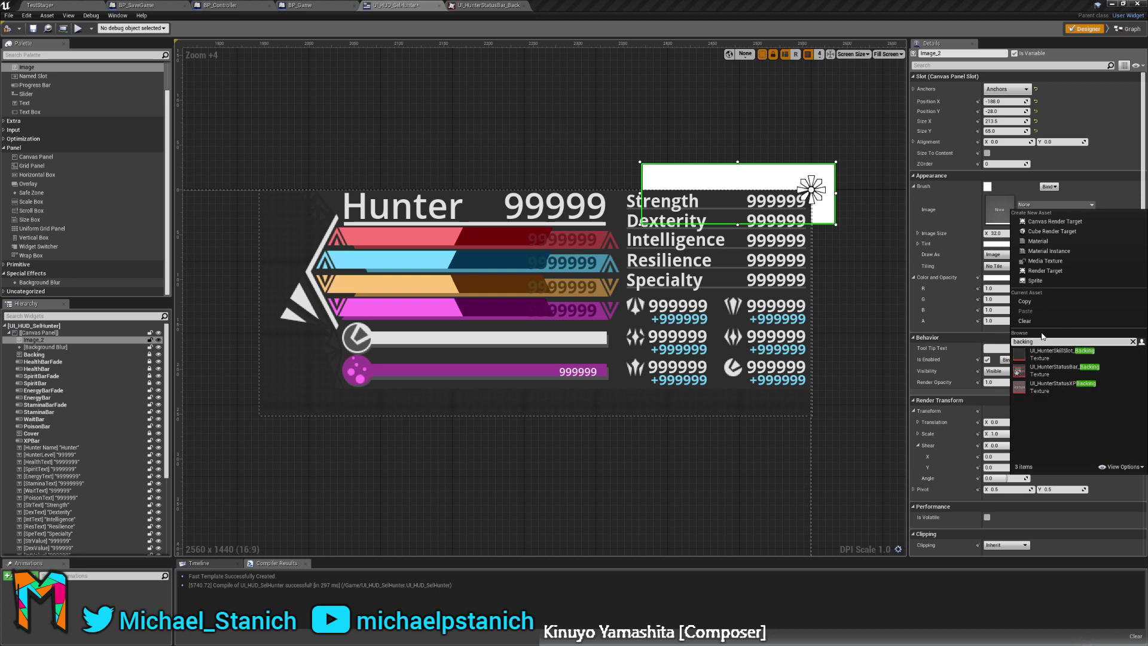
pyautogui.click(1057, 366)
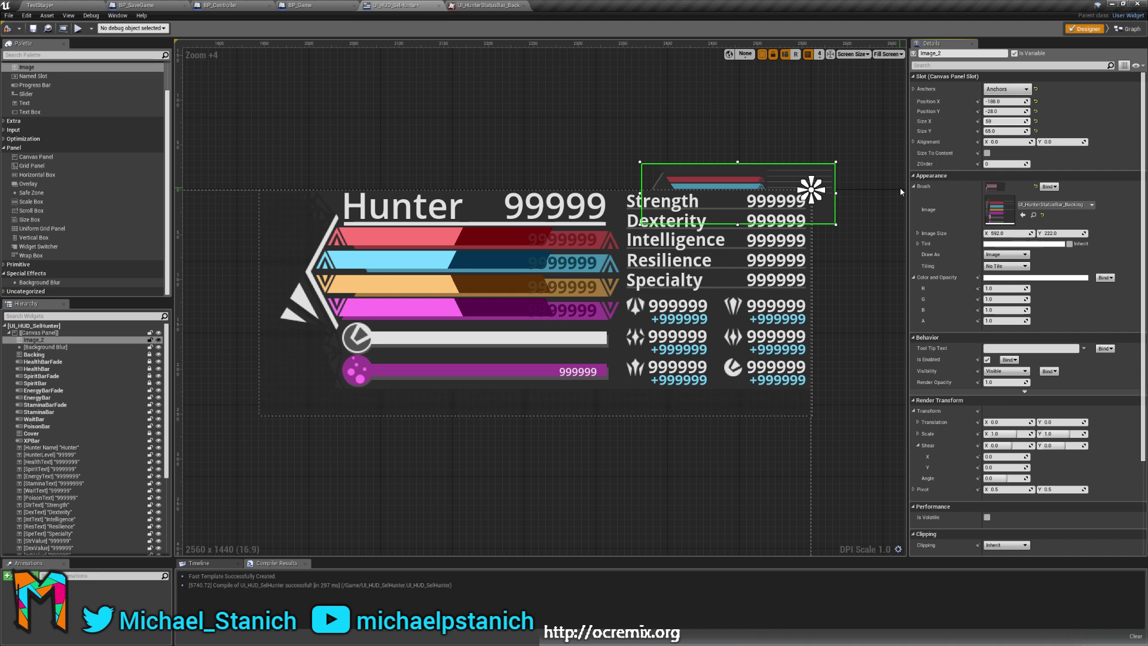
pyautogui.write('592')
pyautogui.press('Tab')
pyautogui.write('222')
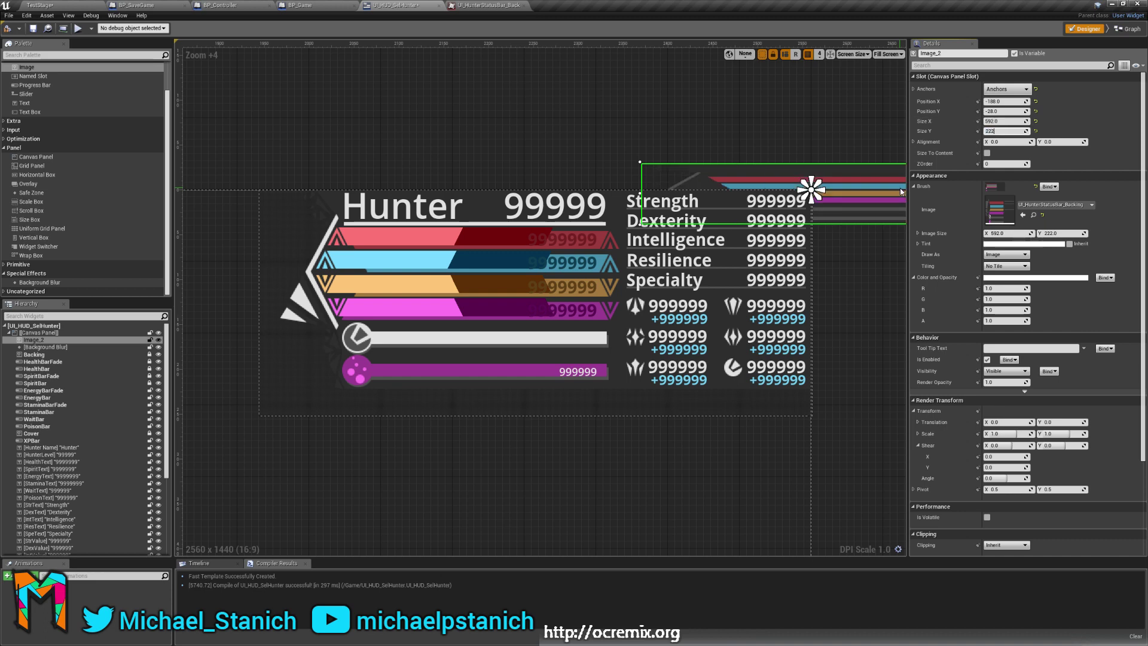
pyautogui.press('Return')
# Move the Image behind the hunter status bars to Position X -588, Position Y 0, with the top-right anchor.
pyautogui.moveTo(878, 192); pyautogui.dragTo(701, 214)
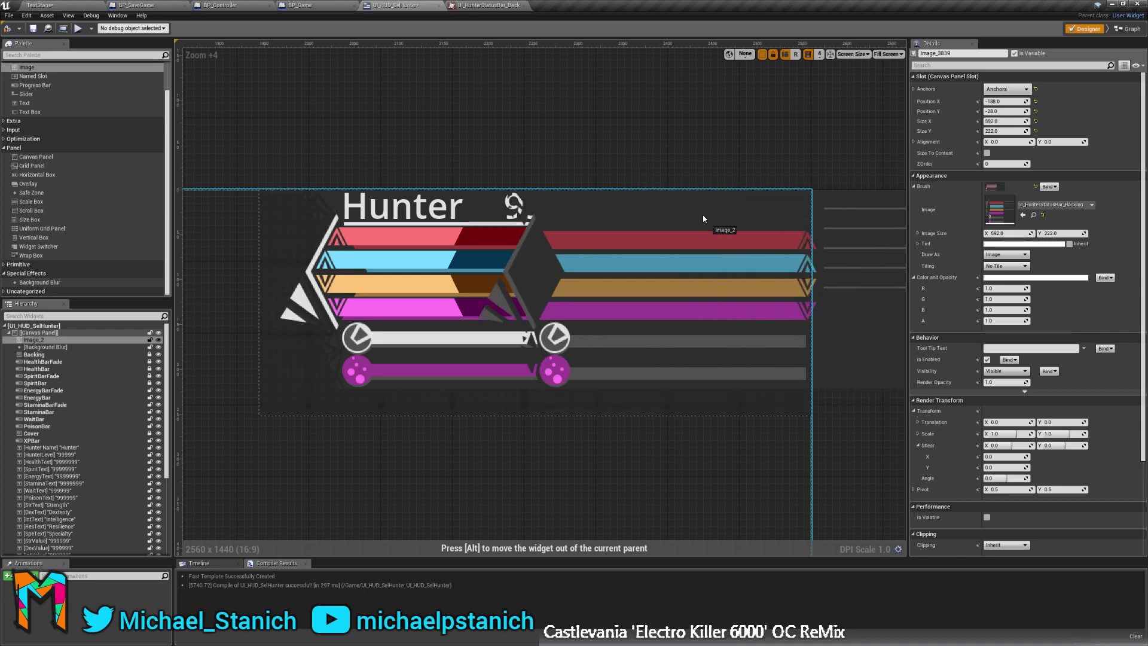
pyautogui.click(1007, 89)
pyautogui.click(1007, 91)
pyautogui.click(1016, 91)
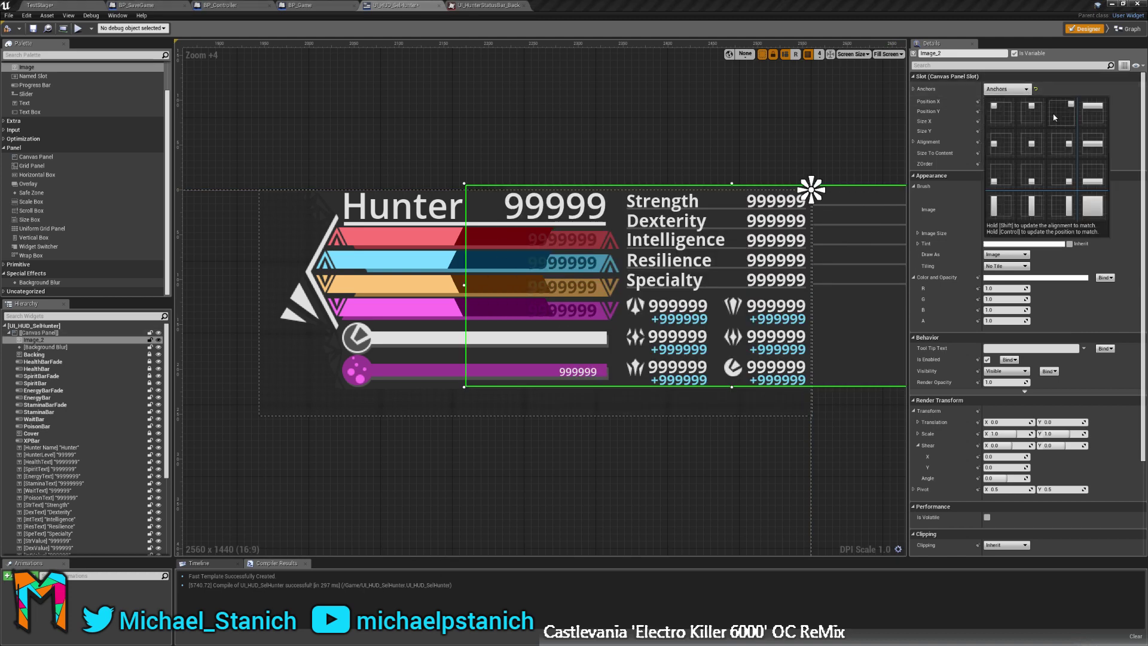
pyautogui.click(1054, 116)
pyautogui.moveTo(877, 235); pyautogui.dragTo(829, 210)
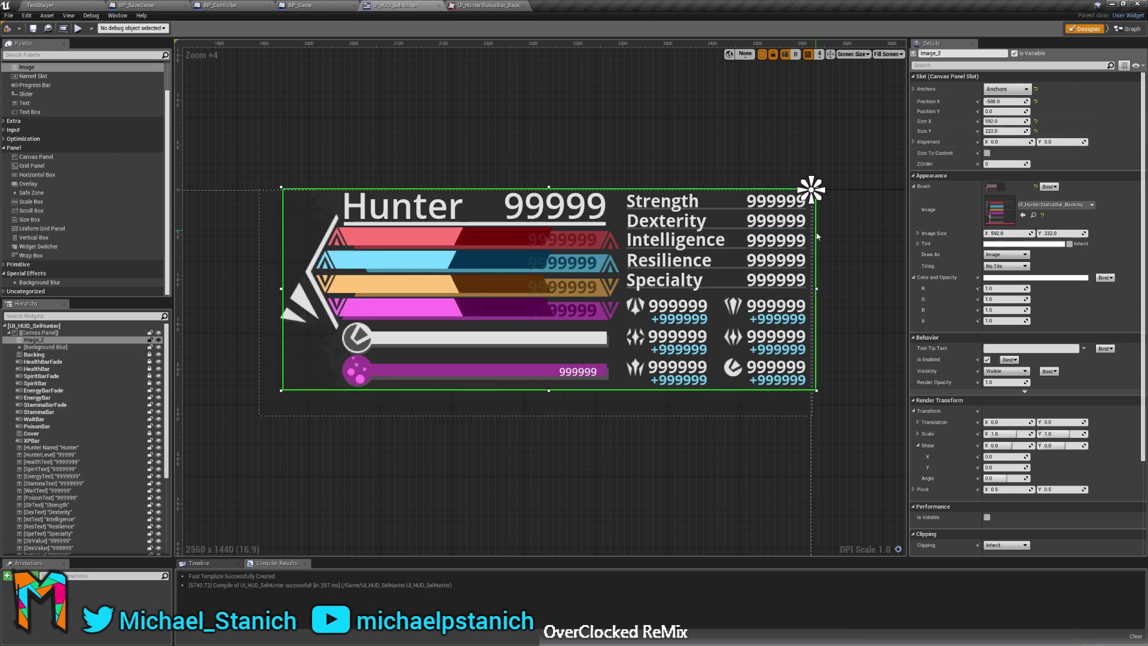
# Set the Image's Size X to 592 and place it behind the status bars at Position X -592, Position Y 0.
pyautogui.moveTo(816, 288); pyautogui.dragTo(787, 295)
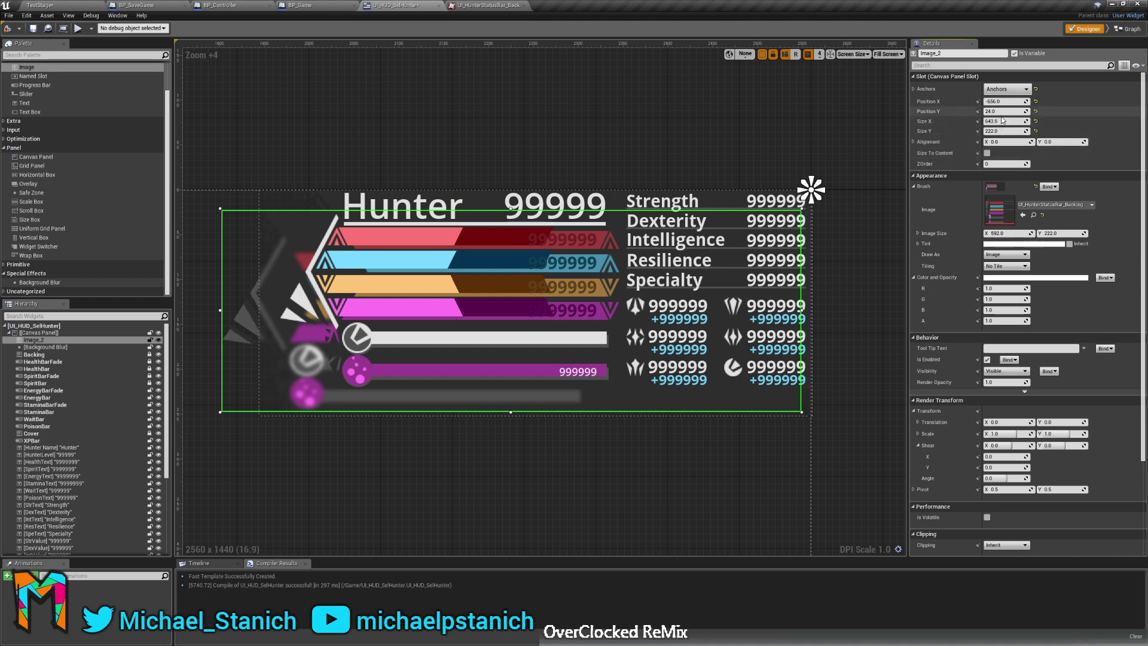
pyautogui.click(1002, 121)
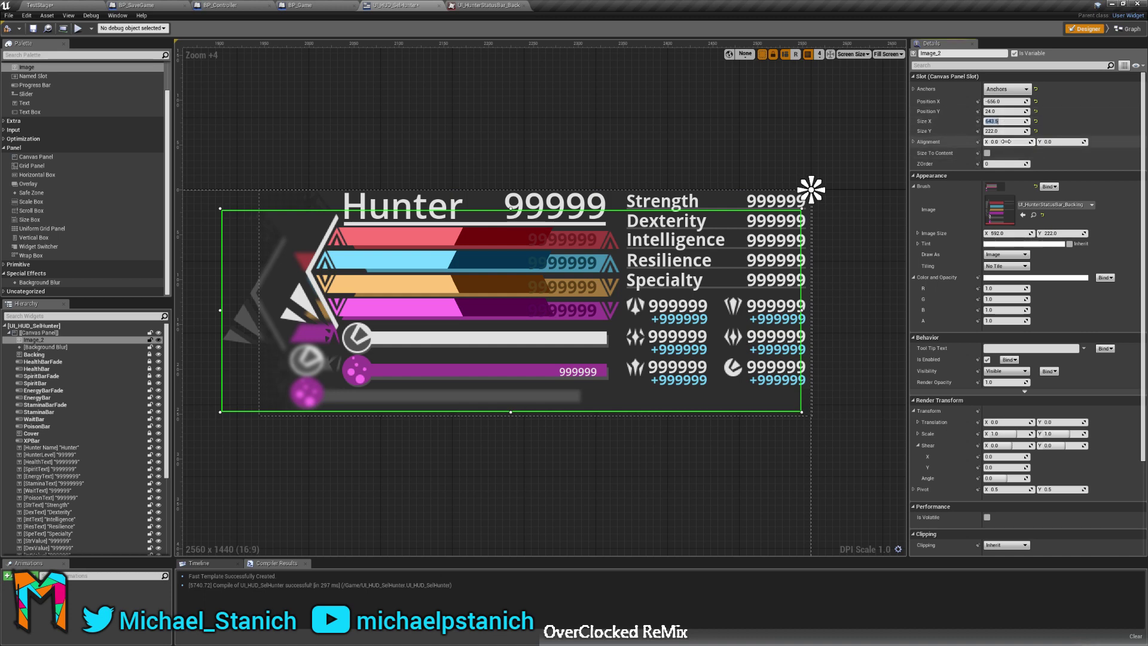
pyautogui.write('592')
pyautogui.press('Return')
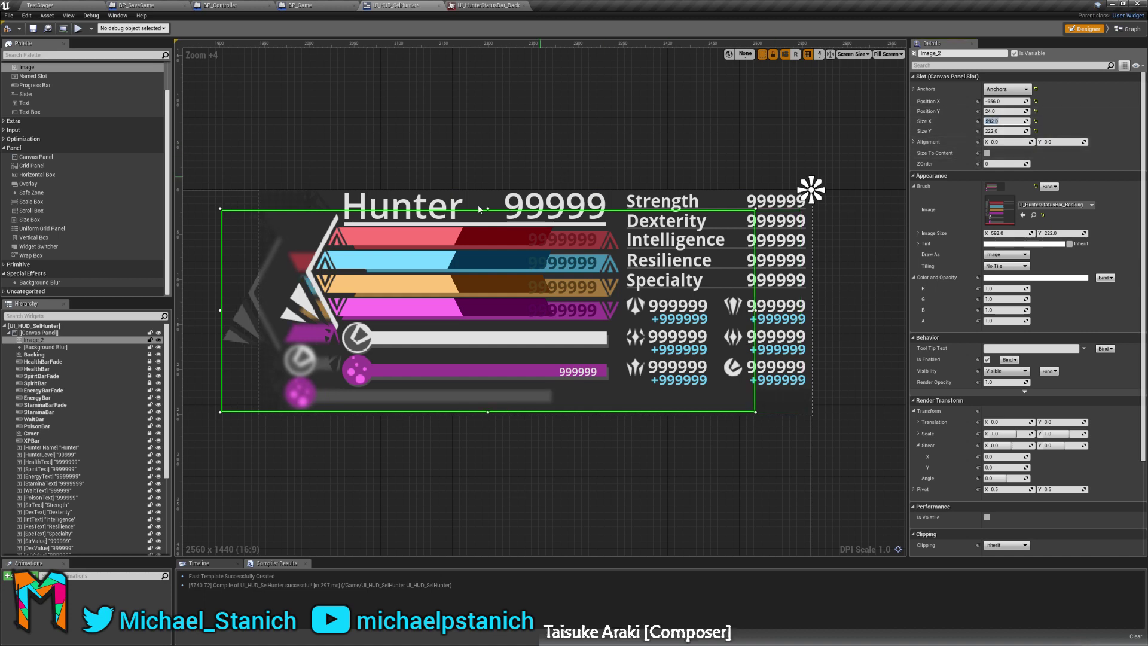
pyautogui.moveTo(242, 378); pyautogui.dragTo(300, 356)
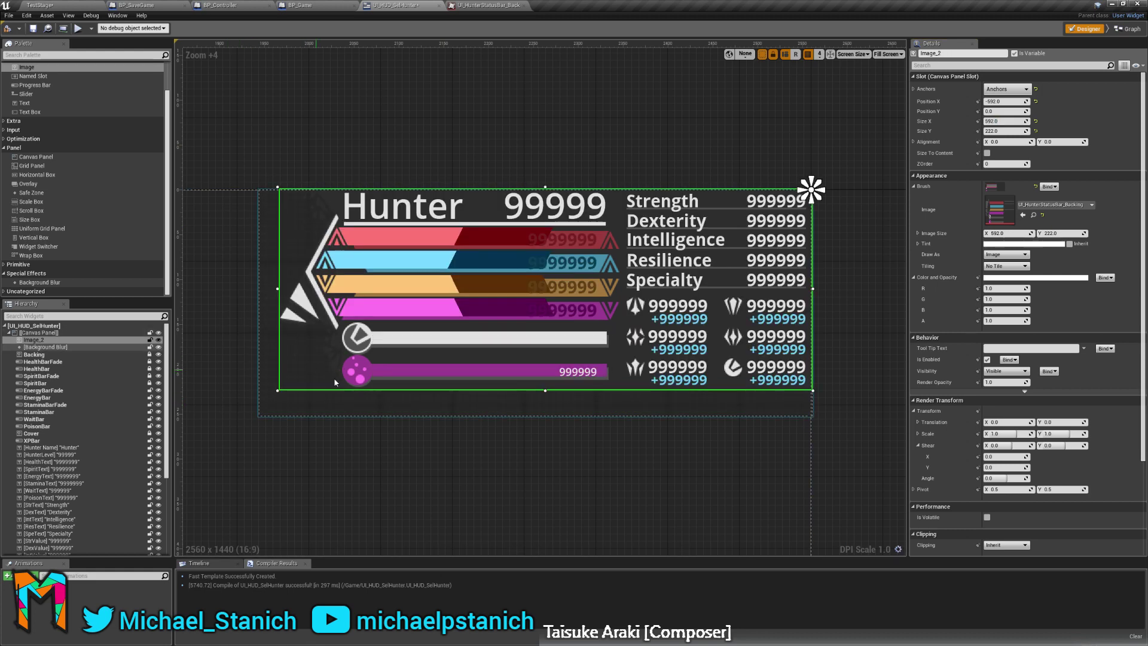
pyautogui.click(276, 407)
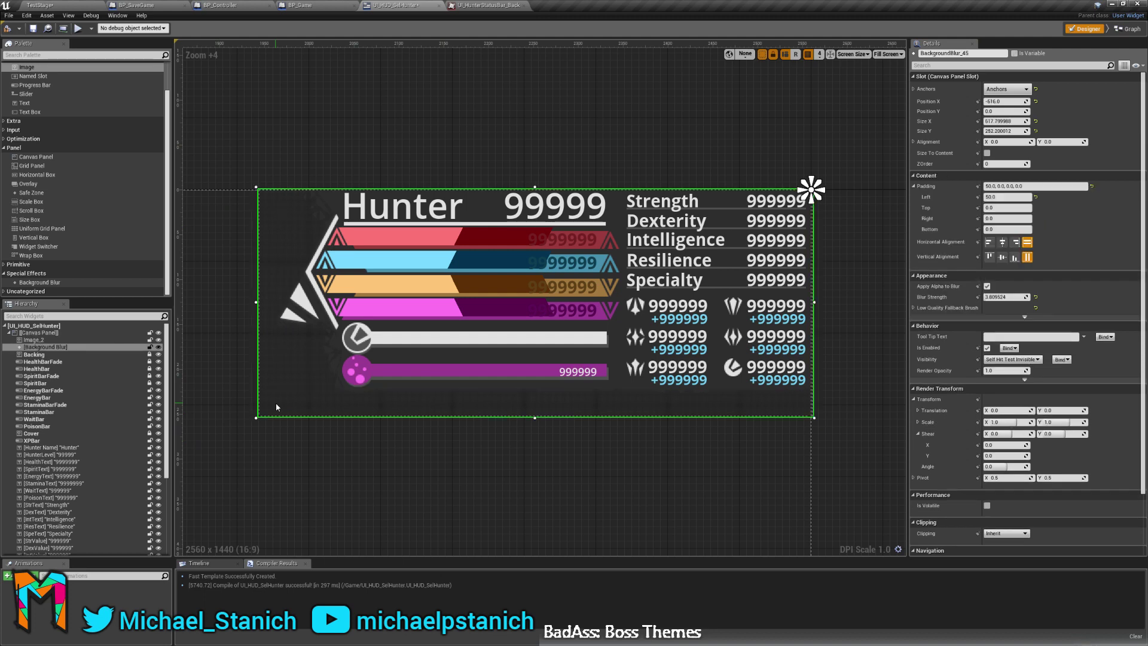
pyautogui.click(303, 444)
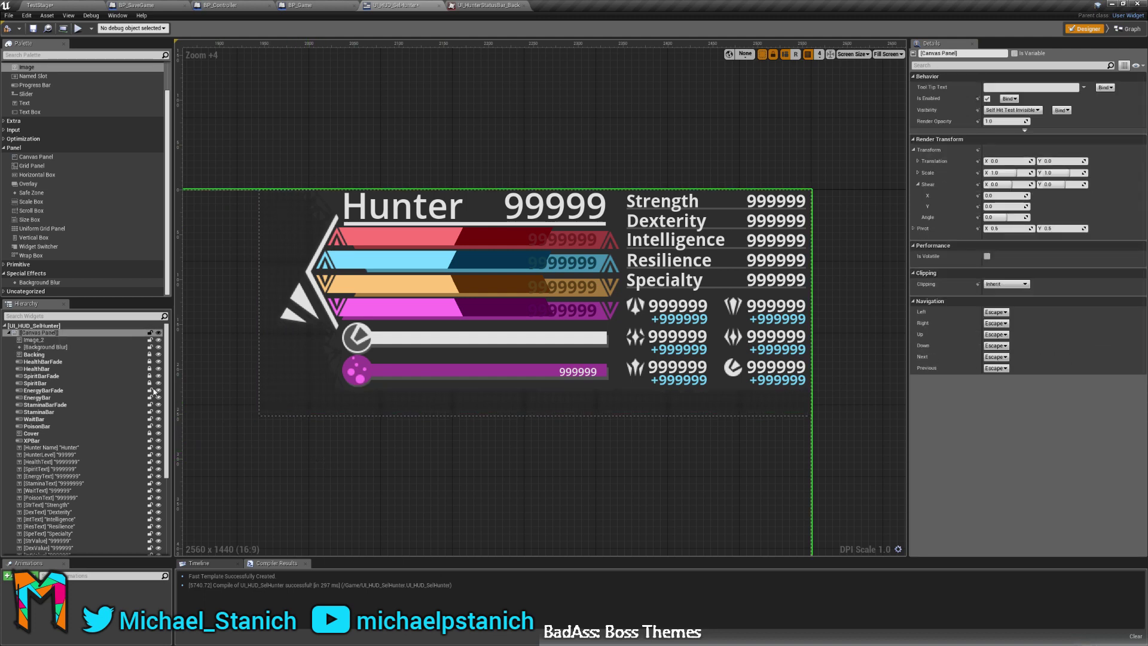
# Play the TestStage level to check the hunter status HUD in game, and end the play session.
pyautogui.click(106, 5)
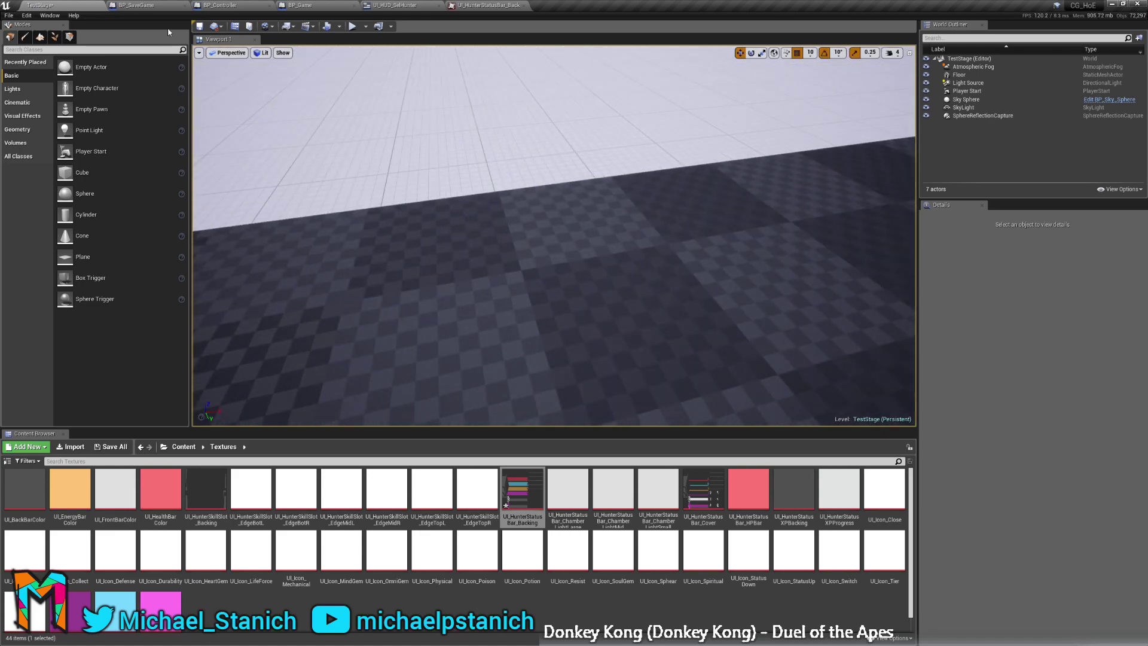
pyautogui.click(353, 26)
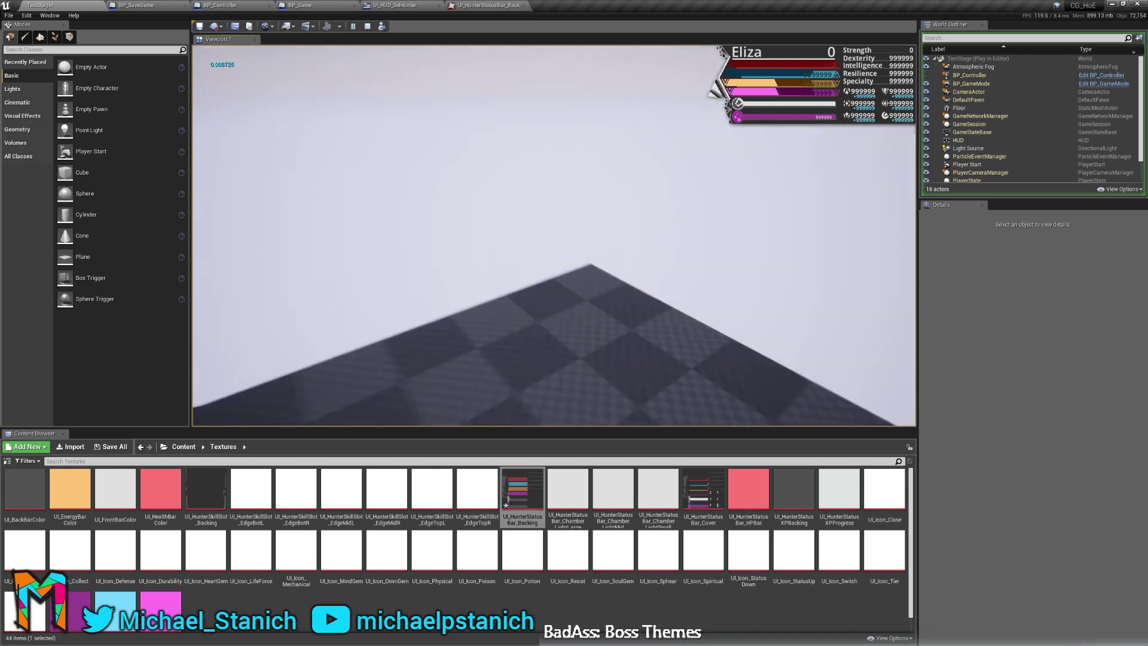
pyautogui.press('Escape')
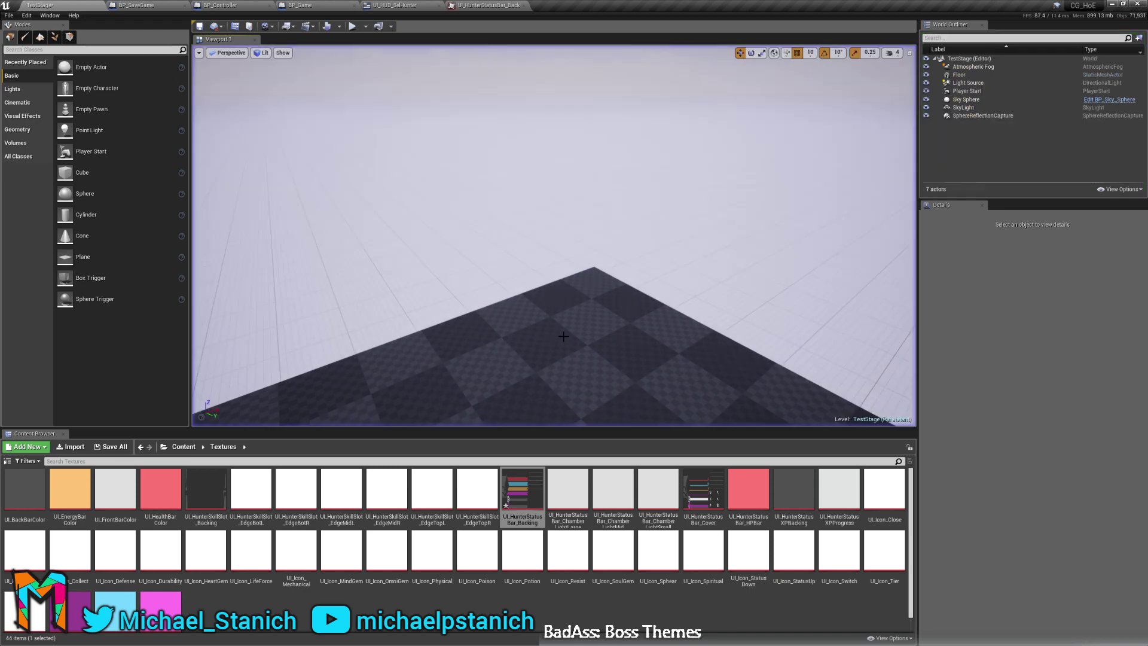
# Look over the BP_Controller event graph and the Calc Level Up function in BP_Game.
pyautogui.click(495, 4)
pyautogui.click(395, 5)
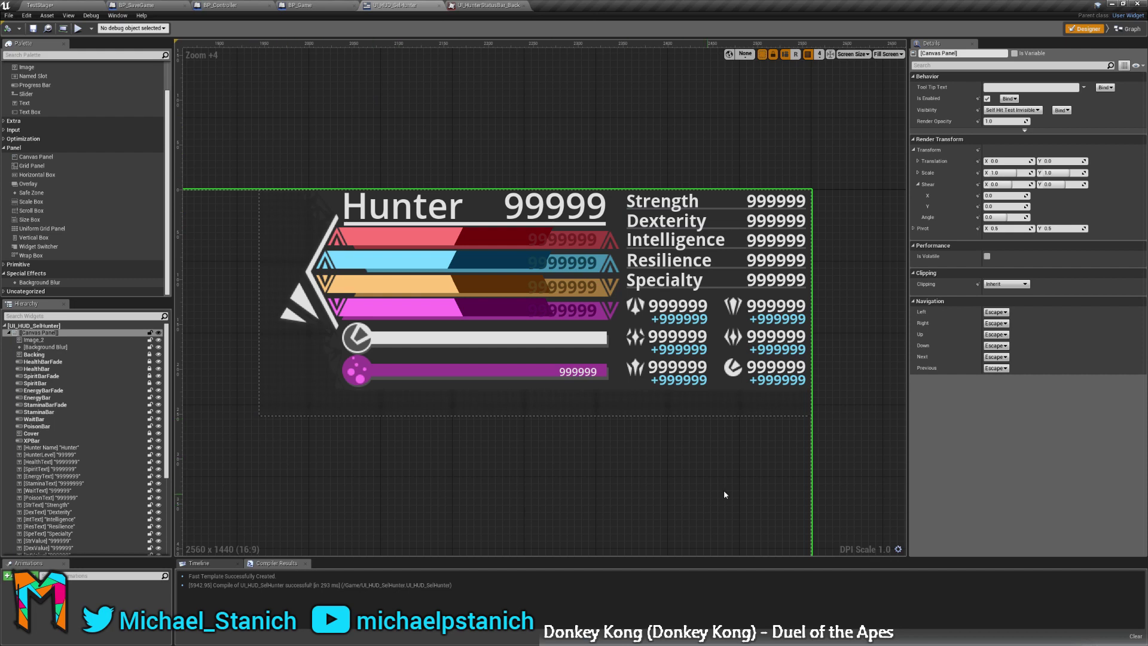
pyautogui.click(839, 483)
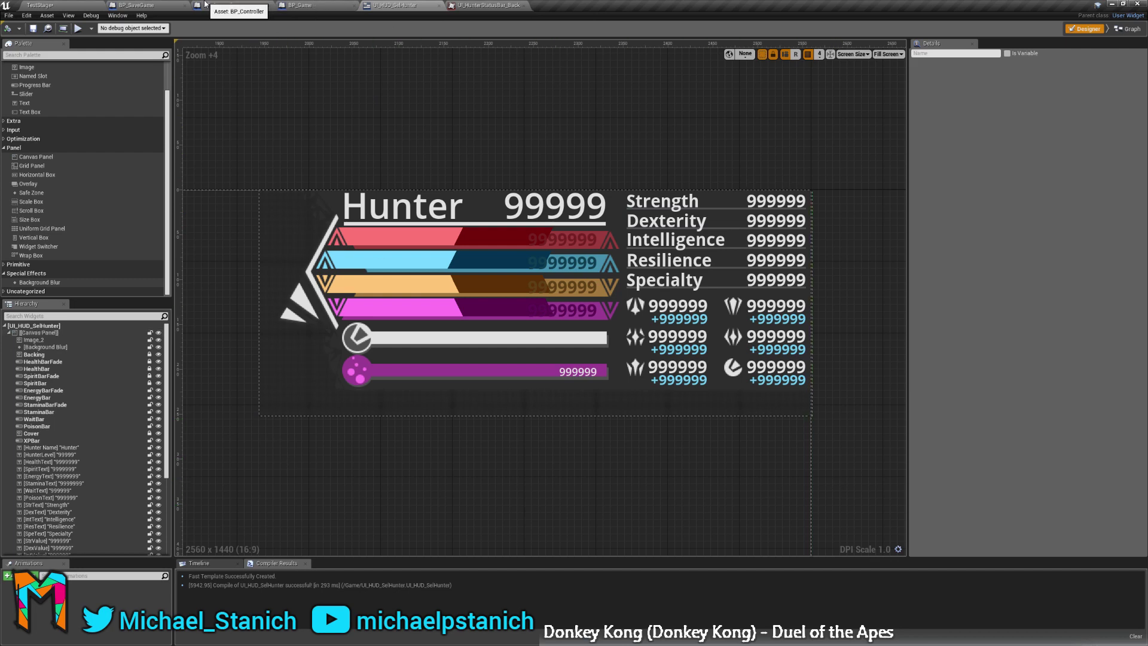
pyautogui.click(205, 5)
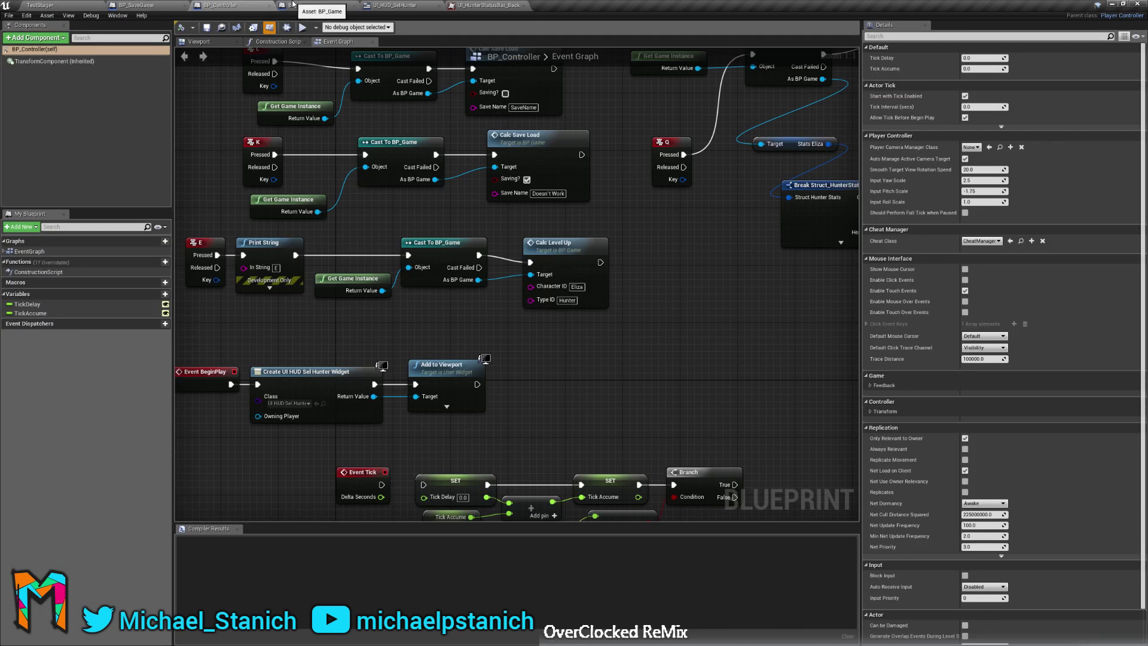
pyautogui.click(292, 5)
pyautogui.moveTo(489, 256); pyautogui.dragTo(622, 364, button='right')
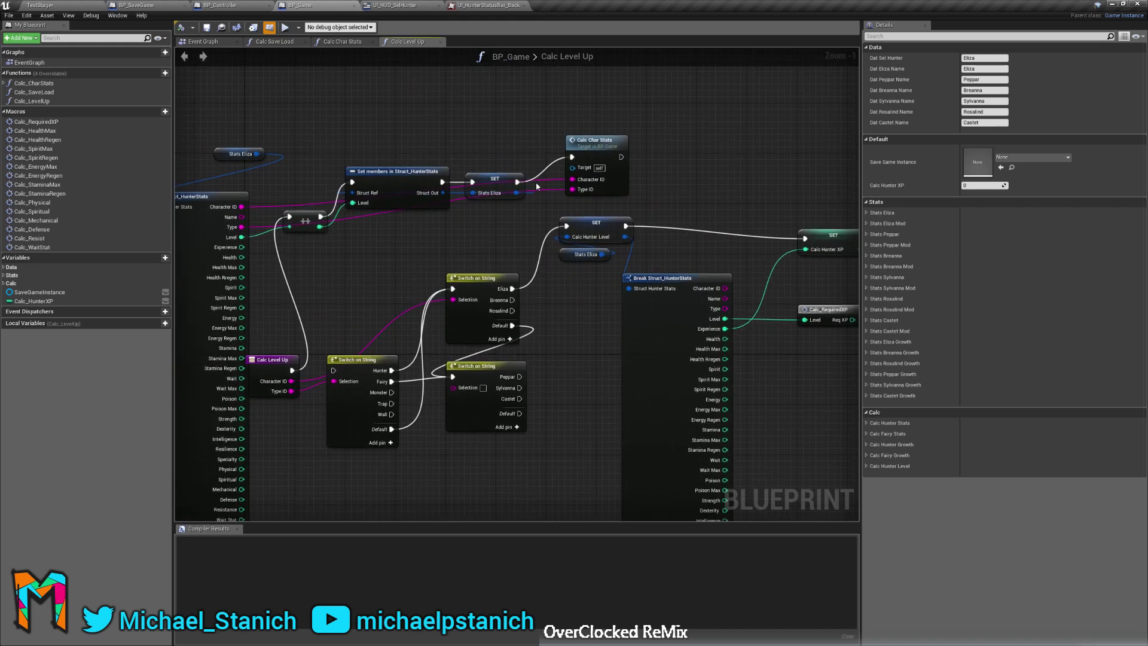
# Close the UI_HunterStatusBar_Backing texture editor and return to the UI_HUD_SelHunter widget.
pyautogui.click(475, 5)
pyautogui.click(418, 5)
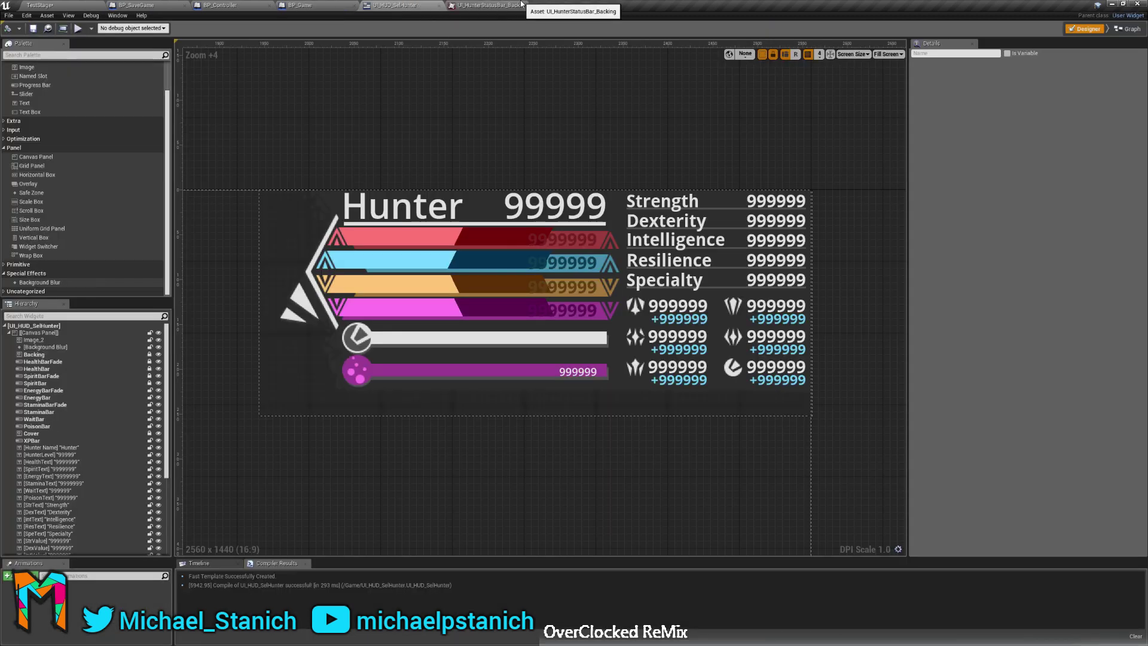
pyautogui.click(499, 5)
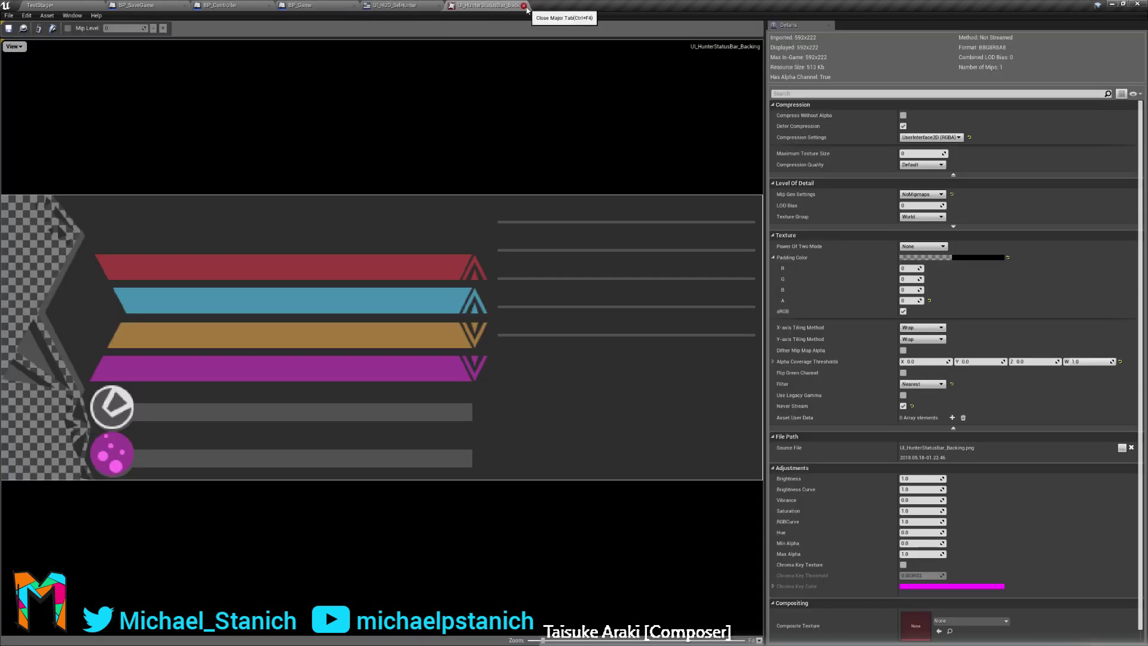
pyautogui.click(524, 7)
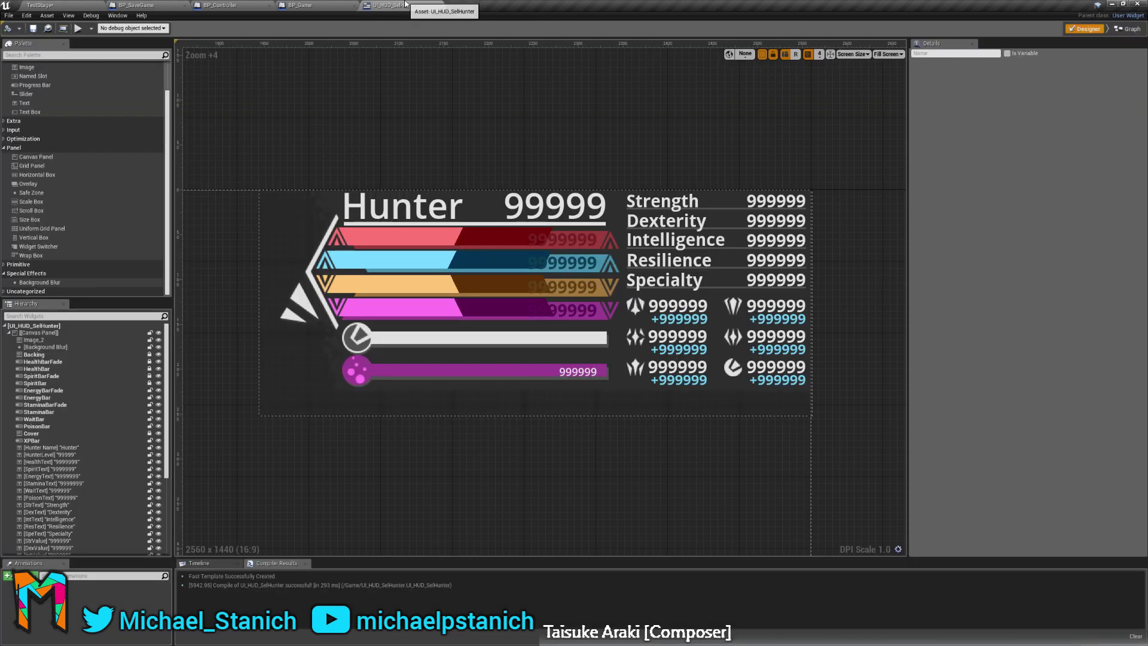
# Open the UI_HUD_SelHunter event graph and examine the hunter stat SET nodes fed by the struct break node.
pyautogui.click(1126, 34)
pyautogui.moveTo(820, 209); pyautogui.dragTo(669, 212, button='right')
pyautogui.moveTo(691, 105); pyautogui.dragTo(735, 384, button='right')
pyautogui.moveTo(630, 193); pyautogui.dragTo(722, 259, button='right')
pyautogui.moveTo(795, 457); pyautogui.dragTo(778, 193, button='right')
pyautogui.moveTo(675, 272); pyautogui.dragTo(853, 206, button='right')
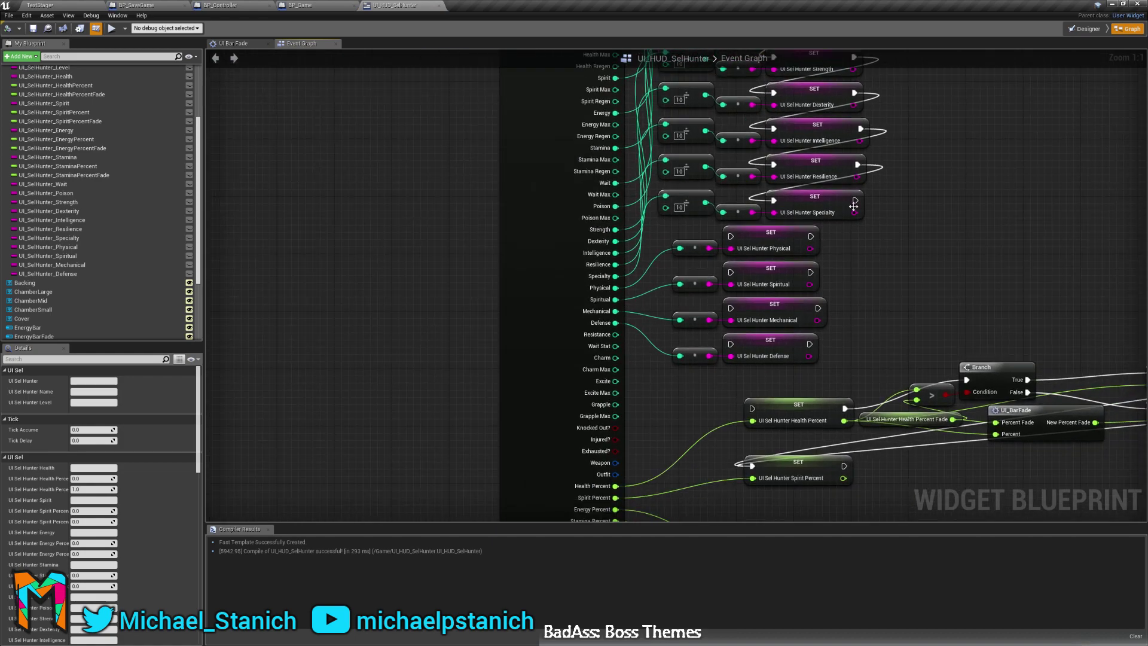
pyautogui.moveTo(914, 260); pyautogui.dragTo(794, 263, button='right')
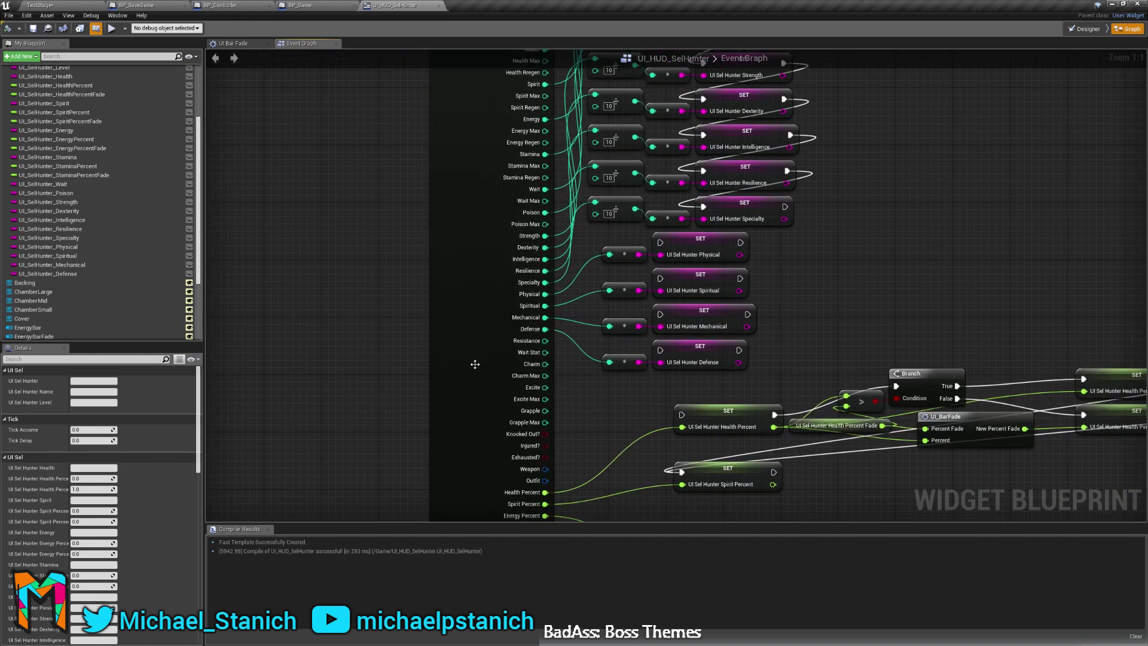
pyautogui.moveTo(642, 431)
pyautogui.mouseDown(button='right')
pyautogui.moveTo(636, 389)
pyautogui.moveTo(632, 411)
pyautogui.mouseUp(button='right')
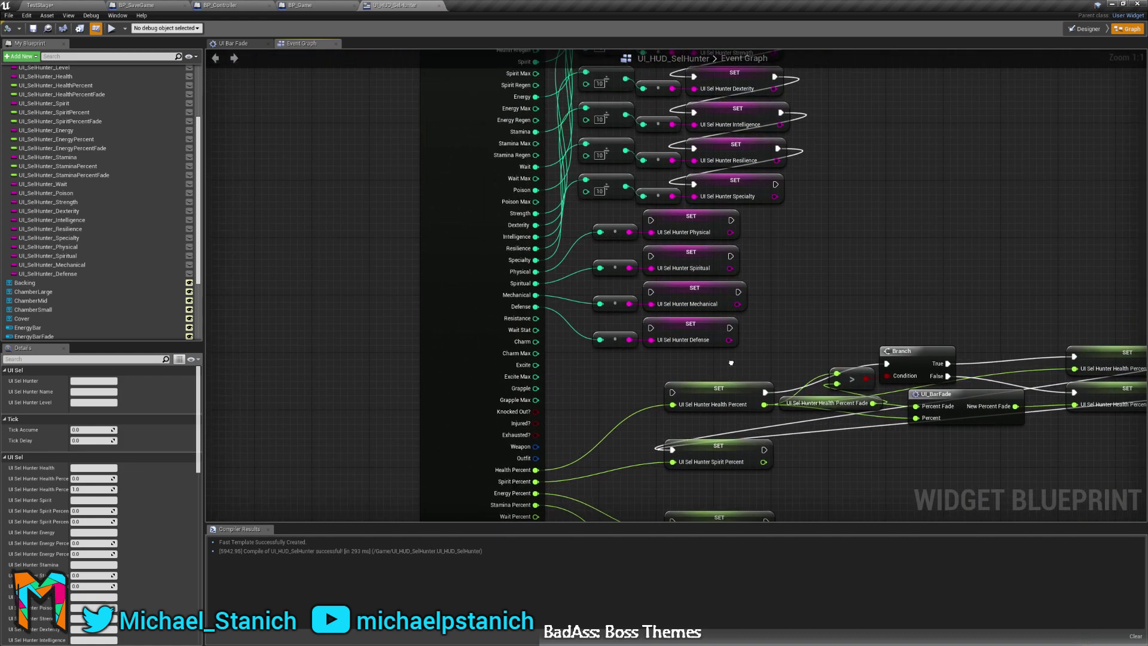
pyautogui.moveTo(729, 361); pyautogui.dragTo(733, 374, button='right')
# Select the hunter stat SET nodes from Name to Defense with their conversion nodes and move the block slightly upward.
pyautogui.scroll(-6, 769, 267)
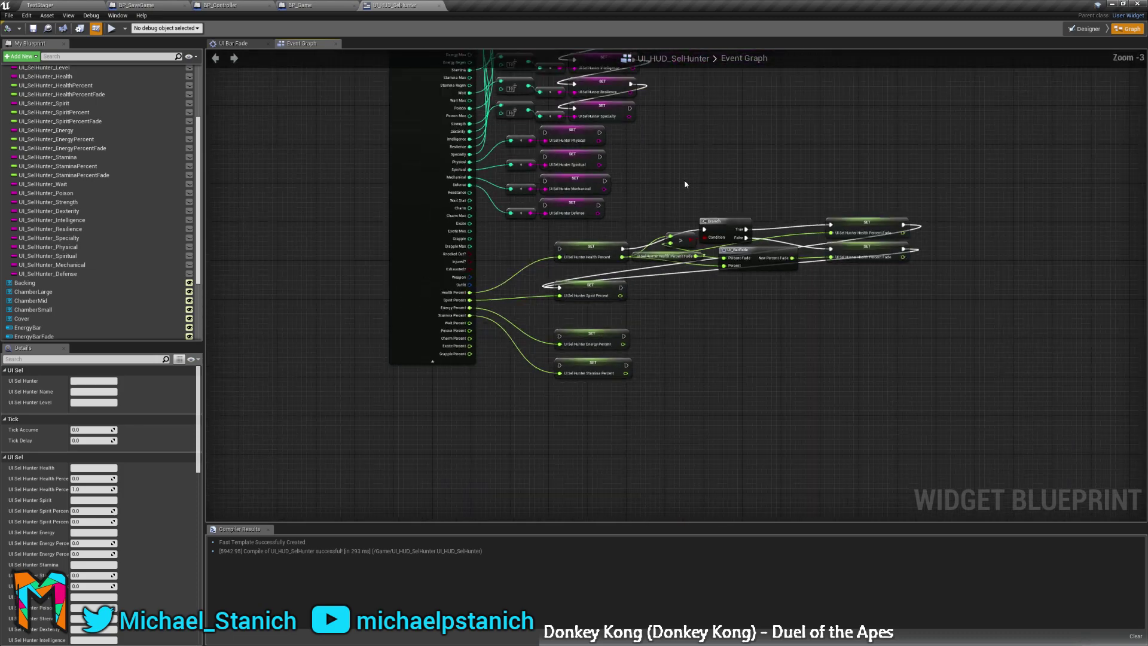
pyautogui.scroll(3, 661, 328)
pyautogui.moveTo(679, 237); pyautogui.dragTo(713, 437, button='right')
pyautogui.moveTo(708, 478); pyautogui.dragTo(571, 118)
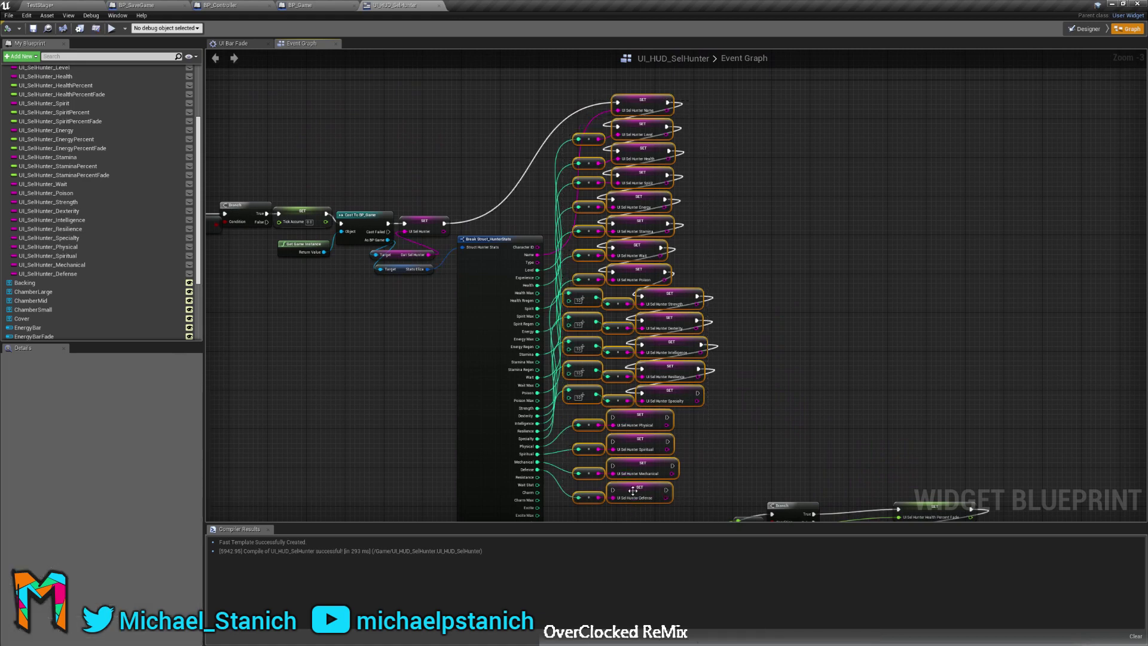
pyautogui.moveTo(632, 490); pyautogui.dragTo(634, 461)
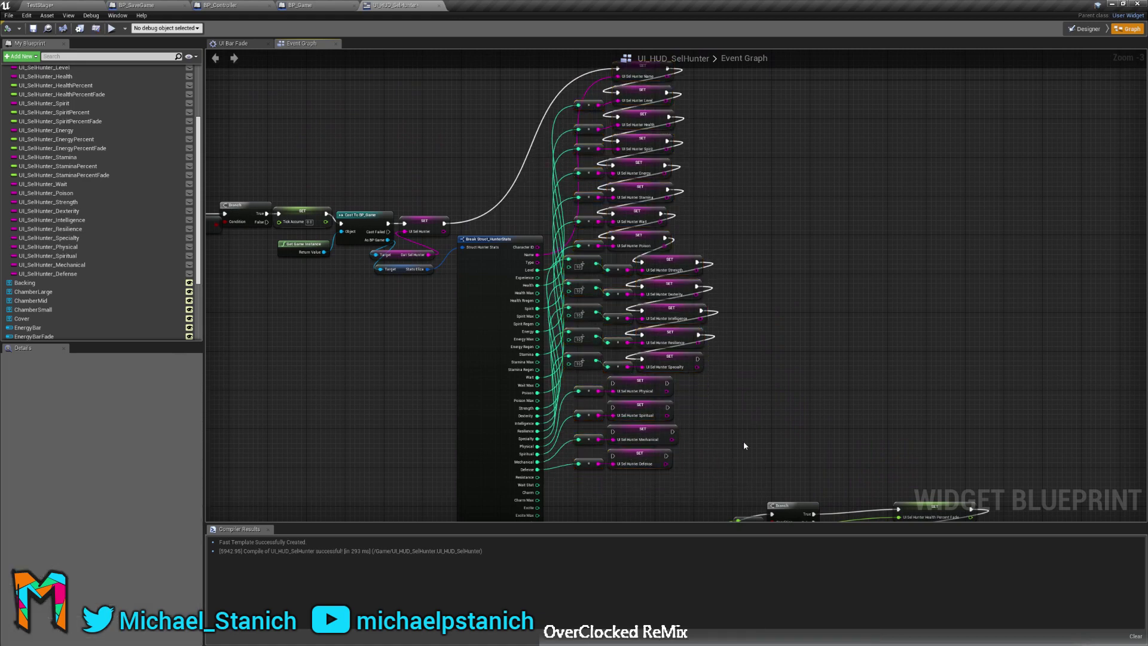
# Duplicate the UI_SelHunter_Defense variable and name the copy UI_SelHunter_Resist.
pyautogui.moveTo(743, 440); pyautogui.dragTo(1123, 429, button='right')
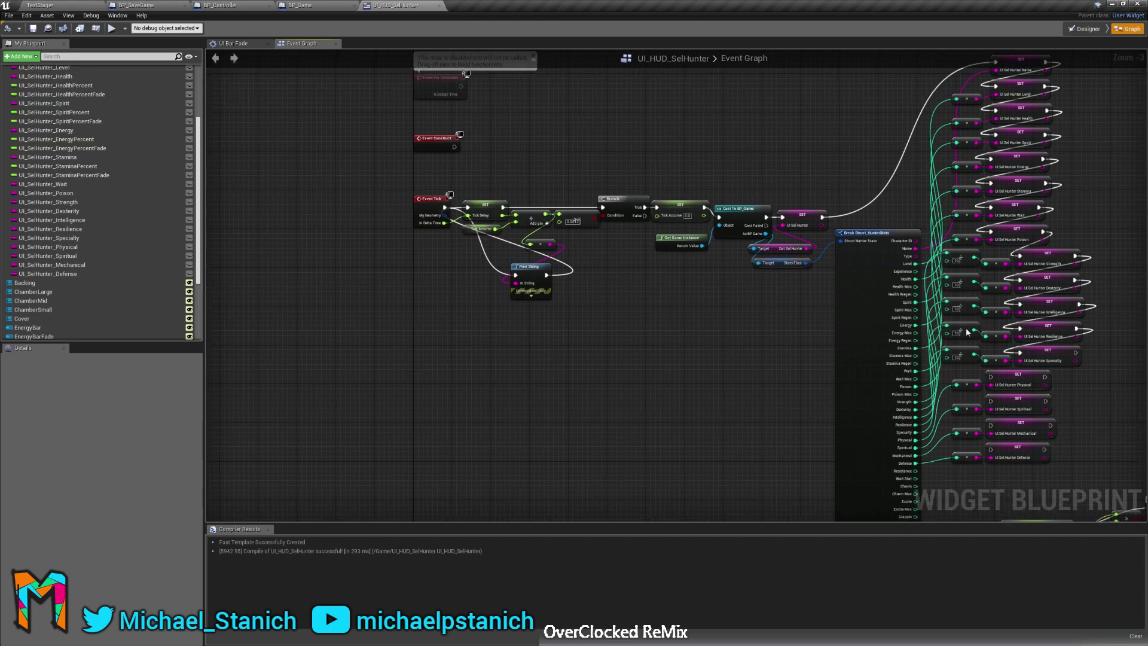
pyautogui.scroll(3, 575, 189)
pyautogui.moveTo(636, 339); pyautogui.dragTo(387, 204, button='right')
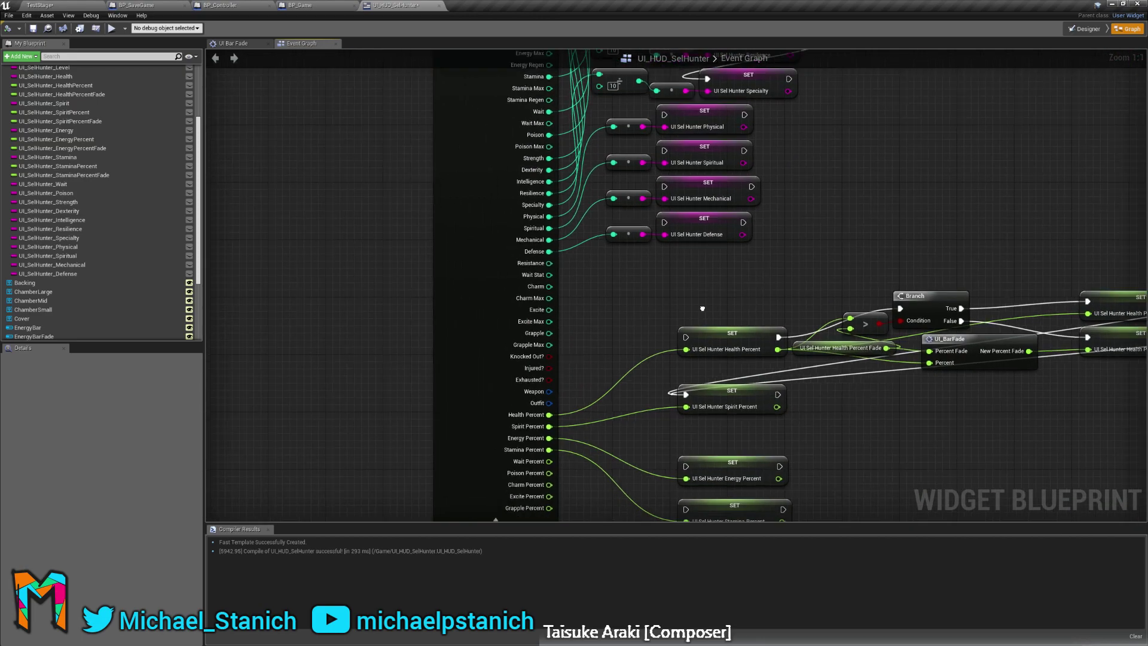
pyautogui.moveTo(702, 308); pyautogui.dragTo(648, 300, button='right')
pyautogui.moveTo(566, 290); pyautogui.dragTo(532, 285, button='right')
pyautogui.moveTo(376, 332); pyautogui.dragTo(374, 275, button='right')
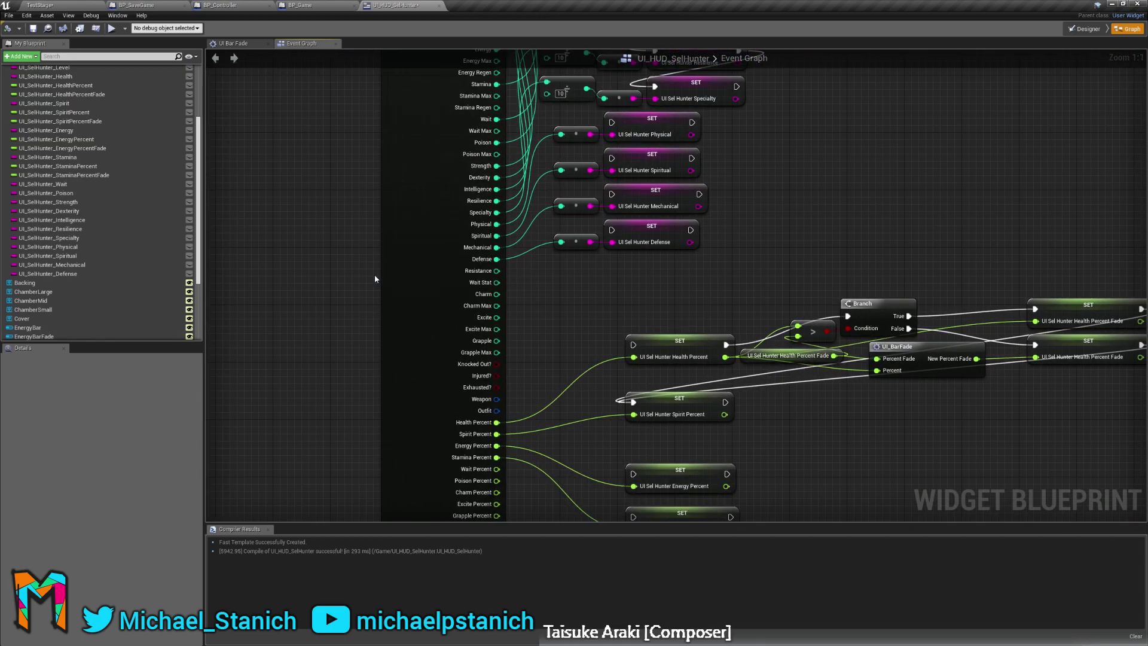
pyautogui.rightClick(64, 275)
pyautogui.click(88, 298)
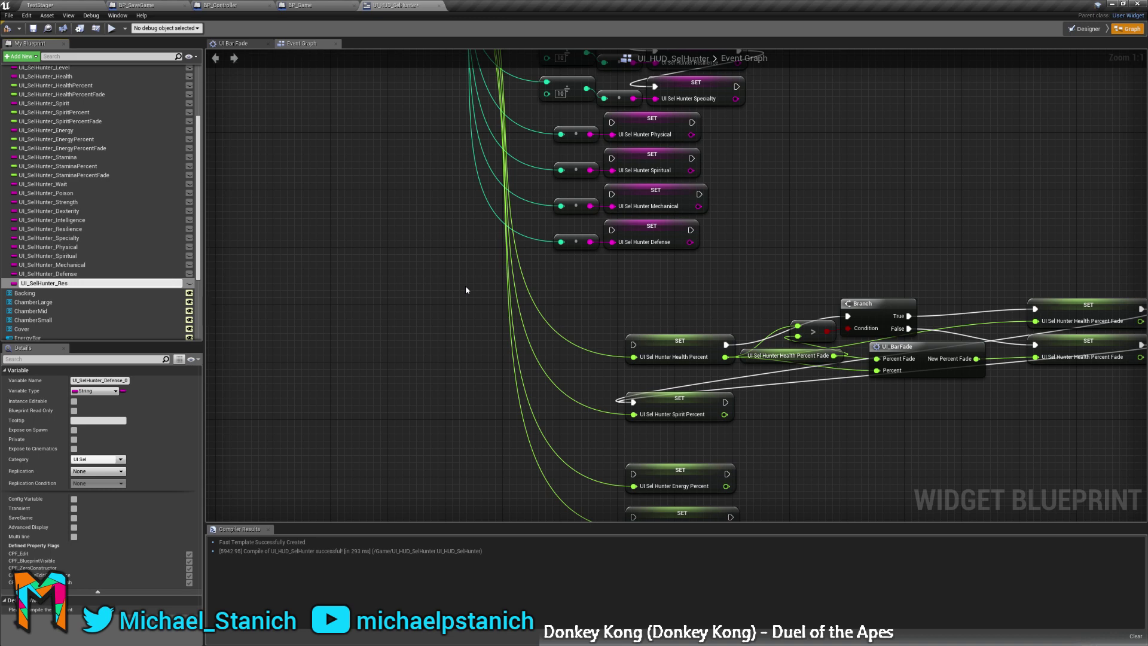
pyautogui.write('t')
pyautogui.press('Return')
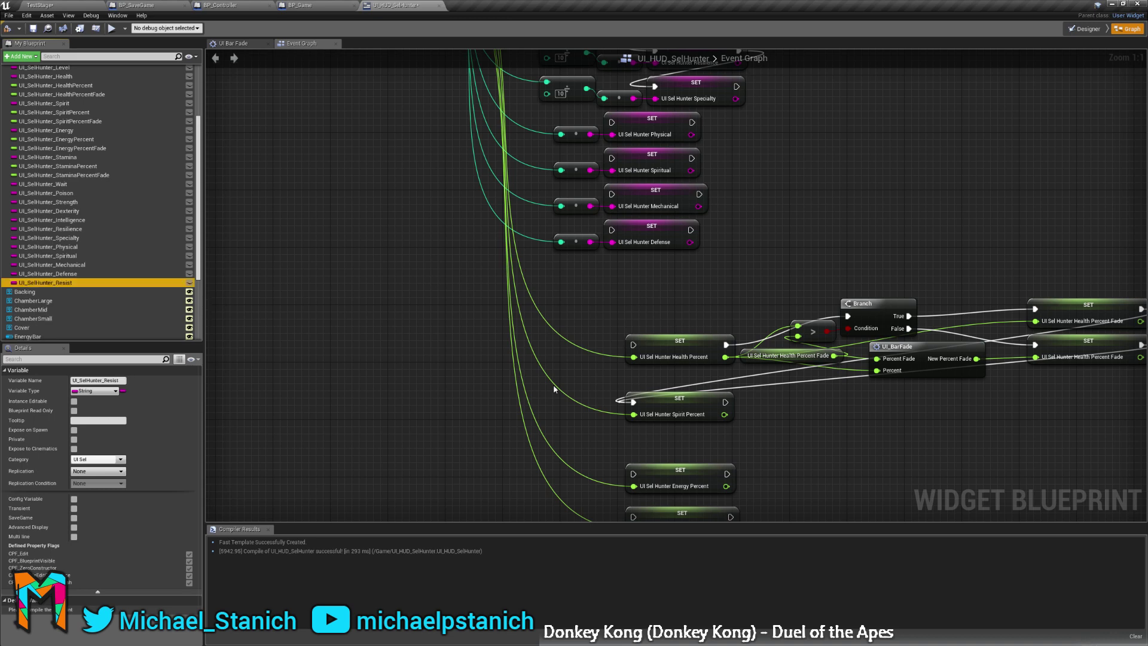
# Place a SET node for UI_SelHunter_Resist below Defense and feed it from the struct's Resistance pin through an aligned conversion node.
pyautogui.click(48, 285)
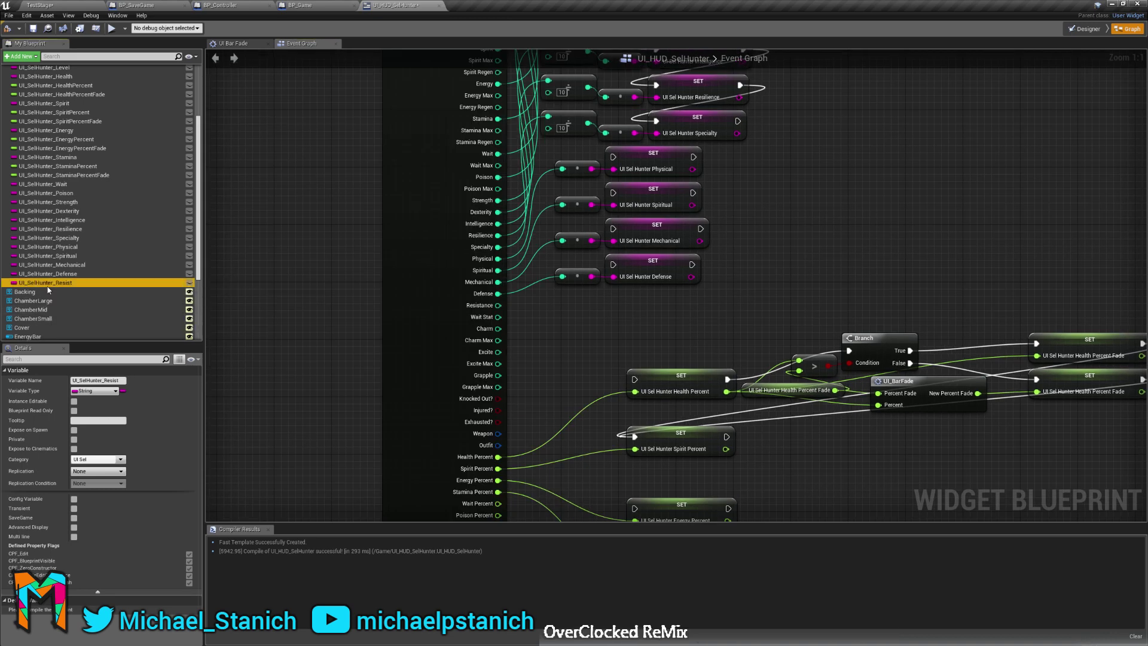
pyautogui.moveTo(594, 342); pyautogui.dragTo(647, 297)
pyautogui.click(598, 347)
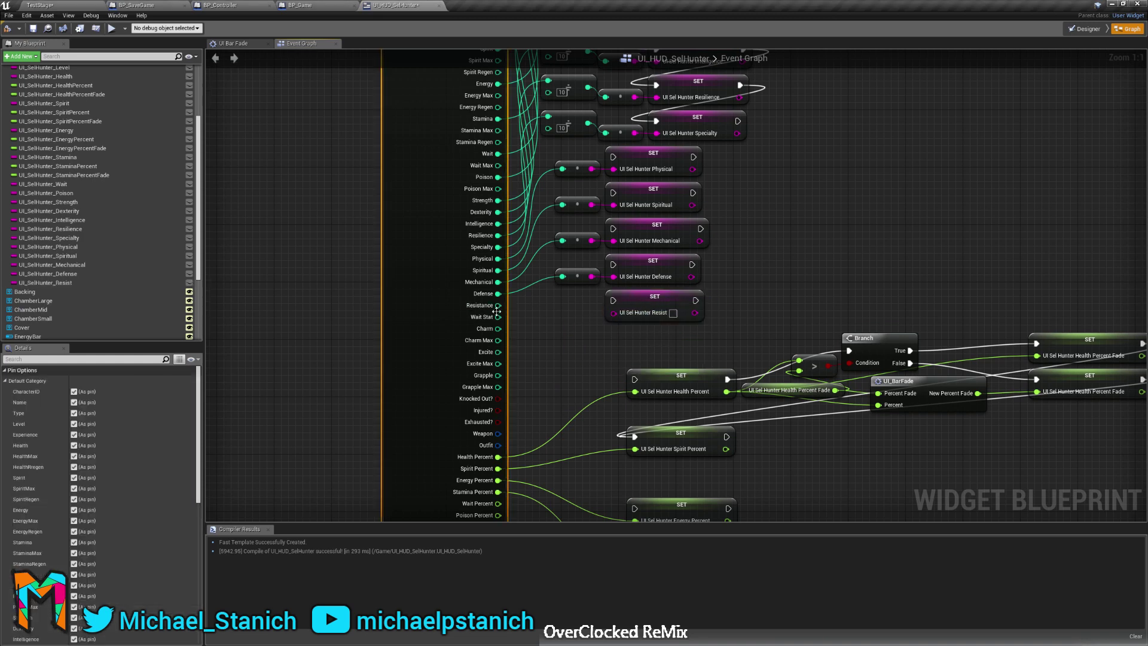
pyautogui.moveTo(498, 305); pyautogui.dragTo(613, 312)
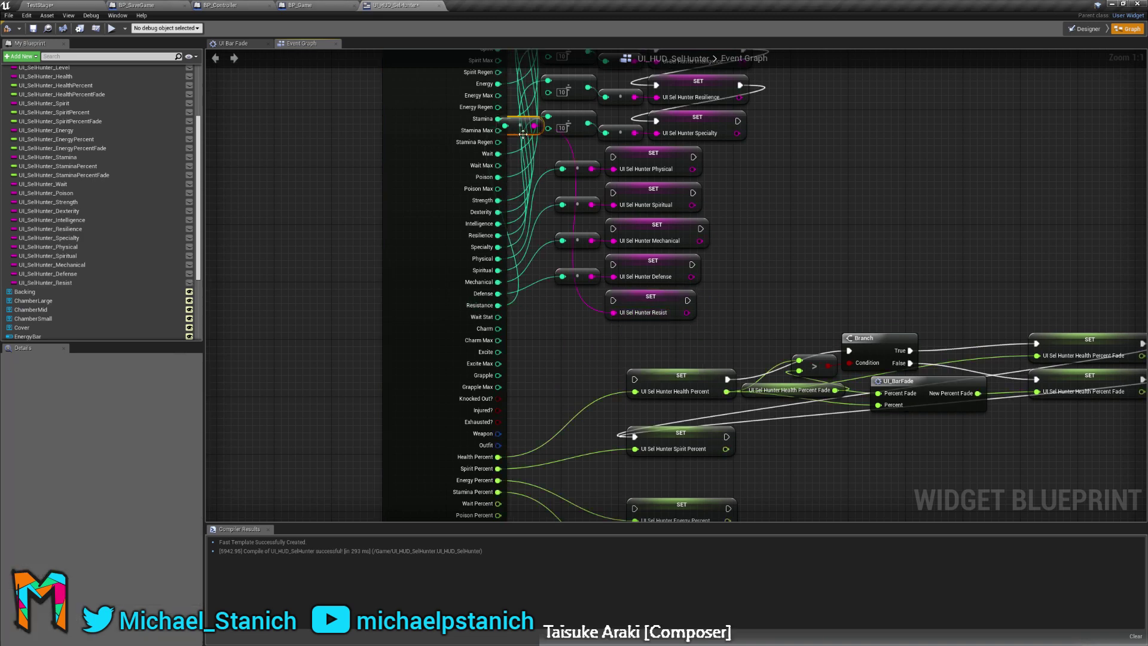
pyautogui.moveTo(523, 133); pyautogui.dragTo(579, 312)
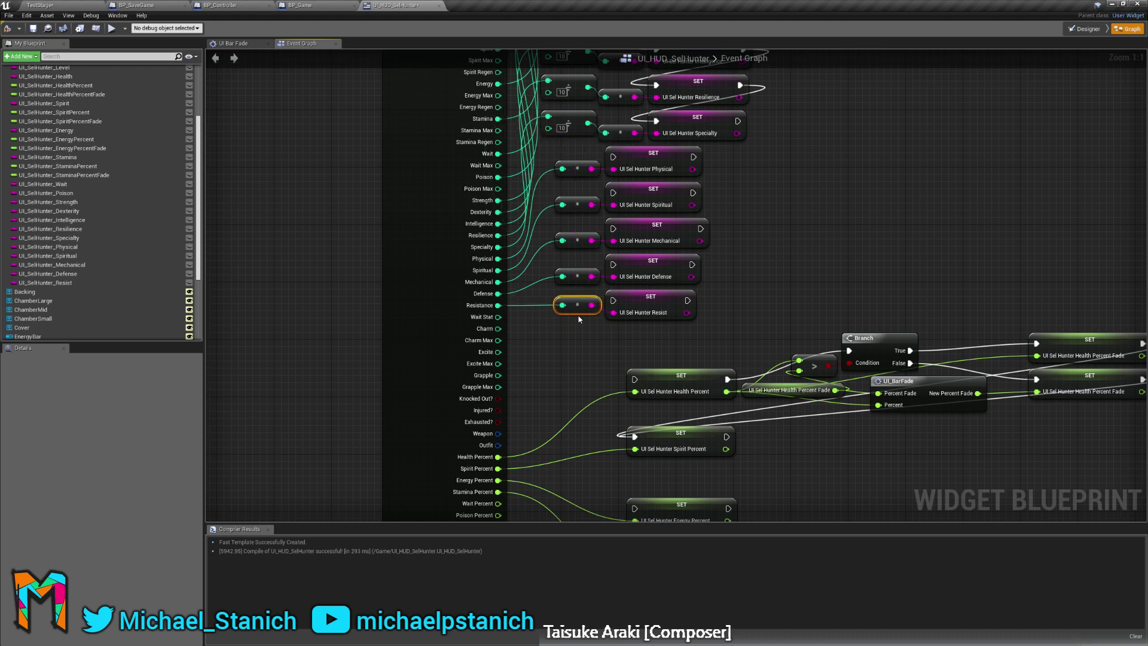
# Chain the execution flow from the Specialty SET node through Physical, Spiritual, Mechanical and Defense to Resist.
pyautogui.moveTo(555, 320); pyautogui.dragTo(685, 236, button='right')
pyautogui.moveTo(656, 238); pyautogui.dragTo(532, 273)
pyautogui.moveTo(612, 273); pyautogui.dragTo(532, 309)
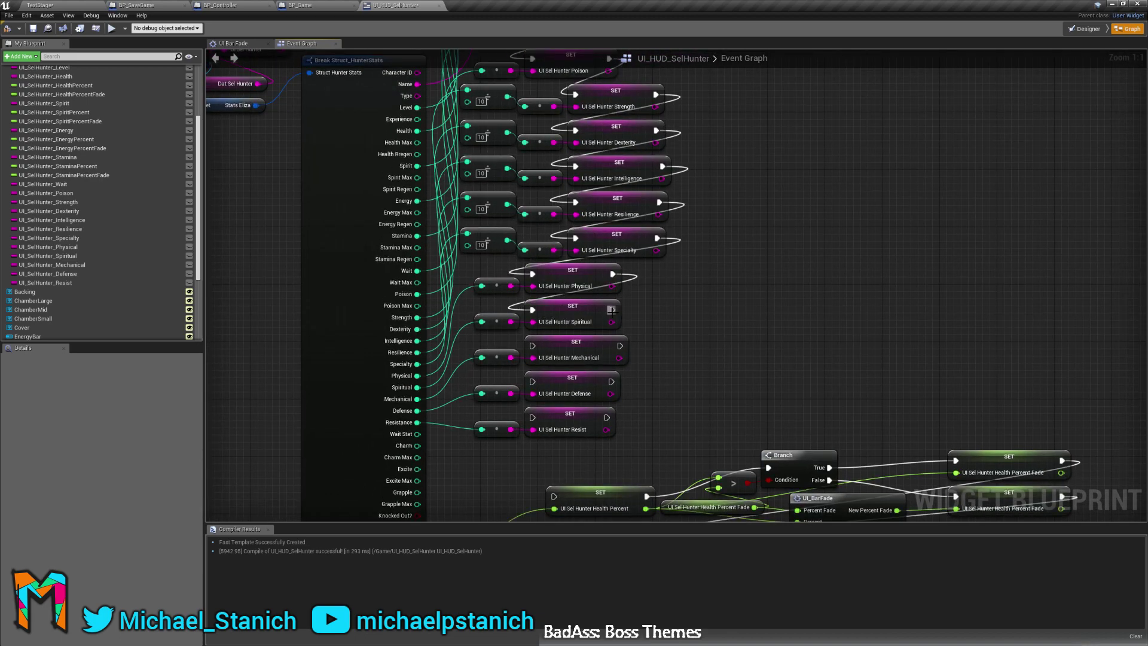
pyautogui.moveTo(612, 309); pyautogui.dragTo(532, 345)
pyautogui.moveTo(620, 345); pyautogui.dragTo(532, 381)
pyautogui.moveTo(611, 382); pyautogui.dragTo(532, 417)
# Connect the execution output of the Resist SET node to the Health Percent SET node.
pyautogui.moveTo(697, 450); pyautogui.dragTo(709, 262, button='right')
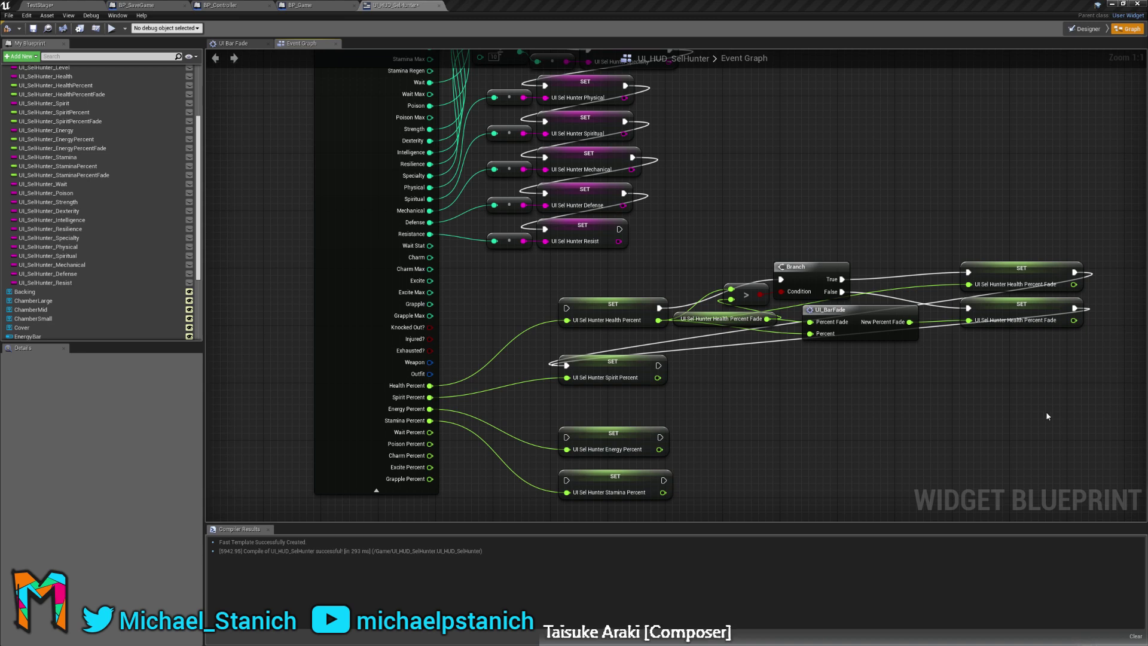
pyautogui.moveTo(707, 230); pyautogui.dragTo(688, 173, button='right')
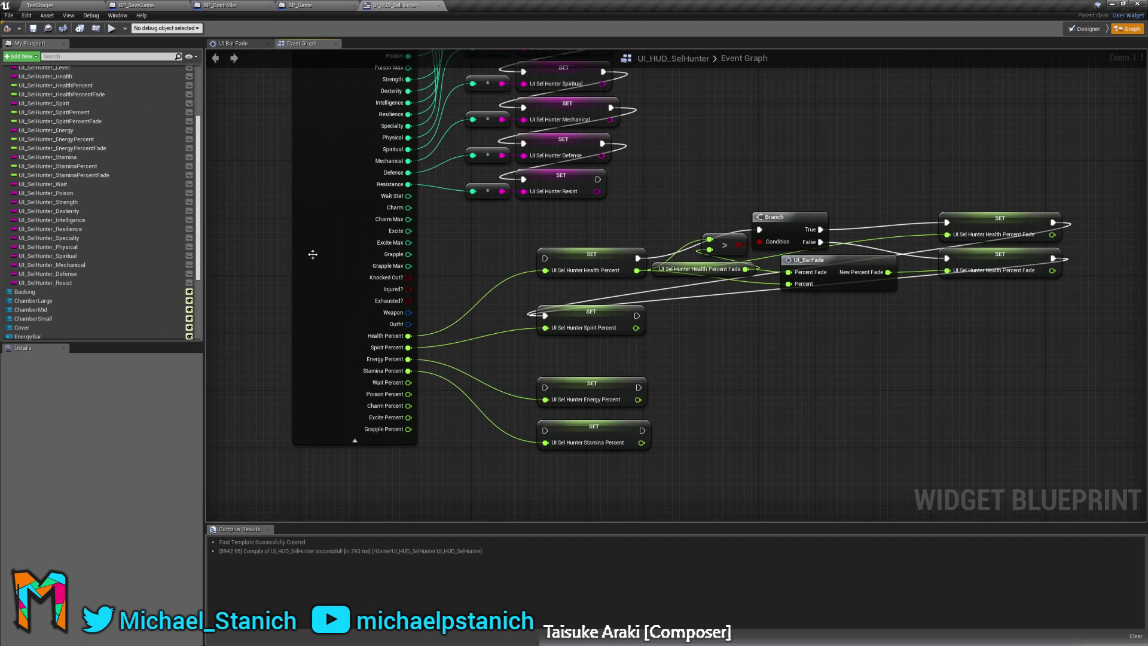
pyautogui.moveTo(630, 271); pyautogui.dragTo(658, 302, button='right')
pyautogui.rightClick(605, 282)
pyautogui.click(589, 272)
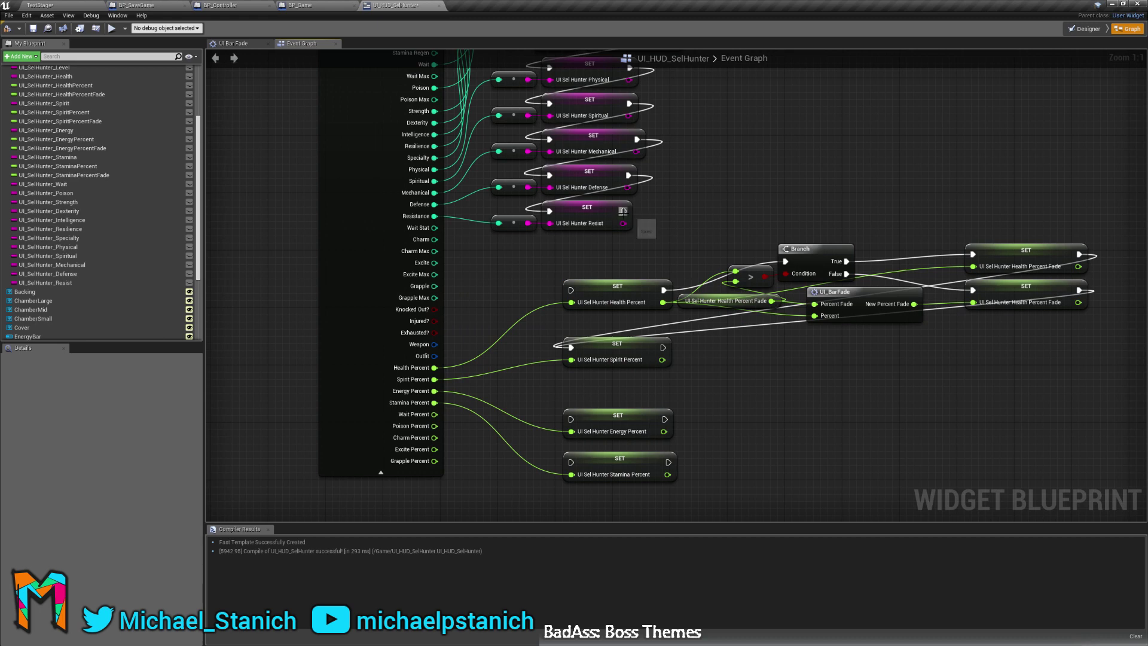
pyautogui.moveTo(623, 211)
pyautogui.mouseDown()
pyautogui.moveTo(622, 239)
pyautogui.moveTo(562, 287)
pyautogui.moveTo(571, 290)
pyautogui.mouseUp()
pyautogui.moveTo(543, 350)
pyautogui.mouseDown(button='right')
pyautogui.moveTo(413, 318)
pyautogui.moveTo(526, 342)
pyautogui.moveTo(512, 324)
pyautogui.mouseUp(button='right')
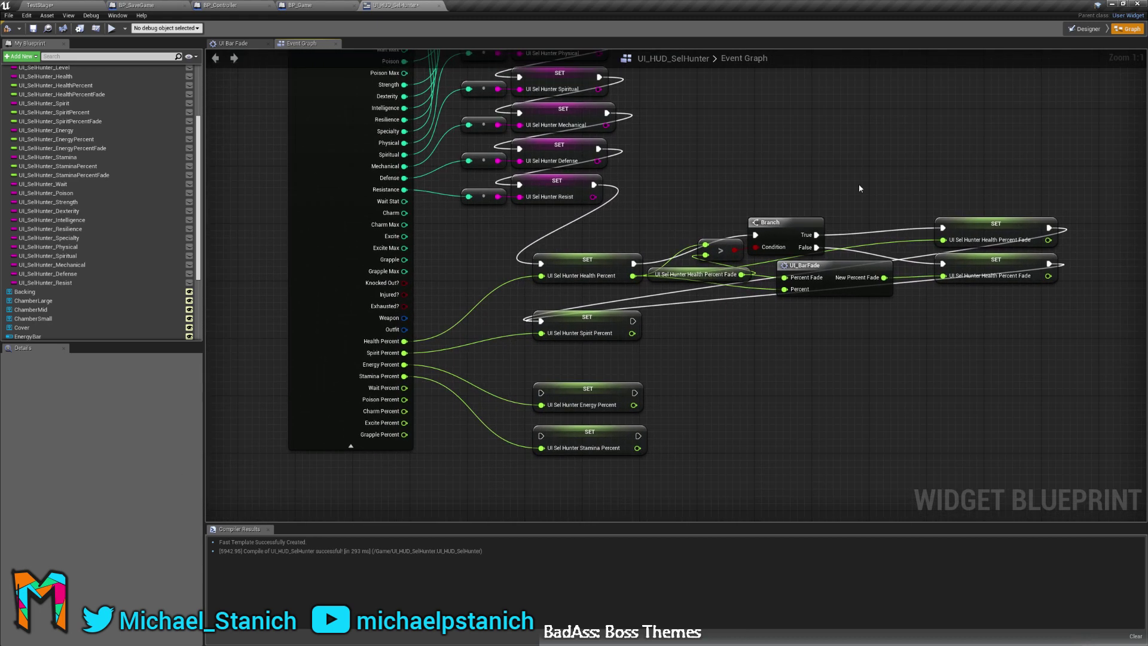
# Place a getter for UI_SelHunter_SpiritPercentFade beside the Spirit Percent SET node.
pyautogui.moveTo(826, 340); pyautogui.dragTo(826, 317, button='right')
pyautogui.moveTo(679, 331); pyautogui.dragTo(661, 319, button='right')
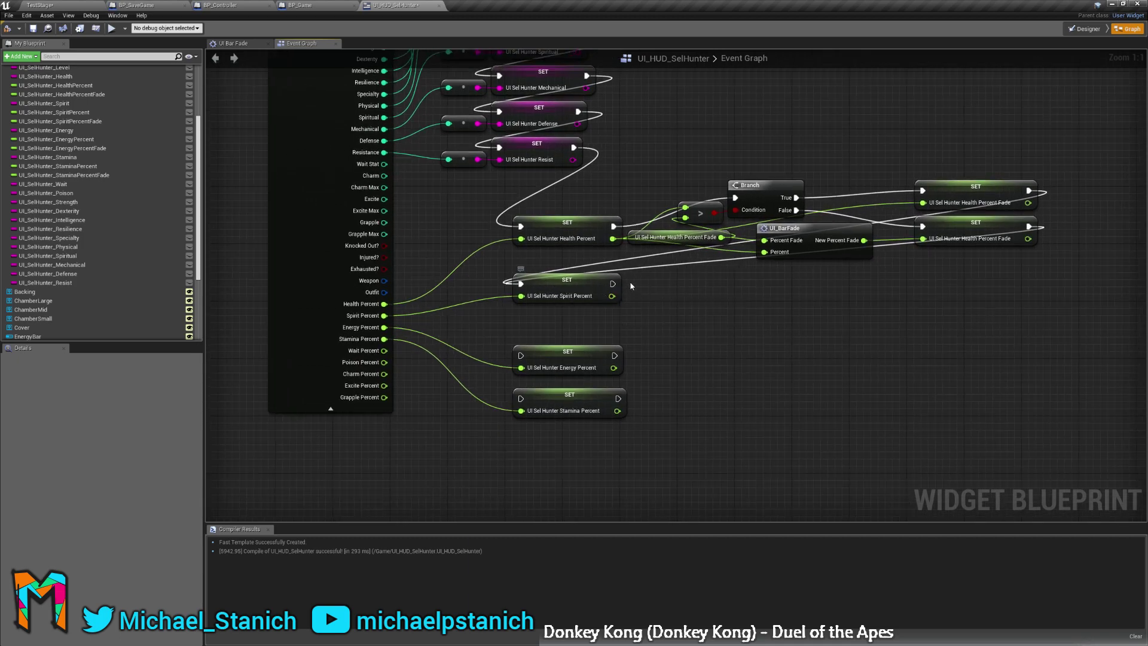
pyautogui.moveTo(681, 276); pyautogui.dragTo(591, 314, button='right')
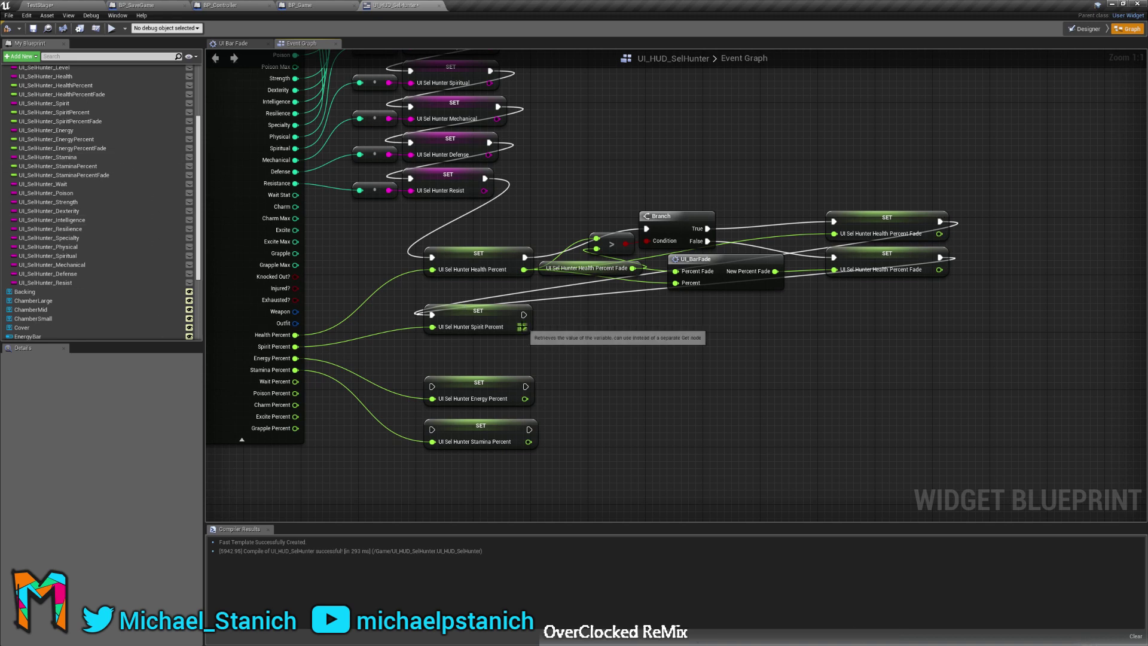
pyautogui.moveTo(523, 327); pyautogui.dragTo(604, 336)
pyautogui.click(598, 322)
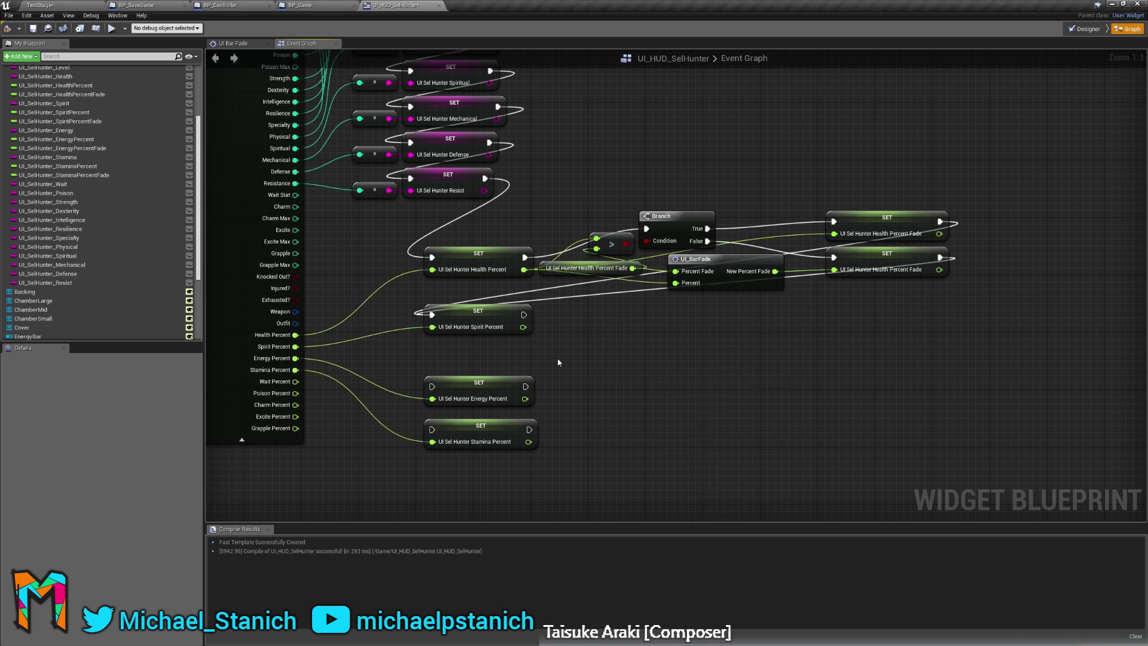
pyautogui.scroll(3, 75, 161)
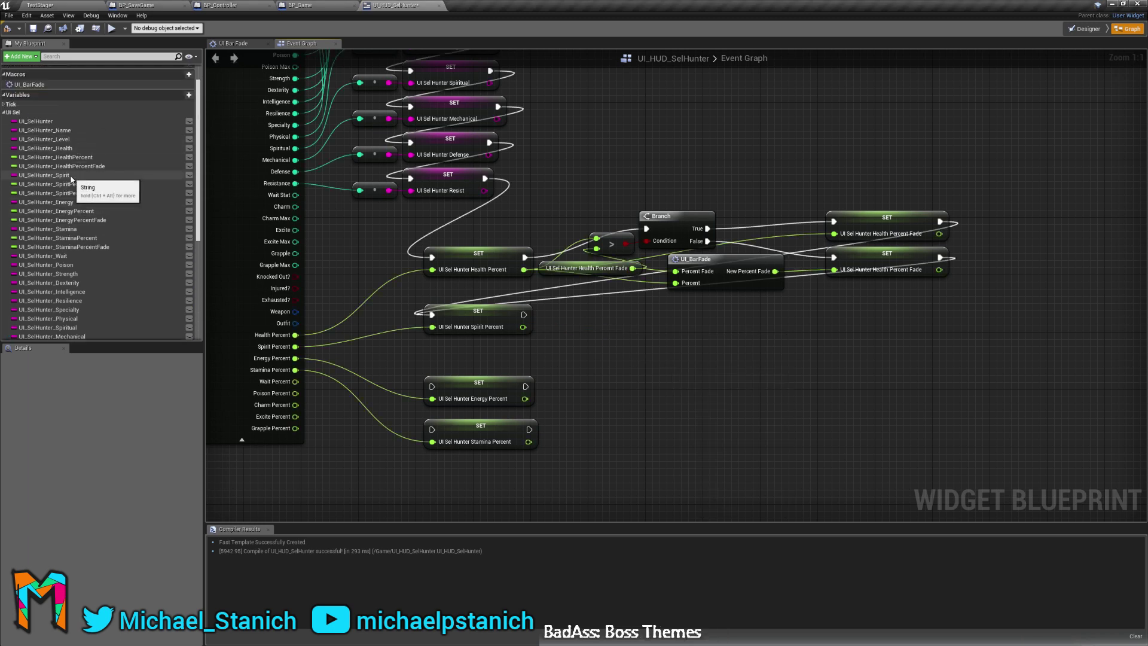
pyautogui.moveTo(78, 185); pyautogui.dragTo(607, 329)
pyautogui.click(616, 353)
# Add a float > float comparison with Spirit Percent as the first input and Spirit Percent Fade as the second.
pyautogui.moveTo(523, 327); pyautogui.dragTo(638, 318)
pyautogui.write('>')
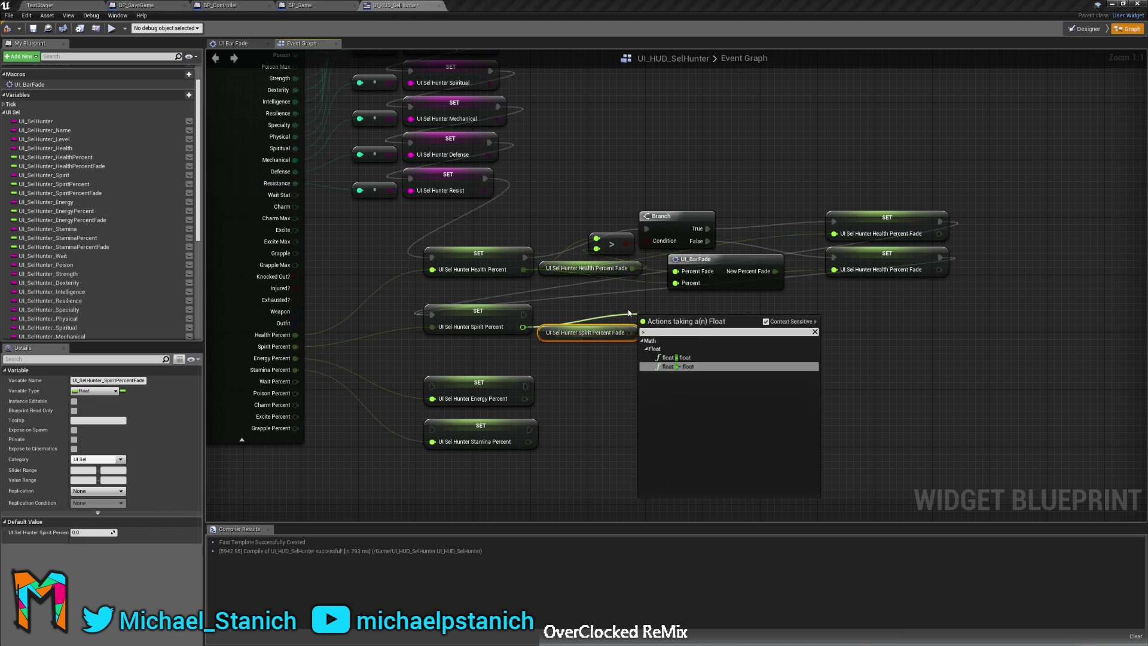
pyautogui.click(712, 363)
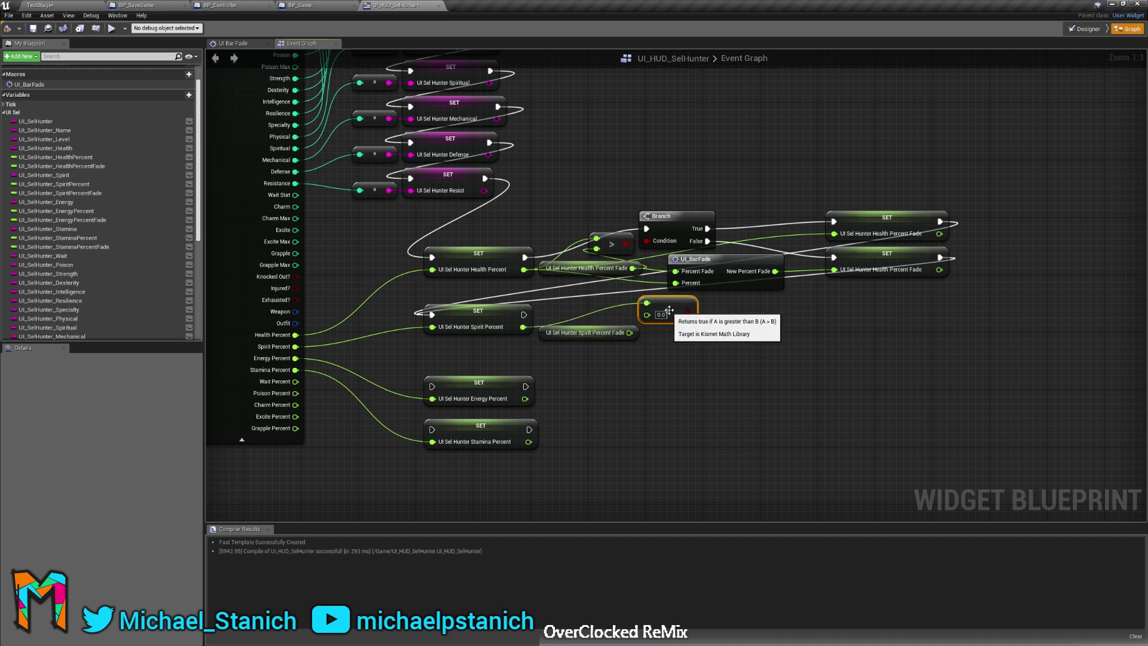
pyautogui.moveTo(661, 321); pyautogui.dragTo(617, 307)
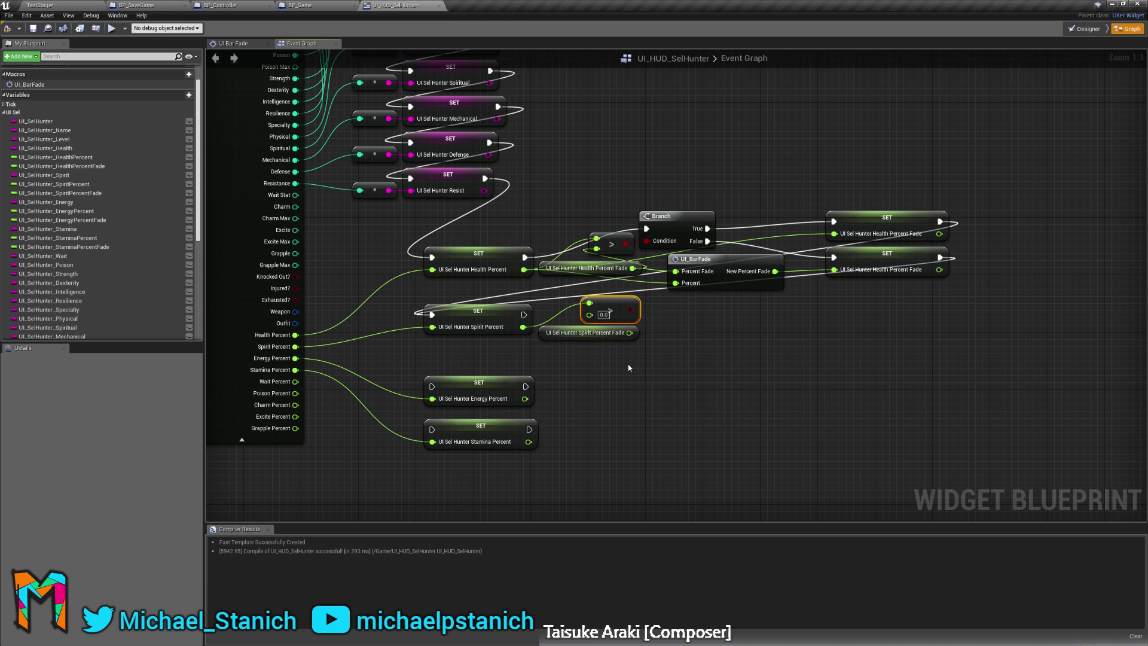
pyautogui.click(602, 314)
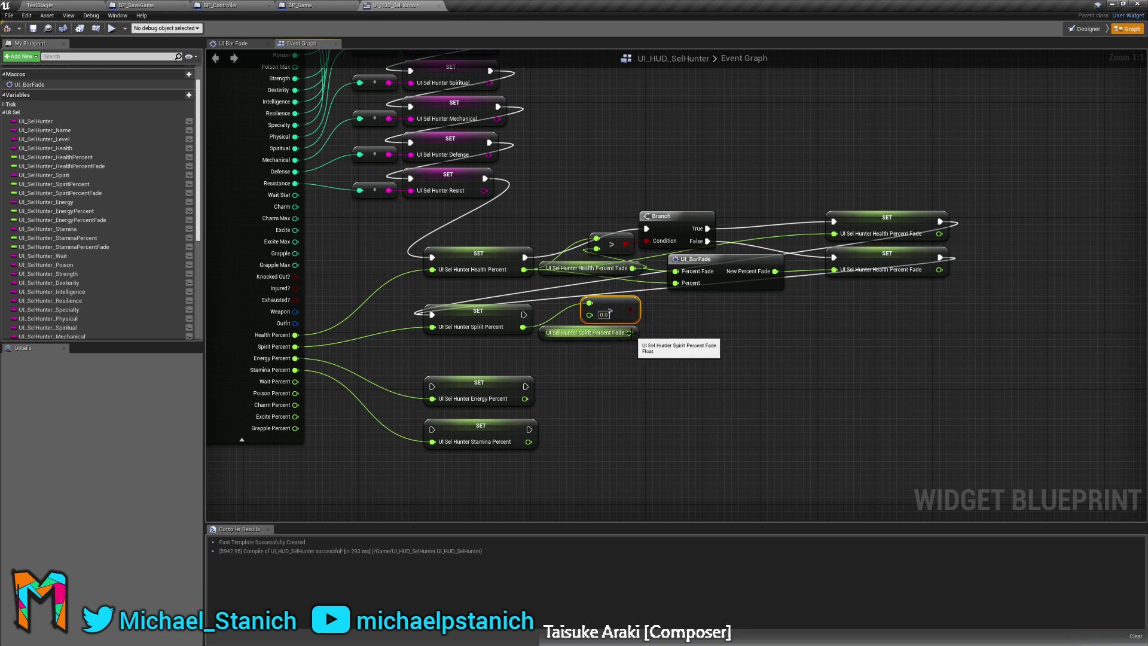
pyautogui.moveTo(629, 332); pyautogui.dragTo(589, 313)
# Add a Branch after the Spirit Percent SET node and align it beside the comparison node.
pyautogui.moveTo(589, 314); pyautogui.dragTo(495, 320, button='right')
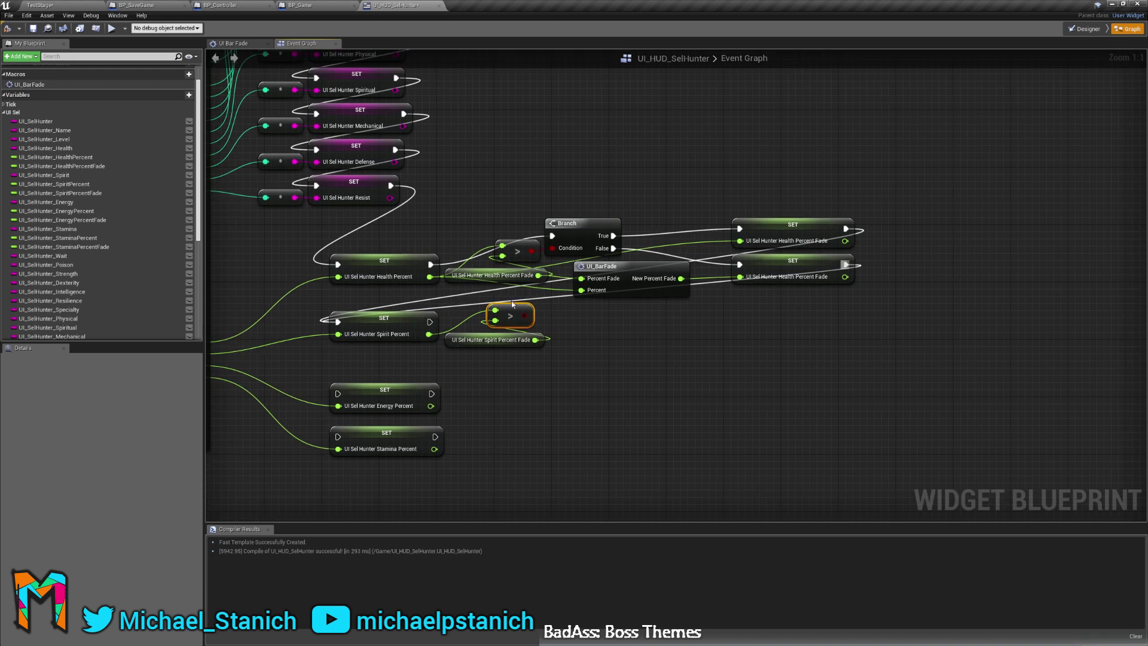
pyautogui.moveTo(430, 321); pyautogui.dragTo(571, 324)
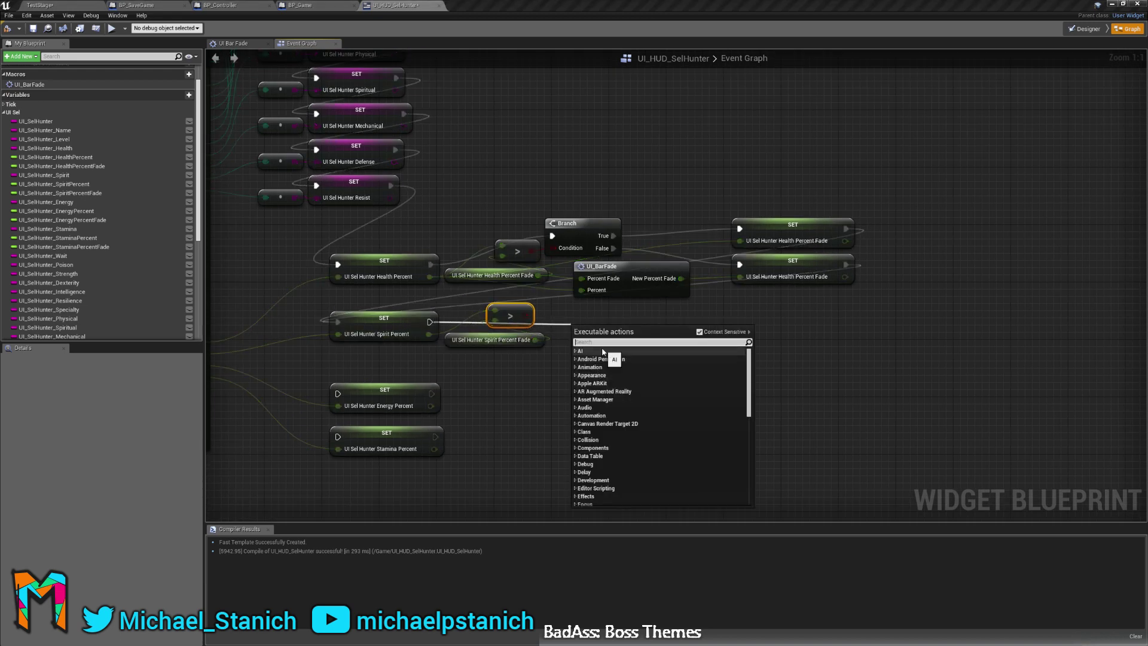
pyautogui.write('branch')
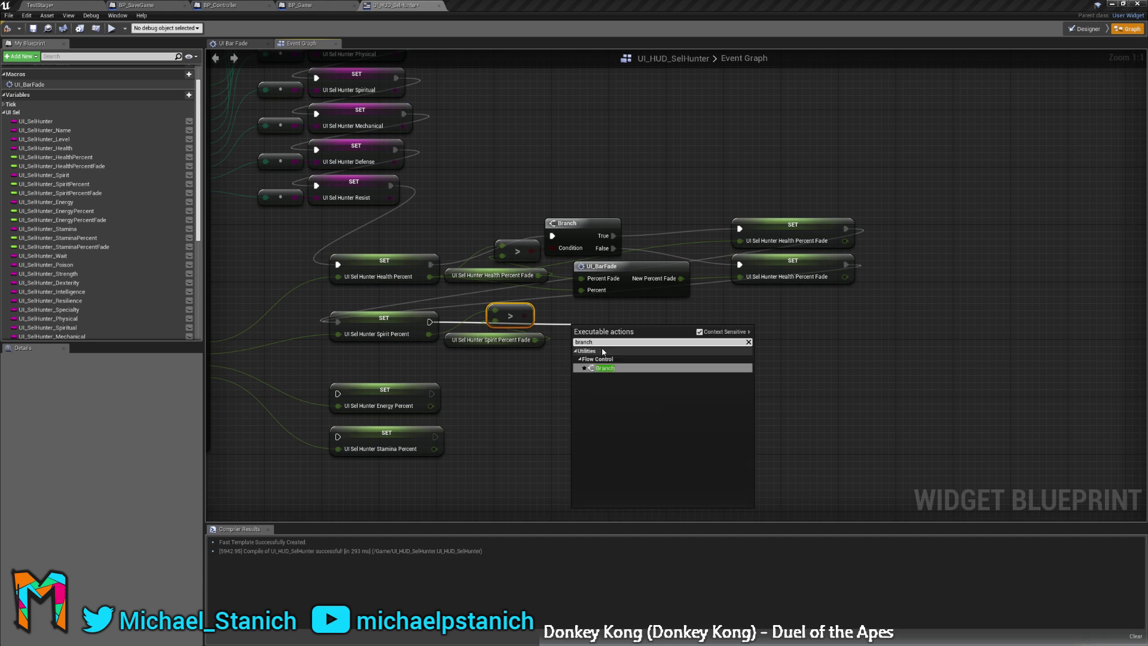
pyautogui.press('Return')
pyautogui.moveTo(608, 347); pyautogui.dragTo(515, 326)
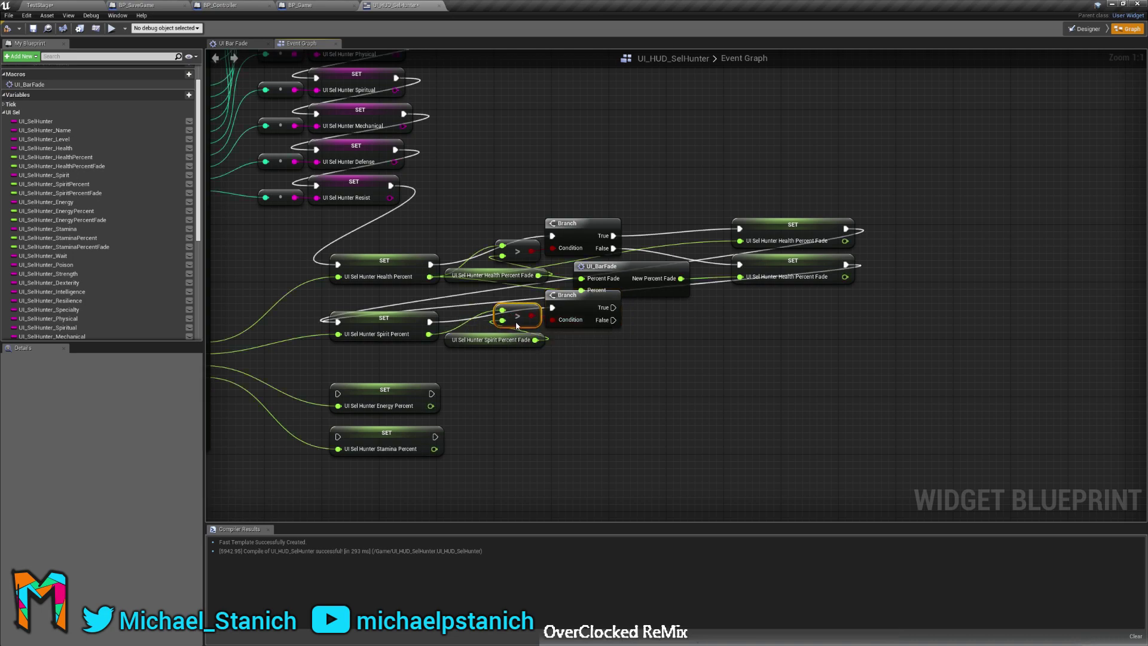
# Align the Spirit Percent SET node with its fade getter, comparison and Branch, and move the row slightly down, clear of UI_BarFade.
pyautogui.moveTo(601, 376); pyautogui.dragTo(689, 358, button='right')
pyautogui.moveTo(689, 359); pyautogui.dragTo(487, 326)
pyautogui.click(712, 384)
pyautogui.moveTo(721, 358); pyautogui.dragTo(594, 311)
pyautogui.click(706, 381)
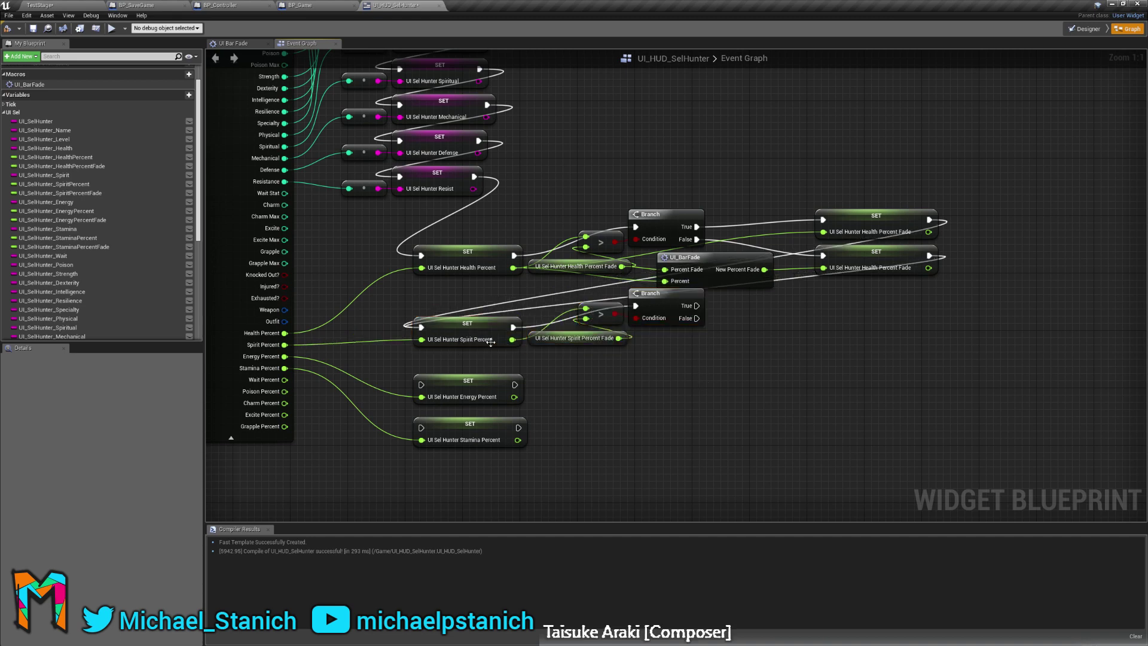
pyautogui.moveTo(754, 356); pyautogui.dragTo(514, 331)
pyautogui.moveTo(664, 373); pyautogui.dragTo(463, 314)
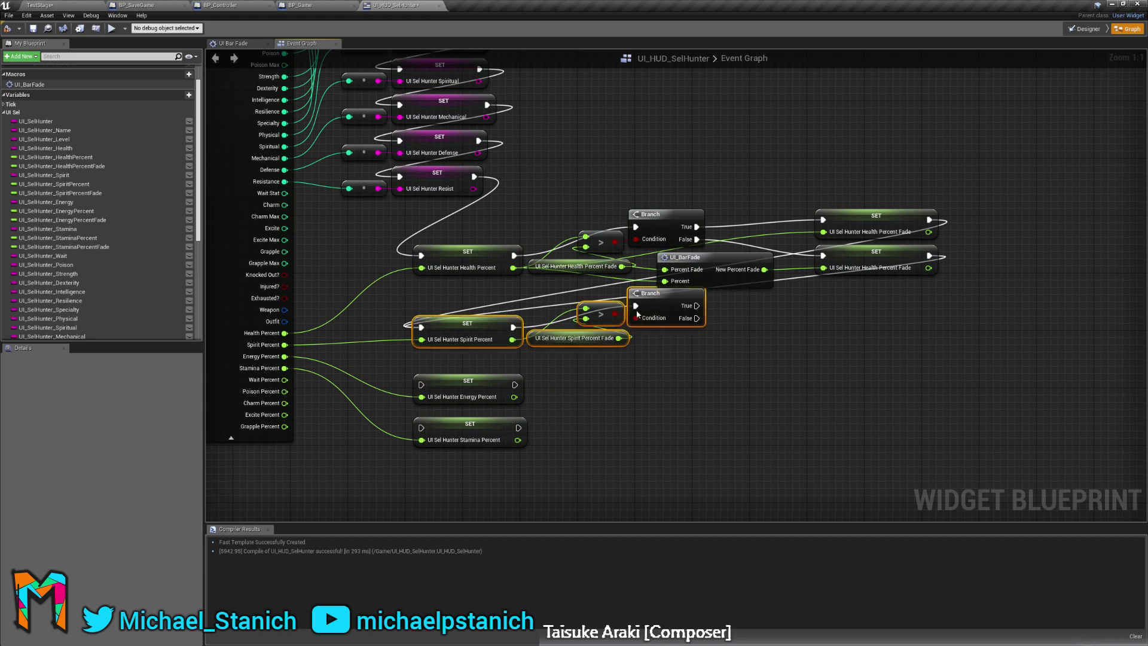
pyautogui.moveTo(661, 305); pyautogui.dragTo(661, 313)
pyautogui.click(697, 394)
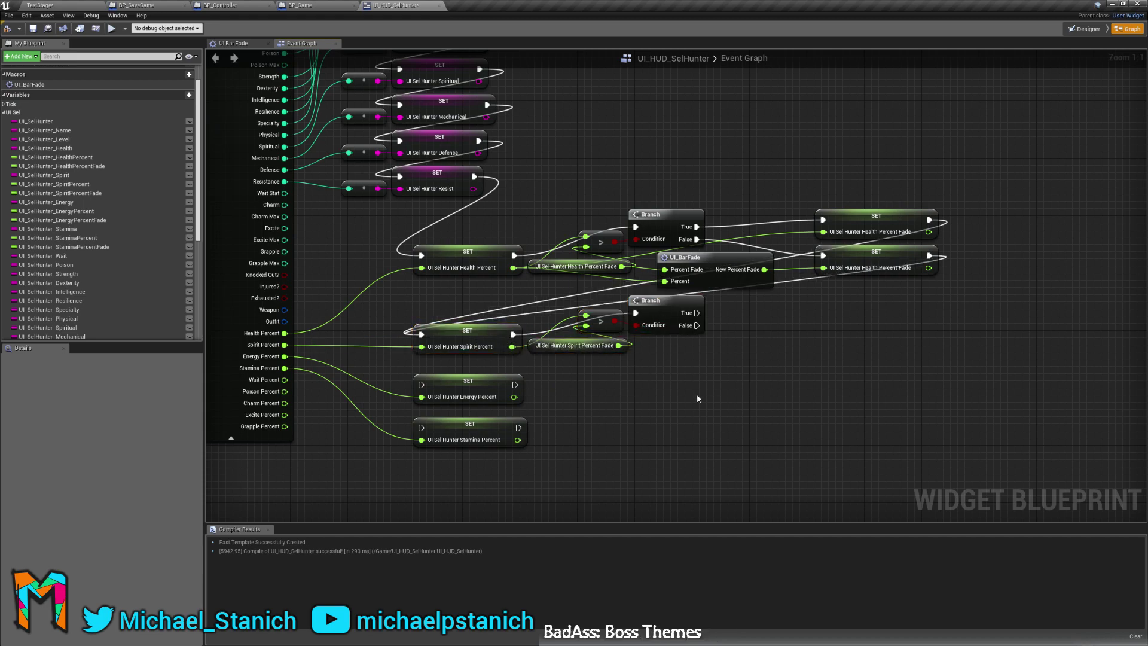
# Add a SET UI_SelHunter_SpiritPercentFade node on the Spirit Branch's True output and align it under the Health Percent Fade SET nodes.
pyautogui.moveTo(697, 393); pyautogui.dragTo(664, 388, button='right')
pyautogui.moveTo(776, 361); pyautogui.dragTo(724, 359, button='right')
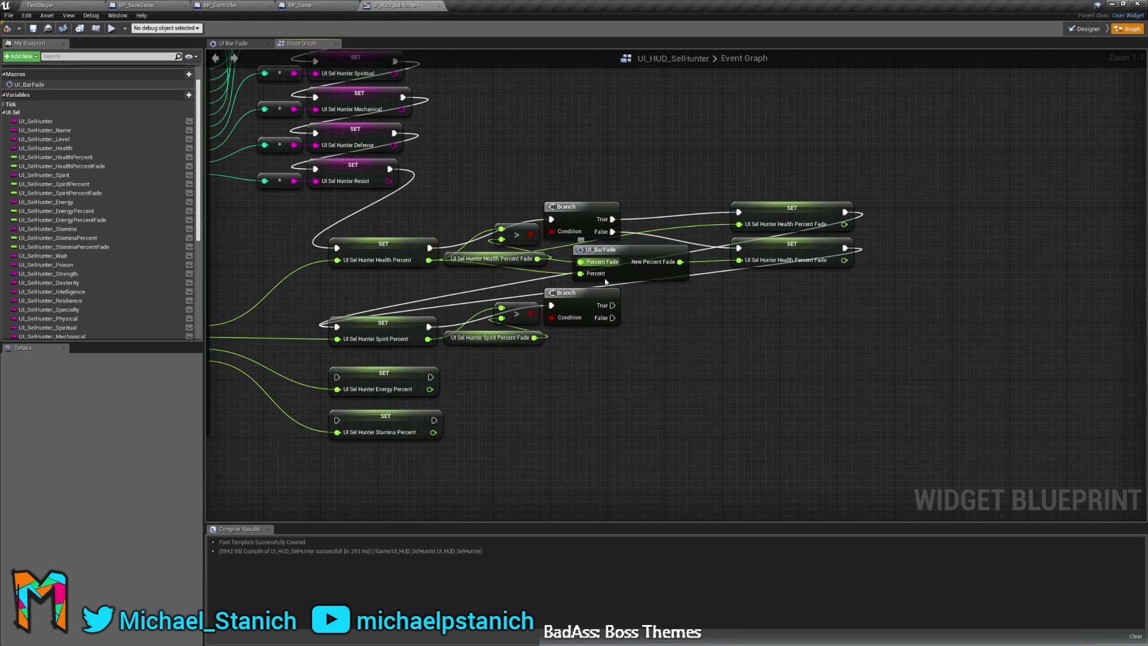
pyautogui.moveTo(666, 300); pyautogui.dragTo(626, 341, button='right')
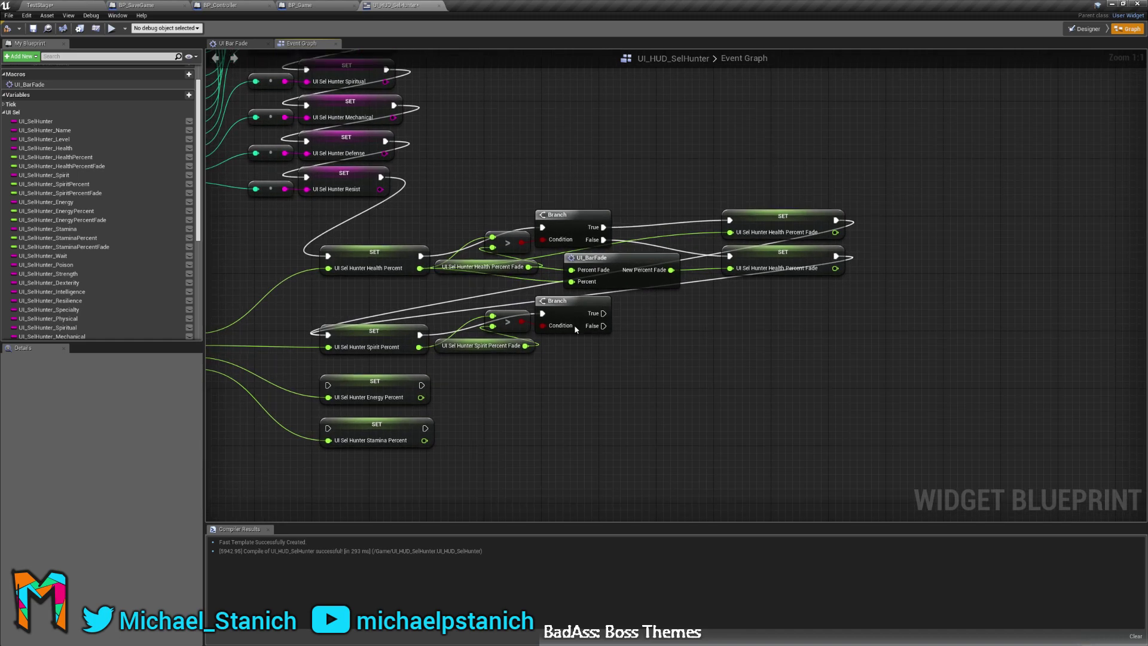
pyautogui.moveTo(603, 312); pyautogui.dragTo(727, 320)
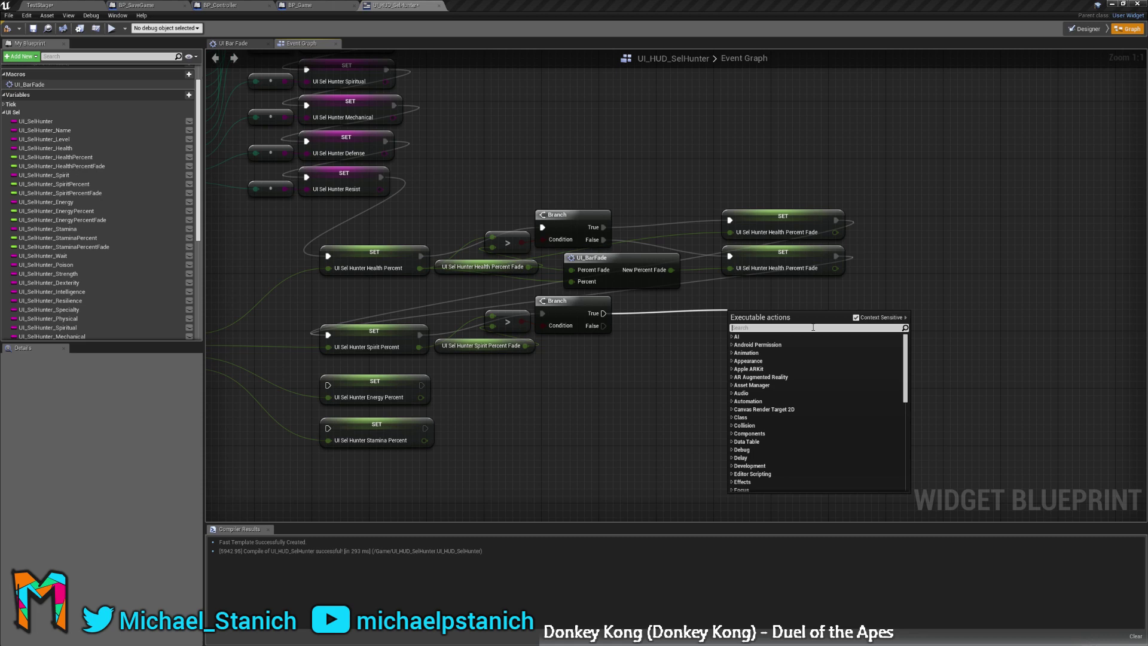
pyautogui.write('fade')
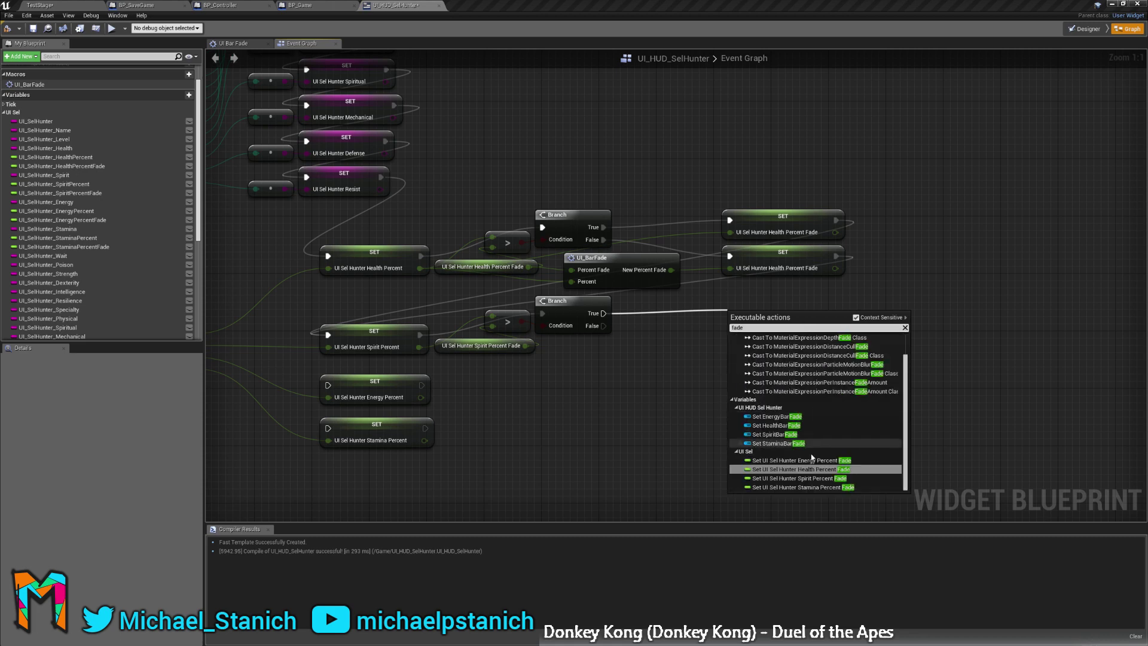
pyautogui.click(813, 477)
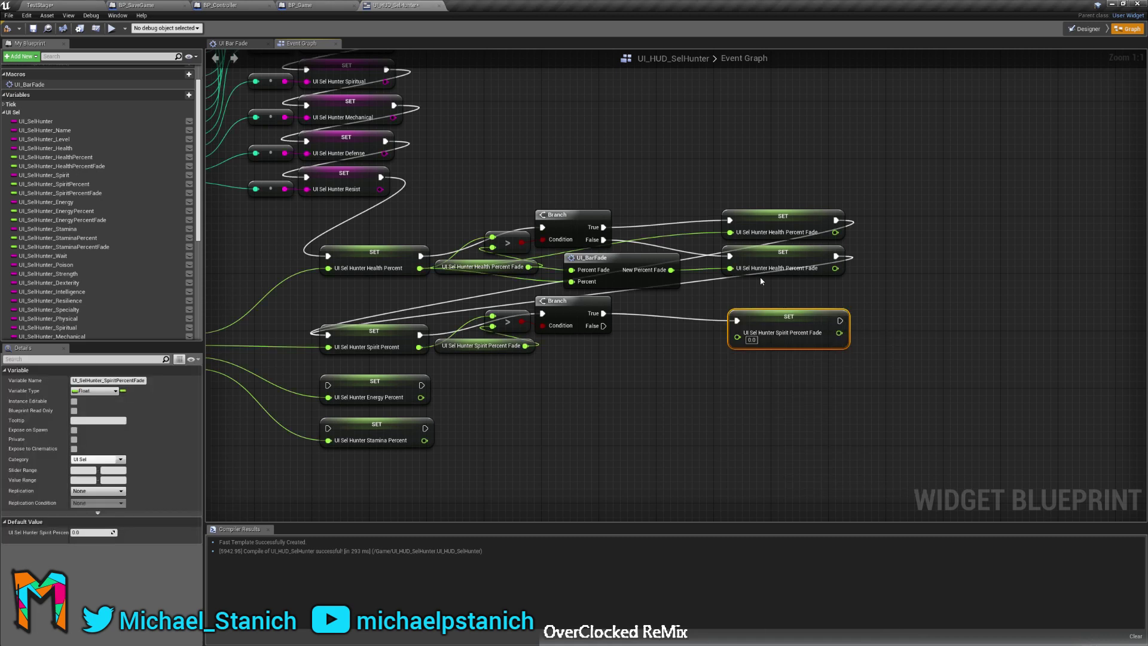
pyautogui.moveTo(744, 316); pyautogui.dragTo(737, 309)
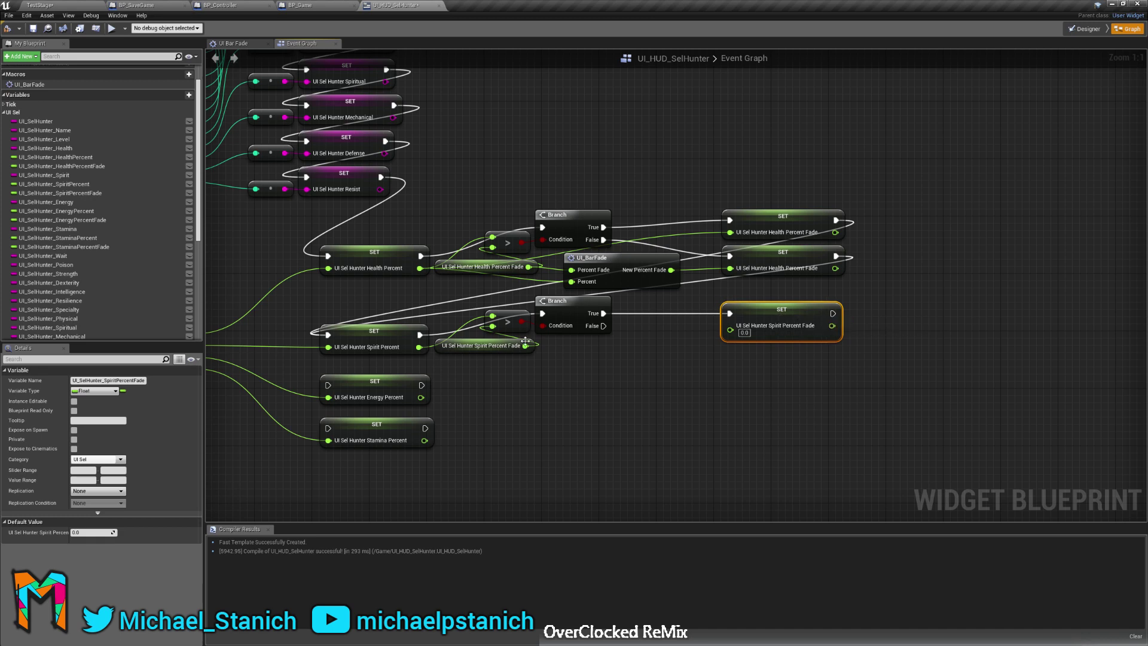
# Feed Spirit Percent into the True-side fade SET and add a second SET UI_SelHunter_SpiritPercentFade beneath it on the Branch's False output.
pyautogui.moveTo(525, 346)
pyautogui.mouseDown()
pyautogui.moveTo(730, 332)
pyautogui.moveTo(504, 349)
pyautogui.mouseUp()
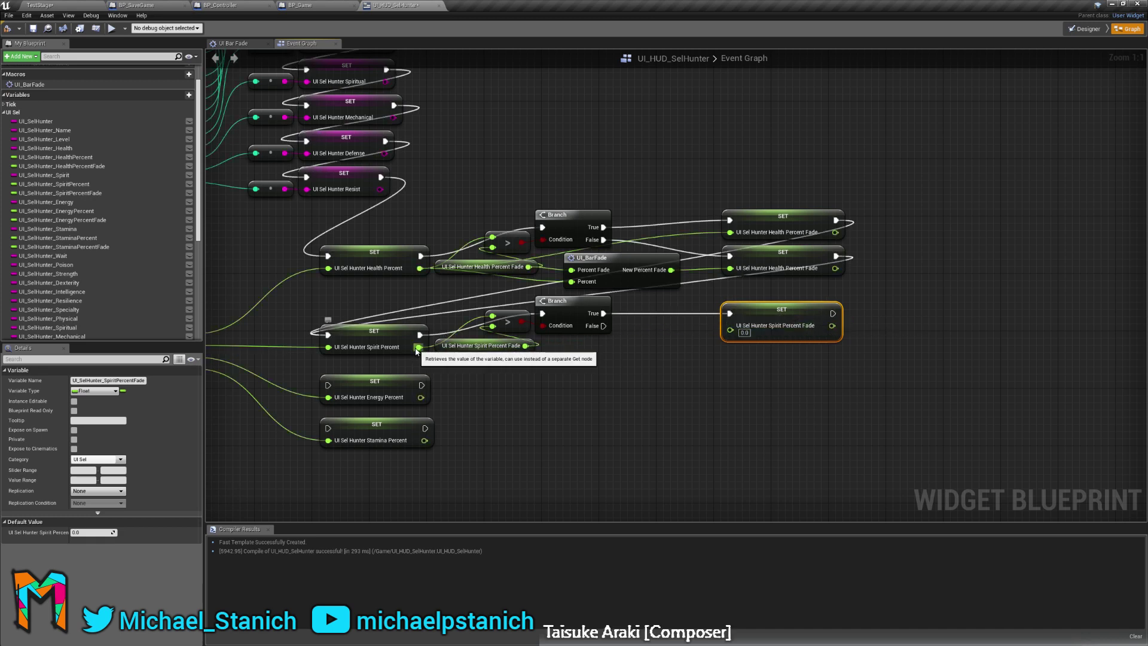
pyautogui.moveTo(419, 348); pyautogui.dragTo(741, 332)
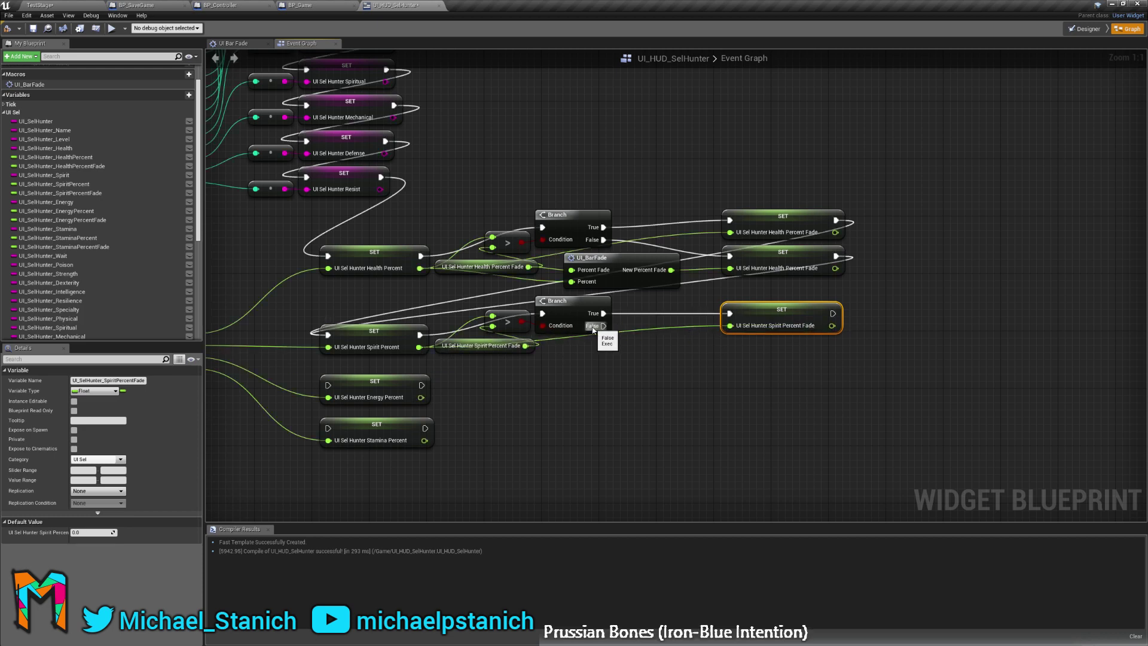
pyautogui.moveTo(593, 328); pyautogui.dragTo(708, 354)
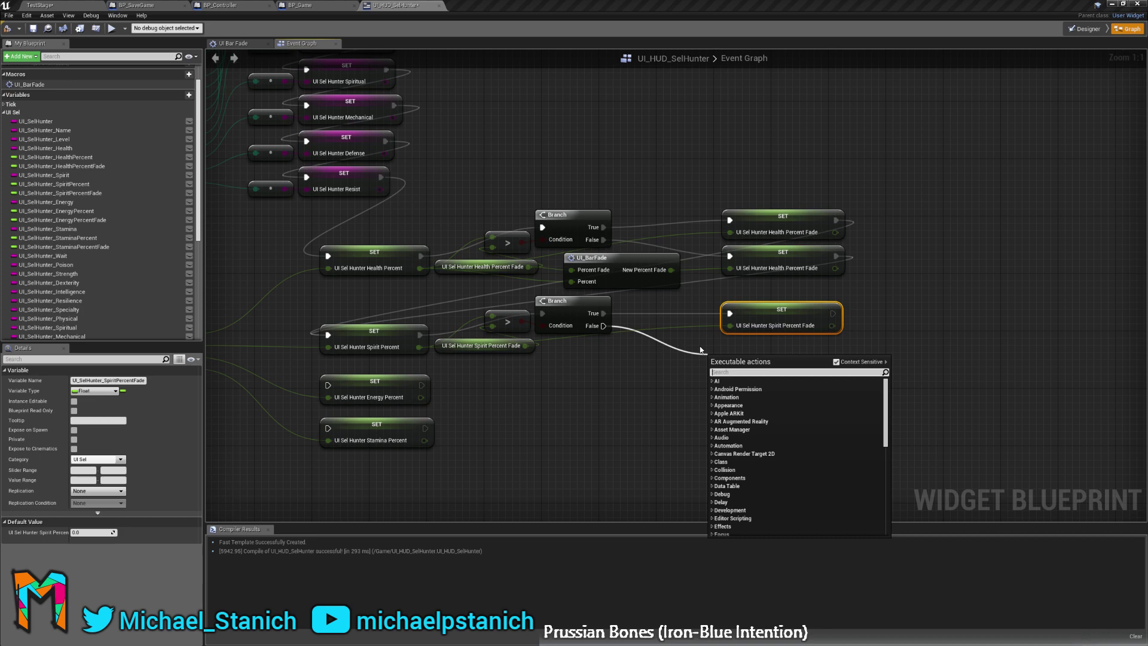
pyautogui.write('fade')
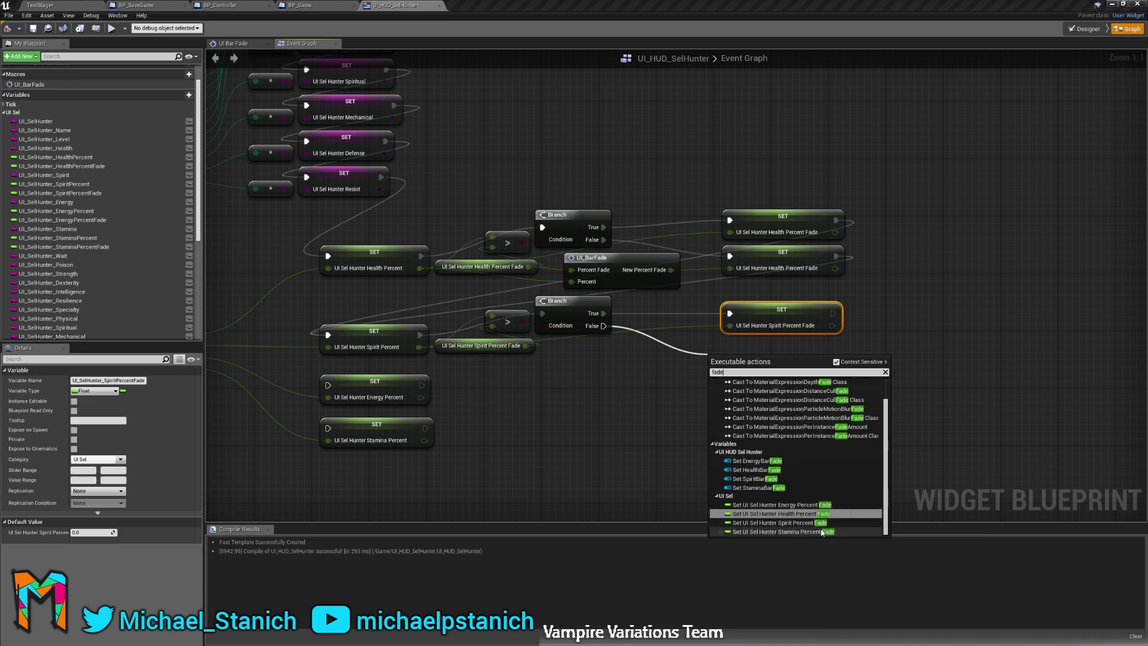
pyautogui.click(811, 523)
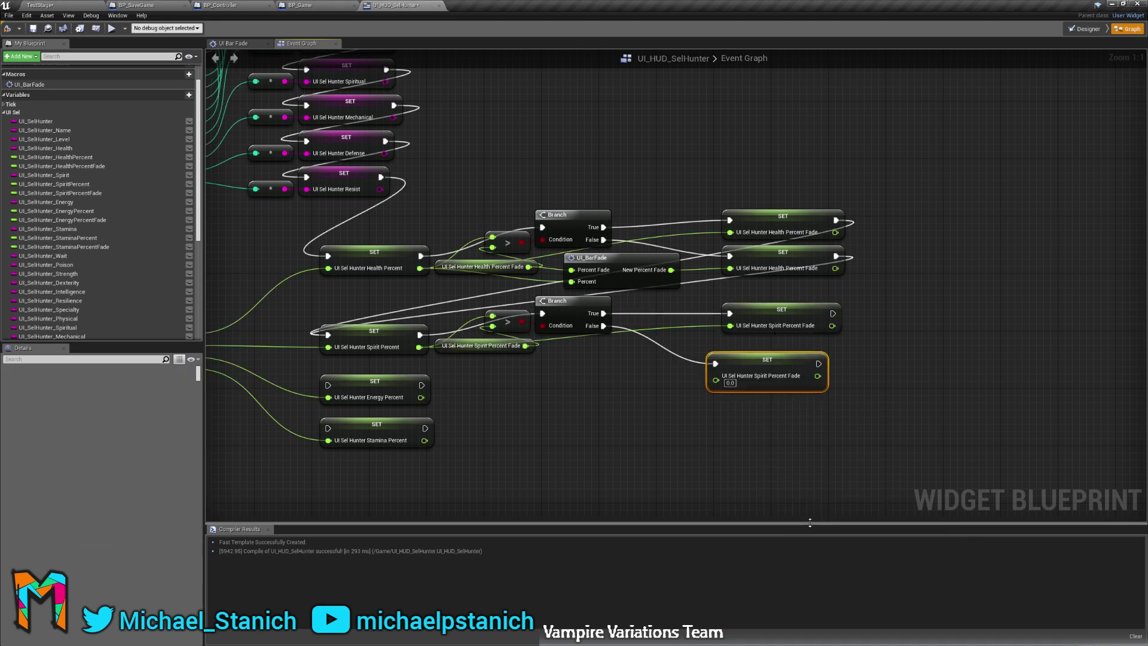
pyautogui.moveTo(767, 365); pyautogui.dragTo(781, 351)
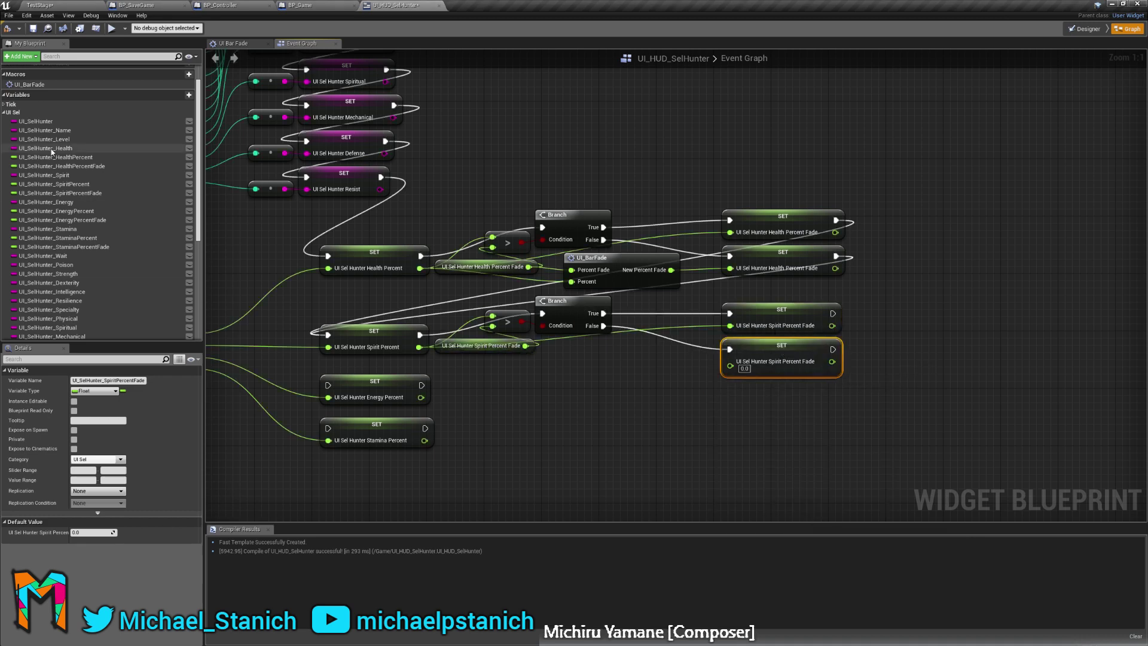
# Add a UI_BarFade macro fed by Spirit Percent Fade and Spirit Percent, with its result going into the False-side SET Spirit Percent Fade node.
pyautogui.scroll(2, 58, 102)
pyautogui.moveTo(54, 113); pyautogui.dragTo(586, 363)
pyautogui.moveTo(419, 347); pyautogui.dragTo(585, 374)
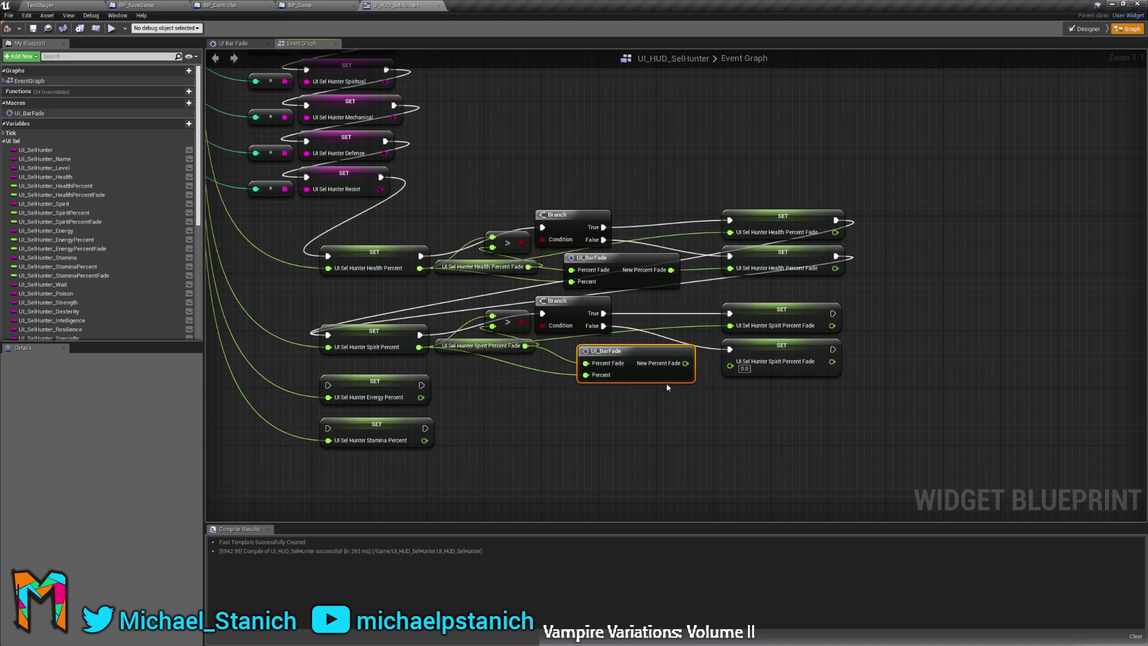
pyautogui.click(666, 386)
pyautogui.moveTo(650, 359); pyautogui.dragTo(730, 361)
pyautogui.click(858, 399)
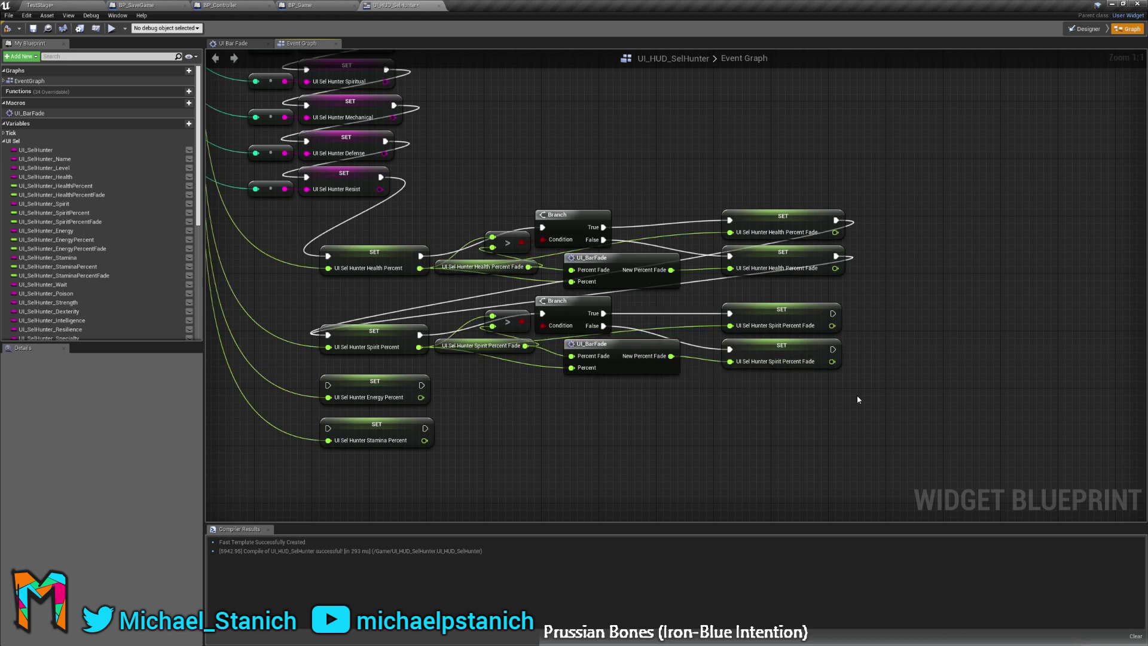
# Move the Energy Percent and Stamina Percent SET nodes down and space them apart to make room for their fade logic.
pyautogui.moveTo(932, 274); pyautogui.dragTo(1051, 297, button='right')
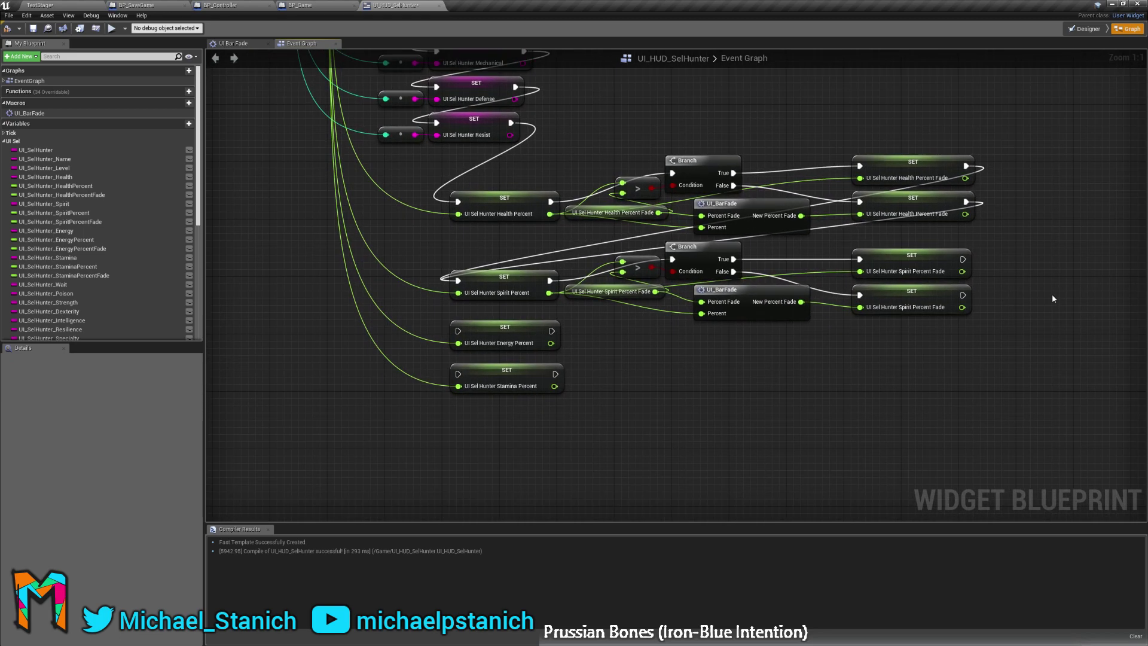
pyautogui.moveTo(598, 373); pyautogui.dragTo(520, 374)
pyautogui.click(662, 397)
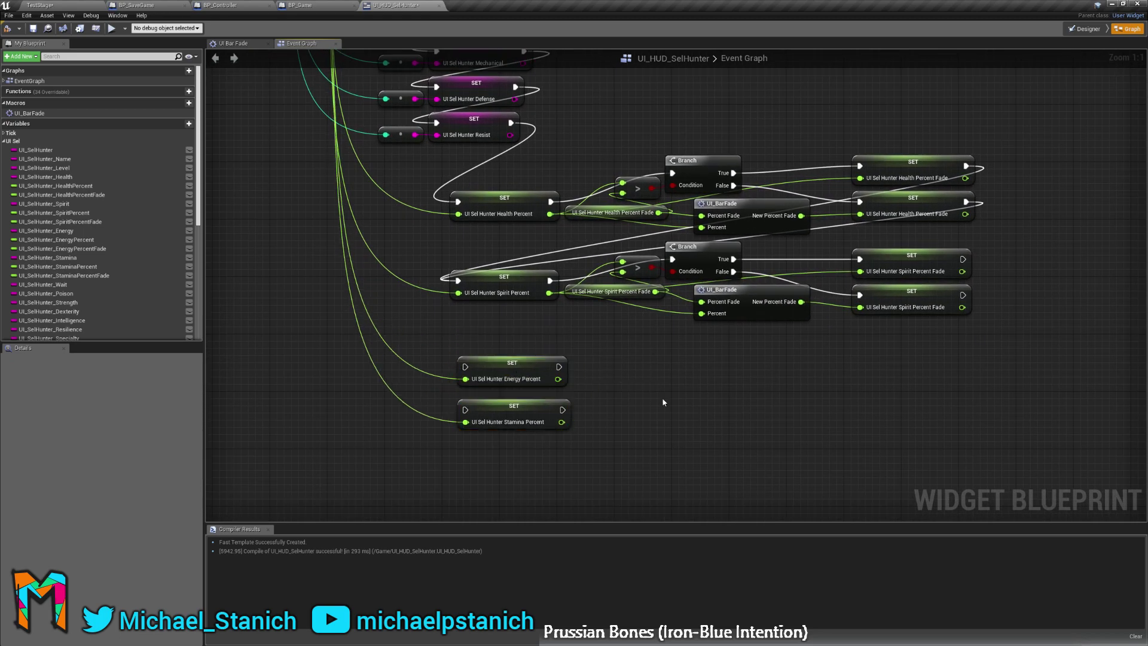
pyautogui.click(530, 422)
pyautogui.moveTo(530, 423); pyautogui.dragTo(529, 470)
pyautogui.click(672, 396)
# Compile the UI_HUD_SelHunter widget blueprint.
pyautogui.moveTo(372, 243)
pyautogui.mouseDown(button='right')
pyautogui.moveTo(652, 350)
pyautogui.moveTo(658, 510)
pyautogui.moveTo(561, 295)
pyautogui.mouseUp(button='right')
pyautogui.moveTo(552, 241)
pyautogui.mouseDown(button='right')
pyautogui.moveTo(510, 449)
pyautogui.moveTo(519, 478)
pyautogui.mouseUp(button='right')
pyautogui.moveTo(508, 144)
pyautogui.mouseDown(button='right')
pyautogui.moveTo(533, 256)
pyautogui.moveTo(555, 505)
pyautogui.moveTo(573, 470)
pyautogui.moveTo(529, 272)
pyautogui.mouseUp(button='right')
pyautogui.moveTo(620, 451); pyautogui.dragTo(553, 254, button='right')
pyautogui.moveTo(687, 486)
pyautogui.mouseDown(button='right')
pyautogui.moveTo(638, 337)
pyautogui.moveTo(607, 289)
pyautogui.mouseUp(button='right')
pyautogui.moveTo(641, 389); pyautogui.dragTo(674, 388, button='right')
pyautogui.click(5, 29)
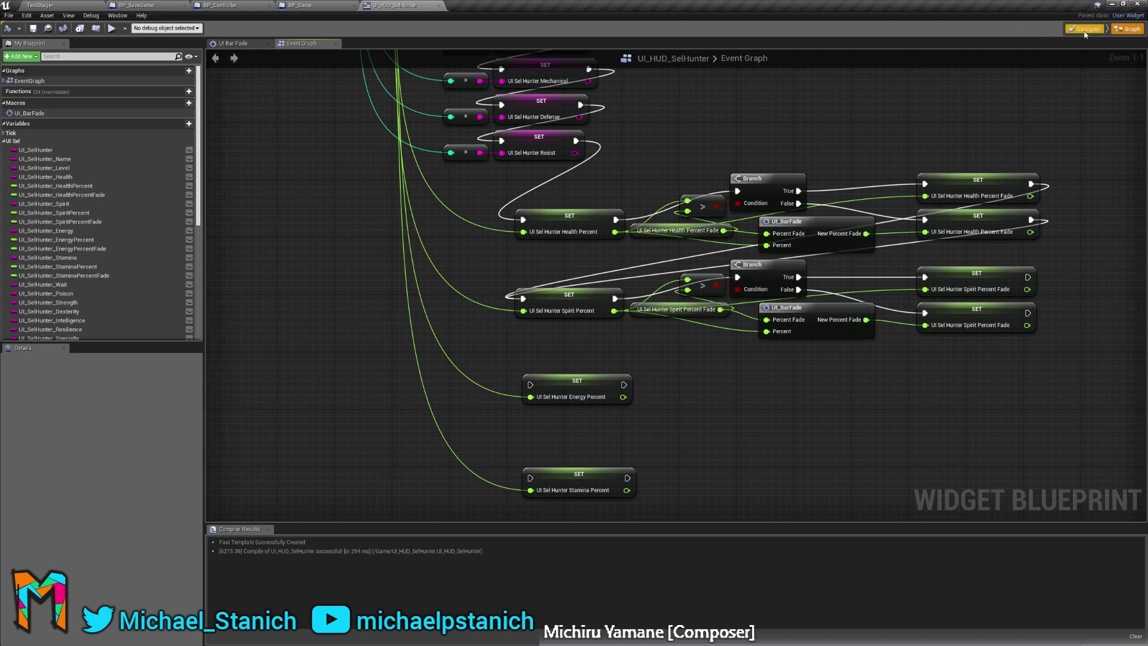
# Reposition the Energy Percent SET node slightly closer beneath the Spirit Percent row.
pyautogui.moveTo(389, 65); pyautogui.dragTo(422, 283, button='right')
pyautogui.moveTo(591, 362); pyautogui.dragTo(572, 249, button='right')
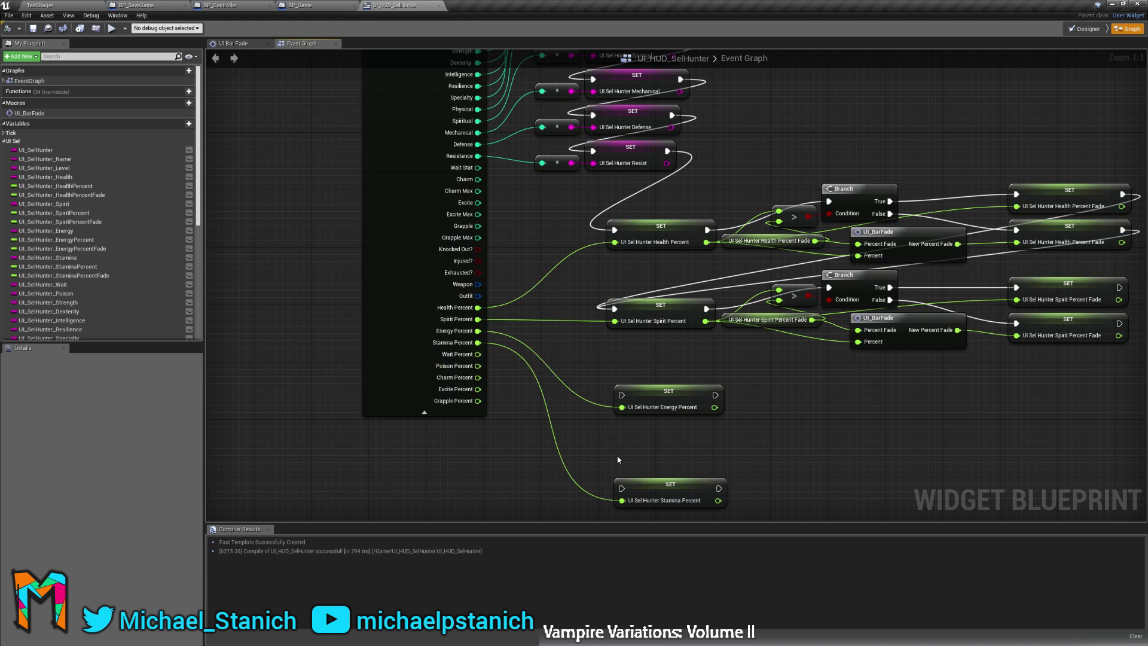
pyautogui.moveTo(618, 459); pyautogui.dragTo(505, 393, button='right')
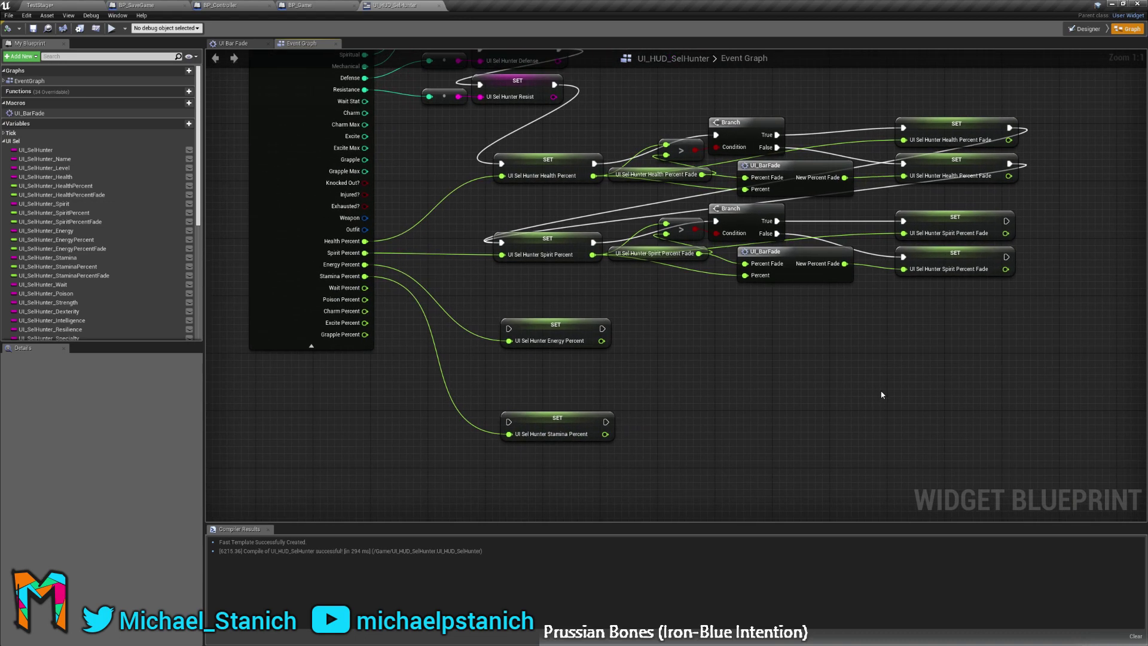
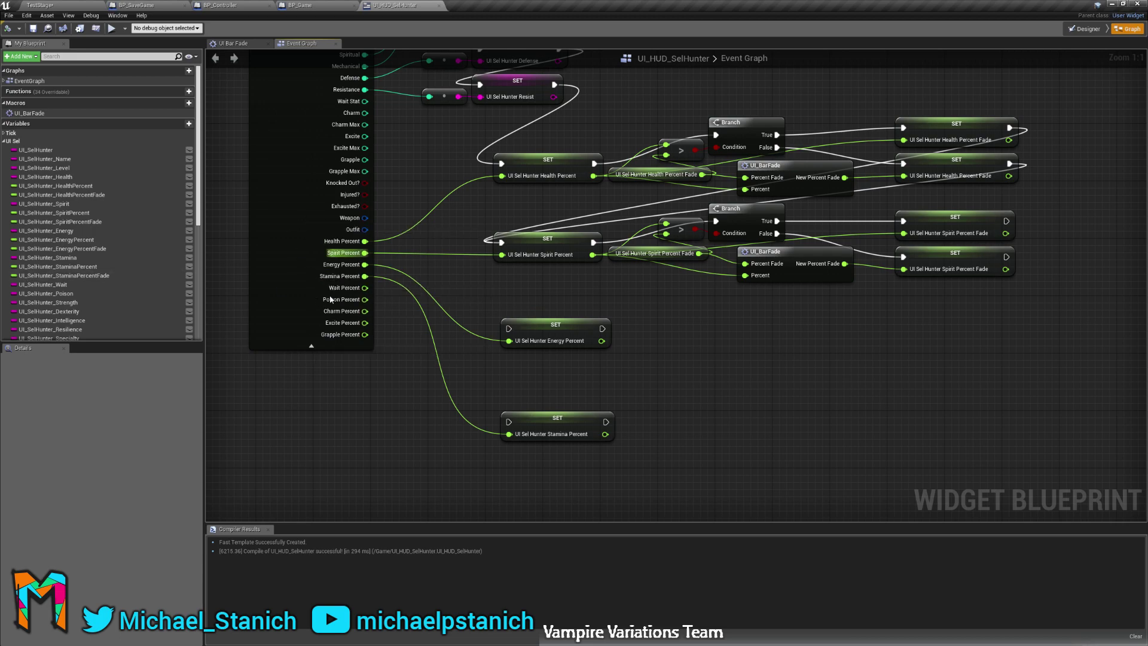
pyautogui.moveTo(486, 160); pyautogui.dragTo(556, 501, button='right')
pyautogui.moveTo(478, 311); pyautogui.dragTo(491, 60, button='right')
pyautogui.moveTo(528, 475); pyautogui.dragTo(571, 353, button='right')
pyautogui.click(569, 344)
pyautogui.moveTo(568, 343); pyautogui.dragTo(570, 350)
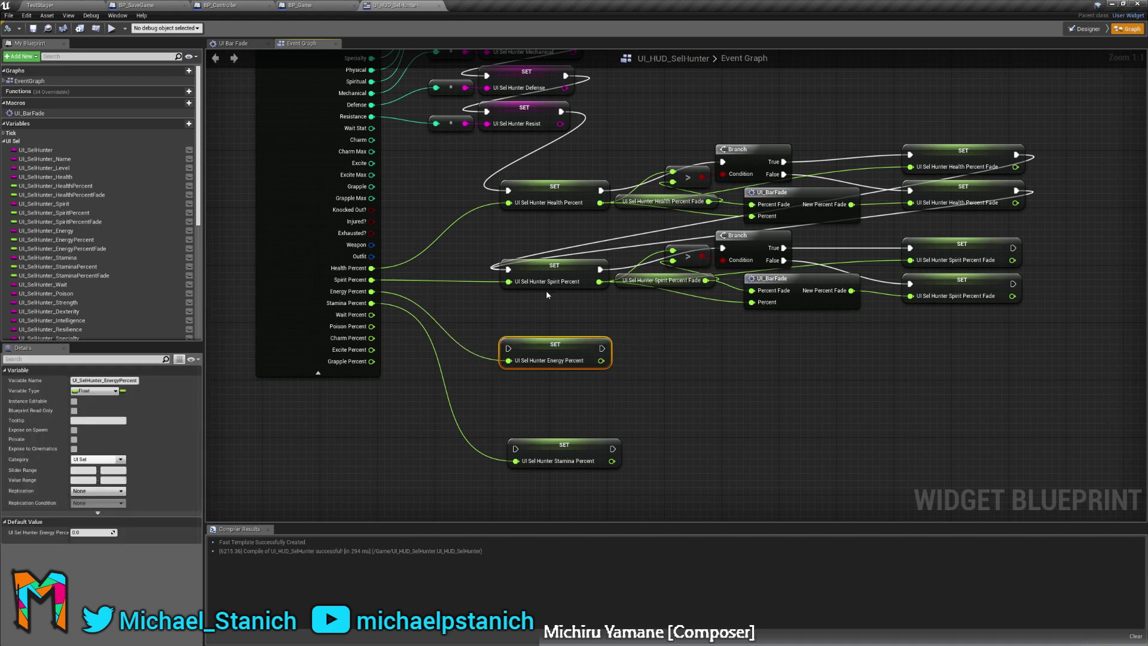
# Move the Stamina Percent SET node up so it sits just beneath the Energy Percent SET node.
pyautogui.moveTo(553, 191); pyautogui.dragTo(562, 509, button='right')
pyautogui.moveTo(615, 464); pyautogui.dragTo(611, 112, button='right')
pyautogui.moveTo(684, 408); pyautogui.dragTo(701, 438, button='right')
pyautogui.moveTo(605, 437); pyautogui.dragTo(580, 396)
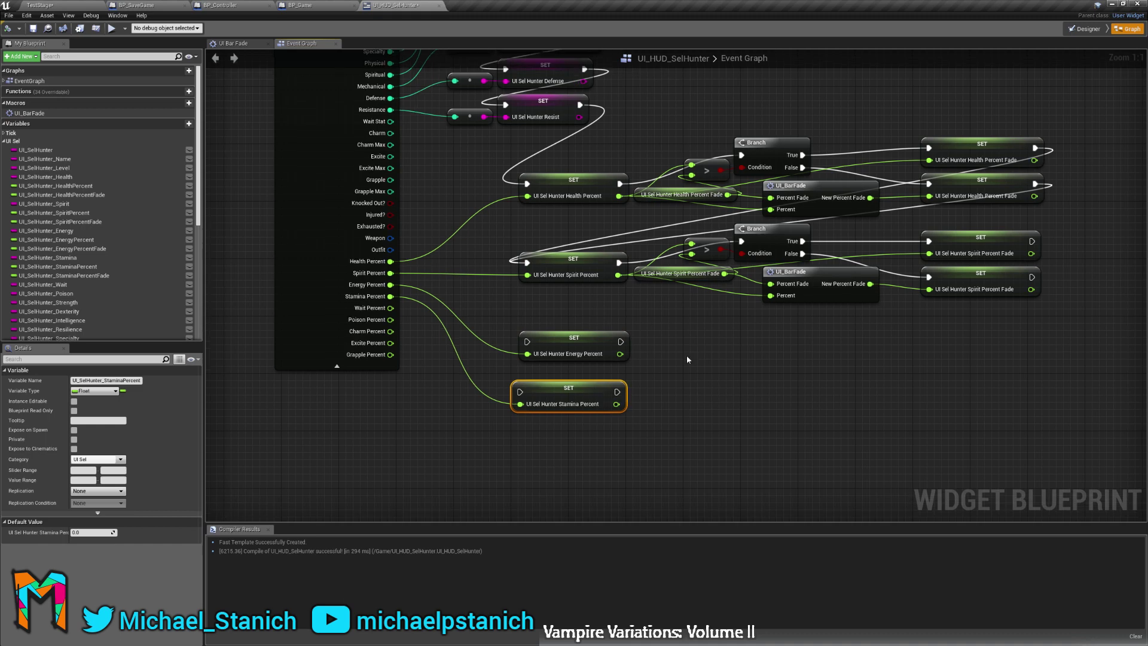
pyautogui.click(626, 335)
pyautogui.moveTo(626, 335); pyautogui.dragTo(523, 333, button='right')
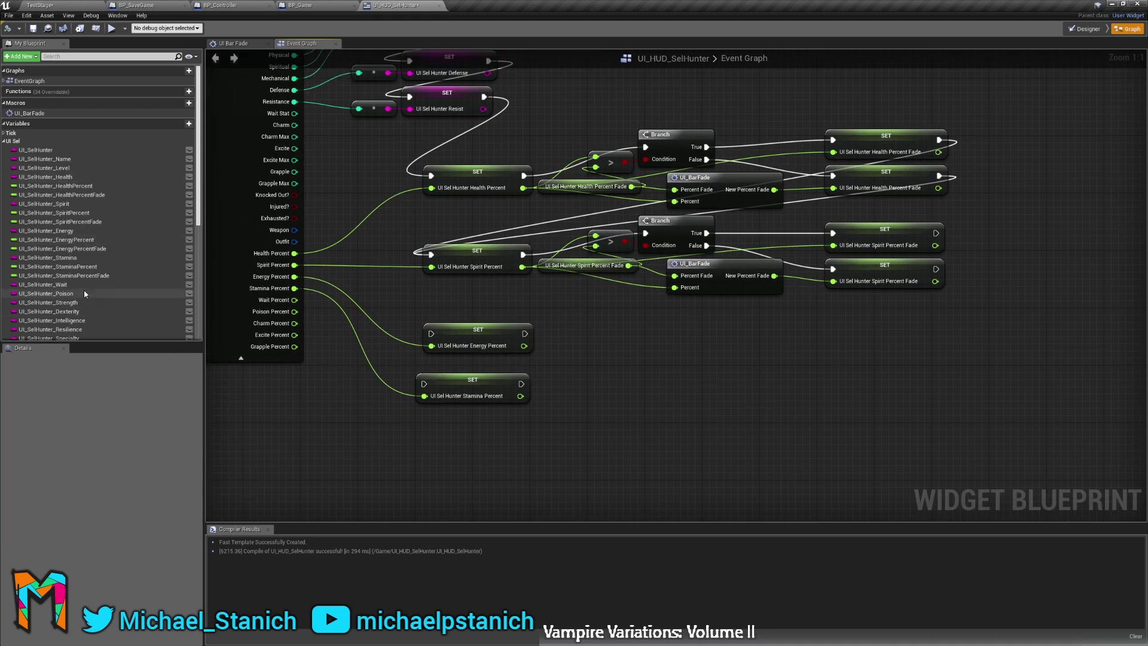
pyautogui.moveTo(73, 242); pyautogui.dragTo(97, 247)
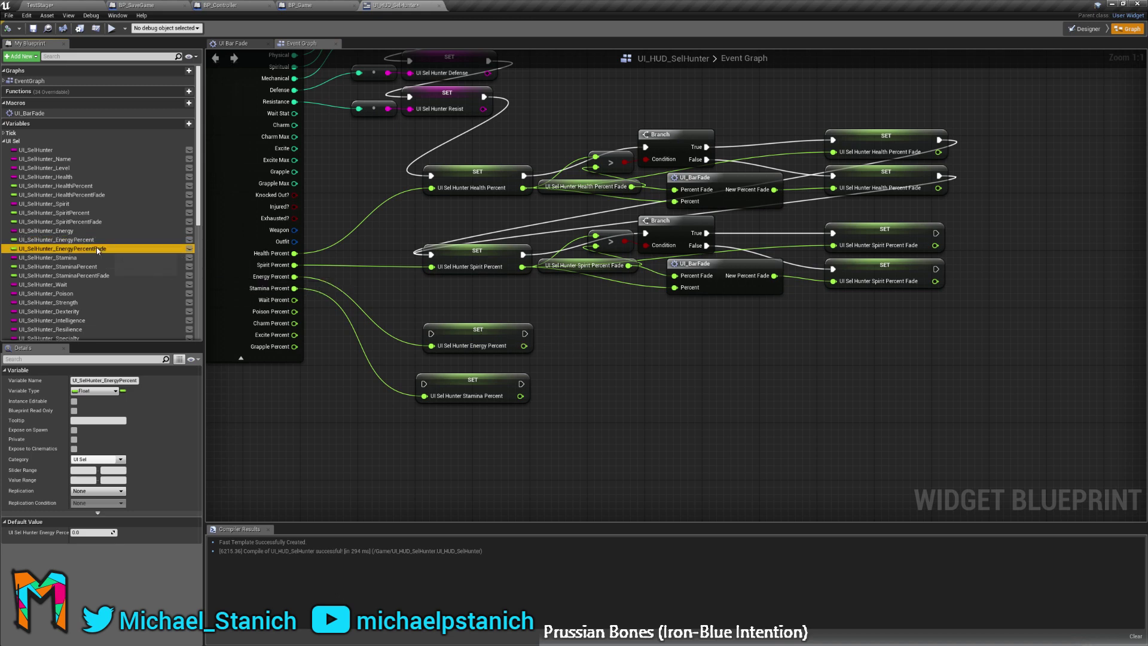
pyautogui.moveTo(550, 351); pyautogui.dragTo(586, 353)
pyautogui.click(562, 359)
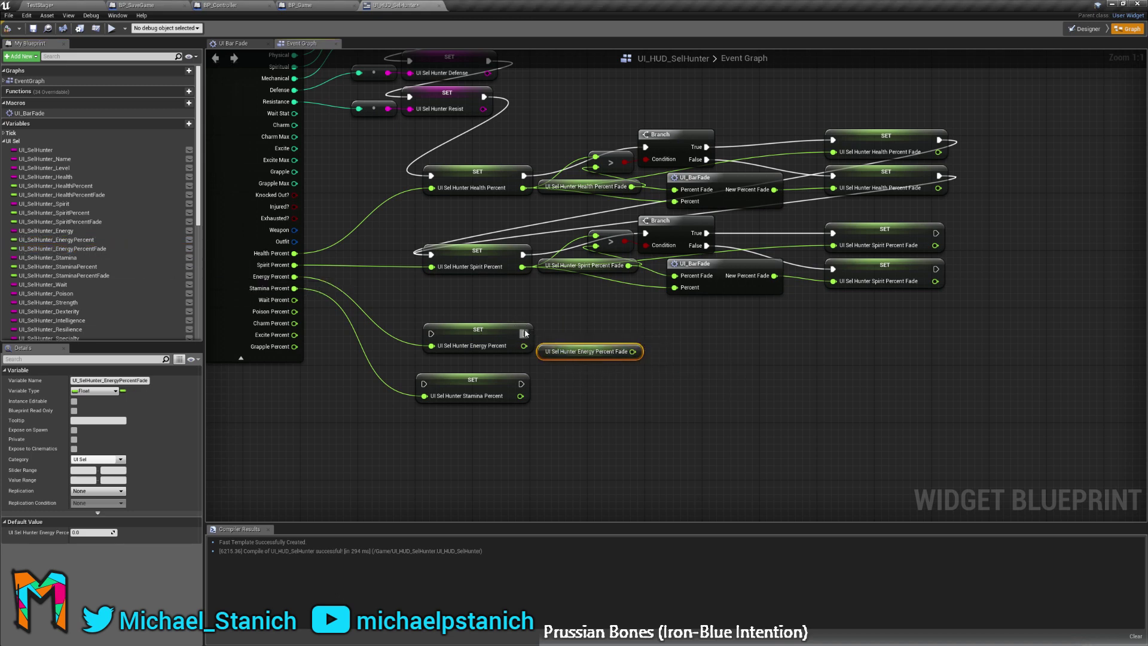
pyautogui.moveTo(526, 333); pyautogui.dragTo(489, 329)
pyautogui.click(615, 321)
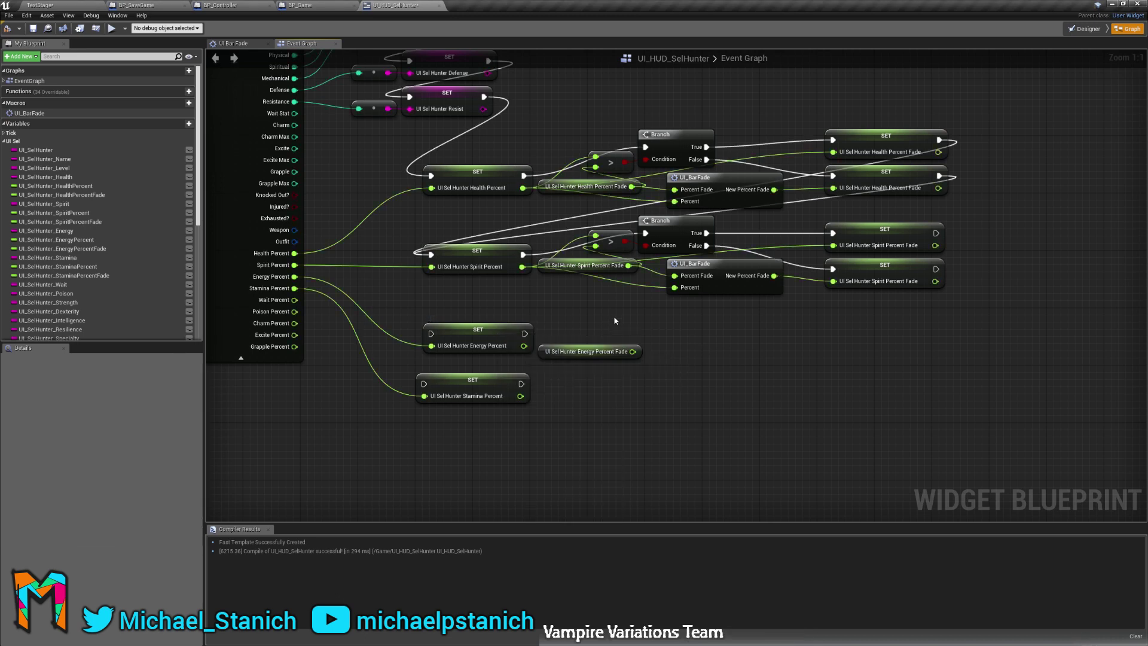
pyautogui.moveTo(615, 321); pyautogui.dragTo(578, 245)
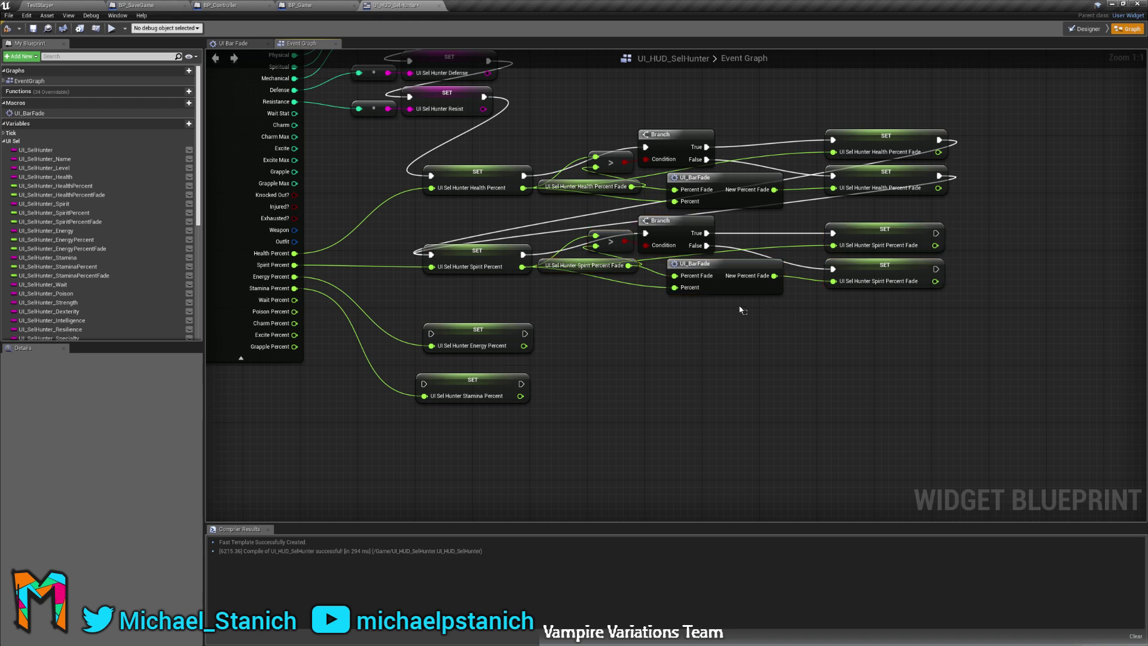
# Duplicate the Spirit row's comparison, Branch and UI_BarFade nodes and place the copies beside the Energy Percent SET node.
pyautogui.moveTo(743, 308); pyautogui.dragTo(651, 225)
pyautogui.keyDown('ctrl'); pyautogui.click(615, 236); pyautogui.keyUp('ctrl')
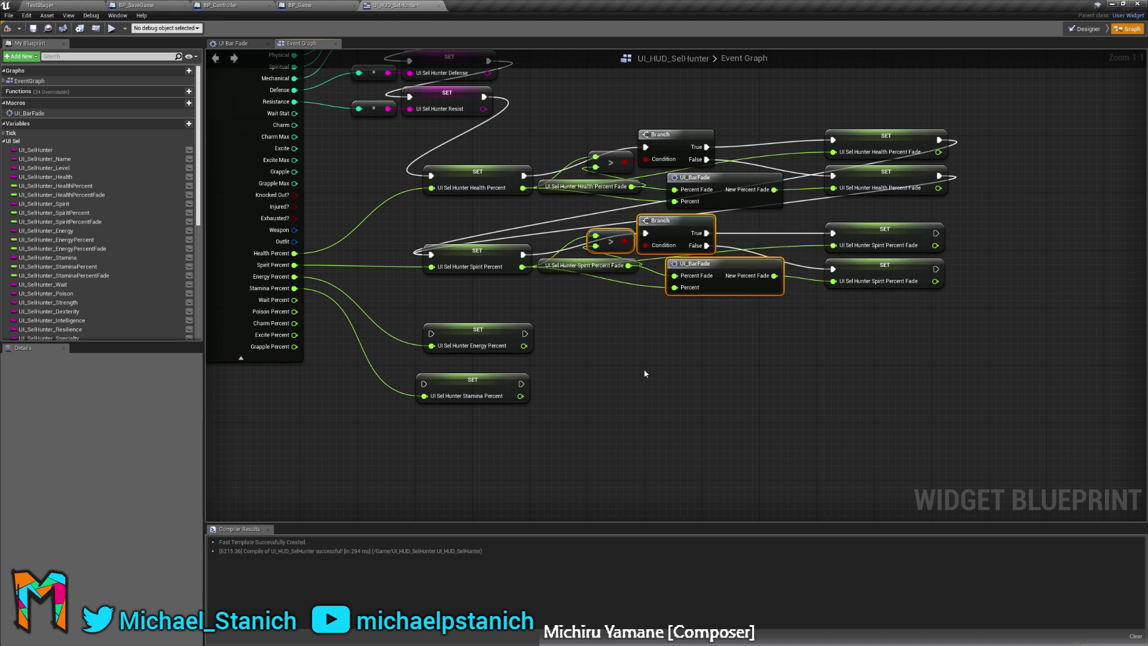
pyautogui.hotkey('ctrl', 'c')
pyautogui.hotkey('ctrl', 'v')
pyautogui.moveTo(668, 408); pyautogui.dragTo(667, 357)
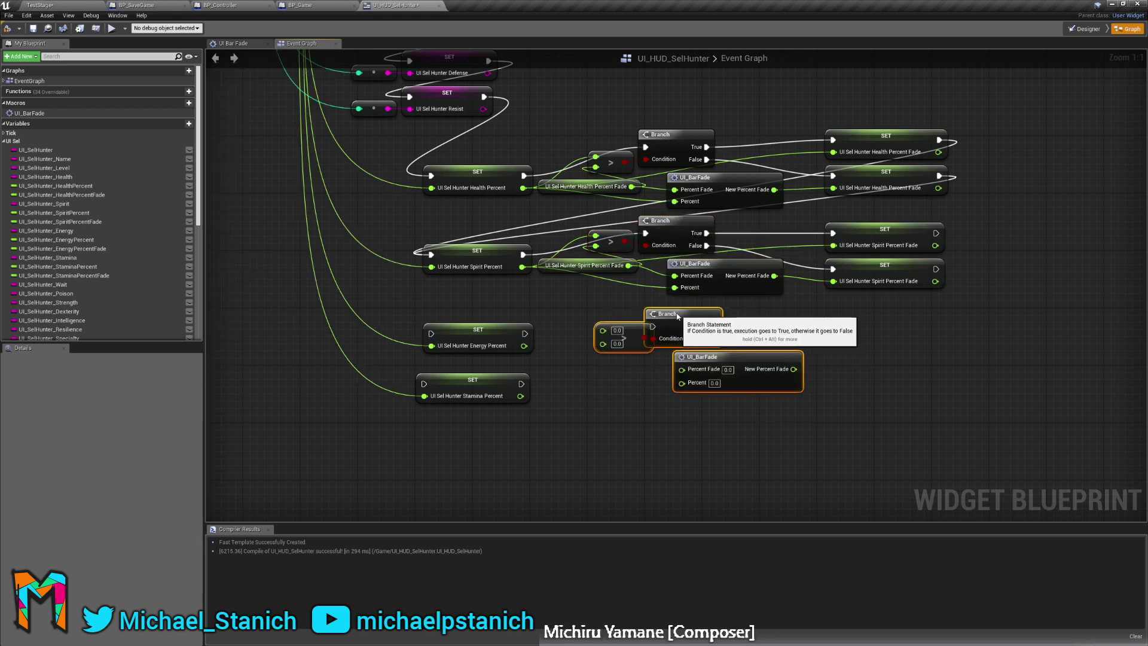
pyautogui.click(666, 358)
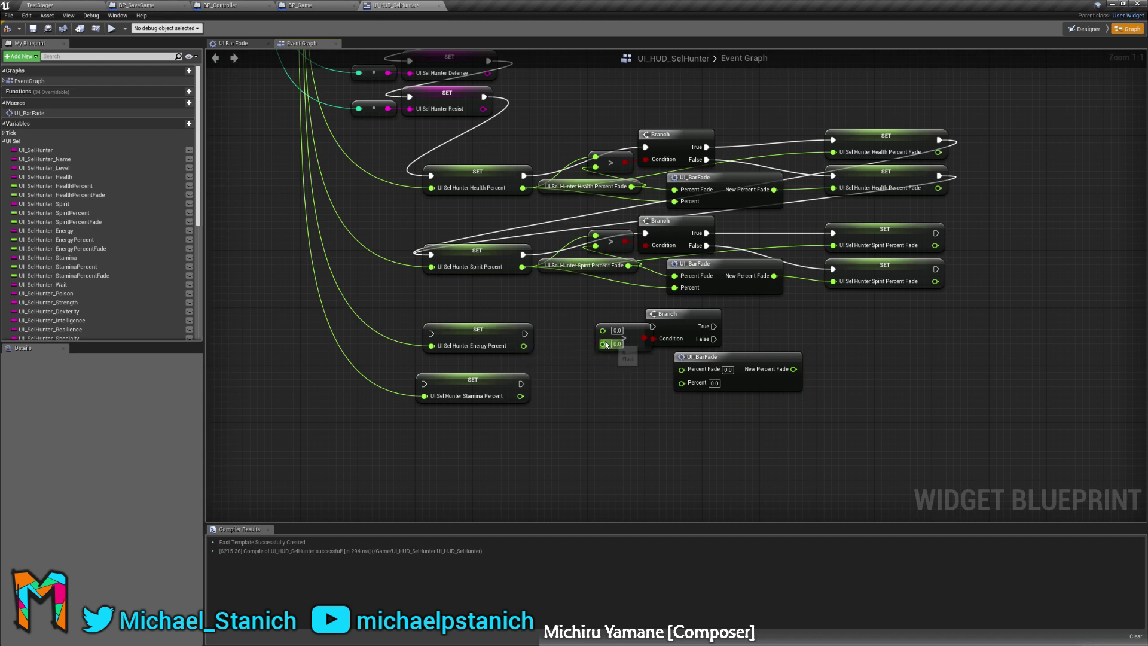
# Add a UI_SelHunter_EnergyPercentFade getter to the copied comparison's second input and place it beside the Energy Percent SET node.
pyautogui.moveTo(605, 345); pyautogui.dragTo(571, 362)
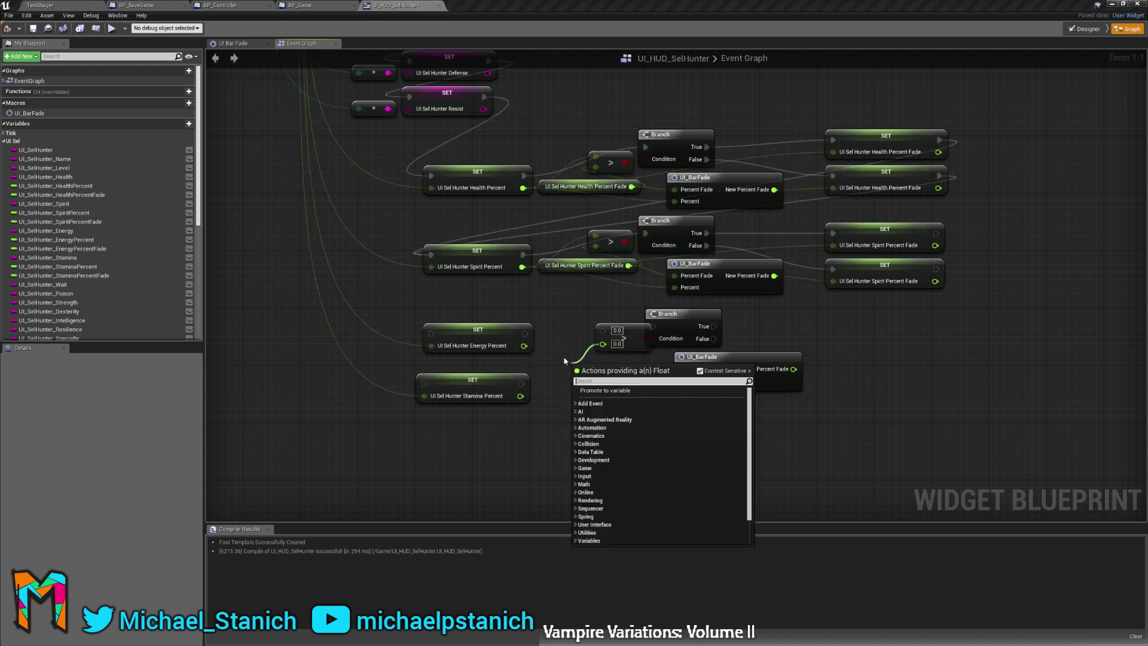
pyautogui.write('fade')
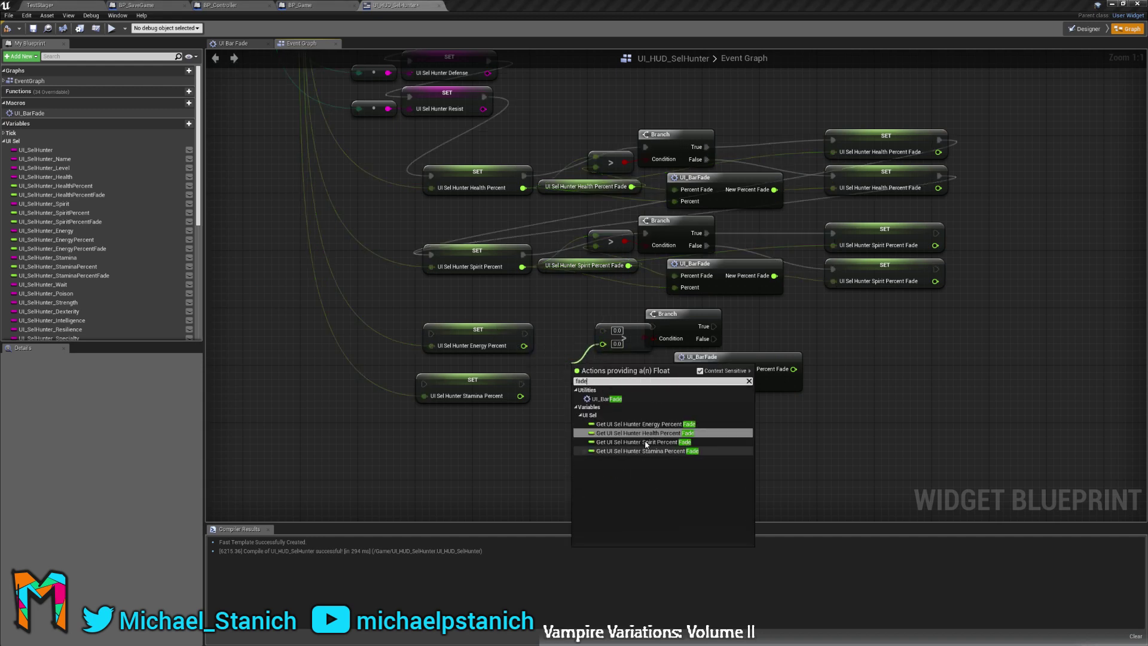
pyautogui.click(651, 424)
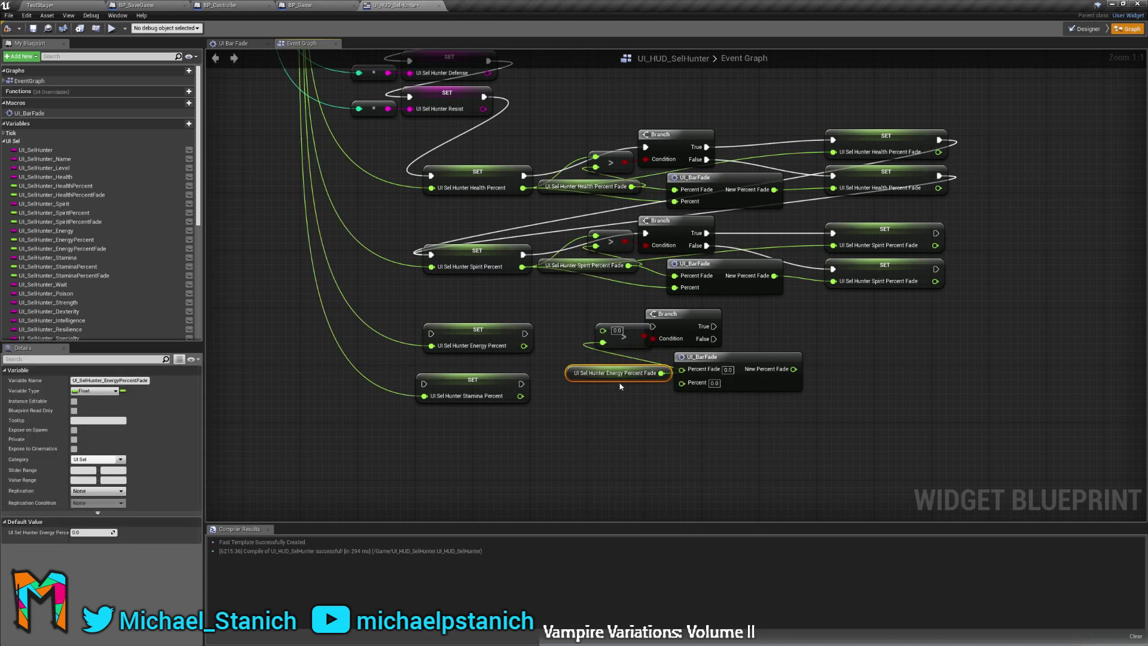
pyautogui.moveTo(628, 380); pyautogui.dragTo(594, 350)
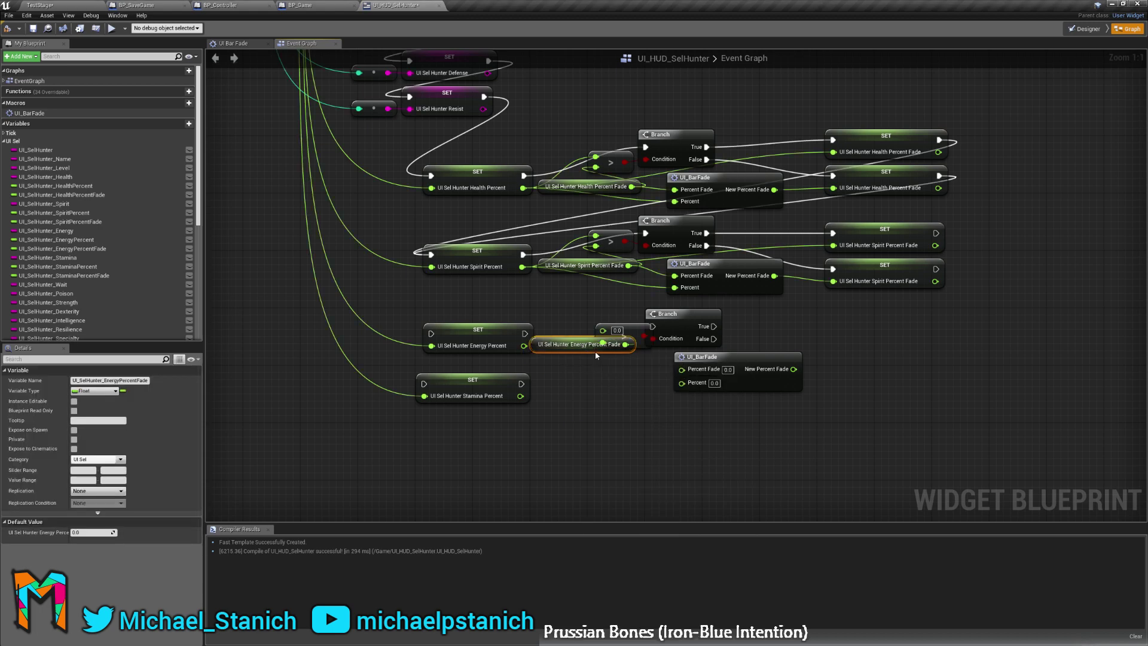
# Move the Energy row's comparison, Branch and UI_BarFade nodes up together, clear of the Energy Percent Fade getter.
pyautogui.moveTo(647, 309); pyautogui.dragTo(688, 341)
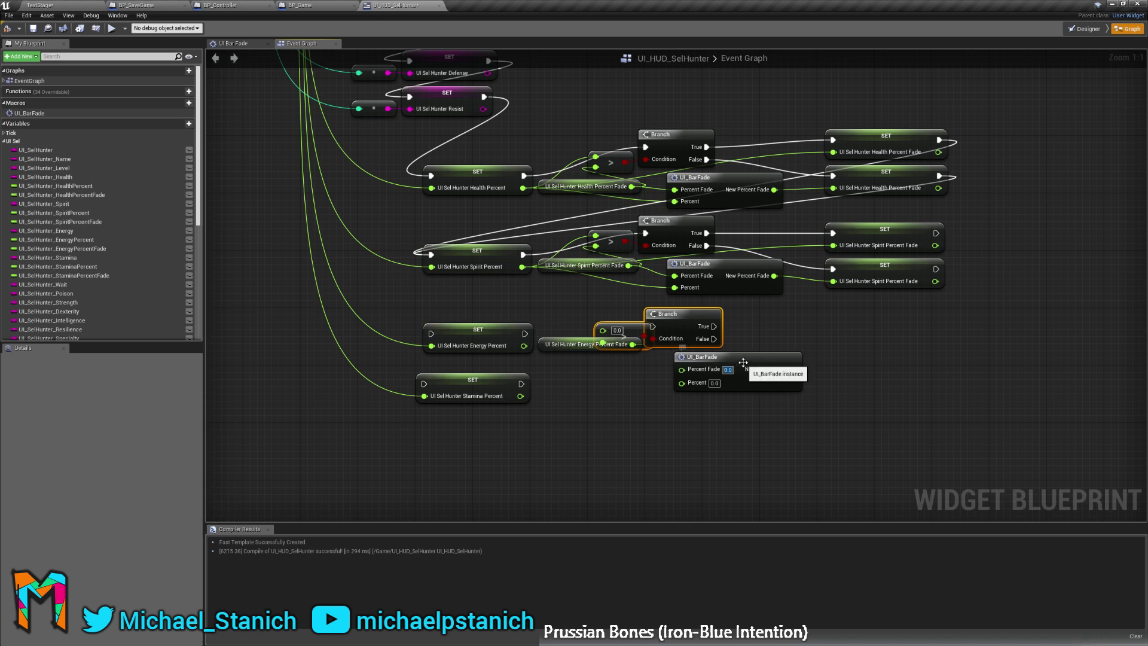
pyautogui.click(743, 360)
pyautogui.click(688, 328)
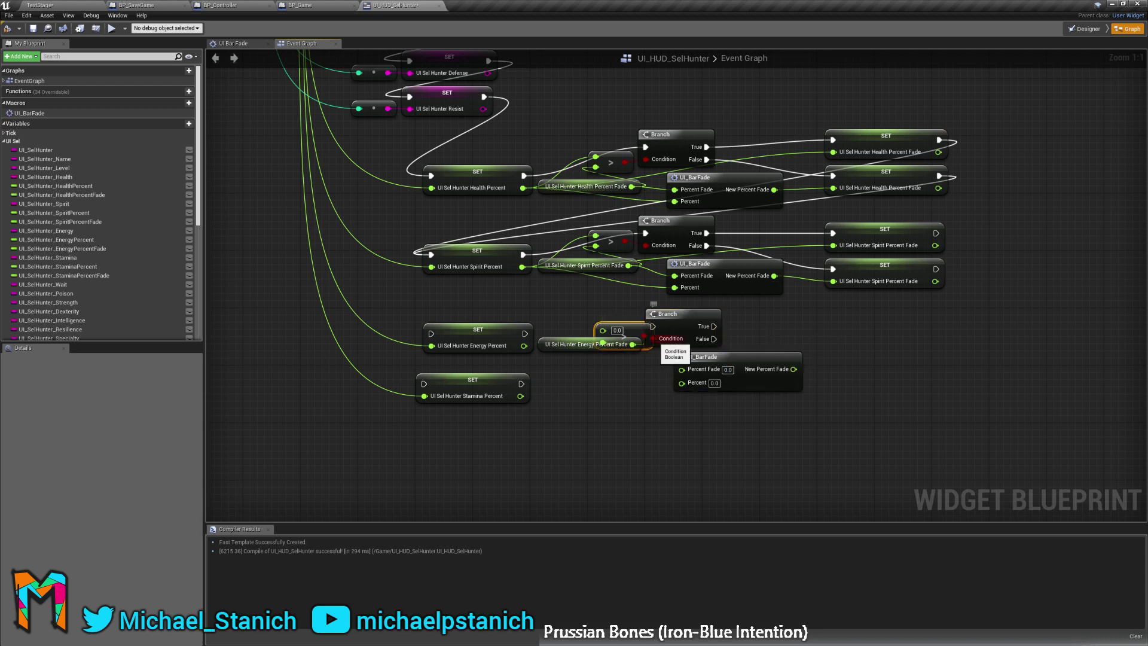
pyautogui.keyDown('shift'); pyautogui.moveTo(729, 322); pyautogui.dragTo(697, 300); pyautogui.keyUp('shift')
pyautogui.click(545, 364)
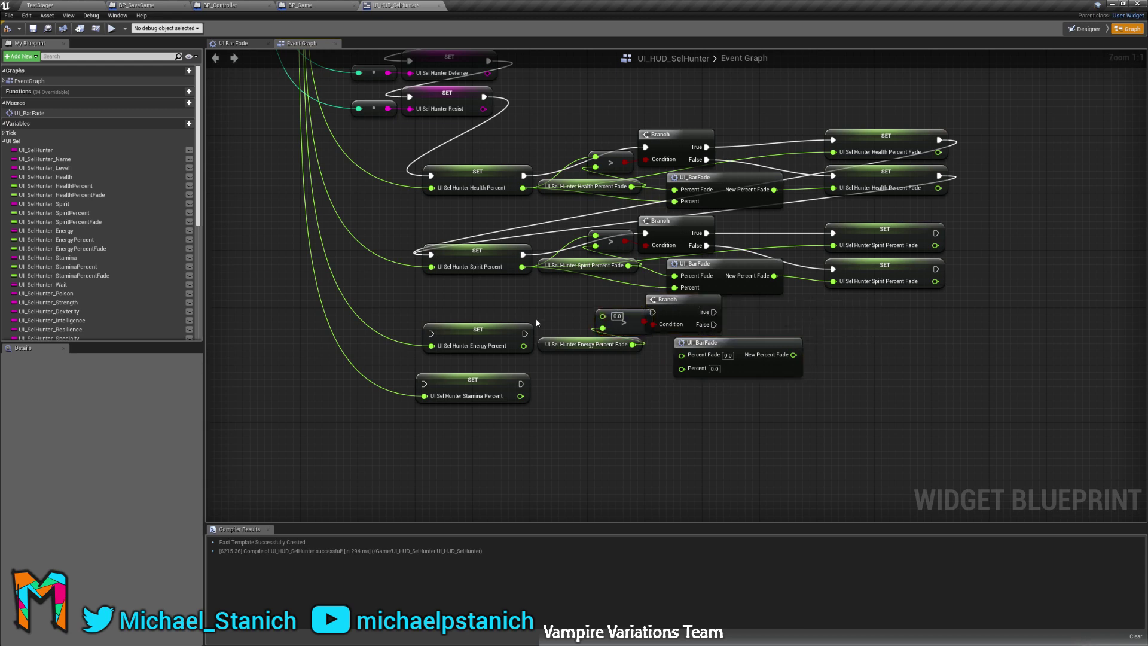
# Connect Energy Percent to the comparison's first input and run the Energy Percent SET node's execution into the Branch.
pyautogui.moveTo(524, 345); pyautogui.dragTo(602, 315)
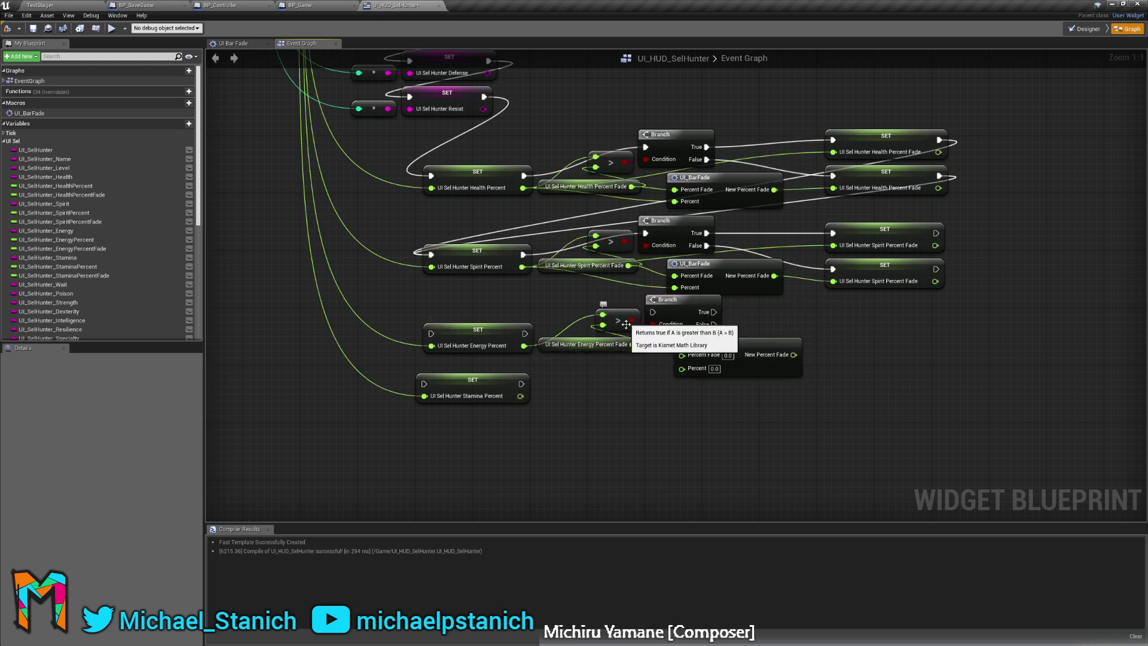
pyautogui.moveTo(668, 303); pyautogui.dragTo(526, 255, button='right')
pyautogui.moveTo(378, 300); pyautogui.dragTo(504, 281)
# Connect the execution outputs of both Spirit Percent Fade SET nodes to the Energy Percent SET node.
pyautogui.moveTo(789, 201); pyautogui.dragTo(284, 301)
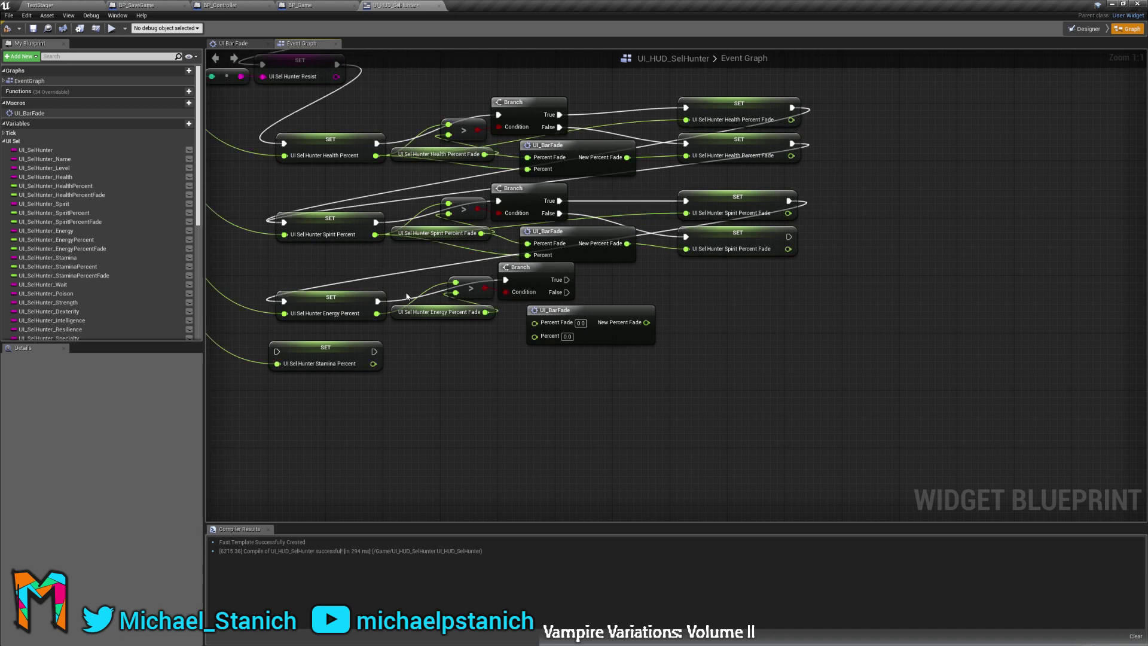
pyautogui.moveTo(789, 237); pyautogui.dragTo(284, 301)
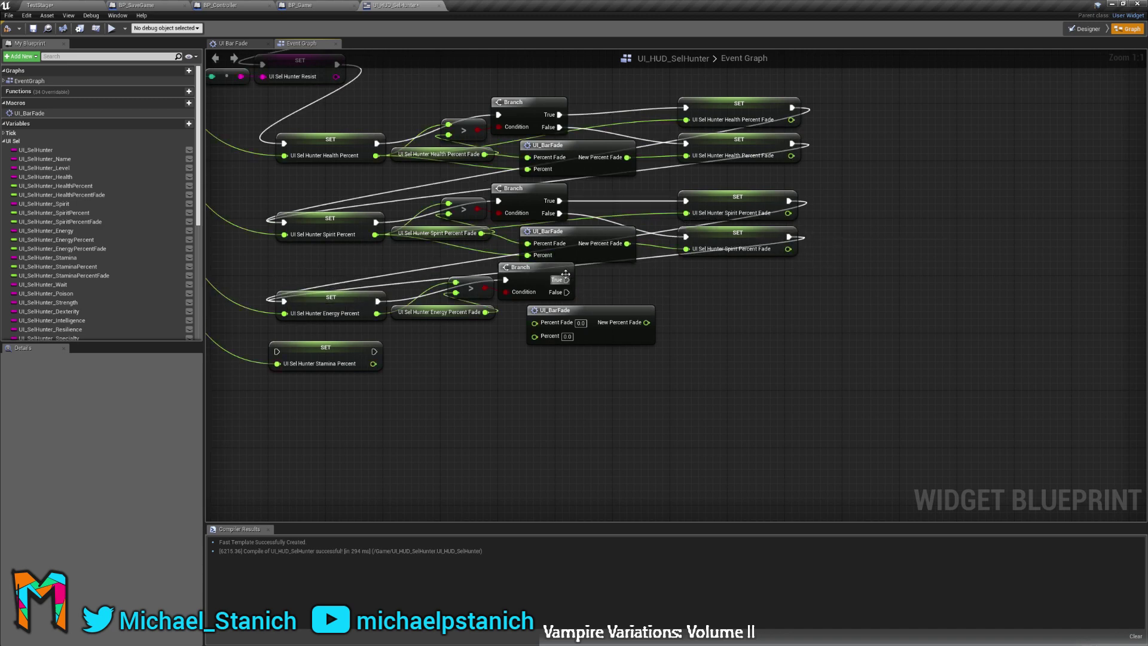
# Add a UI_SelHunter_EnergyPercentFade SET node on the Energy Branch's True output and feed it the Energy Percent value.
pyautogui.moveTo(565, 279); pyautogui.dragTo(697, 281)
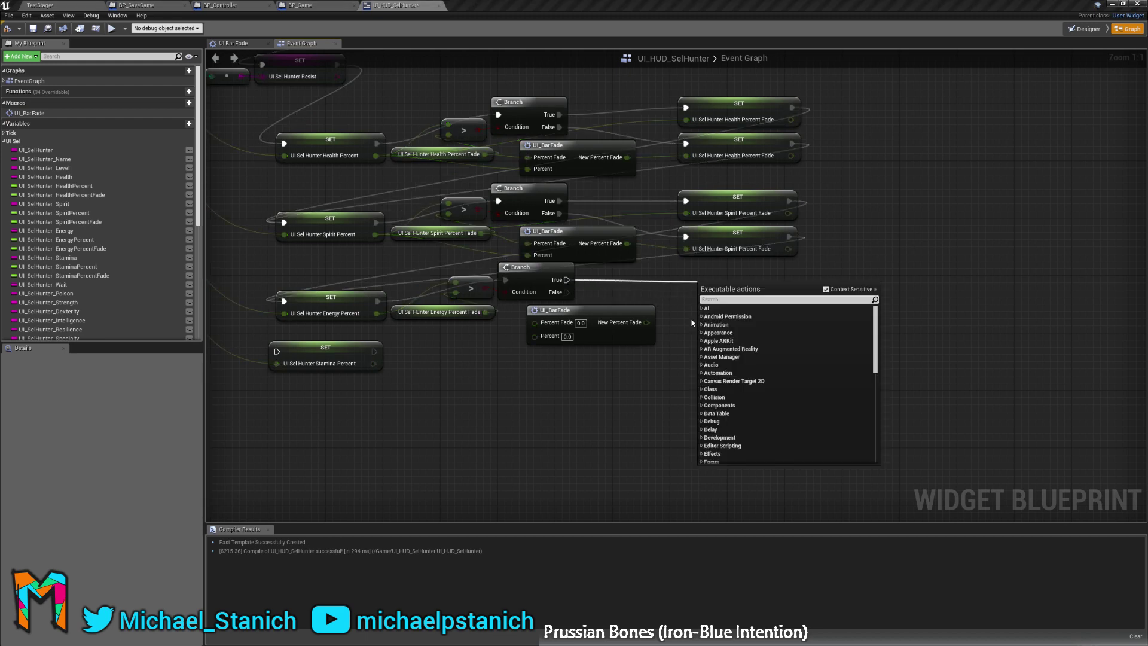
pyautogui.write('fade')
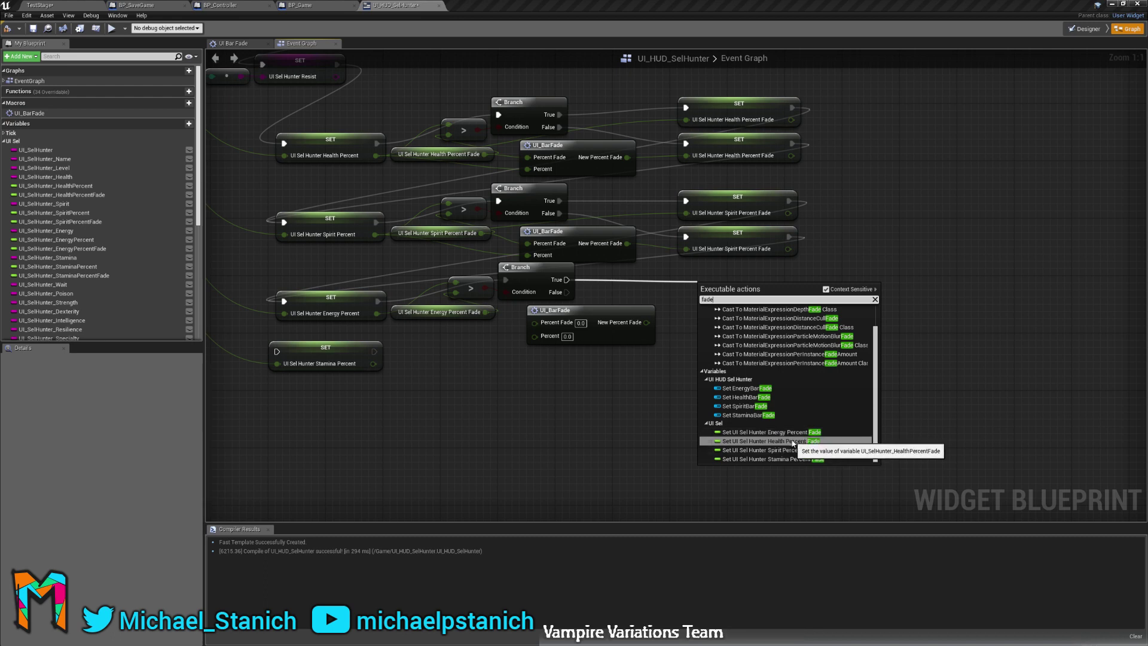
pyautogui.click(792, 432)
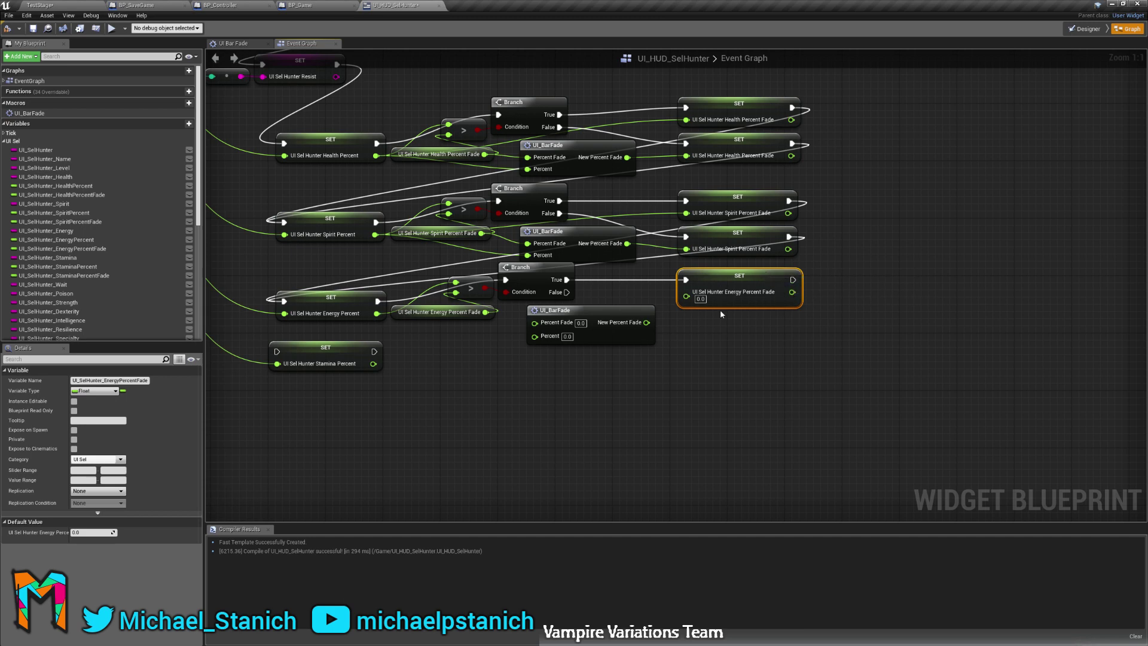
pyautogui.moveTo(763, 352); pyautogui.dragTo(773, 383, button='right')
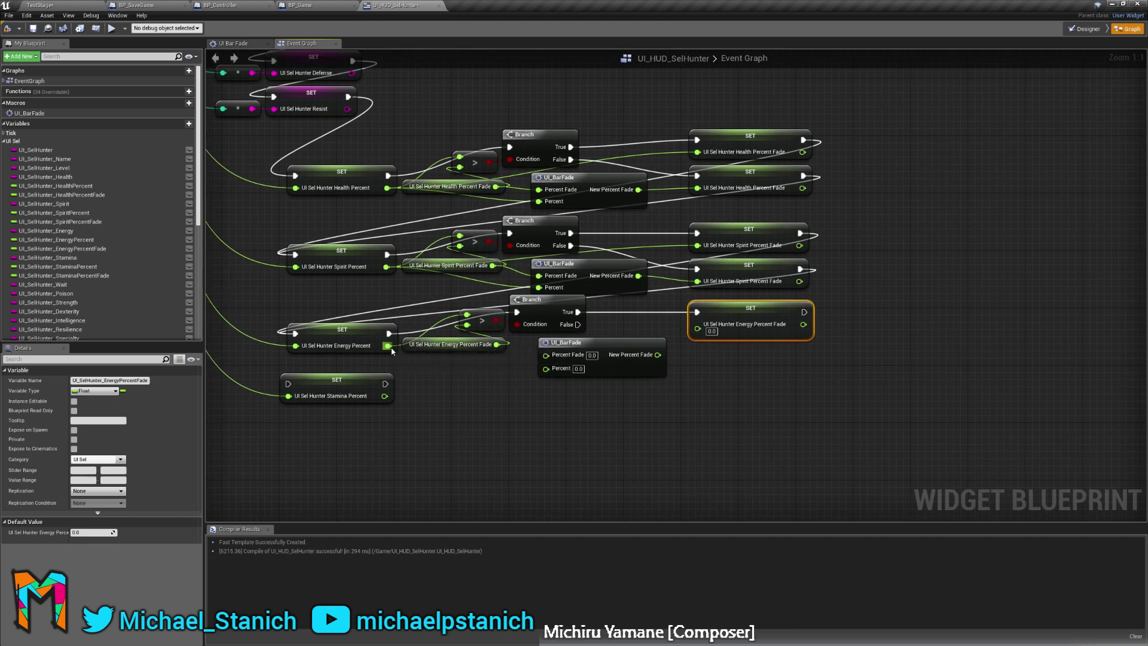
pyautogui.moveTo(387, 346); pyautogui.dragTo(697, 324)
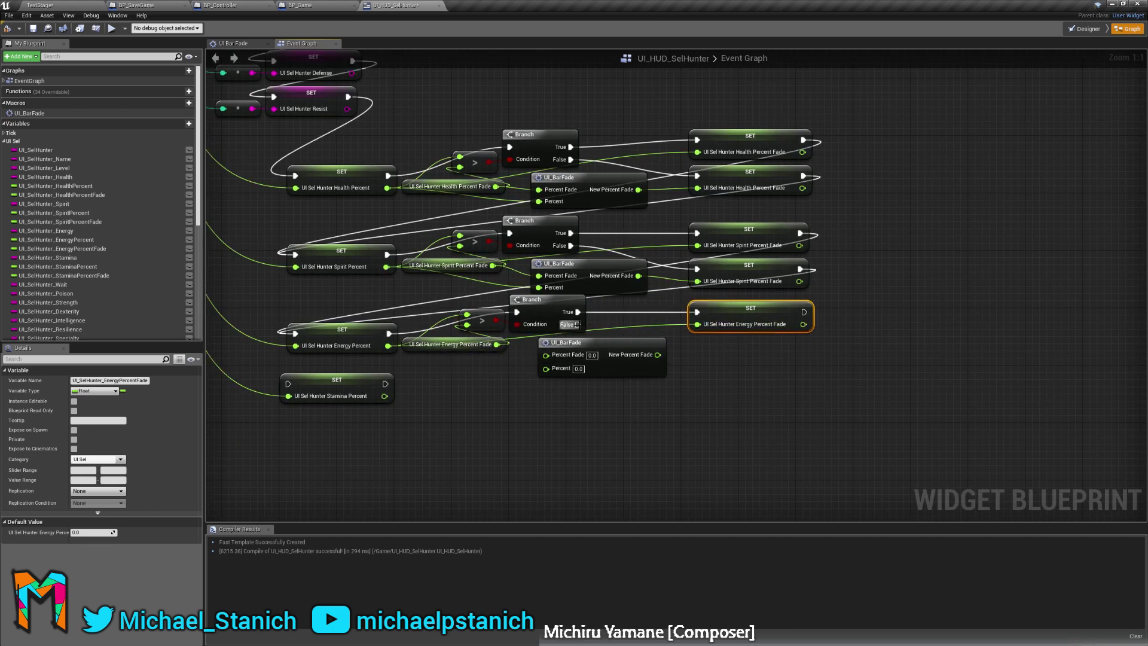
# Add a second UI_SelHunter_EnergyPercentFade SET node on the Energy Branch's False output, aligned below the first one.
pyautogui.moveTo(577, 324); pyautogui.dragTo(706, 352)
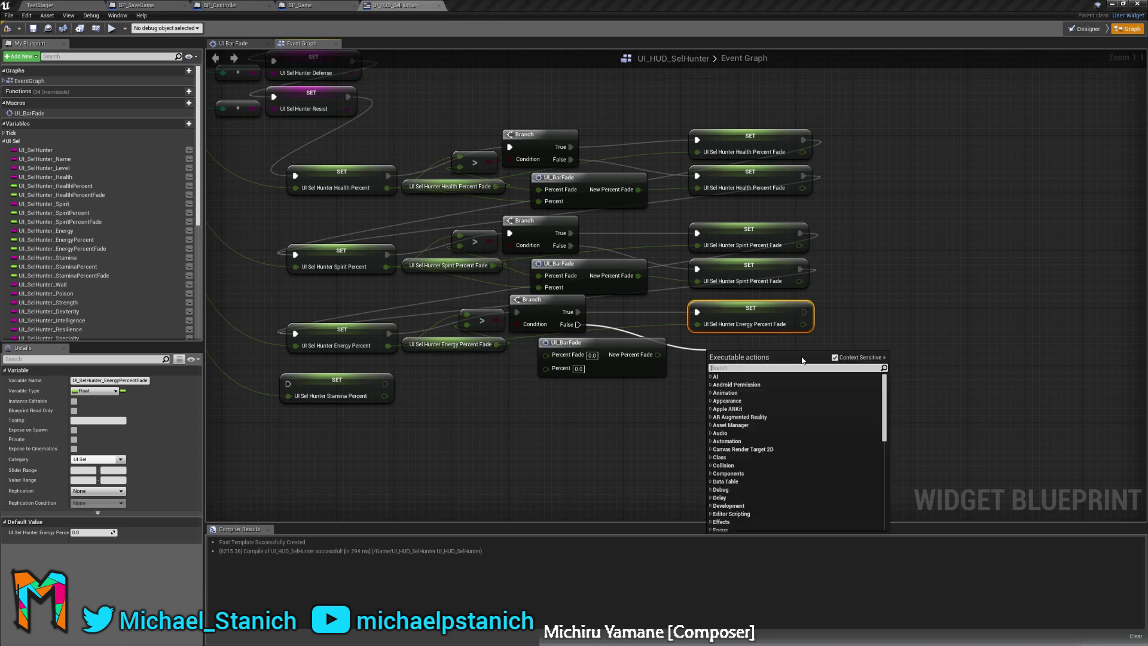
pyautogui.write('fade')
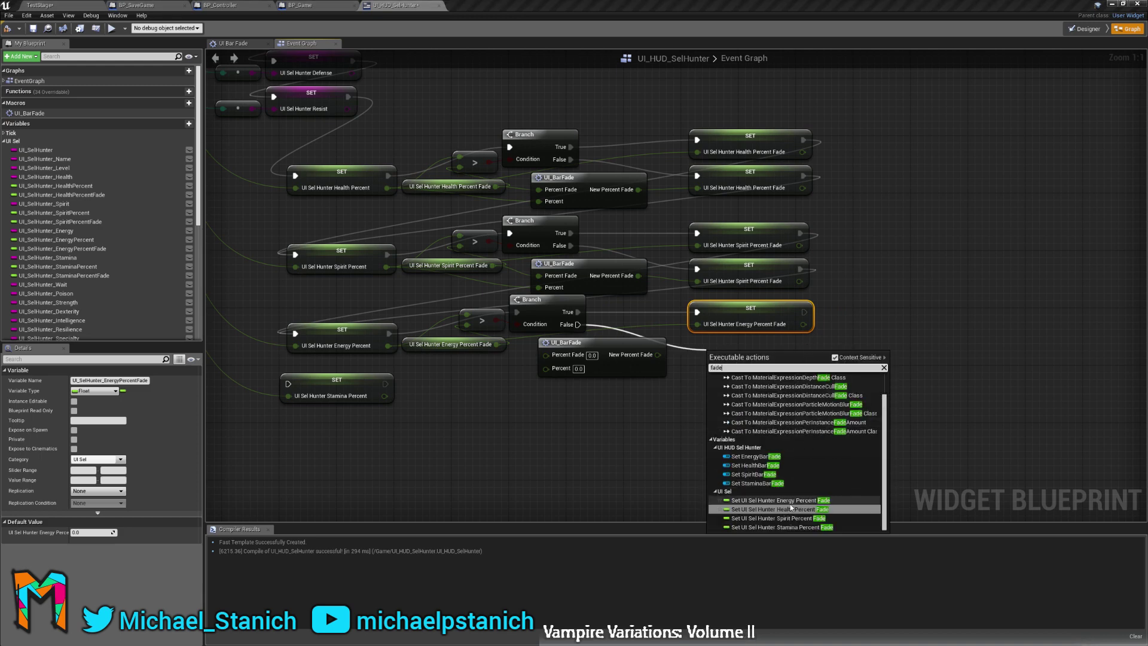
pyautogui.click(780, 500)
pyautogui.moveTo(788, 360); pyautogui.dragTo(763, 346)
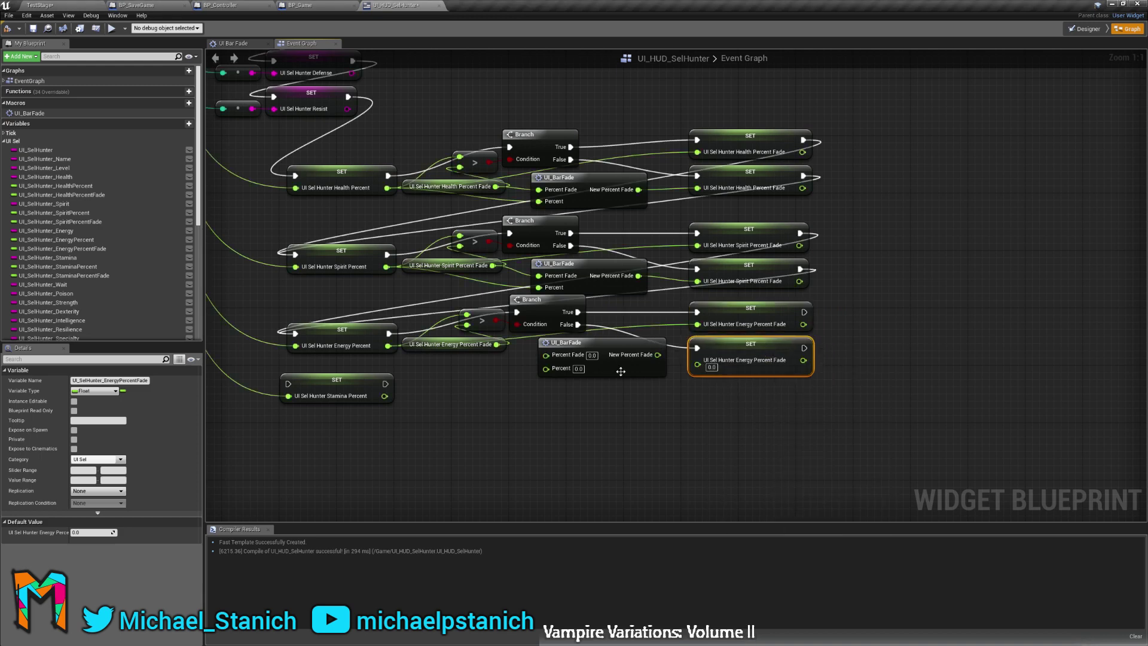
# Wire Energy Percent Fade and Energy Percent into the Energy row's UI_BarFade, and its New Percent Fade into the lower SET node.
pyautogui.moveTo(658, 355); pyautogui.dragTo(697, 366)
pyautogui.moveTo(496, 345); pyautogui.dragTo(545, 354)
pyautogui.moveTo(386, 346); pyautogui.dragTo(546, 366)
# Connect both Energy Percent Fade SET nodes' execution outputs to the Stamina Percent SET node and place that node lower, aligned with the row above.
pyautogui.moveTo(804, 311); pyautogui.dragTo(288, 383)
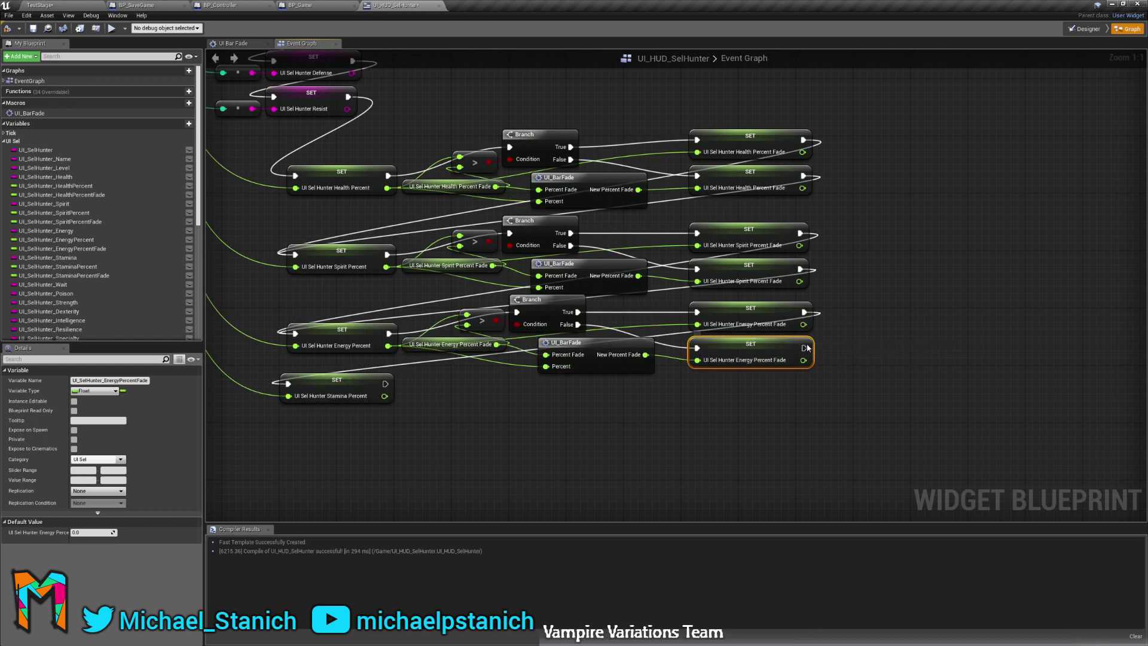
pyautogui.moveTo(804, 347); pyautogui.dragTo(329, 412)
pyautogui.click(532, 417)
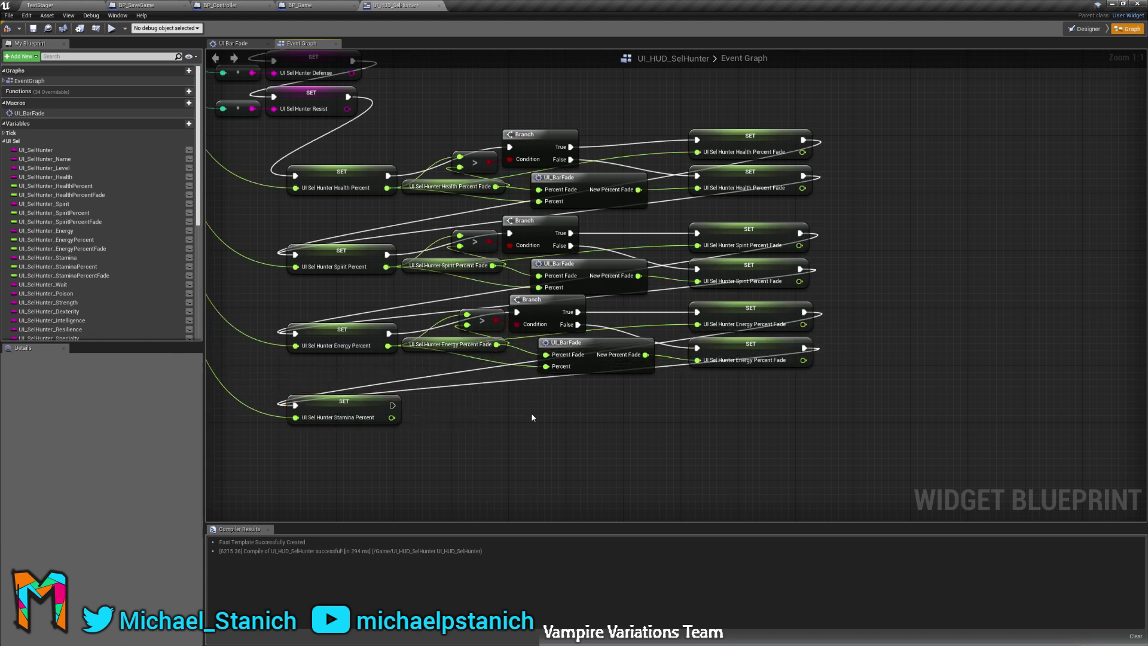
# Paste the copied comparison, Branch and UI_BarFade nodes and position them beside the Stamina Percent SET node.
pyautogui.moveTo(532, 417); pyautogui.dragTo(535, 370, button='right')
pyautogui.hotkey('ctrl', 'v')
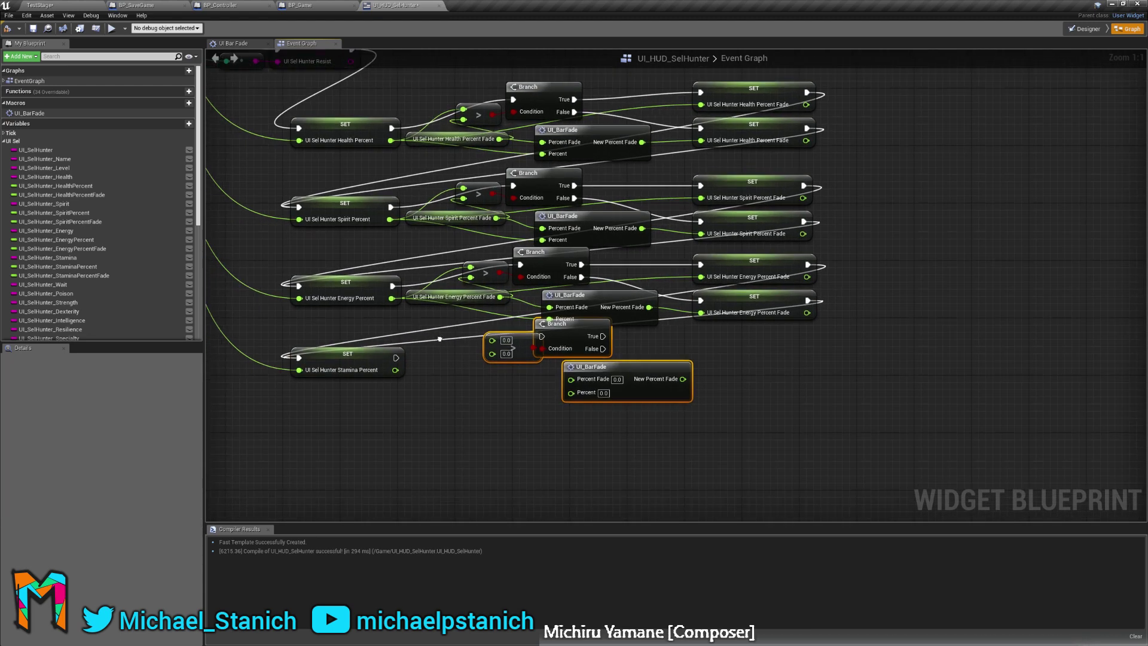
pyautogui.moveTo(440, 339); pyautogui.dragTo(504, 330, button='right')
pyautogui.moveTo(672, 394); pyautogui.dragTo(657, 401)
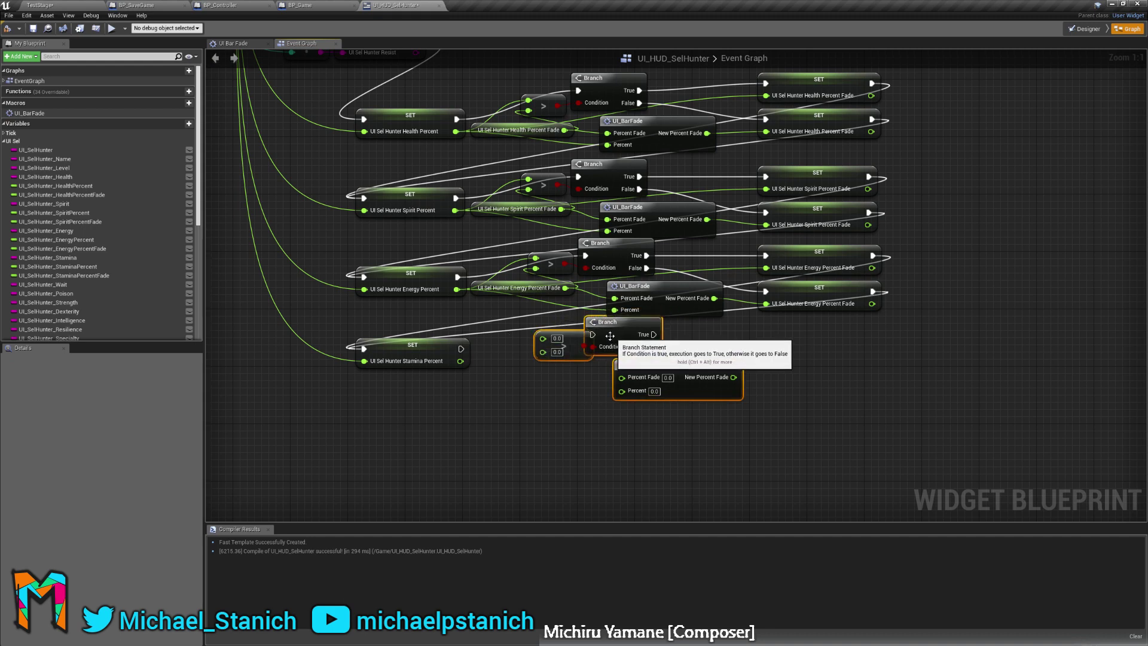
# Move the Stamina Percent SET node slightly down to match the spacing of the rows above.
pyautogui.click(492, 371)
pyautogui.click(459, 365)
pyautogui.click(506, 354)
pyautogui.click(466, 367)
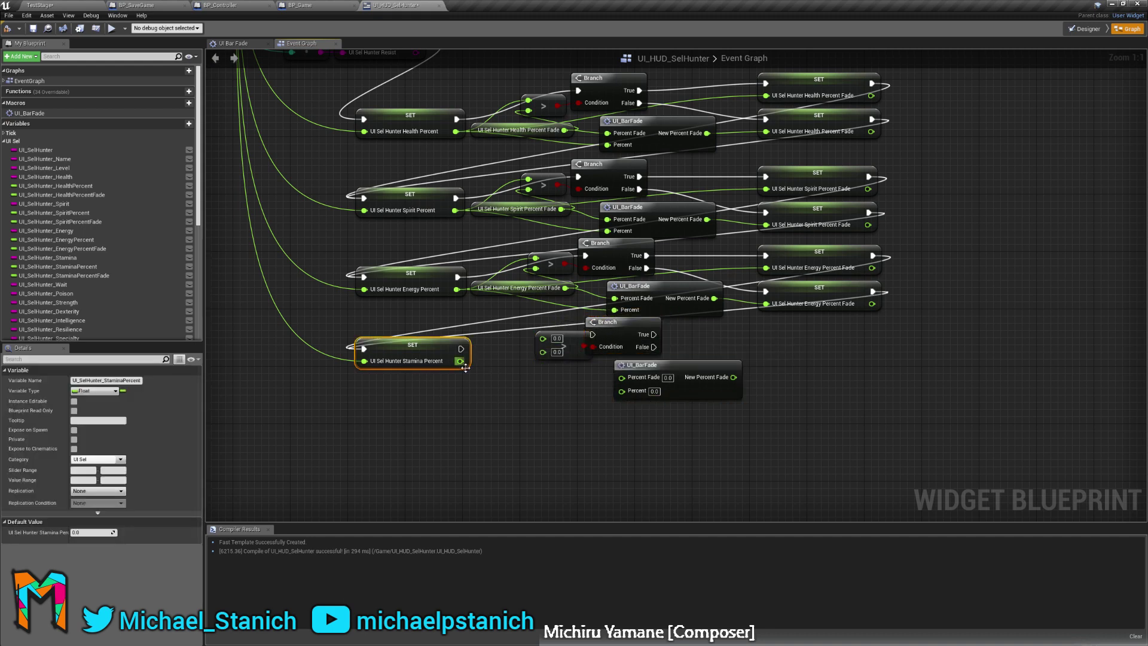
pyautogui.click(505, 342)
pyautogui.click(447, 348)
pyautogui.moveTo(446, 348); pyautogui.dragTo(446, 356)
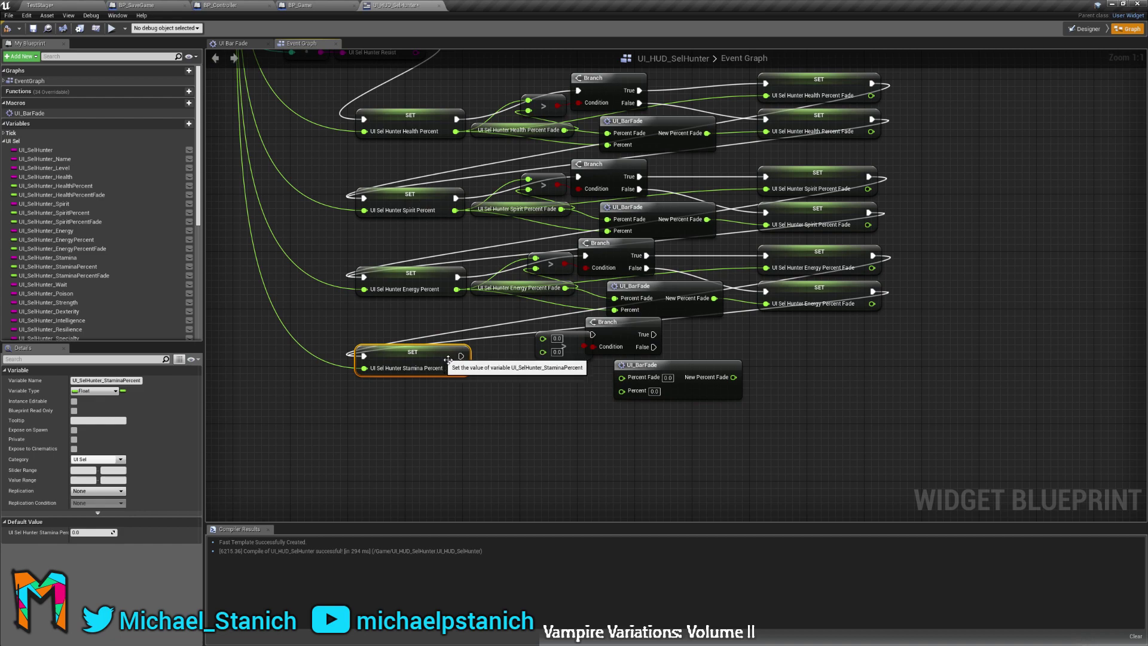
pyautogui.click(455, 322)
pyautogui.moveTo(464, 195); pyautogui.dragTo(489, 280, button='right')
pyautogui.moveTo(480, 282); pyautogui.dragTo(602, 176)
pyautogui.moveTo(485, 283); pyautogui.dragTo(485, 283)
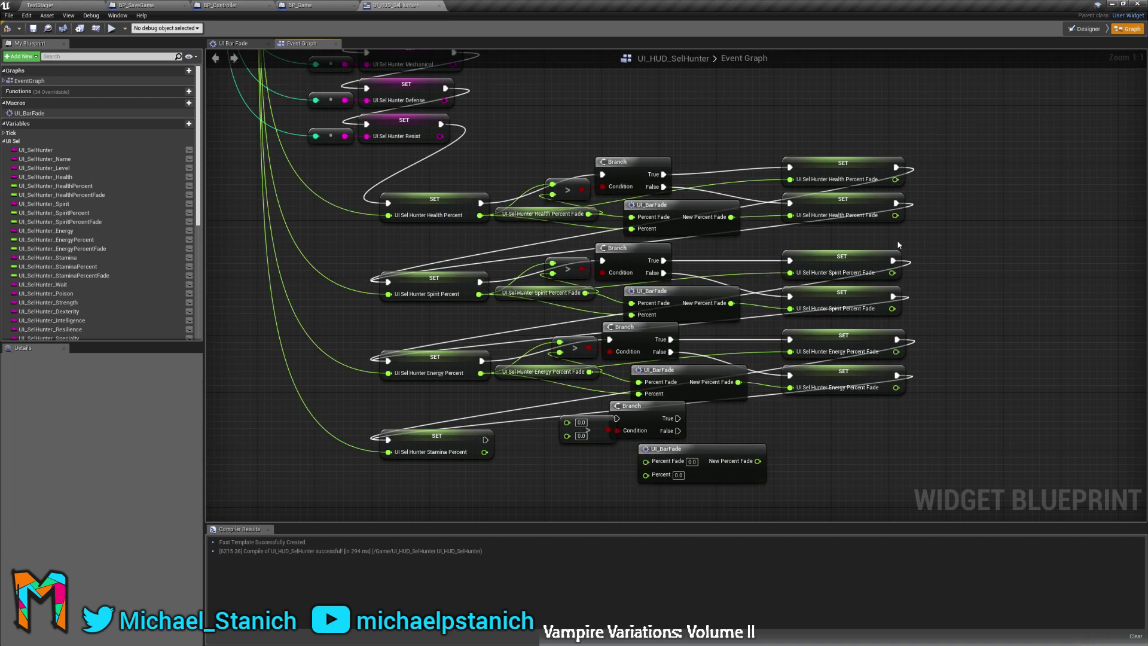
pyautogui.moveTo(849, 507); pyautogui.dragTo(813, 325, button='right')
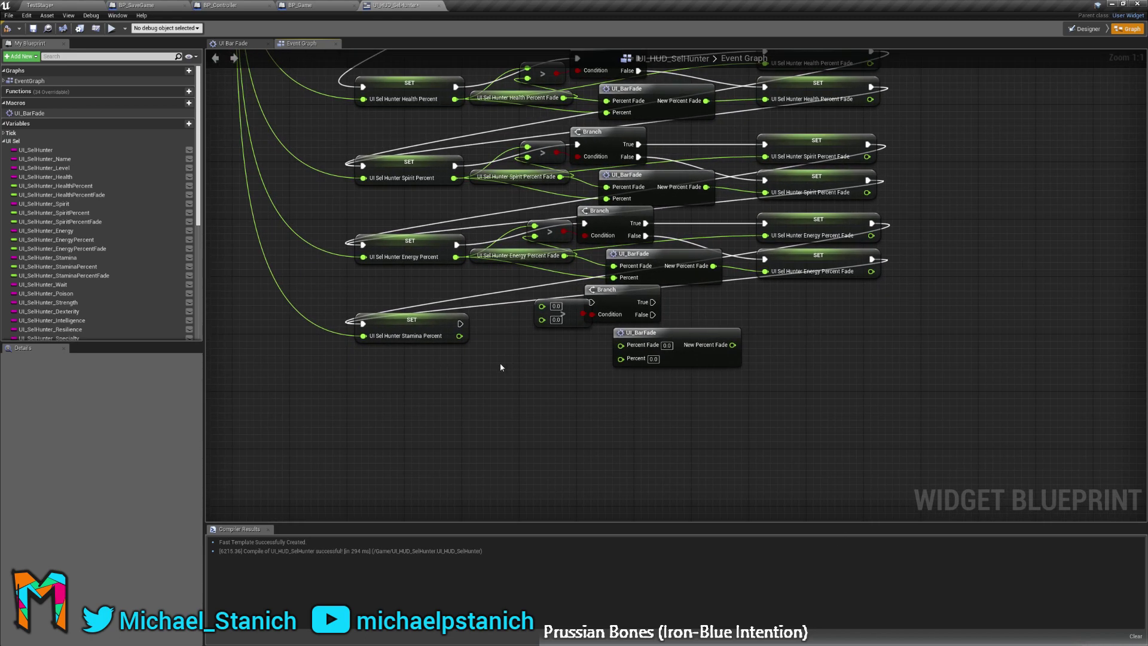
pyautogui.rightClick(513, 364)
pyautogui.moveTo(481, 370); pyautogui.dragTo(498, 393, button='right')
pyautogui.moveTo(572, 382); pyautogui.dragTo(596, 365, button='right')
pyautogui.click(462, 325)
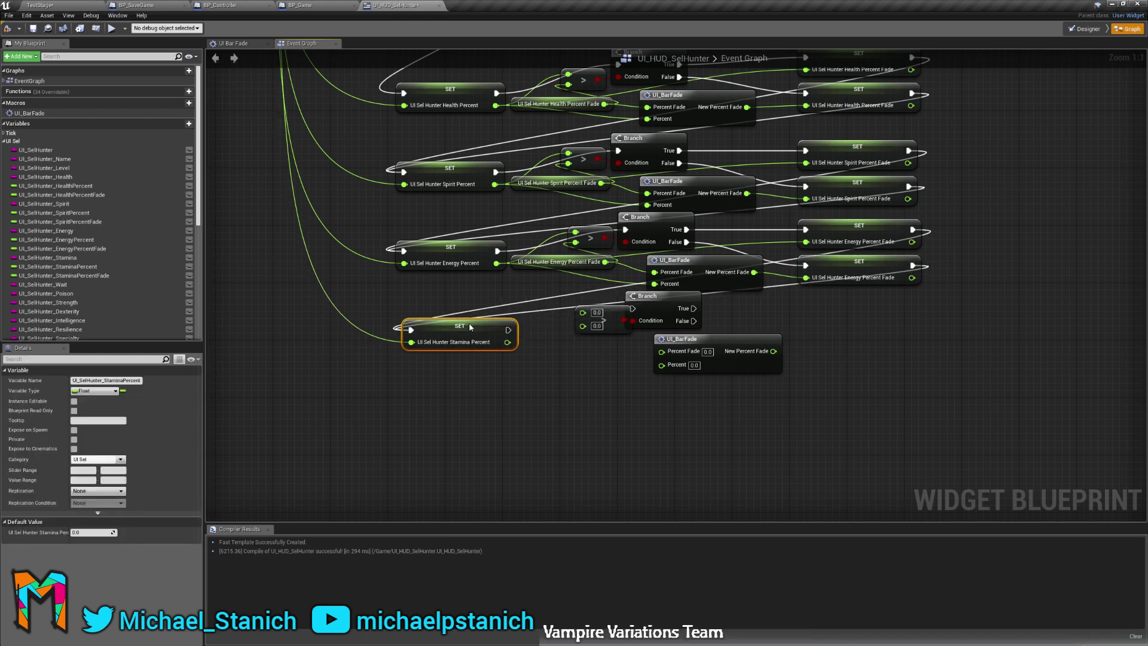
pyautogui.click(547, 384)
pyautogui.moveTo(558, 396); pyautogui.dragTo(535, 407, button='right')
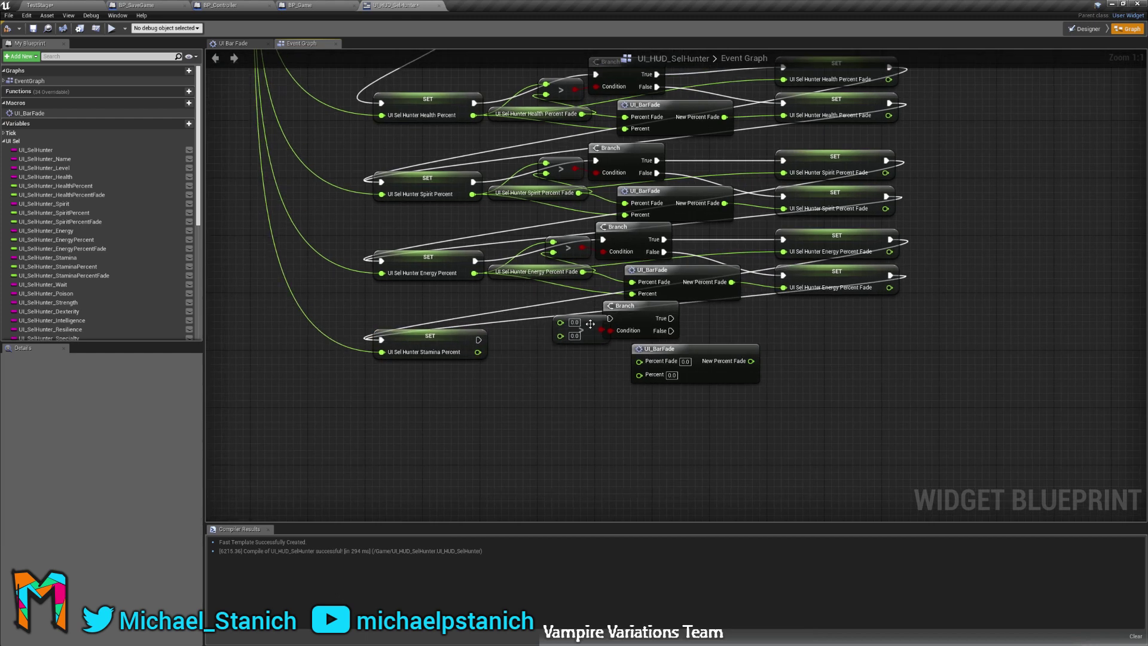
# Connect Stamina Percent to the pasted comparison's first input and add a UI_SelHunter_StaminaPercentFade getter below it.
pyautogui.moveTo(478, 351); pyautogui.dragTo(561, 326)
pyautogui.moveTo(483, 399); pyautogui.dragTo(473, 413, button='right')
pyautogui.moveTo(65, 275); pyautogui.dragTo(550, 392)
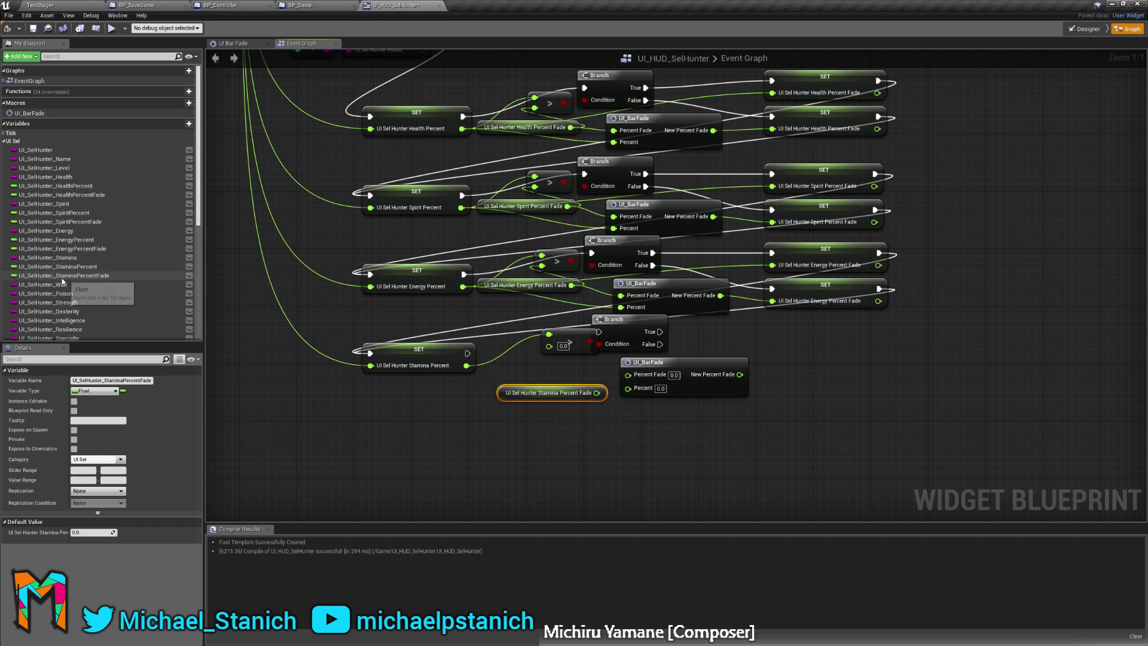
# Add two UI_SelHunter_StaminaPercentFade SET nodes, stacked and aligned beneath the Energy Percent Fade SET nodes.
pyautogui.moveTo(794, 321); pyautogui.dragTo(794, 323)
pyautogui.click(825, 350)
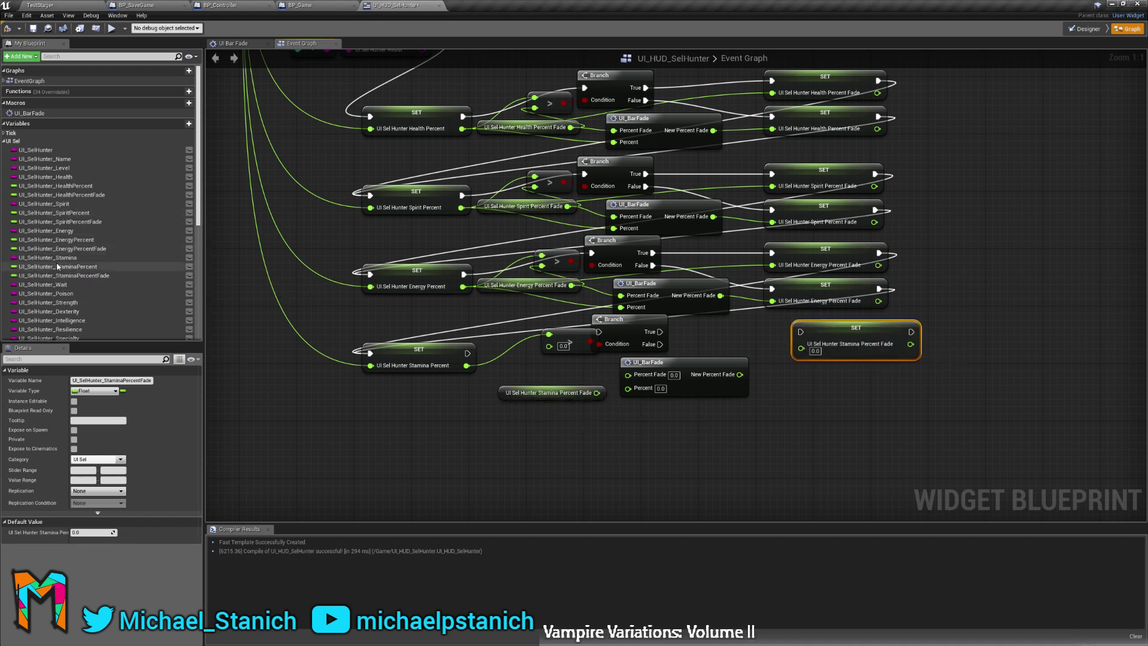
pyautogui.moveTo(60, 275); pyautogui.dragTo(815, 373)
pyautogui.click(825, 386)
pyautogui.moveTo(837, 333); pyautogui.dragTo(809, 334)
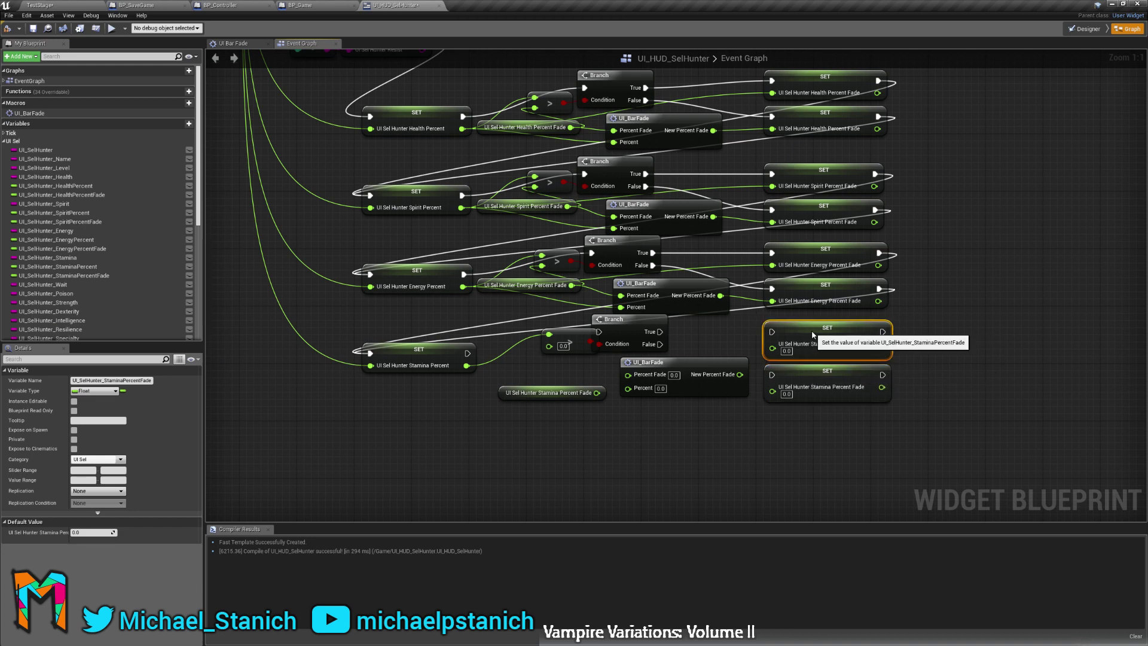
# Connect the Stamina Percent Fade getter to the comparison's second input and place it beside the Stamina Percent SET node.
pyautogui.click(683, 335)
pyautogui.moveTo(683, 335); pyautogui.dragTo(685, 328, button='right')
pyautogui.moveTo(564, 386); pyautogui.dragTo(559, 340)
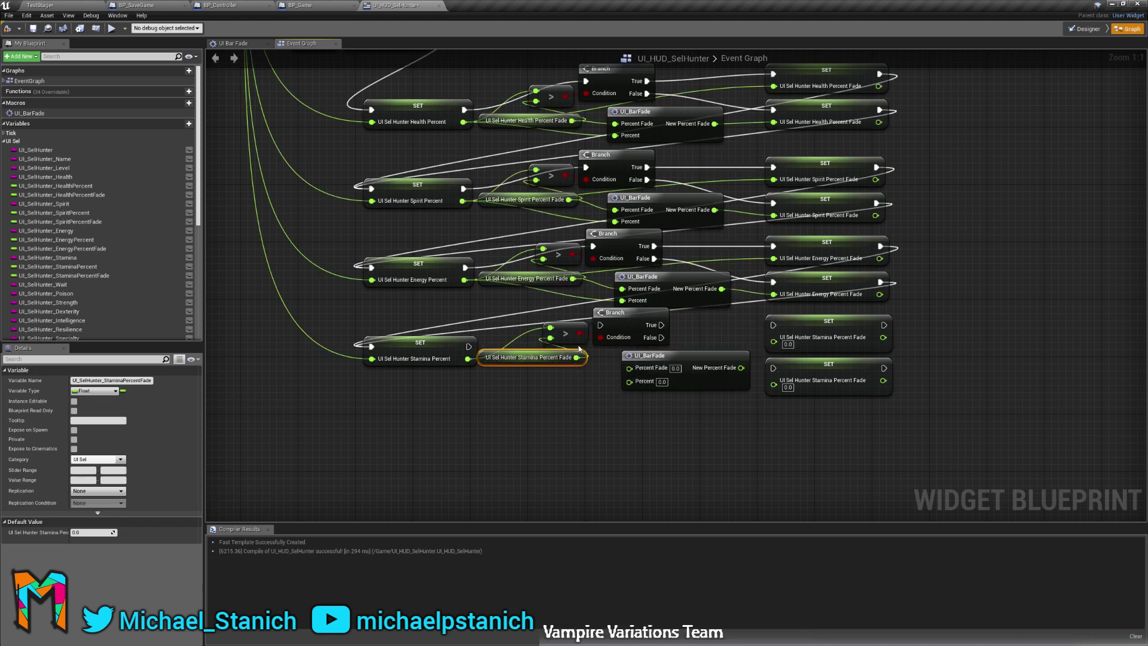
# Connect the Stamina Branch's True output to the upper Stamina Percent Fade SET node and its False output to the lower one.
pyautogui.moveTo(661, 325); pyautogui.dragTo(662, 330)
pyautogui.moveTo(778, 326); pyautogui.dragTo(777, 325)
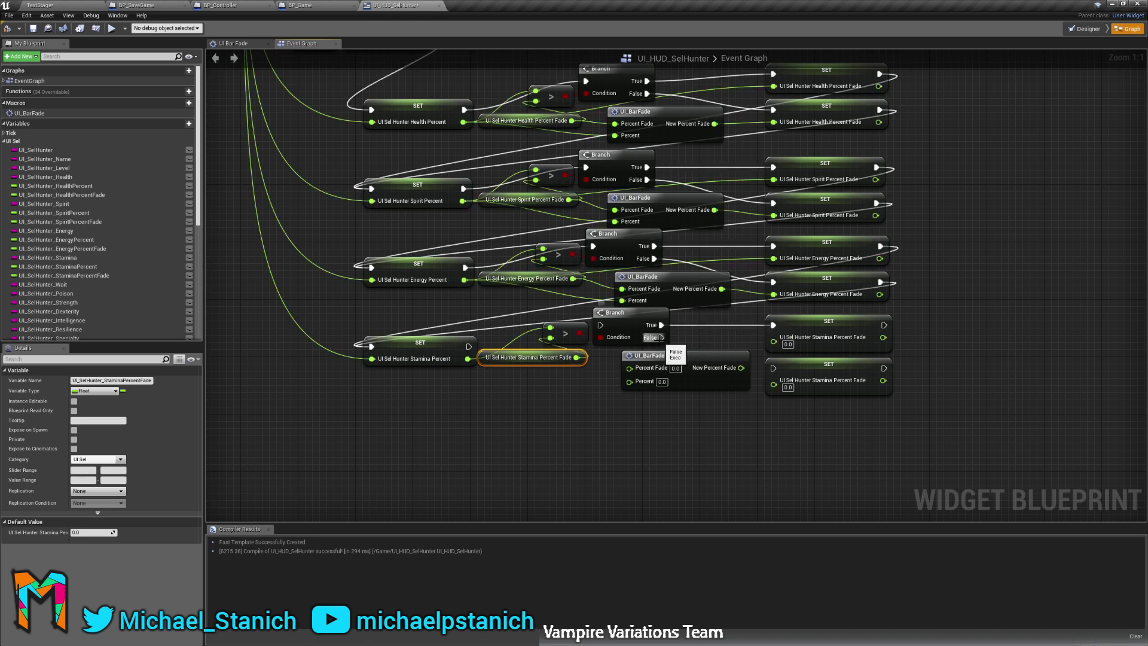
pyautogui.moveTo(661, 337); pyautogui.dragTo(773, 368)
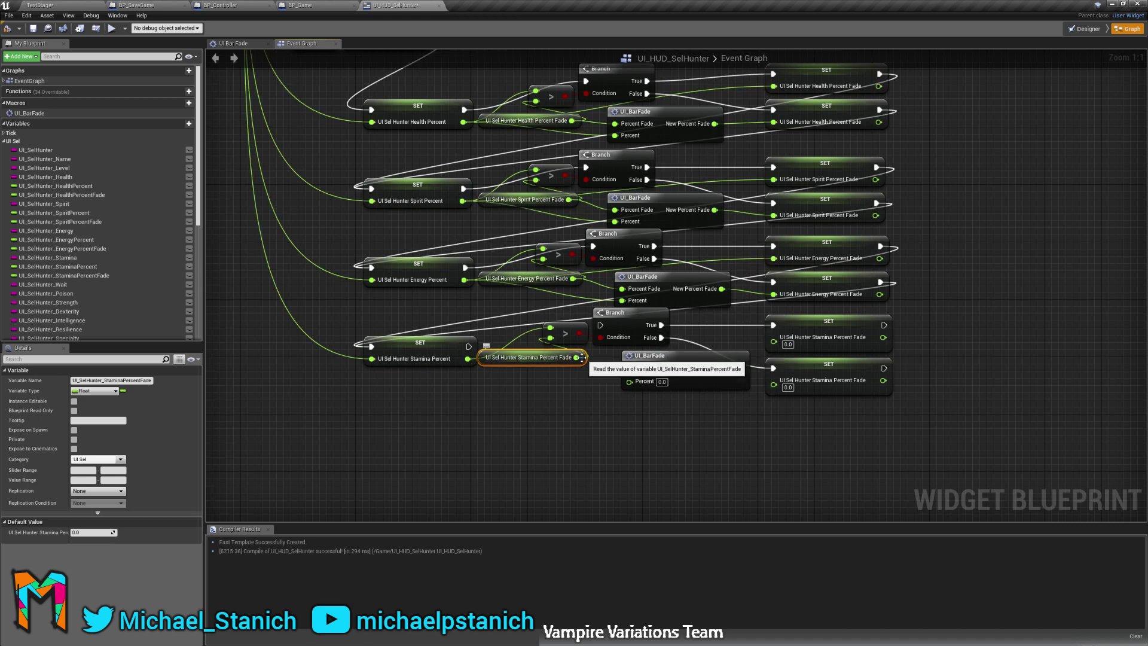
# Wire Stamina Percent Fade and Stamina Percent into the Stamina row's UI_BarFade, and its New Percent Fade into the lower SET node.
pyautogui.moveTo(574, 361); pyautogui.dragTo(631, 370)
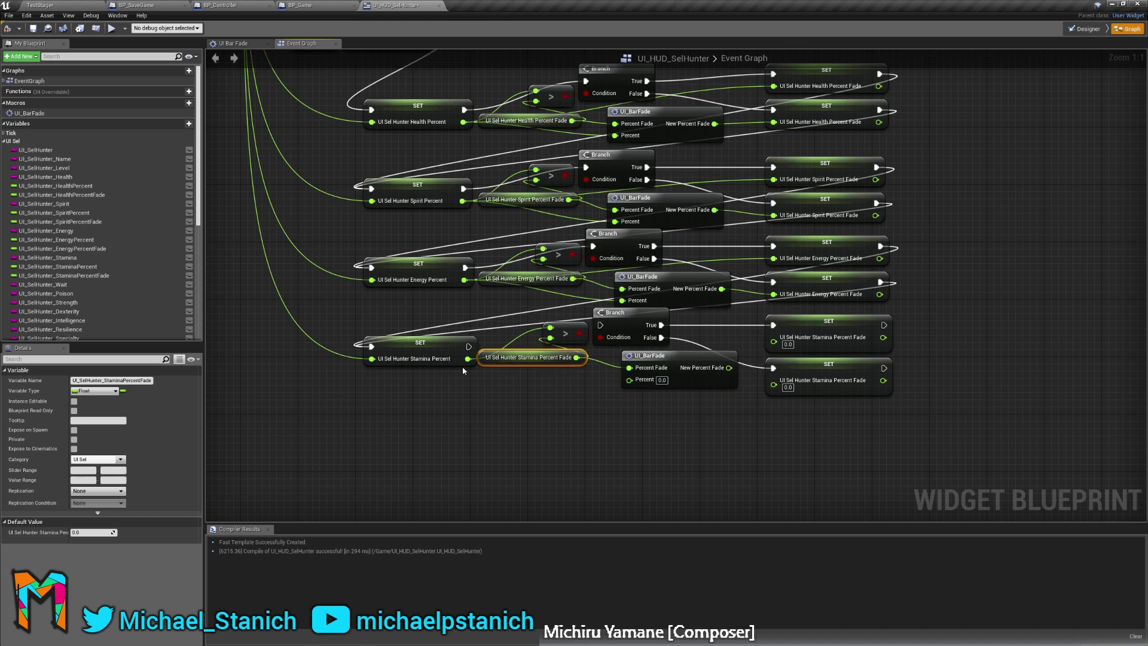
pyautogui.moveTo(468, 358); pyautogui.dragTo(479, 367)
pyautogui.moveTo(640, 385); pyautogui.dragTo(638, 383)
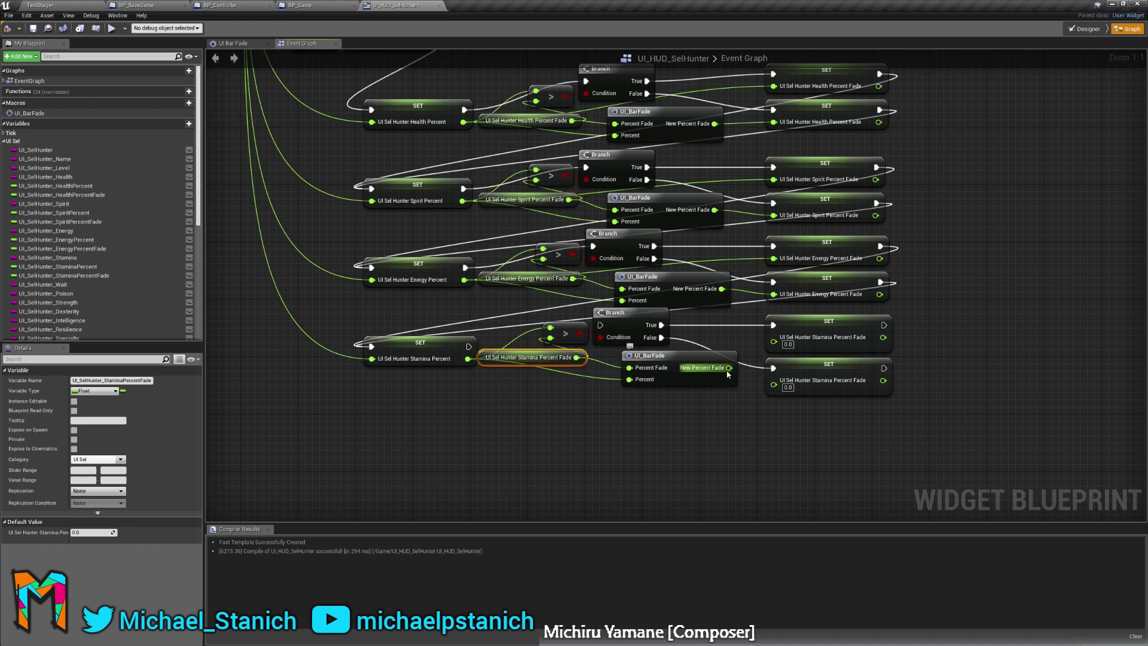
pyautogui.moveTo(729, 367); pyautogui.dragTo(773, 384)
# Connect the Stamina Percent value to the upper Stamina Percent Fade SET node.
pyautogui.moveTo(467, 359); pyautogui.dragTo(554, 358)
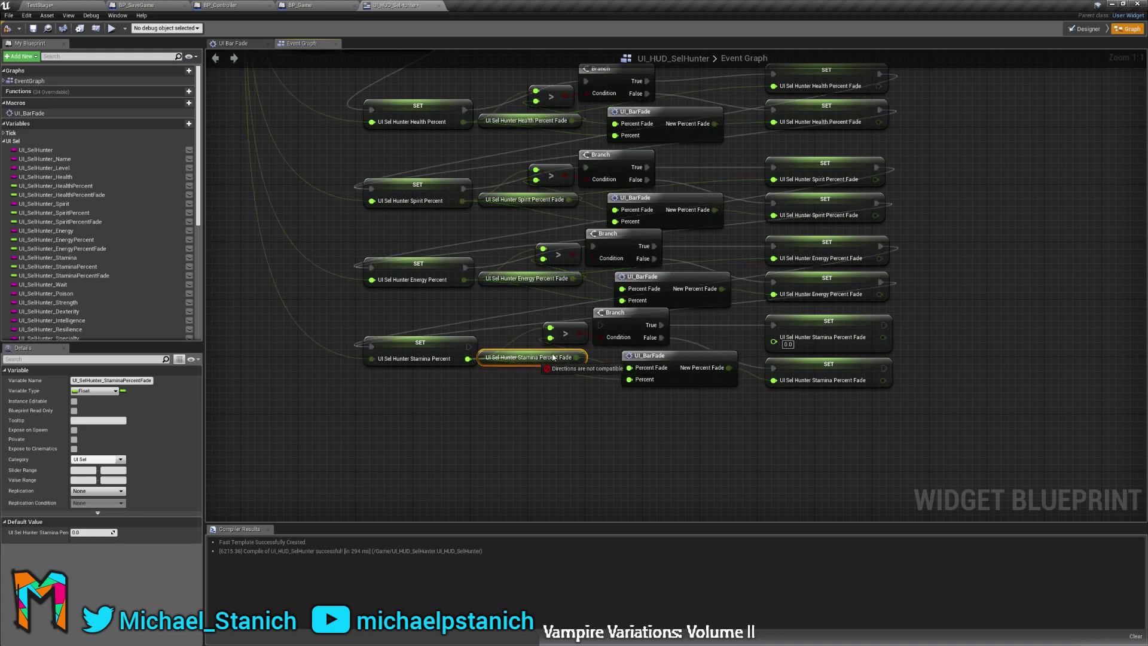
pyautogui.moveTo(769, 337); pyautogui.dragTo(771, 337)
# Collapse the unused pins of the Break Struct_HunterStats node and compile the widget blueprint.
pyautogui.scroll(-6, 535, 343)
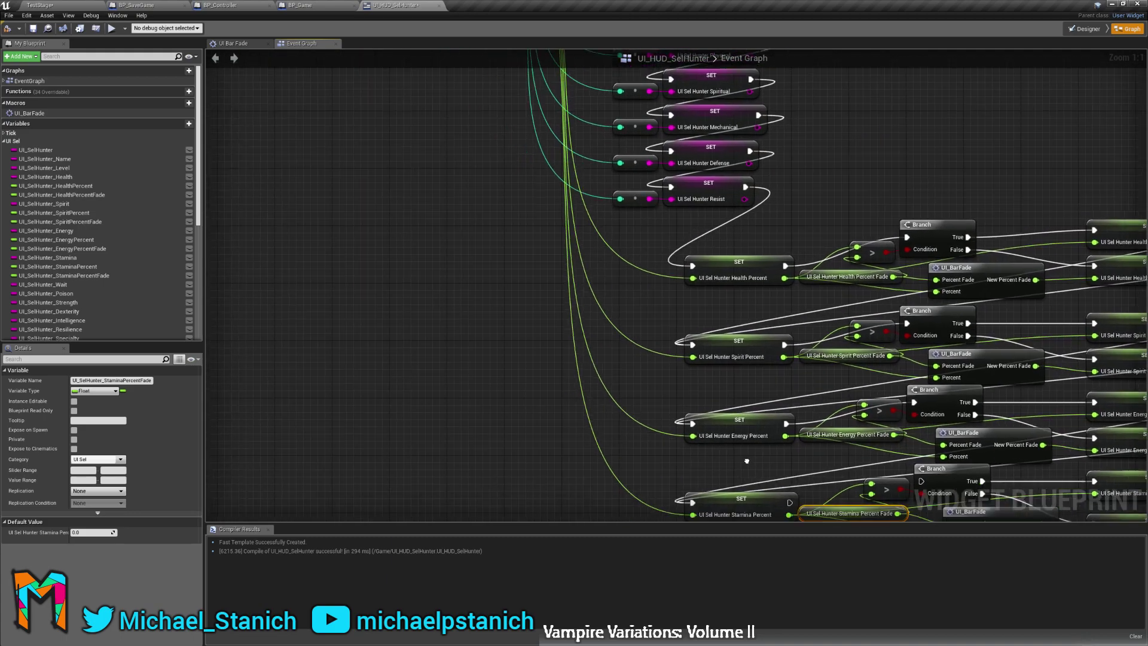
pyautogui.scroll(6, 535, 343)
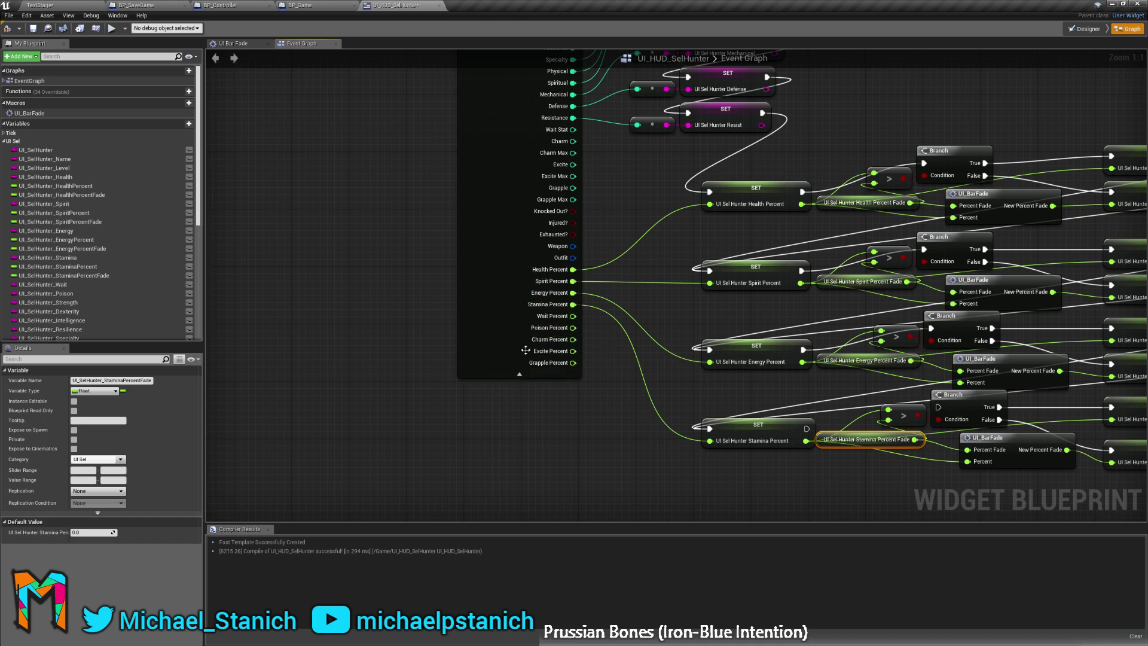
pyautogui.click(530, 375)
pyautogui.moveTo(562, 271); pyautogui.dragTo(568, 373, button='right')
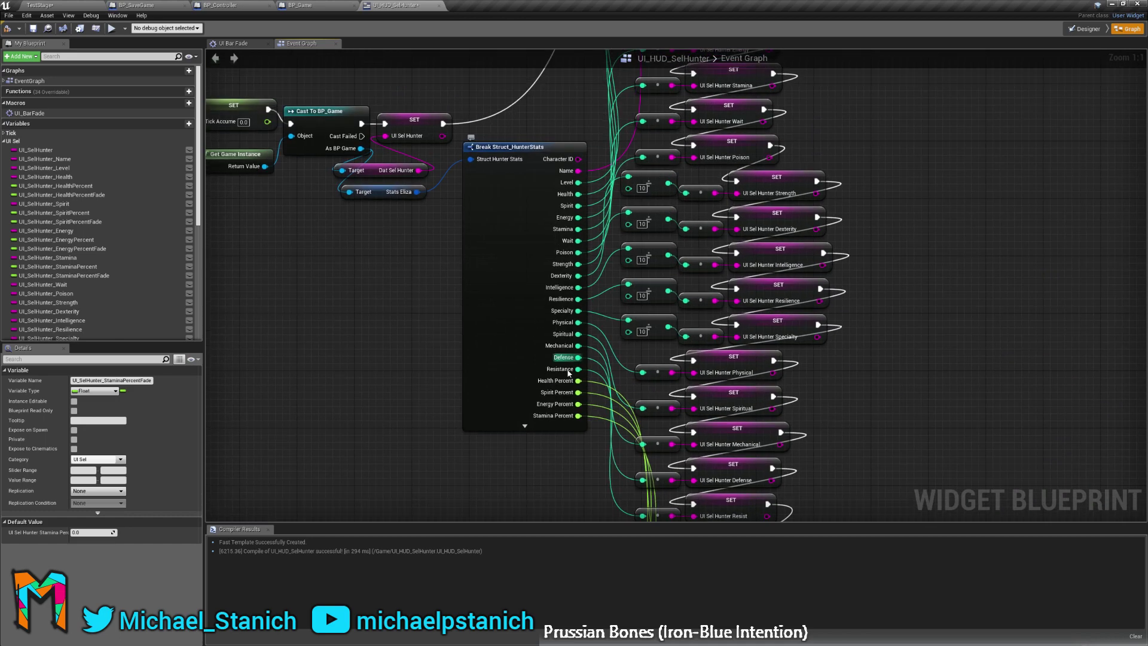
pyautogui.click(547, 426)
pyautogui.moveTo(512, 481); pyautogui.dragTo(414, 365, button='right')
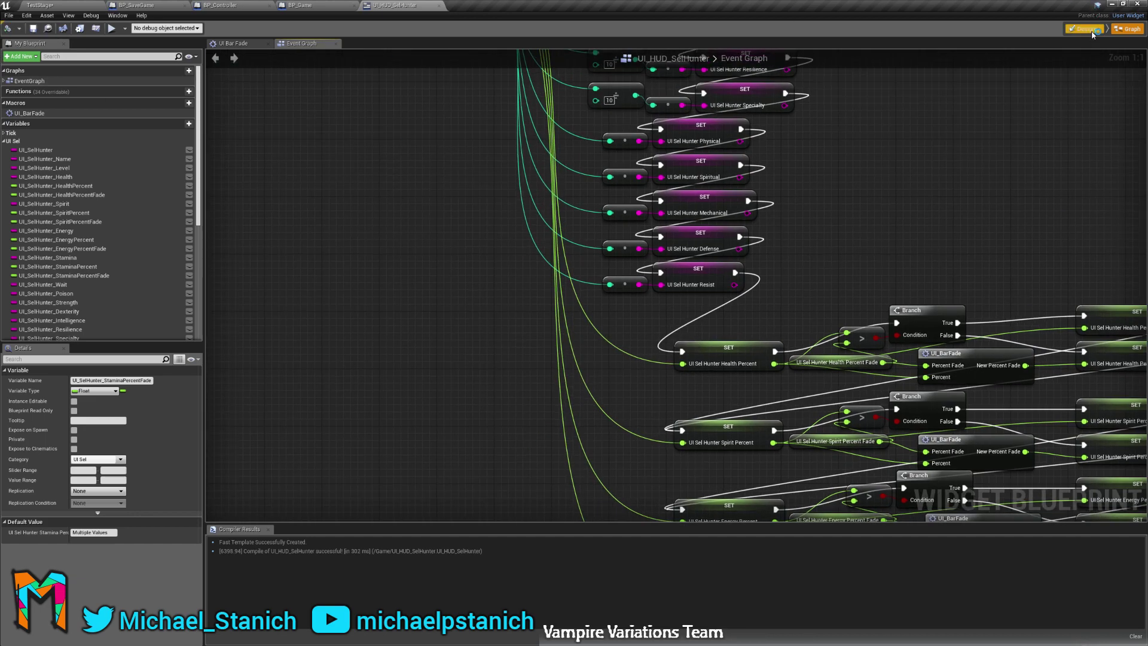
# Check the HealthBar binding in the Designer and bind SpiritBarFade's Percent to UI Sel Hunter Spirit Percent Fade.
pyautogui.click(1083, 29)
pyautogui.scroll(6, 769, 254)
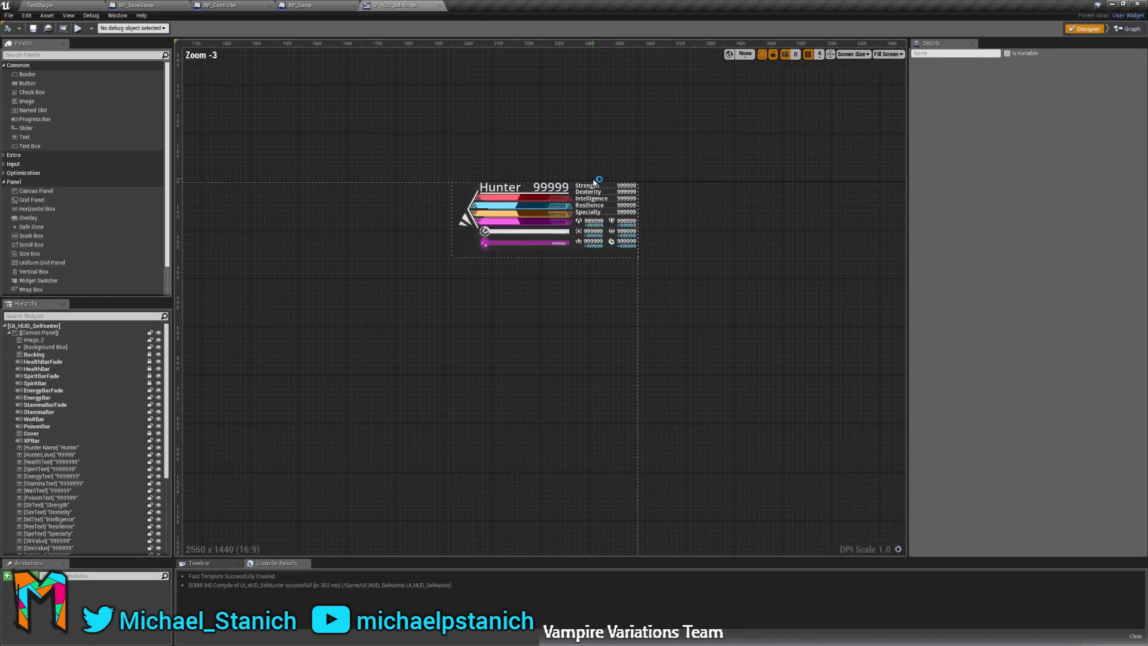
pyautogui.moveTo(808, 305); pyautogui.dragTo(812, 290, button='right')
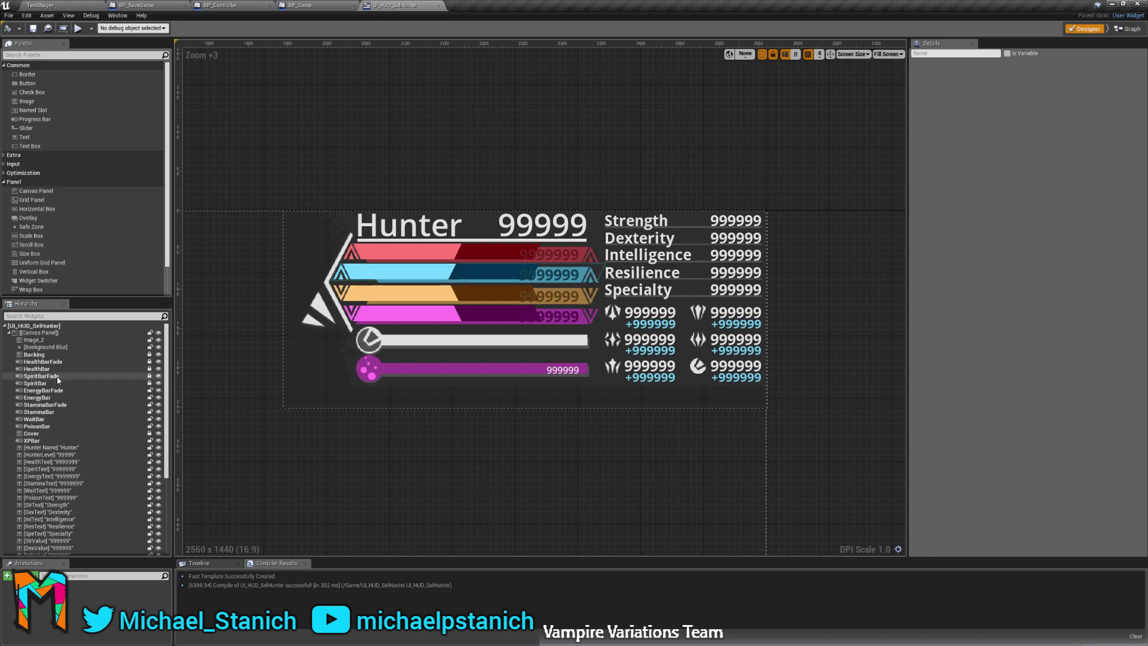
pyautogui.click(37, 369)
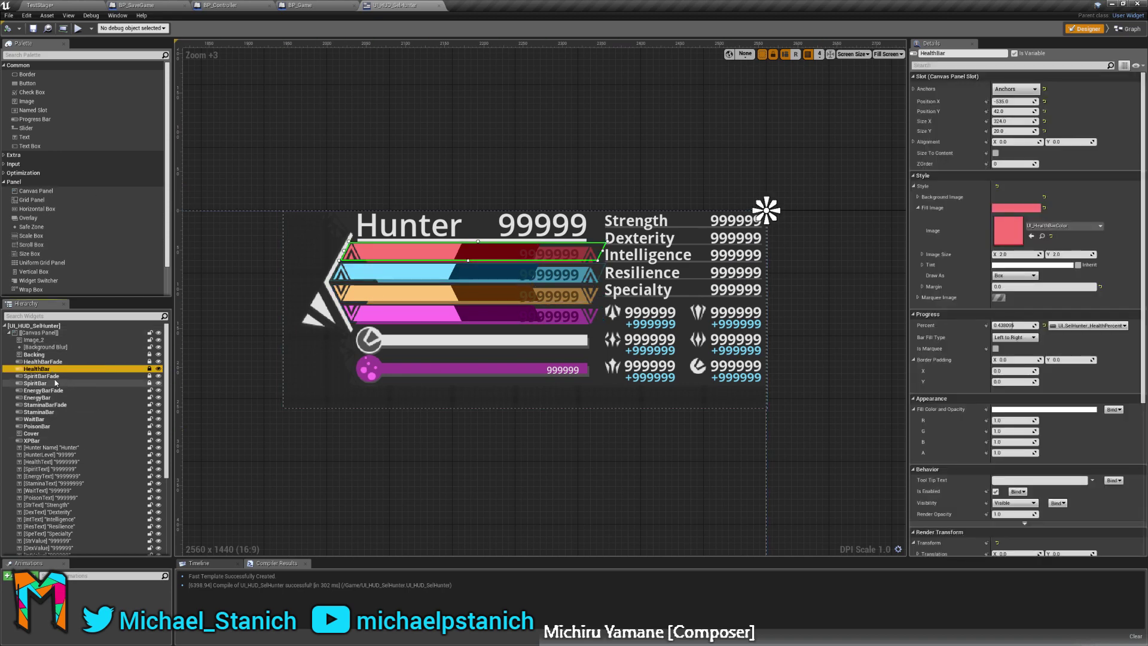
pyautogui.click(45, 363)
pyautogui.click(37, 383)
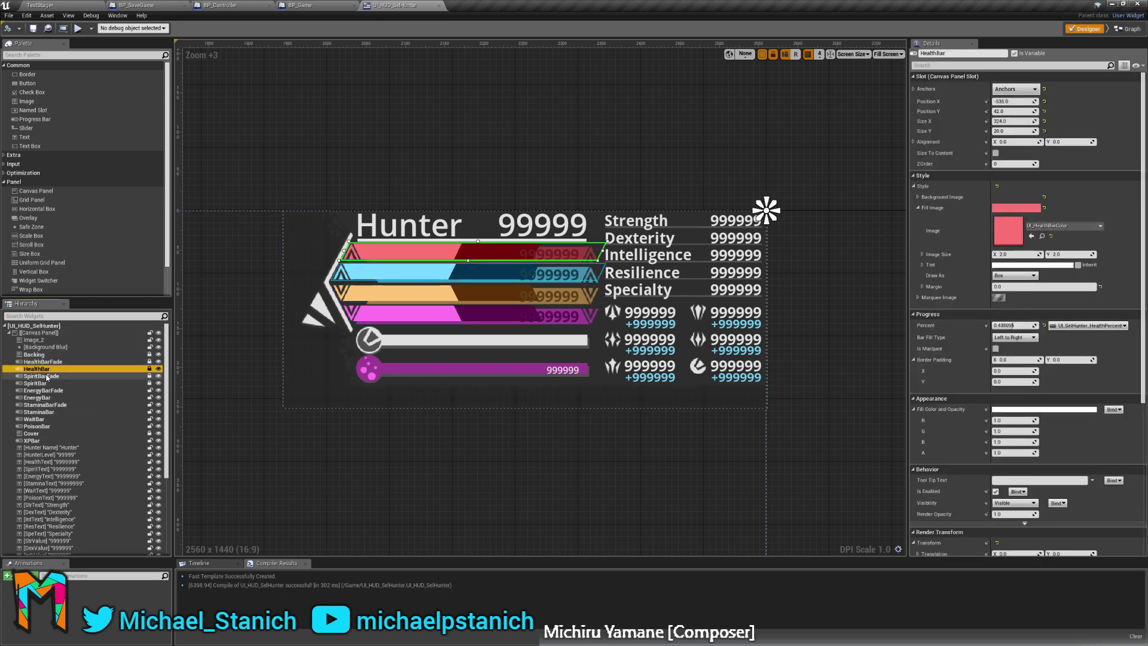
pyautogui.click(52, 377)
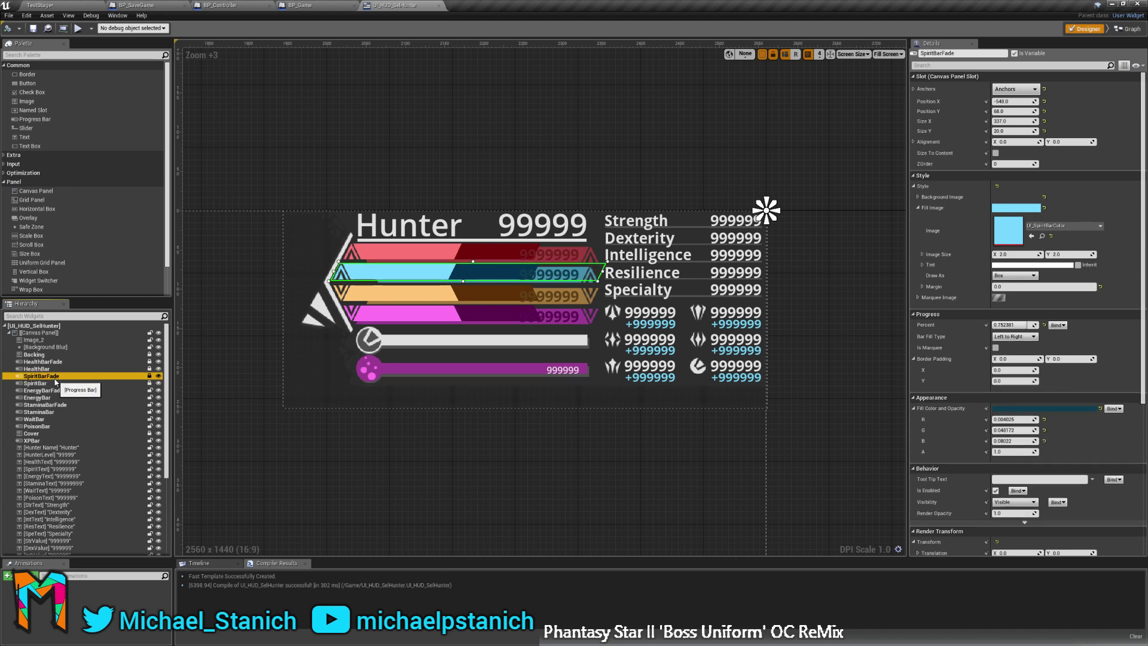
pyautogui.click(1057, 325)
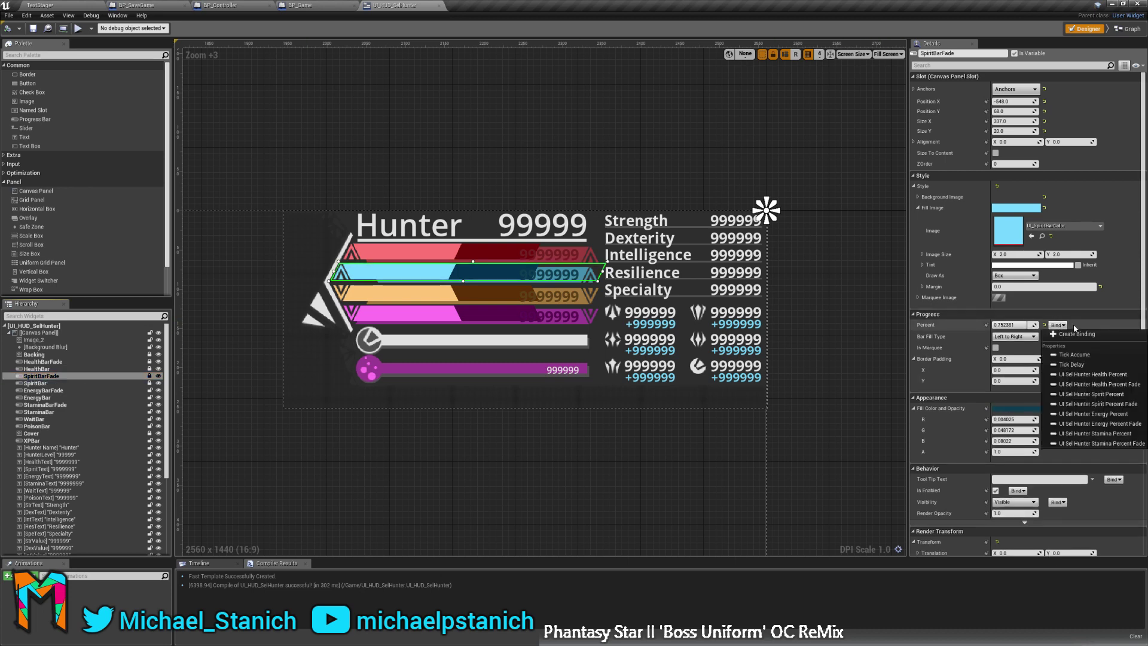
pyautogui.click(1106, 405)
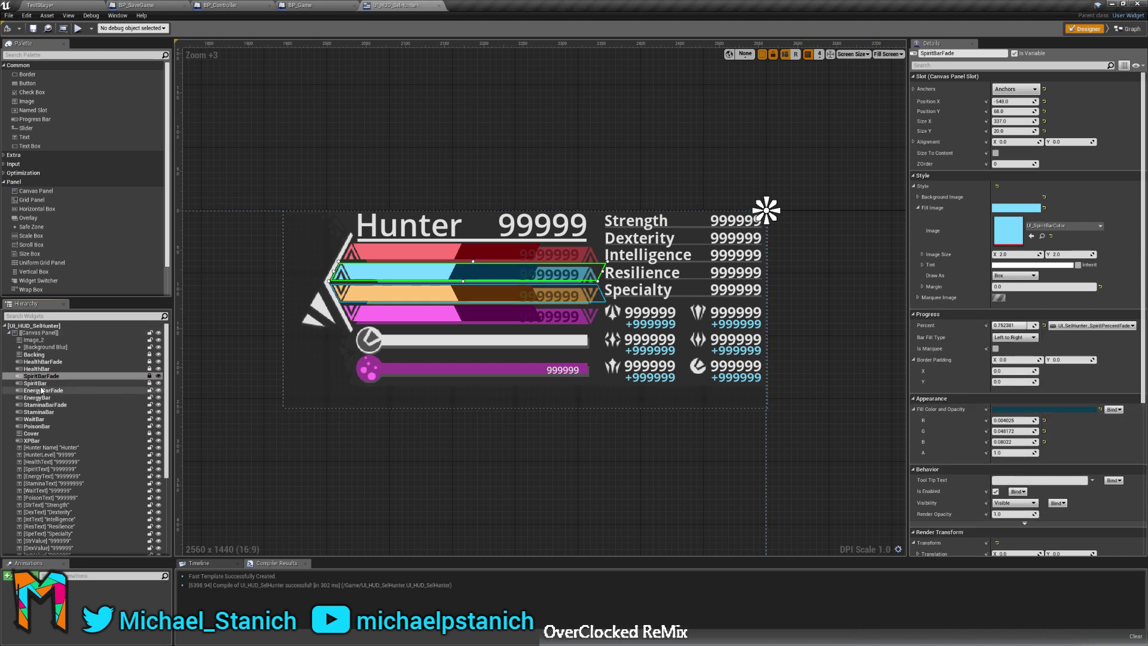
# Bind EnergyBarFade's Percent to UI Sel Hunter Energy Percent Fade and EnergyBar's Percent to UI Sel Hunter Energy Percent.
pyautogui.click(37, 384)
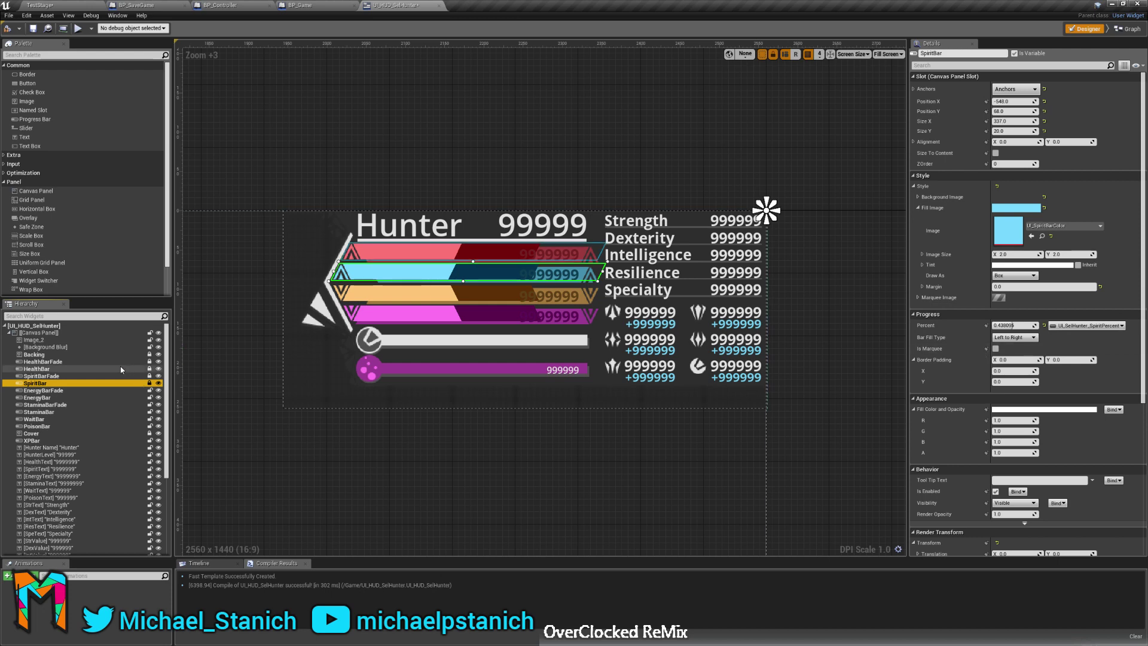
pyautogui.click(43, 390)
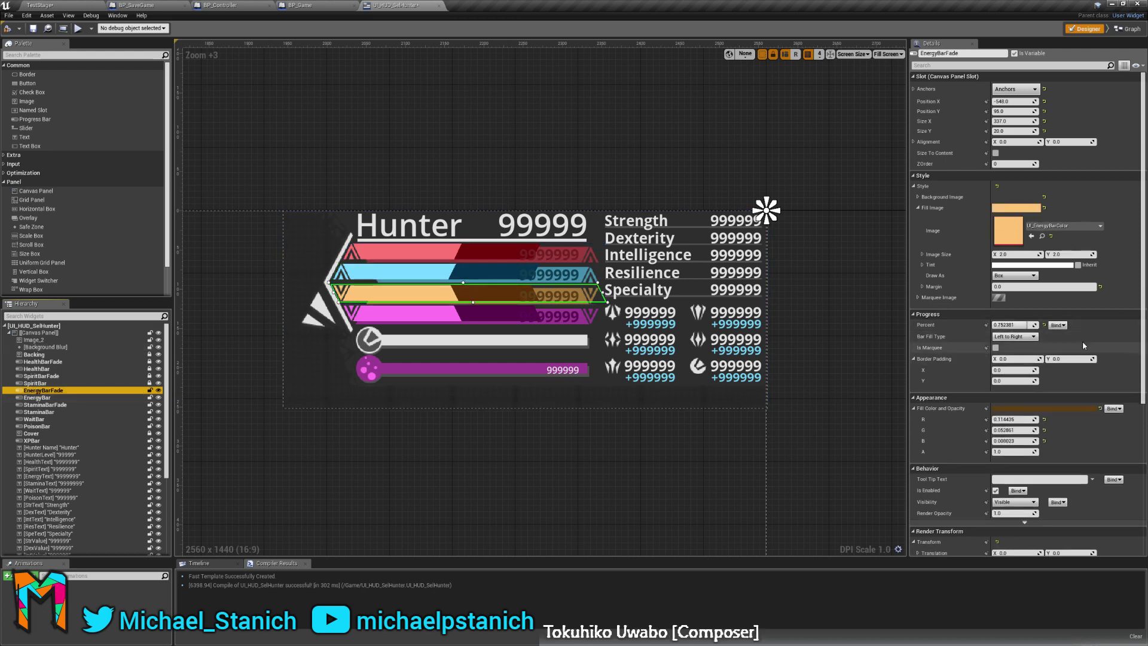
pyautogui.click(1057, 324)
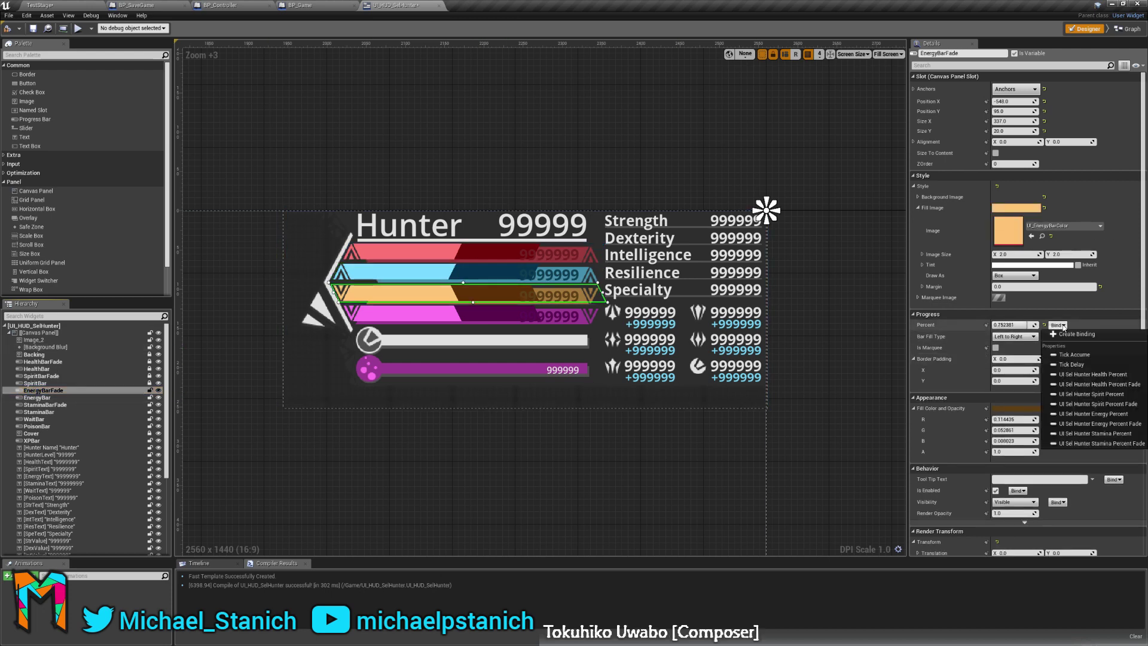
pyautogui.click(1088, 424)
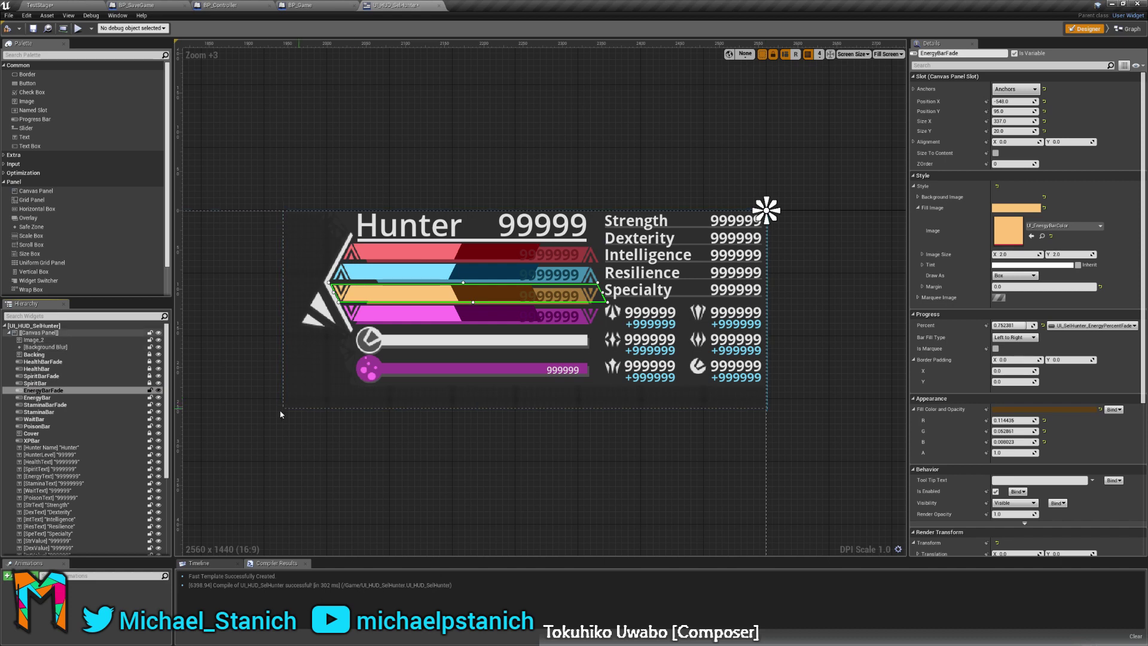
pyautogui.click(37, 397)
pyautogui.click(1057, 324)
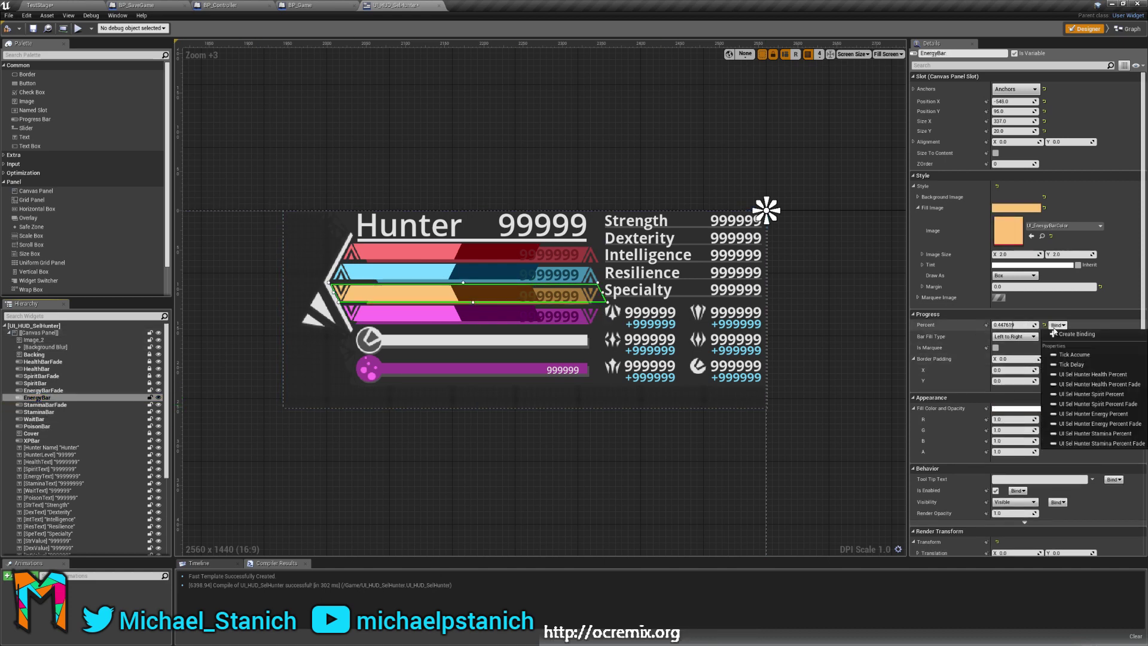
pyautogui.click(1092, 414)
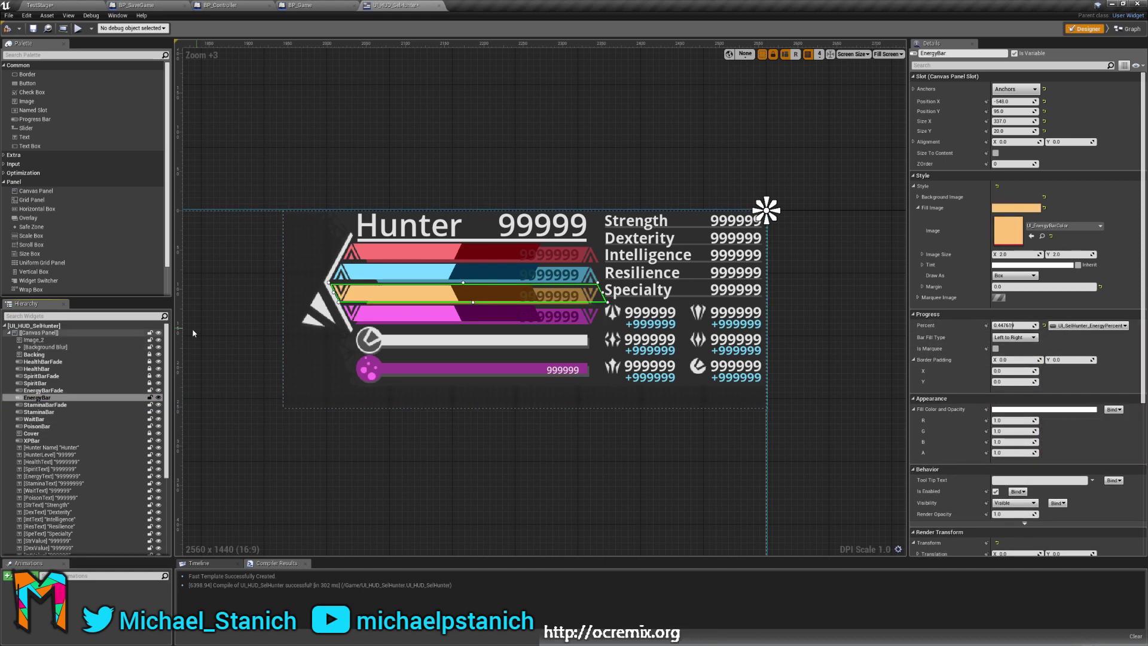
# Bind StaminaBarFade's Percent to UI Sel Hunter Stamina Percent Fade and StaminaBar's to UI Sel Hunter Stamina Percent, and compile the widget.
pyautogui.click(45, 404)
pyautogui.click(1059, 324)
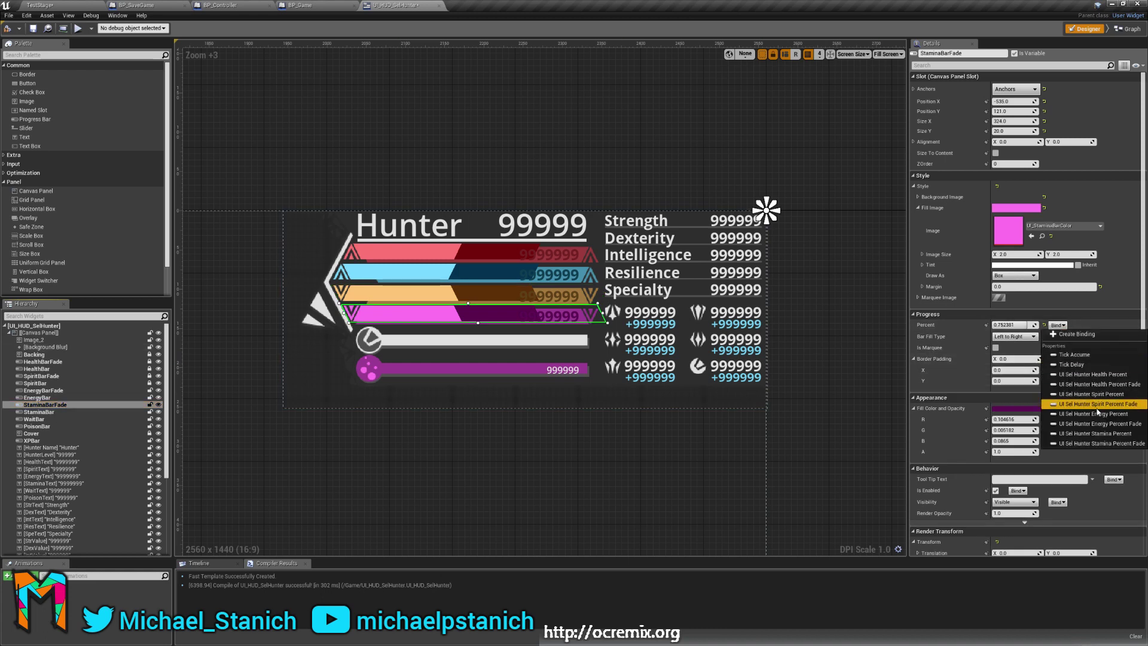
pyautogui.click(1102, 443)
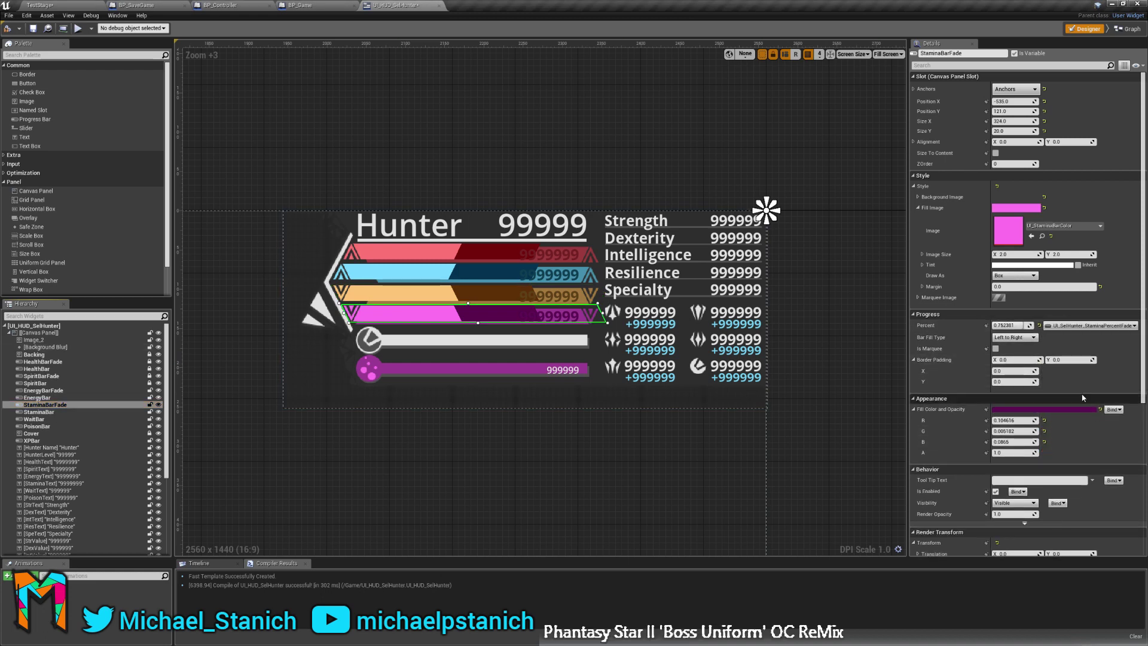
pyautogui.click(47, 413)
pyautogui.click(1056, 324)
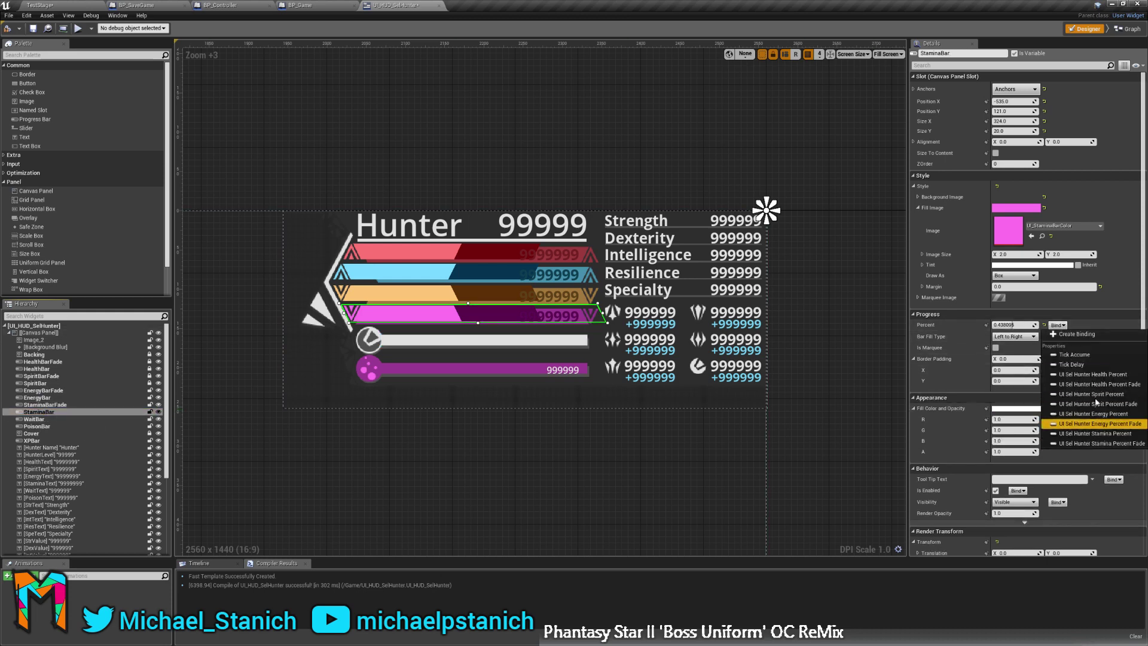
pyautogui.click(1094, 433)
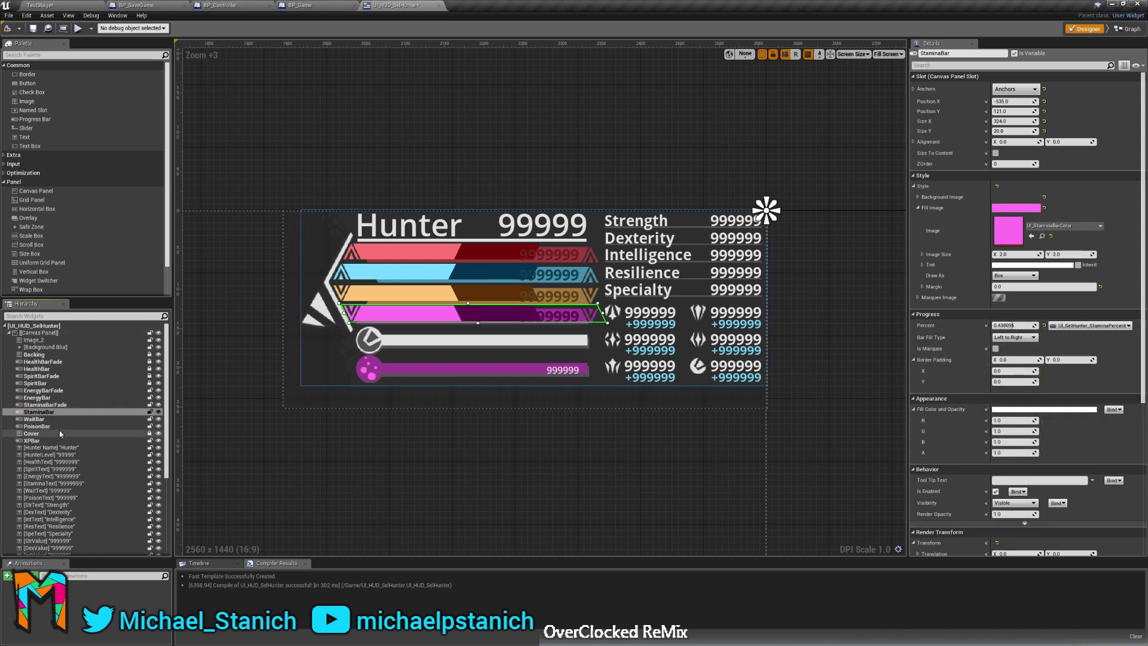
pyautogui.click(35, 419)
pyautogui.click(39, 412)
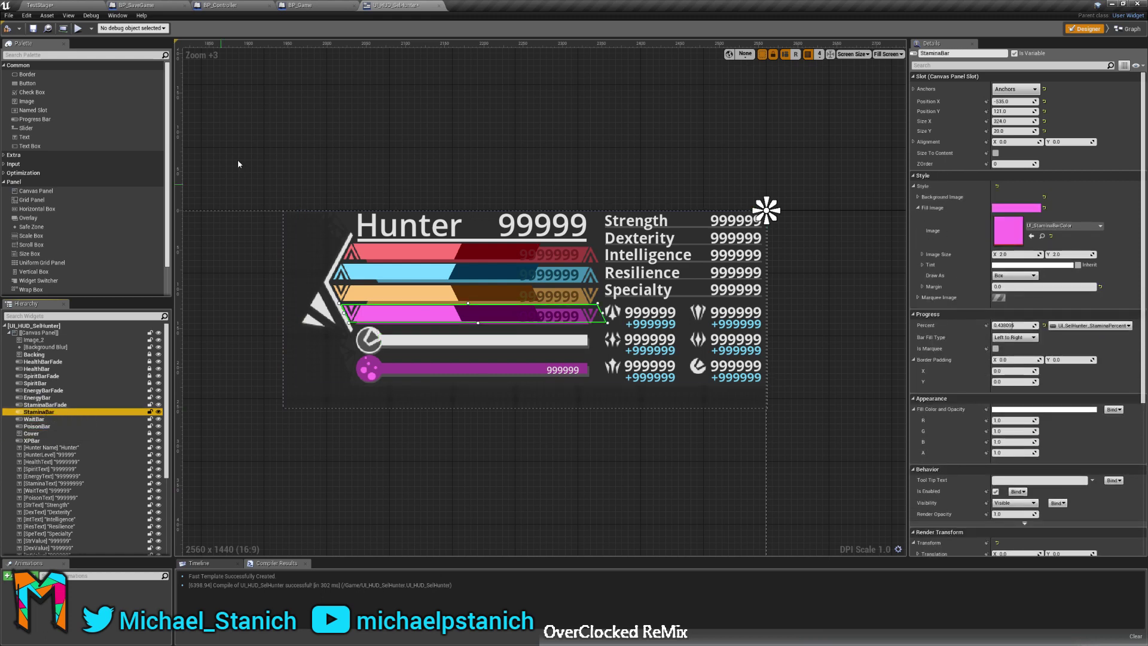
pyautogui.click(8, 30)
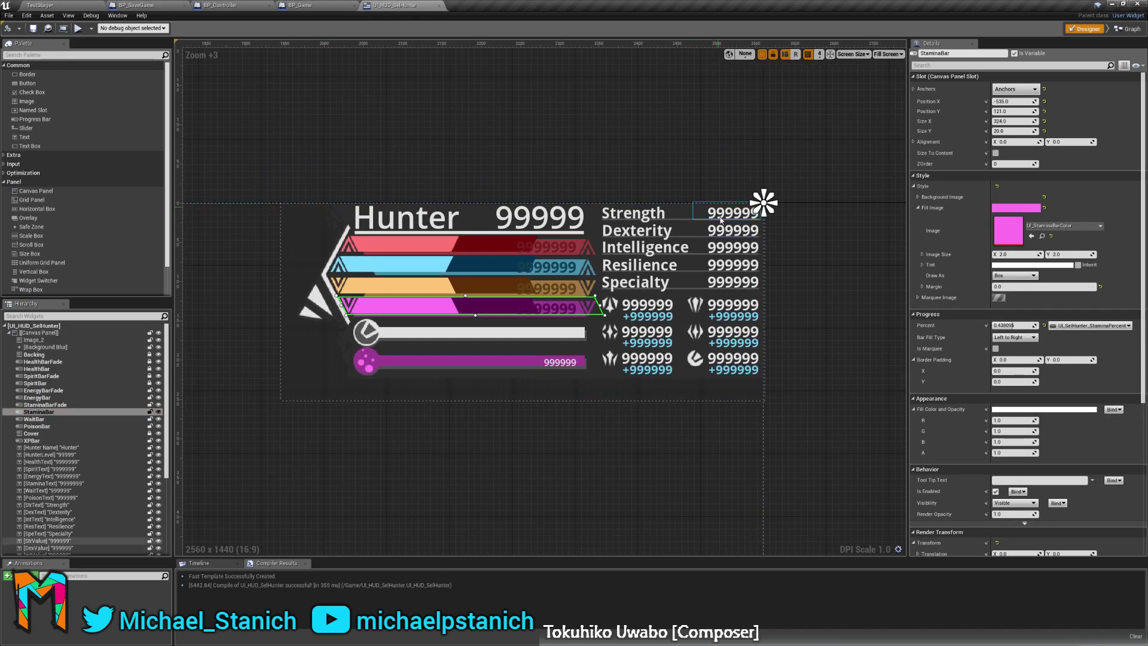
# Bind the Dexterity value's text to UI Sel Hunter Dexterity and compile the widget blueprint.
pyautogui.click(733, 233)
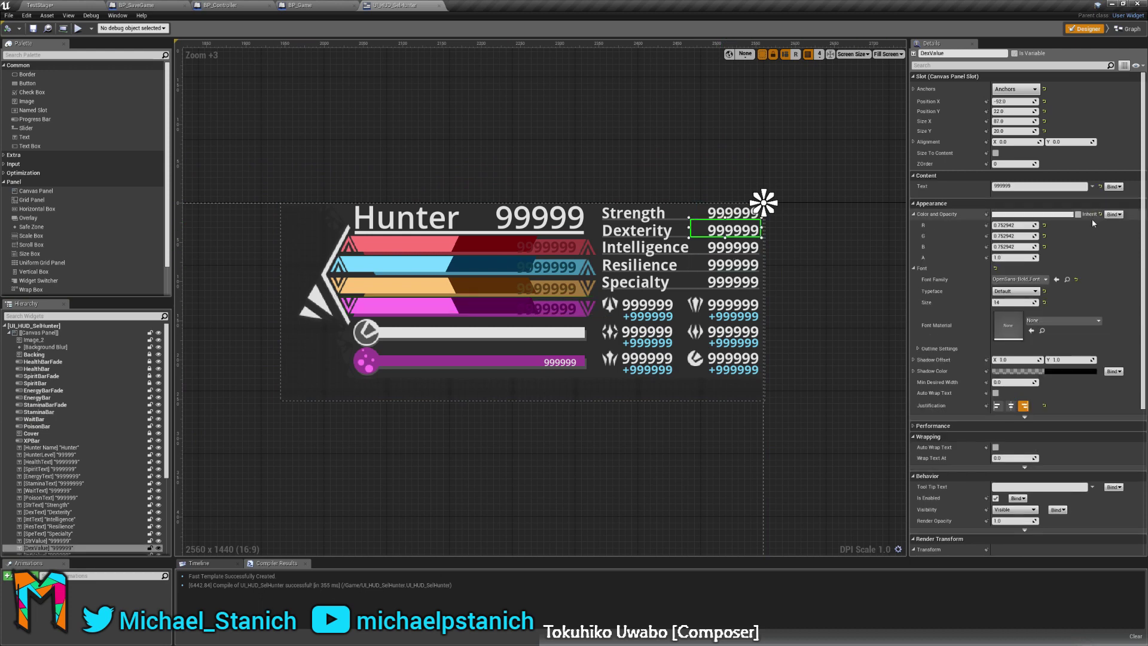
pyautogui.click(1113, 186)
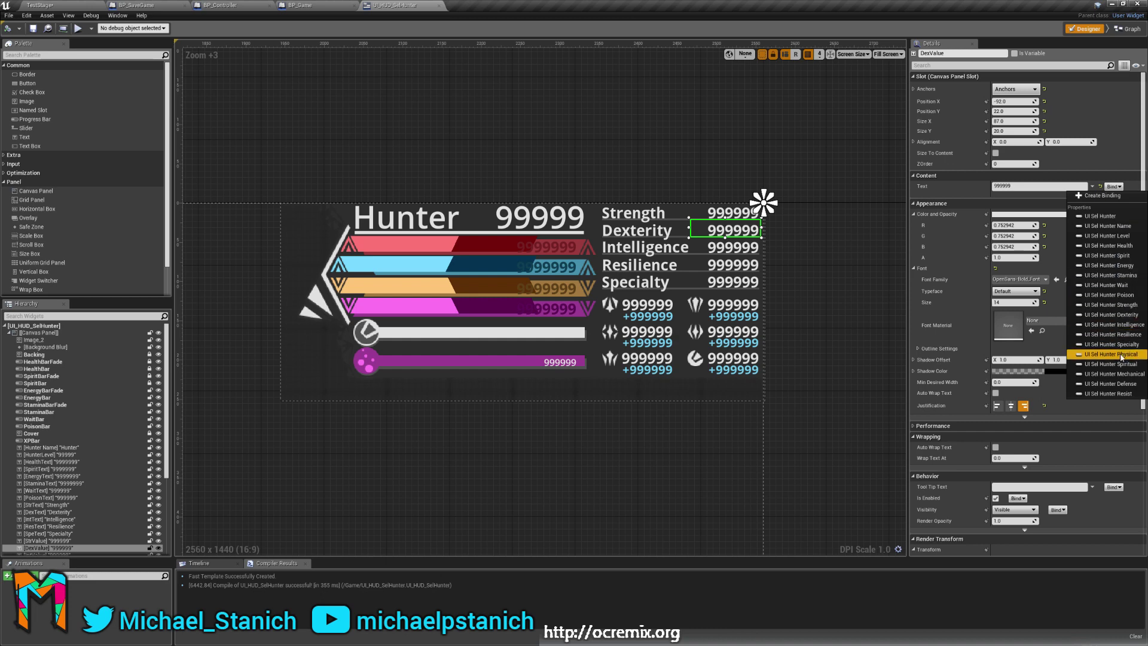
pyautogui.click(1106, 315)
pyautogui.click(313, 475)
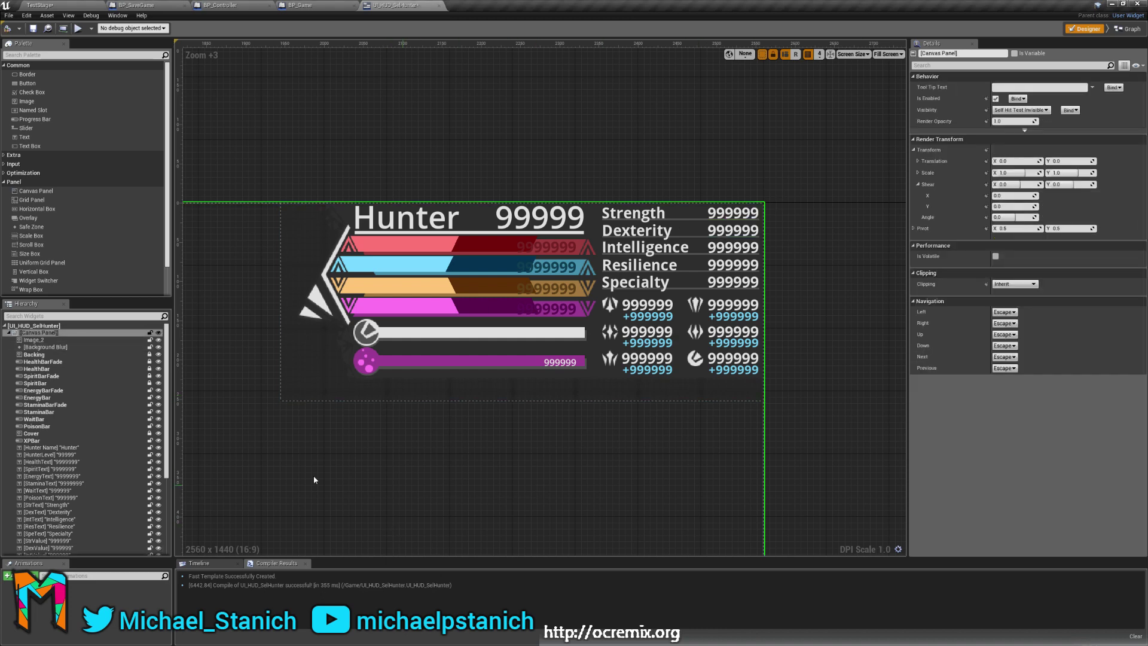
pyautogui.click(7, 28)
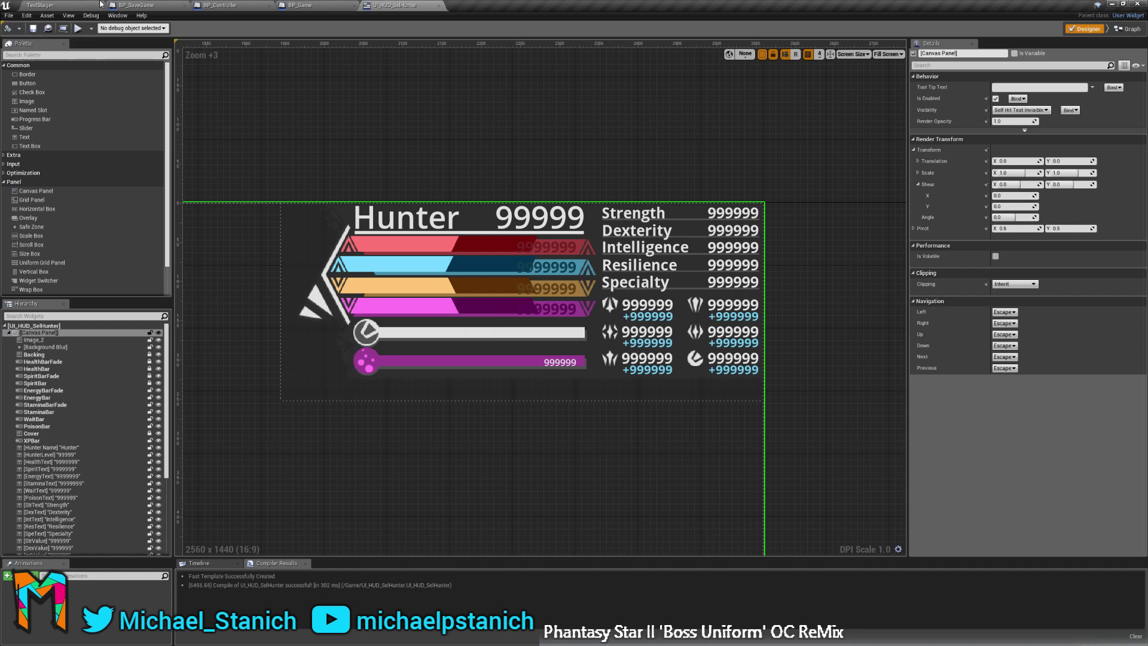
# Play-test the TestStage level, trigger the hunter's stat increase to examine the HUD bars, and stop the session.
pyautogui.click(99, 5)
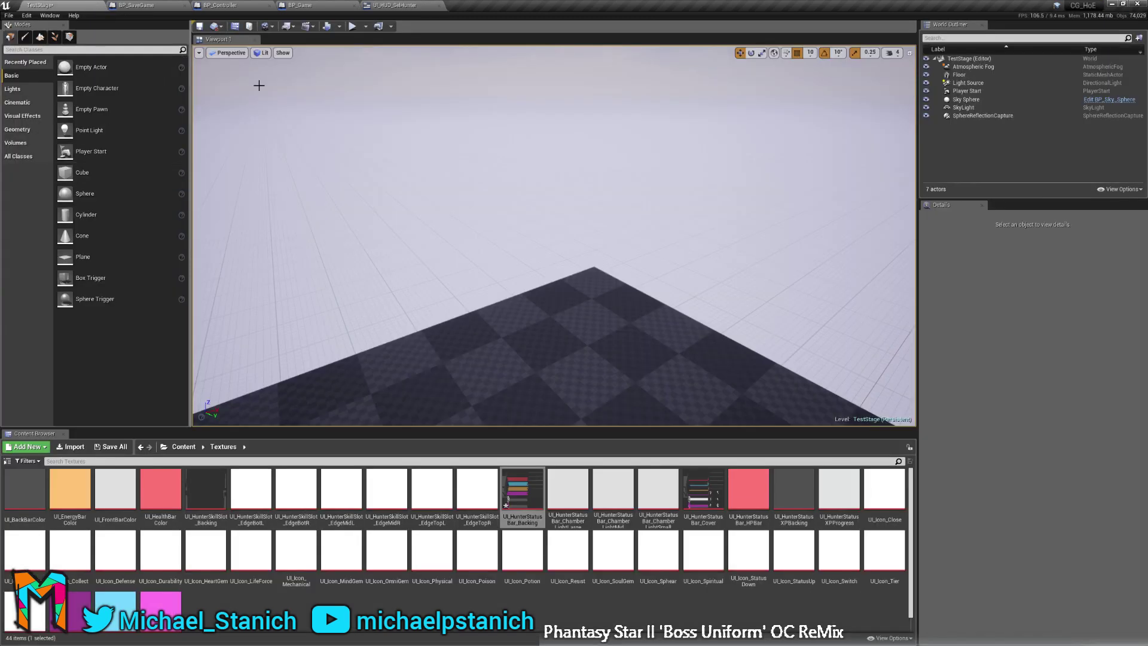
pyautogui.click(352, 27)
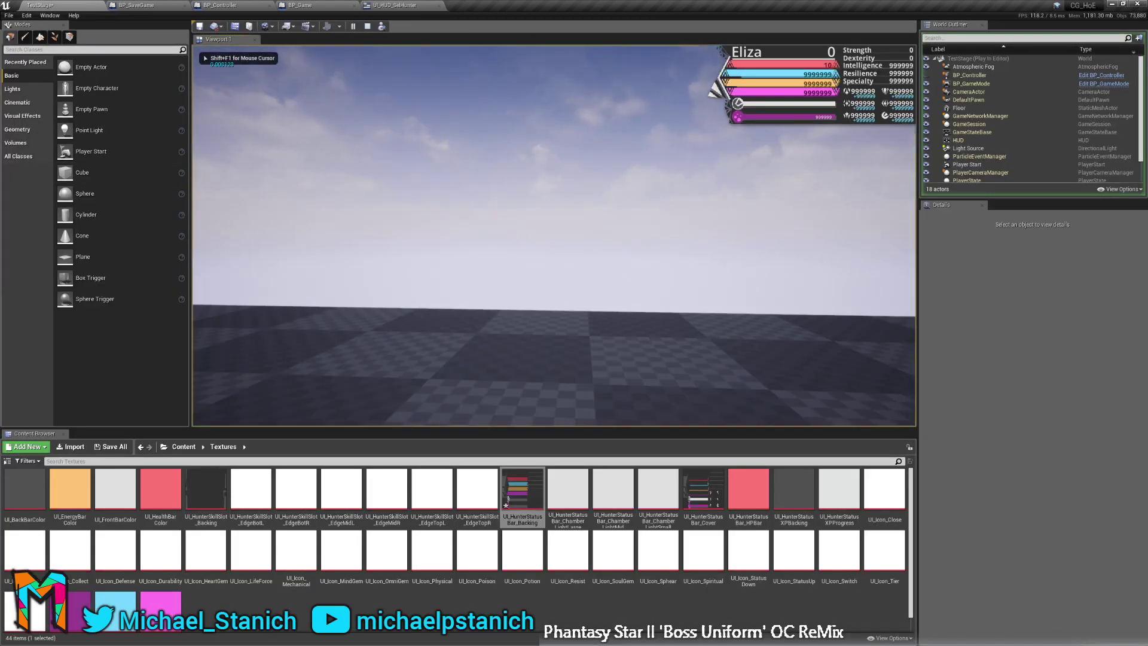
pyautogui.press('e')
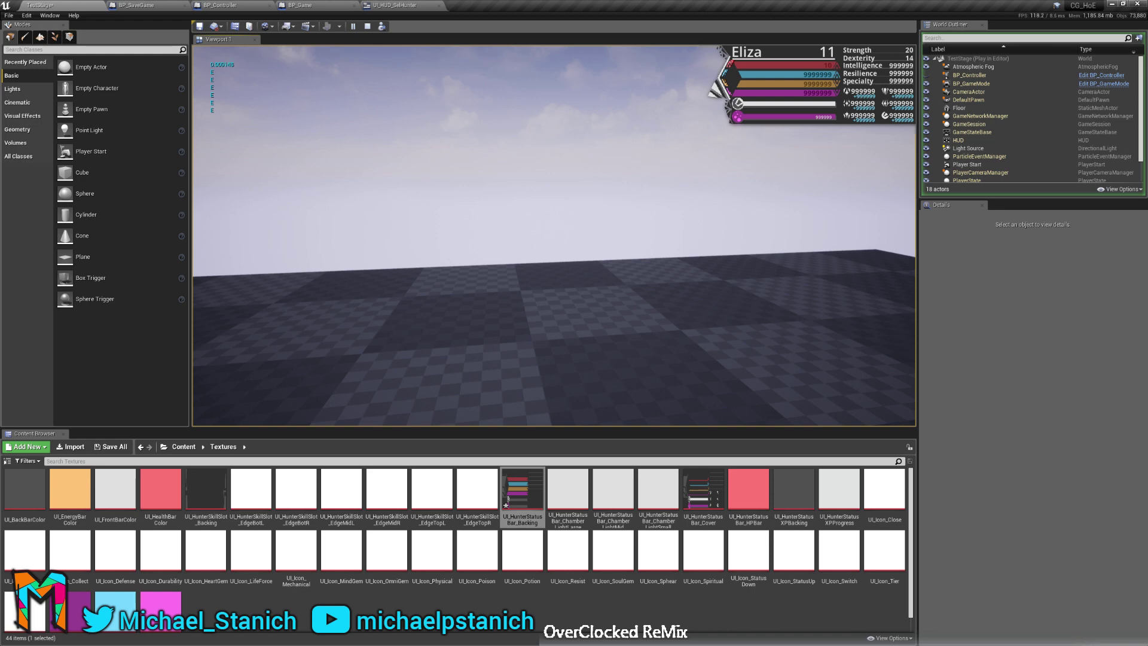
pyautogui.press('Escape')
# Check StaminaBarFade's binding and connect the Stamina Percent SET node's execution output to the Stamina Branch in the UI_HUD_SelHunter event graph.
pyautogui.click(386, 5)
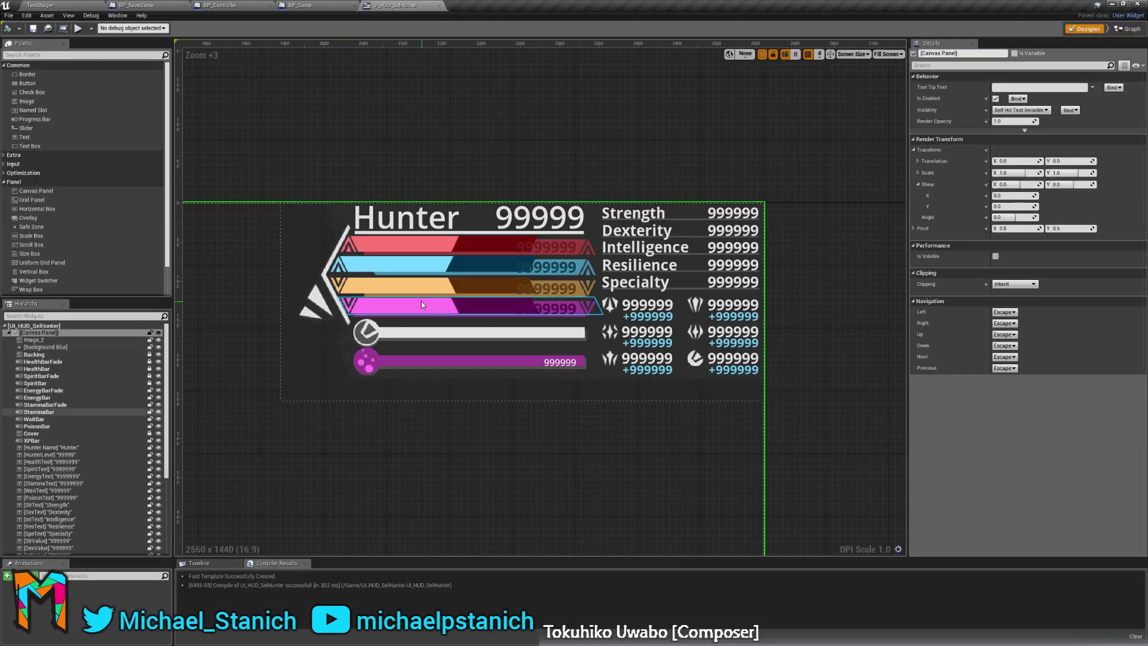
pyautogui.click(45, 405)
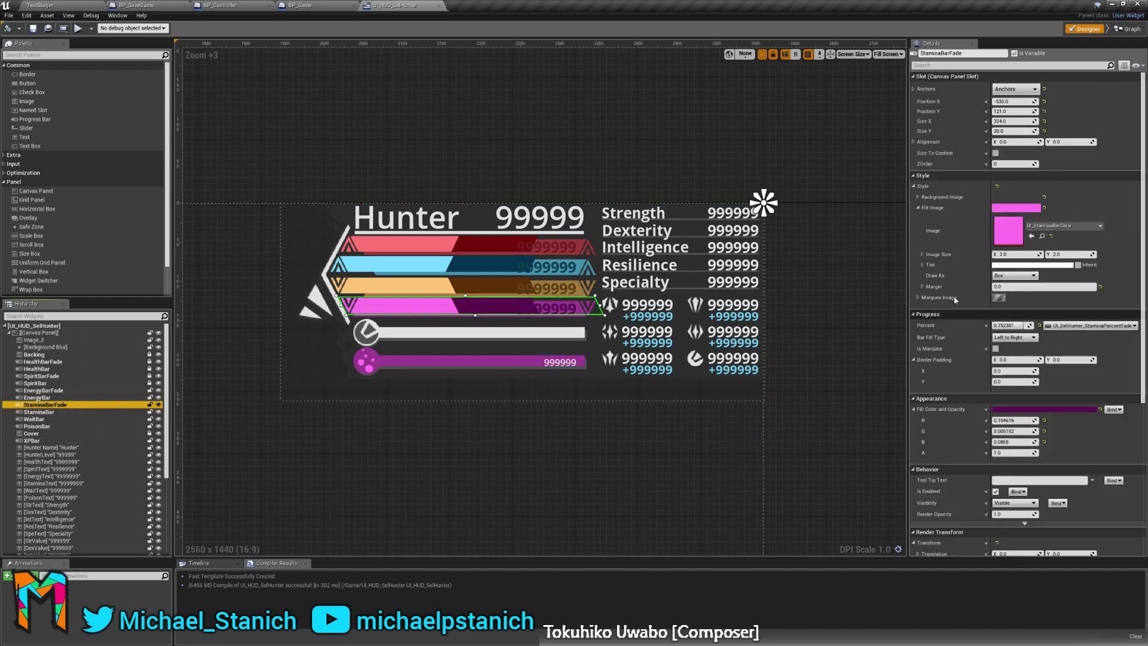
pyautogui.click(493, 101)
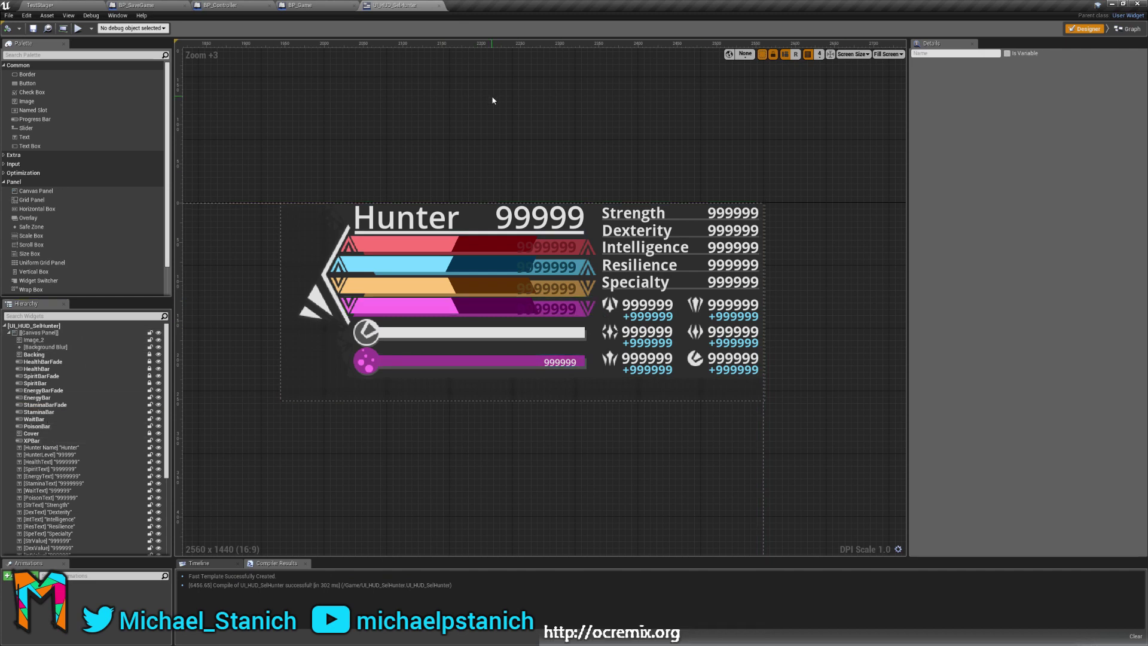
pyautogui.click(327, 4)
pyautogui.click(395, 4)
pyautogui.click(1127, 28)
pyautogui.scroll(3, 887, 148)
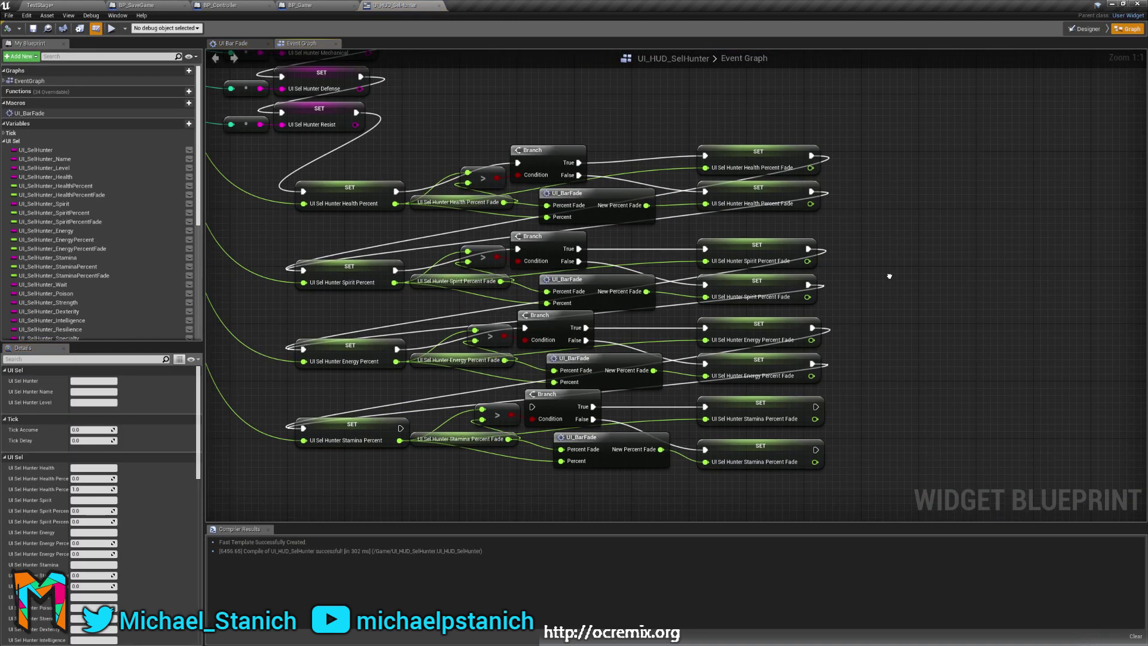
pyautogui.moveTo(967, 245); pyautogui.dragTo(981, 224, button='right')
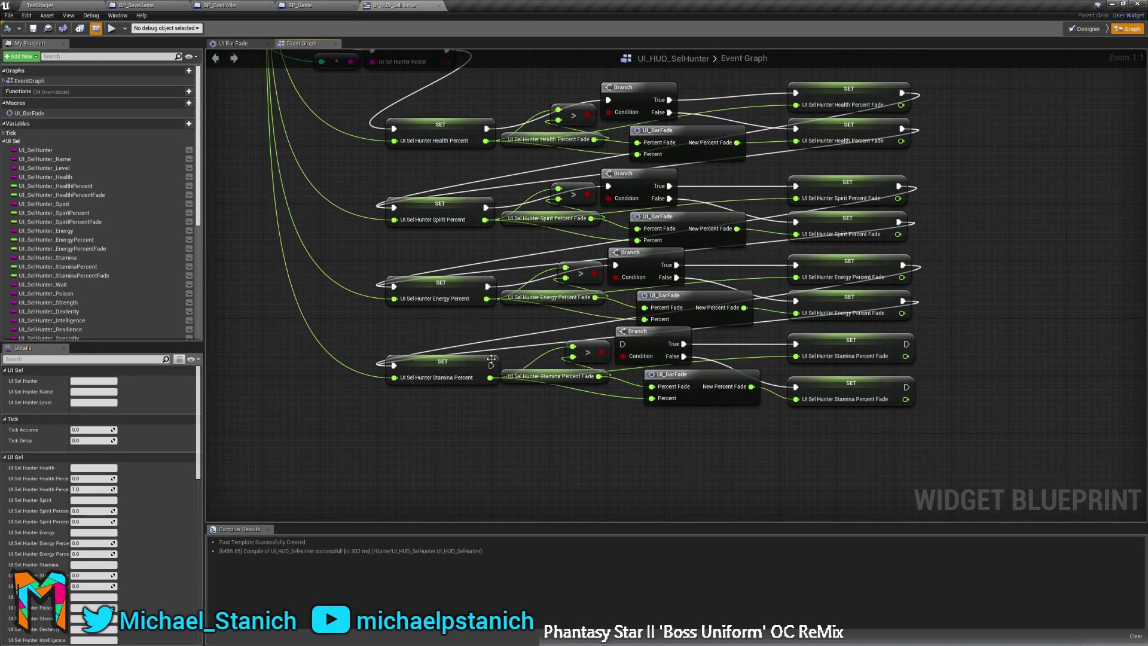
pyautogui.moveTo(529, 370); pyautogui.dragTo(533, 339, button='right')
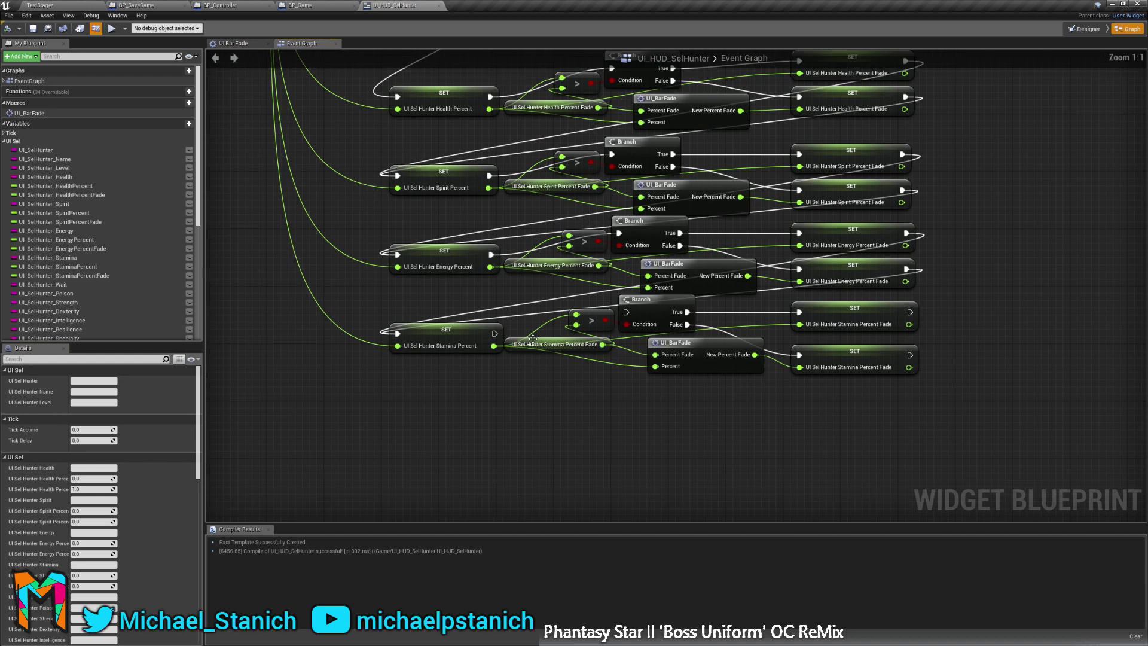
pyautogui.moveTo(500, 329)
pyautogui.mouseDown()
pyautogui.moveTo(485, 333)
pyautogui.moveTo(496, 332)
pyautogui.mouseUp()
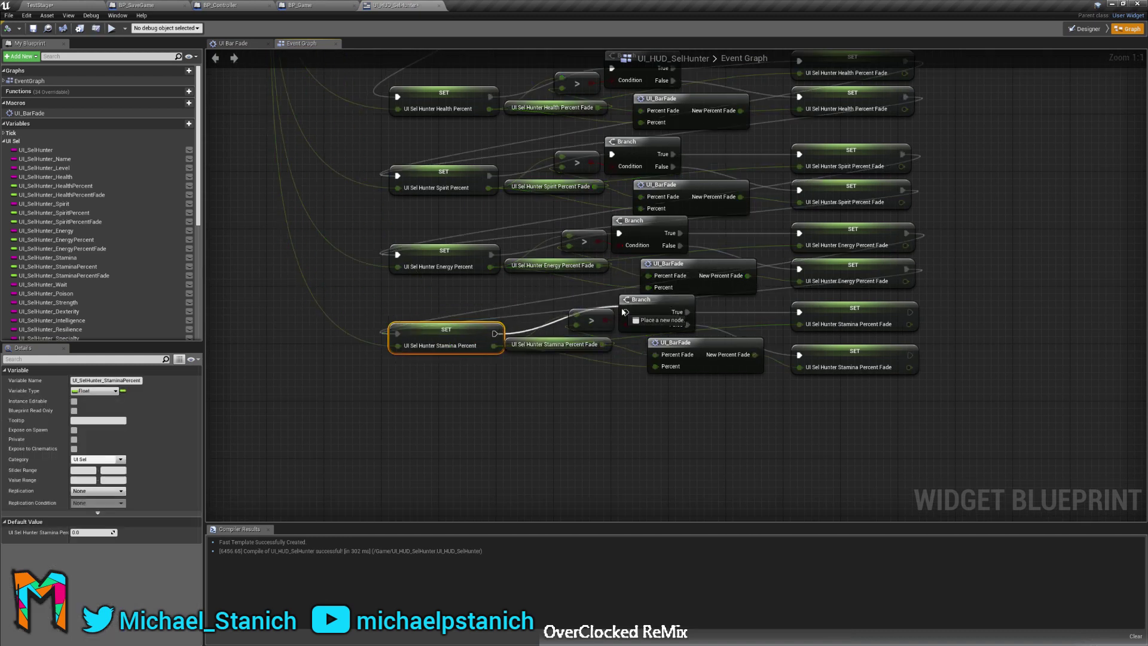
pyautogui.moveTo(624, 312); pyautogui.dragTo(625, 312)
# Compile and save the UI_HUD_SelHunter widget blueprint.
pyautogui.moveTo(637, 414); pyautogui.dragTo(643, 469, button='right')
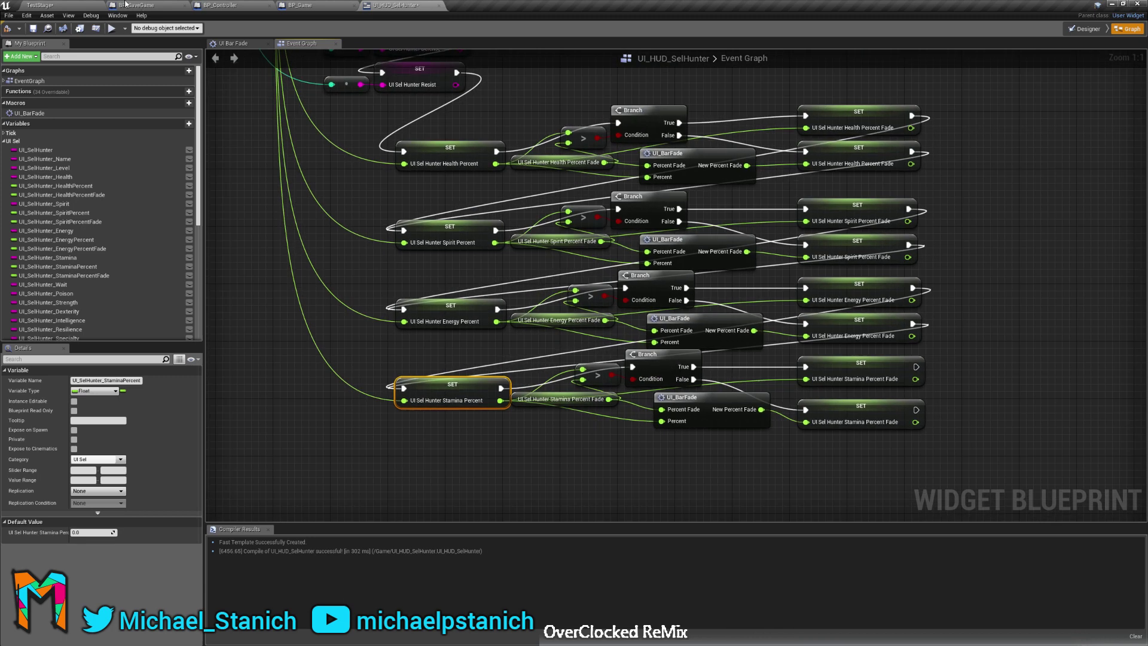
pyautogui.click(7, 28)
pyautogui.click(33, 28)
# Play-test the TestStage level again, trigger the hunter's stat increase several times to examine the bars' fading, and stop the session.
pyautogui.click(40, 5)
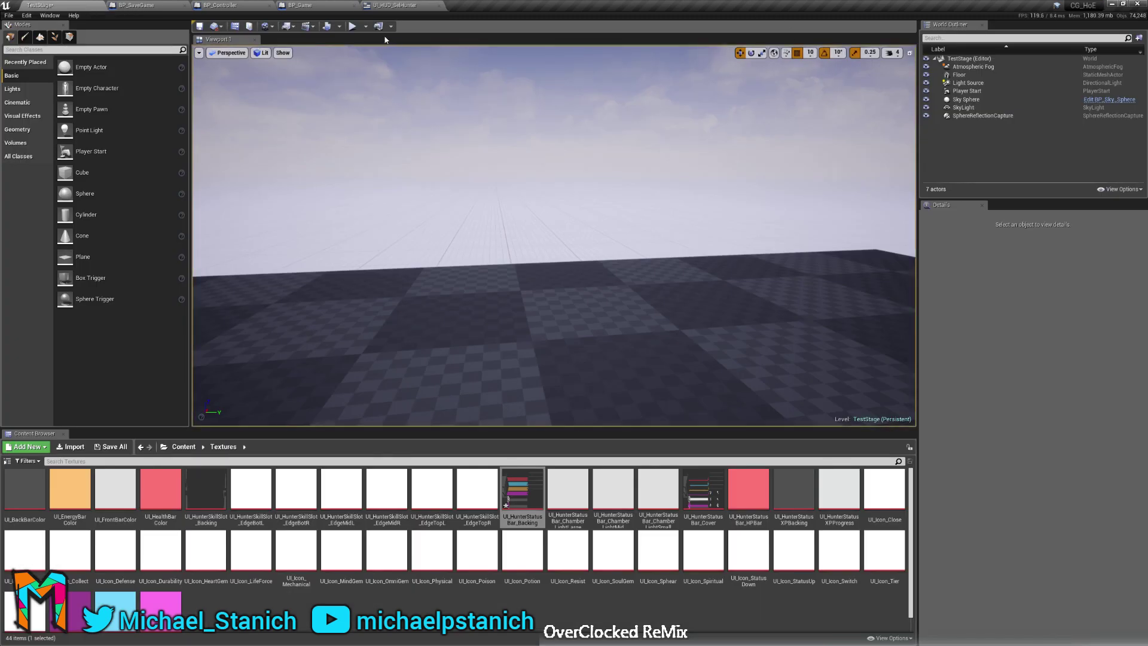
pyautogui.click(352, 27)
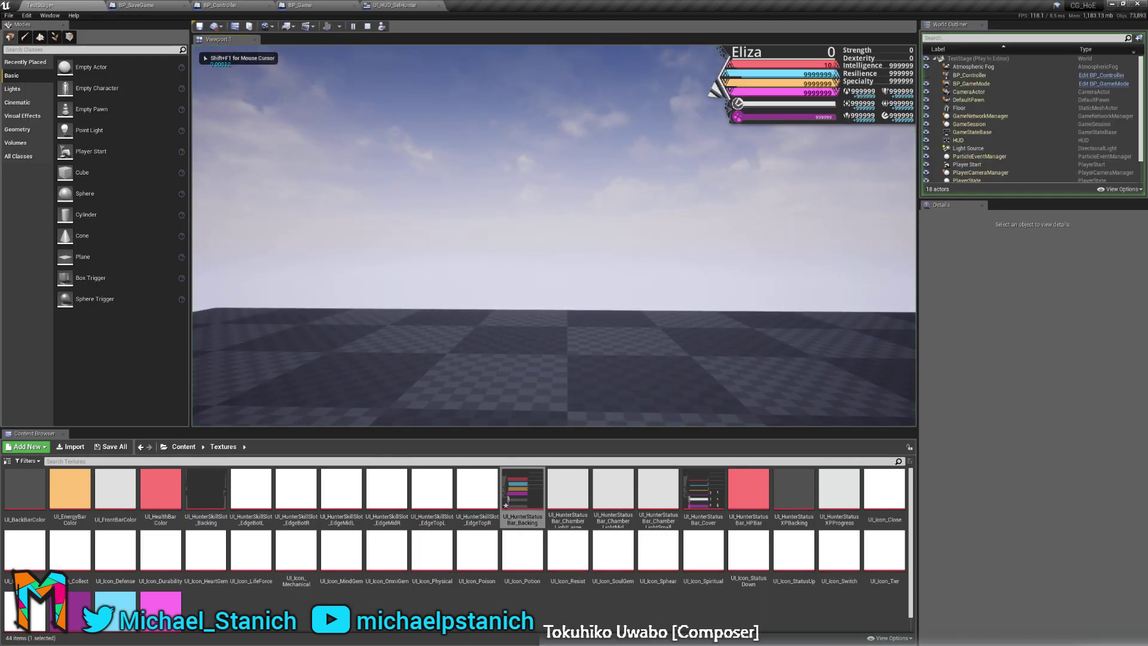
pyautogui.press('e')
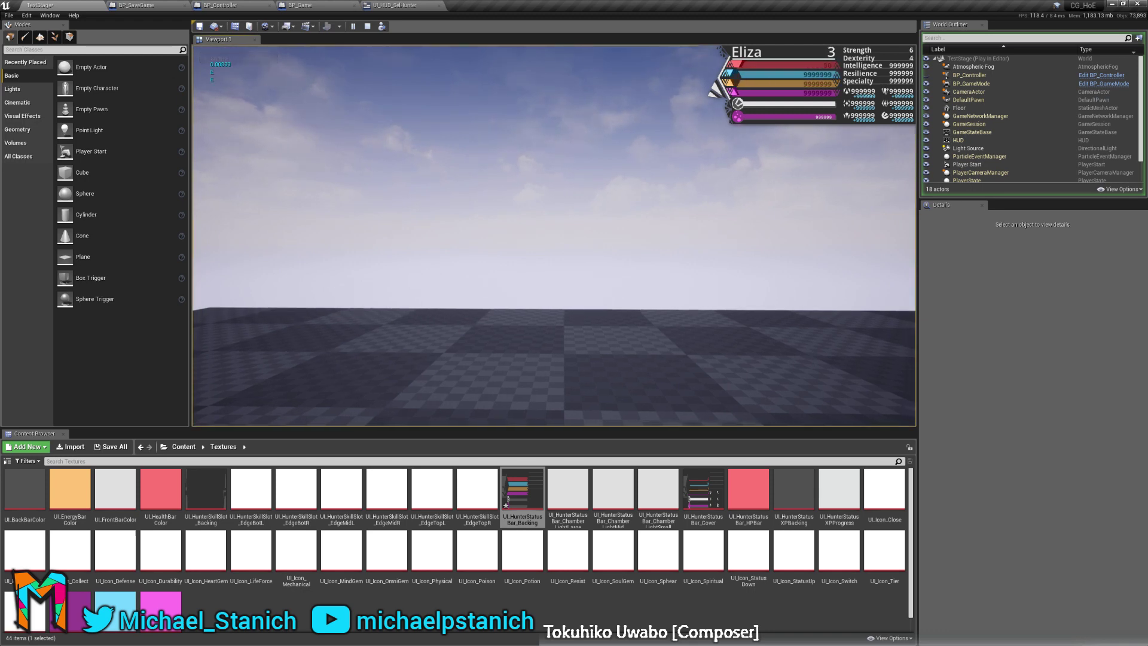
pyautogui.press('e')
pyautogui.press('e')
pyautogui.press('e')
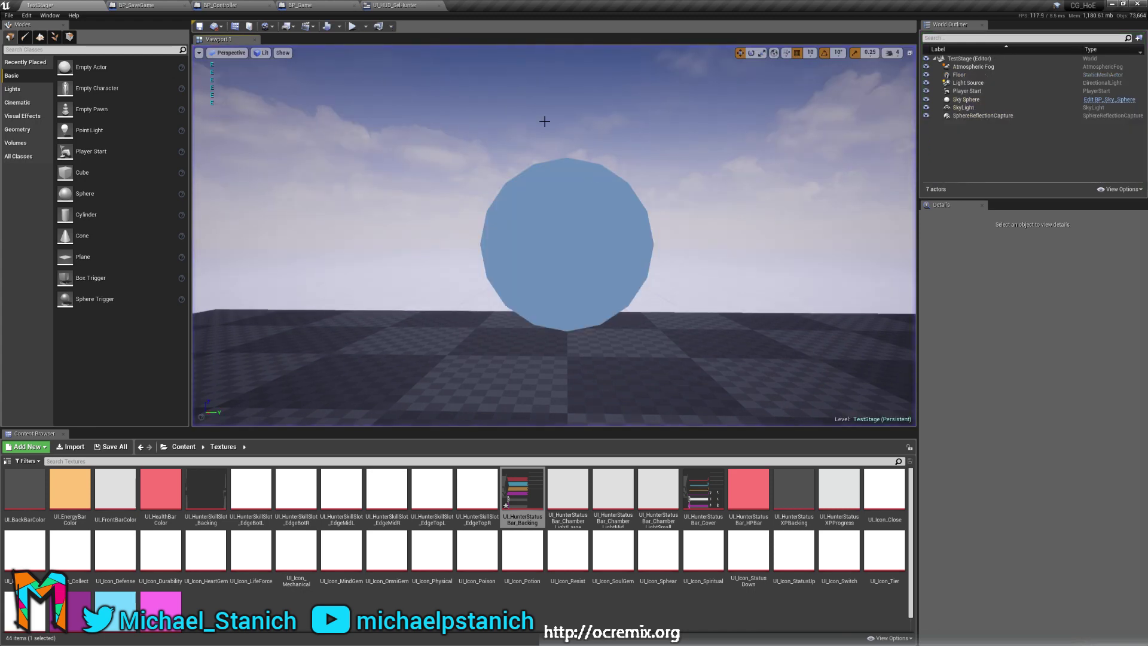
pyautogui.press('Escape')
pyautogui.moveTo(553, 235); pyautogui.dragTo(579, 175, button='right')
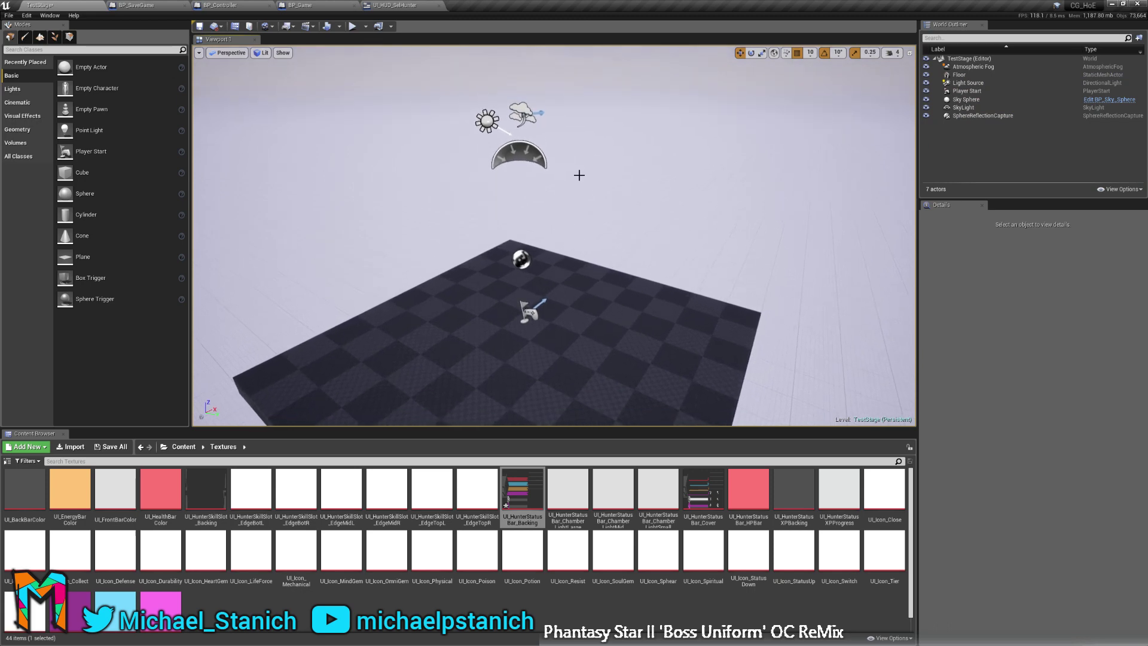
# Play-test the level, level the hunter up repeatedly while checking the status HUD, and stop the session.
pyautogui.click(352, 27)
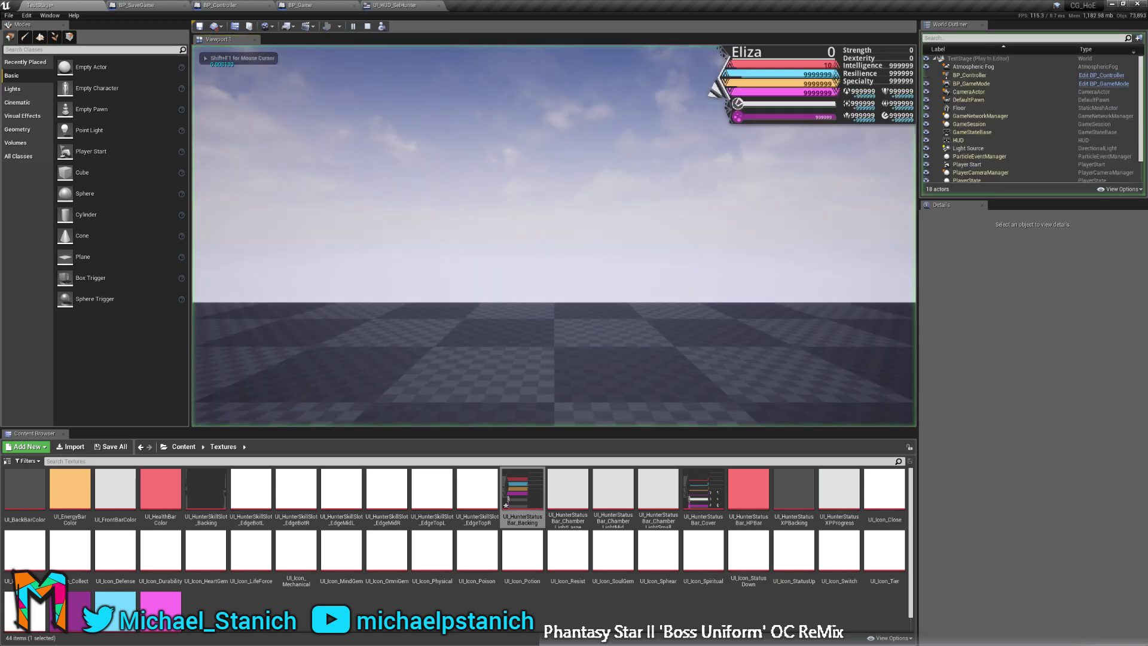
pyautogui.press('e')
pyautogui.press('e')
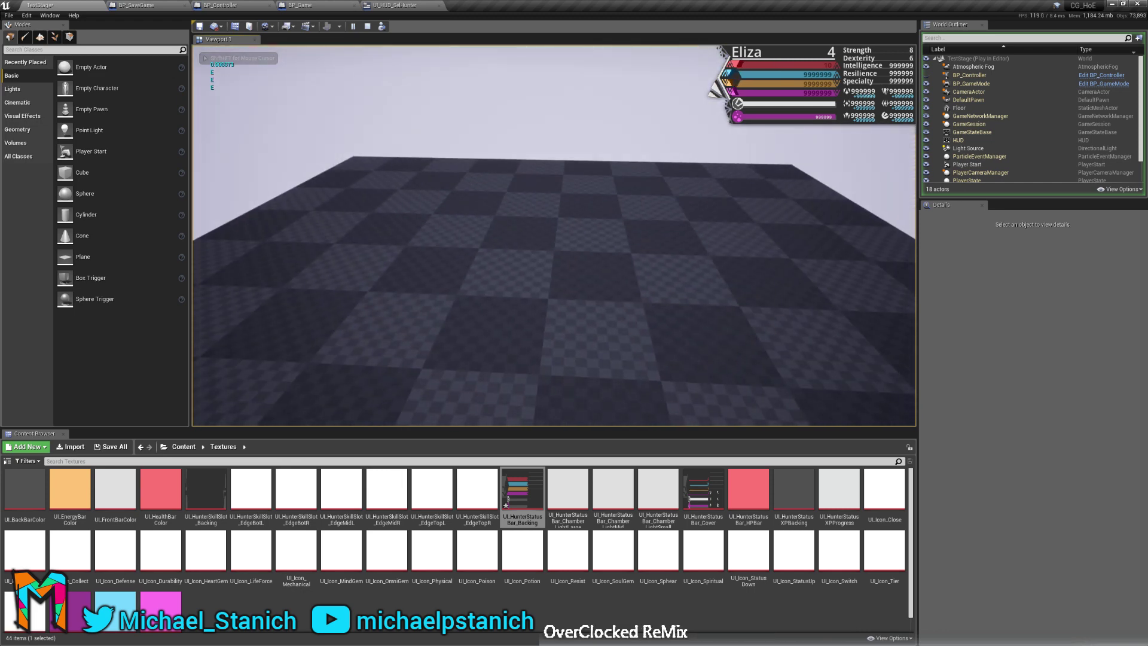
pyautogui.press('e')
pyautogui.press('e')
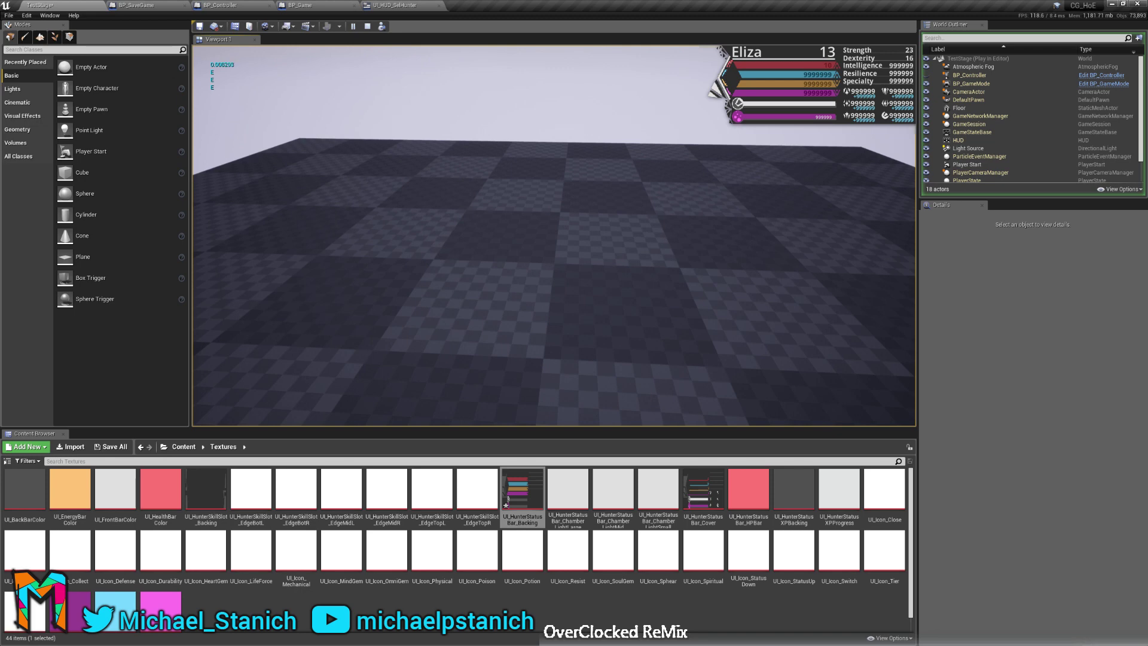
pyautogui.press('Escape')
pyautogui.moveTo(532, 197); pyautogui.dragTo(457, 221, button='right')
pyautogui.press('s')
# Examine the UI_HUD_SelHunter event graph from the percent setters back to the Break Struct_HunterStats node.
pyautogui.click(387, 6)
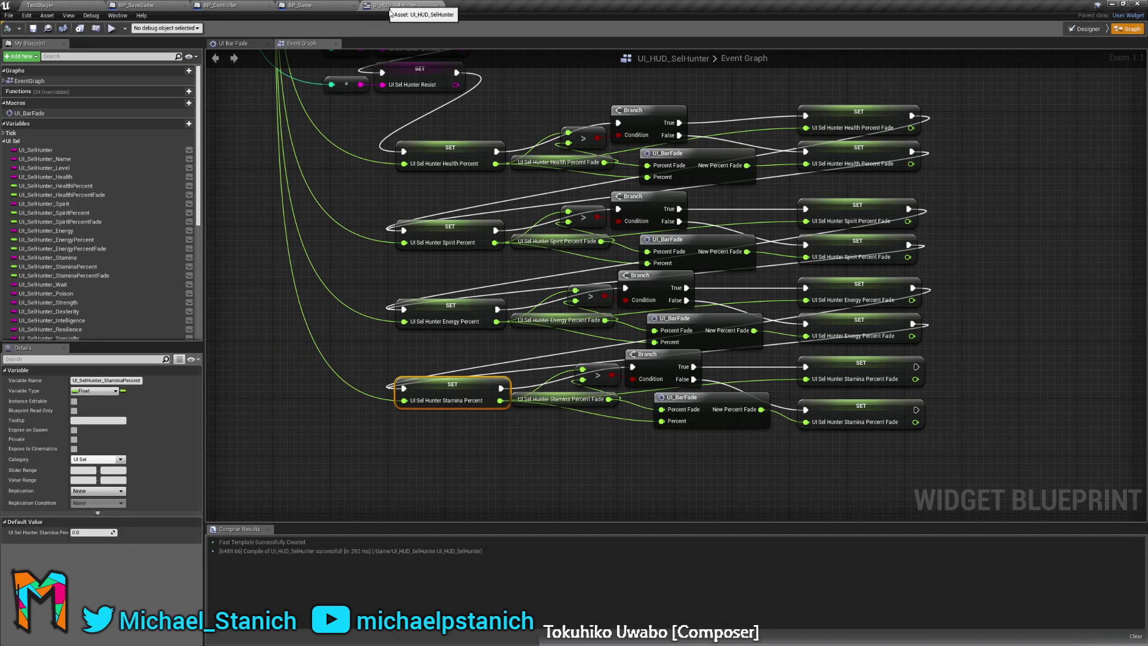
pyautogui.click(335, 285)
pyautogui.moveTo(281, 86); pyautogui.dragTo(479, 392, button='right')
pyautogui.moveTo(454, 218); pyautogui.dragTo(528, 215, button='right')
pyautogui.moveTo(419, 489); pyautogui.dragTo(367, 166, button='right')
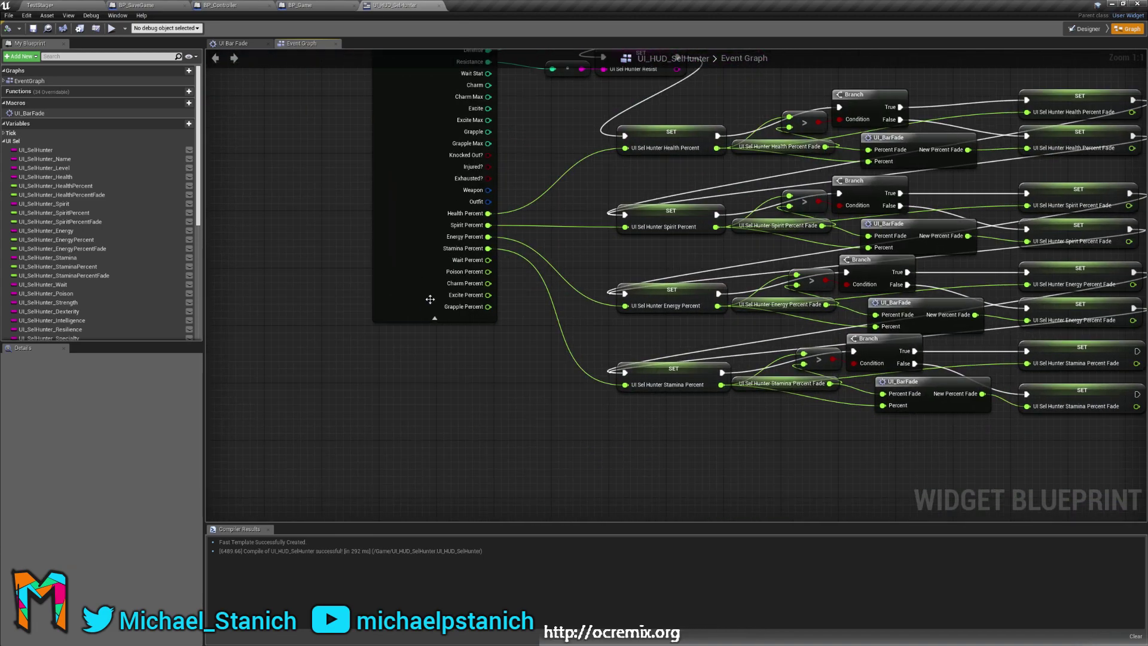
pyautogui.moveTo(428, 262); pyautogui.dragTo(437, 461, button='right')
pyautogui.moveTo(343, 266); pyautogui.dragTo(391, 517, button='right')
pyautogui.moveTo(364, 357); pyautogui.dragTo(342, 264, button='right')
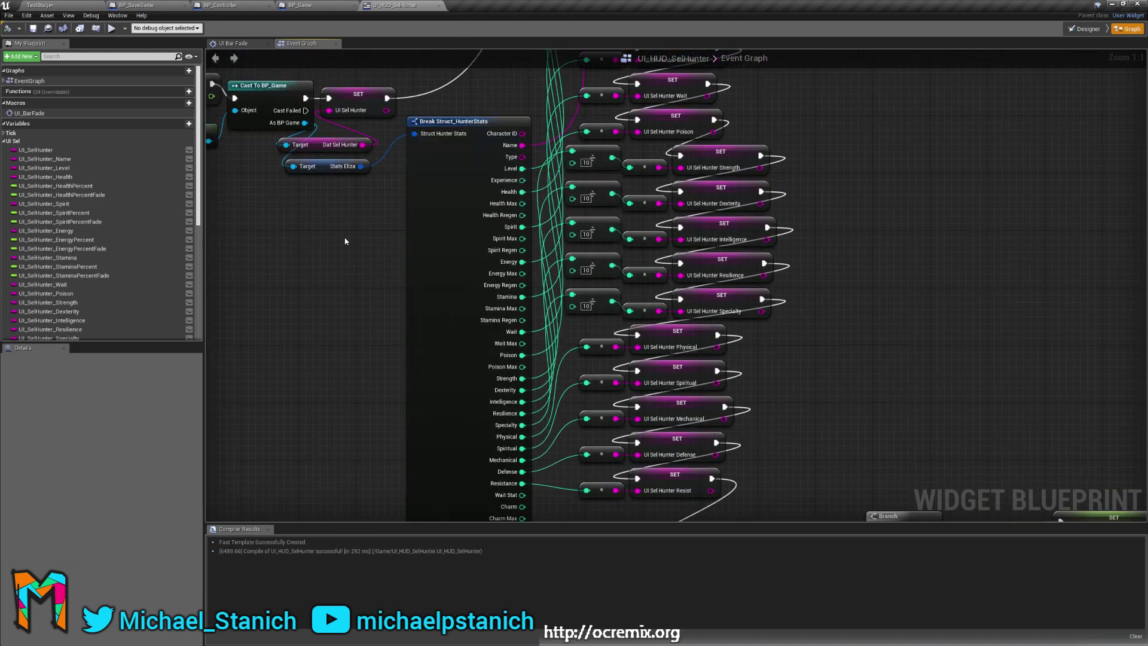
# Play-test TestStage again, trigger more hunter level-ups to check the HUD bars, and end the session.
pyautogui.click(67, 3)
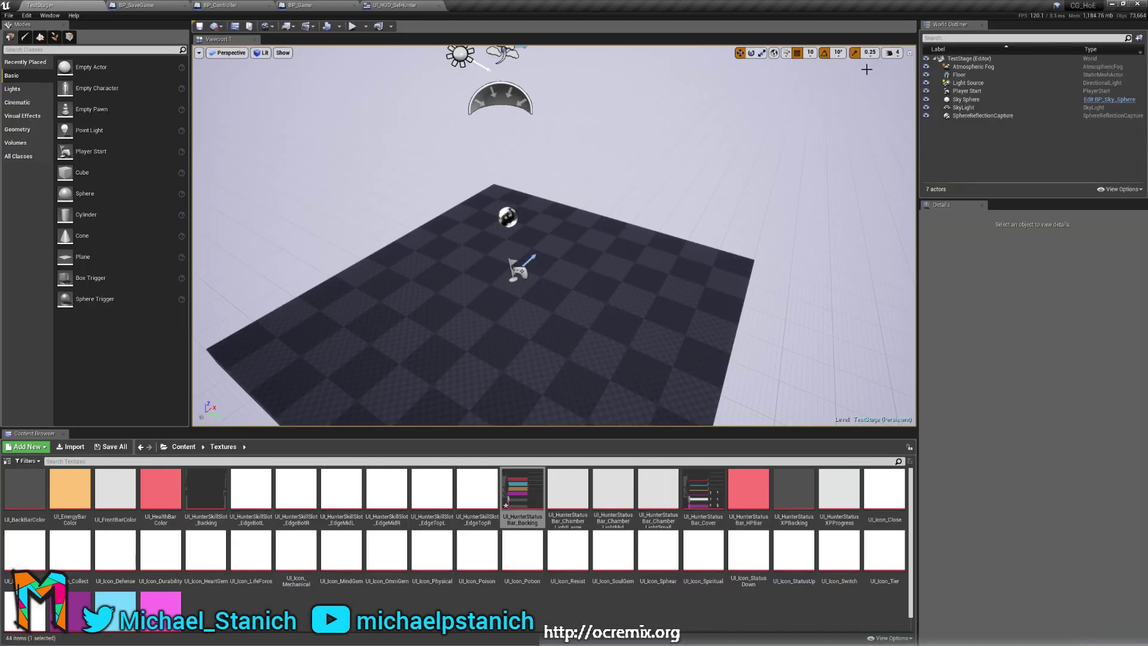
pyautogui.click(352, 26)
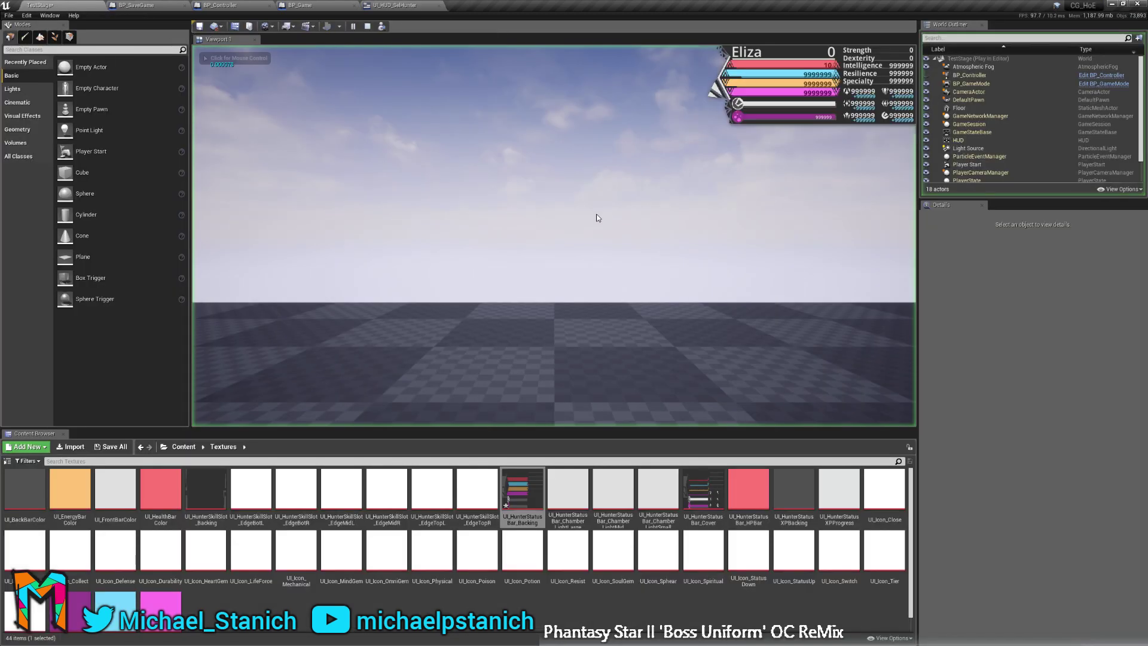
pyautogui.press('e')
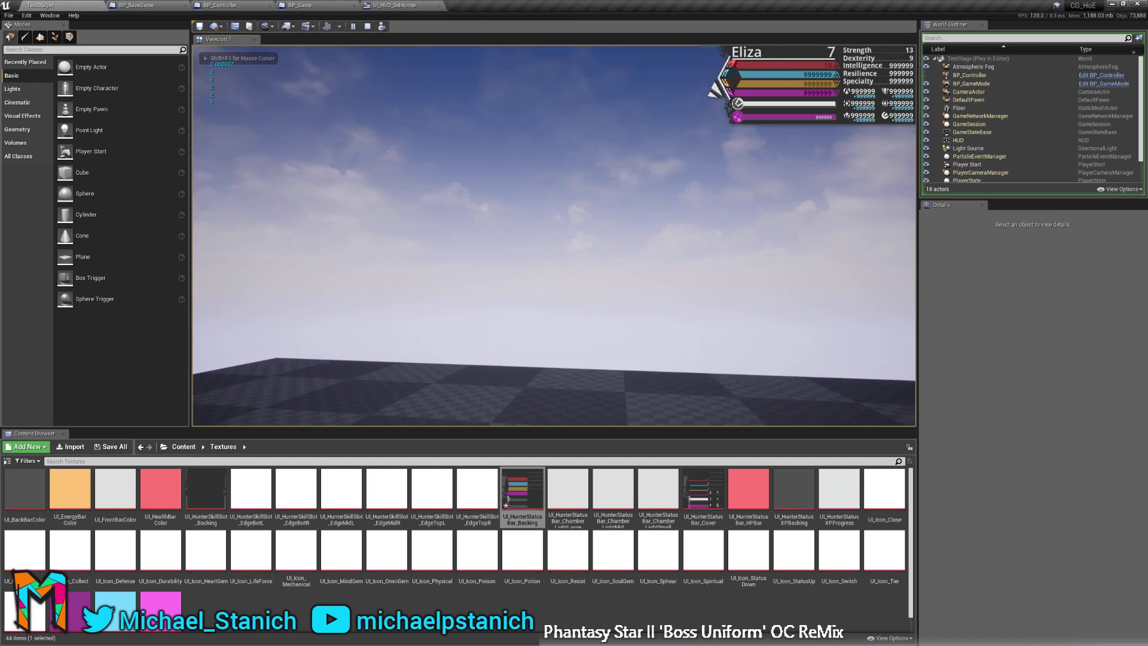
pyautogui.press('Escape')
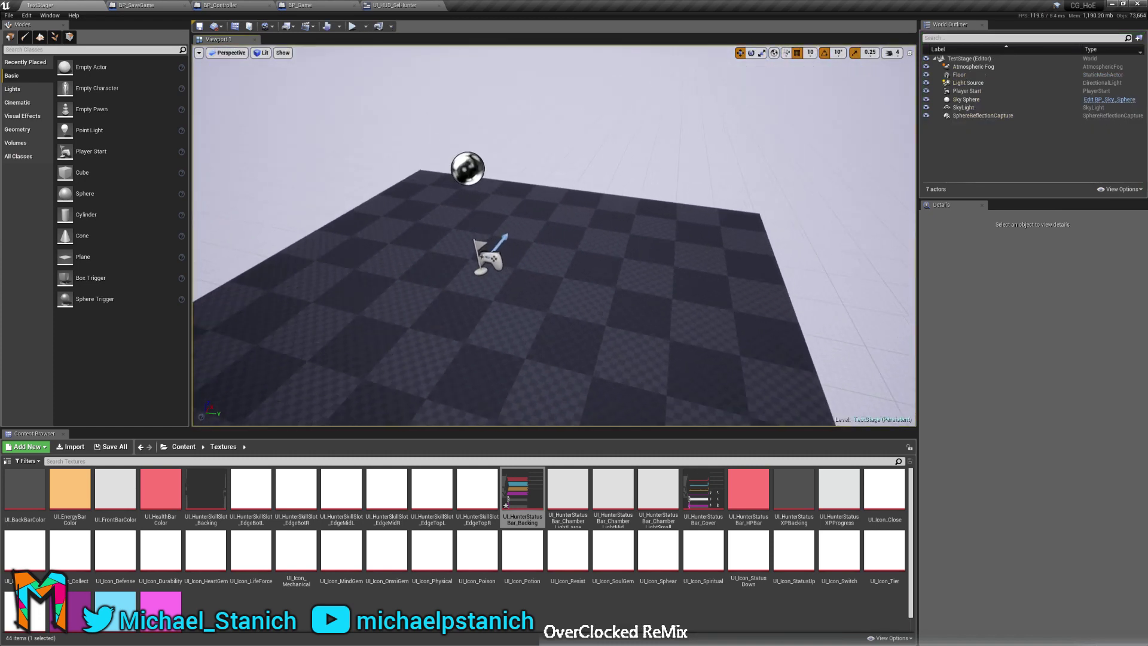
pyautogui.moveTo(465, 148)
pyautogui.mouseDown(button='right')
pyautogui.moveTo(442, 132)
pyautogui.moveTo(465, 148)
pyautogui.mouseUp(button='right')
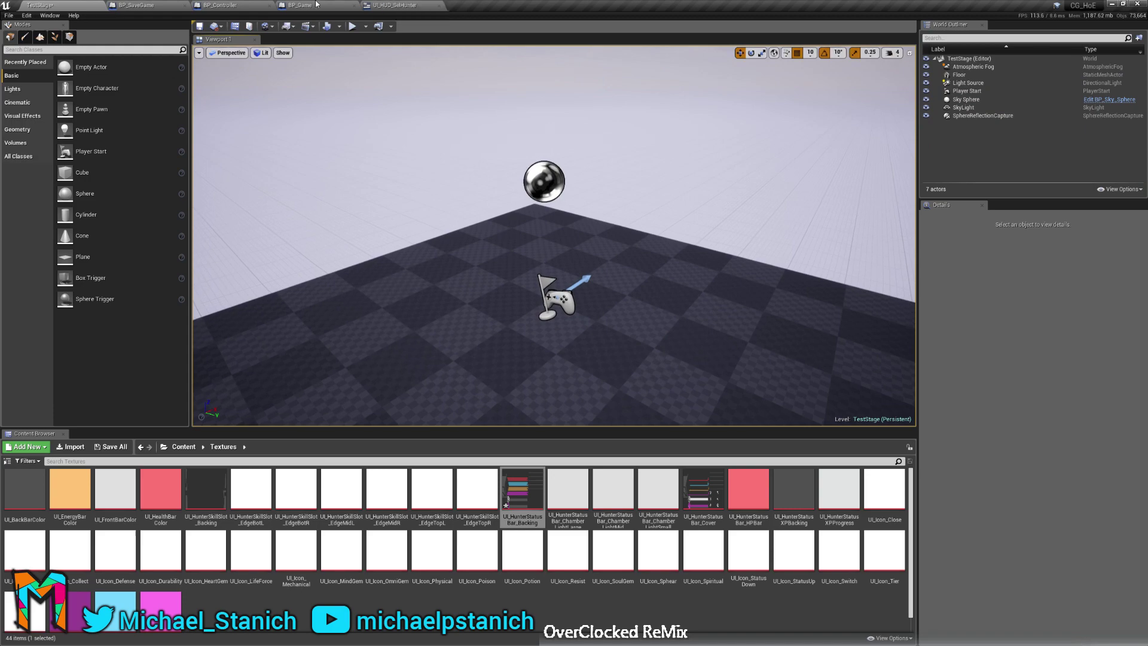
# Review how UI_HUD_SelHunter's event graph feeds the hunter stats into the stat text and bar fade nodes.
pyautogui.click(371, 5)
pyautogui.moveTo(563, 252); pyautogui.dragTo(620, 336, button='right')
pyautogui.moveTo(796, 441); pyautogui.dragTo(744, 413, button='right')
pyautogui.moveTo(879, 368); pyautogui.dragTo(837, 246, button='right')
pyautogui.scroll(-2, 711, 238)
pyautogui.scroll(1, 605, 338)
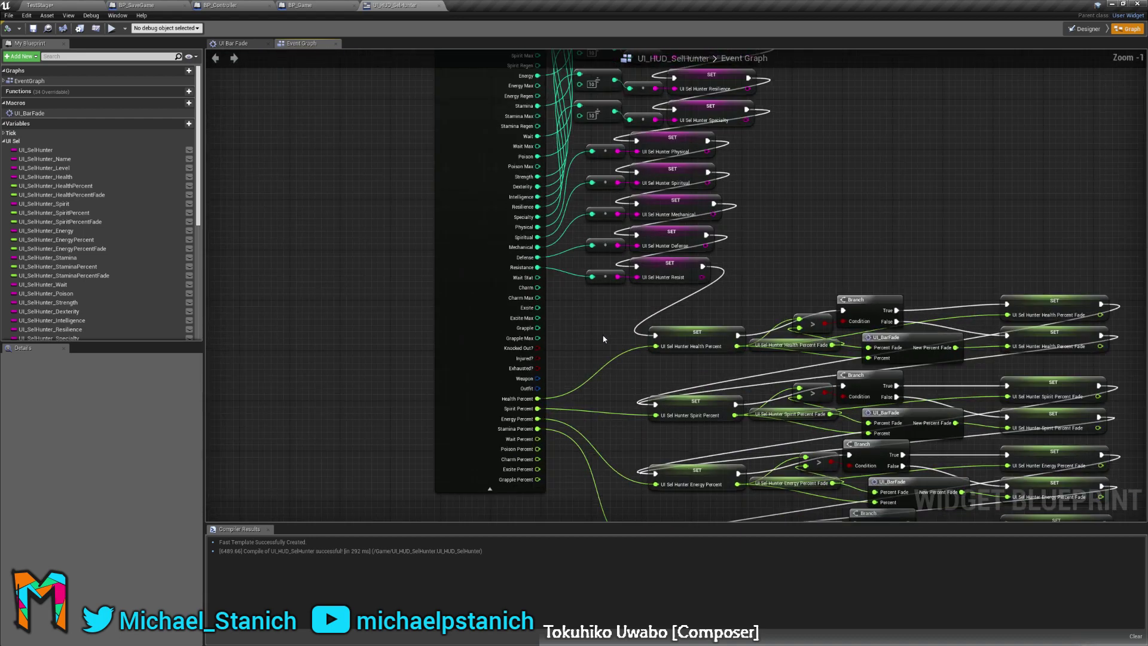
pyautogui.scroll(-3, 539, 260)
pyautogui.scroll(2, 602, 347)
pyautogui.moveTo(578, 359); pyautogui.dragTo(568, 338, button='right')
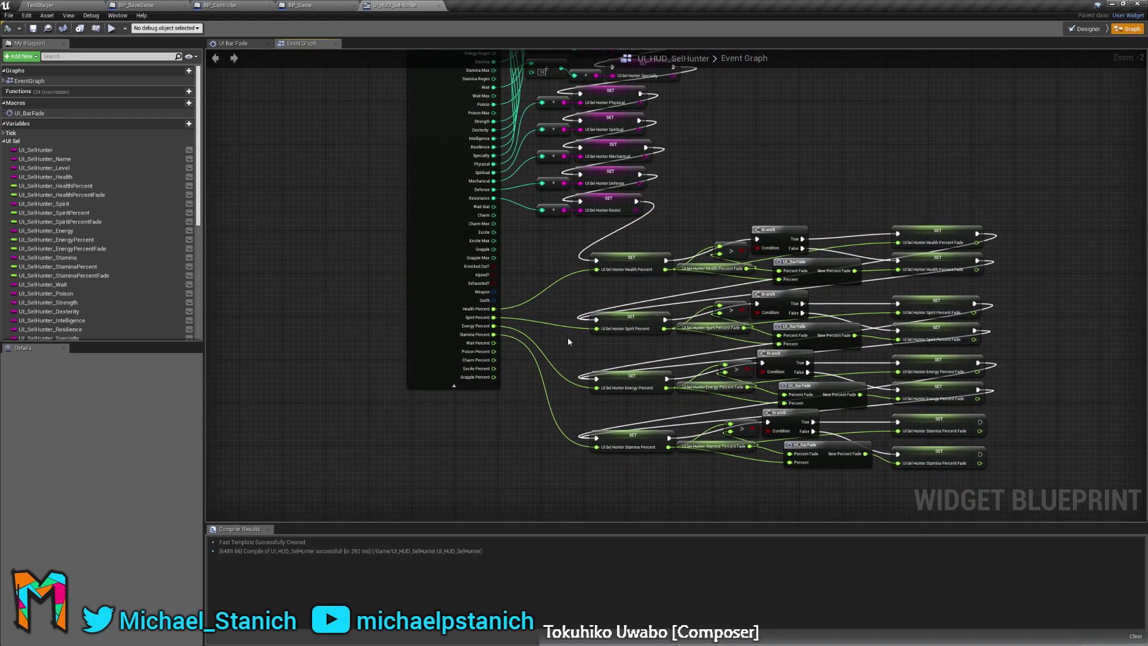
pyautogui.moveTo(562, 293); pyautogui.dragTo(534, 350, button='right')
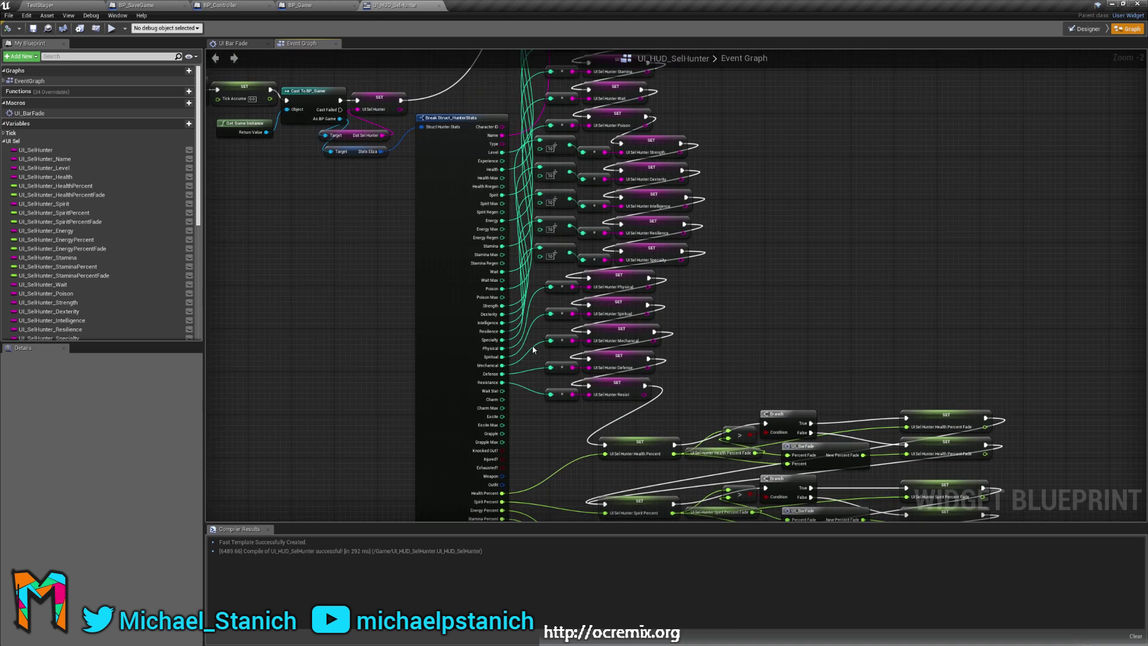
# Inspect the Calc Level Up function graph in the BP_Game blueprint.
pyautogui.click(318, 6)
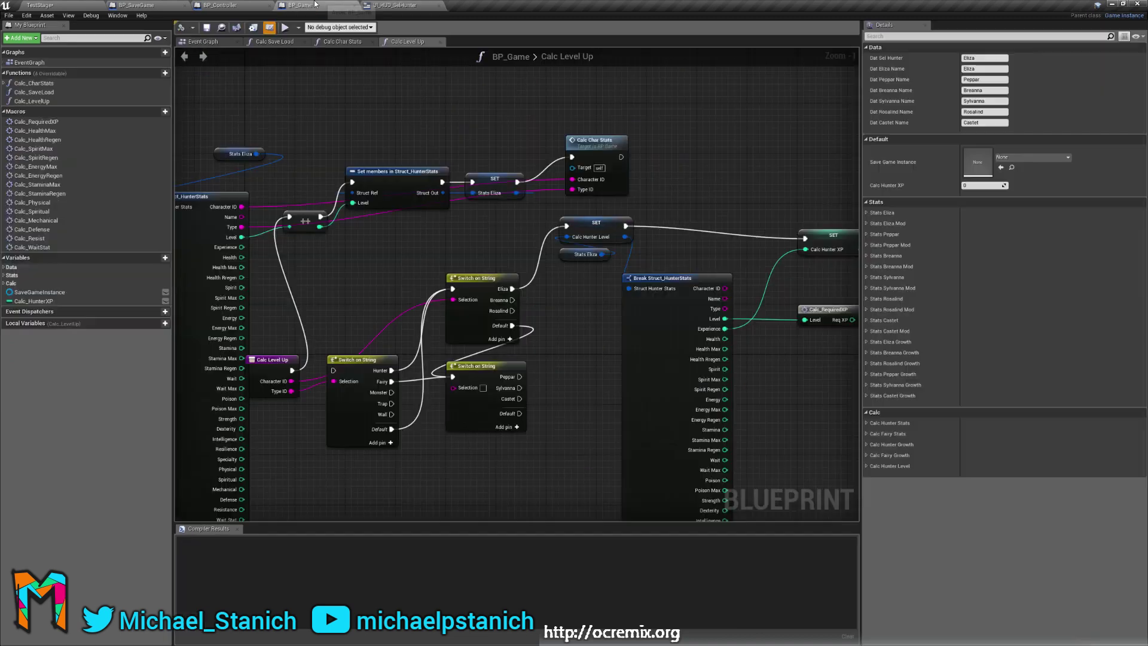
pyautogui.click(57, 83)
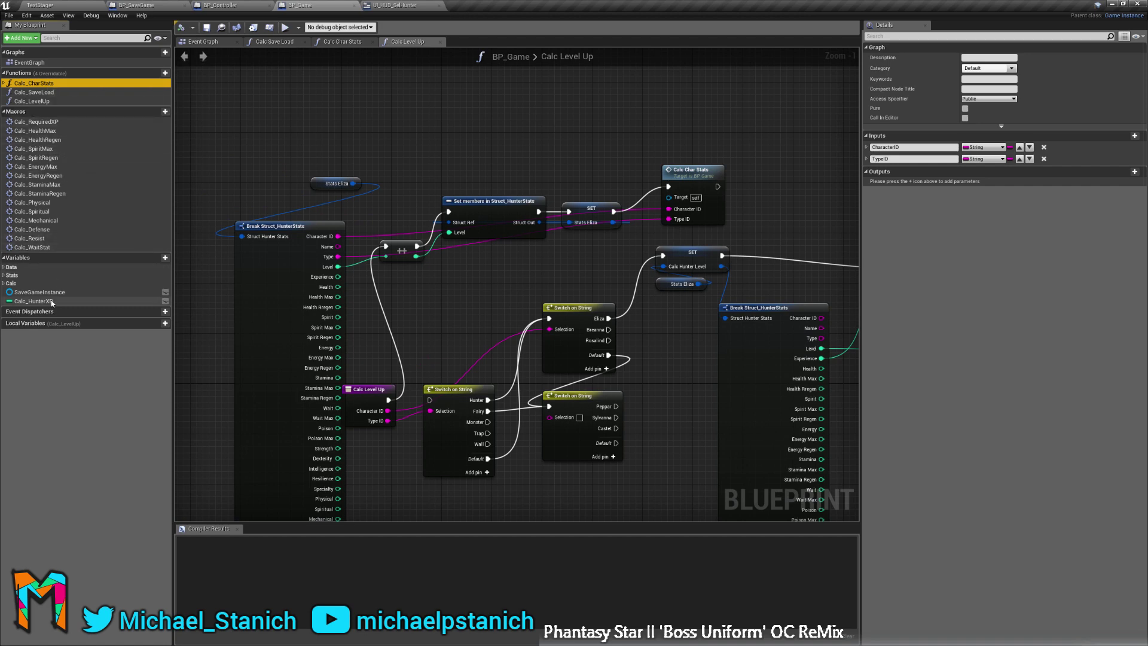
pyautogui.scroll(-5, 458, 226)
pyautogui.scroll(4, 477, 234)
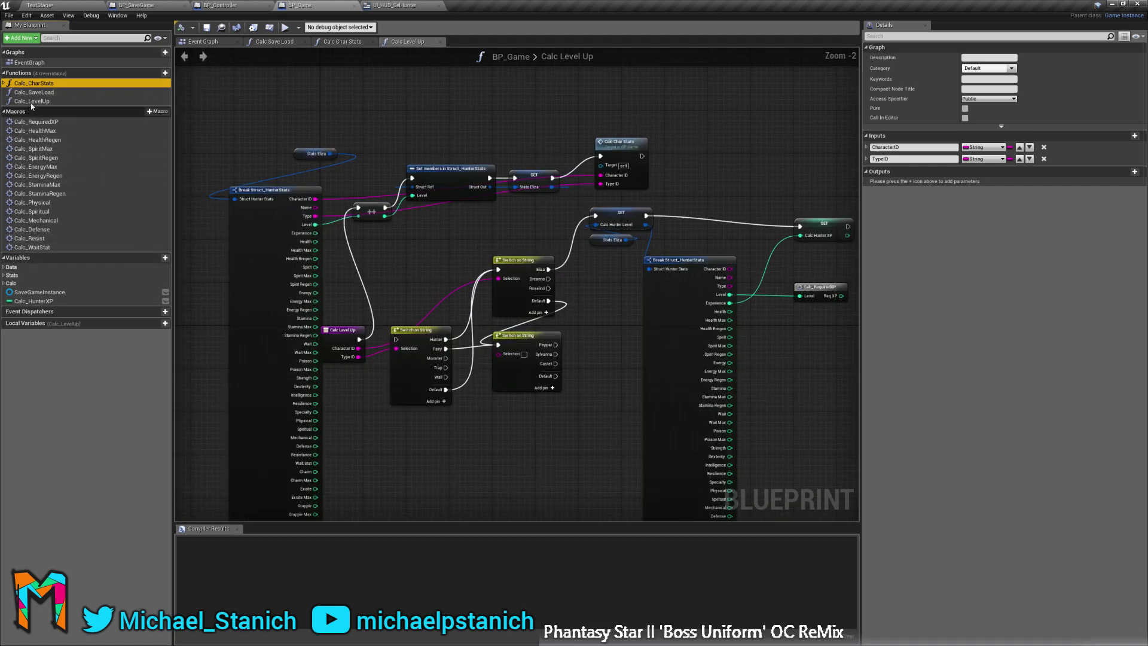
# Examine BP_Game's Calc Char Stats function, covering the hunter and fairy stat calculations and the character switches.
pyautogui.click(209, 42)
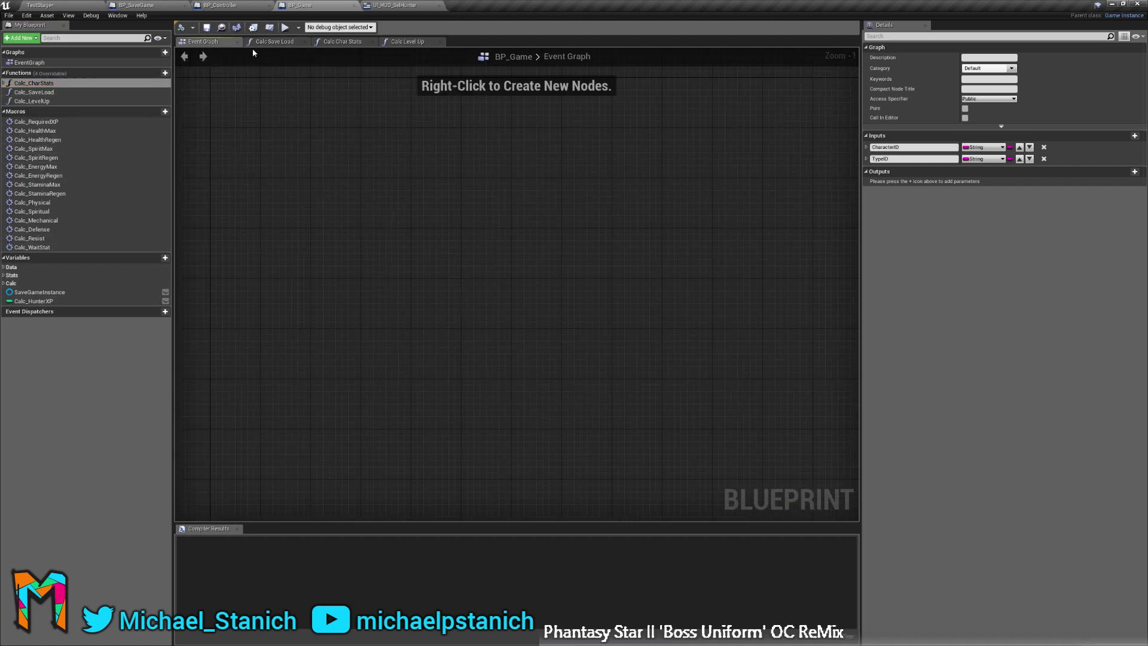
pyautogui.click(271, 42)
pyautogui.click(343, 42)
pyautogui.moveTo(351, 92); pyautogui.dragTo(608, 89, button='right')
pyautogui.scroll(-3, 590, 123)
pyautogui.scroll(2, 590, 123)
pyautogui.moveTo(526, 344); pyautogui.dragTo(564, 161, button='right')
pyautogui.moveTo(562, 376); pyautogui.dragTo(299, 302, button='right')
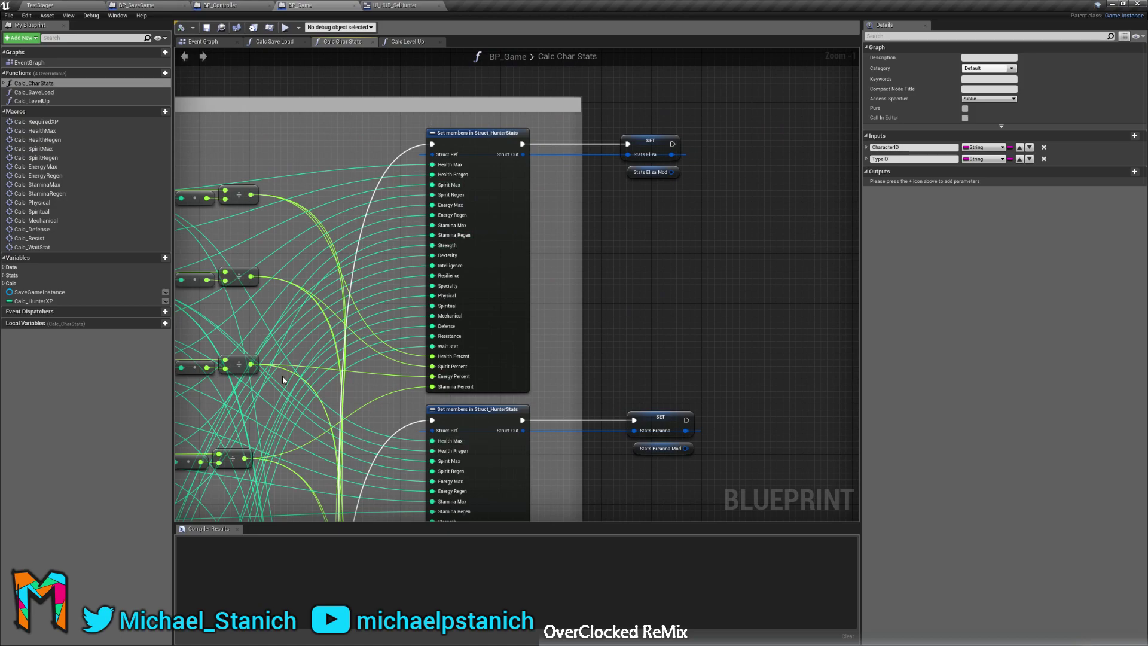
pyautogui.moveTo(284, 380); pyautogui.dragTo(421, 120, button='right')
pyautogui.moveTo(422, 384); pyautogui.dragTo(542, 179, button='right')
pyautogui.moveTo(497, 220); pyautogui.dragTo(651, 330, button='right')
pyautogui.moveTo(243, 311); pyautogui.dragTo(317, 388, button='right')
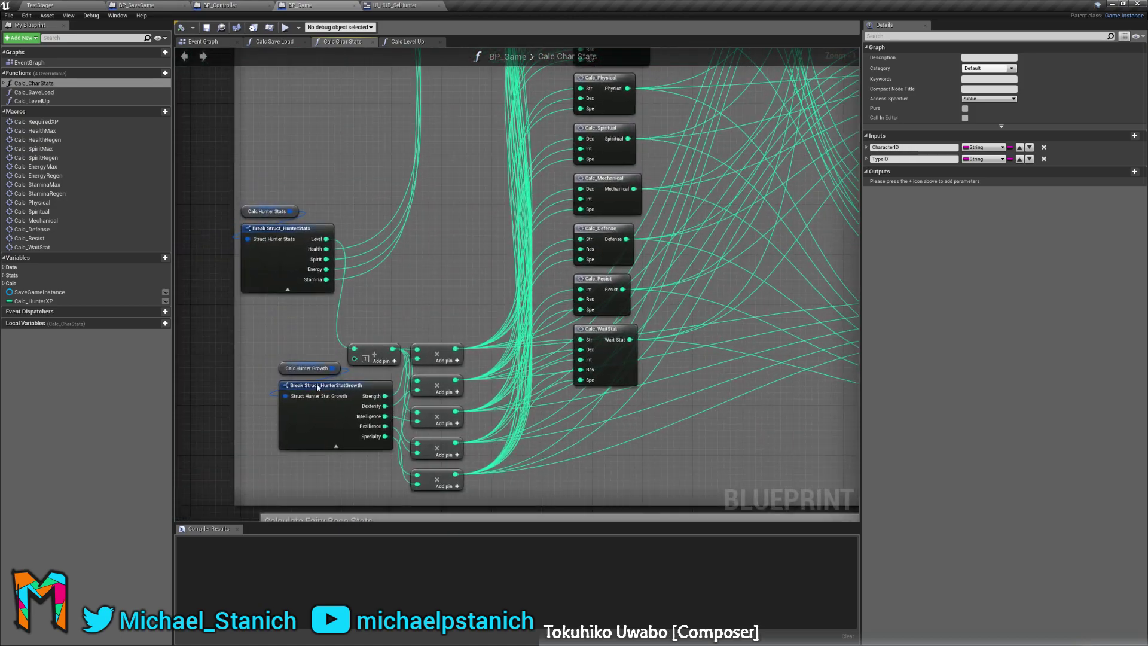
pyautogui.moveTo(705, 498); pyautogui.dragTo(474, 163, button='right')
pyautogui.moveTo(682, 420); pyautogui.dragTo(597, 170, button='right')
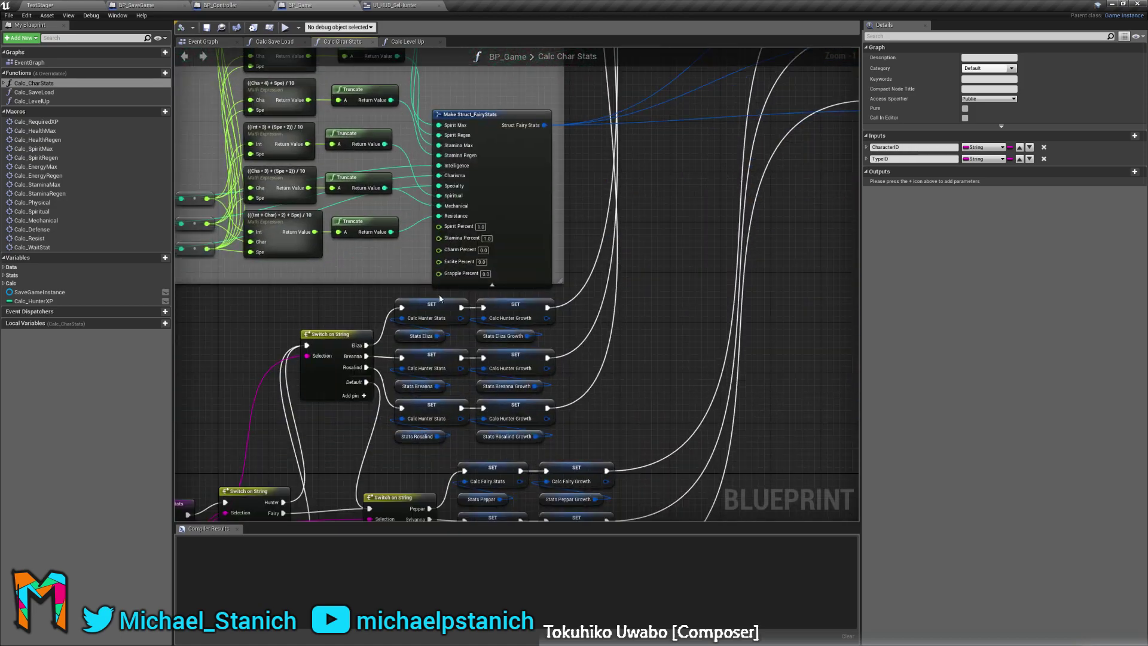
pyautogui.moveTo(643, 220); pyautogui.dragTo(526, 514, button='right')
pyautogui.moveTo(455, 66); pyautogui.dragTo(657, 443, button='right')
pyautogui.moveTo(492, 81); pyautogui.dragTo(592, 346, button='right')
# In UI_HUD_SelHunter's event graph, move all health, spirit, energy and stamina percent nodes so the first setter lines up beside the Resist setter.
pyautogui.click(397, 5)
pyautogui.moveTo(378, 142); pyautogui.dragTo(346, 288, button='right')
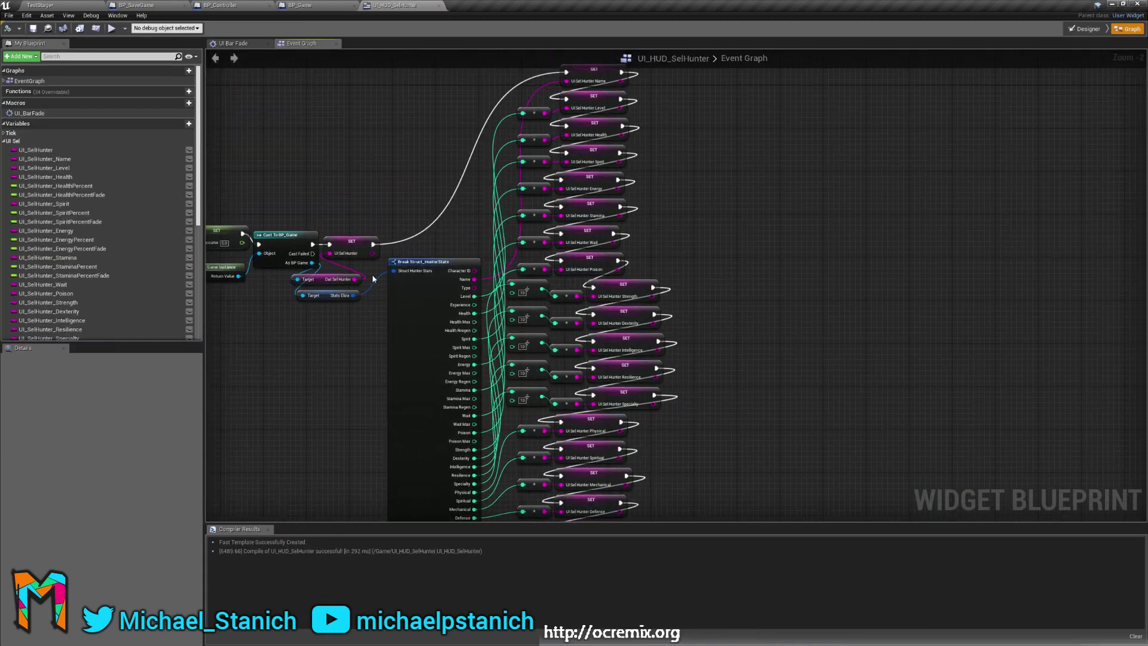
pyautogui.moveTo(430, 159); pyautogui.dragTo(490, 88, button='right')
pyautogui.moveTo(607, 453); pyautogui.dragTo(577, 349, button='right')
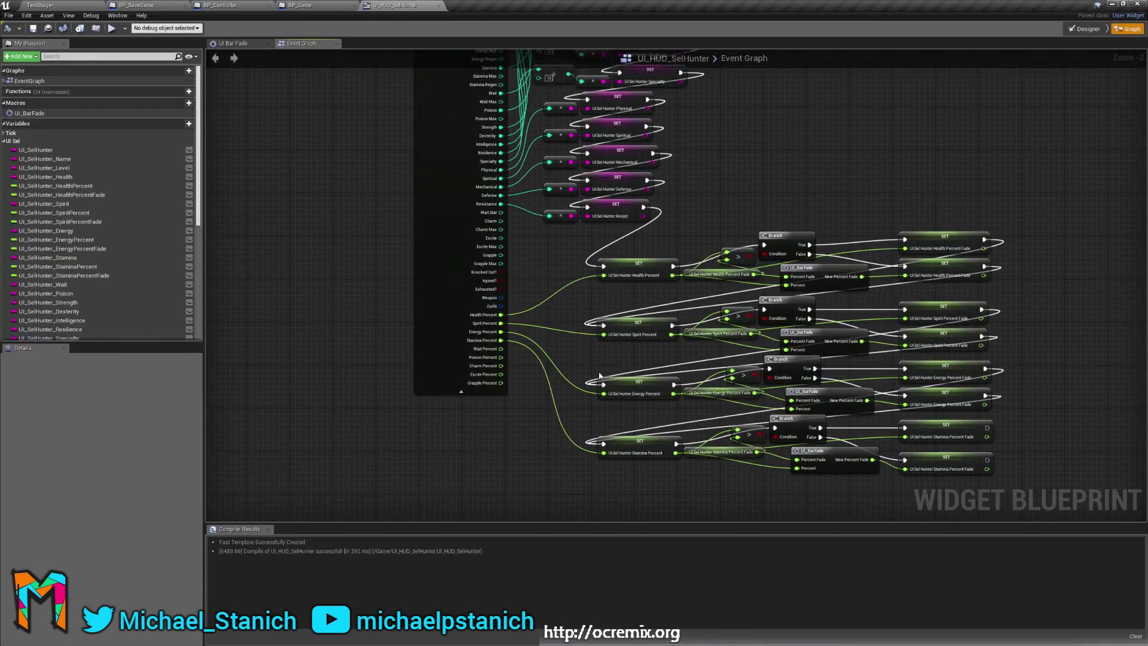
pyautogui.moveTo(1036, 224); pyautogui.dragTo(636, 481)
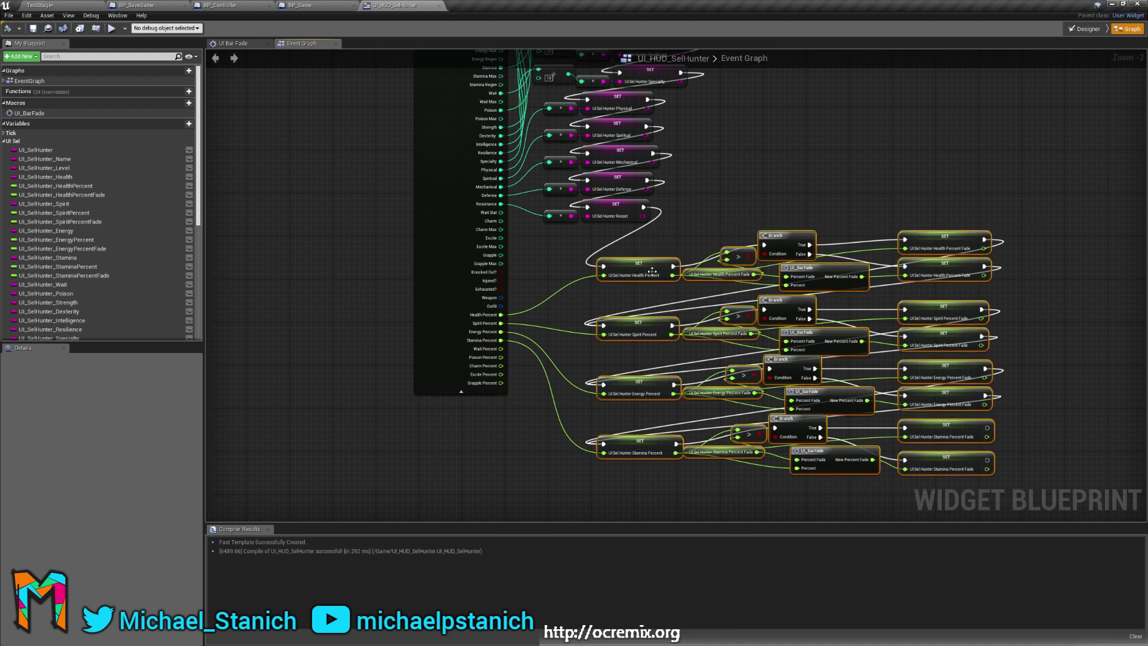
pyautogui.moveTo(679, 255); pyautogui.dragTo(770, 196)
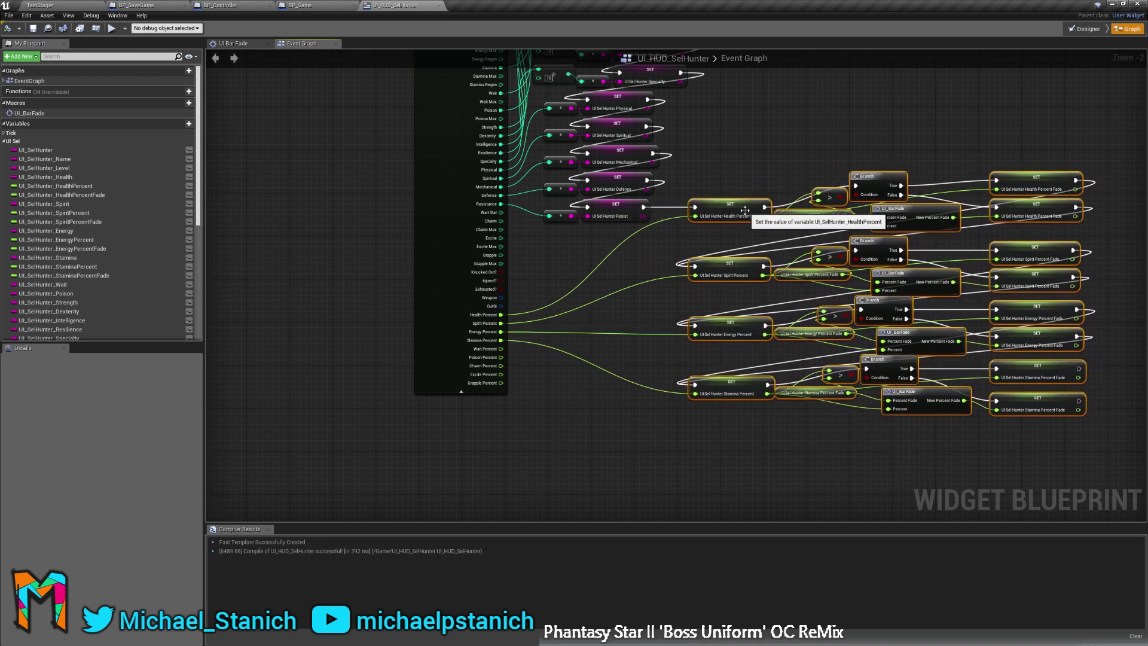
pyautogui.click(558, 277)
# Examine the rearranged event graph from the BP_Game cast to the percent fade nodes, along with the UI Sel variables.
pyautogui.moveTo(559, 276); pyautogui.dragTo(540, 482, button='right')
pyautogui.moveTo(501, 130)
pyautogui.mouseDown(button='right')
pyautogui.moveTo(509, 205)
pyautogui.moveTo(505, 137)
pyautogui.mouseUp(button='right')
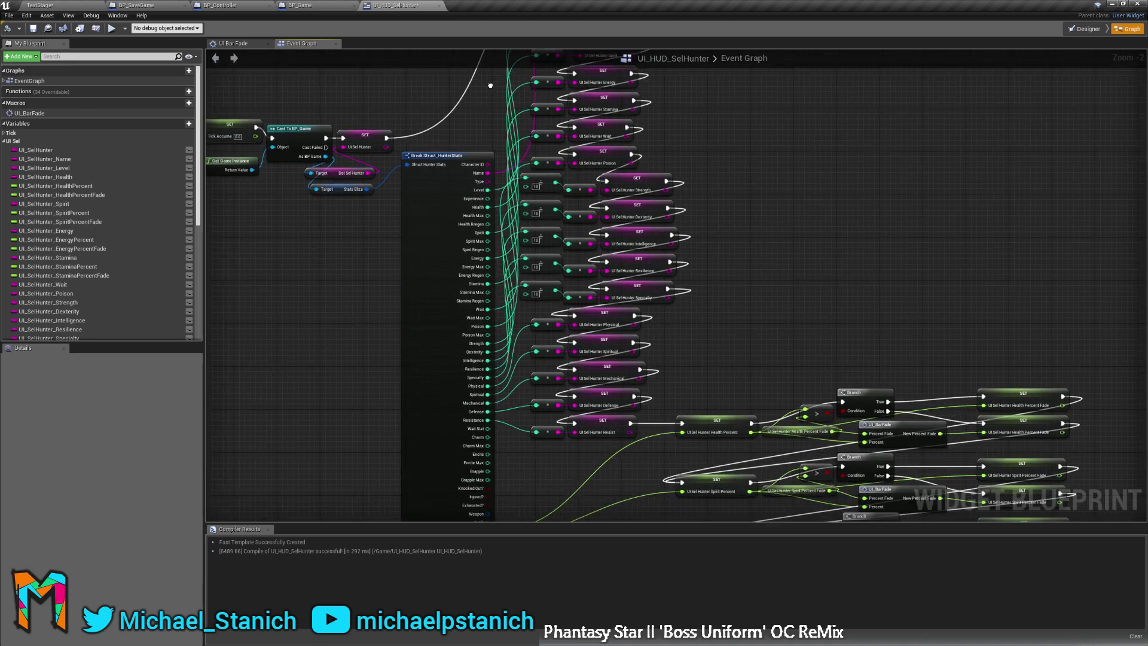
pyautogui.moveTo(490, 84); pyautogui.dragTo(527, 164, button='right')
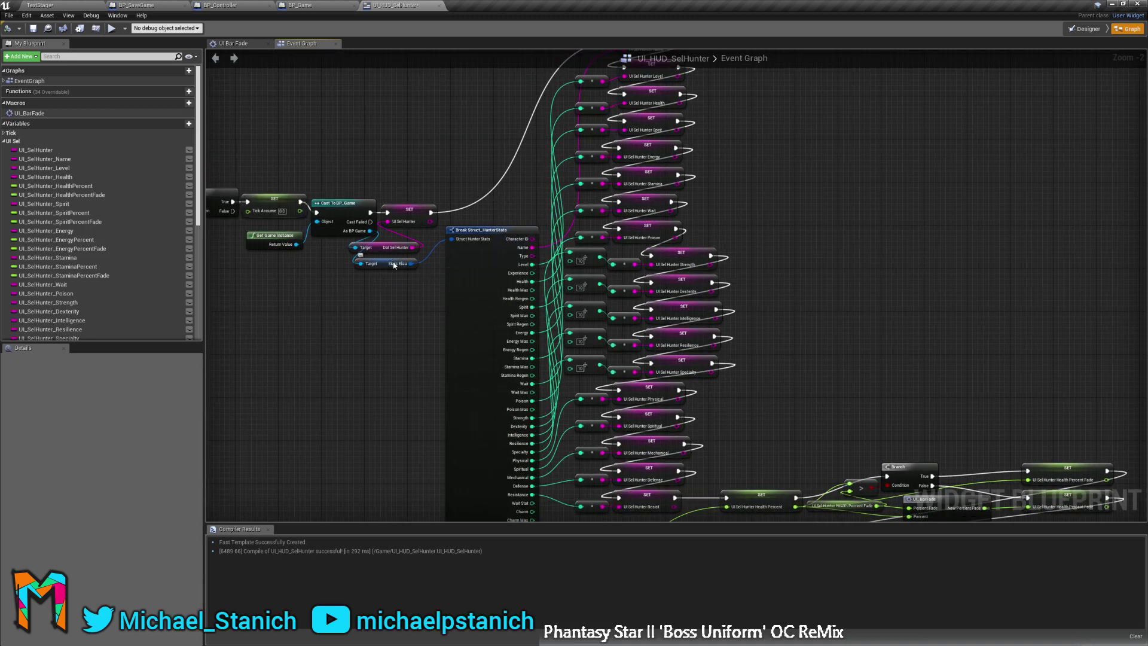
pyautogui.moveTo(438, 351); pyautogui.dragTo(421, 220, button='right')
pyautogui.moveTo(422, 60); pyautogui.dragTo(421, 277, button='right')
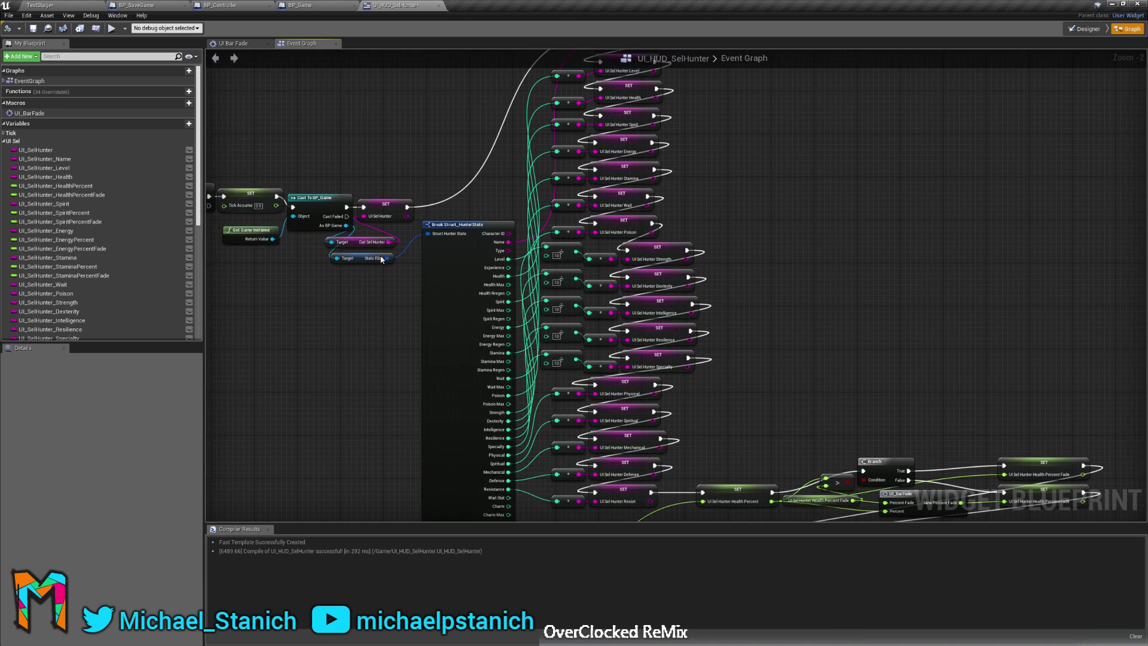
pyautogui.scroll(-3, 97, 234)
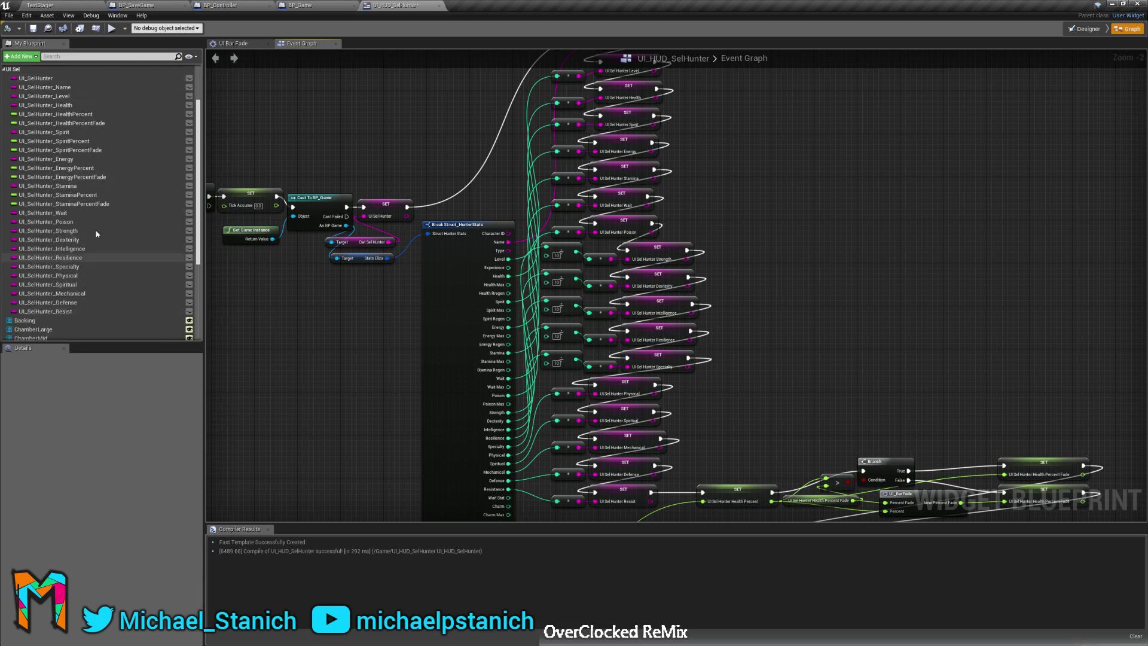
pyautogui.scroll(3, 120, 240)
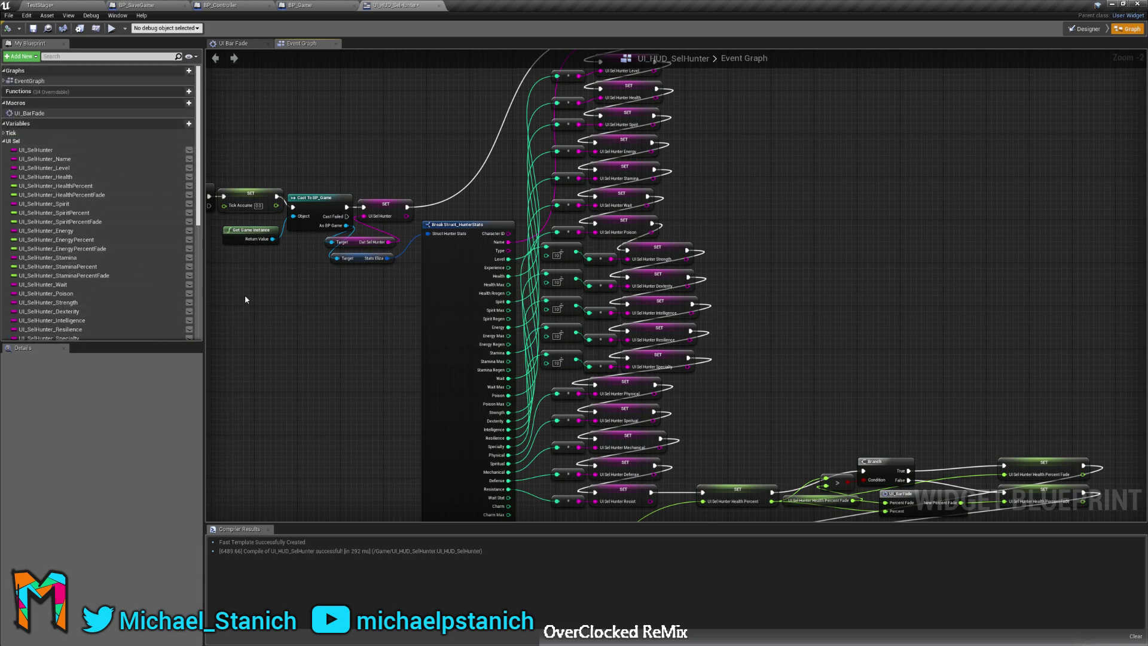
pyautogui.moveTo(371, 311); pyautogui.dragTo(359, 27, button='right')
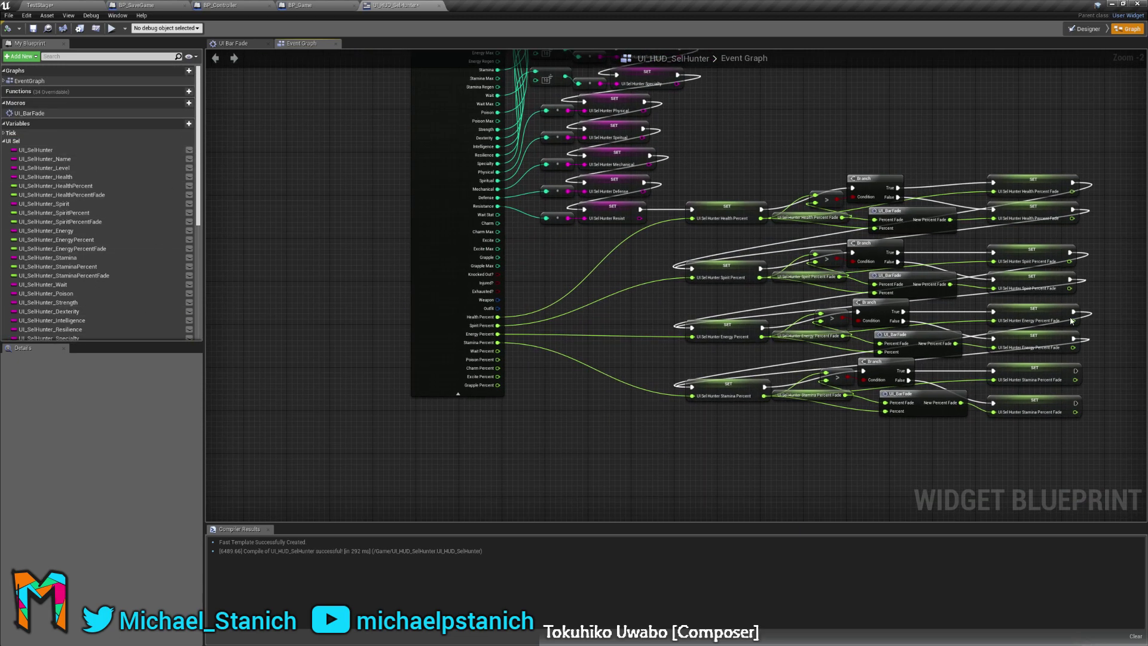
pyautogui.moveTo(577, 409); pyautogui.dragTo(552, 384, button='right')
pyautogui.moveTo(443, 114); pyautogui.dragTo(441, 353, button='right')
pyautogui.moveTo(324, 174); pyautogui.dragTo(357, 249, button='right')
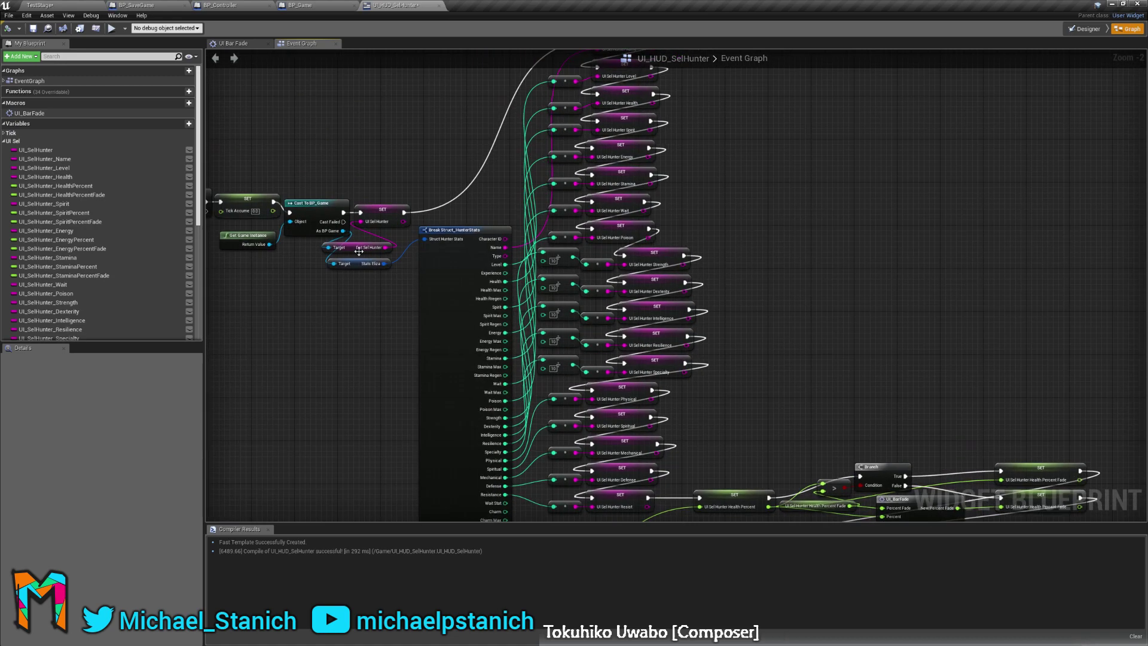
pyautogui.moveTo(386, 438); pyautogui.dragTo(377, 120, button='right')
pyautogui.moveTo(582, 325); pyautogui.dragTo(591, 378, button='right')
pyautogui.moveTo(566, 268); pyautogui.dragTo(549, 223, button='right')
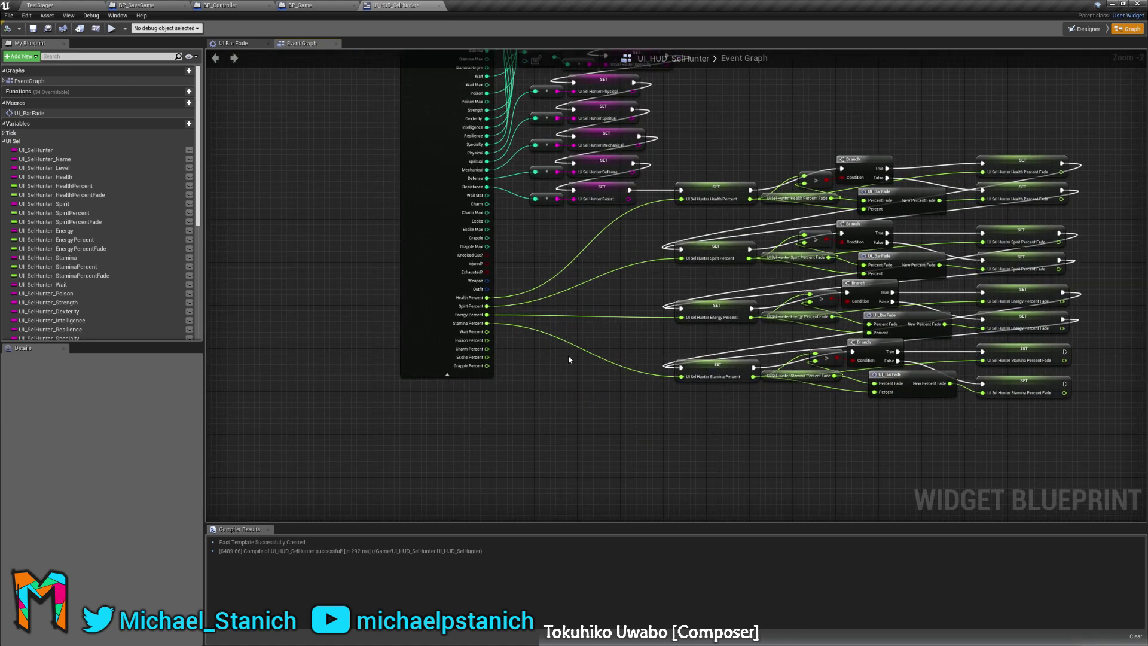
# Check the unconnected percent outputs on the hunter stats break node against the UI Sel variable list.
pyautogui.moveTo(566, 382); pyautogui.dragTo(569, 348, button='right')
pyautogui.scroll(2, 570, 339)
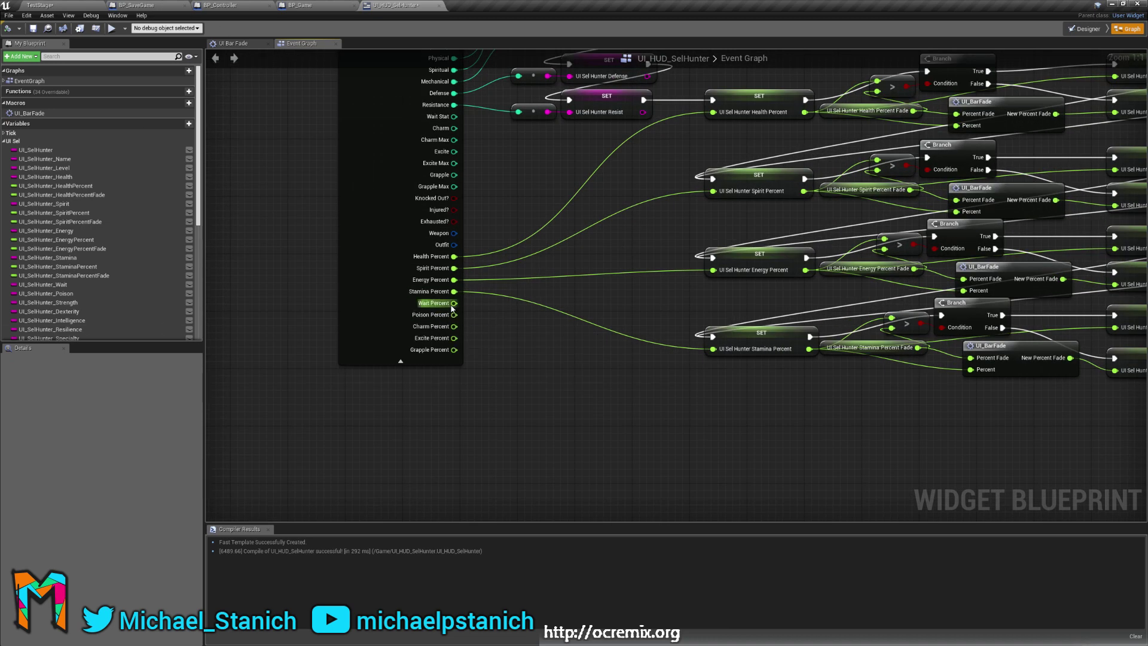
pyautogui.scroll(-3, 89, 235)
pyautogui.scroll(1, 88, 234)
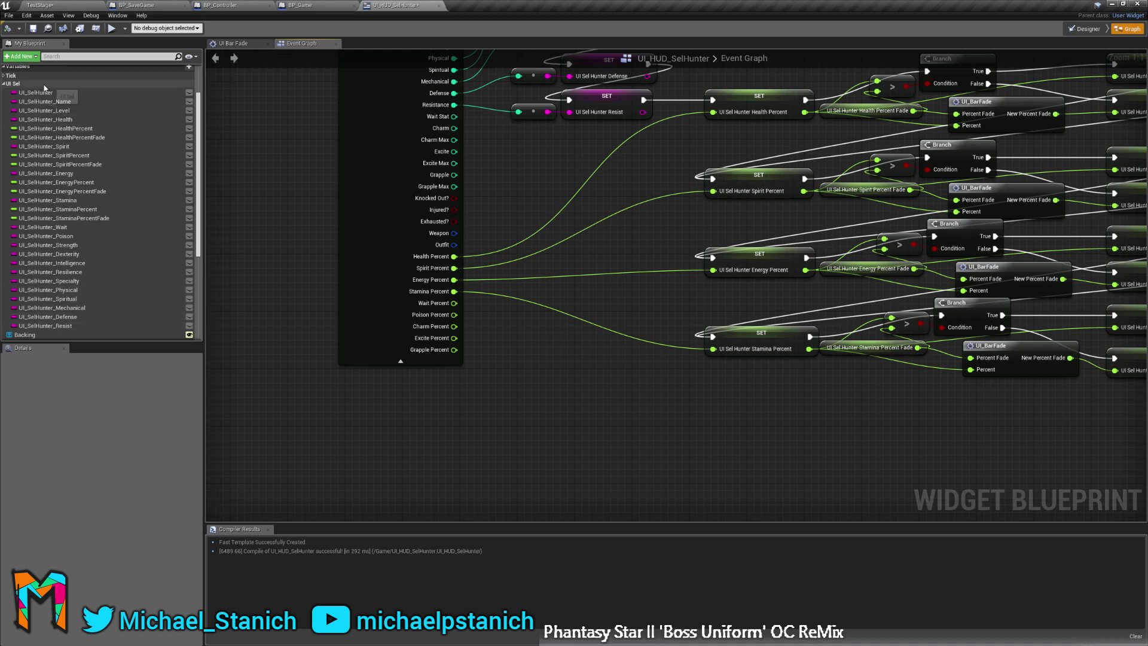
# Add a new variable named UI_SelHunter_WaitPercent to the widget blueprint.
pyautogui.scroll(-6, 112, 240)
pyautogui.scroll(6, 112, 235)
pyautogui.scroll(2, 124, 146)
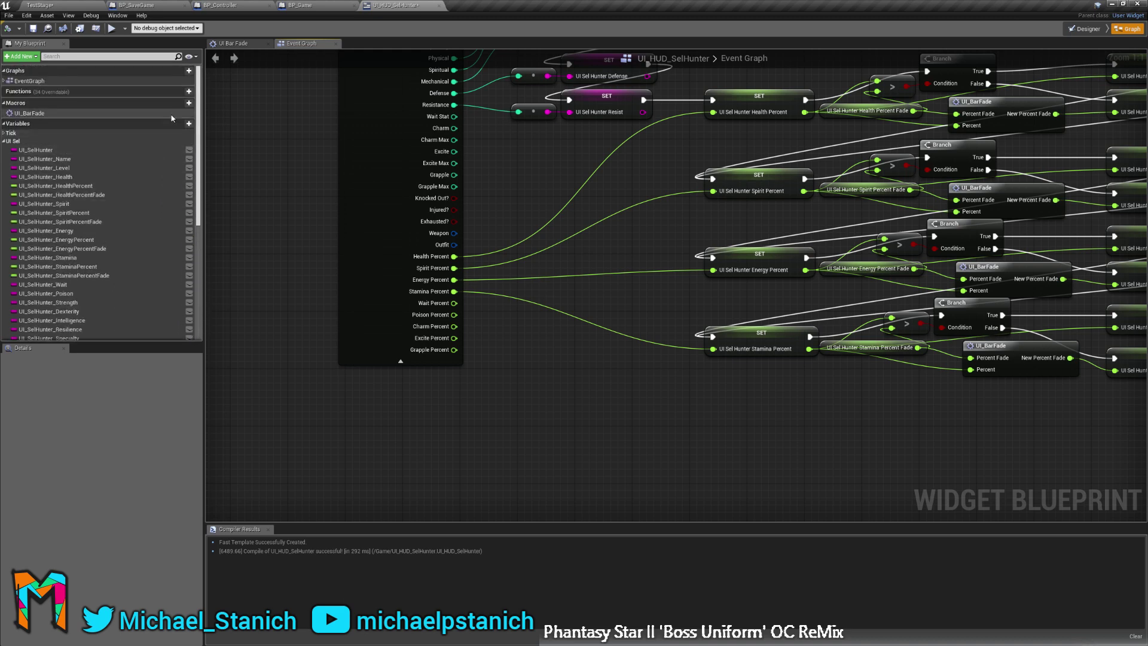
pyautogui.click(186, 125)
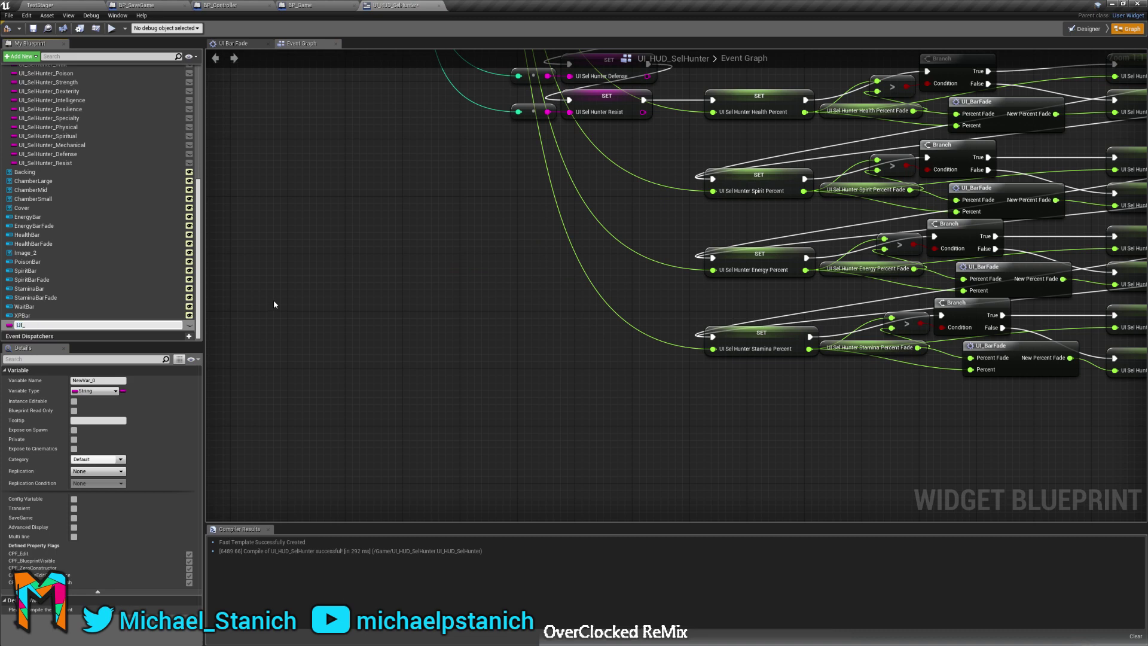
pyautogui.write('UI_SelHunter_wait')
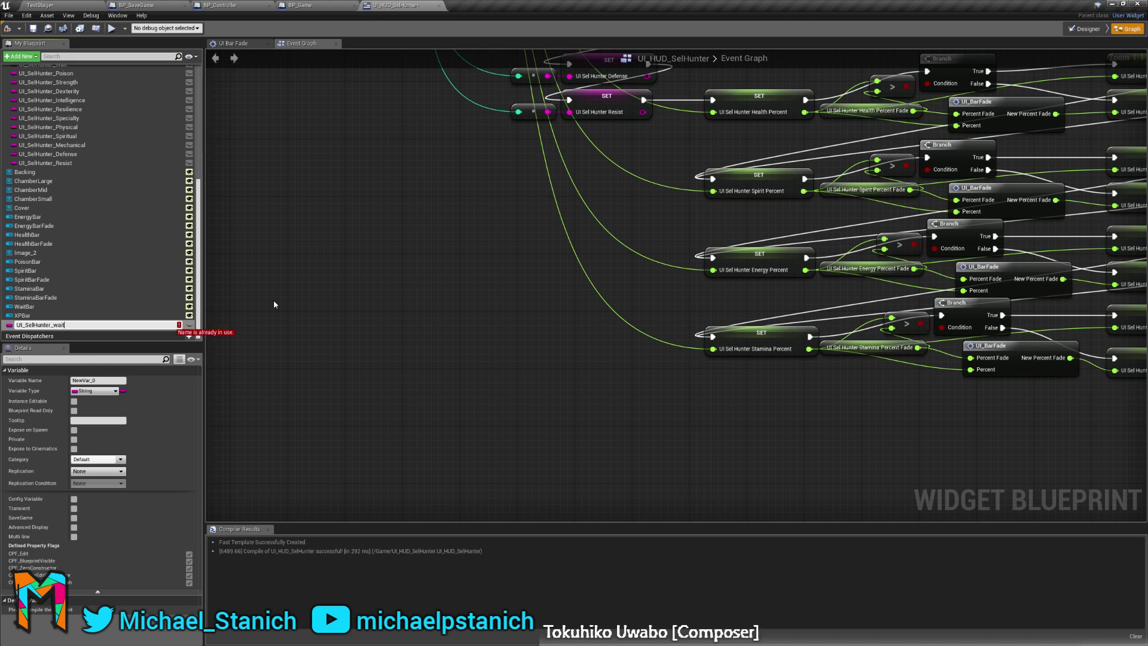
pyautogui.press('BackSpace')
pyautogui.press('BackSpace')
pyautogui.press('BackSpace')
pyautogui.press('BackSpace')
pyautogui.write('WaitPercent')
pyautogui.press('Return')
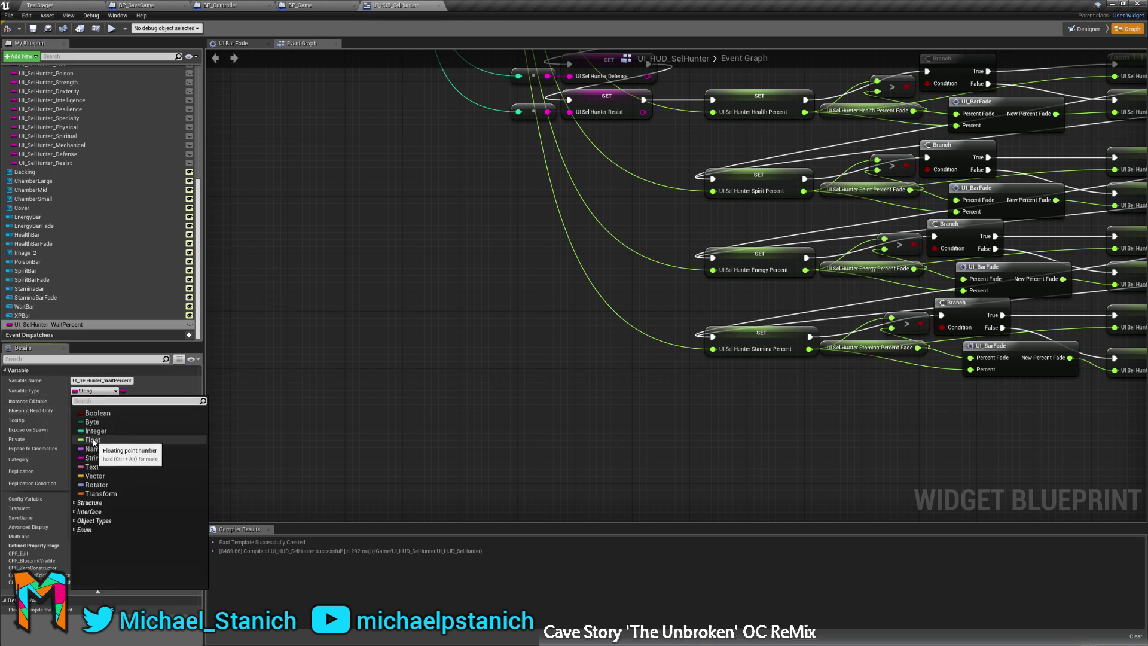
# Make UI_SelHunter_WaitPercent a Float and move it into the UI Sel category.
pyautogui.click(90, 439)
pyautogui.moveTo(51, 324); pyautogui.dragTo(54, 164)
pyautogui.click(67, 173)
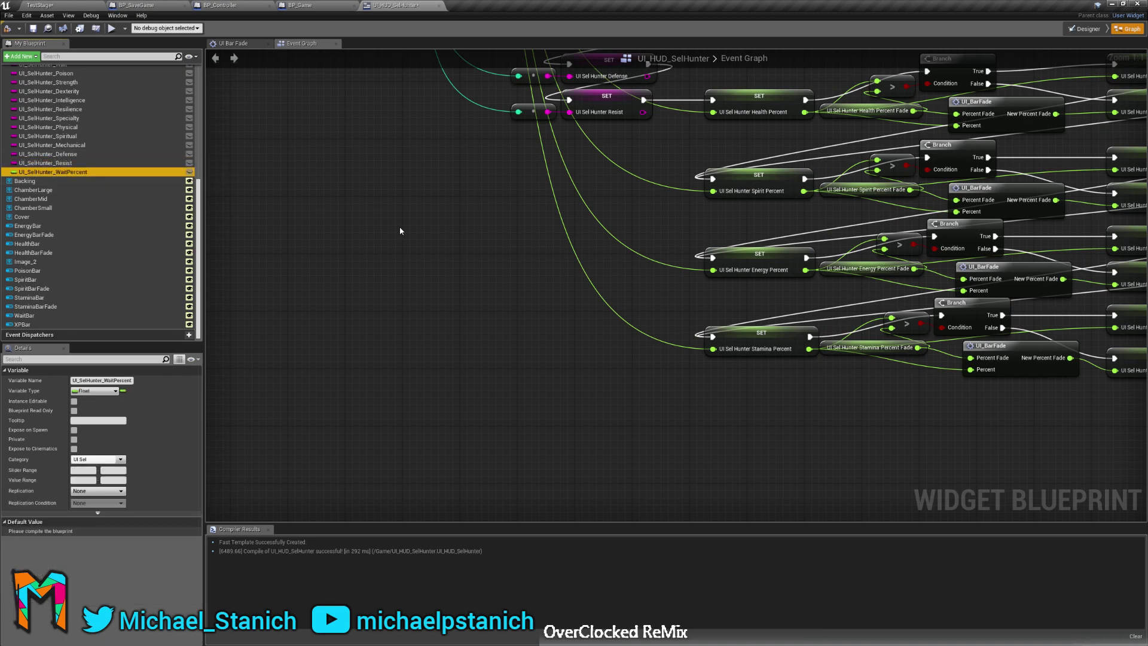
# Duplicate the UI_SelHunter_WaitPercent variable and name the copy UI_SelHunter_PoisonPercent.
pyautogui.moveTo(400, 230); pyautogui.dragTo(462, 274, button='right')
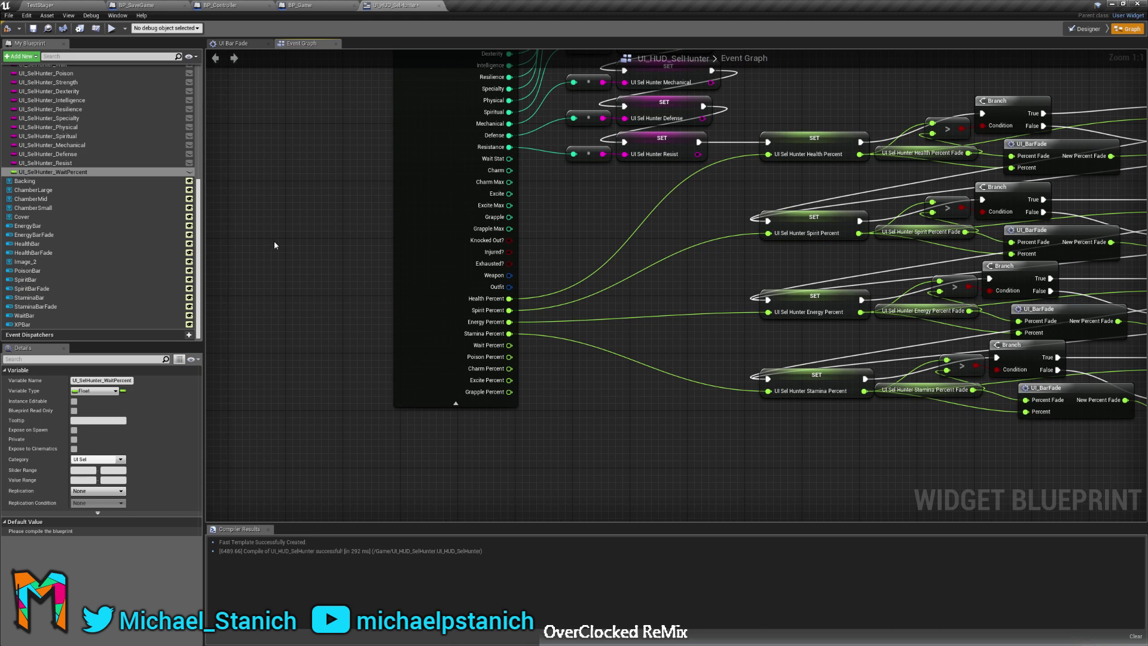
pyautogui.rightClick(61, 174)
pyautogui.click(83, 187)
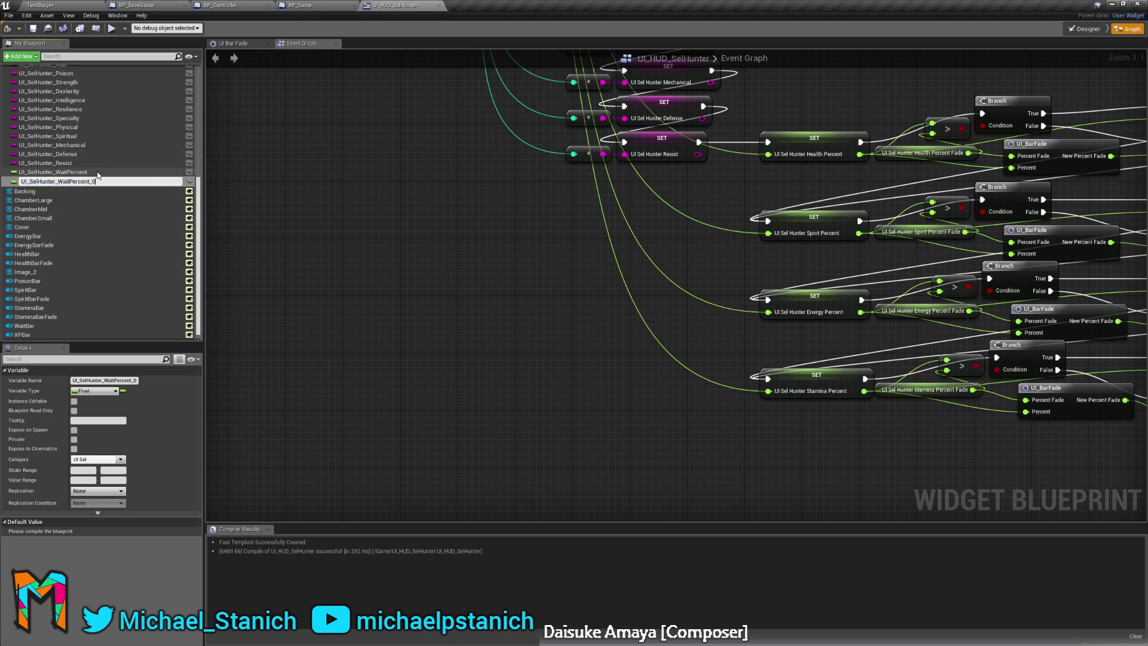
pyautogui.click(99, 181)
pyautogui.moveTo(99, 181); pyautogui.dragTo(124, 179)
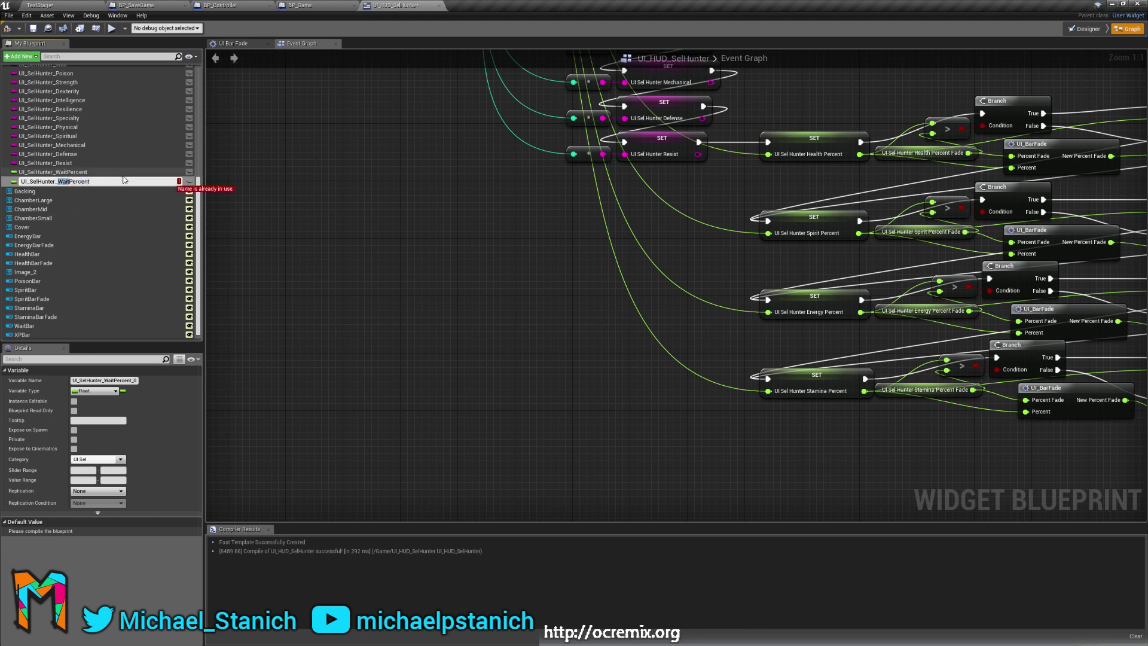
pyautogui.press('Return')
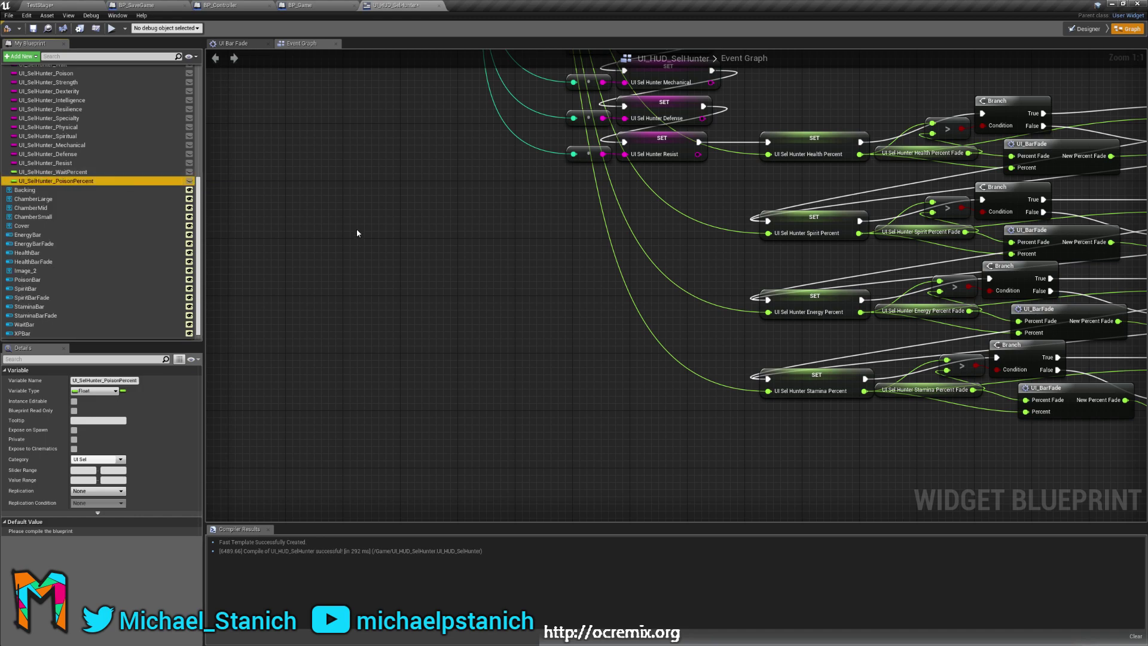
# Duplicate the UI_SelHunter_PoisonPercent variable and name the copy UI_SelHunter_CharmPercent.
pyautogui.scroll(-5, 418, 281)
pyautogui.scroll(5, 418, 263)
pyautogui.moveTo(419, 263); pyautogui.dragTo(560, 365, button='right')
pyautogui.scroll(-1, 549, 346)
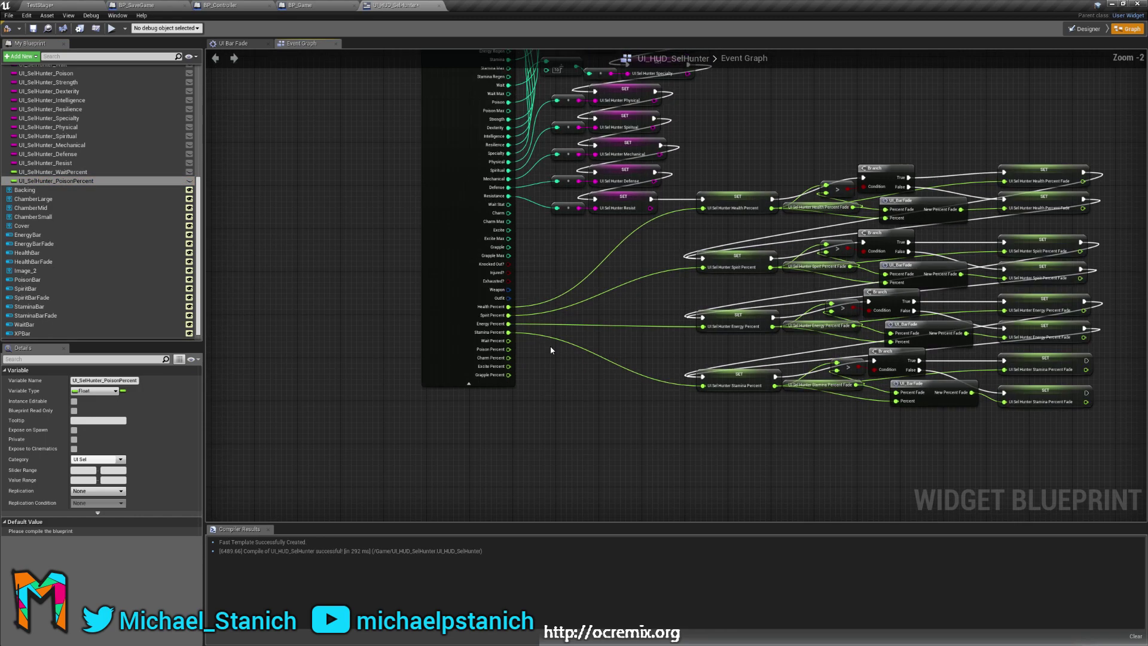
pyautogui.rightClick(105, 181)
pyautogui.click(133, 204)
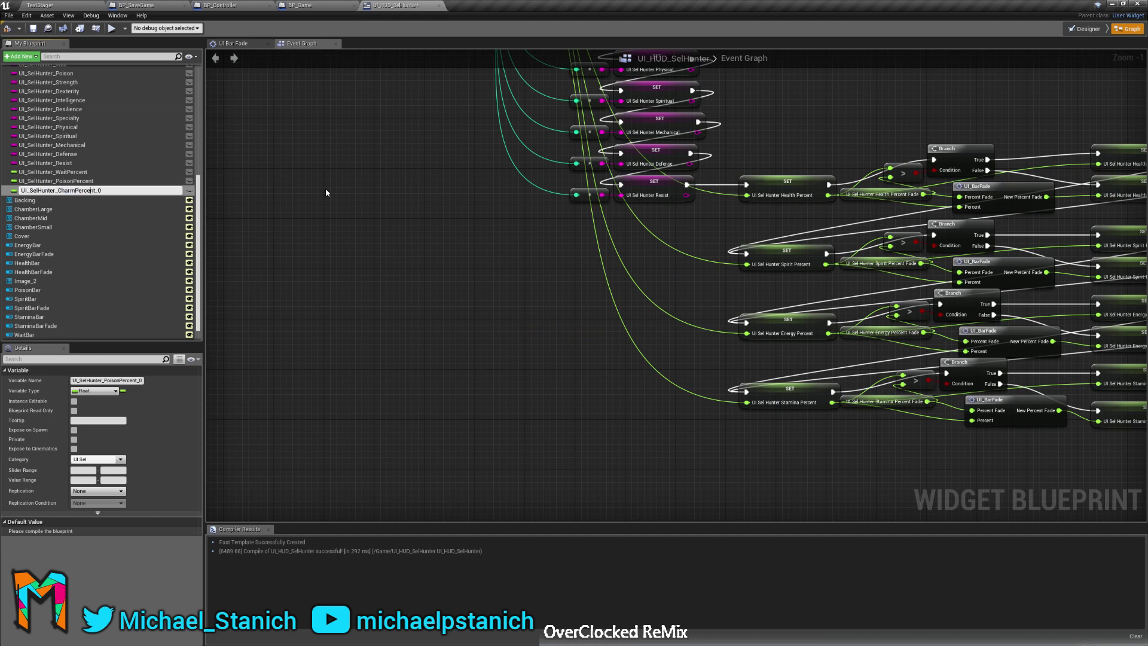
pyautogui.press('Return')
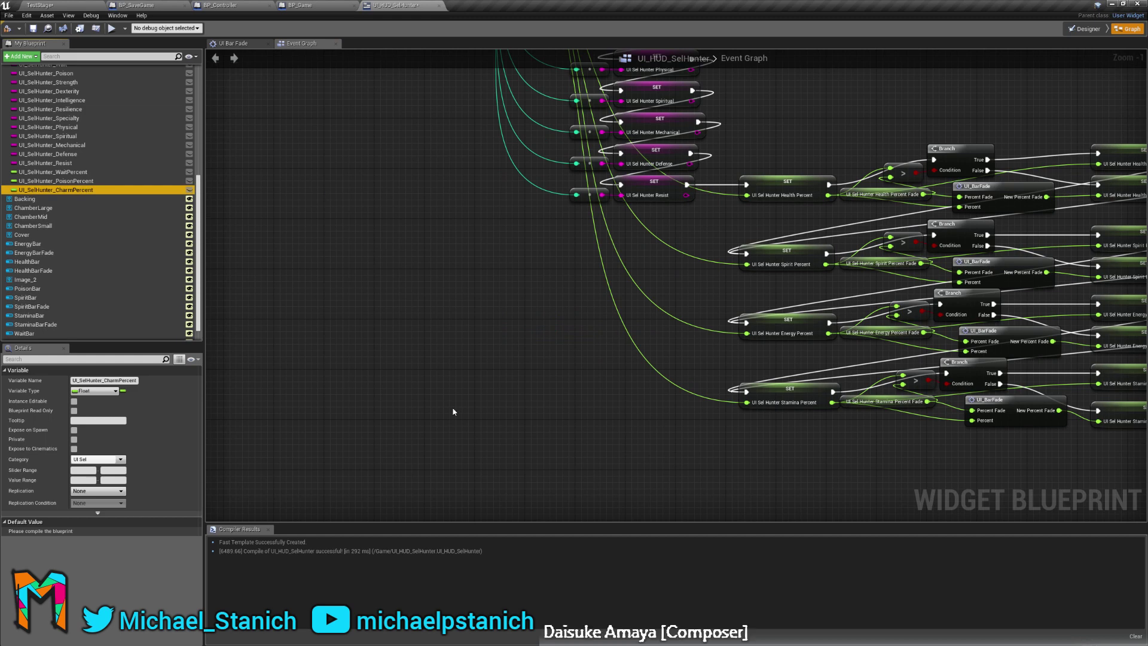
# Duplicate the UI_SelHunter_CharmPercent variable and name the copy UI_SelHunter_ExcitePercent.
pyautogui.scroll(-2, 587, 394)
pyautogui.moveTo(579, 289); pyautogui.dragTo(578, 316, button='right')
pyautogui.rightClick(24, 187)
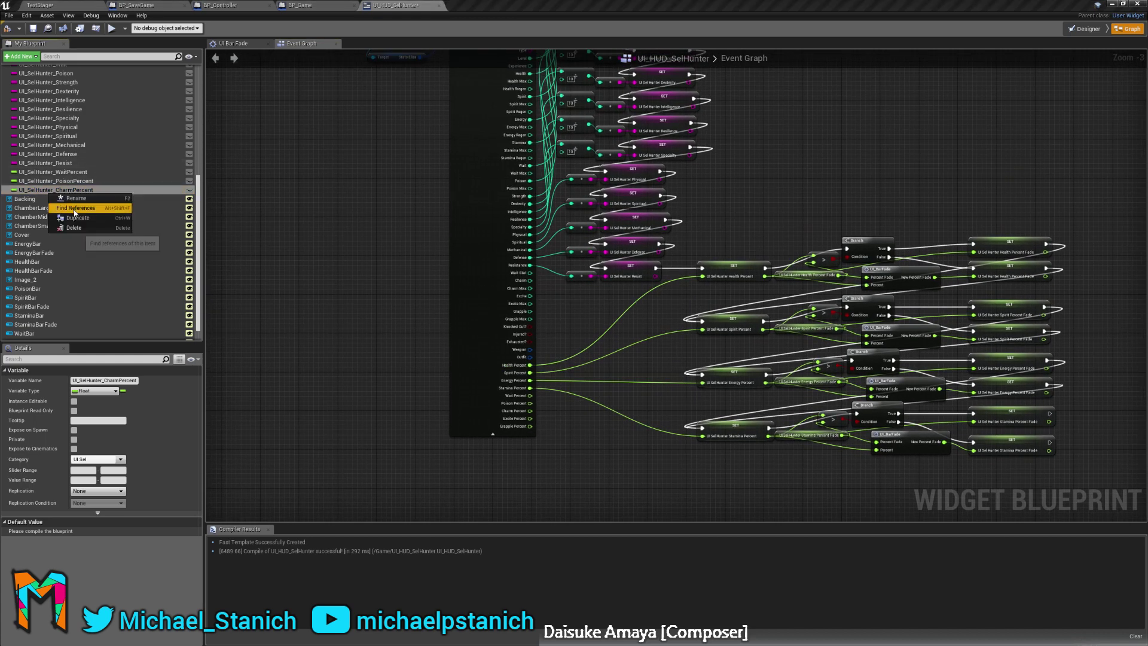
pyautogui.click(59, 218)
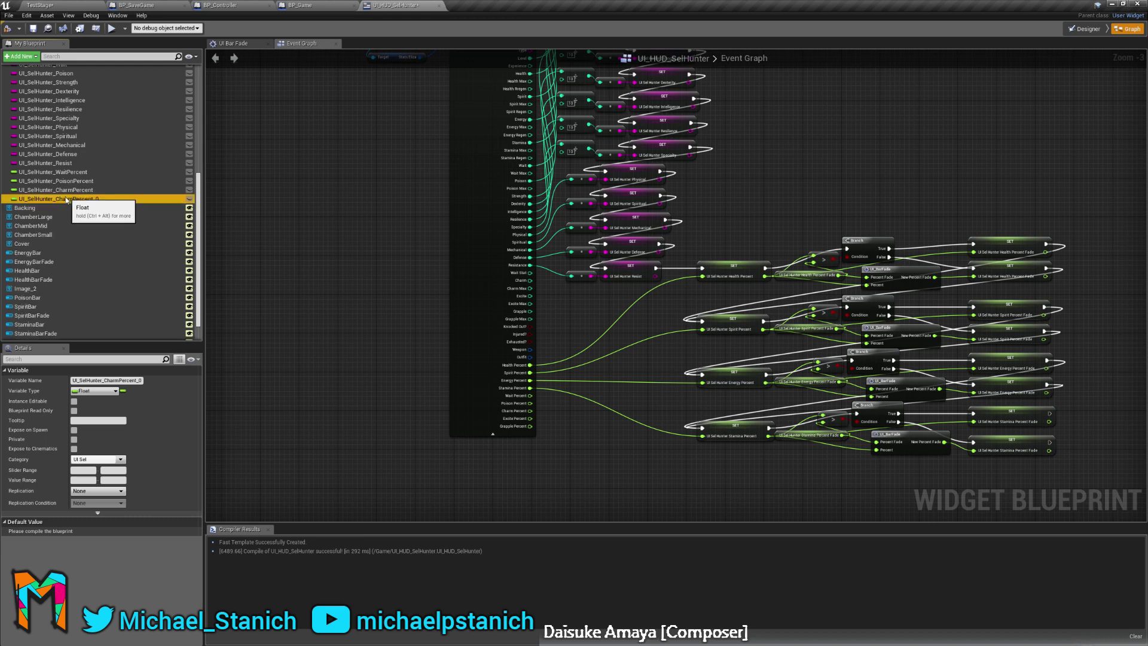
pyautogui.click(58, 199)
pyautogui.moveTo(57, 199); pyautogui.dragTo(70, 199)
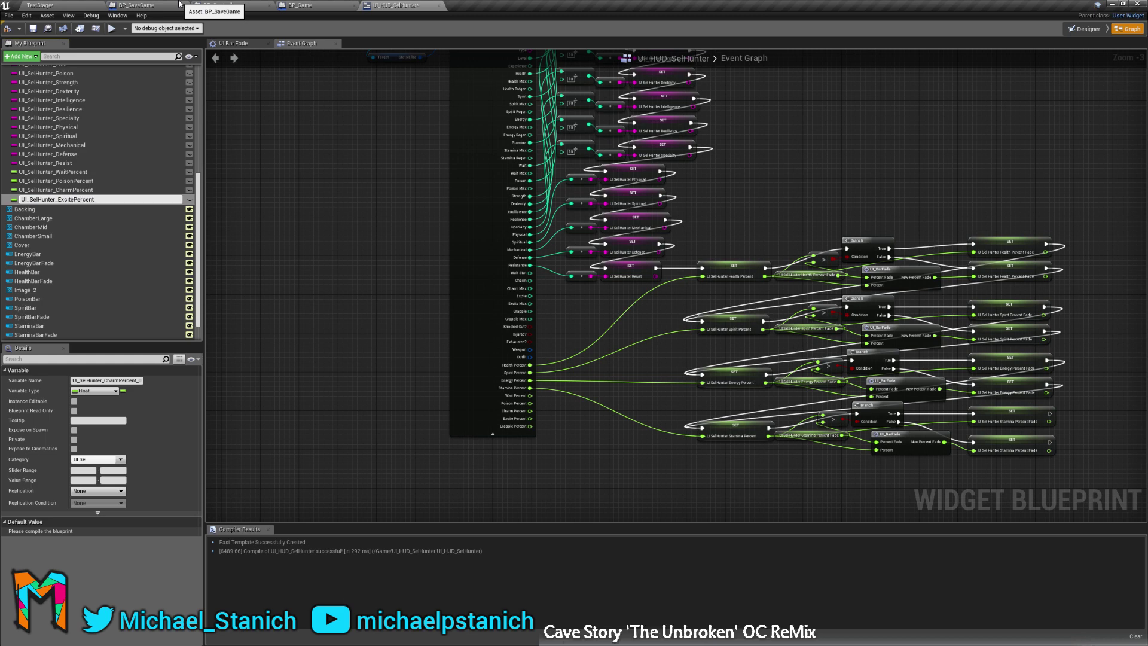
pyautogui.press('Return')
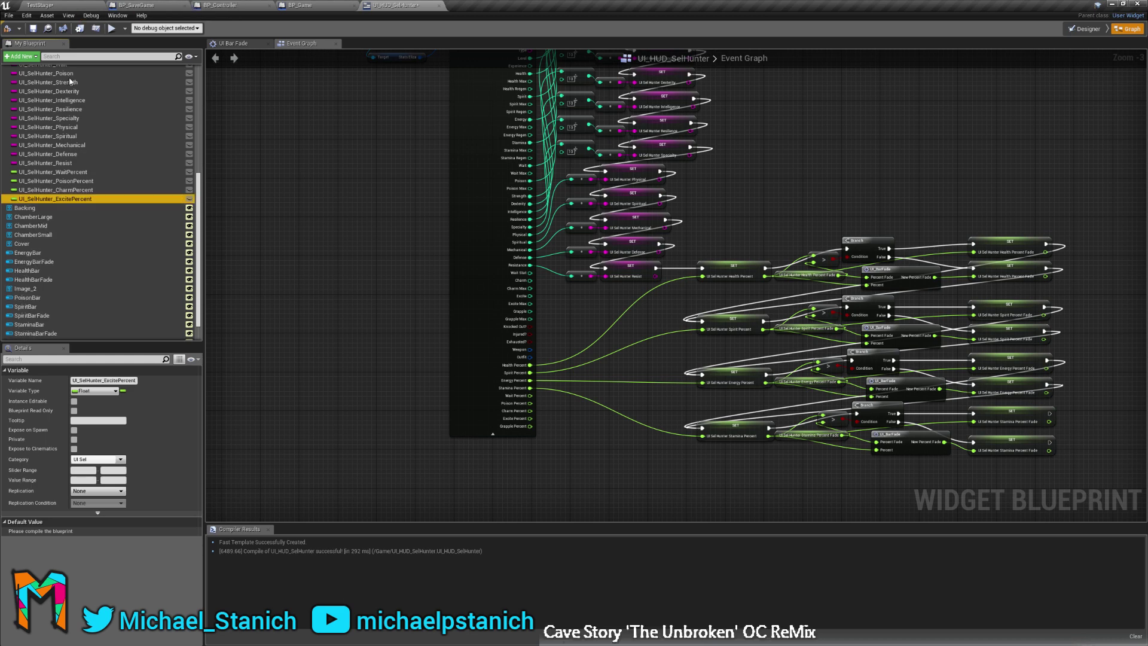
# Duplicate the UI_SelHunter_ExcitePercent variable and name the copy UI_SelHunter_GrapplePercent.
pyautogui.rightClick(82, 199)
pyautogui.click(109, 225)
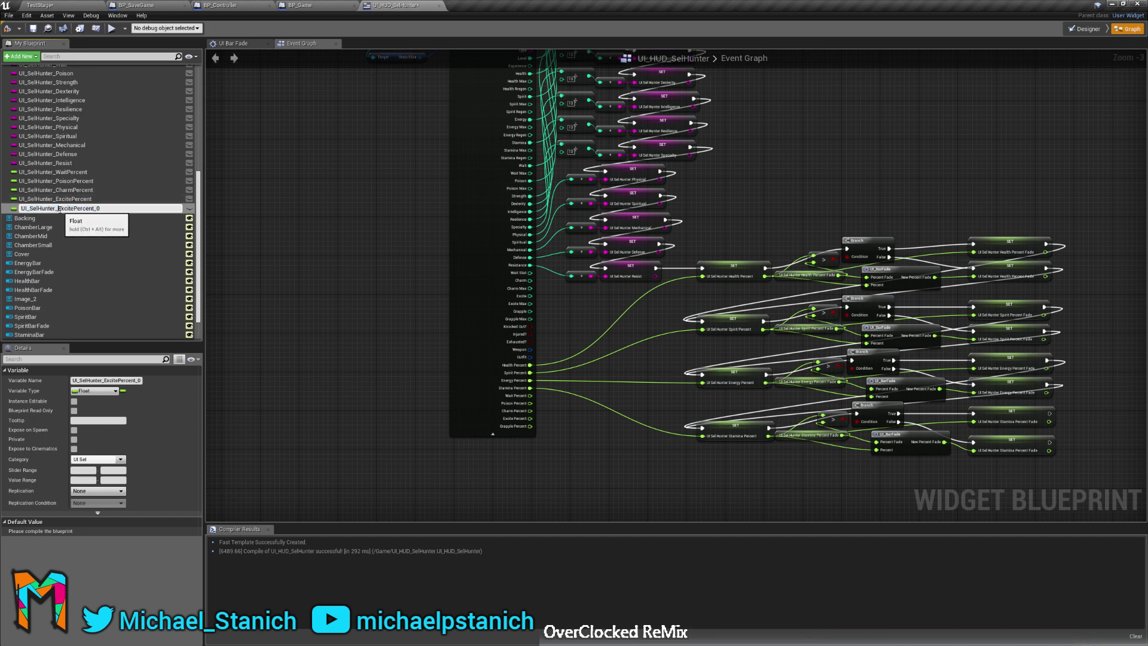
pyautogui.write('Grappl')
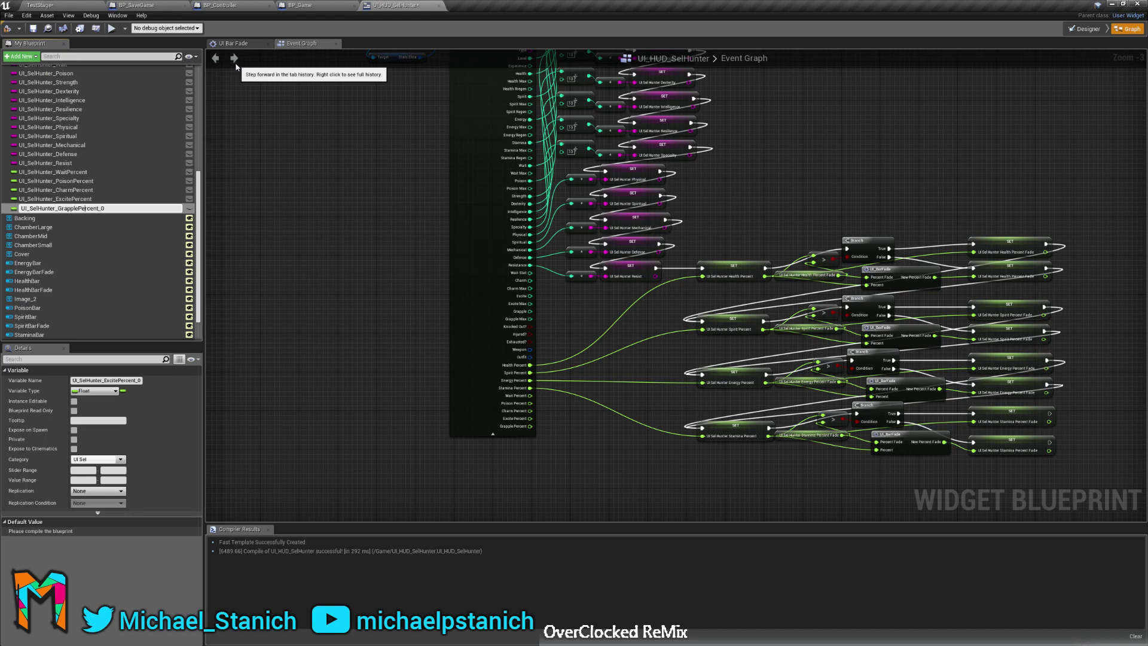
pyautogui.press('Return')
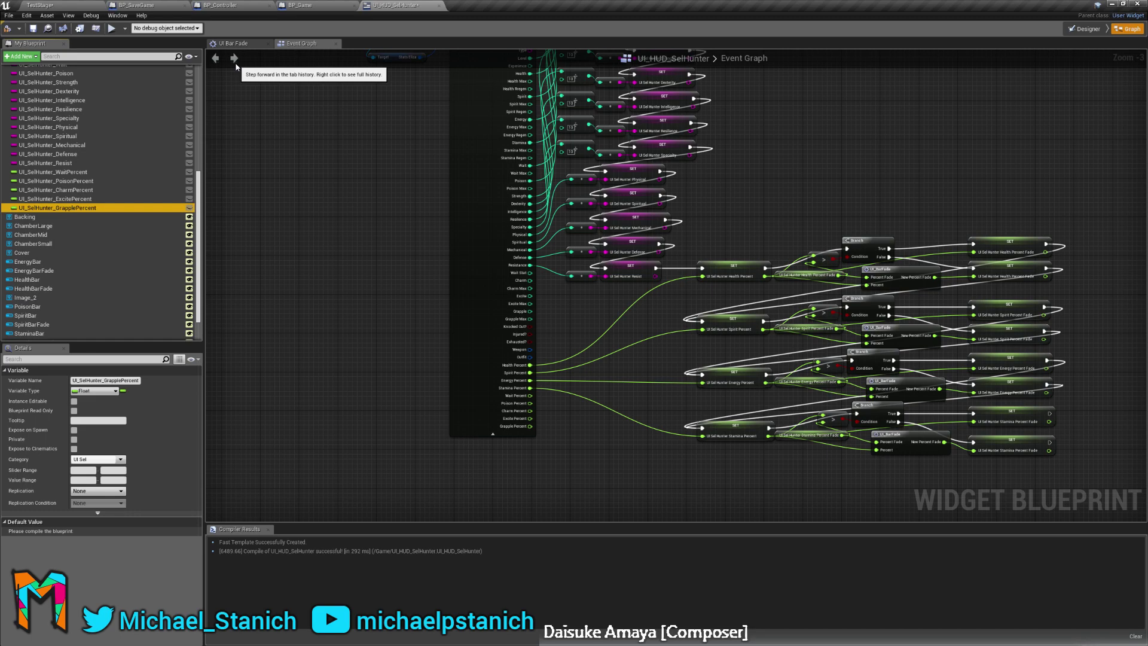
pyautogui.moveTo(323, 366); pyautogui.dragTo(256, 259, button='right')
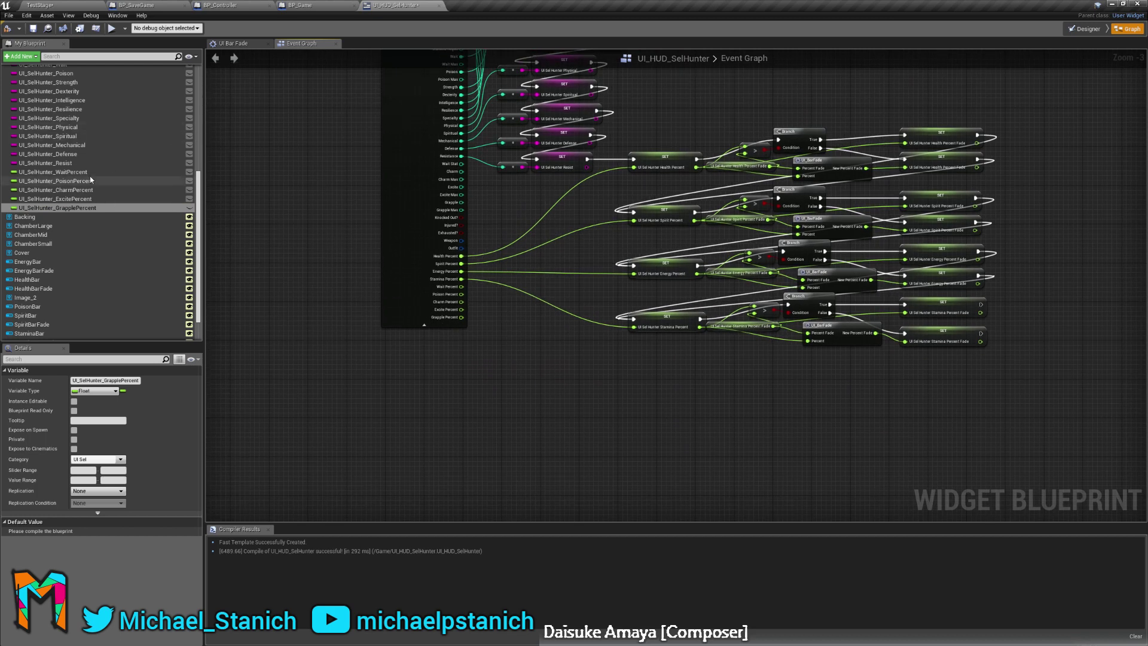
pyautogui.moveTo(54, 171); pyautogui.dragTo(451, 361)
pyautogui.moveTo(525, 345); pyautogui.dragTo(537, 339)
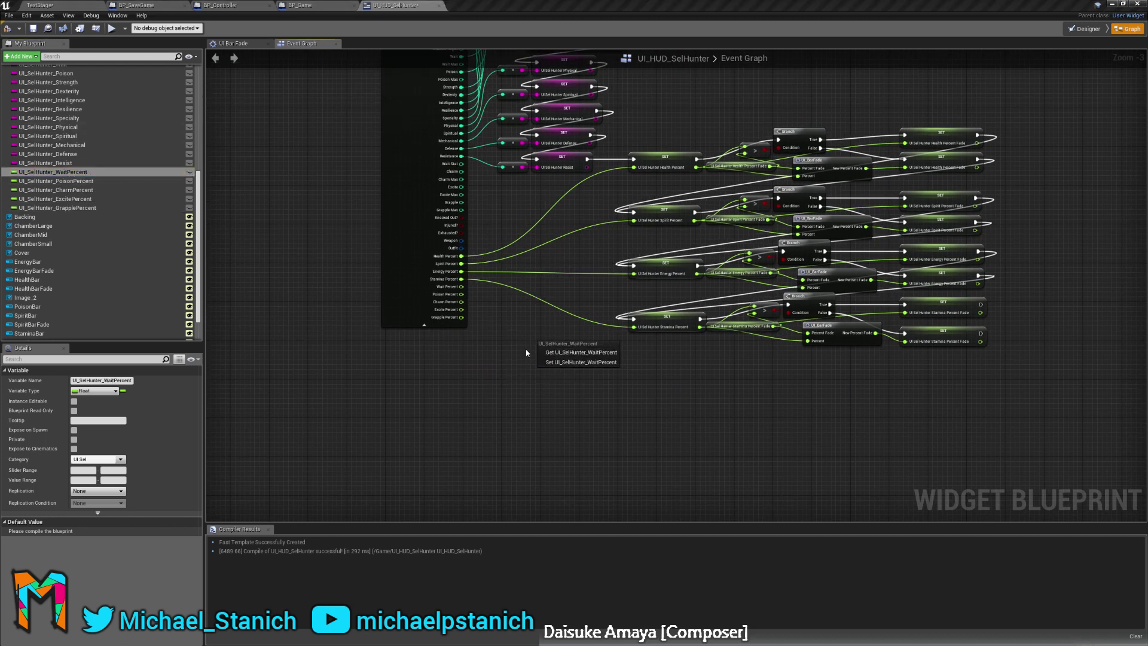
pyautogui.click(568, 360)
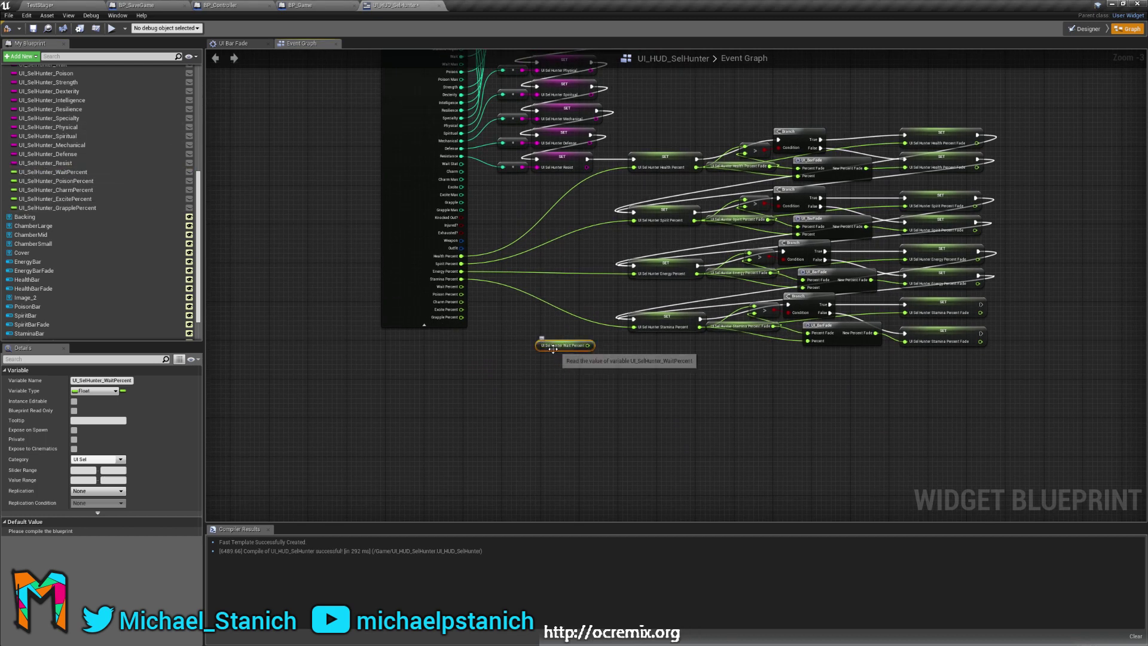
pyautogui.press('Delete')
# Add a UI_SelHunter_WaitPercent setter below the stamina nodes and feed it from the break node's Wait Percent output.
pyautogui.moveTo(54, 172); pyautogui.dragTo(566, 330)
pyautogui.click(526, 375)
pyautogui.moveTo(462, 286); pyautogui.dragTo(591, 361)
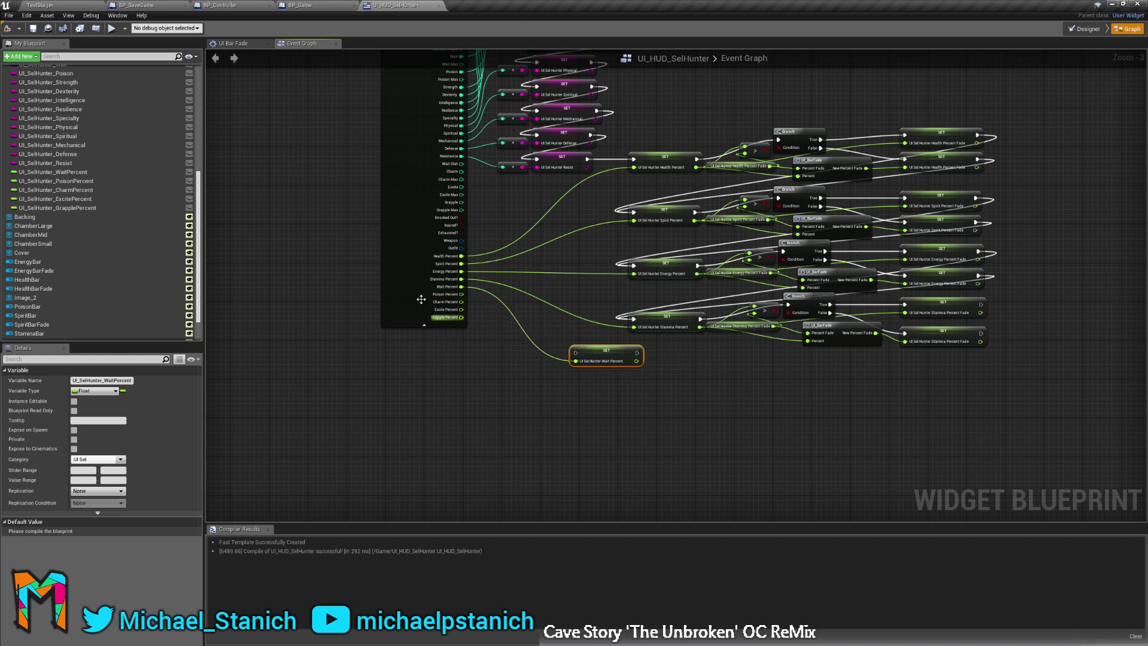
# Feed Poison Percent into a UI_SelHunter_PoisonPercent setter and wire execution from both stamina fade setters through the wait and poison setters.
pyautogui.moveTo(463, 296); pyautogui.dragTo(571, 388)
pyautogui.write('pois')
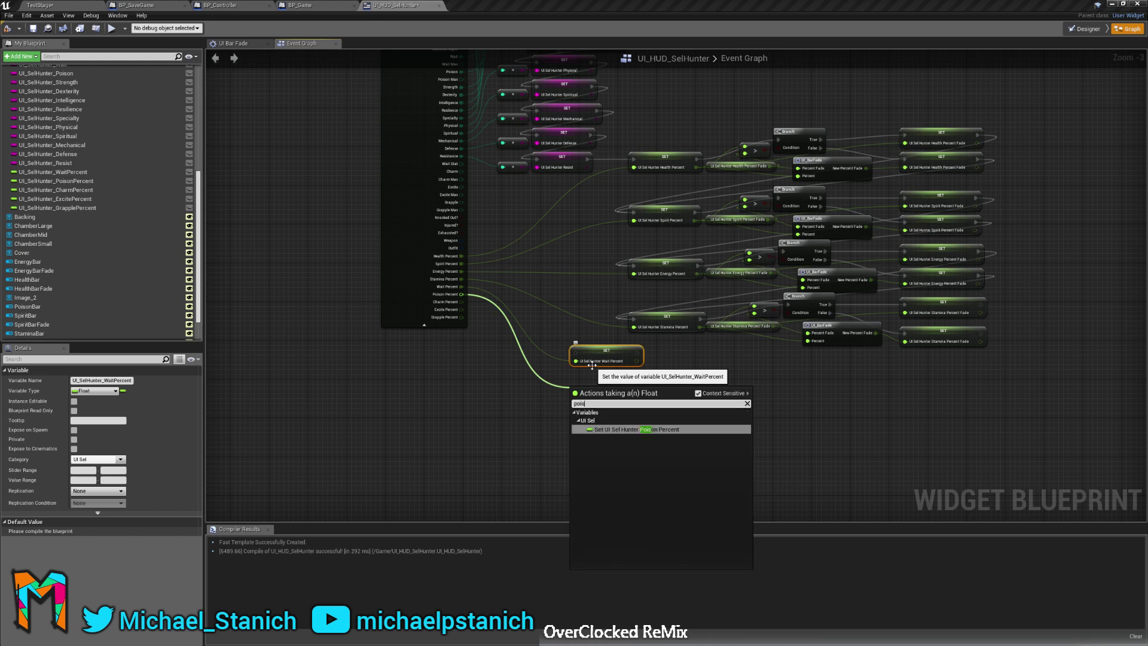
pyautogui.write('on')
pyautogui.press('Return')
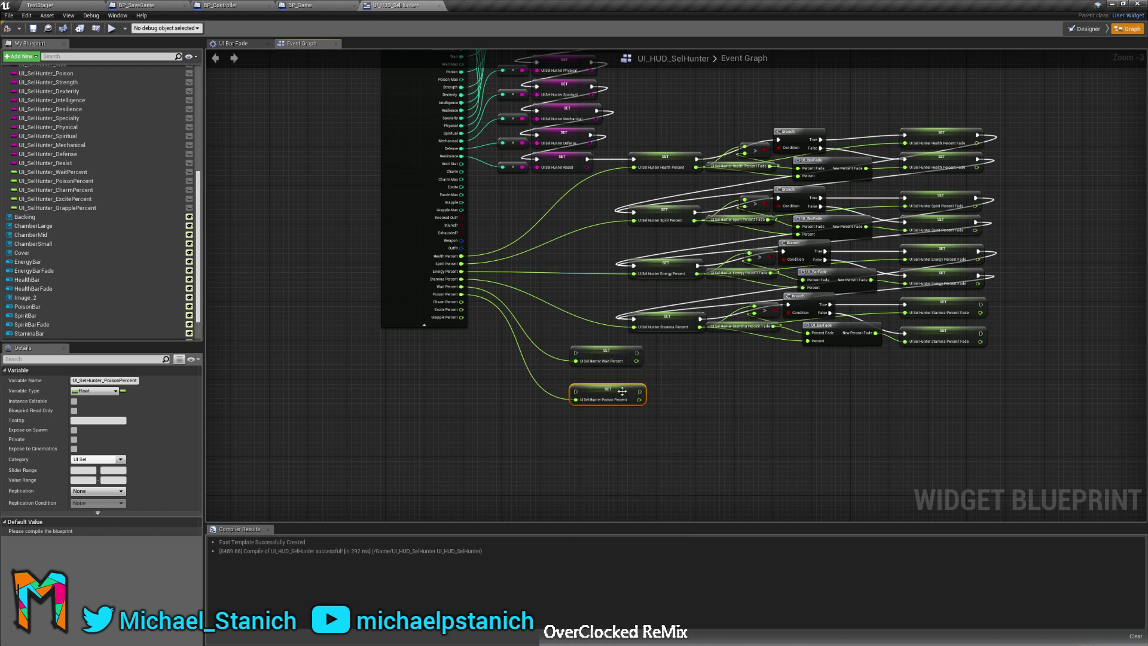
pyautogui.moveTo(980, 309); pyautogui.dragTo(577, 353)
pyautogui.moveTo(981, 333); pyautogui.dragTo(577, 378)
# Examine the whole event graph, from Event Tick through the hunter stat text setters to the percent fade, wait and poison nodes.
pyautogui.moveTo(543, 318); pyautogui.dragTo(582, 490, button='right')
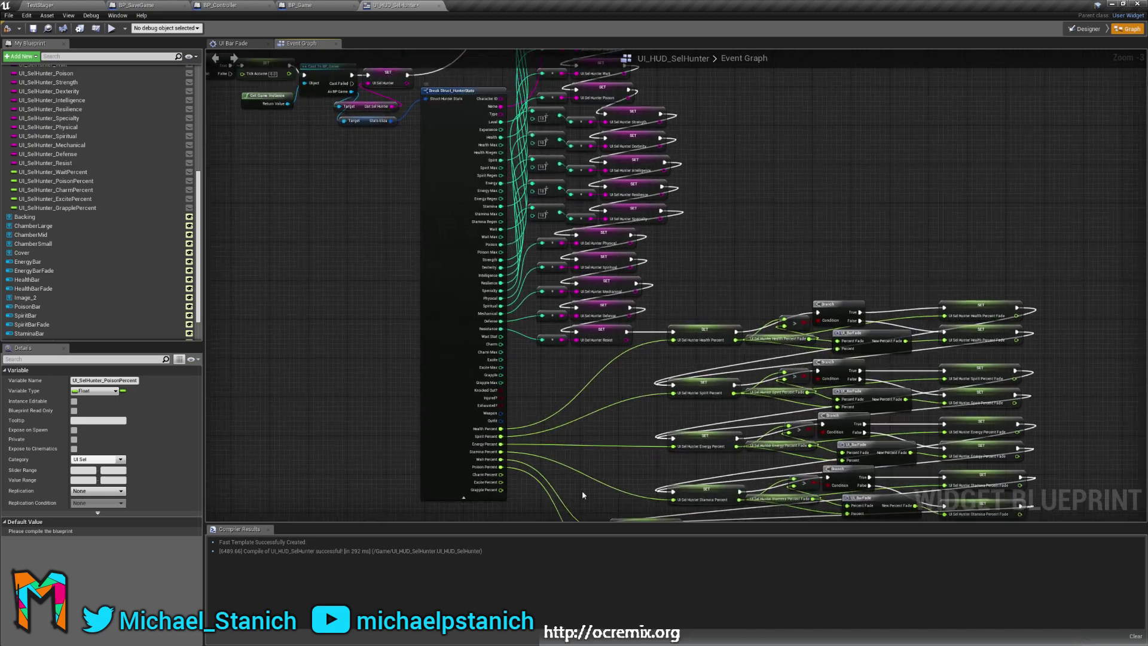
pyautogui.moveTo(575, 326); pyautogui.dragTo(670, 520, button='right')
pyautogui.moveTo(758, 383); pyautogui.dragTo(727, 50, button='right')
pyautogui.moveTo(698, 425); pyautogui.dragTo(579, 395, button='right')
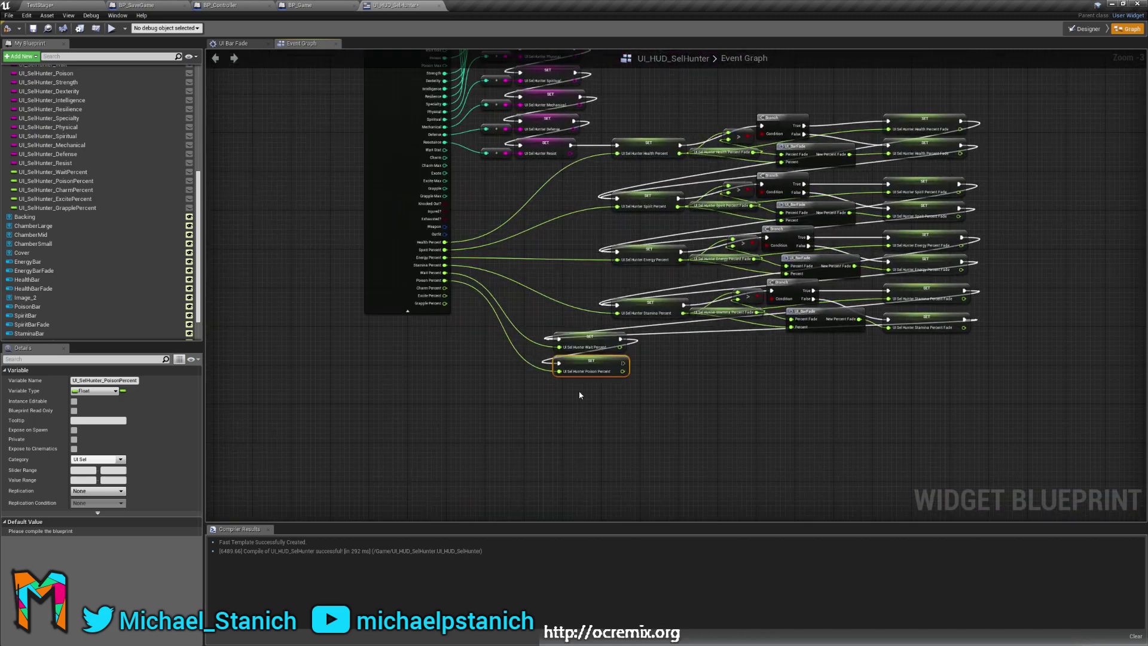
pyautogui.moveTo(834, 423); pyautogui.dragTo(1010, 517, button='right')
pyautogui.moveTo(368, 325); pyautogui.dragTo(598, 454, button='right')
pyautogui.moveTo(336, 276); pyautogui.dragTo(328, 354, button='right')
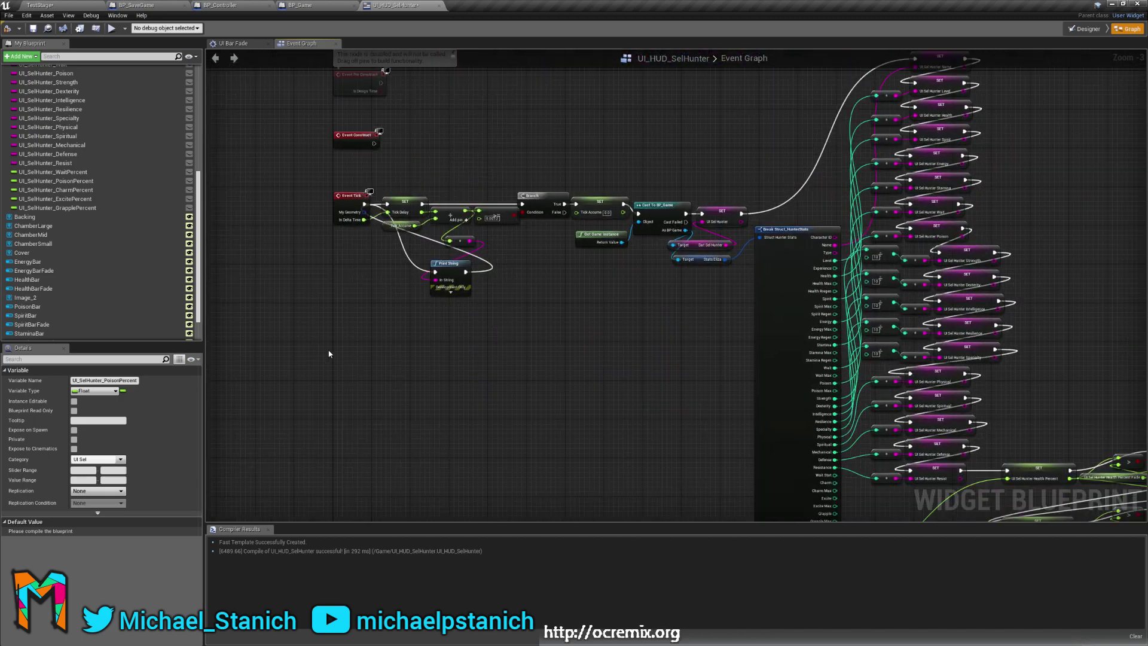
pyautogui.moveTo(614, 428); pyautogui.dragTo(349, 274, button='right')
pyautogui.moveTo(459, 329); pyautogui.dragTo(399, 345, button='right')
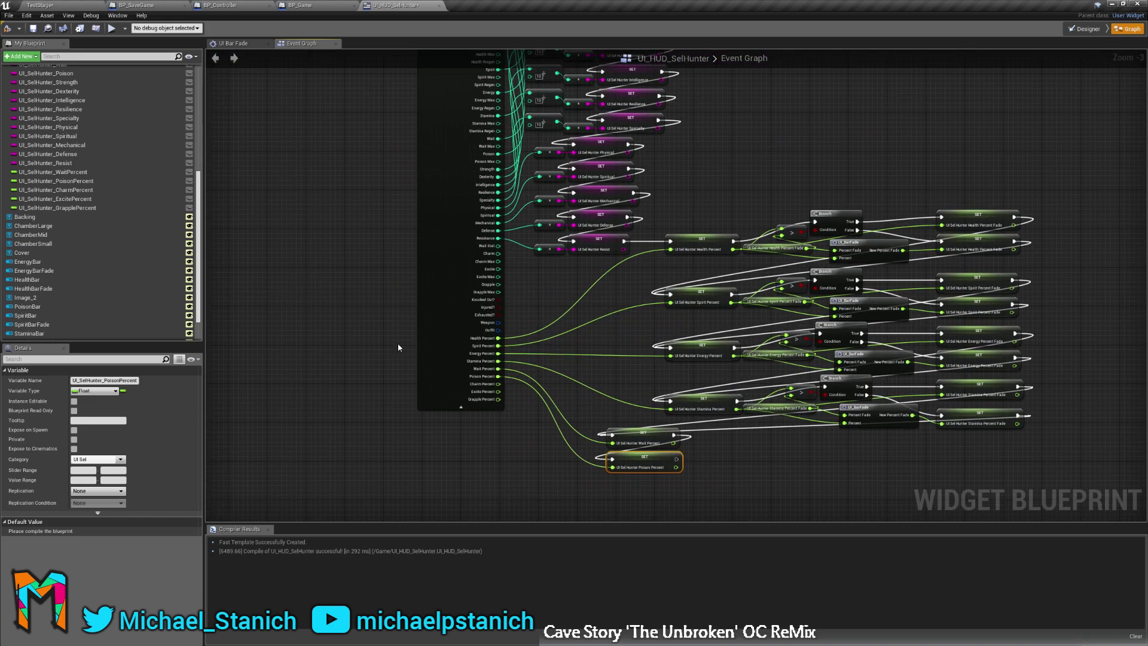
pyautogui.moveTo(544, 327); pyautogui.dragTo(571, 401, button='right')
pyautogui.moveTo(626, 518); pyautogui.dragTo(527, 281, button='right')
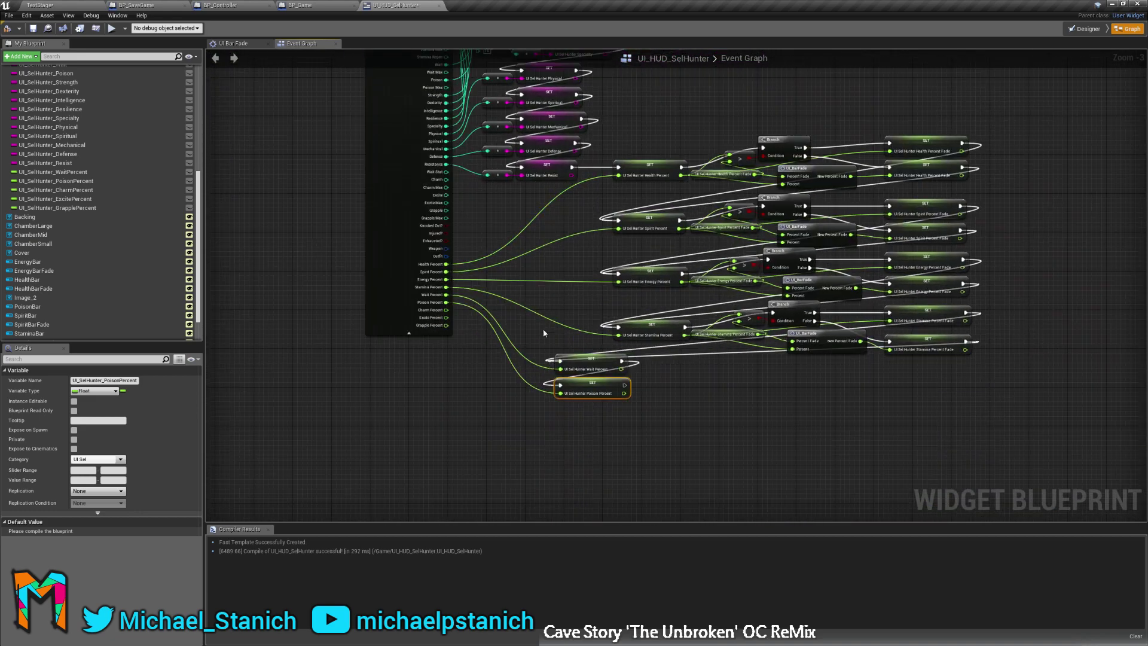
pyautogui.moveTo(548, 325); pyautogui.dragTo(556, 353, button='right')
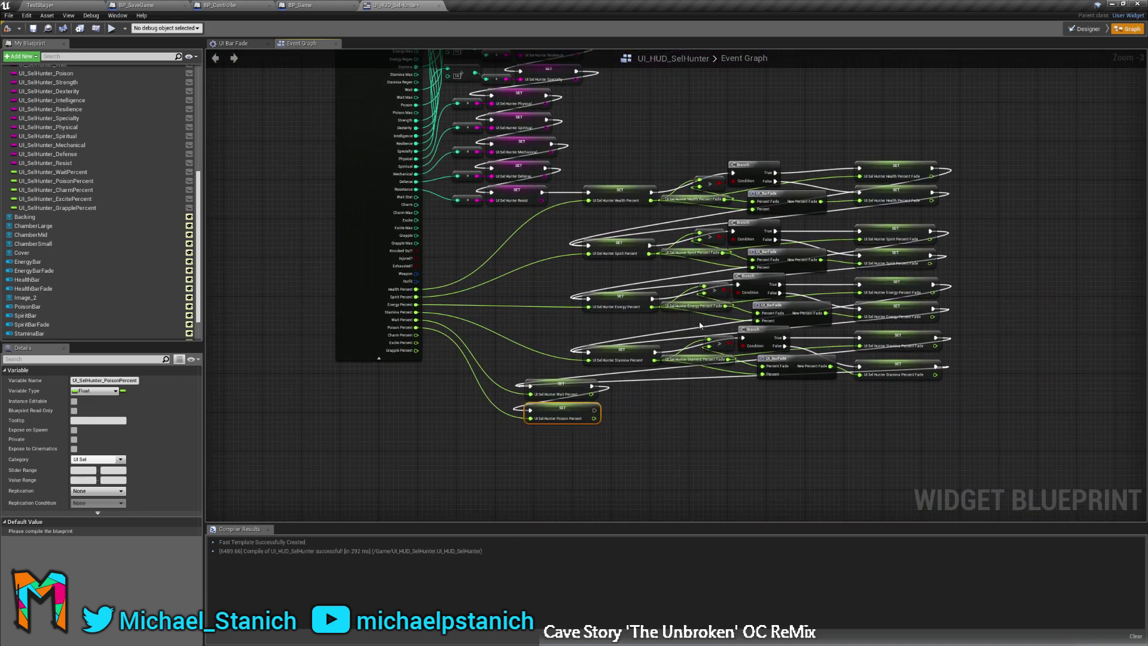
pyautogui.moveTo(700, 325); pyautogui.dragTo(715, 343, button='right')
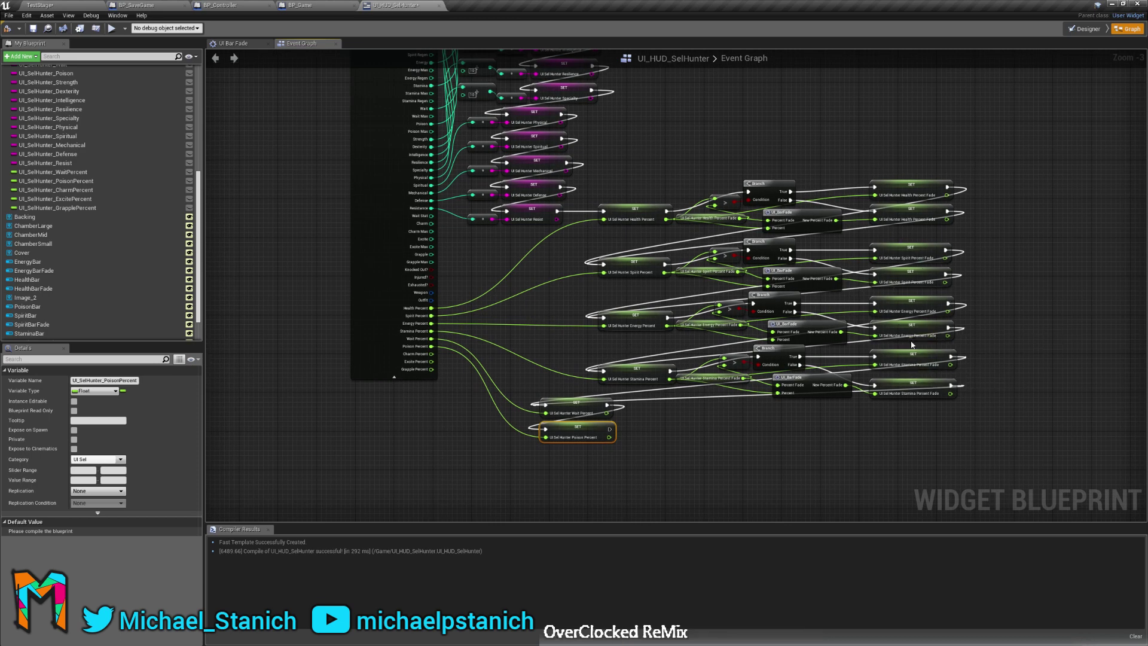
pyautogui.moveTo(678, 121); pyautogui.dragTo(719, 379, button='right')
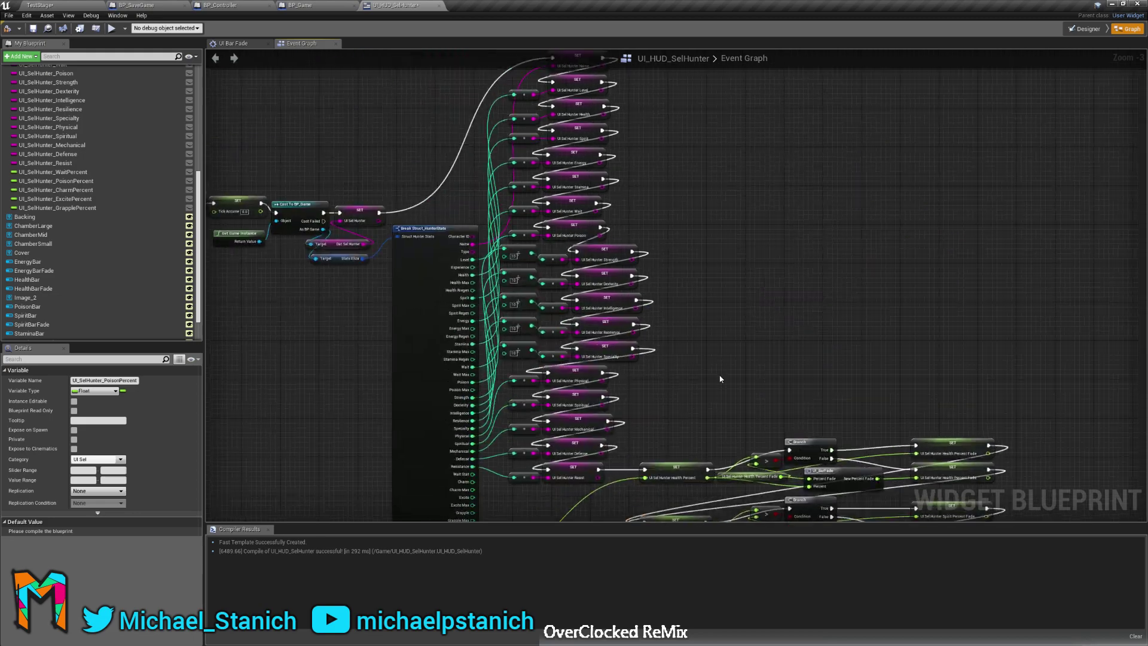
pyautogui.moveTo(710, 325); pyautogui.dragTo(731, 144, button='right')
pyautogui.moveTo(695, 222); pyautogui.dragTo(703, 250, button='right')
pyautogui.moveTo(254, 235); pyautogui.dragTo(255, 209, button='right')
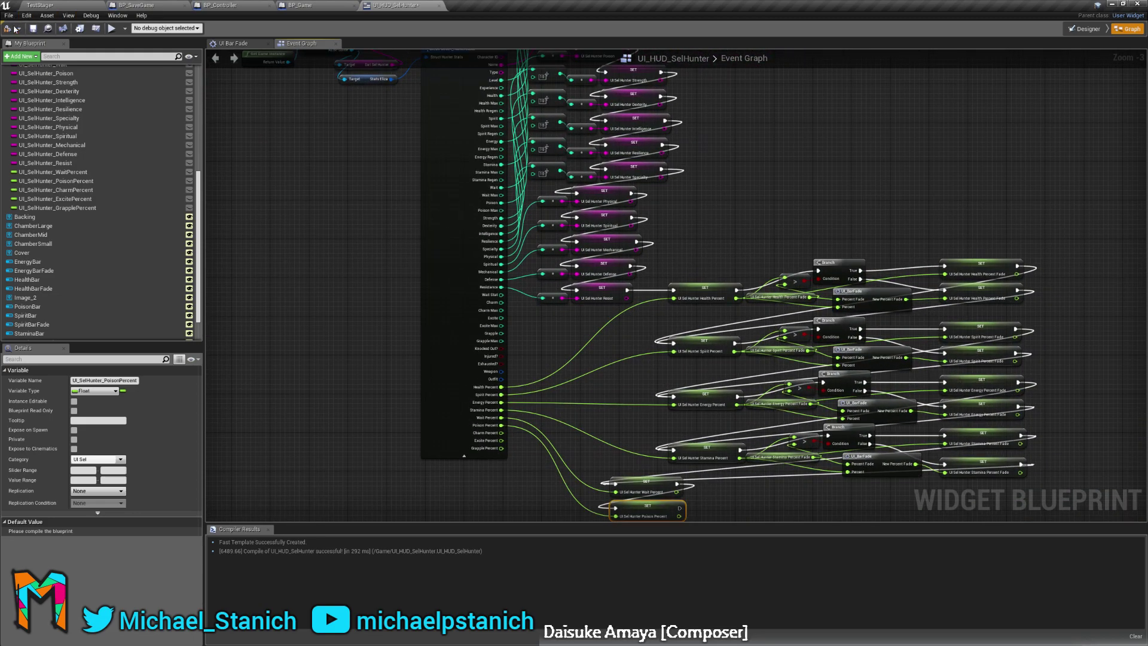
pyautogui.moveTo(258, 151); pyautogui.dragTo(600, 320, button='right')
pyautogui.scroll(3, 412, 310)
pyautogui.moveTo(588, 391); pyautogui.dragTo(446, 224, button='right')
pyautogui.scroll(-6, 572, 371)
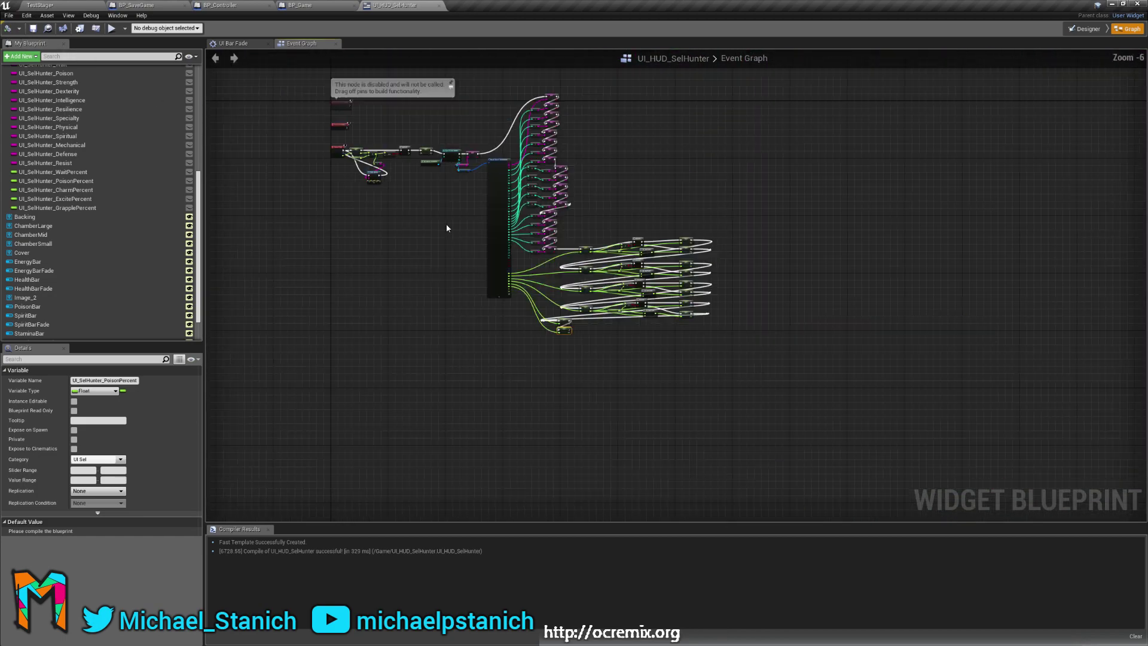
# Play the TestStage level, trigger the hunter stat update in game to test the selected-hunter HUD, and stop the session.
pyautogui.scroll(3, 449, 224)
pyautogui.scroll(-1, 521, 248)
pyautogui.moveTo(512, 238); pyautogui.dragTo(564, 268, button='right')
pyautogui.scroll(-1, 459, 295)
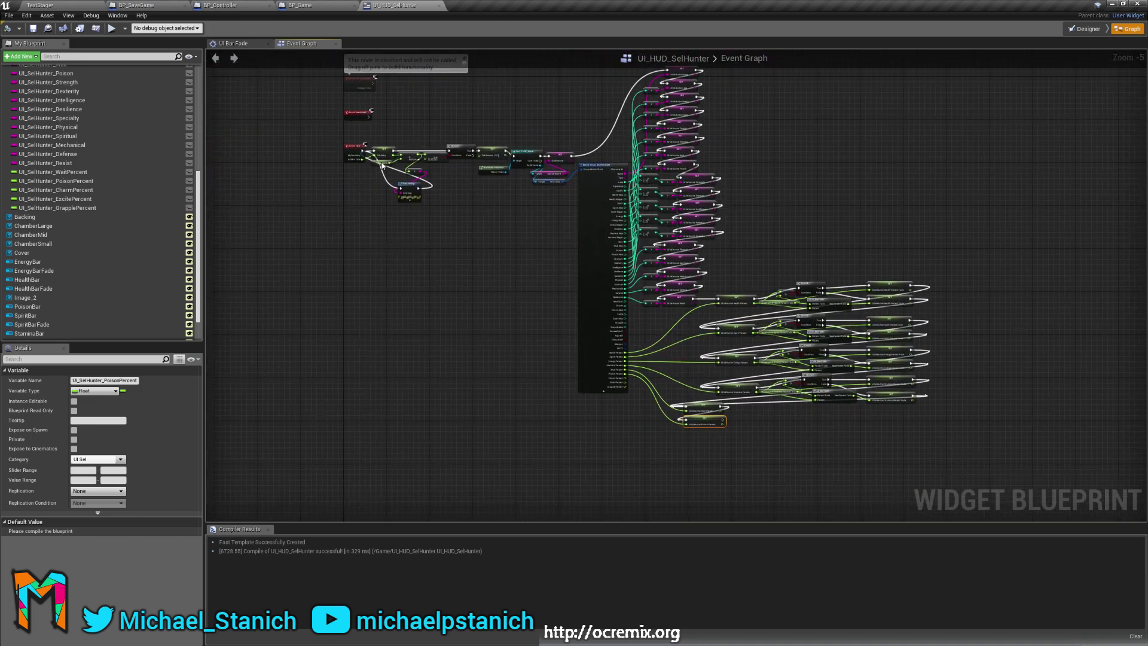
pyautogui.click(74, 4)
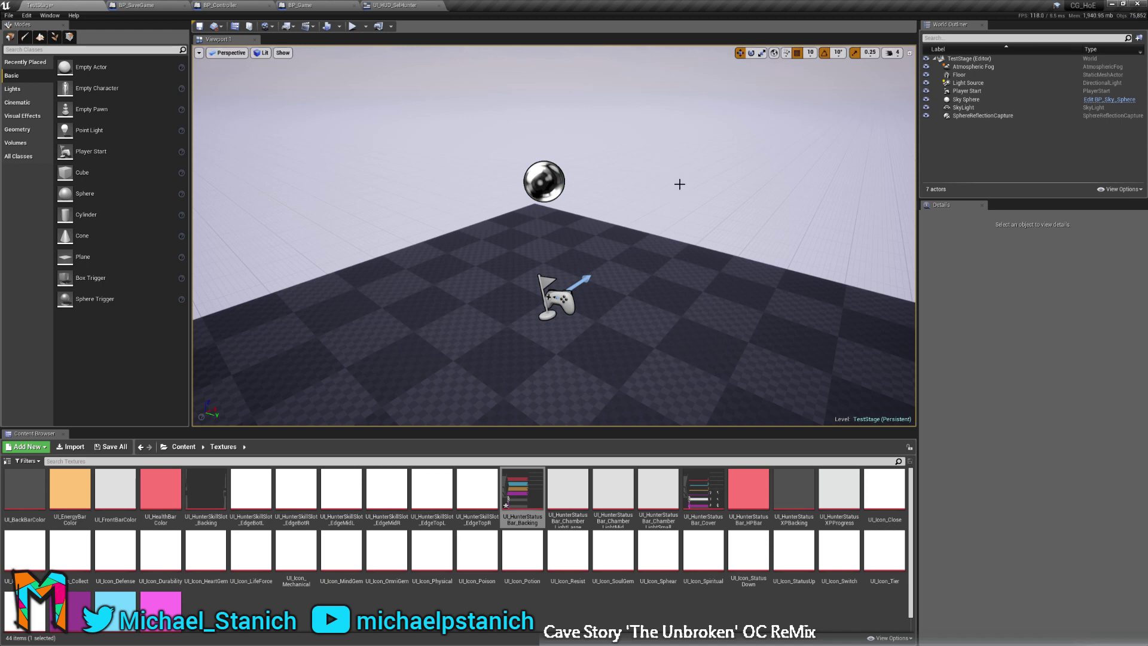
pyautogui.moveTo(515, 144)
pyautogui.mouseDown(button='right')
pyautogui.moveTo(478, 123)
pyautogui.moveTo(523, 149)
pyautogui.mouseUp(button='right')
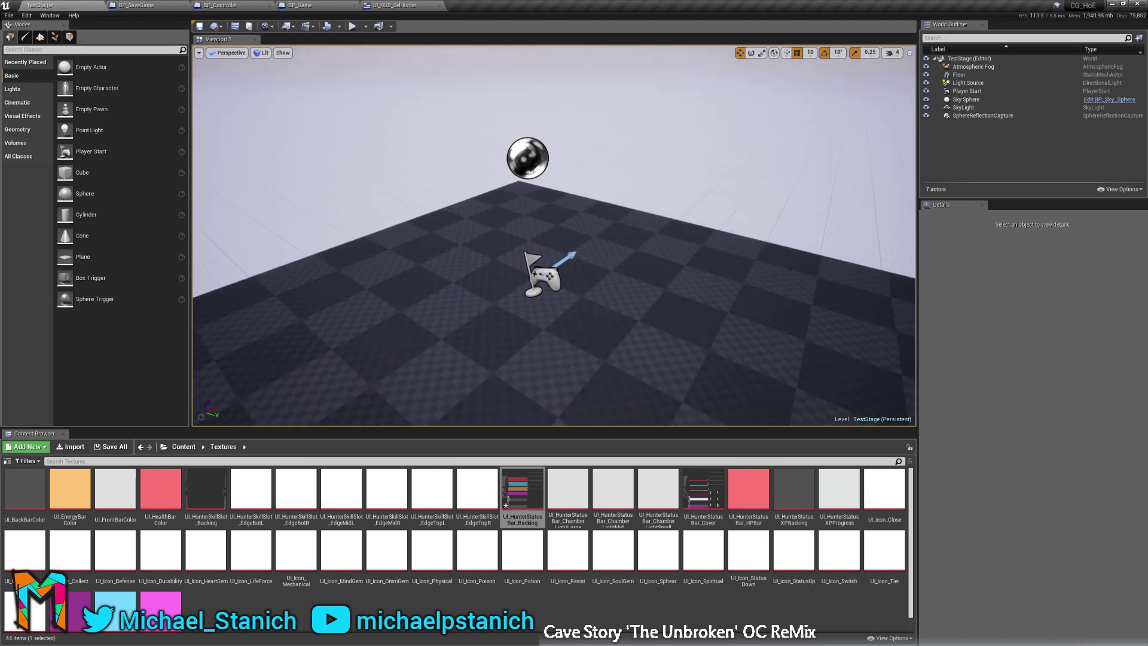
pyautogui.click(353, 26)
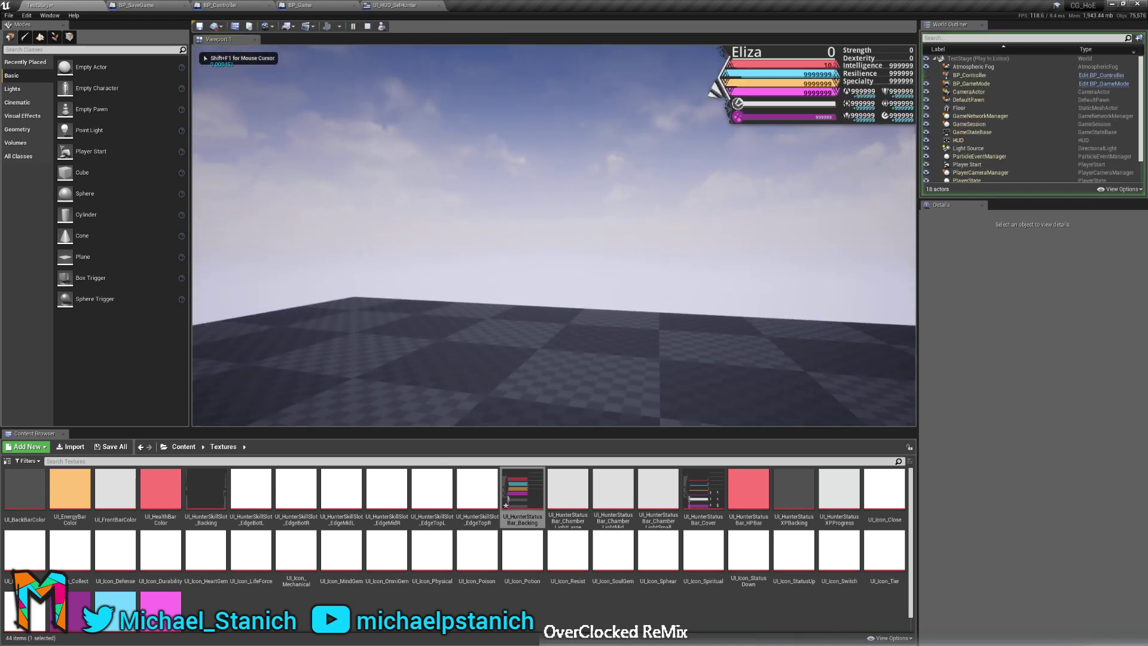
pyautogui.press('e')
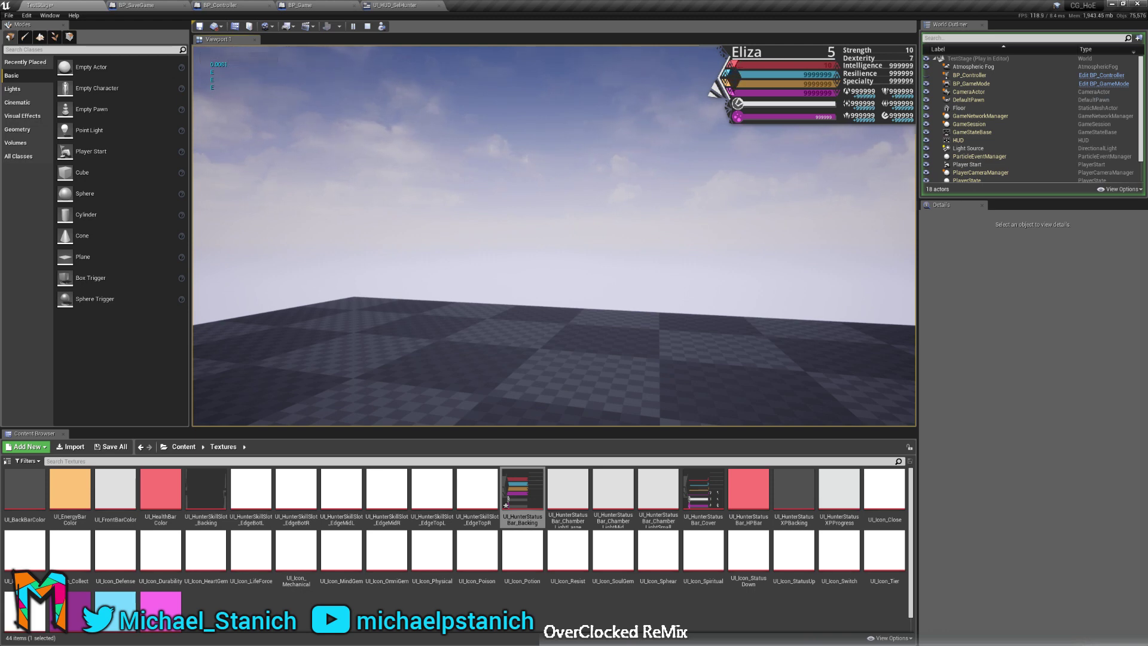
pyautogui.press('Escape')
pyautogui.moveTo(614, 155); pyautogui.dragTo(632, 202, button='right')
pyautogui.press('s')
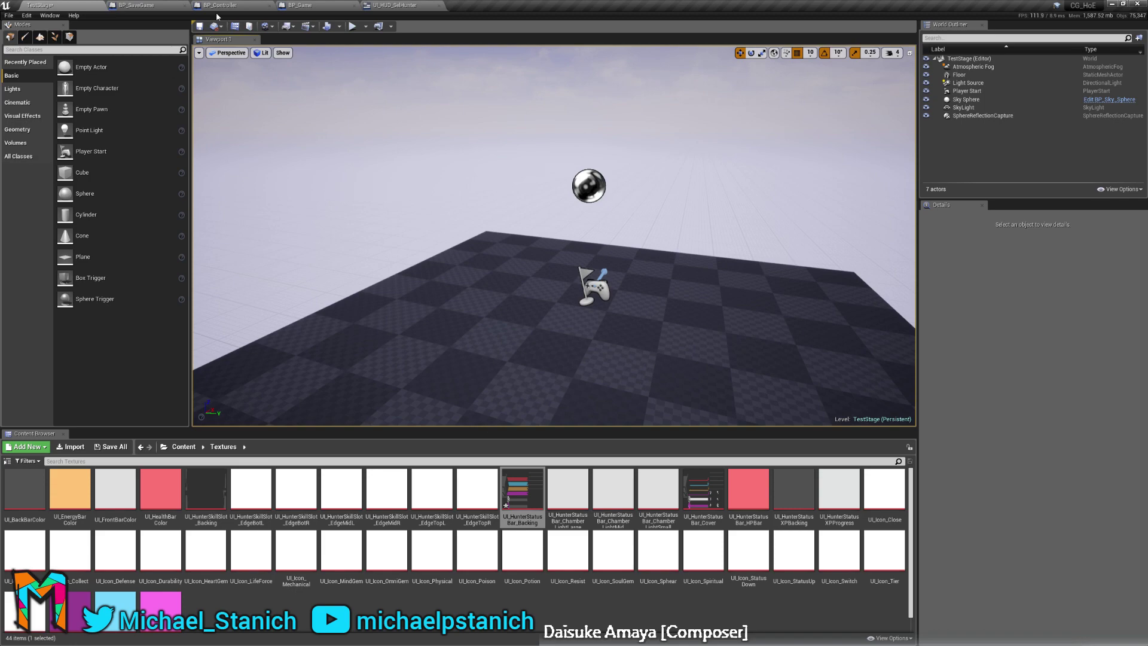
# Examine the break node's percent outputs and the percent setter chain in the UI_HUD_SelHunter event graph.
pyautogui.click(398, 6)
pyautogui.moveTo(564, 231); pyautogui.dragTo(476, 257, button='right')
pyautogui.scroll(2, 616, 305)
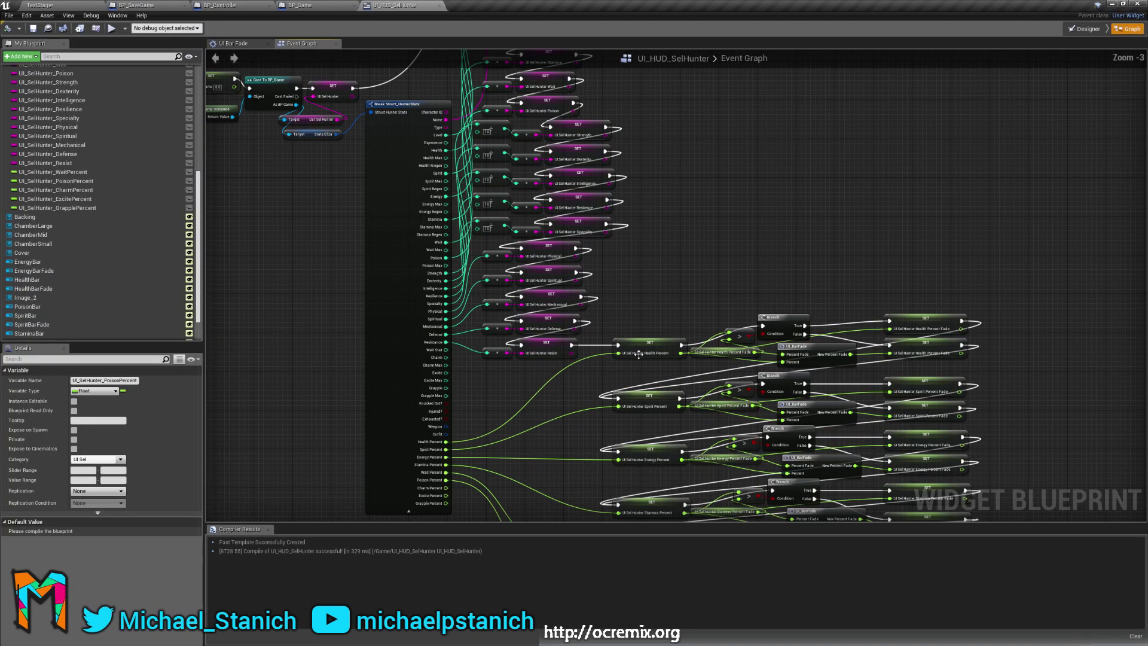
pyautogui.moveTo(632, 272); pyautogui.dragTo(681, 184, button='right')
pyautogui.scroll(-1, 641, 253)
pyautogui.moveTo(641, 253); pyautogui.dragTo(634, 352, button='right')
pyautogui.moveTo(669, 308); pyautogui.dragTo(677, 278, button='right')
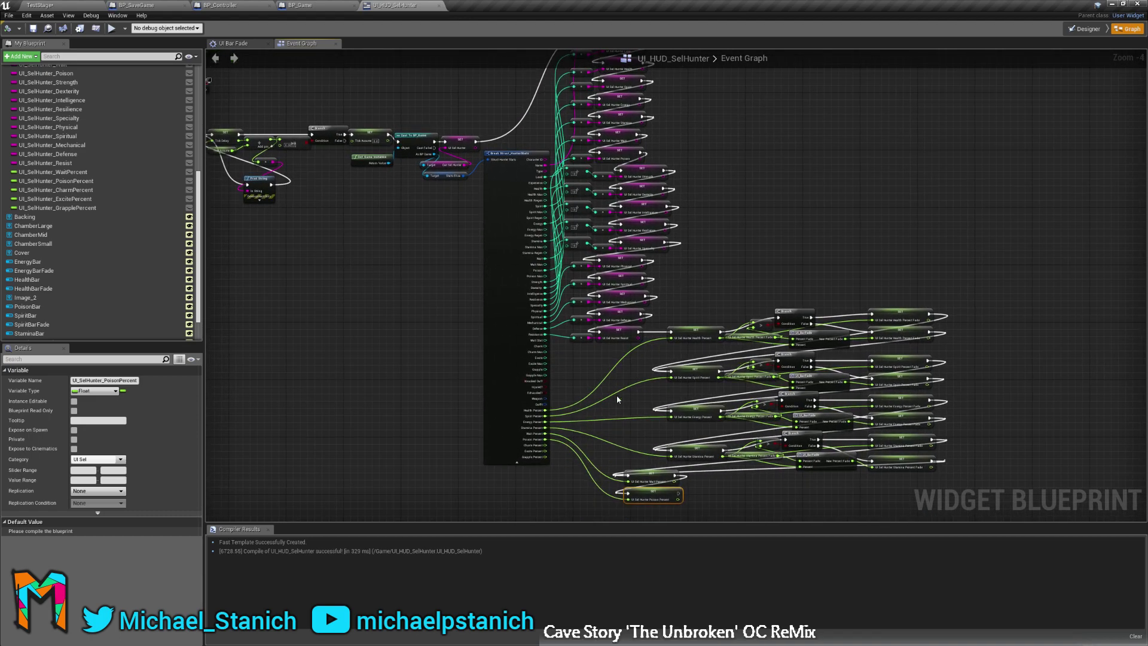
# In the widget's designer, bind PoisonBar's Percent to UI_SelHunter_PoisonPercent.
pyautogui.click(1089, 30)
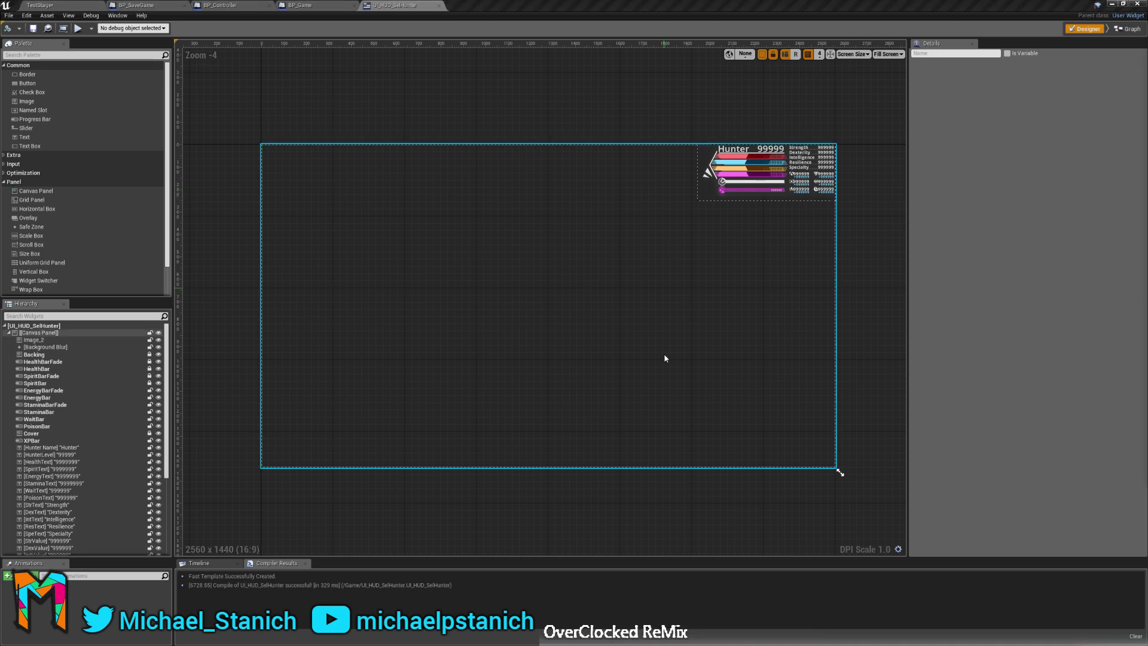
pyautogui.click(566, 269)
pyautogui.scroll(8, 622, 280)
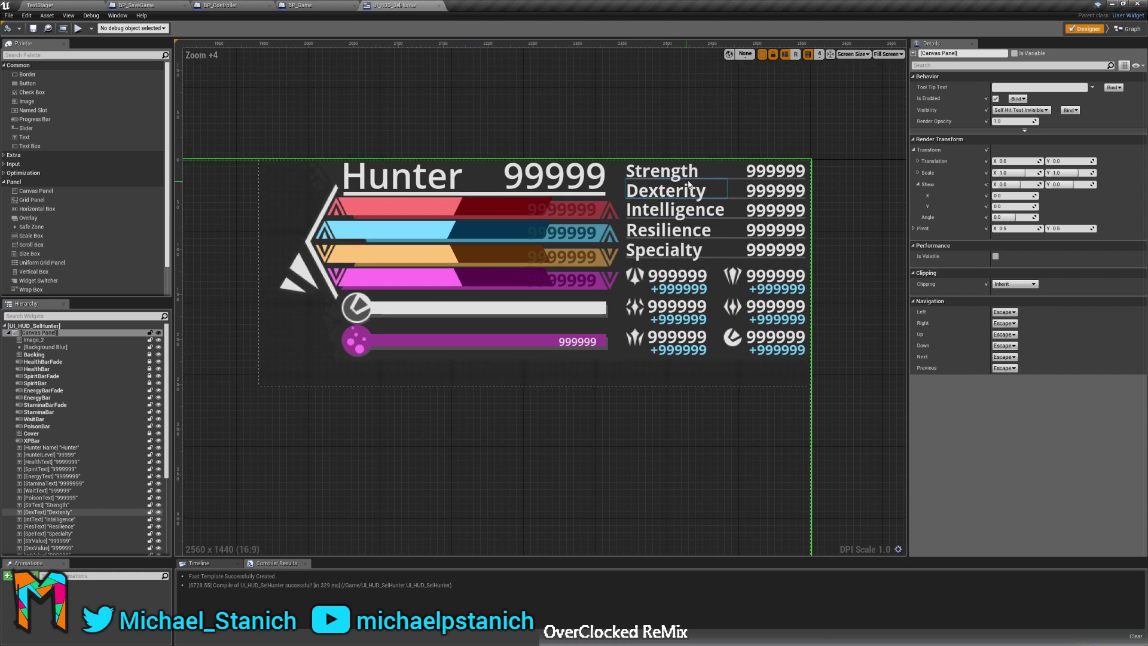
pyautogui.click(35, 418)
pyautogui.click(43, 426)
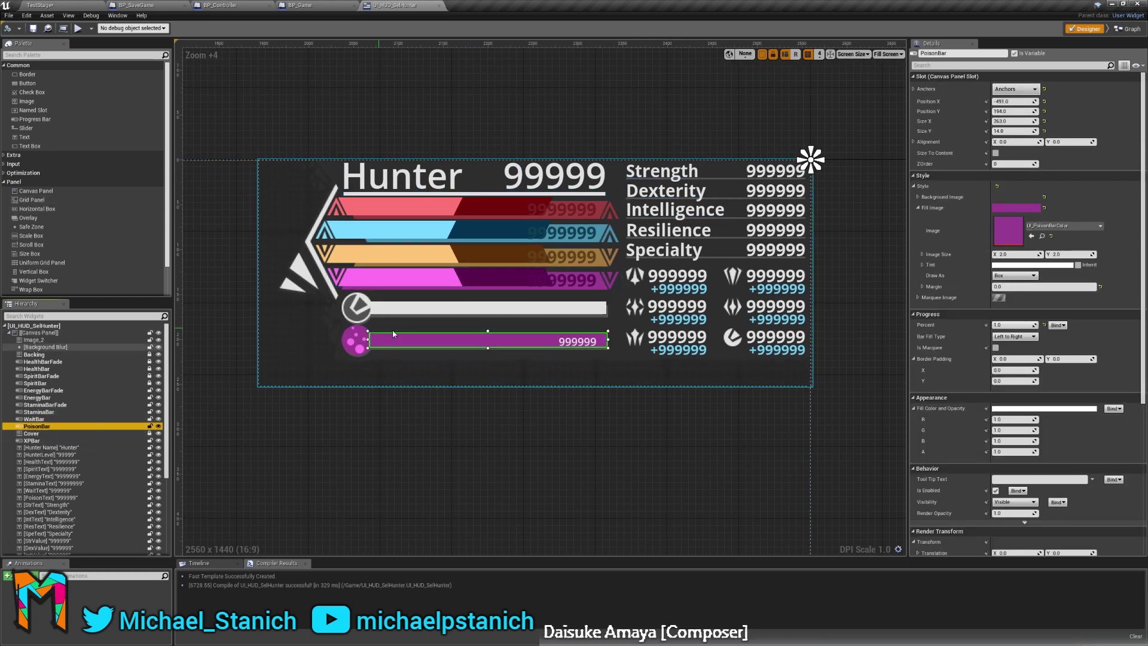
pyautogui.click(1057, 325)
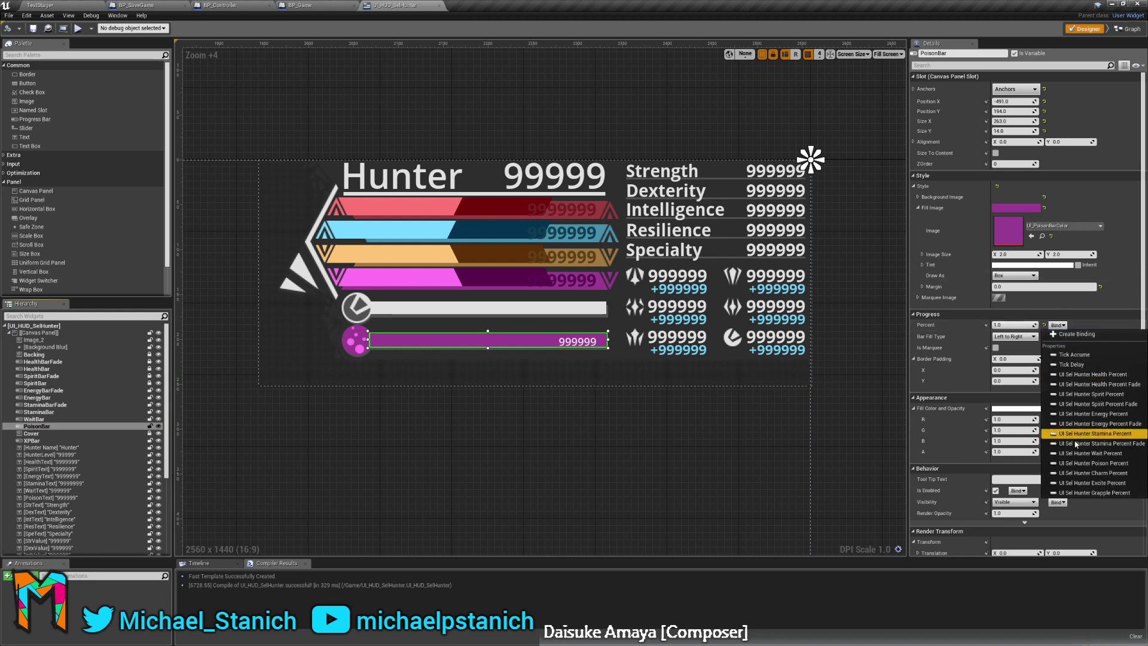
pyautogui.click(1092, 463)
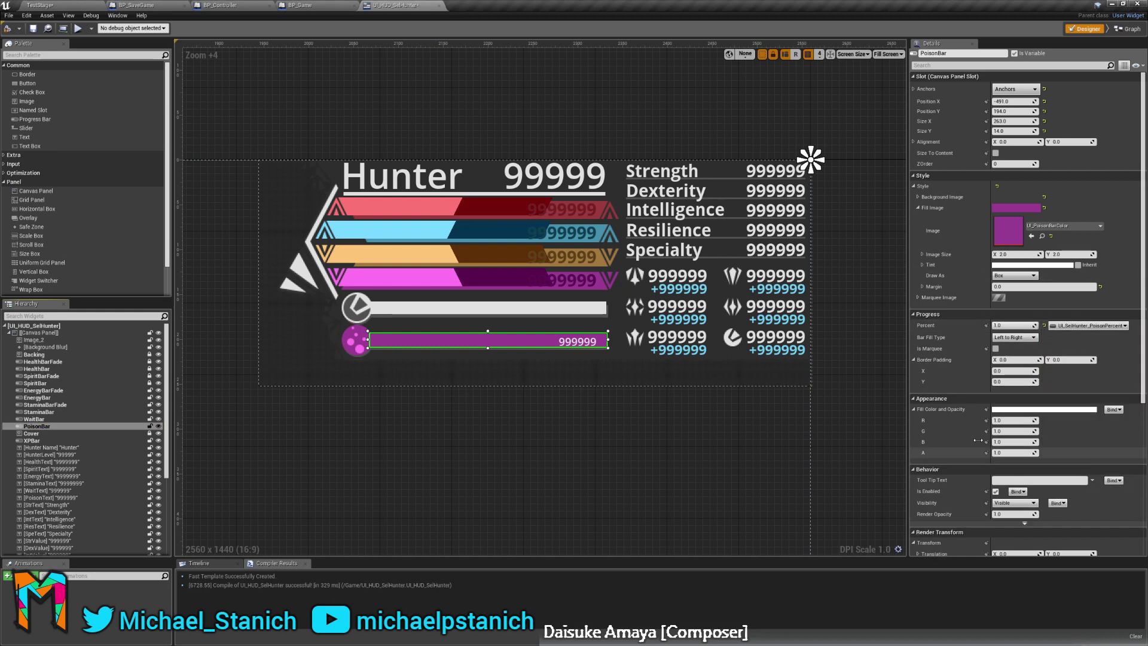
# Bind WaitBar's Percent to UI_SelHunter_WaitPercent.
pyautogui.click(34, 418)
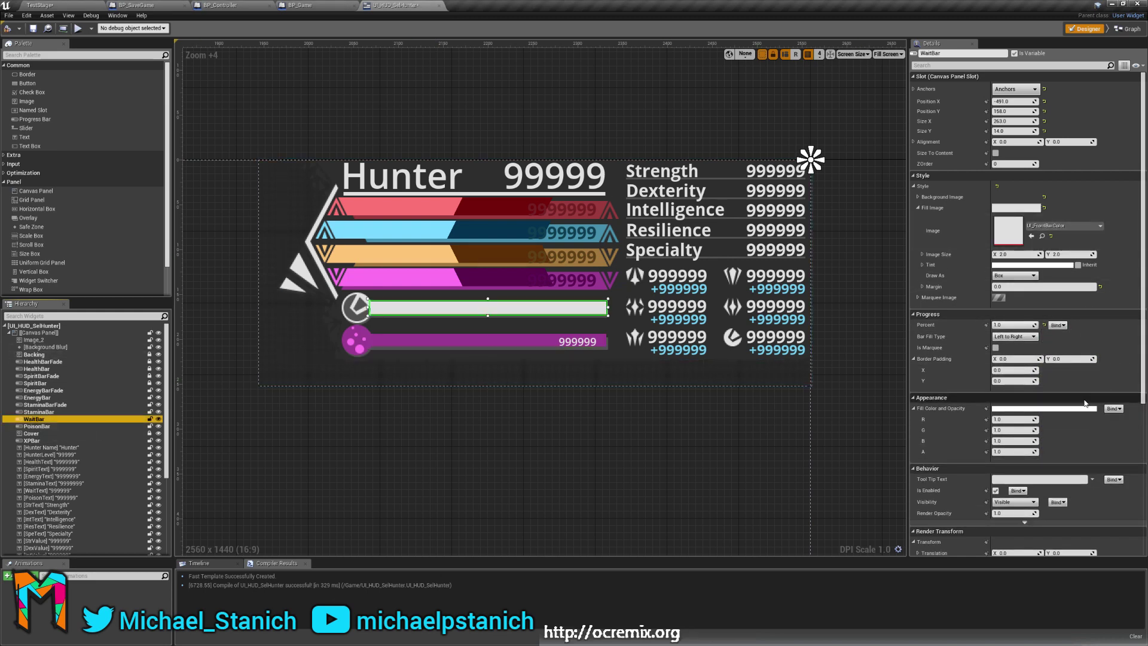
pyautogui.click(1057, 325)
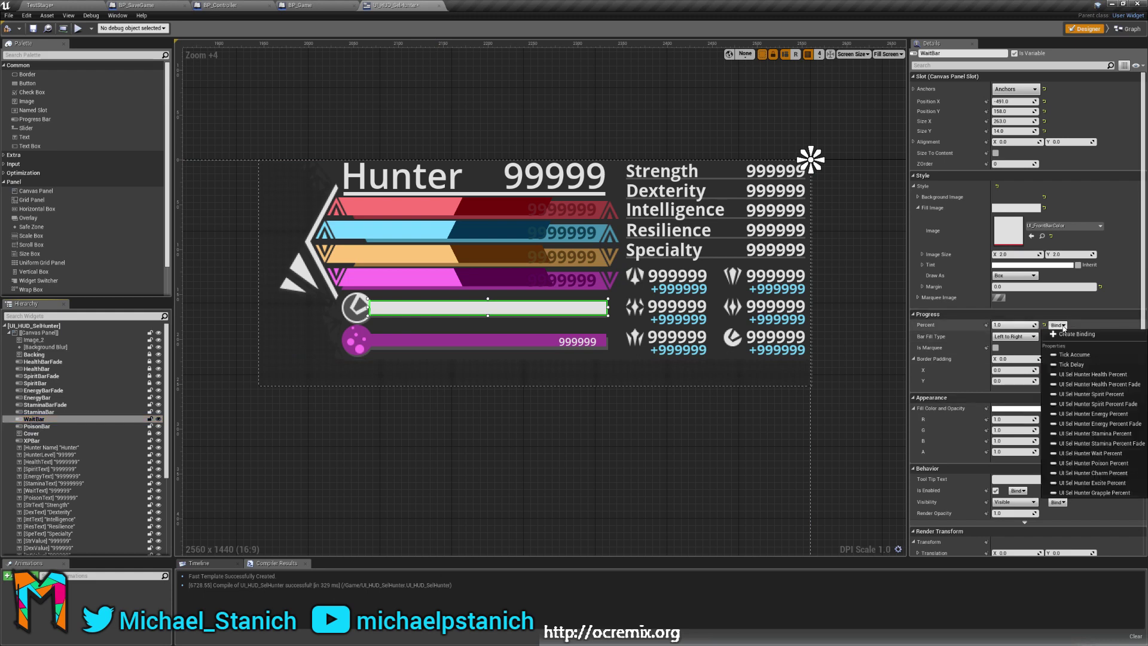
pyautogui.click(1086, 454)
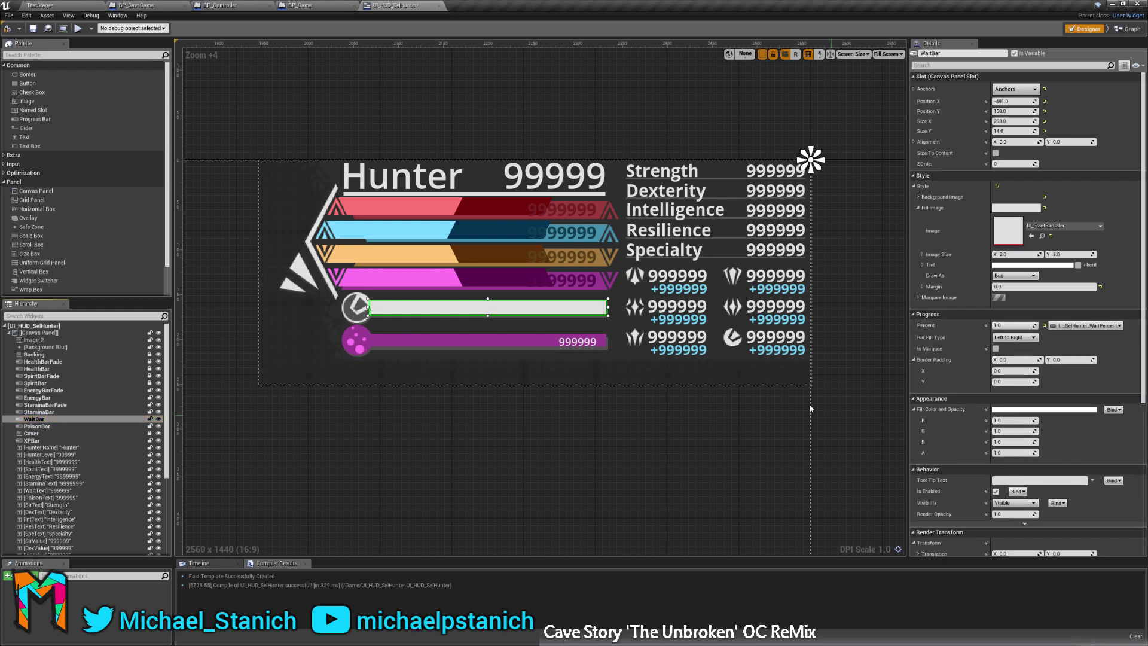
# Check the Percent bindings of StaminaBar and XPBar in the widget hierarchy.
pyautogui.click(39, 412)
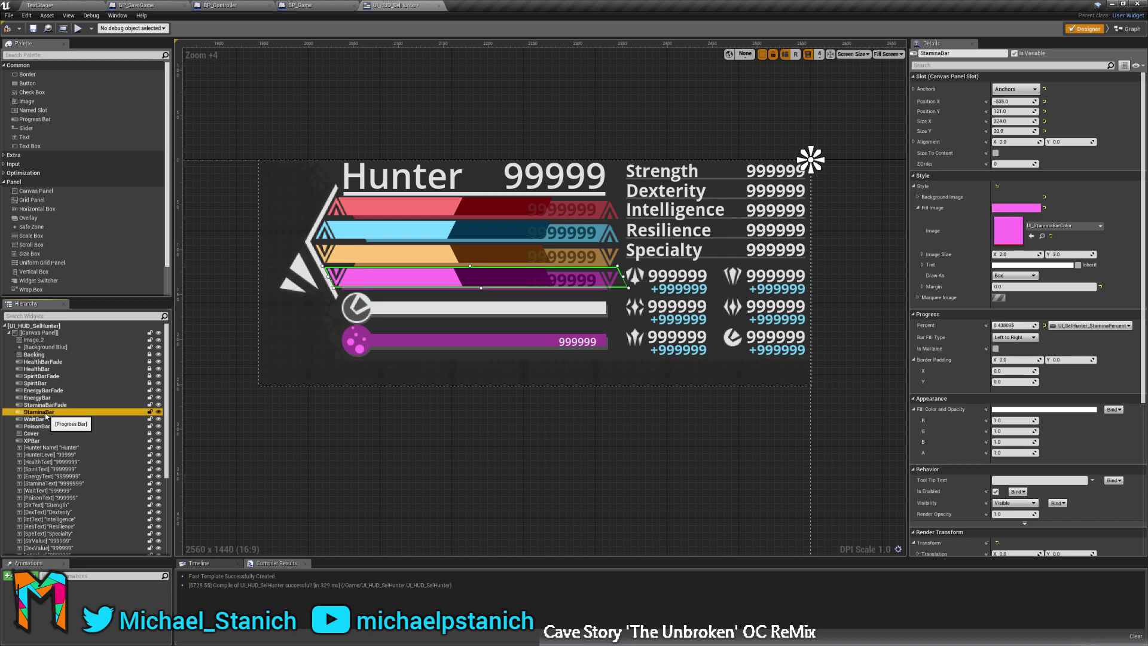
pyautogui.click(51, 405)
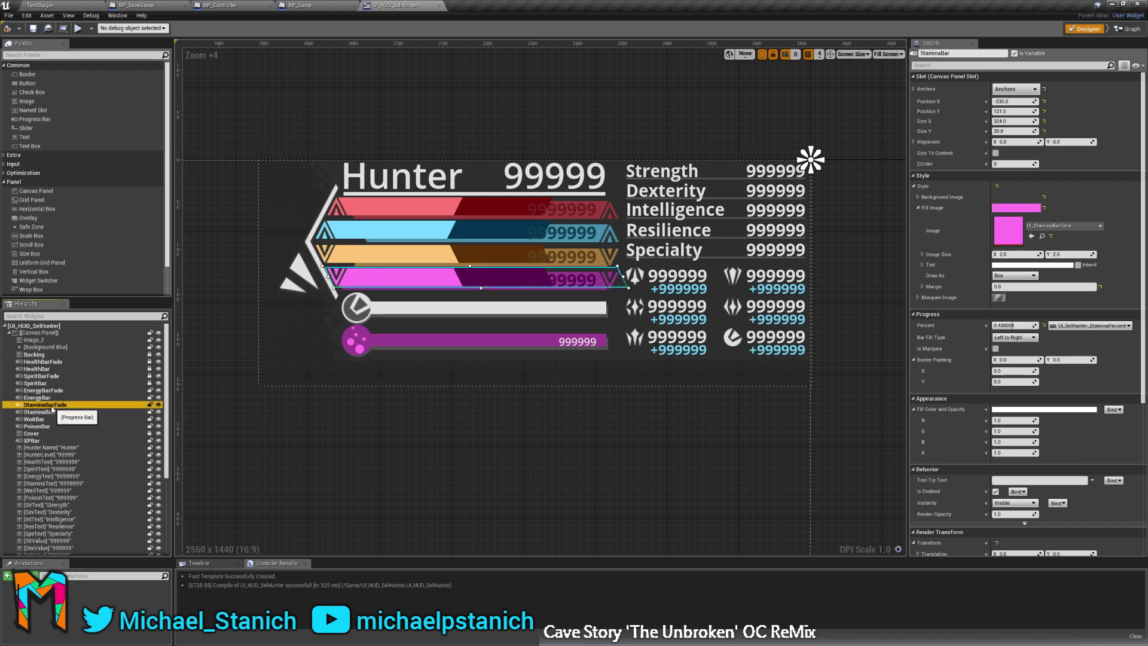
pyautogui.click(35, 441)
pyautogui.scroll(-2, 78, 430)
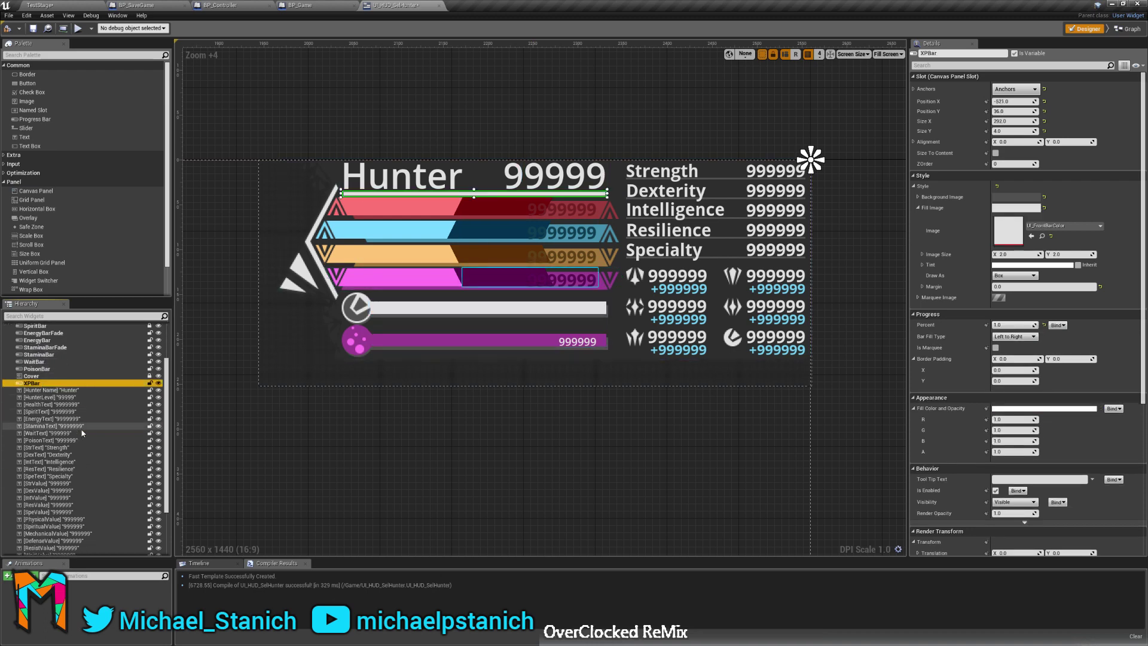
pyautogui.scroll(1, 82, 427)
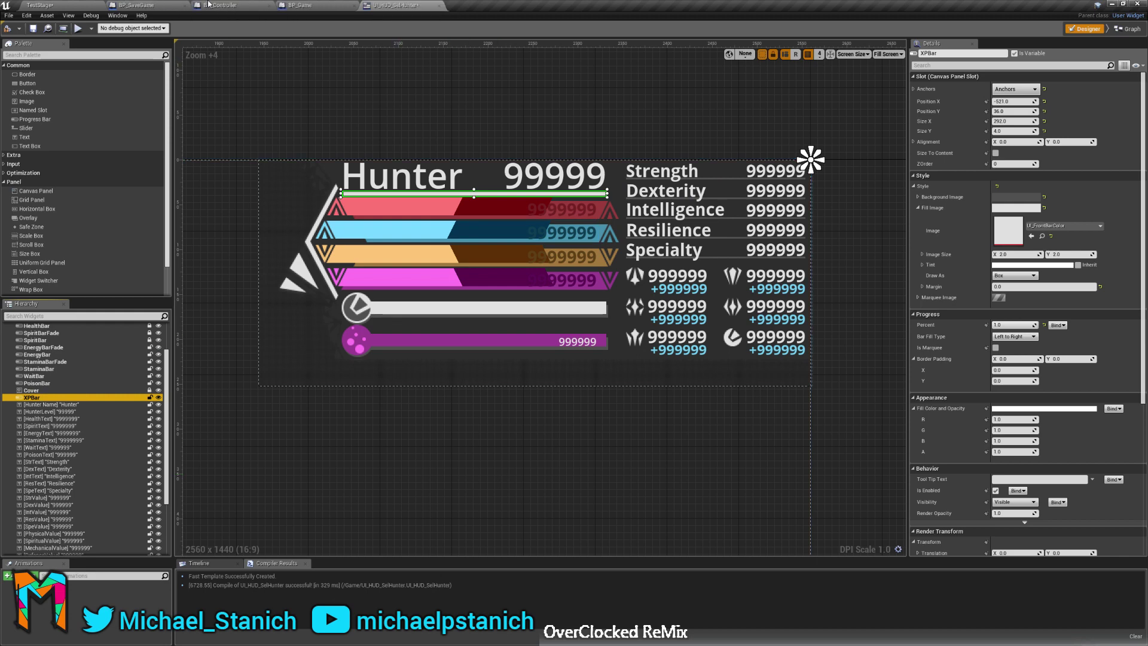
# Open Struct_HunterStats from the Content folder and enlarge its structure list to review all its variables.
pyautogui.click(60, 5)
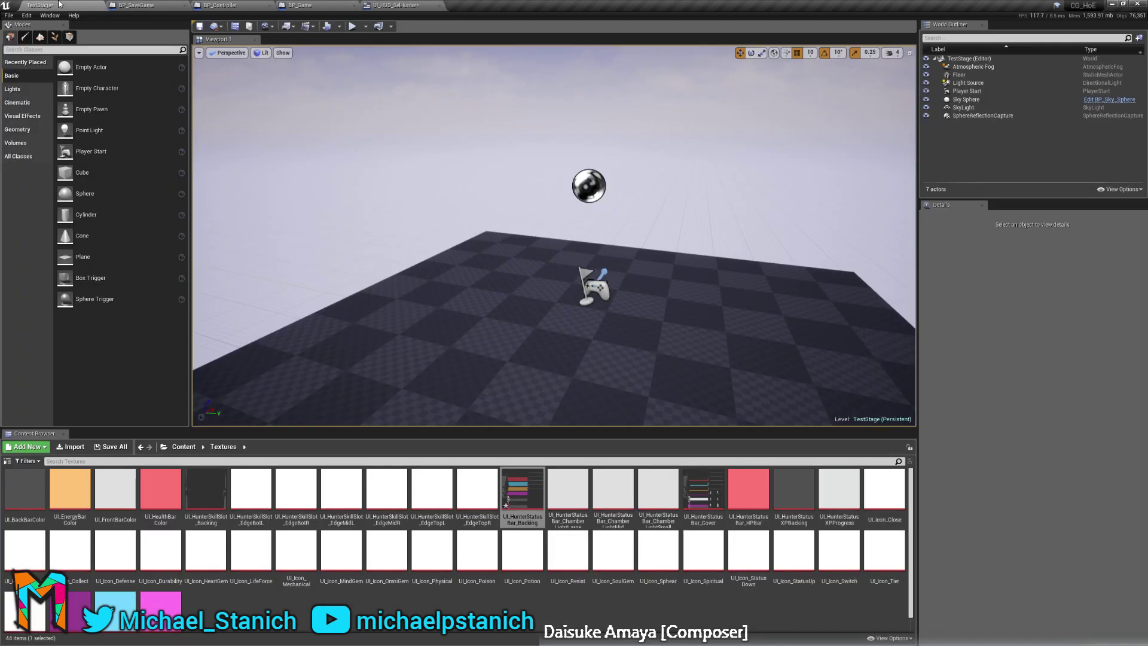
pyautogui.click(183, 447)
pyautogui.click(425, 506)
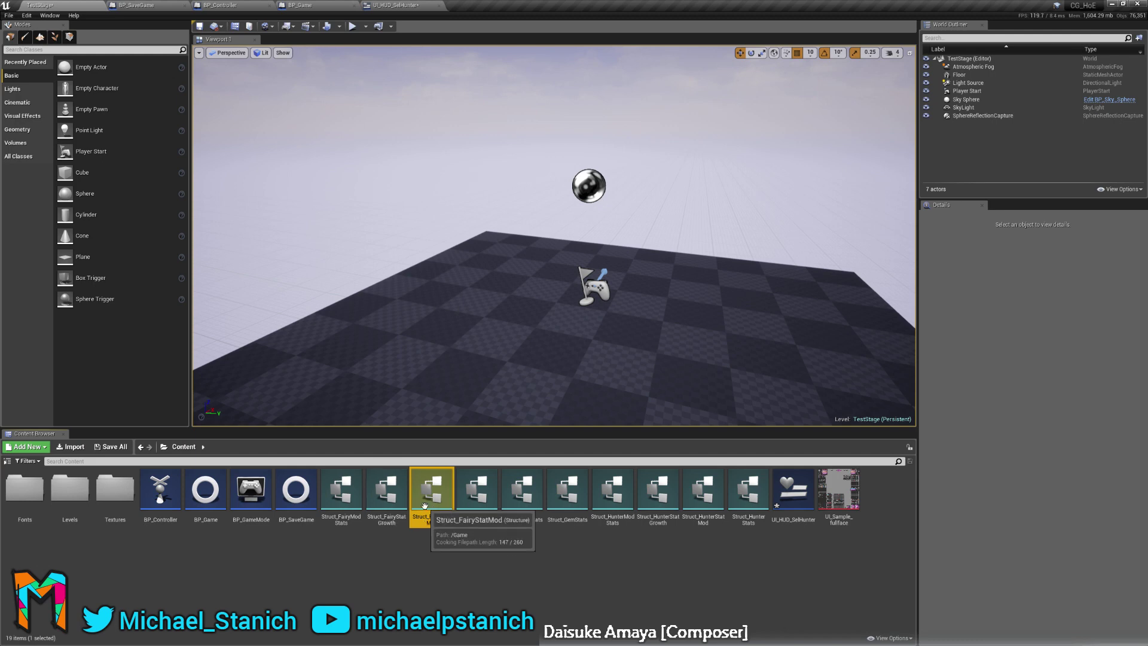
pyautogui.click(484, 498)
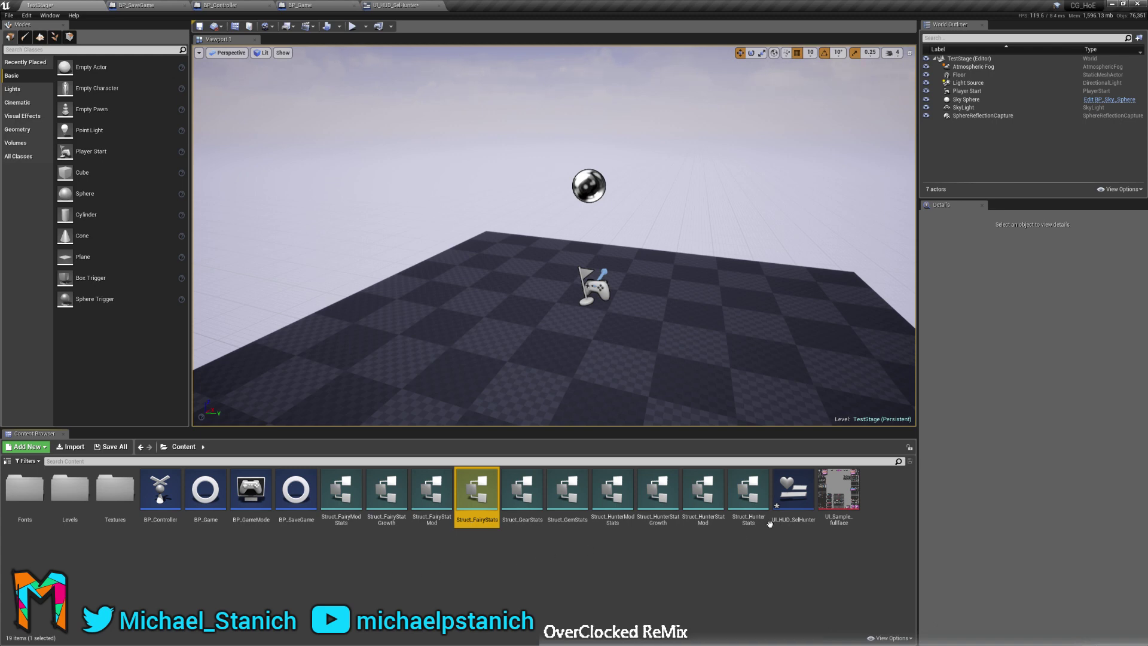
pyautogui.doubleClick(762, 500)
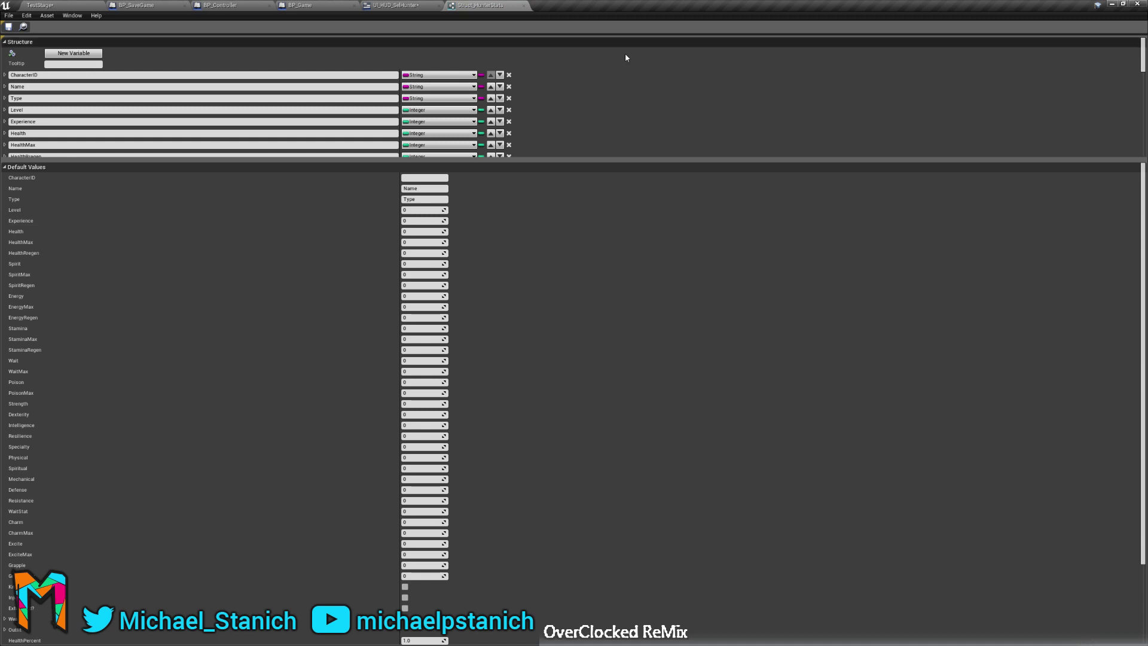
pyautogui.scroll(-15, 626, 92)
pyautogui.scroll(-3, 657, 102)
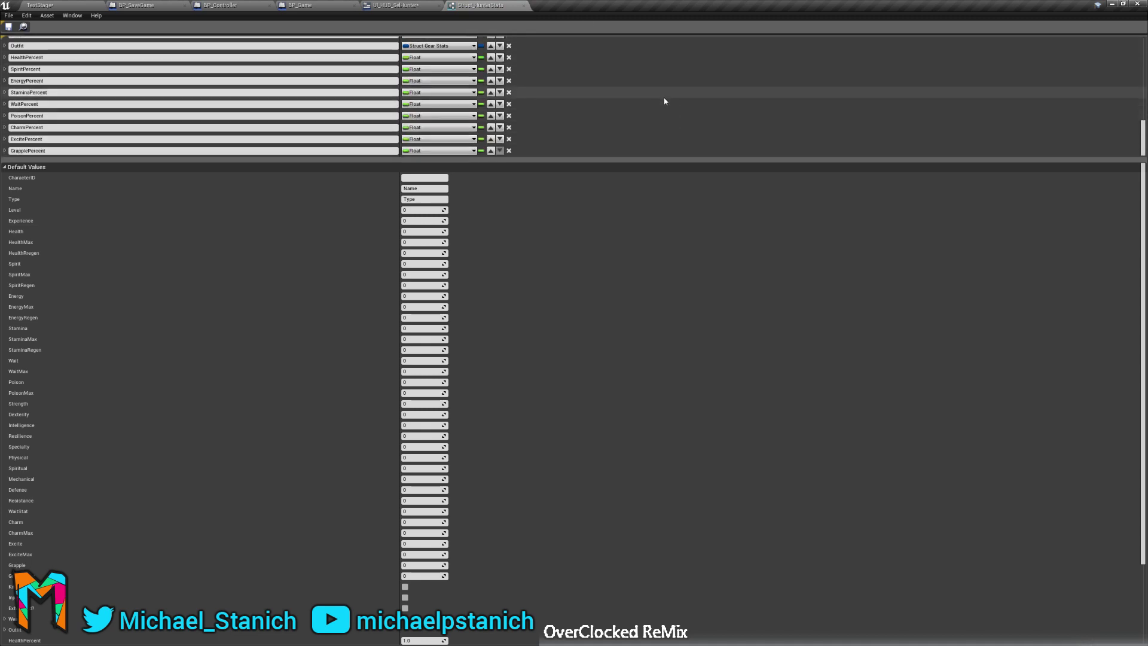
pyautogui.moveTo(743, 161); pyautogui.dragTo(744, 284)
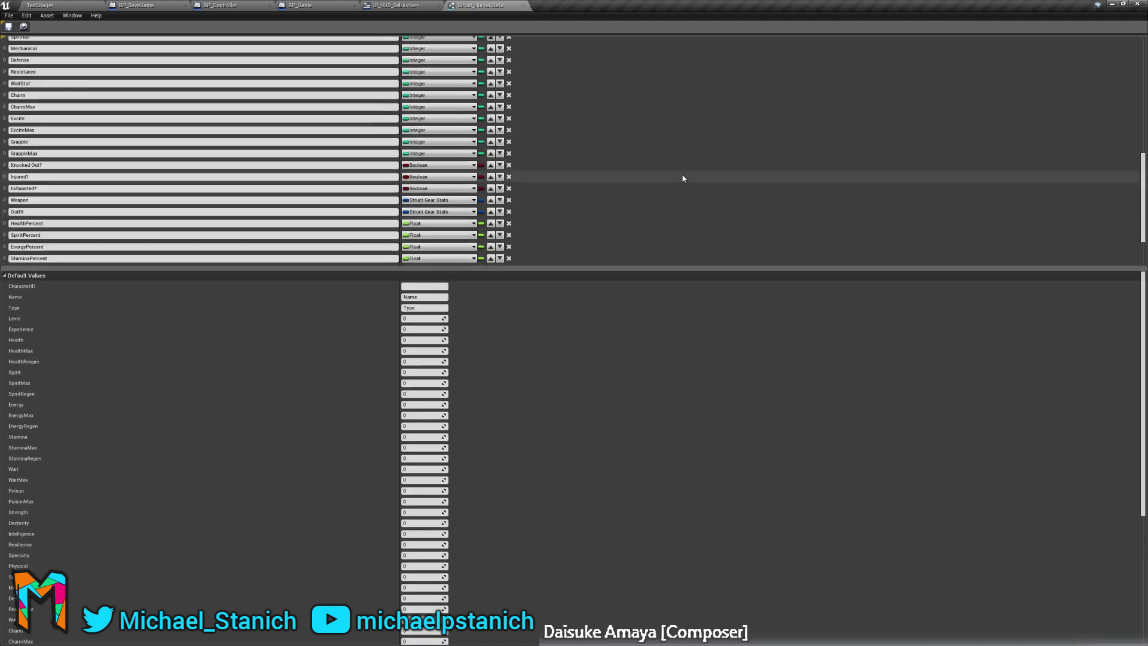
pyautogui.scroll(20, 682, 177)
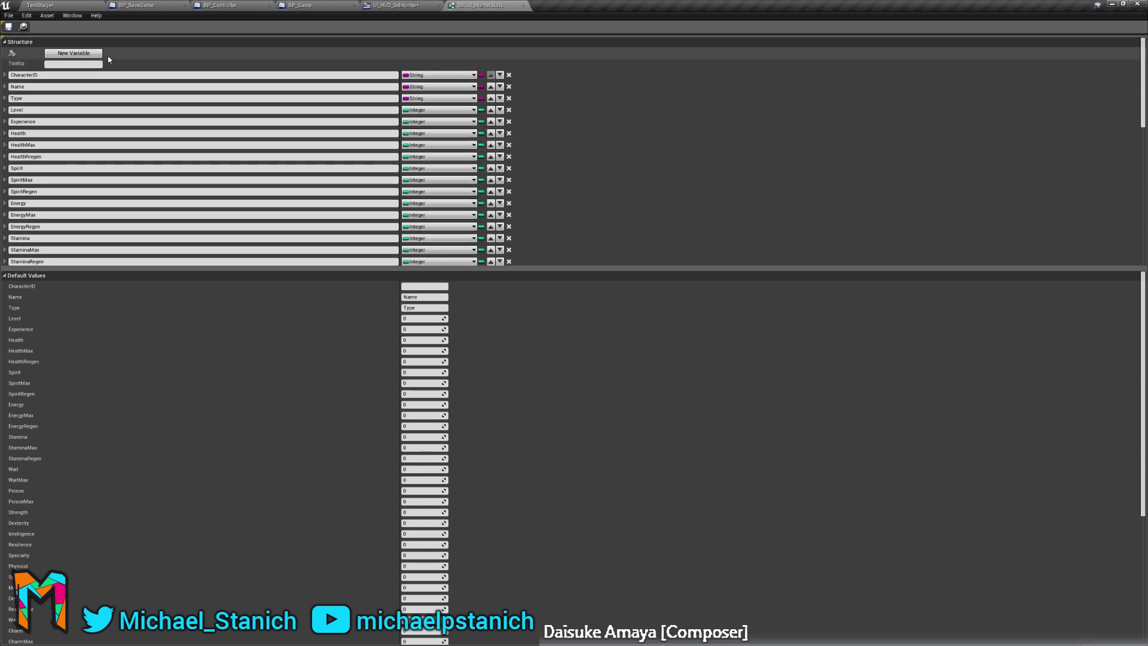
# Add a float variable named xpPercent to Struct_HunterStats and return to the TestStage level editor.
pyautogui.click(73, 54)
pyautogui.scroll(-20, 544, 172)
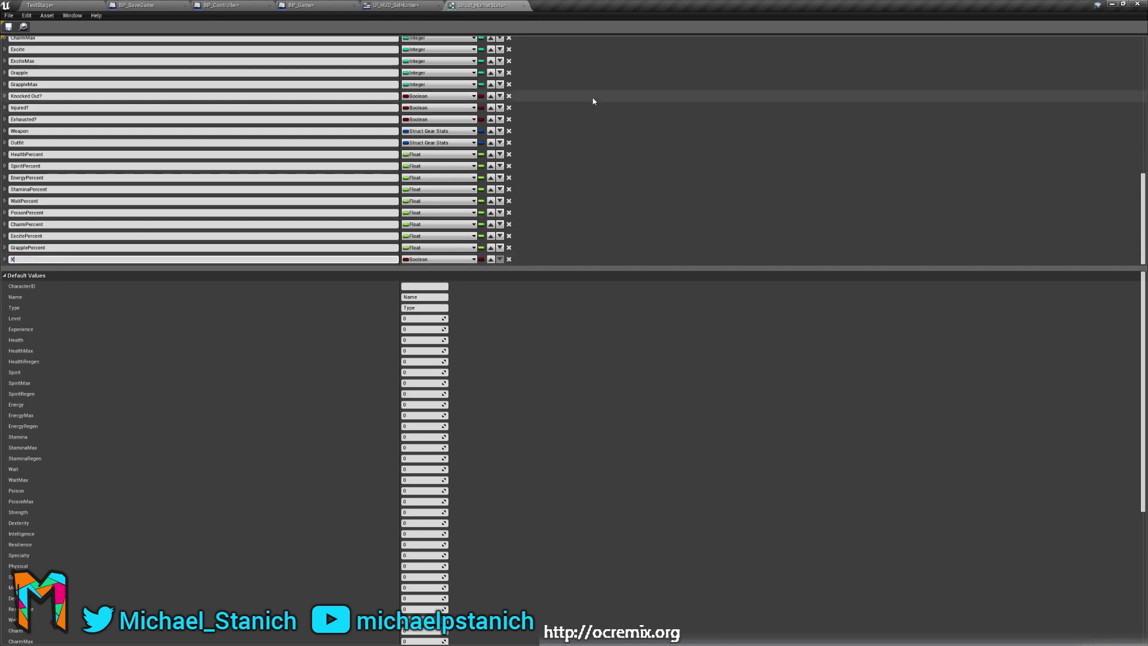
pyautogui.write('cent')
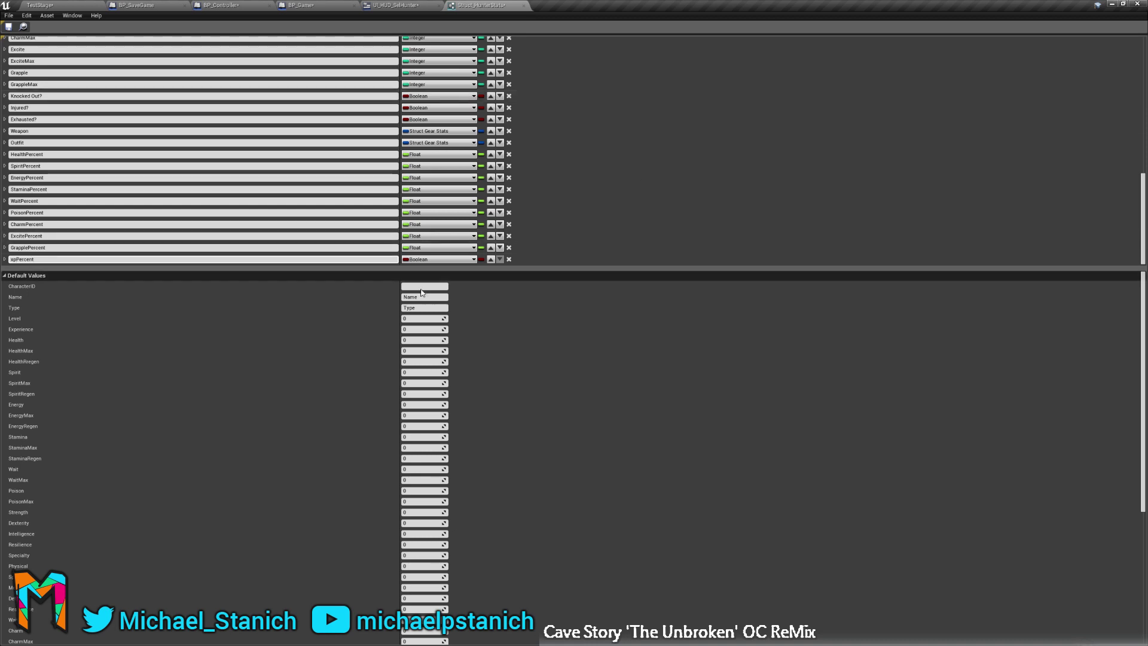
pyautogui.click(441, 259)
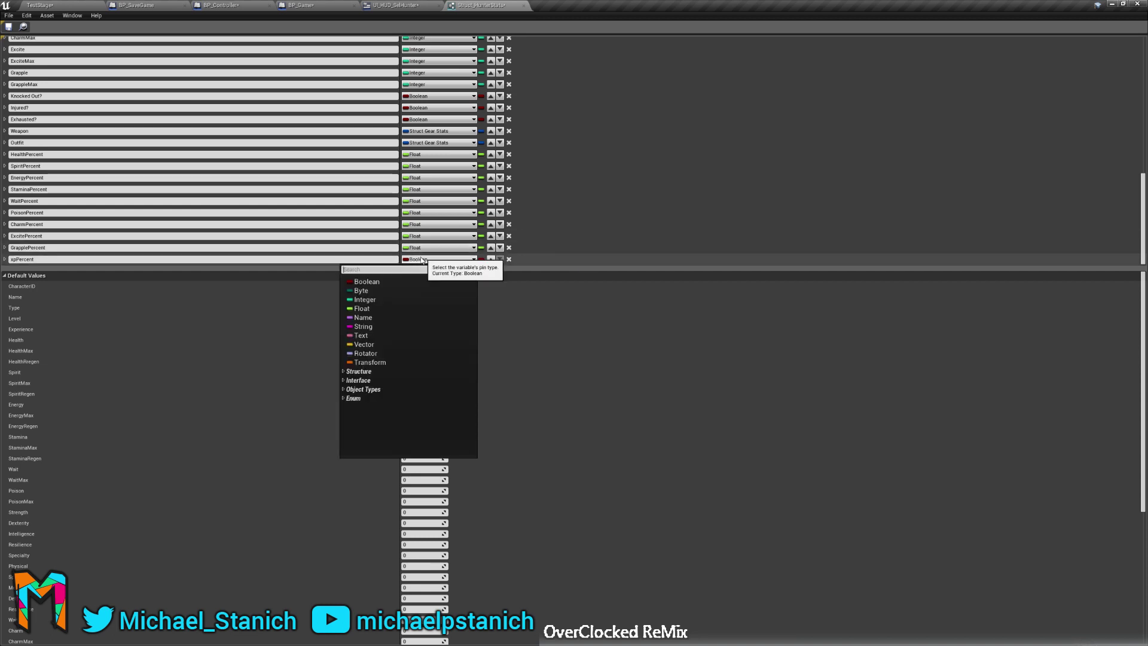
pyautogui.click(366, 309)
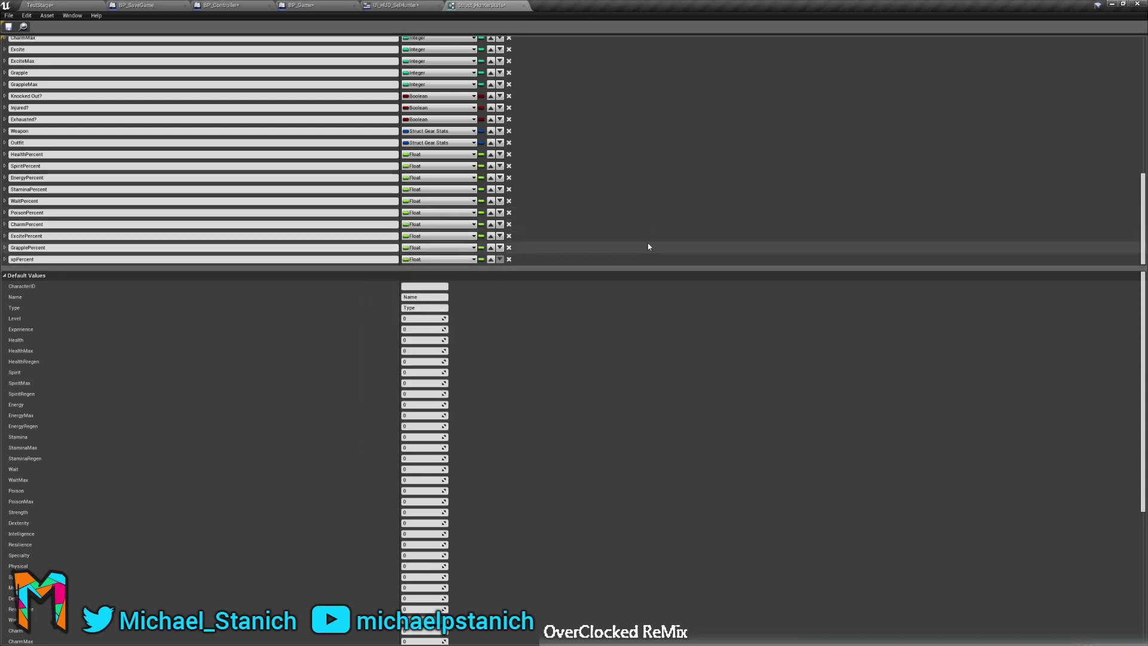
pyautogui.click(11, 259)
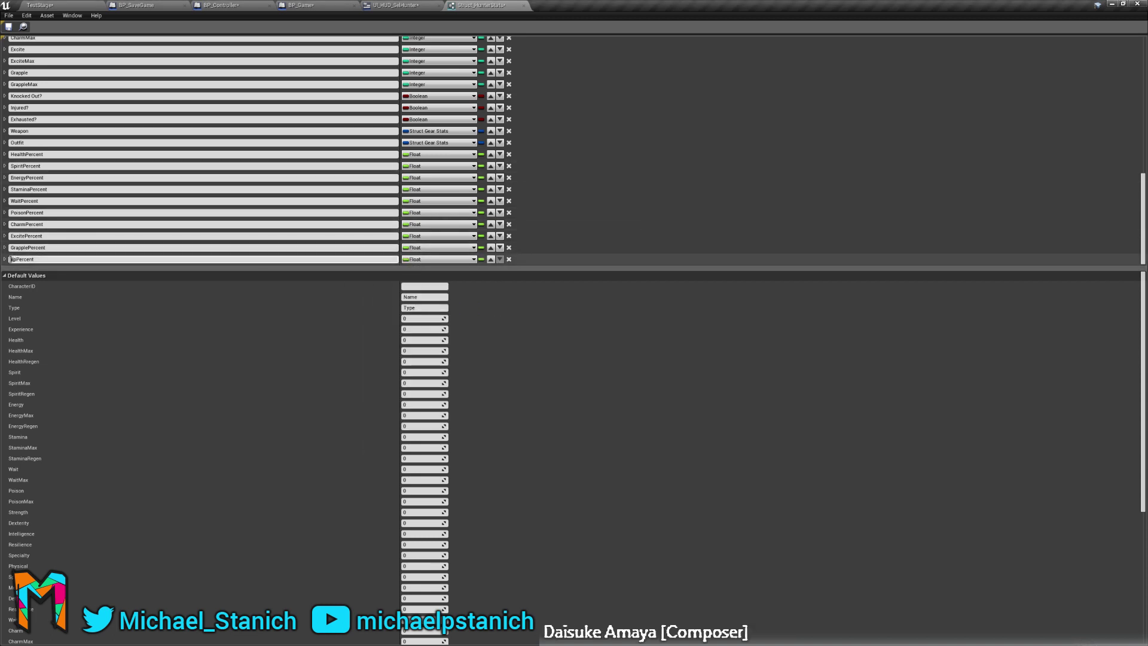
pyautogui.press('Delete')
pyautogui.write('x')
pyautogui.press('Return')
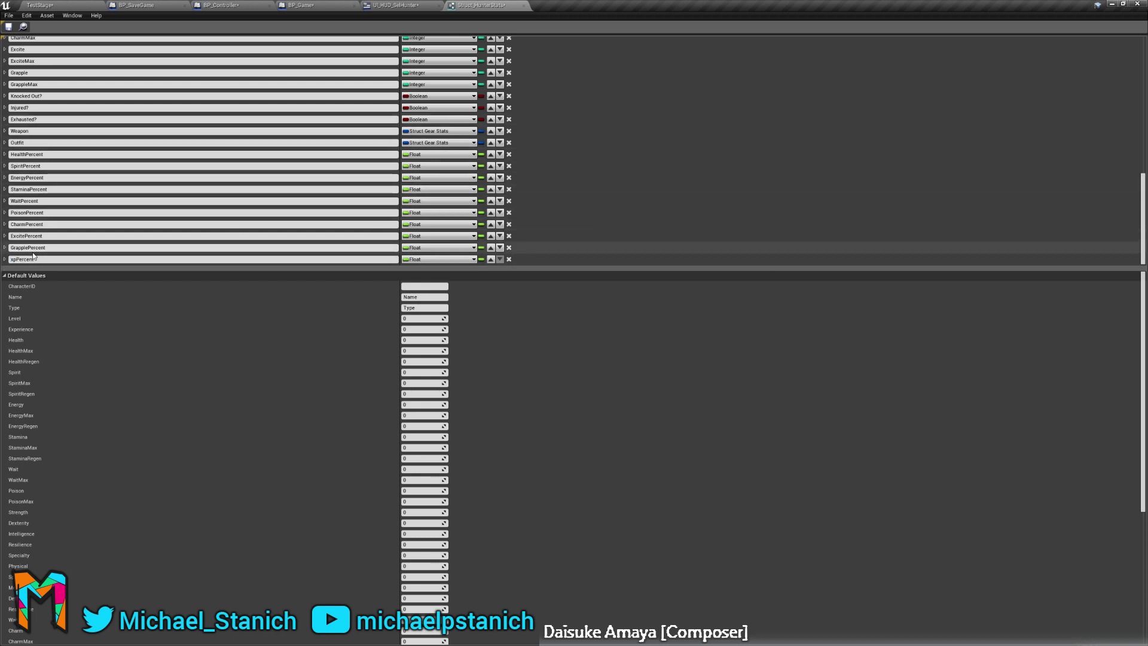
pyautogui.scroll(10, 550, 235)
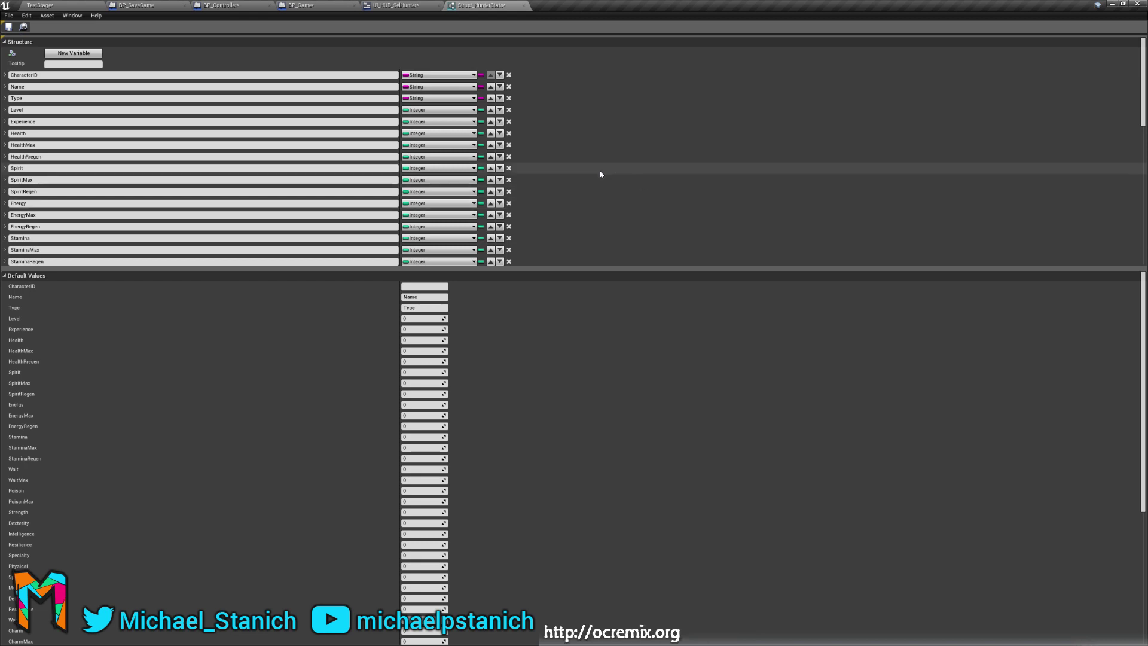
pyautogui.click(72, 4)
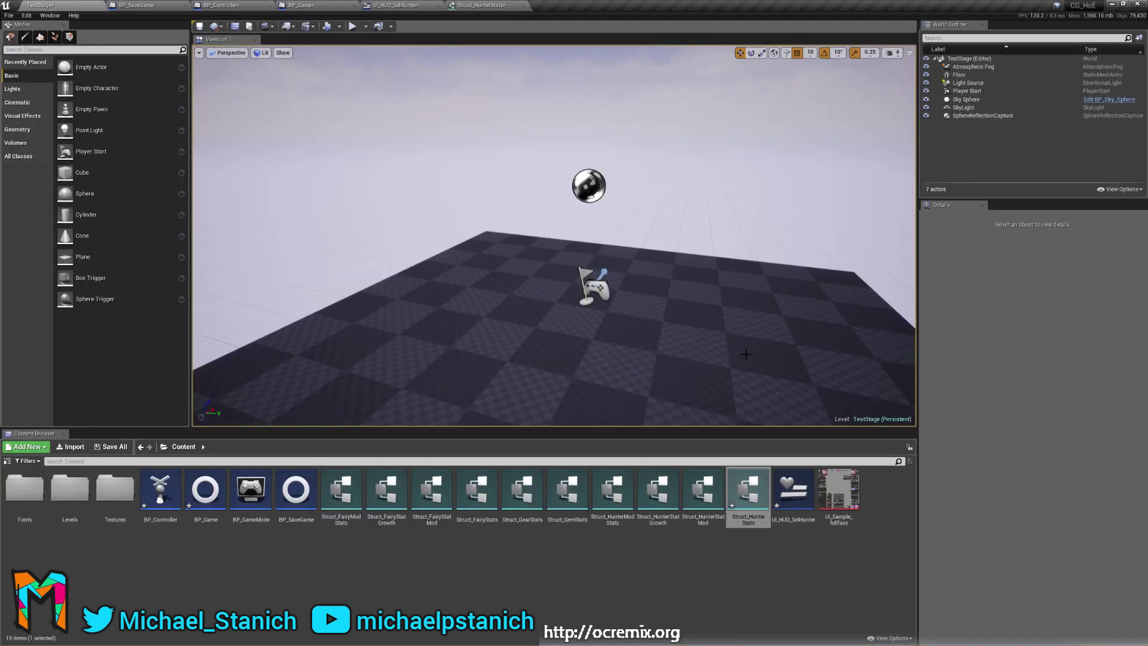
# Open the Struct_FairyStats structure from the Content folder.
pyautogui.click(699, 499)
pyautogui.click(747, 499)
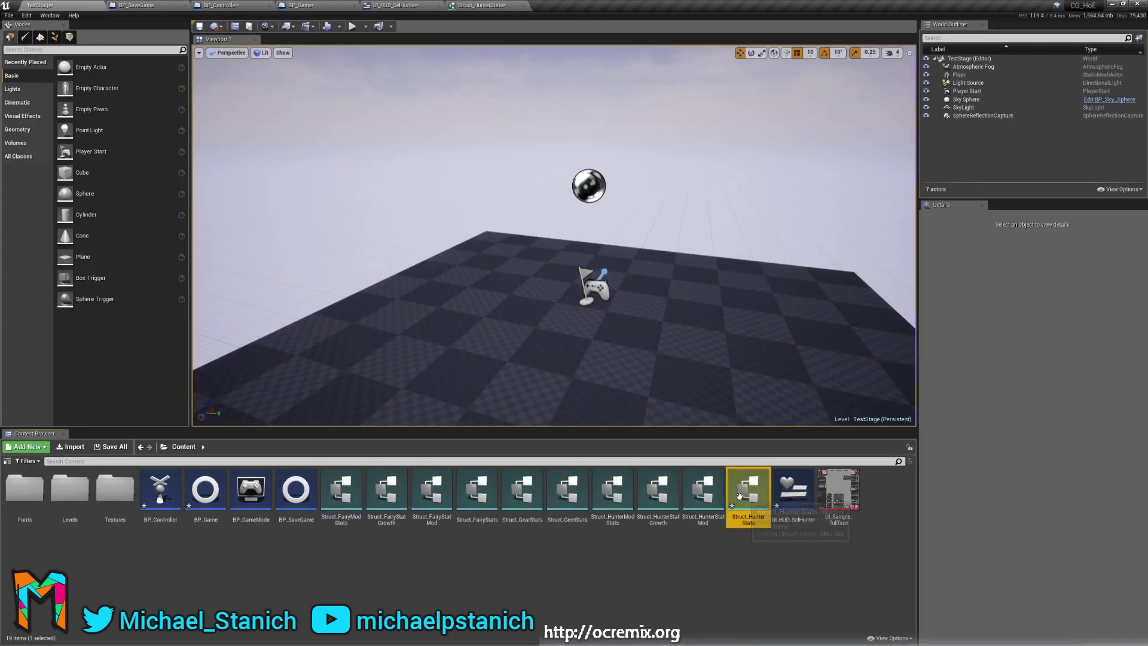
pyautogui.click(684, 508)
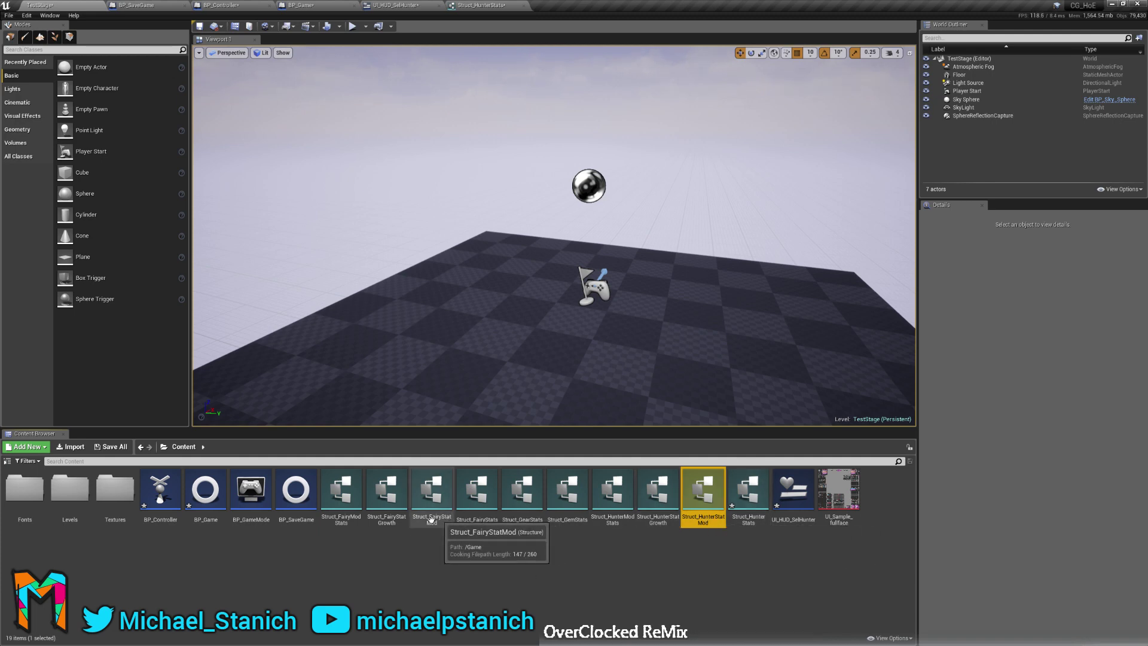
pyautogui.click(344, 511)
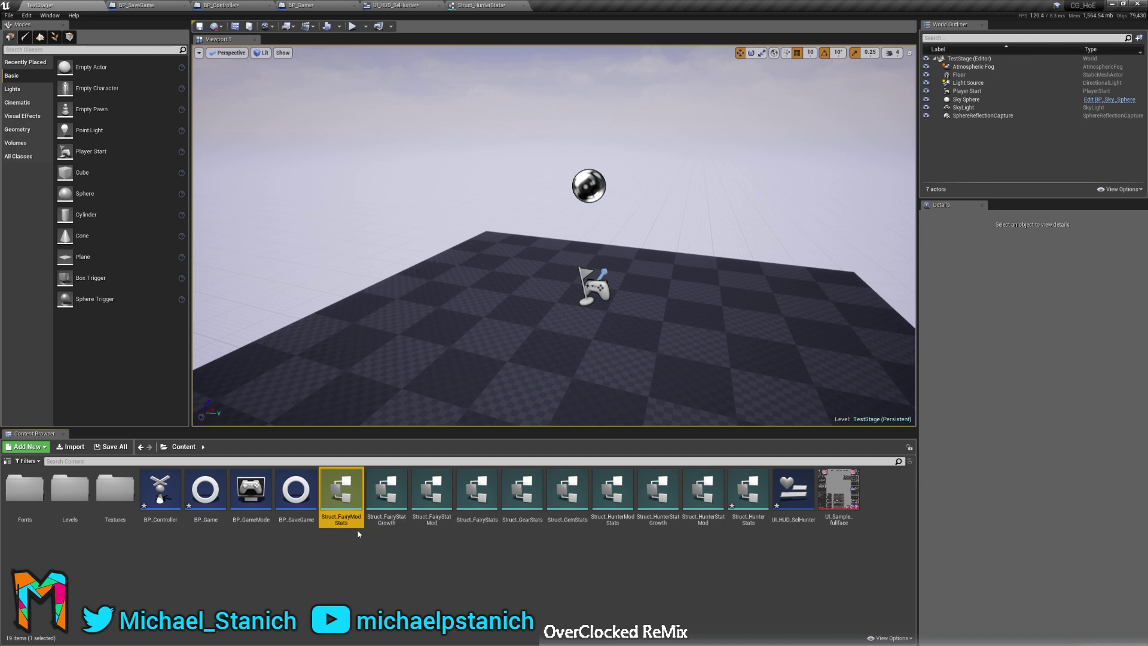
pyautogui.doubleClick(477, 497)
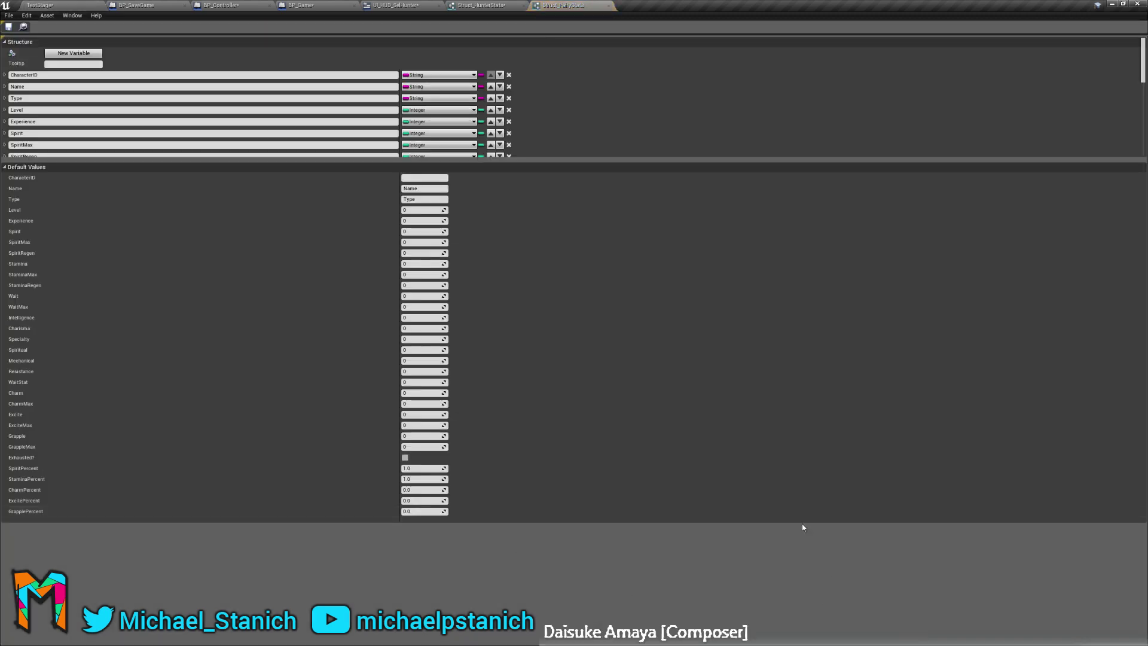
# Add a float variable named XpPercent to Struct_FairyStats and save the structure.
pyautogui.click(65, 54)
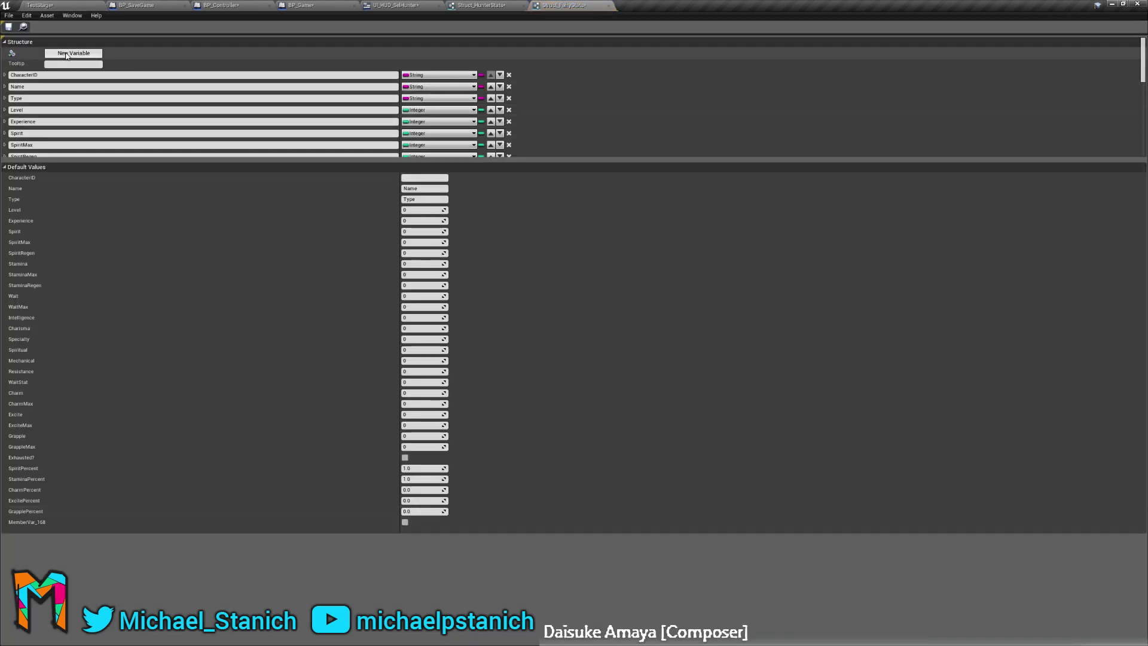
pyautogui.scroll(-5, 550, 108)
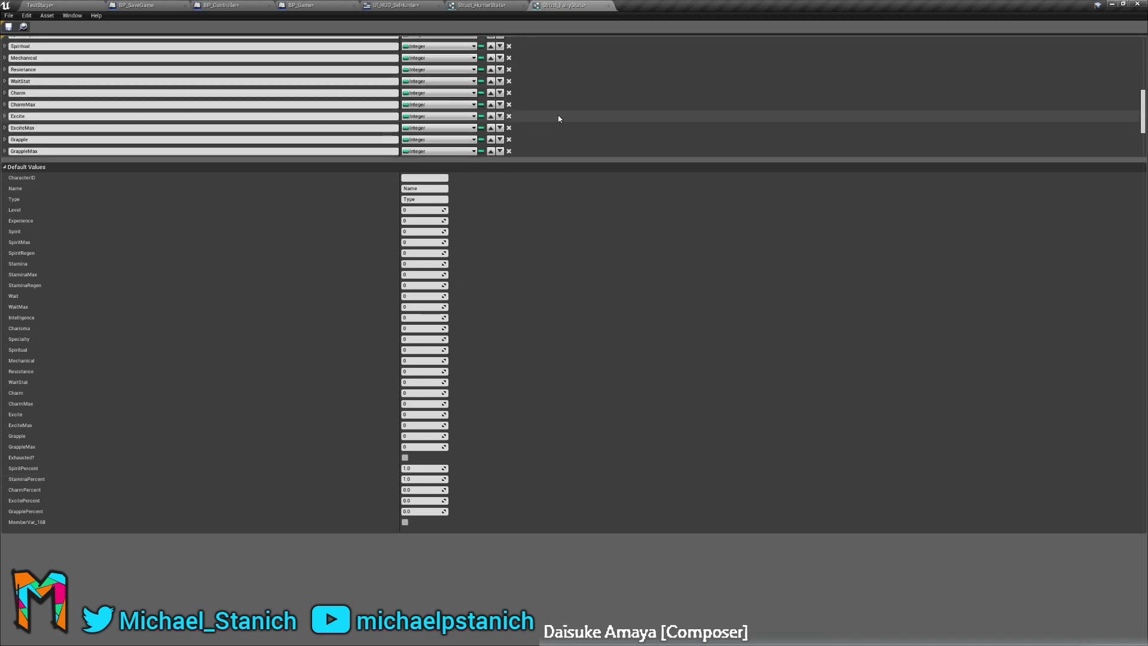
pyautogui.click(19, 153)
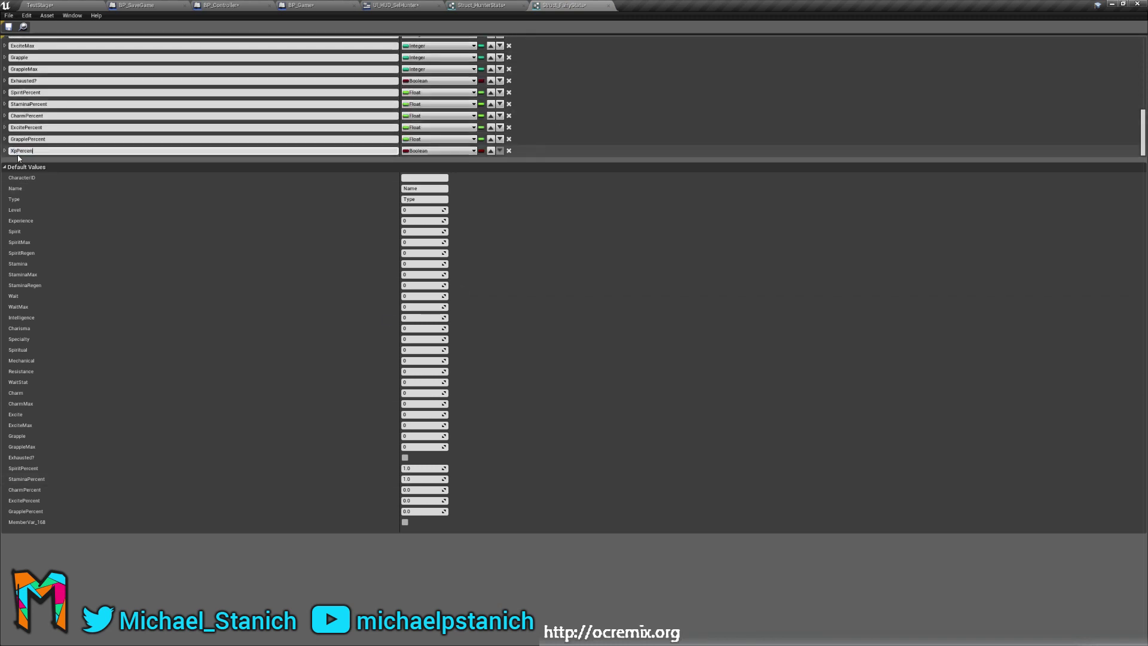
pyautogui.click(438, 151)
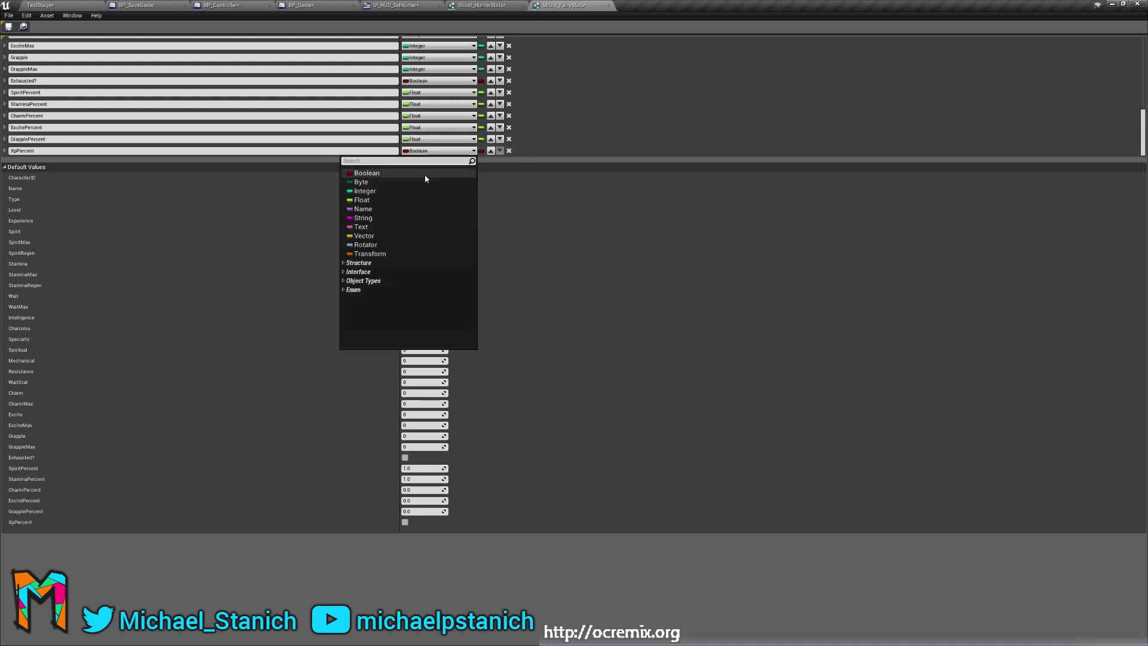
pyautogui.click(362, 199)
pyautogui.scroll(7, 510, 84)
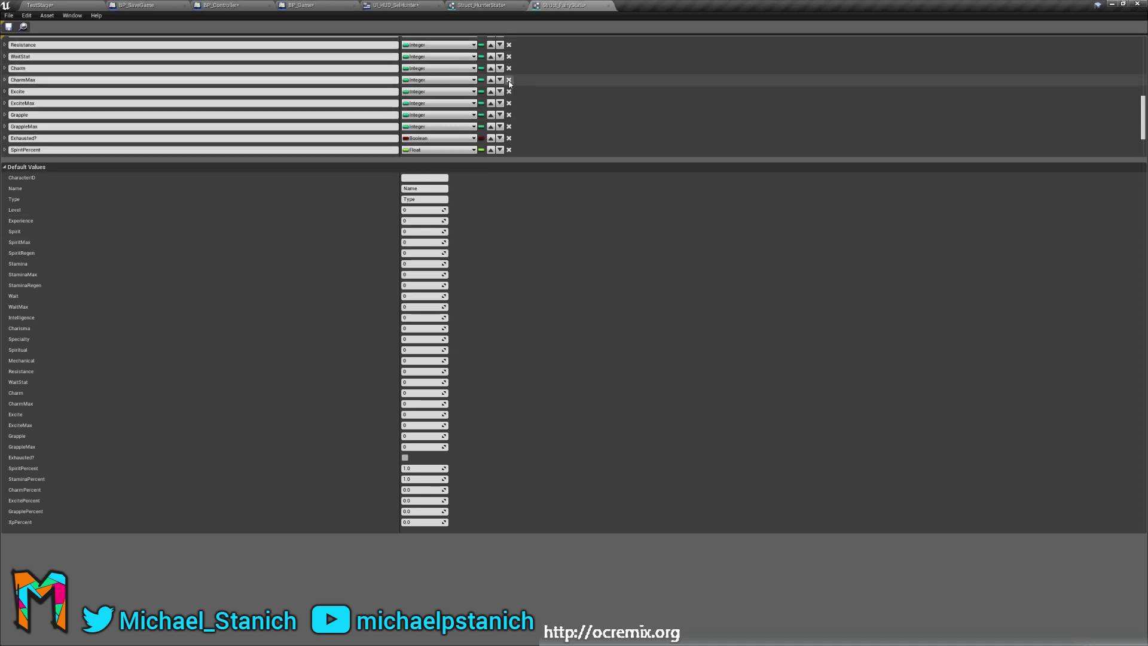
pyautogui.scroll(2, 510, 83)
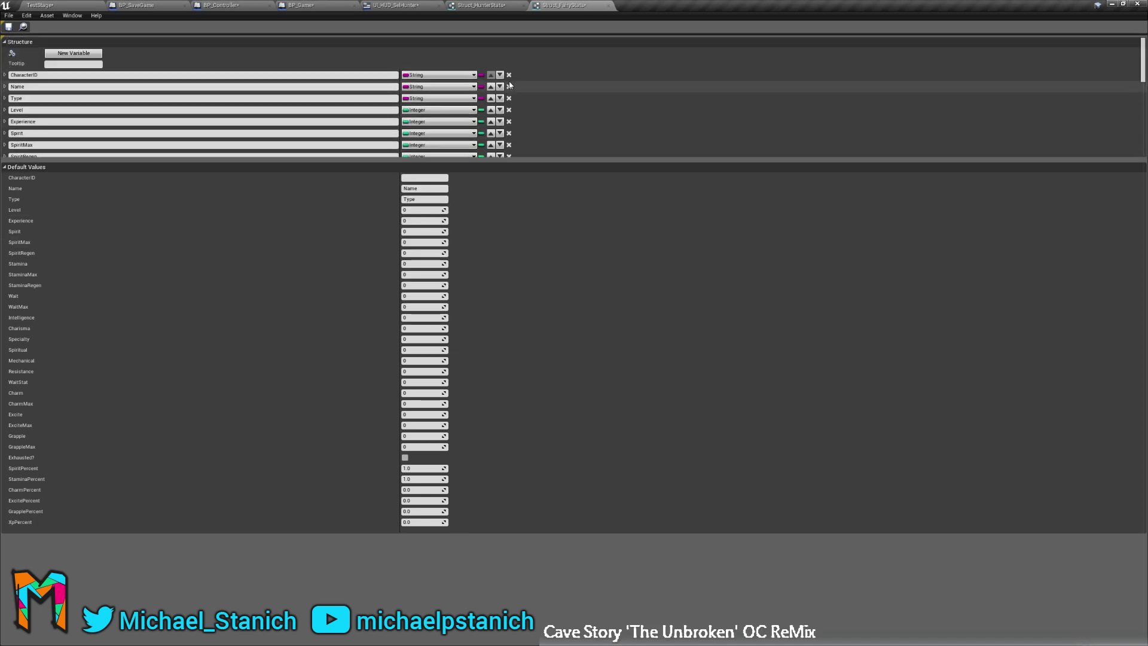
pyautogui.click(7, 28)
# Open the event graph of UI_HUD_SelHunter and check the percent outputs of the Break Struct_HunterStats node.
pyautogui.click(508, 6)
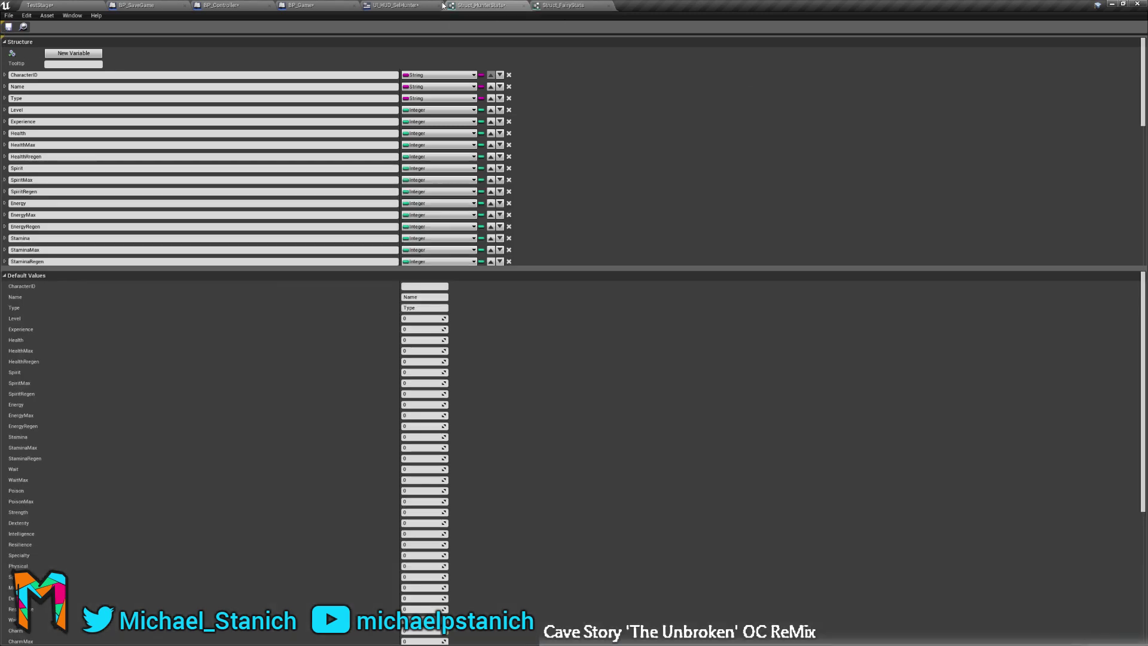
pyautogui.click(417, 5)
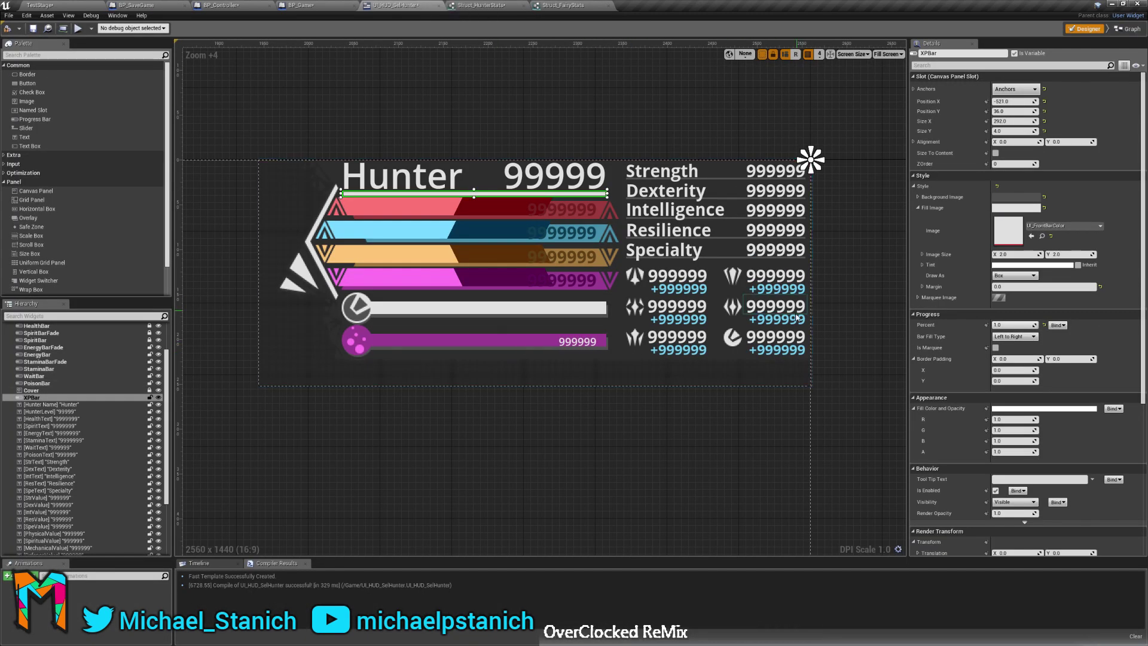
pyautogui.moveTo(550, 423); pyautogui.dragTo(513, 372, button='right')
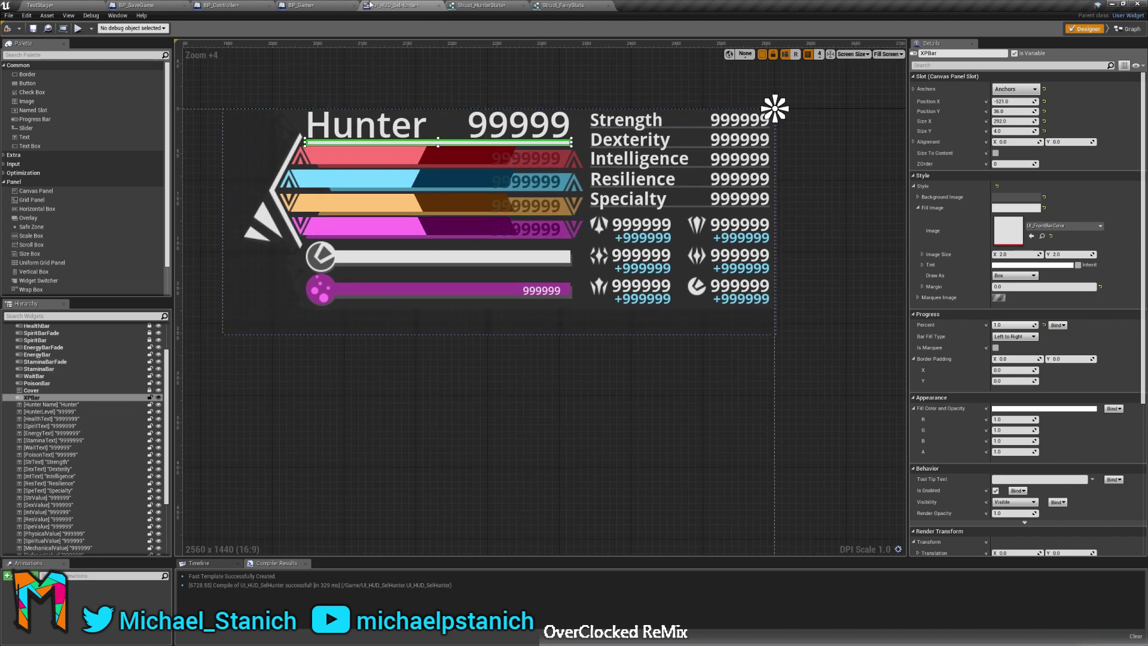
pyautogui.click(1126, 28)
pyautogui.moveTo(756, 307); pyautogui.dragTo(692, 236, button='right')
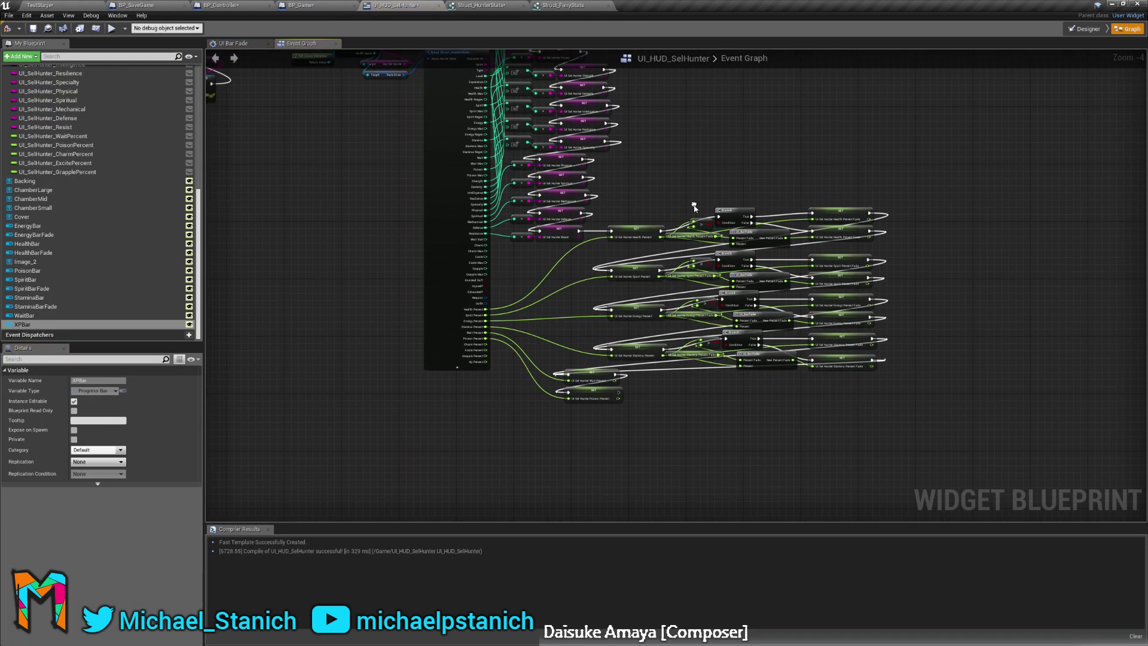
pyautogui.scroll(4, 693, 206)
pyautogui.moveTo(484, 346); pyautogui.dragTo(514, 375, button='right')
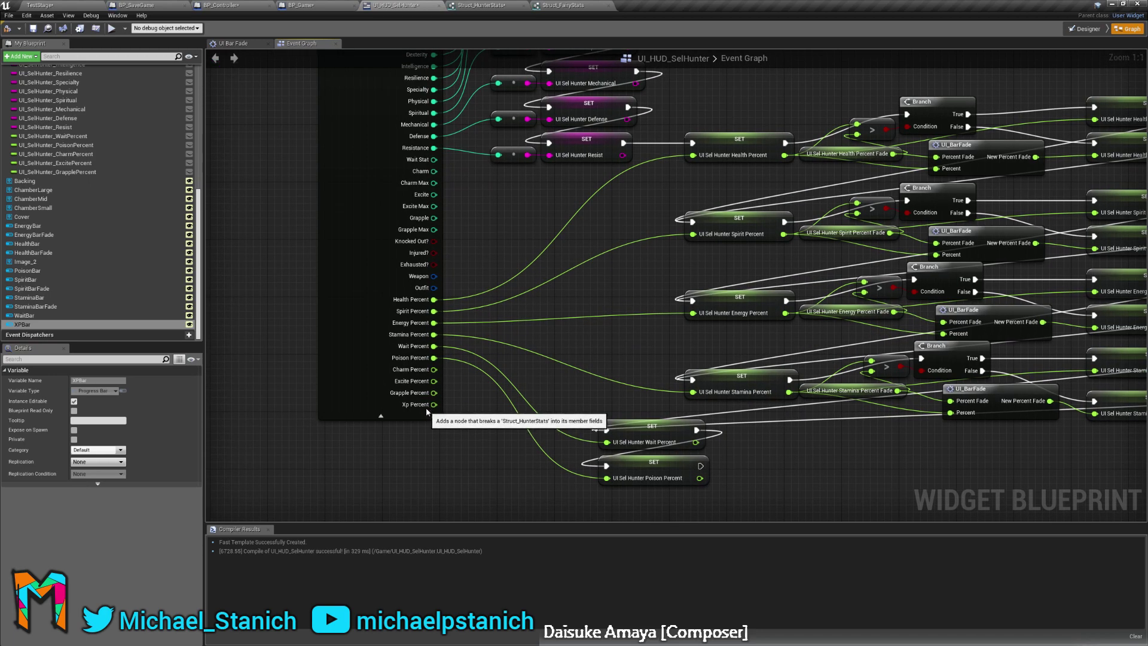
# Examine the Calc Level Up function in BP_Game and the formula inside its Calc Required XP macro.
pyautogui.click(292, 5)
pyautogui.click(404, 42)
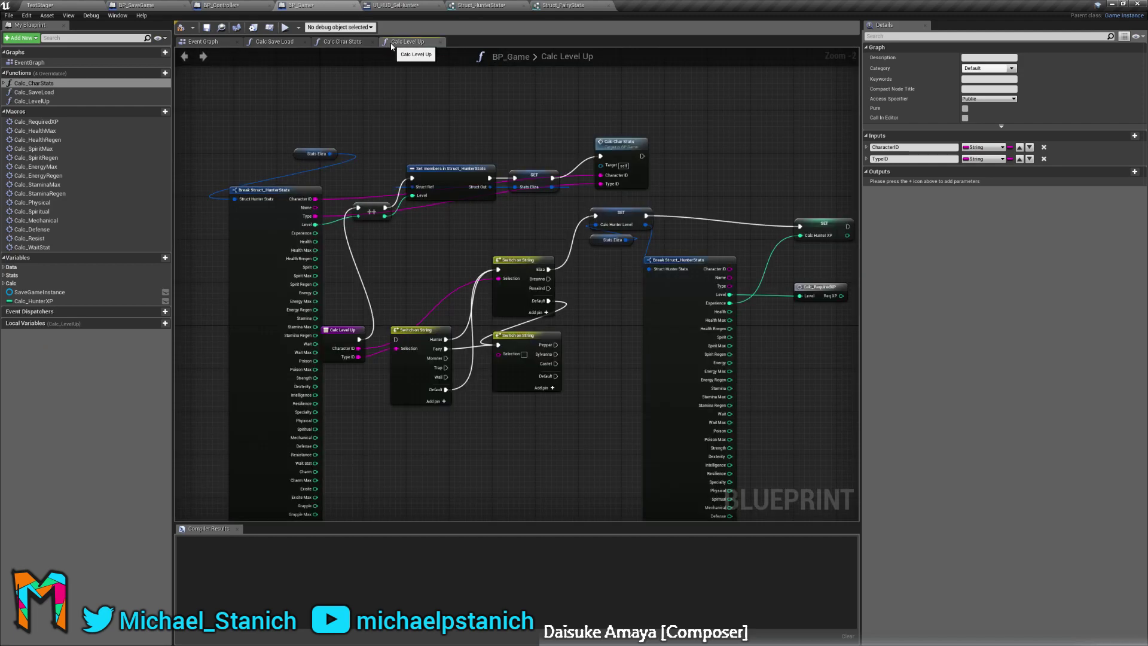
pyautogui.moveTo(525, 153); pyautogui.dragTo(256, 191, button='right')
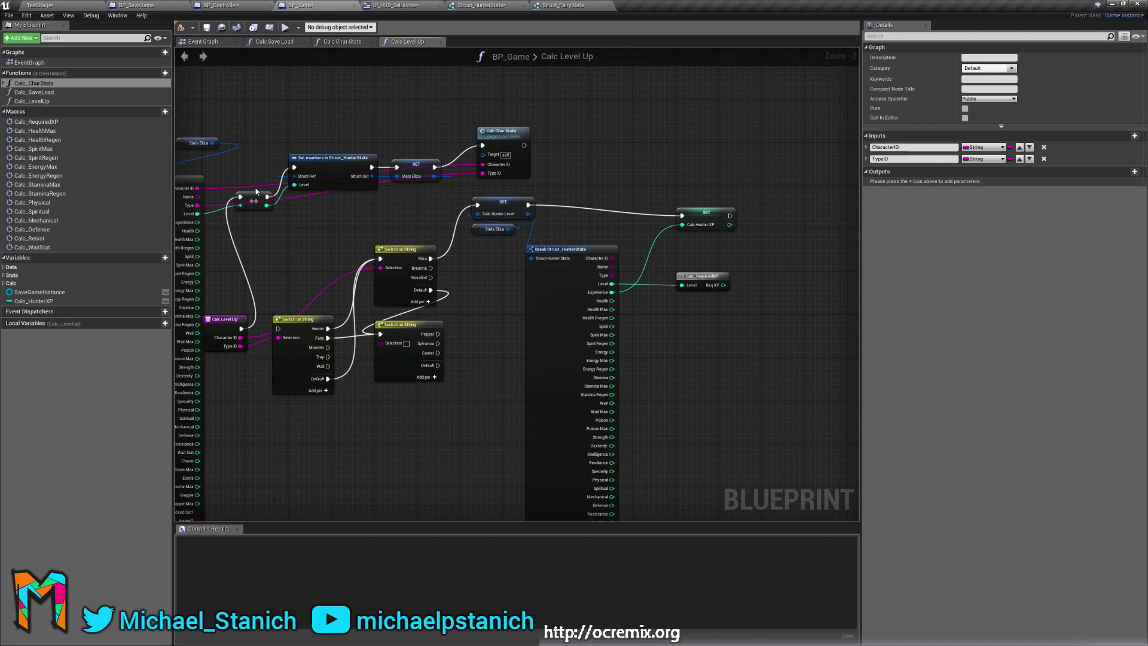
pyautogui.moveTo(267, 113); pyautogui.dragTo(320, 144, button='right')
pyautogui.moveTo(797, 223); pyautogui.dragTo(688, 218, button='right')
pyautogui.doubleClick(646, 301)
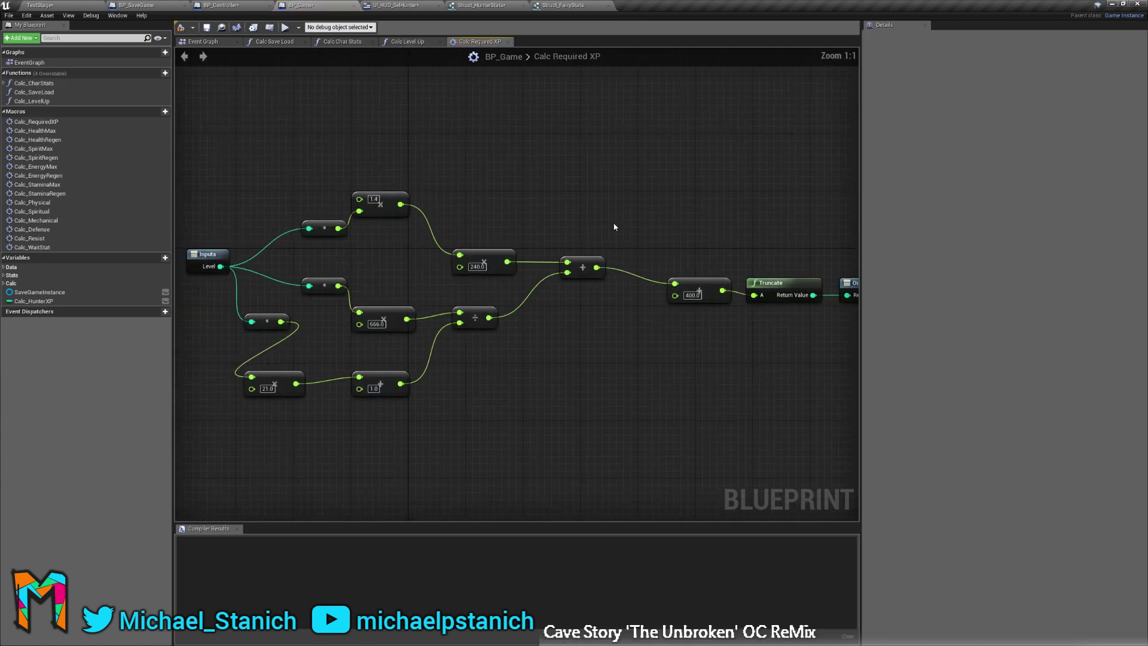
pyautogui.moveTo(540, 330)
pyautogui.mouseDown(button='right')
pyautogui.moveTo(618, 328)
pyautogui.moveTo(440, 326)
pyautogui.moveTo(535, 320)
pyautogui.mouseUp(button='right')
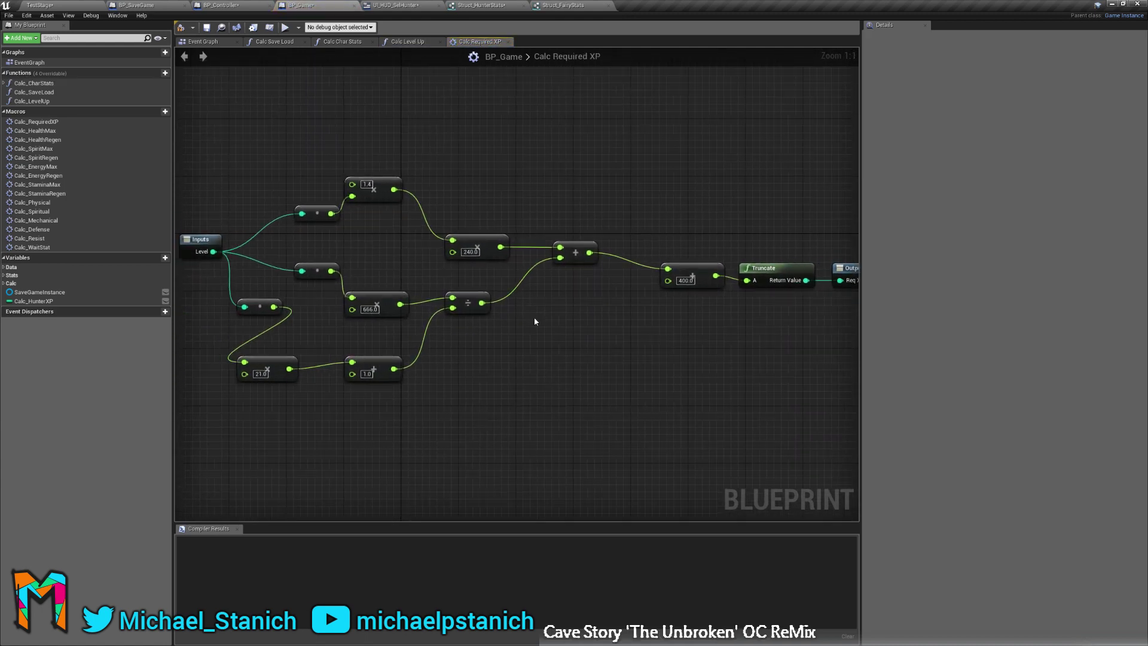
pyautogui.scroll(-3, 537, 312)
pyautogui.scroll(2, 539, 314)
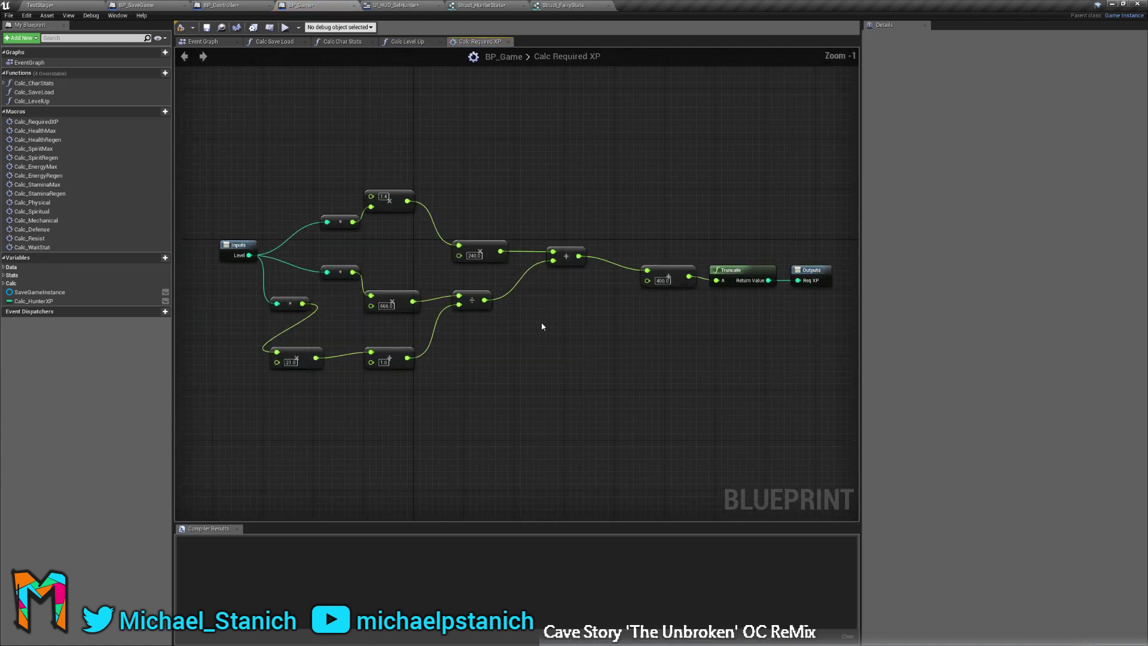
pyautogui.click(407, 41)
pyautogui.click(508, 43)
pyautogui.moveTo(404, 70); pyautogui.dragTo(565, 75, button='right')
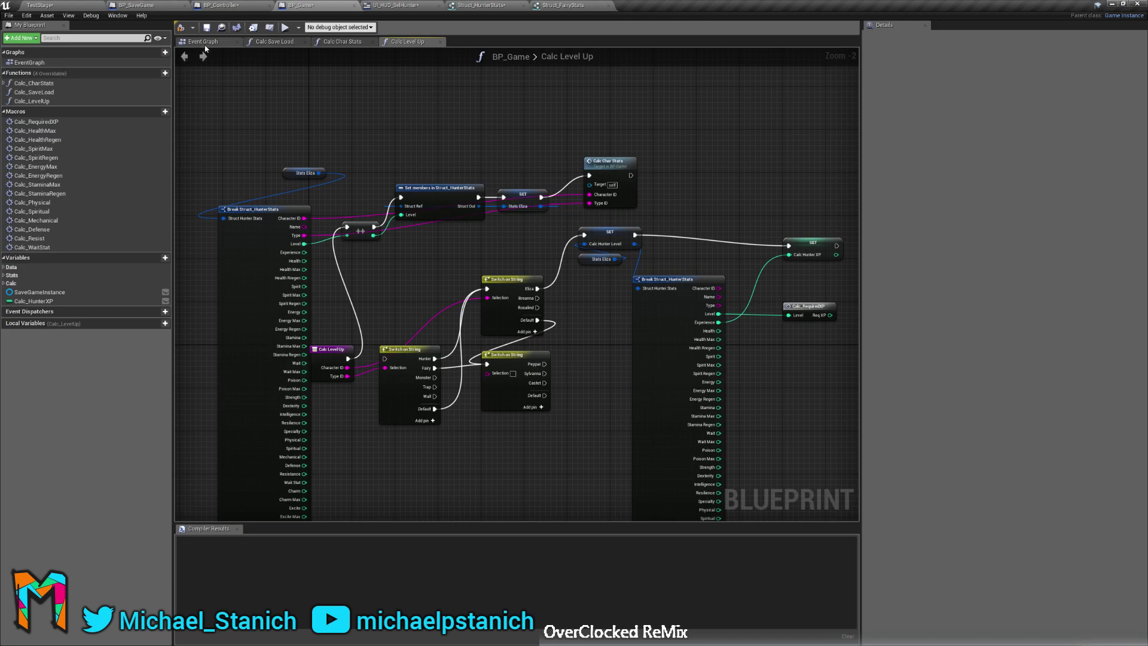
# In UI_HUD_SelHunter's event graph, duplicate the UI_SelHunter_GrapplePercent variable and name the copy UI_SelHunter_XpPercent.
pyautogui.click(426, 5)
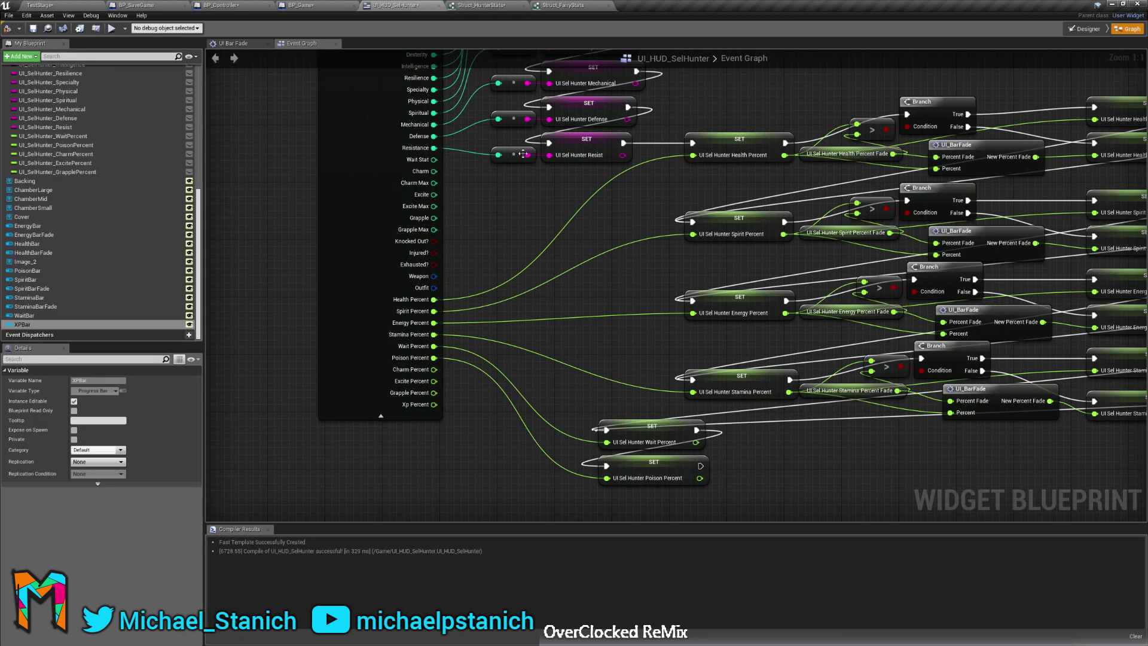
pyautogui.moveTo(592, 213); pyautogui.dragTo(456, 259, button='right')
pyautogui.moveTo(452, 344); pyautogui.dragTo(472, 236, button='right')
pyautogui.moveTo(461, 281); pyautogui.dragTo(477, 306, button='right')
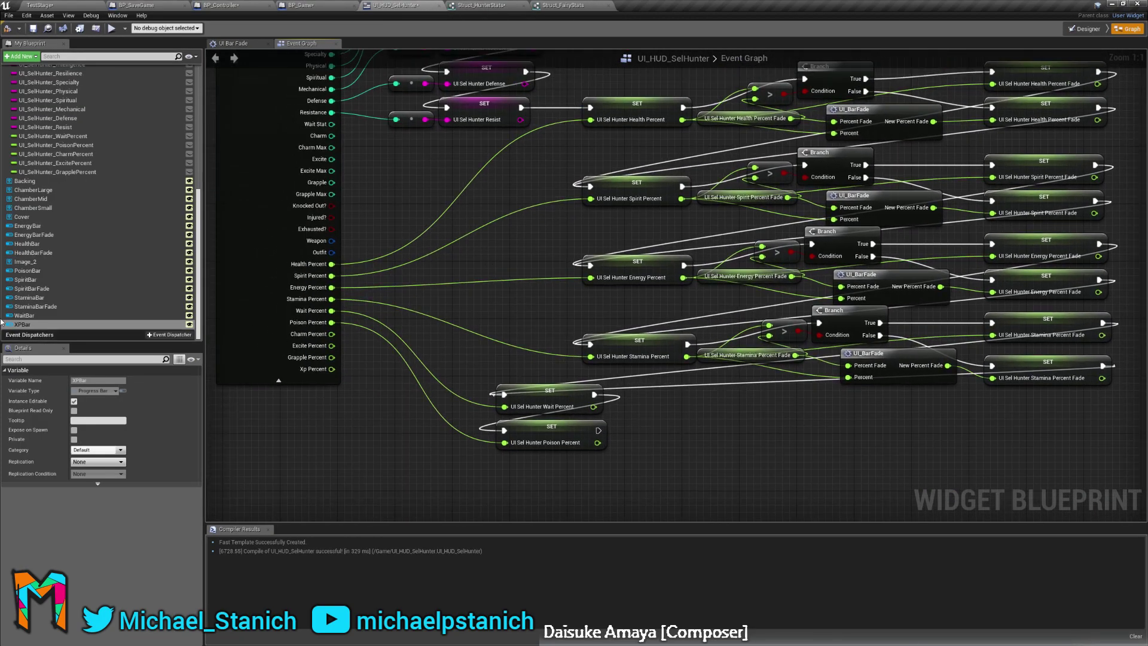
pyautogui.moveTo(458, 234)
pyautogui.mouseDown(button='right')
pyautogui.moveTo(572, 313)
pyautogui.moveTo(450, 232)
pyautogui.mouseUp(button='right')
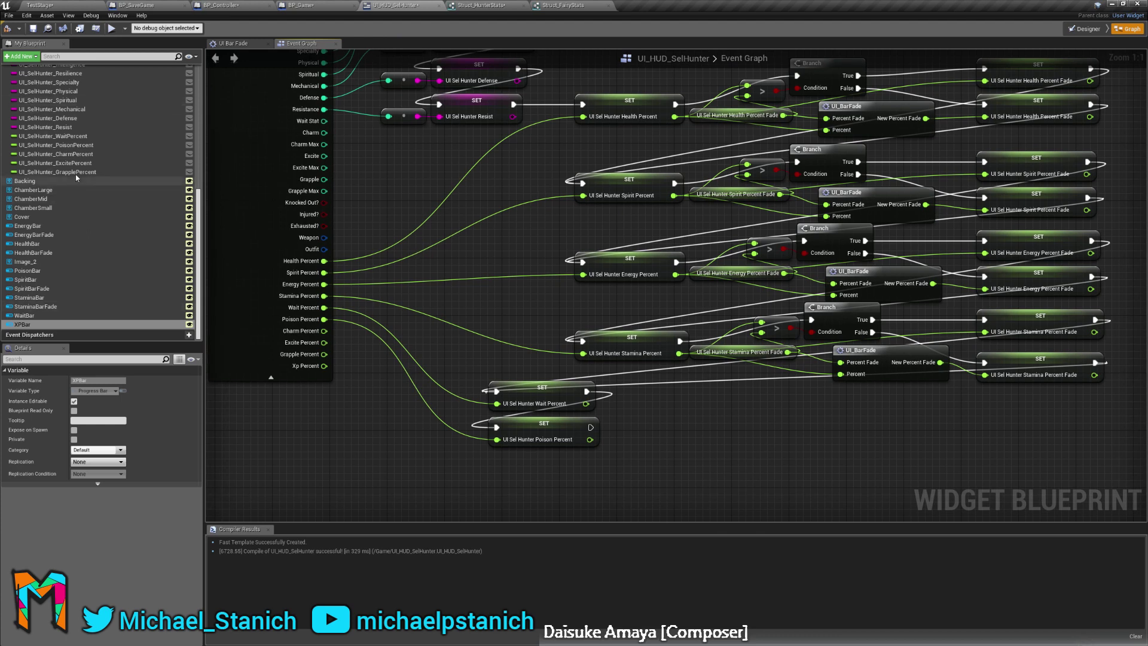
pyautogui.rightClick(62, 172)
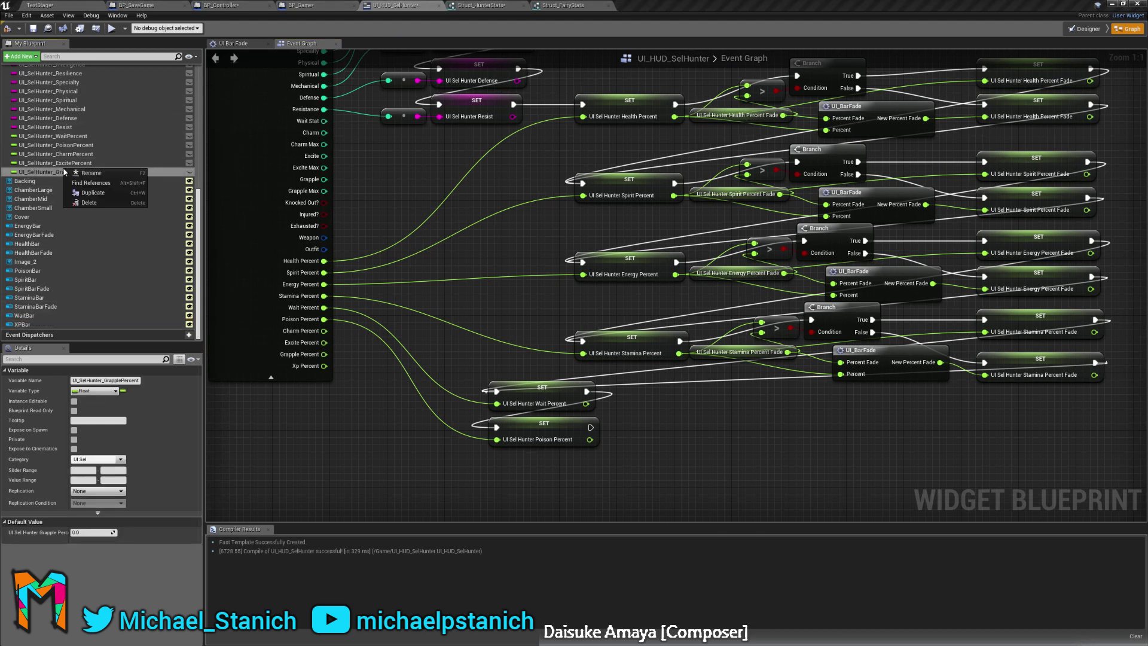
pyautogui.click(72, 180)
pyautogui.click(77, 181)
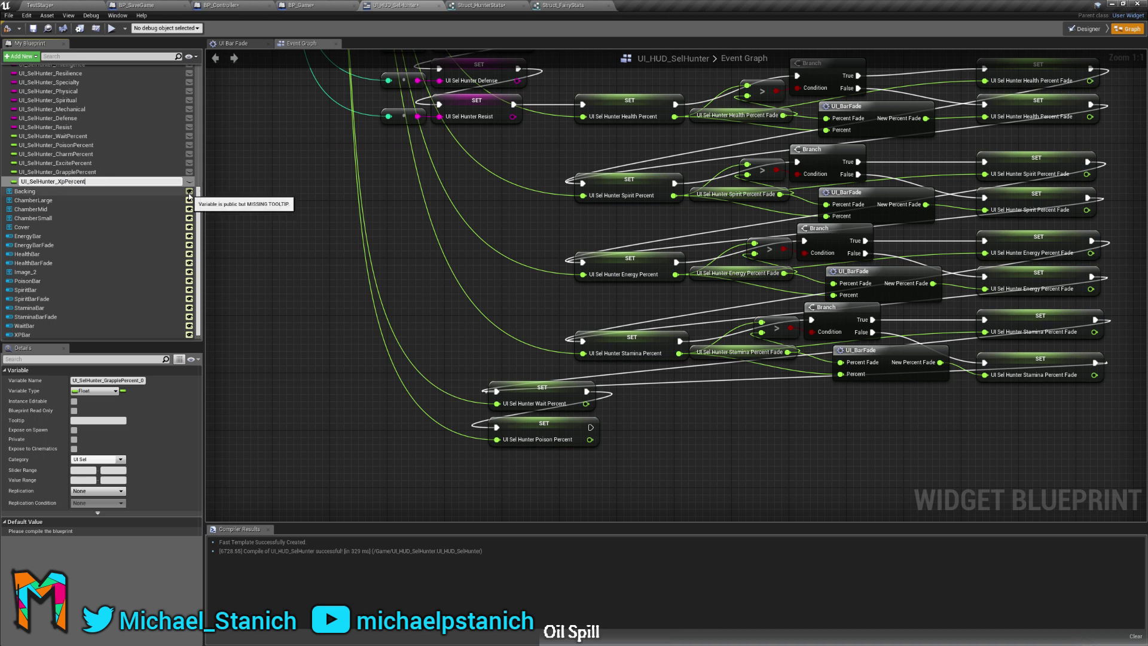
pyautogui.press('Return')
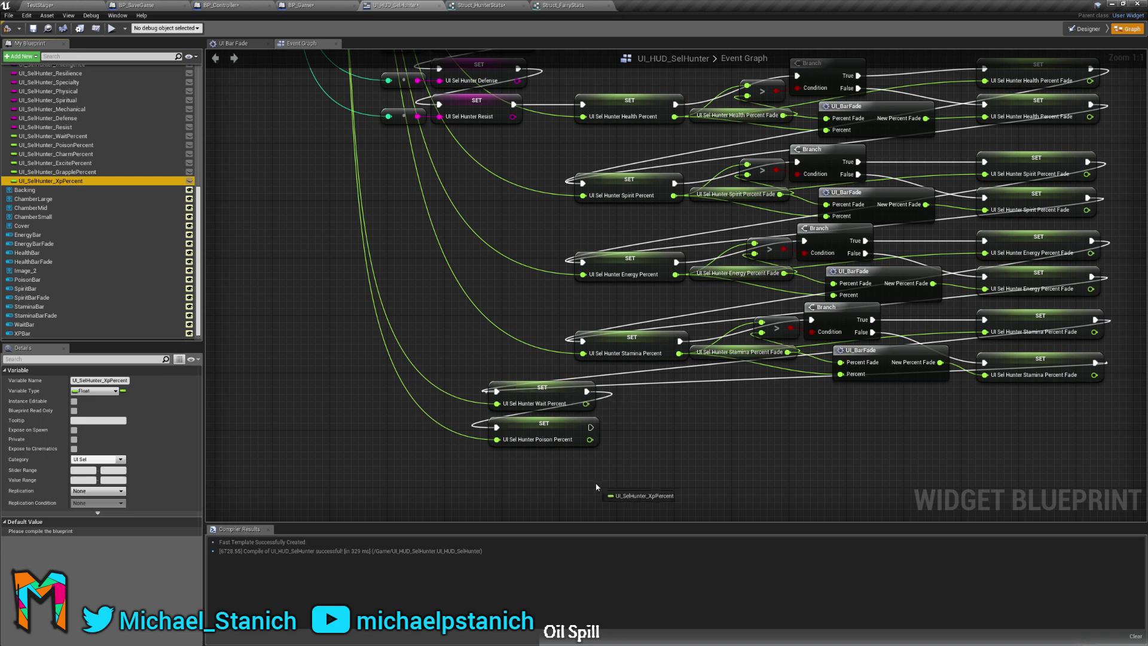
# Add a Set node for UI_SelHunter_XpPercent, feed it from the Xp Percent output and chain it after the Poison Percent Set node.
pyautogui.moveTo(596, 487); pyautogui.dragTo(597, 488)
pyautogui.click(622, 503)
pyautogui.scroll(-1, 633, 429)
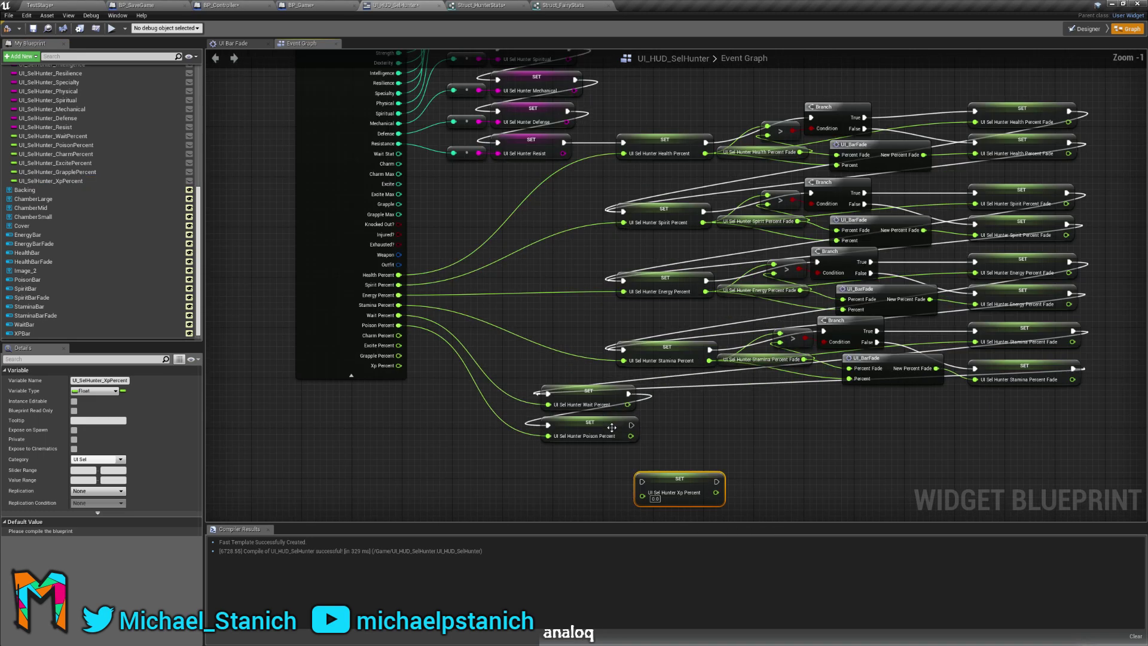
pyautogui.moveTo(398, 365); pyautogui.dragTo(590, 459)
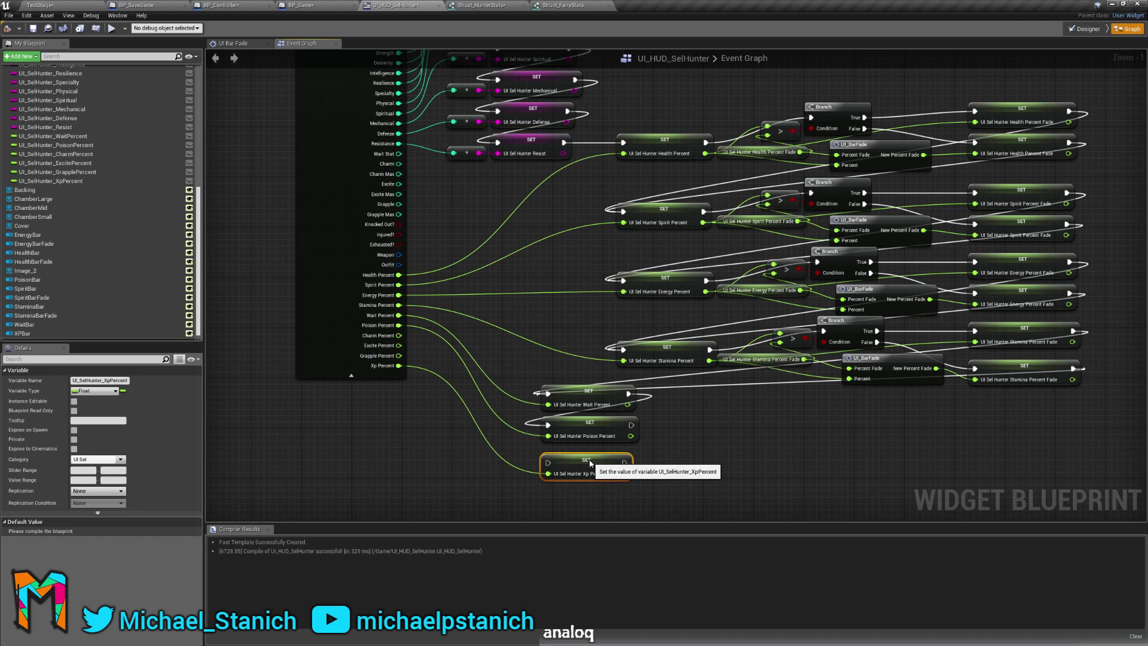
pyautogui.click(632, 422)
pyautogui.moveTo(632, 423); pyautogui.dragTo(592, 456)
pyautogui.click(785, 440)
# Look over the stat Set nodes in the event graph and the HunterLevel text in the widget designer.
pyautogui.moveTo(498, 215); pyautogui.dragTo(503, 518, button='right')
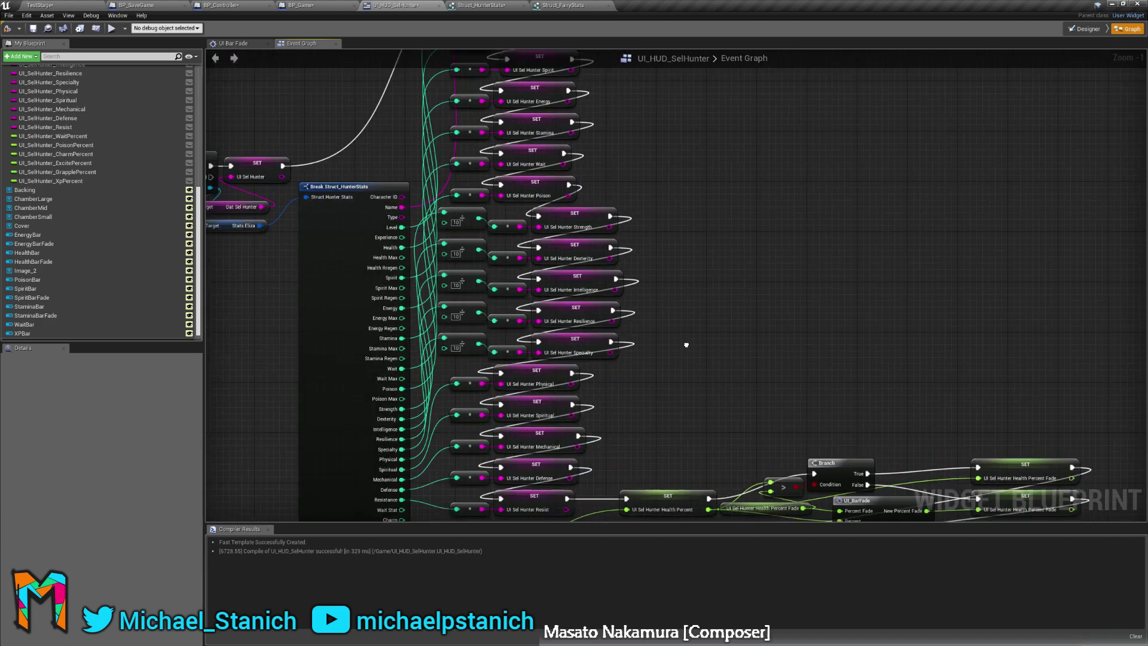
pyautogui.moveTo(686, 343); pyautogui.dragTo(675, 373, button='right')
pyautogui.moveTo(879, 291); pyautogui.dragTo(904, 197, button='right')
pyautogui.click(1086, 28)
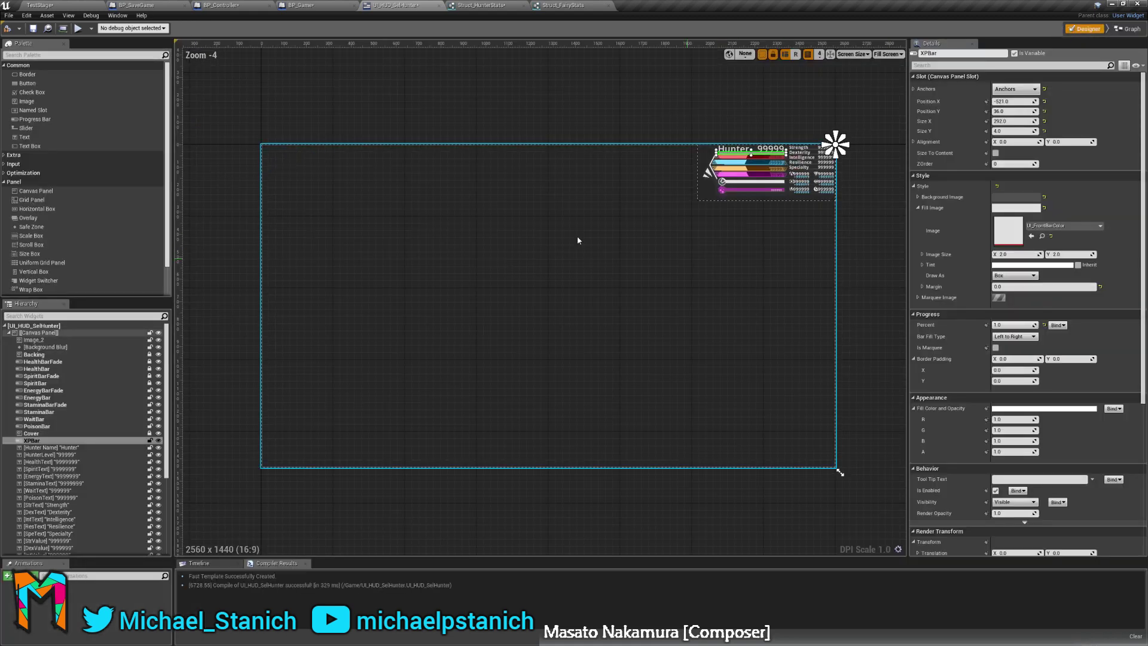
pyautogui.click(60, 455)
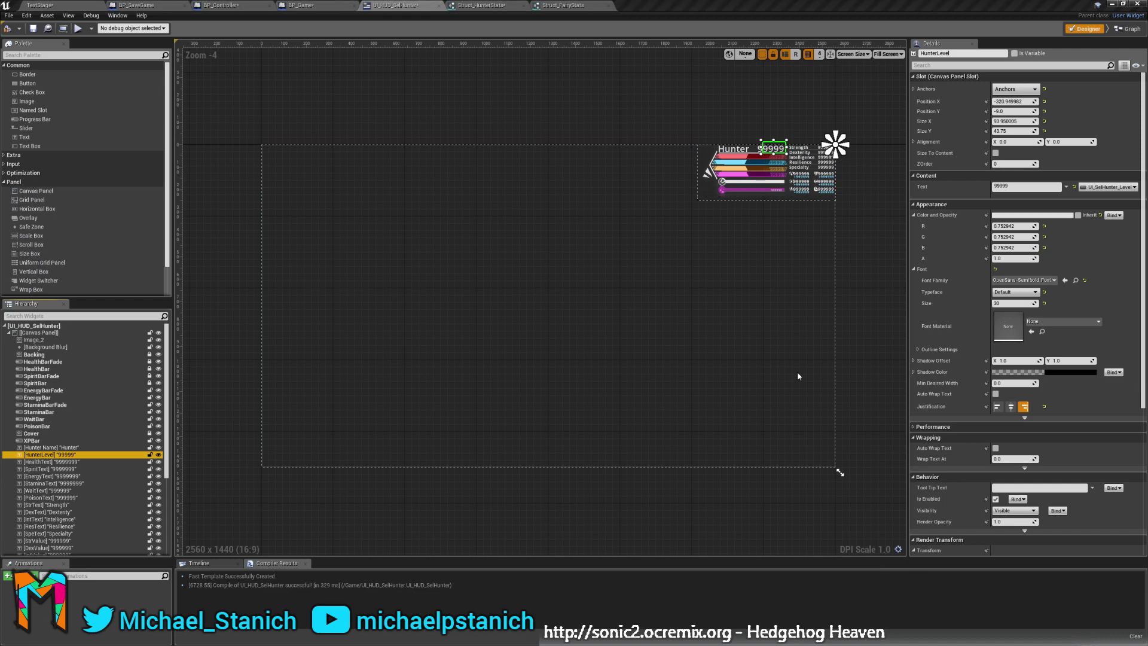
pyautogui.rightClick(418, 312)
pyautogui.moveTo(551, 311); pyautogui.dragTo(506, 327, button='right')
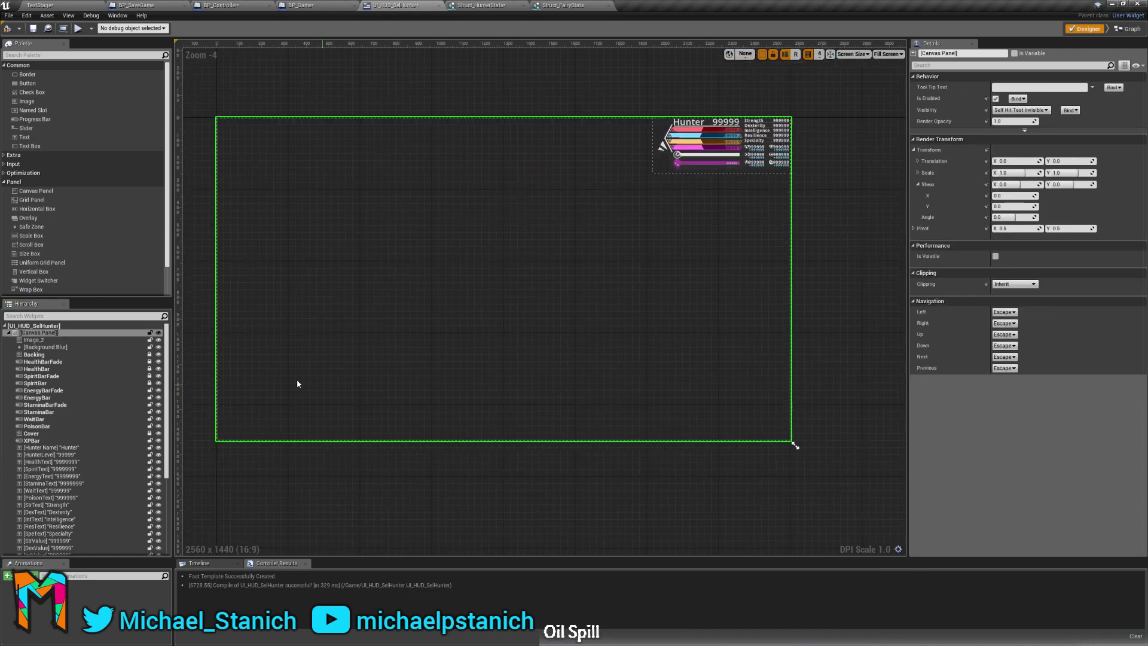
pyautogui.scroll(-4, 81, 372)
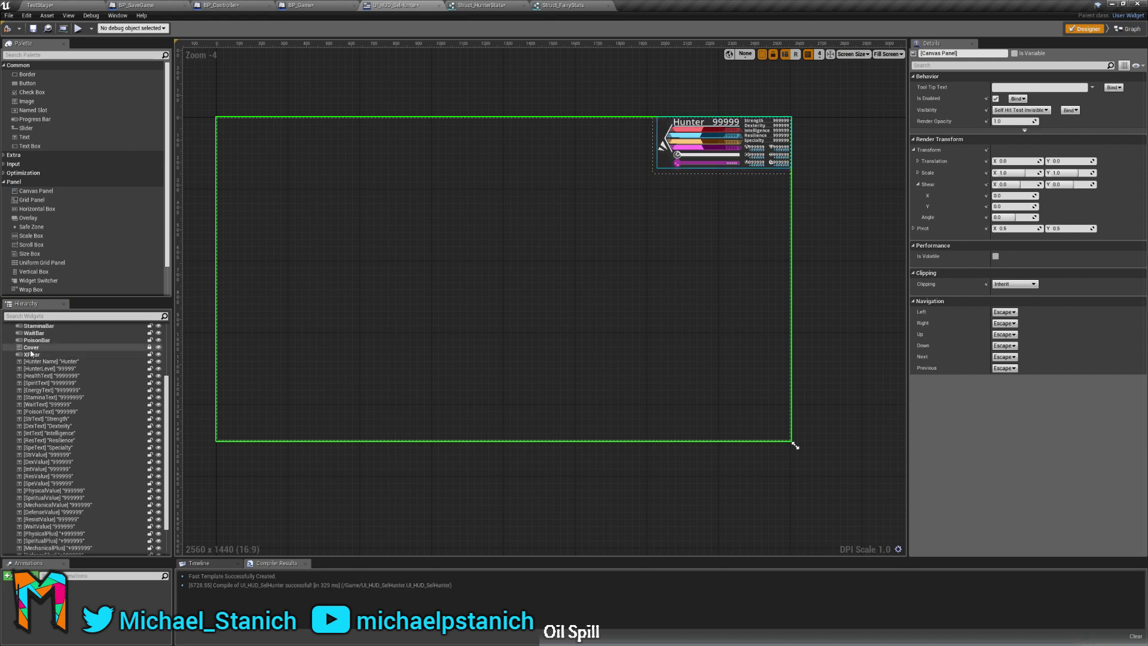
# Select XPBar in the designer and test its fill with different Percent values, ending at about 0.45.
pyautogui.click(32, 354)
pyautogui.scroll(-2, 66, 516)
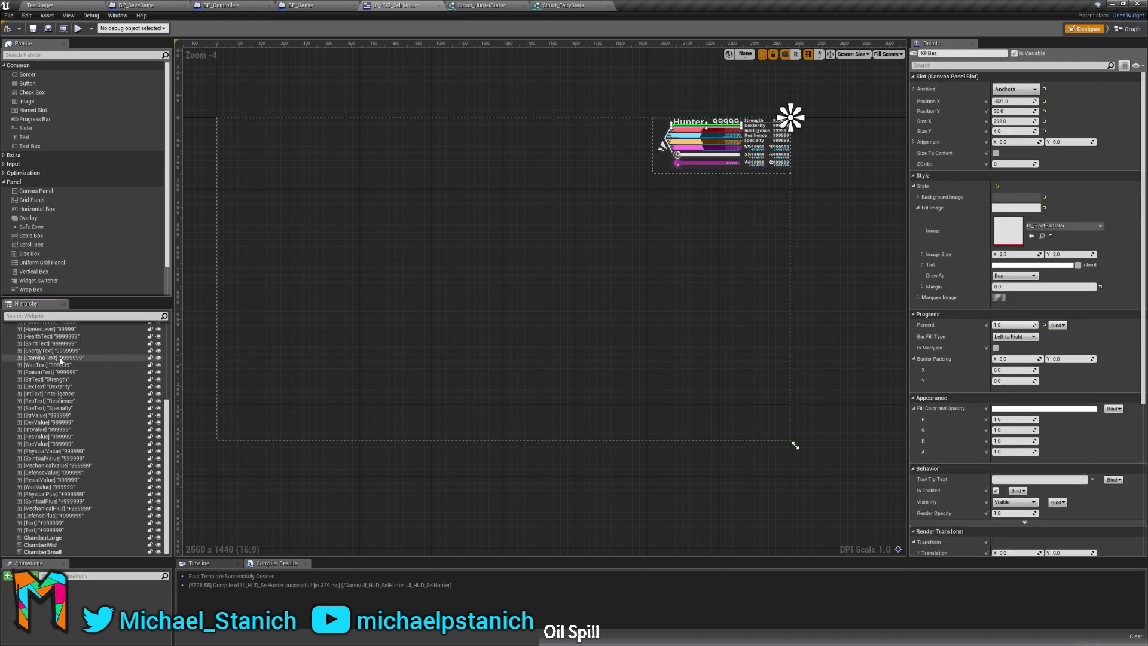
pyautogui.scroll(6, 66, 515)
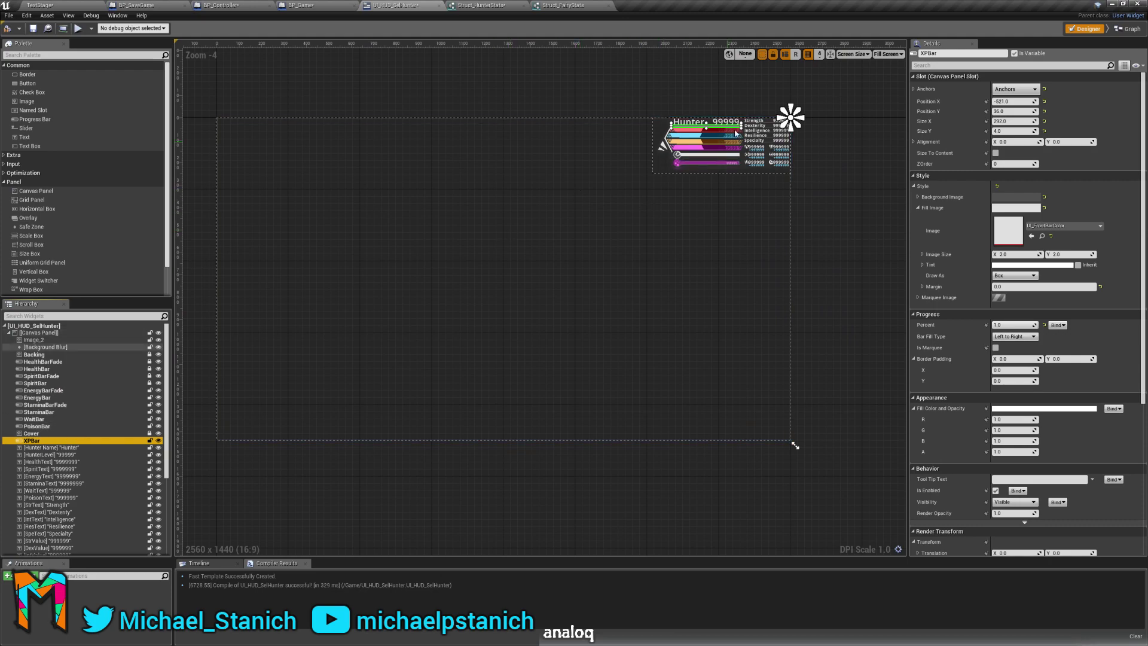
pyautogui.scroll(11, 740, 126)
pyautogui.scroll(-4, 666, 263)
pyautogui.scroll(3, 662, 156)
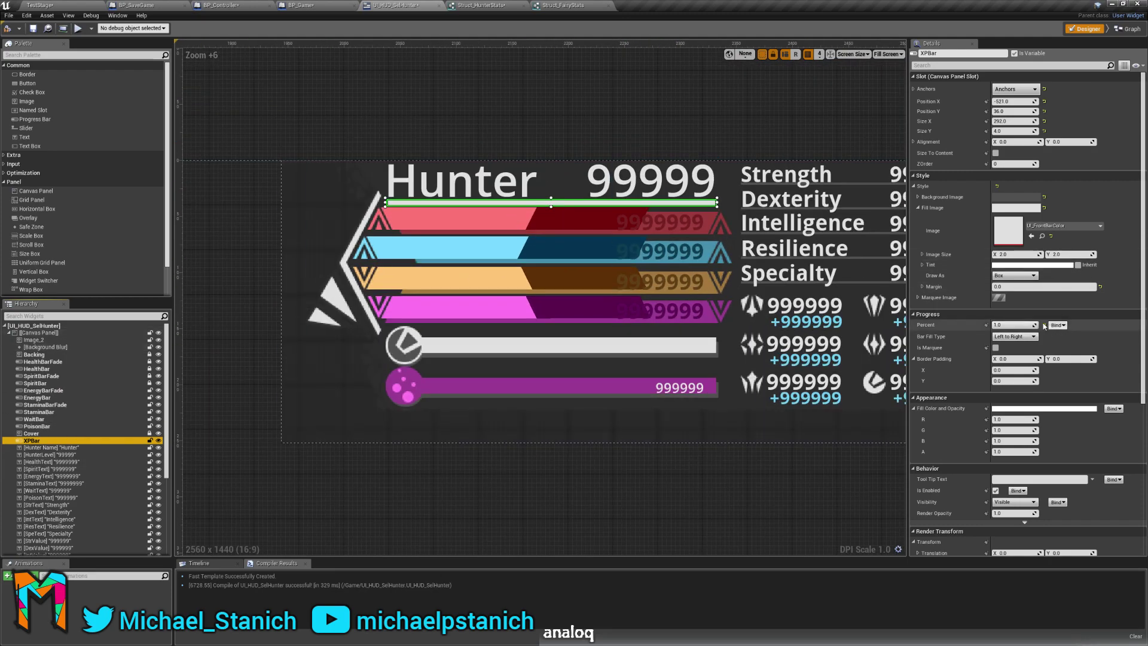
pyautogui.moveTo(1024, 324)
pyautogui.mouseDown()
pyautogui.moveTo(1012, 325)
pyautogui.moveTo(1038, 324)
pyautogui.mouseUp()
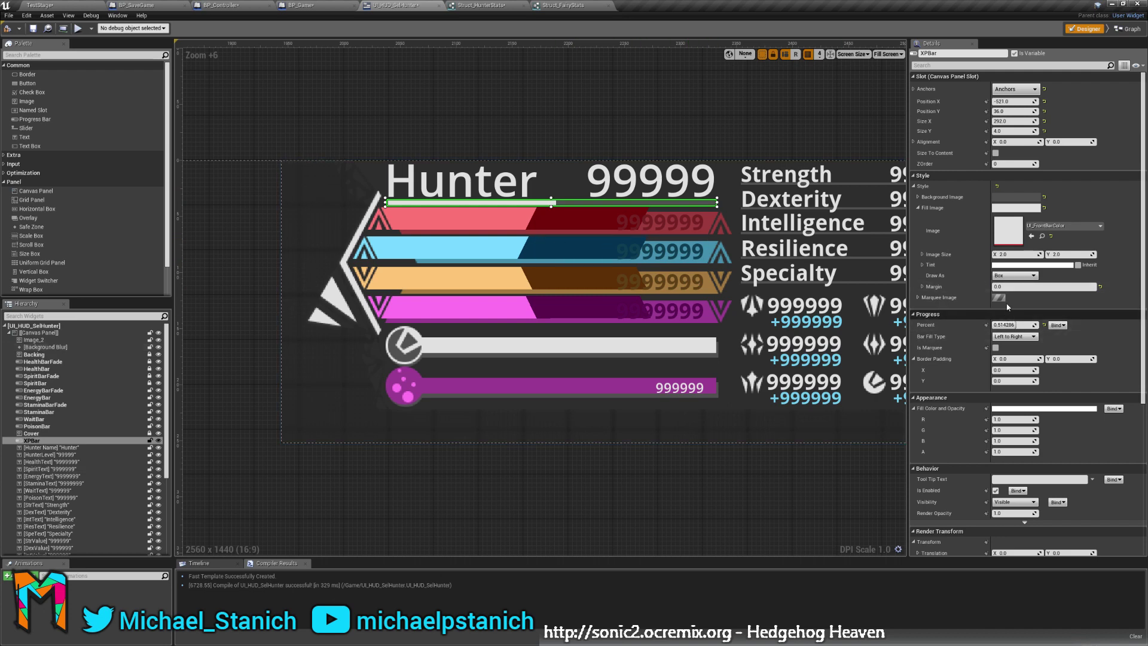
pyautogui.moveTo(1014, 324); pyautogui.dragTo(1004, 324)
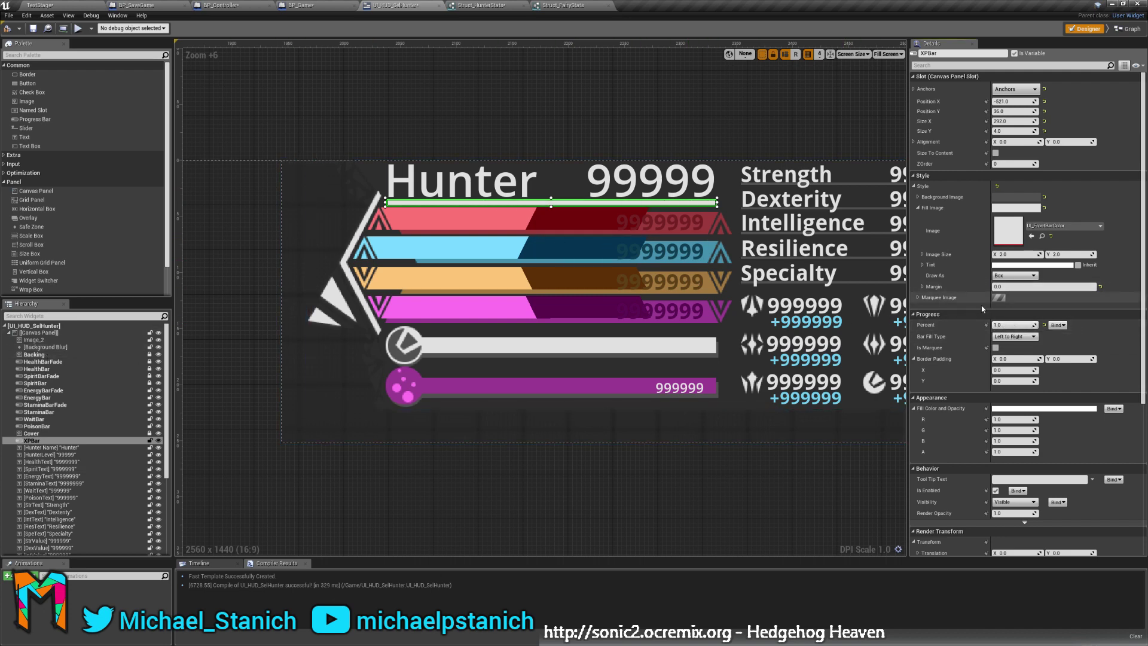
pyautogui.moveTo(1014, 324); pyautogui.dragTo(994, 325)
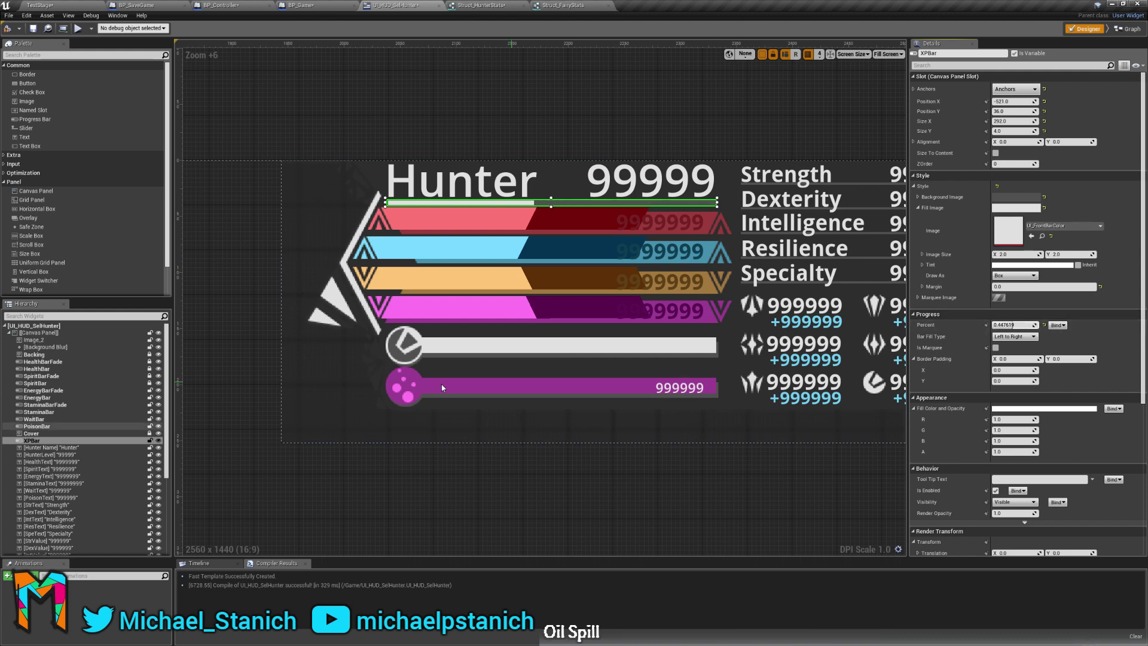
# Compile the widget blueprint and bind XPBar's Percent to UI_SelHunter_XpPercent.
pyautogui.click(1057, 325)
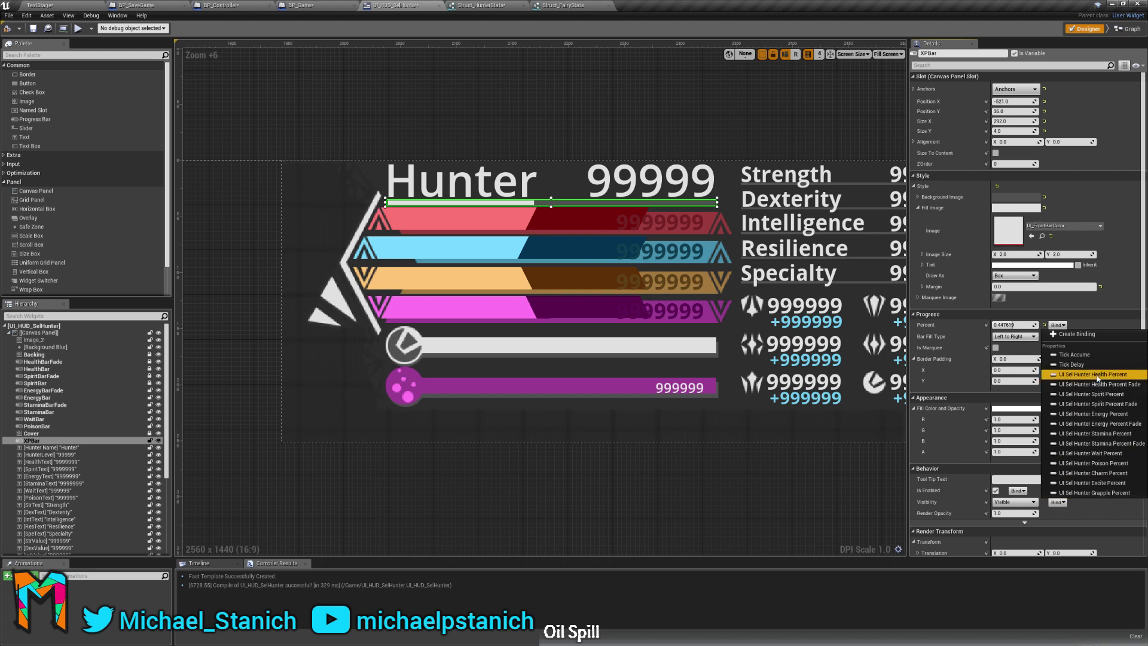
pyautogui.click(215, 394)
pyautogui.click(12, 30)
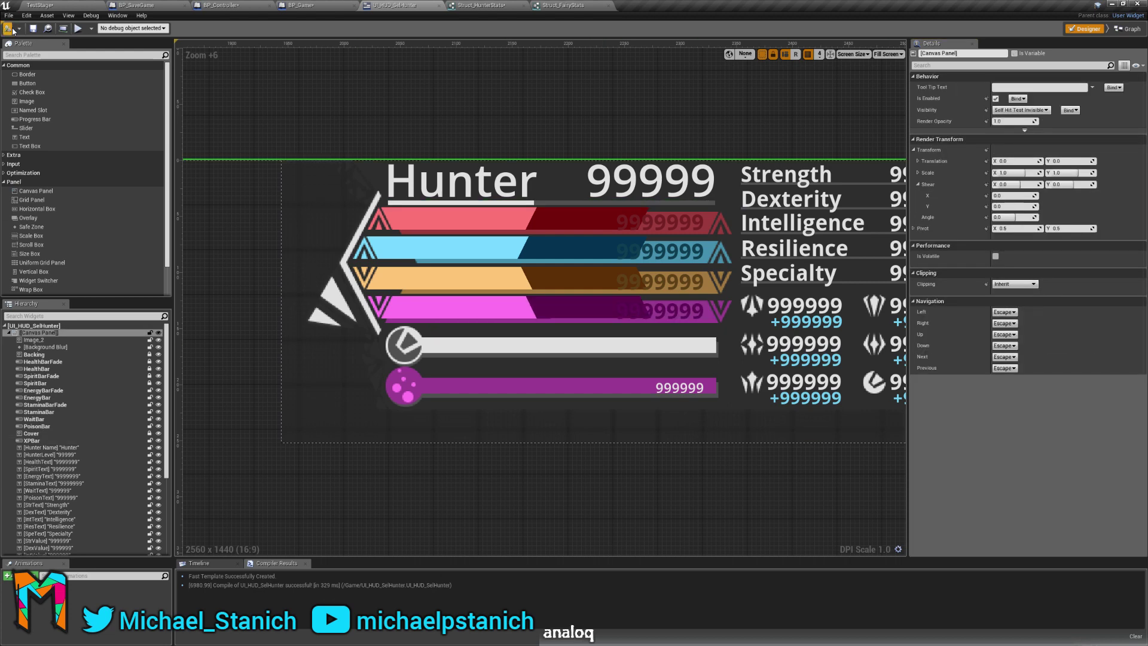
pyautogui.click(34, 440)
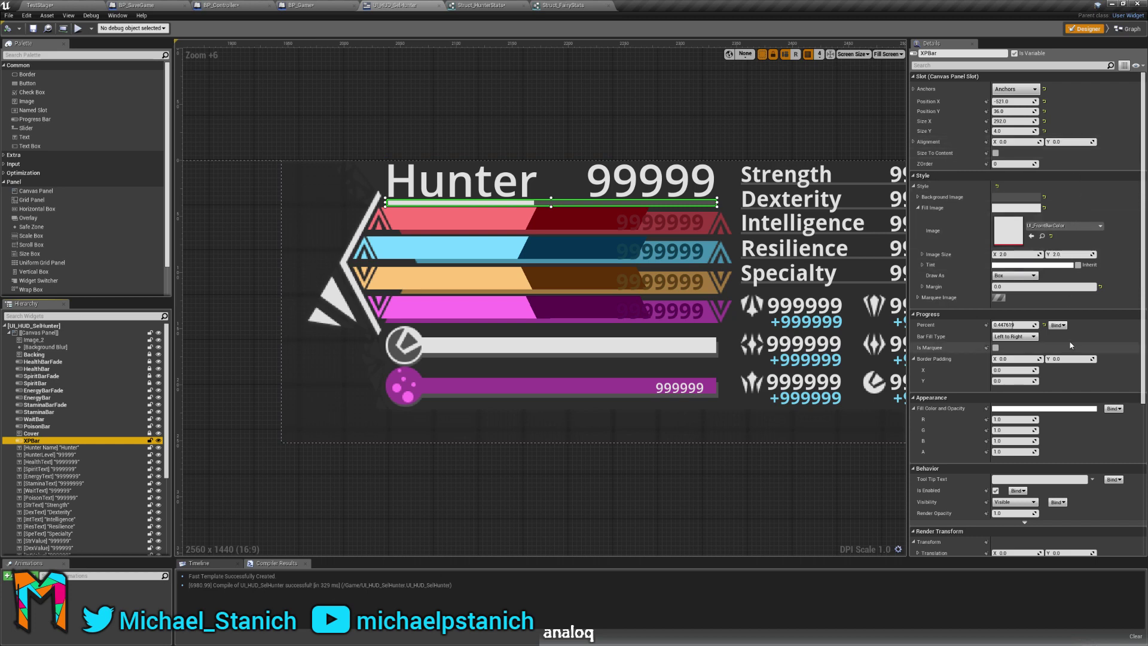
pyautogui.click(1060, 326)
pyautogui.click(1057, 326)
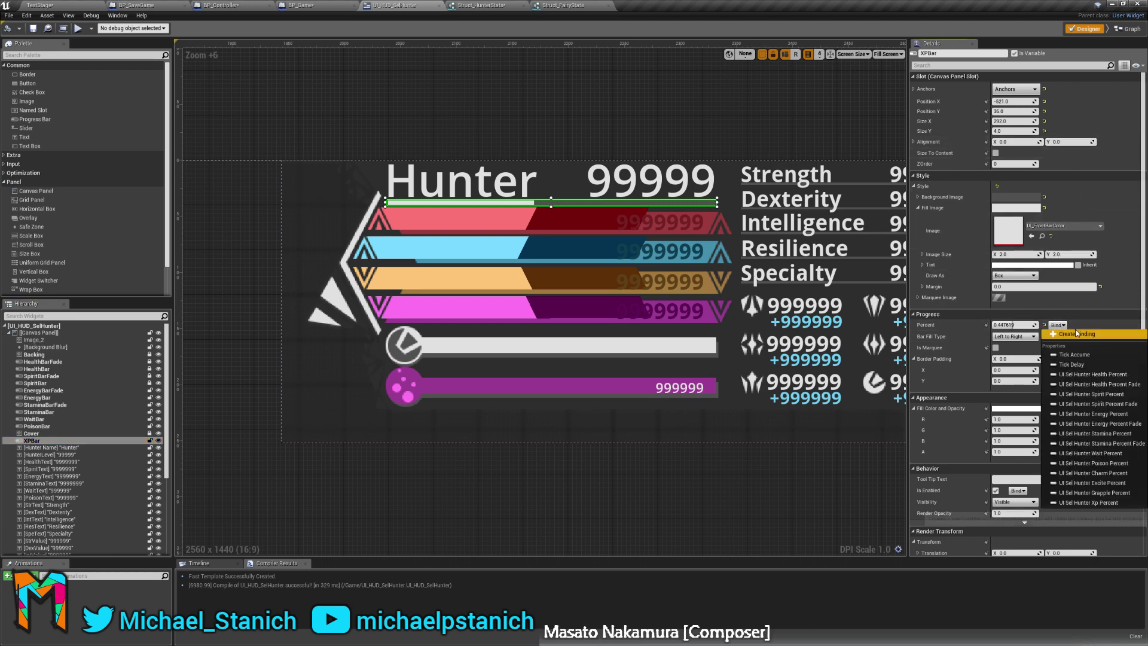
pyautogui.click(1079, 503)
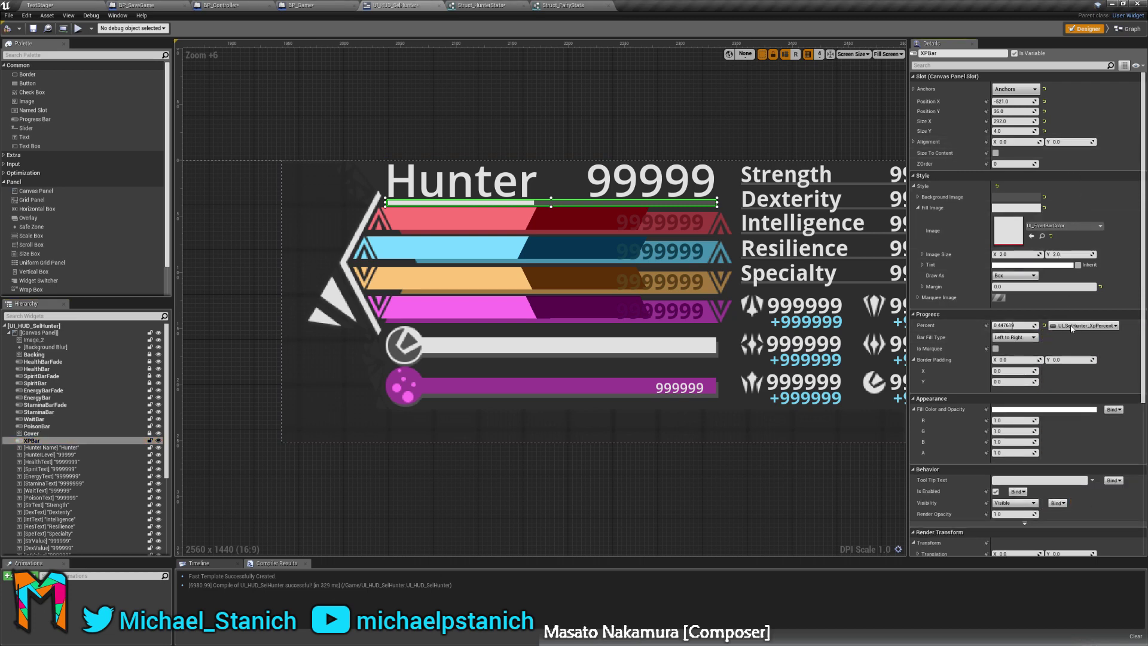
pyautogui.click(699, 490)
pyautogui.moveTo(478, 471); pyautogui.dragTo(440, 435, button='right')
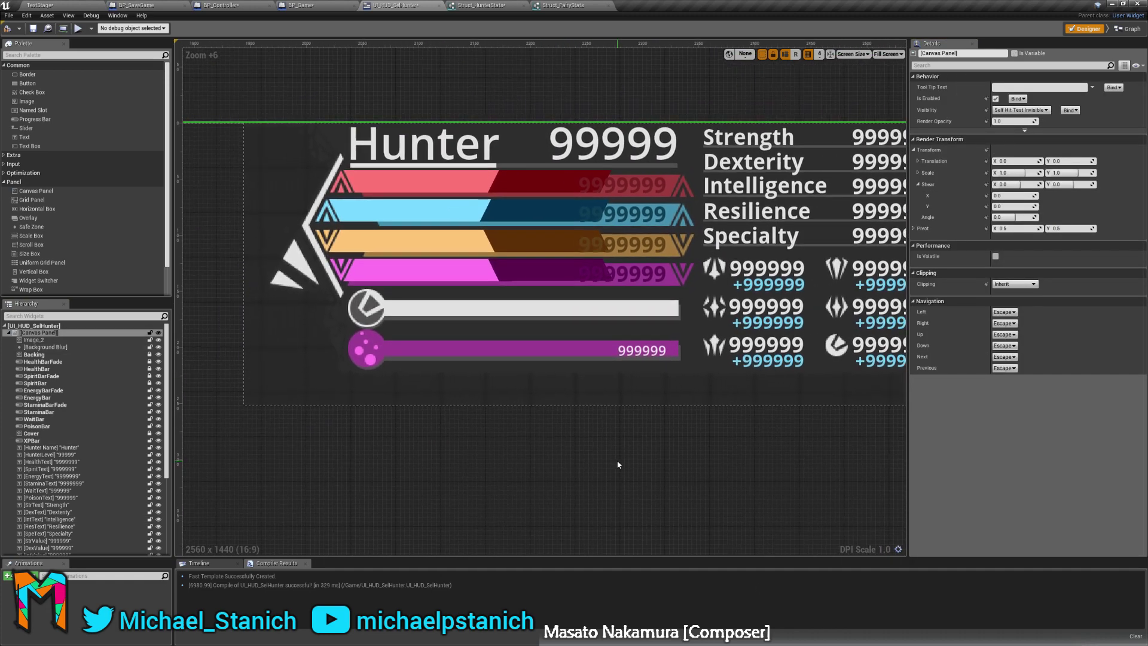
# Check the HunterLevel and HealthText widgets and bind SpiritText's text to UI_SelHunter_Spirit.
pyautogui.click(64, 455)
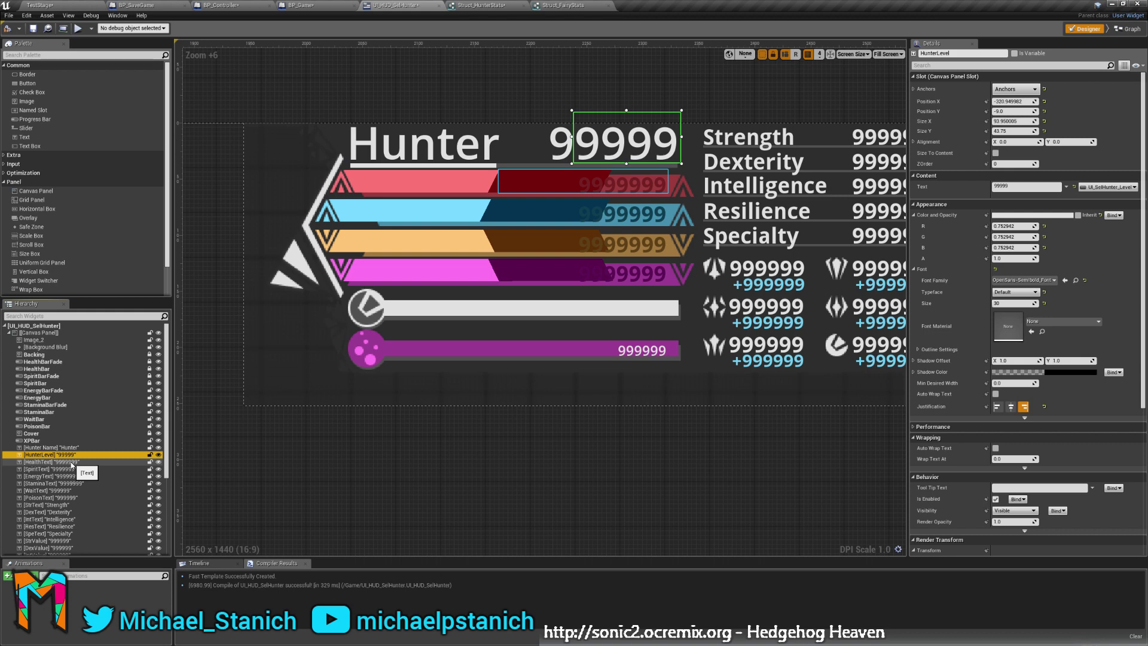
pyautogui.click(60, 461)
pyautogui.click(71, 470)
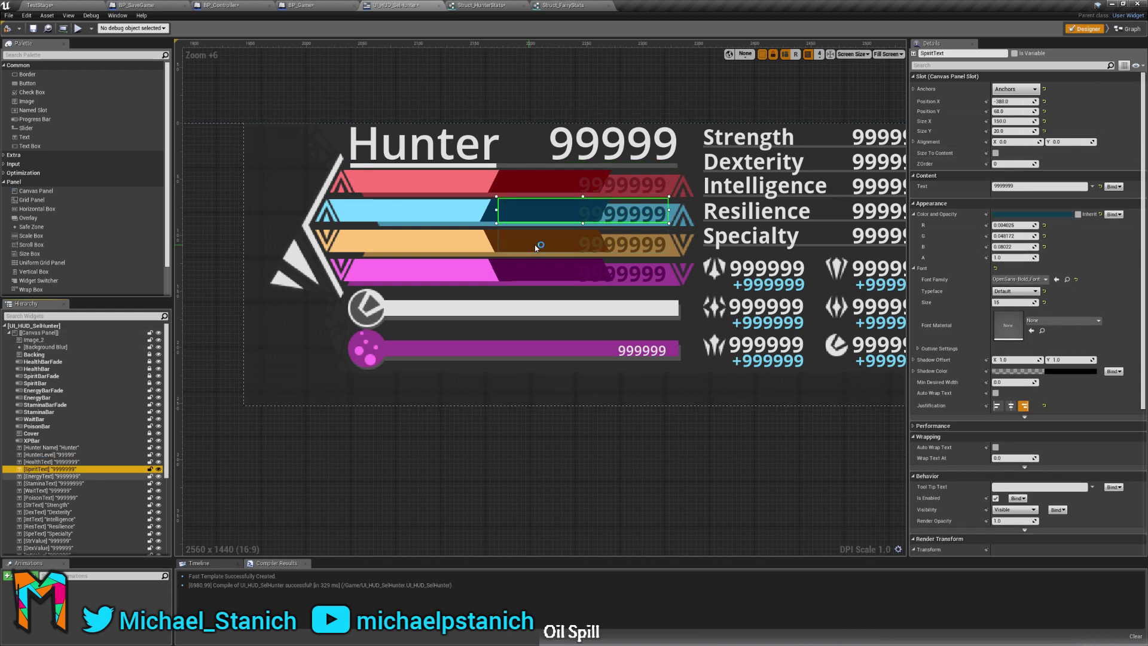
pyautogui.click(1113, 185)
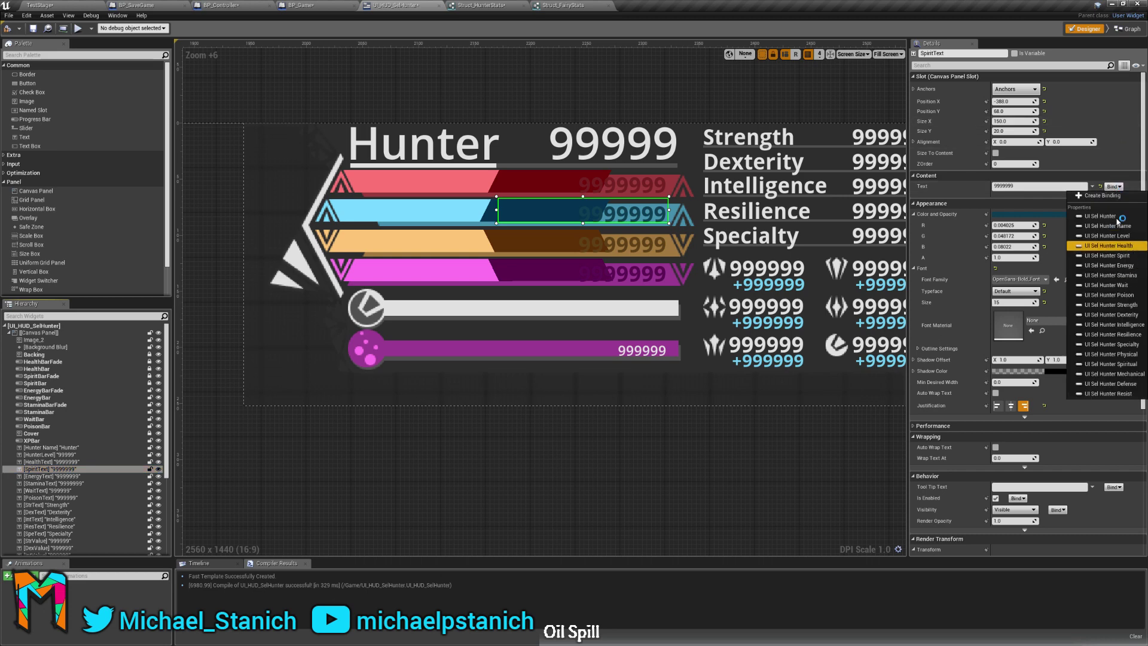
pyautogui.click(1122, 257)
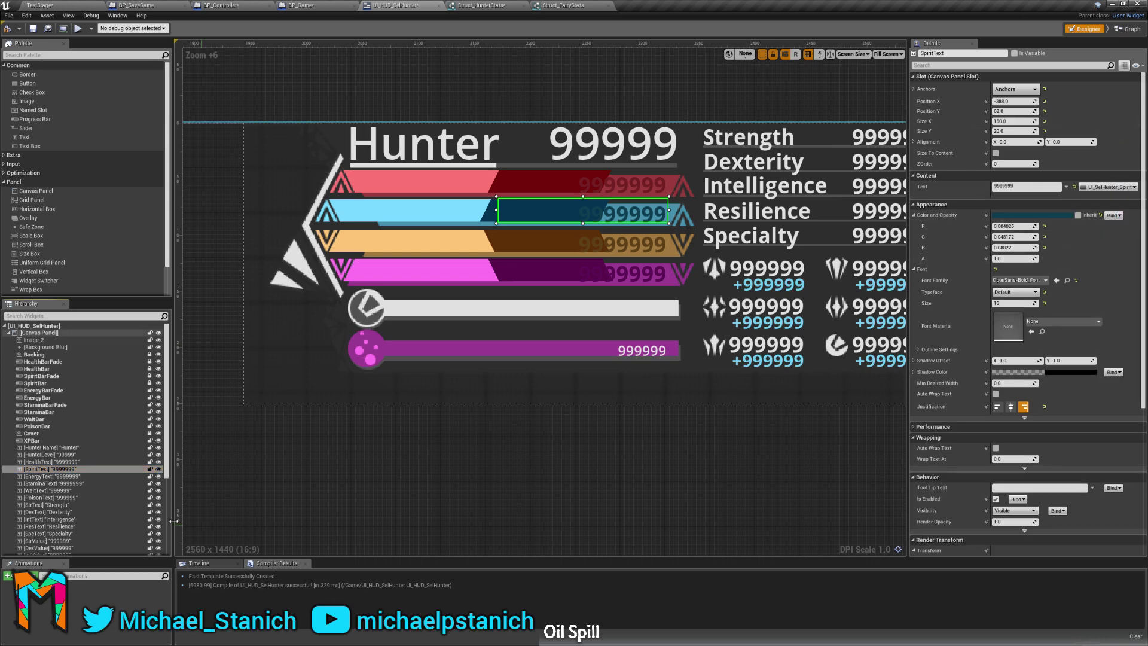
# Bind EnergyText's text to UI_SelHunter_Energy and StaminaText's text to UI_SelHunter_Stamina.
pyautogui.click(54, 476)
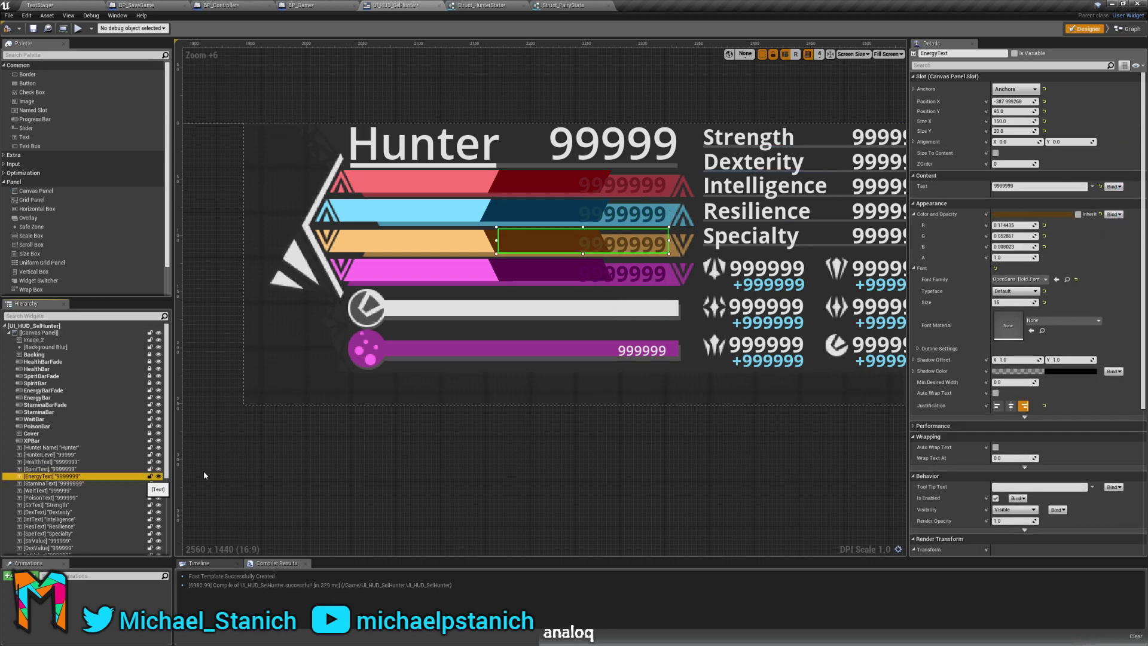
pyautogui.click(1111, 187)
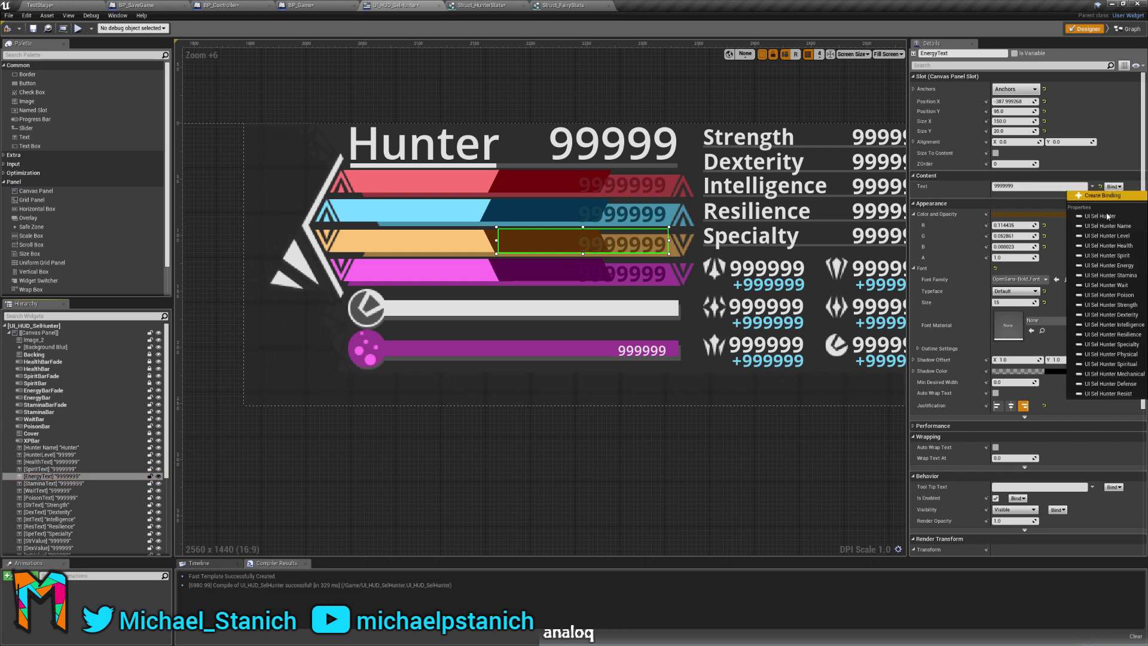
pyautogui.click(1118, 266)
pyautogui.click(85, 484)
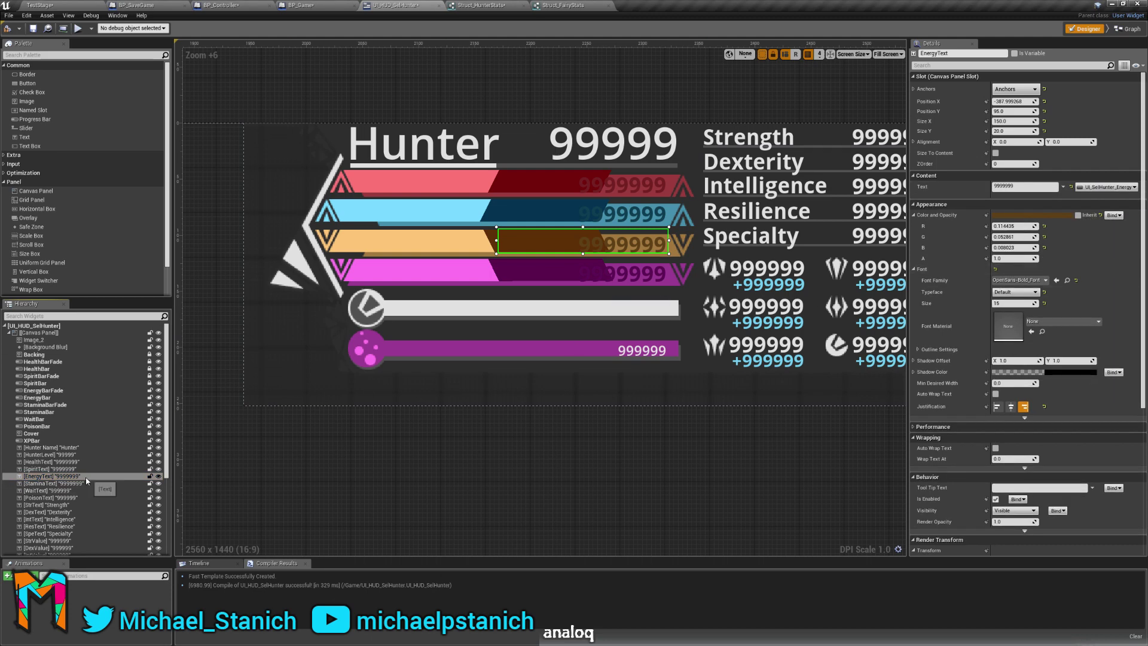
pyautogui.click(1113, 187)
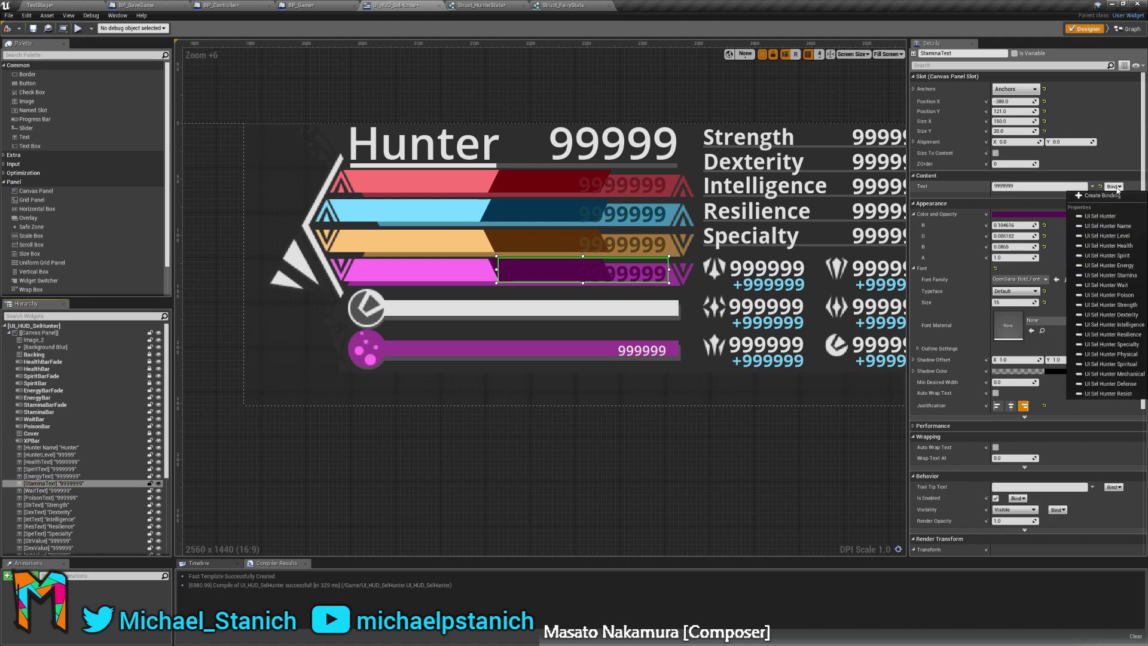
pyautogui.click(1105, 276)
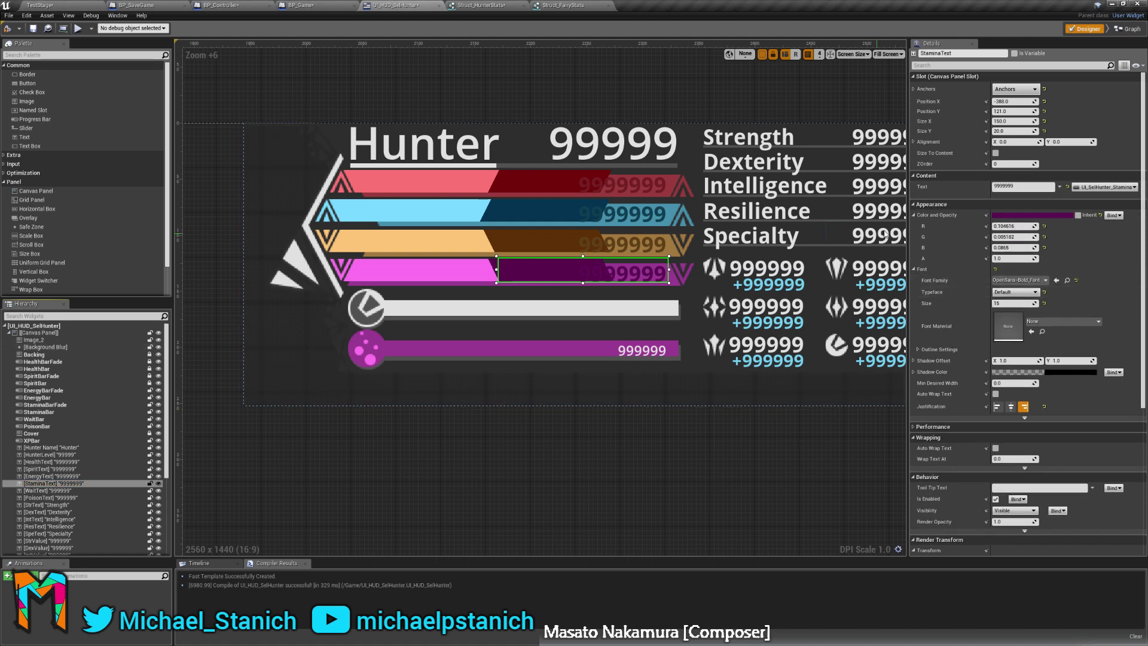
# Bind WaitText's text to UI Sel Hunter Wait and PoisonText's text to UI Sel Hunter Poison.
pyautogui.click(70, 490)
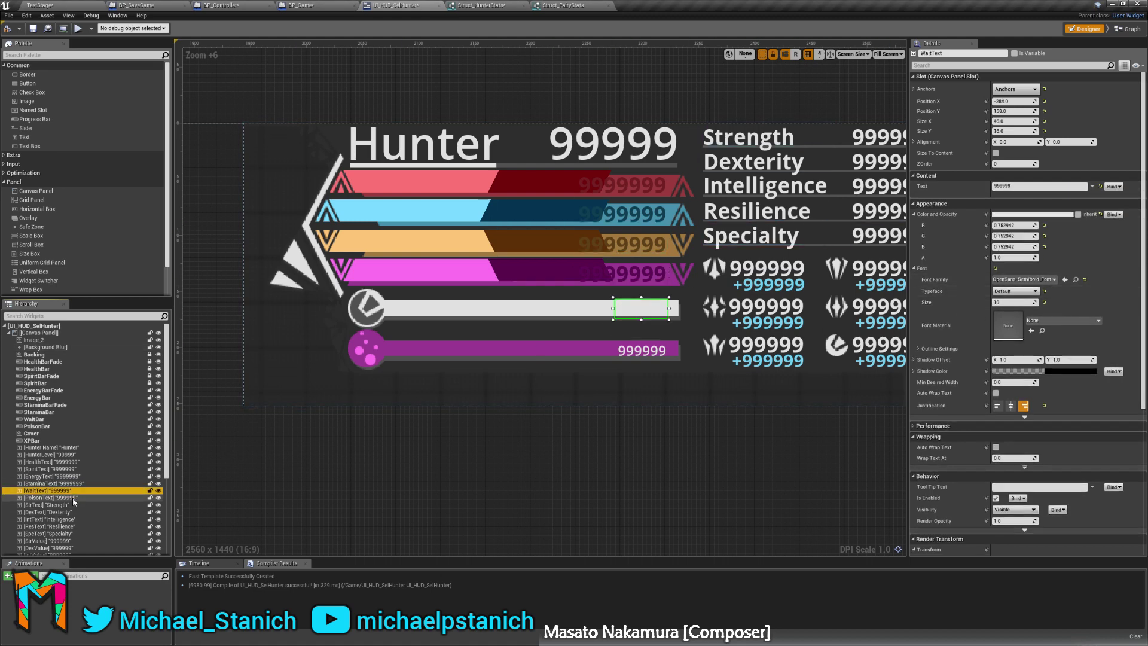
pyautogui.click(1112, 187)
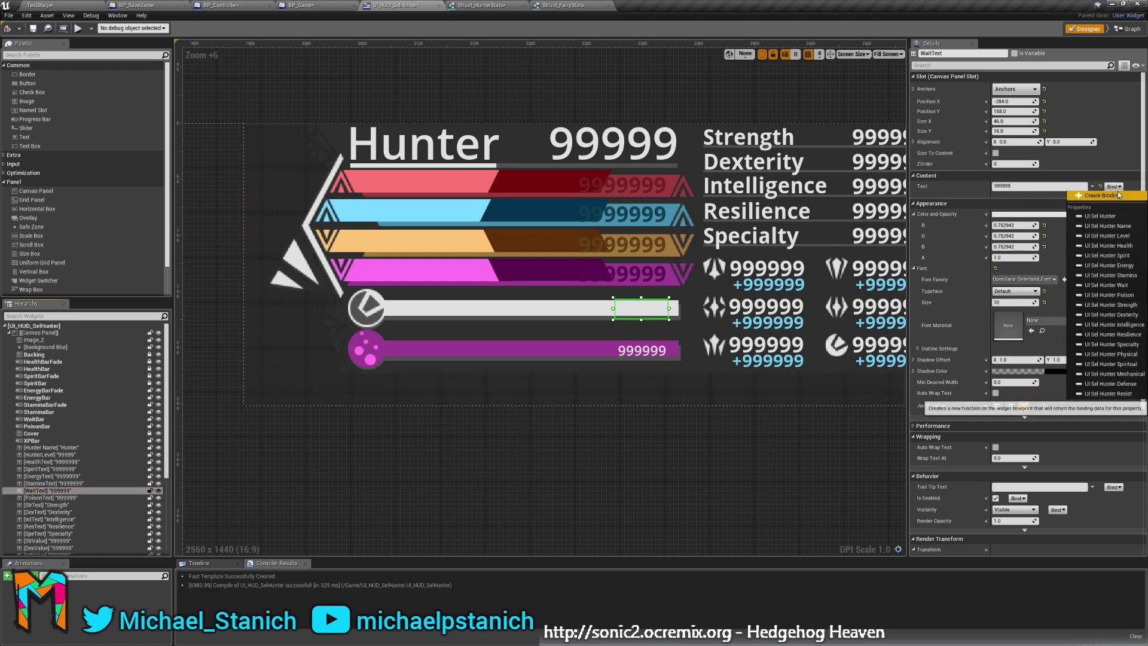
pyautogui.click(1106, 285)
pyautogui.click(53, 498)
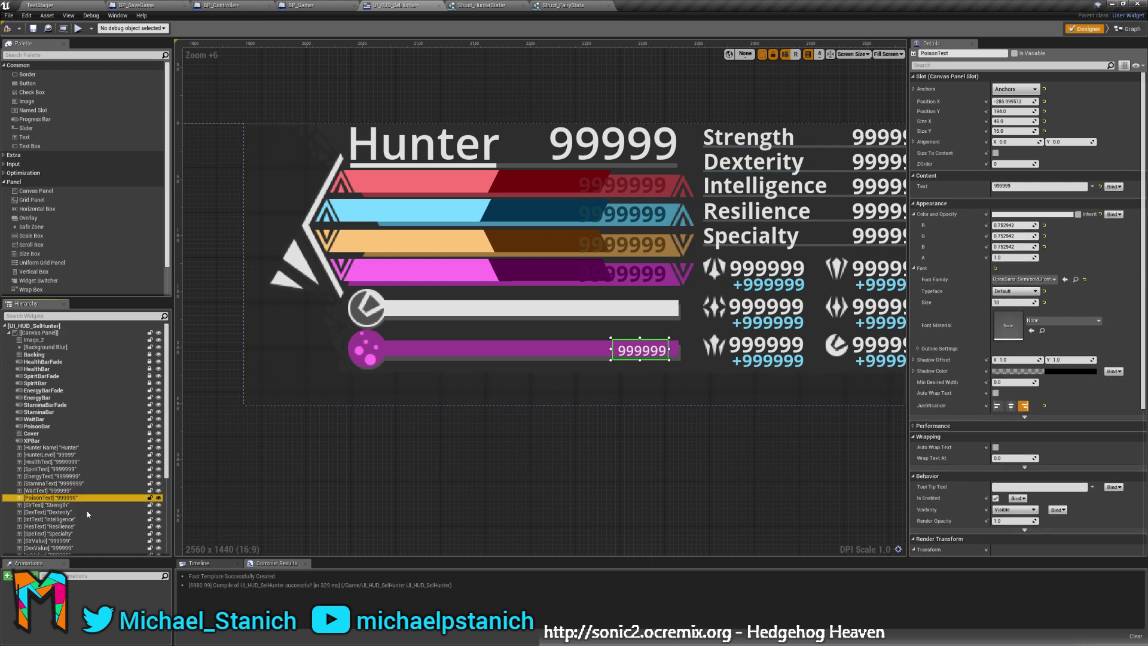
pyautogui.click(1111, 186)
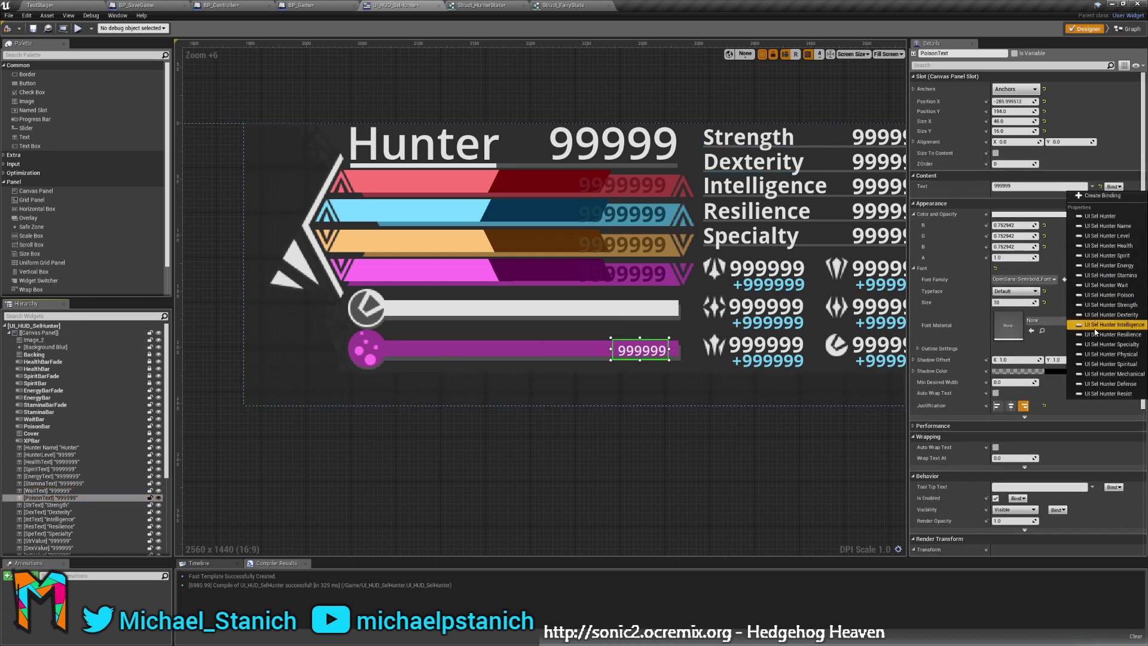
pyautogui.click(1111, 294)
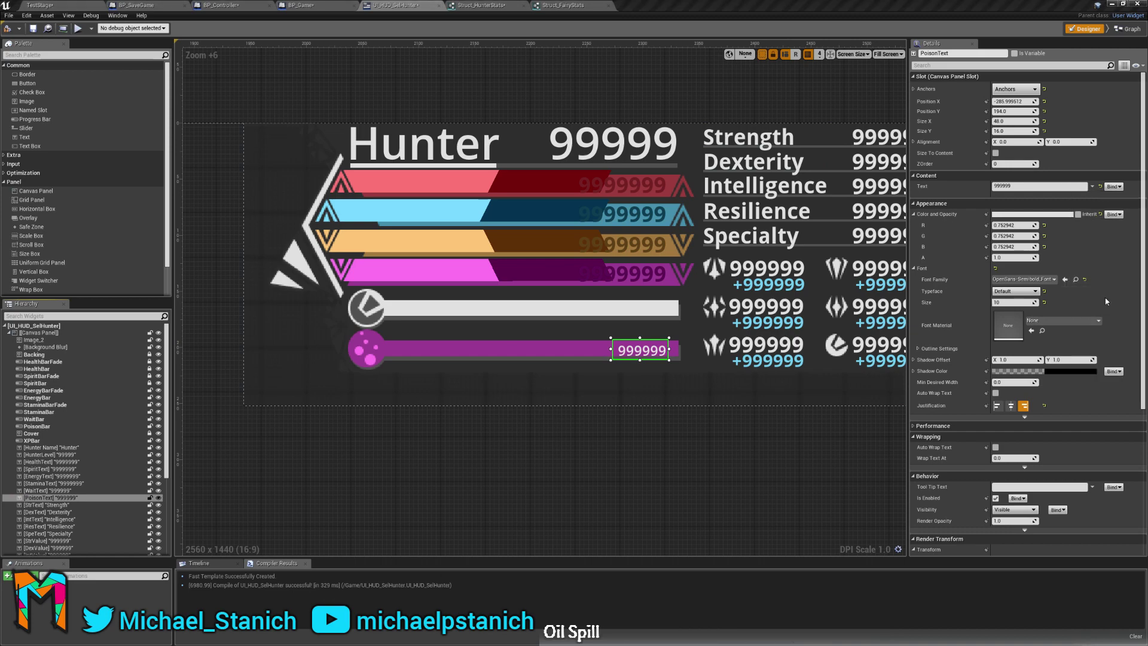
pyautogui.click(6, 507)
pyautogui.moveTo(712, 408); pyautogui.dragTo(675, 360, button='right')
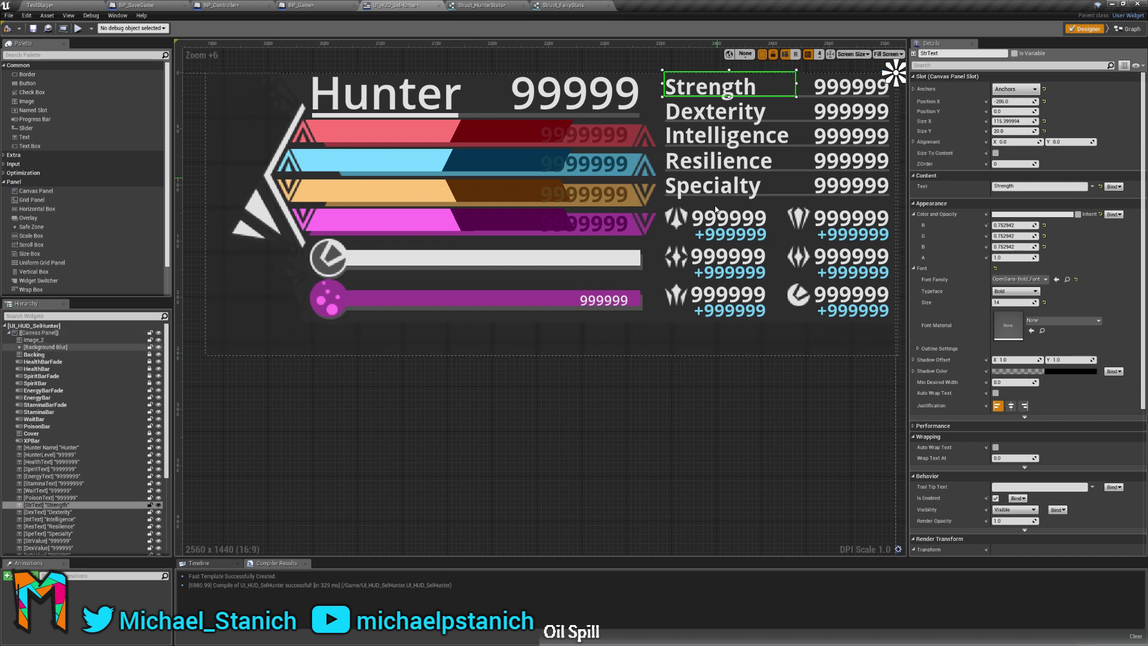
pyautogui.click(1113, 187)
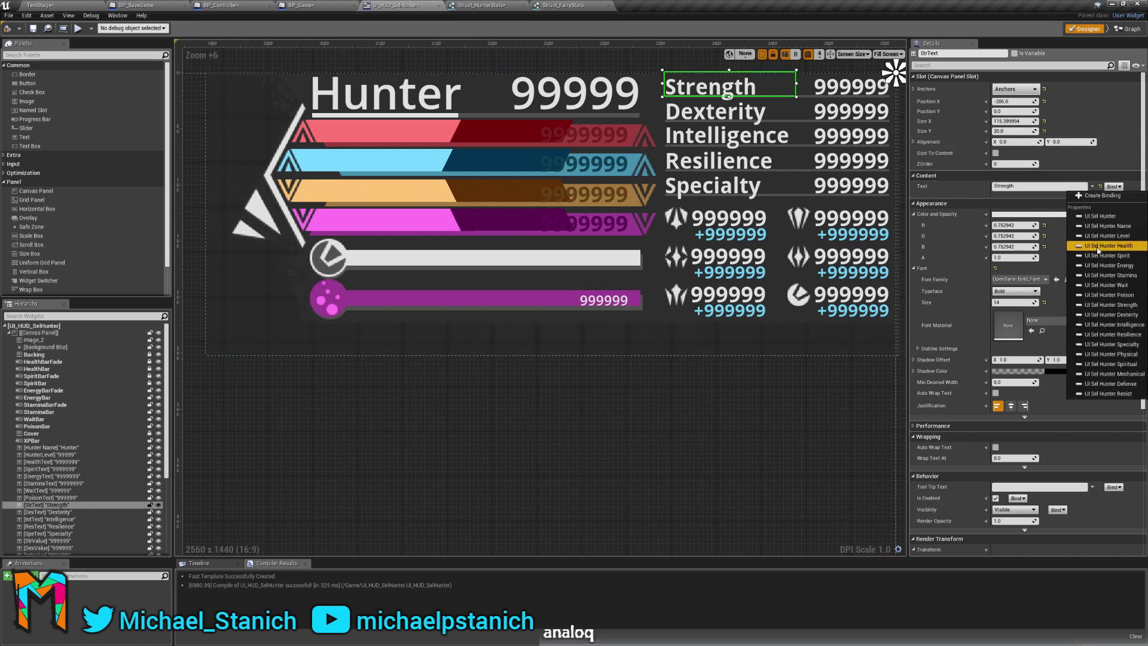
pyautogui.click(840, 440)
# Check the StrValue and DexValue text bindings and bind IntValue's text to UI_SelHunter_Intelligence.
pyautogui.click(822, 91)
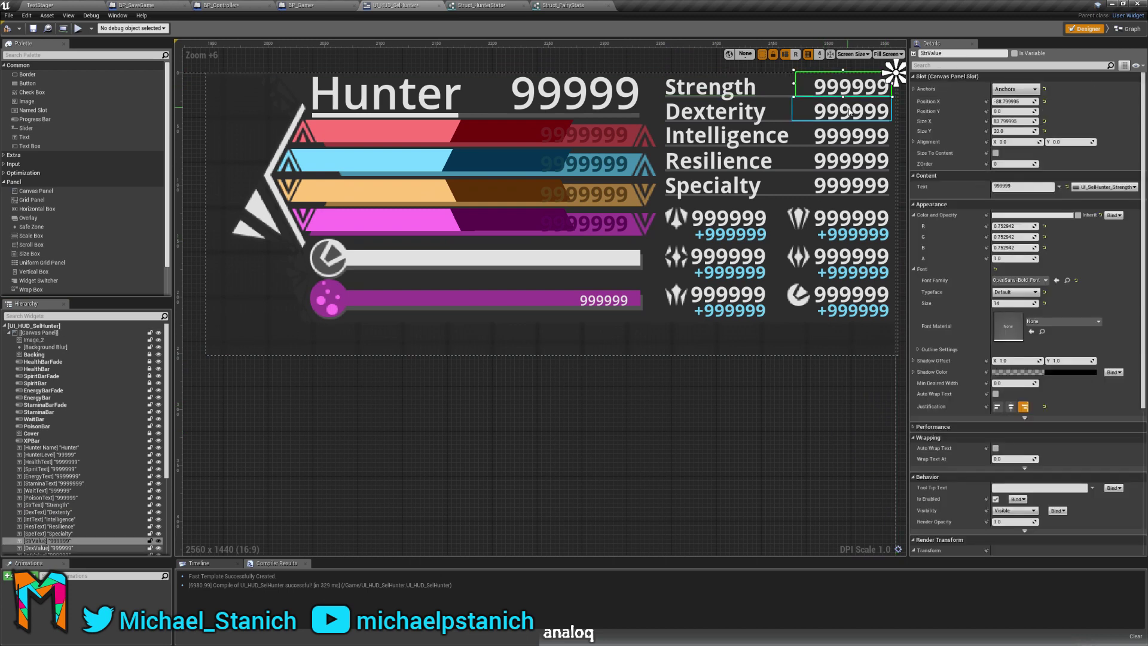
pyautogui.click(843, 111)
pyautogui.click(843, 136)
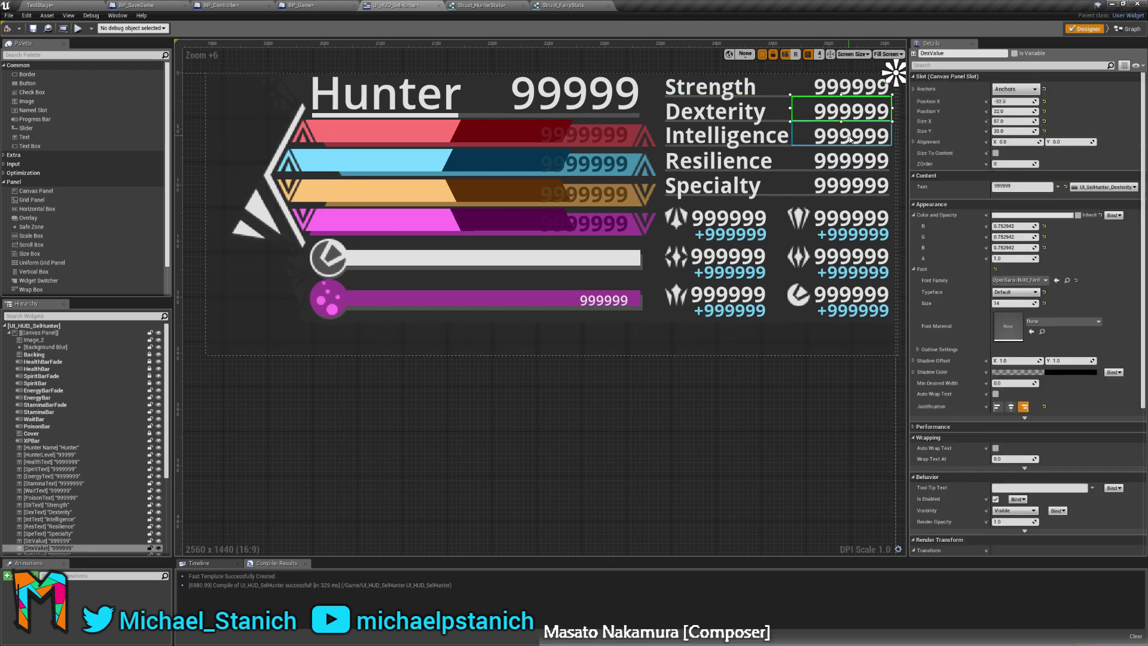
pyautogui.click(1113, 186)
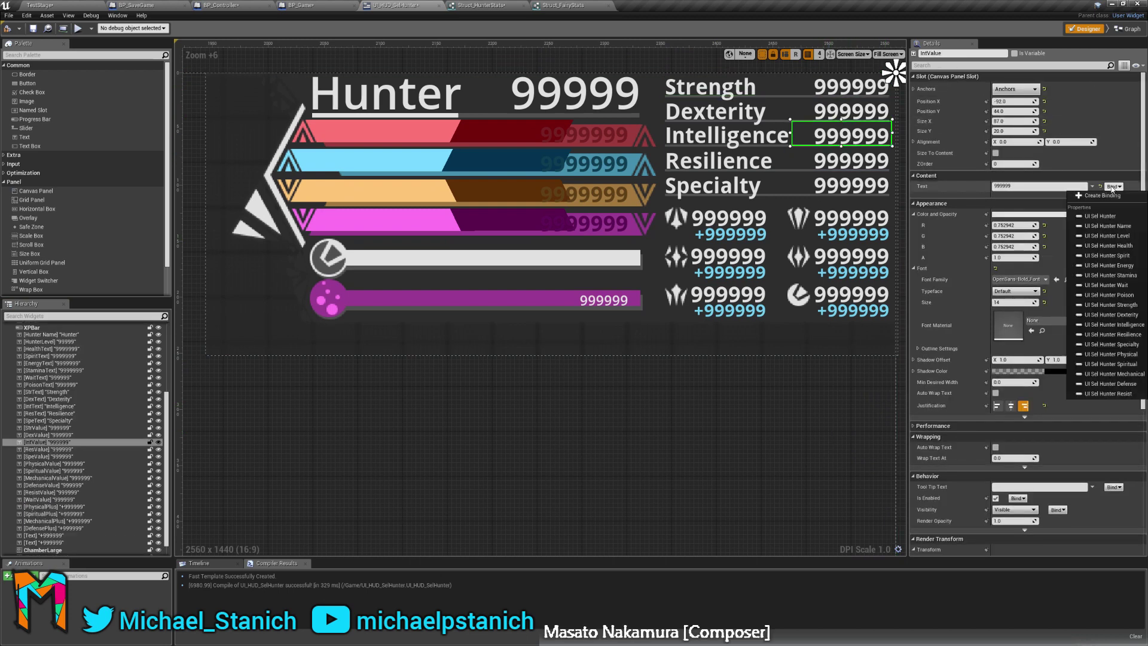
pyautogui.click(1106, 324)
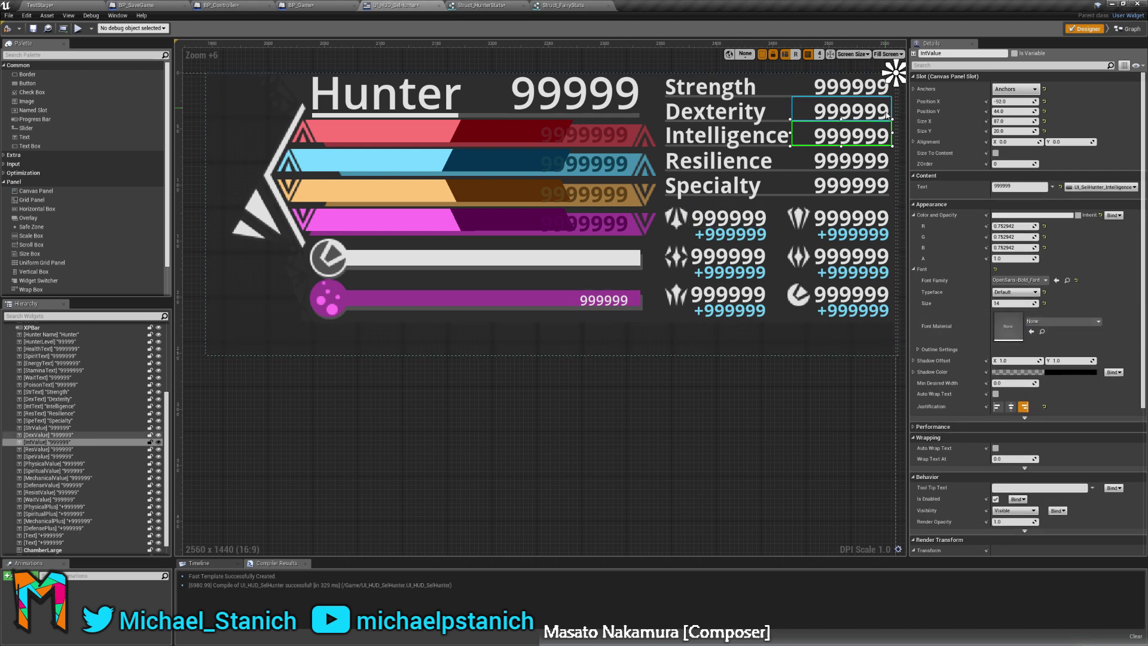
# Bind ResValue's text to UI_SelHunter_Resilience and SpeValue's text to UI Sel Hunter Specialty.
pyautogui.click(861, 161)
pyautogui.click(1113, 186)
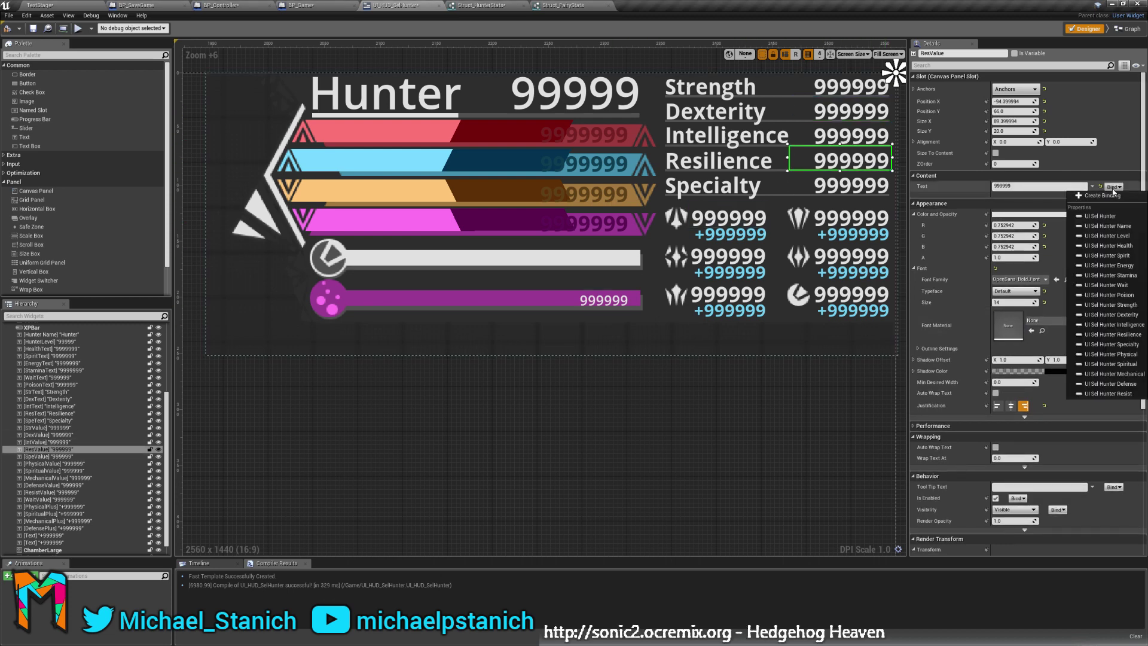
pyautogui.click(1111, 334)
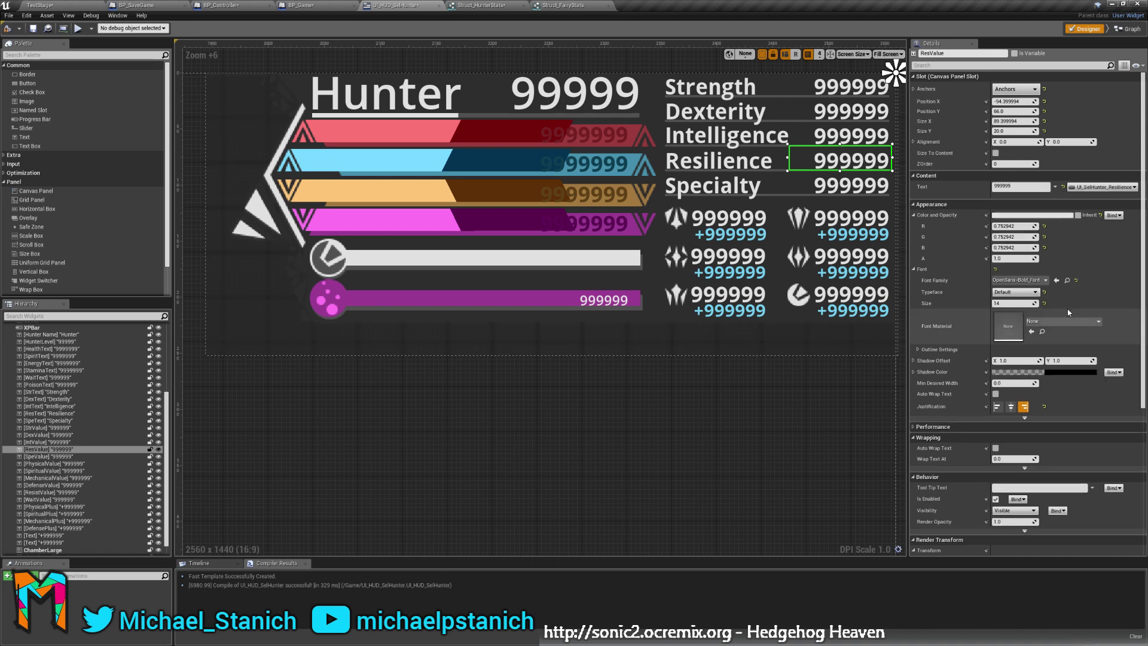
pyautogui.click(855, 186)
pyautogui.click(1113, 186)
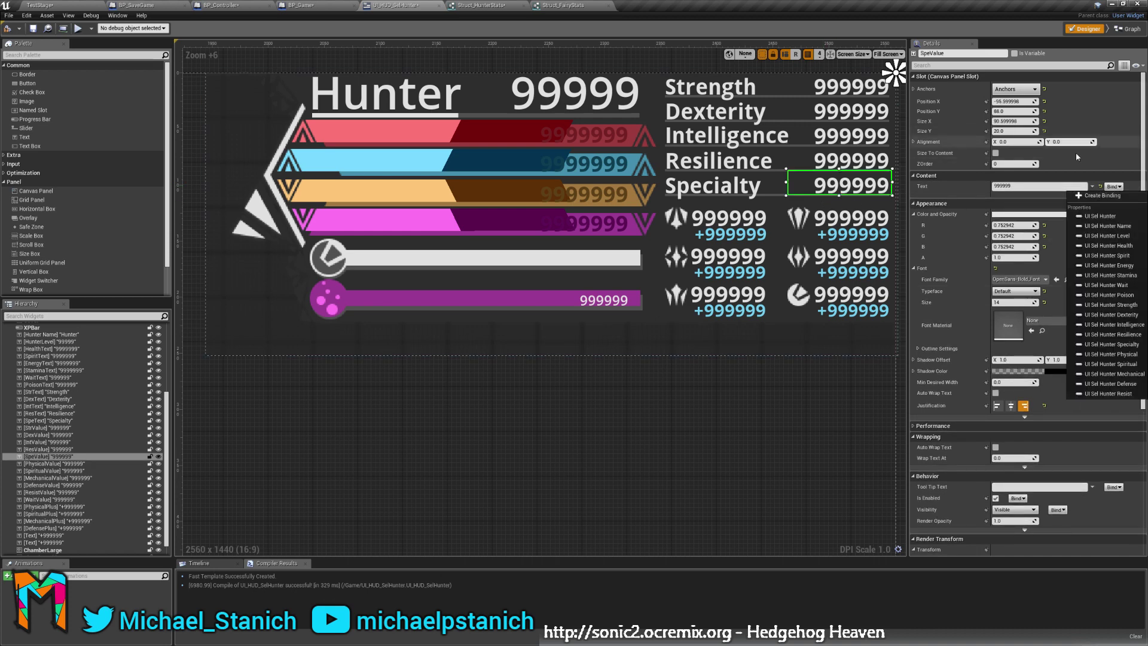
pyautogui.click(1112, 344)
# Bind PhysicalValue's text to UI Sel Hunter Physical and SpiritualValue's text to UI Sel Hunter Spiritual.
pyautogui.click(734, 225)
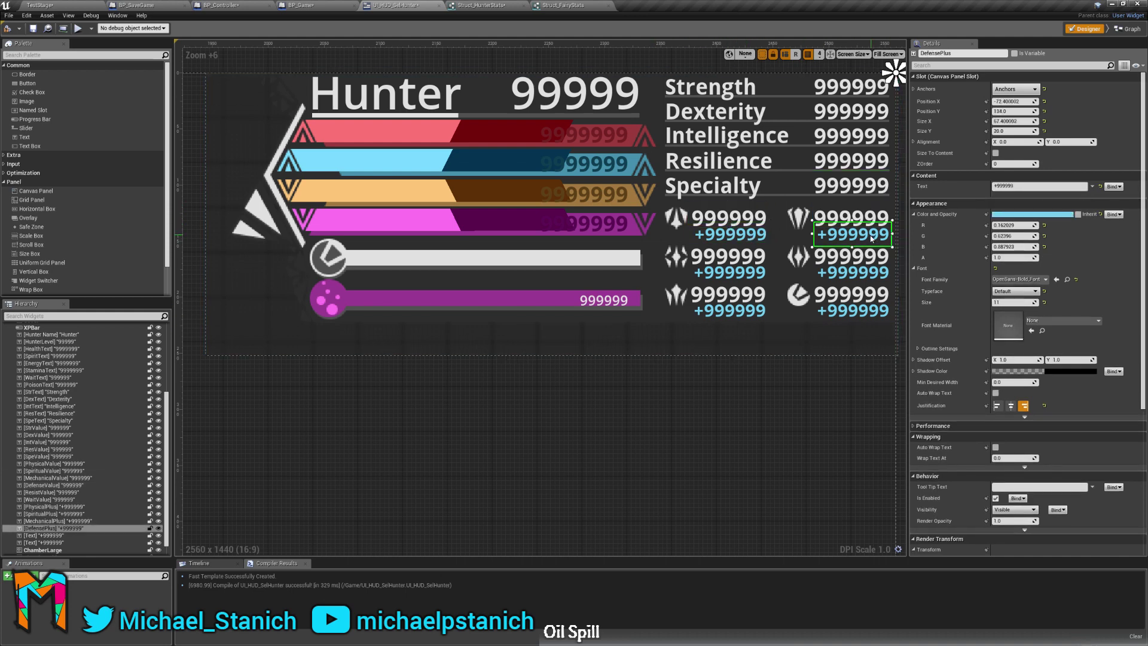
pyautogui.click(729, 217)
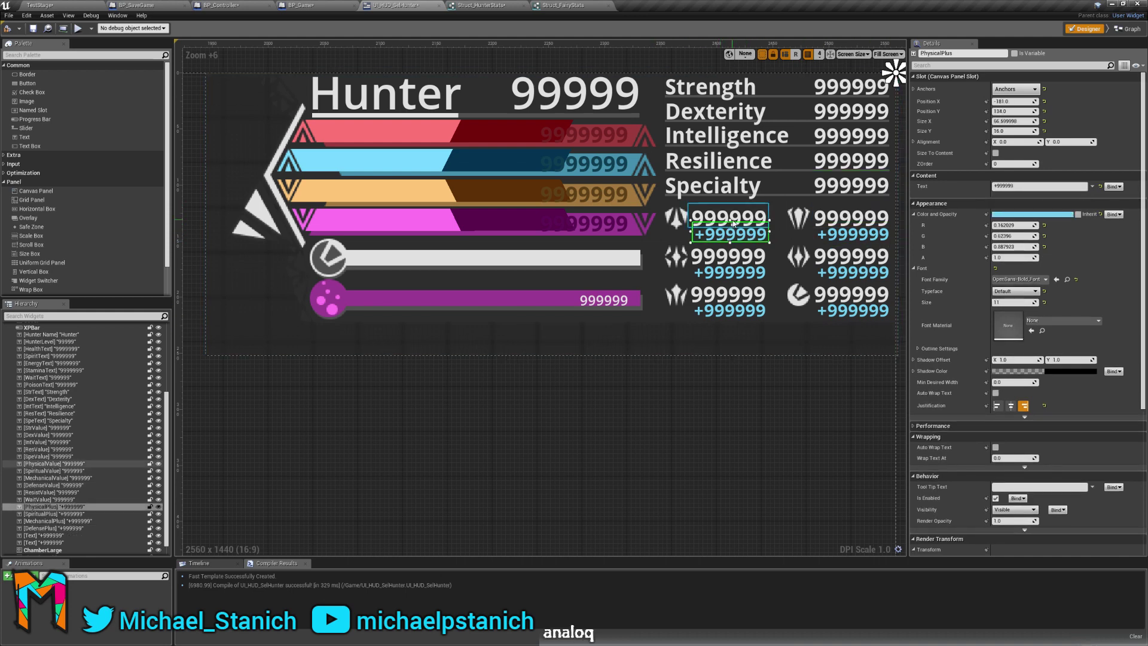
pyautogui.click(1113, 187)
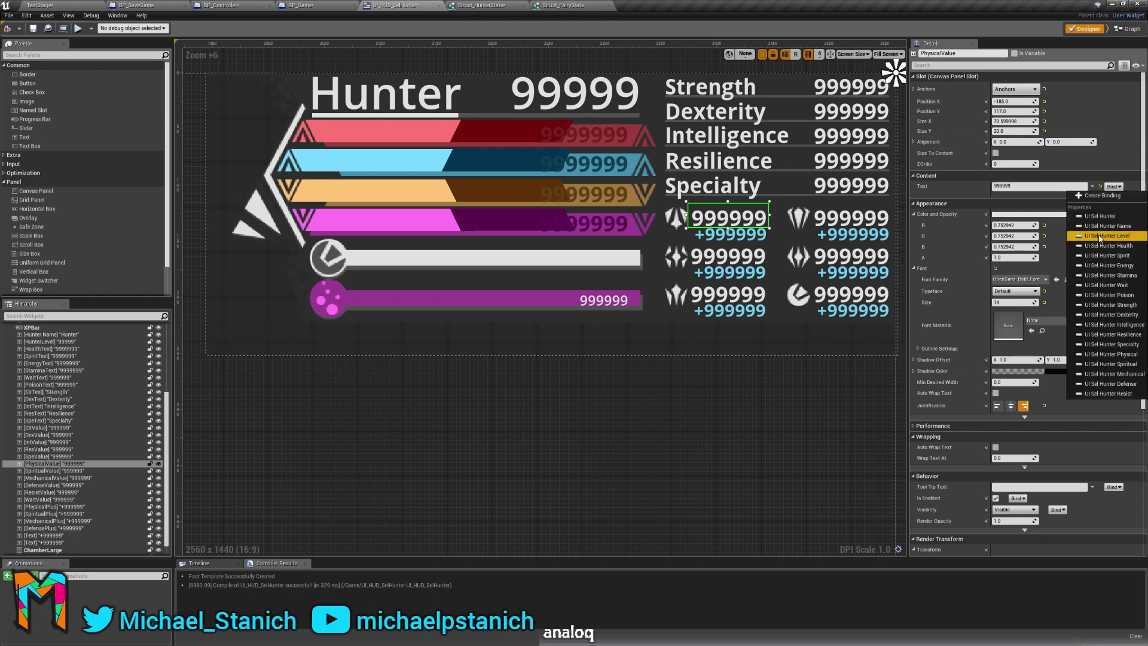
pyautogui.click(1110, 352)
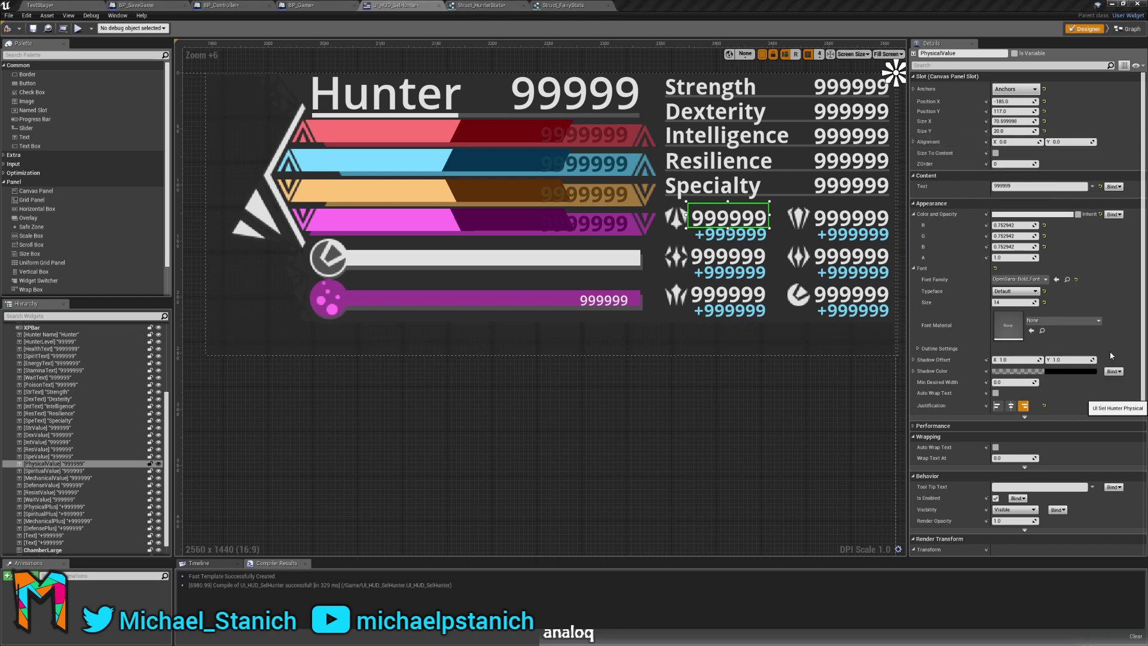
pyautogui.click(729, 257)
pyautogui.click(1113, 186)
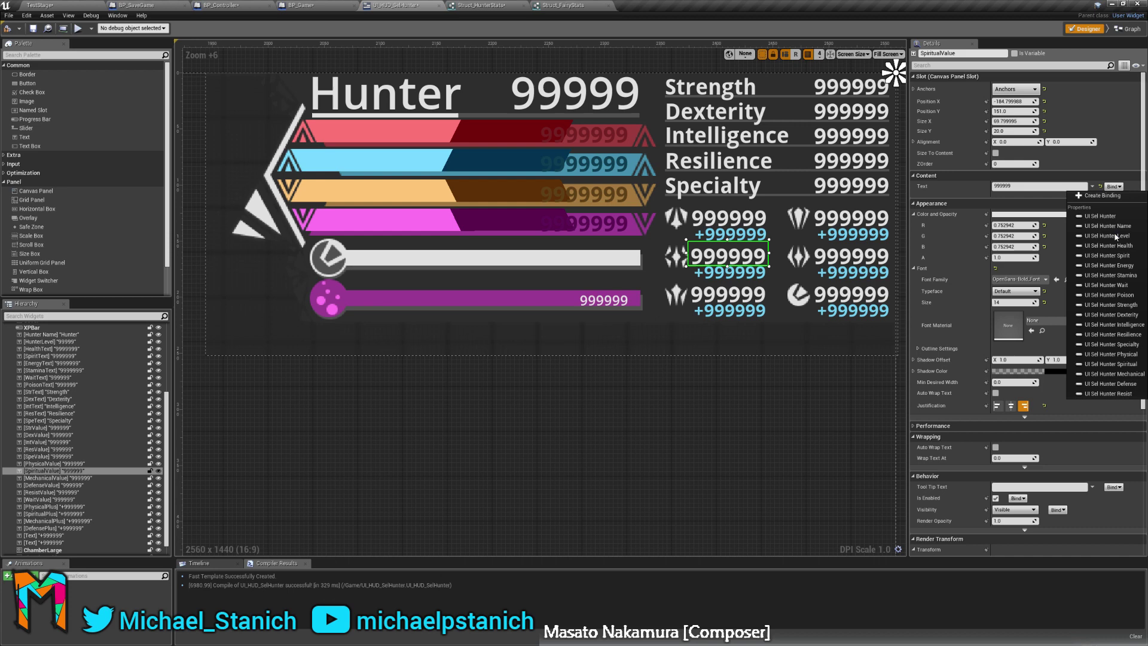
pyautogui.click(1111, 364)
# Bind MechanicalValue's text to UI_SelHunter_Mechanical and DefenseValue's text to UI_SelHunter_Defense.
pyautogui.click(744, 297)
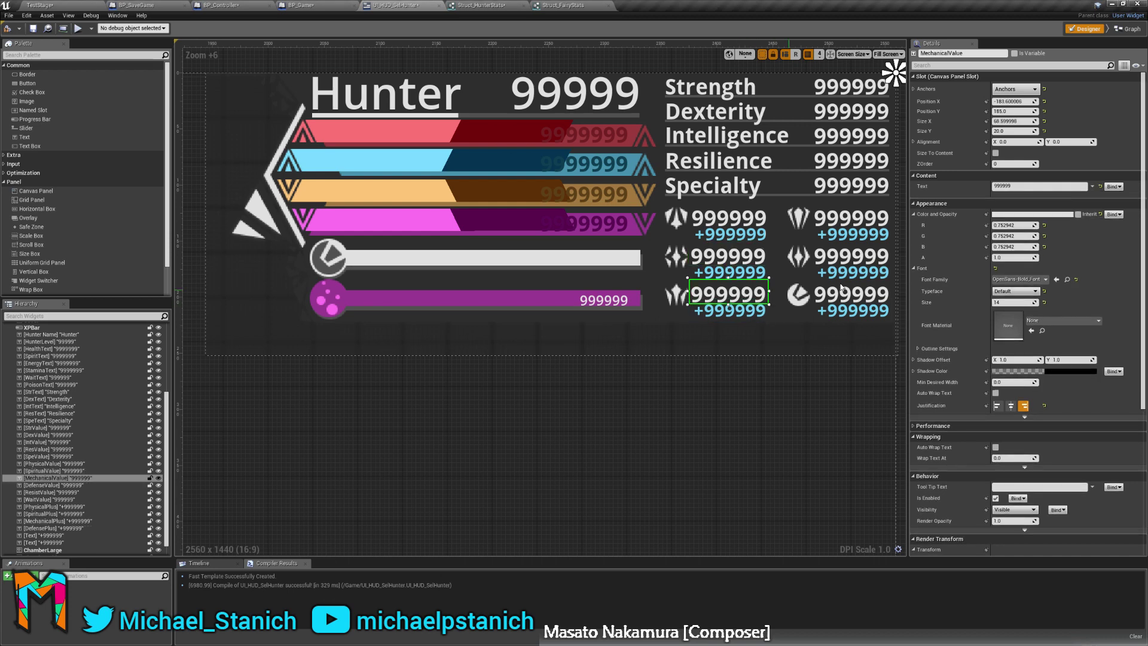
pyautogui.click(956, 204)
pyautogui.click(1113, 187)
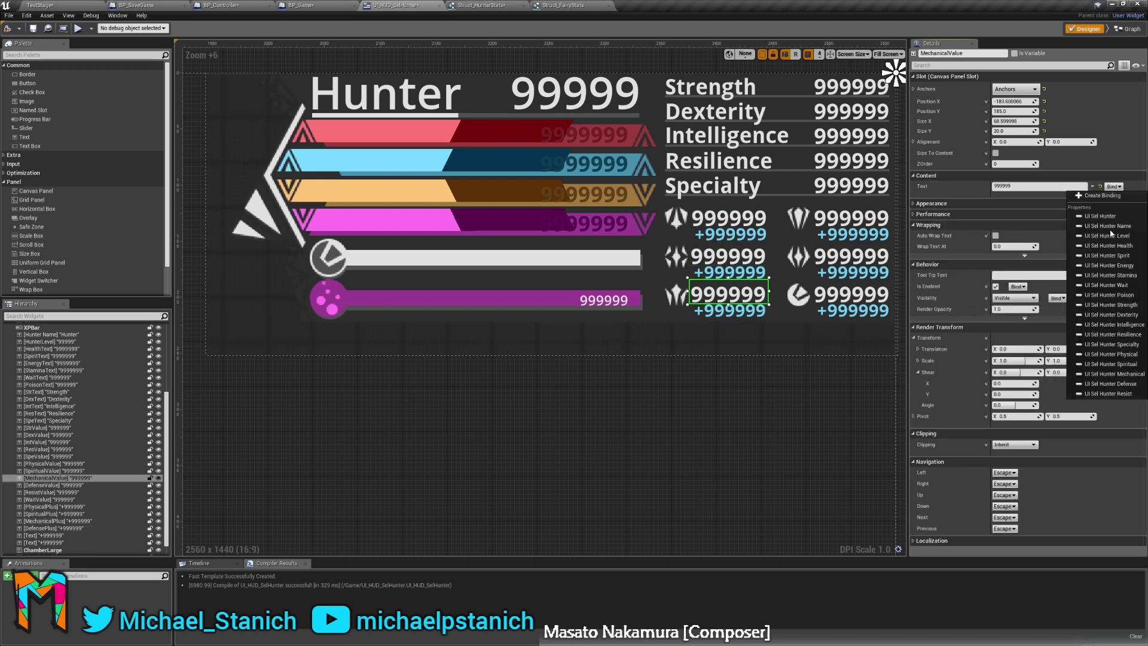
pyautogui.click(1111, 384)
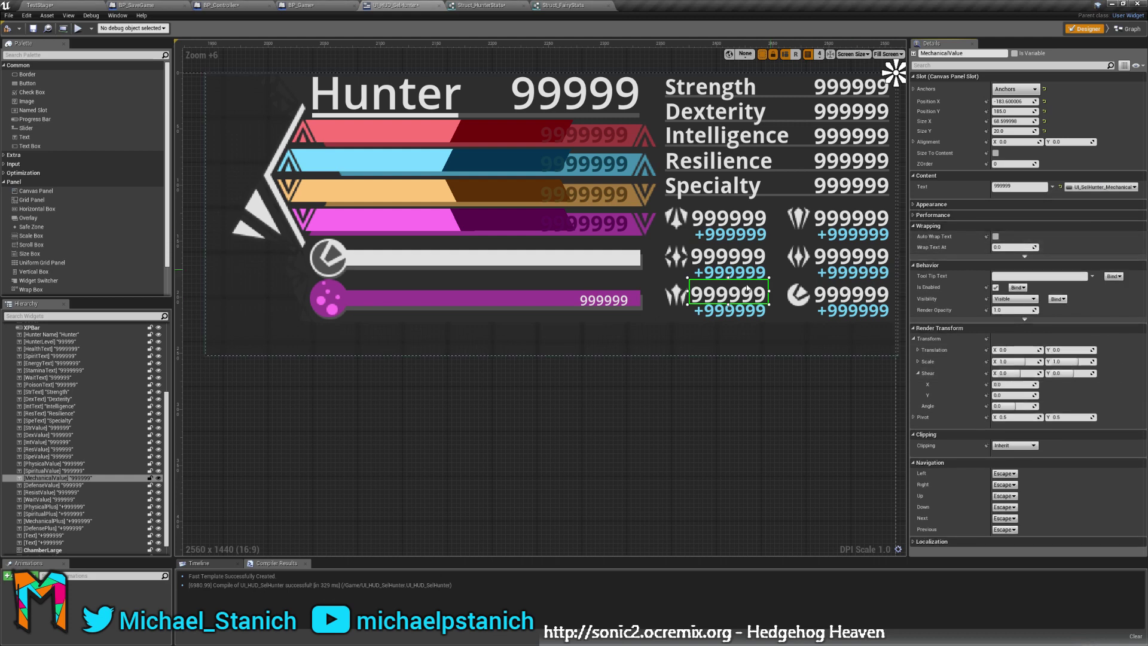
pyautogui.click(854, 218)
pyautogui.click(1112, 187)
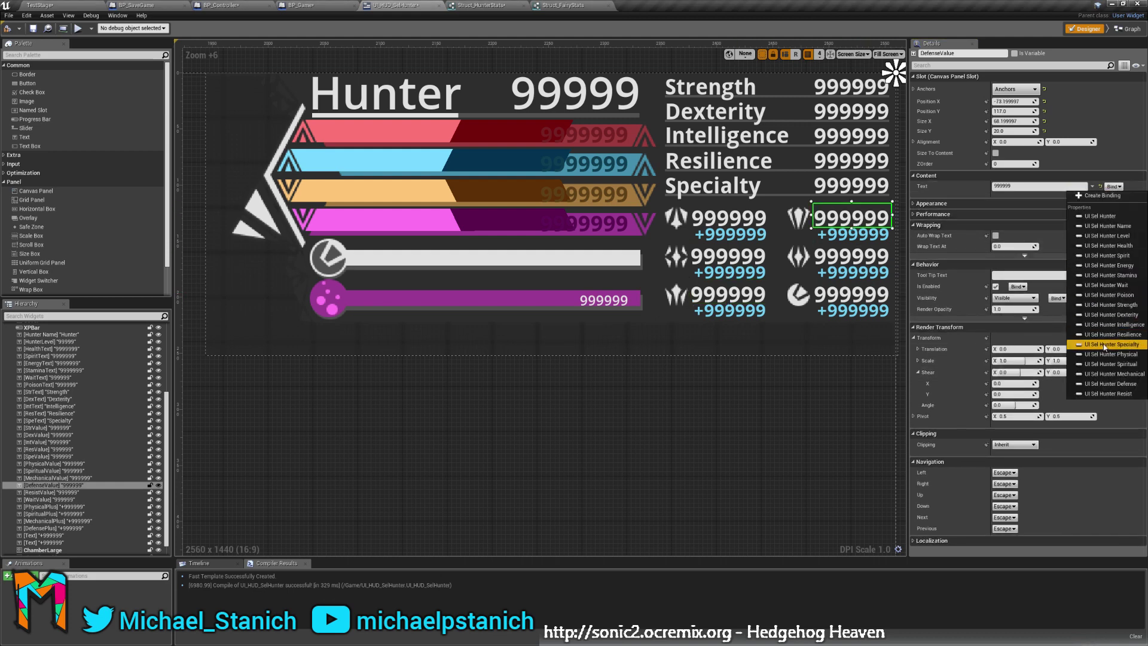
pyautogui.click(1111, 384)
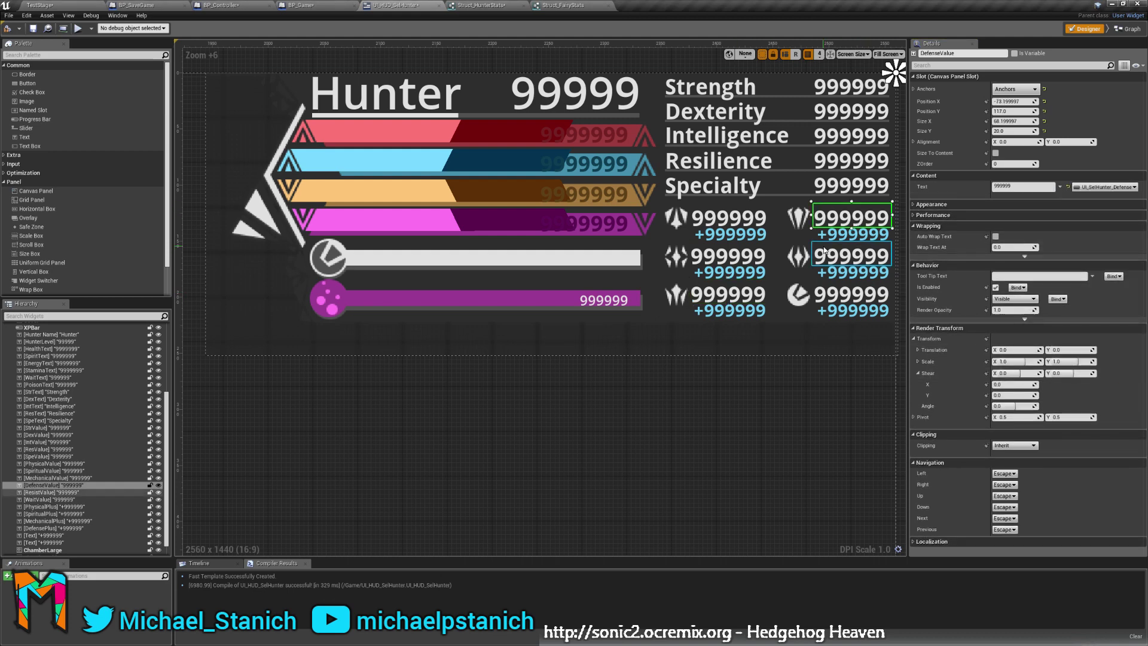
# Bind the ResistValue widget's text to UI Sel Hunter Resist.
pyautogui.click(852, 255)
pyautogui.click(1113, 186)
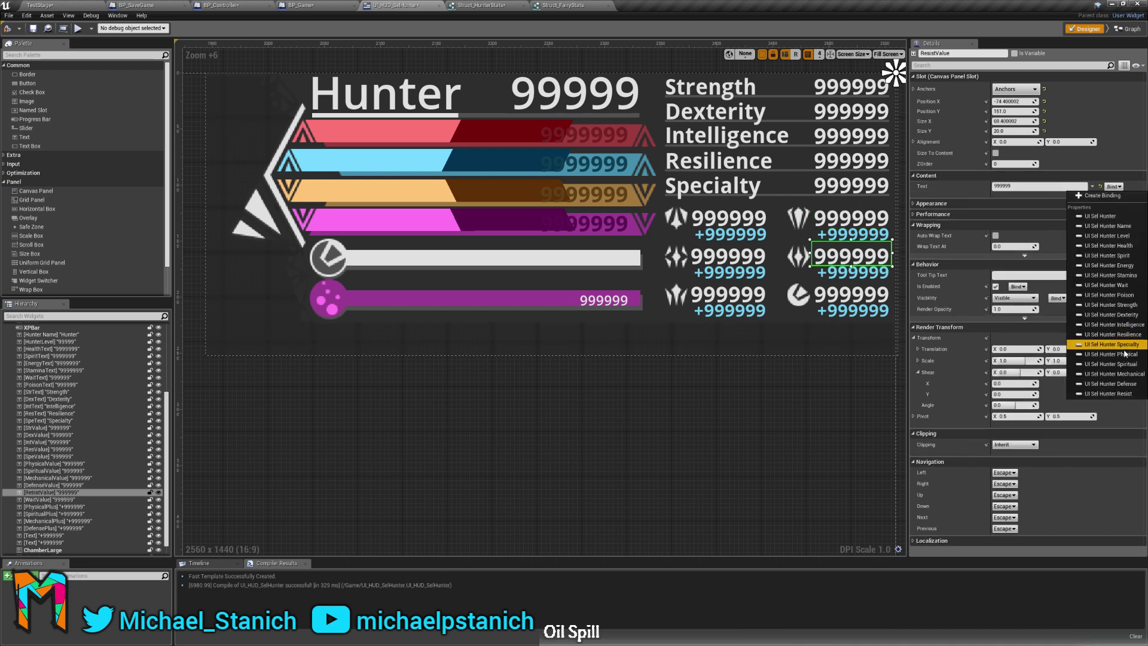
pyautogui.click(1111, 394)
pyautogui.click(852, 293)
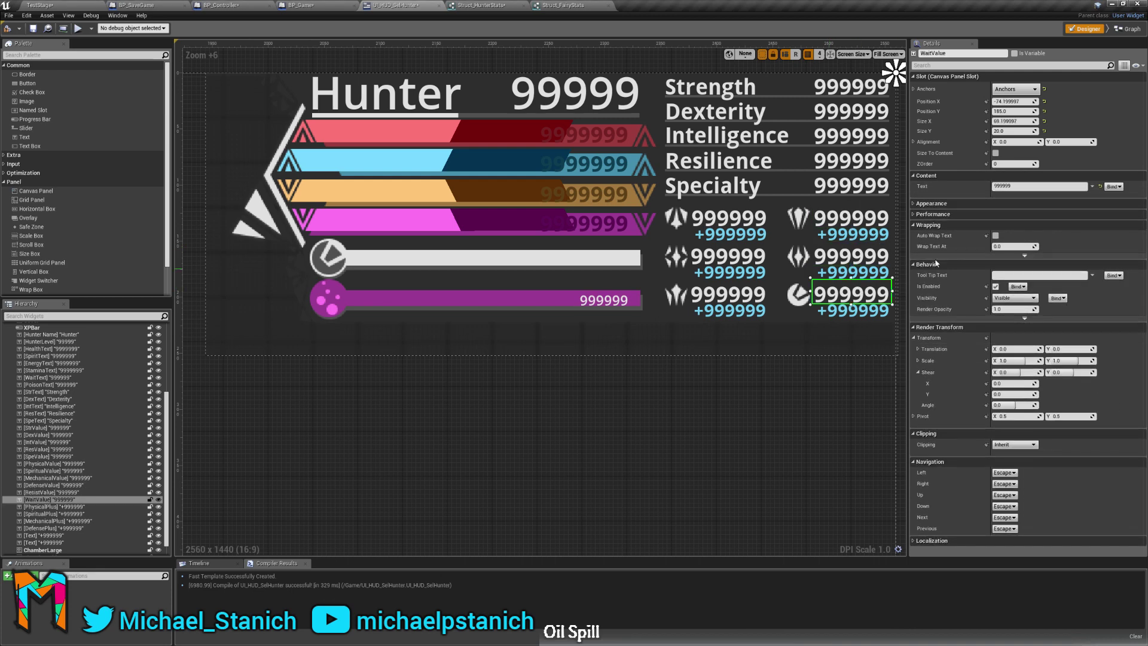
pyautogui.click(1114, 186)
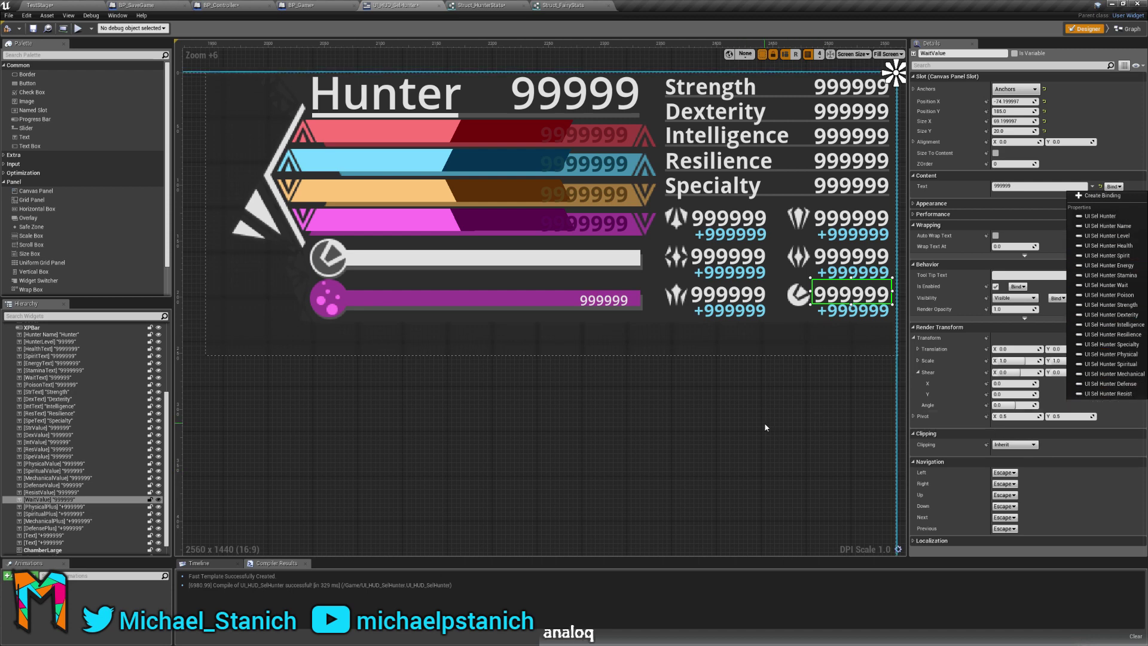
pyautogui.click(526, 397)
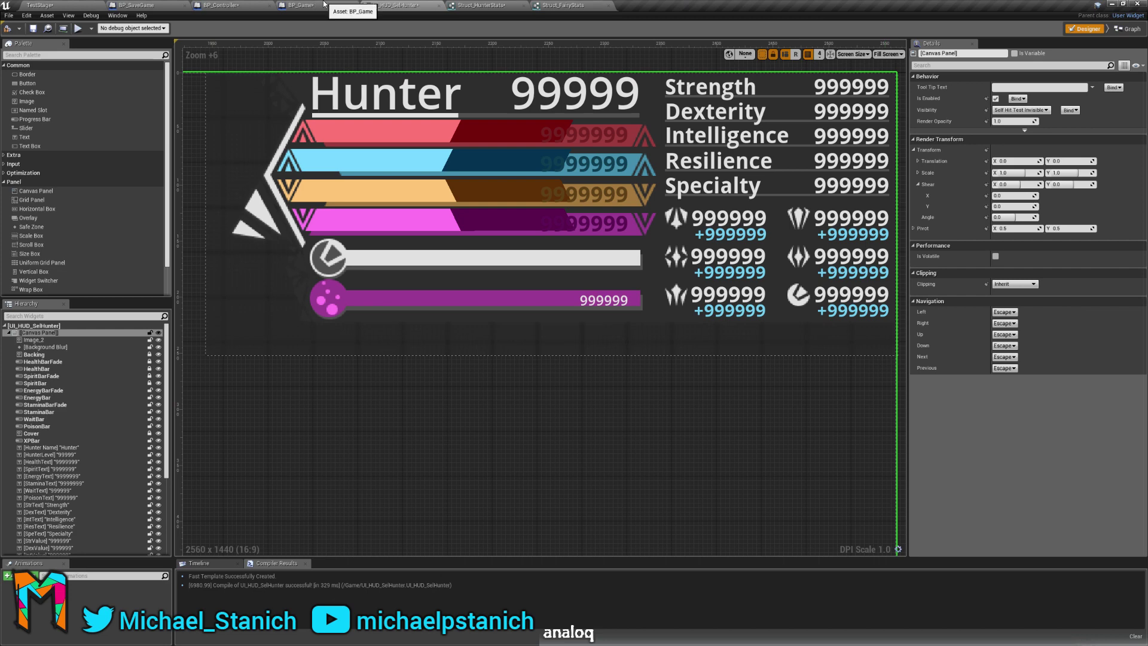
# In the widget's graph, duplicate the UI_SelHunter_Resist variable as UI_SelHunter_WaitStat and place the copy directly below the original.
pyautogui.click(1128, 29)
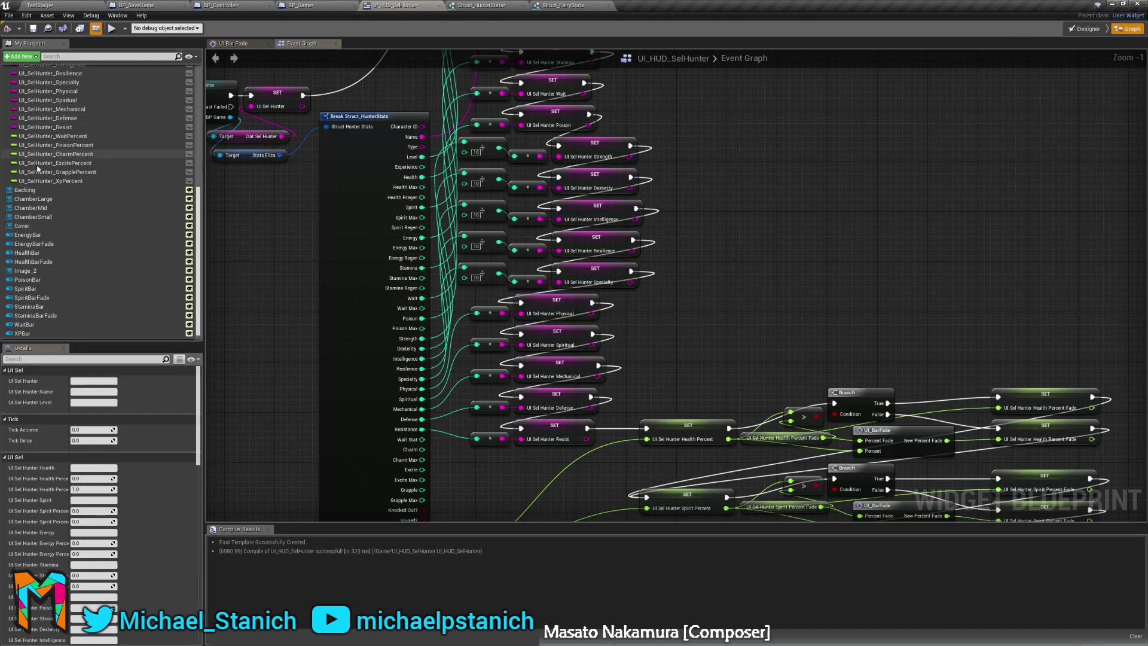
pyautogui.scroll(5, 53, 180)
pyautogui.scroll(5, 54, 181)
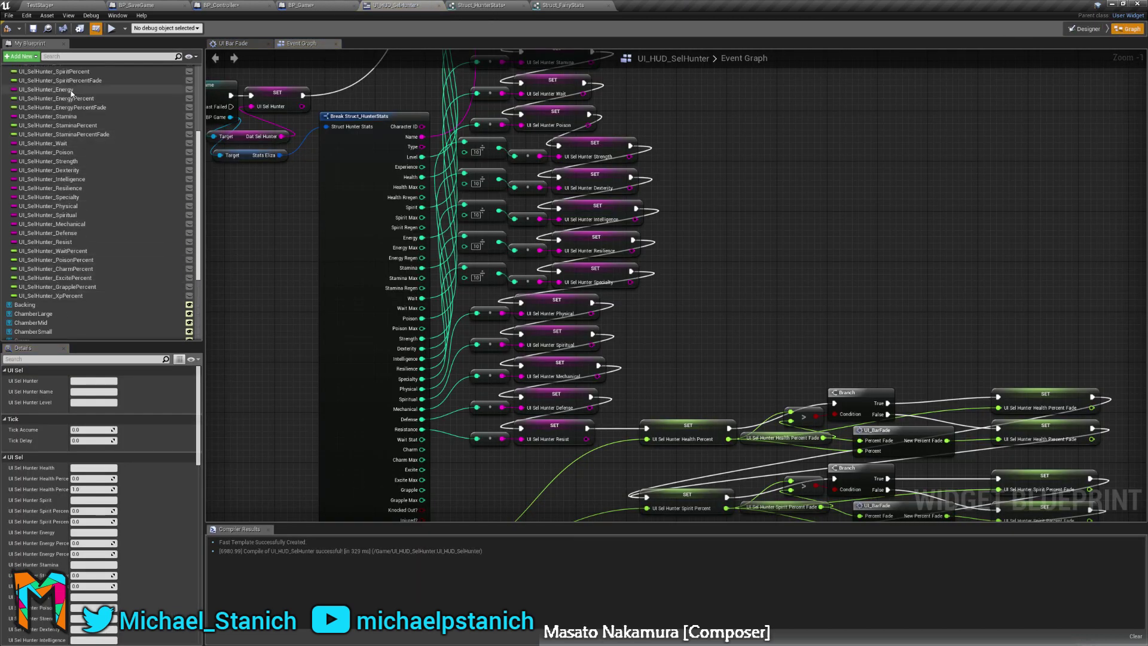
pyautogui.scroll(-3, 71, 107)
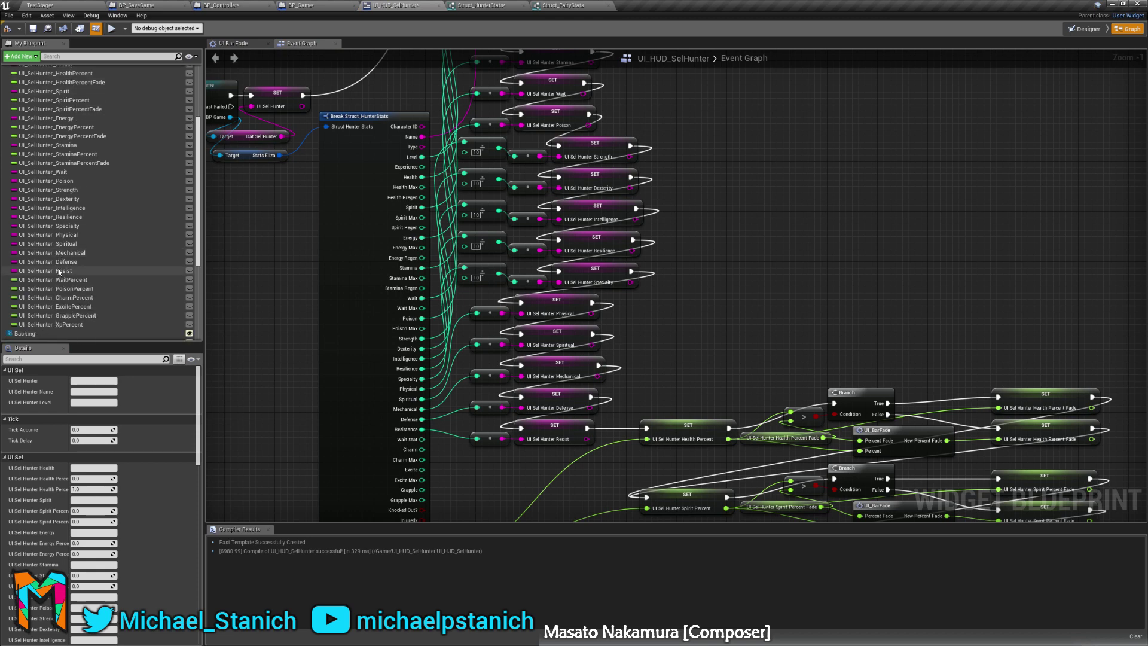
pyautogui.rightClick(58, 269)
pyautogui.click(87, 293)
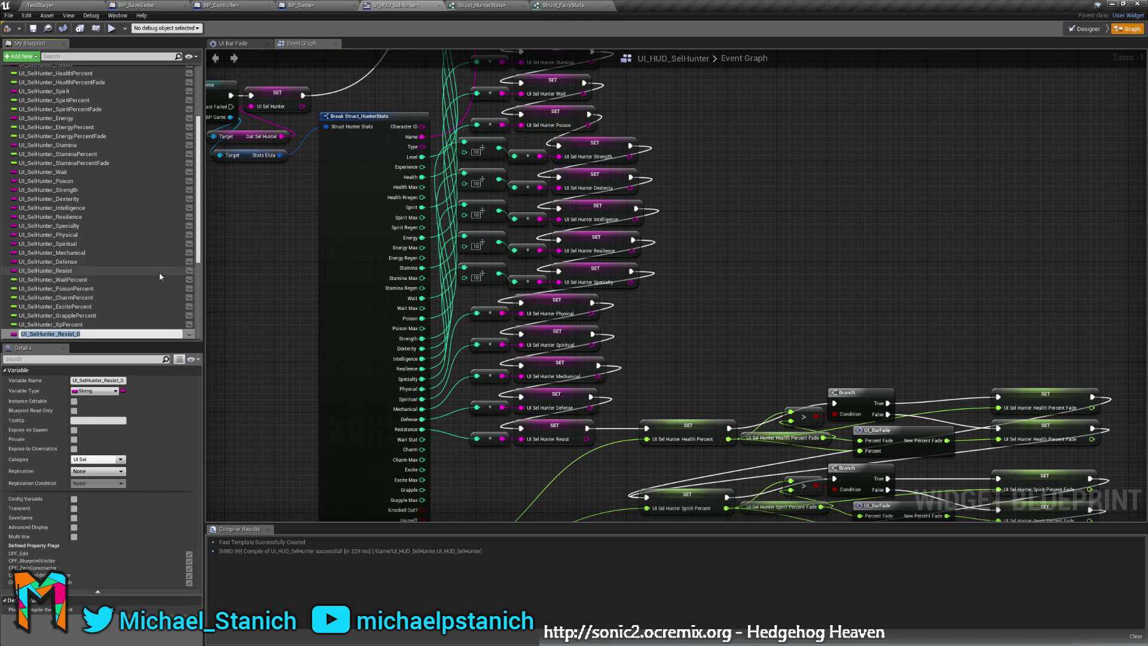
pyautogui.moveTo(58, 334); pyautogui.dragTo(99, 329)
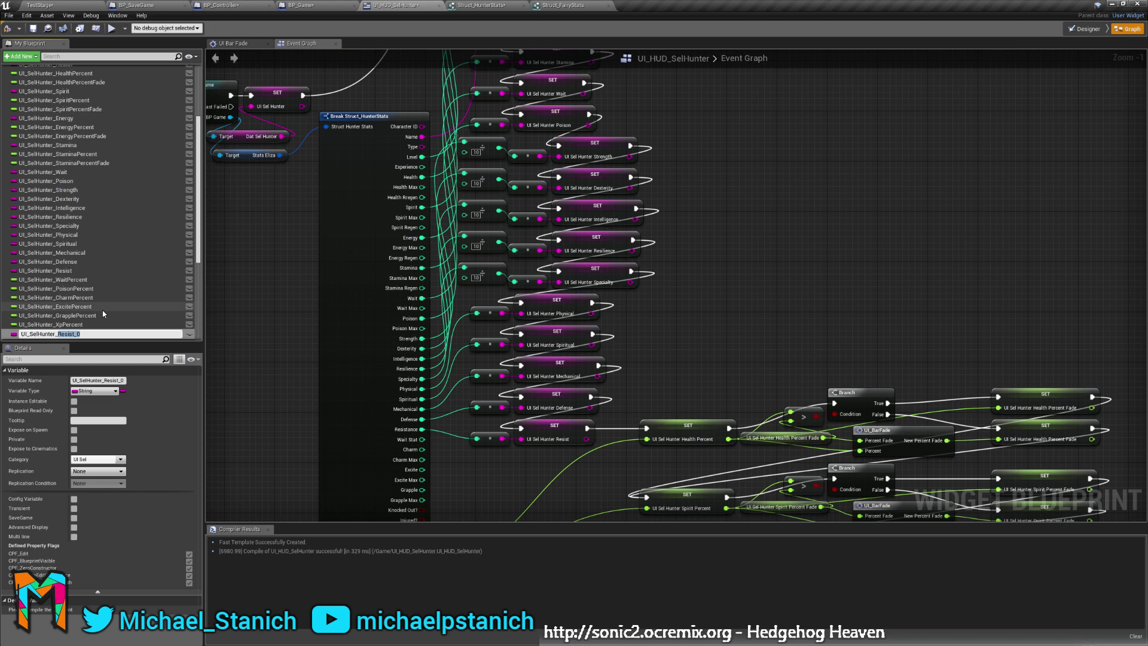
pyautogui.write('WaitStat')
pyautogui.press('Return')
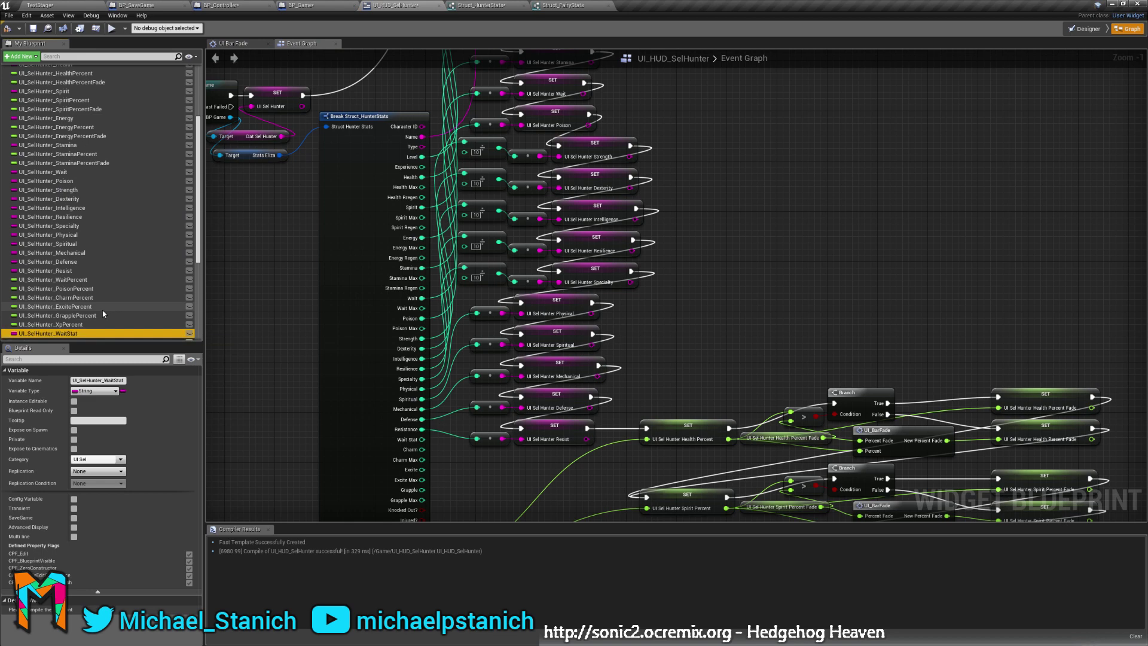
pyautogui.moveTo(78, 333); pyautogui.dragTo(81, 282)
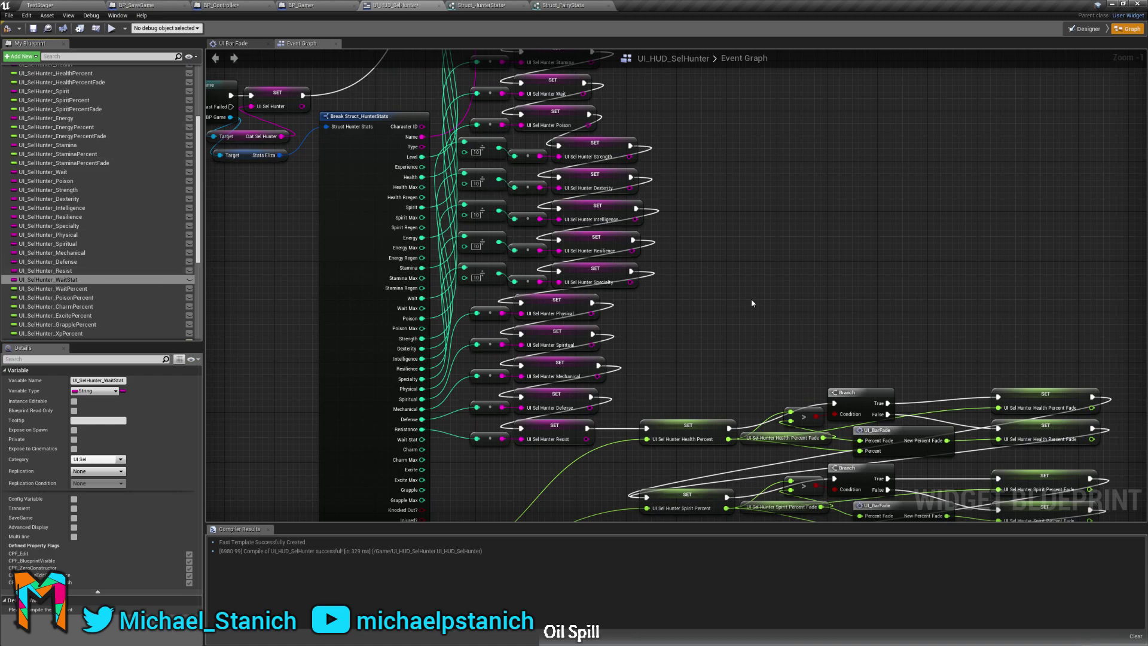
# Add a Set node for UI_SelHunter_WaitStat below the Resist setter and feed it the hunter struct's Wait Stat value through a string conversion.
pyautogui.moveTo(769, 353)
pyautogui.mouseDown(button='right')
pyautogui.moveTo(788, 197)
pyautogui.moveTo(702, 148)
pyautogui.mouseUp(button='right')
pyautogui.moveTo(541, 275); pyautogui.dragTo(534, 218, button='right')
pyautogui.moveTo(454, 253); pyautogui.dragTo(480, 274, button='right')
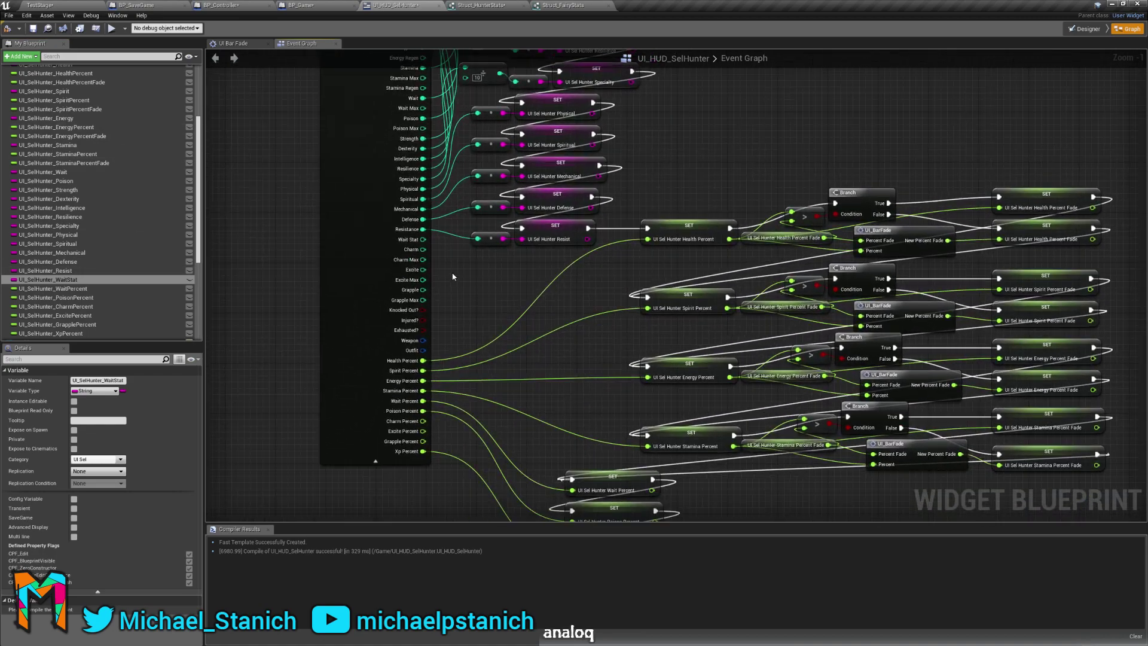
pyautogui.moveTo(81, 283); pyautogui.dragTo(523, 258)
pyautogui.click(556, 278)
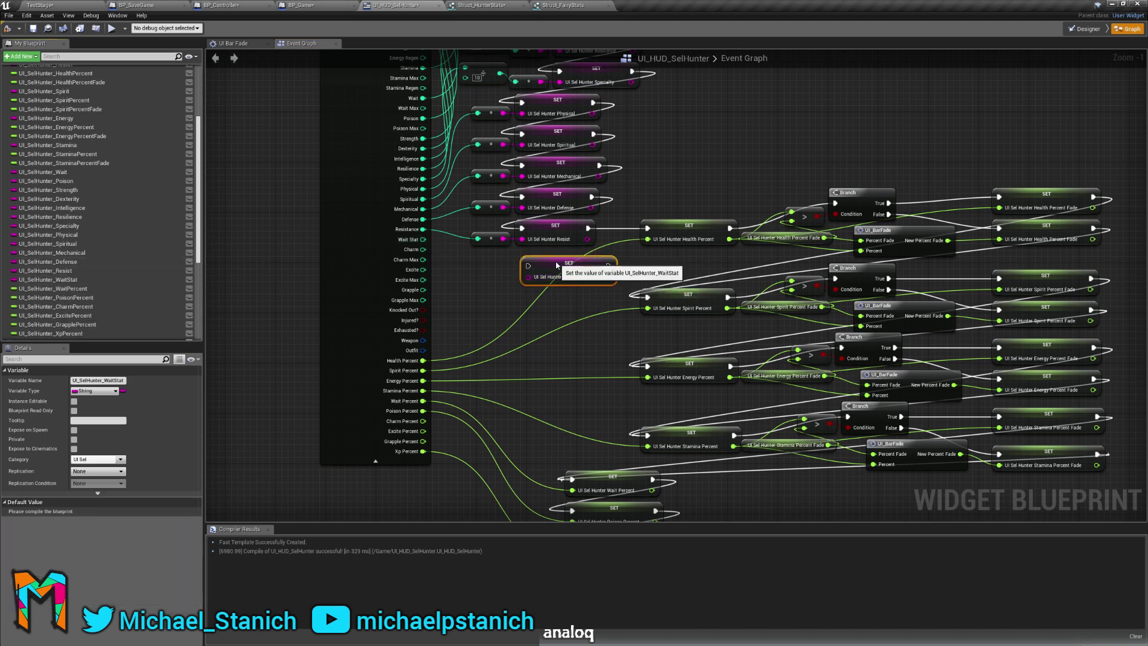
pyautogui.moveTo(421, 241); pyautogui.dragTo(521, 274)
pyautogui.moveTo(455, 93); pyautogui.dragTo(498, 271)
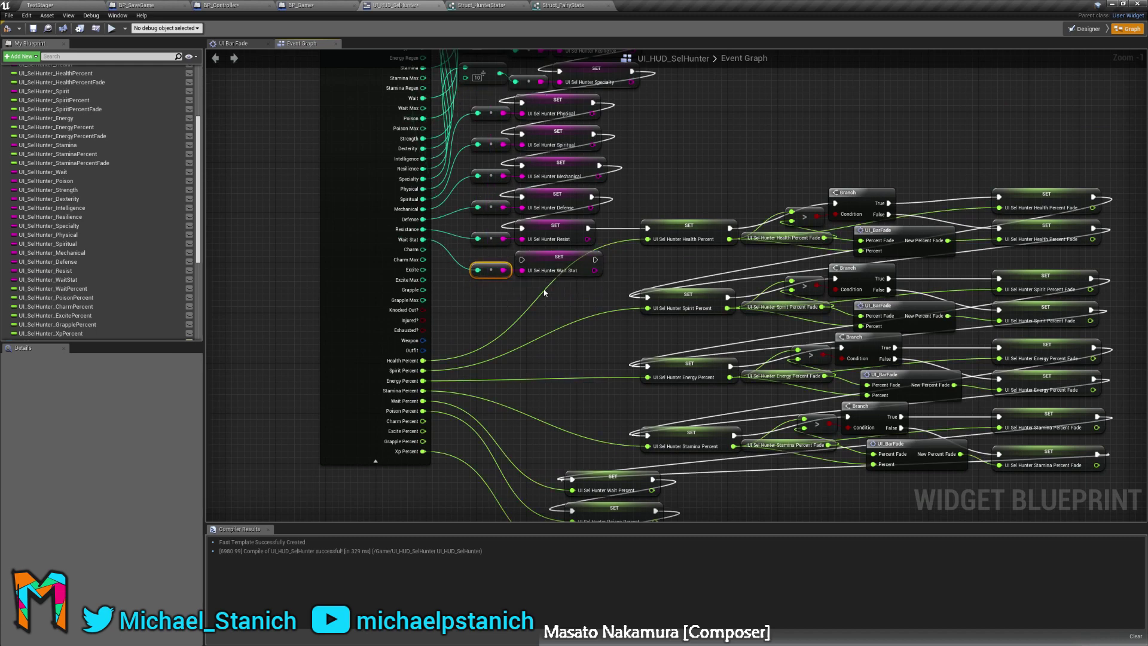
pyautogui.moveTo(497, 103); pyautogui.dragTo(444, 307, button='right')
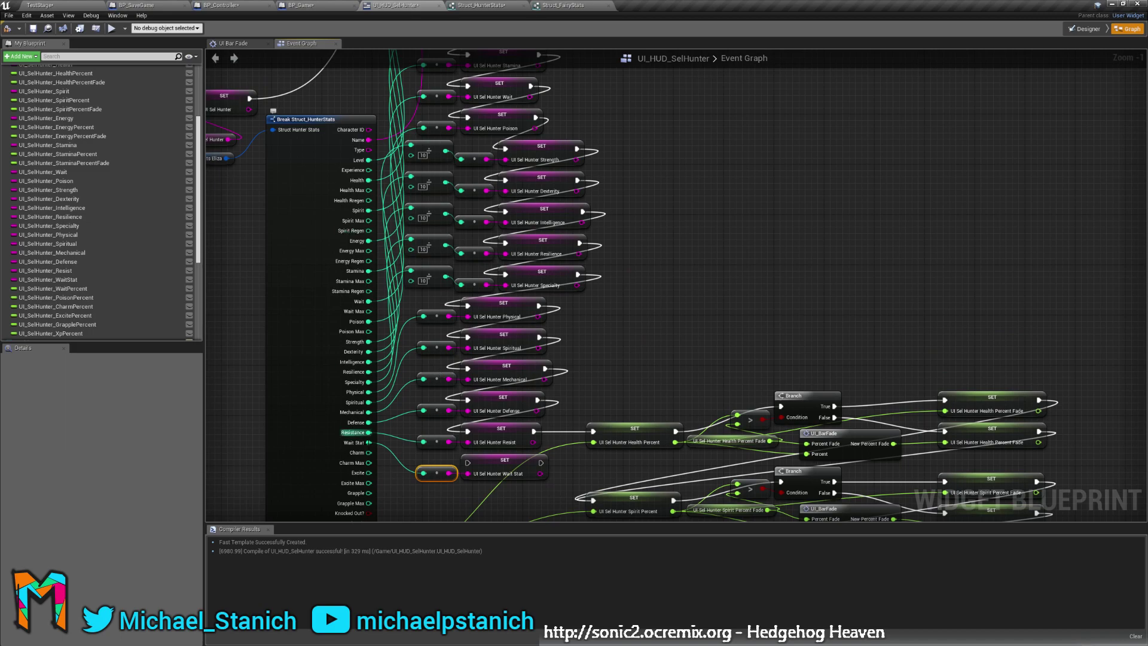
pyautogui.moveTo(706, 206); pyautogui.dragTo(707, 74, button='right')
pyautogui.moveTo(674, 271); pyautogui.dragTo(669, 313, button='right')
pyautogui.moveTo(525, 365); pyautogui.dragTo(538, 340, button='right')
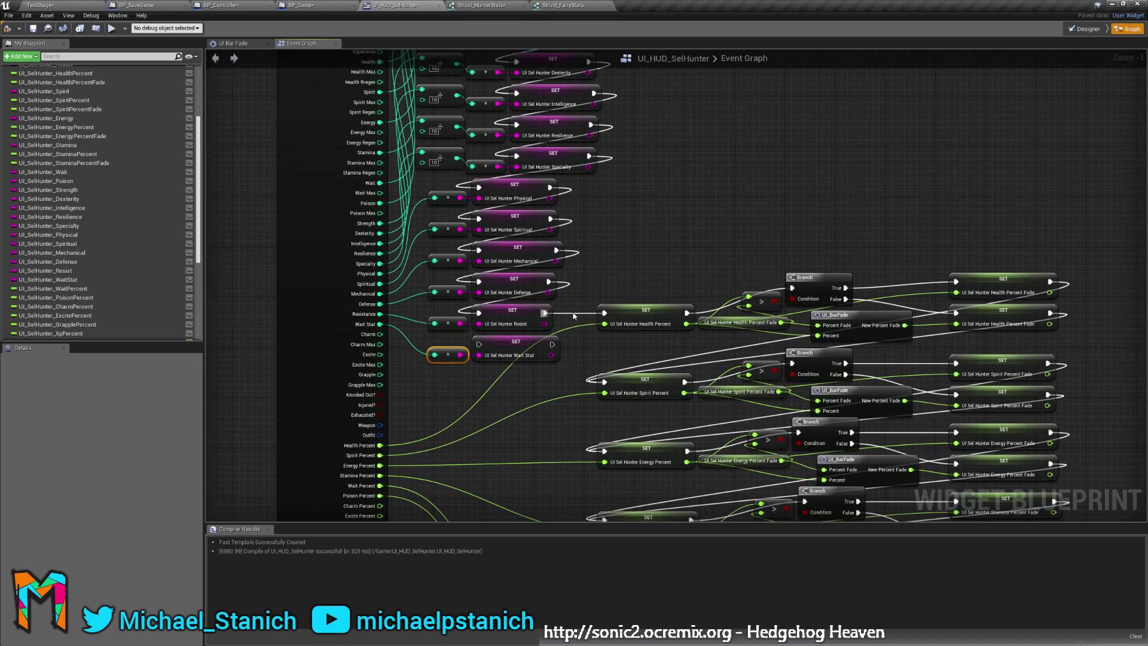
# Insert the UI Sel Hunter Wait Stat setter into the execution flow between the Resist setter and the Health Percent setter.
pyautogui.moveTo(545, 312)
pyautogui.mouseDown()
pyautogui.moveTo(541, 328)
pyautogui.moveTo(483, 347)
pyautogui.moveTo(603, 315)
pyautogui.mouseUp()
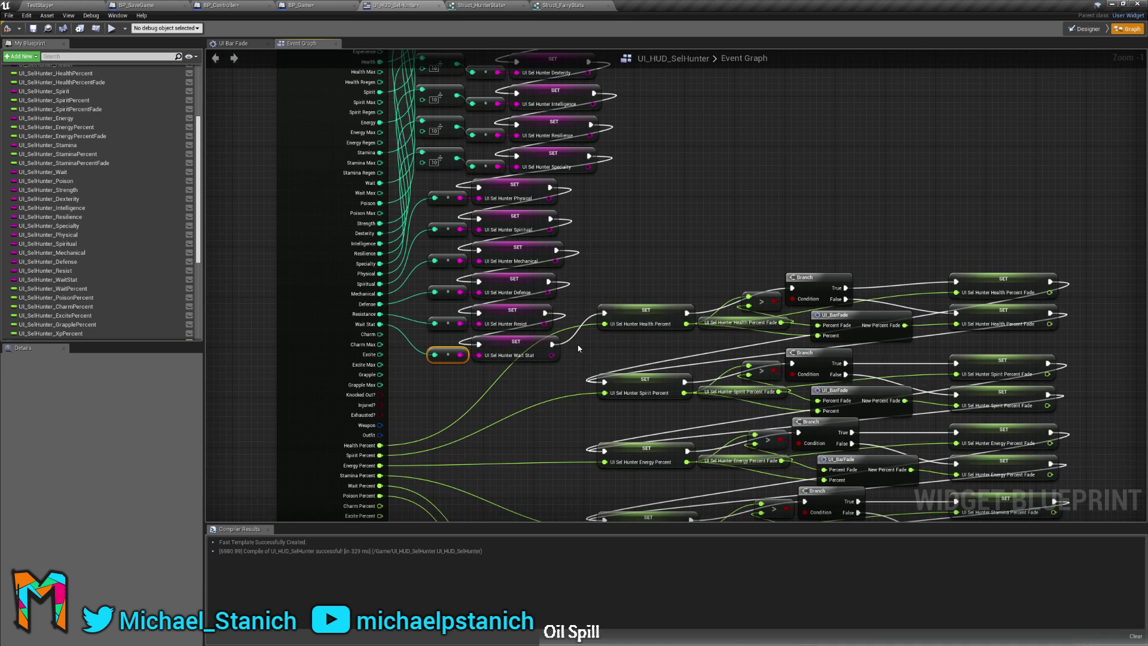
# Examine the hunter struct's outputs and the chain of stat and percent setters in the event graph for missing connections.
pyautogui.moveTo(616, 142)
pyautogui.mouseDown(button='right')
pyautogui.moveTo(627, 221)
pyautogui.moveTo(684, 205)
pyautogui.mouseUp(button='right')
pyautogui.moveTo(742, 152)
pyautogui.mouseDown(button='right')
pyautogui.moveTo(754, 322)
pyautogui.moveTo(764, 332)
pyautogui.mouseUp(button='right')
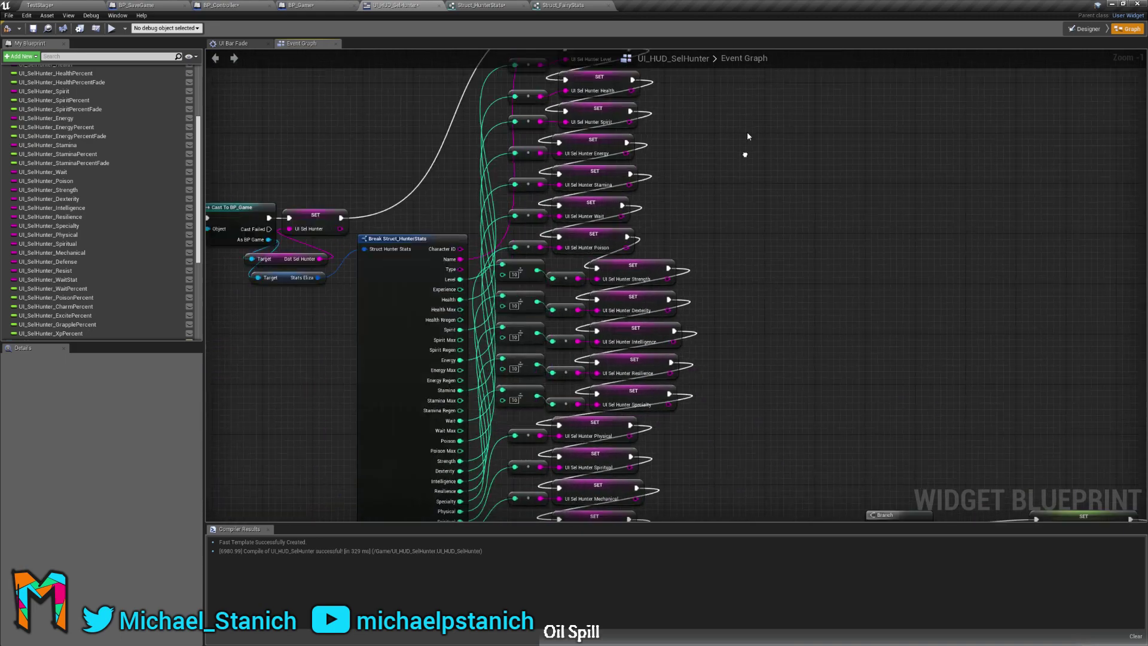
pyautogui.moveTo(761, 472); pyautogui.dragTo(718, 460, button='right')
pyautogui.moveTo(728, 397); pyautogui.dragTo(733, 77, button='right')
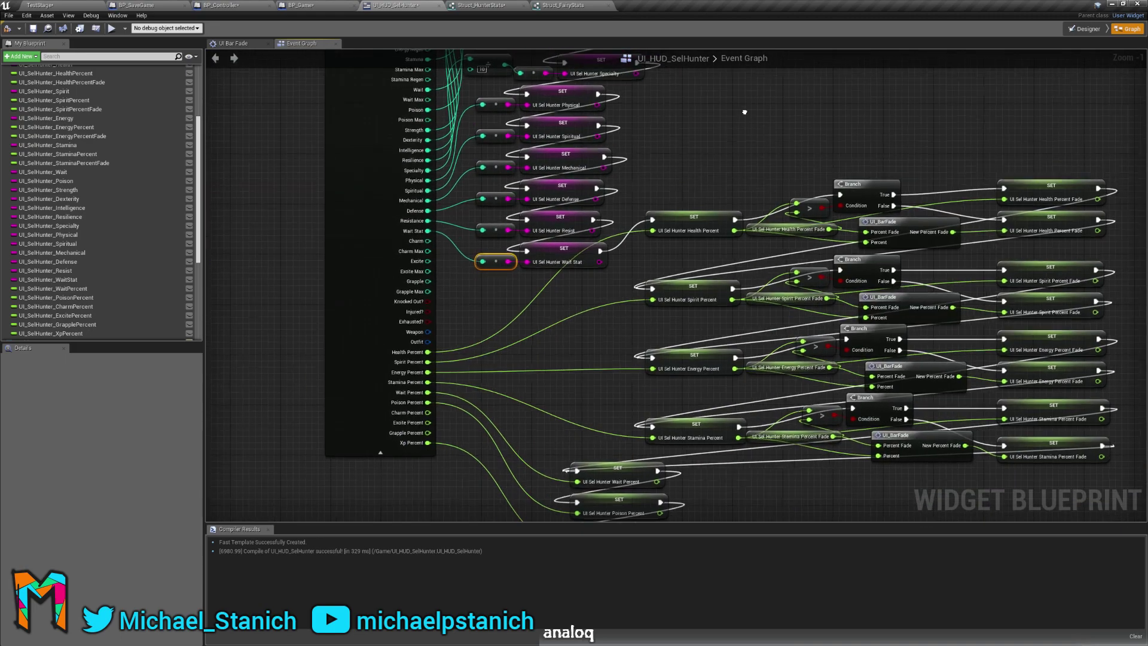
pyautogui.moveTo(453, 310); pyautogui.dragTo(496, 610, button='right')
pyautogui.moveTo(480, 450); pyautogui.dragTo(517, 547, button='right')
pyautogui.moveTo(508, 397); pyautogui.dragTo(501, 67, button='right')
pyautogui.moveTo(514, 242); pyautogui.dragTo(534, 304, button='right')
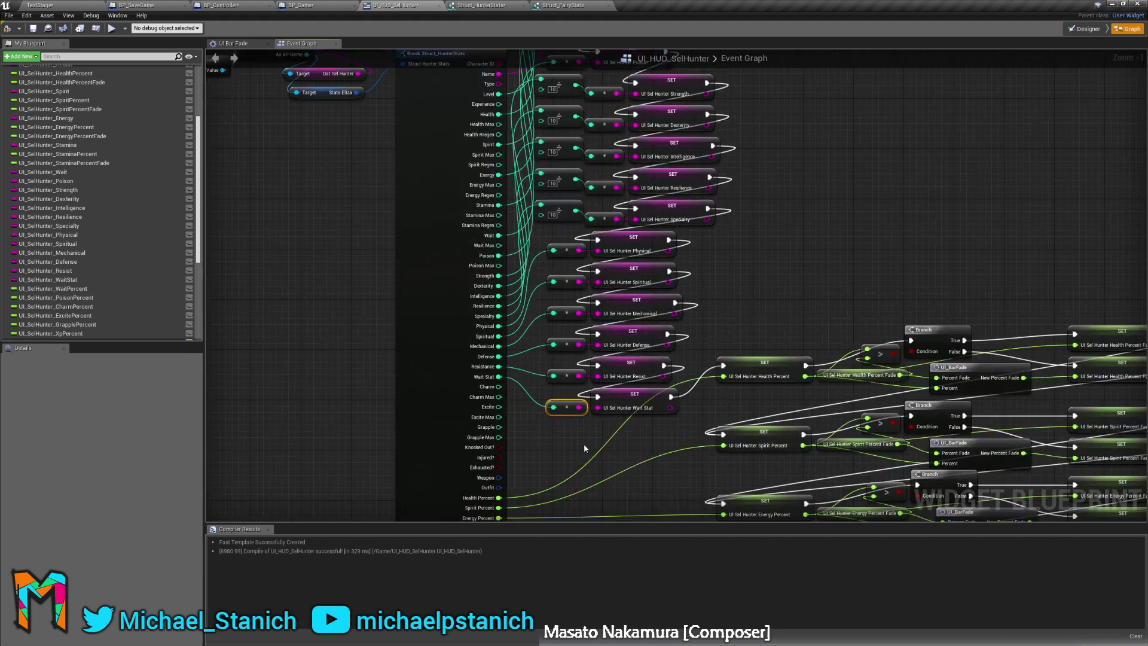
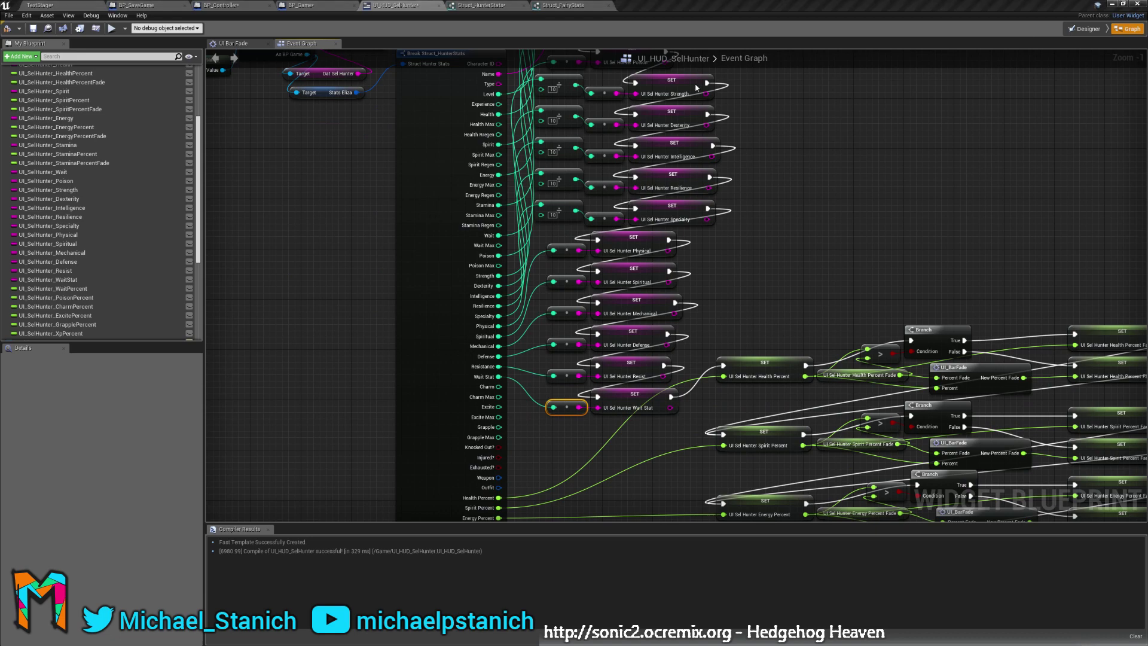
pyautogui.moveTo(825, 192); pyautogui.dragTo(794, 351, button='right')
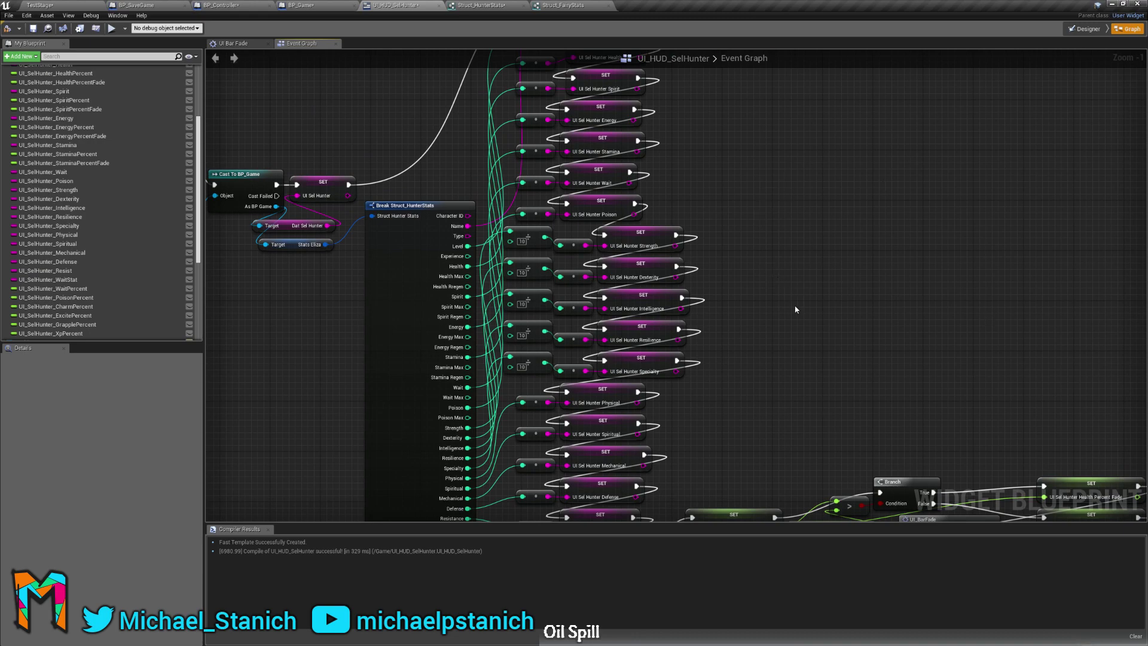
pyautogui.moveTo(791, 321); pyautogui.dragTo(764, 187, button='right')
pyautogui.moveTo(756, 295); pyautogui.dragTo(728, 128, button='right')
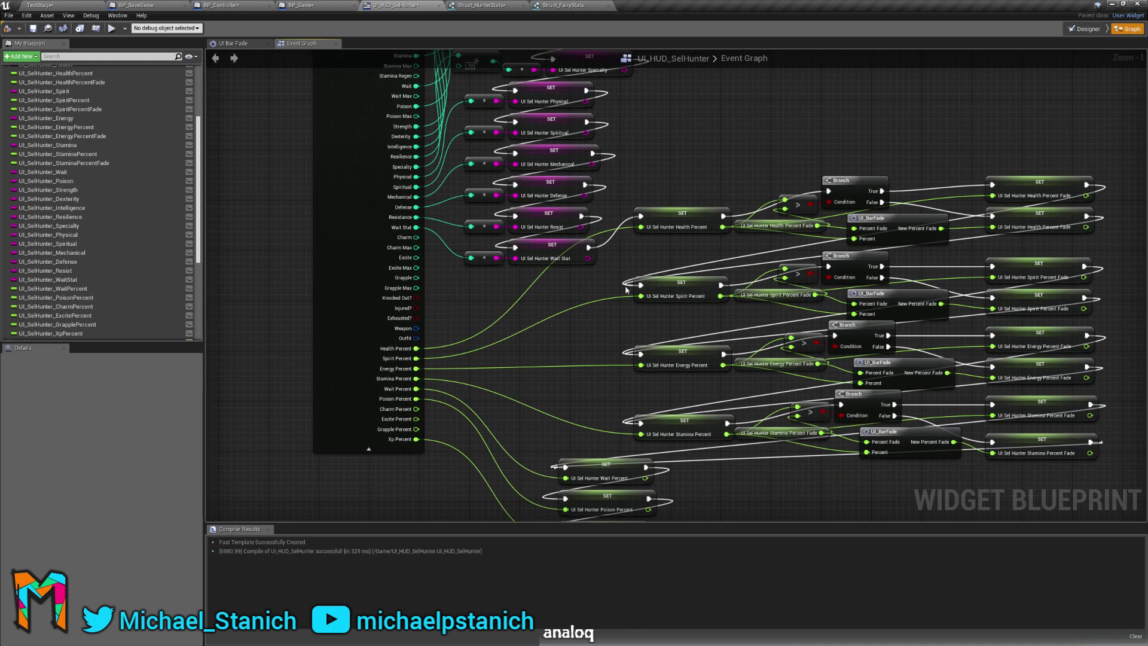
pyautogui.moveTo(587, 326); pyautogui.dragTo(593, 378, button='right')
pyautogui.moveTo(720, 90); pyautogui.dragTo(747, 311, button='right')
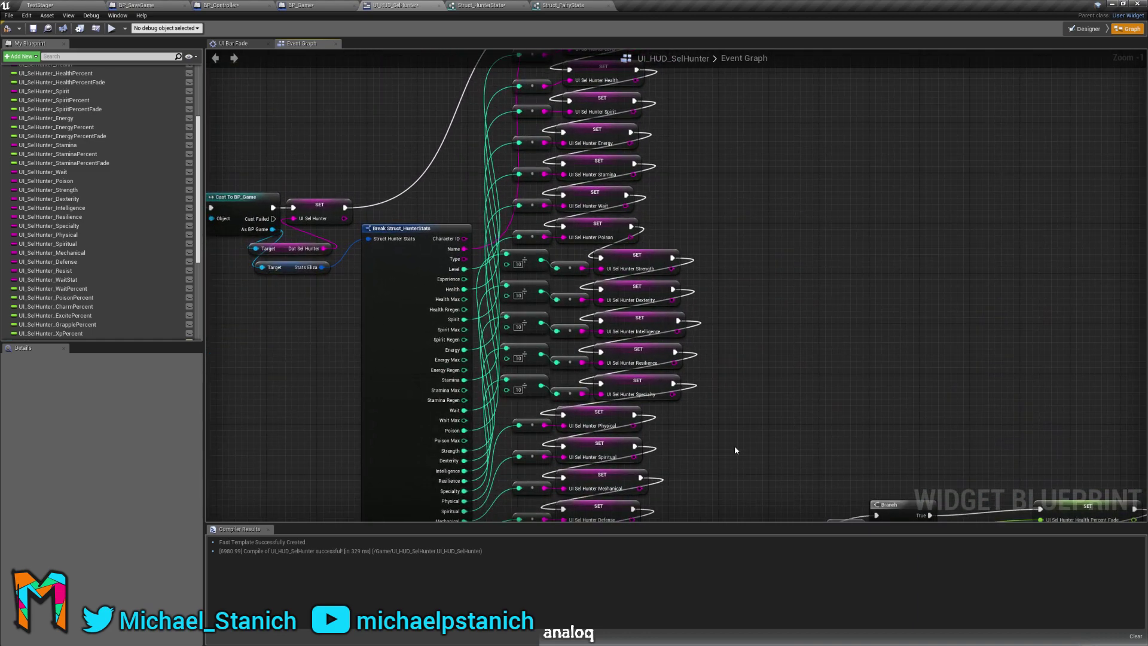
pyautogui.moveTo(734, 449); pyautogui.dragTo(734, 395, button='right')
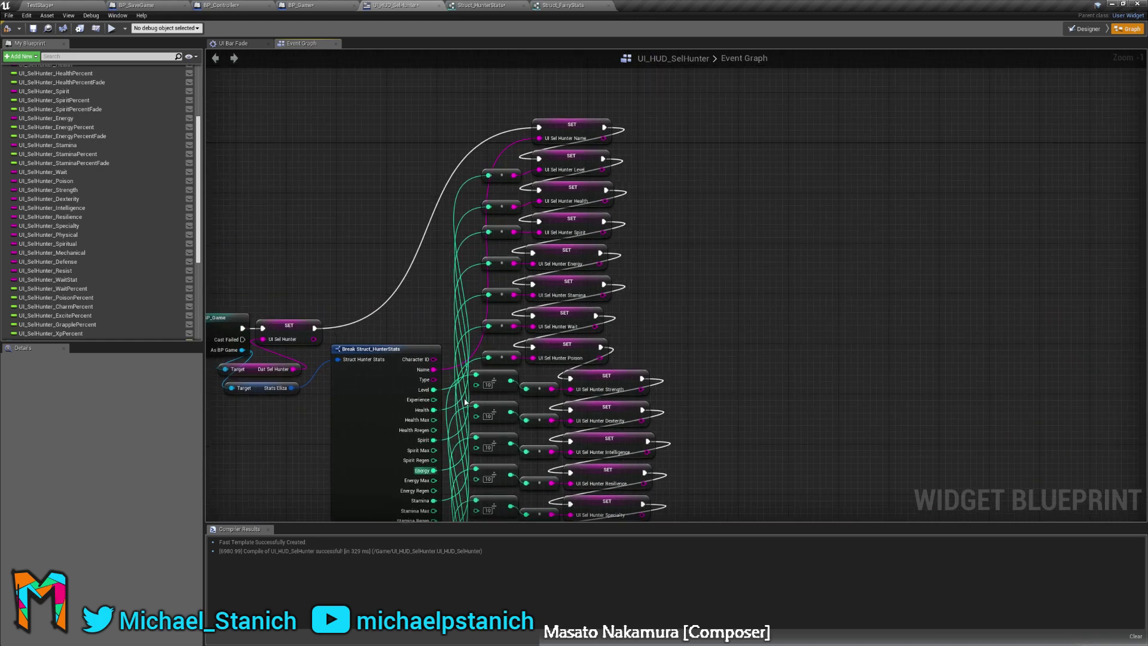
pyautogui.moveTo(749, 411); pyautogui.dragTo(737, 91, button='right')
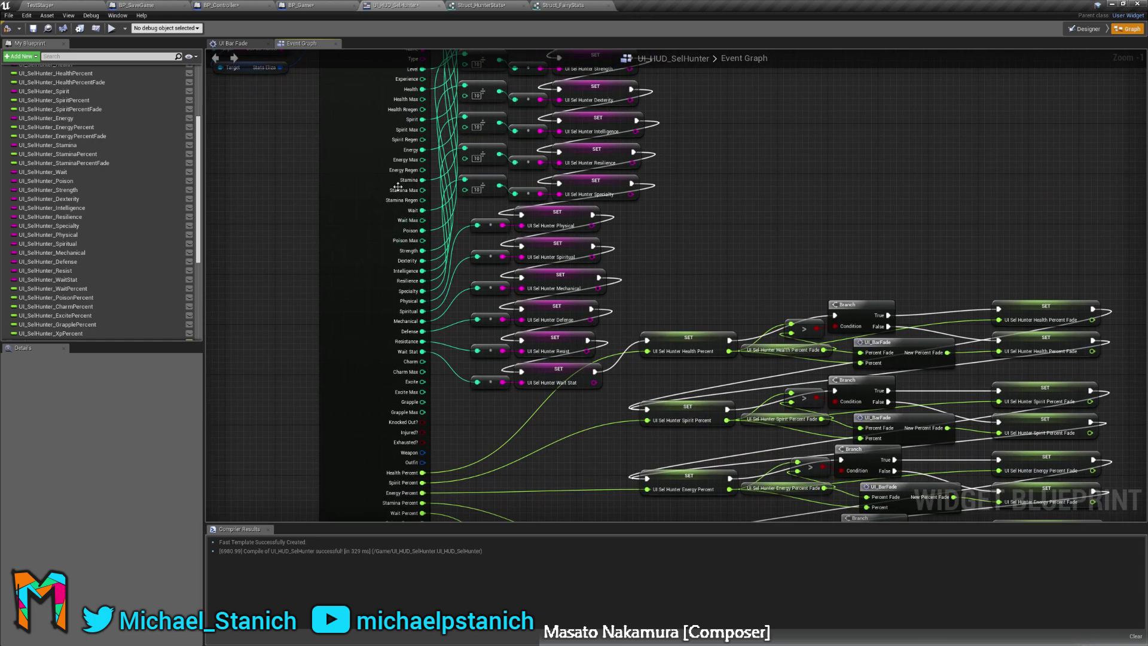
pyautogui.moveTo(706, 169); pyautogui.dragTo(726, 287, button='right')
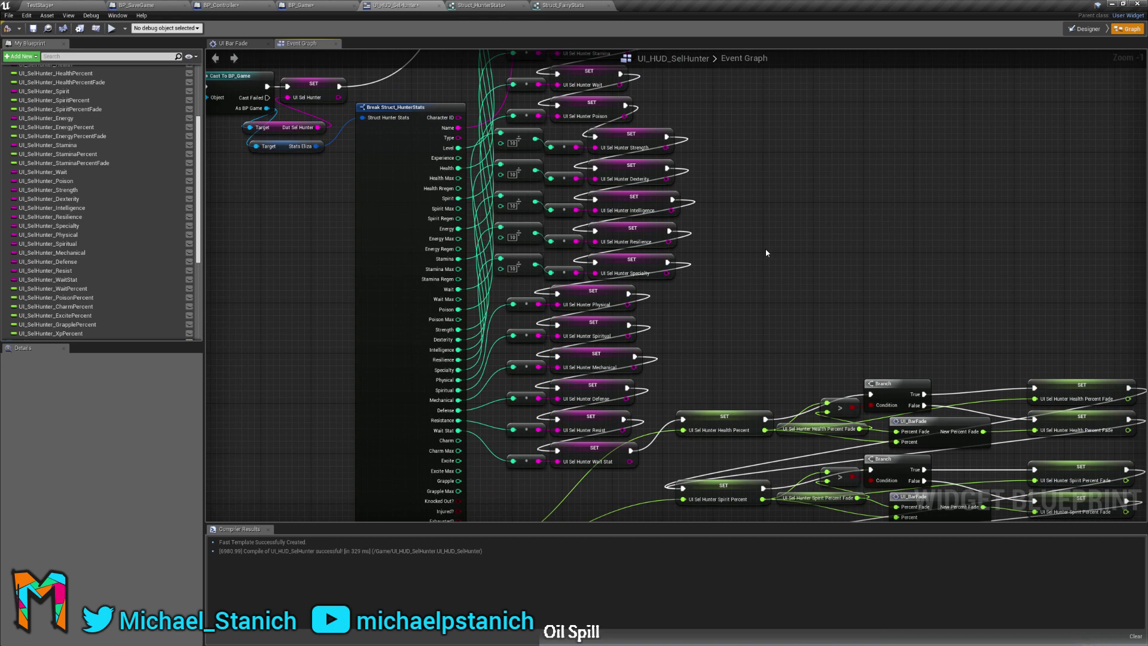
pyautogui.moveTo(712, 221)
pyautogui.mouseDown(button='right')
pyautogui.moveTo(726, 216)
pyautogui.moveTo(772, 409)
pyautogui.moveTo(763, 333)
pyautogui.moveTo(705, 143)
pyautogui.mouseUp(button='right')
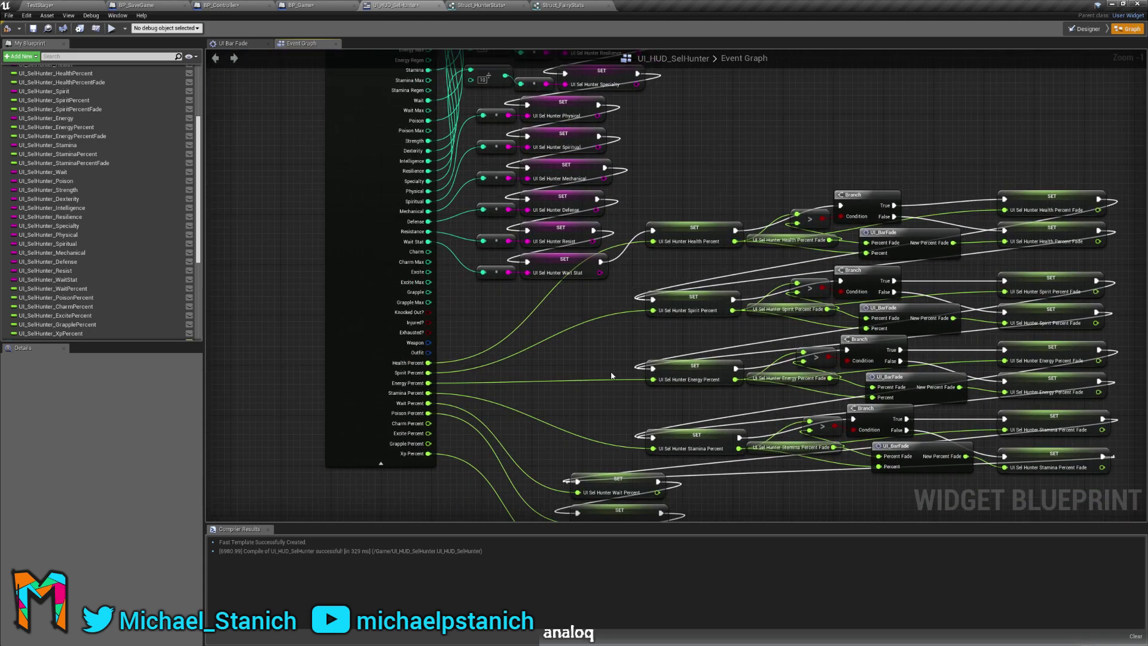
pyautogui.moveTo(612, 377); pyautogui.dragTo(608, 282, button='right')
pyautogui.moveTo(579, 342); pyautogui.dragTo(615, 297, button='right')
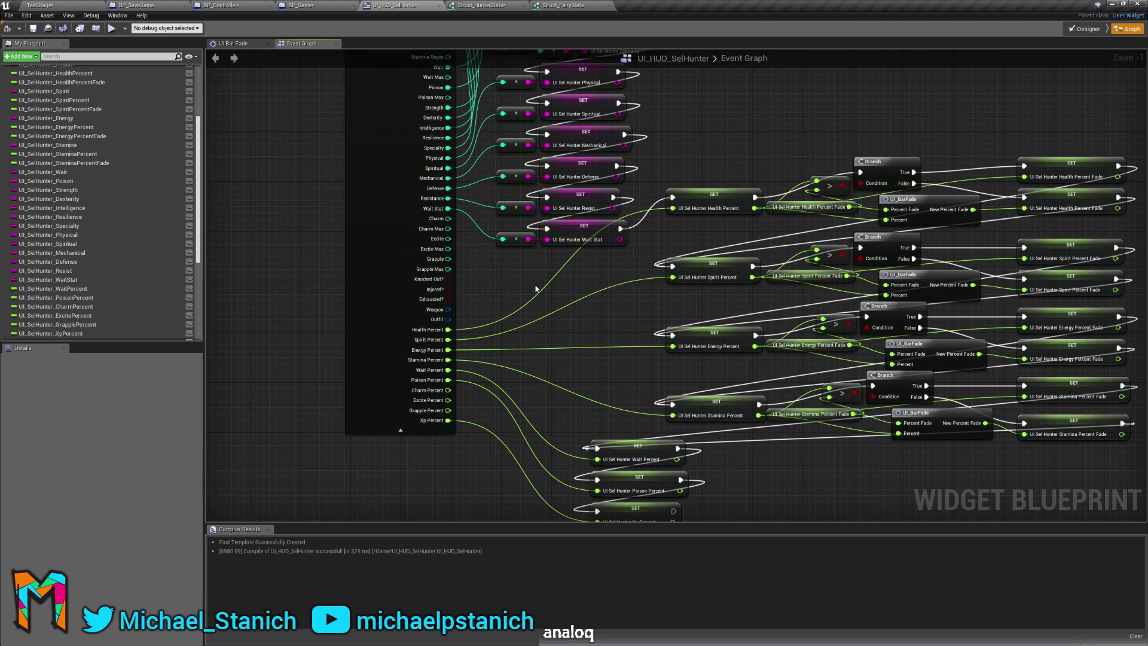
pyautogui.moveTo(520, 308); pyautogui.dragTo(534, 364, button='right')
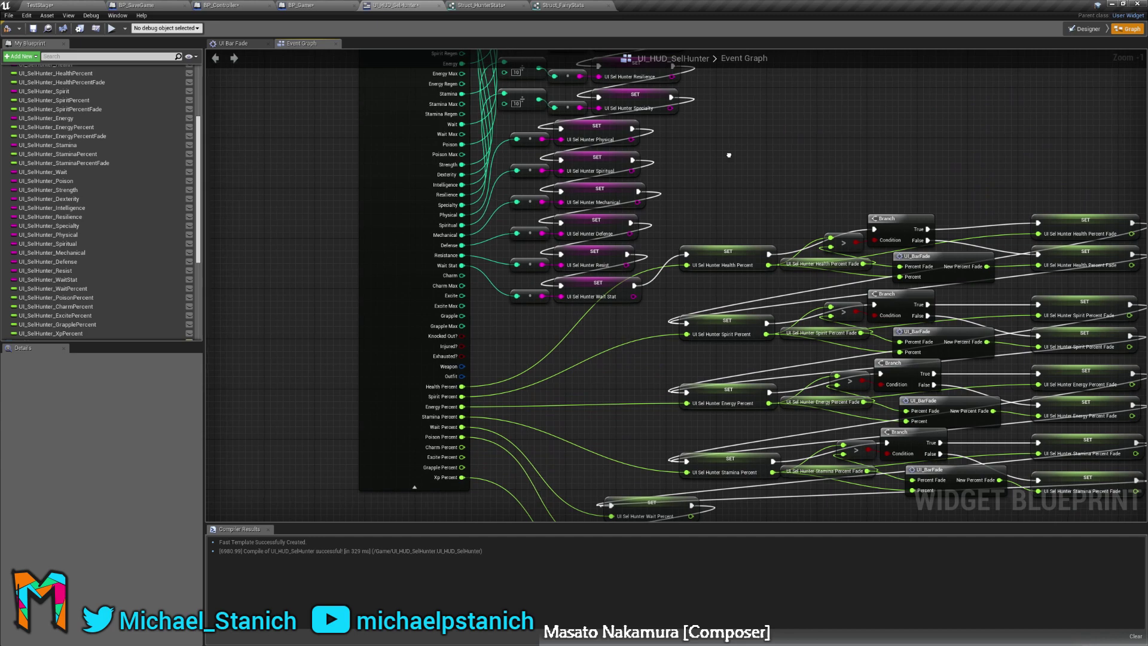
pyautogui.moveTo(726, 153); pyautogui.dragTo(780, 182, button='right')
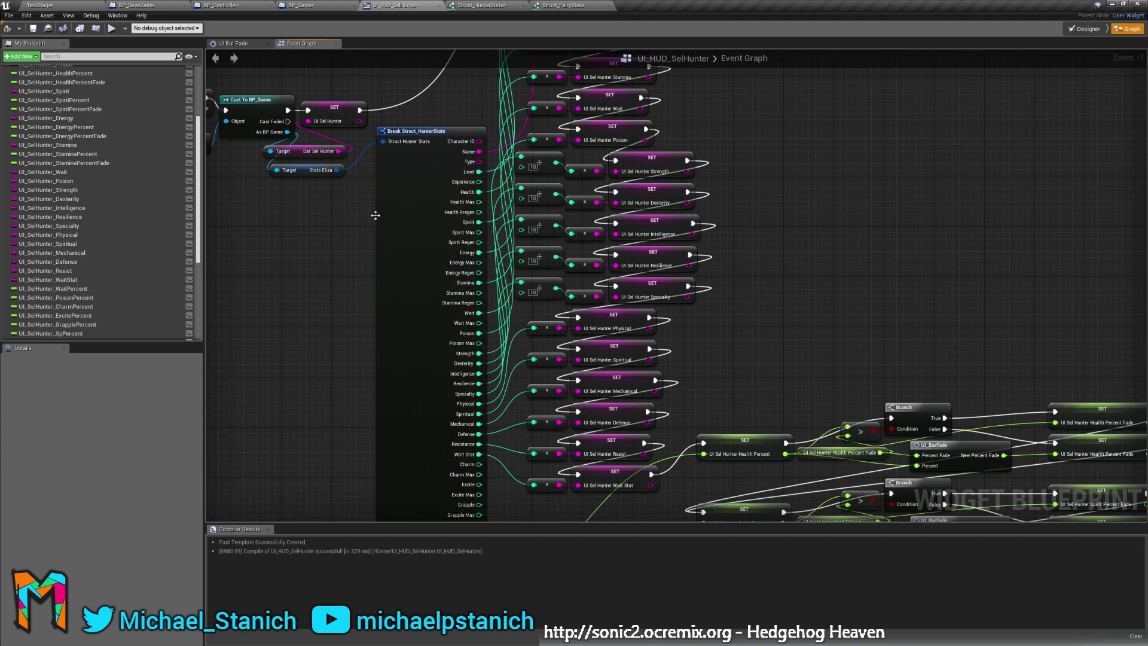
# In the widget's designer, bind WaitValue's text to UI_SelHunter_WaitStat.
pyautogui.click(1085, 28)
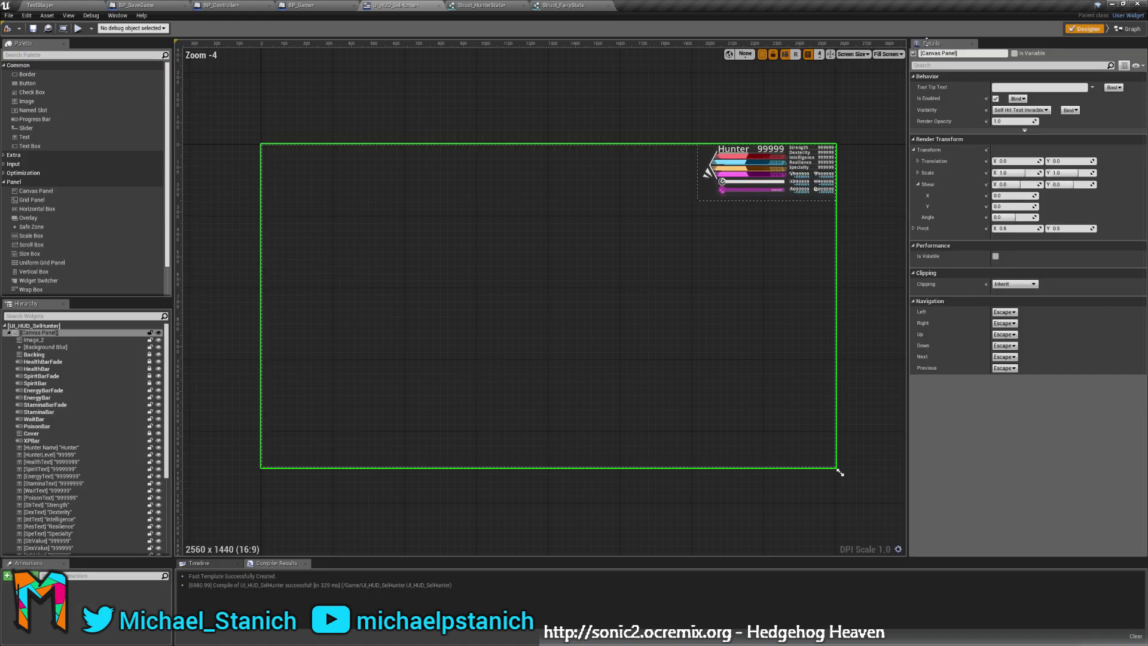
pyautogui.scroll(8, 798, 165)
pyautogui.scroll(-3, 582, 248)
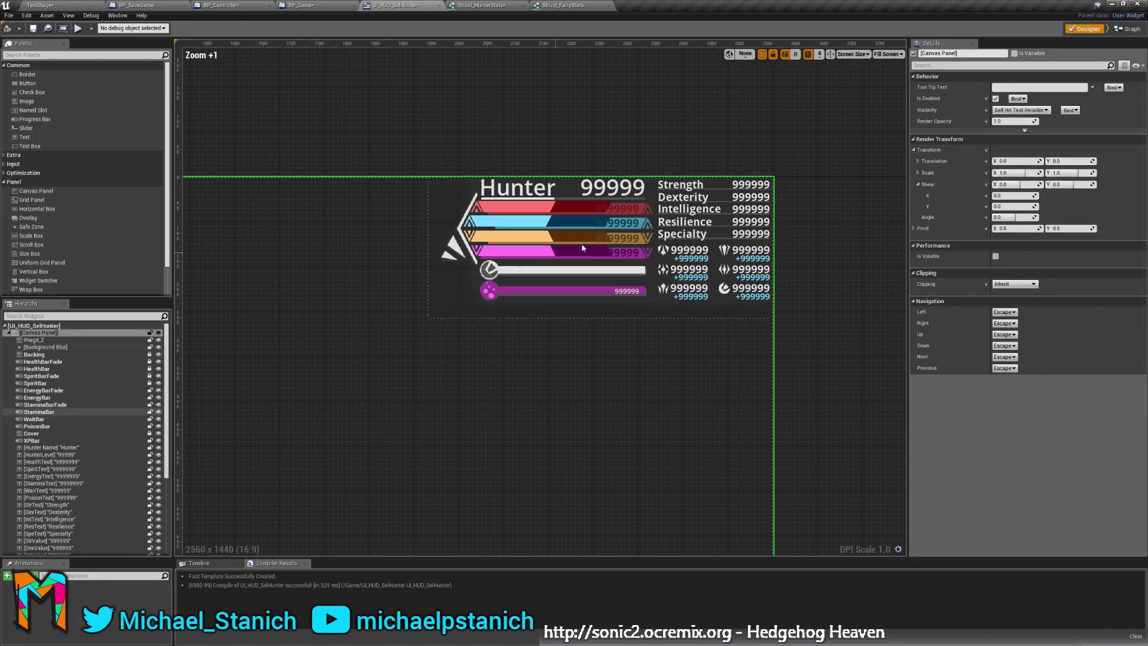
pyautogui.scroll(3, 574, 250)
pyautogui.scroll(-3, 425, 287)
pyautogui.scroll(2, 489, 239)
pyautogui.scroll(1, 323, 256)
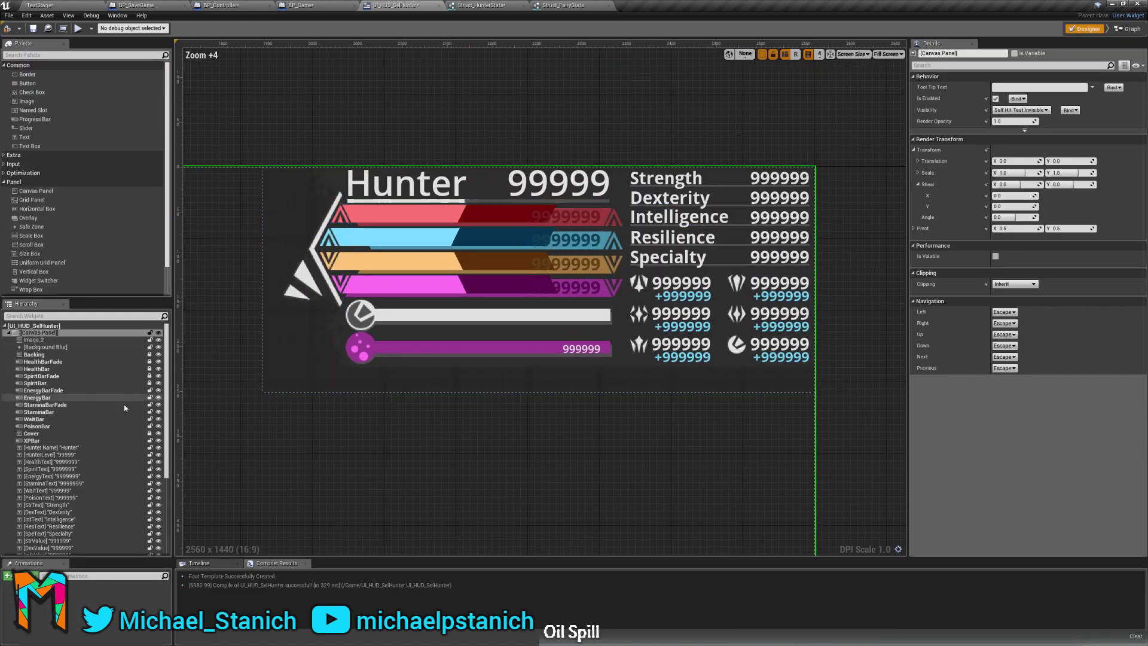
pyautogui.click(786, 347)
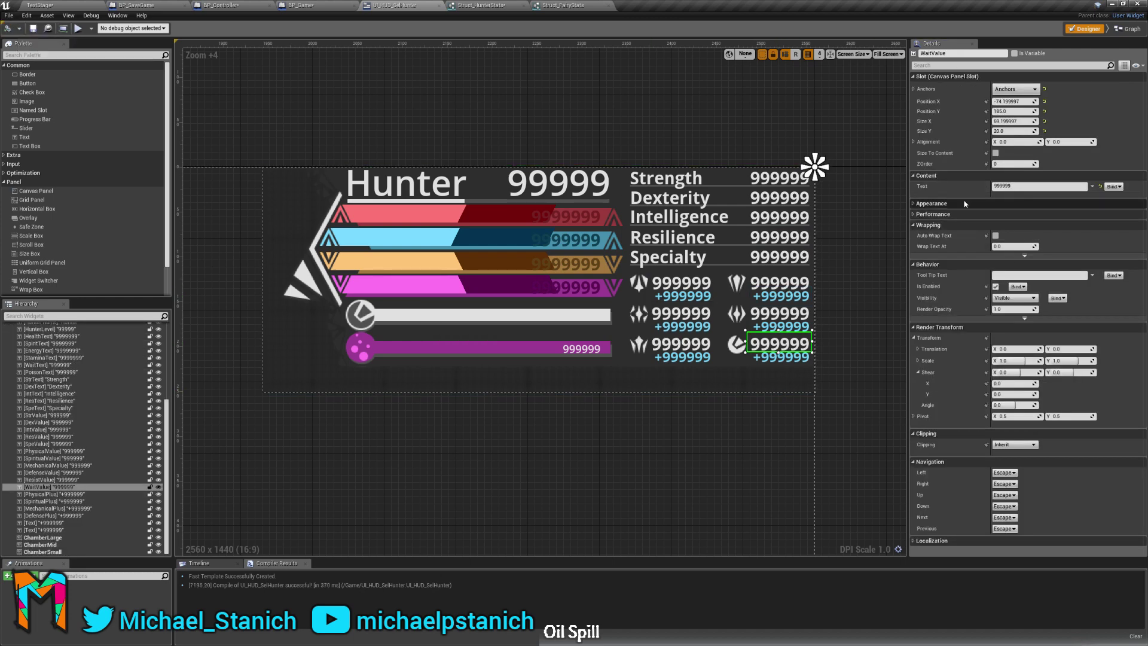
pyautogui.click(1114, 185)
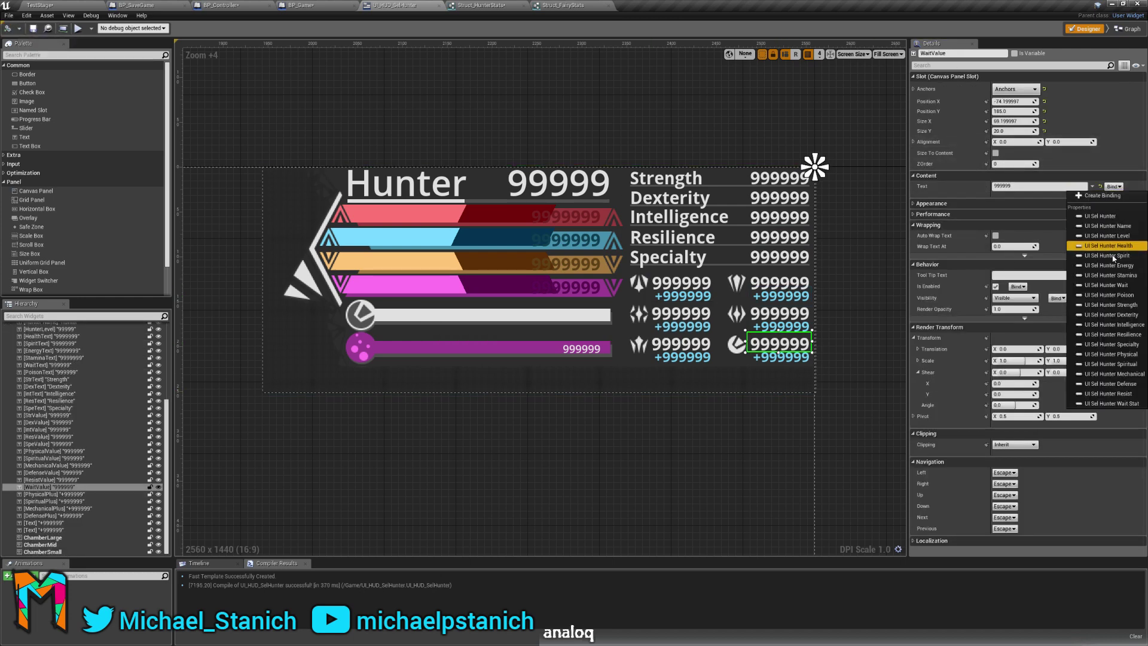
pyautogui.click(1123, 404)
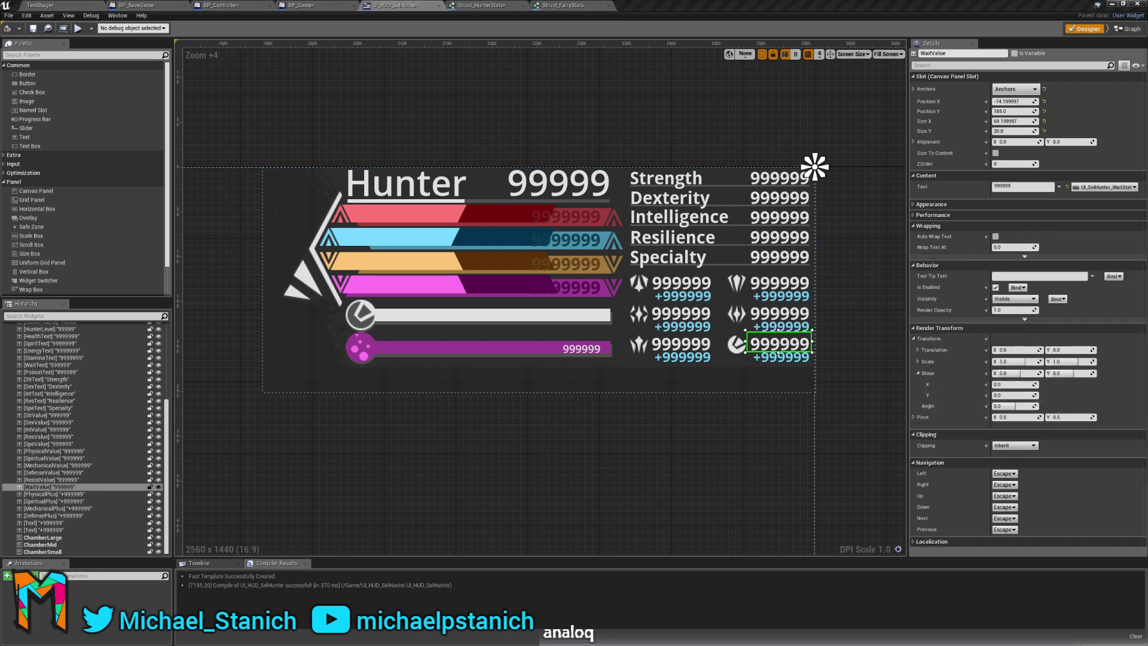
pyautogui.click(601, 459)
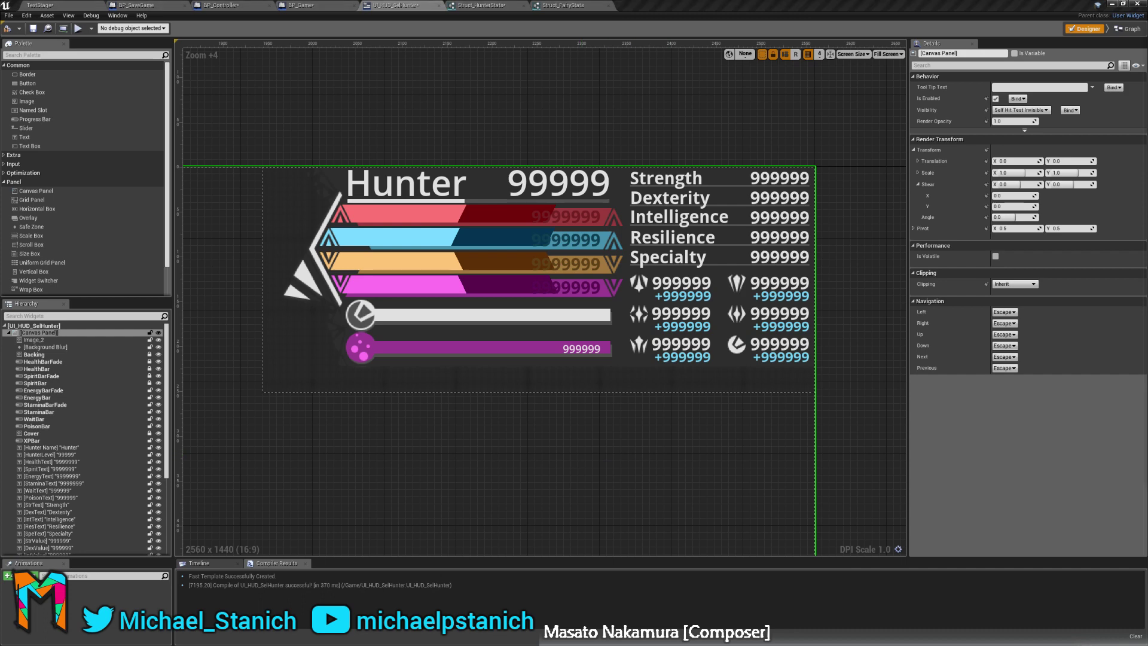
# Look over the widget's hierarchy and layout and compile the UI_HUD_SelHunter widget blueprint.
pyautogui.moveTo(234, 472); pyautogui.dragTo(269, 441, button='right')
pyautogui.scroll(-4, 24, 443)
pyautogui.scroll(-3, 25, 443)
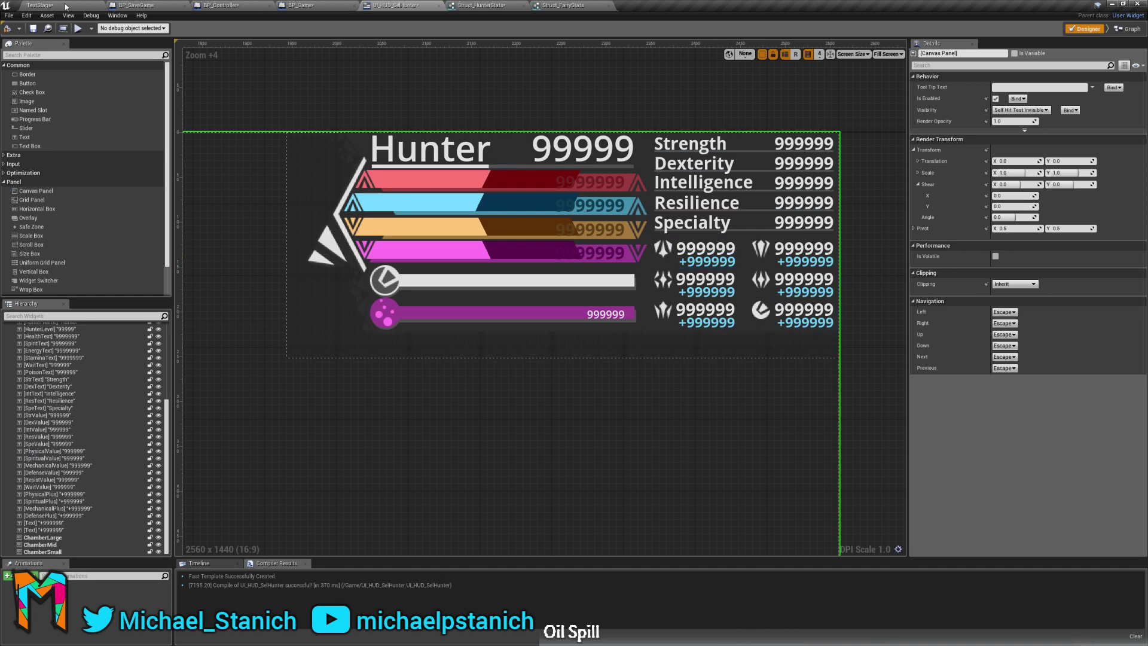
pyautogui.click(7, 30)
# Switch to the TestStage level and start a play session in the viewport with game input active.
pyautogui.click(93, 5)
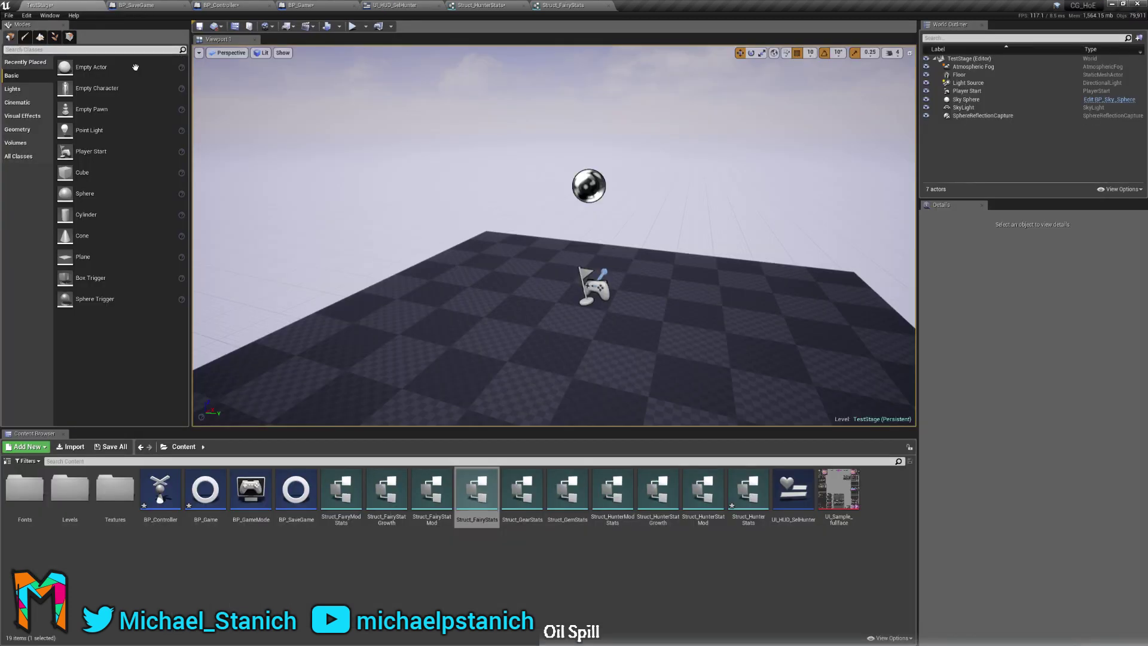
pyautogui.moveTo(514, 93); pyautogui.dragTo(516, 53, button='right')
pyautogui.moveTo(554, 239); pyautogui.dragTo(571, 203, button='right')
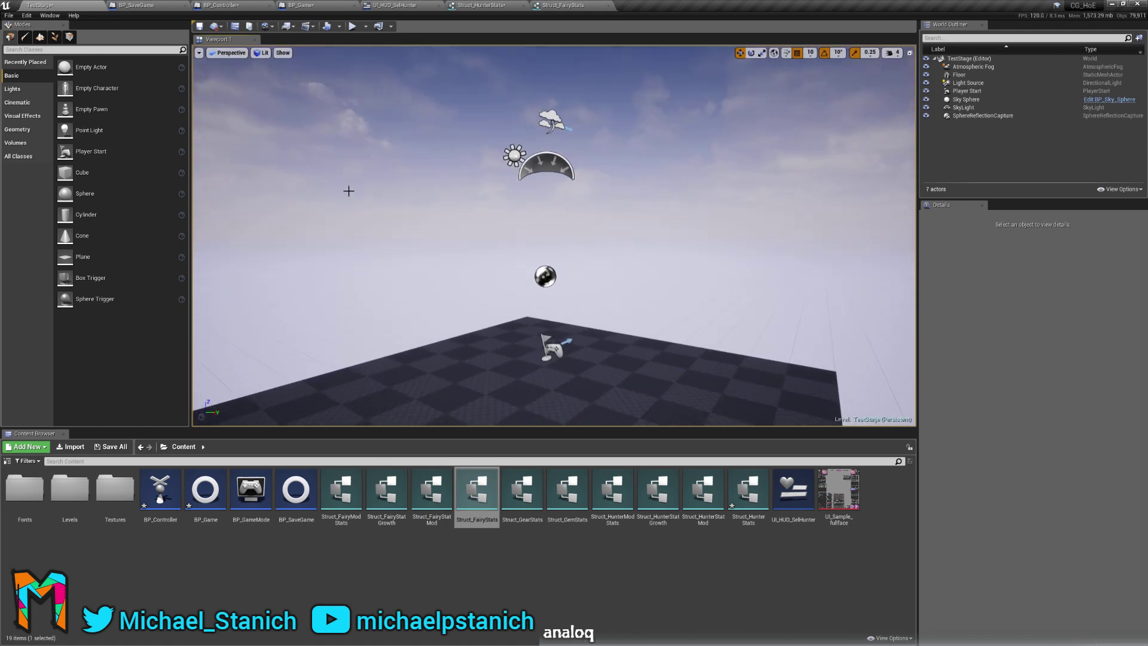
pyautogui.click(352, 26)
pyautogui.click(647, 292)
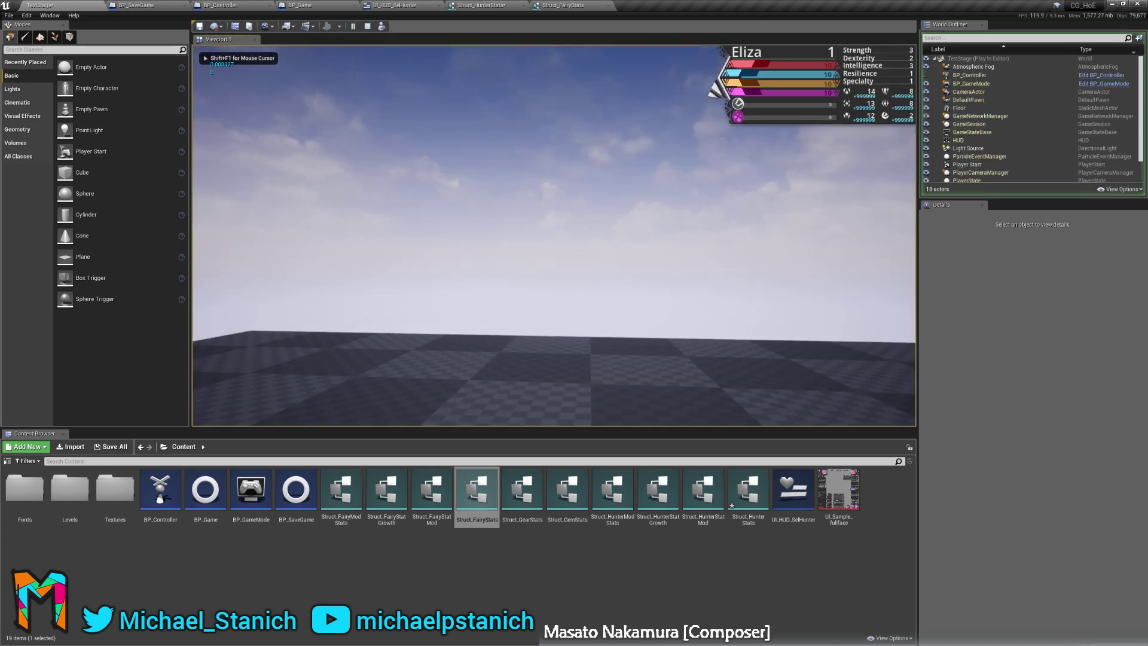
# Level Eliza up repeatedly in the play session to check that the HUD's stat values update, and stop the session.
pyautogui.press('e')
pyautogui.press('e')
pyautogui.press('e')
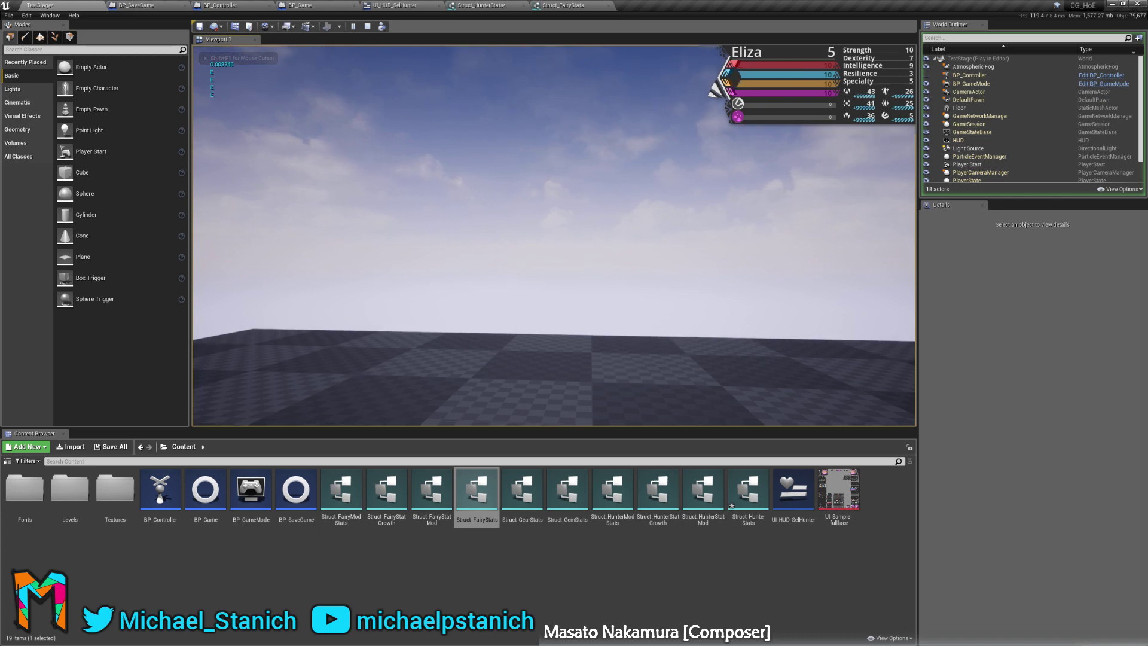
pyautogui.press('e')
pyautogui.press('e')
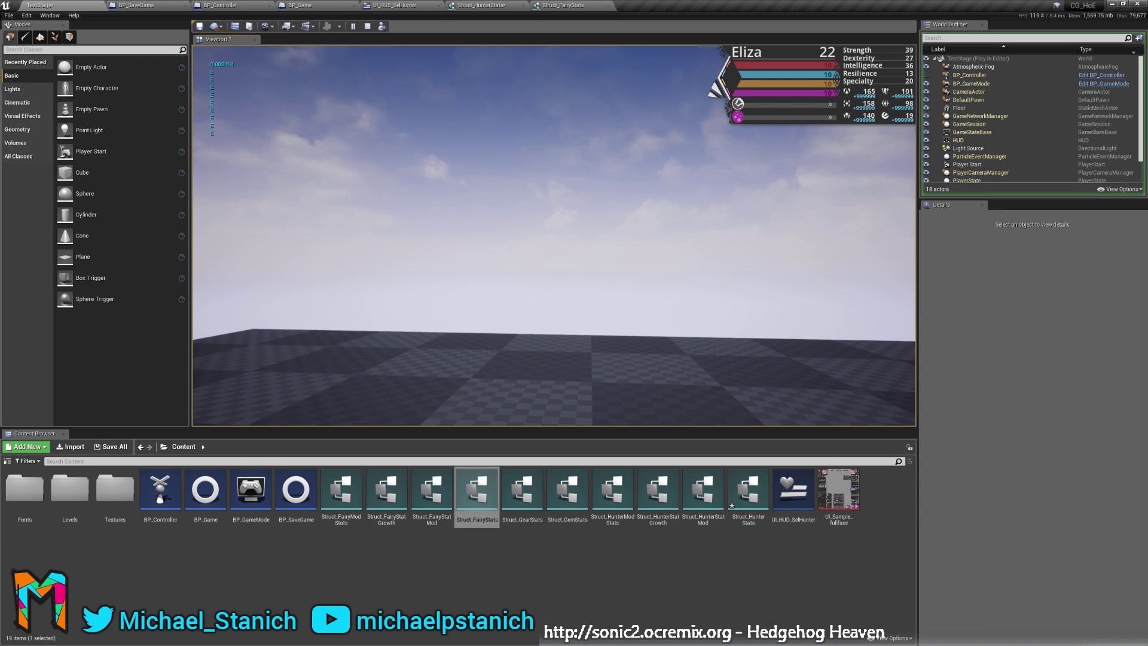
pyautogui.press('e')
pyautogui.press('e')
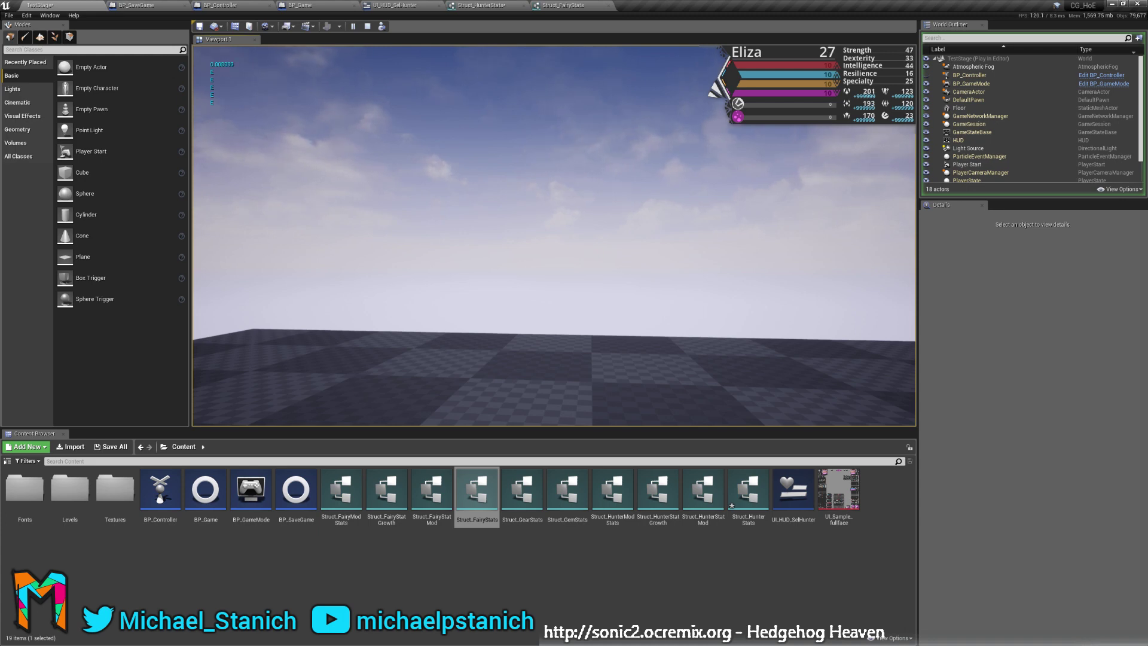
pyautogui.press('e')
pyautogui.press('e')
pyautogui.press('e')
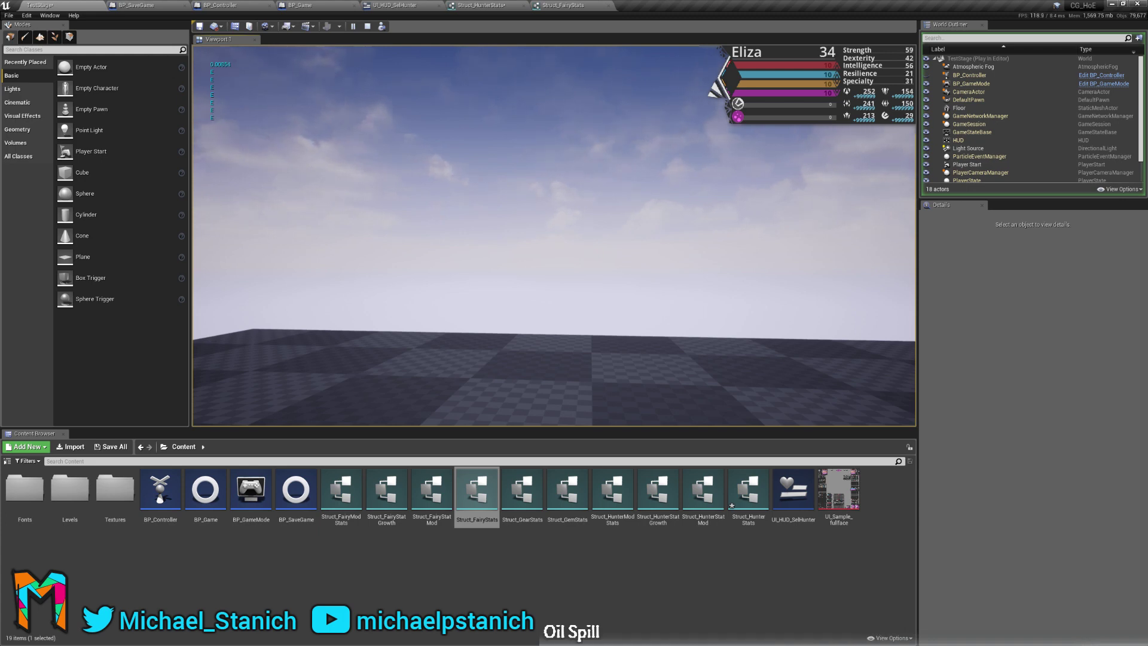
pyautogui.press('e')
pyautogui.press('e')
pyautogui.press('e')
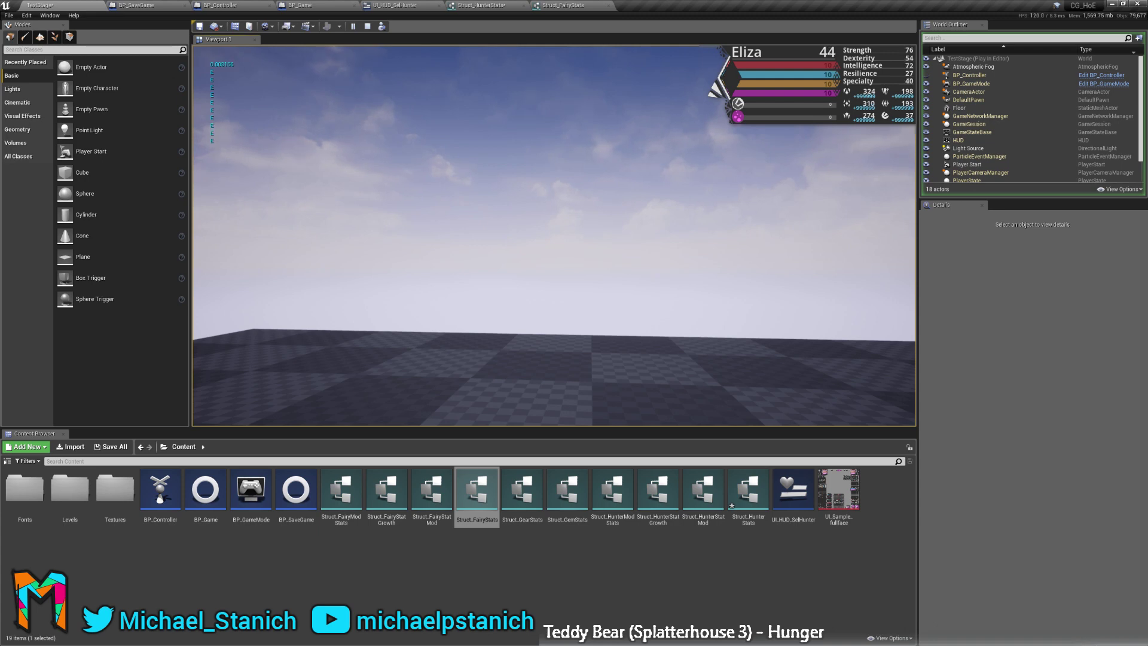
pyautogui.press('e')
pyautogui.press('e')
pyautogui.press('e')
pyautogui.press('e')
pyautogui.press('e')
pyautogui.press('e')
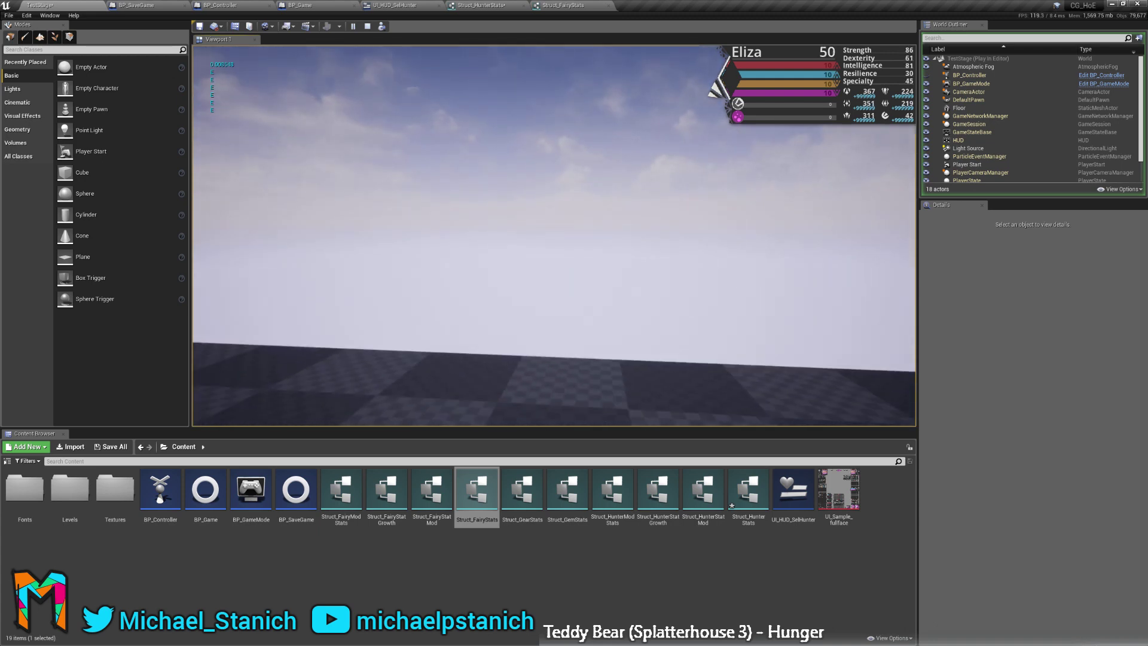
pyautogui.press('e')
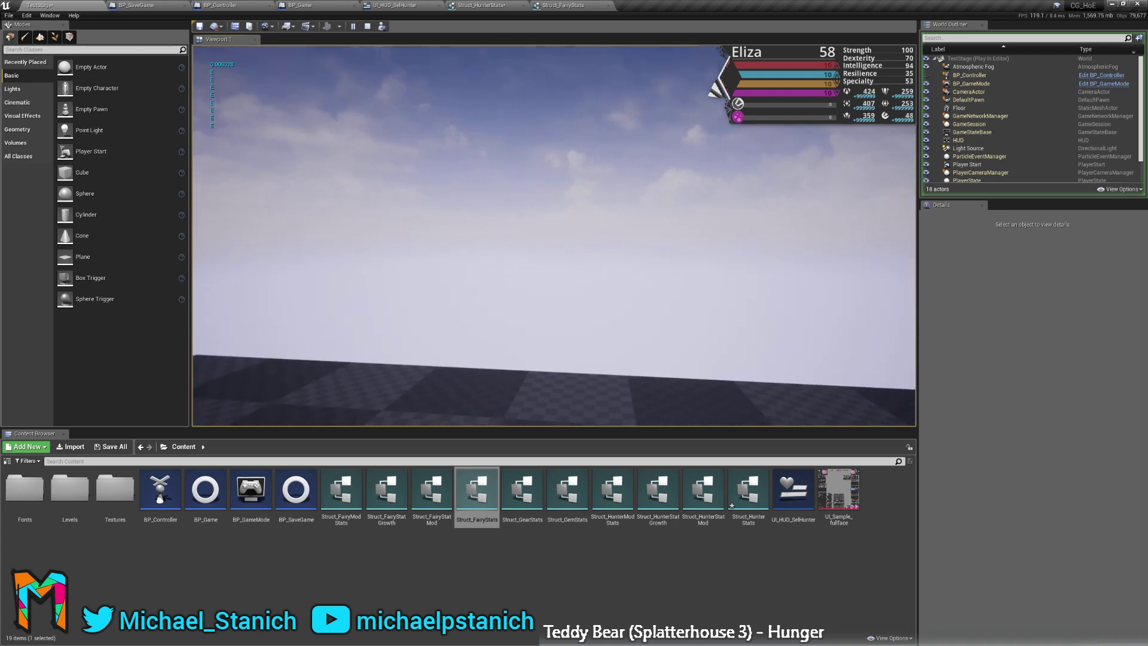
pyautogui.press('Escape')
pyautogui.press('s')
pyautogui.moveTo(619, 153); pyautogui.dragTo(600, 116, button='right')
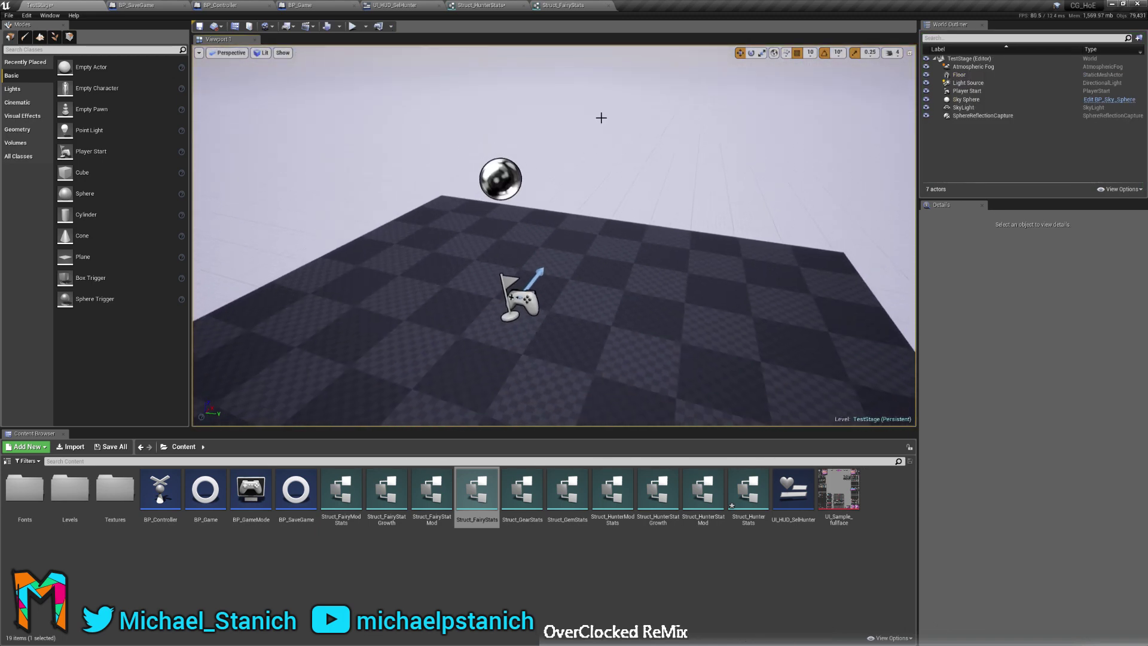
# Close the Struct_HunterStats and Struct_FairyStats editors.
pyautogui.click(514, 5)
pyautogui.click(543, 5)
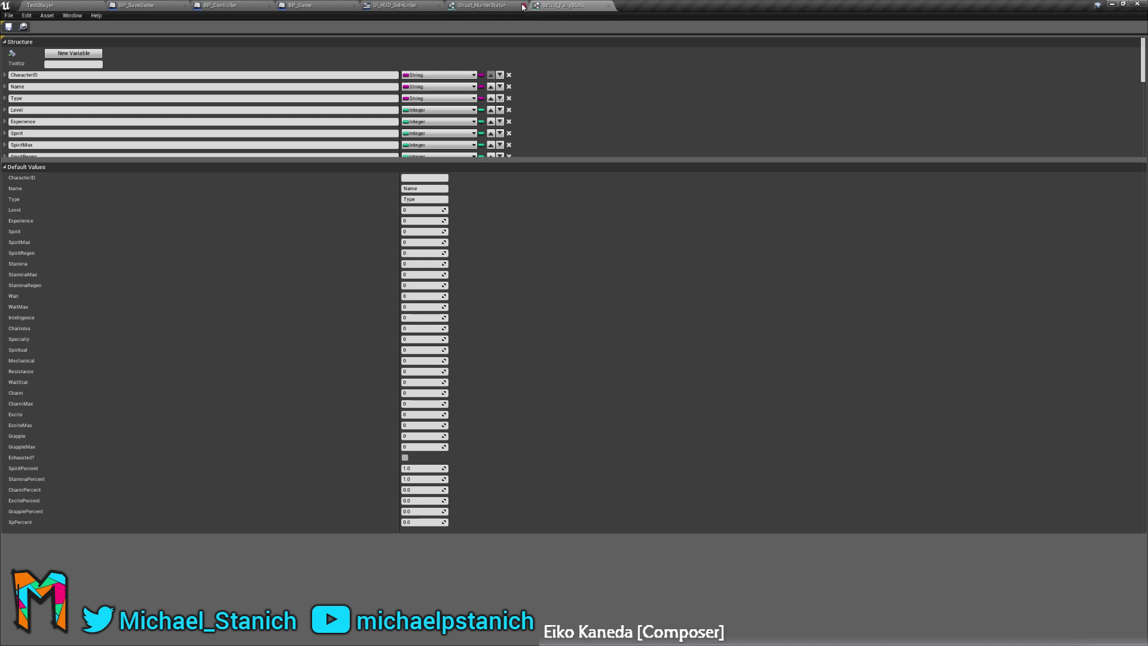
pyautogui.click(524, 5)
pyautogui.click(524, 6)
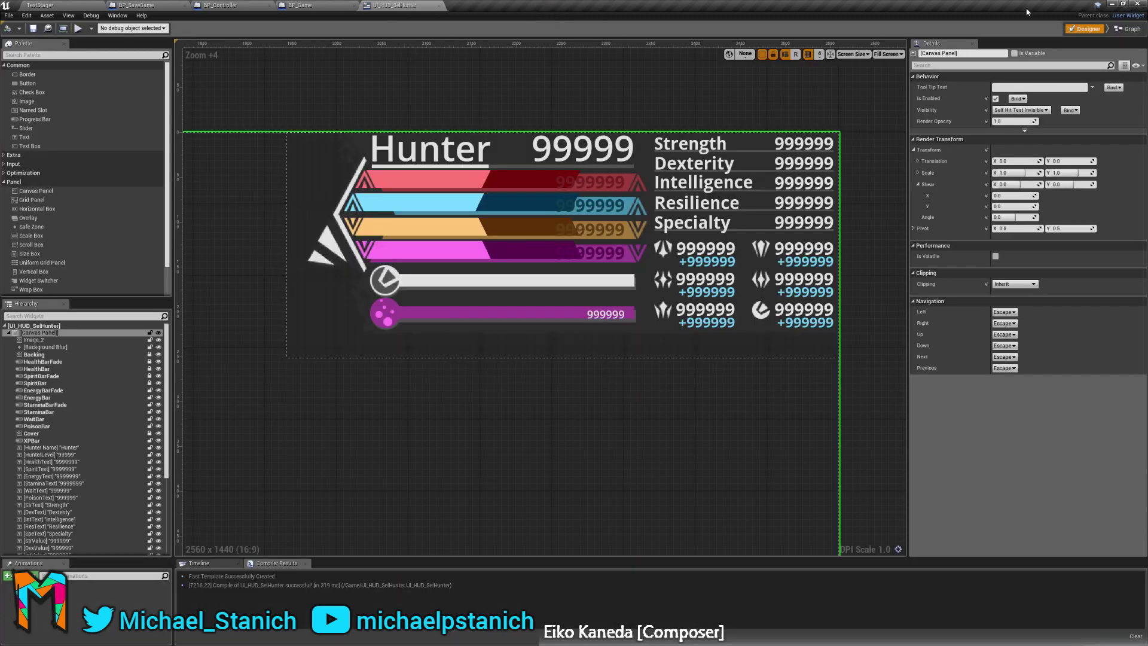
# Look over the widget's event graph and BP_Game's Calc Level Up and Calc Char Stats function graphs.
pyautogui.click(1128, 29)
pyautogui.moveTo(836, 323); pyautogui.dragTo(907, 284, button='right')
pyautogui.moveTo(823, 53); pyautogui.dragTo(828, 238, button='right')
pyautogui.click(342, 5)
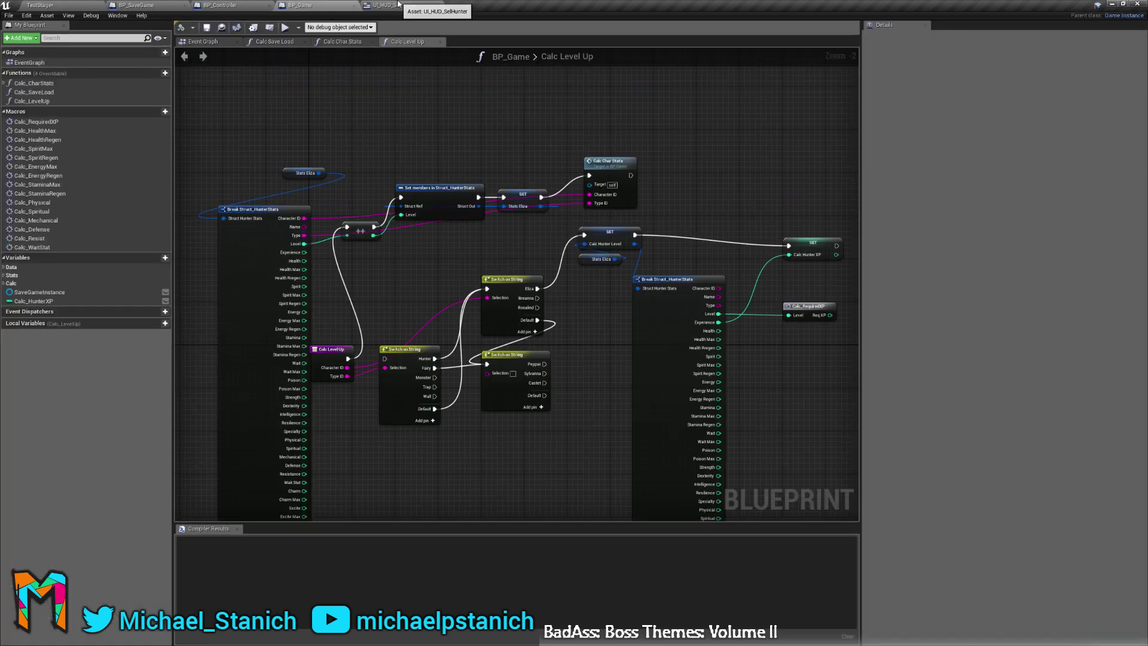
pyautogui.moveTo(313, 253); pyautogui.dragTo(418, 234, button='right')
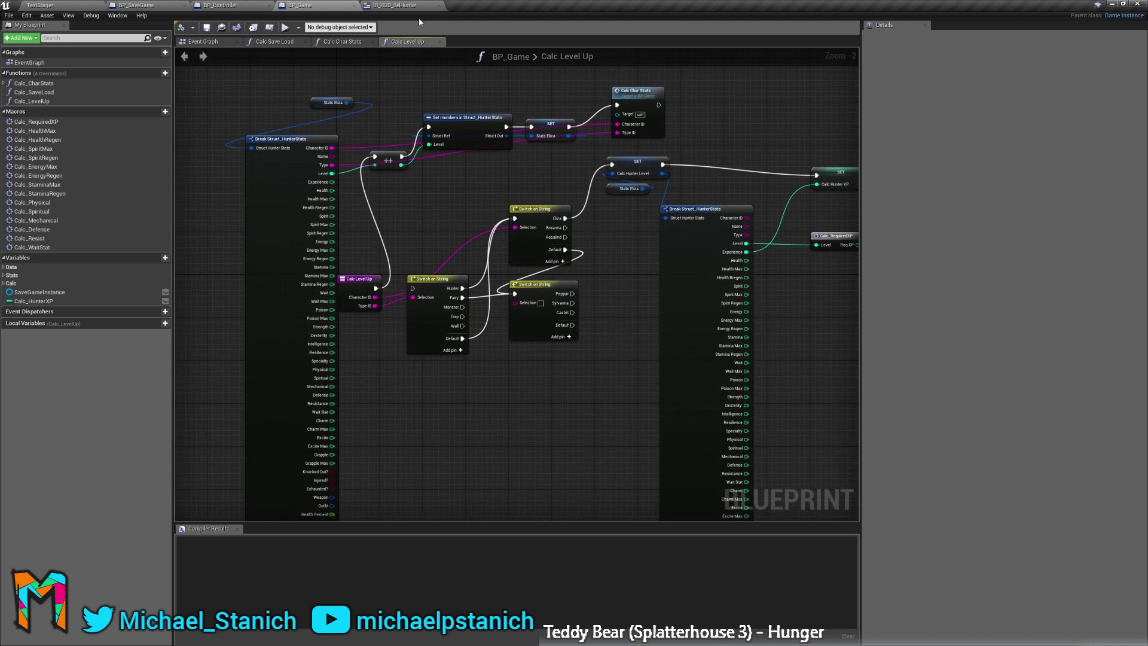
pyautogui.click(339, 42)
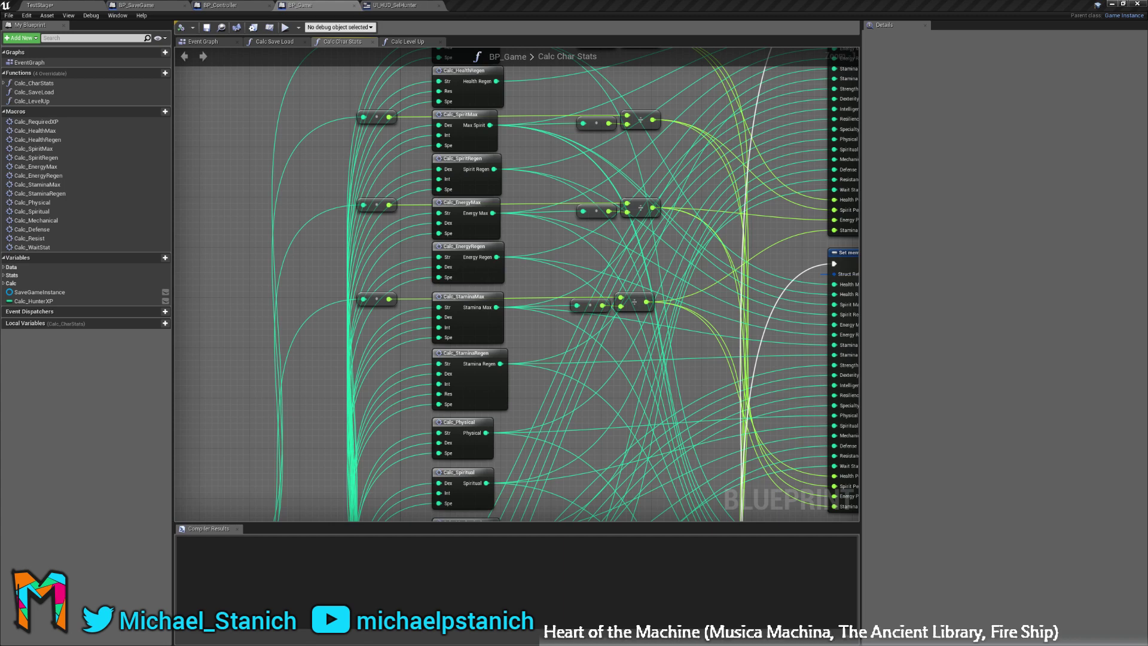
pyautogui.moveTo(724, 276); pyautogui.dragTo(491, 366, button='right')
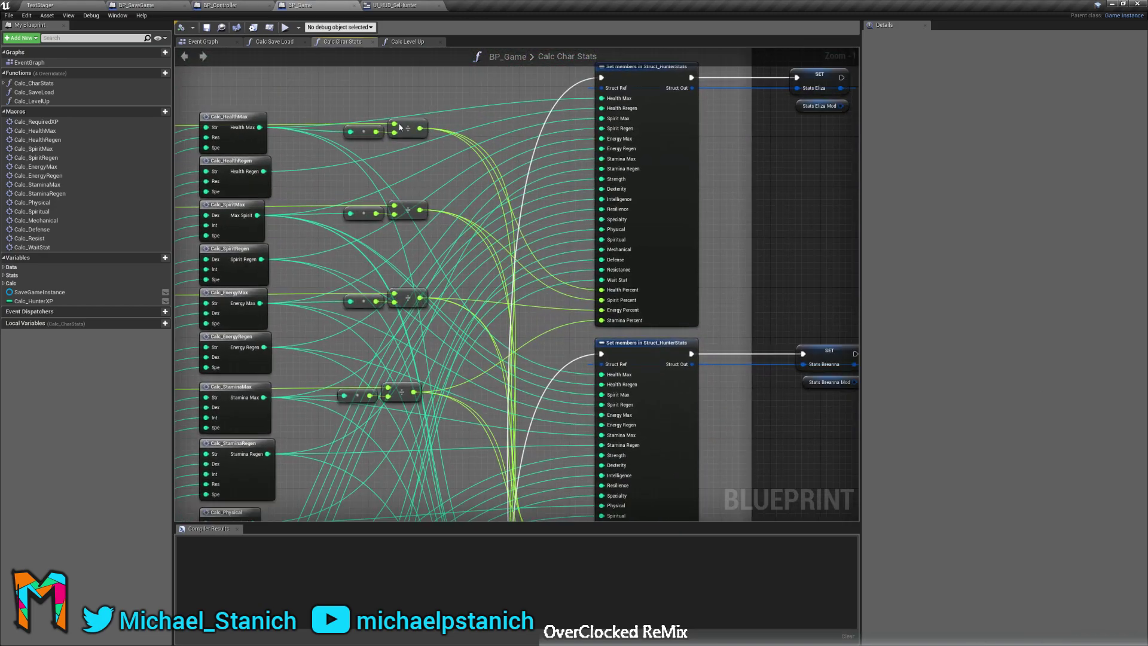
pyautogui.click(403, 41)
# Examine UI_HUD_SelHunter's event graph, from the percent and fade branches back through the stat setters to Event Tick.
pyautogui.click(403, 5)
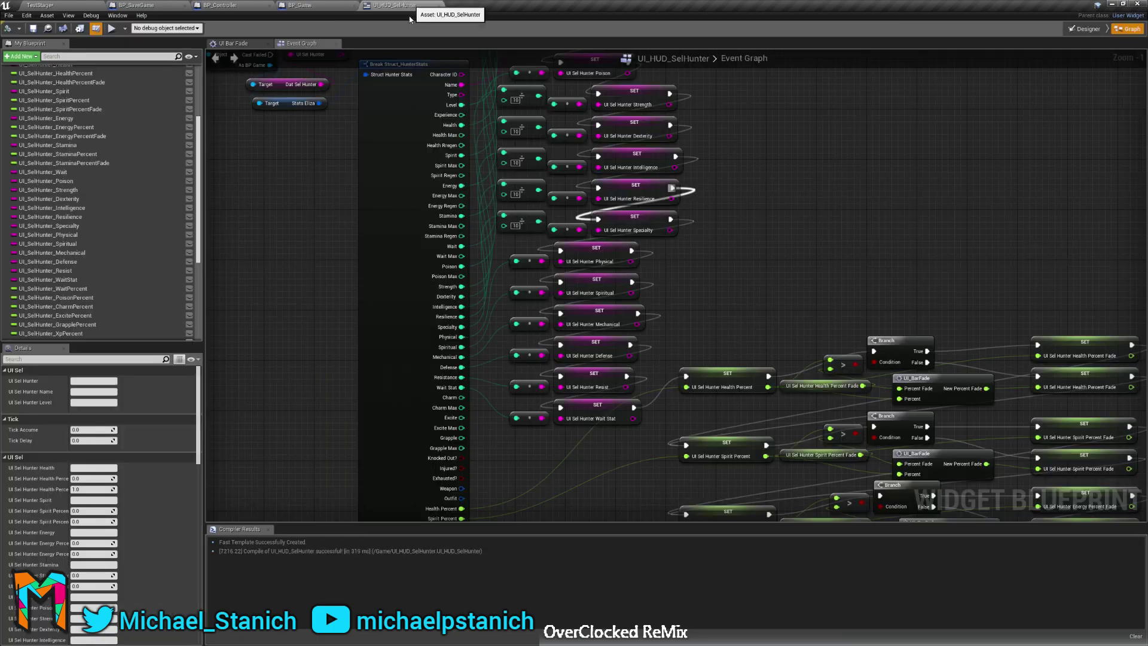
pyautogui.moveTo(732, 97); pyautogui.dragTo(1017, 139, button='right')
pyautogui.moveTo(275, 309); pyautogui.dragTo(669, 418, button='right')
pyautogui.moveTo(843, 376); pyautogui.dragTo(443, 388, button='right')
pyautogui.moveTo(700, 519); pyautogui.dragTo(418, 281, button='right')
pyautogui.moveTo(842, 465); pyautogui.dragTo(776, 330, button='right')
pyautogui.moveTo(540, 329); pyautogui.dragTo(756, 456, button='right')
pyautogui.moveTo(313, 129); pyautogui.dragTo(402, 216, button='right')
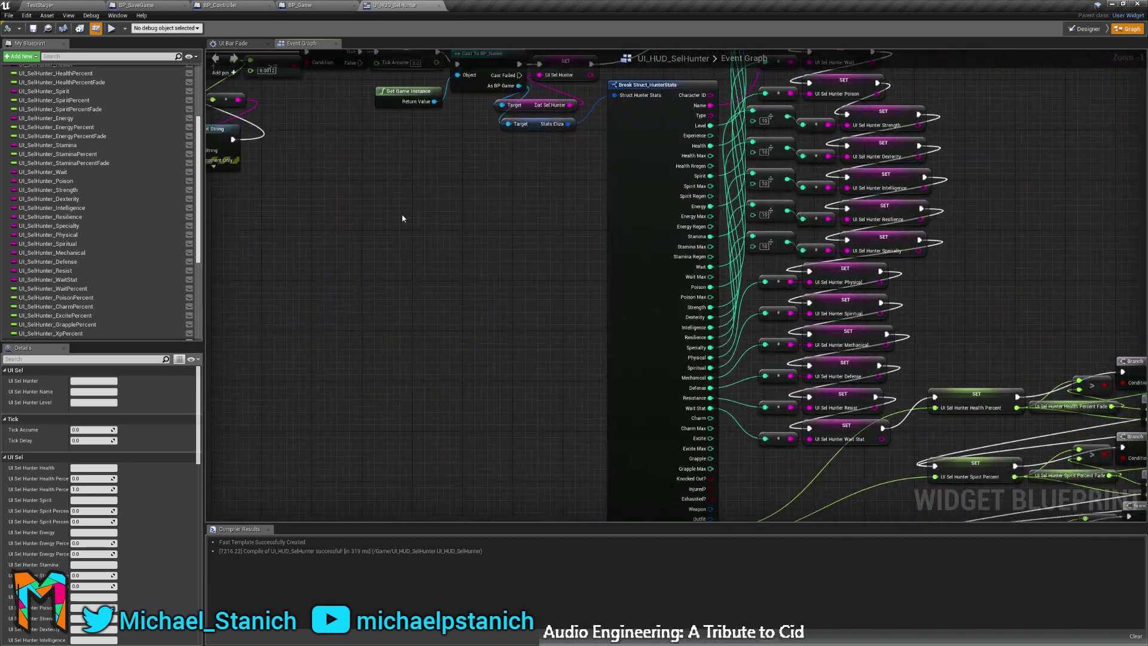
pyautogui.moveTo(568, 476); pyautogui.dragTo(562, 371, button='right')
pyautogui.moveTo(573, 286); pyautogui.dragTo(501, 517, button='right')
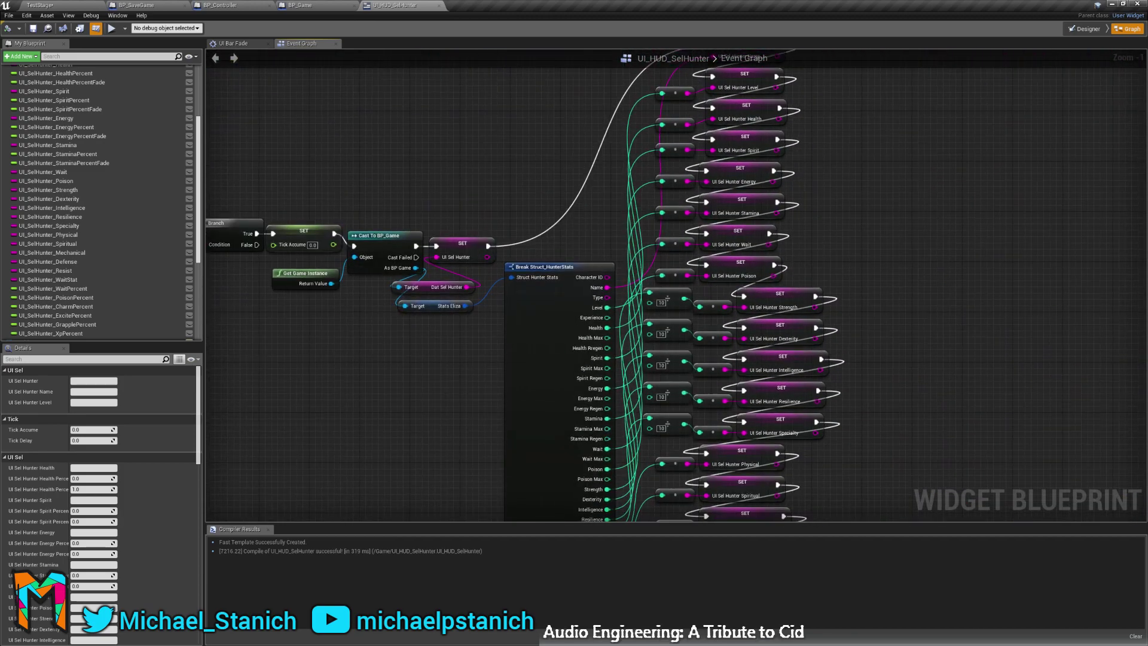
pyautogui.moveTo(211, 290); pyautogui.dragTo(522, 138, button='right')
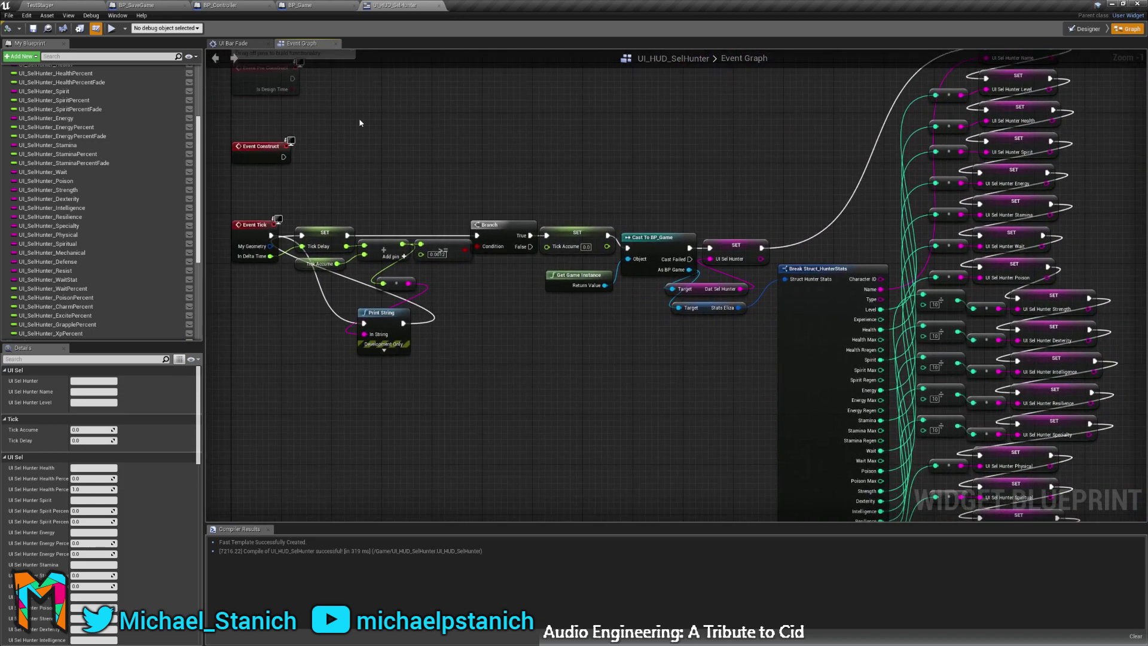
# Create a new Widget Blueprint named UI_HUD_HunterSkills in the project's Content folder.
pyautogui.click(78, 4)
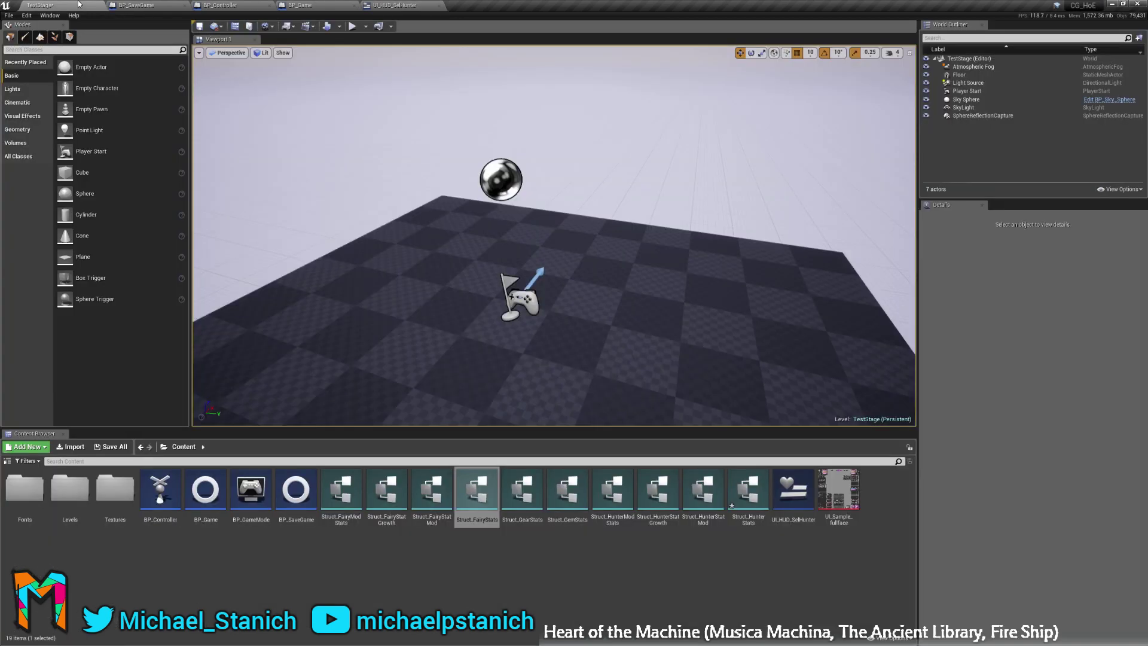
pyautogui.rightClick(534, 556)
pyautogui.moveTo(576, 563)
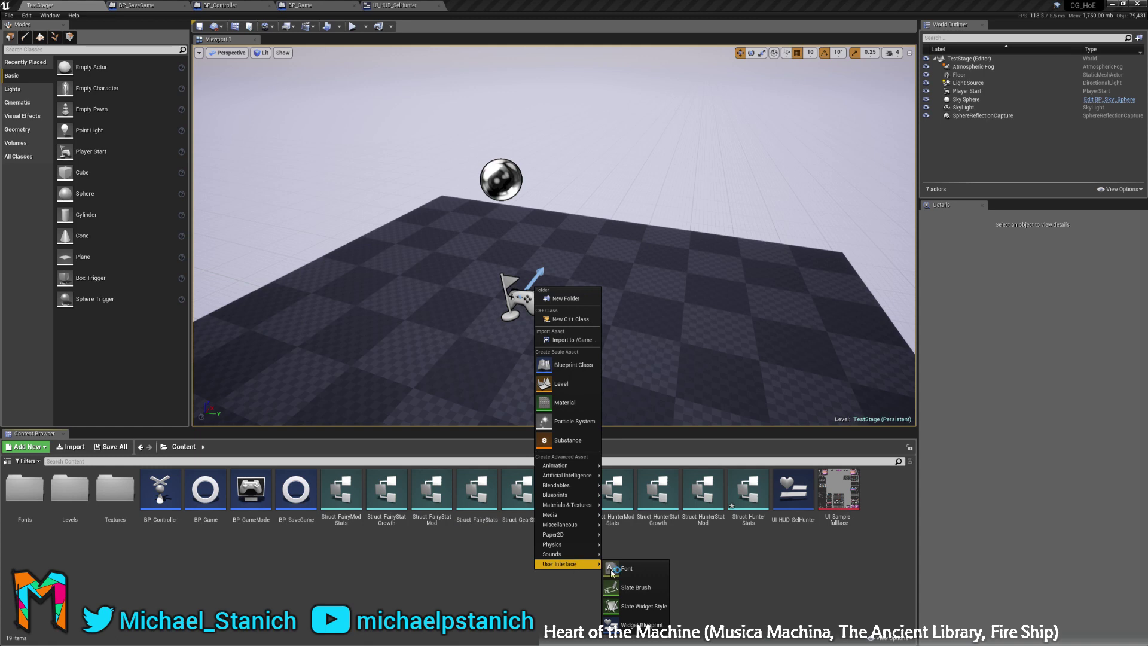
pyautogui.click(637, 625)
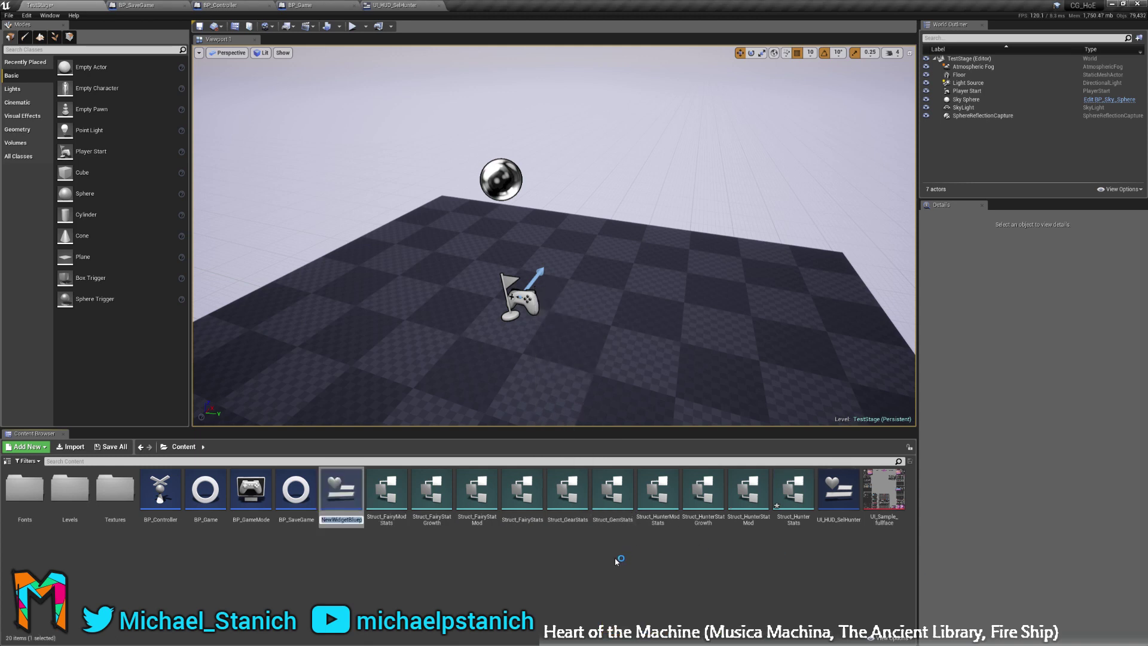
pyautogui.write('UI_HunterSki')
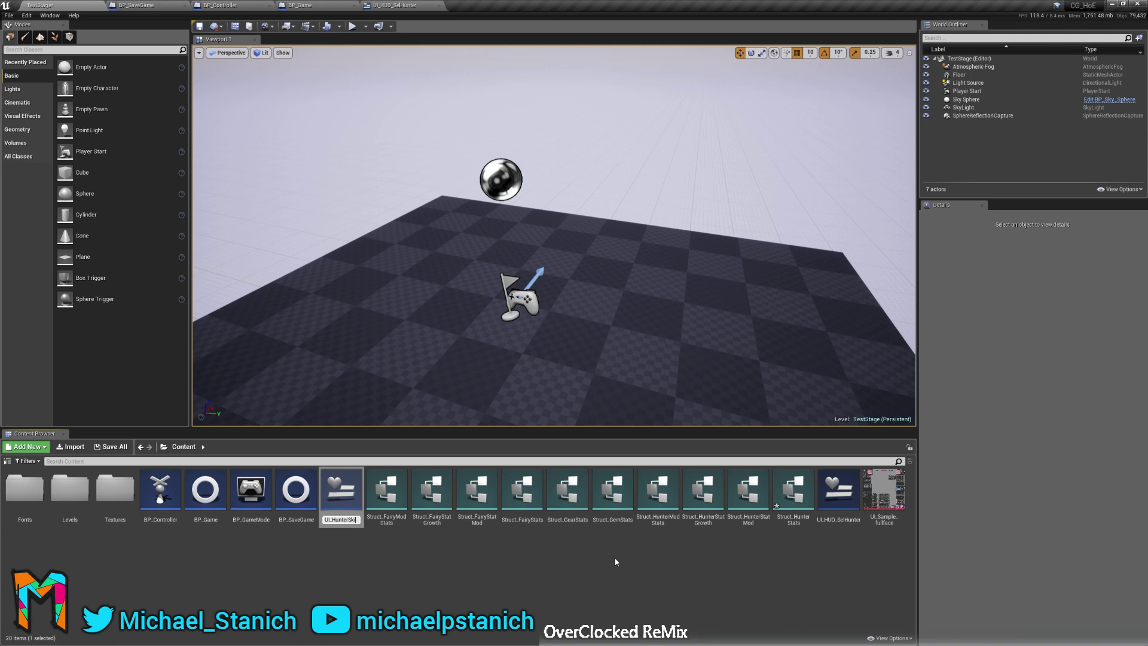
pyautogui.write('lls')
pyautogui.press('BackSpace')
pyautogui.press('BackSpace')
pyautogui.write('_HUD_SelHe')
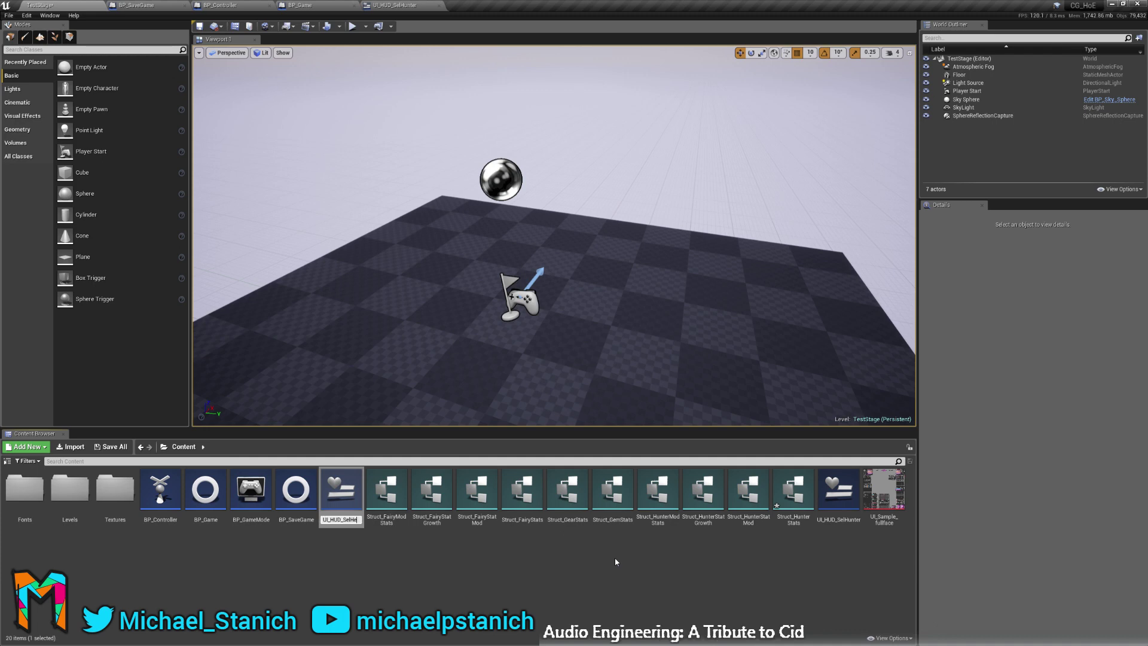
pyautogui.write('unter')
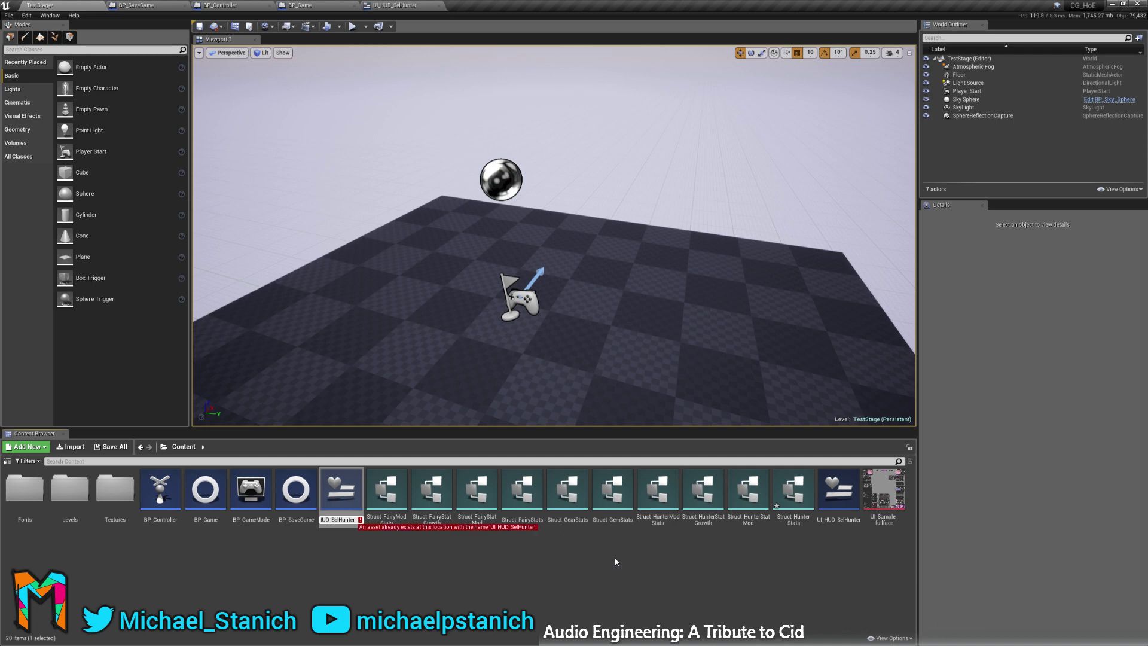
pyautogui.write('Skills')
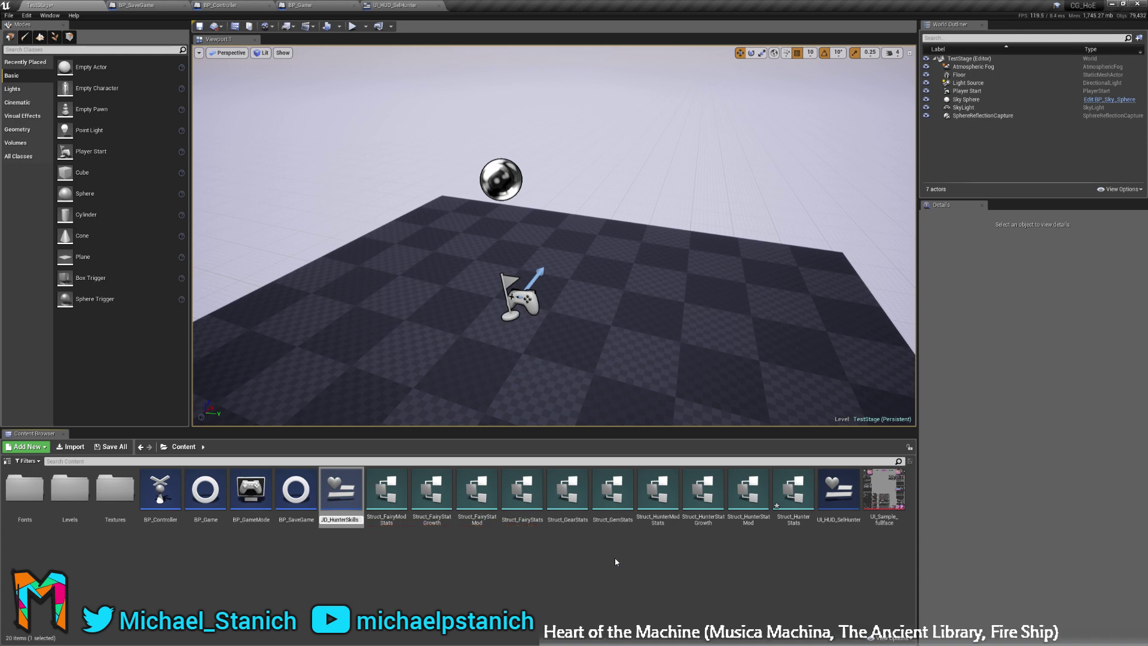
pyautogui.press('Return')
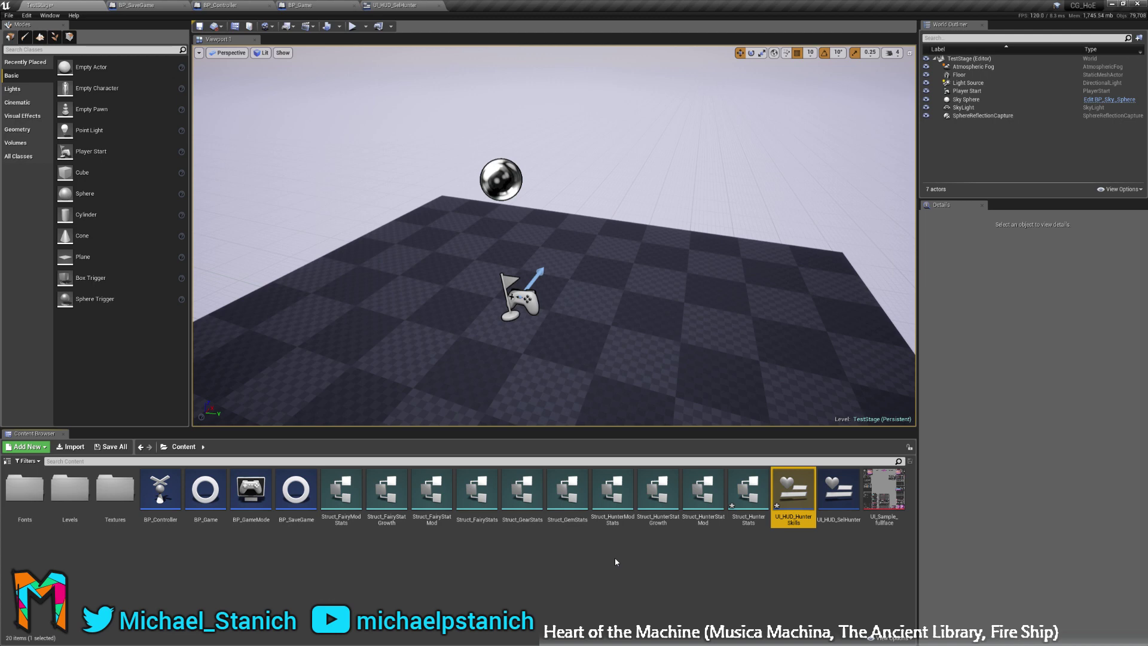
# Open UI_HUD_HunterSkills for editing and delete its default root Canvas Panel.
pyautogui.doubleClick(793, 492)
pyautogui.moveTo(401, 285); pyautogui.dragTo(479, 317, button='right')
pyautogui.moveTo(425, 234); pyautogui.dragTo(399, 233, button='right')
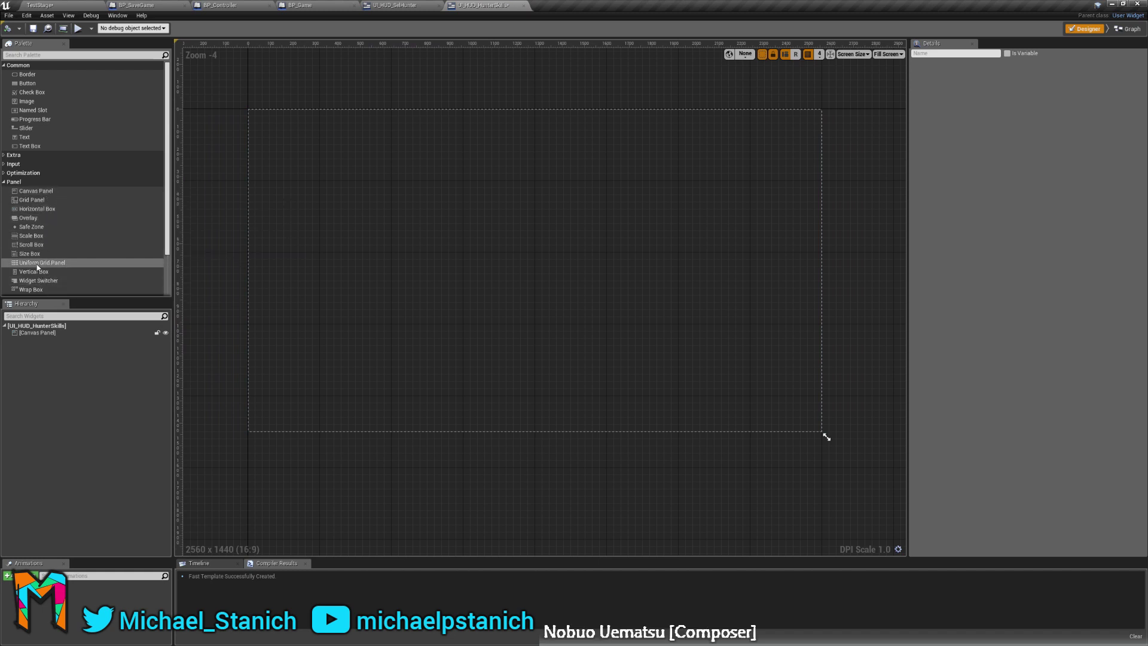
pyautogui.click(31, 333)
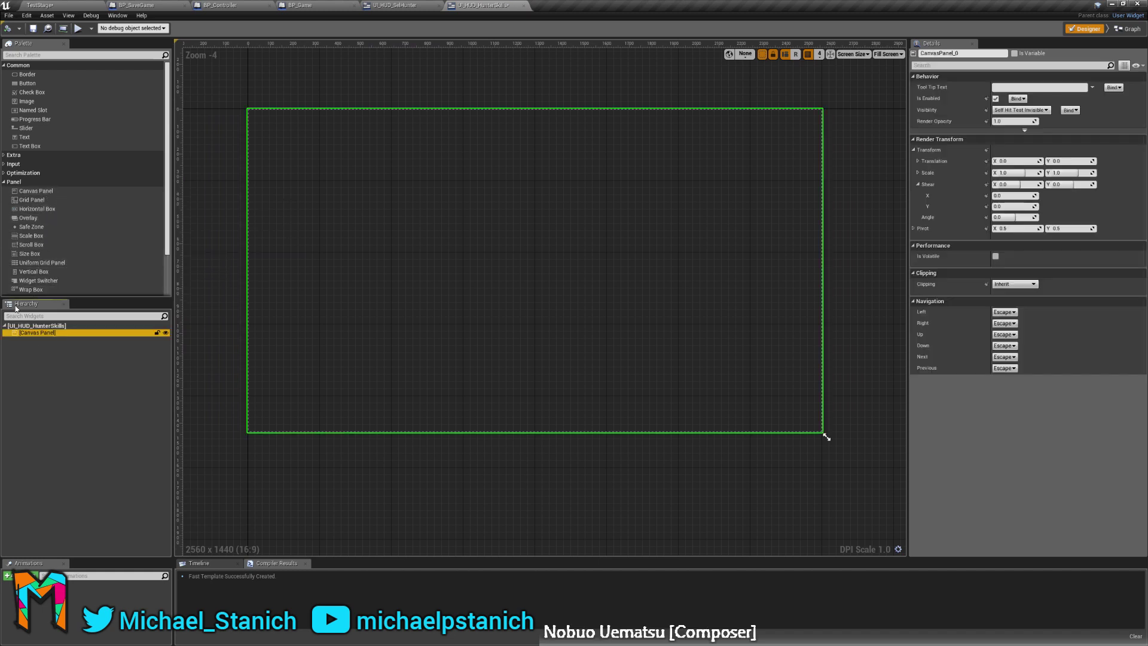
pyautogui.press('Delete')
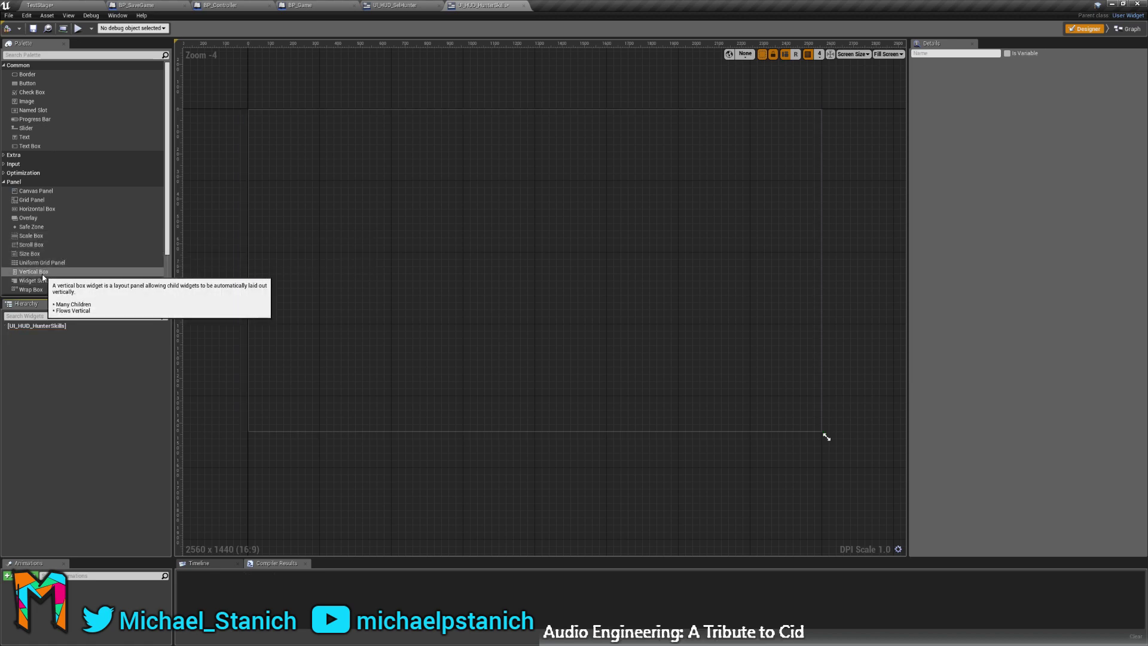
# Add a Vertical Box as the root of UI_HUD_HunterSkills and select it.
pyautogui.click(42, 274)
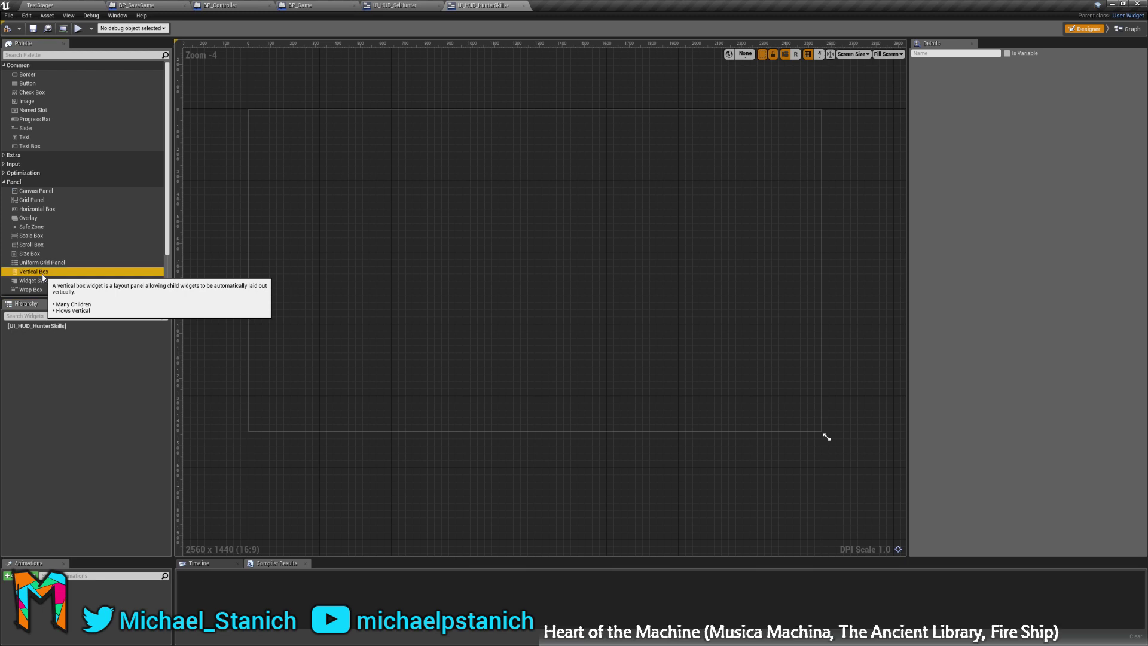
pyautogui.moveTo(47, 272); pyautogui.dragTo(41, 327)
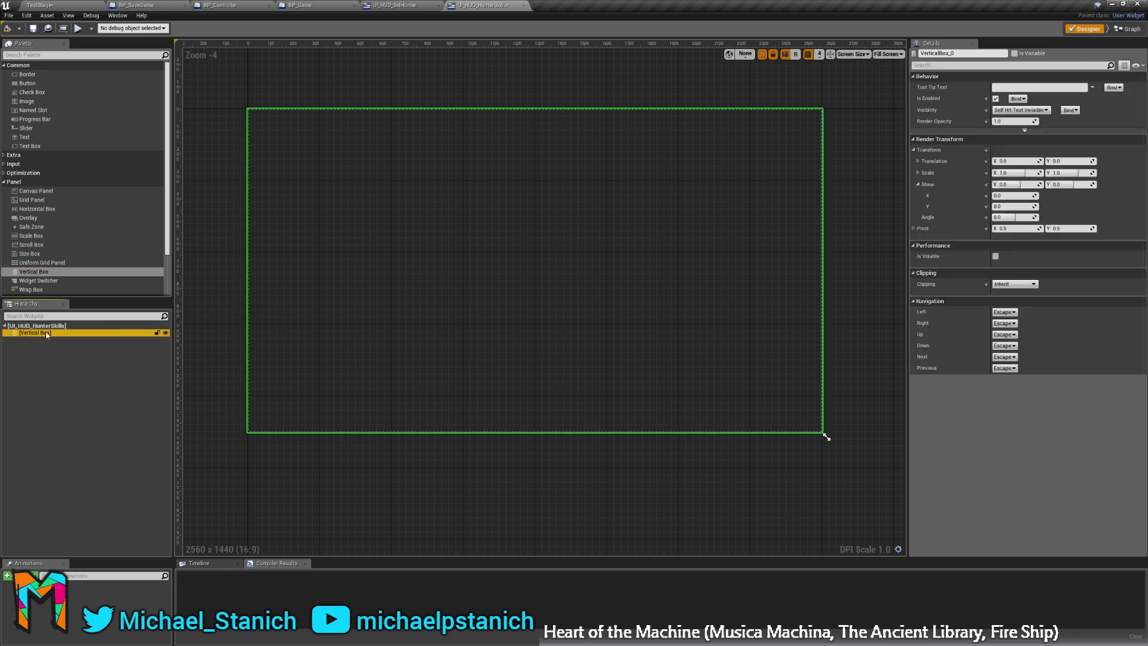
pyautogui.moveTo(634, 236); pyautogui.dragTo(607, 274, button='right')
pyautogui.click(71, 333)
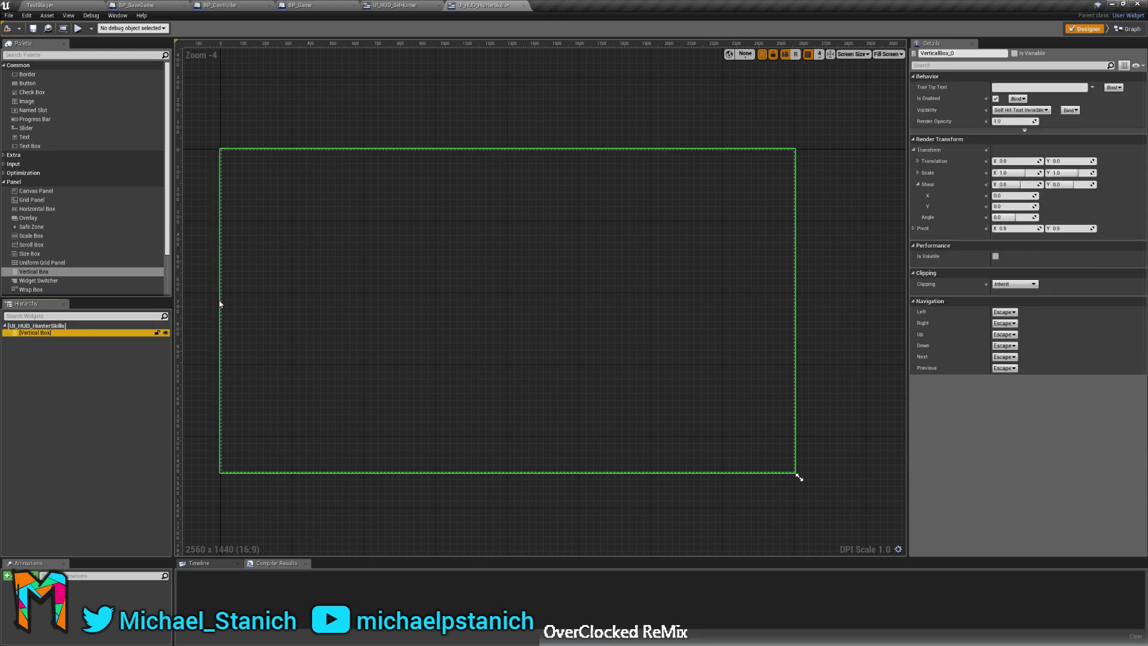
pyautogui.moveTo(408, 269); pyautogui.dragTo(469, 271, button='right')
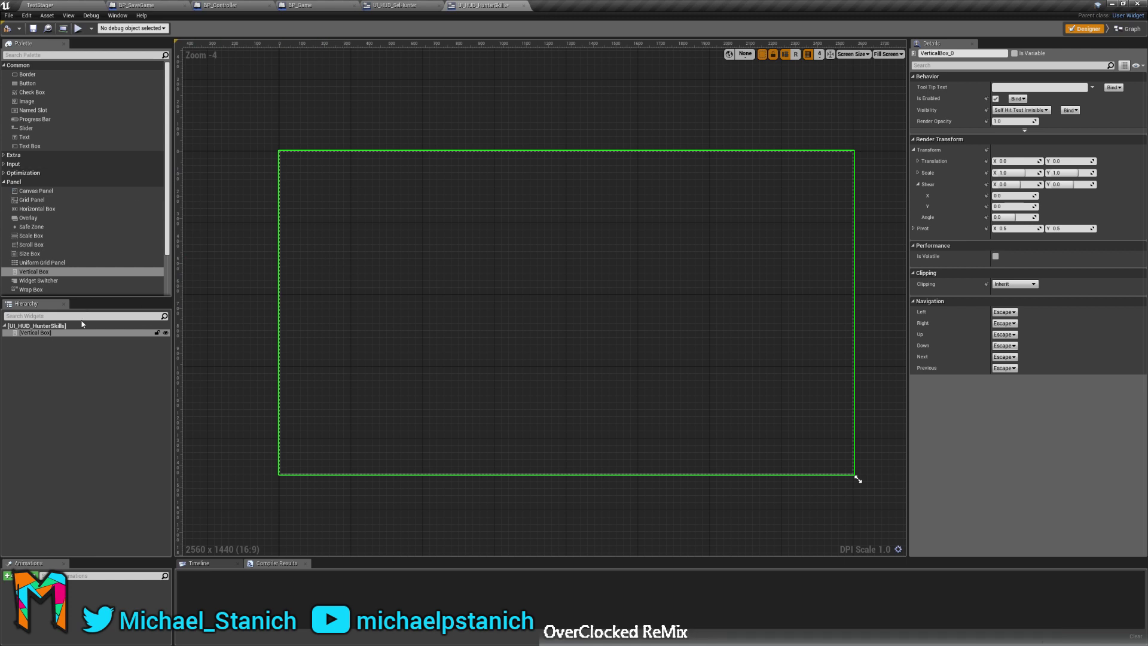
# Try nesting the user-created UI_HUD_SelHunter widget in the Vertical Box, and undo the addition.
pyautogui.scroll(-2, 83, 224)
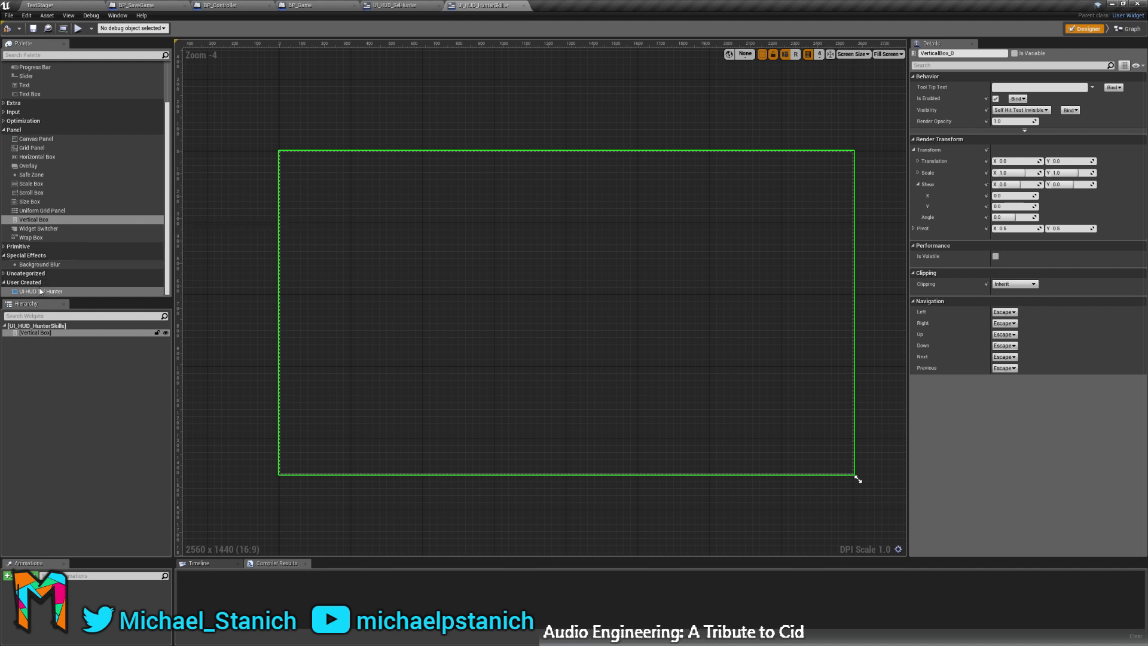
pyautogui.moveTo(40, 291); pyautogui.dragTo(40, 339)
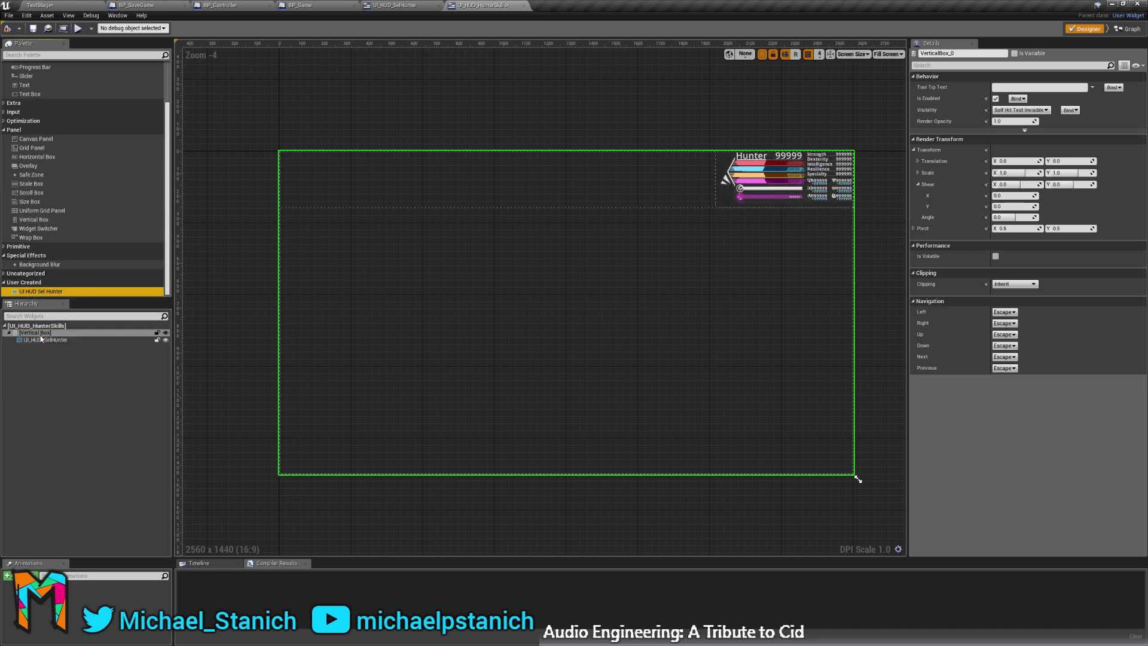
pyautogui.hotkey('ctrl', 'z')
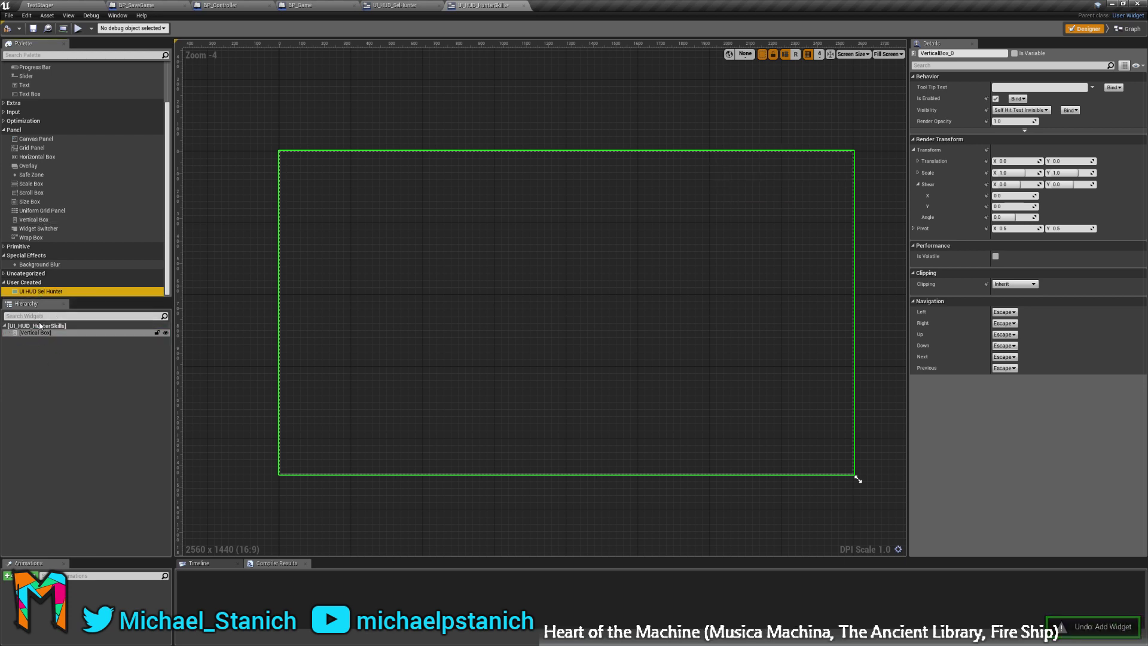
# Add a Canvas Panel inside the Vertical Box and select it.
pyautogui.scroll(2, 71, 233)
pyautogui.scroll(-2, 54, 269)
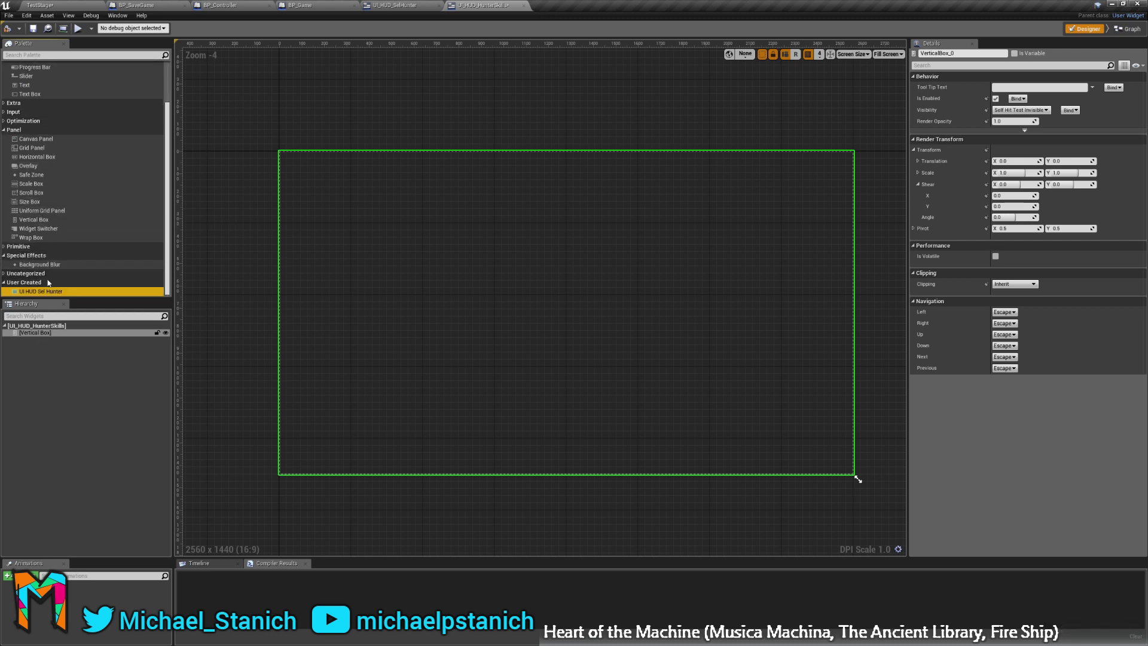
pyautogui.moveTo(36, 139); pyautogui.dragTo(48, 334)
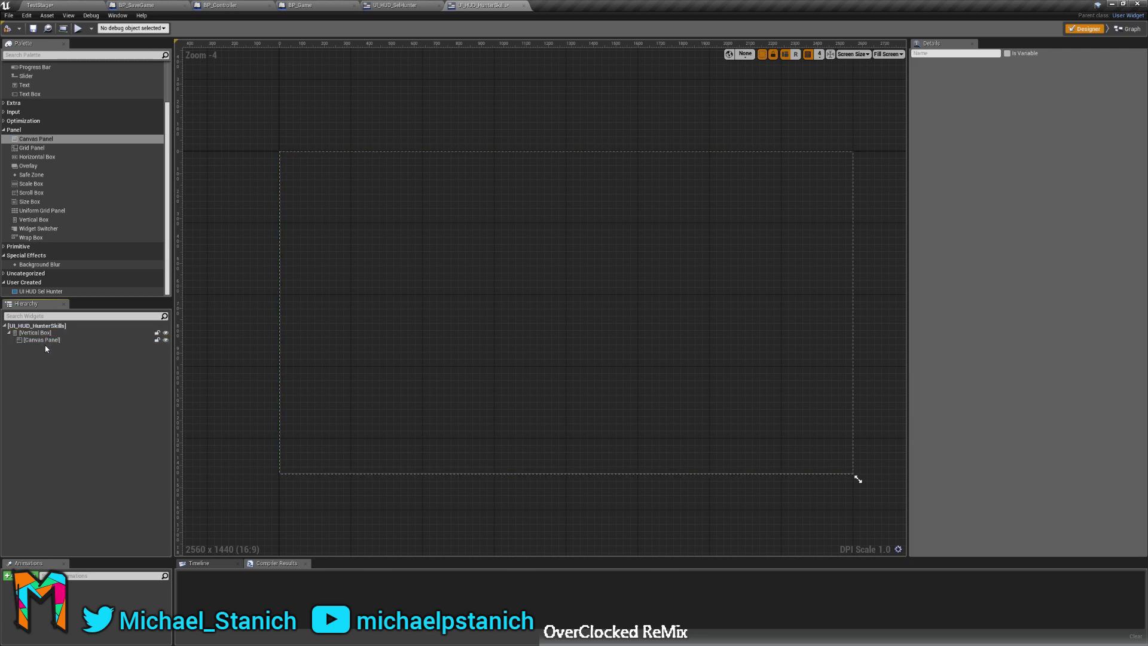
pyautogui.click(46, 341)
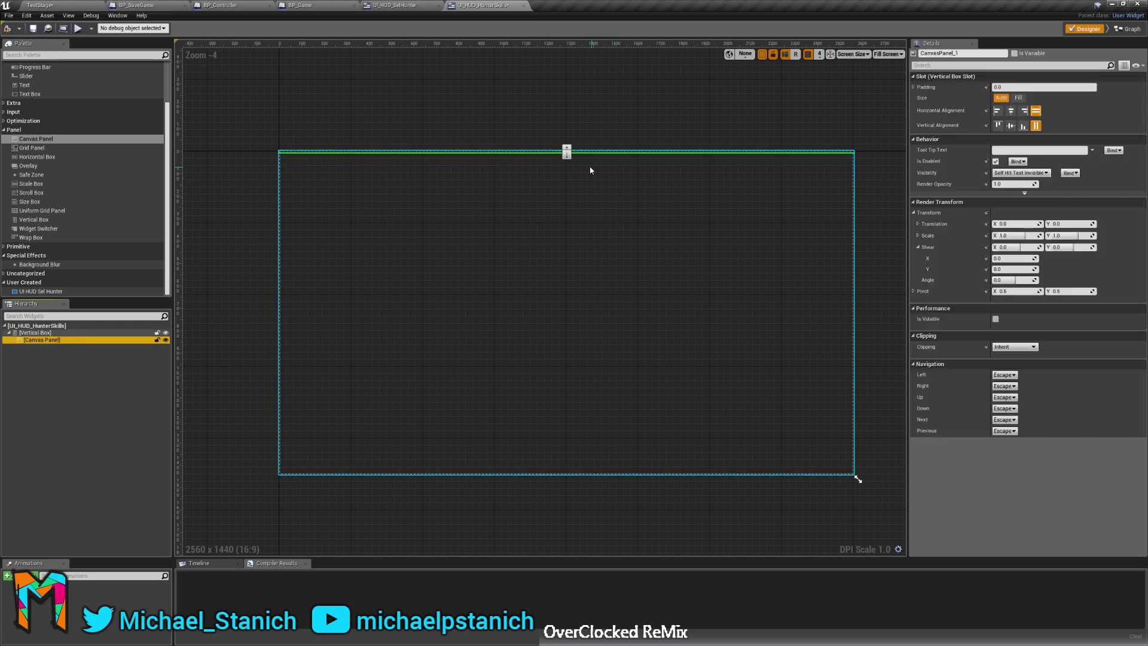
# Try to move the Canvas Panel up and down in the Vertical Box's child order.
pyautogui.click(567, 154)
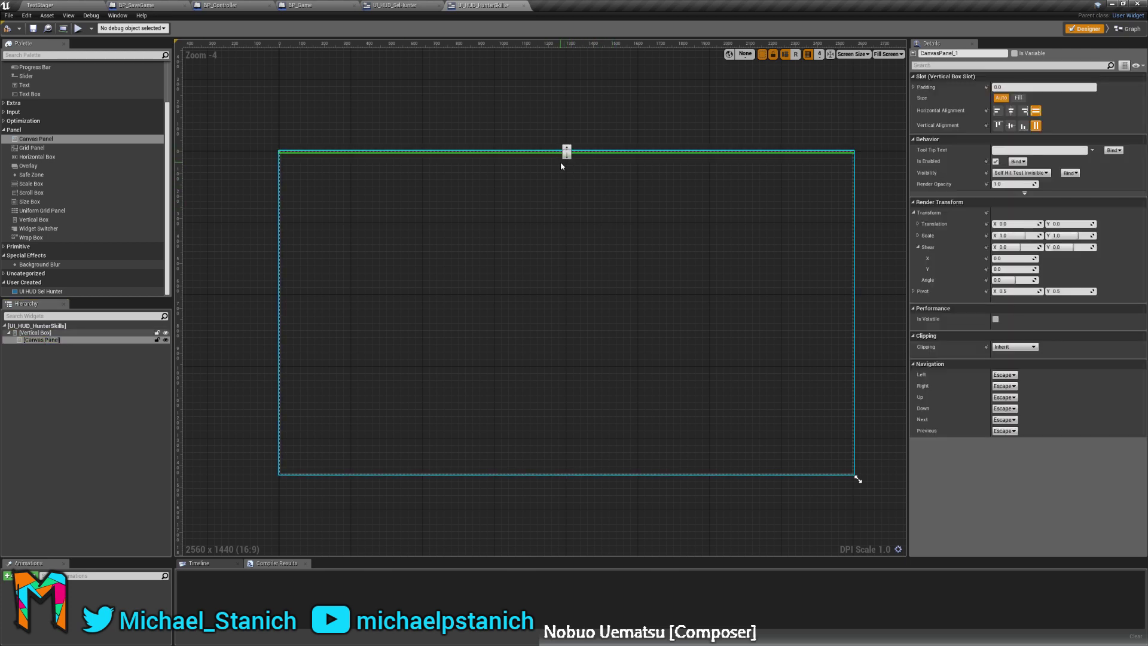
pyautogui.scroll(10, 567, 160)
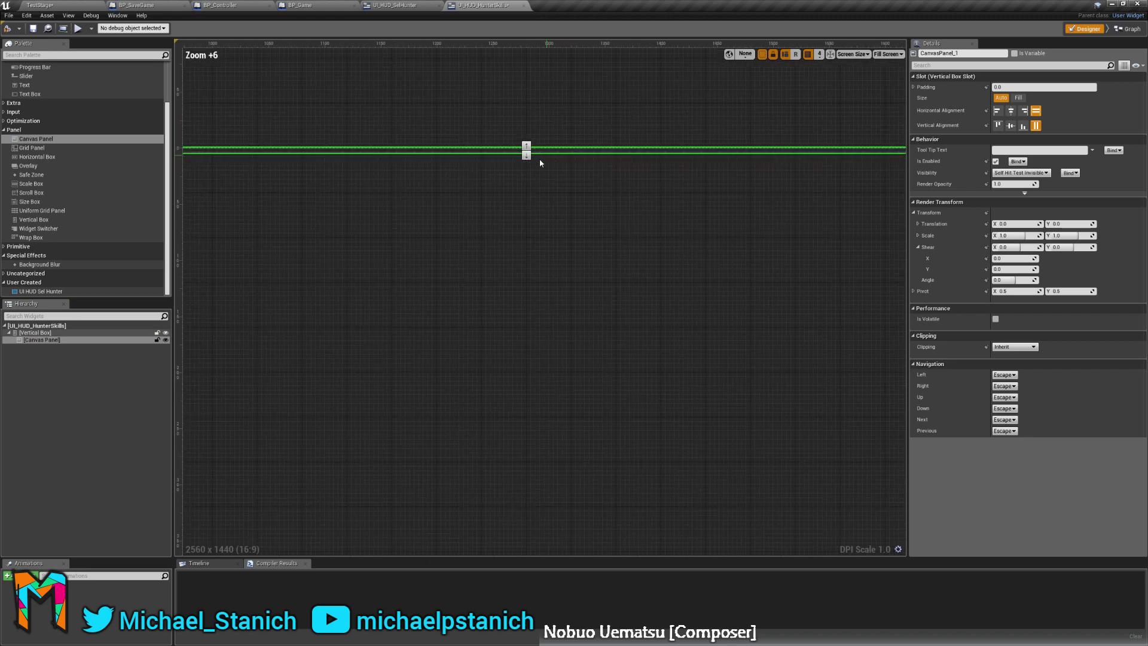
pyautogui.click(529, 149)
pyautogui.click(529, 146)
pyautogui.click(528, 150)
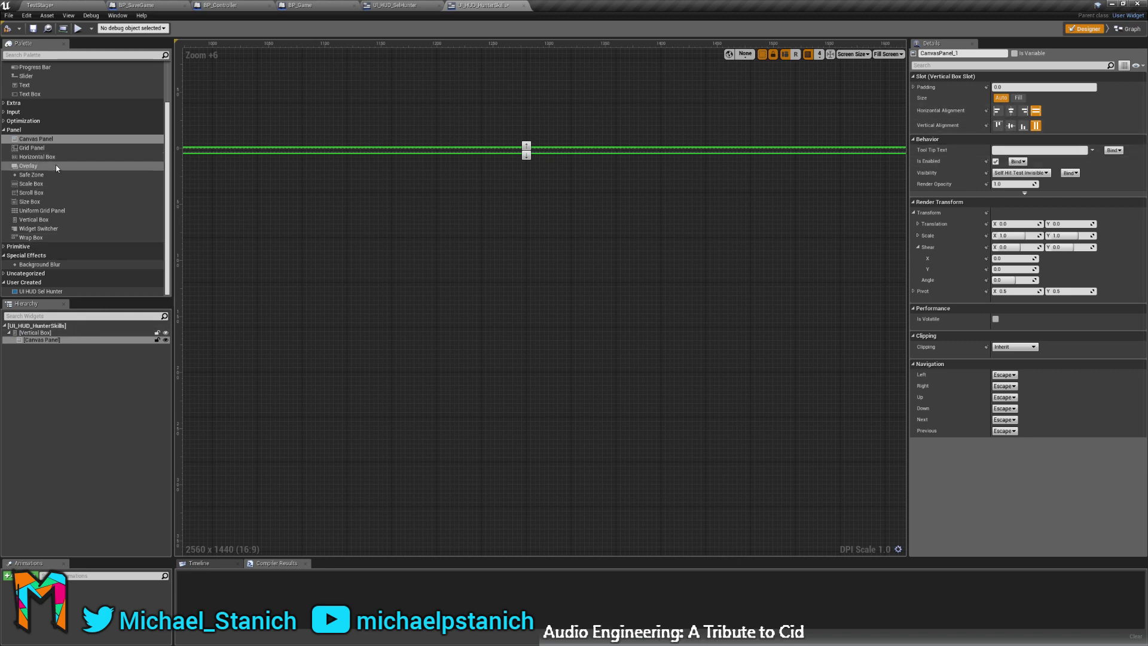
pyautogui.scroll(3, 35, 168)
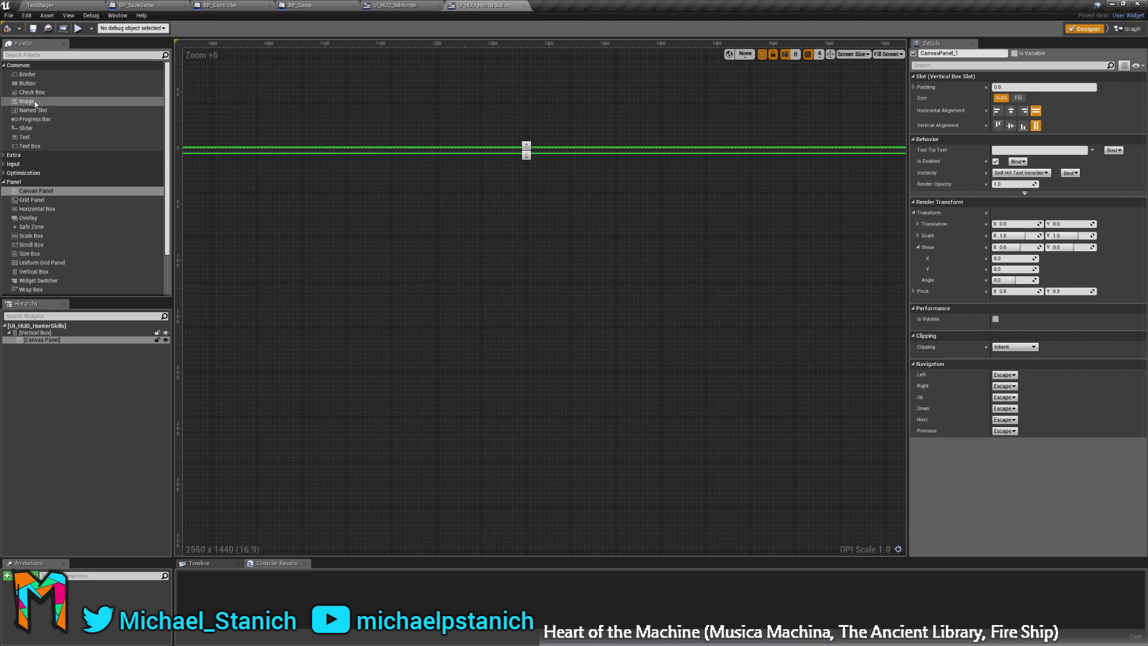
# Add an Image widget inside the Canvas Panel of UI_HUD_HunterSkills.
pyautogui.moveTo(34, 102); pyautogui.dragTo(39, 335)
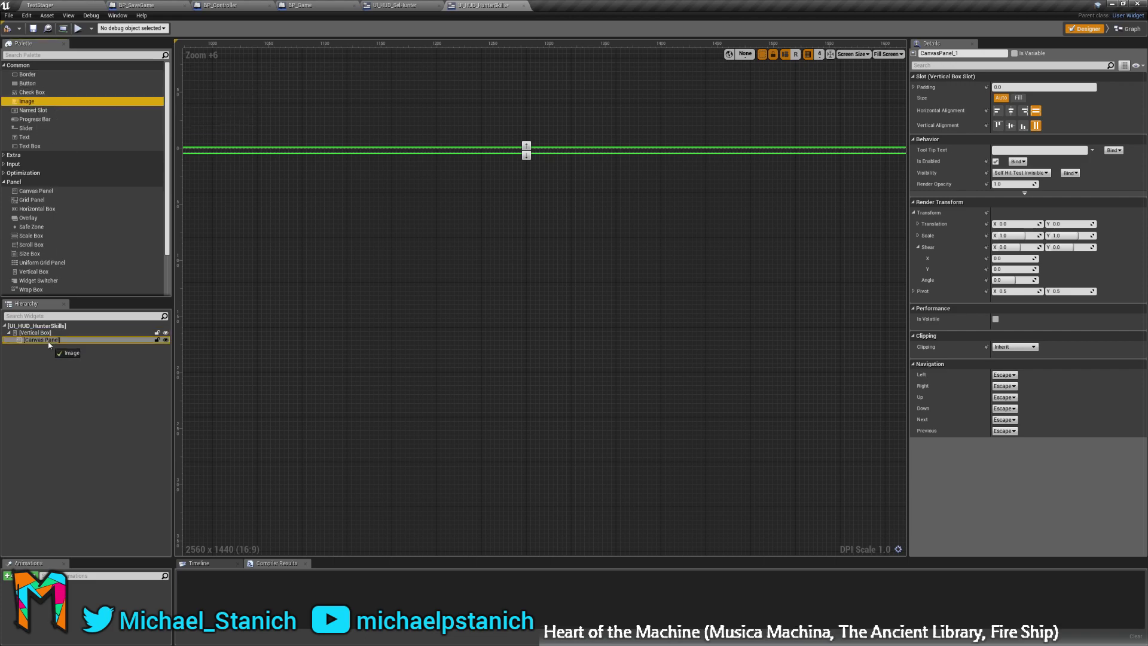
pyautogui.moveTo(49, 345); pyautogui.dragTo(49, 340)
pyautogui.scroll(-13, 529, 227)
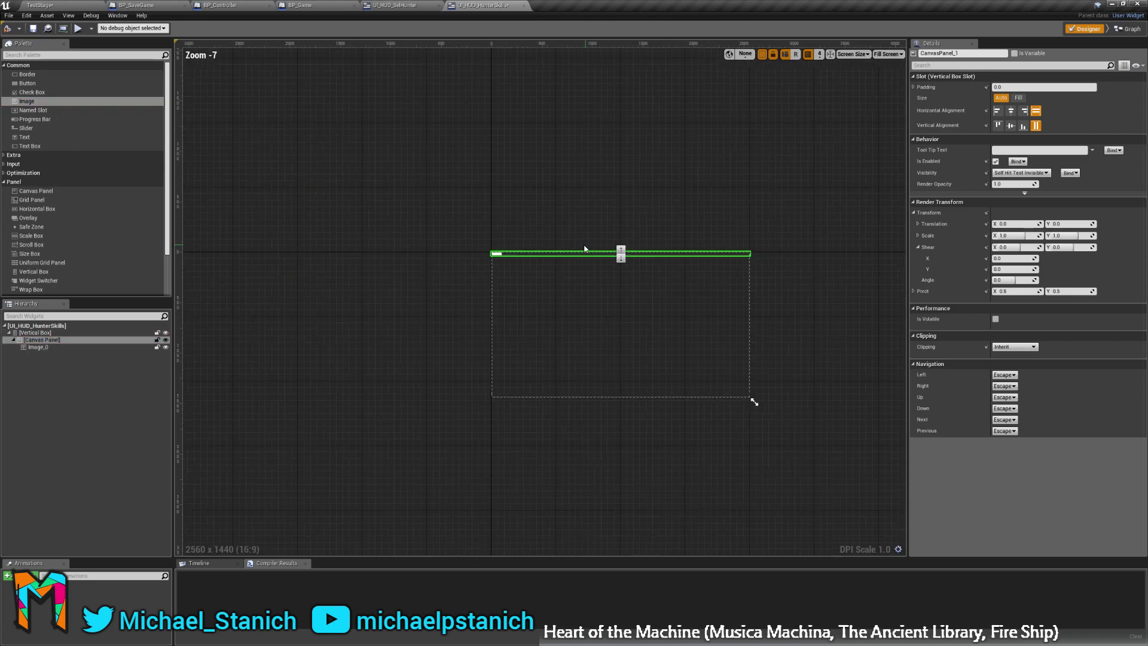
pyautogui.scroll(4, 583, 257)
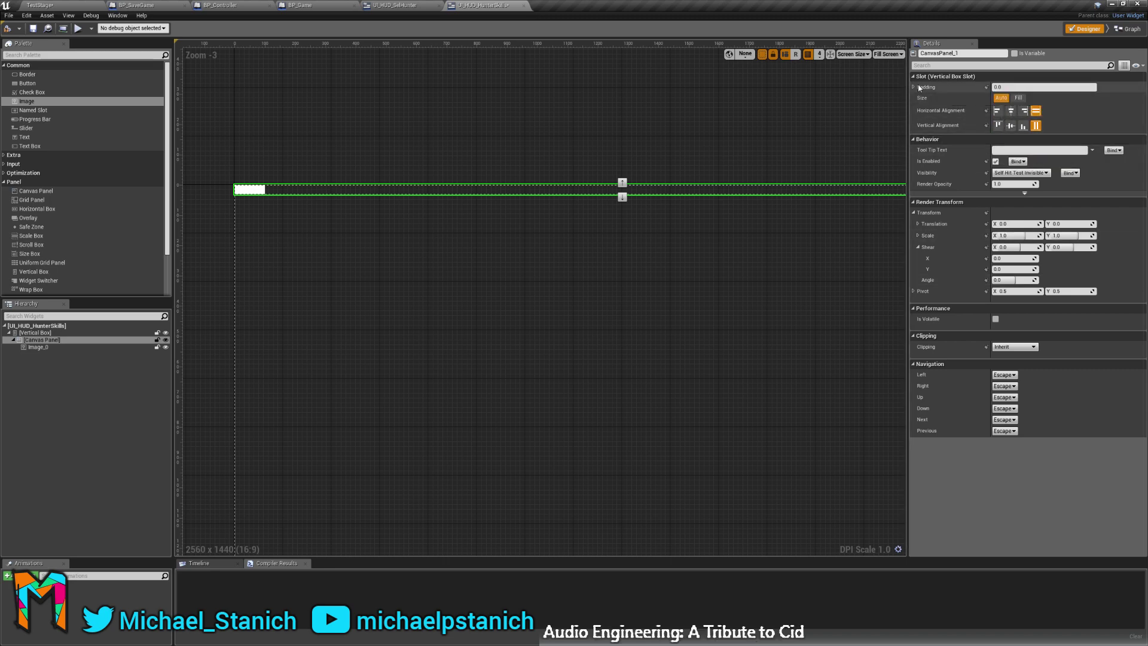
# Select the new Image and set its brush texture to UI_HunterSkillSlot_Backing.
pyautogui.click(38, 347)
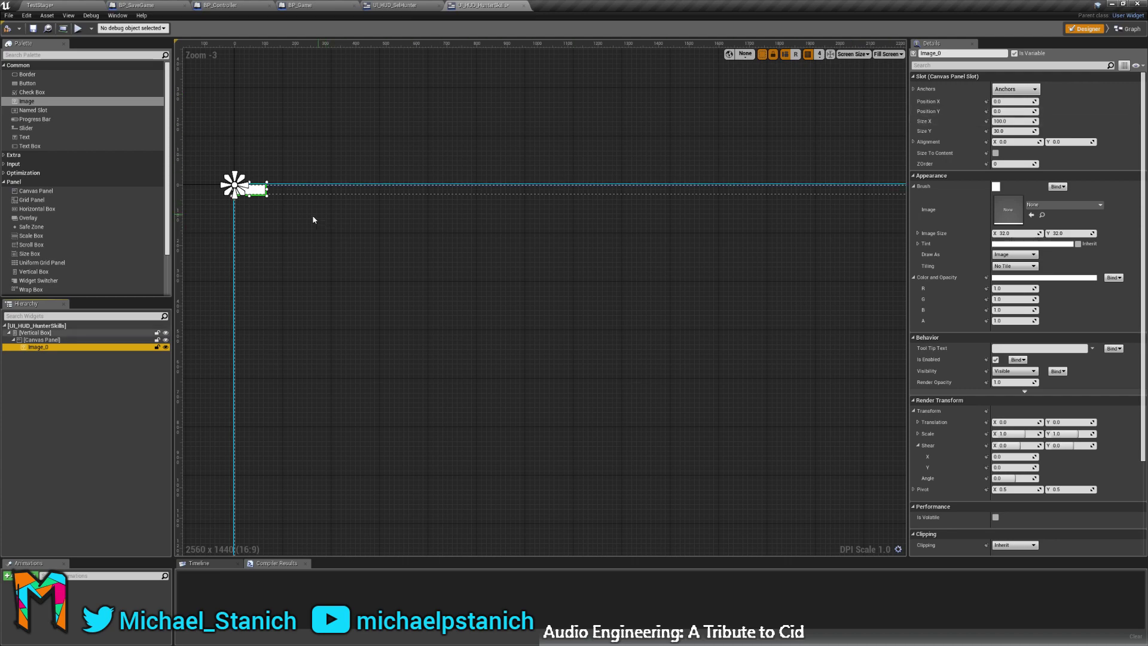
pyautogui.moveTo(313, 220); pyautogui.dragTo(660, 278, button='right')
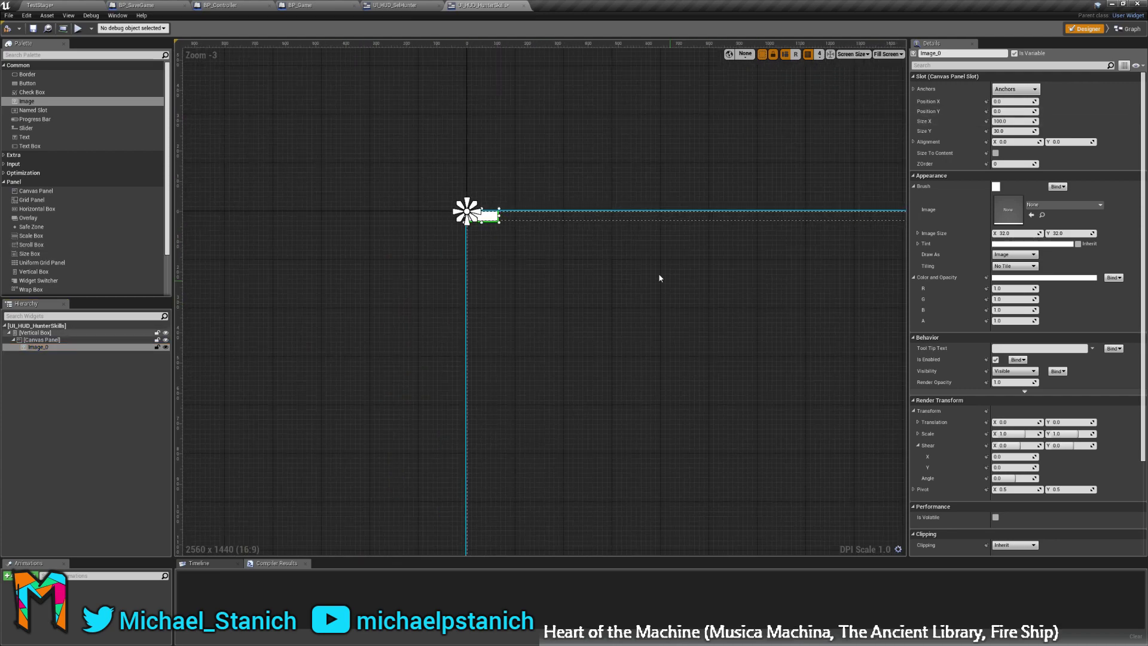
pyautogui.scroll(3, 659, 278)
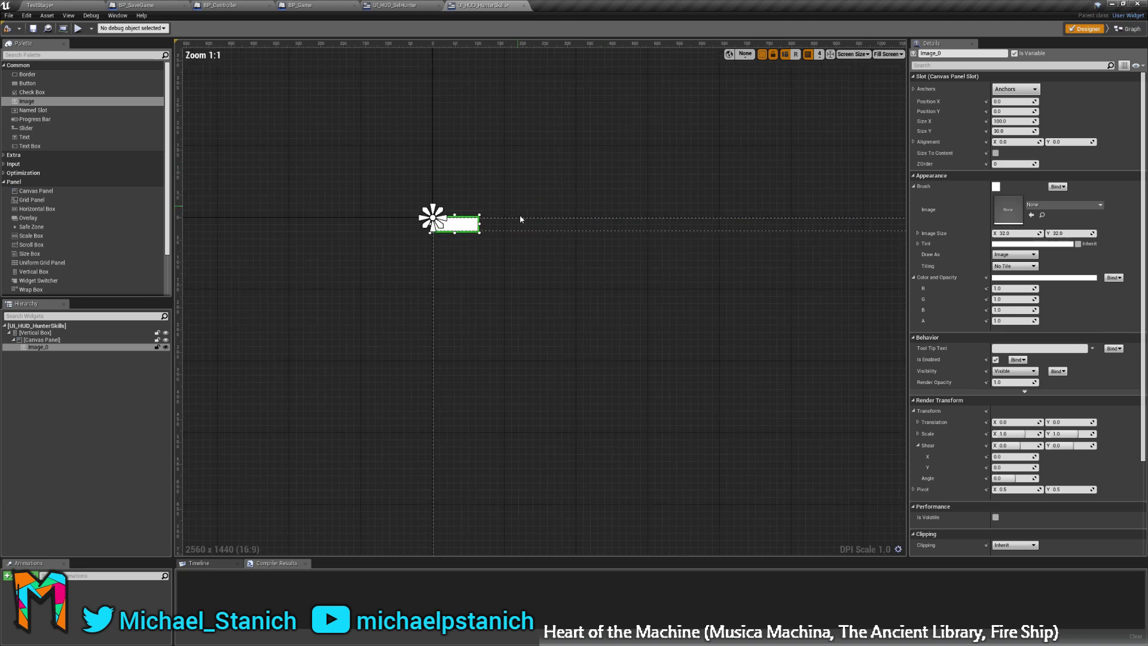
pyautogui.scroll(2, 455, 251)
pyautogui.scroll(-3, 445, 248)
pyautogui.scroll(4, 444, 250)
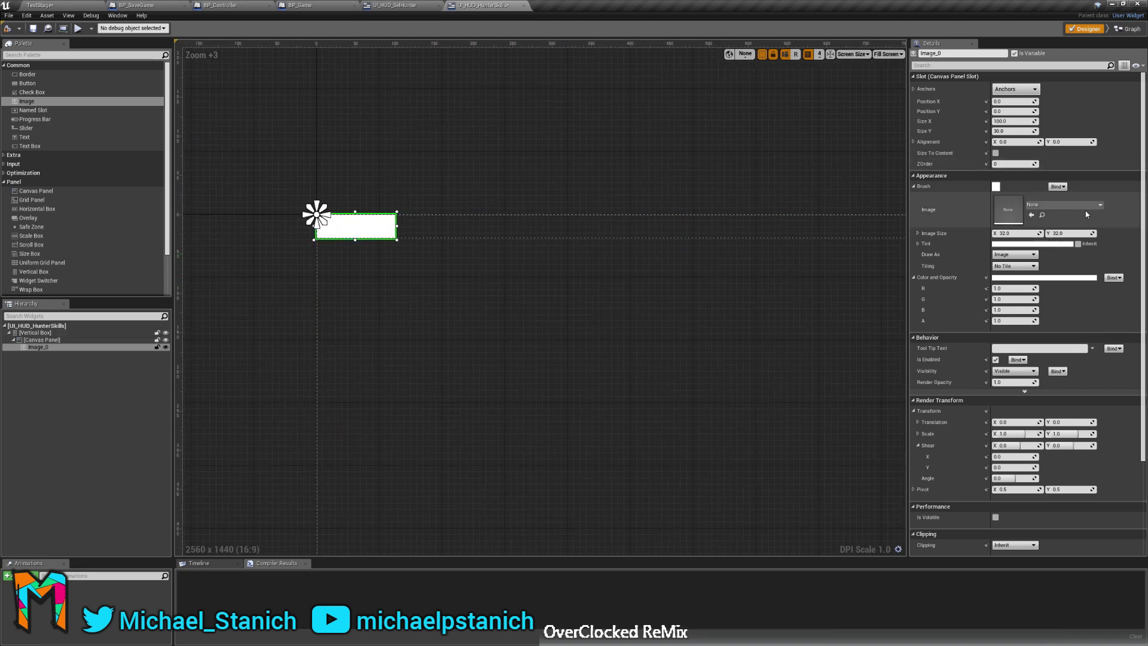
pyautogui.click(1054, 207)
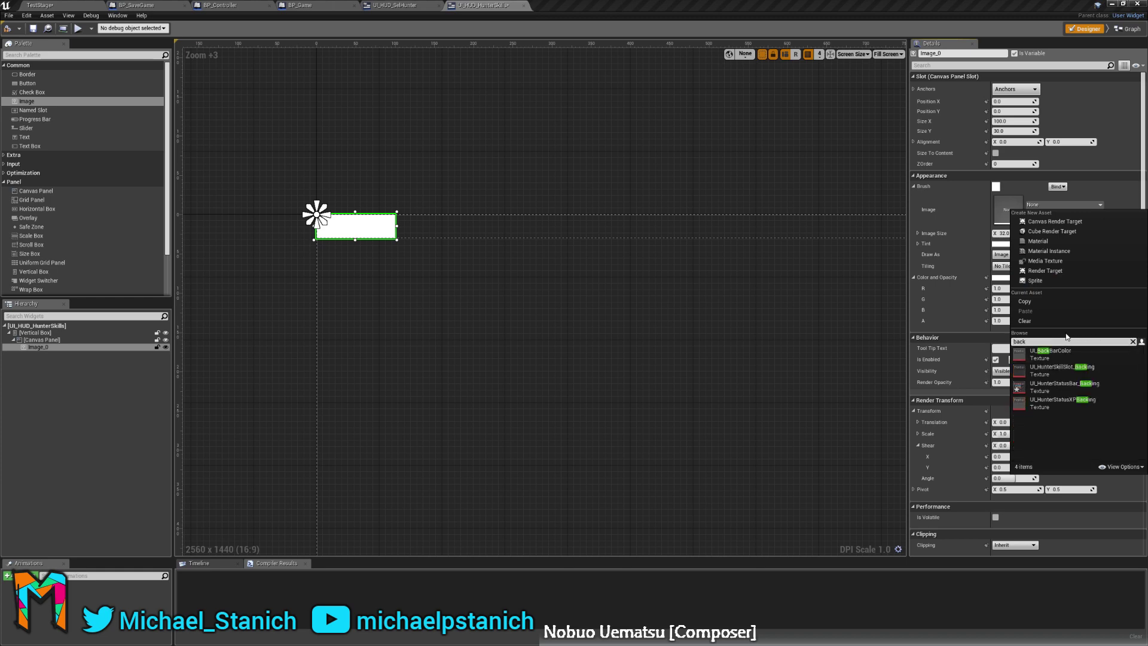
pyautogui.click(1065, 375)
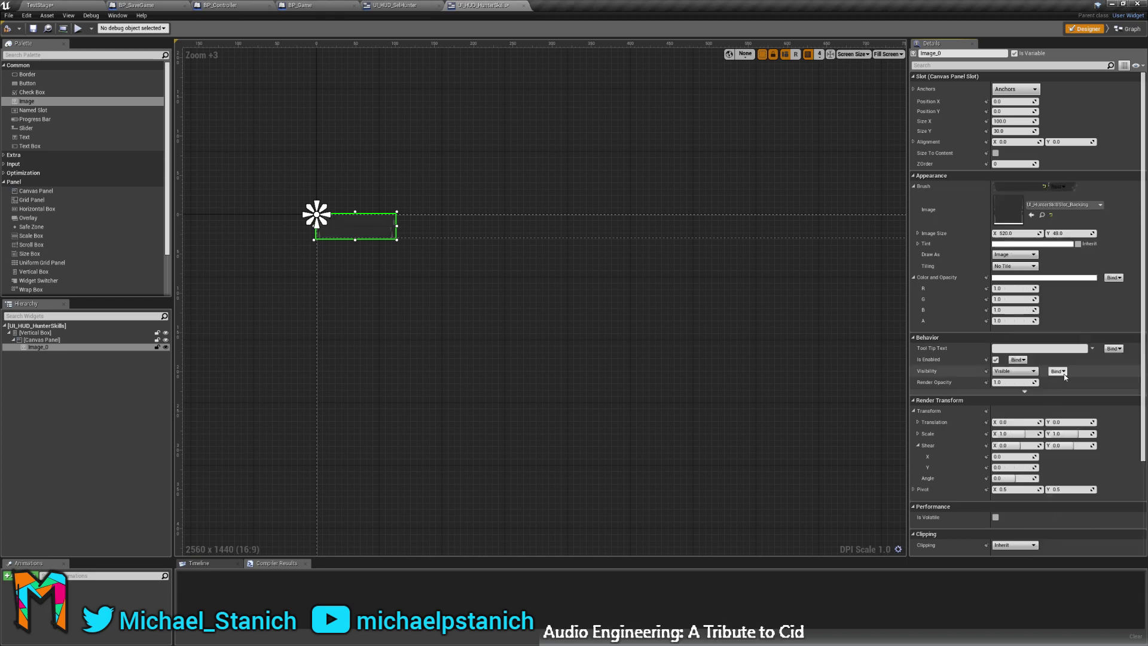
# Set the backing image's slot size to 520 by 49.
pyautogui.click(1013, 121)
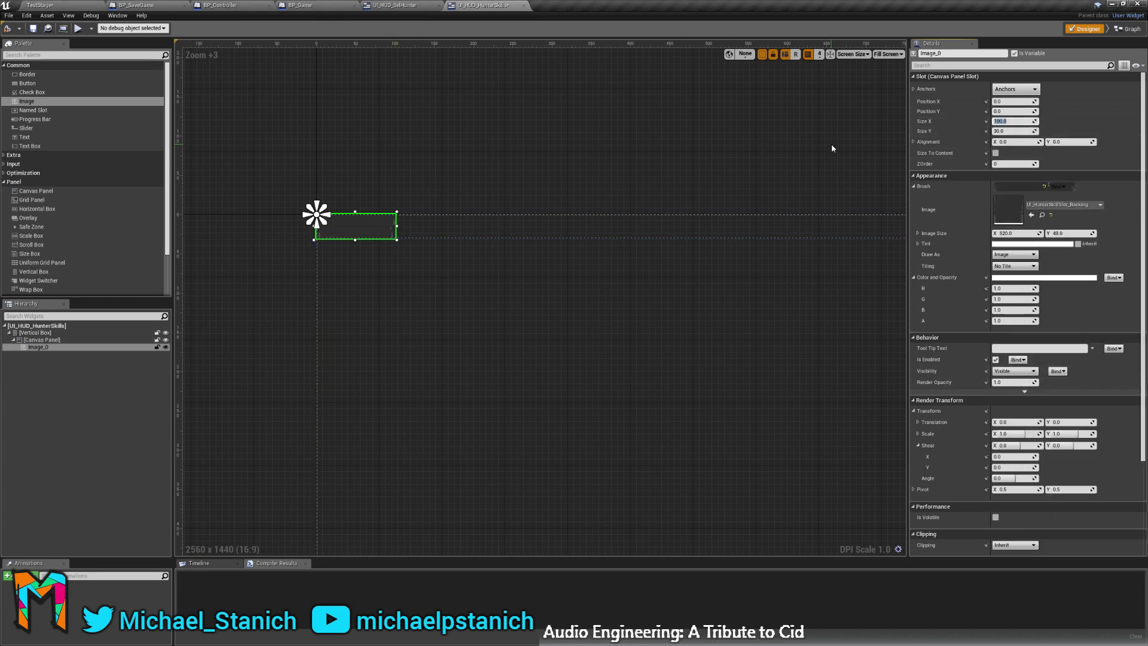
pyautogui.write('520')
pyautogui.press('Tab')
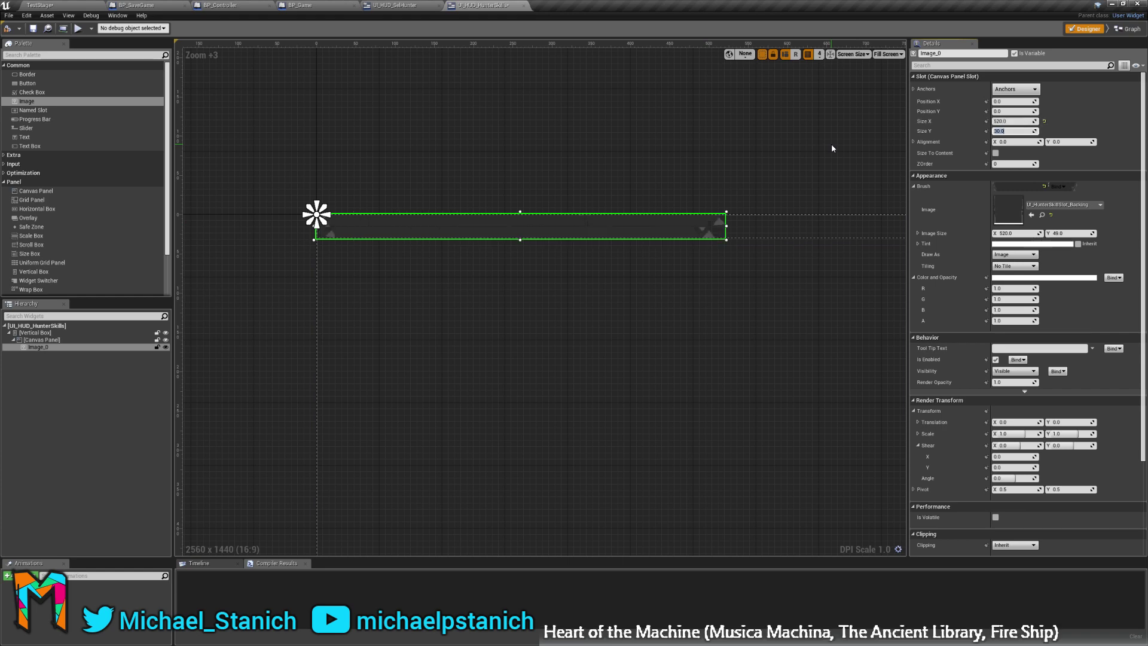
pyautogui.write('49')
pyautogui.press('Return')
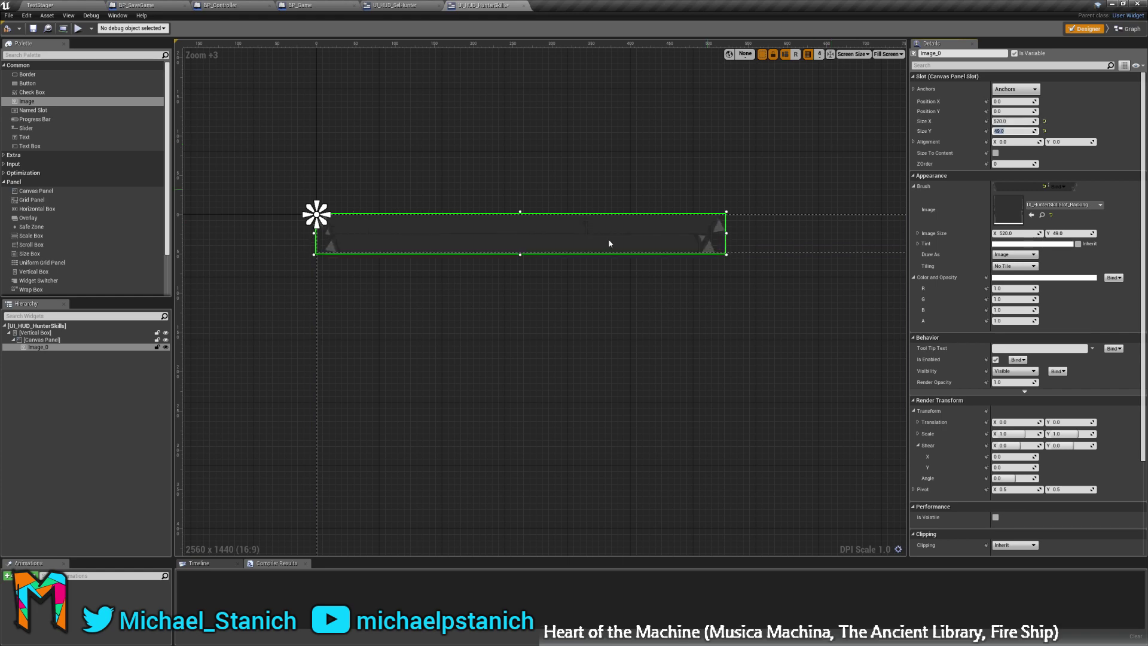
pyautogui.click(448, 300)
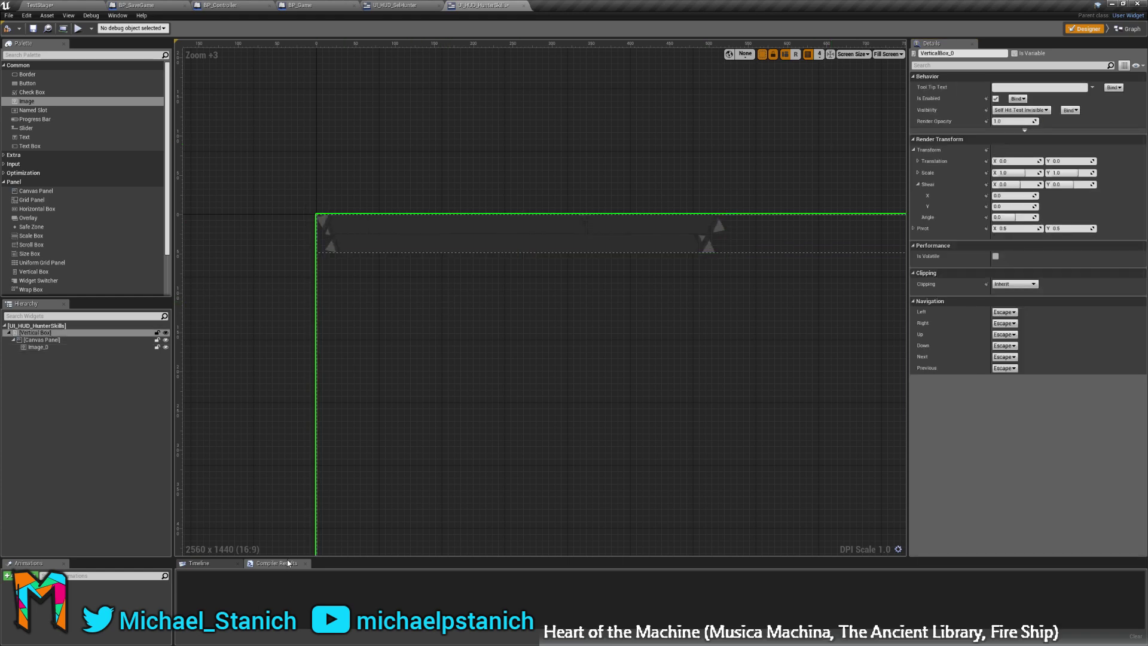
# Switch to Photoshop and examine the hunter skill slots and overall HUD layout in the UI Mockup document.
pyautogui.press('super+Tab')
pyautogui.click(623, 237)
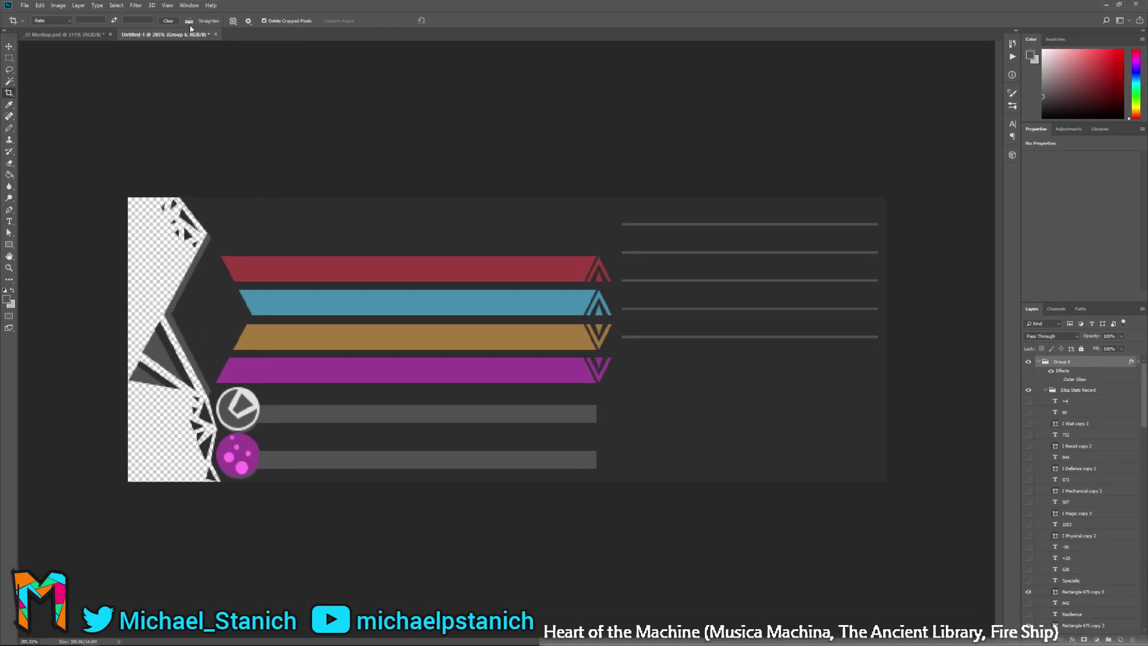
pyautogui.click(88, 32)
pyautogui.scroll(-2, 764, 190)
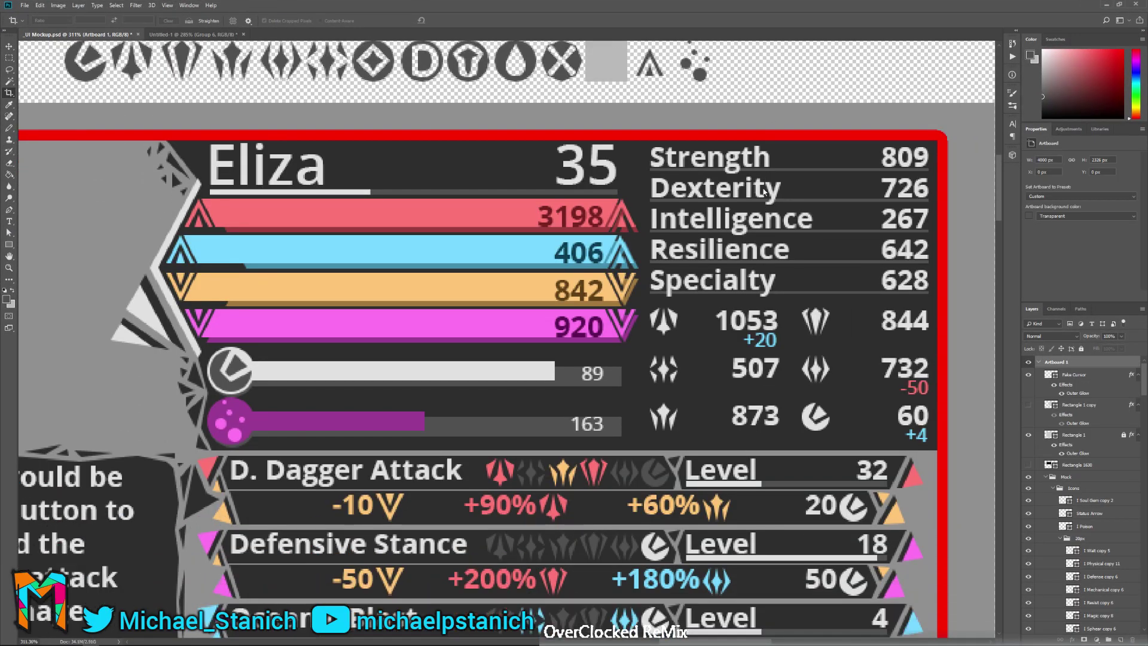
pyautogui.keyDown('alt'); pyautogui.scroll(-3, 764, 190); pyautogui.keyUp('alt')
pyautogui.keyDown('alt'); pyautogui.scroll(-4, 841, 285); pyautogui.keyUp('alt')
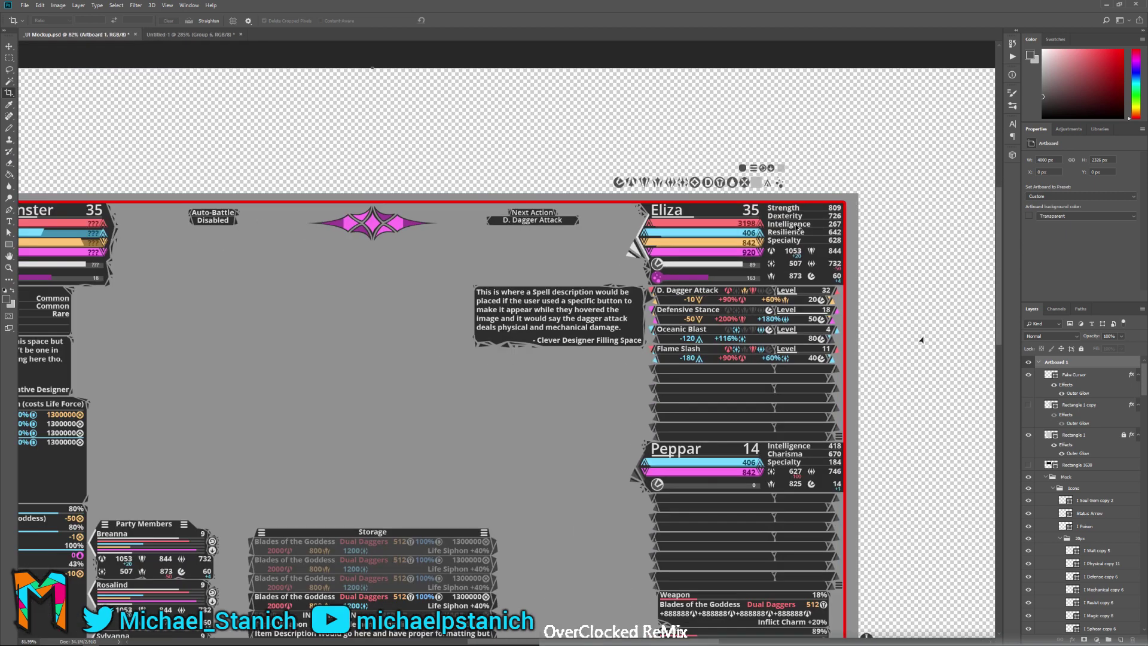
pyautogui.keyDown('alt'); pyautogui.scroll(-2, 478, 499); pyautogui.keyUp('alt')
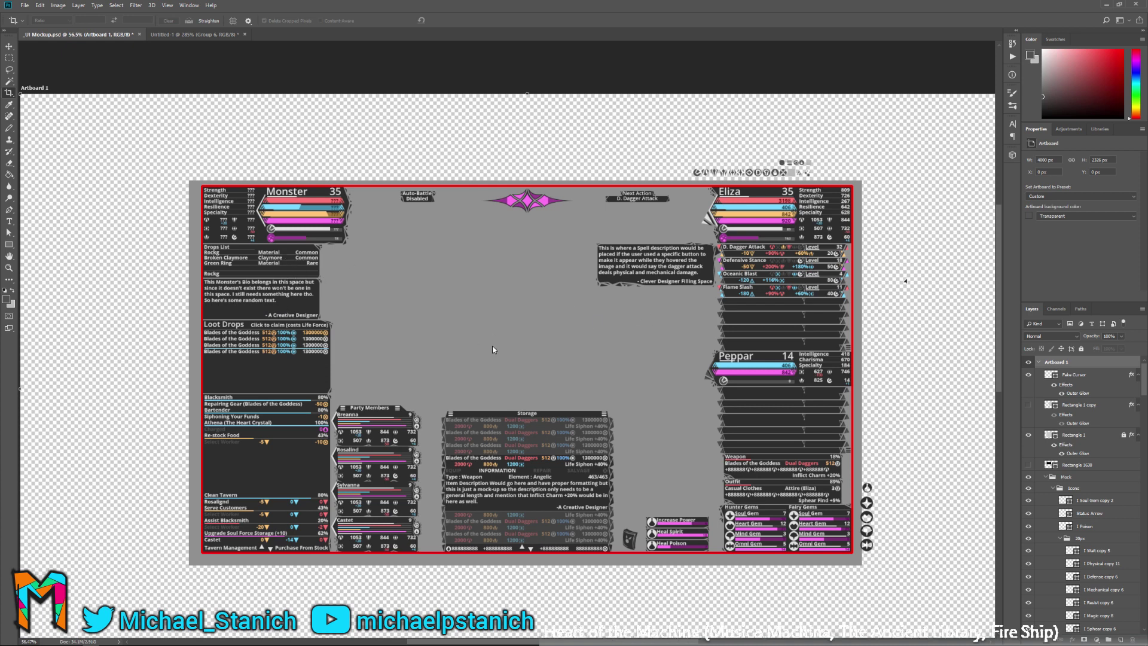
pyautogui.keyDown('alt'); pyautogui.scroll(8, 536, 413); pyautogui.keyUp('alt')
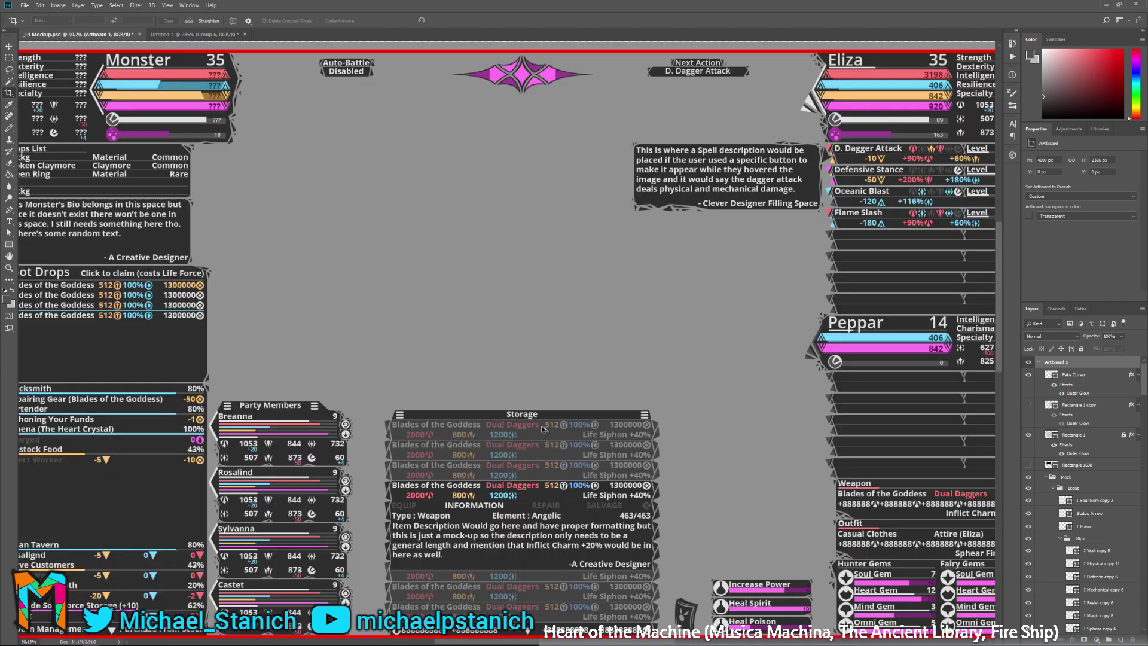
pyautogui.keyDown('alt'); pyautogui.scroll(-4, 570, 462); pyautogui.keyUp('alt')
pyautogui.keyDown('alt'); pyautogui.scroll(4, 548, 563); pyautogui.keyUp('alt')
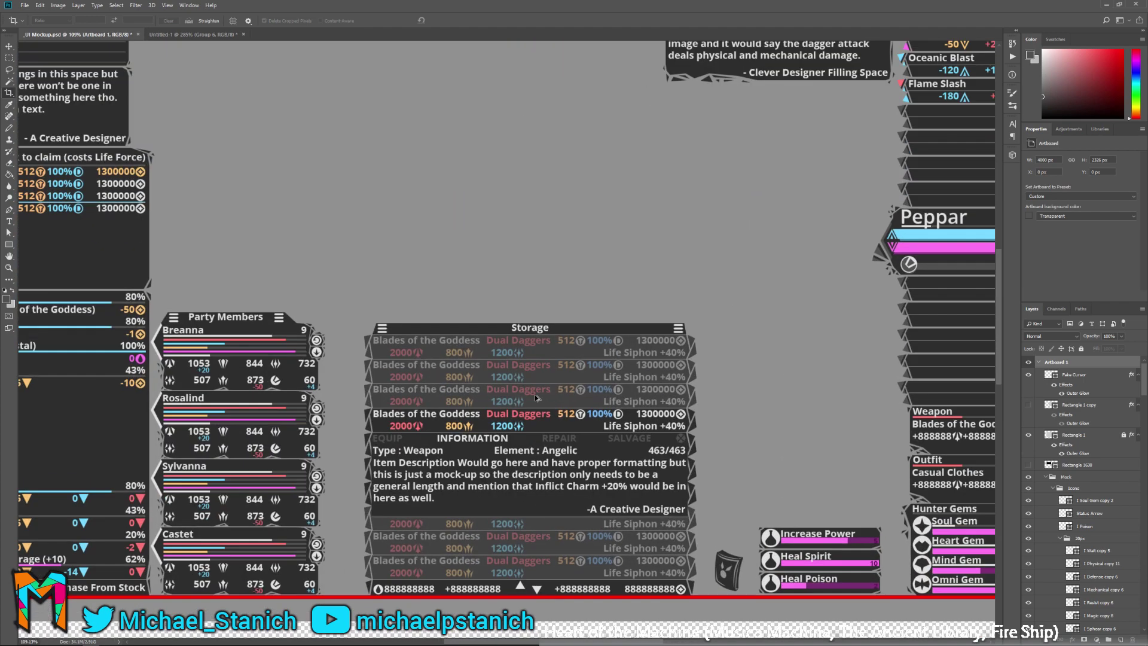
pyautogui.keyDown('alt'); pyautogui.scroll(-6, 544, 526); pyautogui.keyUp('alt')
pyautogui.keyDown('alt'); pyautogui.scroll(2, 541, 489); pyautogui.keyUp('alt')
pyautogui.keyDown('alt'); pyautogui.scroll(-5, 863, 243); pyautogui.keyUp('alt')
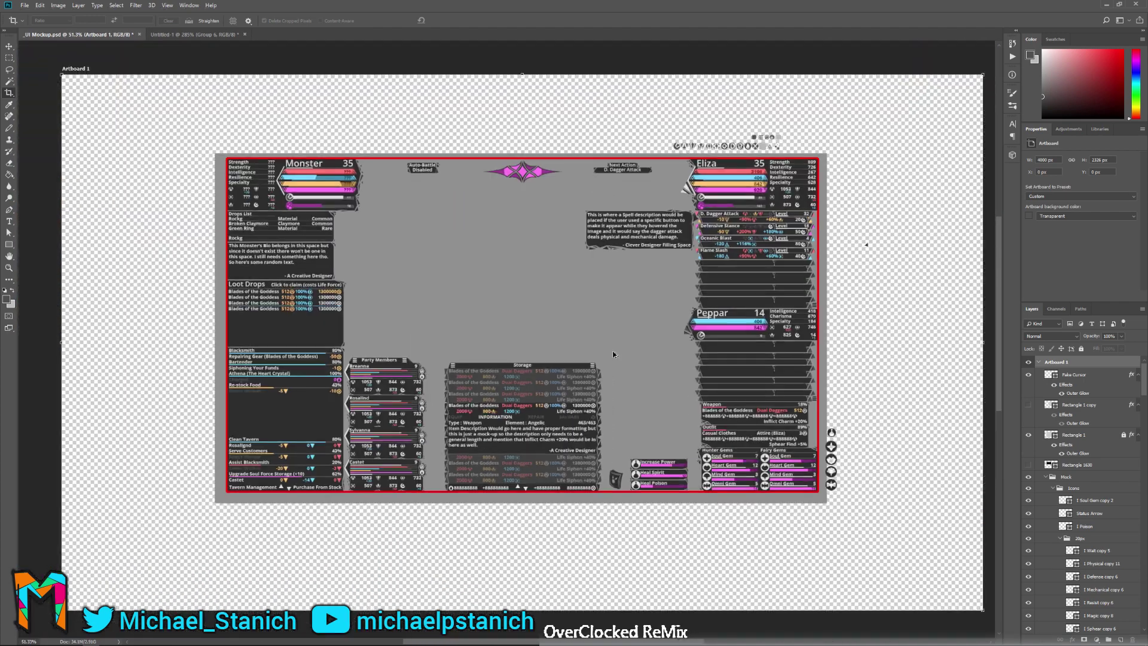
pyautogui.keyDown('alt'); pyautogui.scroll(6, 894, 254); pyautogui.keyUp('alt')
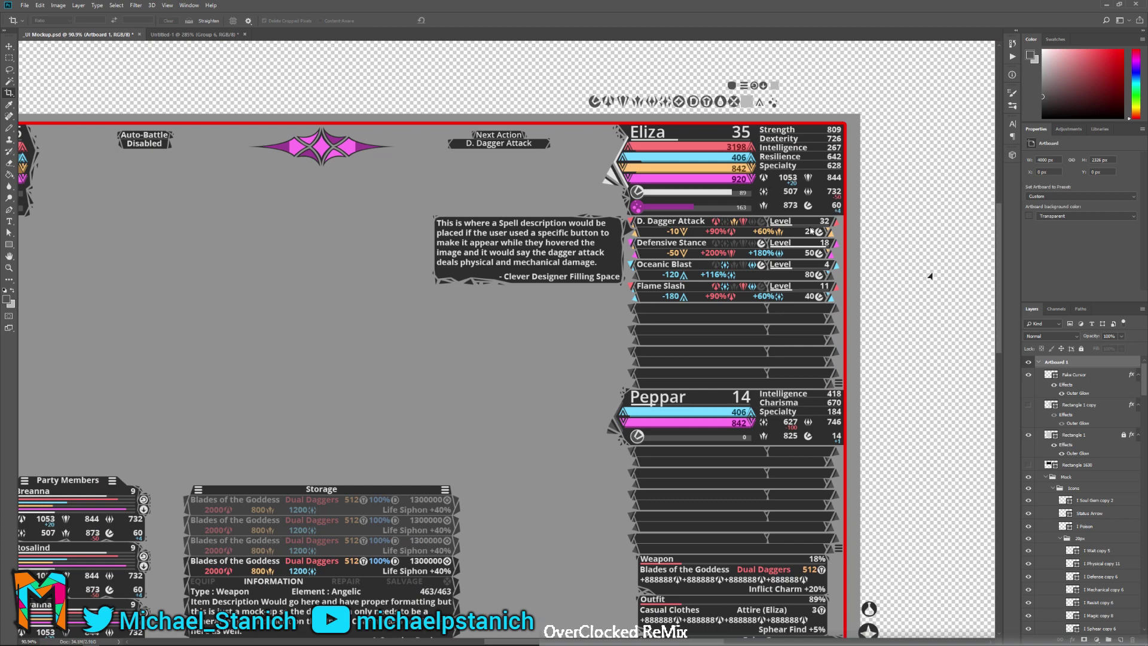
pyautogui.keyDown('alt'); pyautogui.scroll(6, 849, 181); pyautogui.keyUp('alt')
pyautogui.keyDown('alt'); pyautogui.scroll(-3, 662, 246); pyautogui.keyUp('alt')
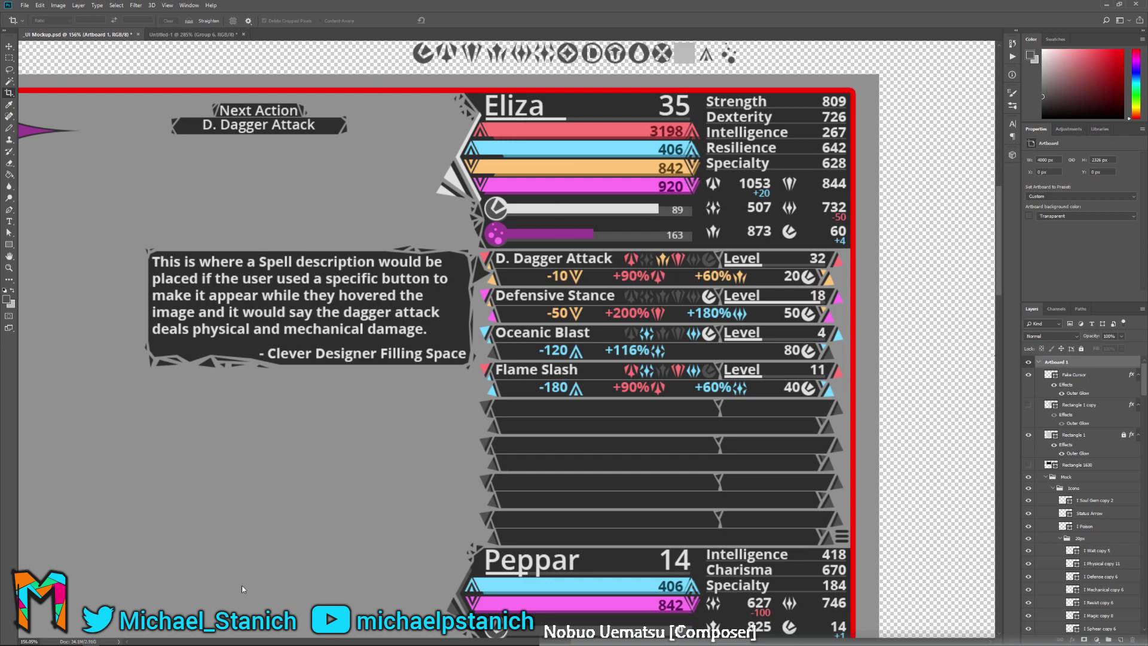
# Switch back to the Unreal widget editor and inspect the skill slot backing image up close.
pyautogui.press('super+Tab')
pyautogui.click(687, 123)
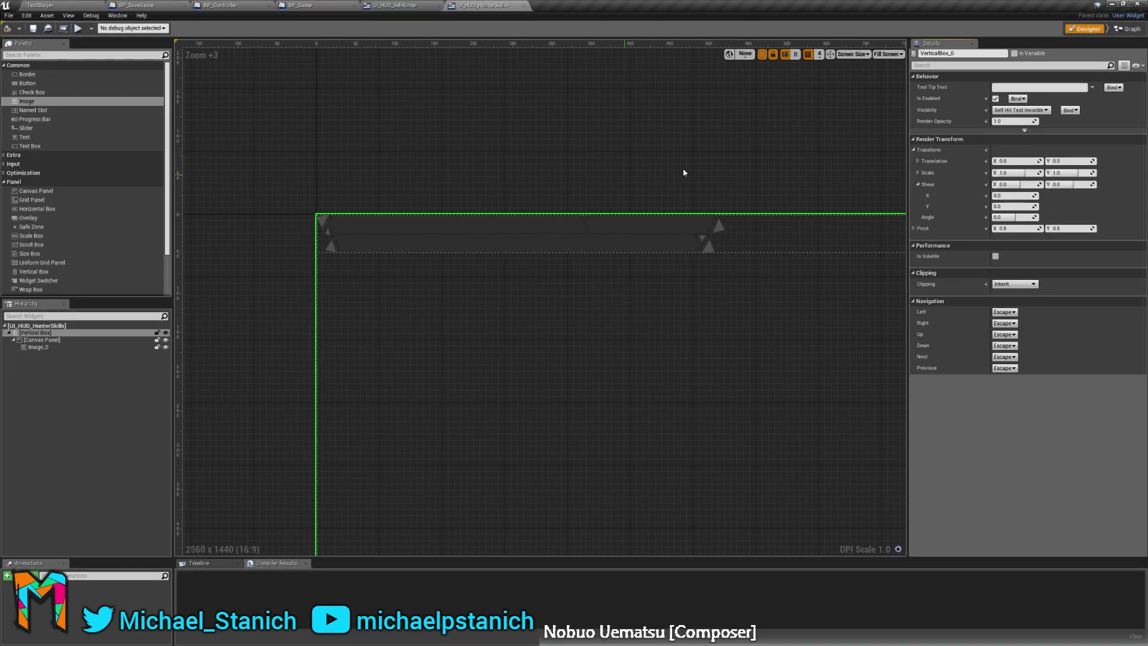
pyautogui.click(329, 245)
pyautogui.click(51, 393)
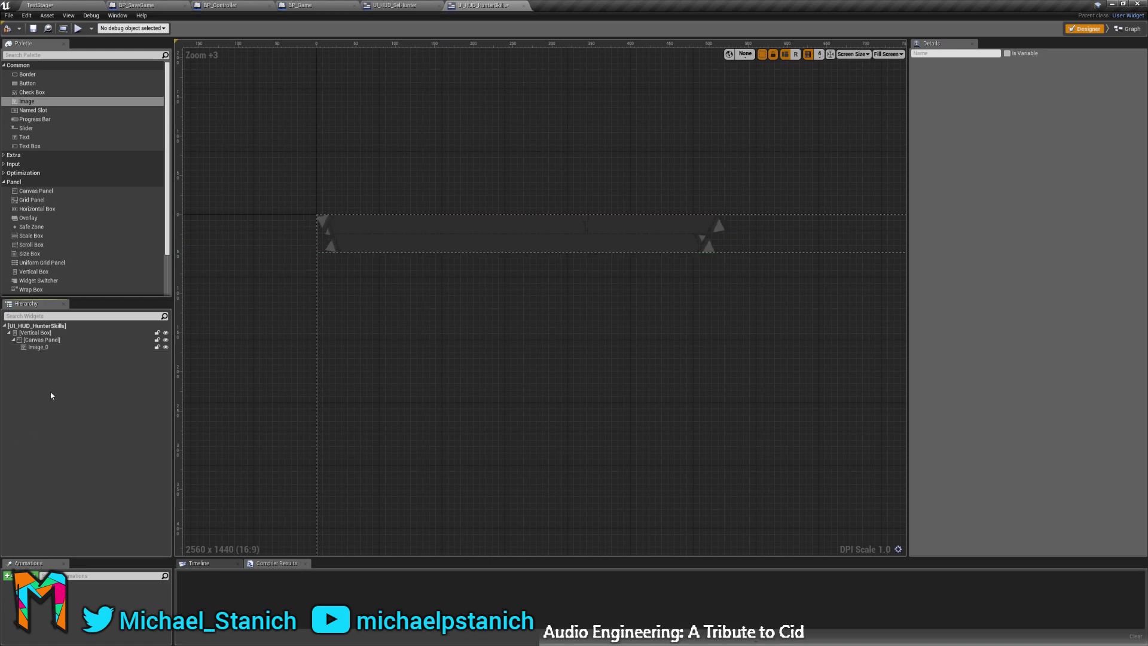
pyautogui.click(55, 349)
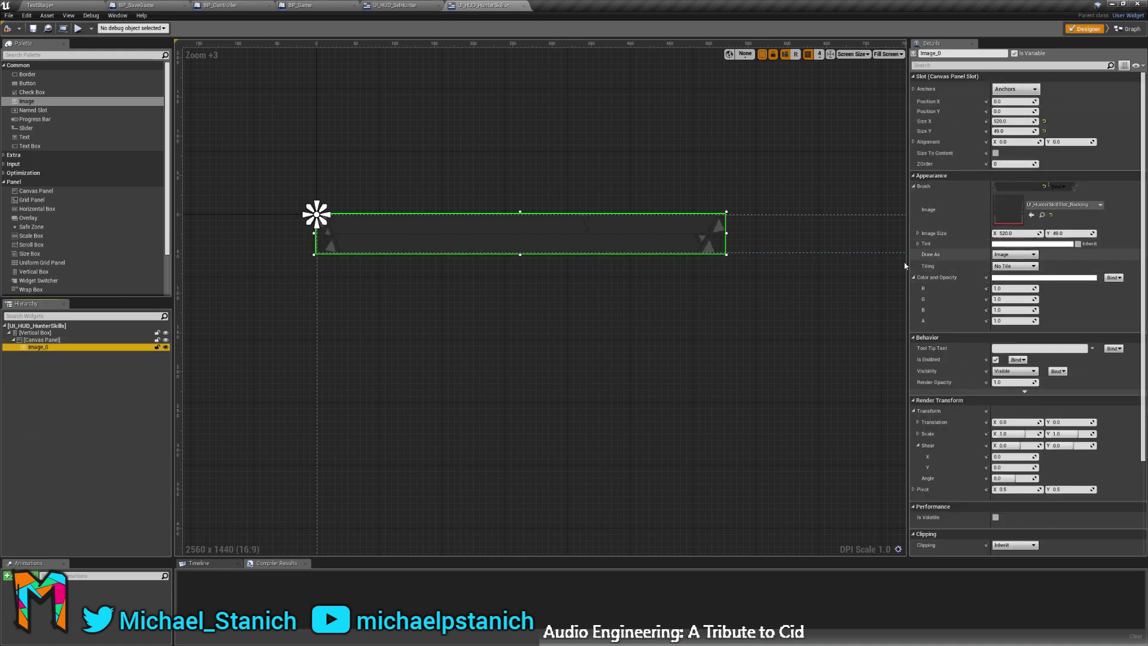
pyautogui.click(548, 260)
pyautogui.scroll(5, 511, 201)
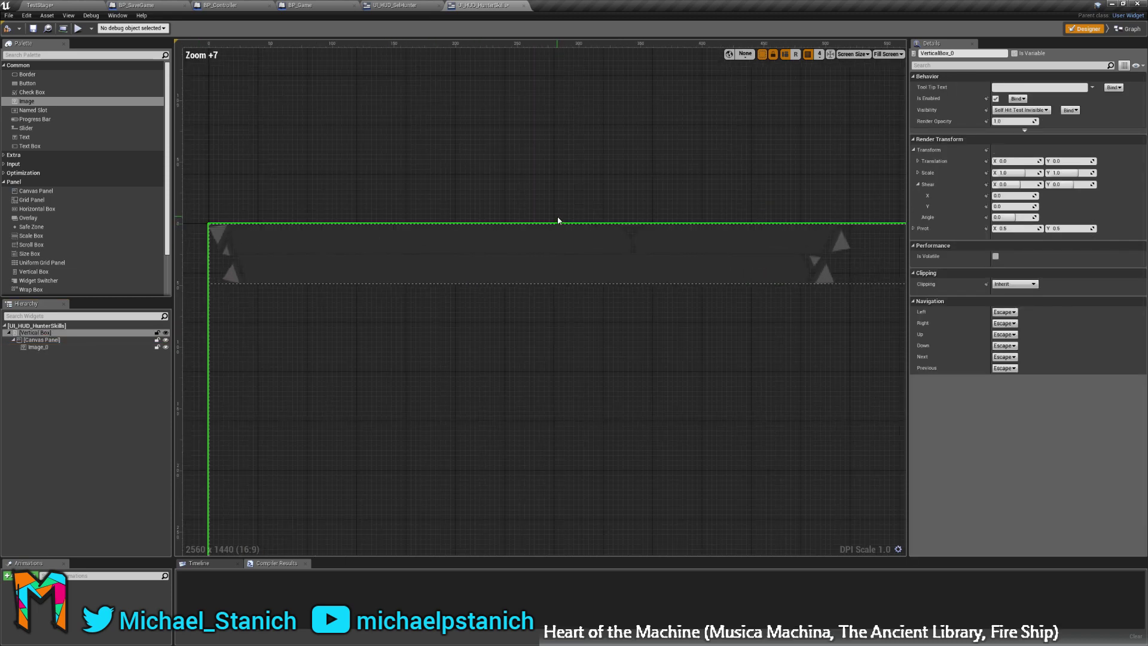
pyautogui.scroll(-1, 520, 301)
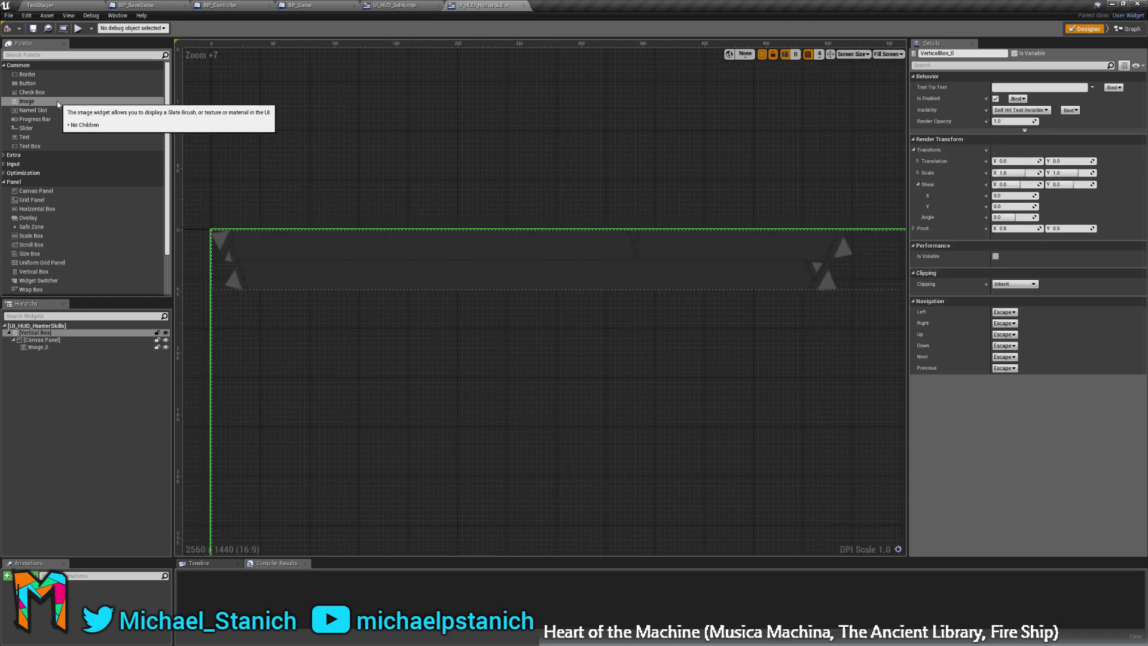
# Add a second Image to the Canvas Panel and set its brush texture to UI_HunterSkillSlot_EdgeTopL.
pyautogui.moveTo(58, 101); pyautogui.dragTo(58, 349)
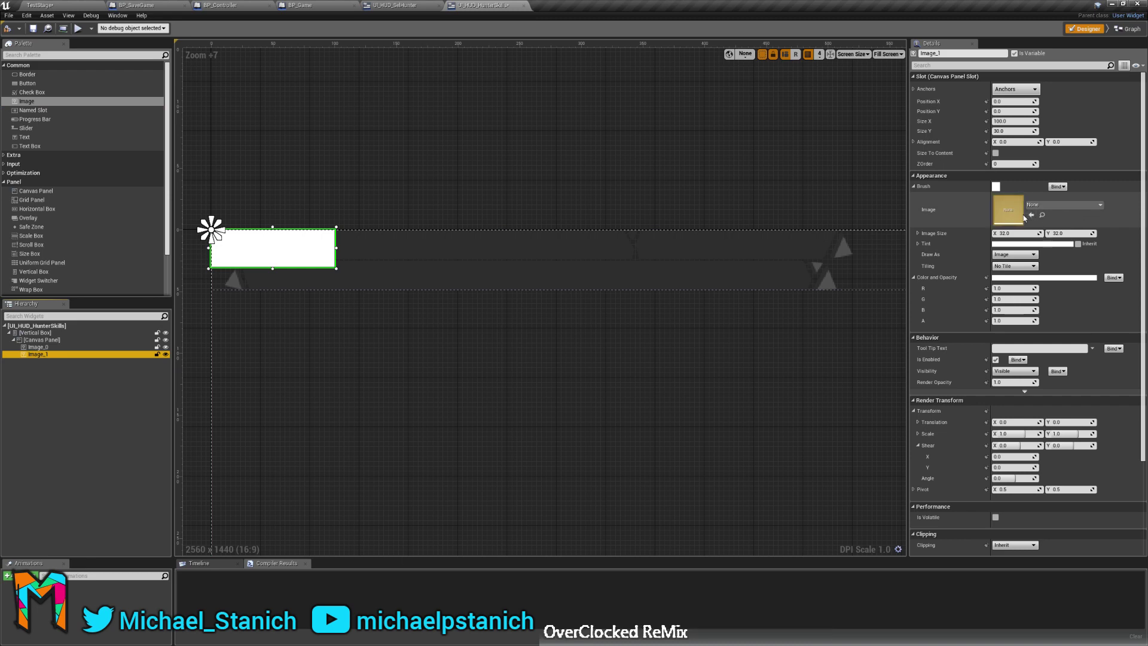
pyautogui.click(1072, 204)
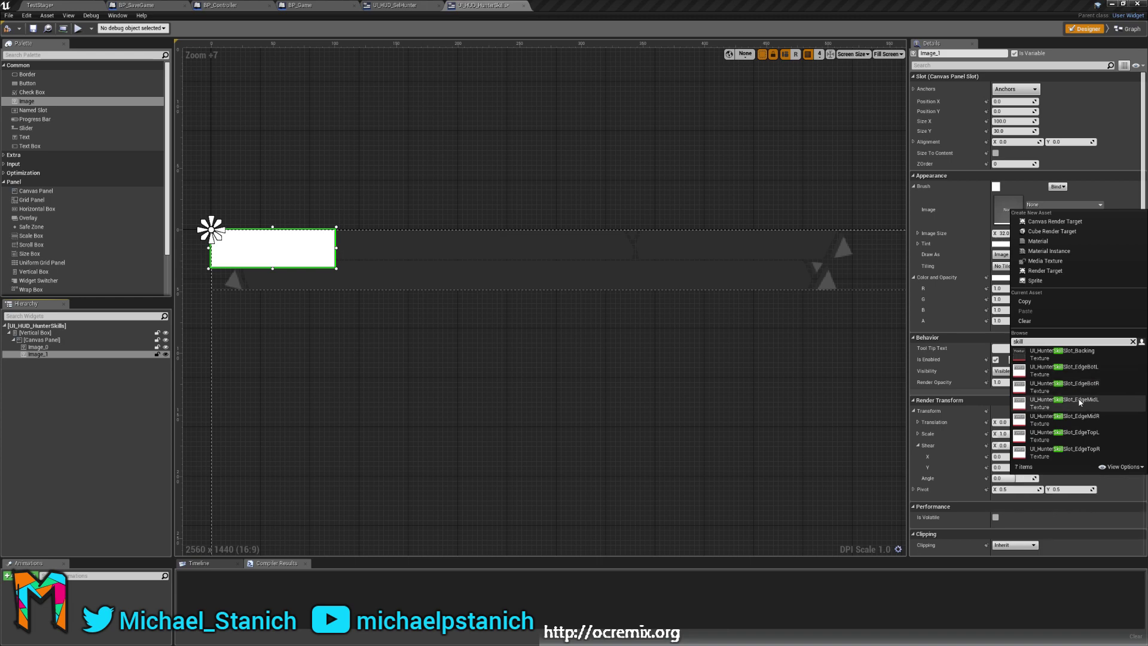
pyautogui.click(1067, 433)
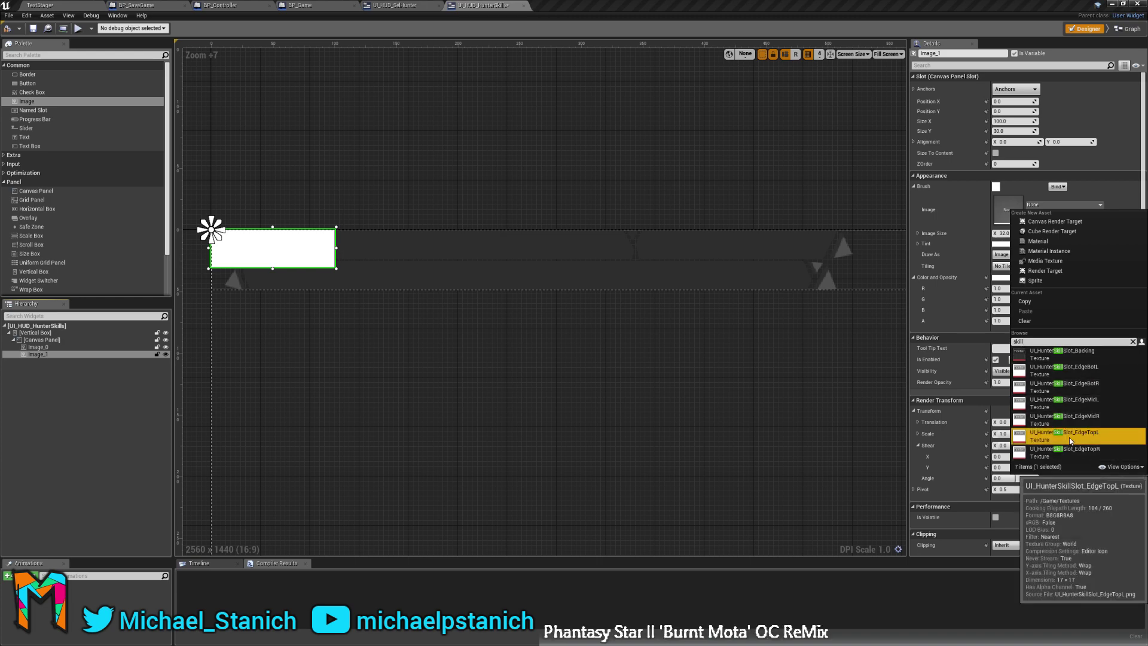
# Set the top-left edge image's slot size to 17 by 17 and check its fit on the backing.
pyautogui.moveTo(277, 268); pyautogui.dragTo(430, 309, button='right')
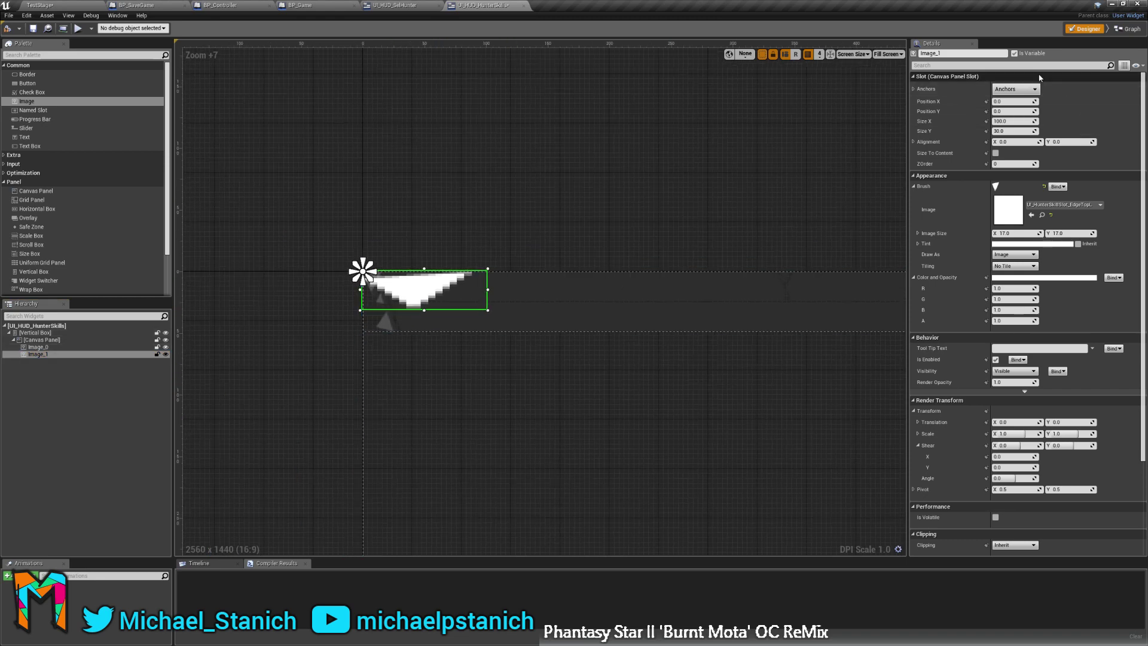
pyautogui.click(1012, 121)
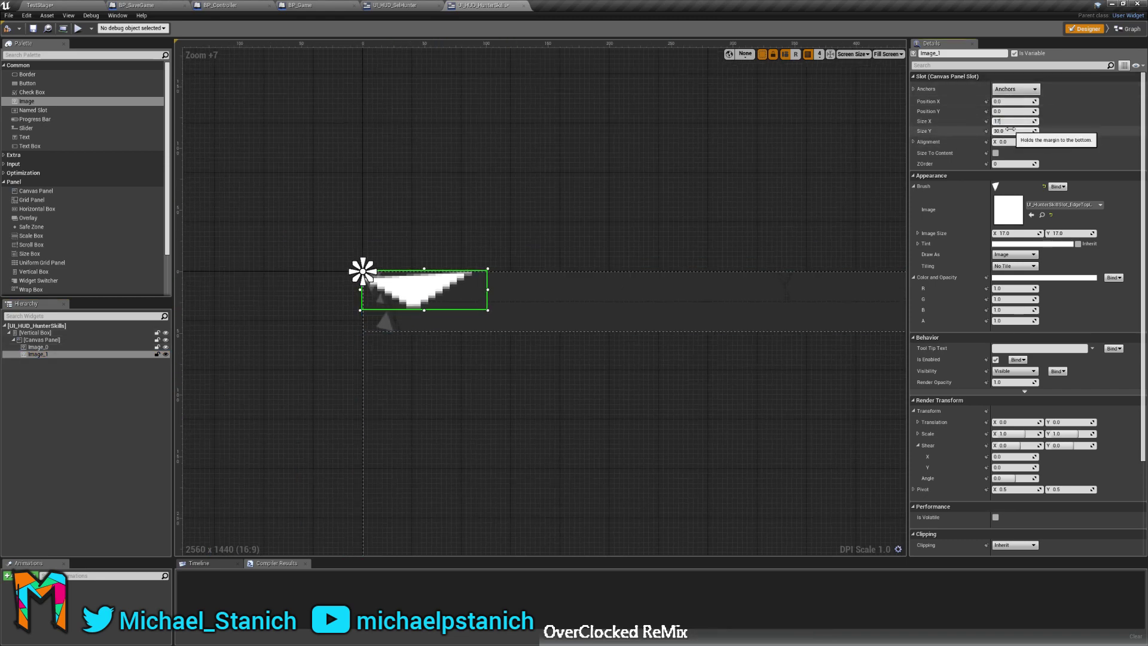
pyautogui.press('Tab')
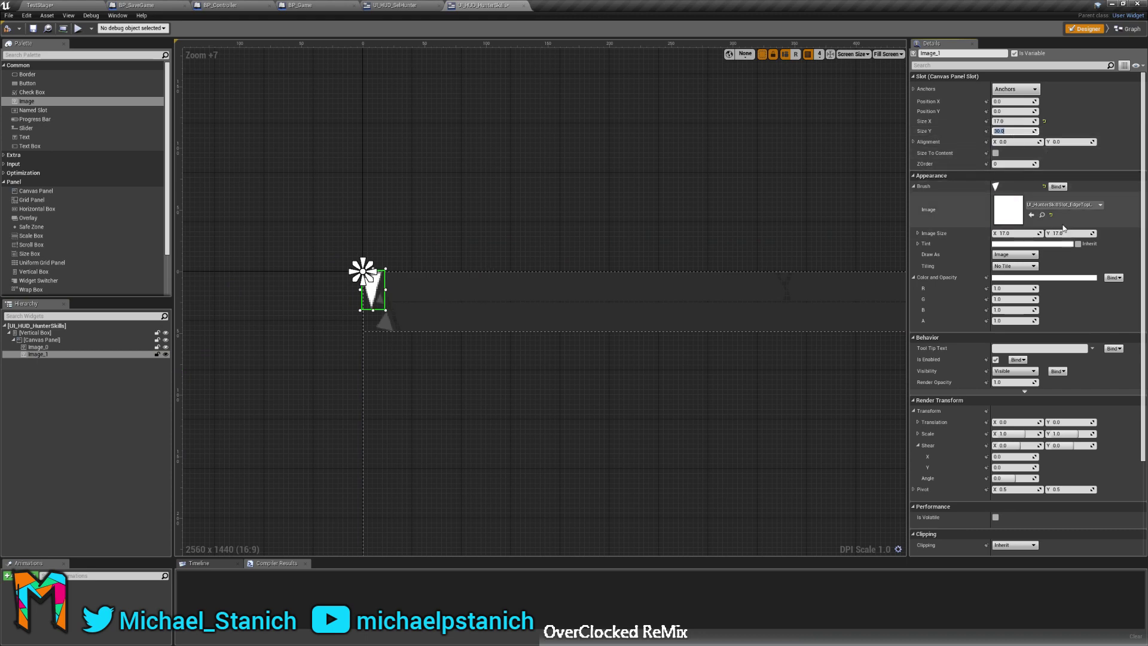
pyautogui.press('Return')
pyautogui.scroll(13, 326, 287)
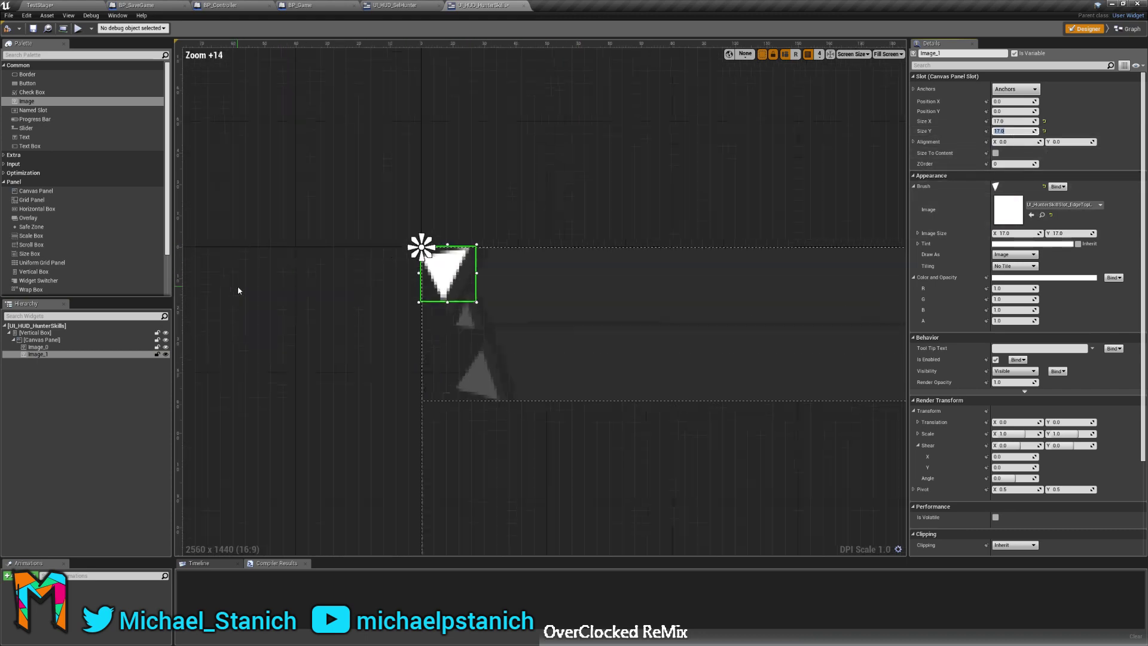
pyautogui.click(361, 429)
pyautogui.moveTo(391, 332); pyautogui.dragTo(324, 330, button='right')
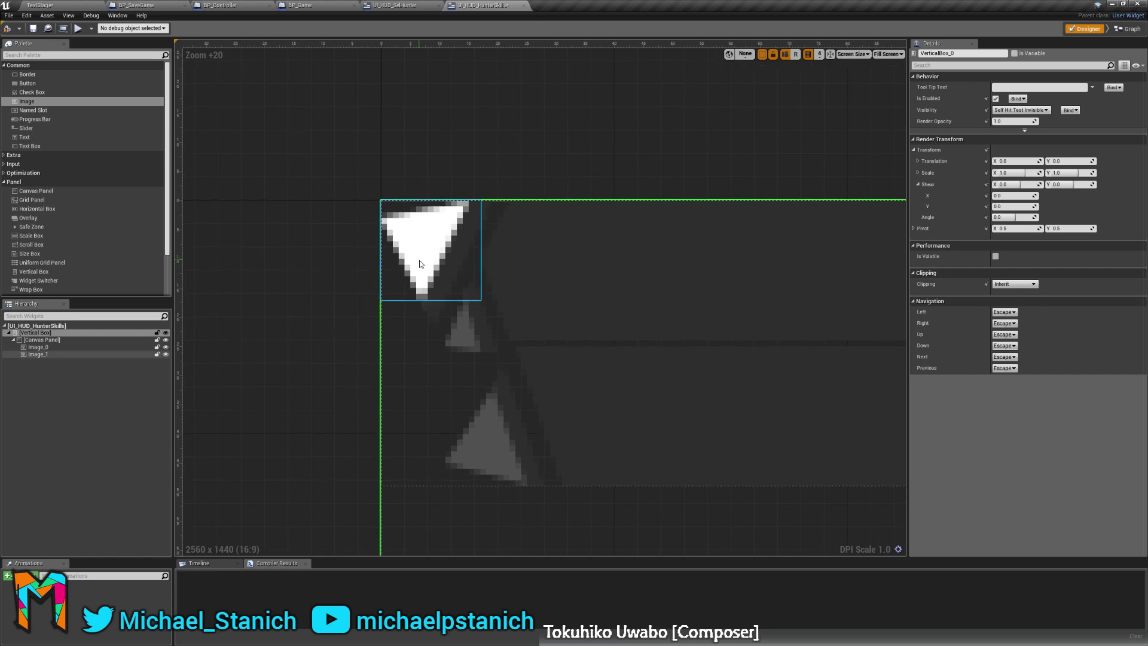
# Try shifting the top-left edge image to compare it with the backing artwork underneath, then return it to its place.
pyautogui.click(333, 324)
pyautogui.moveTo(329, 378); pyautogui.dragTo(291, 346, button='right')
pyautogui.click(419, 251)
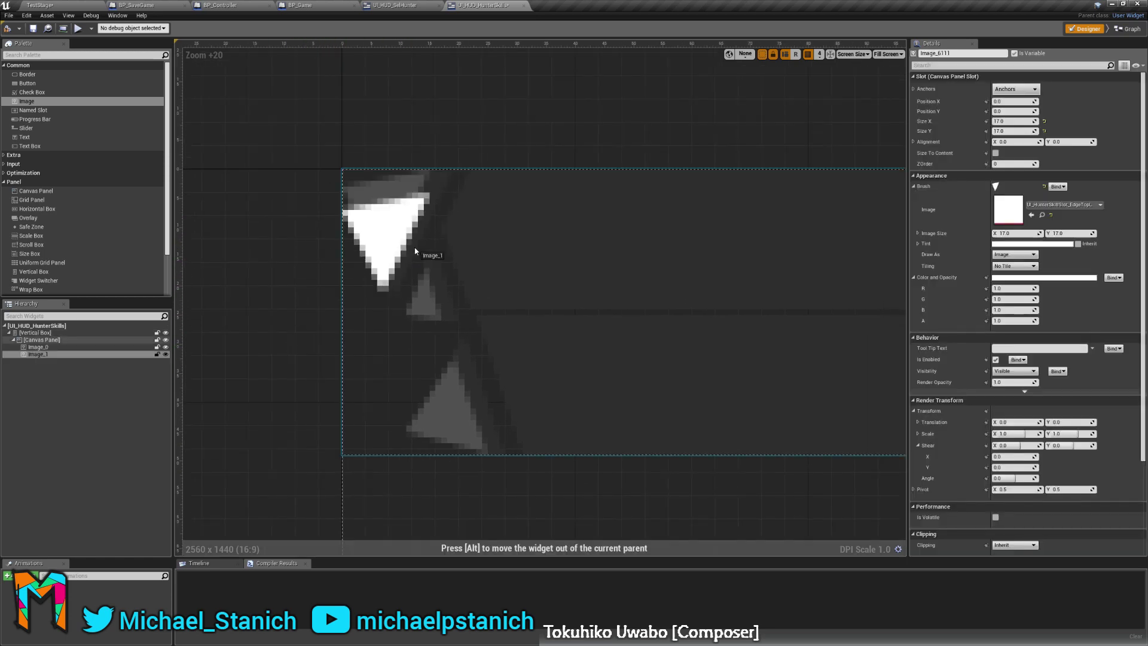
pyautogui.click(256, 247)
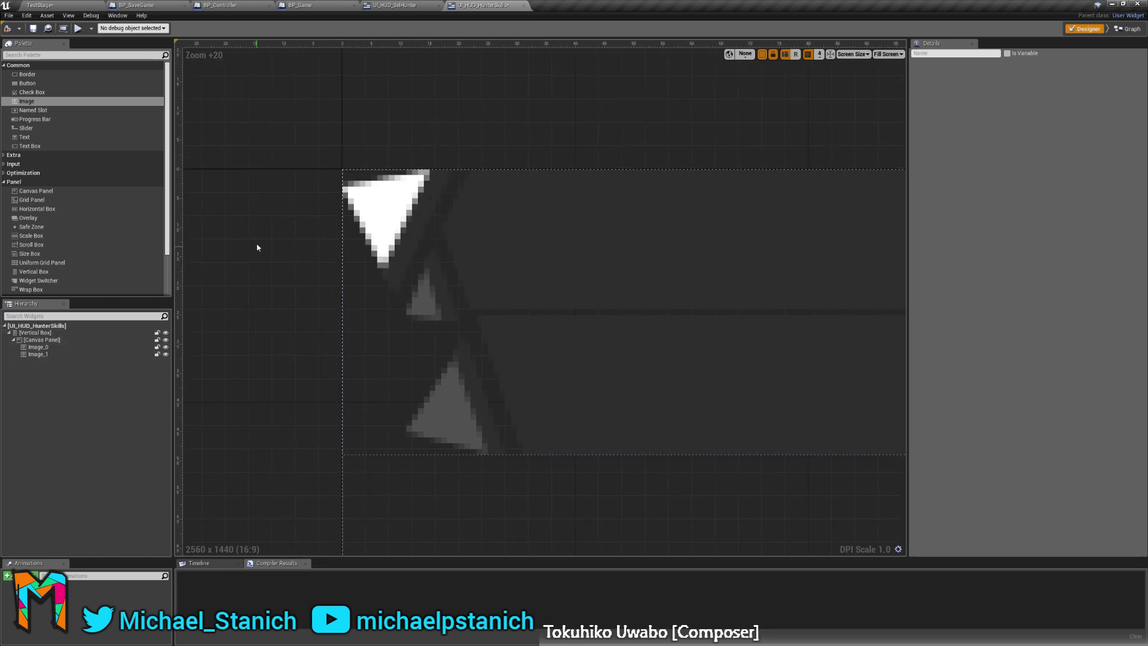
pyautogui.rightClick(255, 241)
pyautogui.click(224, 220)
pyautogui.scroll(-4, 207, 237)
pyautogui.moveTo(283, 267); pyautogui.dragTo(248, 262, button='right')
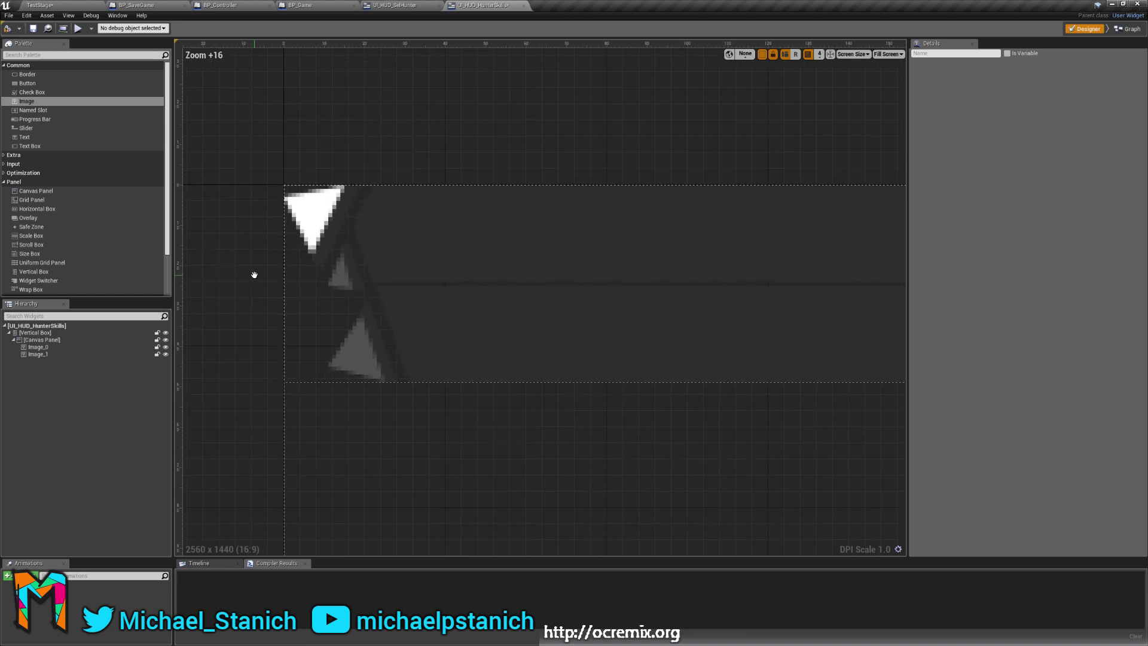
# Add a third Image to the Canvas Panel and set its brush texture to UI_HunterSkillSlot_EdgeMidL.
pyautogui.moveTo(30, 101); pyautogui.dragTo(41, 357)
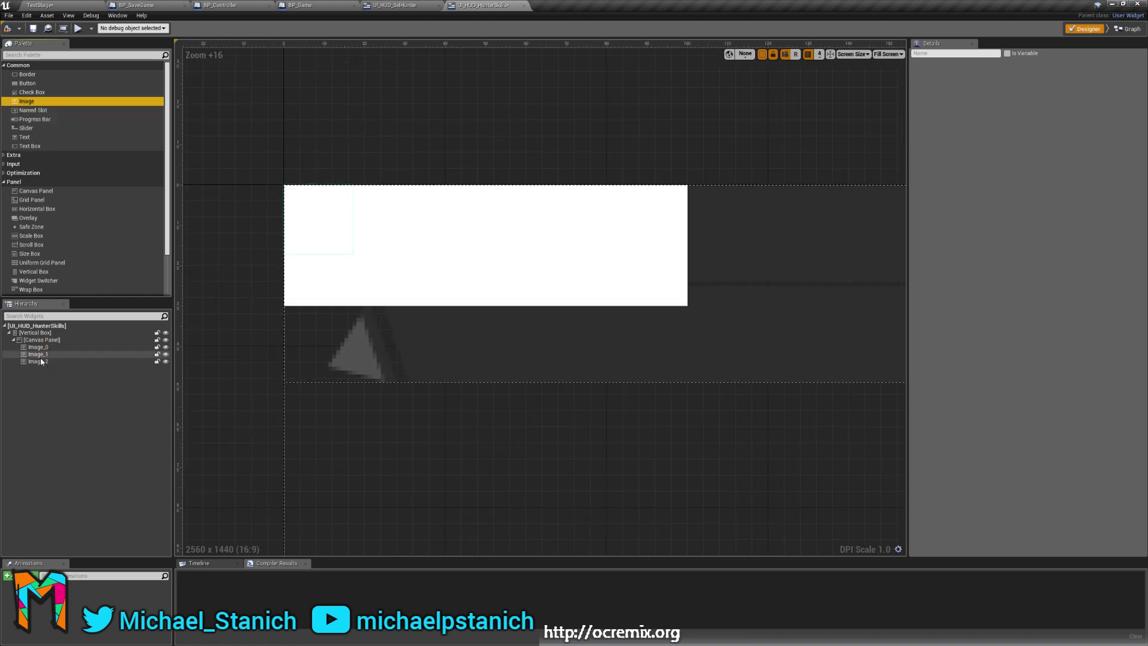
pyautogui.click(74, 361)
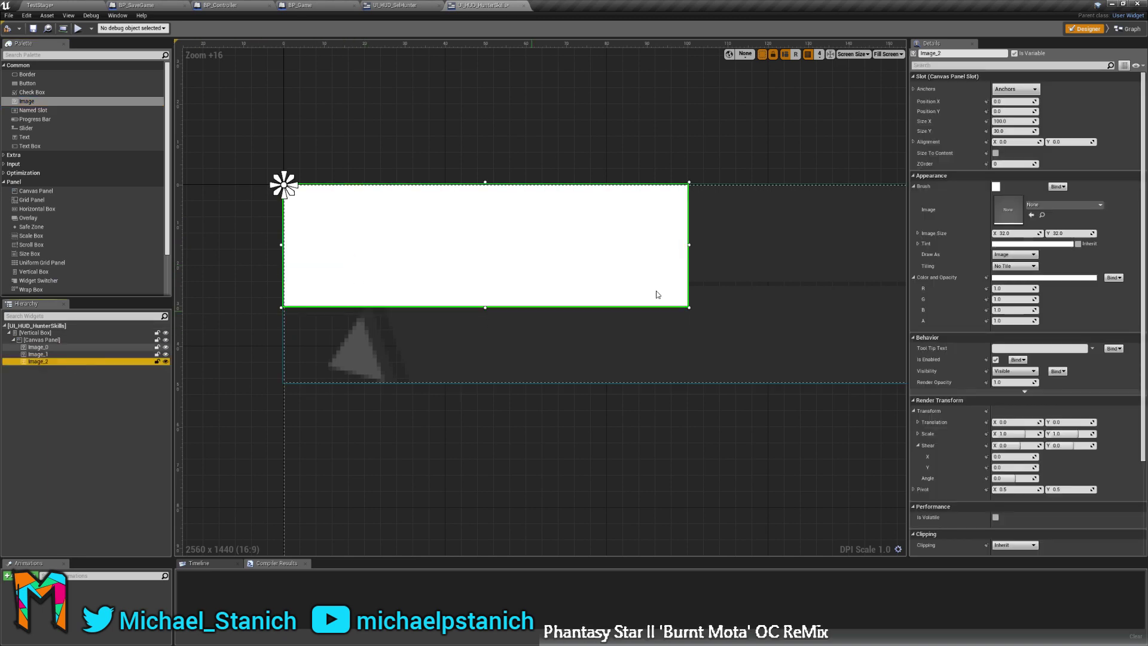
pyautogui.click(1074, 206)
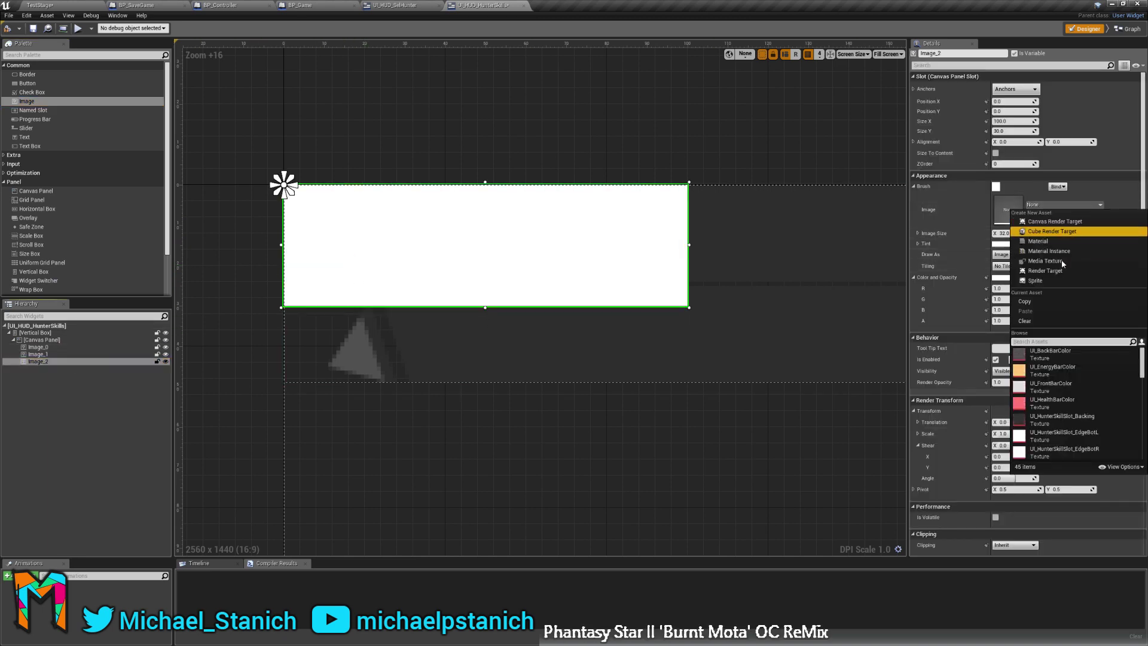
pyautogui.click(1061, 342)
pyautogui.write('skill')
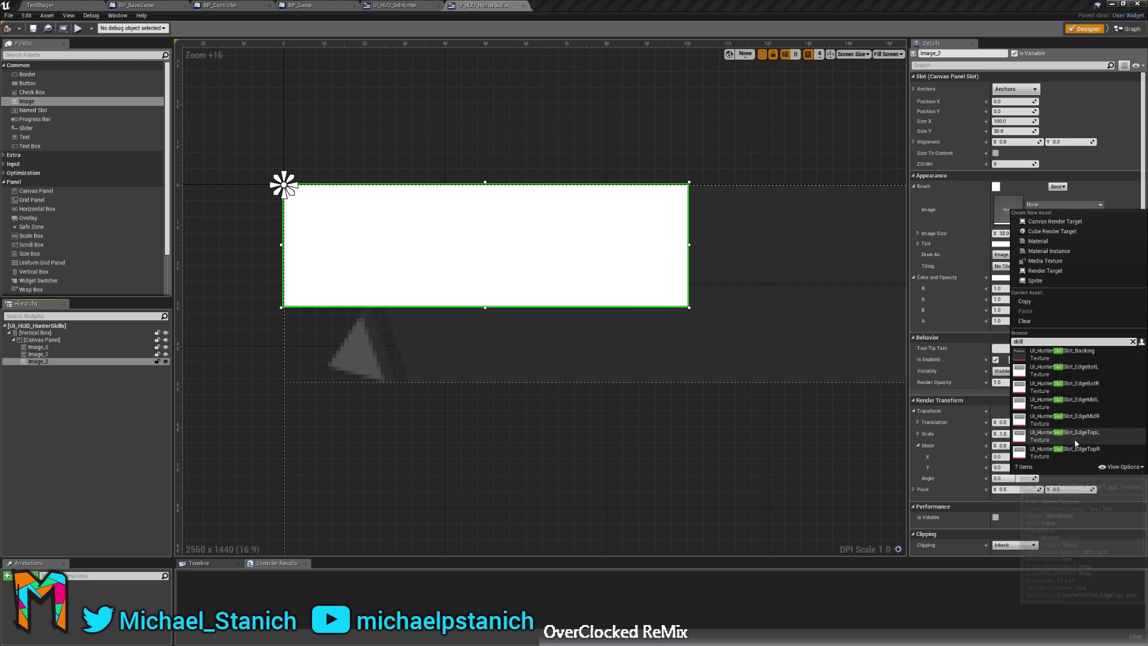
pyautogui.click(1064, 402)
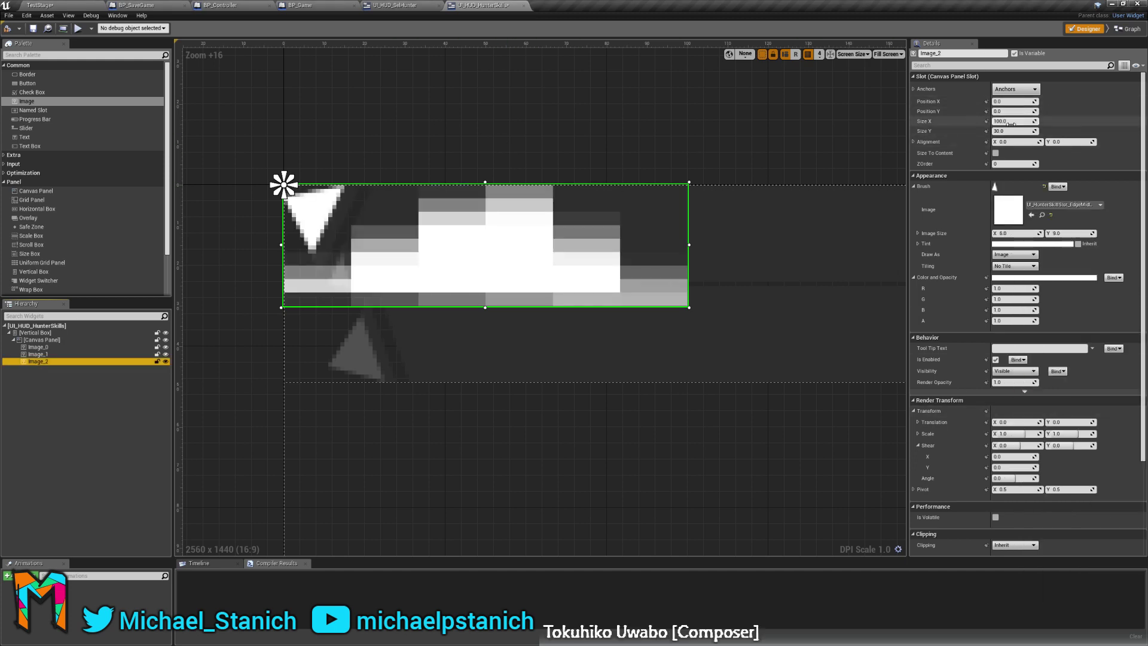
# Set the middle-left edge image's slot size to 6 by 9 and place it over the small triangle on the backing.
pyautogui.click(1010, 121)
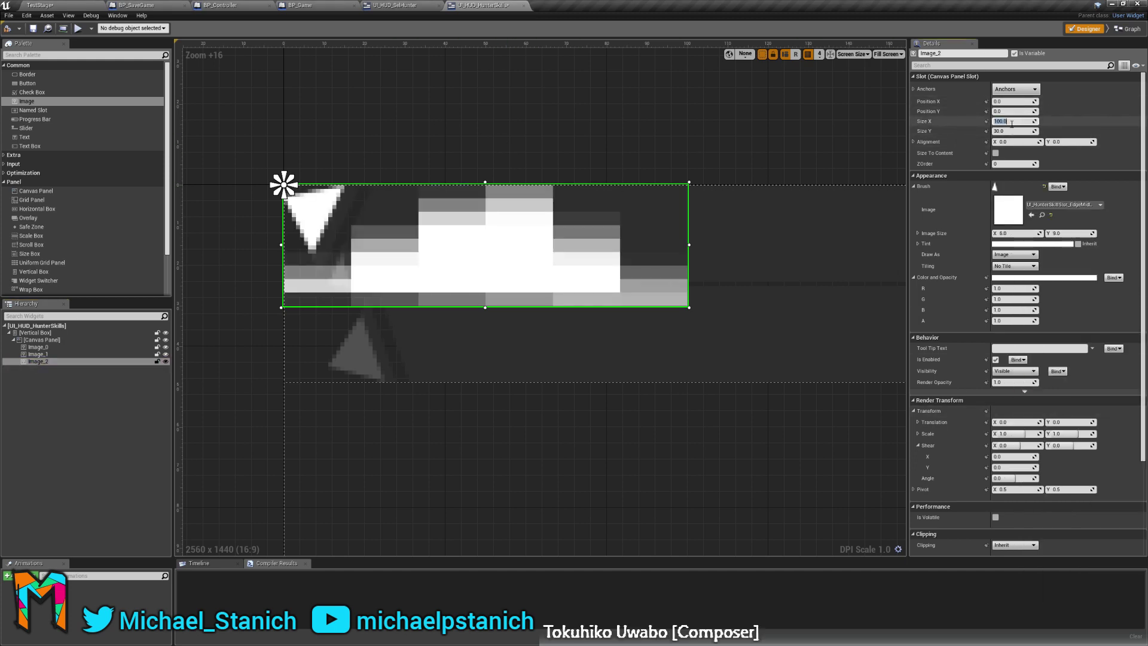
pyautogui.write('6')
pyautogui.click(1000, 130)
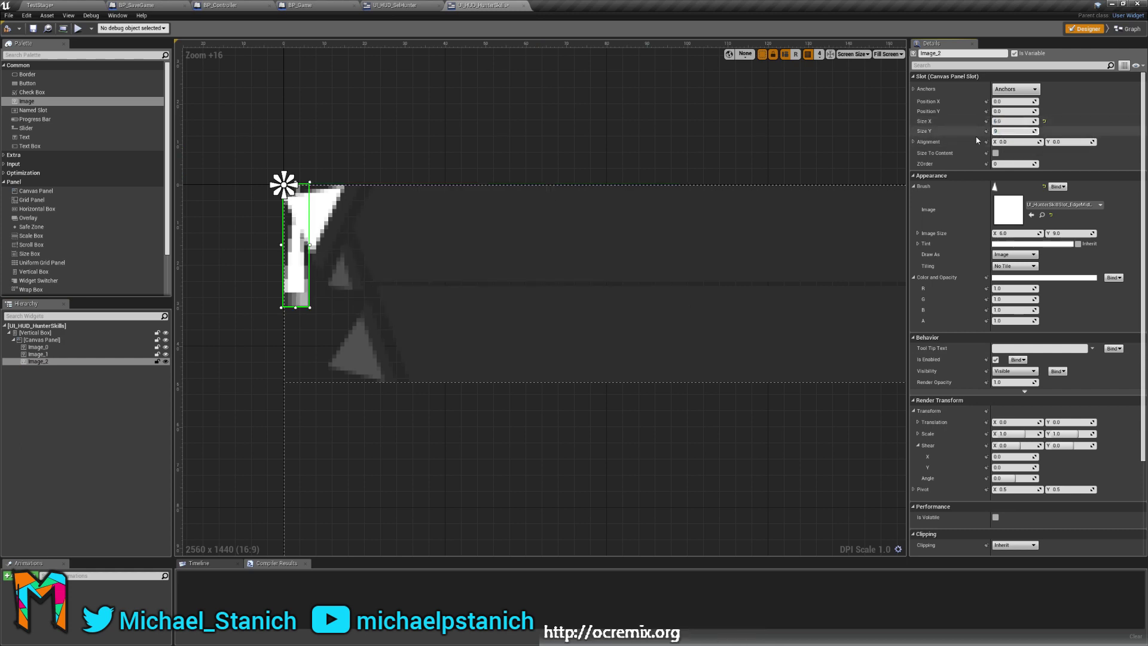
pyautogui.write('9')
pyautogui.press('Return')
pyautogui.moveTo(304, 204); pyautogui.dragTo(348, 287)
pyautogui.click(428, 456)
pyautogui.moveTo(203, 307); pyautogui.dragTo(198, 279, button='right')
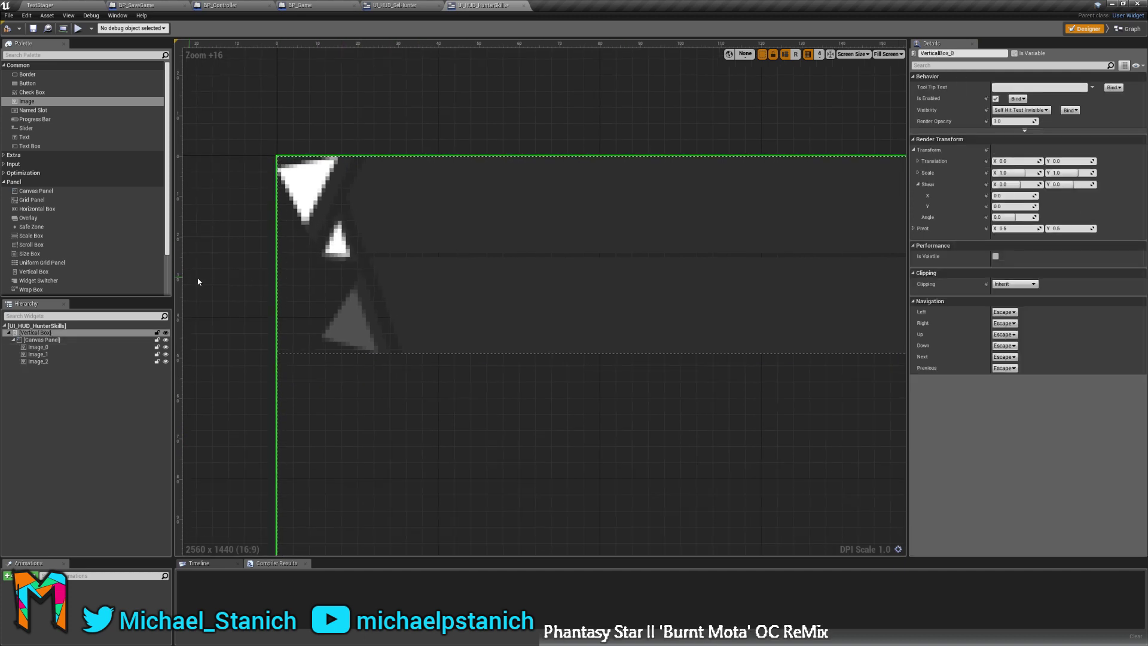
# Try an orange Color and Opacity on the top-left edge image, then discard the color change.
pyautogui.click(338, 244)
pyautogui.click(314, 208)
pyautogui.click(312, 198)
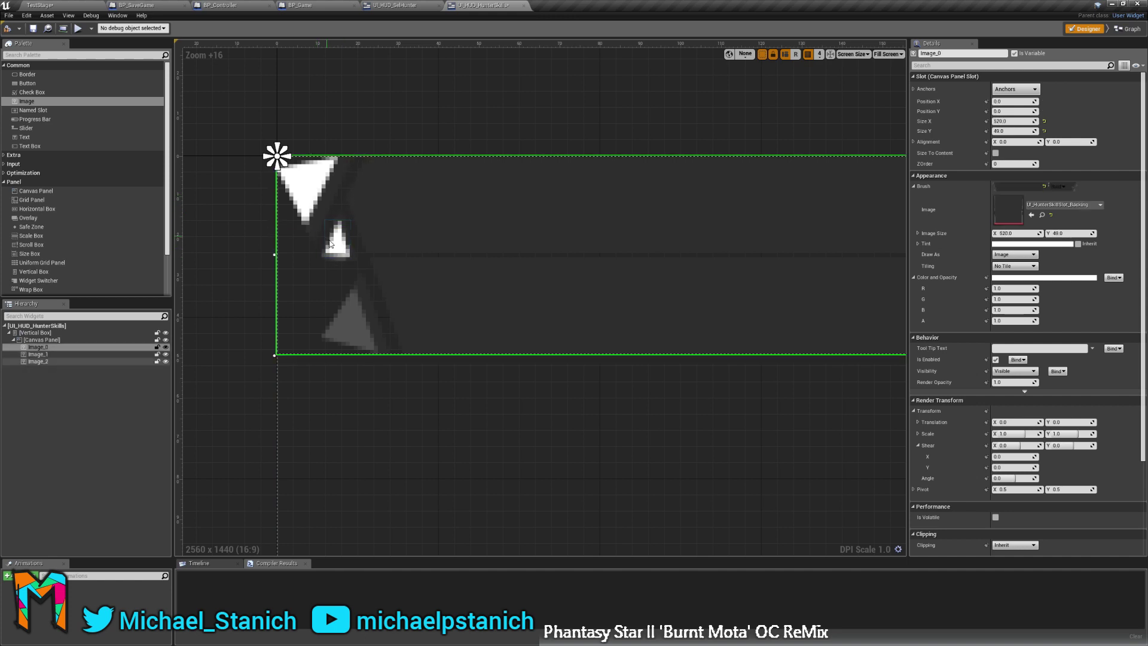
pyautogui.click(310, 185)
pyautogui.click(1043, 277)
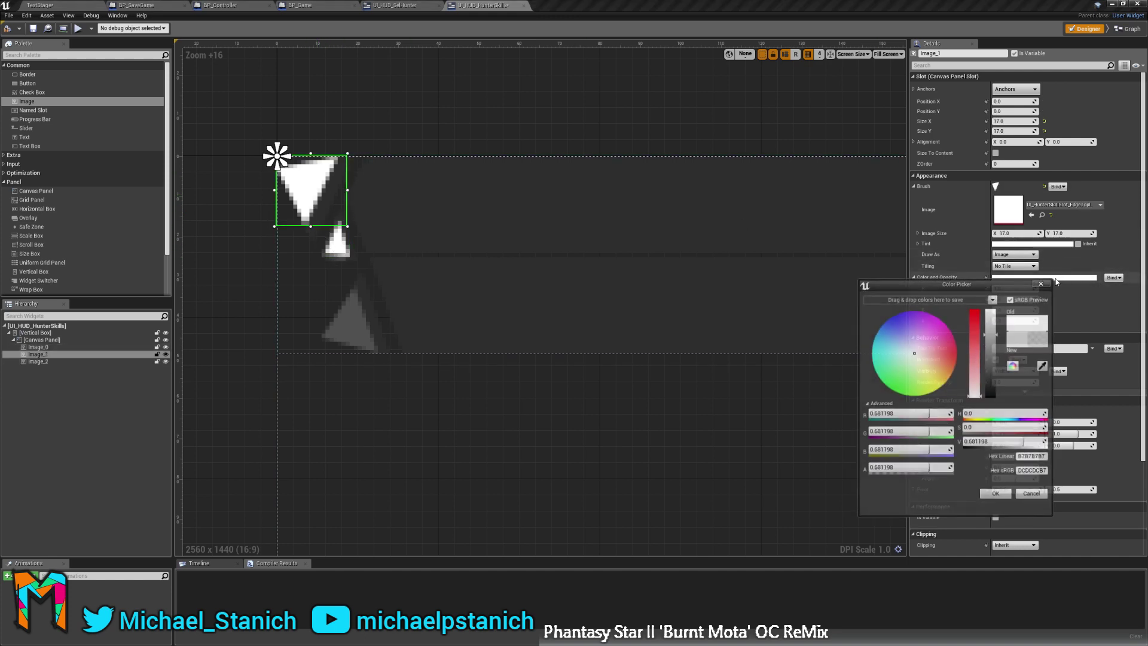
pyautogui.moveTo(923, 350); pyautogui.dragTo(995, 366)
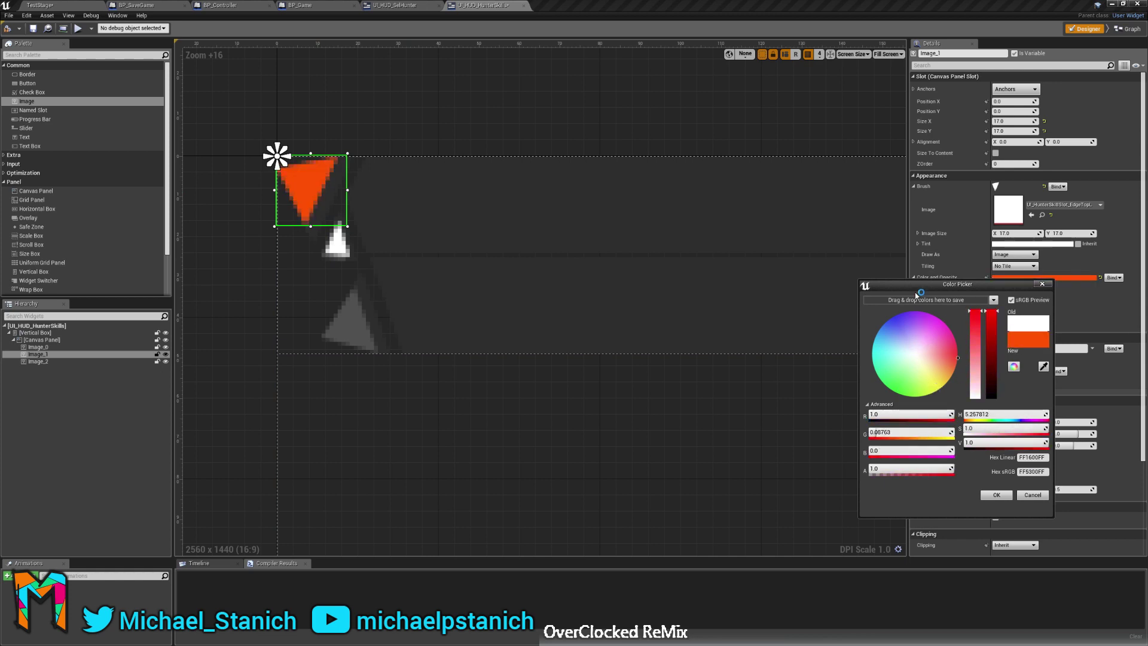
pyautogui.click(1025, 495)
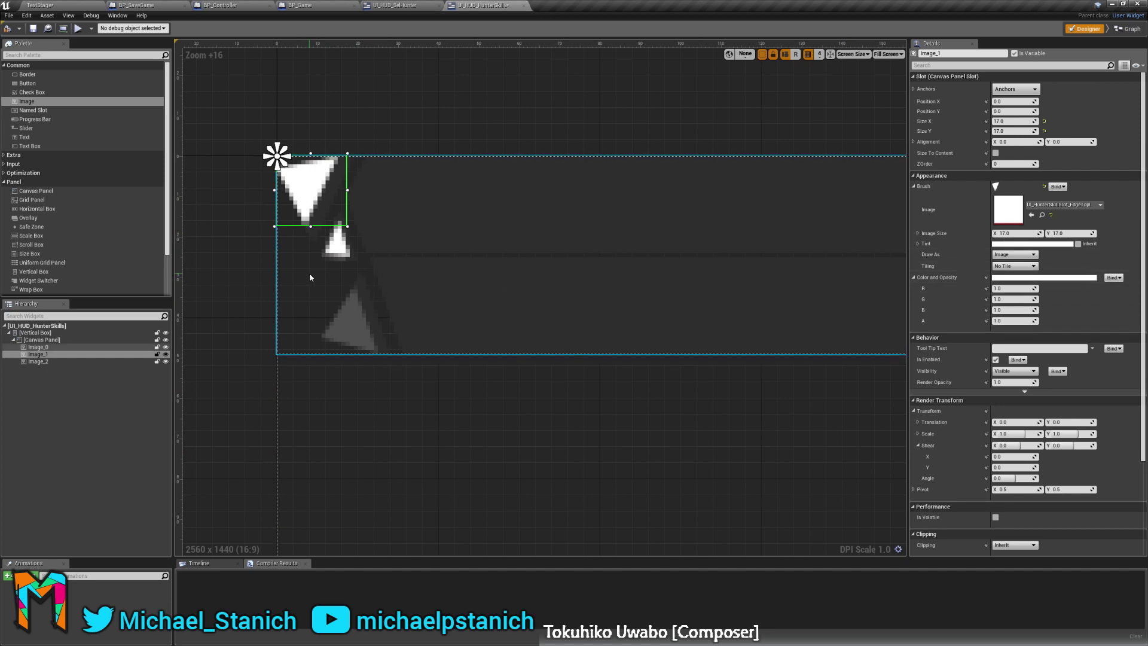
pyautogui.click(398, 420)
# Add a fourth Image to the Canvas Panel and set its brush texture to UI_HunterSkillSlot_EdgeBotL.
pyautogui.moveTo(698, 435)
pyautogui.mouseDown(button='right')
pyautogui.moveTo(541, 440)
pyautogui.moveTo(694, 433)
pyautogui.mouseUp(button='right')
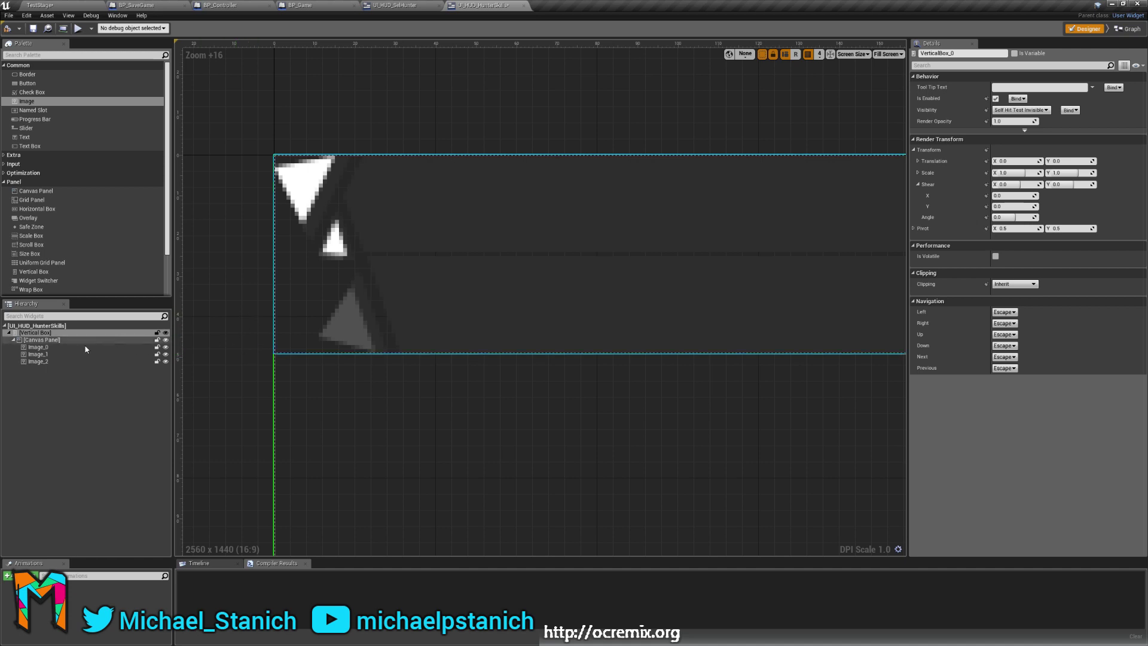
pyautogui.moveTo(27, 102); pyautogui.dragTo(66, 303)
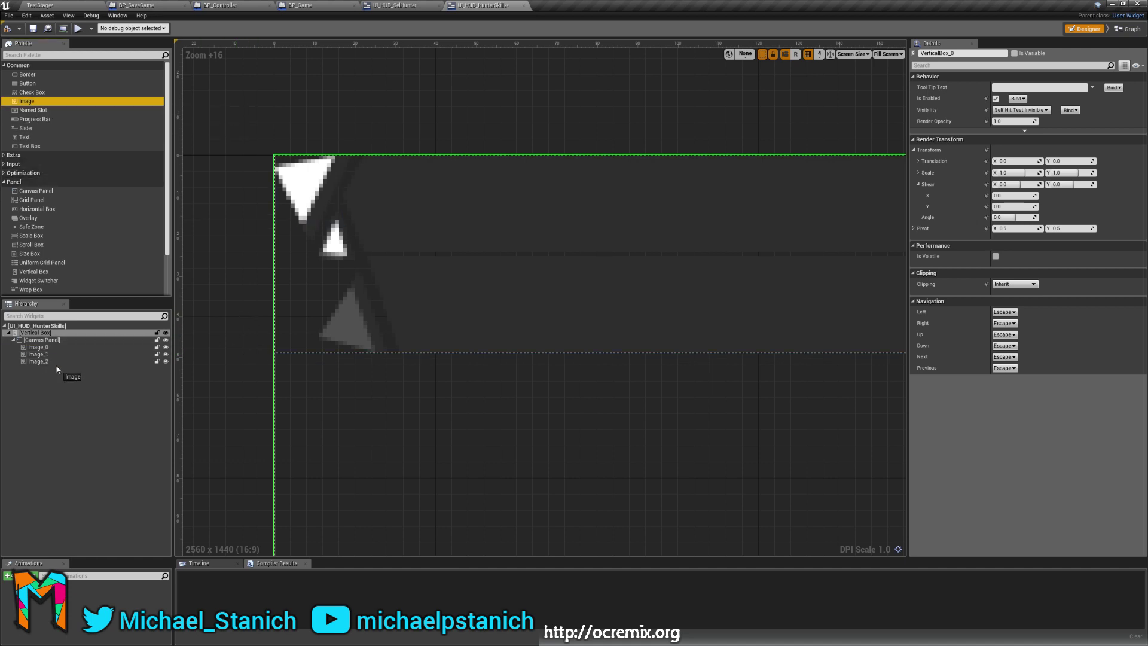
pyautogui.moveTo(56, 368); pyautogui.dragTo(56, 369)
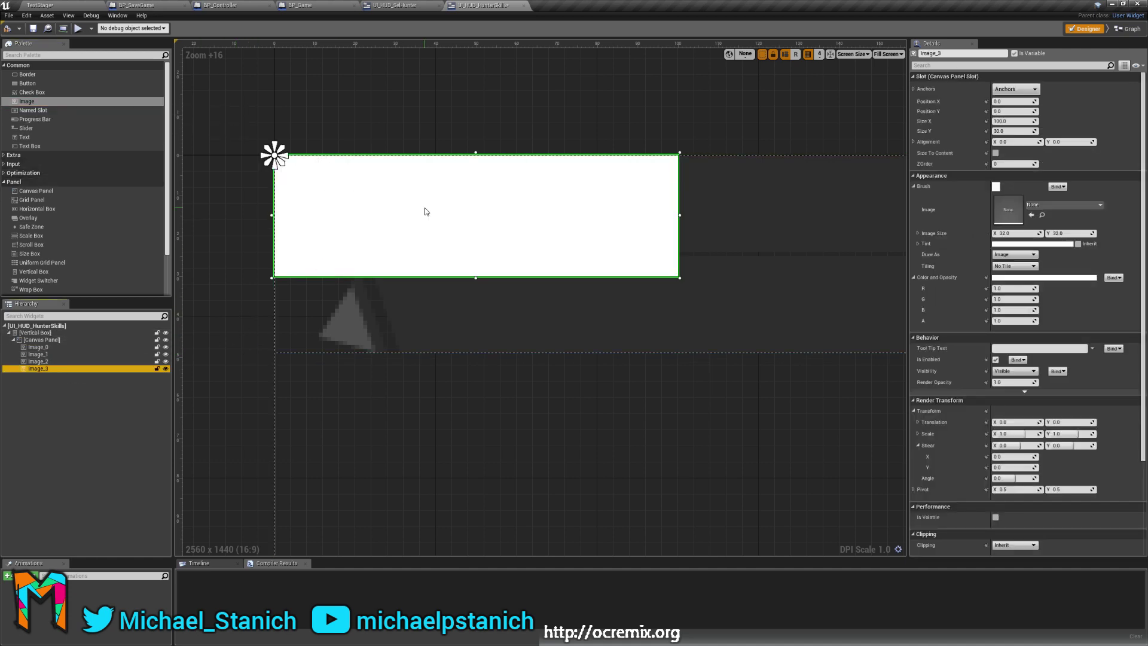
pyautogui.click(1067, 204)
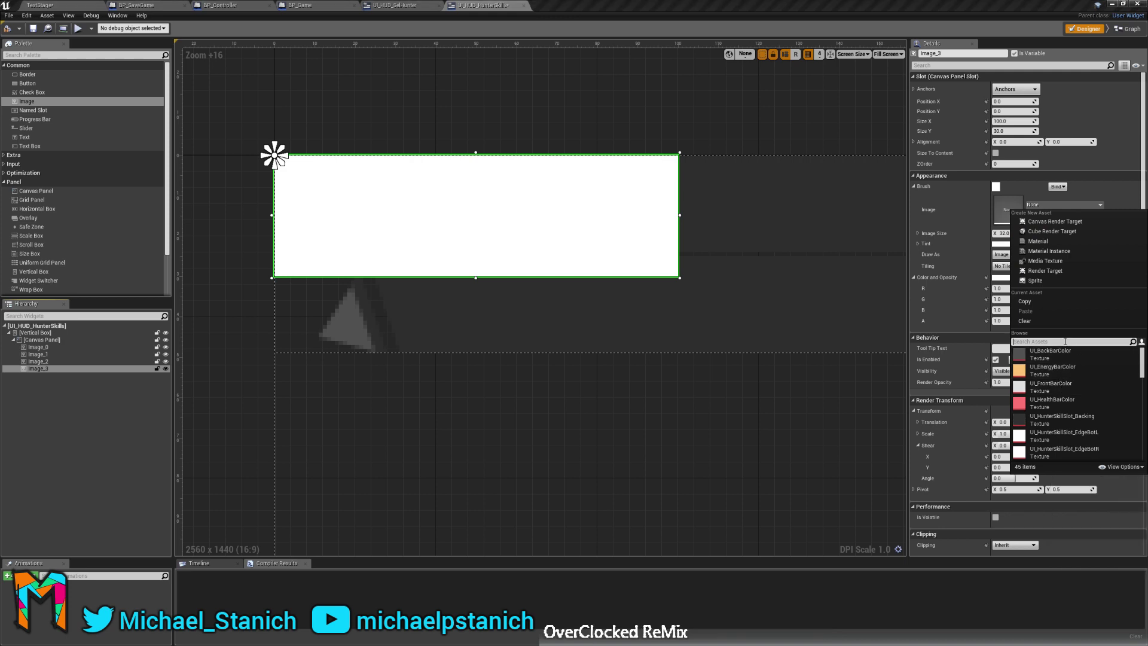
pyautogui.press('BackSpace')
pyautogui.press('BackSpace')
pyautogui.write('ill')
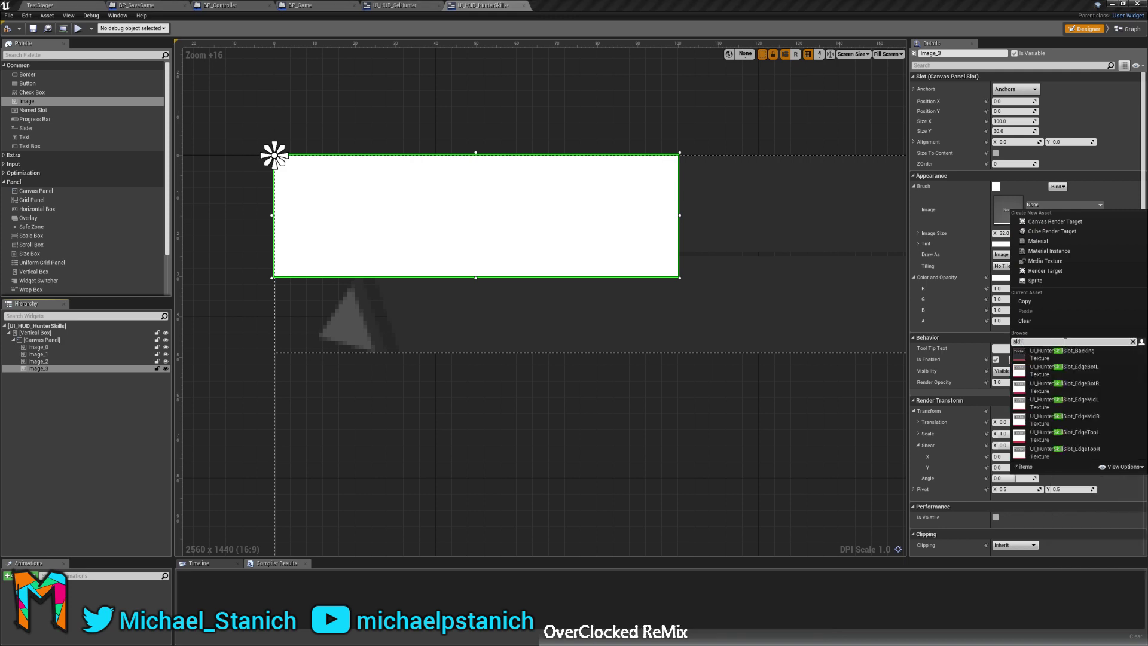
pyautogui.click(1061, 369)
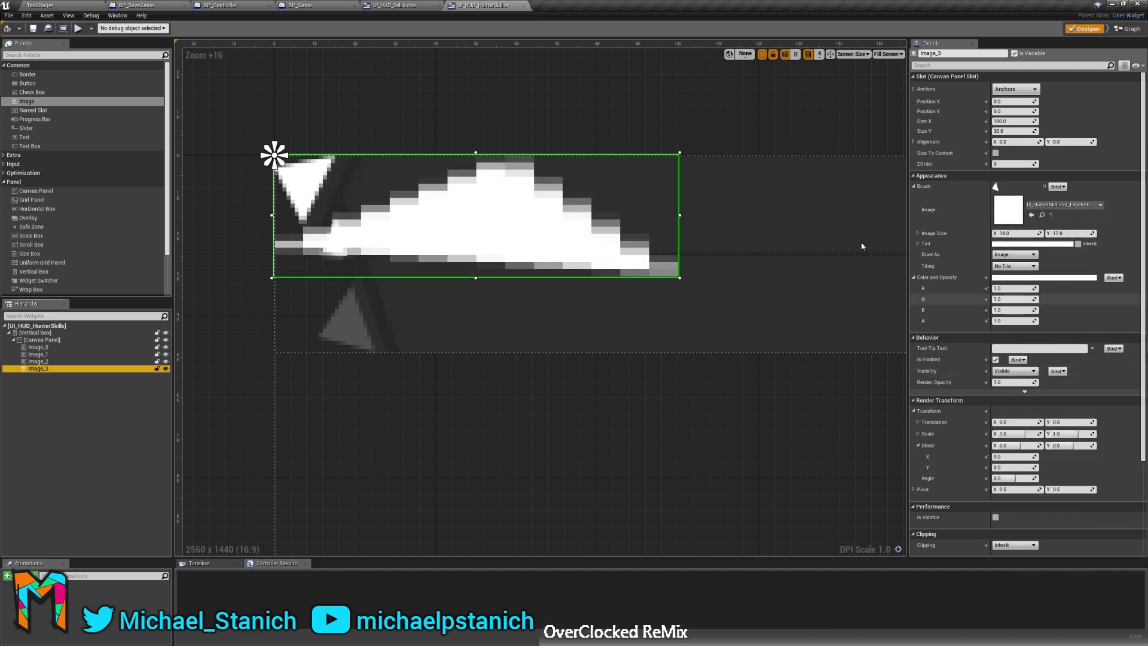
# Set the bottom-left edge image's slot size to 14 by 17 and place it over the backing's lower-left triangle at position 12, 32.
pyautogui.click(997, 121)
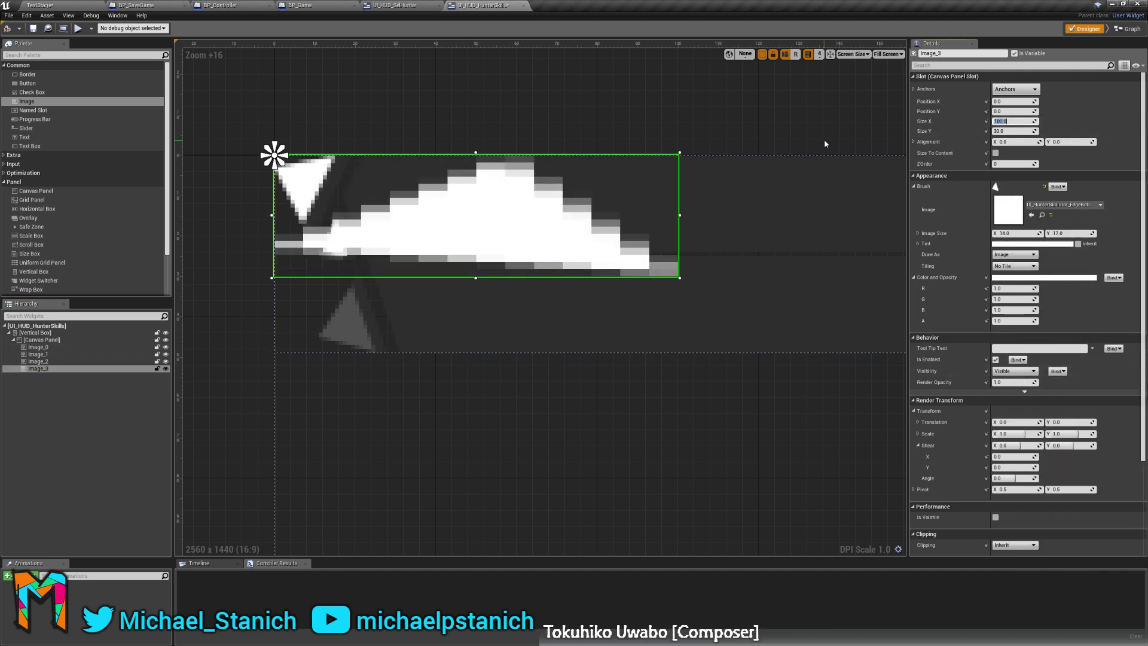
pyautogui.write('14')
pyautogui.press('Tab')
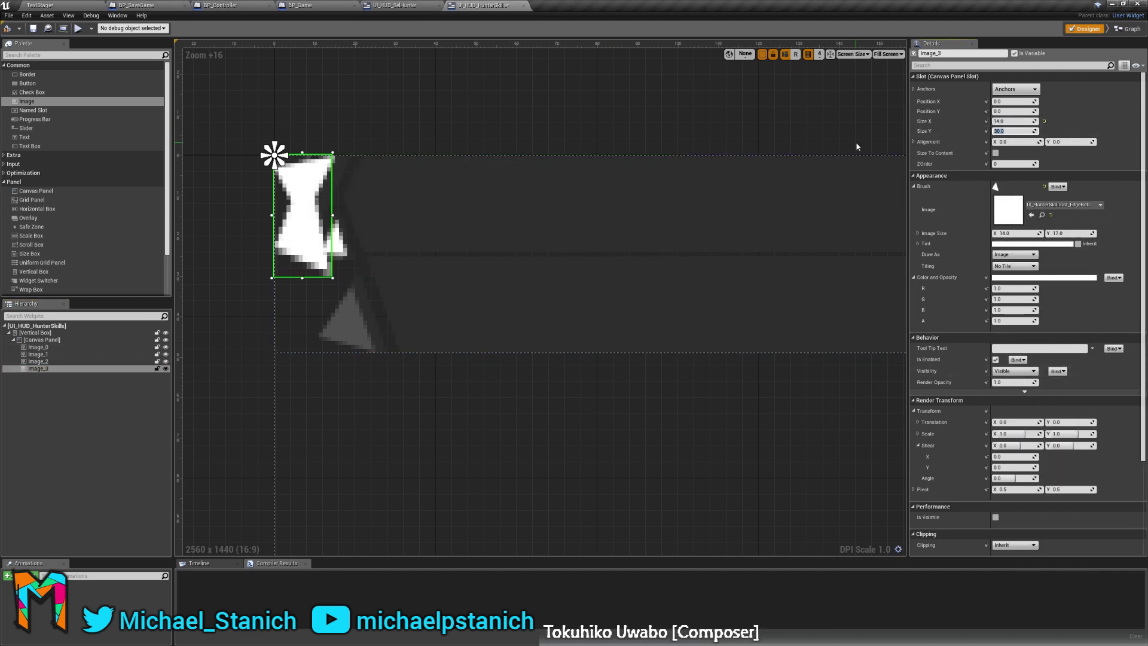
pyautogui.write('17')
pyautogui.press('Return')
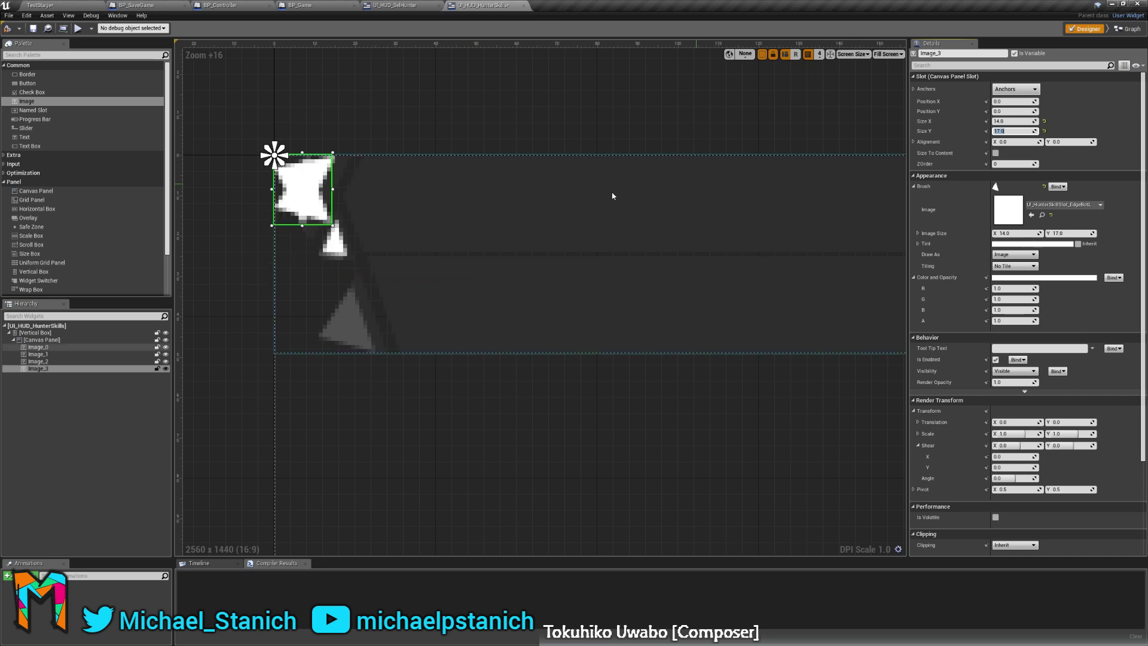
pyautogui.moveTo(317, 221); pyautogui.dragTo(359, 339)
pyautogui.click(481, 410)
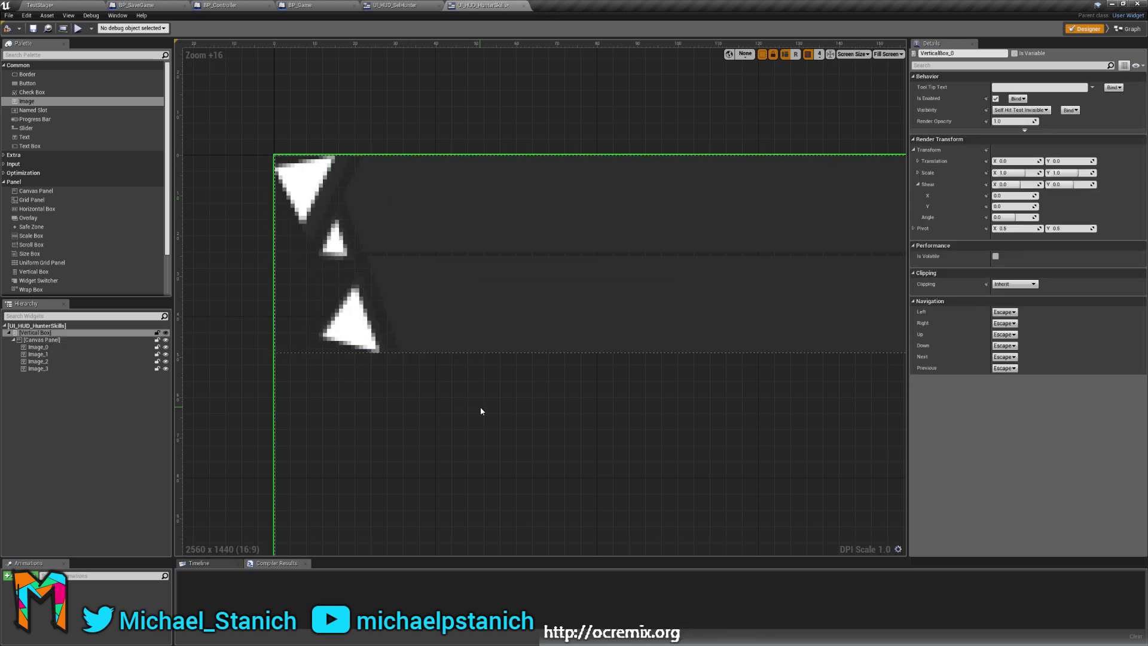
pyautogui.moveTo(460, 404); pyautogui.dragTo(392, 415, button='right')
pyautogui.click(276, 351)
pyautogui.moveTo(277, 351); pyautogui.dragTo(310, 336)
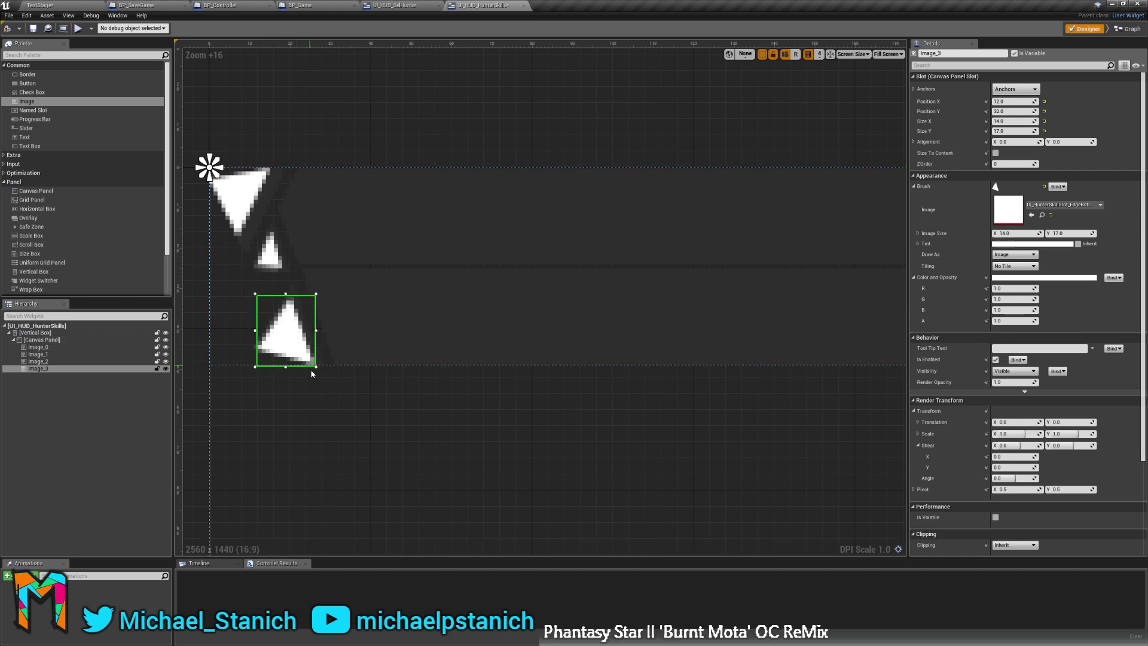
# Add a fifth Image to the Canvas Panel and set its brush texture to UI_HunterSkillSlot_EdgeTopR.
pyautogui.click(438, 418)
pyautogui.moveTo(438, 418); pyautogui.dragTo(228, 417, button='right')
pyautogui.moveTo(867, 398); pyautogui.dragTo(635, 433, button='right')
pyautogui.scroll(-6, 419, 368)
pyautogui.moveTo(383, 459); pyautogui.dragTo(861, 392, button='right')
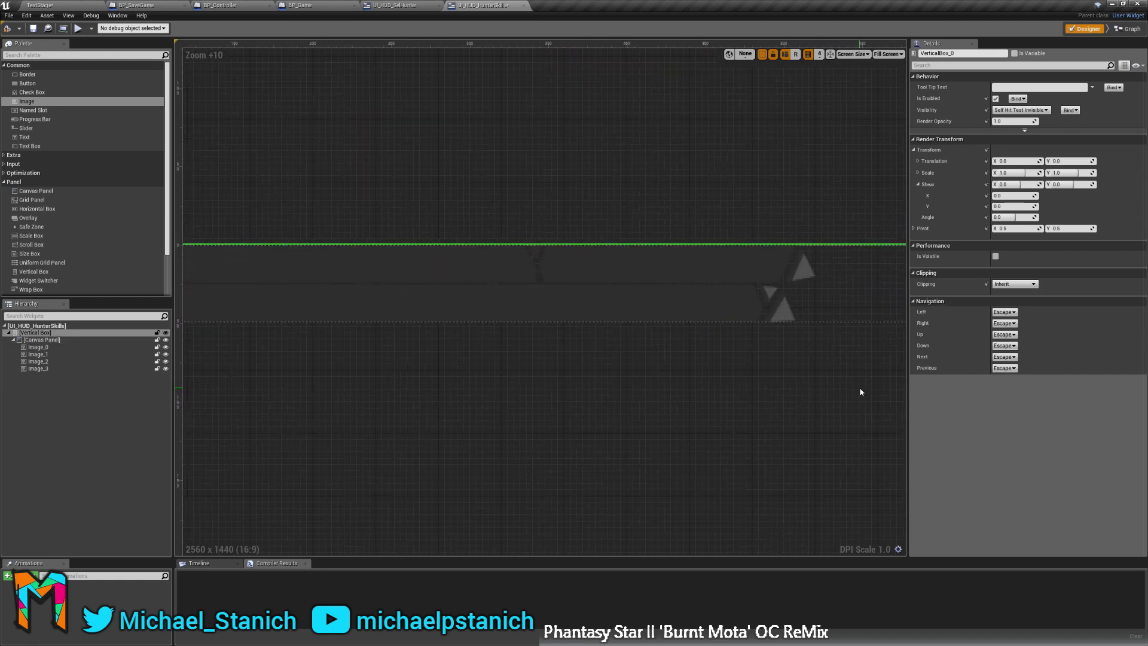
pyautogui.scroll(-4, 884, 382)
pyautogui.moveTo(604, 361); pyautogui.dragTo(501, 349, button='right')
pyautogui.moveTo(27, 102); pyautogui.dragTo(40, 377)
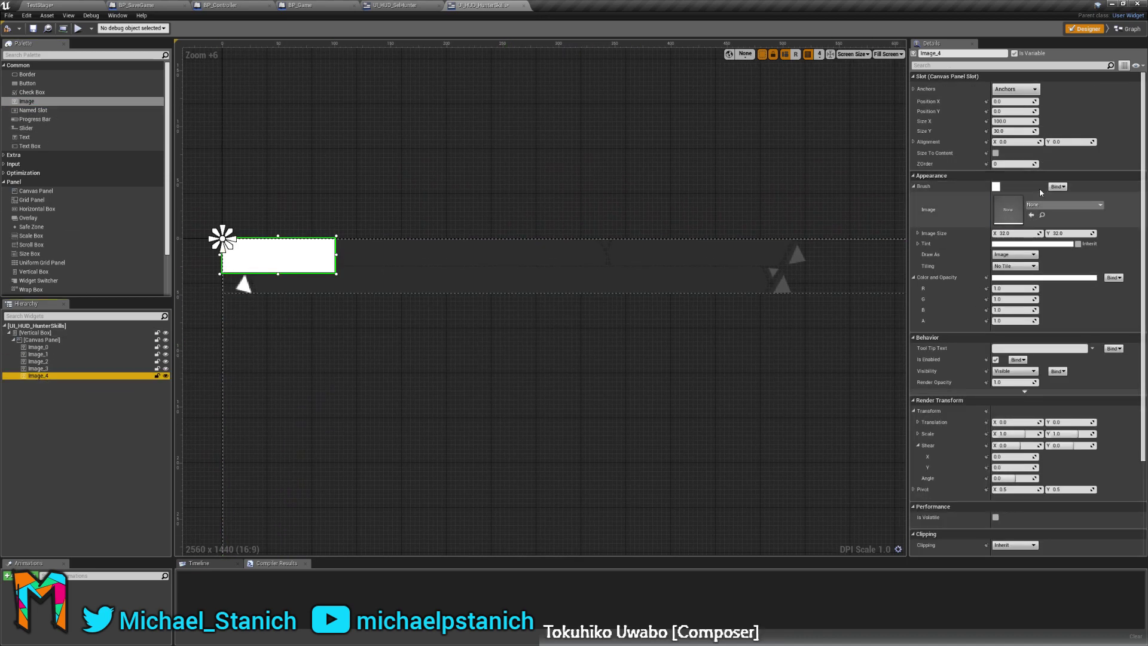
pyautogui.click(1084, 204)
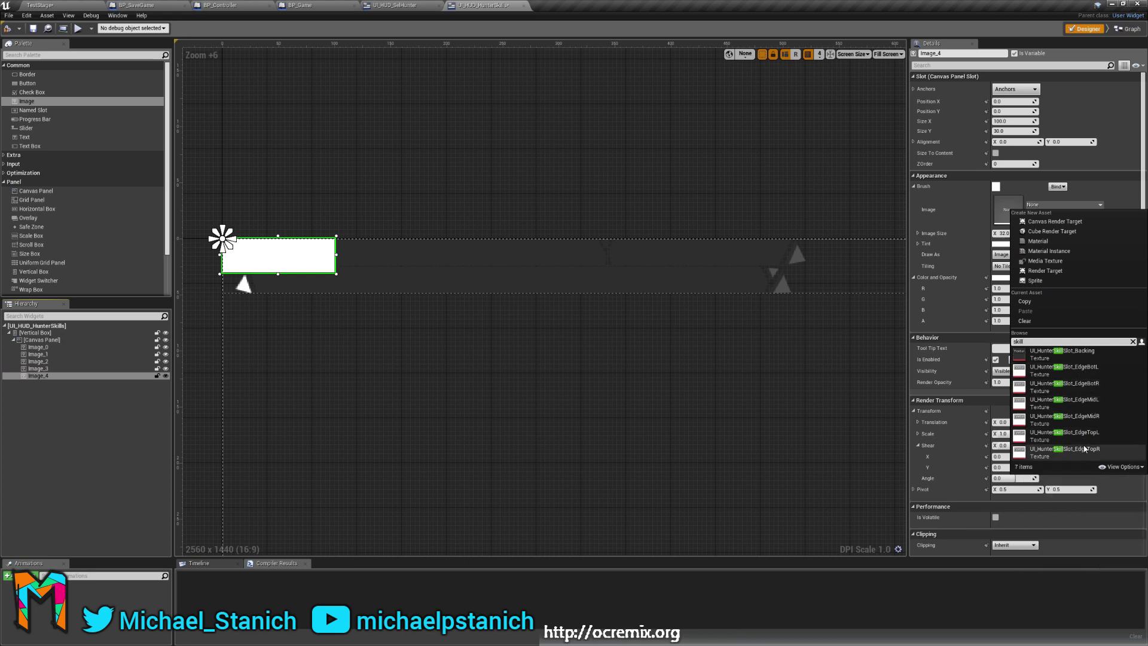
pyautogui.click(1085, 453)
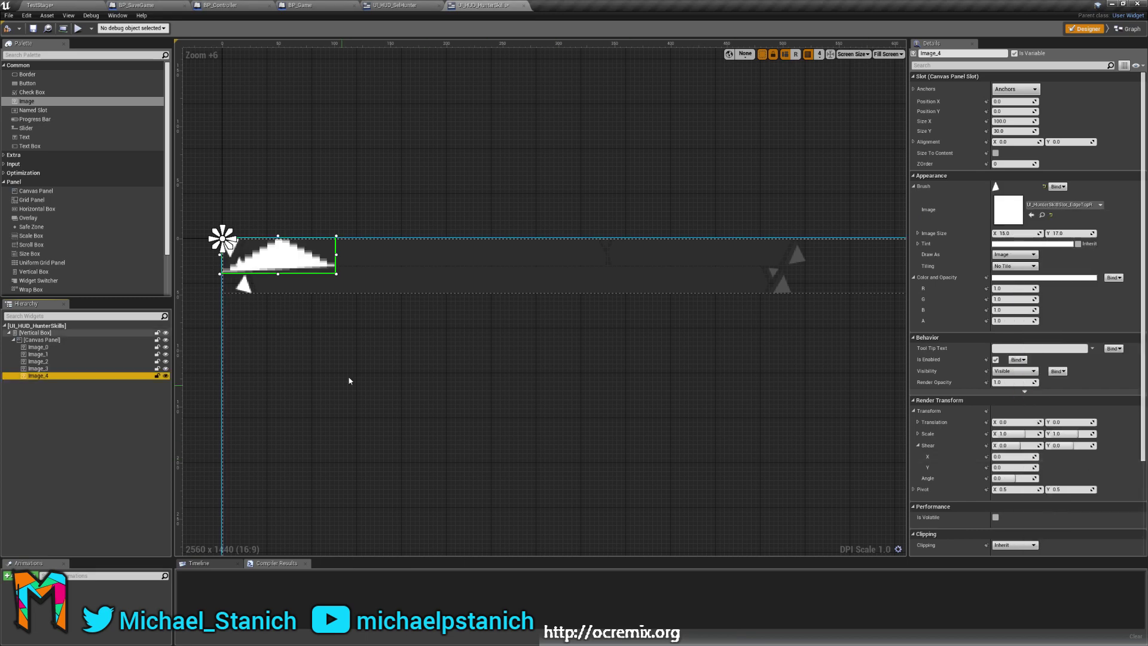
# Set the top-right edge image's slot size to 15 by 17 and place it over the backing's upper-right triangle at position 504, 4.
pyautogui.click(1012, 121)
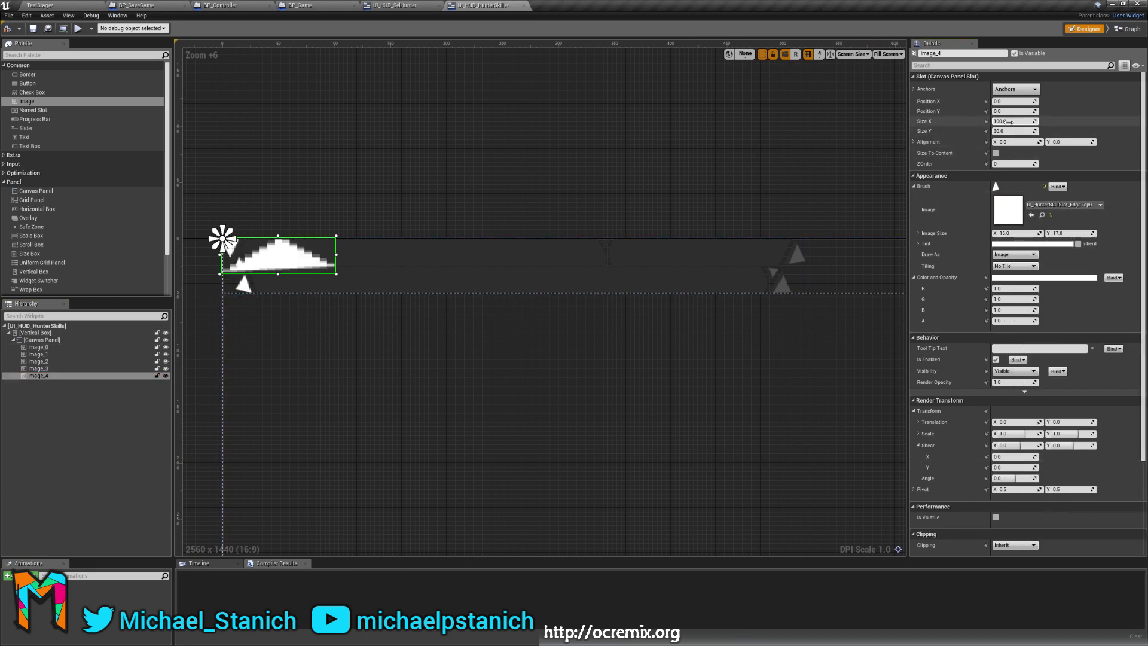
pyautogui.press('Tab')
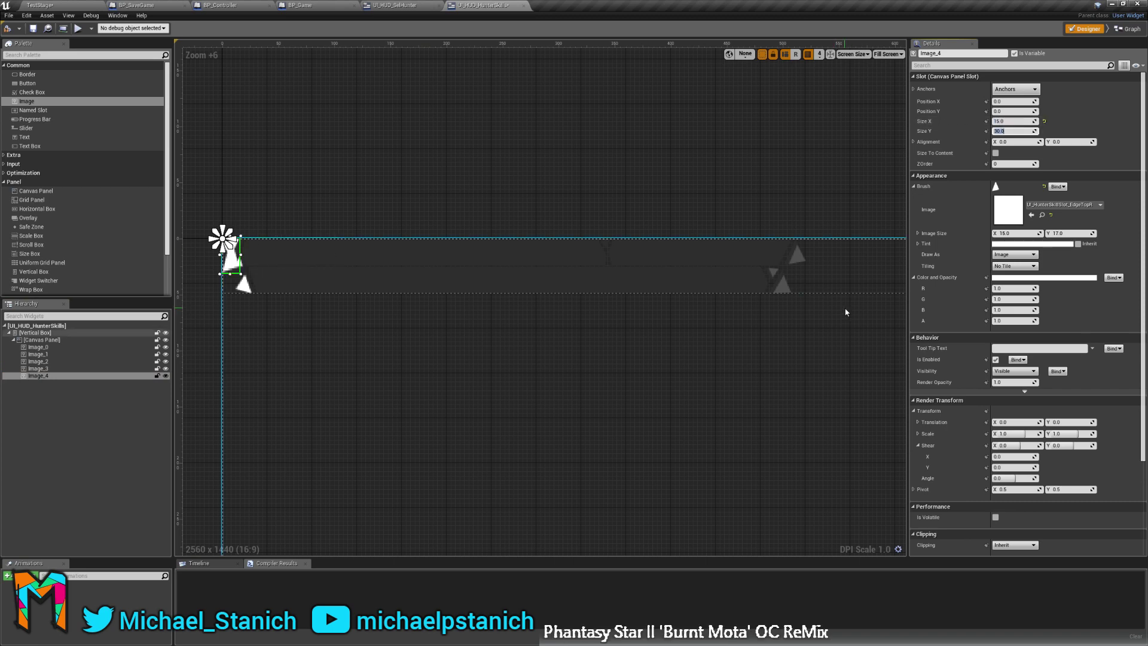
pyautogui.write('17')
pyautogui.press('Return')
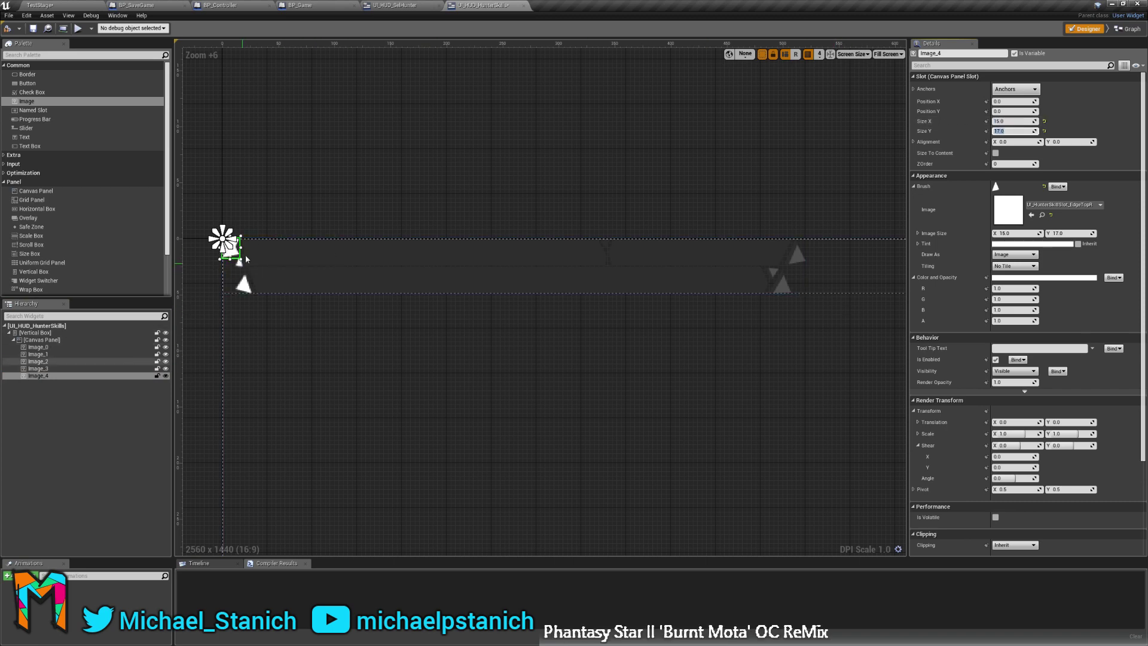
pyautogui.moveTo(230, 248); pyautogui.dragTo(795, 260)
pyautogui.scroll(10, 789, 239)
pyautogui.scroll(4, 786, 222)
pyautogui.moveTo(672, 251)
pyautogui.mouseDown()
pyautogui.moveTo(697, 287)
pyautogui.moveTo(669, 268)
pyautogui.mouseUp()
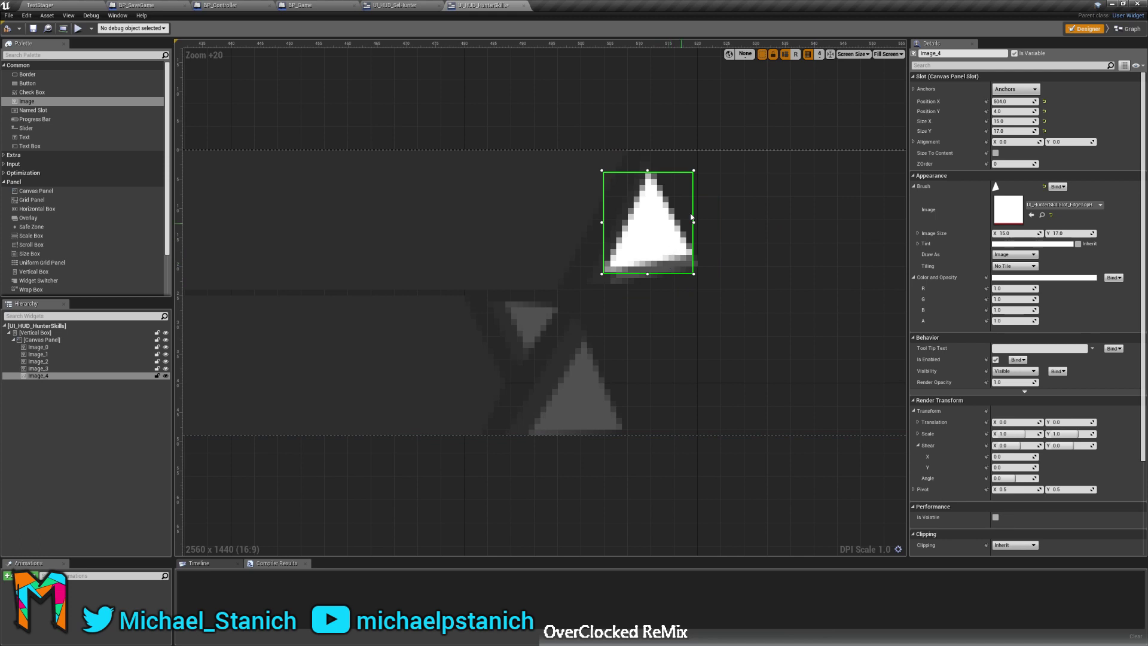
# Choose a finer grid snap size, shift the backing image to Position X 3, and check its fit against the left edge images.
pyautogui.click(820, 57)
pyautogui.click(823, 71)
pyautogui.moveTo(670, 260); pyautogui.dragTo(681, 273)
pyautogui.moveTo(298, 340)
pyautogui.mouseDown(button='right')
pyautogui.moveTo(993, 304)
pyautogui.moveTo(587, 324)
pyautogui.moveTo(346, 320)
pyautogui.moveTo(963, 360)
pyautogui.mouseUp(button='right')
pyautogui.moveTo(269, 395); pyautogui.dragTo(1086, 371, button='right')
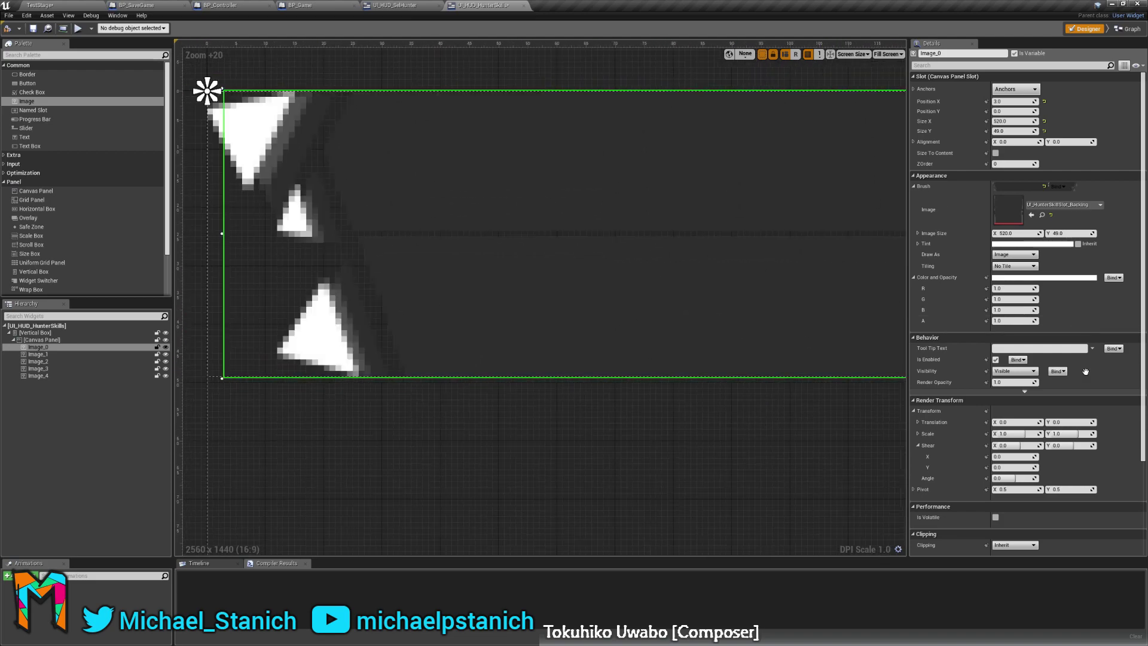
# Nudge the small middle-left edge image about one unit left and down, and the bottom-left edge image about one unit left.
pyautogui.moveTo(326, 344)
pyautogui.mouseDown(button='right')
pyautogui.moveTo(629, 385)
pyautogui.moveTo(683, 303)
pyautogui.mouseUp(button='right')
pyautogui.click(522, 223)
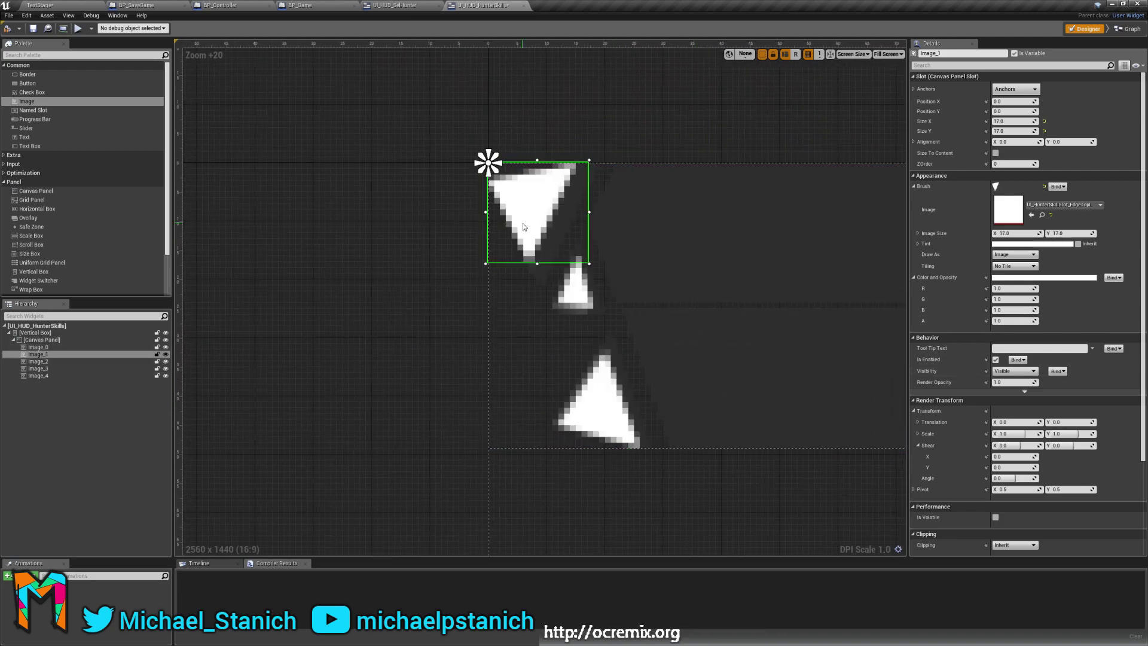
pyautogui.moveTo(541, 208); pyautogui.dragTo(542, 209)
pyautogui.click(576, 291)
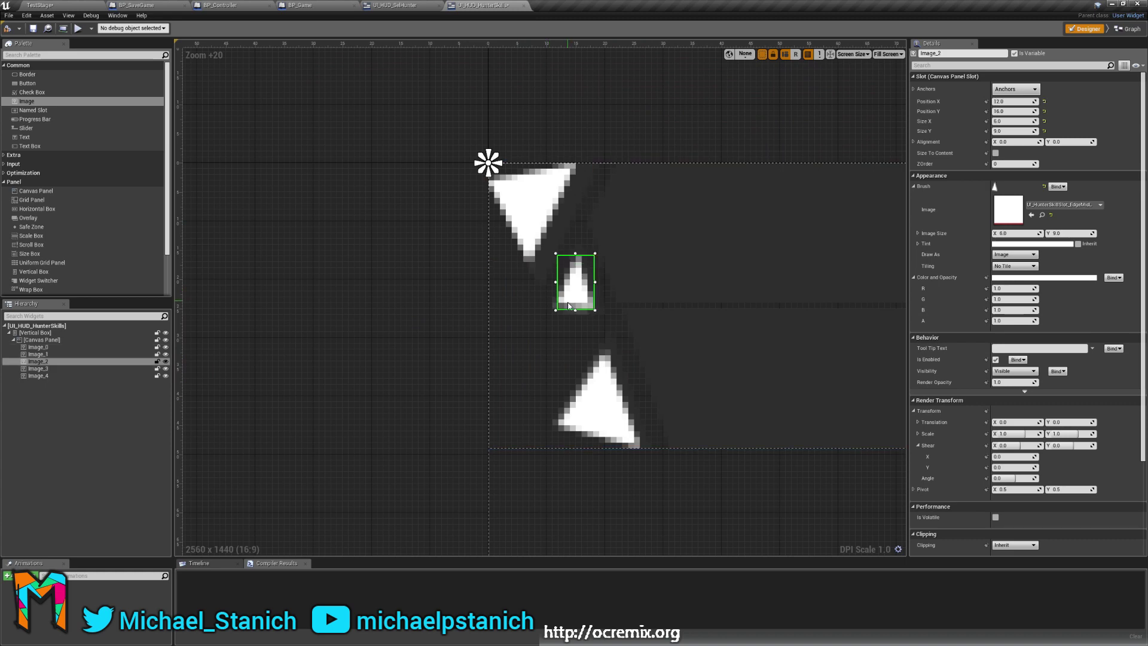
pyautogui.moveTo(577, 291); pyautogui.dragTo(572, 296)
pyautogui.moveTo(593, 401)
pyautogui.mouseDown()
pyautogui.moveTo(604, 434)
pyautogui.moveTo(599, 414)
pyautogui.mouseUp()
pyautogui.click(735, 526)
pyautogui.moveTo(735, 526); pyautogui.dragTo(553, 387, button='right')
pyautogui.click(820, 58)
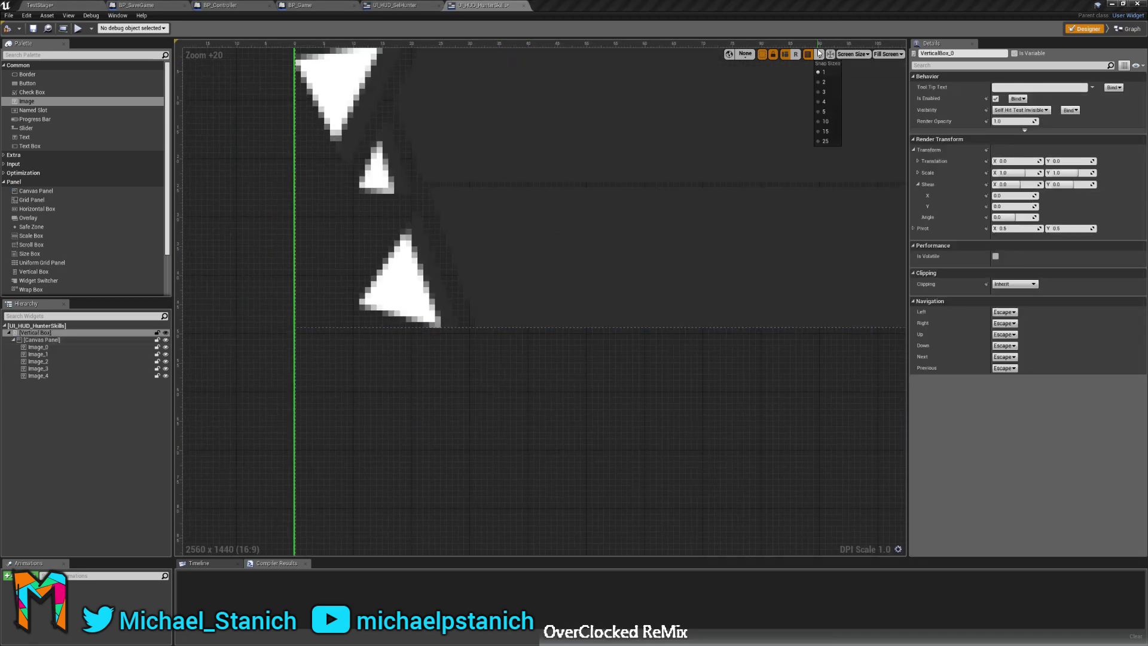
# Examine the top-right edge image's fit over the backing's right end, and the slot's placement within the full-width widget.
pyautogui.moveTo(628, 471); pyautogui.dragTo(667, 327, button='right')
pyautogui.click(551, 290)
pyautogui.moveTo(649, 379); pyautogui.dragTo(813, 300, button='right')
pyautogui.moveTo(961, 290); pyautogui.dragTo(956, 358, button='right')
pyautogui.moveTo(758, 295); pyautogui.dragTo(761, 306, button='right')
pyautogui.moveTo(654, 402); pyautogui.dragTo(682, 430, button='right')
pyautogui.click(676, 487)
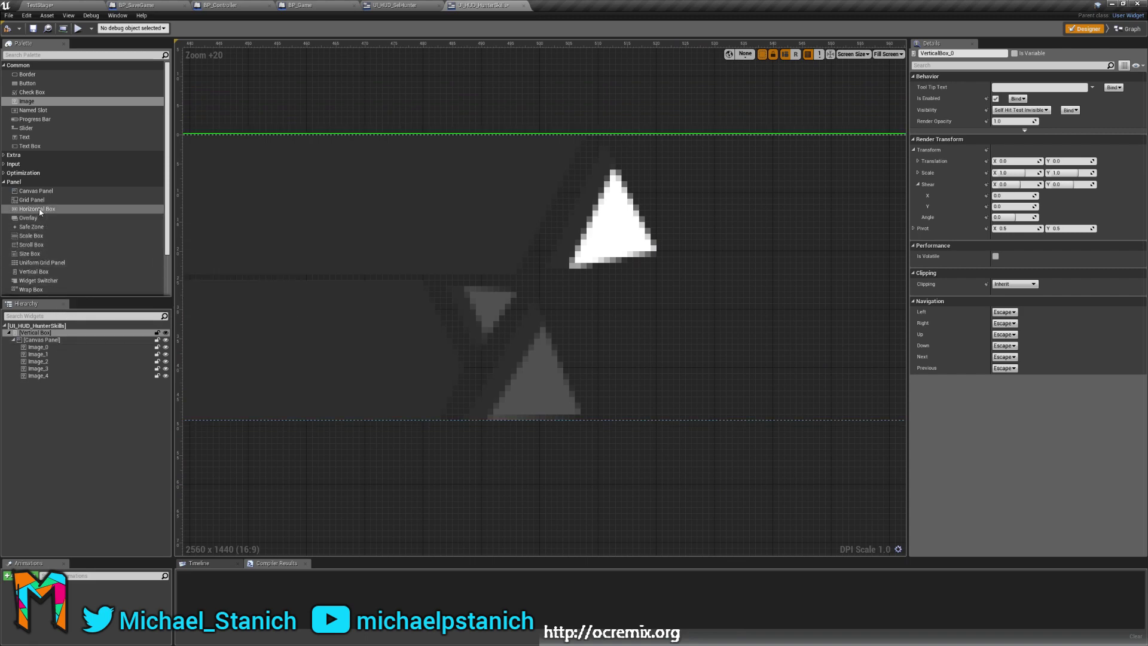
pyautogui.scroll(-15, 471, 185)
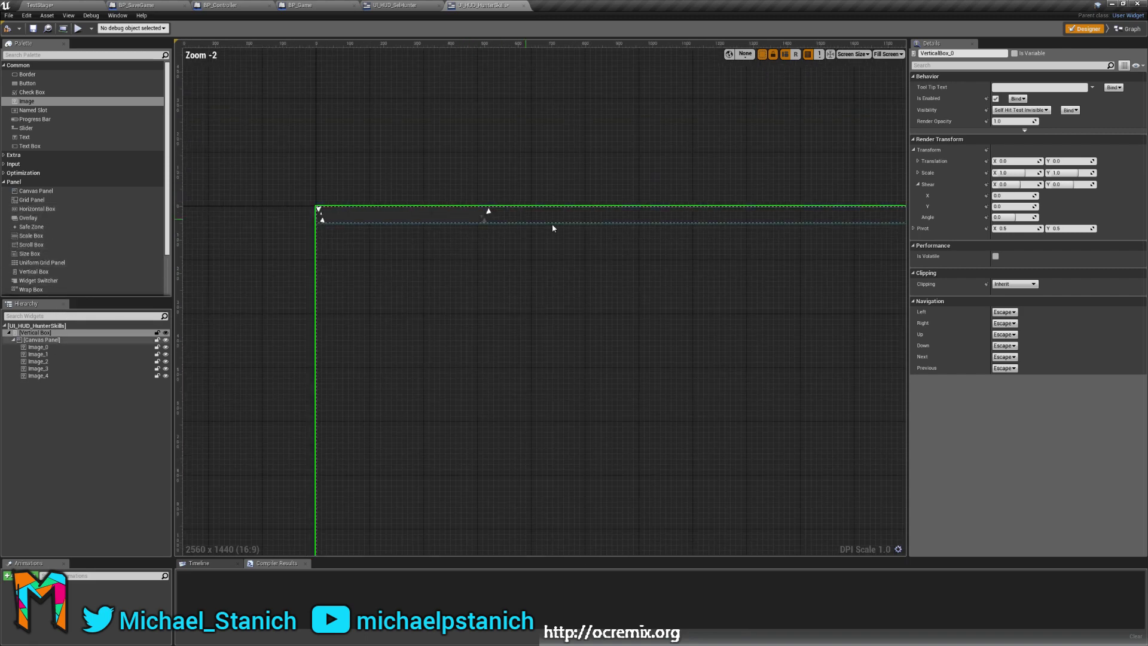
pyautogui.scroll(-1, 552, 228)
pyautogui.moveTo(664, 281); pyautogui.dragTo(499, 353, button='right')
pyautogui.moveTo(885, 316); pyautogui.dragTo(551, 330, button='right')
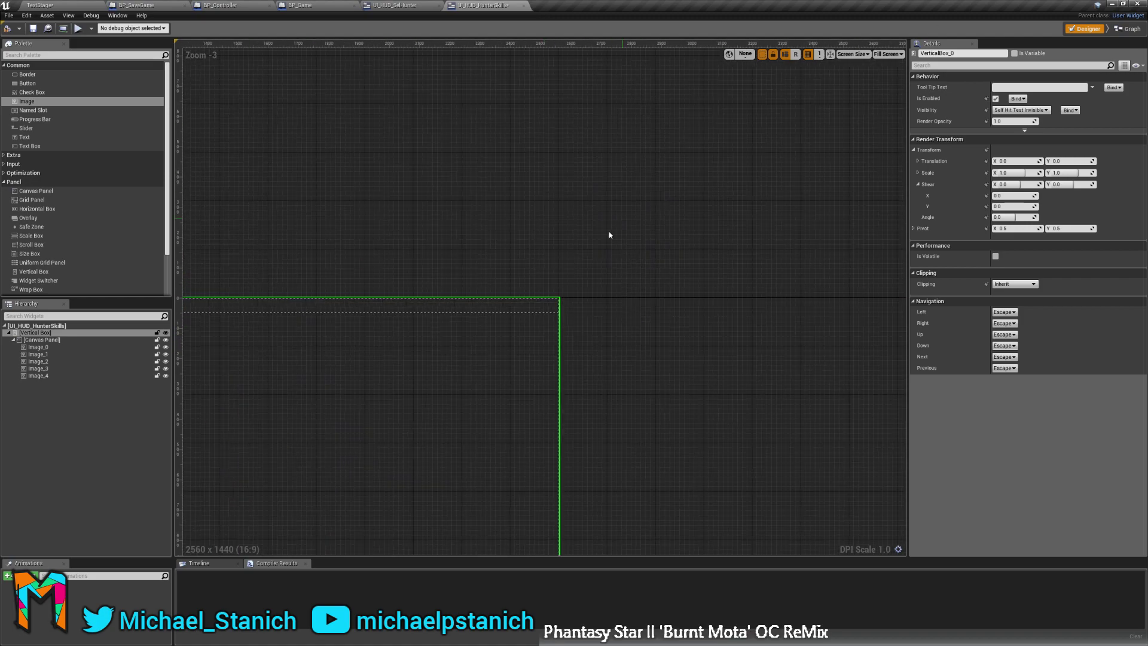
# Add another Image widget to the canvas panel, placed after Image_4 in the hierarchy, and select it.
pyautogui.moveTo(298, 422); pyautogui.dragTo(658, 314, button='right')
pyautogui.moveTo(436, 365); pyautogui.dragTo(831, 352, button='right')
pyautogui.moveTo(554, 253); pyautogui.dragTo(482, 341, button='right')
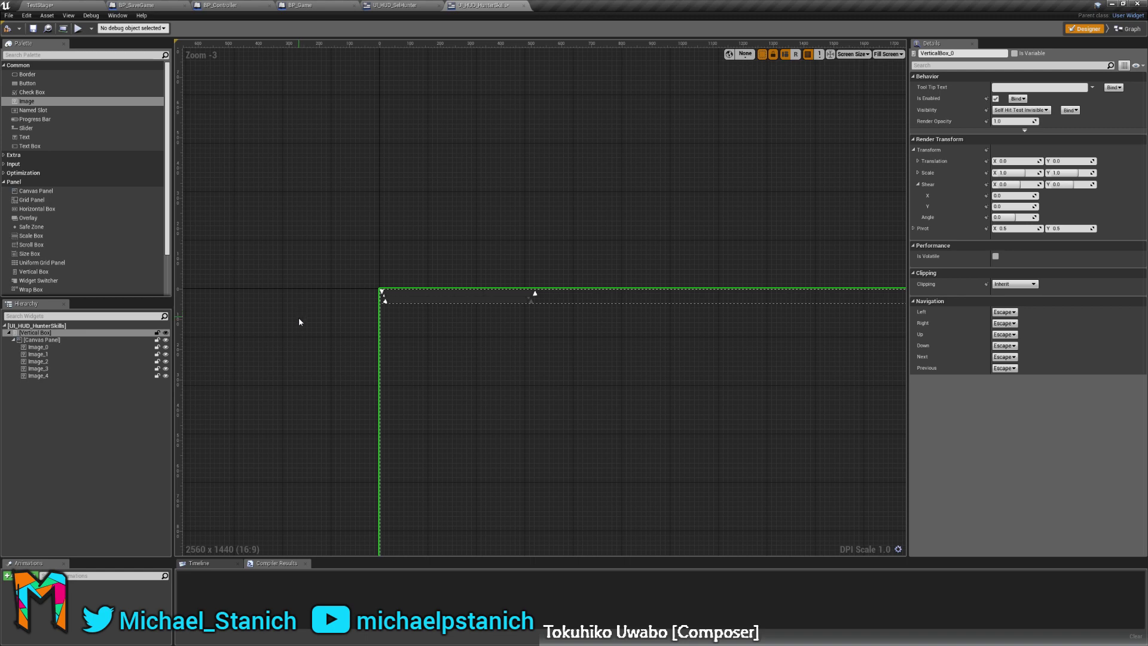
pyautogui.scroll(5, 418, 336)
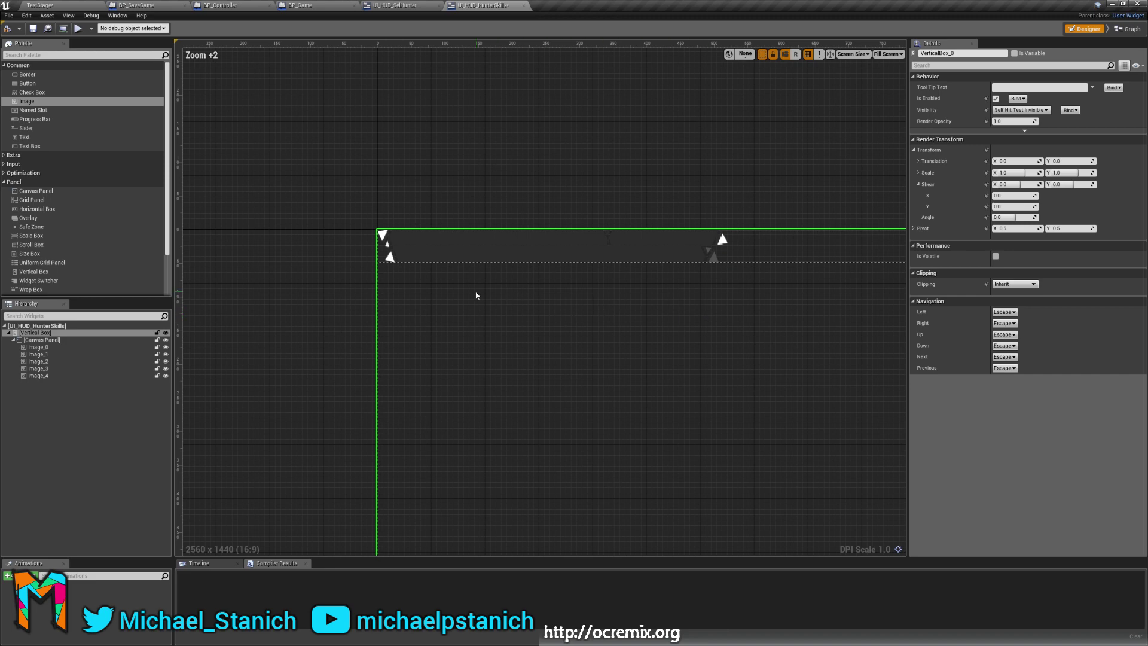
pyautogui.scroll(3, 477, 295)
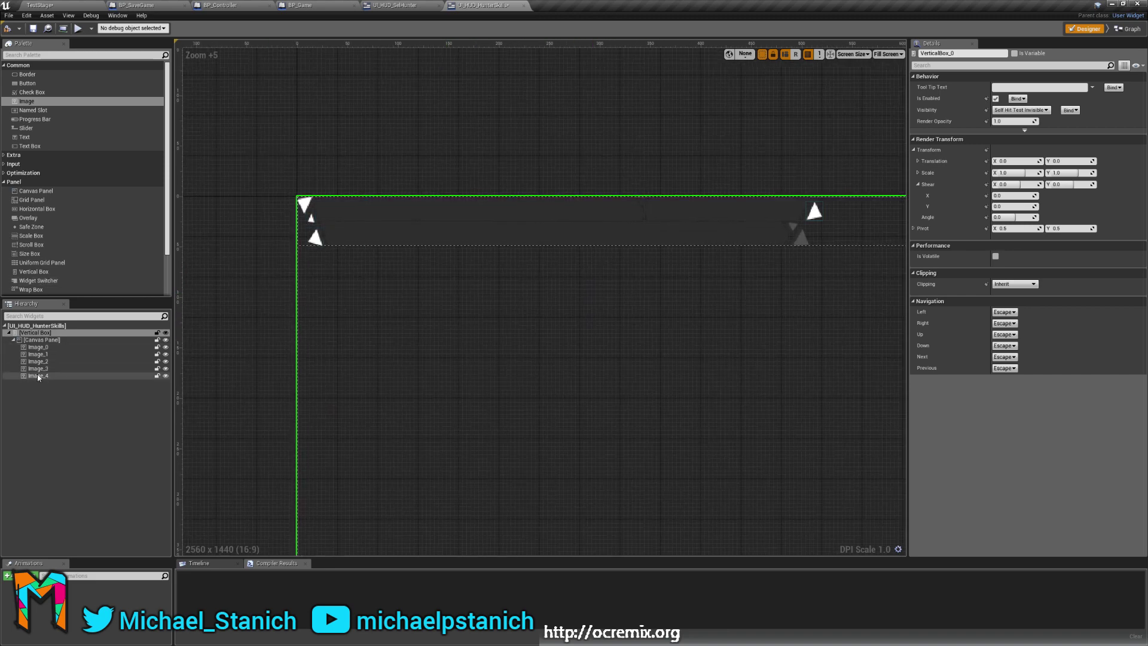
pyautogui.click(39, 376)
pyautogui.moveTo(27, 101); pyautogui.dragTo(32, 233)
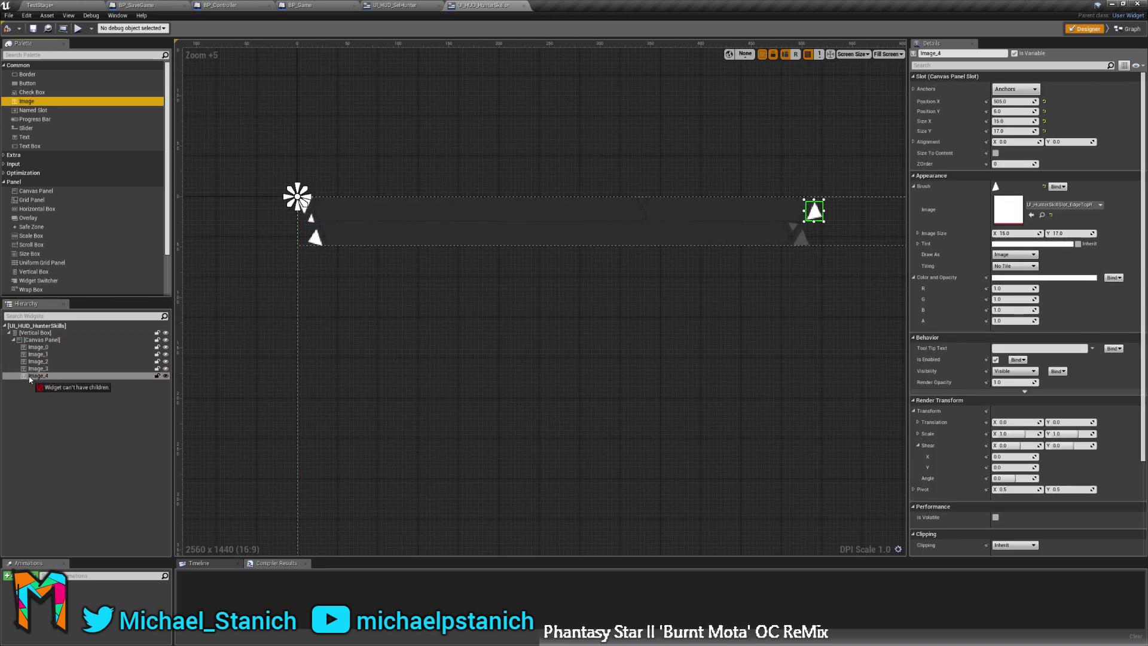
pyautogui.moveTo(34, 382); pyautogui.dragTo(37, 378)
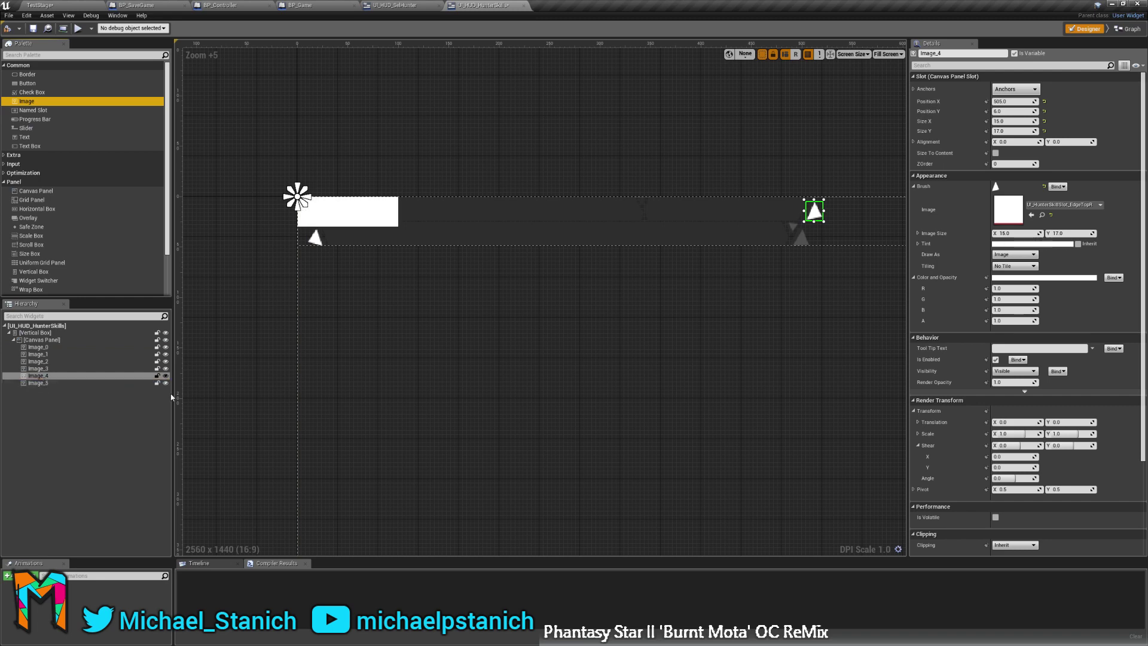
pyautogui.click(39, 383)
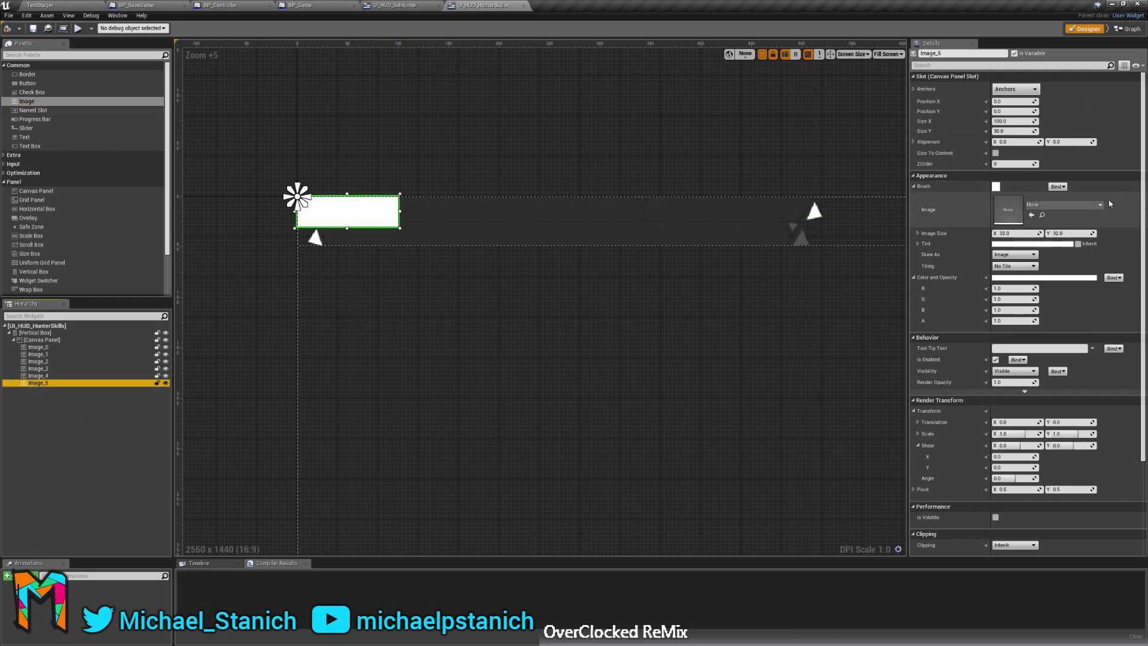
# Set the new image's brush to the UI_HunterSkillSlot_EdgeBotR texture, found by searching for "skill".
pyautogui.click(1084, 204)
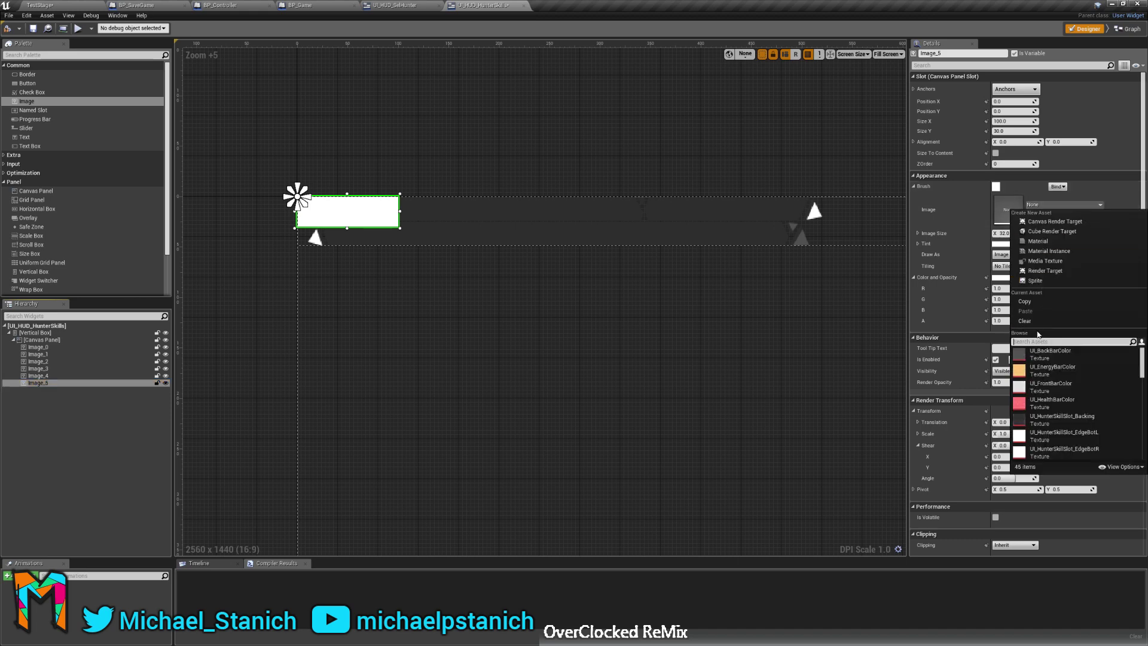
pyautogui.write('k')
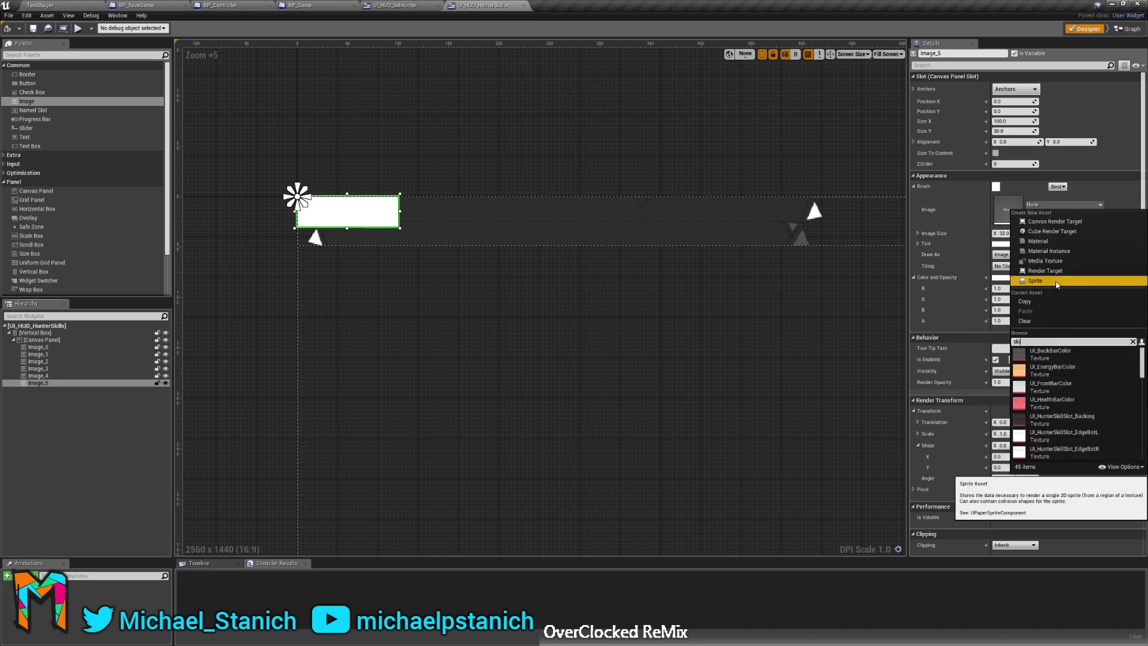
pyautogui.write('skill')
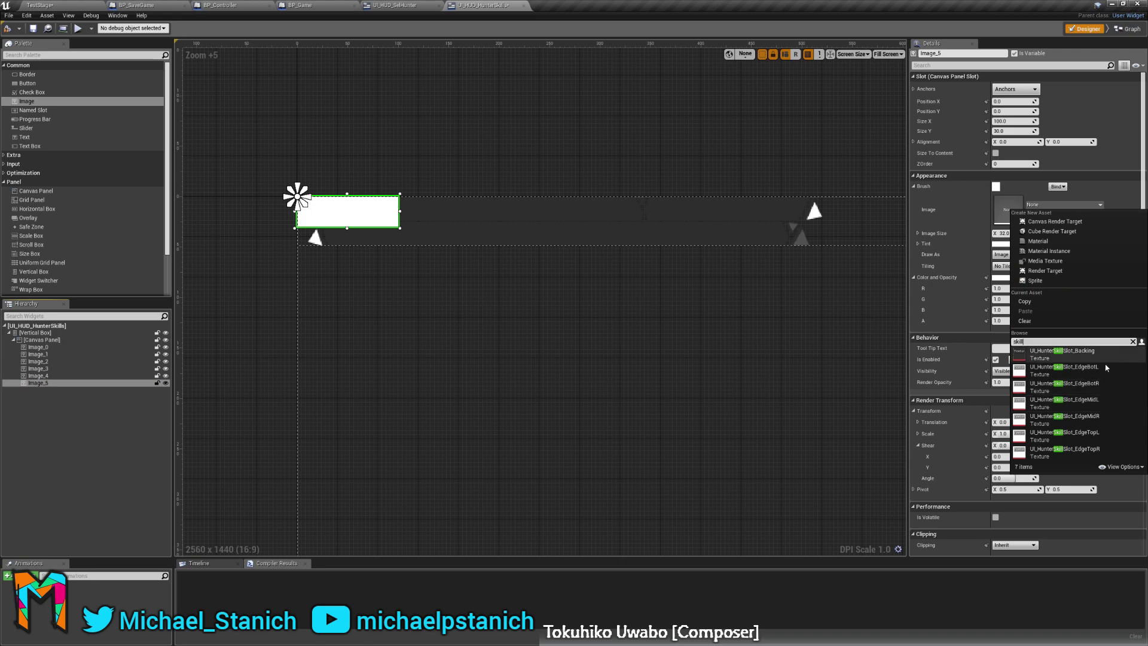
pyautogui.click(1065, 386)
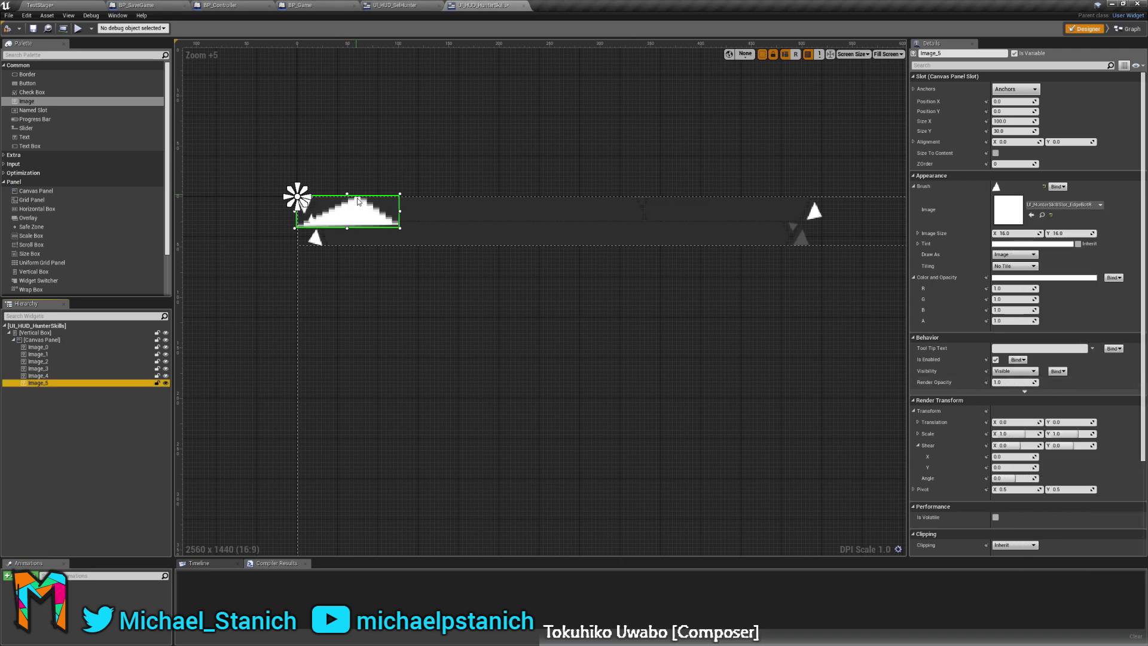
# Size the bottom-right edge image to 16 × 16 and place it over the backing's lower-right dark triangle at X 491, Y 33.
pyautogui.moveTo(360, 210); pyautogui.dragTo(785, 226)
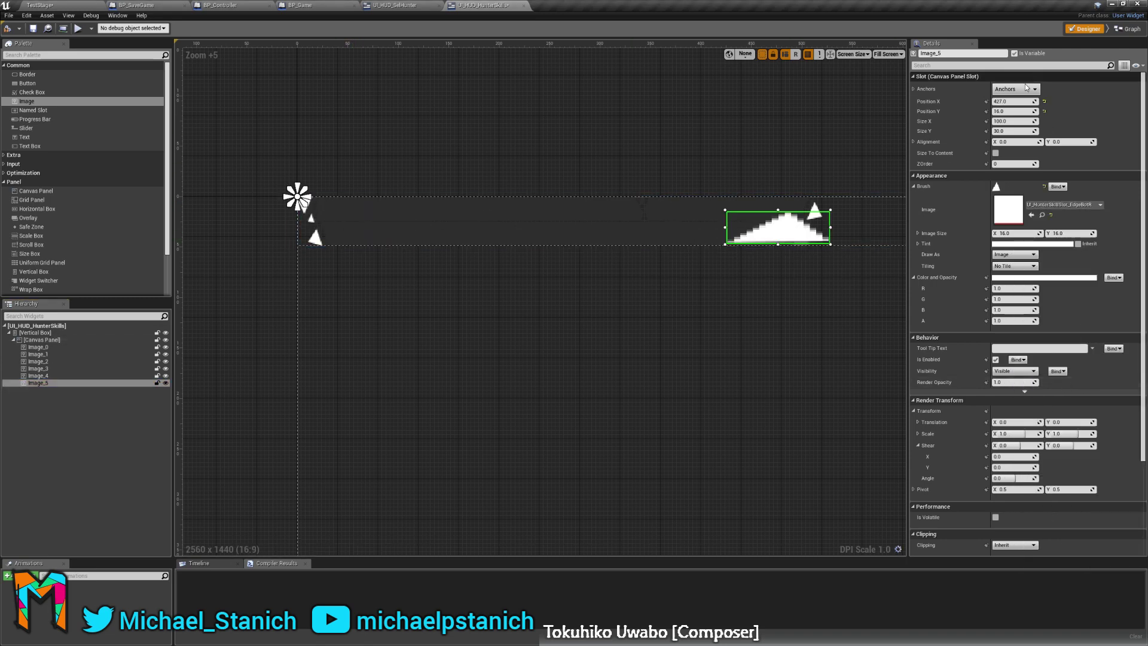
pyautogui.click(1010, 122)
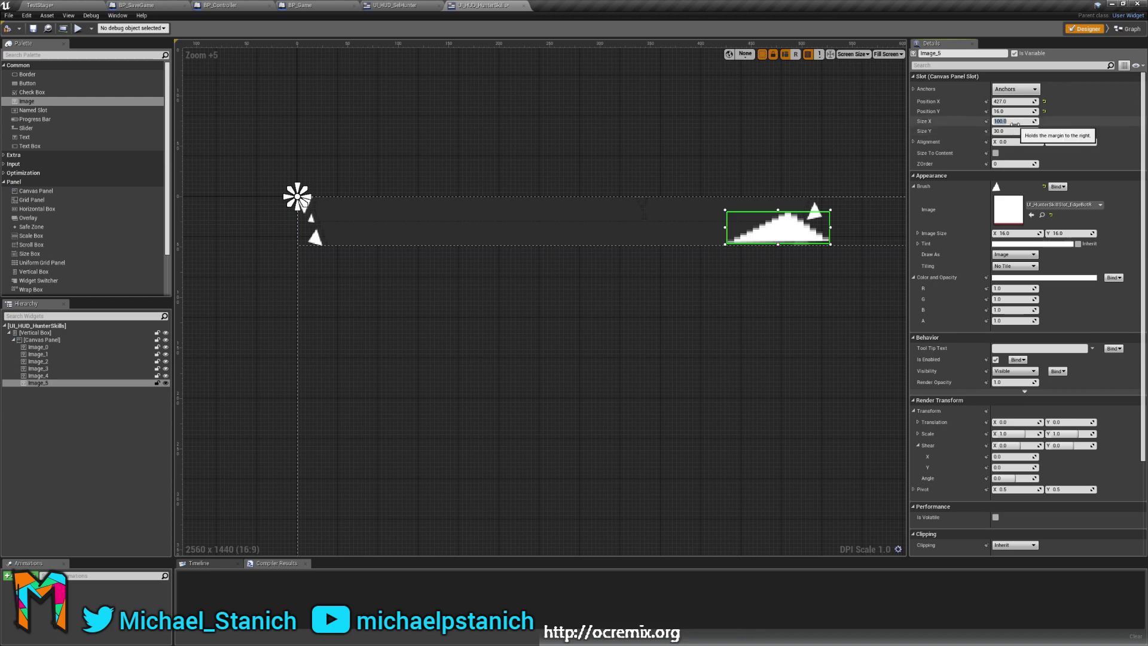
pyautogui.write('16')
pyautogui.press('Tab')
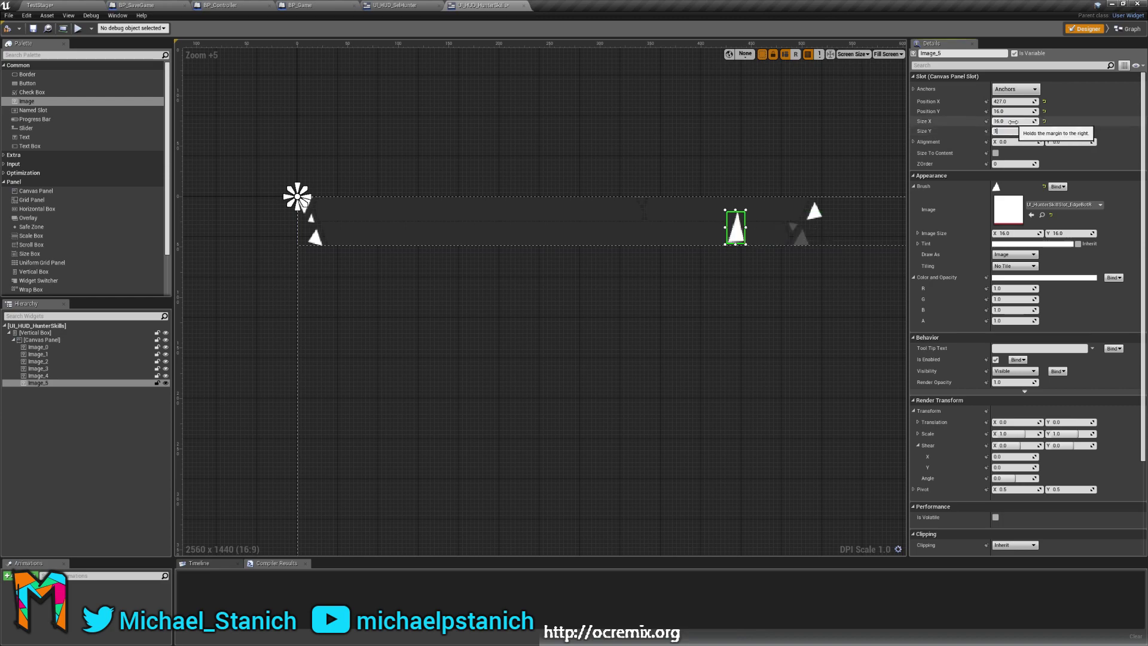
pyautogui.write('16')
pyautogui.press('Return')
pyautogui.scroll(7, 647, 264)
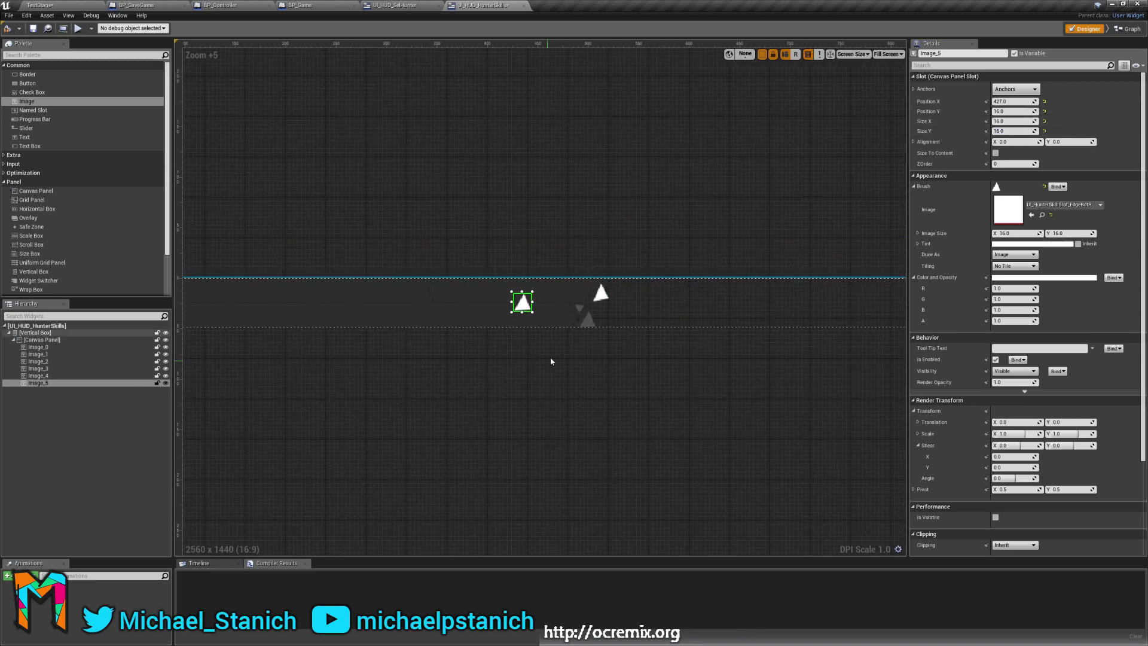
pyautogui.scroll(6, 558, 316)
pyautogui.moveTo(371, 257); pyautogui.dragTo(649, 348)
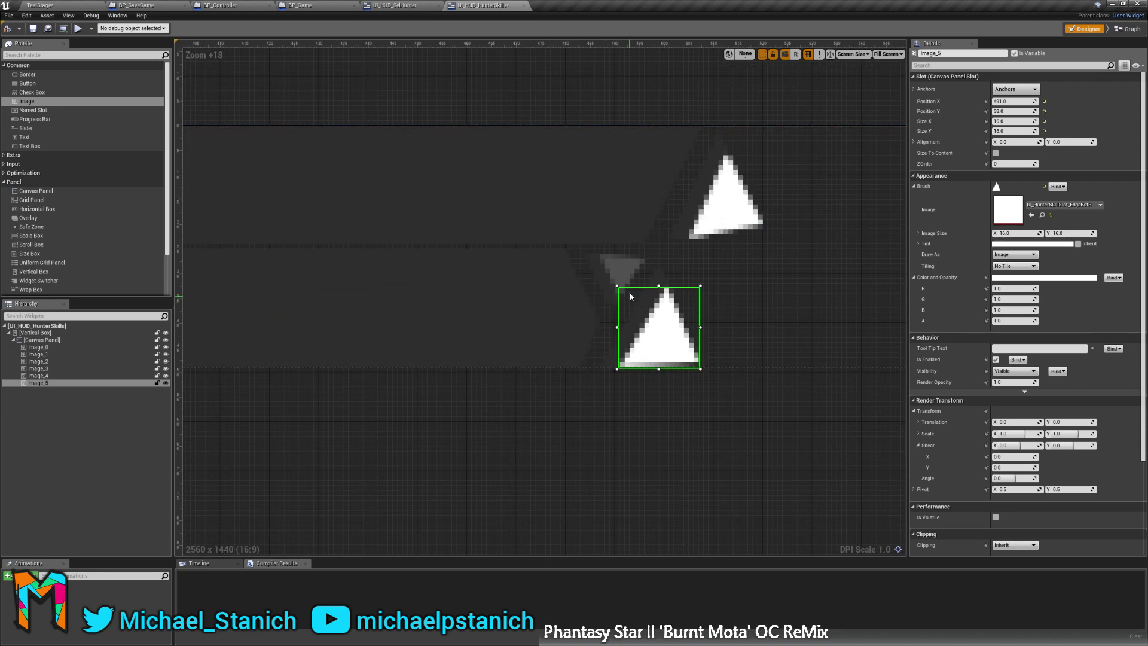
# Add another Image widget before Image_5 in the canvas panel and move it near the backing's right end, at about X 433, Y 18.
pyautogui.click(60, 447)
pyautogui.moveTo(33, 369); pyautogui.dragTo(45, 387)
pyautogui.scroll(-13, 664, 335)
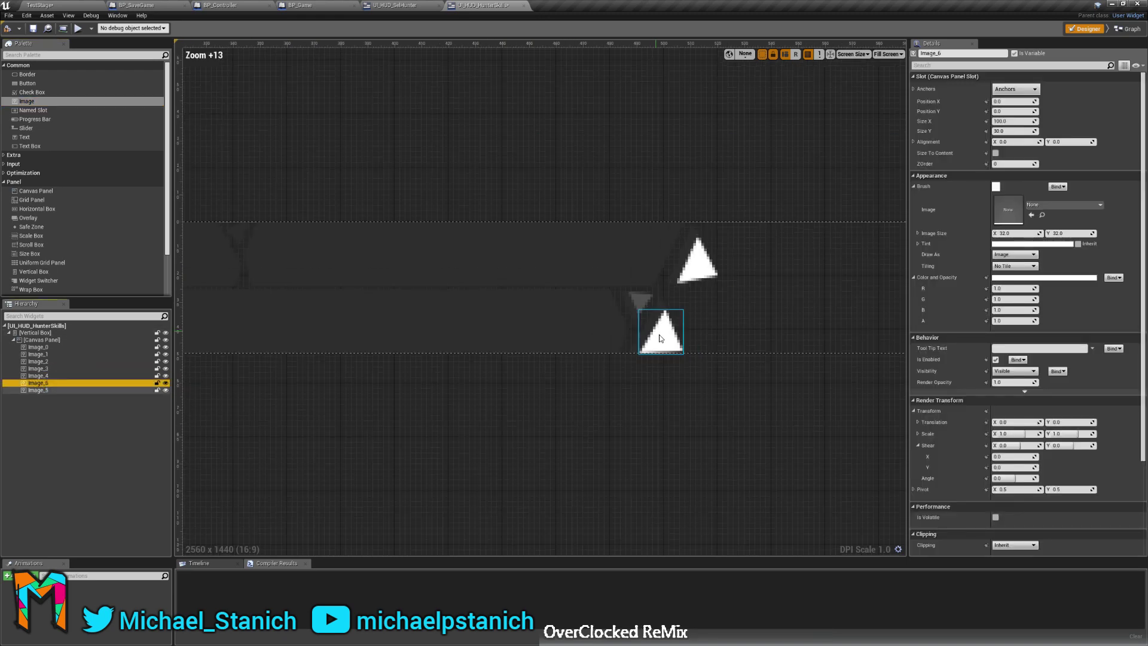
pyautogui.moveTo(217, 290); pyautogui.dragTo(678, 307)
pyautogui.moveTo(691, 312); pyautogui.dragTo(724, 308)
pyautogui.hotkey('ctrl', 'z')
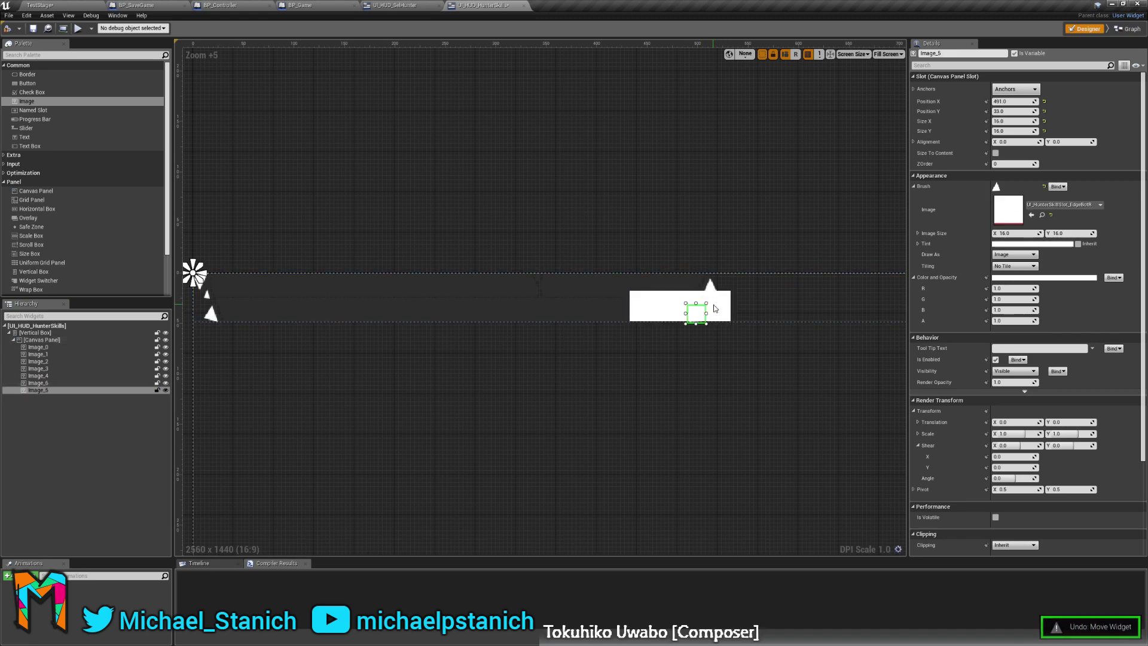
# Set the brush of Image_6 to the UI_HunterSkillSlot_EdgeMidR texture, found by searching for "skill".
pyautogui.click(722, 302)
pyautogui.scroll(6, 776, 293)
pyautogui.click(1052, 206)
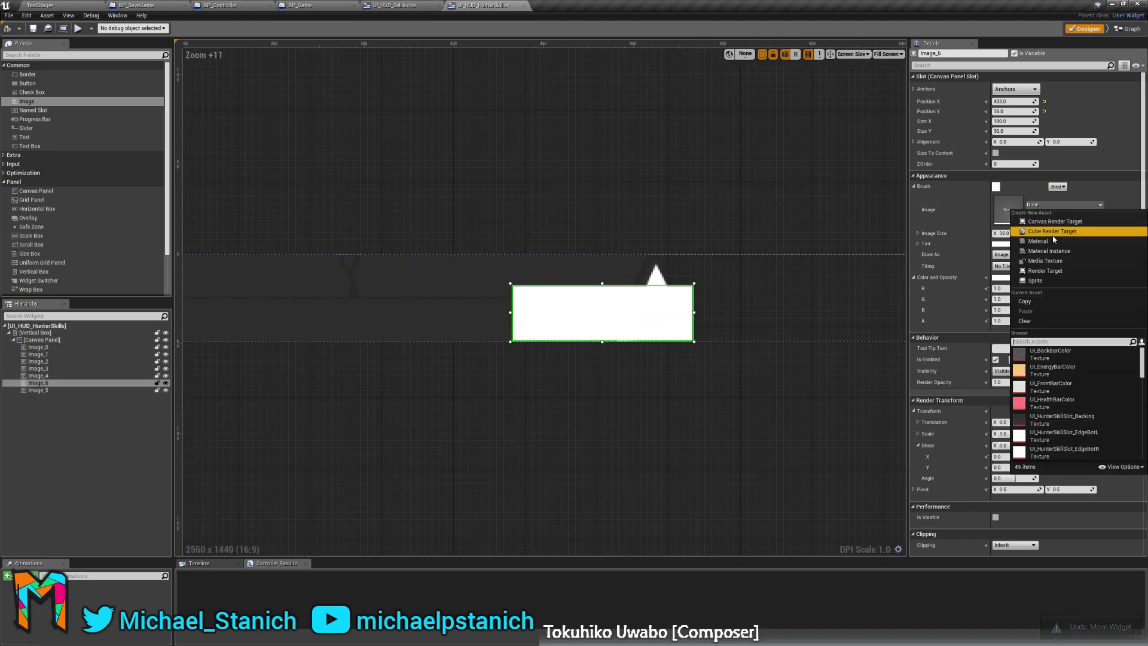
pyautogui.write('skill')
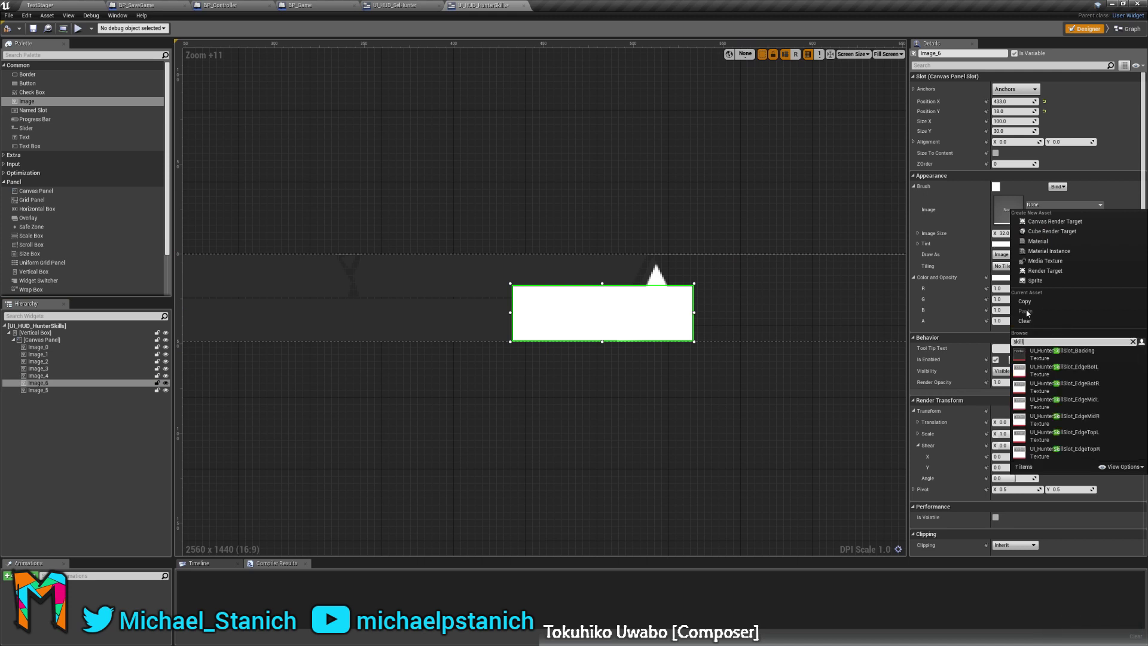
pyautogui.click(1084, 419)
# Size the middle-right edge image to 9 × 9 and place it over the small inverted dark triangle at the backing's right end.
pyautogui.scroll(4, 760, 288)
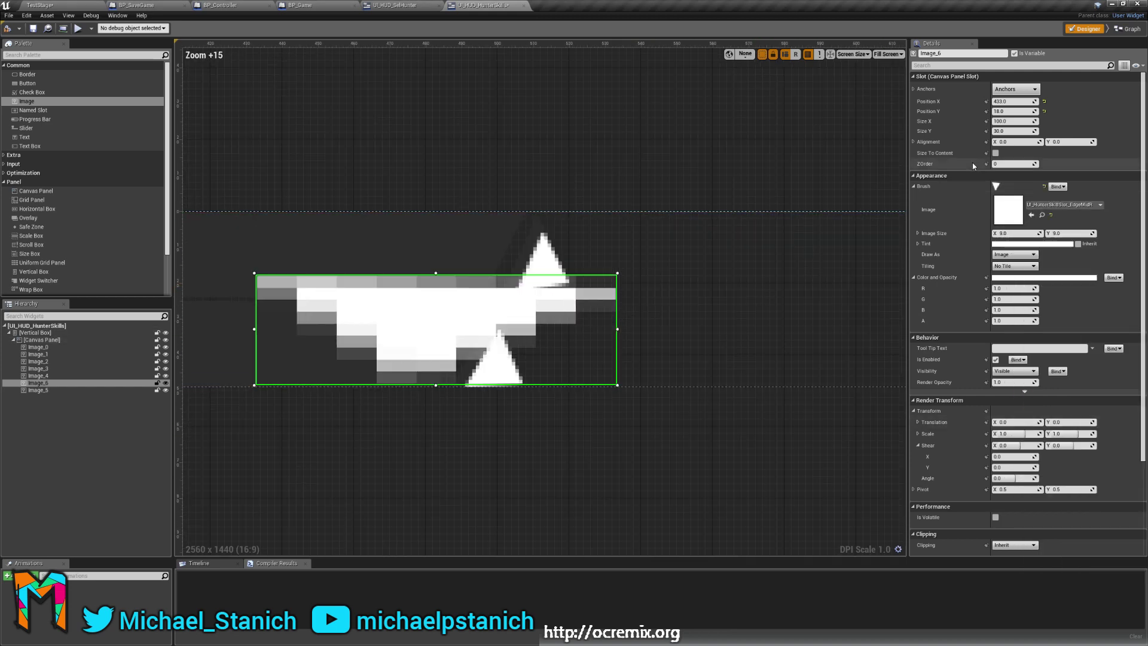
pyautogui.click(1007, 122)
pyautogui.write('9')
pyautogui.press('Tab')
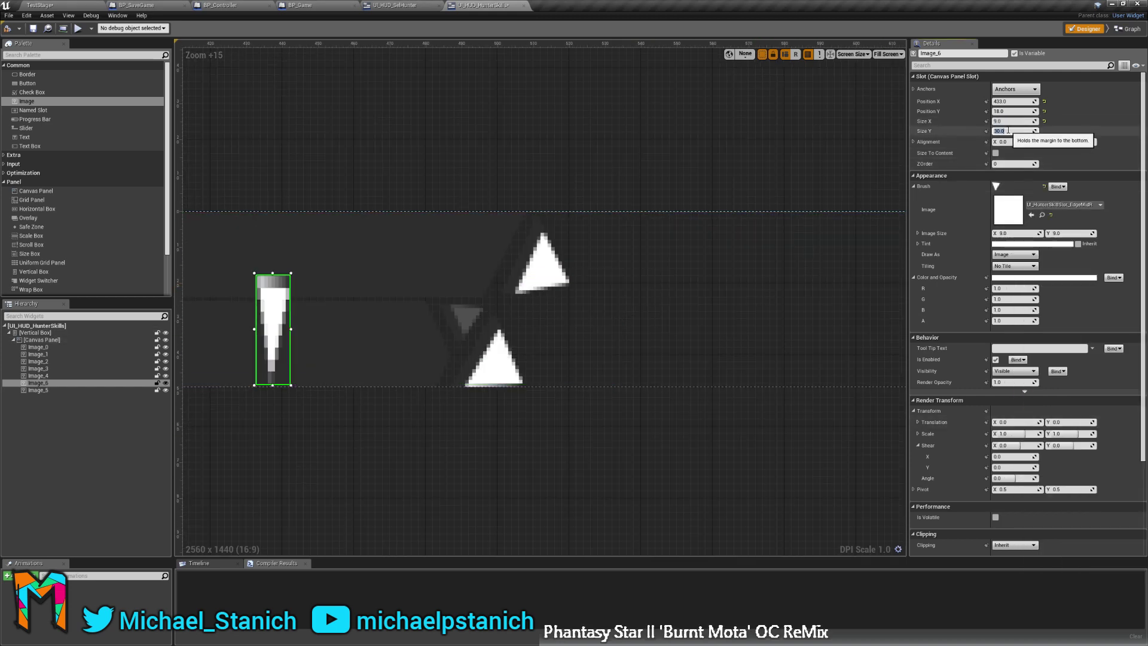
pyautogui.write('9')
pyautogui.press('Return')
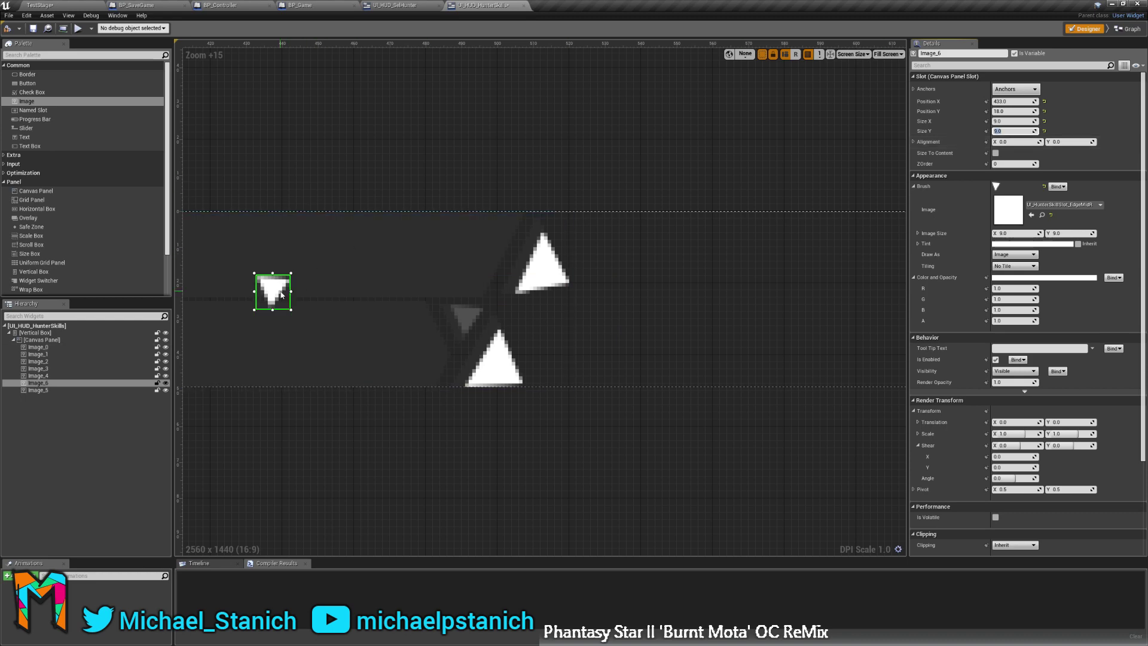
pyautogui.moveTo(282, 294); pyautogui.dragTo(476, 319)
pyautogui.click(513, 441)
pyautogui.scroll(-8, 814, 249)
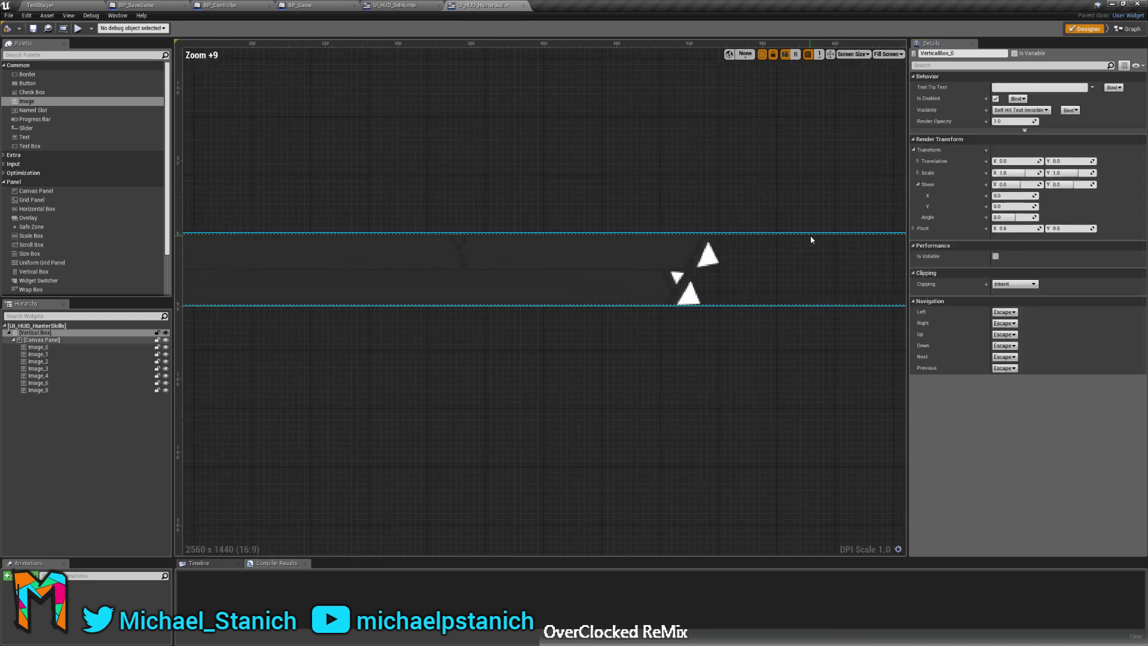
# Rename the backing image Image_0 as Backing.
pyautogui.scroll(-2, 678, 307)
pyautogui.click(38, 347)
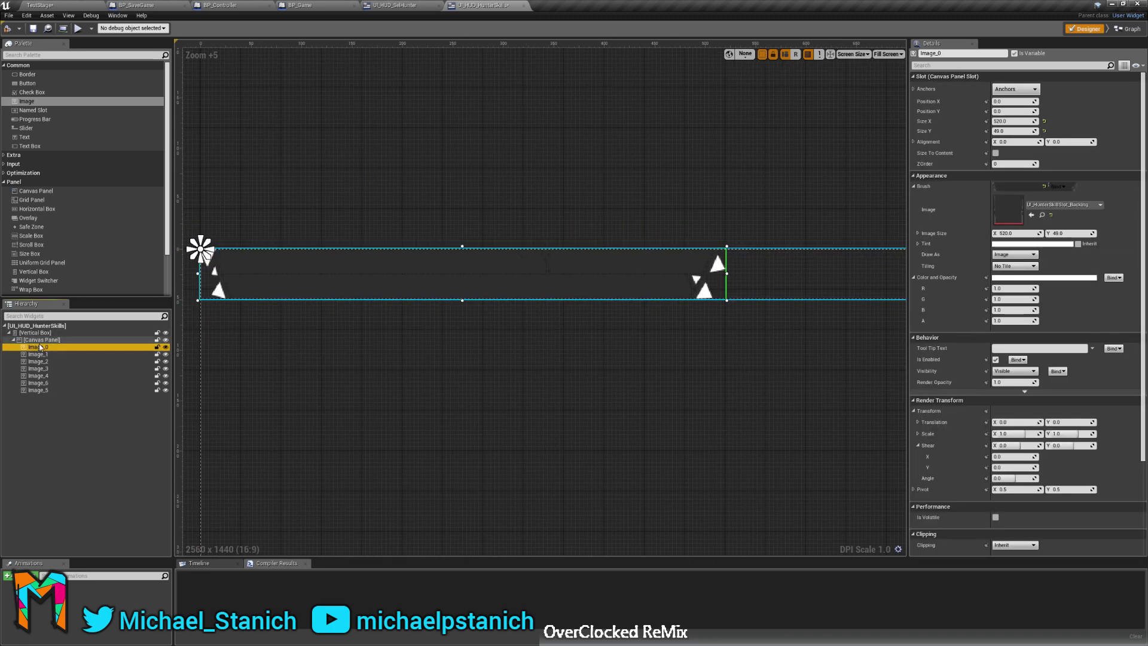
pyautogui.doubleClick(39, 347)
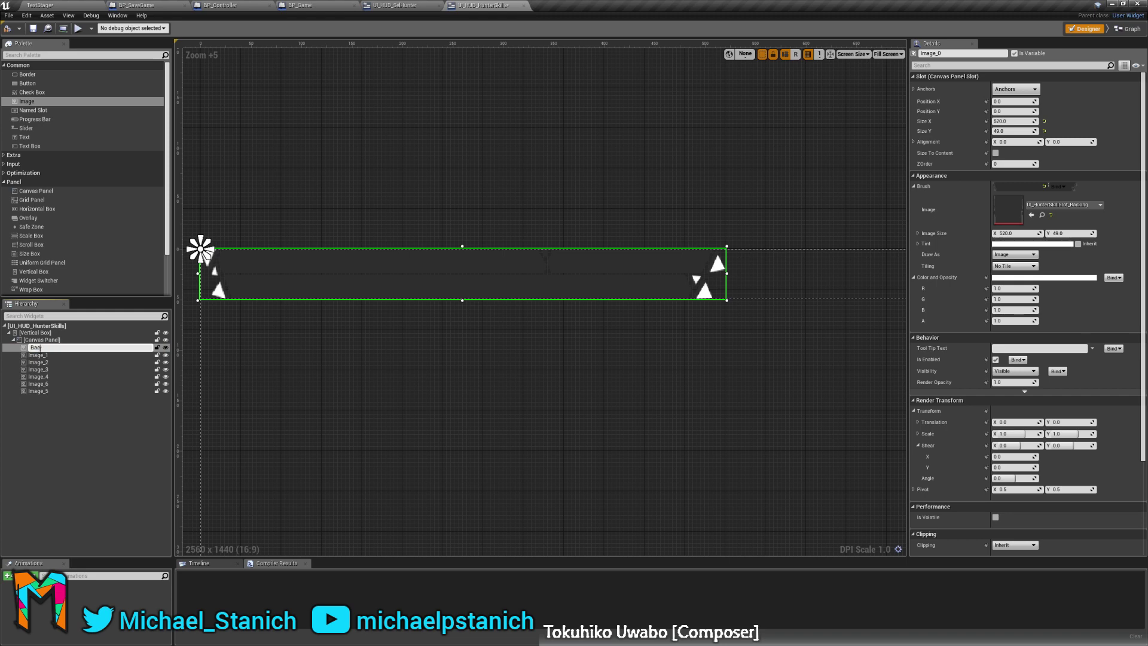
pyautogui.press('Return')
# Rename the top-left edge image Image_1 as EdgeTR.
pyautogui.click(38, 354)
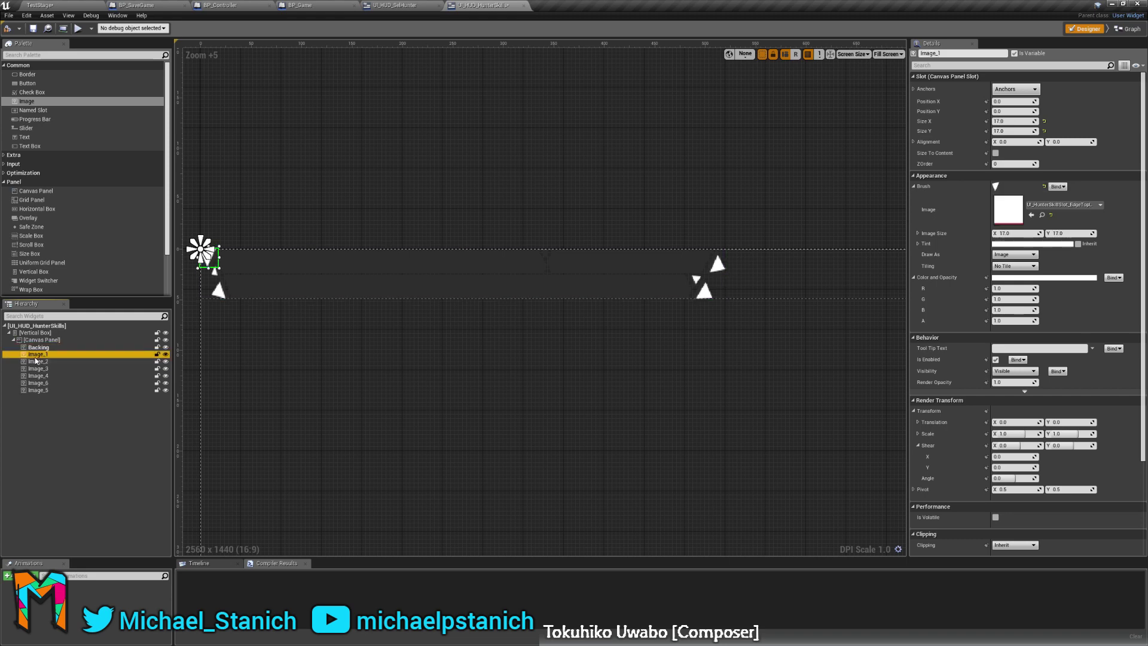
pyautogui.doubleClick(51, 354)
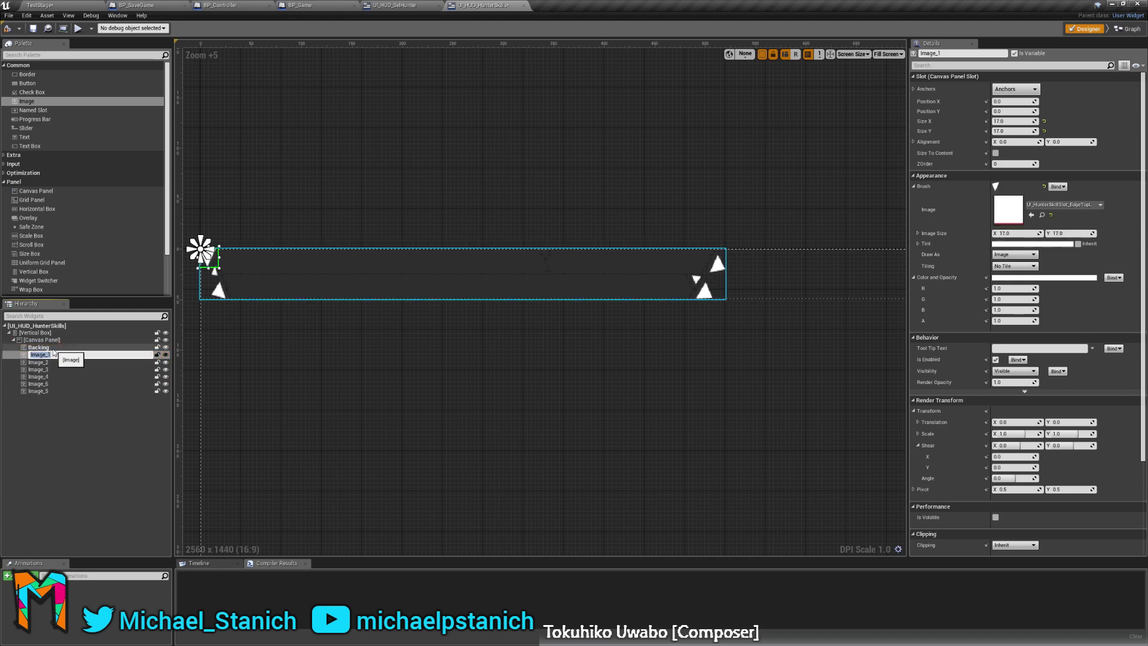
pyautogui.write('EdgeTR')
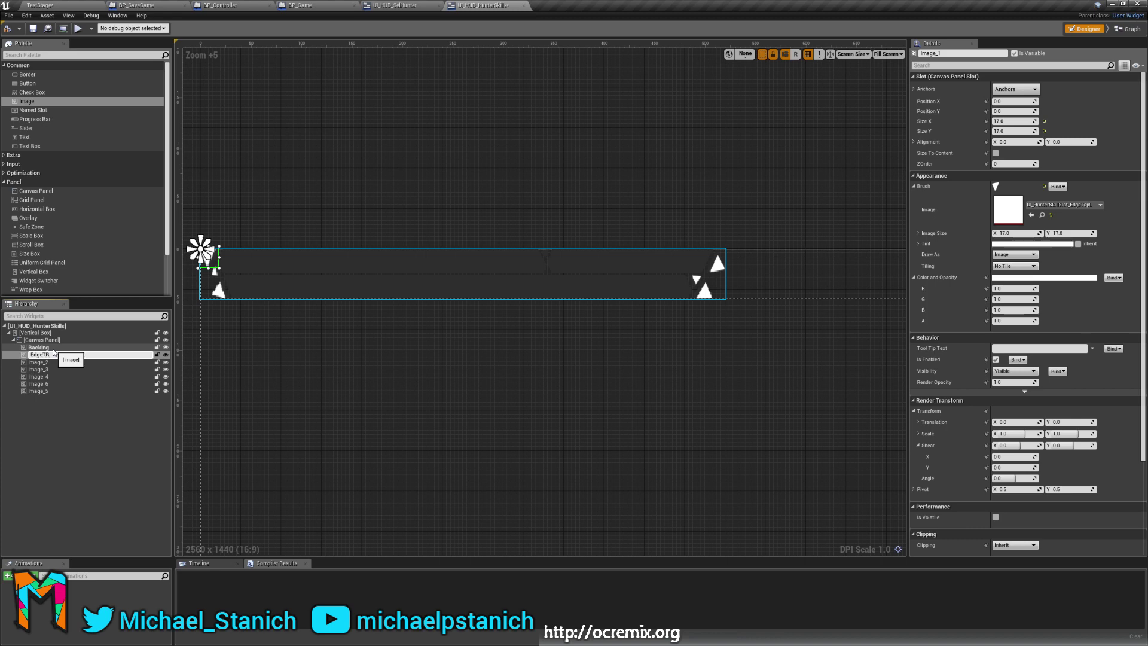
pyautogui.press('Return')
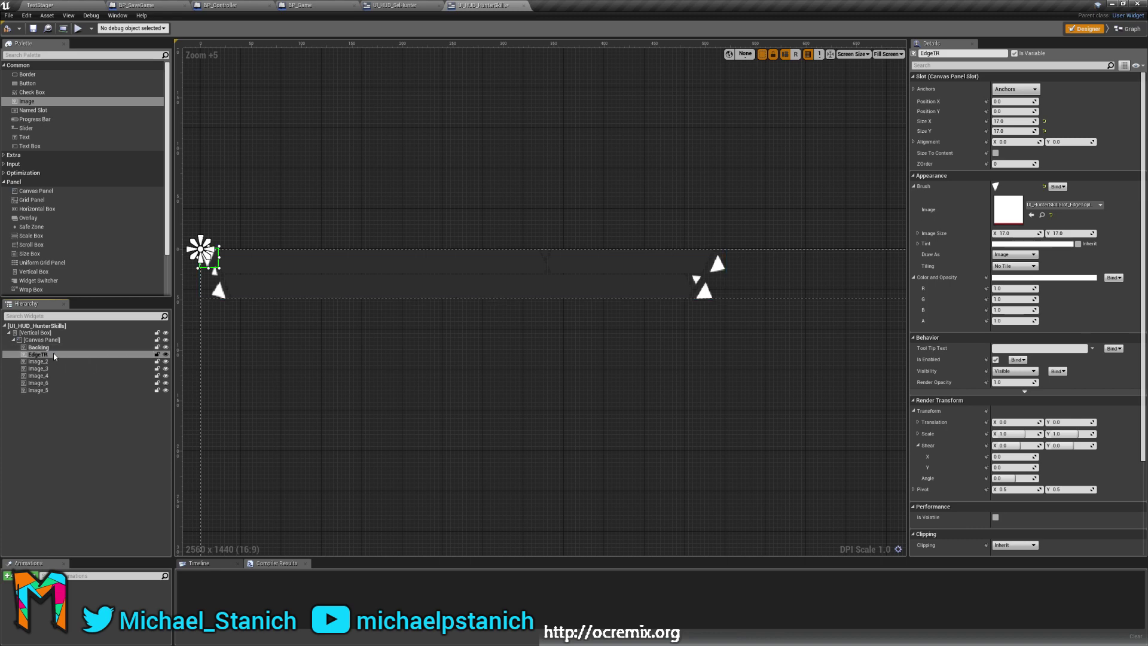
# Rename the middle-left edge image Image_2 as EdgeML.
pyautogui.click(44, 361)
pyautogui.click(55, 361)
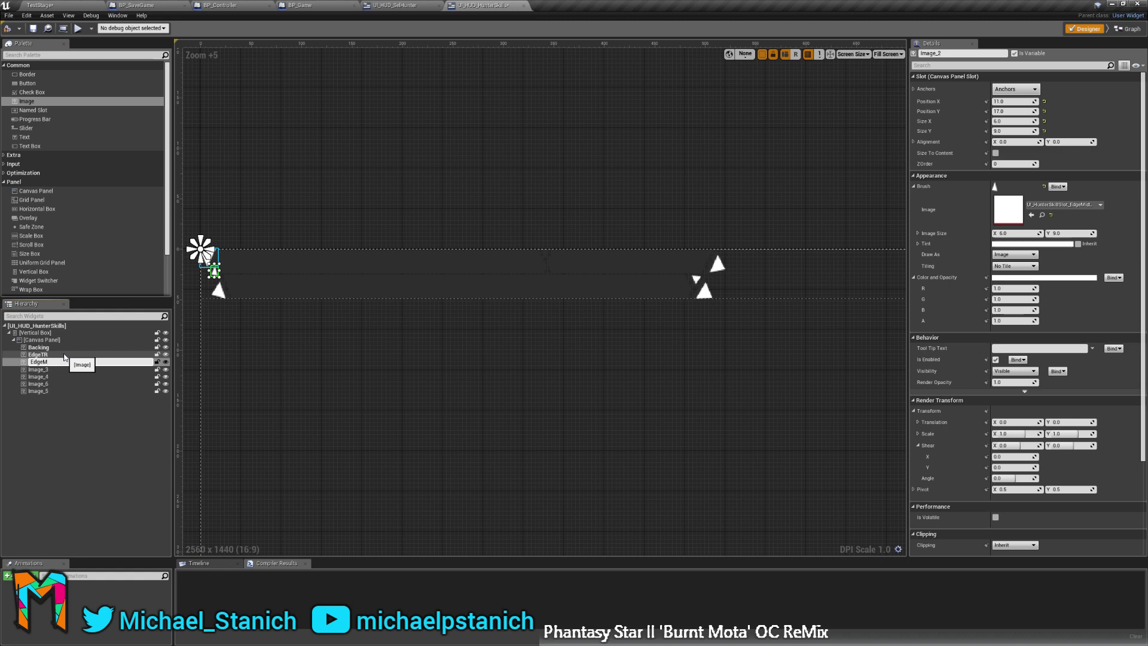
pyautogui.press('Return')
# Correct the top-left edge image's name to EdgeTL.
pyautogui.click(58, 355)
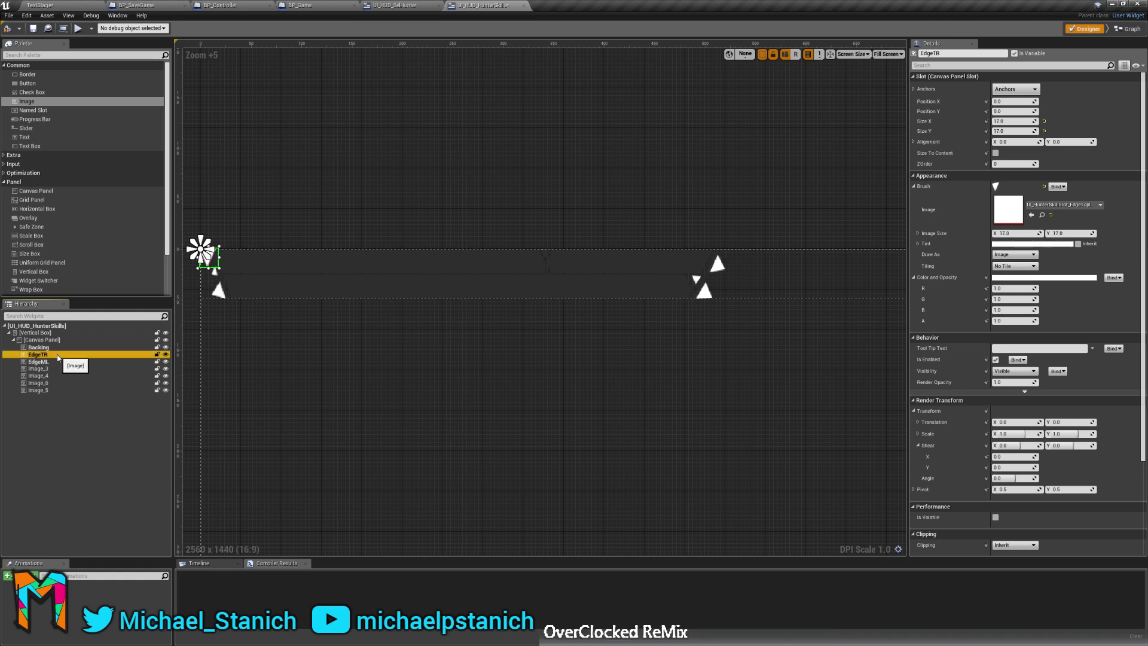
pyautogui.click(54, 355)
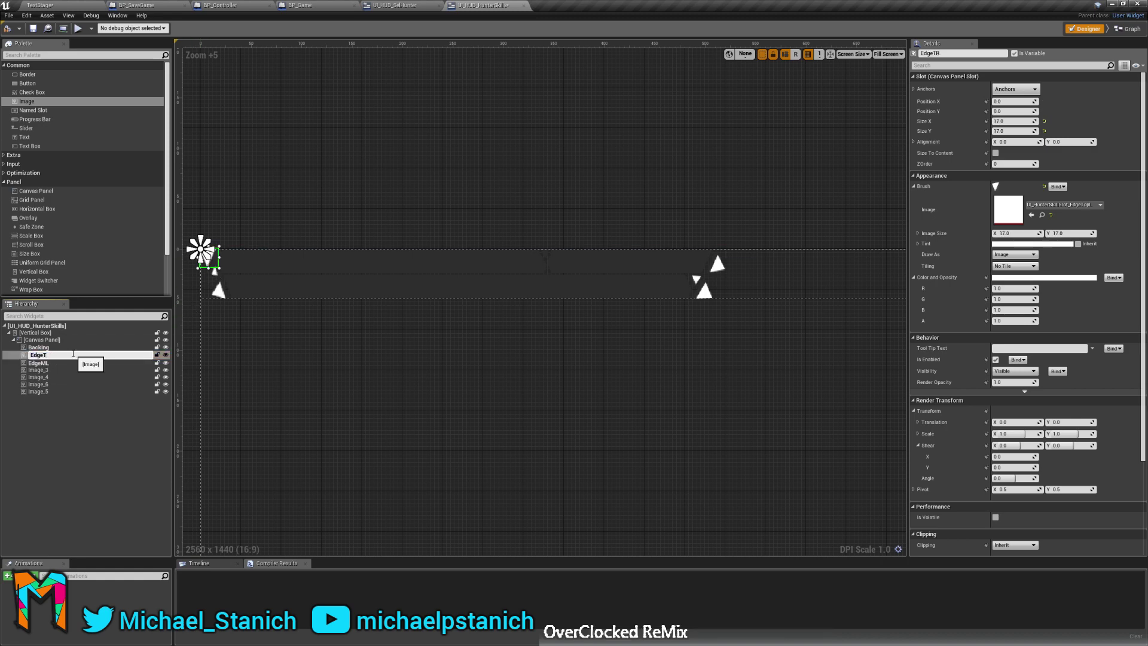
pyautogui.write('L')
pyautogui.press('Return')
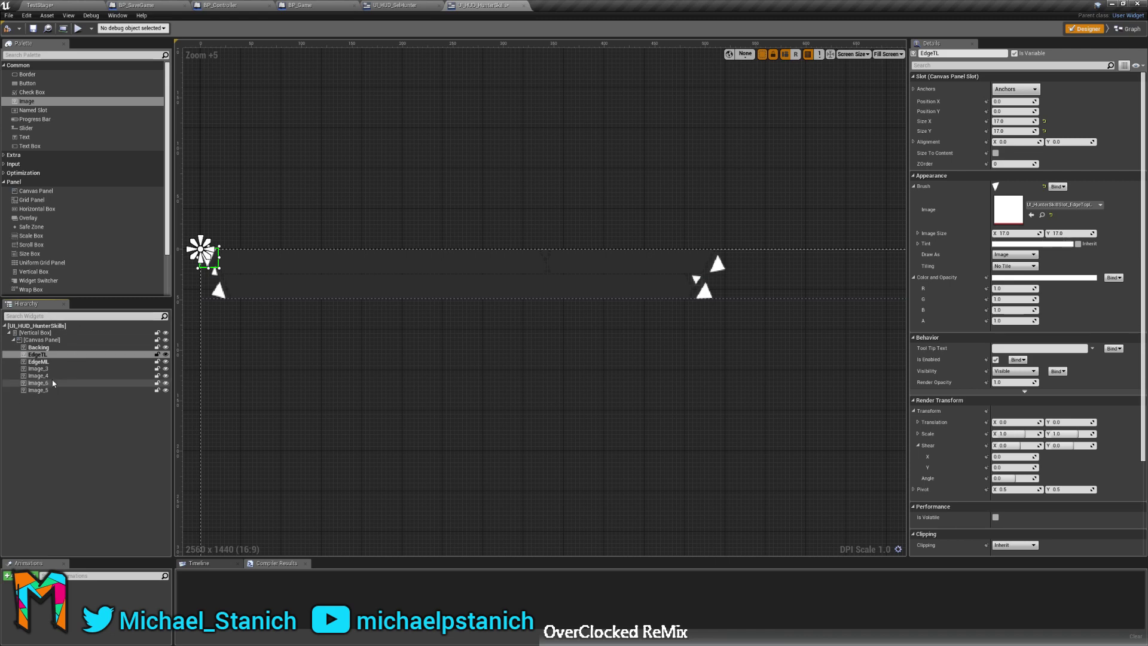
# Rename the bottom-left edge image Image_3 as EdgeBL.
pyautogui.click(38, 368)
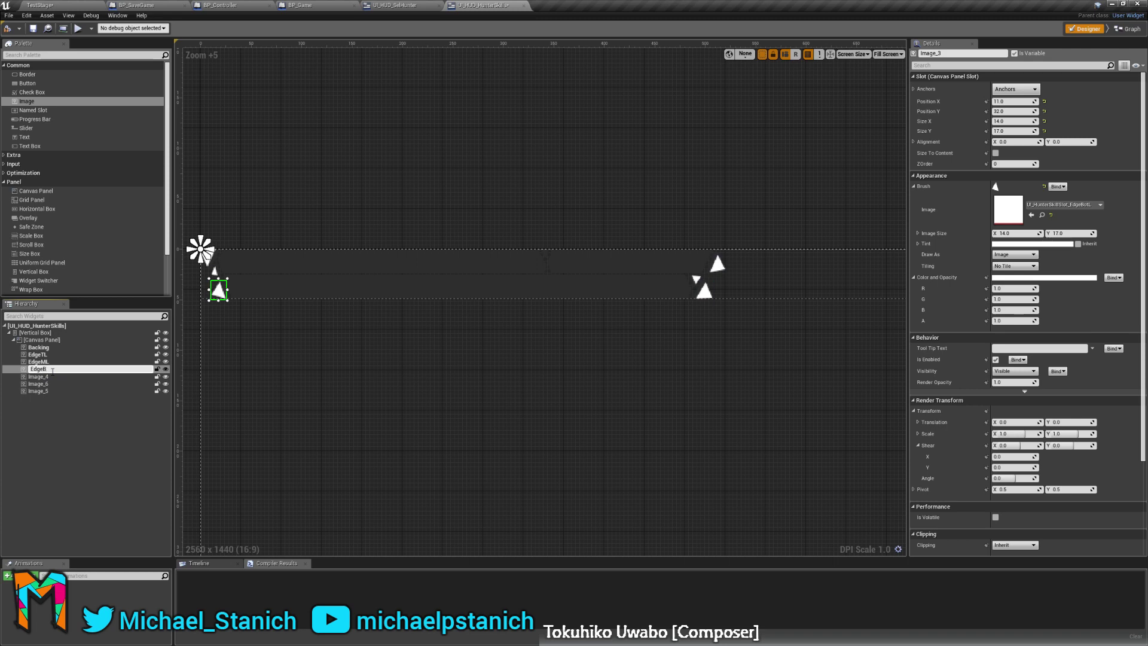
pyautogui.write('L')
pyautogui.press('Return')
# Rename the top-right edge image Image_4 as EdgeTR.
pyautogui.click(43, 377)
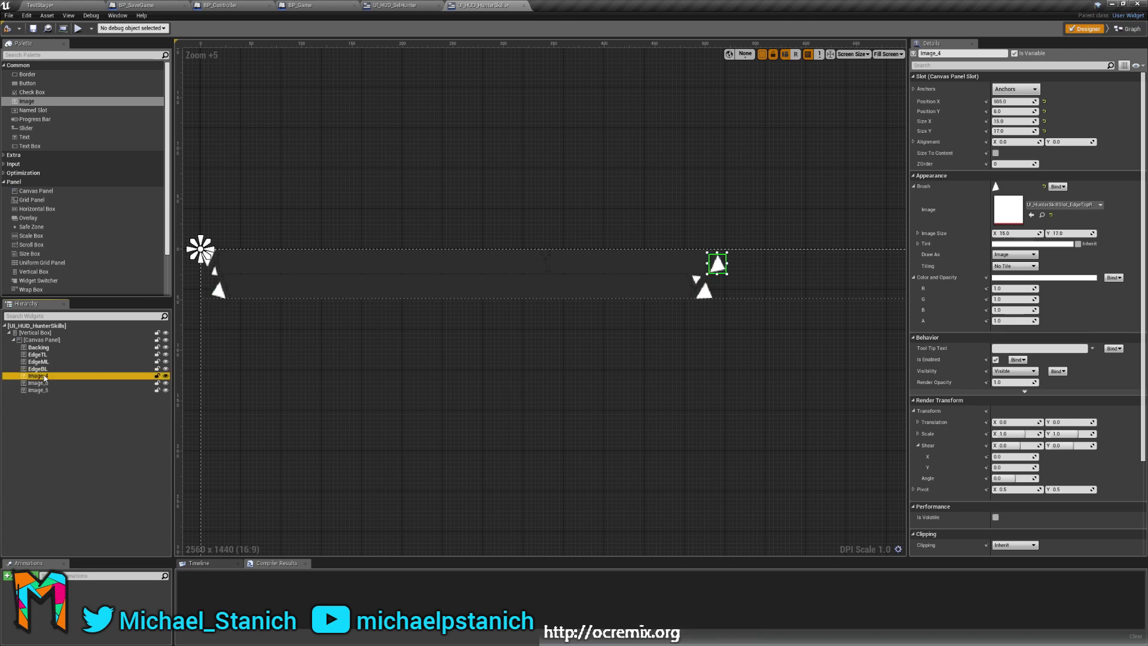
pyautogui.press('F2')
pyautogui.write('Edg')
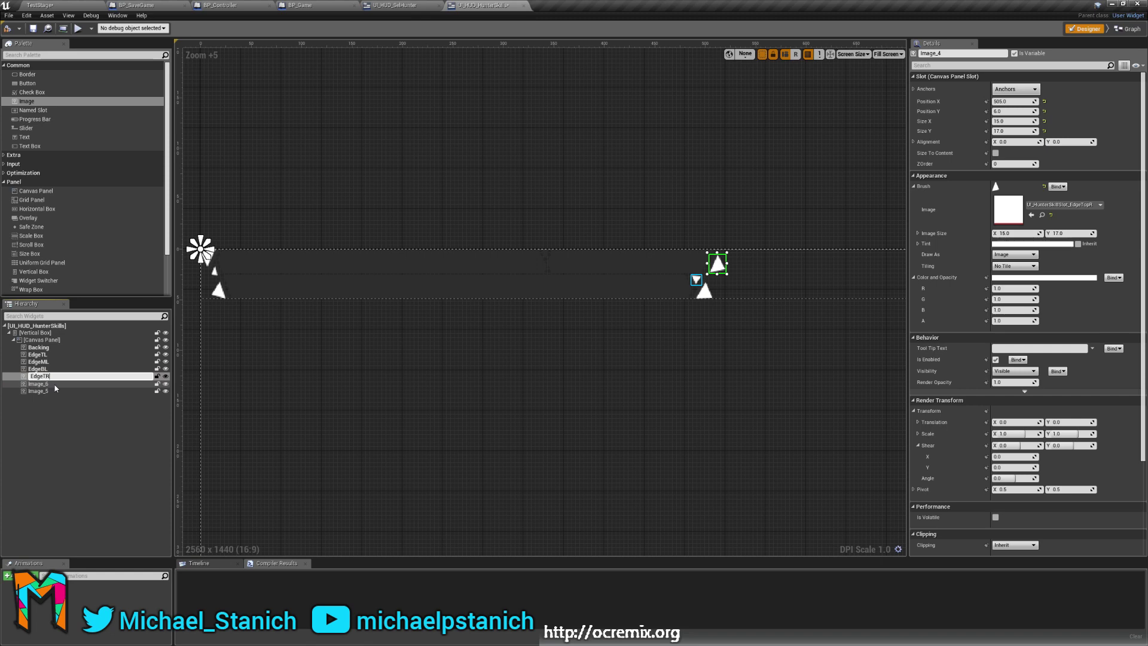
pyautogui.write('eTR')
pyautogui.press('Return')
# Rename the middle-right edge image Image_6 as EdgeMR and the bottom-right edge image Image_5 as EdgeBR.
pyautogui.click(51, 384)
pyautogui.press('F2')
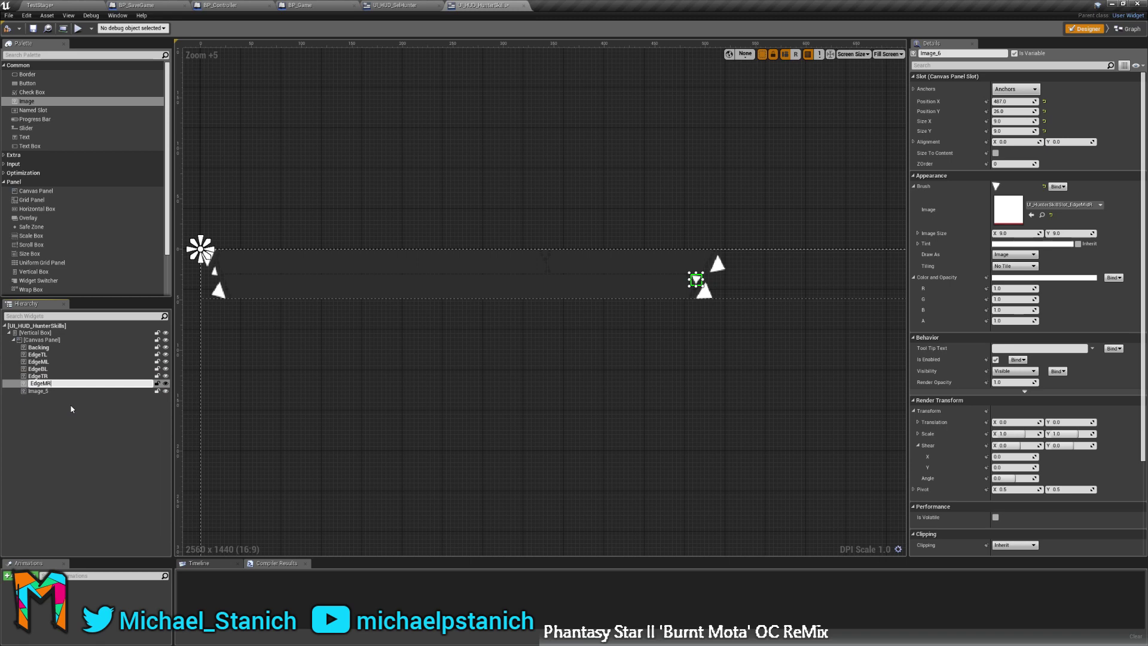
pyautogui.click(47, 391)
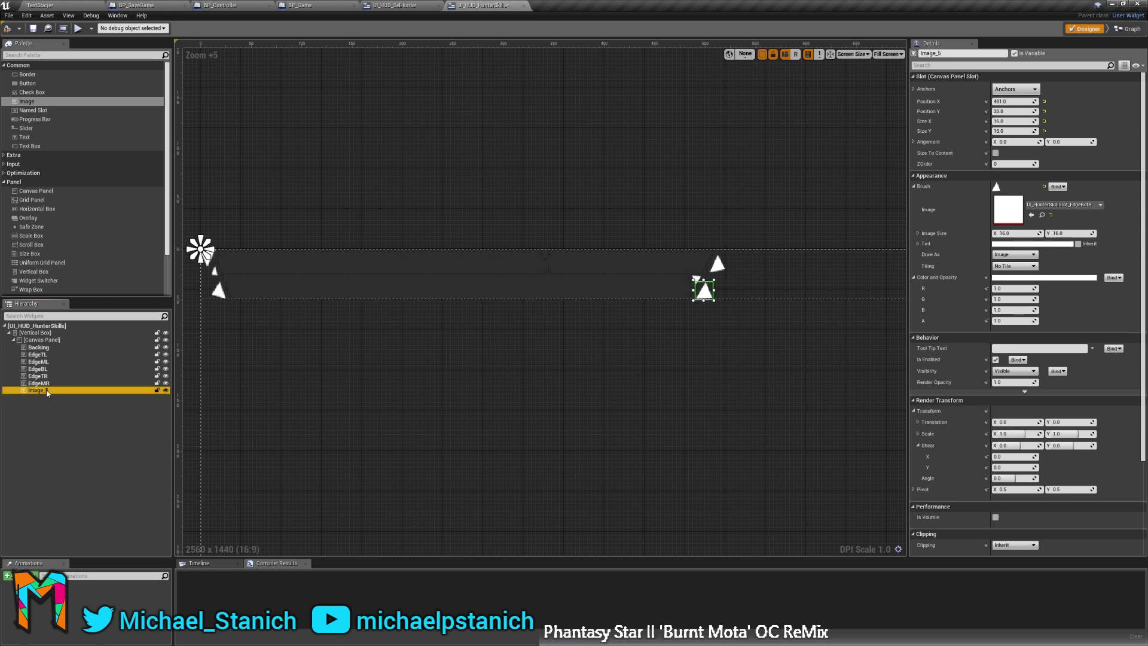
pyautogui.press('F2')
pyautogui.write('Edge')
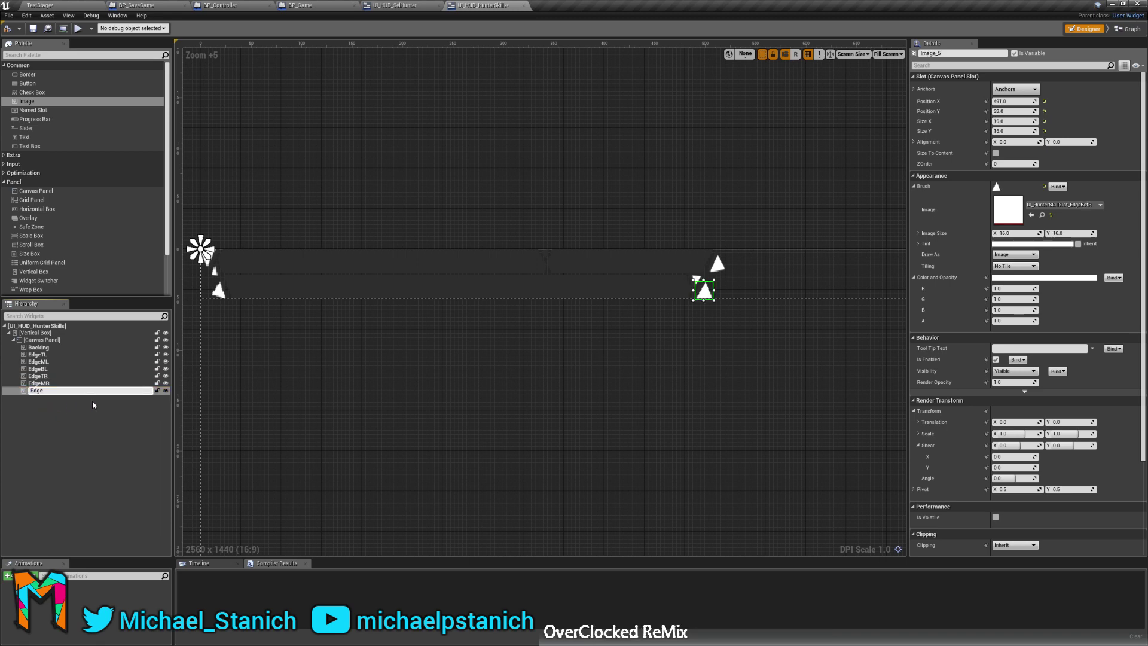
pyautogui.write('BR')
pyautogui.press('Return')
# Add a new Image widget to the Canvas Panel, after EdgeBR in the hierarchy.
pyautogui.click(632, 364)
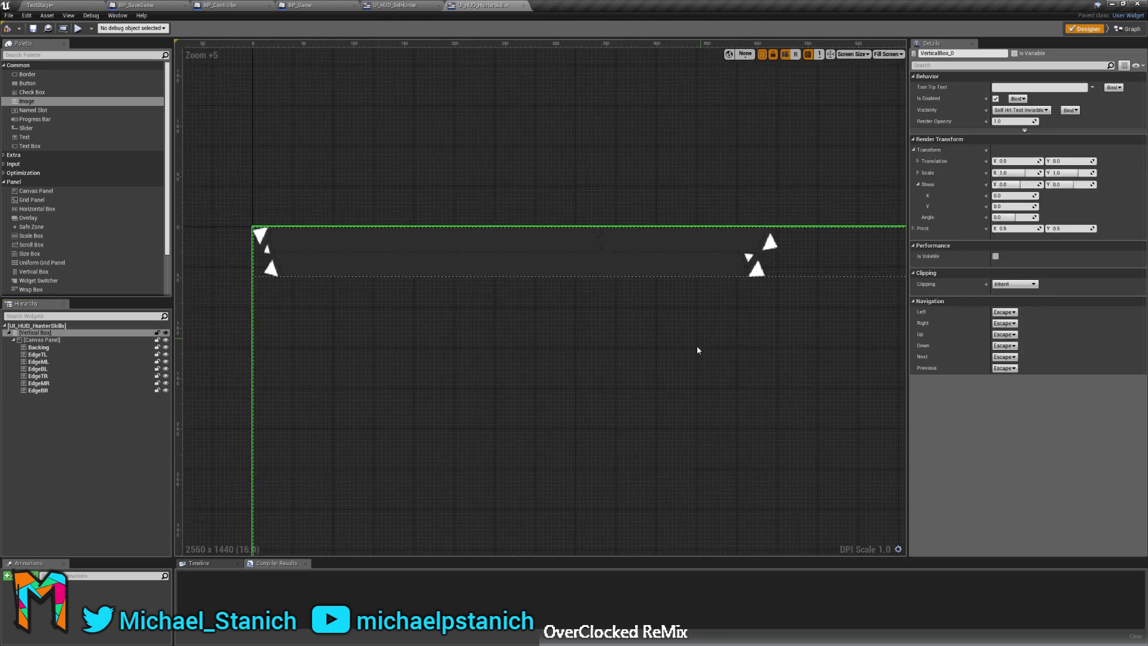
pyautogui.scroll(3, 691, 328)
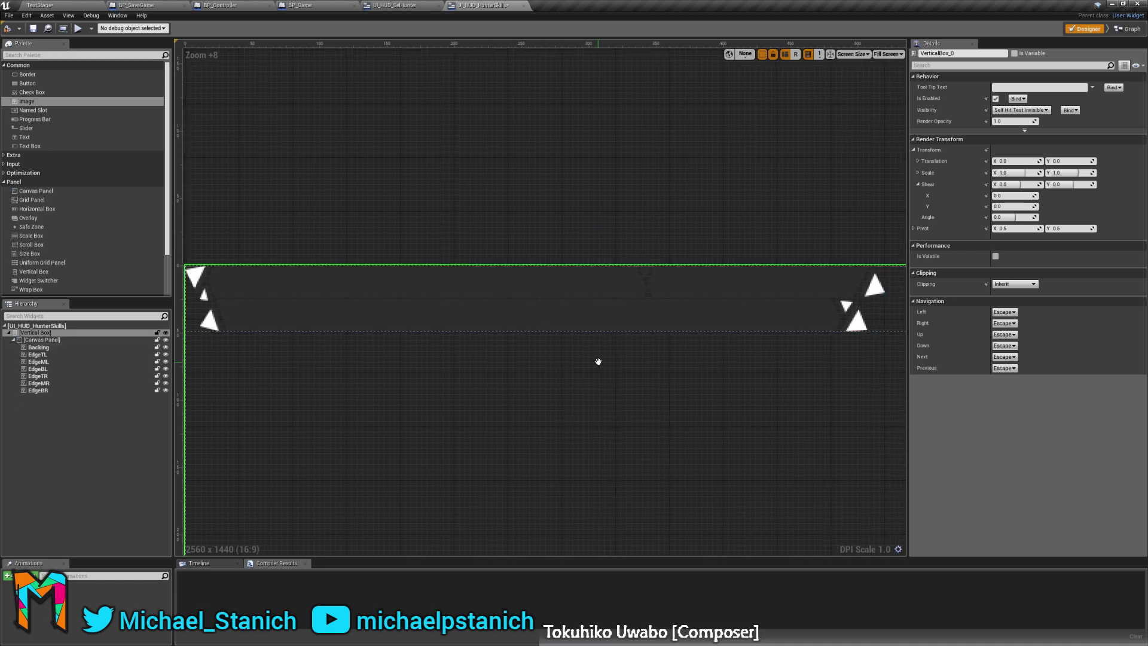
pyautogui.moveTo(333, 392); pyautogui.dragTo(411, 369, button='right')
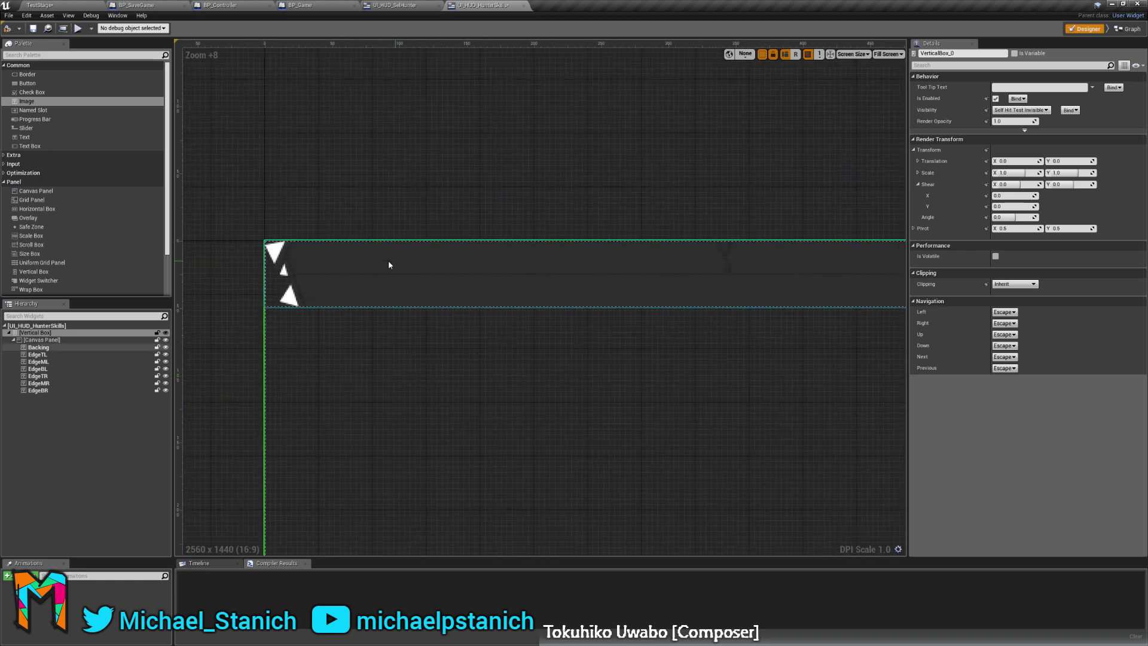
pyautogui.moveTo(34, 104); pyautogui.dragTo(68, 468)
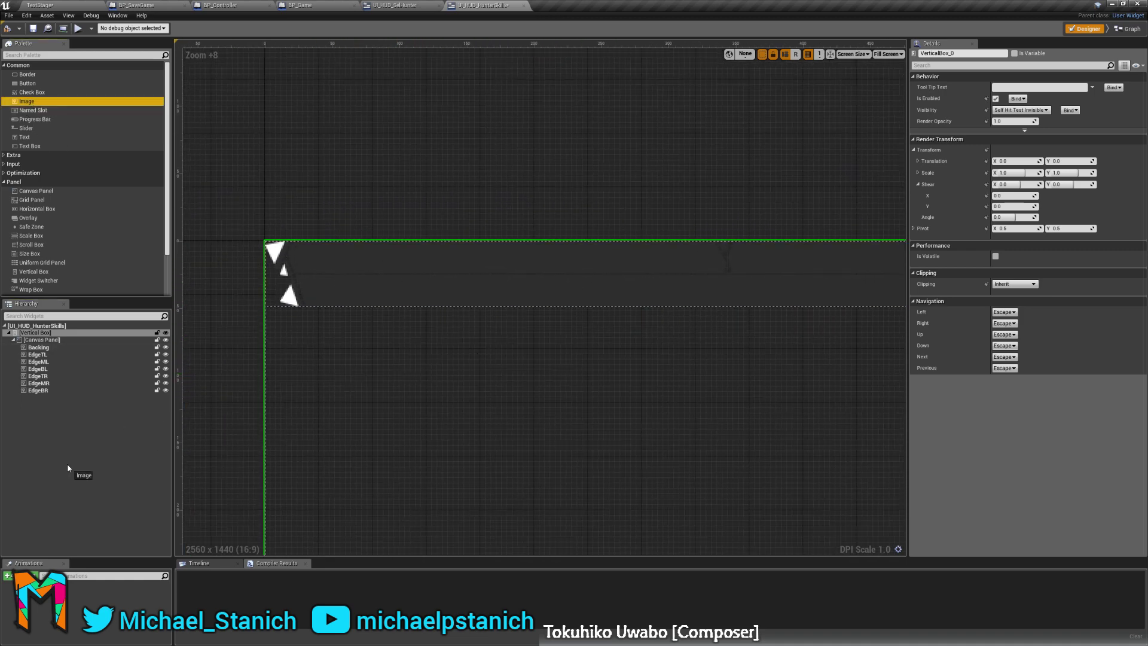
pyautogui.moveTo(34, 397); pyautogui.dragTo(53, 394)
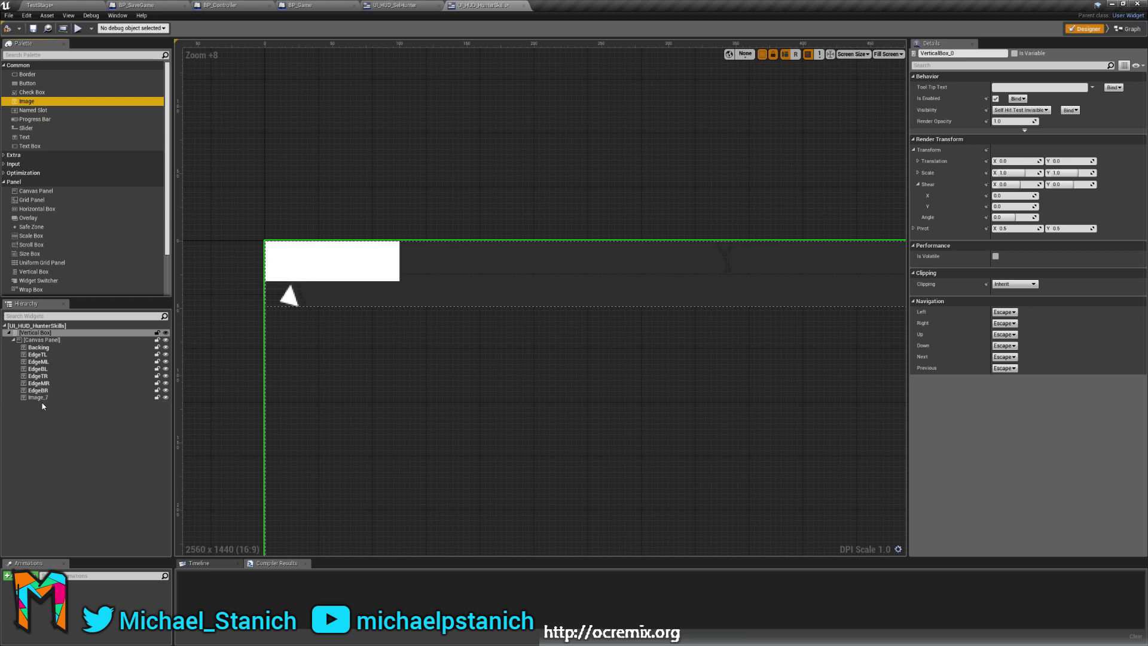
# Assign the UI_Sample texture showing the full interface mockup as the brush image of the new Image_7.
pyautogui.click(39, 398)
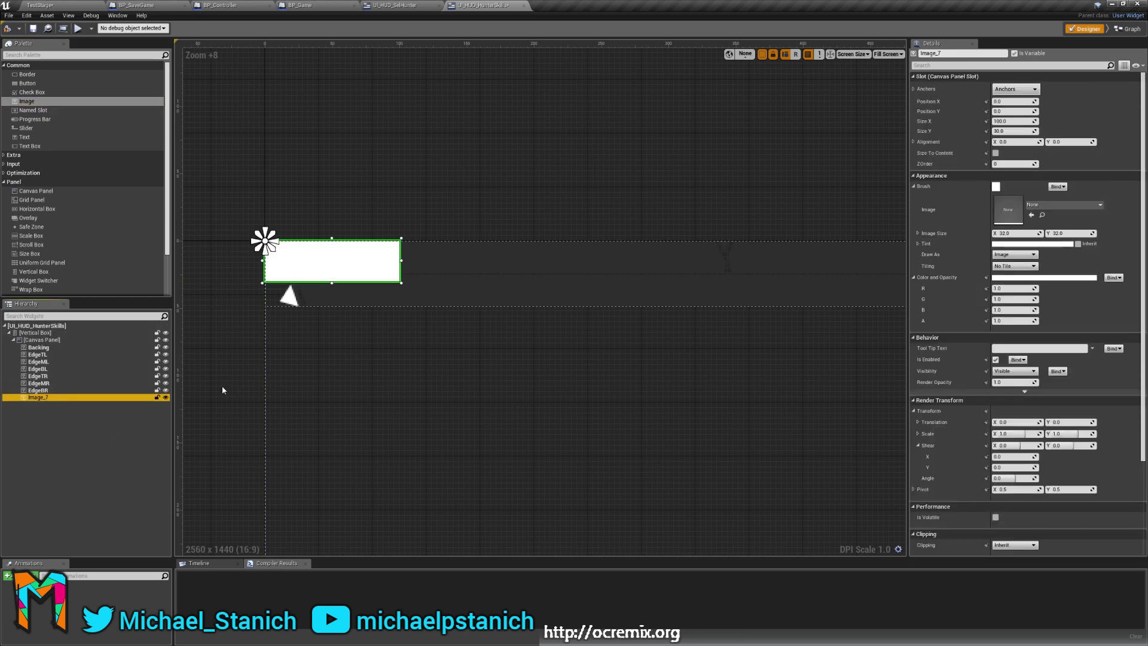
pyautogui.click(1085, 204)
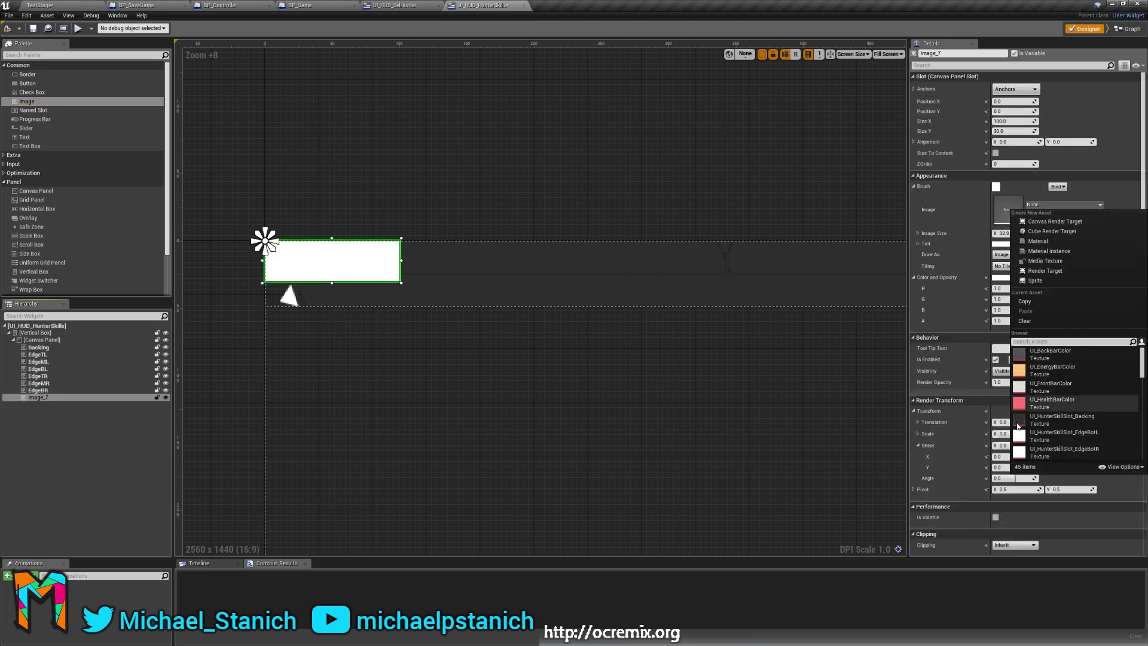
pyautogui.scroll(-5, 1070, 383)
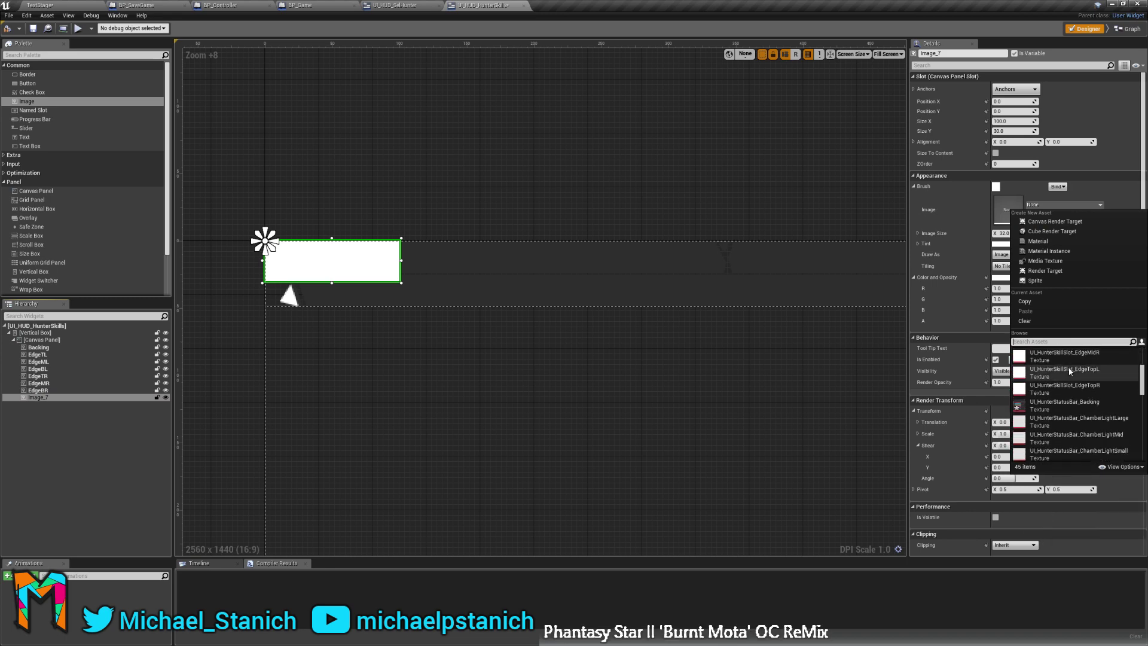
pyautogui.scroll(-3, 1073, 402)
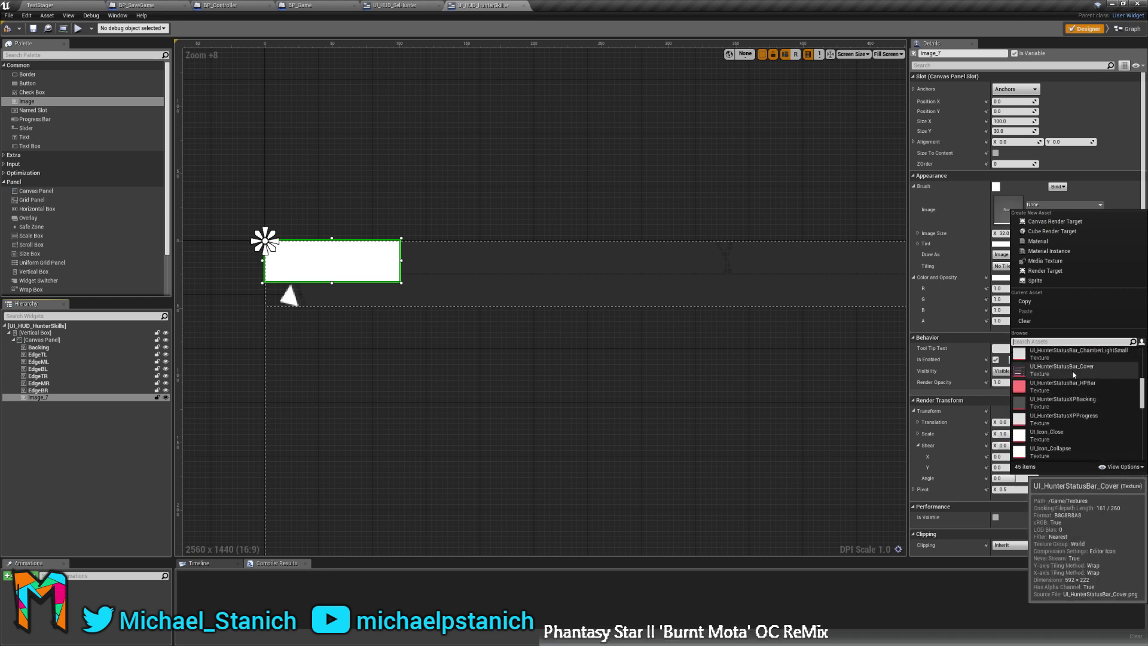
pyautogui.scroll(-5, 1073, 375)
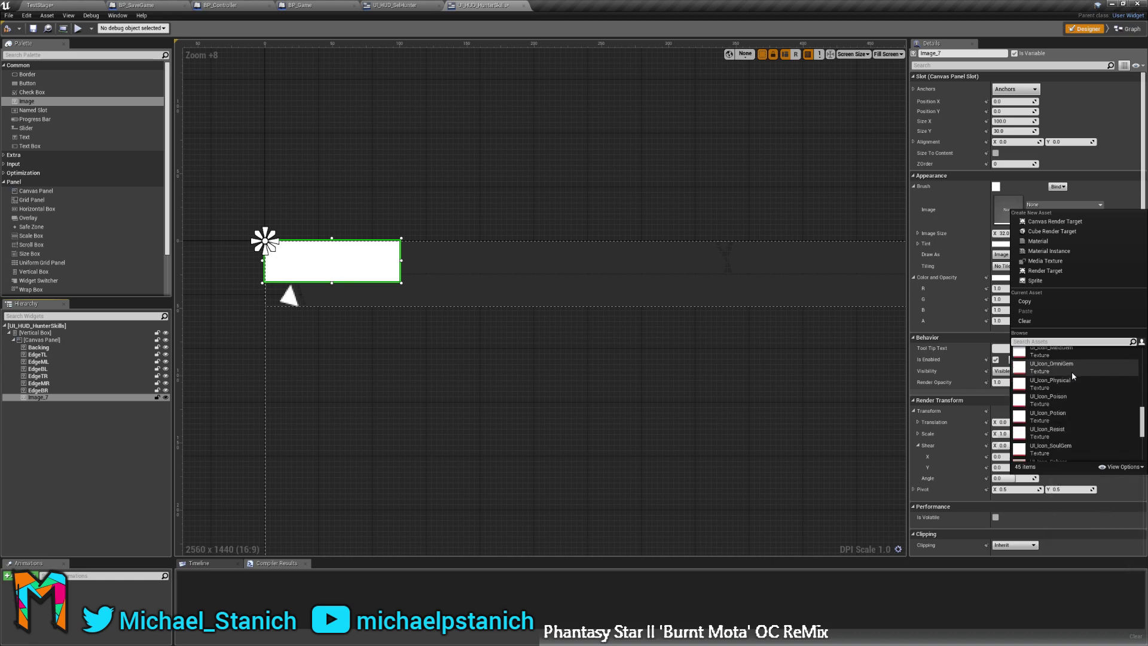
pyautogui.click(1052, 424)
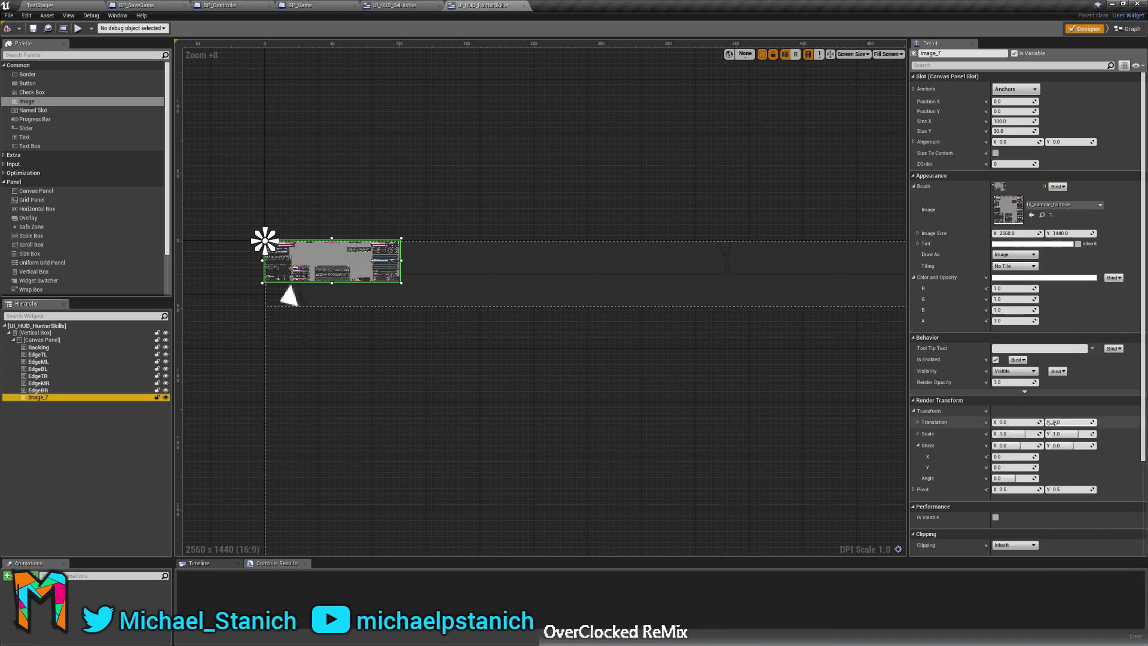
# Set the sample image's size to 2560 by 1440.
pyautogui.moveTo(615, 369)
pyautogui.mouseDown(button='right')
pyautogui.moveTo(705, 411)
pyautogui.moveTo(702, 402)
pyautogui.mouseUp(button='right')
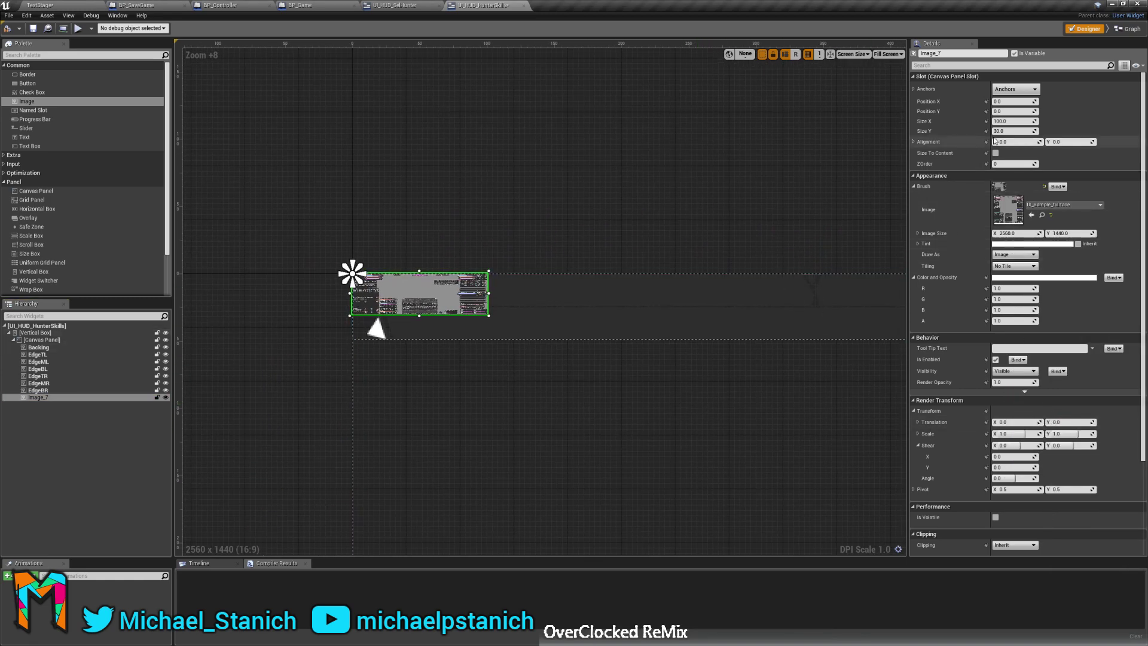
pyautogui.click(1013, 121)
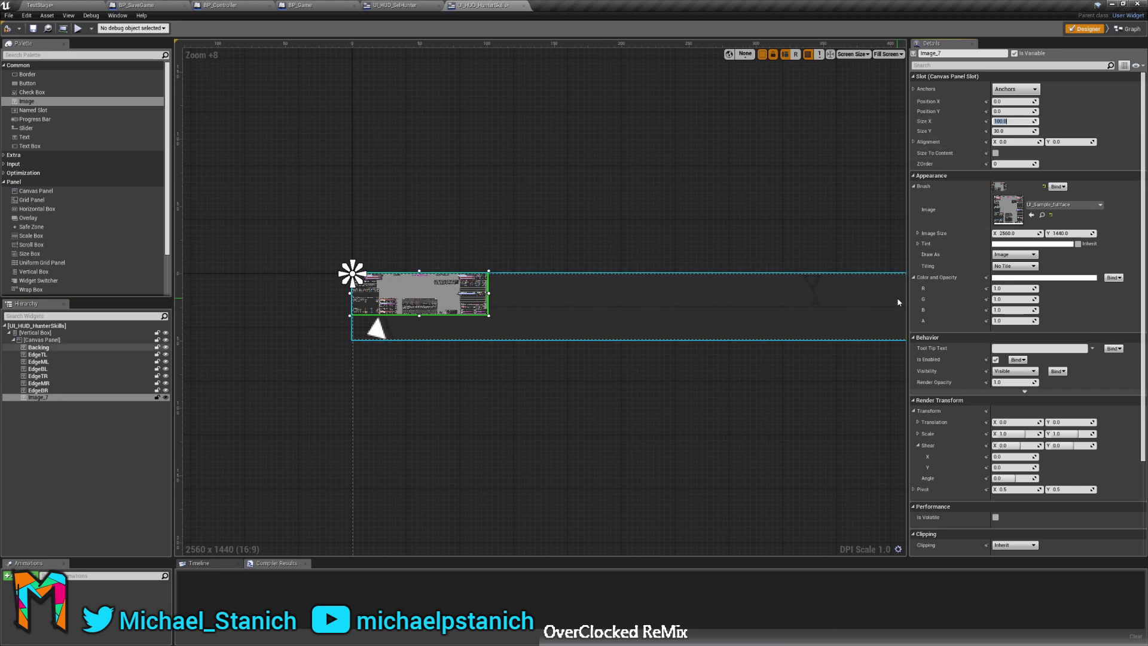
pyautogui.write('2')
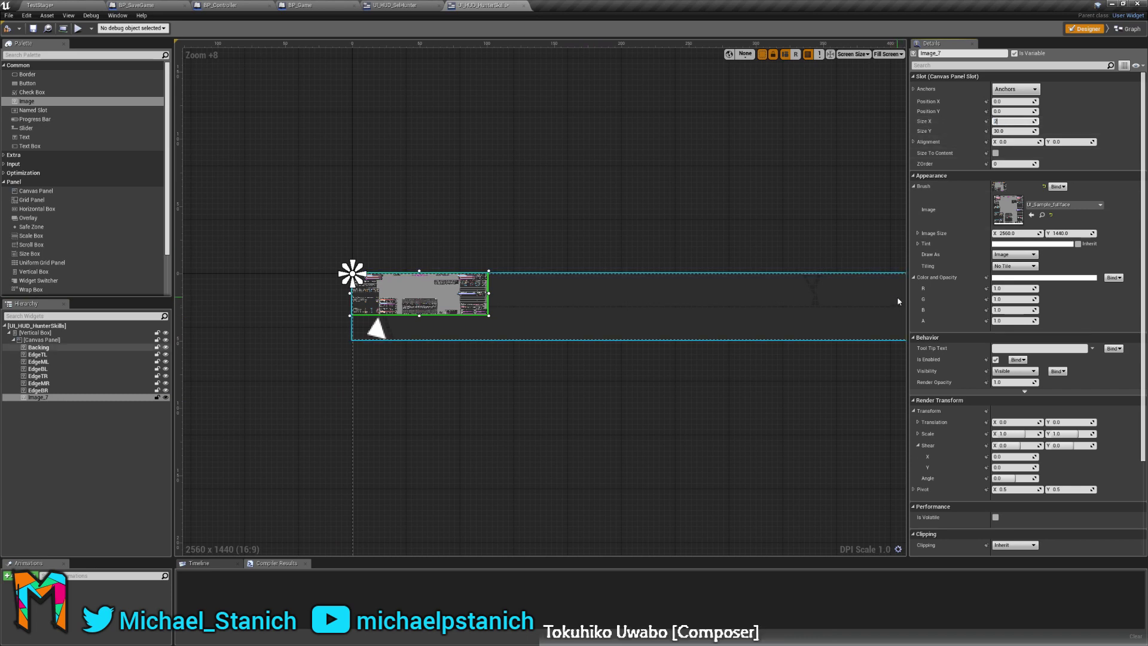
pyautogui.write('56')
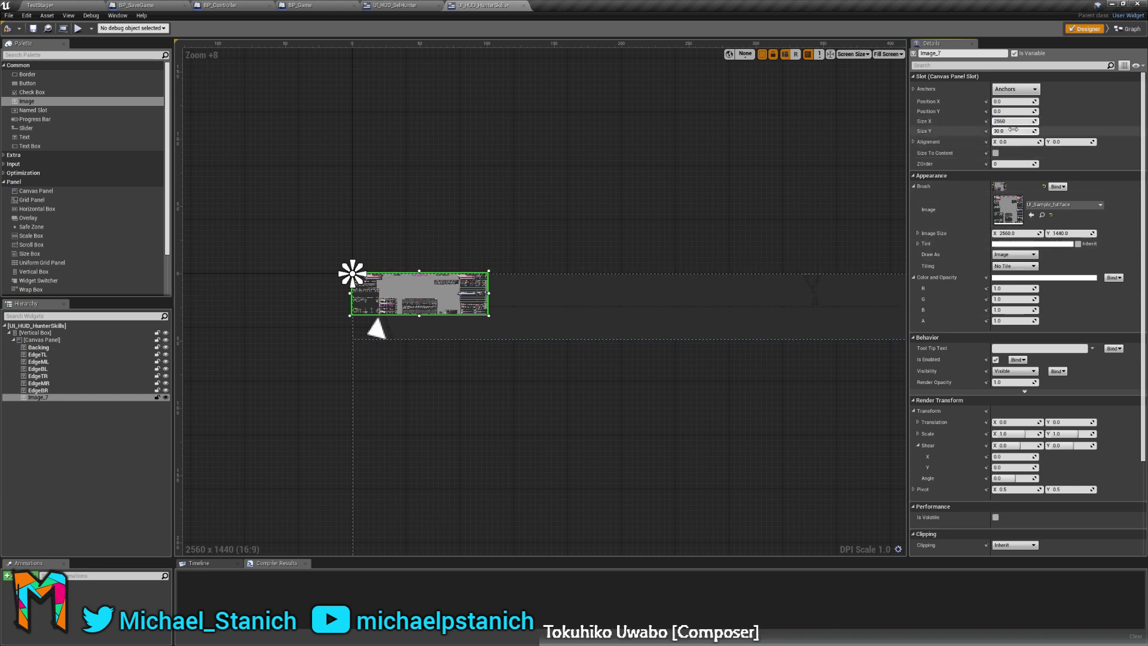
pyautogui.write('0')
pyautogui.press('Tab')
pyautogui.write('1440')
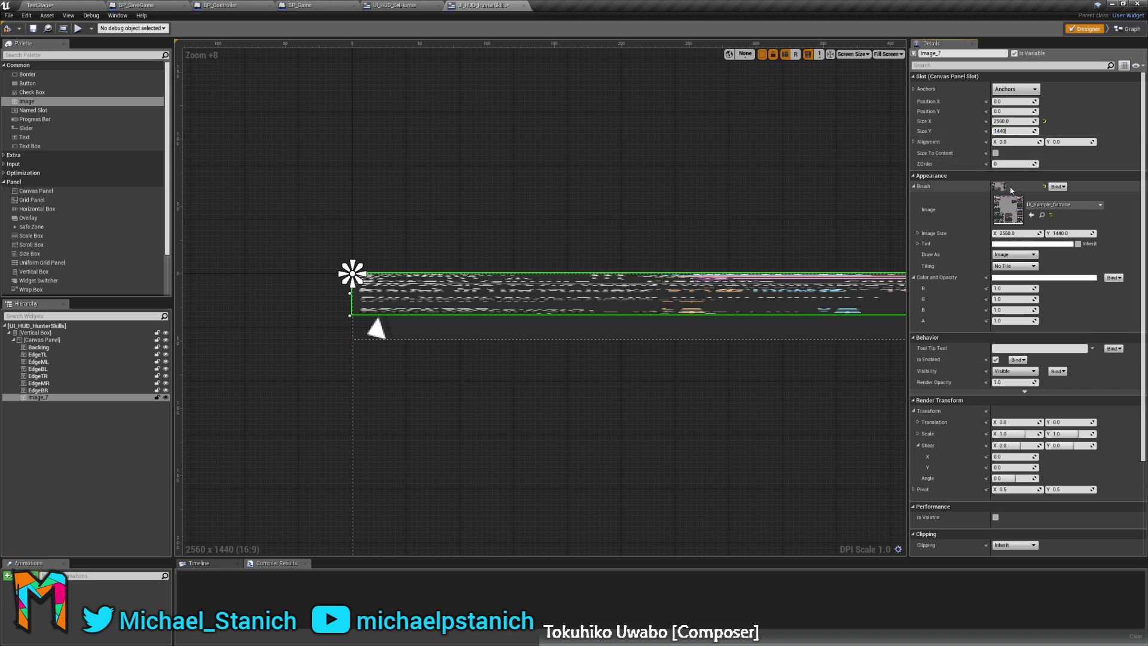
pyautogui.press('Return')
# Move the sample image so that the mockup's D. Dagger Attack skill row lies roughly over the skill slot at the canvas origin.
pyautogui.moveTo(767, 518); pyautogui.dragTo(419, 237)
pyautogui.moveTo(765, 382); pyautogui.dragTo(299, 335)
pyautogui.moveTo(807, 382); pyautogui.dragTo(298, 358)
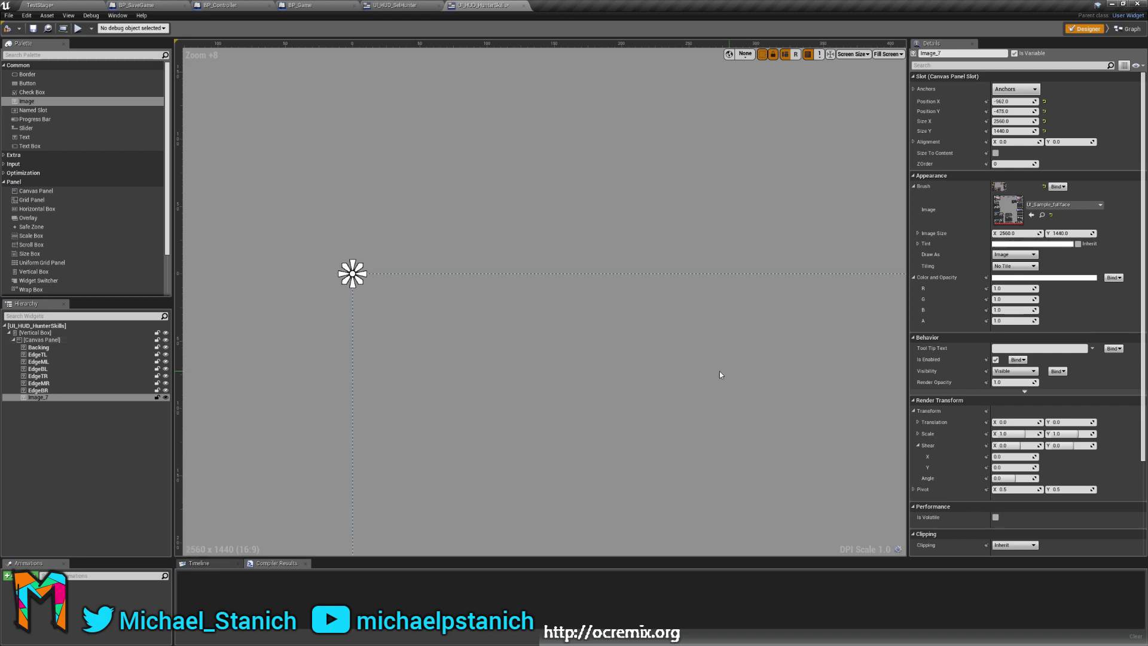
pyautogui.moveTo(885, 397); pyautogui.dragTo(453, 446)
pyautogui.moveTo(625, 397); pyautogui.dragTo(292, 462)
pyautogui.moveTo(622, 423); pyautogui.dragTo(500, 501)
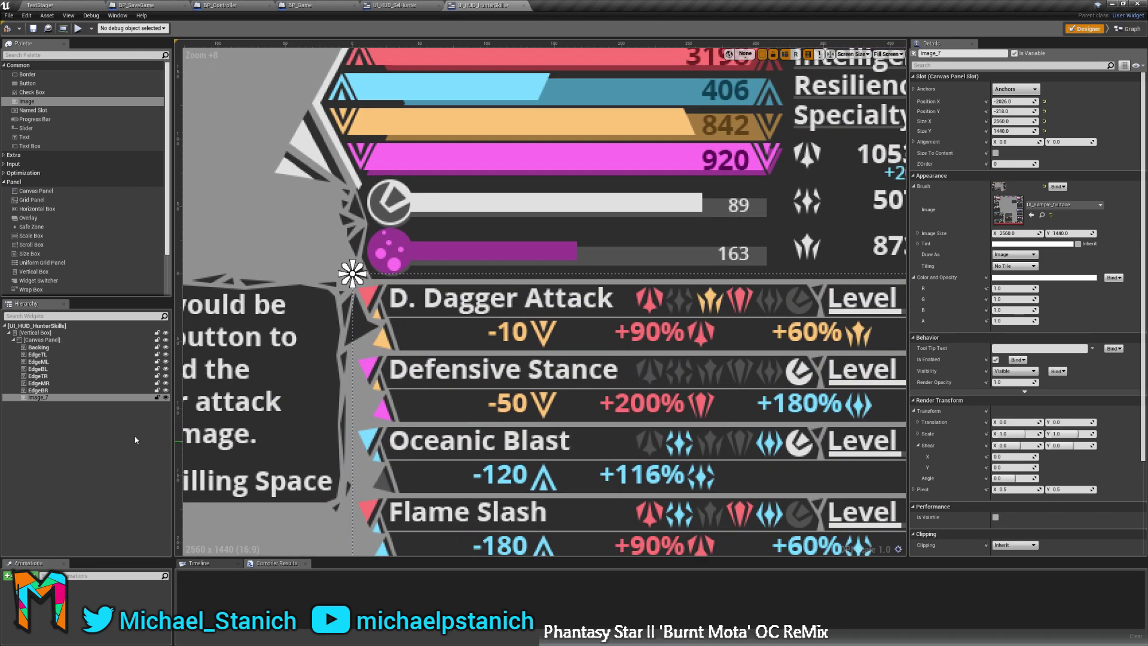
# Lower the sample image's colour alpha to 0.1 so the slot pieces show through it.
pyautogui.rightClick(45, 398)
pyautogui.click(34, 409)
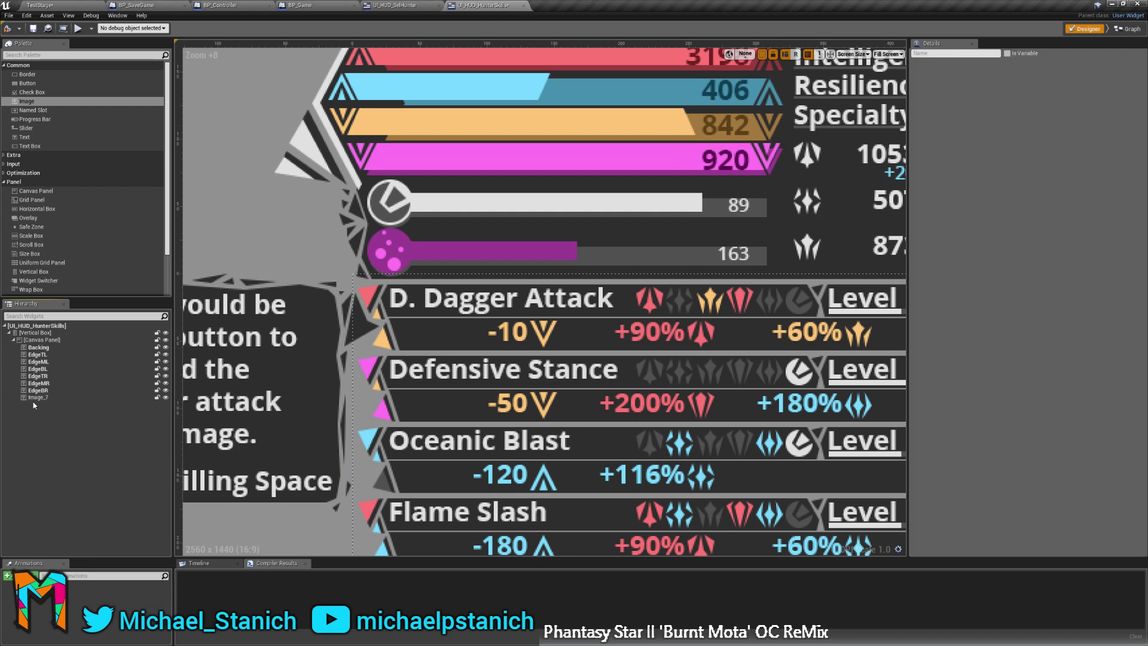
pyautogui.click(39, 397)
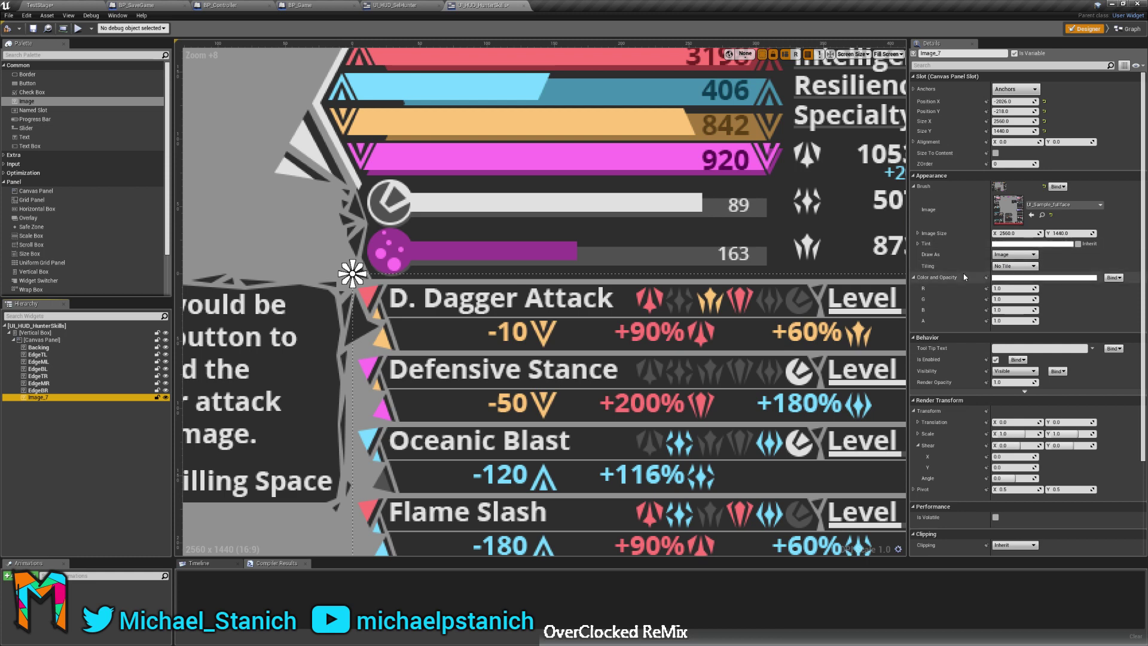
pyautogui.moveTo(1035, 324); pyautogui.dragTo(1015, 322)
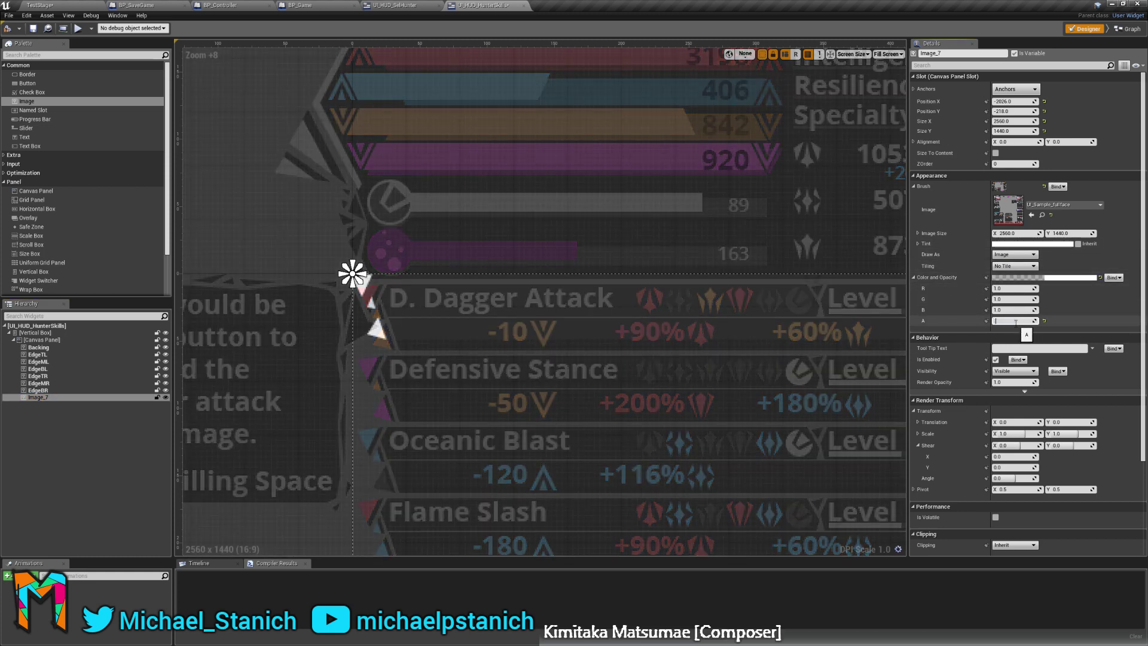
pyautogui.press('Return')
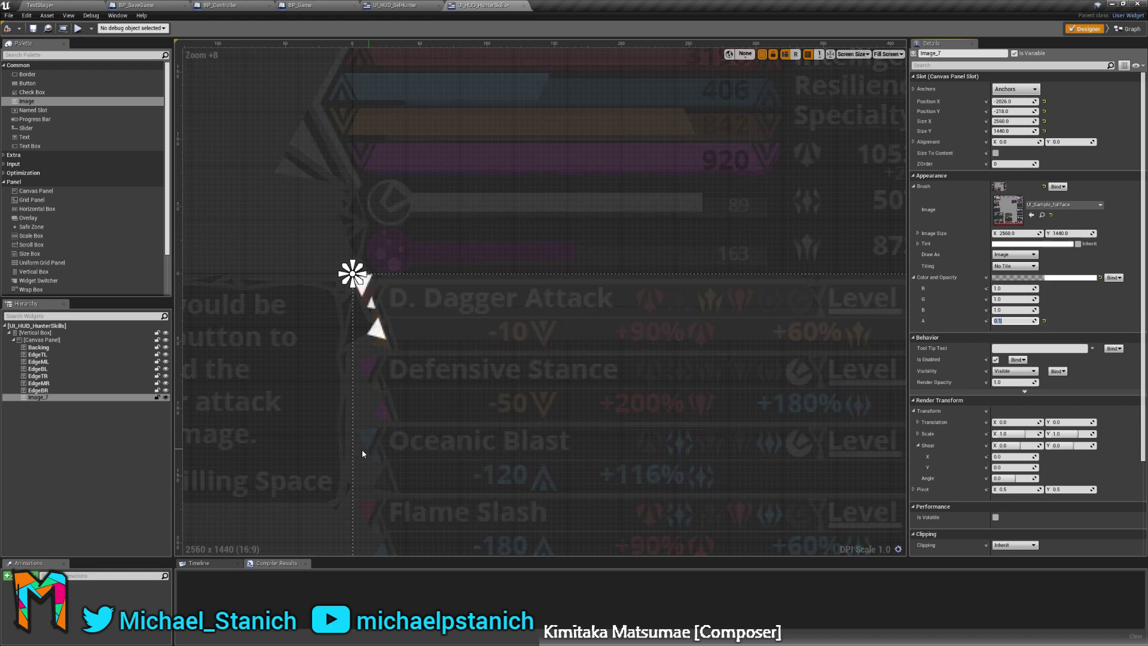
# Fine-tune the sample image's position to about X -2030, Y -220, aligning the D. Dagger Attack row with the slot's edge triangles.
pyautogui.moveTo(279, 412); pyautogui.dragTo(324, 338)
pyautogui.scroll(9, 325, 338)
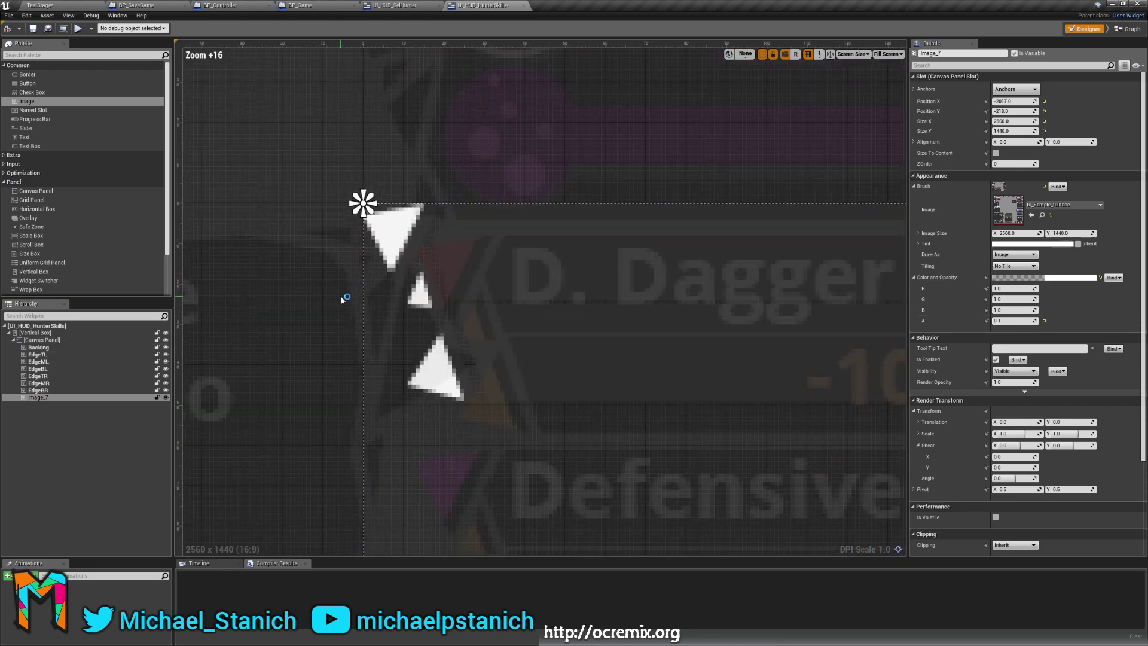
pyautogui.moveTo(223, 306); pyautogui.dragTo(244, 306)
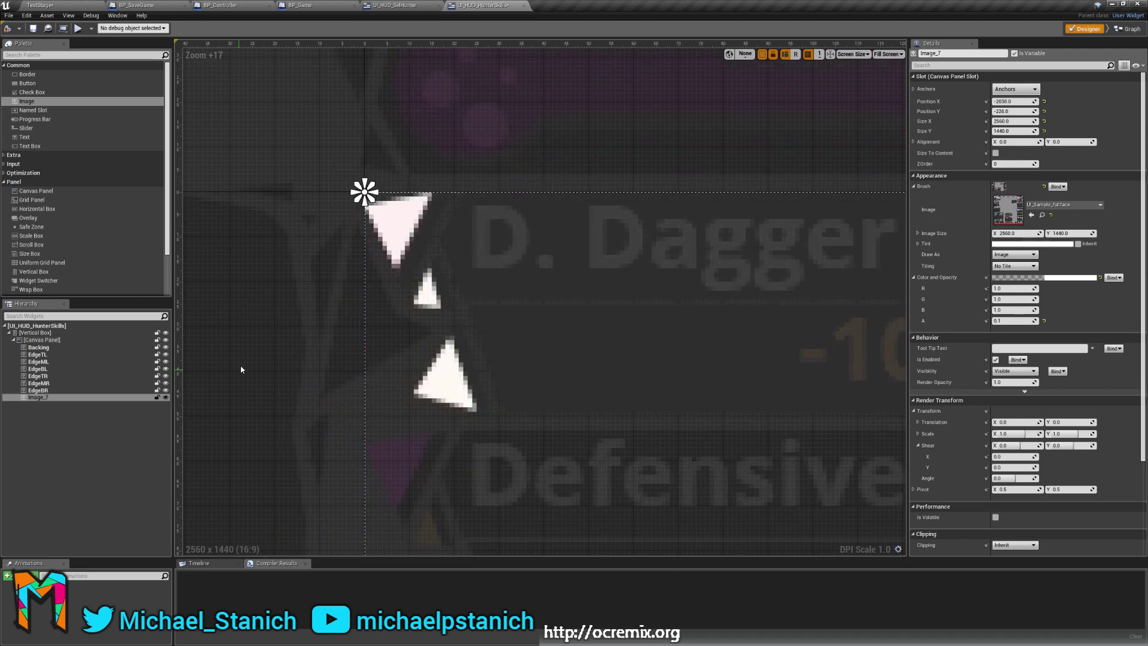
pyautogui.moveTo(804, 326); pyautogui.dragTo(36, 277, button='right')
pyautogui.moveTo(879, 353); pyautogui.dragTo(90, 329, button='right')
pyautogui.moveTo(870, 344); pyautogui.dragTo(415, 375, button='right')
pyautogui.moveTo(614, 353)
pyautogui.mouseDown()
pyautogui.moveTo(614, 364)
pyautogui.moveTo(612, 349)
pyautogui.mouseUp()
pyautogui.moveTo(239, 412); pyautogui.dragTo(950, 410, button='right')
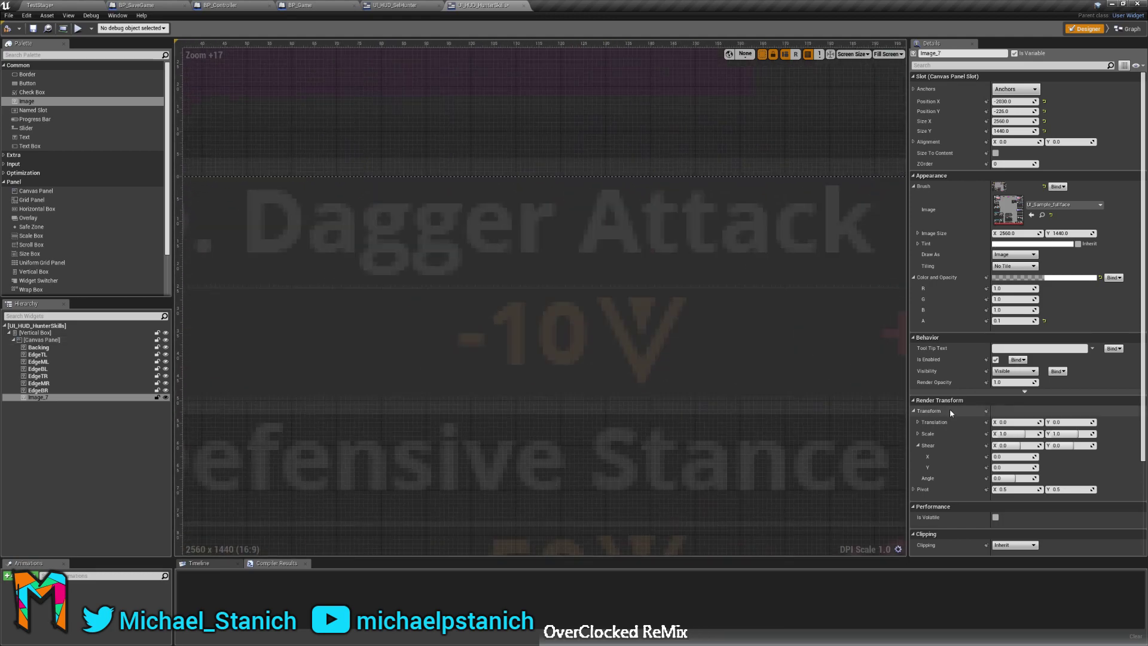
pyautogui.moveTo(207, 427); pyautogui.dragTo(387, 431, button='right')
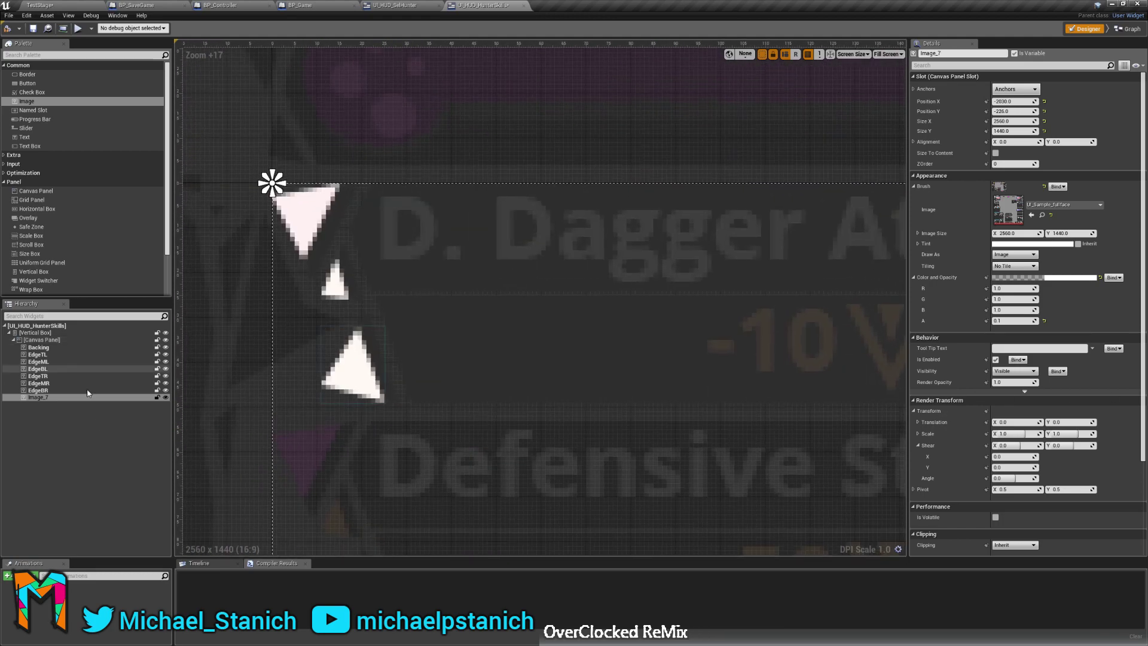
# Lock the sample image Image_7 and rename it Sampl.
pyautogui.click(156, 398)
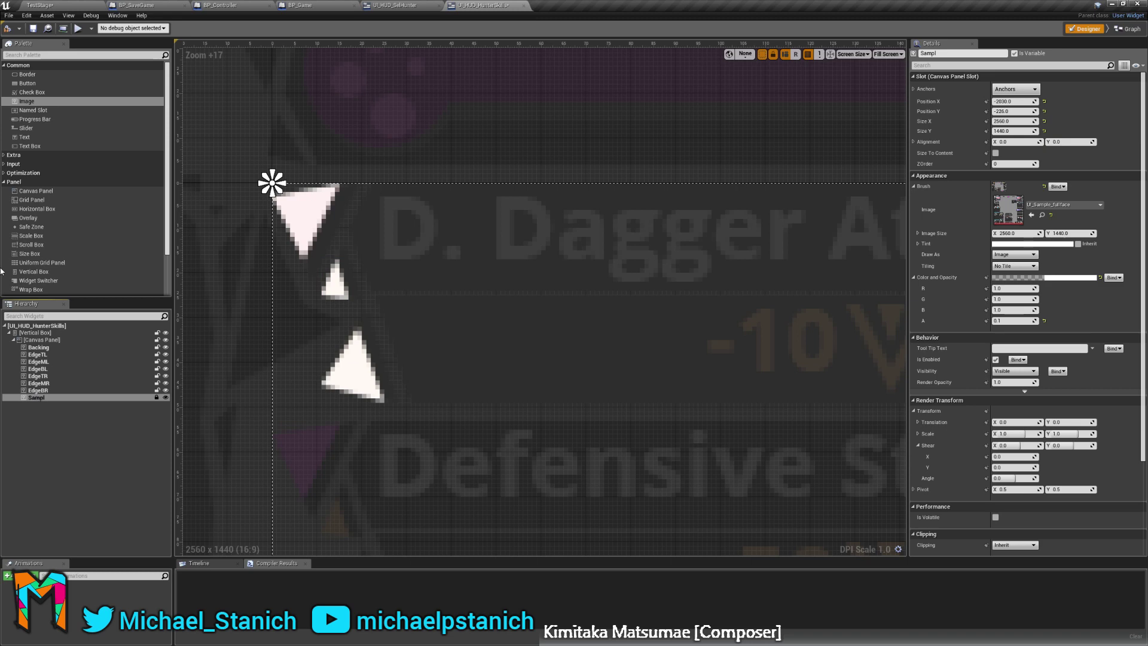
# Examine how the Backing and left edge images line up with the mockup's D. Dagger Attack row.
pyautogui.moveTo(249, 313); pyautogui.dragTo(231, 292, button='right')
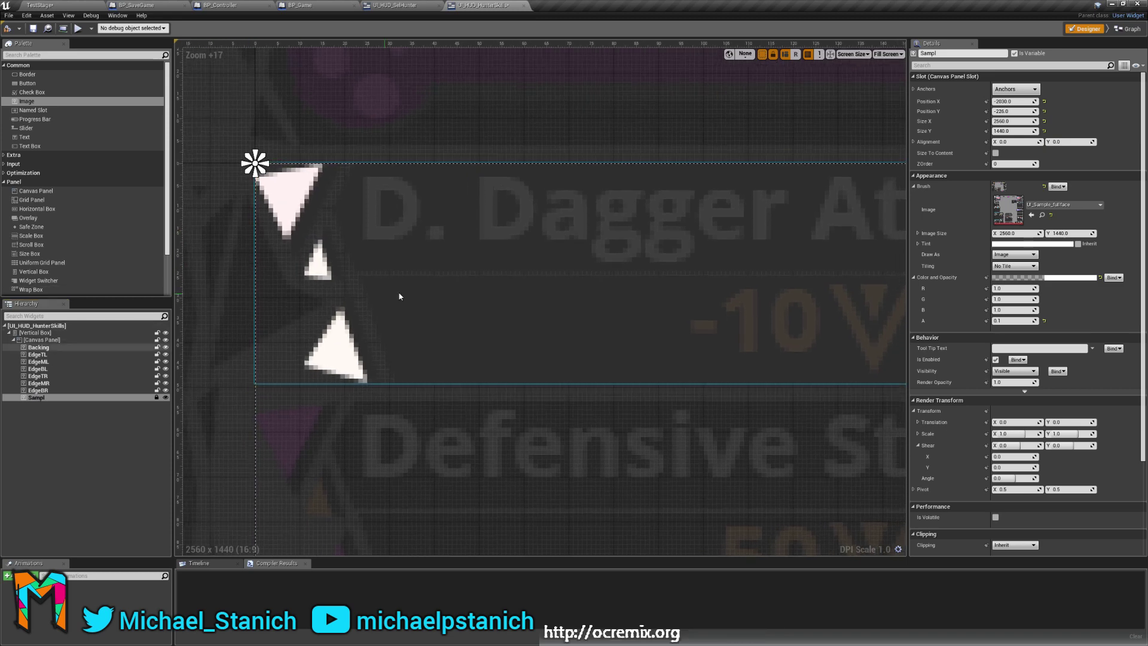
pyautogui.moveTo(633, 287); pyautogui.dragTo(520, 329, button='right')
pyautogui.scroll(-2, 463, 306)
pyautogui.scroll(-2, 463, 308)
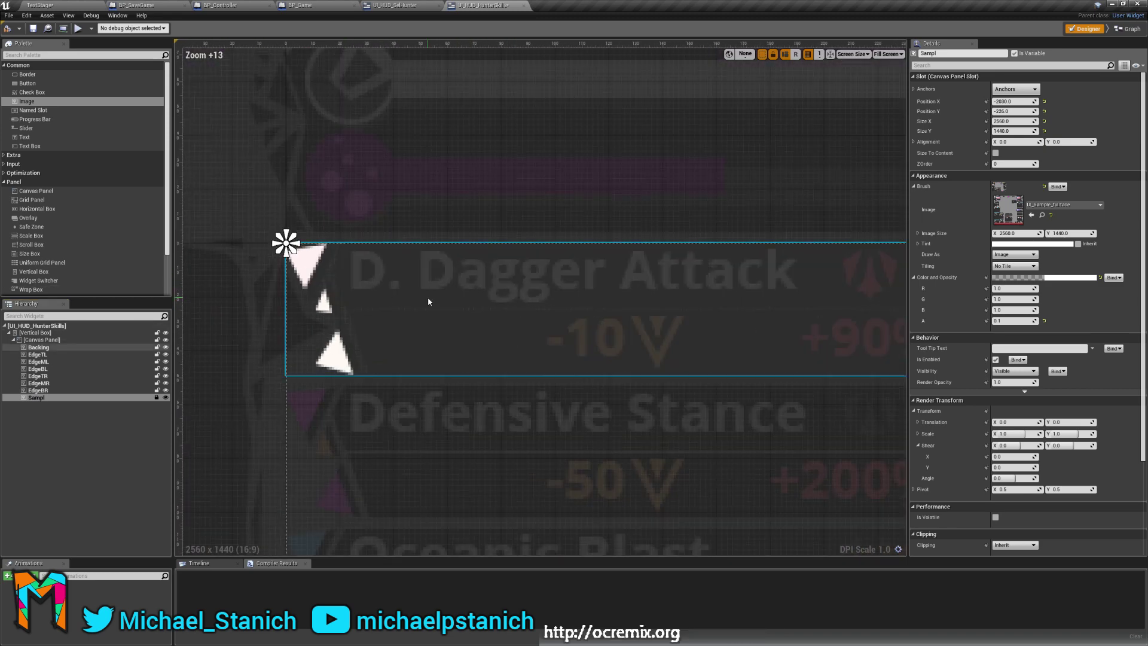
pyautogui.click(52, 348)
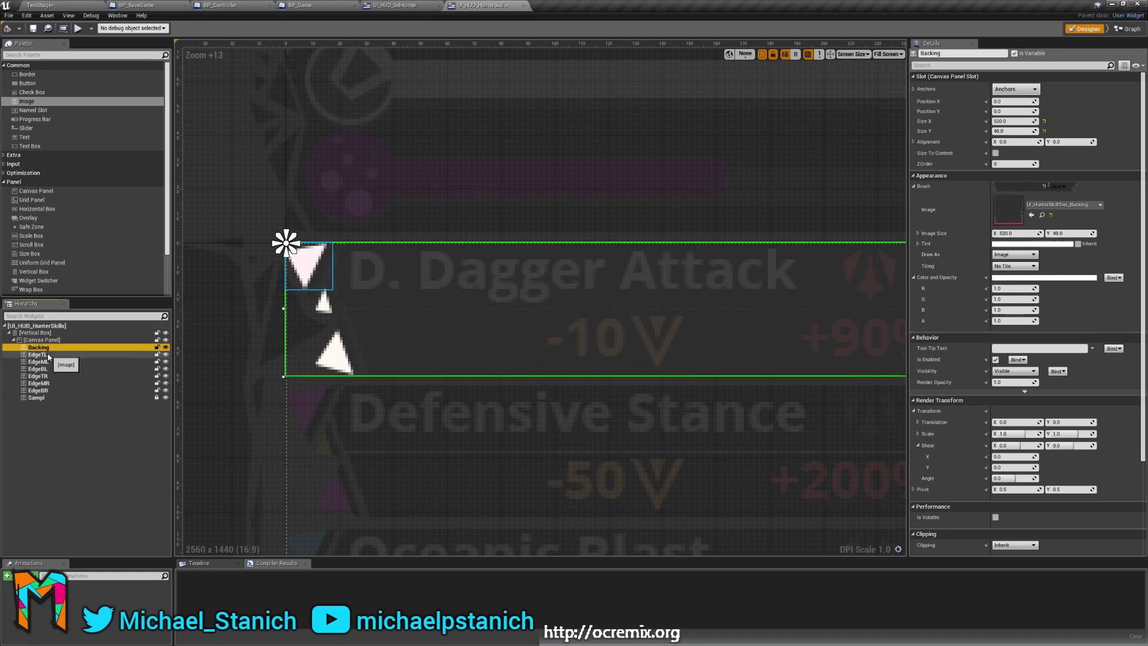
pyautogui.click(54, 354)
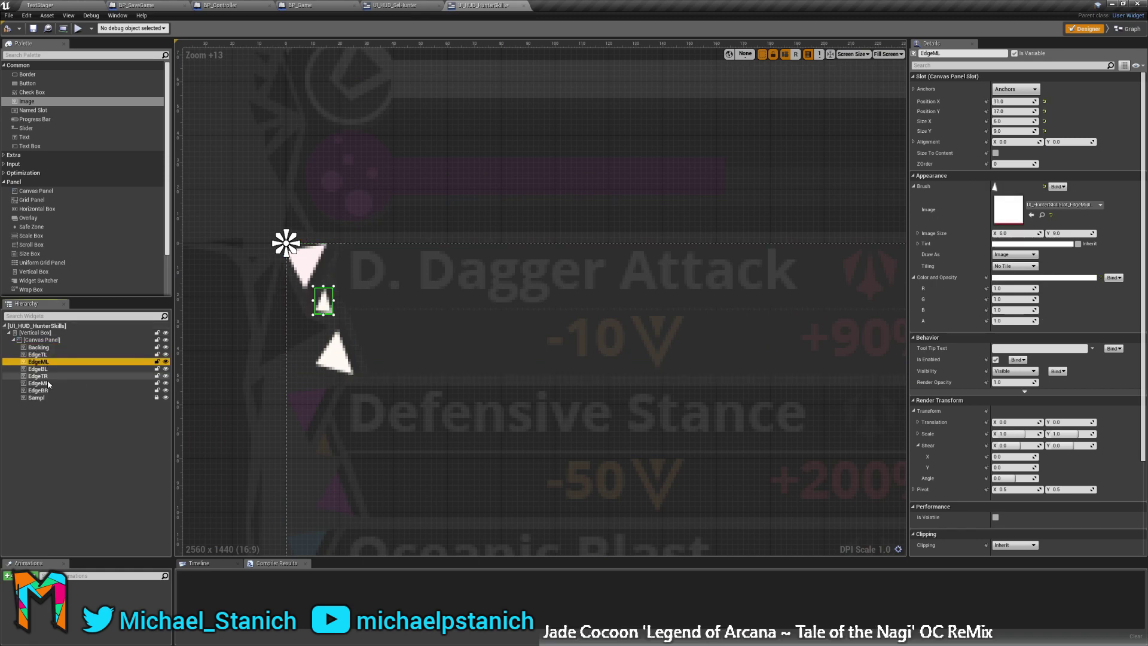
pyautogui.click(39, 347)
pyautogui.scroll(-5, 286, 245)
pyautogui.scroll(4, 335, 252)
pyautogui.scroll(-2, 285, 241)
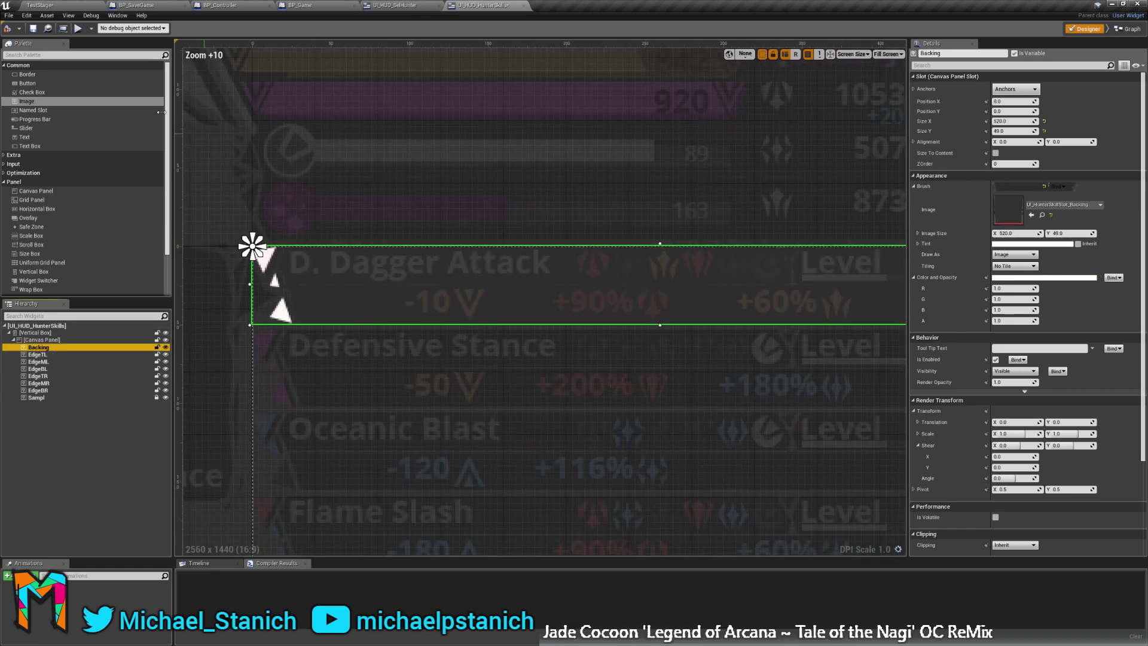
# Add a text block to the canvas over the D. Dagger Attack row, at about X 45, Y 6, and set its height to 20.
pyautogui.moveTo(22, 139); pyautogui.dragTo(323, 254)
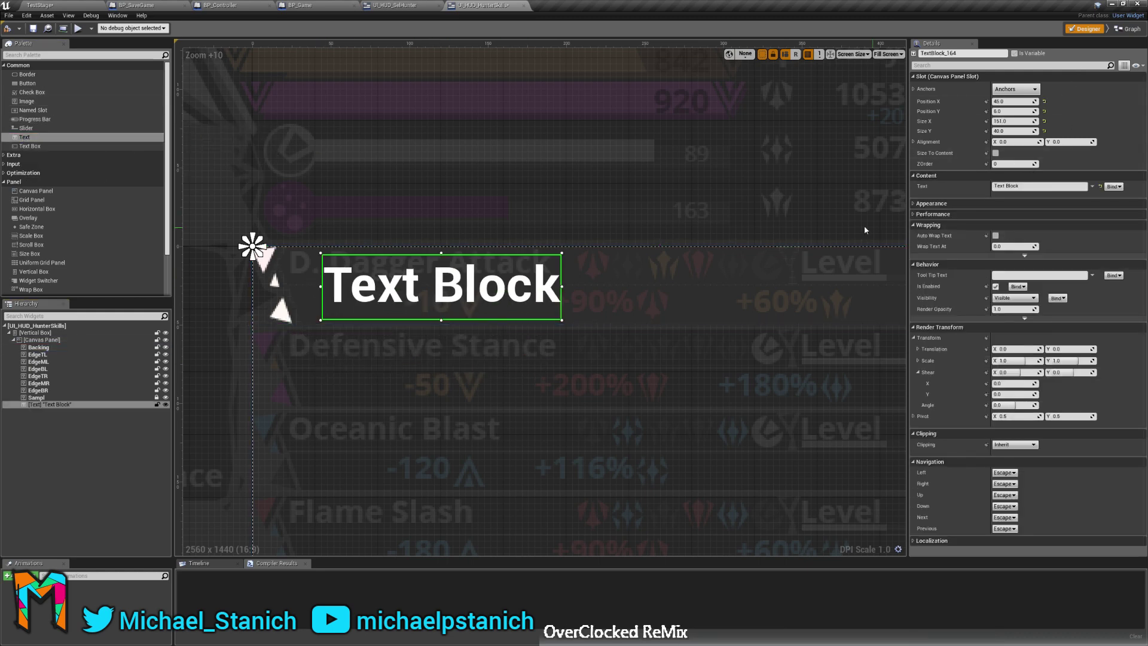
pyautogui.click(1007, 130)
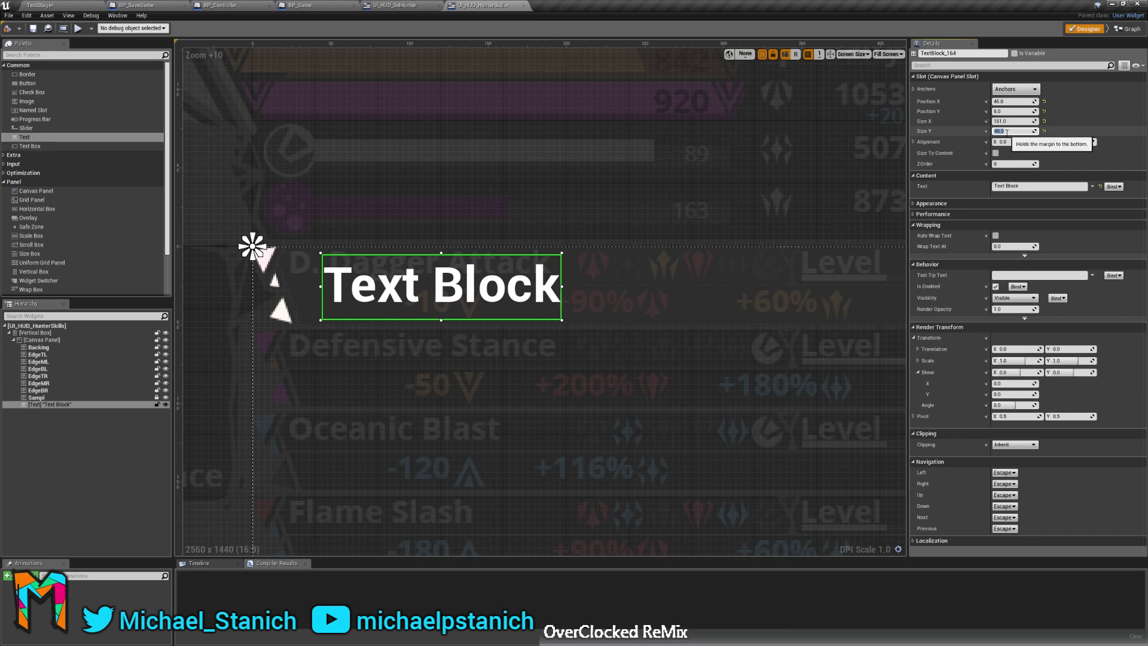
pyautogui.write('20')
pyautogui.press('Return')
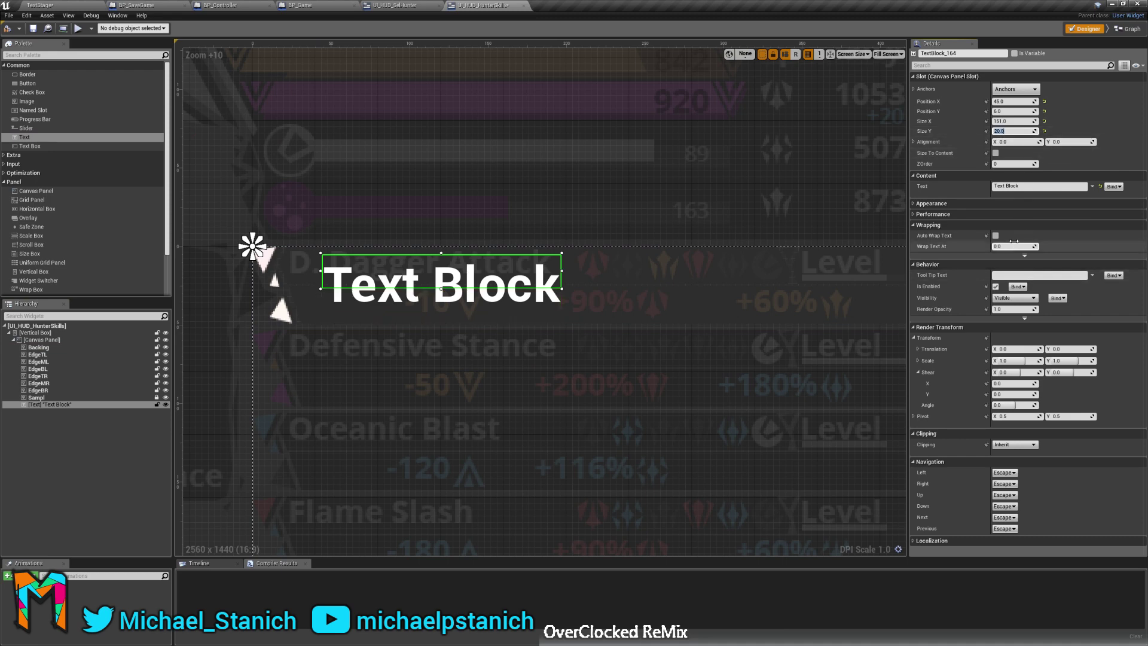
# Set the text block's content to "D." and move it to about X 29, Y 2.
pyautogui.click(1018, 185)
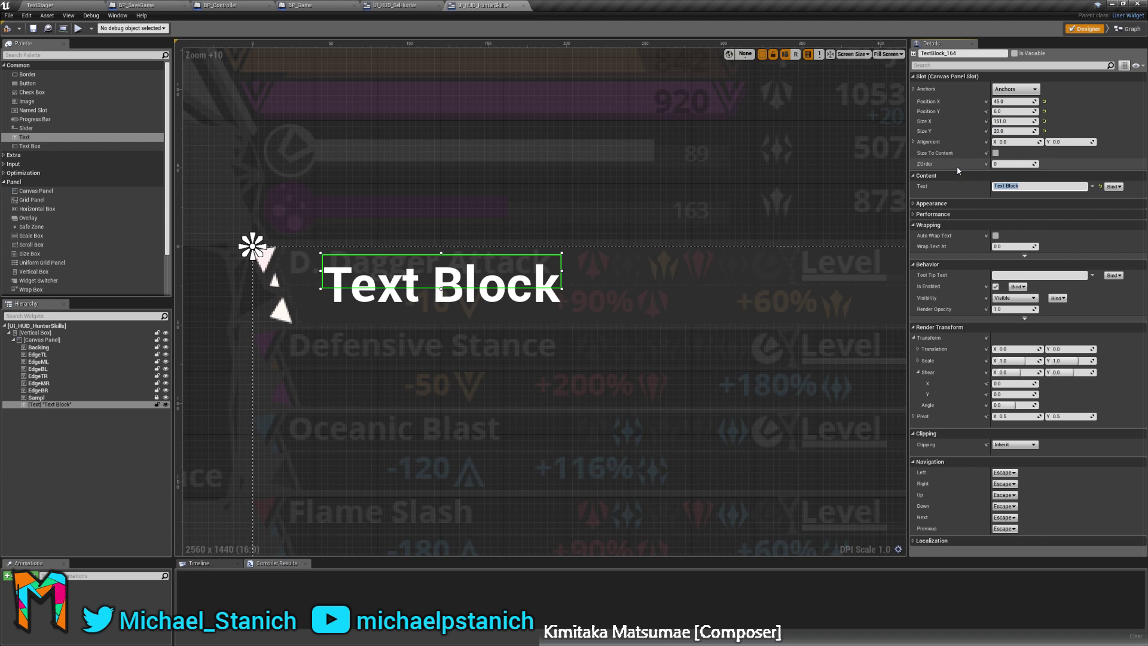
pyautogui.write('D.')
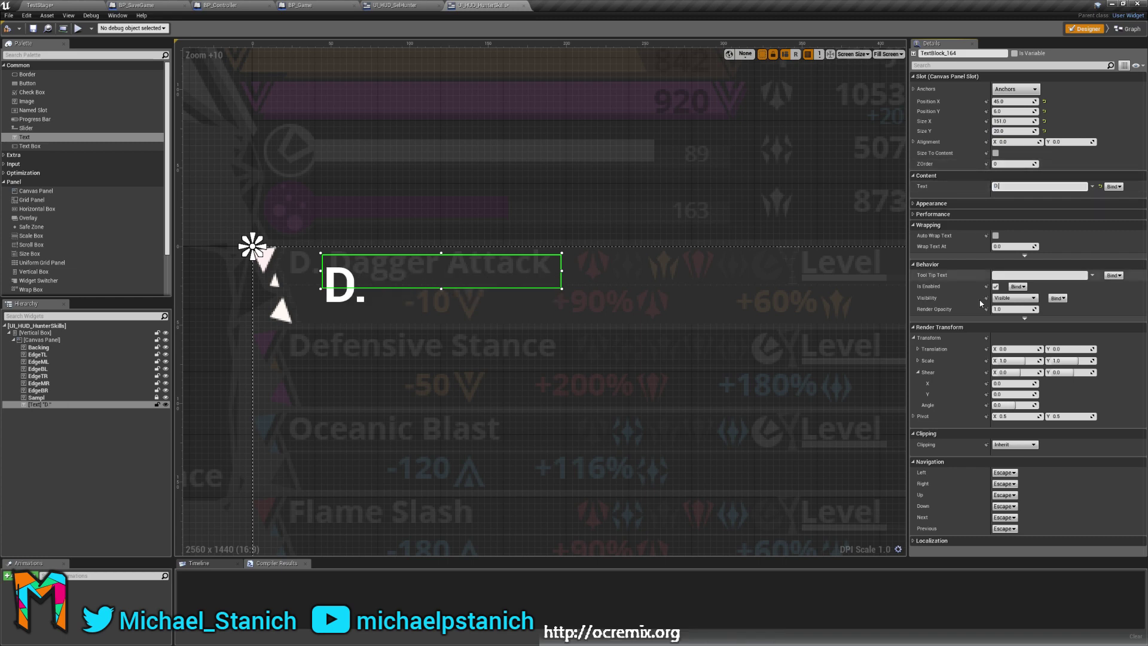
pyautogui.moveTo(407, 281); pyautogui.dragTo(381, 274)
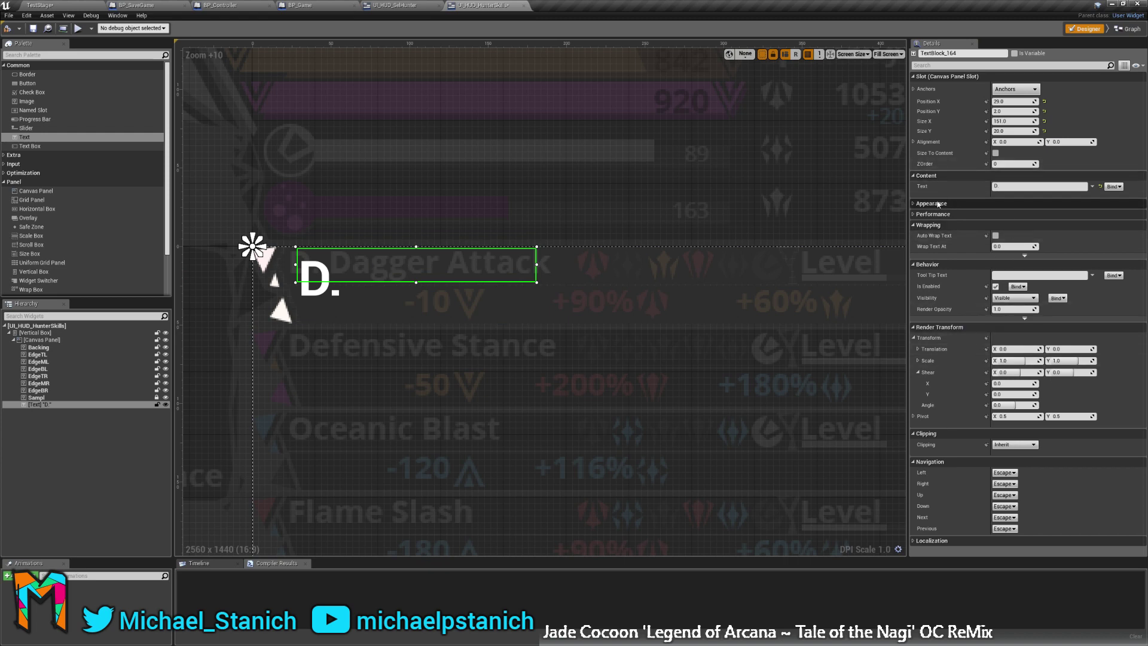
# Set the text block's colour to the sRGB hex value e1e1e1.
pyautogui.click(912, 204)
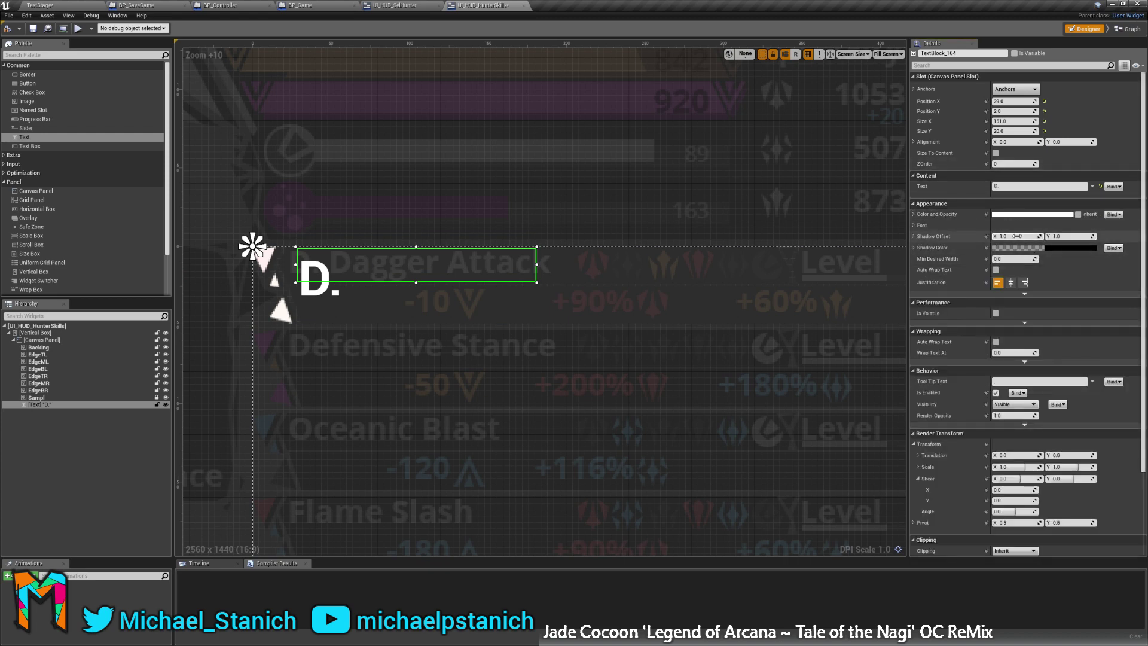
pyautogui.click(1045, 215)
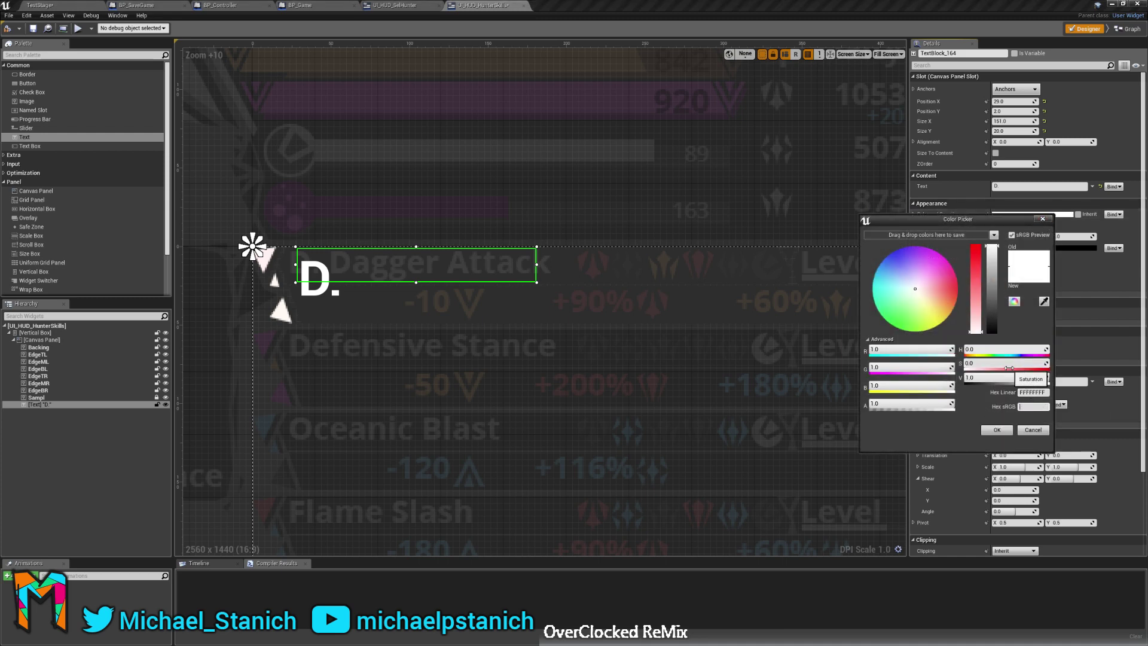
pyautogui.write('e1e1e1')
pyautogui.click(1005, 431)
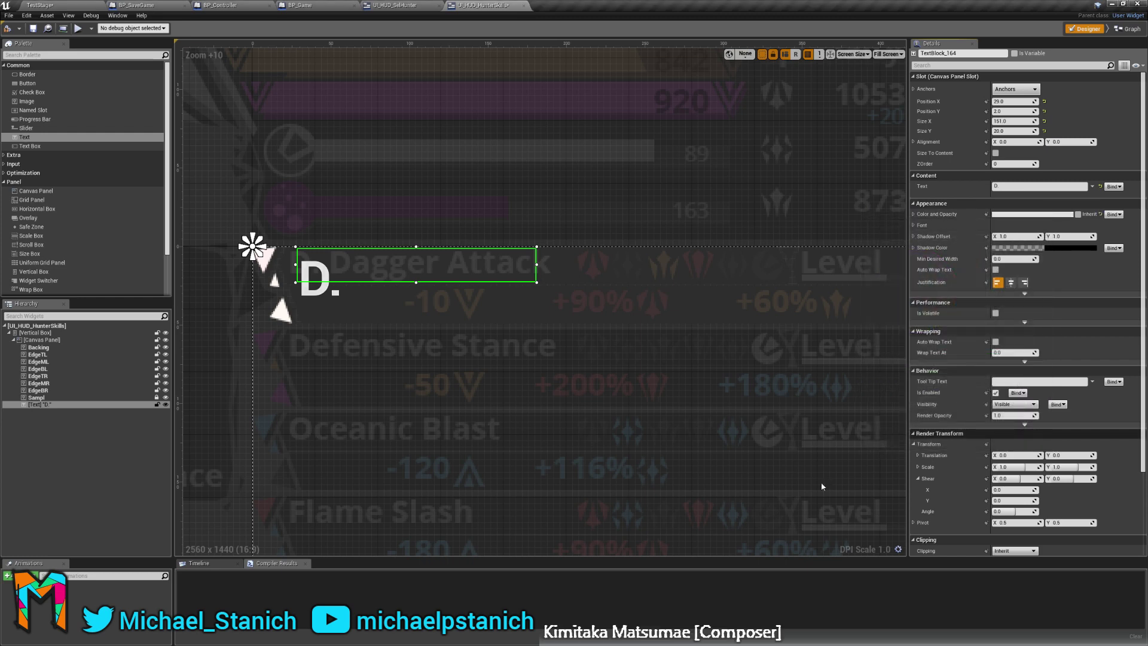
# Change the text block's font to OpenSans-Bold_Font at size 14.
pyautogui.click(913, 225)
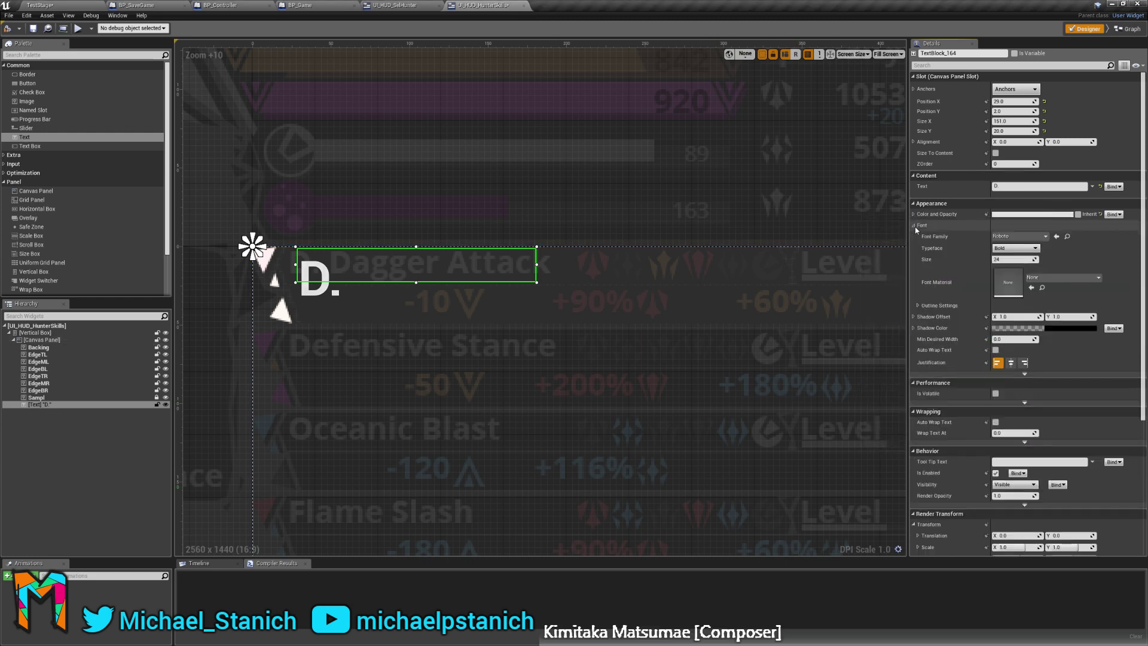
pyautogui.click(1019, 236)
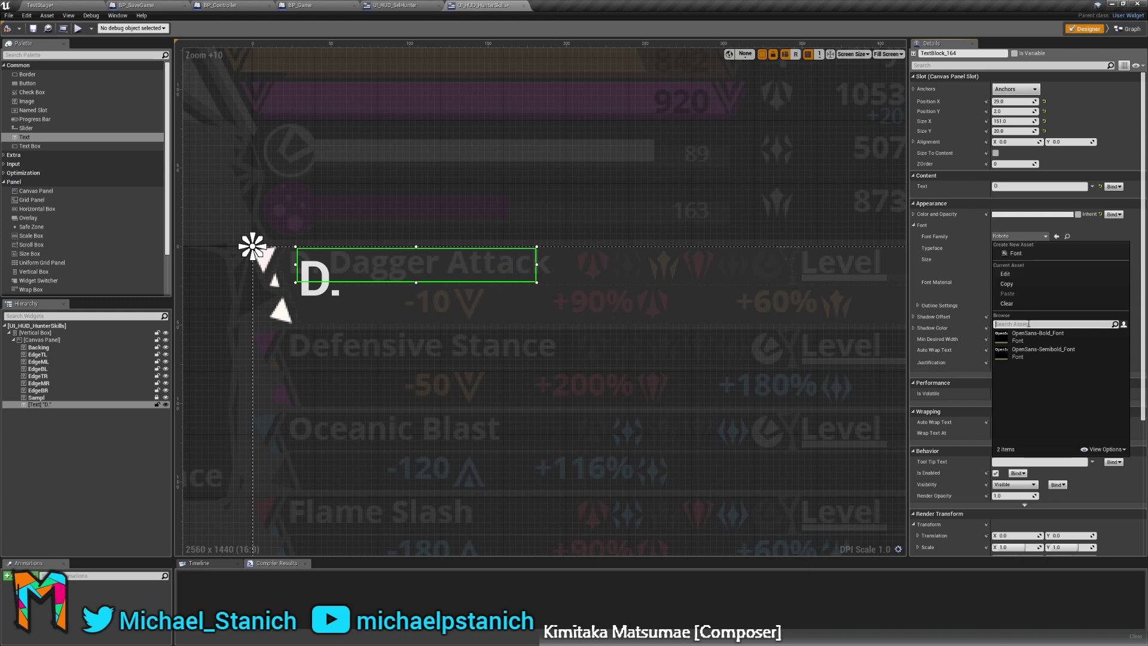
pyautogui.click(1039, 336)
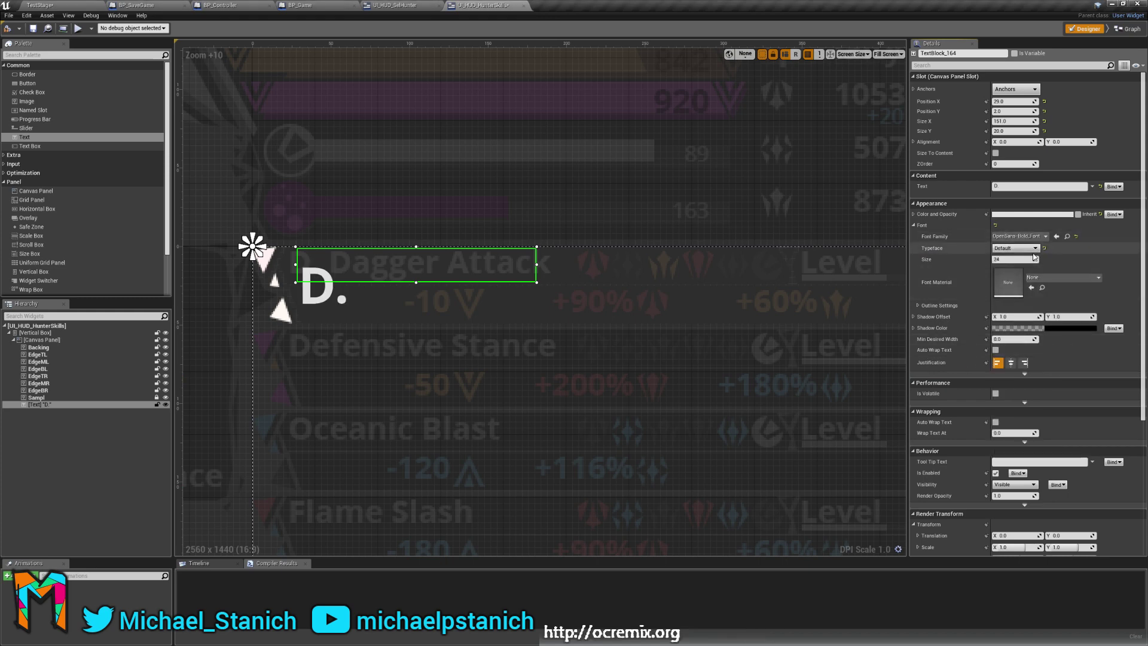
pyautogui.write('14')
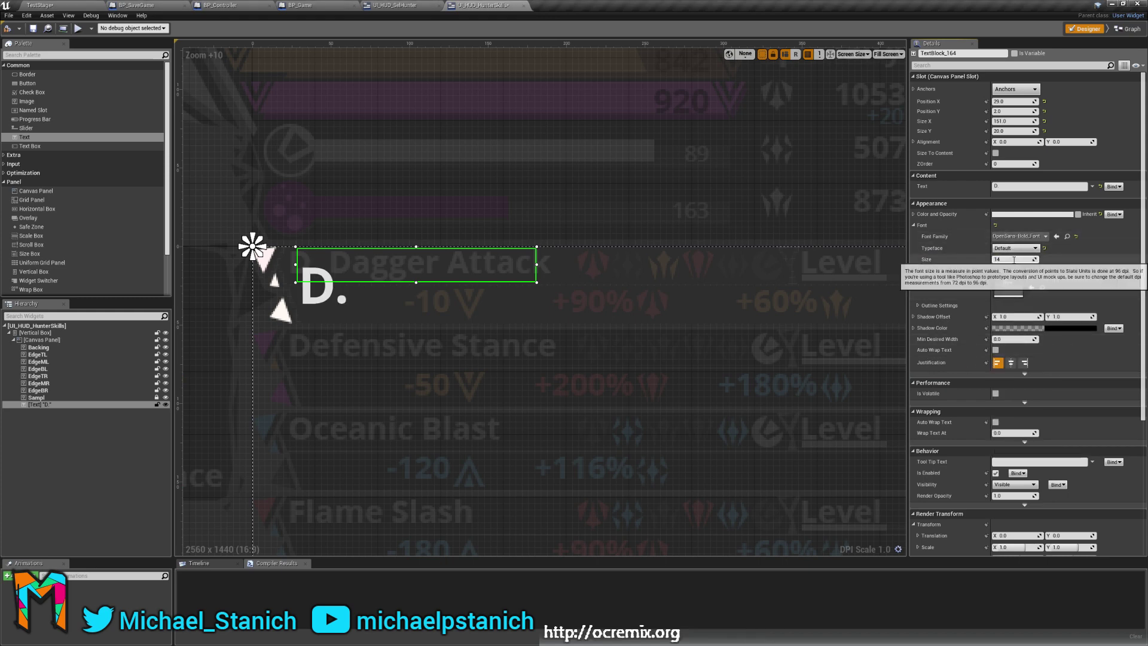
pyautogui.press('Return')
# Align the "D." text with the mockup's skill name at about X 23, Y -2, and widen its box to about 181.
pyautogui.scroll(5, 291, 299)
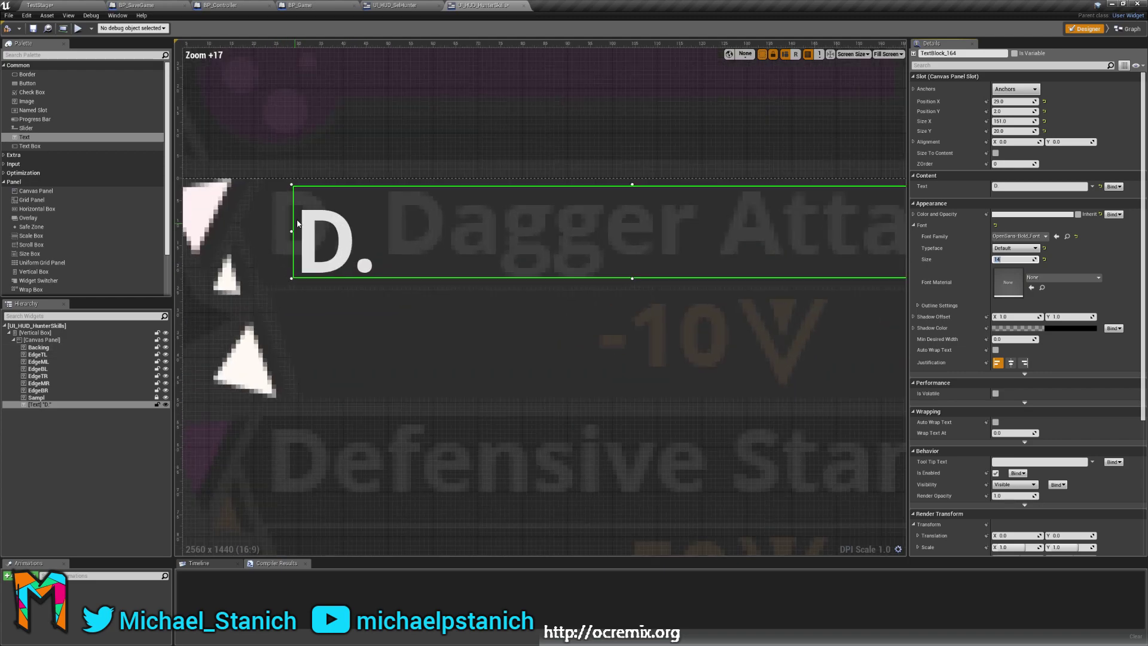
pyautogui.moveTo(395, 209); pyautogui.dragTo(334, 224)
pyautogui.scroll(-5, 419, 239)
pyautogui.scroll(6, 412, 251)
pyautogui.scroll(-5, 336, 179)
pyautogui.scroll(8, 295, 174)
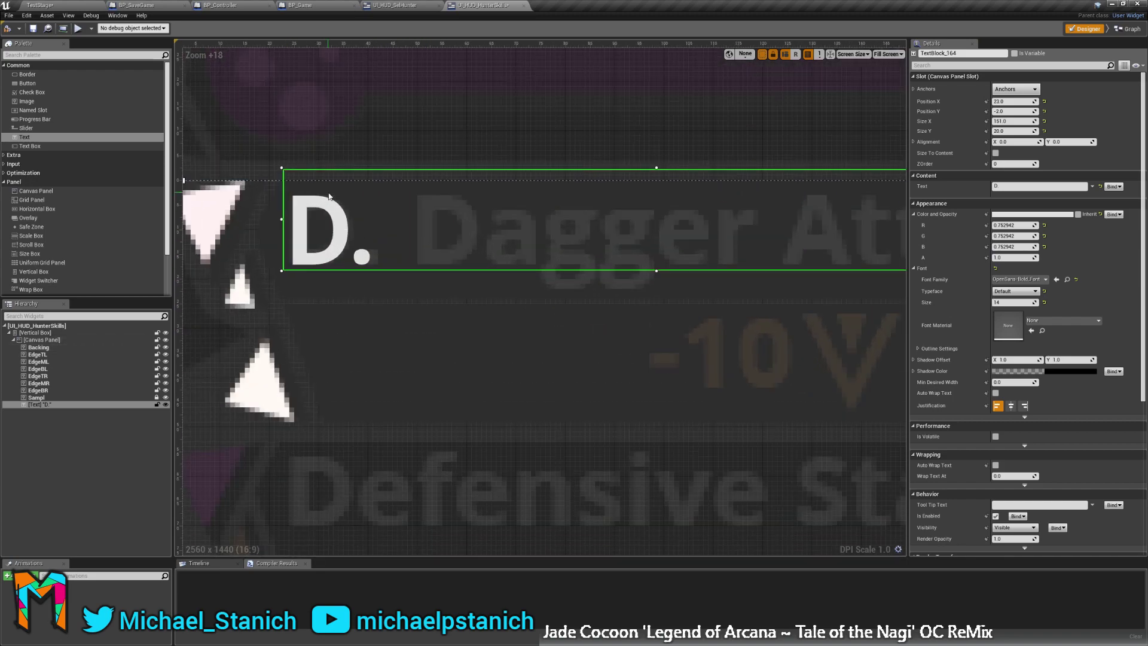
pyautogui.scroll(-6, 335, 218)
pyautogui.scroll(3, 338, 227)
pyautogui.scroll(-5, 299, 295)
pyautogui.scroll(3, 414, 241)
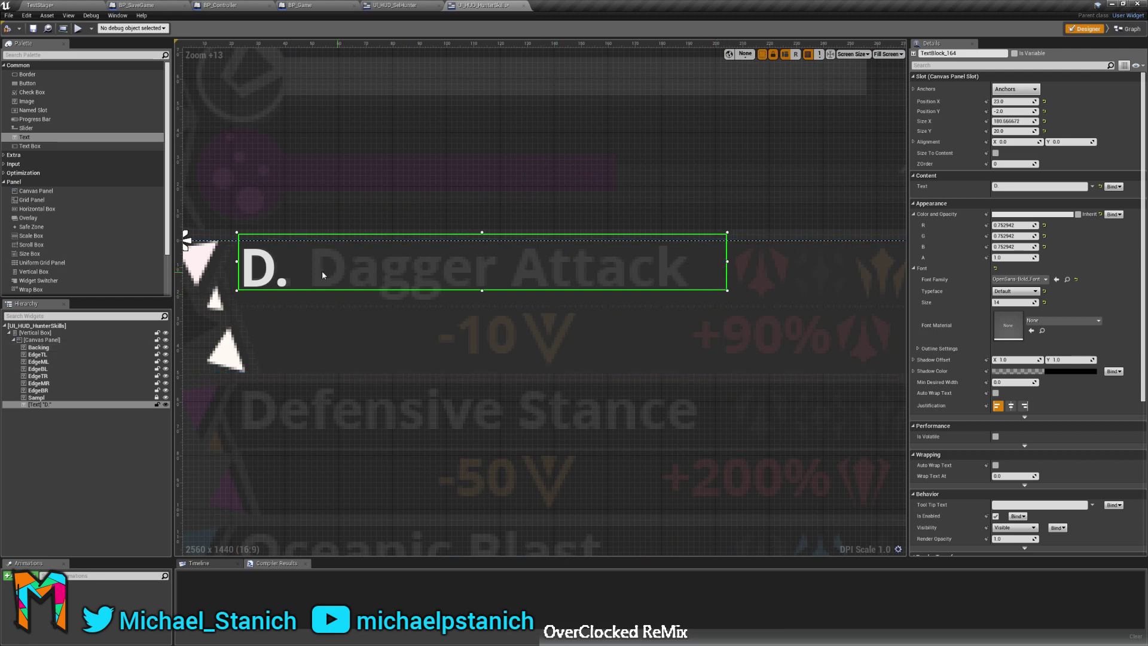
# Test how letter descenders fit the text box with the content "D.ggg\", and restore the text to "D.".
pyautogui.click(1024, 187)
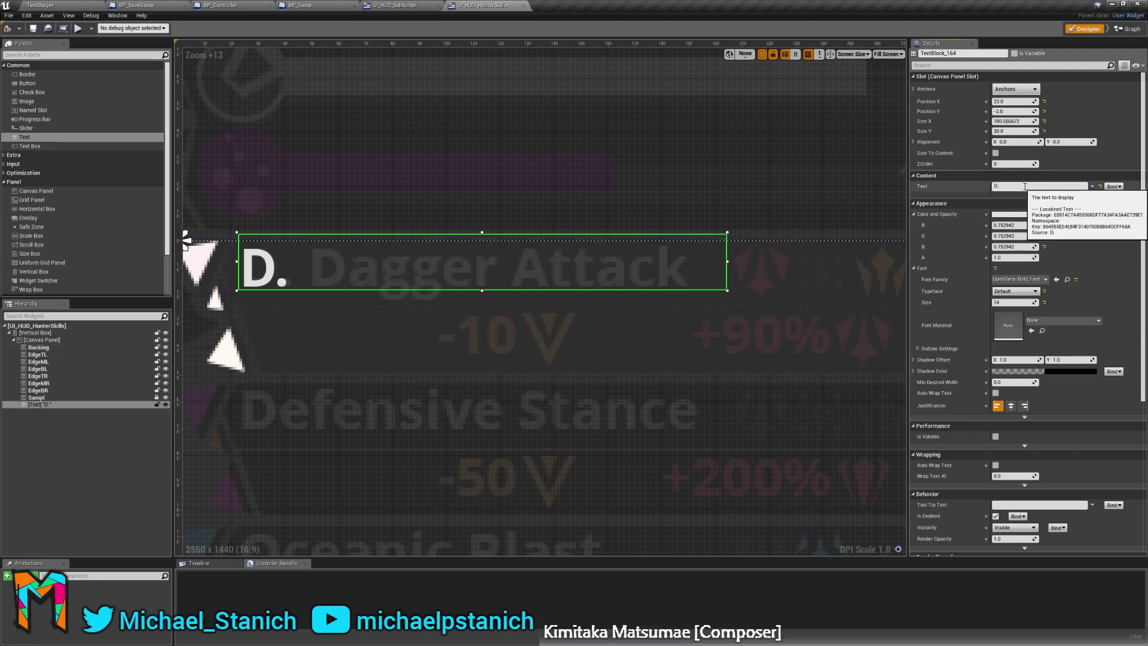
pyautogui.write('ggg\\')
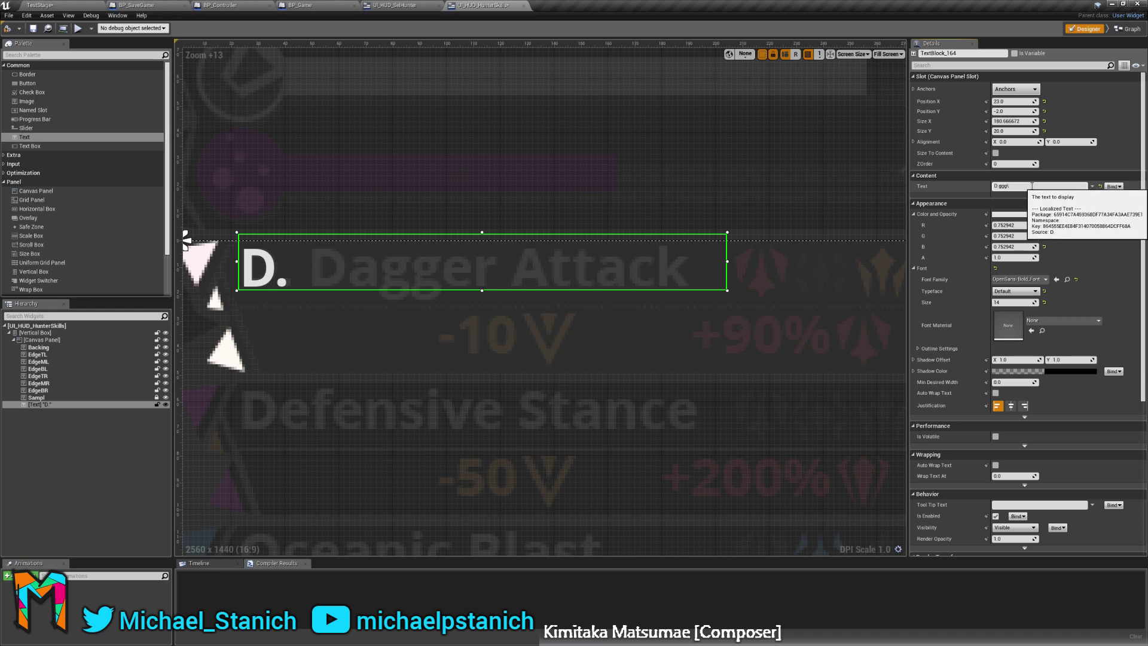
pyautogui.press('Return')
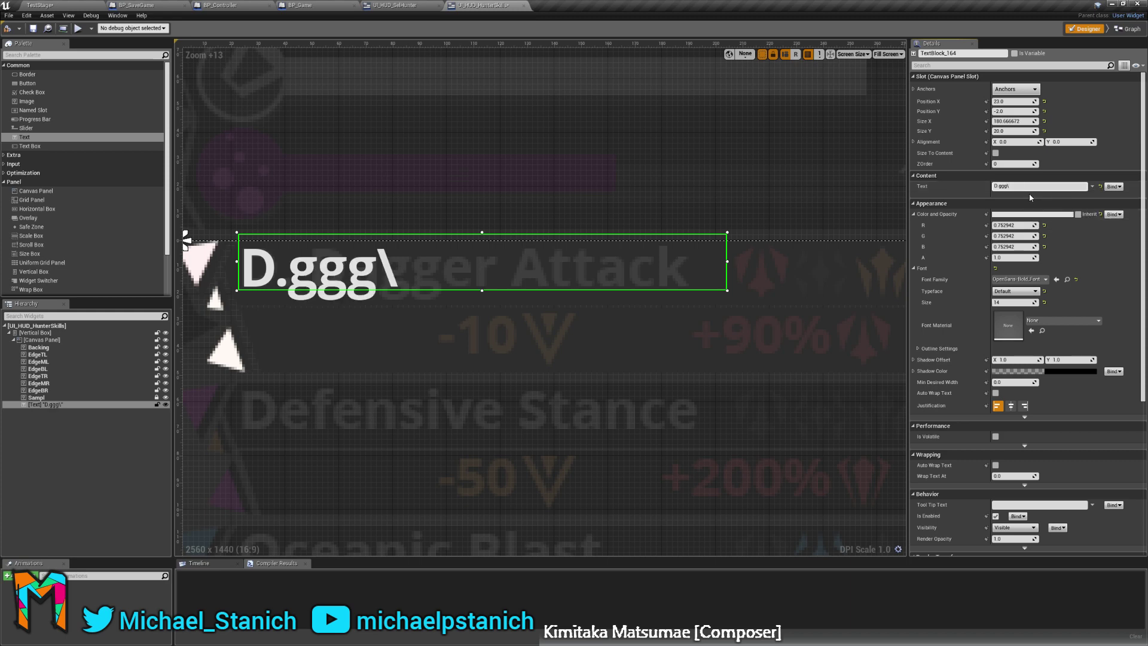
pyautogui.click(1028, 189)
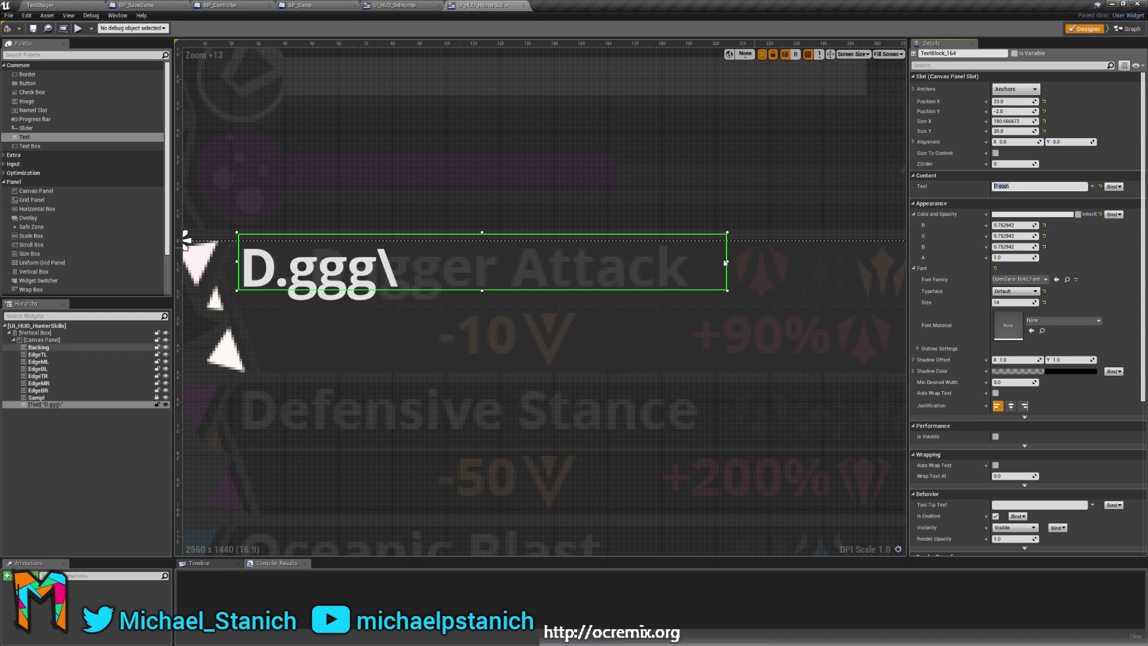
pyautogui.press('BackSpace')
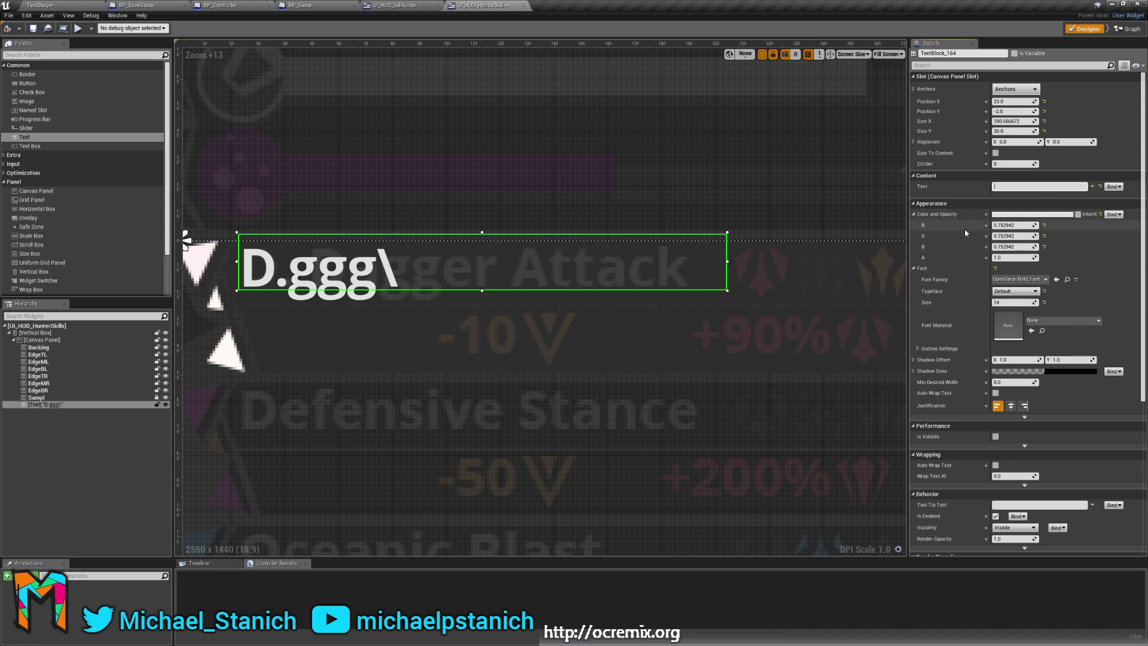
pyautogui.write('D.')
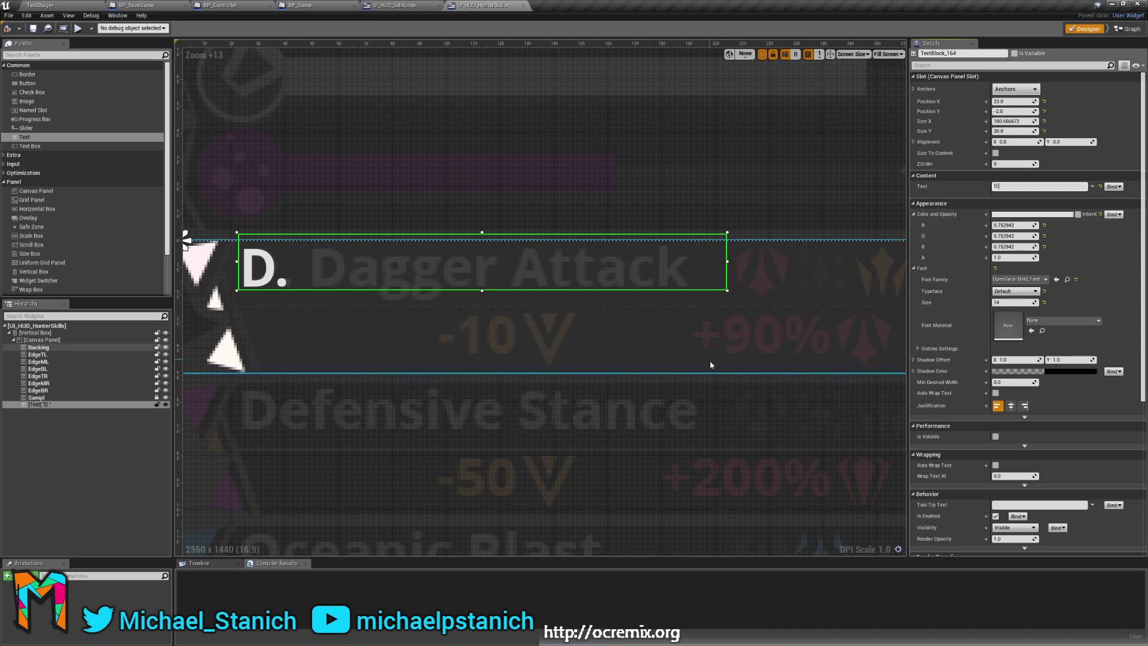
# Examine the mockup's skill rows, including their level, cost and percentage columns, around the slot's edges.
pyautogui.click(473, 462)
pyautogui.moveTo(522, 390); pyautogui.dragTo(532, 264, button='right')
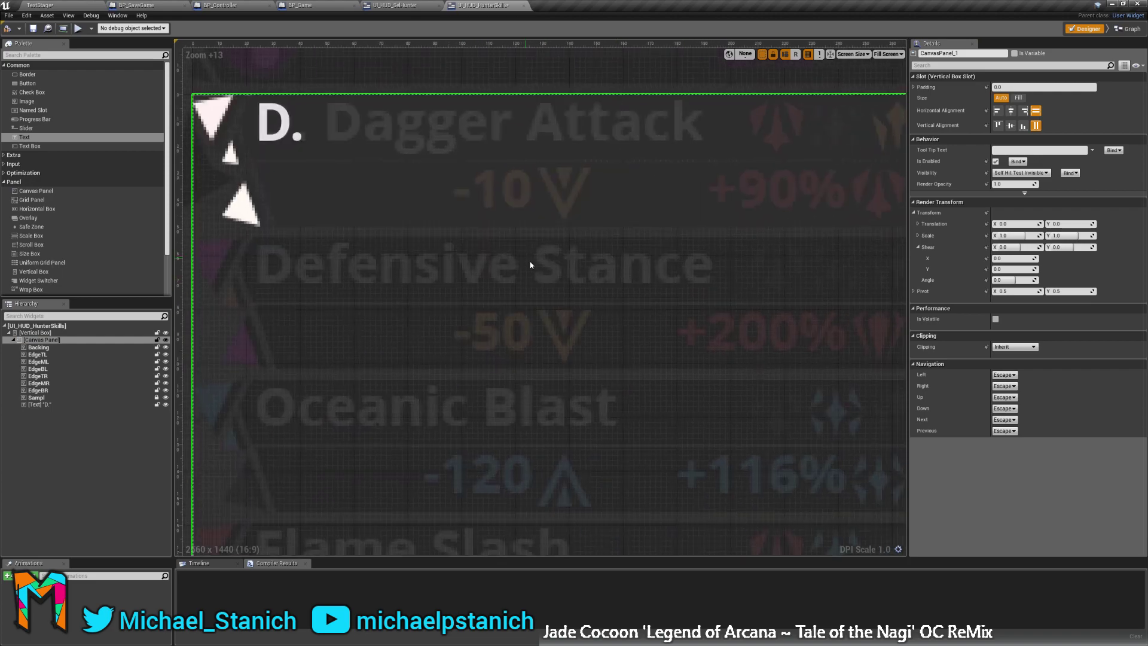
pyautogui.scroll(-9, 541, 266)
pyautogui.moveTo(590, 330); pyautogui.dragTo(505, 252, button='right')
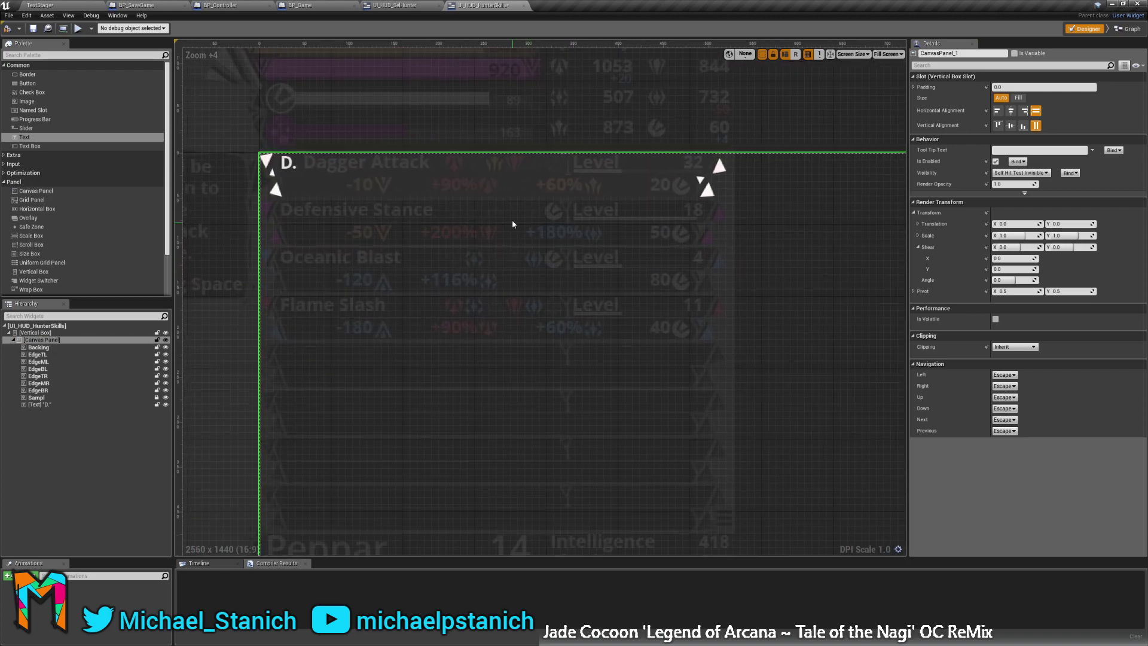
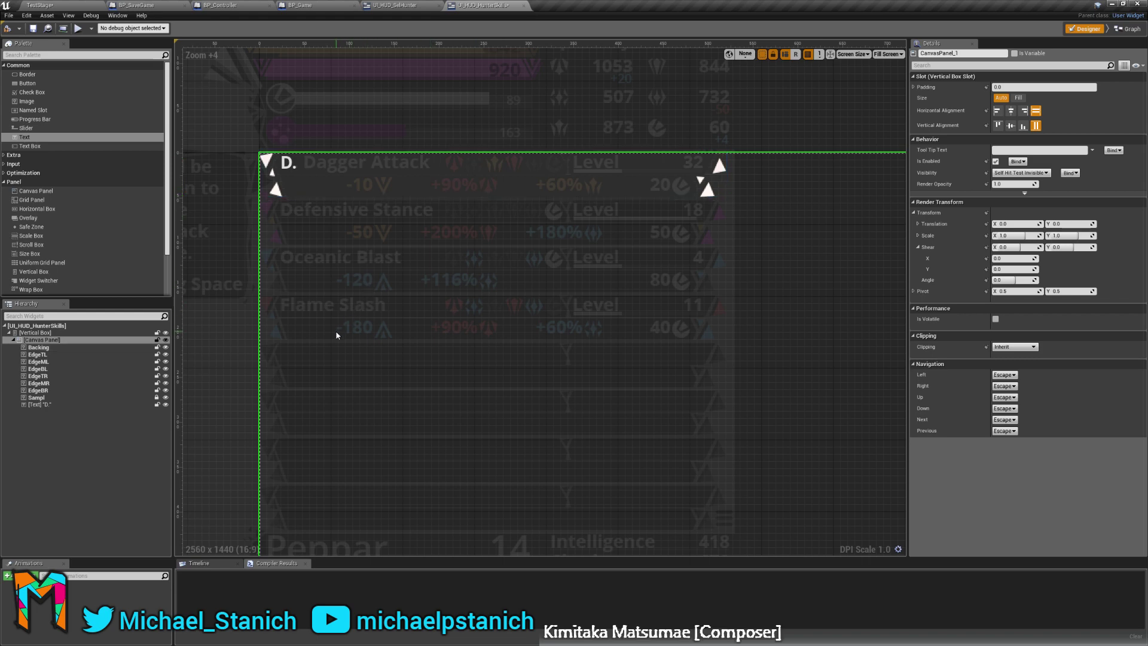
pyautogui.moveTo(429, 377); pyautogui.dragTo(472, 313, button='right')
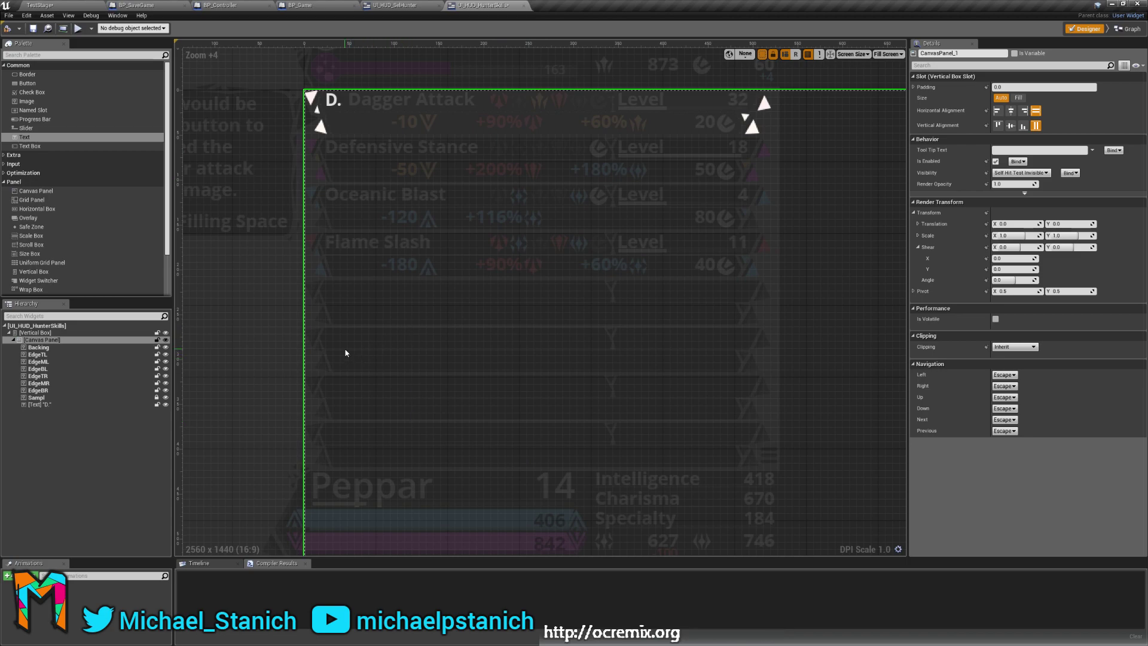
pyautogui.moveTo(408, 319); pyautogui.dragTo(457, 281, button='right')
pyautogui.scroll(3, 467, 299)
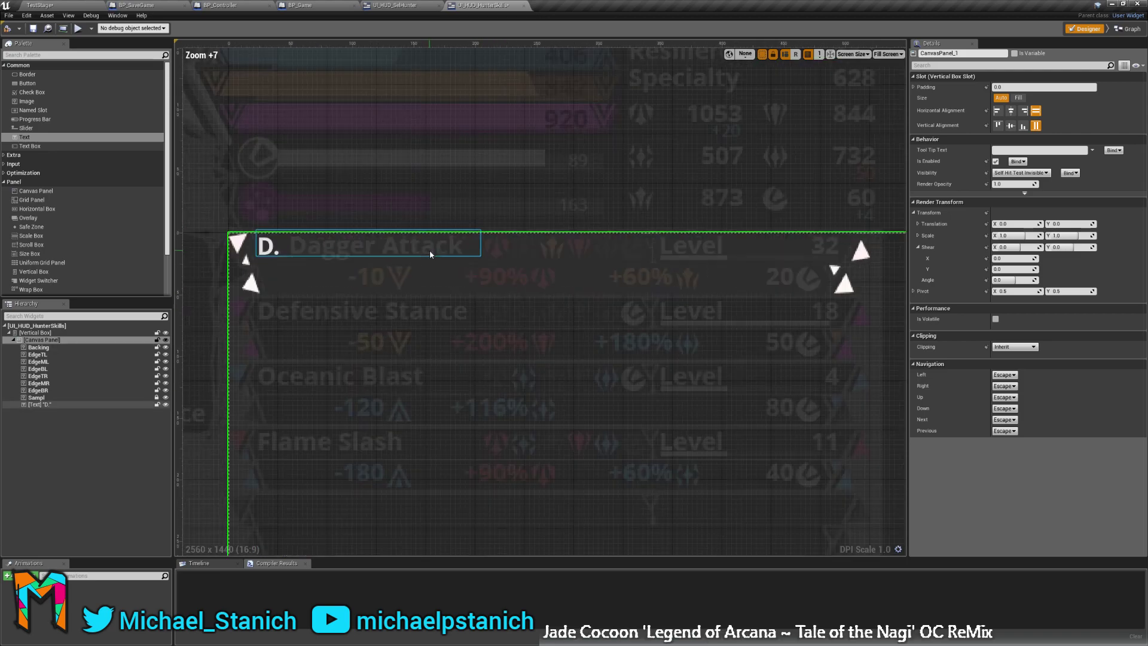
pyautogui.scroll(6, 521, 350)
pyautogui.moveTo(536, 403); pyautogui.dragTo(419, 390, button='right')
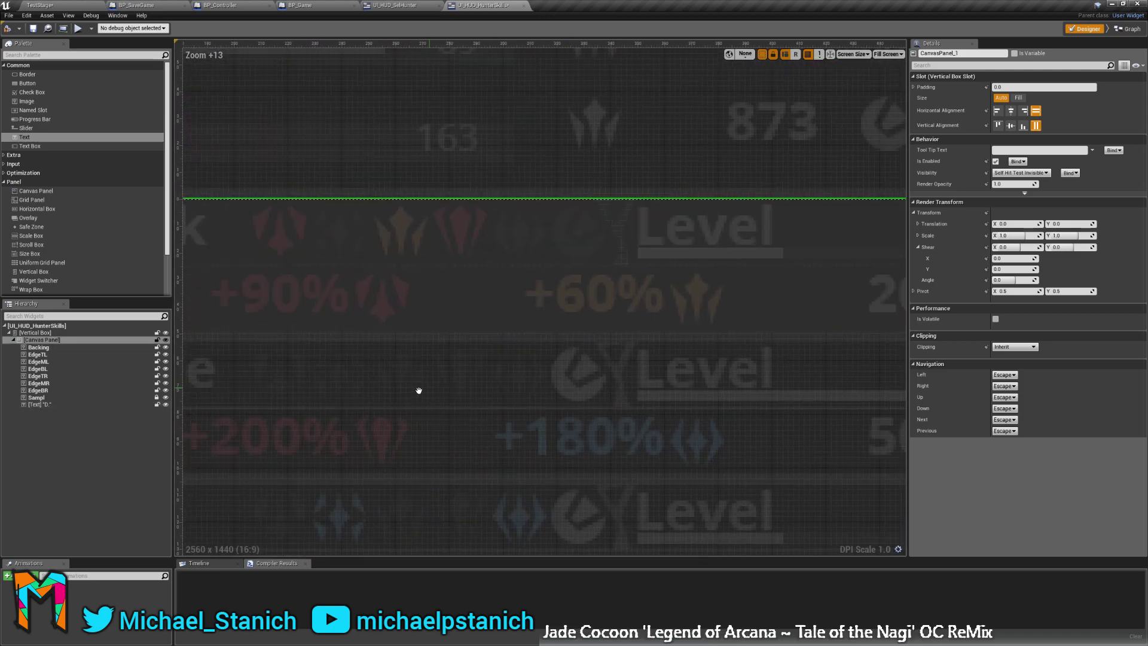
pyautogui.scroll(-5, 418, 391)
pyautogui.moveTo(386, 224); pyautogui.dragTo(449, 226, button='right')
pyautogui.scroll(2, 610, 379)
pyautogui.moveTo(624, 395); pyautogui.dragTo(451, 338, button='right')
# Rename the "D." text block as Skill.
pyautogui.click(33, 405)
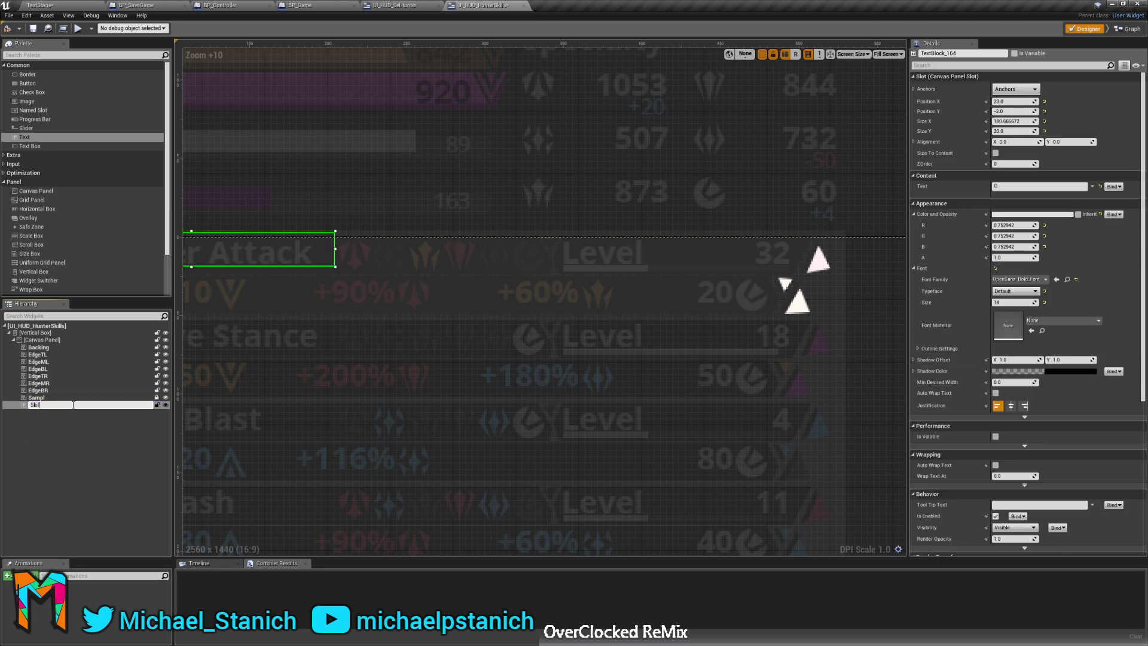
pyautogui.write('l')
pyautogui.click(71, 404)
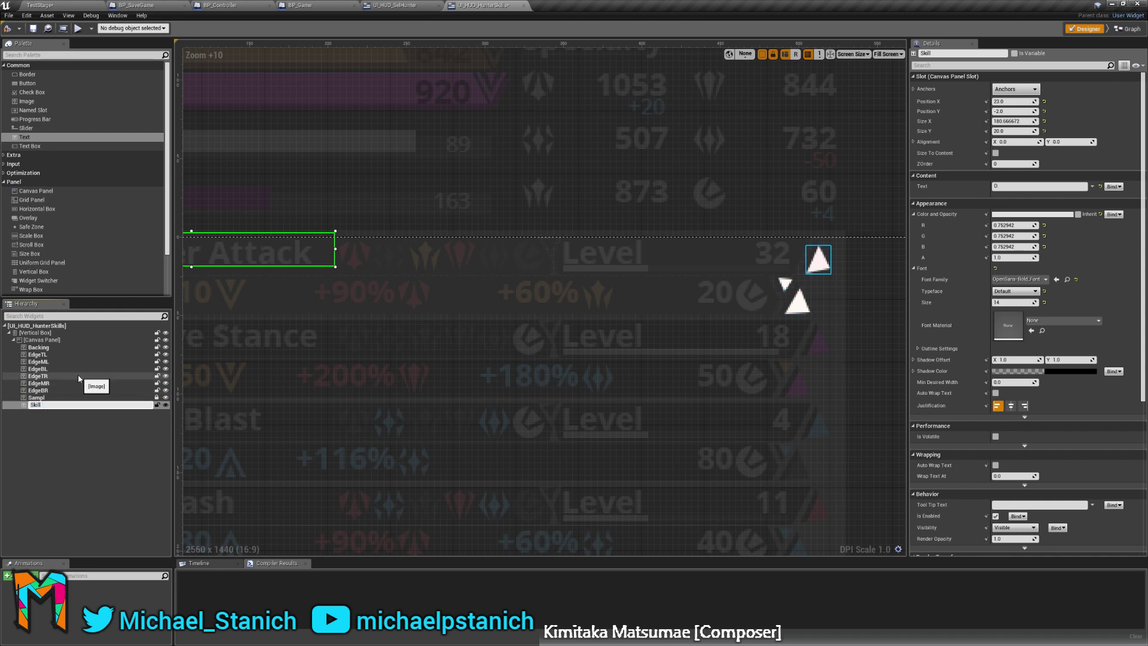
# Finish renaming the skill's text block as SkillName, and add a second text block with the content "D.".
pyautogui.press('Return')
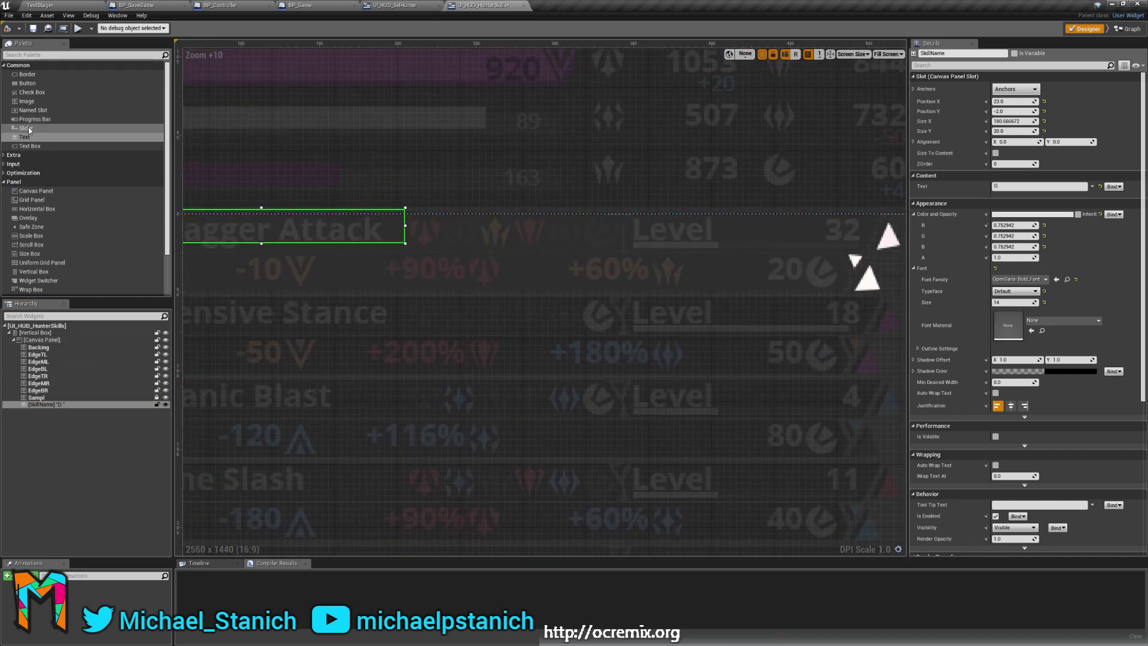
pyautogui.moveTo(31, 136); pyautogui.dragTo(608, 225)
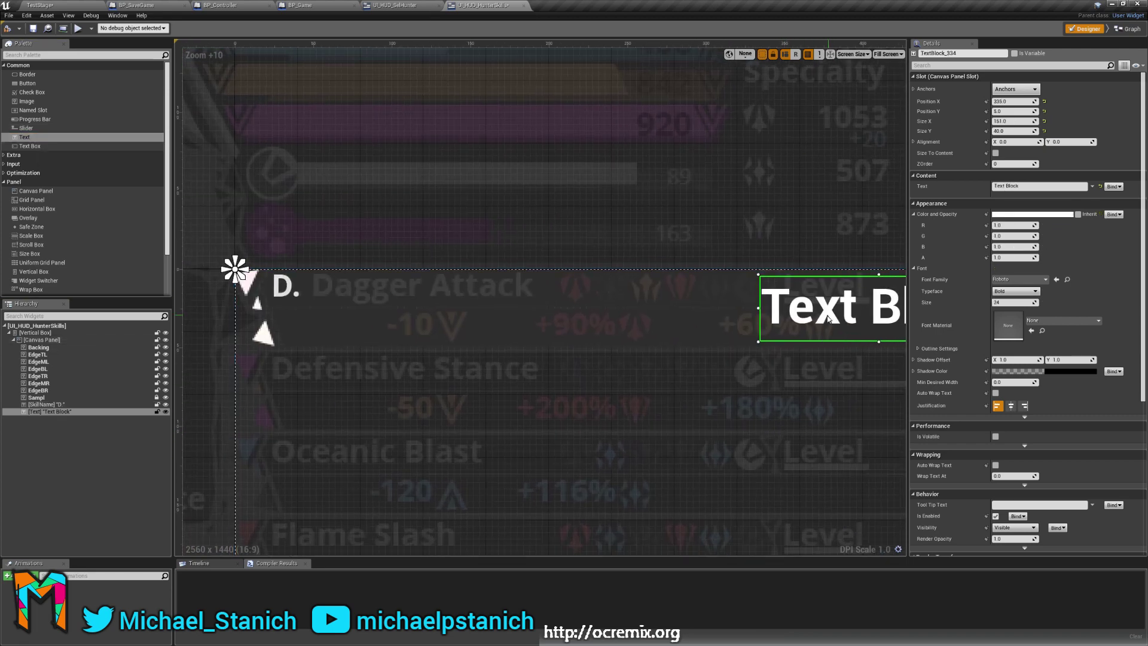
pyautogui.moveTo(771, 308); pyautogui.dragTo(293, 285)
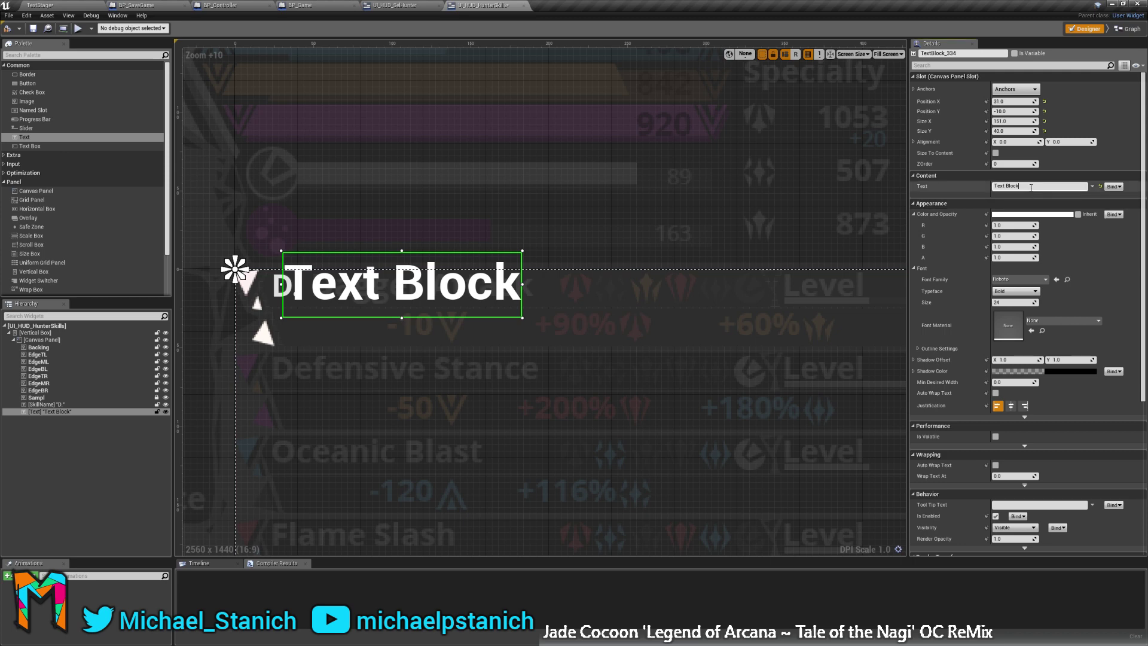
pyautogui.write('D.')
pyautogui.press('Return')
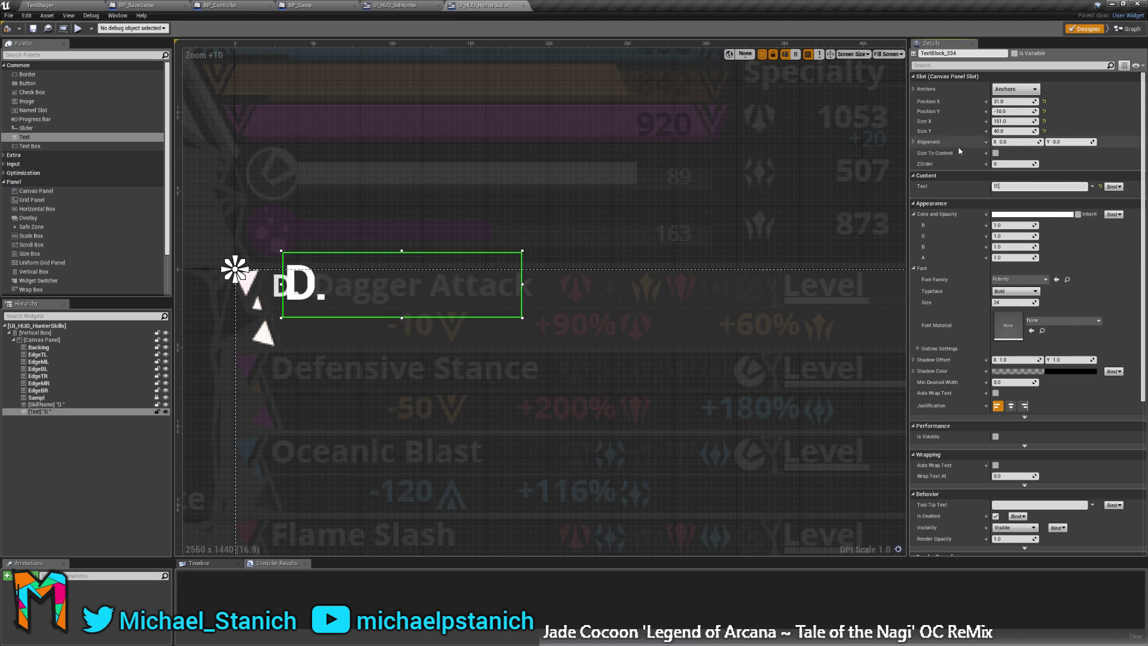
# Style the new "D." text with sRGB colour e1e1e1, the OpenSans-Bold font and size 14.
pyautogui.click(1032, 214)
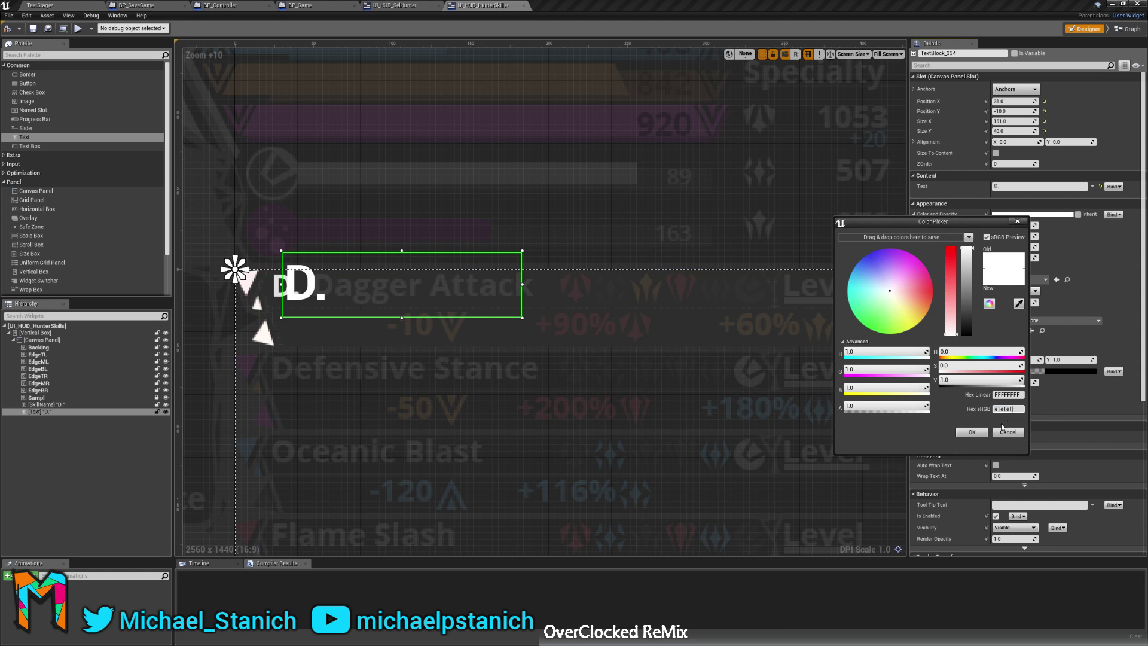
pyautogui.click(972, 432)
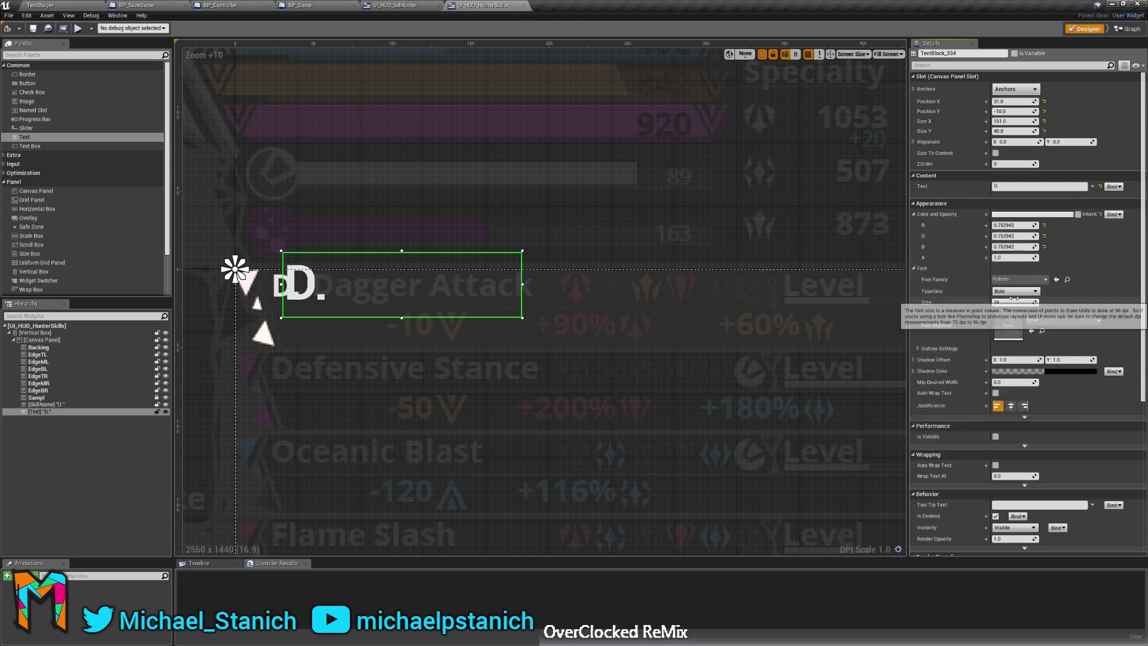
pyautogui.click(1019, 279)
pyautogui.click(1040, 389)
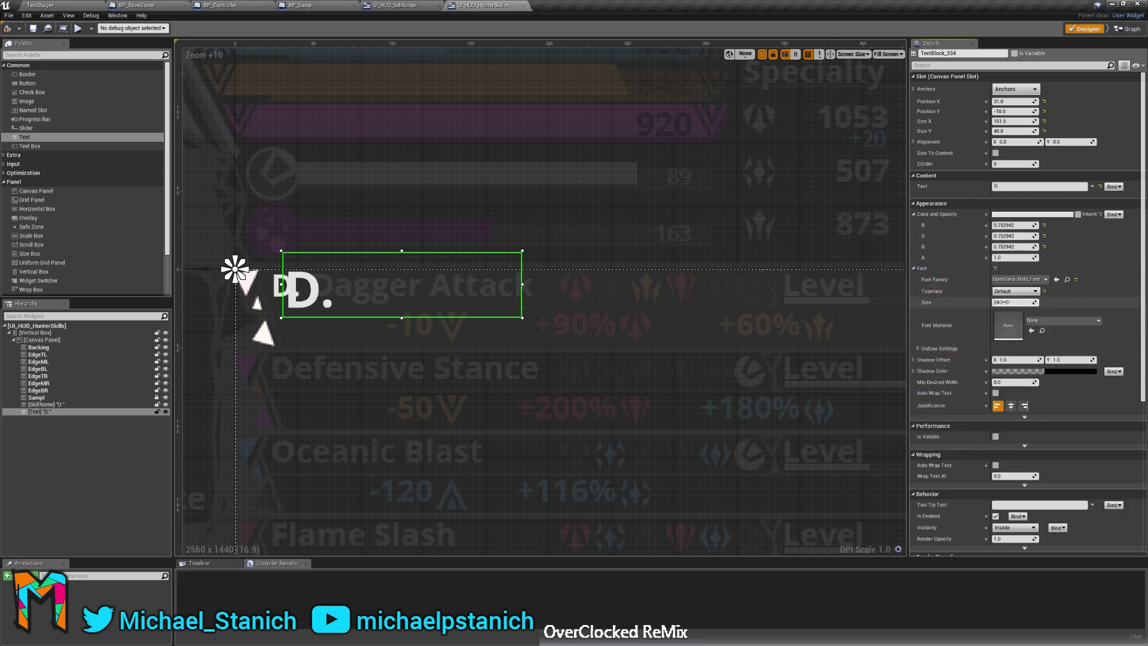
pyautogui.click(1012, 301)
pyautogui.press('Return')
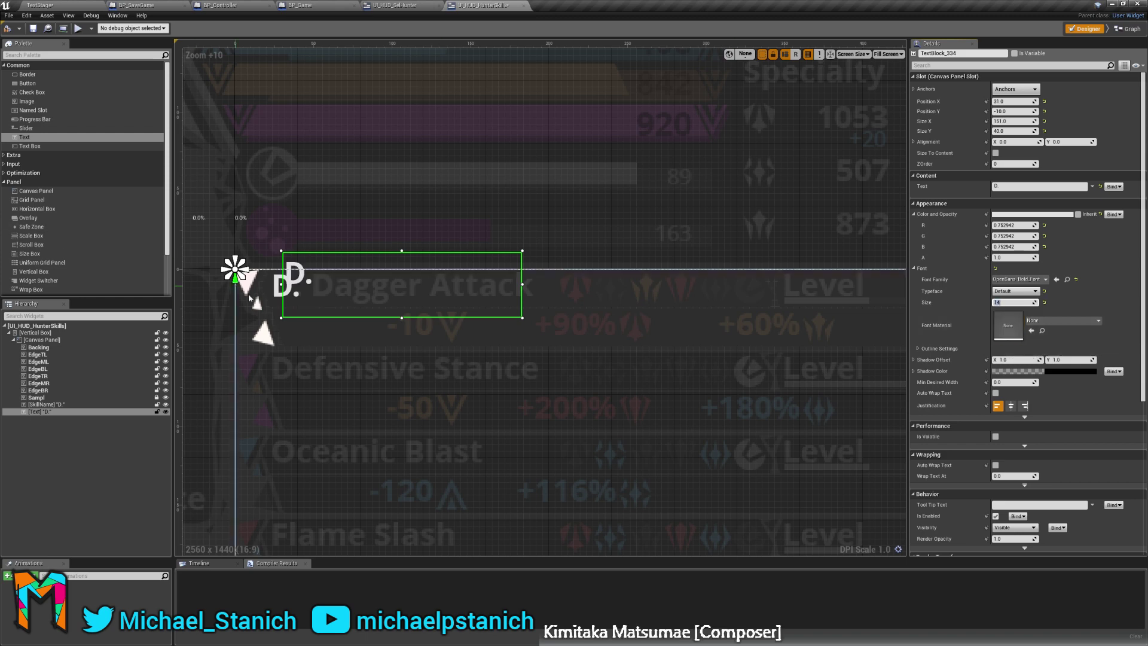
# Set the new text box's height to 20 and align its "D." with the SkillName text at X 23, Y -2.
pyautogui.click(1009, 131)
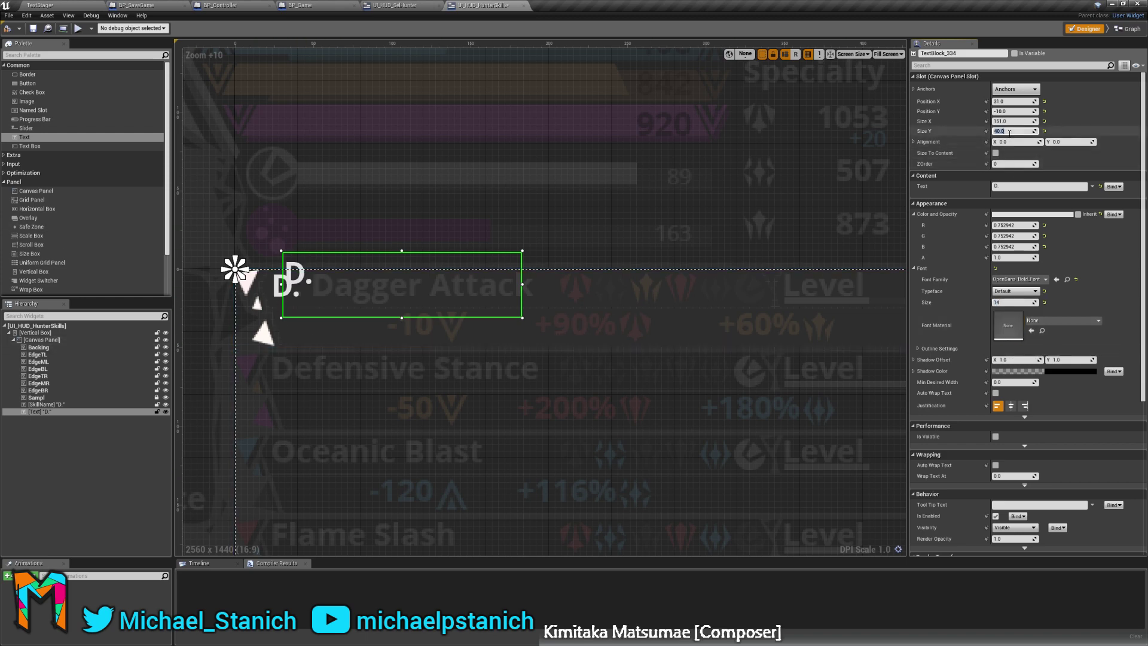
pyautogui.write('20')
pyautogui.press('Return')
pyautogui.scroll(9, 498, 362)
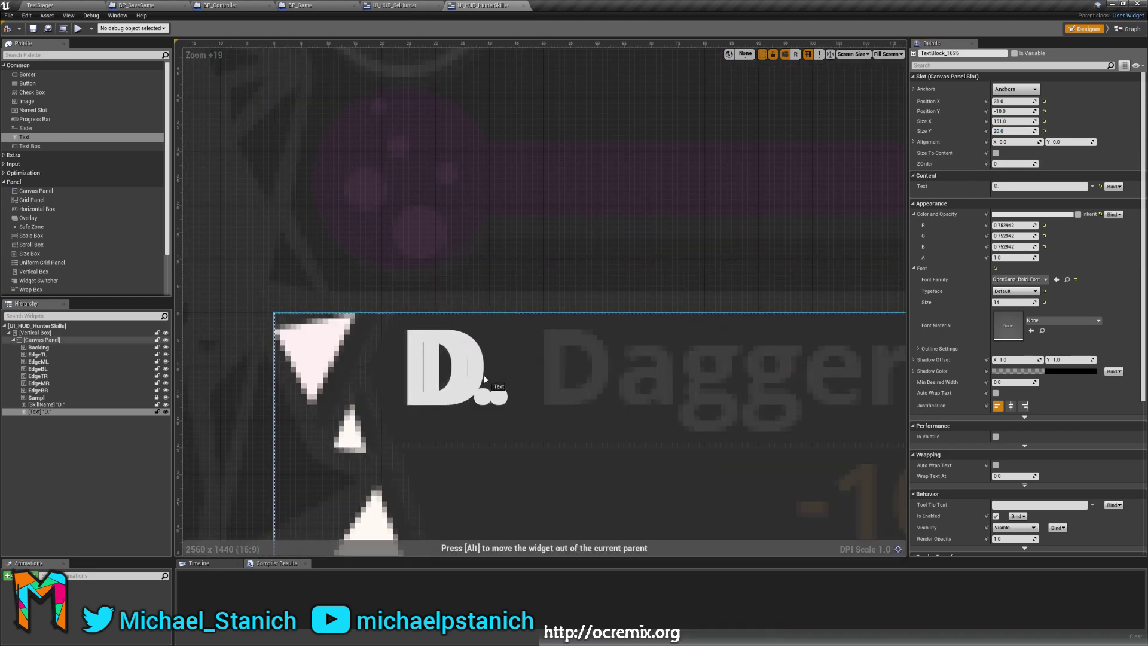
pyautogui.moveTo(468, 376); pyautogui.dragTo(469, 376)
pyautogui.scroll(-12, 231, 347)
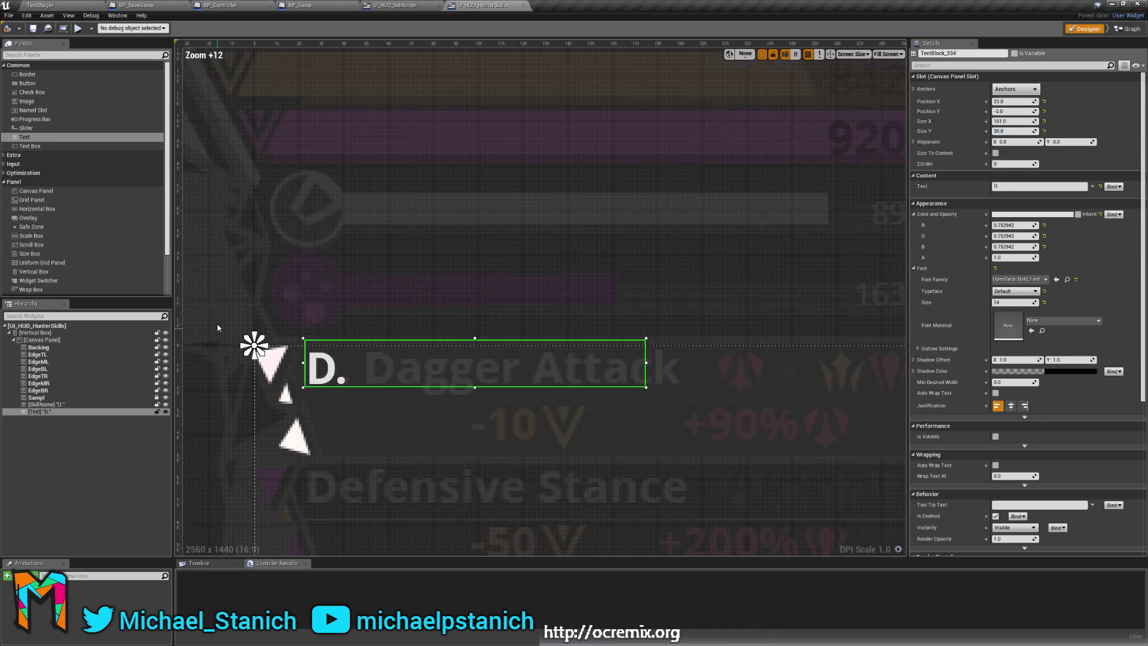
# Move the new text block over the first row's Level label in the mockup, at about X 349, Y -2.
pyautogui.moveTo(315, 355); pyautogui.dragTo(370, 353)
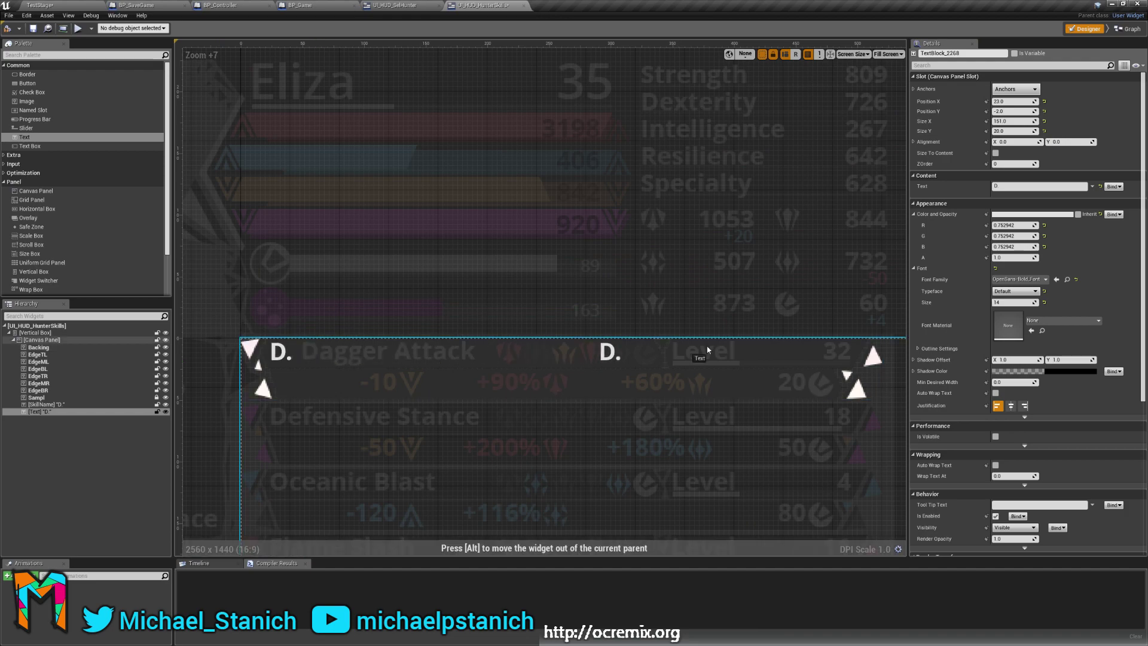
pyautogui.moveTo(707, 349); pyautogui.dragTo(735, 344)
pyautogui.scroll(11, 706, 352)
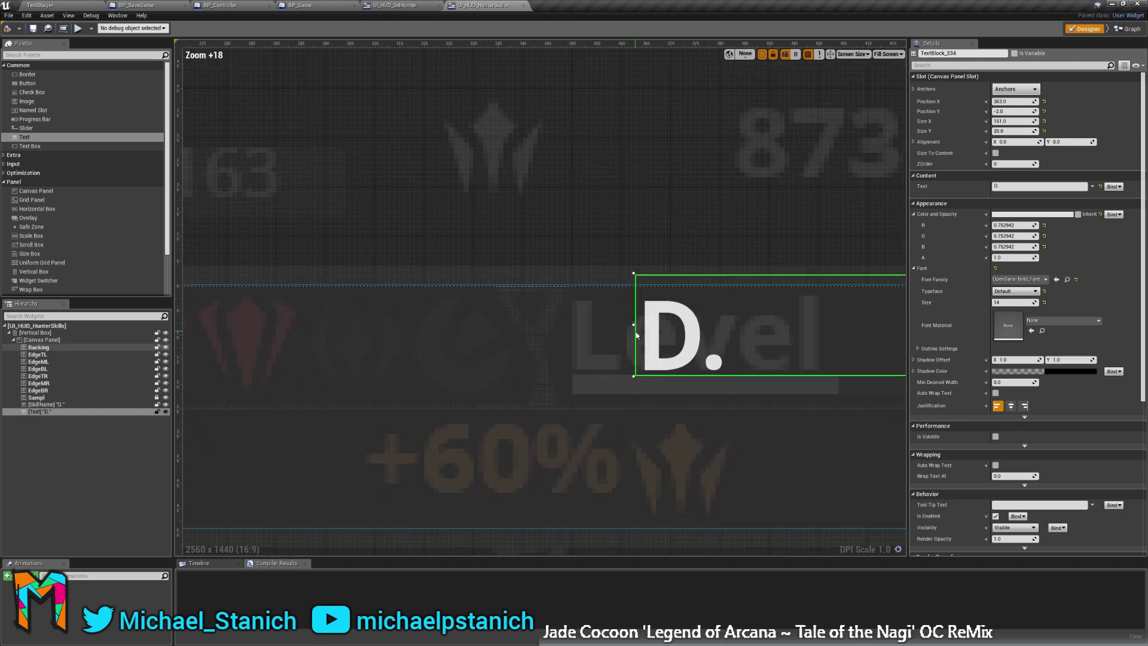
pyautogui.scroll(2, 636, 336)
pyautogui.moveTo(658, 358); pyautogui.dragTo(591, 377)
pyautogui.scroll(-10, 400, 297)
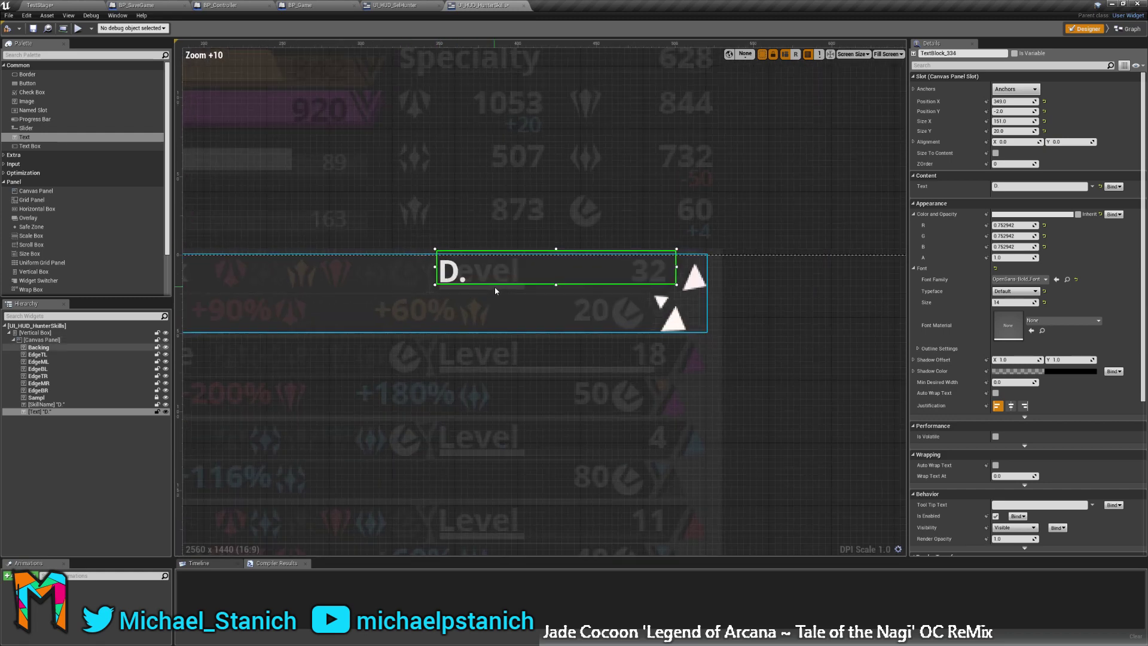
pyautogui.scroll(6, 494, 286)
# Change the moved text block's content to "Level" and narrow its box to about 52 around the word.
pyautogui.click(1009, 188)
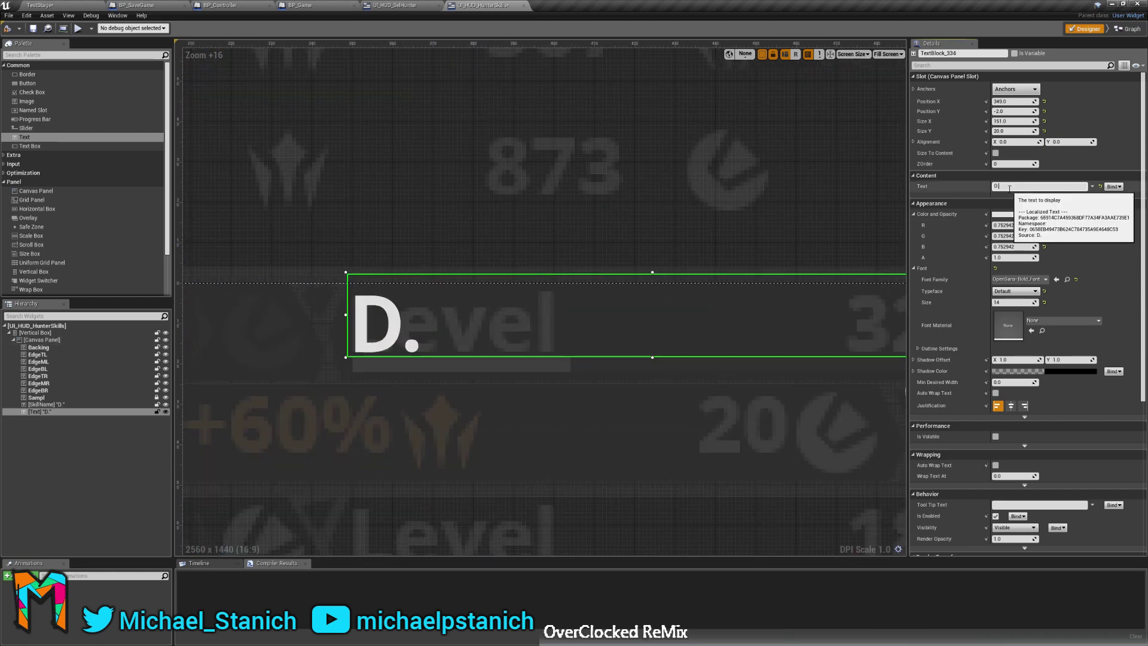
pyautogui.press('BackSpace')
pyautogui.write('Level')
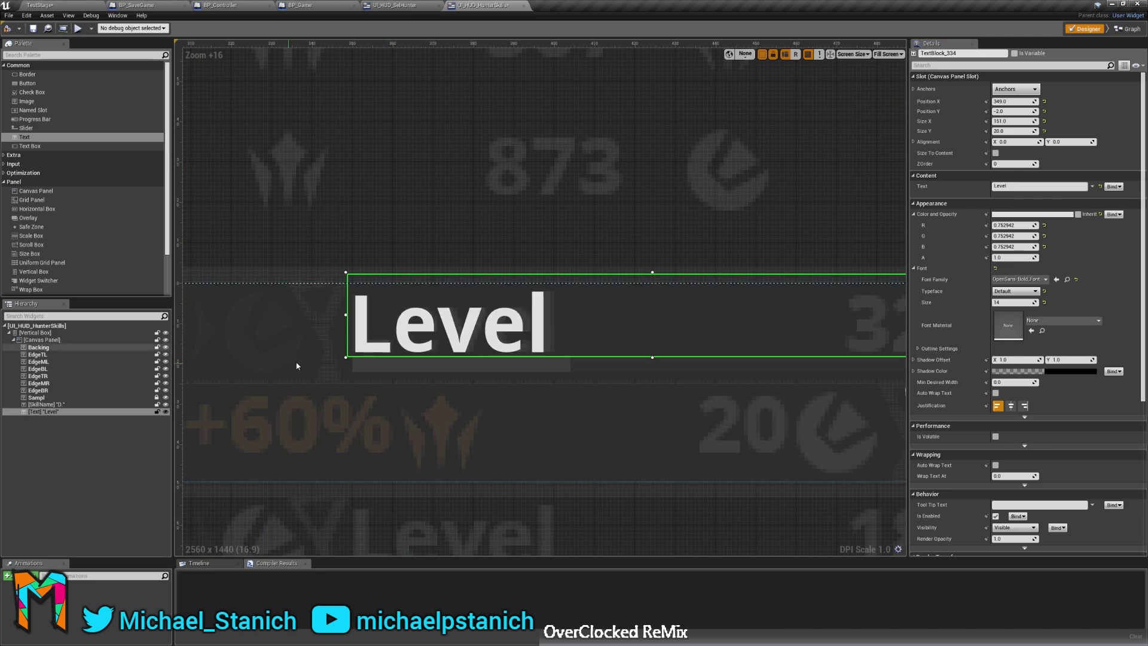
pyautogui.scroll(-9, 654, 269)
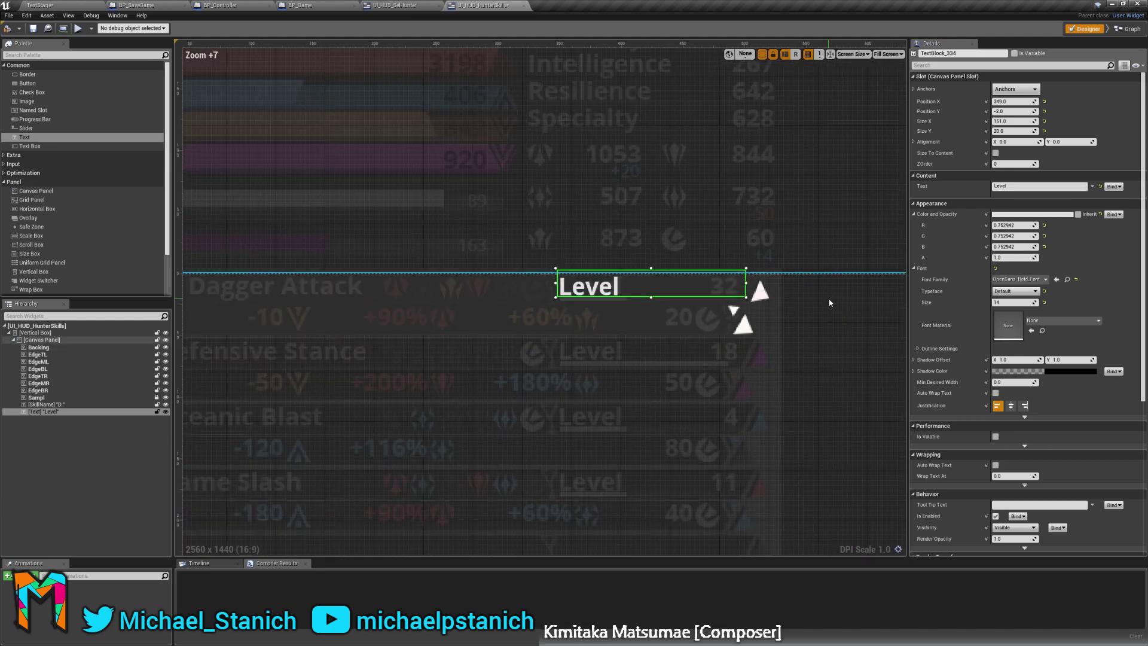
pyautogui.scroll(-2, 829, 303)
pyautogui.scroll(3, 753, 281)
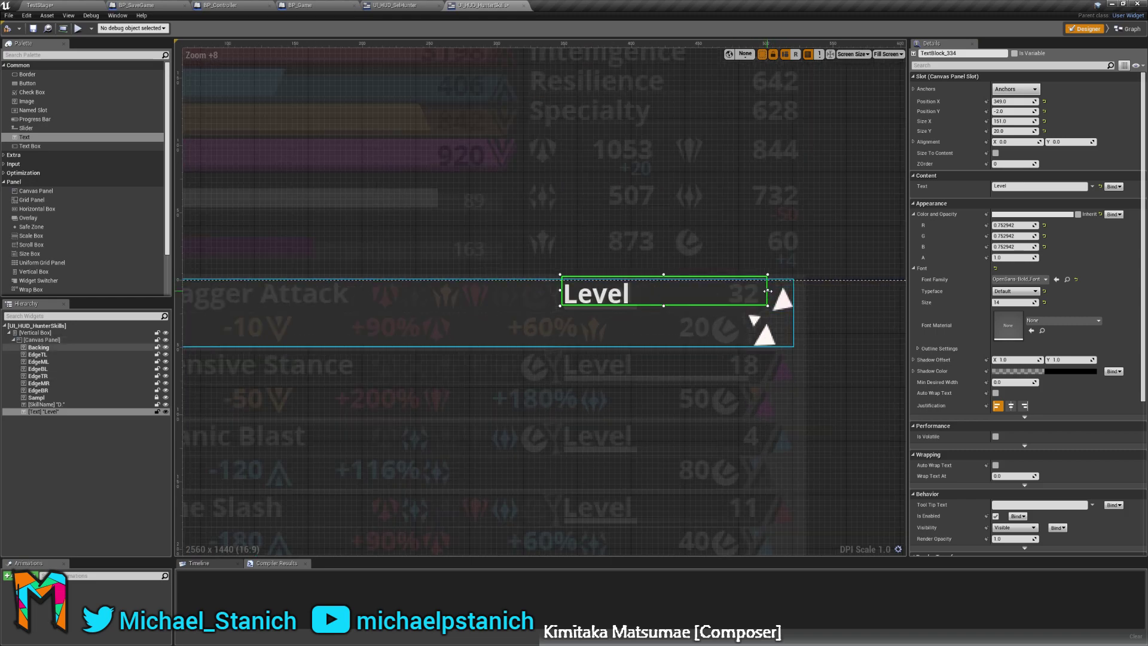
pyautogui.moveTo(768, 291); pyautogui.dragTo(643, 299)
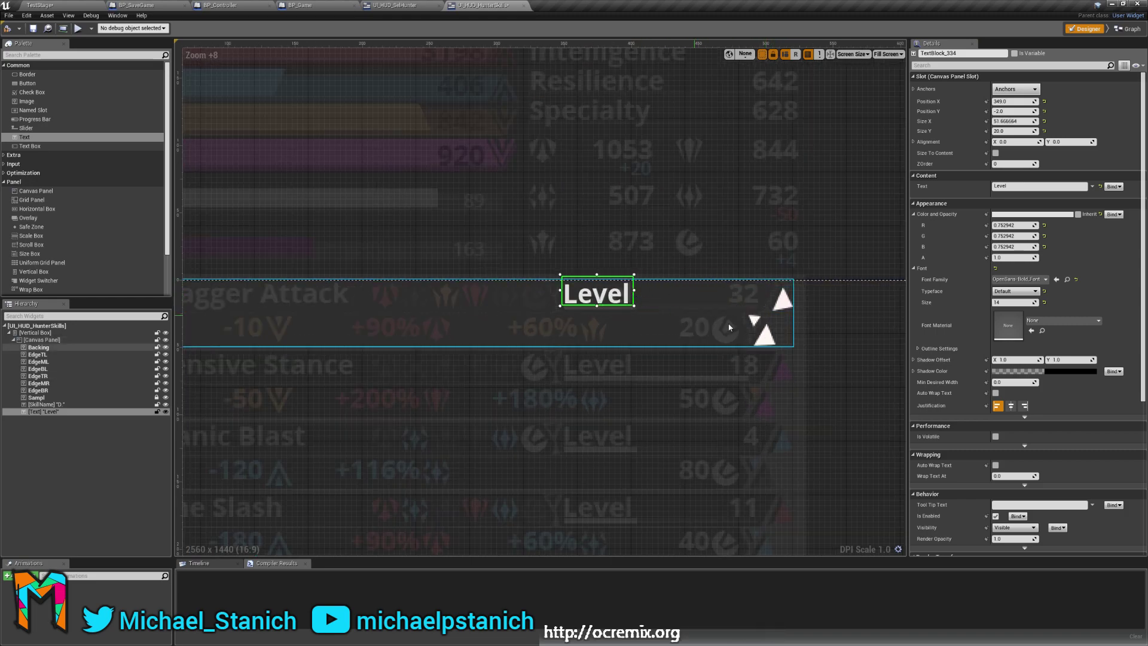
# Rename the "Level" text block as LevelText.
pyautogui.click(758, 384)
pyautogui.moveTo(498, 414); pyautogui.dragTo(620, 370, button='right')
pyautogui.moveTo(709, 385); pyautogui.dragTo(742, 389, button='right')
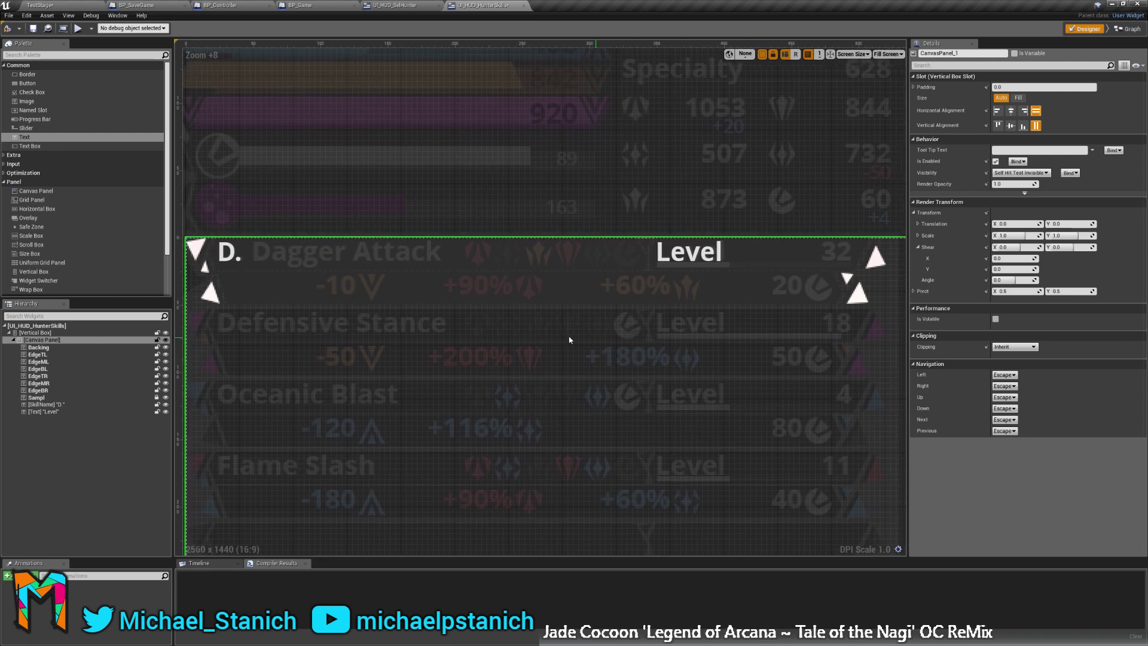
pyautogui.click(50, 412)
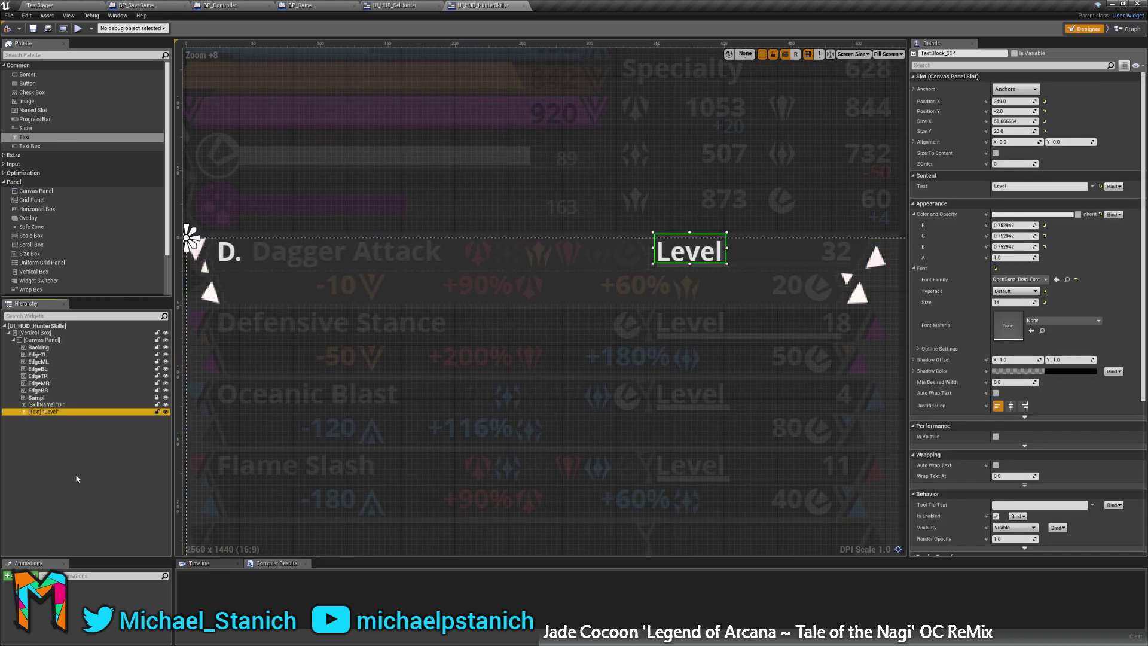
pyautogui.press('F2')
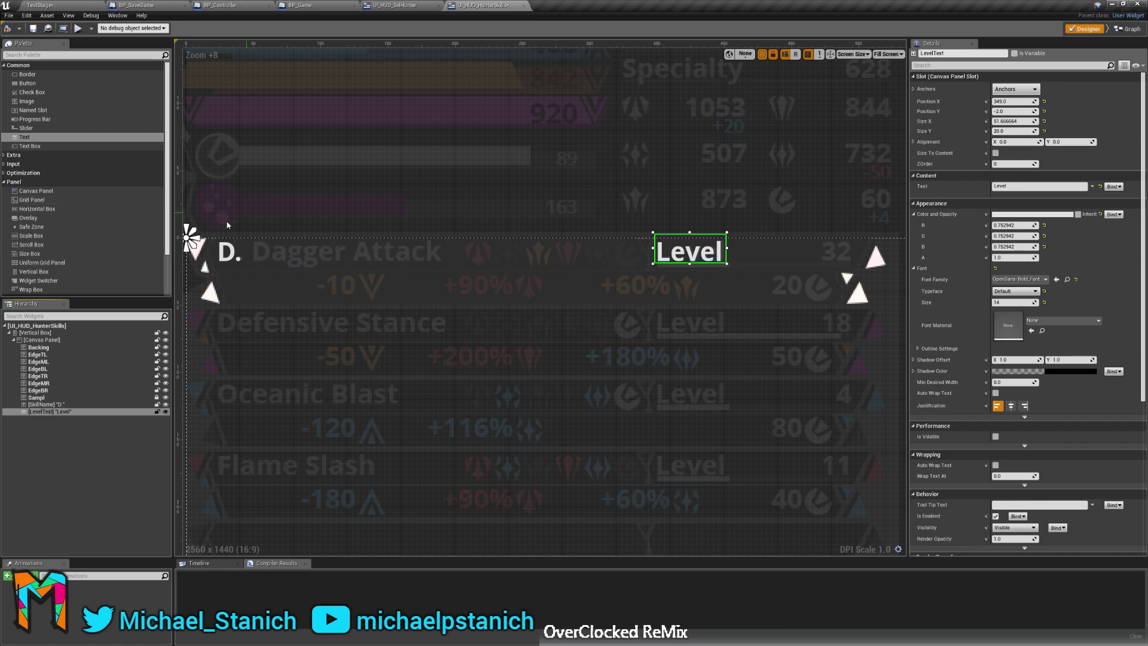
# Rename the SkillName text block as SkillNametext.
pyautogui.click(232, 260)
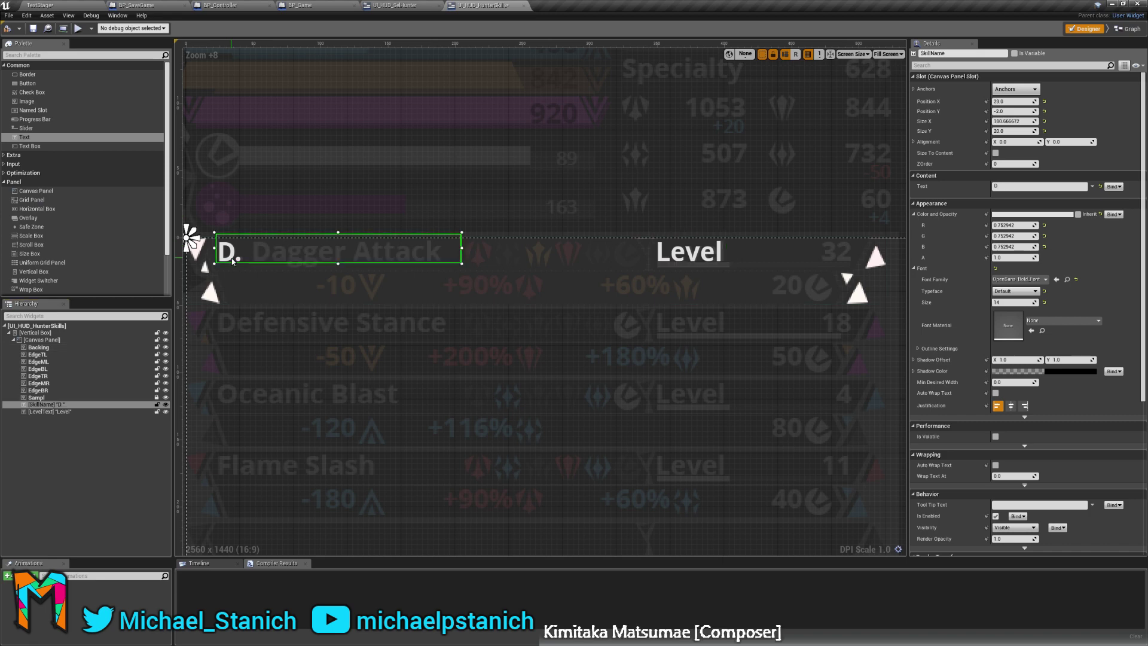
pyautogui.click(49, 405)
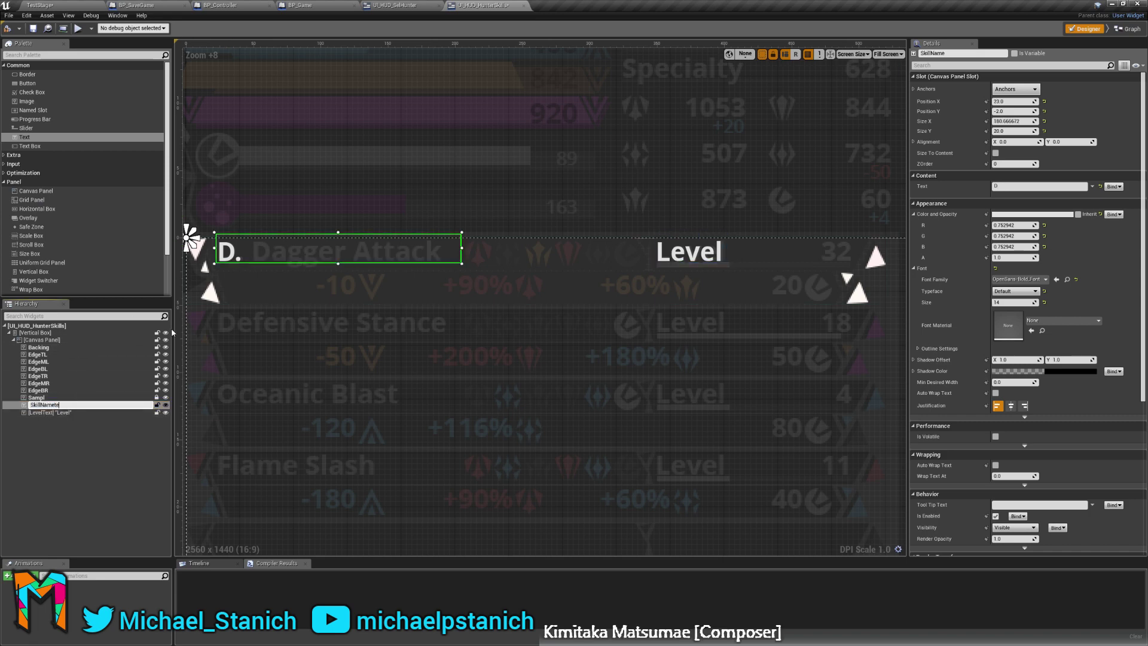
pyautogui.write('text')
pyautogui.press('Return')
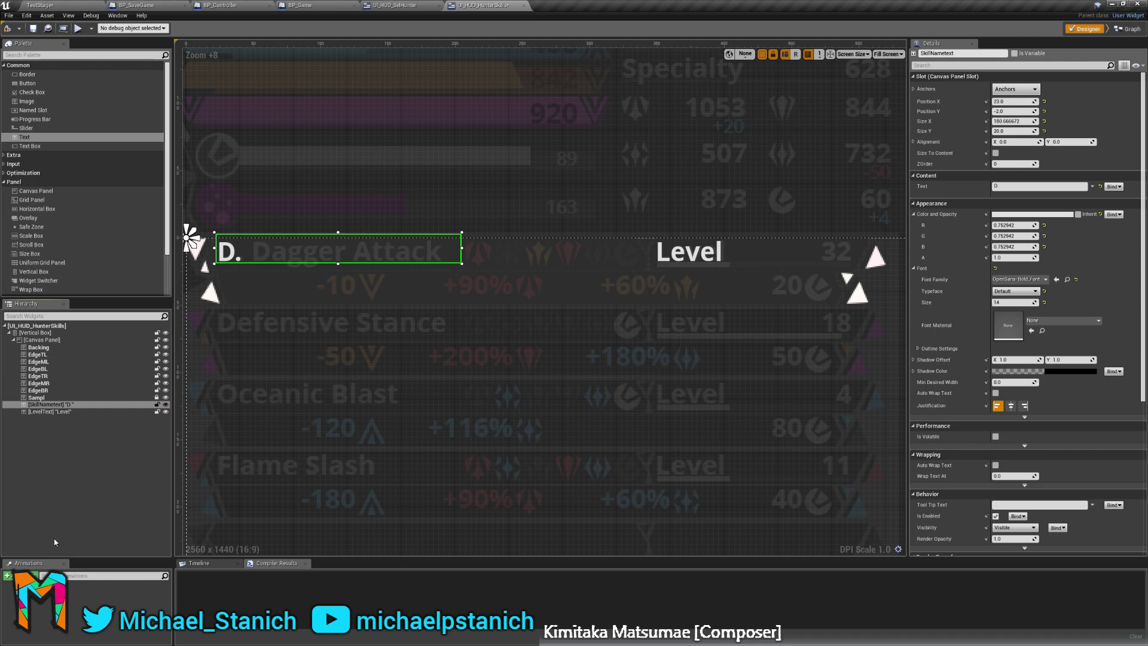
# Copy the LevelText block and paste the duplicate into the Canvas Panel.
pyautogui.click(39, 417)
pyautogui.scroll(12, 711, 257)
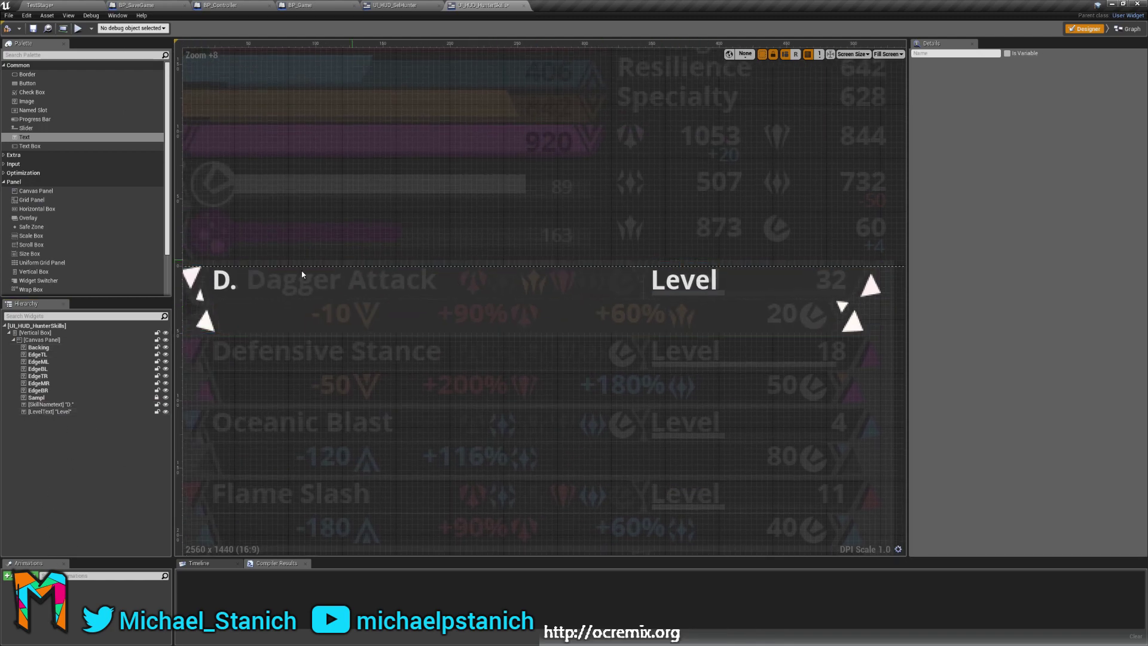
pyautogui.scroll(-8, 717, 293)
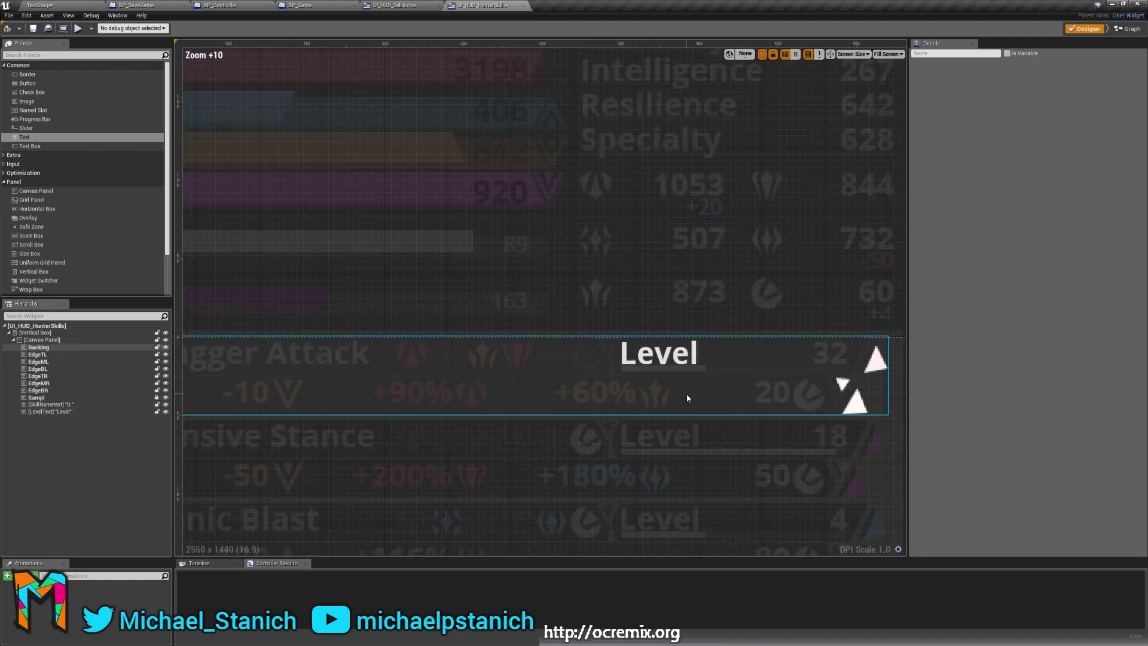
pyautogui.rightClick(56, 411)
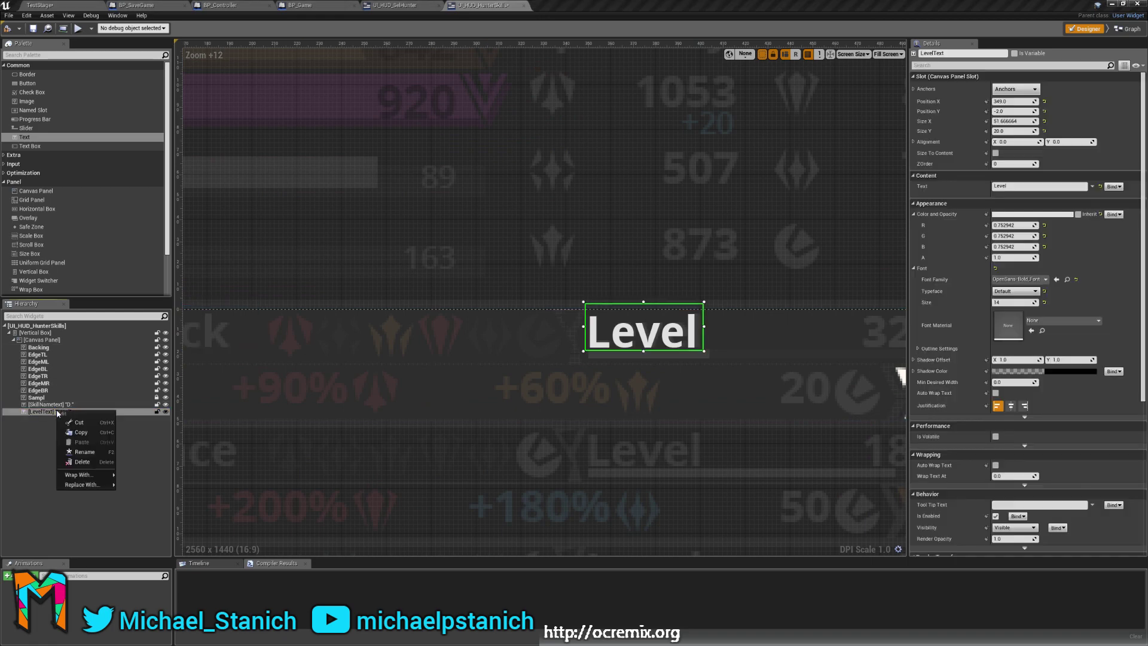
pyautogui.click(92, 432)
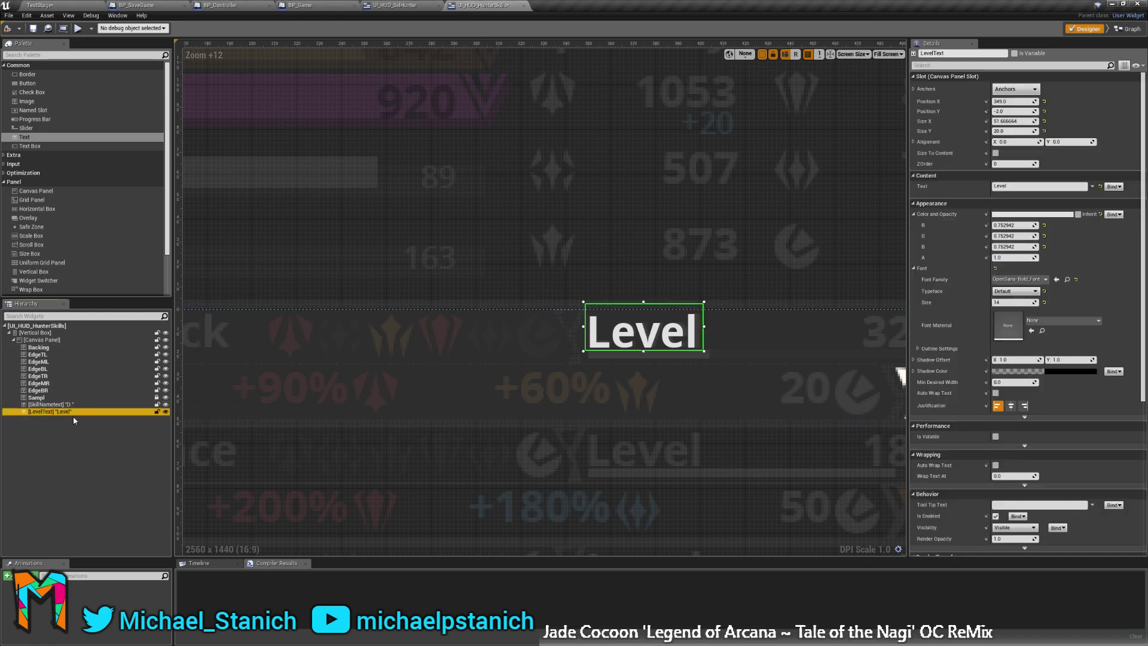
pyautogui.rightClick(64, 414)
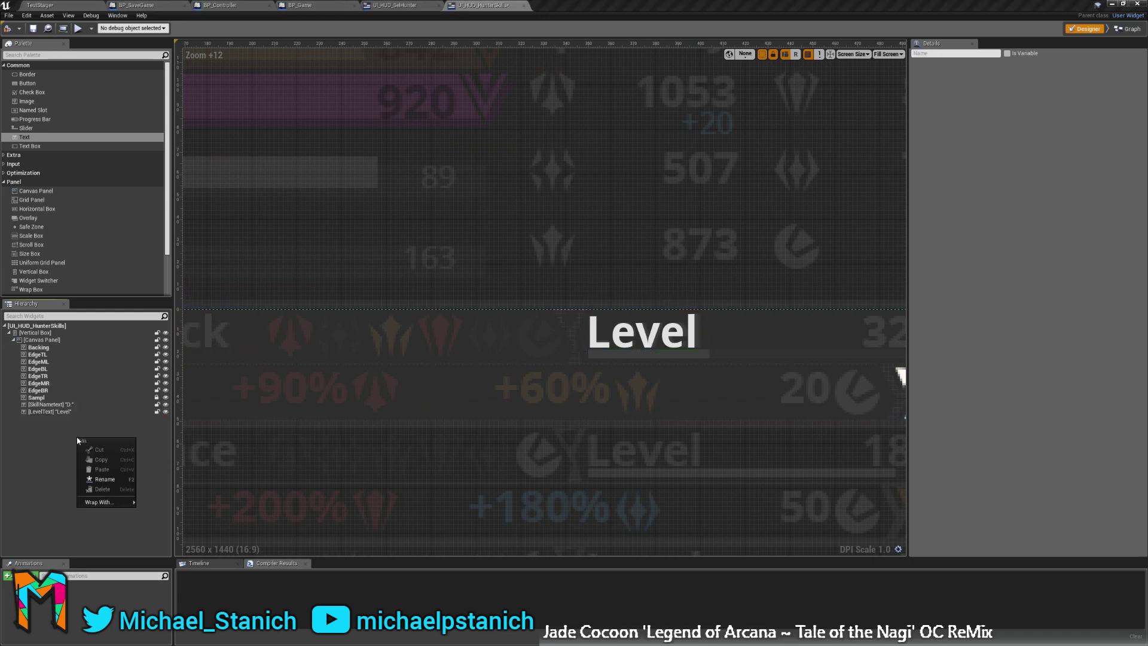
pyautogui.rightClick(47, 340)
pyautogui.click(70, 371)
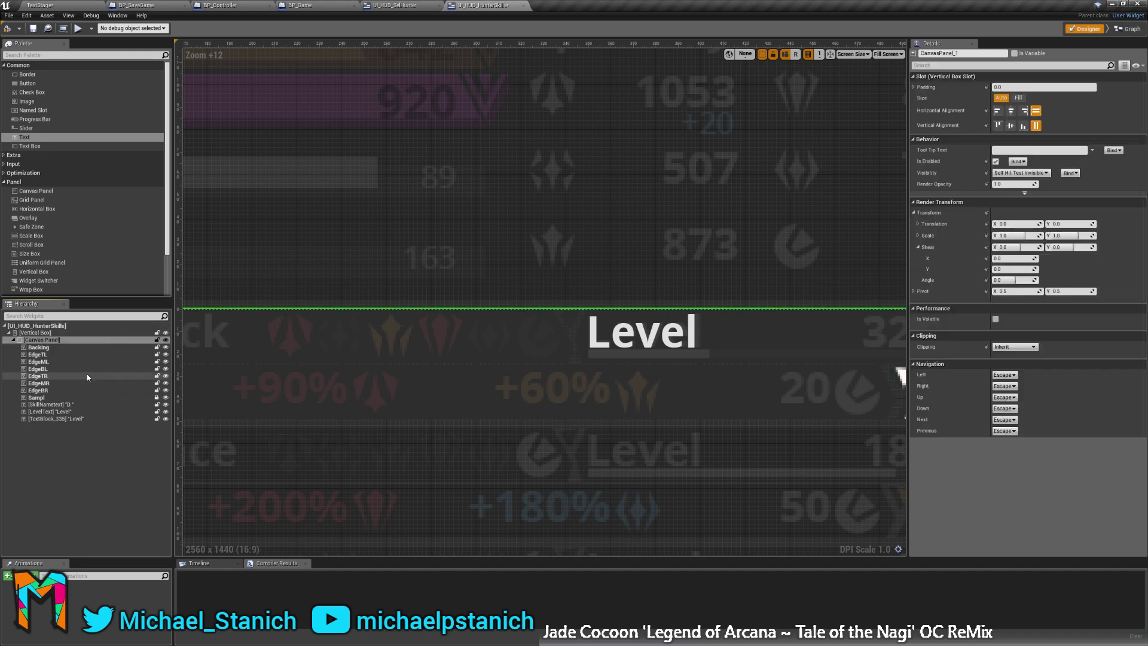
pyautogui.click(67, 419)
pyautogui.moveTo(352, 454); pyautogui.dragTo(205, 423, button='right')
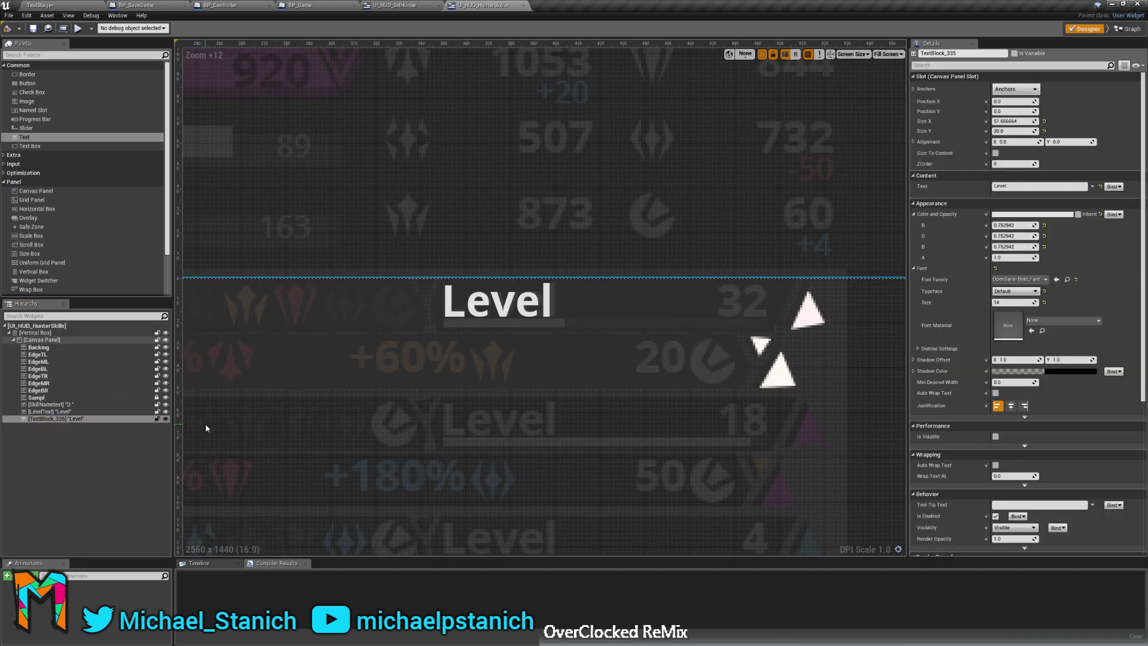
pyautogui.moveTo(571, 323); pyautogui.dragTo(418, 318, button='right')
pyautogui.moveTo(341, 283); pyautogui.dragTo(487, 286)
pyautogui.hotkey('ctrl', 'z')
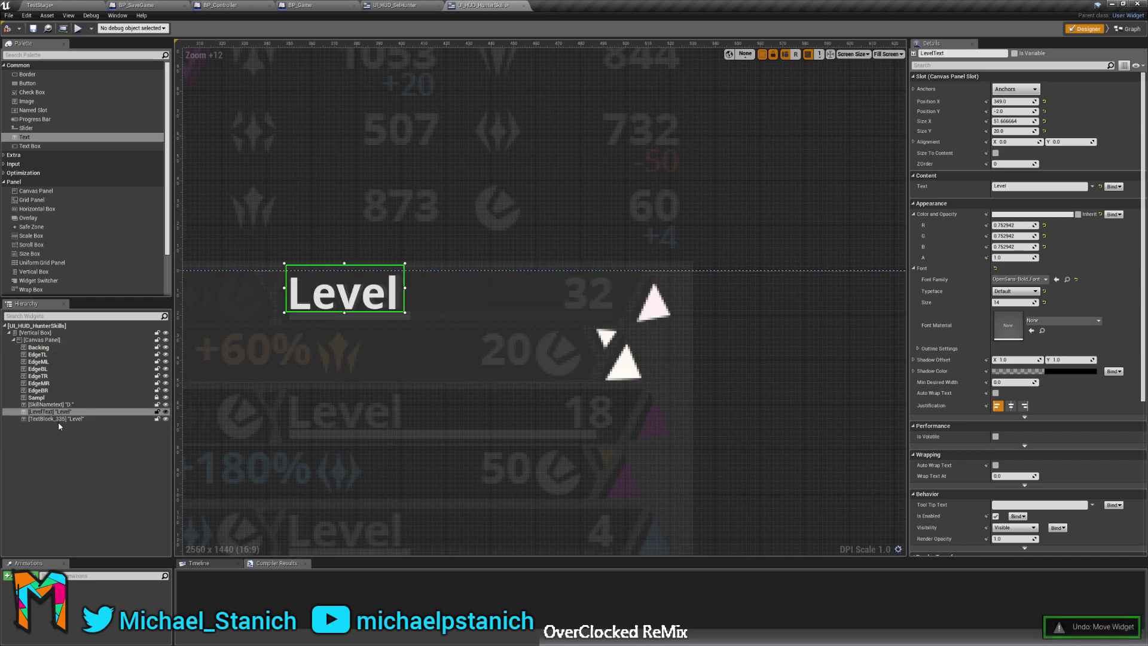
# Move the pasted "Level" text block over the mockup's level number 32, at about X 446, Y -2.
pyautogui.click(58, 419)
pyautogui.scroll(-6, 659, 289)
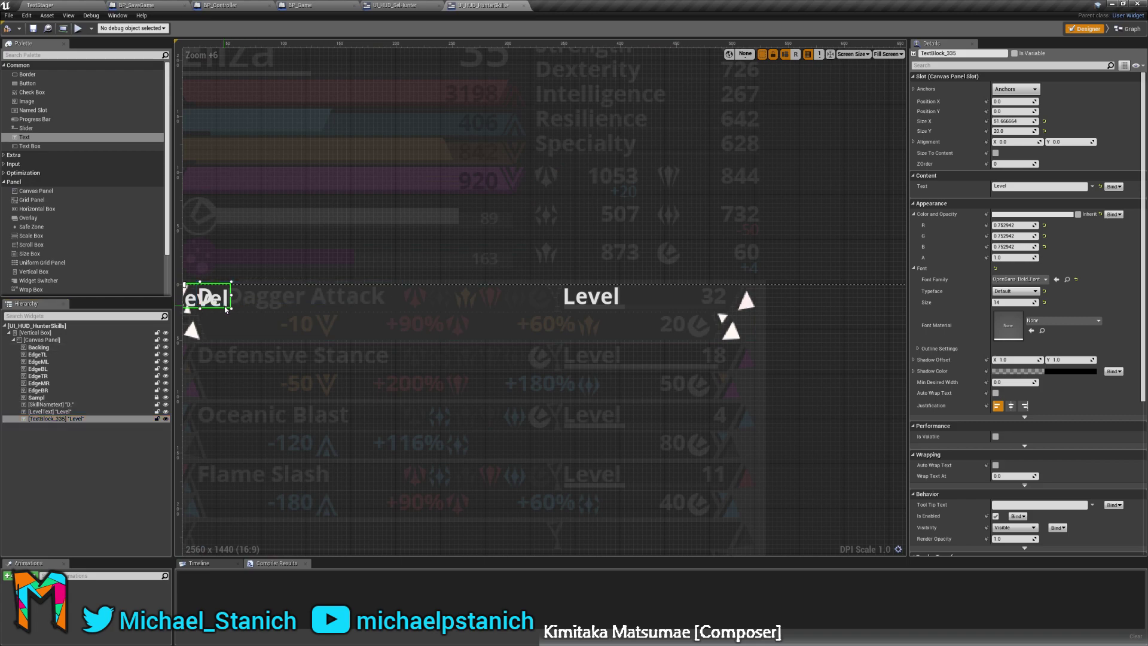
pyautogui.moveTo(226, 309); pyautogui.dragTo(358, 320)
pyautogui.scroll(11, 812, 299)
pyautogui.moveTo(754, 314); pyautogui.dragTo(522, 274)
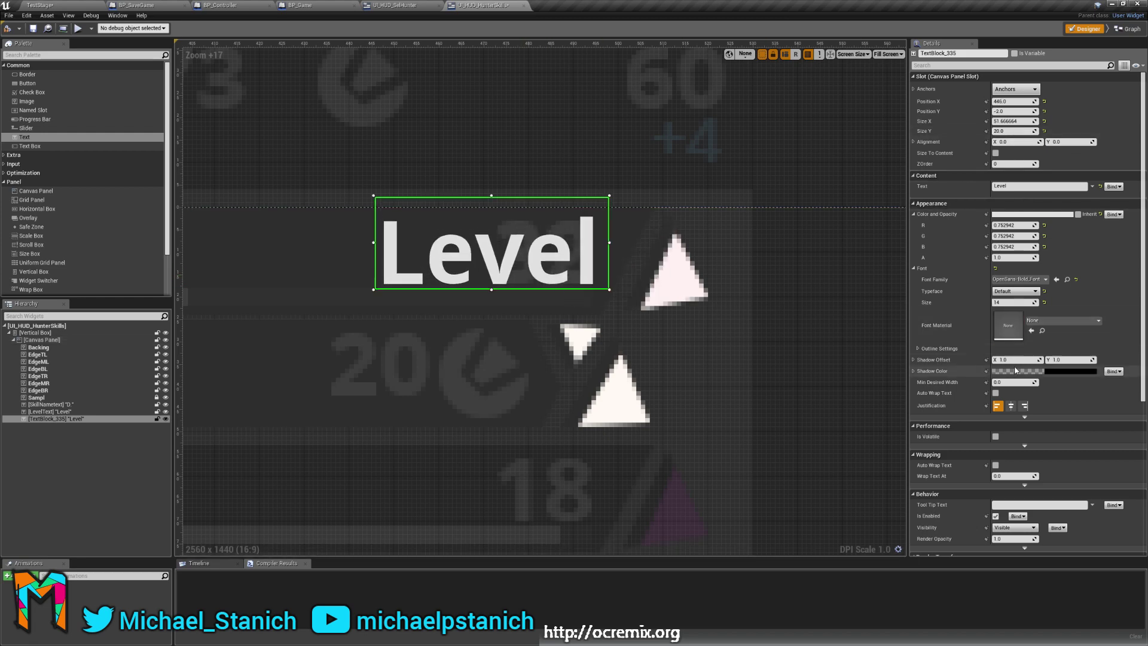
# Right-justify the pasted level number text block and set its text to 99999.
pyautogui.scroll(-2, 737, 299)
pyautogui.scroll(2, 736, 298)
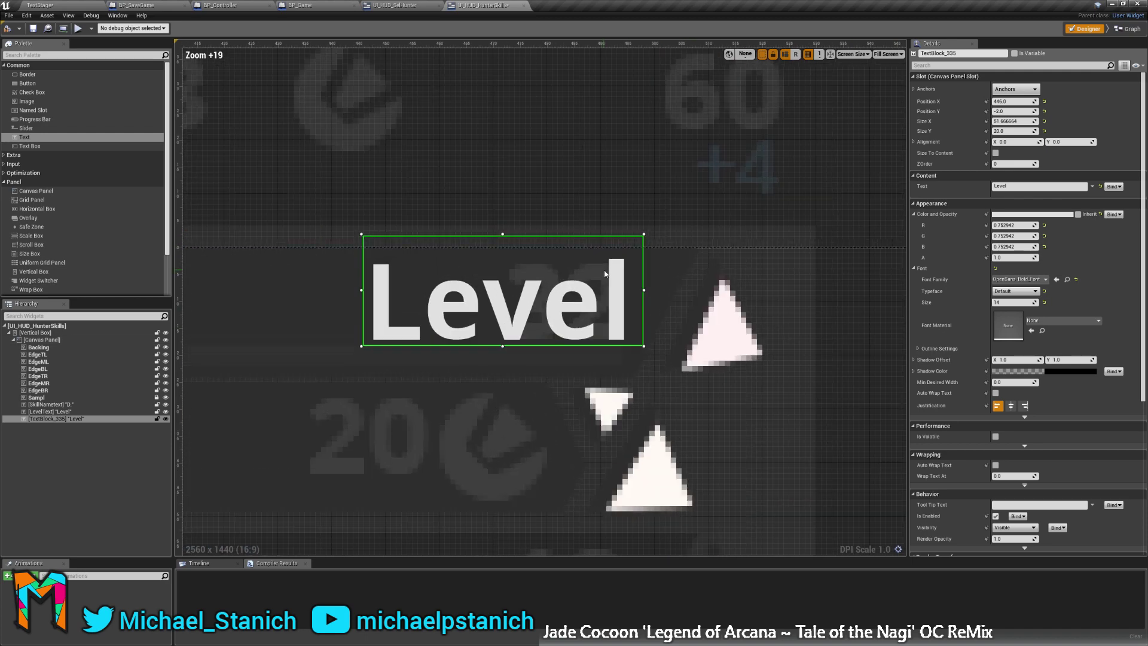
pyautogui.scroll(-2, 658, 287)
pyautogui.moveTo(666, 300)
pyautogui.mouseDown()
pyautogui.moveTo(652, 300)
pyautogui.moveTo(663, 300)
pyautogui.mouseUp()
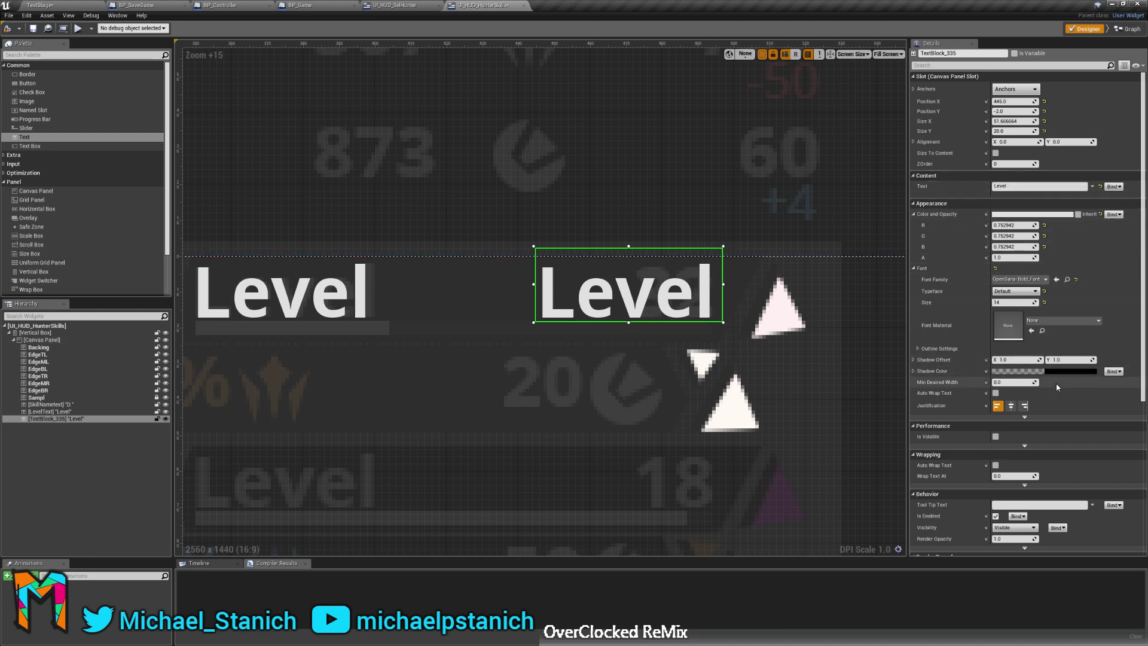
pyautogui.click(1024, 405)
pyautogui.click(1033, 187)
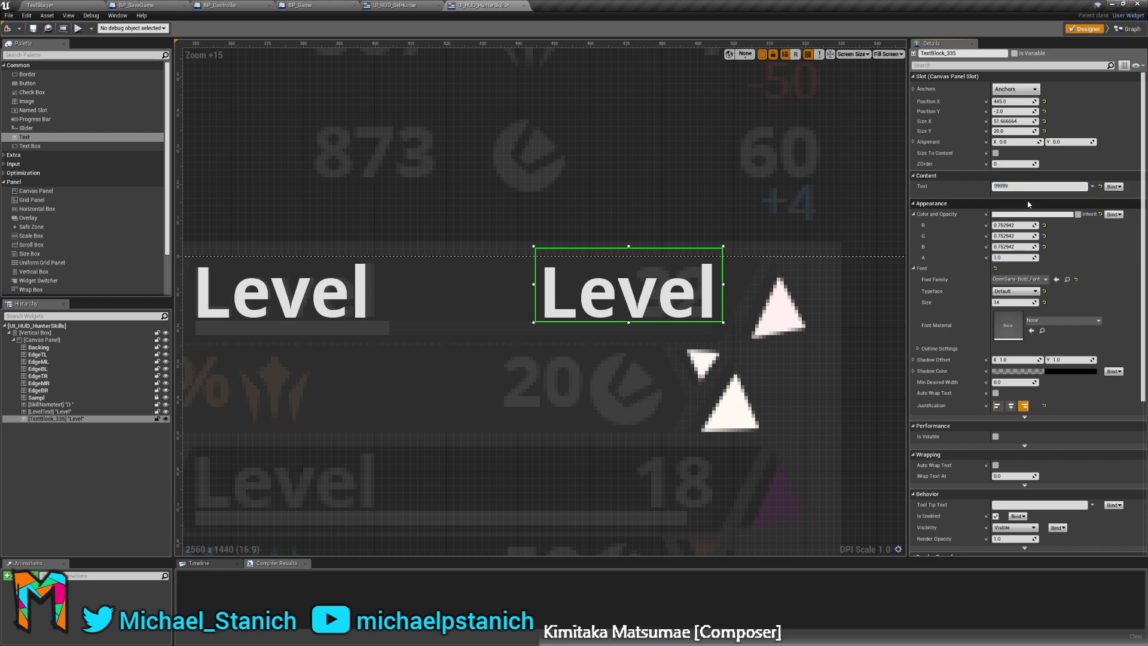
pyautogui.press('Return')
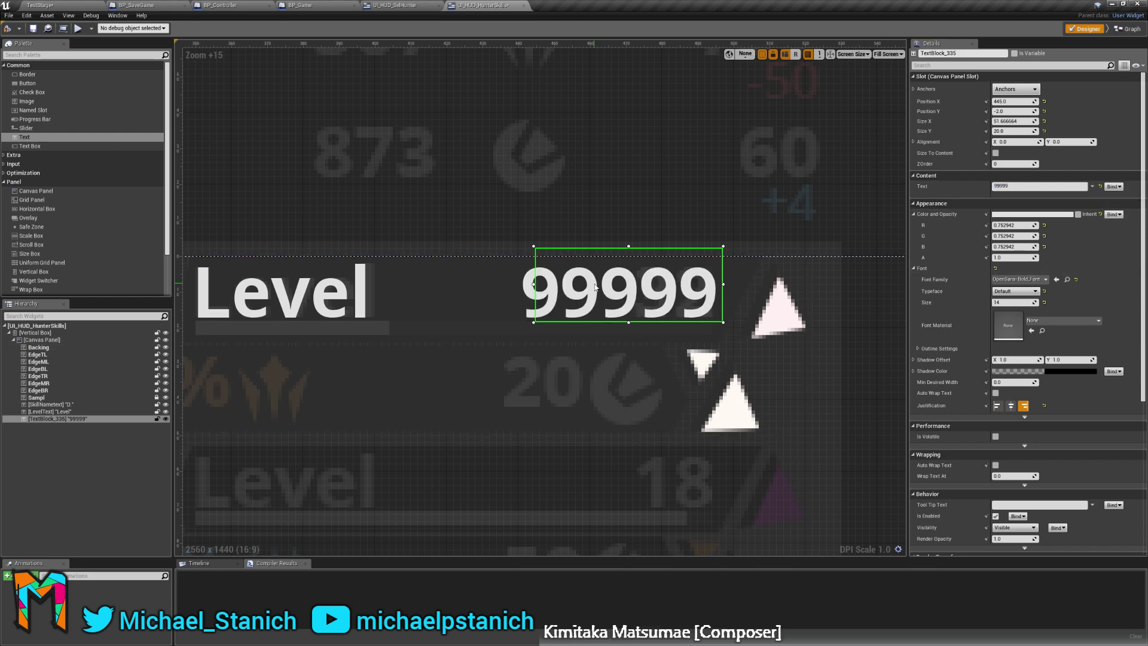
# Try the level number text with the four digits 9999, then restore it to 99999.
pyautogui.click(1010, 178)
pyautogui.click(1005, 184)
pyautogui.click(1004, 179)
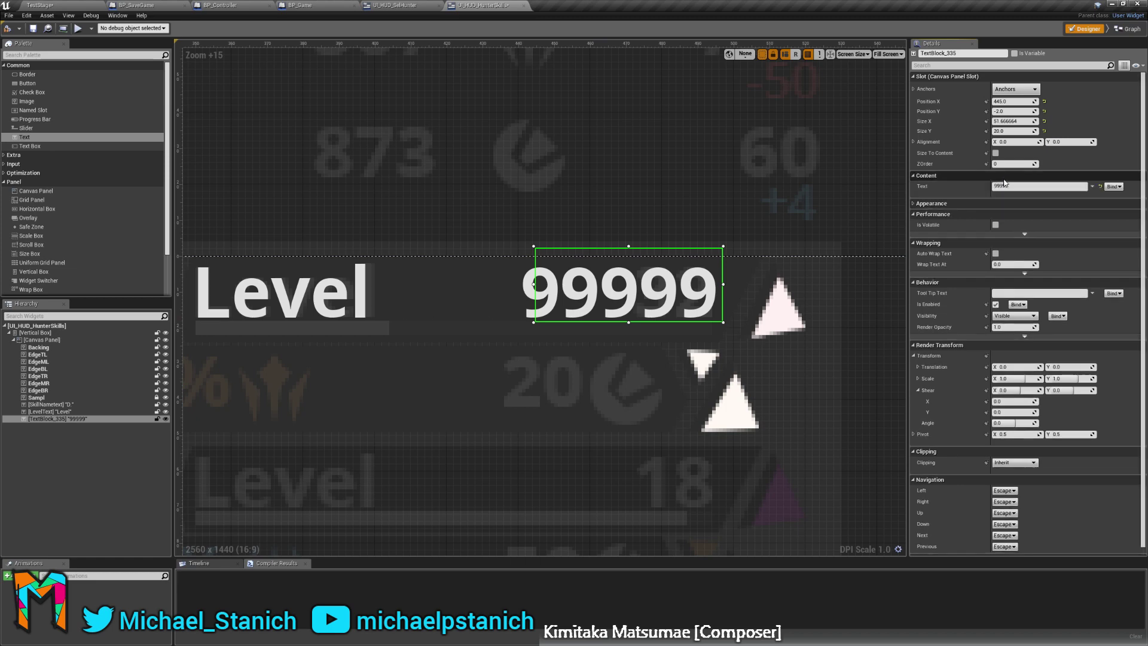
pyautogui.click(1005, 204)
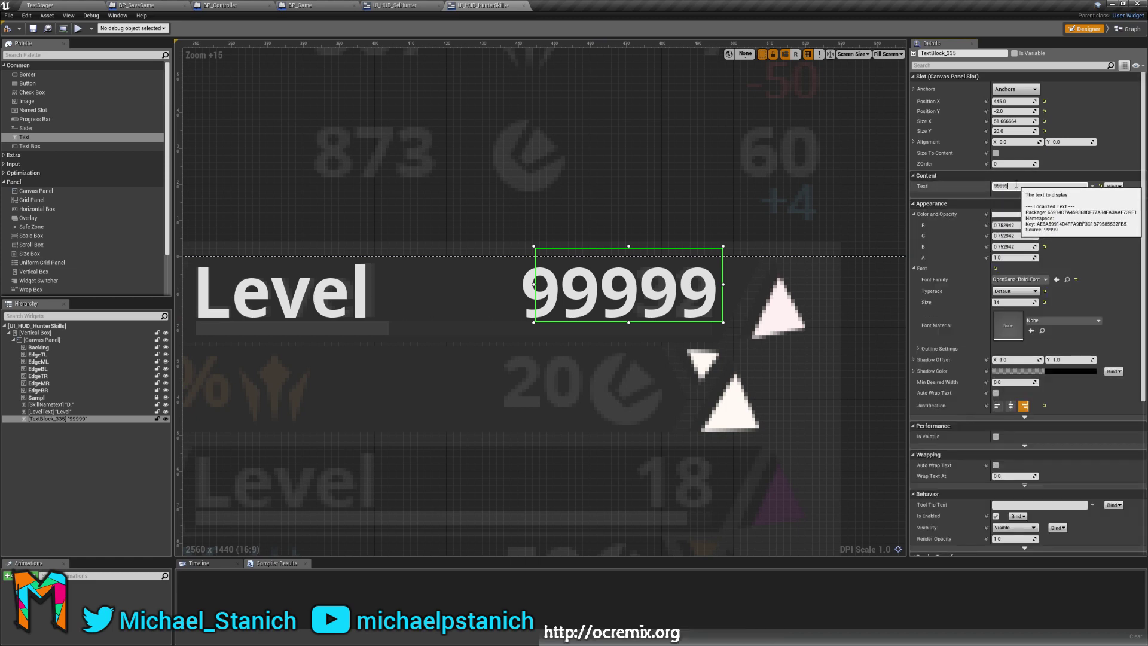
pyautogui.press('Return')
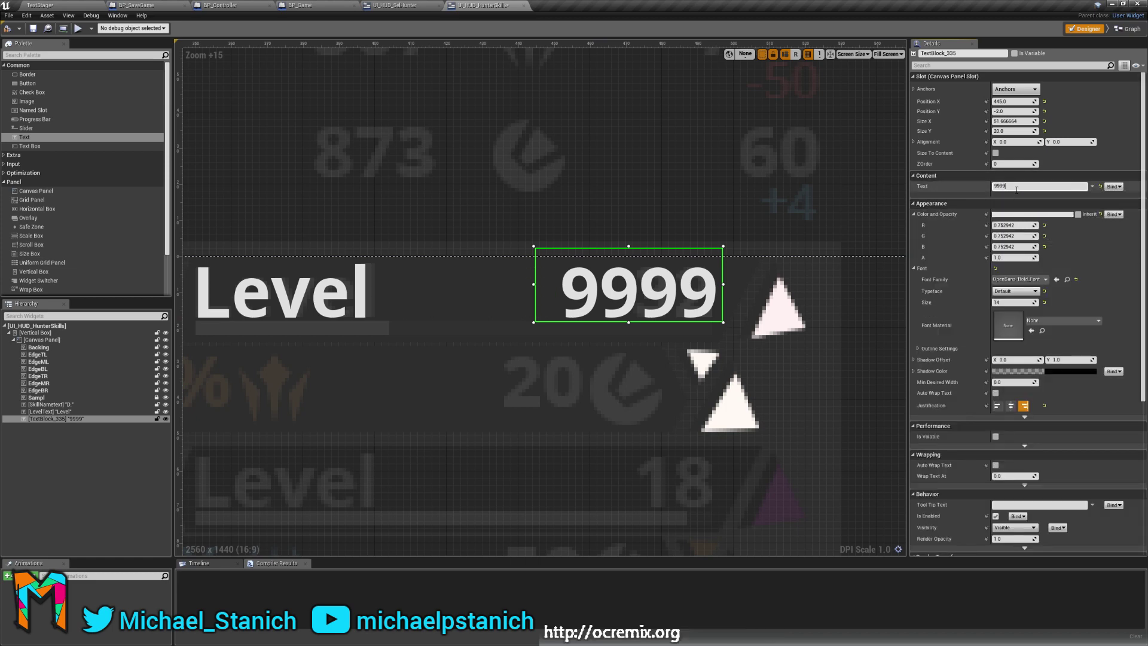
pyautogui.write('9')
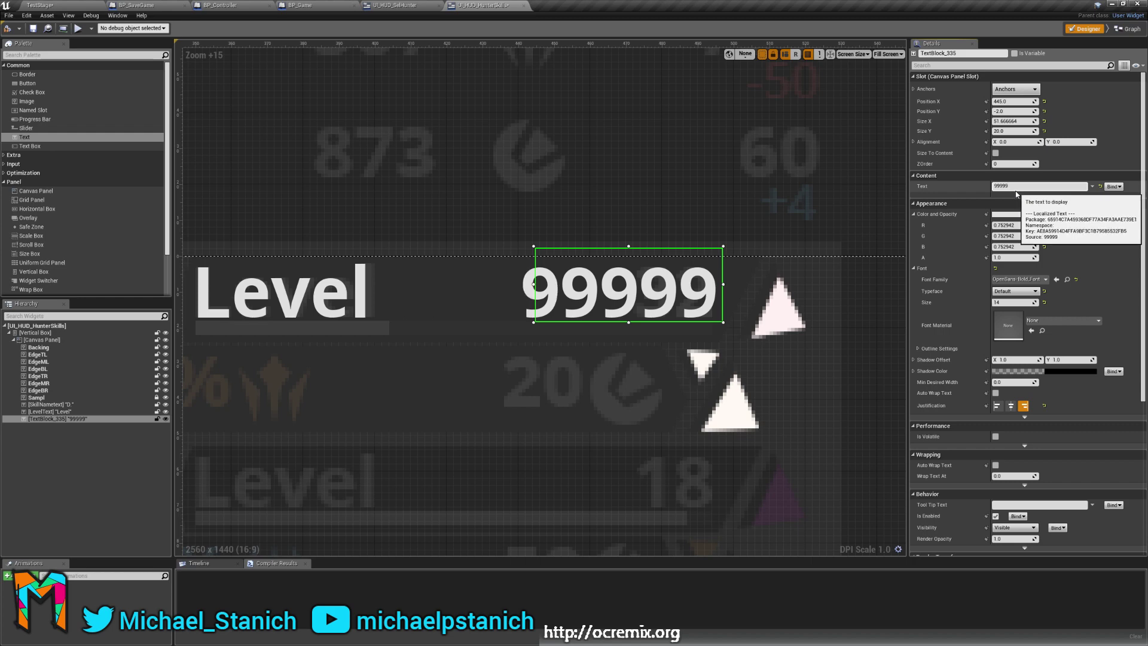
# Shift the 99999 level number slightly left to position X 444, matching the mockup's number.
pyautogui.click(819, 329)
pyautogui.moveTo(372, 483); pyautogui.dragTo(446, 435, button='right')
pyautogui.moveTo(811, 285); pyautogui.dragTo(598, 328, button='right')
pyautogui.scroll(5, 597, 328)
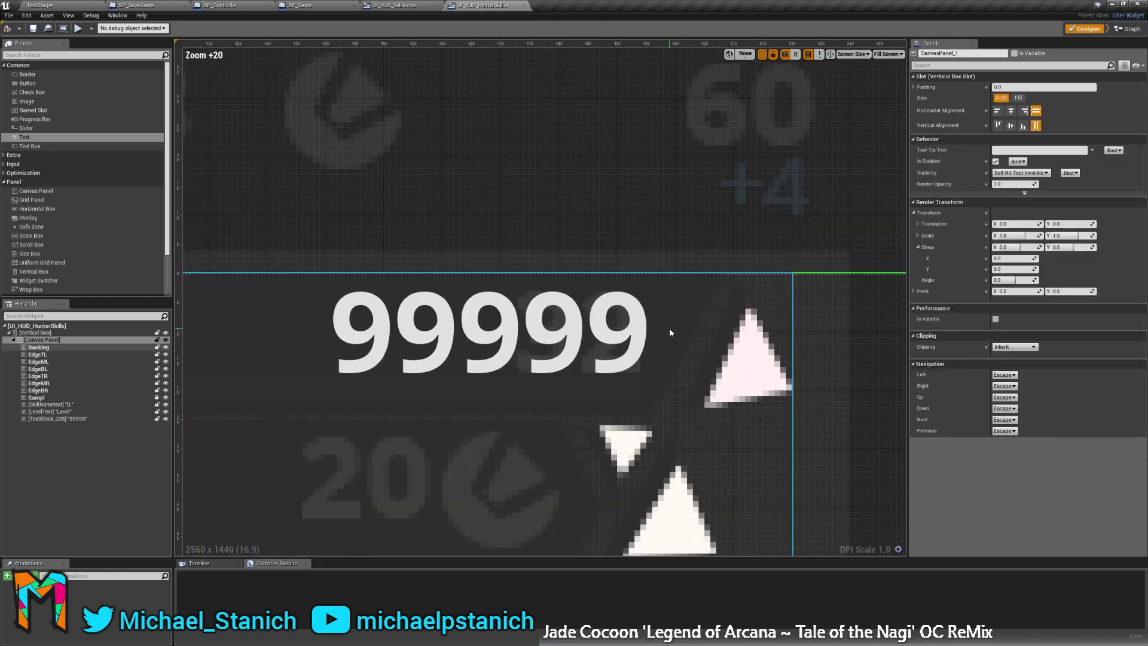
pyautogui.click(637, 347)
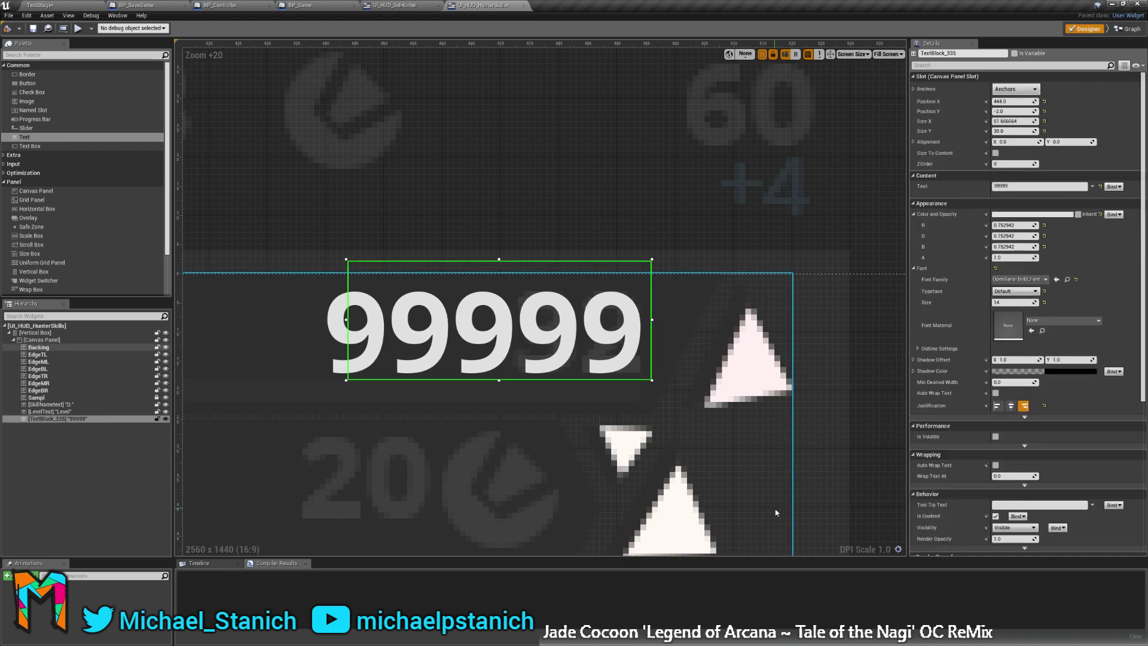
# Examine how the skill name, level label and level number texts line up with the mockup's skill row.
pyautogui.click(747, 203)
pyautogui.scroll(-6, 746, 203)
pyautogui.moveTo(368, 287); pyautogui.dragTo(438, 245, button='right')
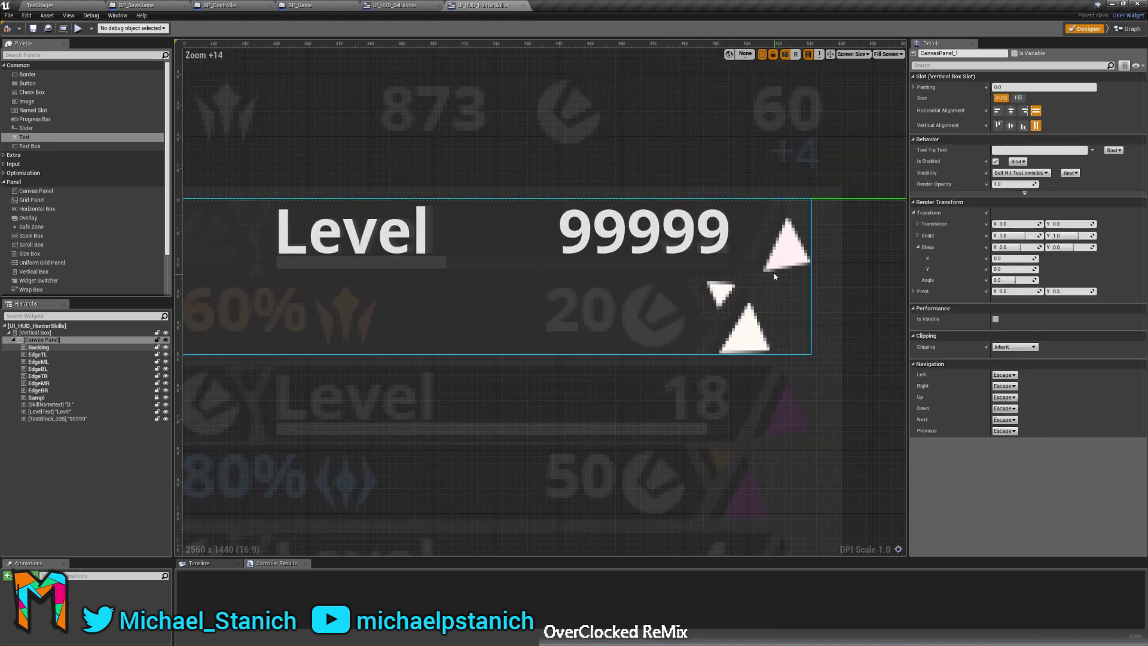
pyautogui.scroll(-9, 784, 298)
pyautogui.scroll(3, 625, 324)
pyautogui.scroll(-1, 657, 305)
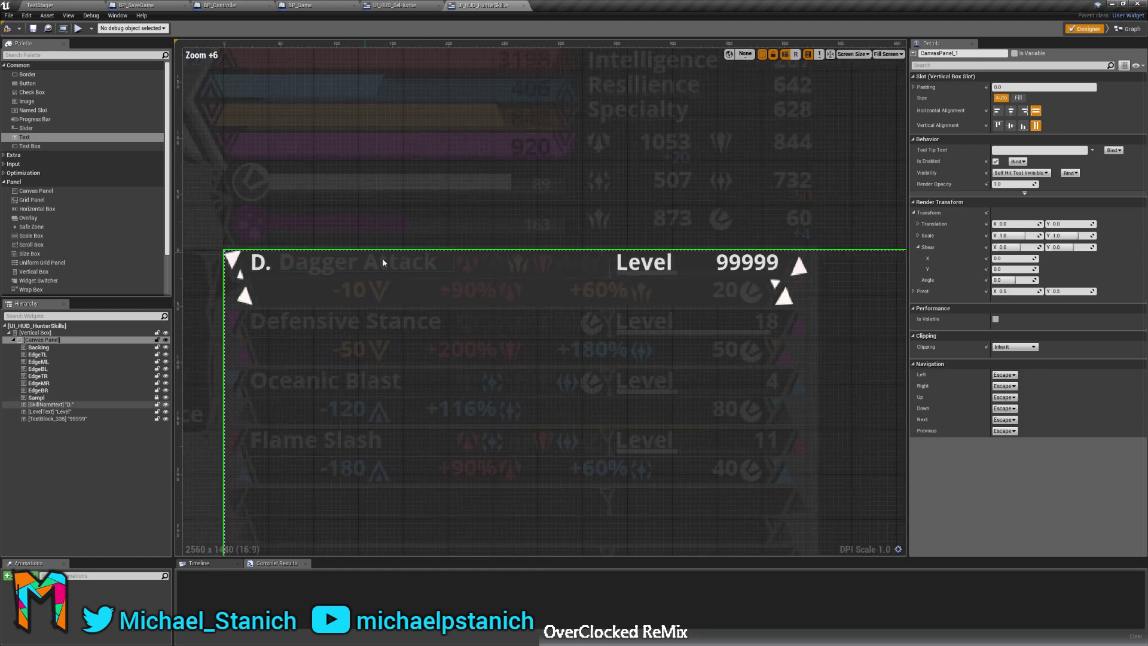
pyautogui.scroll(1, 612, 288)
pyautogui.scroll(-2, 536, 277)
pyautogui.scroll(1, 385, 258)
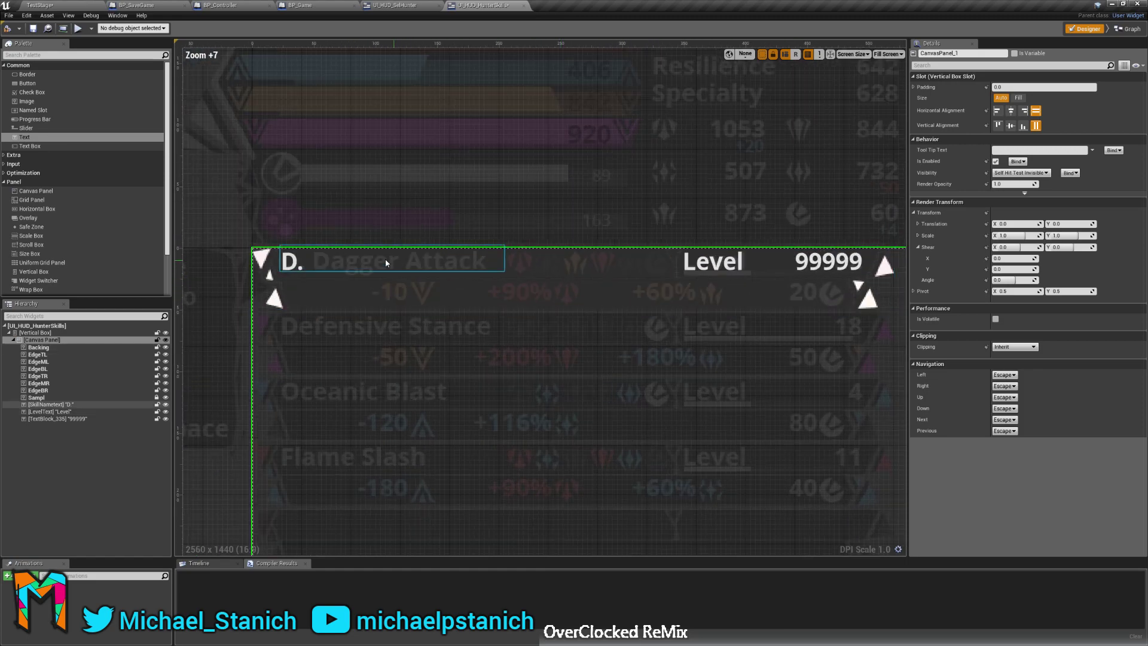
pyautogui.scroll(2, 188, 262)
pyautogui.scroll(2, 343, 218)
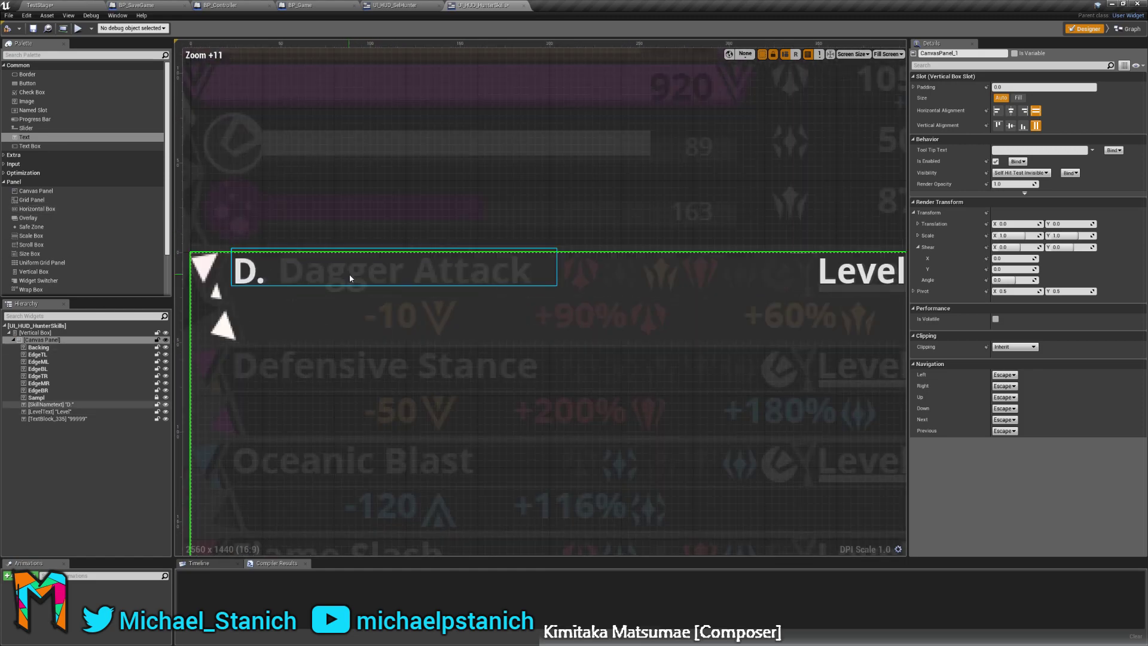
pyautogui.scroll(-3, 351, 277)
pyautogui.scroll(2, 802, 276)
pyautogui.scroll(-1, 783, 266)
pyautogui.scroll(4, 767, 252)
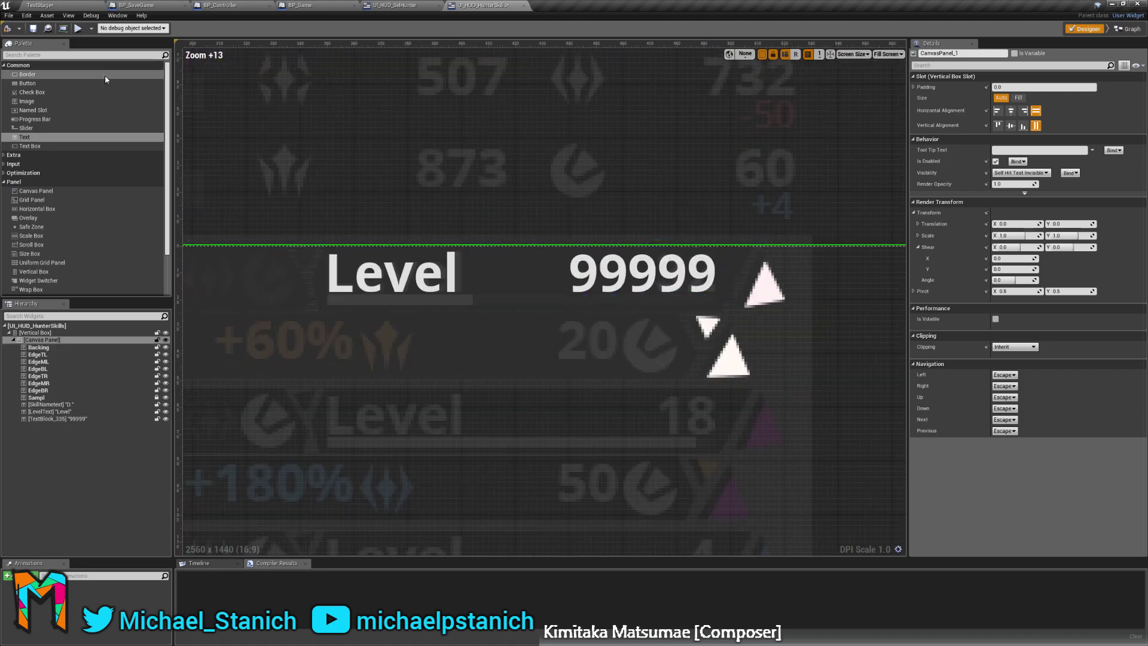
# Add a Progress Bar to the Canvas Panel below the 99999 text block in the hierarchy.
pyautogui.moveTo(35, 119); pyautogui.dragTo(45, 347)
pyautogui.moveTo(51, 424)
pyautogui.mouseDown()
pyautogui.moveTo(38, 436)
pyautogui.moveTo(58, 427)
pyautogui.mouseUp()
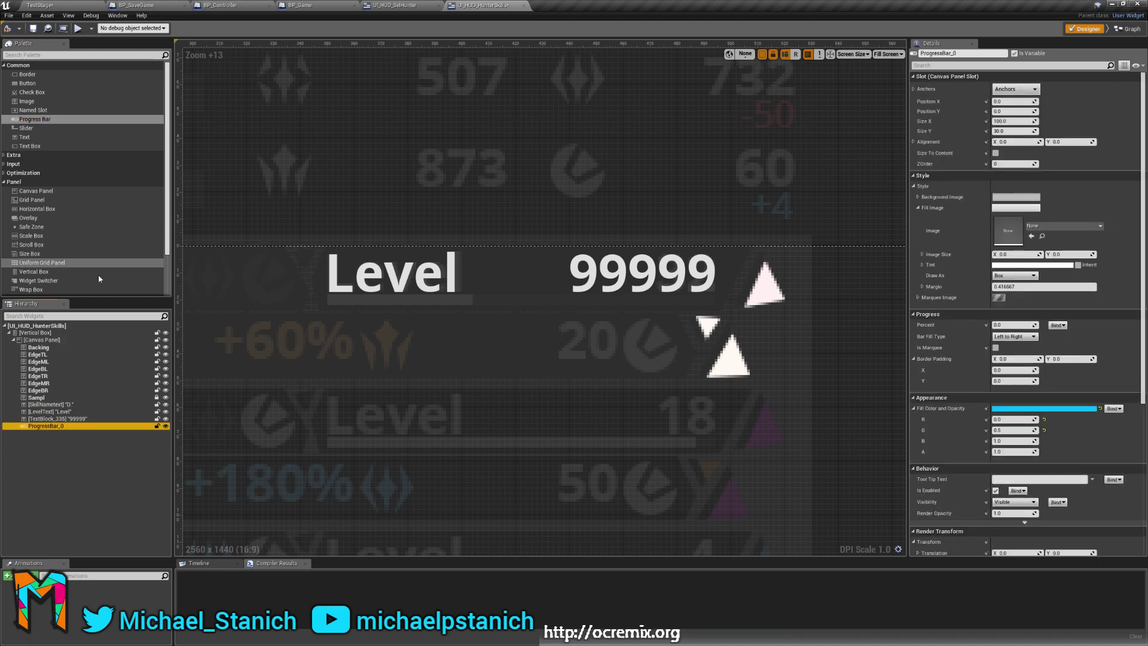
# Rename the 99999 text block as LevelValue.
pyautogui.click(52, 419)
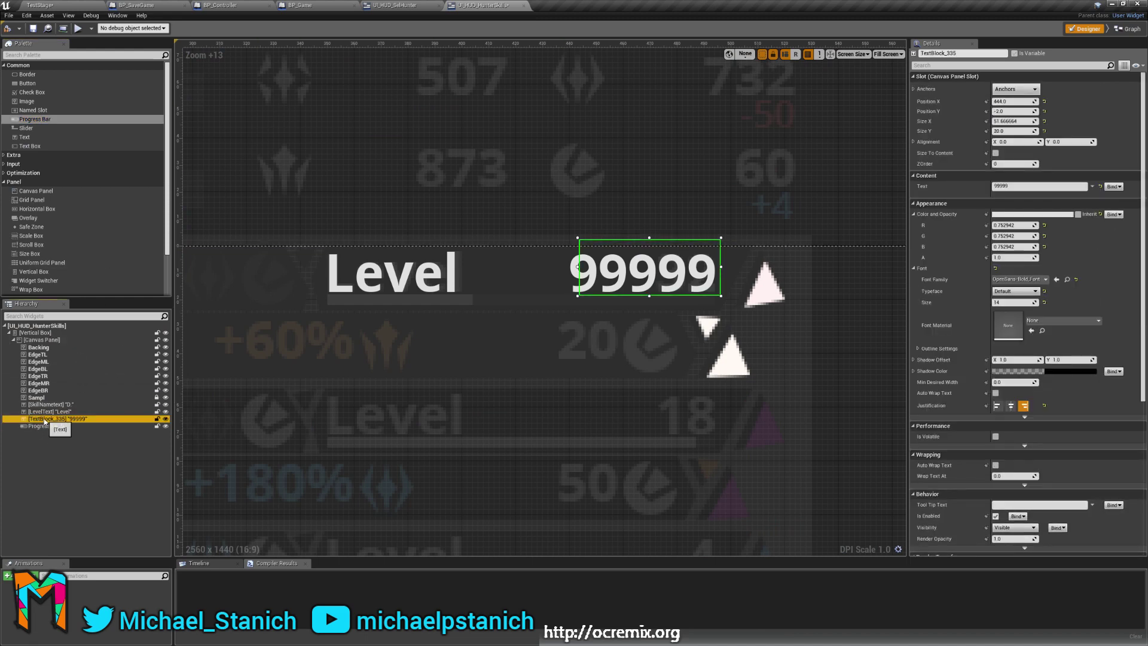
pyautogui.press('F2')
pyautogui.write('Lete')
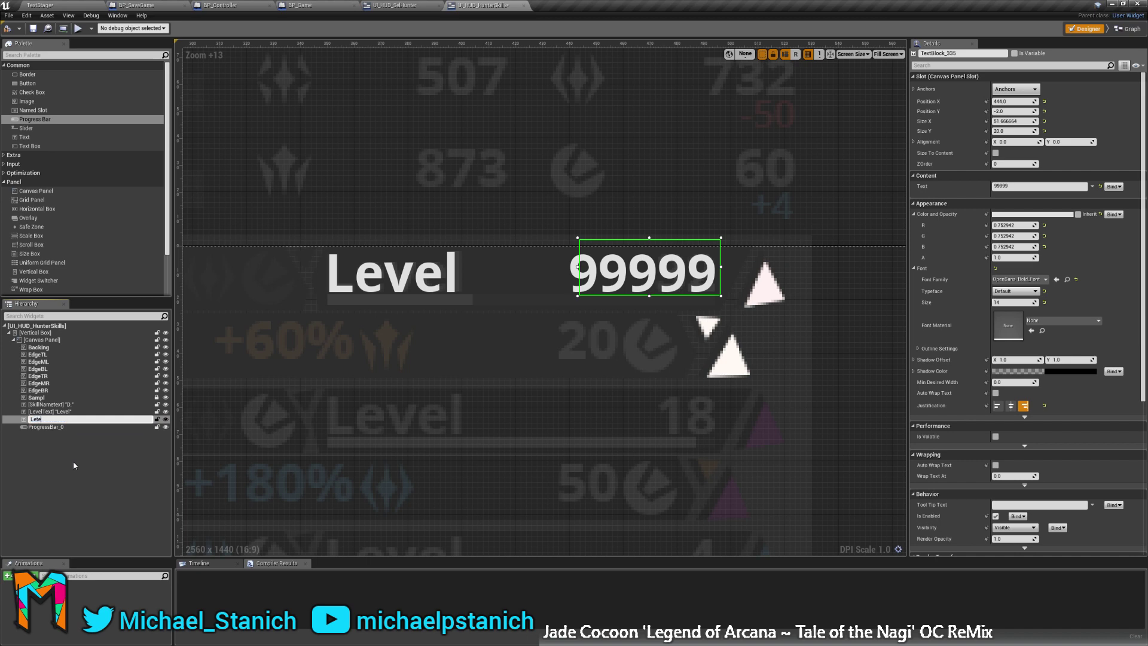
pyautogui.press('BackSpace')
pyautogui.press('BackSpace')
pyautogui.write('evelVa')
pyautogui.press('Return')
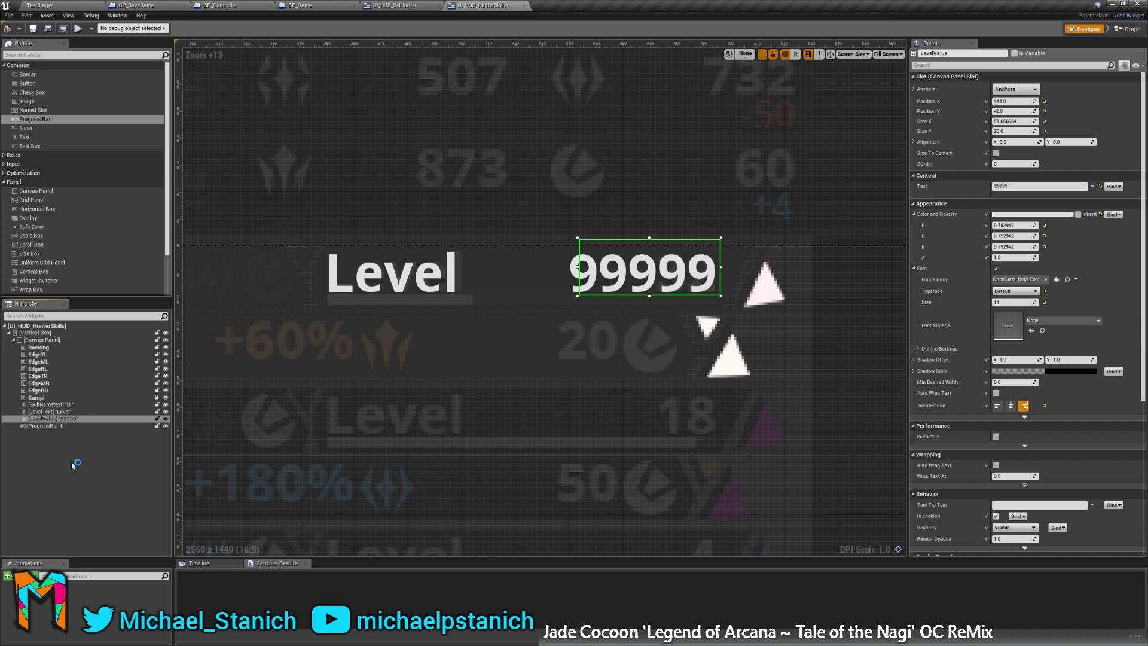
# Move the progress bar directly under the Level label, at position X 350, Y 18.
pyautogui.click(54, 426)
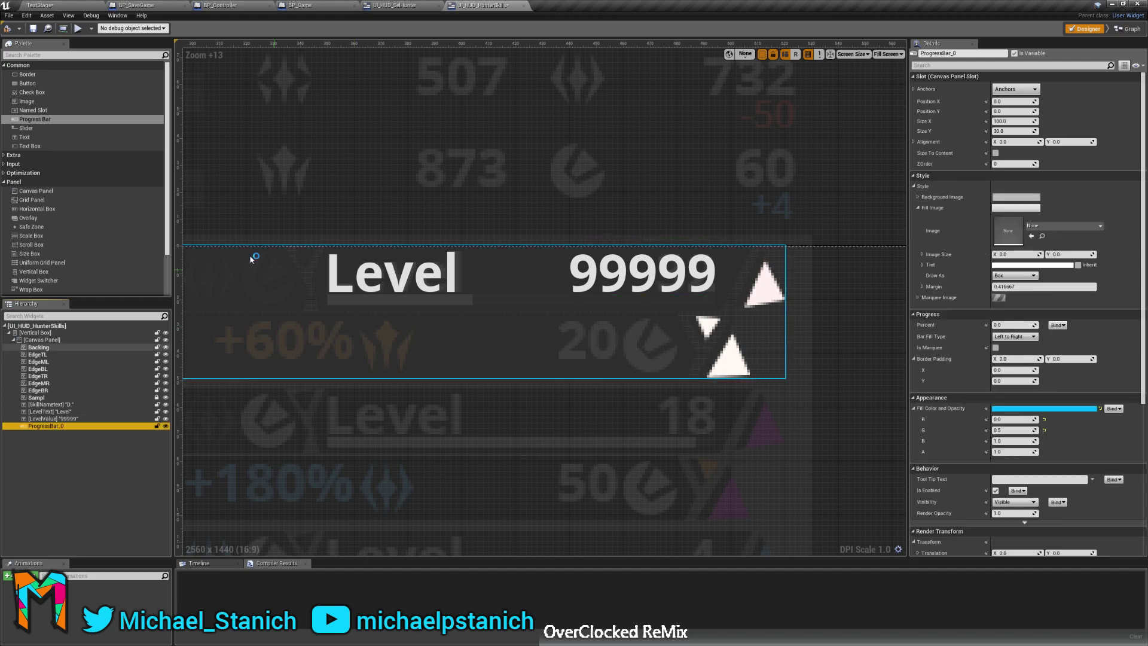
pyautogui.scroll(-8, 547, 296)
pyautogui.moveTo(317, 297); pyautogui.dragTo(706, 296)
pyautogui.scroll(1, 707, 296)
pyautogui.scroll(9, 707, 296)
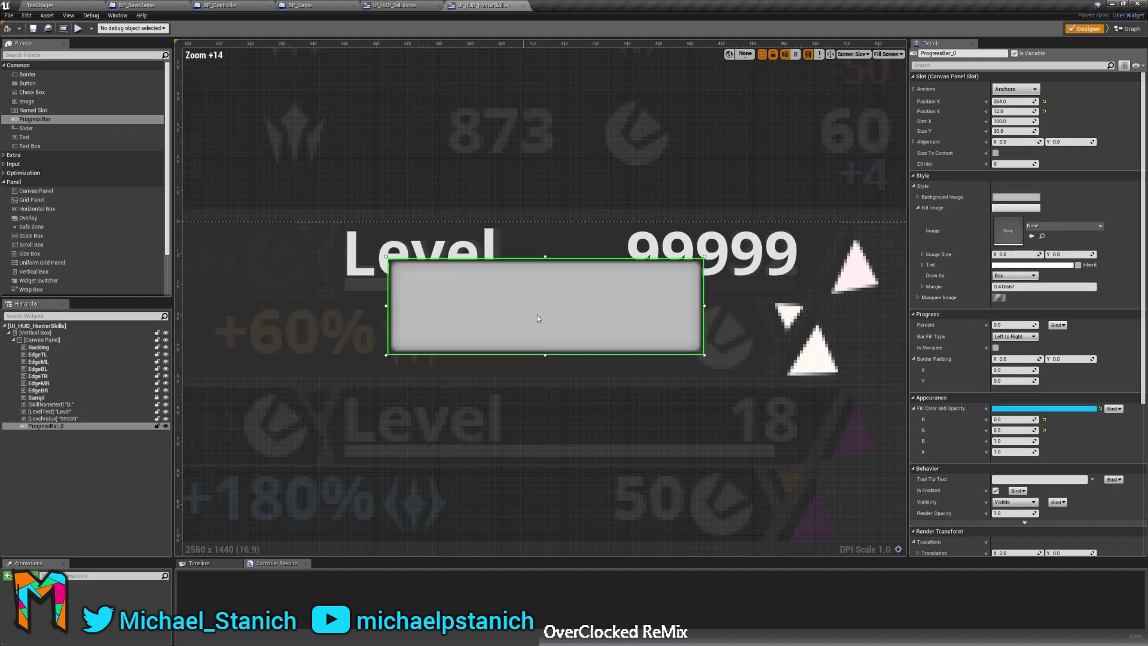
pyautogui.scroll(3, 404, 257)
pyautogui.moveTo(404, 257); pyautogui.dragTo(437, 333)
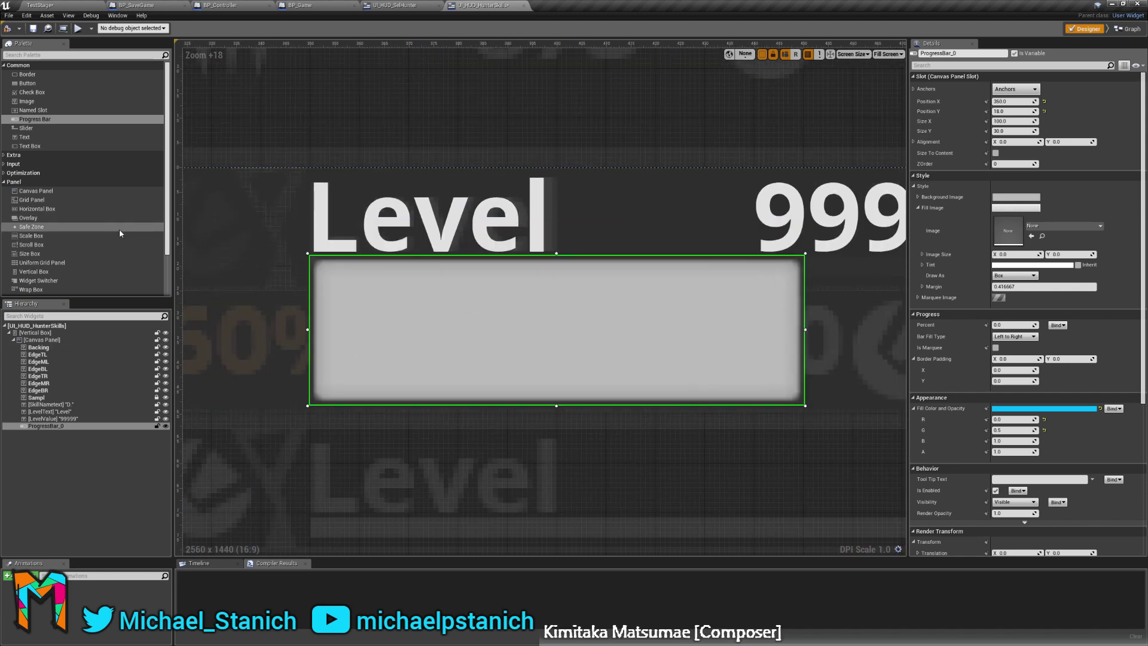
pyautogui.press('Right')
pyautogui.press('Right')
pyautogui.press('Right')
pyautogui.press('Left')
pyautogui.press('Left')
pyautogui.press('Left')
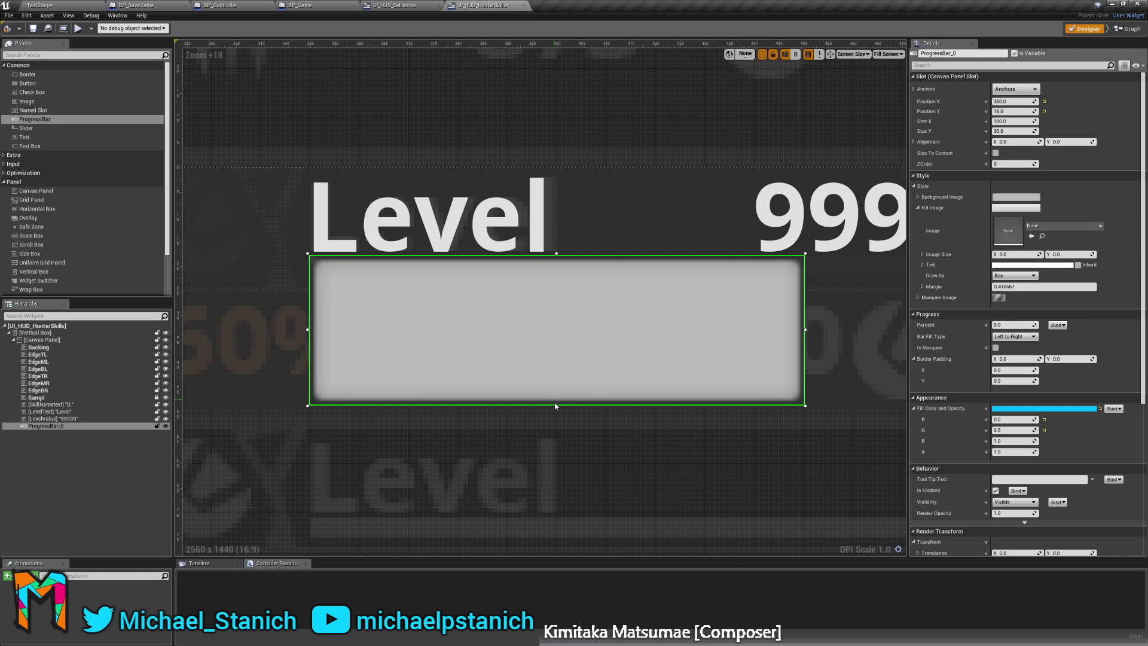
# Shrink the progress bar's height and set its Size Y to 4.
pyautogui.moveTo(554, 406); pyautogui.dragTo(611, 286)
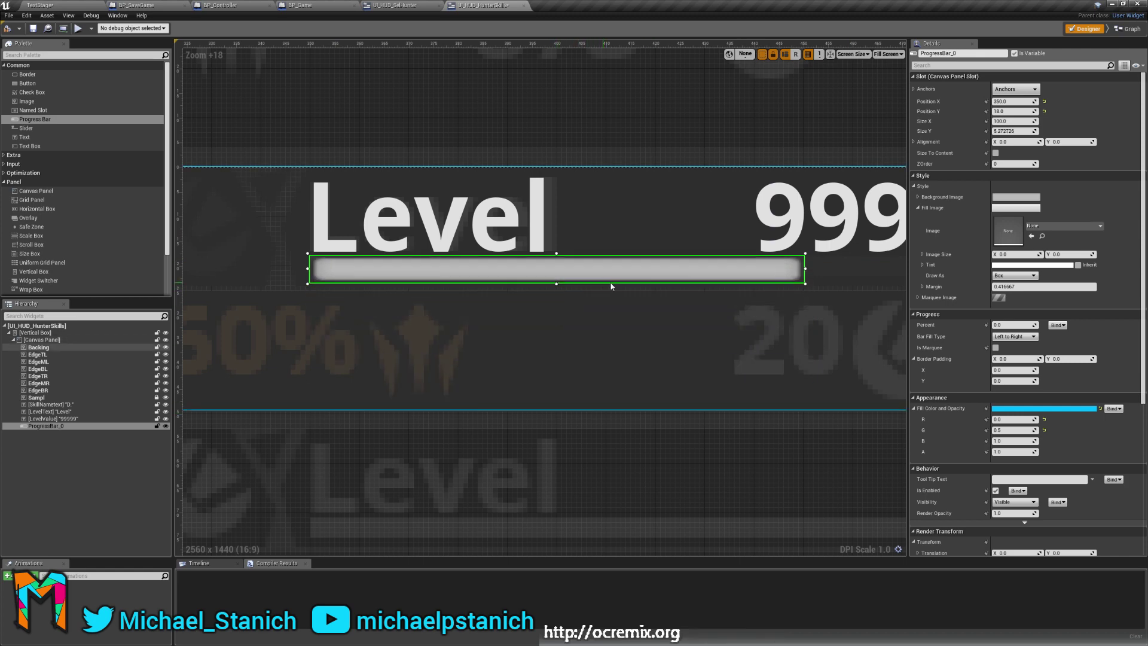
pyautogui.click(1011, 131)
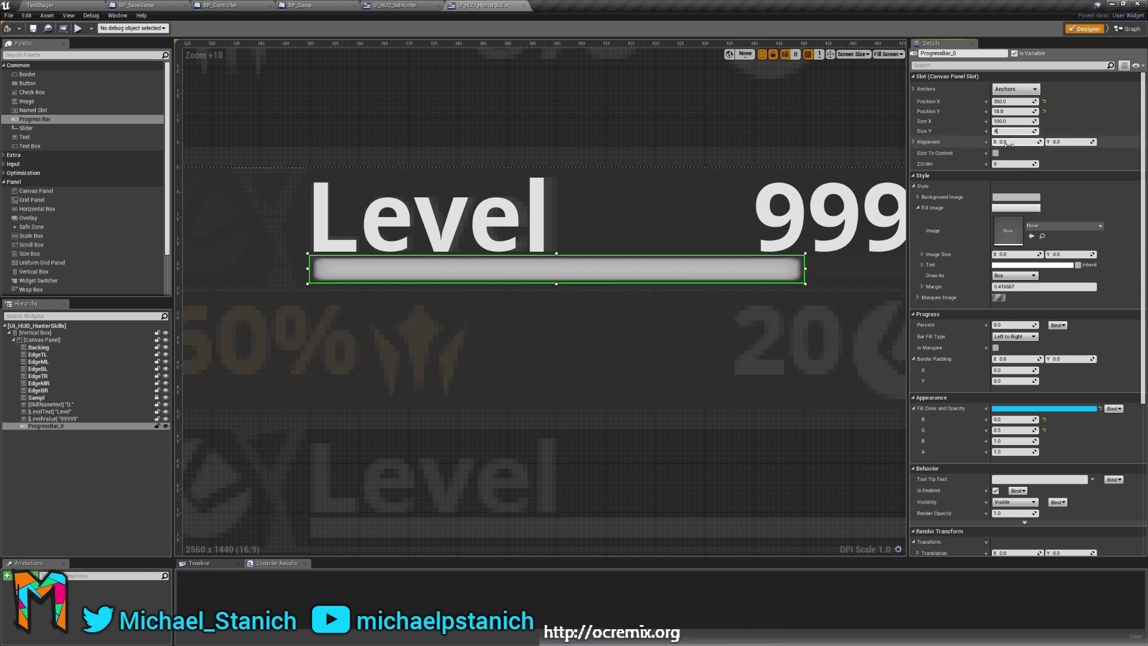
pyautogui.write('4')
pyautogui.press('Return')
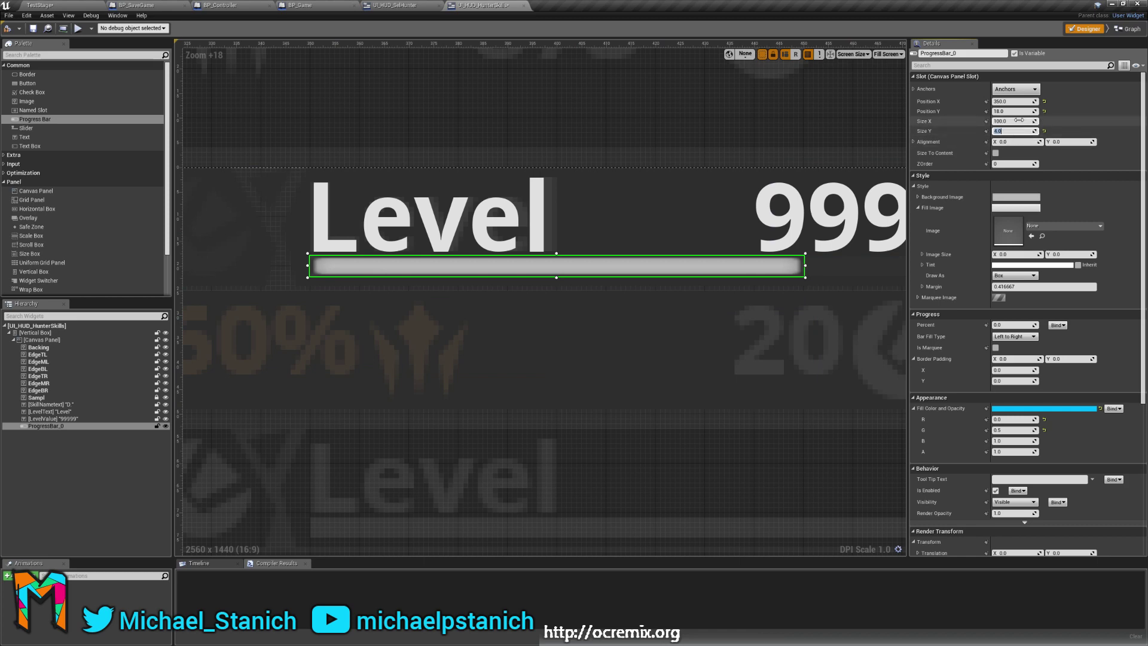
# Widen the progress bar to the end of the level number and set its Size X to 144.
pyautogui.moveTo(630, 246); pyautogui.dragTo(417, 298, button='right')
pyautogui.moveTo(509, 320); pyautogui.dragTo(725, 326)
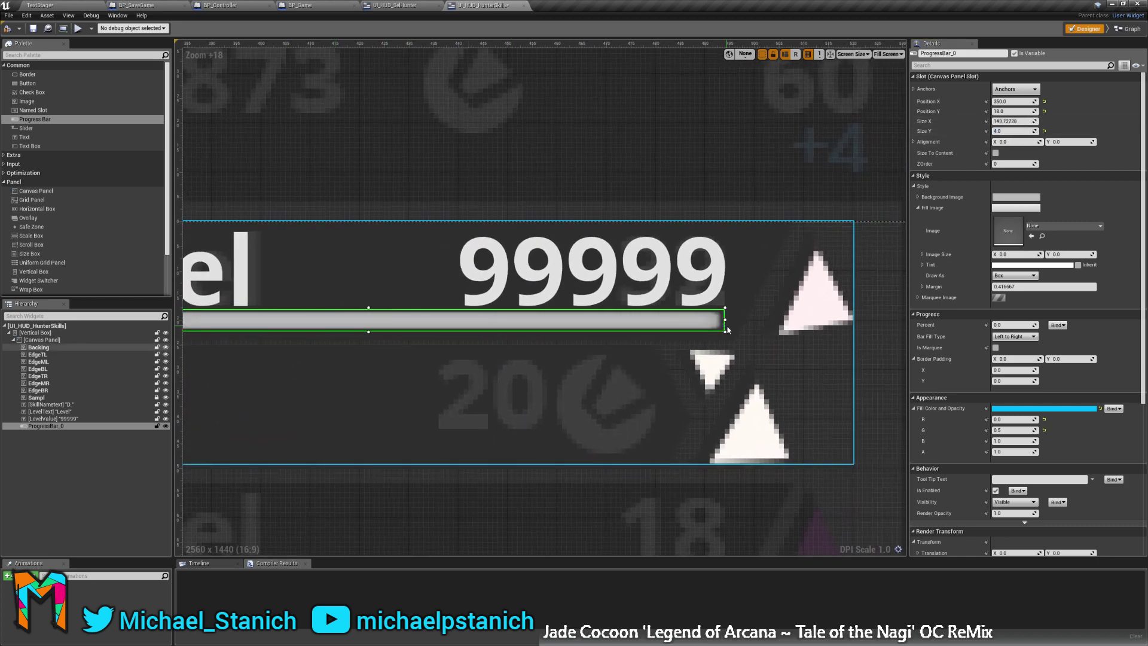
pyautogui.click(1012, 121)
pyautogui.write('14')
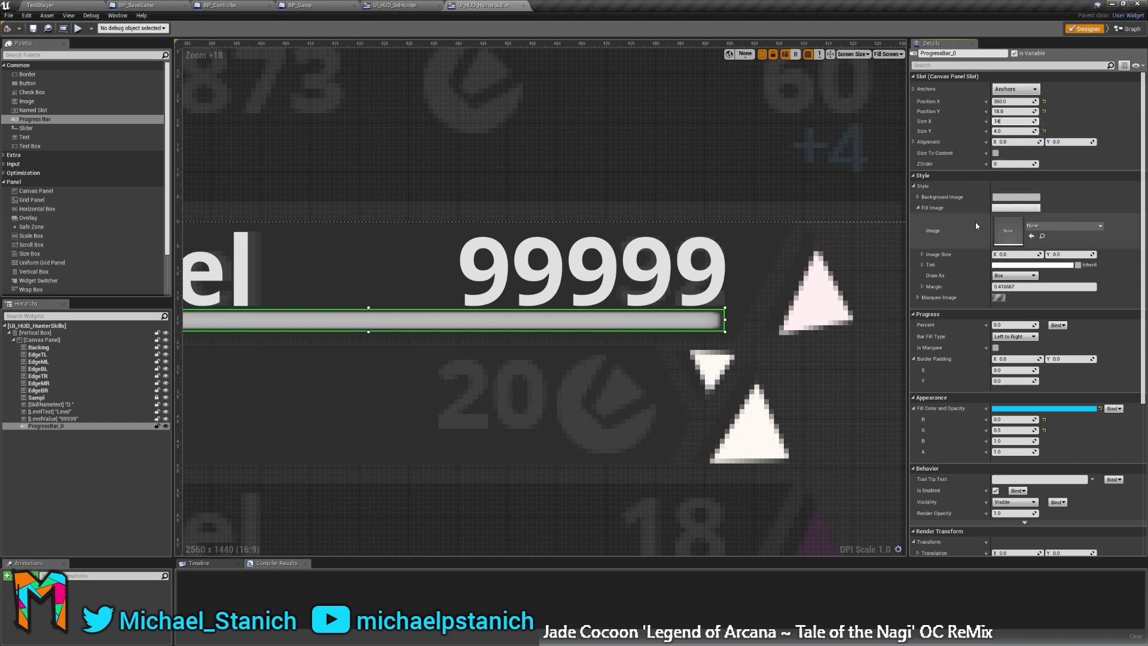
pyautogui.write('3')
pyautogui.press('Return')
pyautogui.scroll(2, 740, 316)
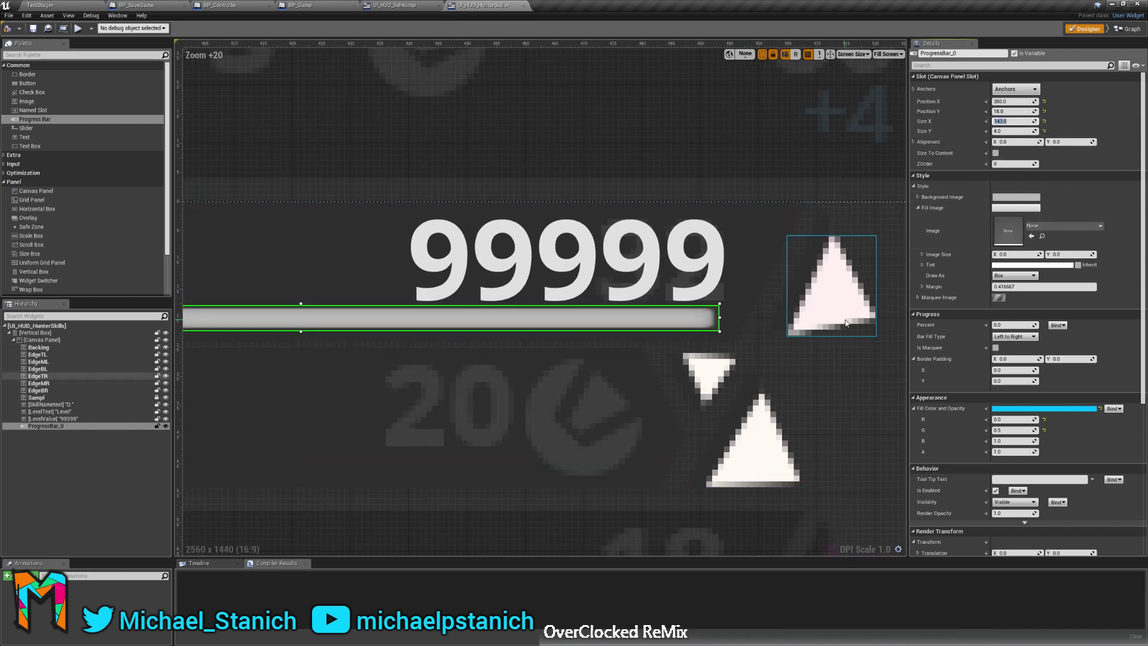
pyautogui.press('BackSpace')
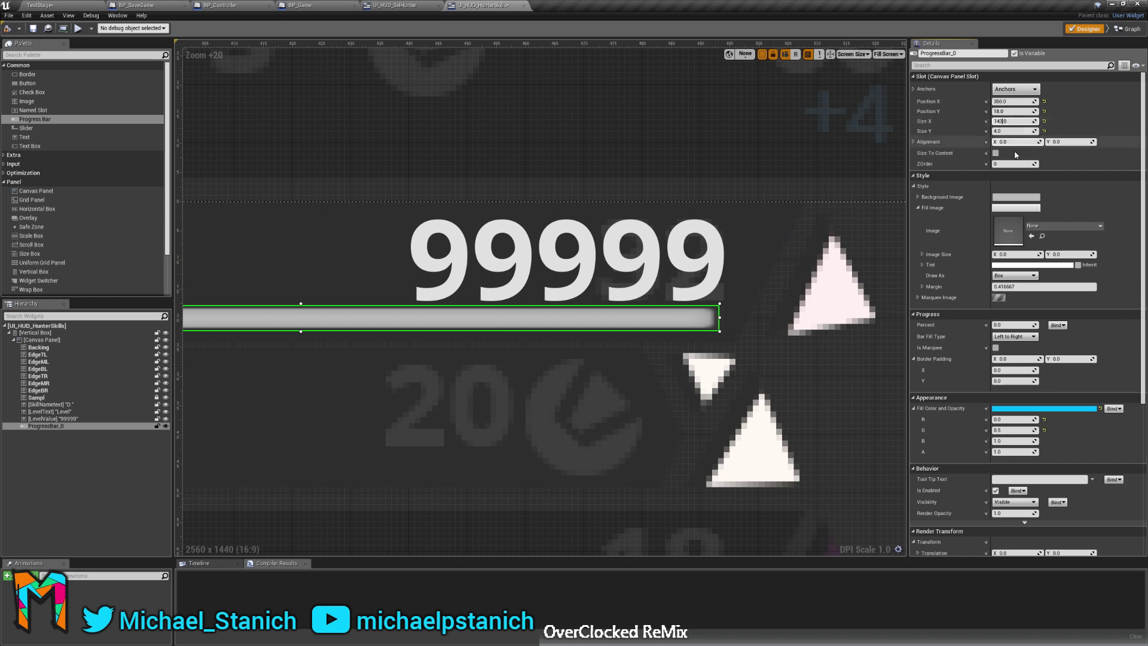
pyautogui.write('4')
pyautogui.press('Return')
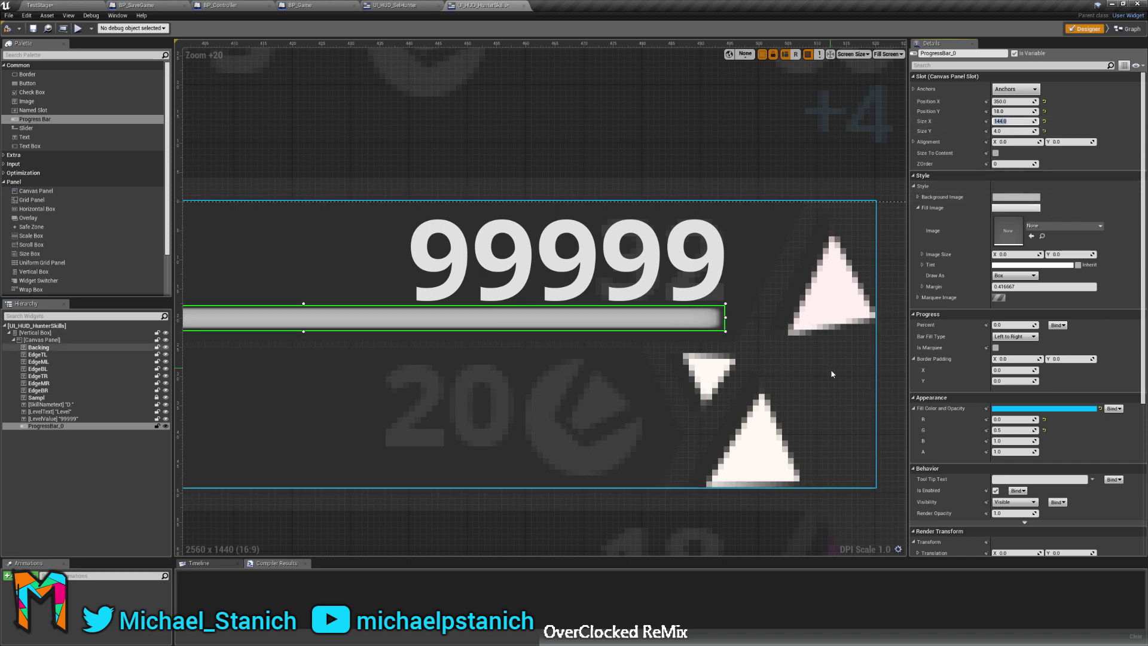
# Set the progress bar's background image to the UI_BackBarColor texture.
pyautogui.click(904, 383)
pyautogui.moveTo(407, 399); pyautogui.dragTo(523, 323, button='right')
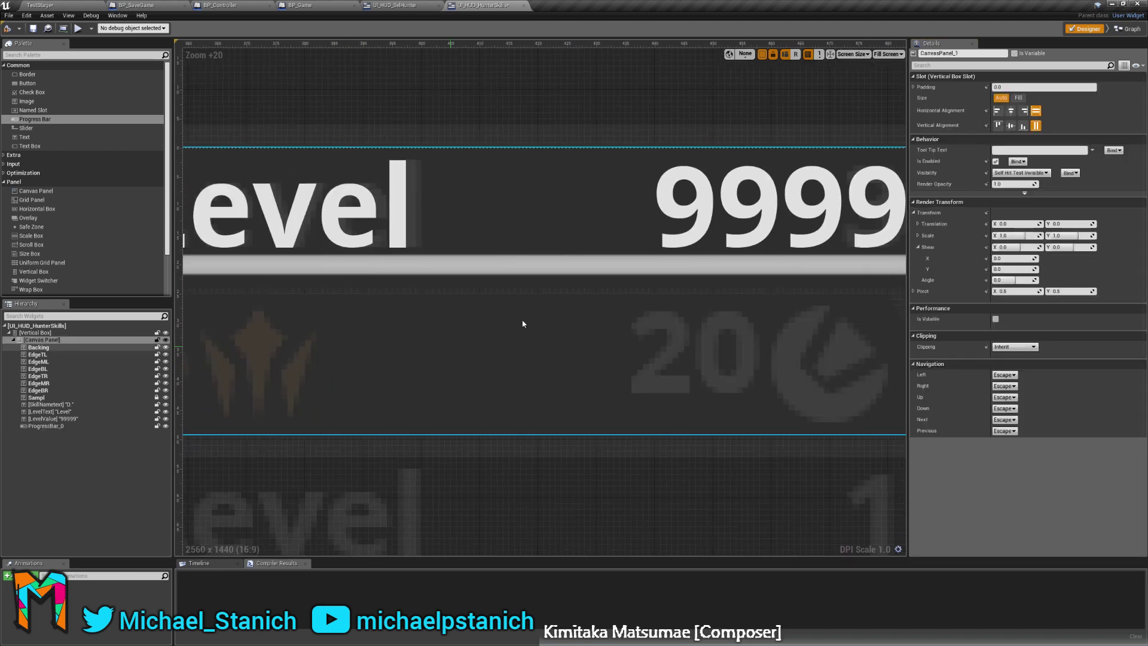
pyautogui.click(618, 263)
pyautogui.scroll(-4, 586, 248)
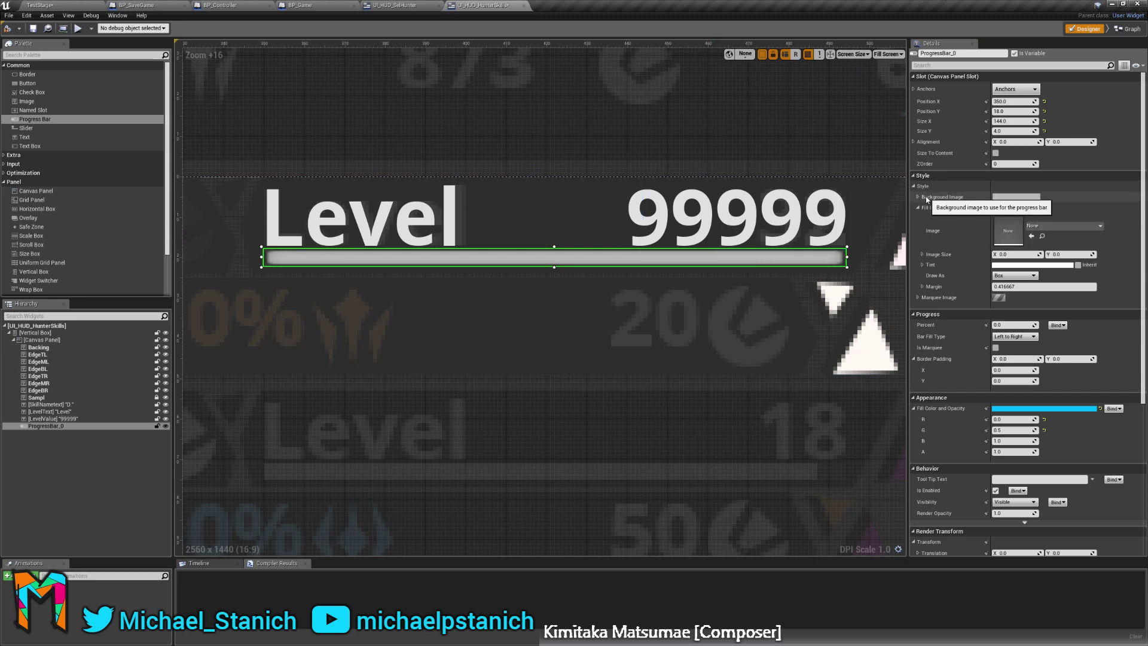
pyautogui.click(918, 196)
pyautogui.click(1063, 215)
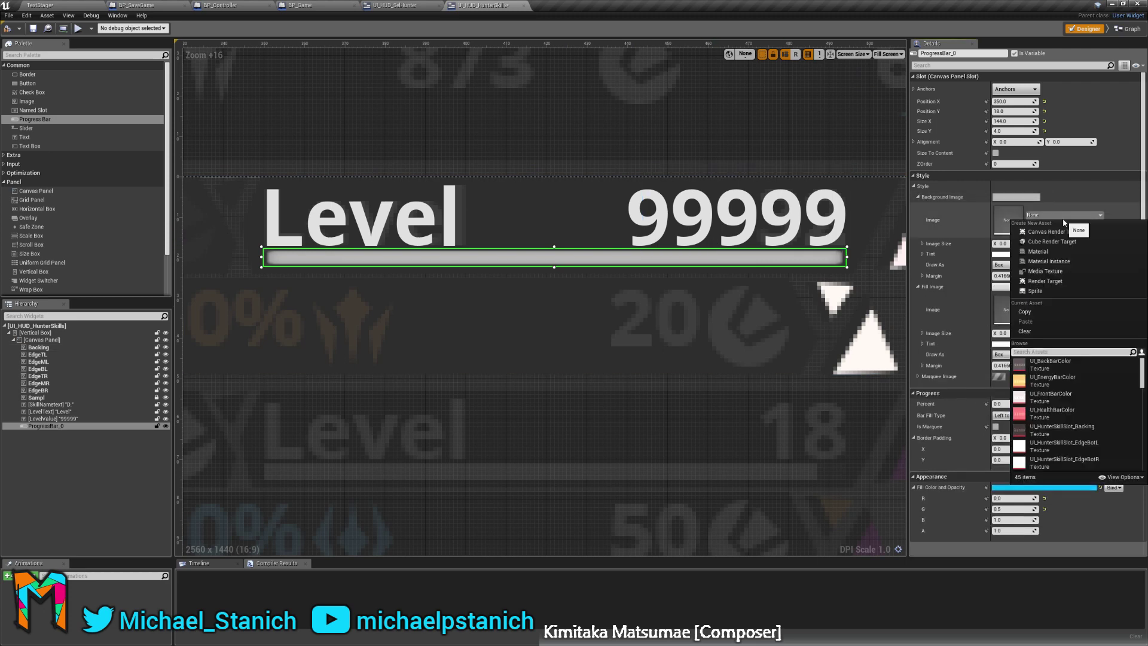
pyautogui.click(1030, 365)
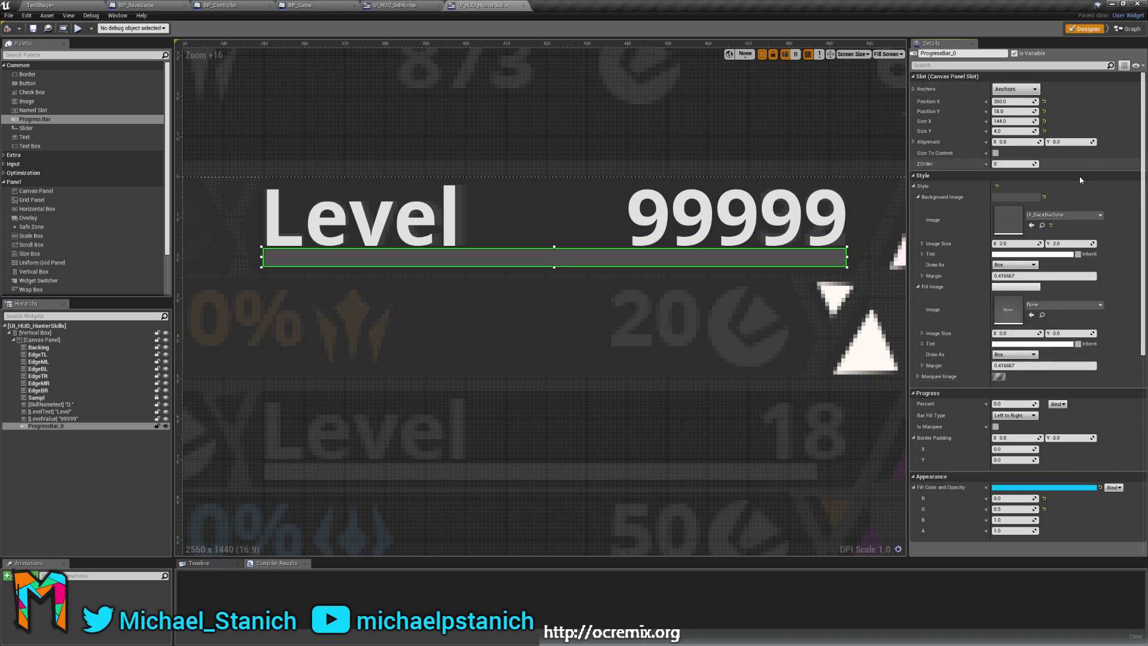
# Set the progress bar's Percent to 0.628571 and its fill color to light grey with R, G and B at 0.752942.
pyautogui.moveTo(1015, 404); pyautogui.dragTo(1038, 403)
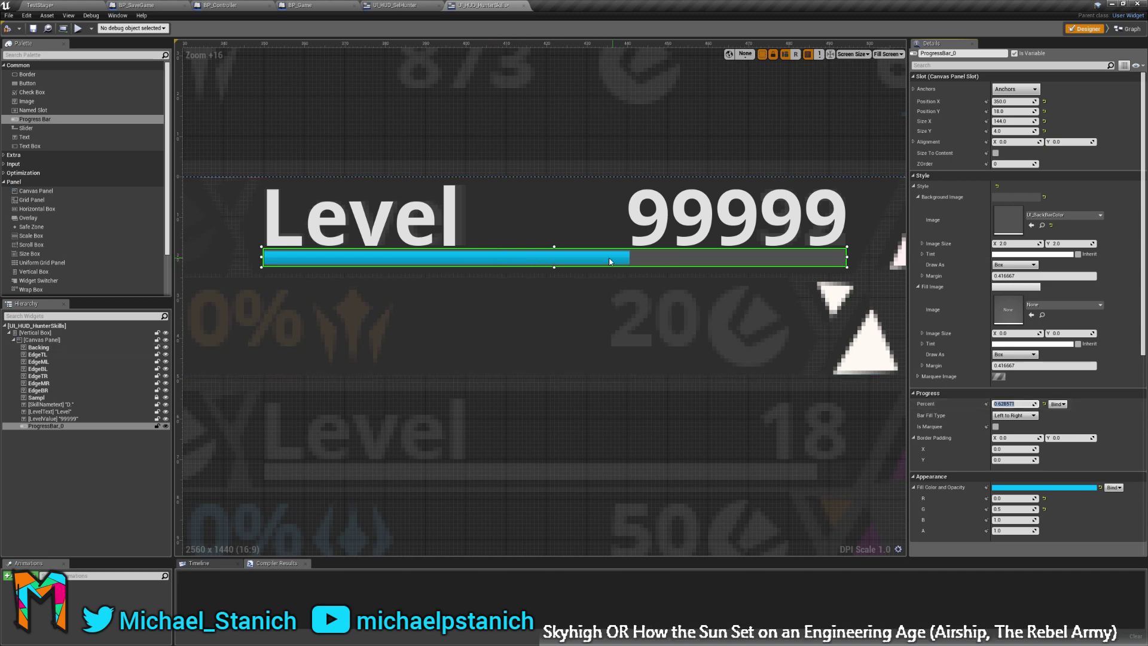
pyautogui.scroll(-3, 959, 441)
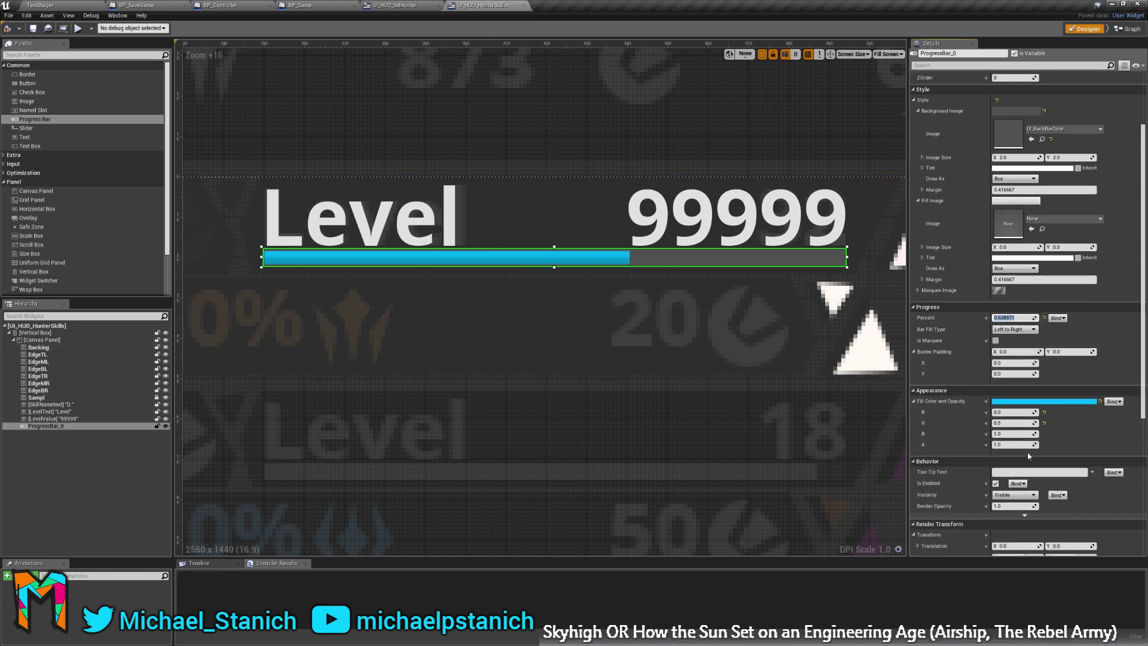
pyautogui.scroll(3, 1001, 441)
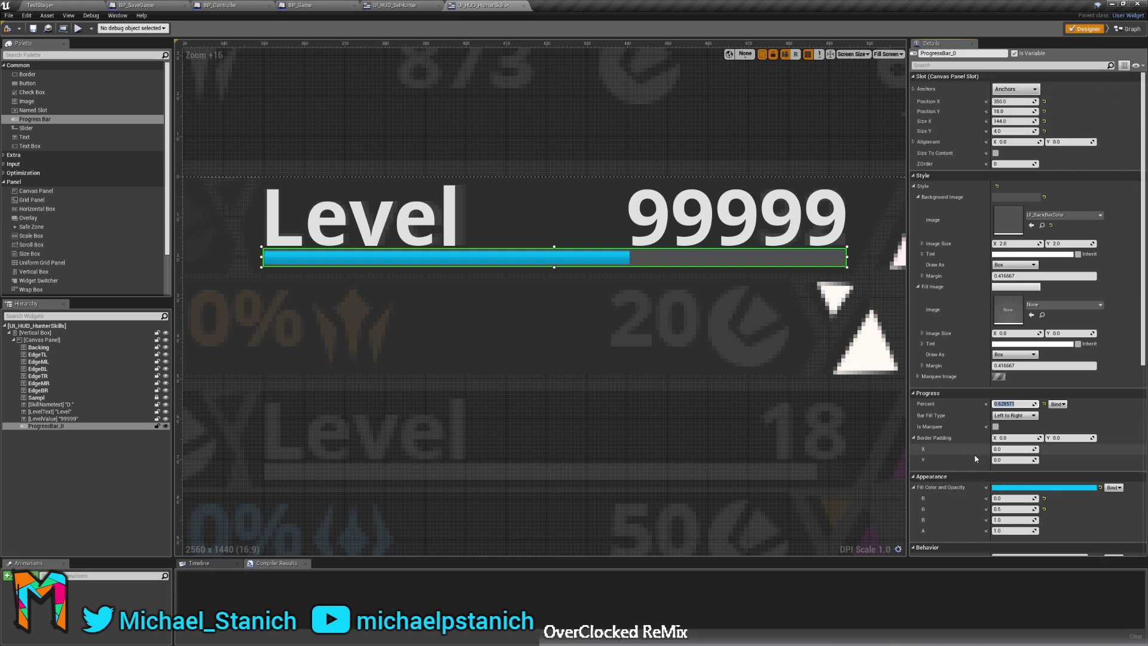
pyautogui.click(1043, 487)
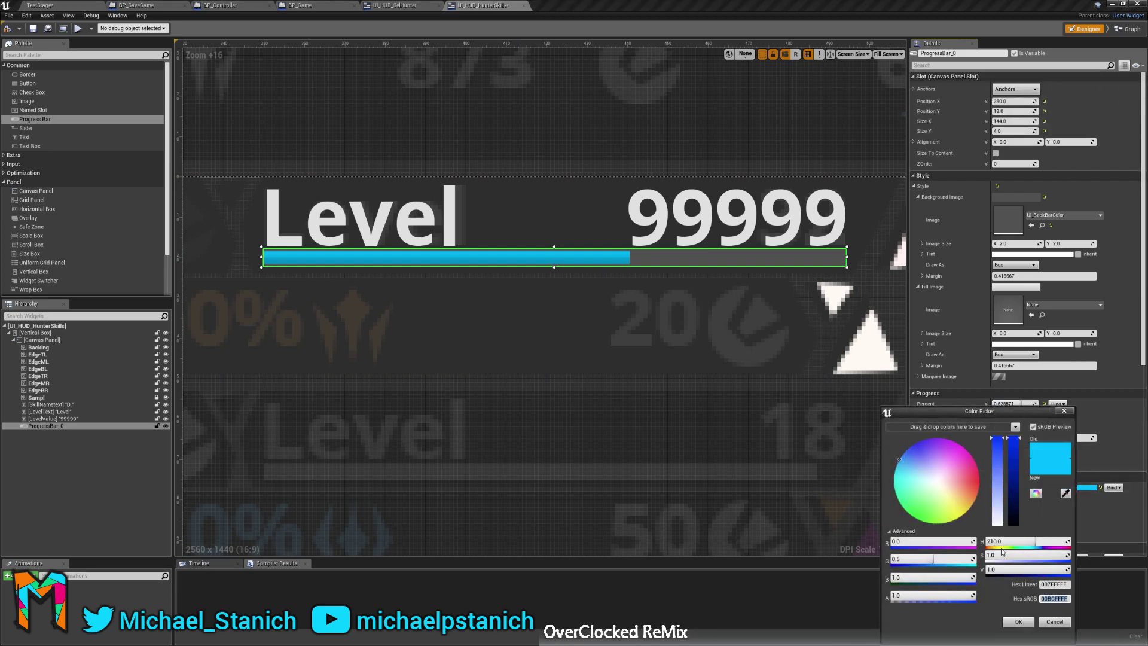
pyautogui.click(1016, 622)
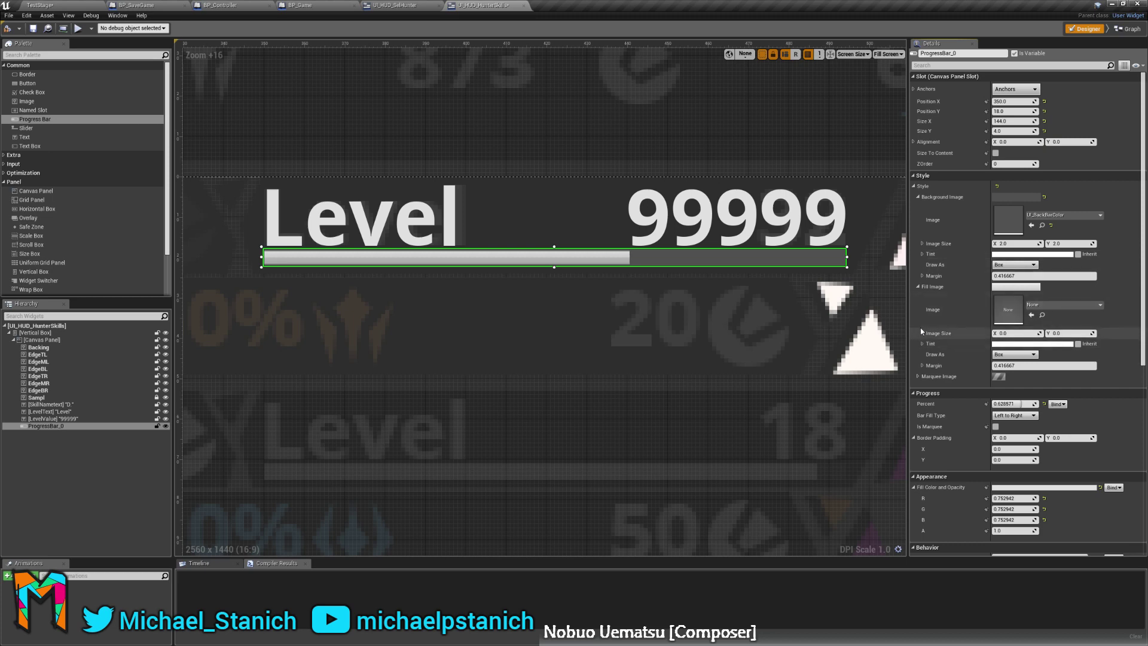
# Set the progress bar's fill image margin to 0 and its fill image to the UI_FrontBarColor texture.
pyautogui.click(1027, 365)
pyautogui.write('0')
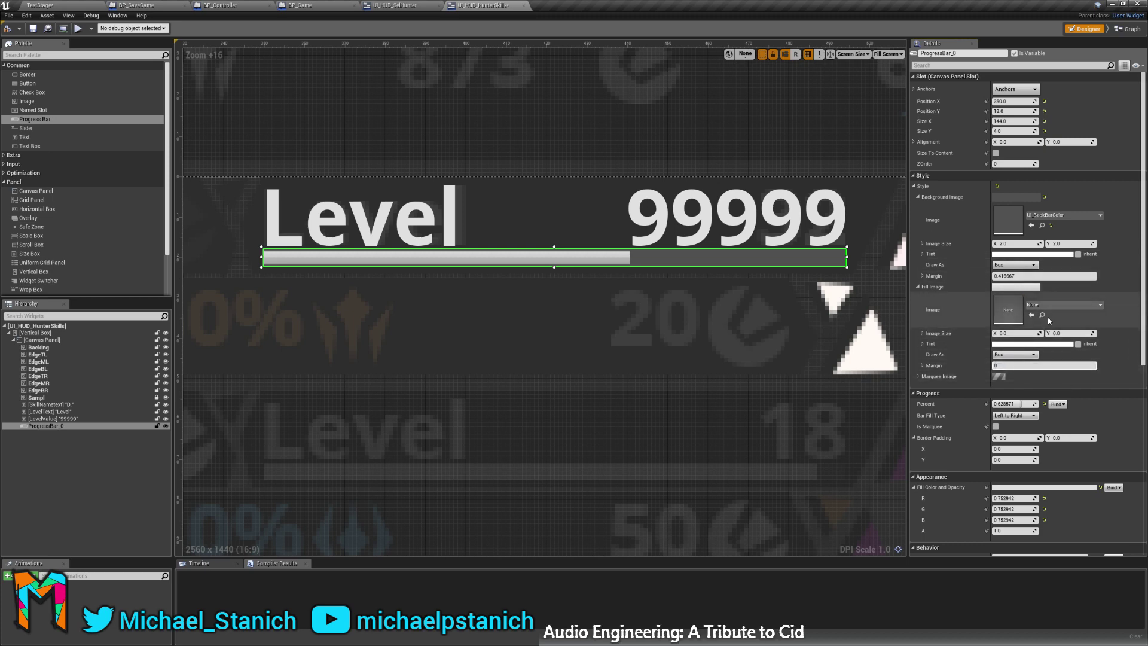
pyautogui.click(1064, 305)
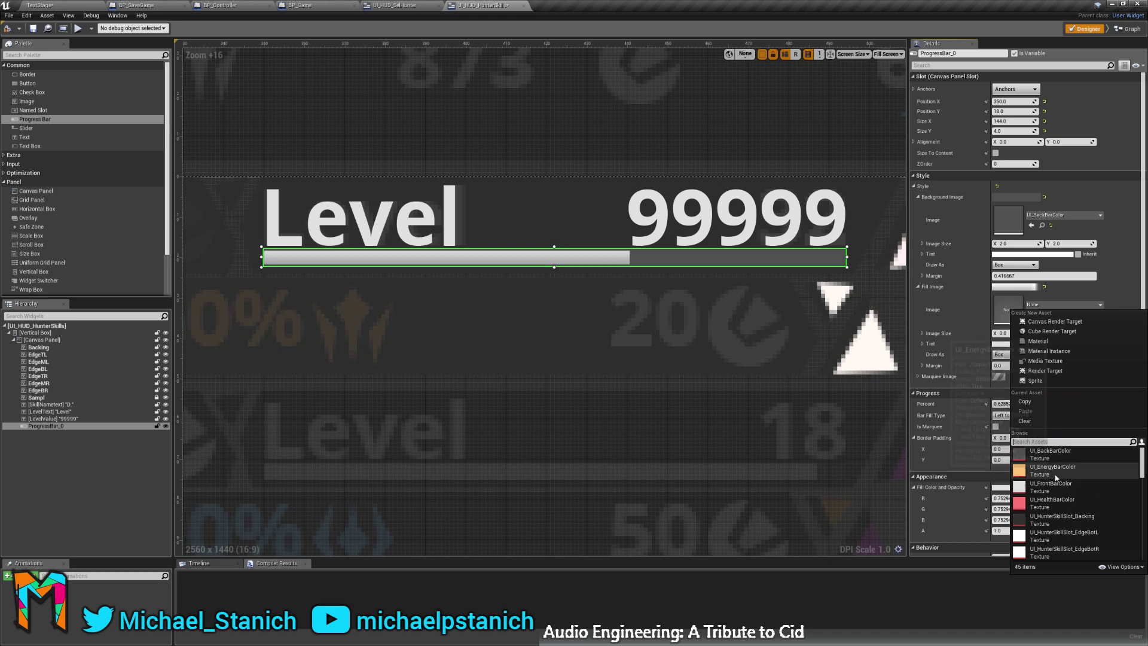
pyautogui.click(1045, 486)
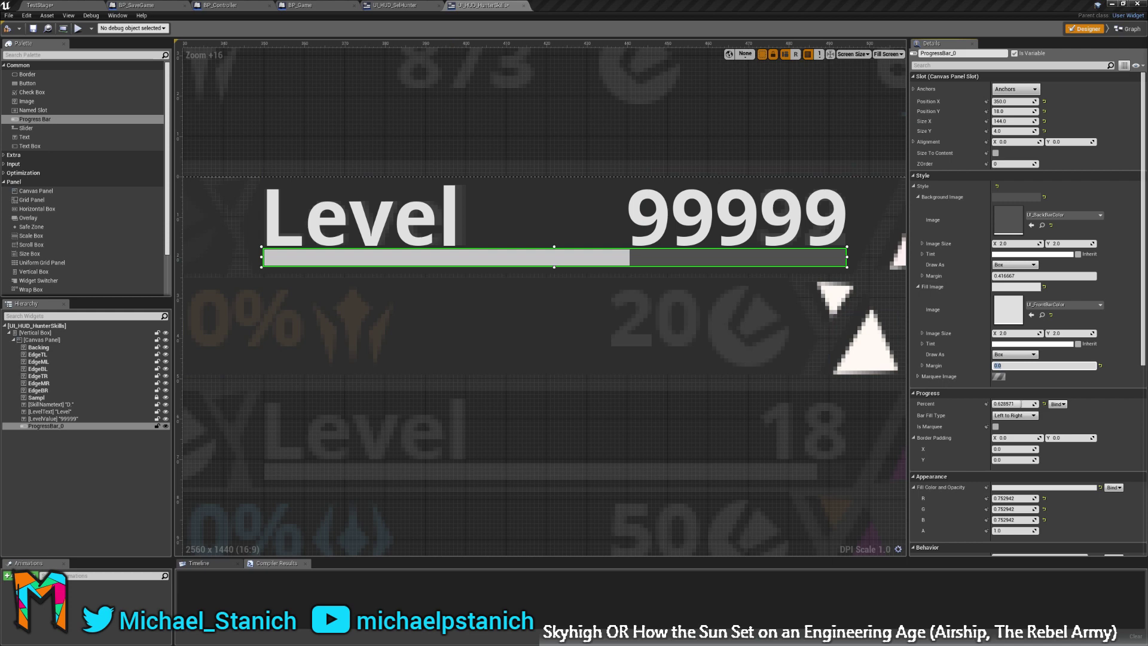
# Examine the skill slot against the mockup from the skill name across to the level number, including the element icons.
pyautogui.click(567, 287)
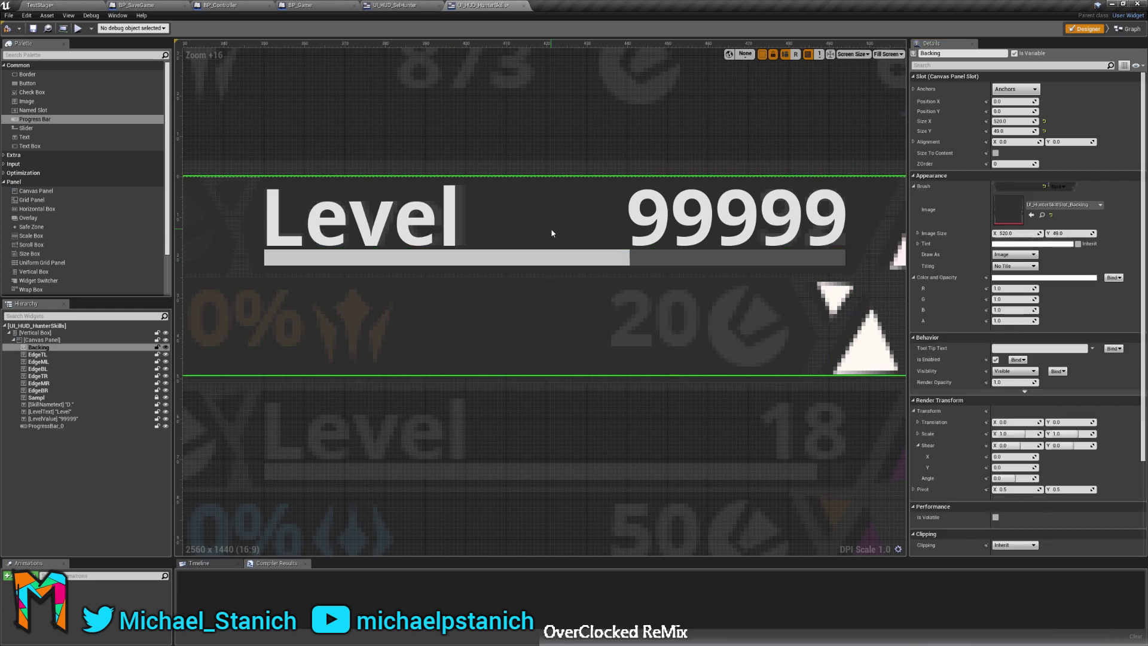
pyautogui.click(604, 146)
pyautogui.scroll(-4, 604, 150)
pyautogui.moveTo(699, 264)
pyautogui.mouseDown(button='right')
pyautogui.moveTo(752, 309)
pyautogui.moveTo(820, 320)
pyautogui.mouseUp(button='right')
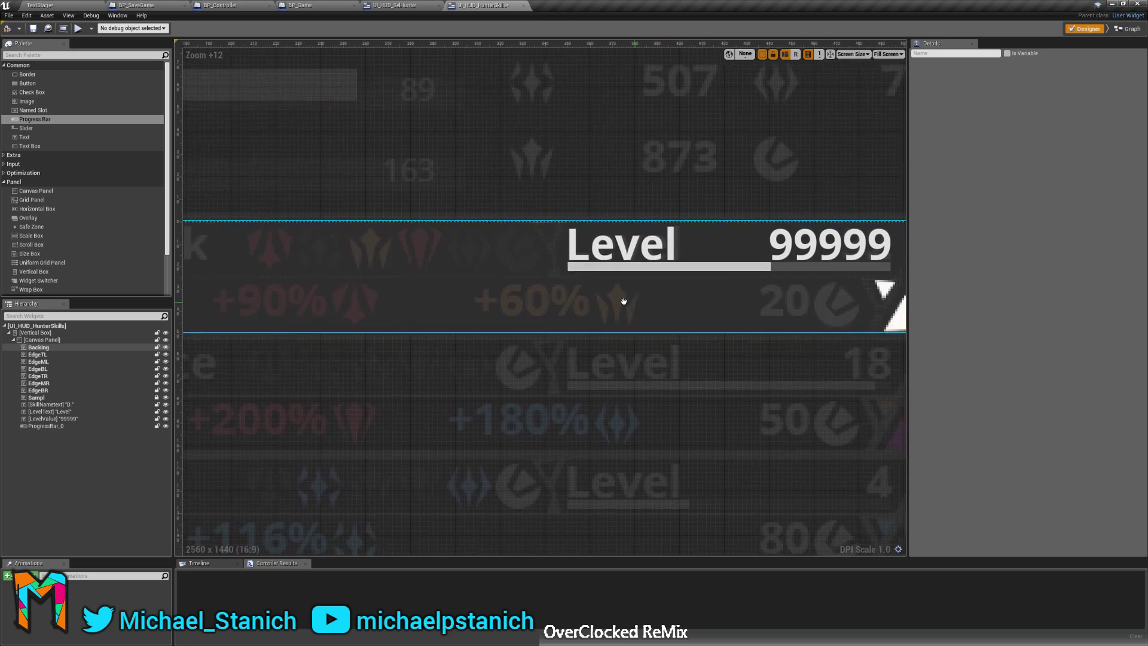
pyautogui.moveTo(622, 300); pyautogui.dragTo(718, 285, button='right')
pyautogui.moveTo(628, 361); pyautogui.dragTo(819, 364, button='right')
pyautogui.moveTo(401, 376)
pyautogui.mouseDown(button='right')
pyautogui.moveTo(584, 368)
pyautogui.moveTo(341, 394)
pyautogui.mouseUp(button='right')
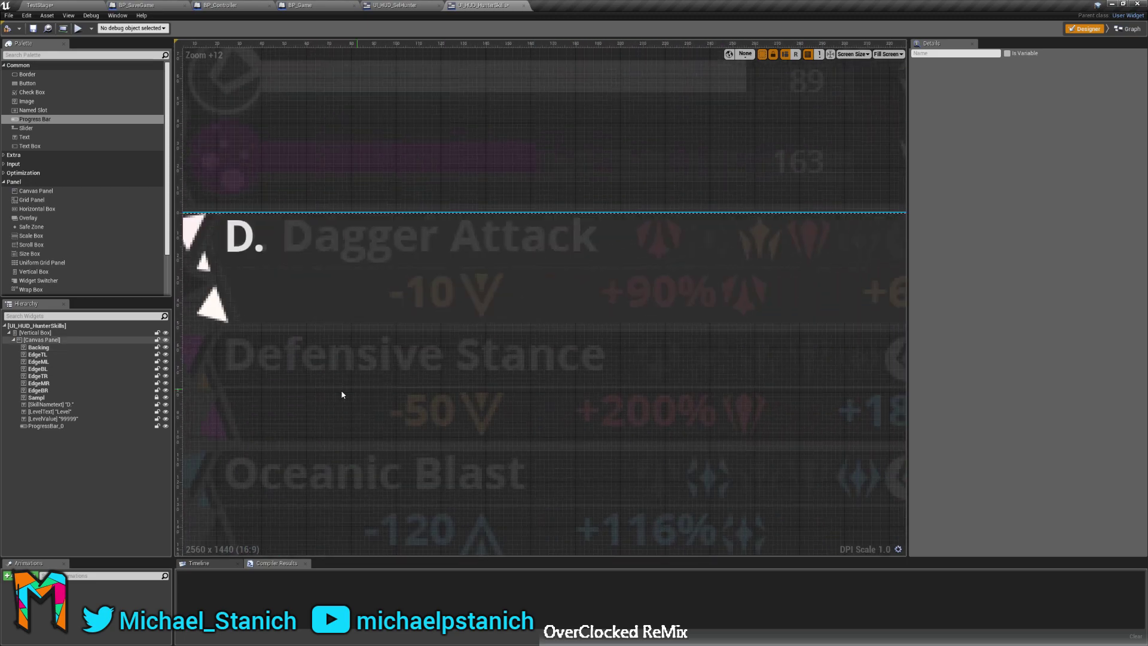
pyautogui.moveTo(464, 344); pyautogui.dragTo(306, 330, button='right')
pyautogui.moveTo(627, 305); pyautogui.dragTo(413, 307, button='right')
pyautogui.moveTo(557, 324)
pyautogui.mouseDown(button='right')
pyautogui.moveTo(338, 333)
pyautogui.moveTo(567, 348)
pyautogui.mouseUp(button='right')
pyautogui.click(284, 264)
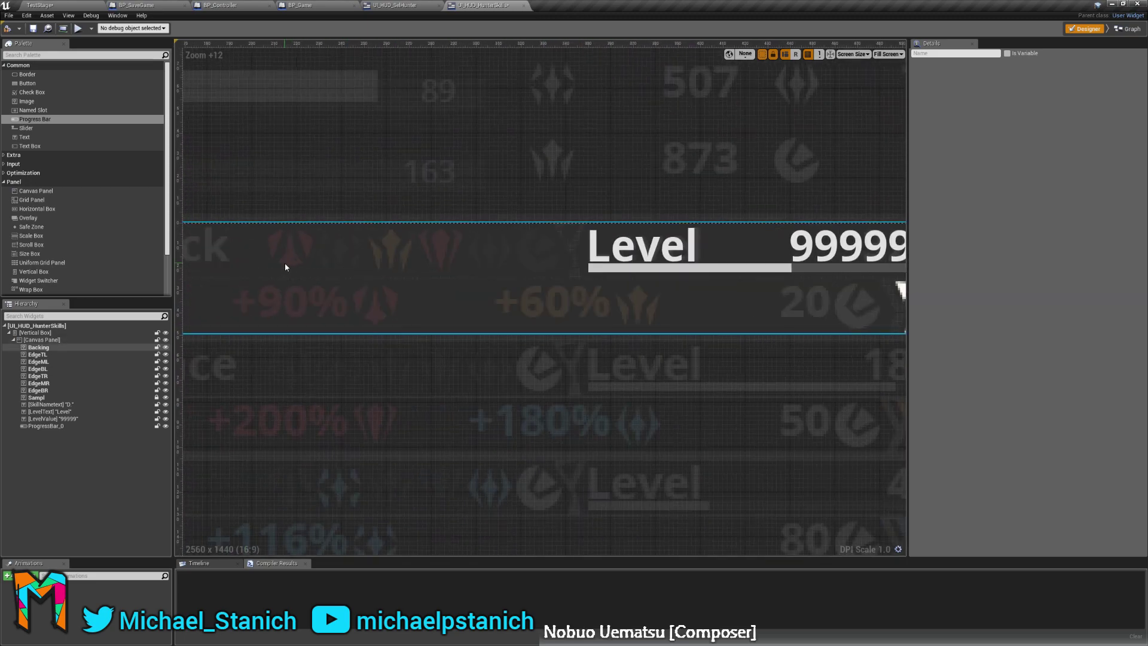
pyautogui.moveTo(351, 341); pyautogui.dragTo(416, 345, button='right')
pyautogui.moveTo(554, 378); pyautogui.dragTo(92, 377, button='right')
pyautogui.moveTo(275, 341); pyautogui.dragTo(756, 361, button='right')
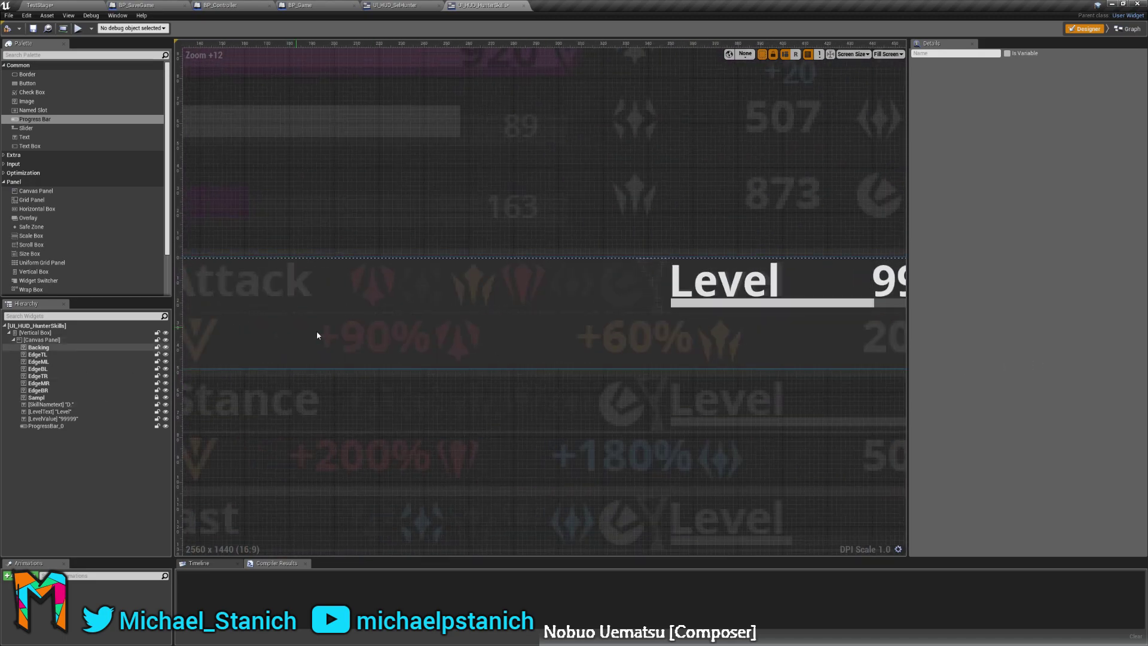
pyautogui.moveTo(438, 452); pyautogui.dragTo(463, 454, button='right')
# Rename the level progress bar as XPBar.
pyautogui.scroll(2, 460, 412)
pyautogui.click(60, 425)
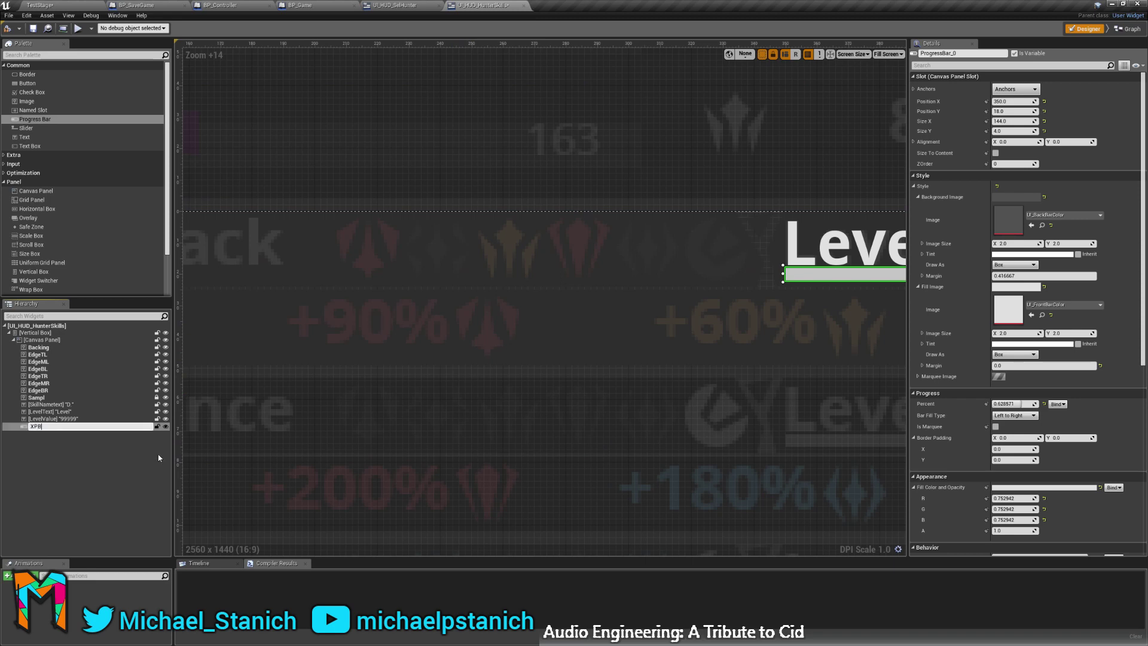
pyautogui.click(83, 519)
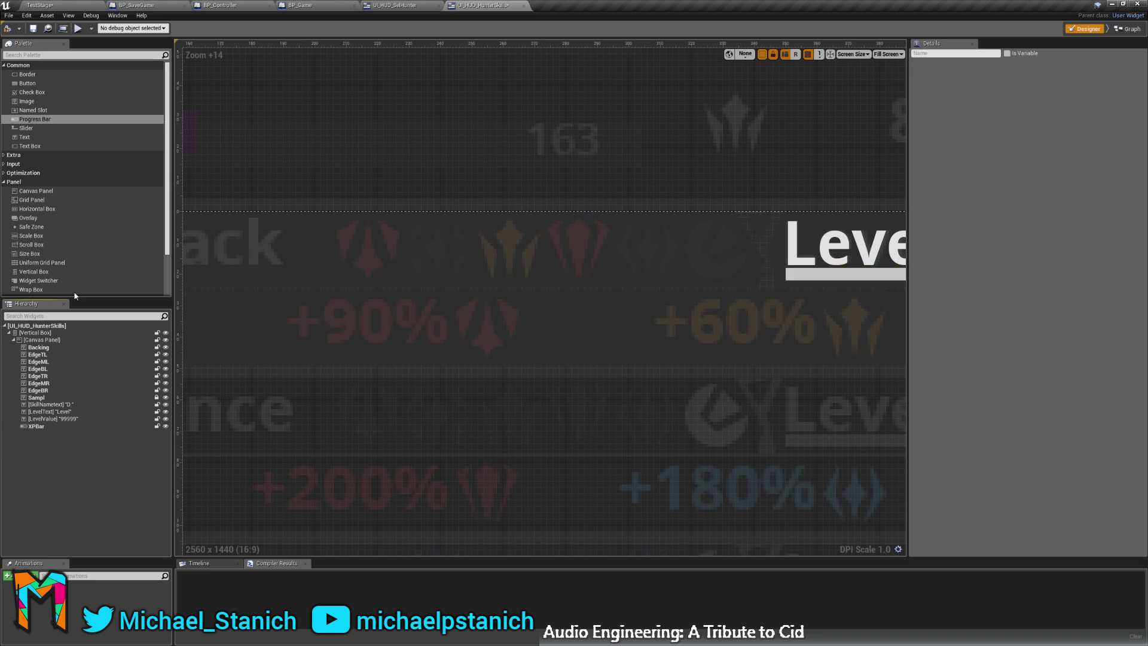
# Add an Image widget to the Canvas Panel directly after XPBar in the hierarchy.
pyautogui.moveTo(30, 105); pyautogui.dragTo(32, 433)
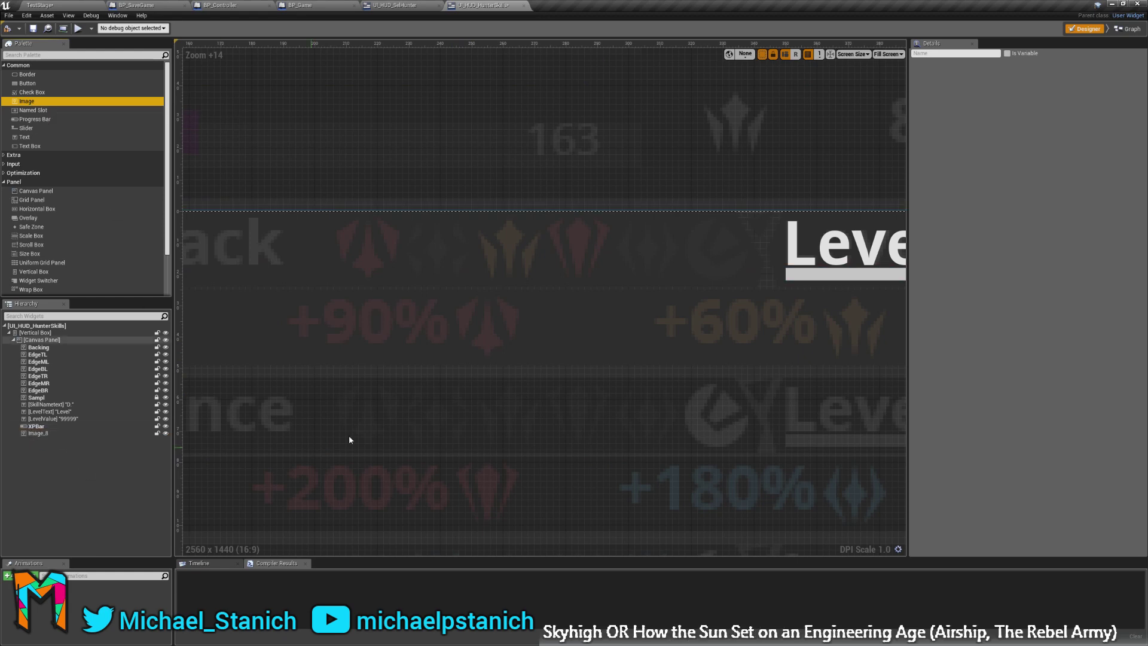
pyautogui.scroll(-10, 566, 210)
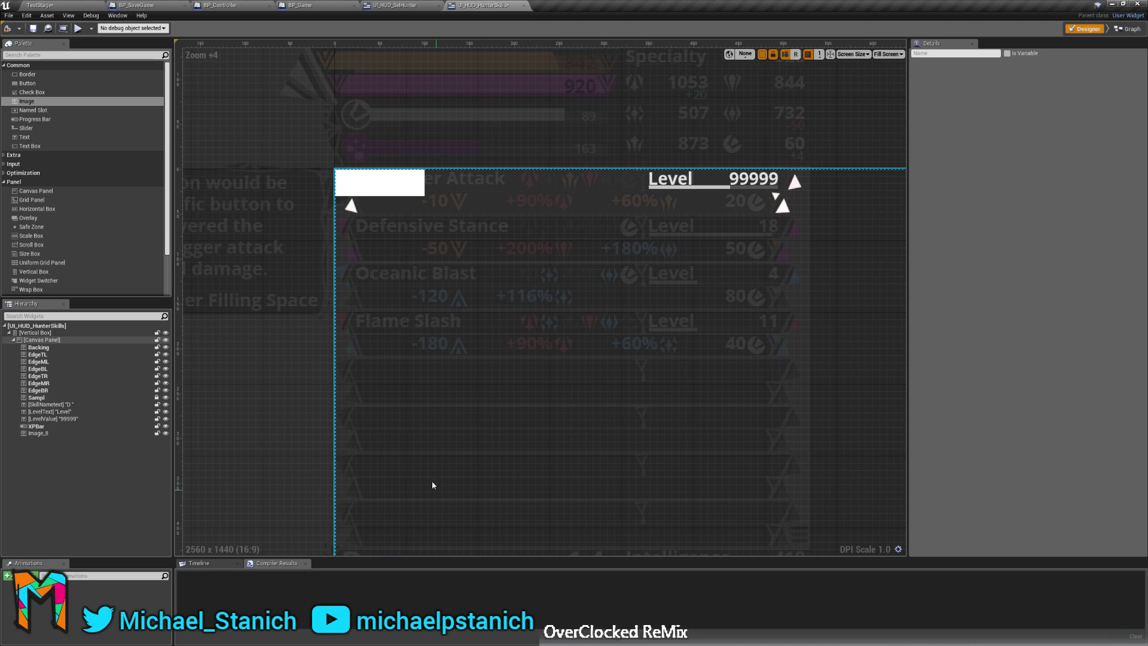
pyautogui.moveTo(432, 484); pyautogui.dragTo(340, 285, button='right')
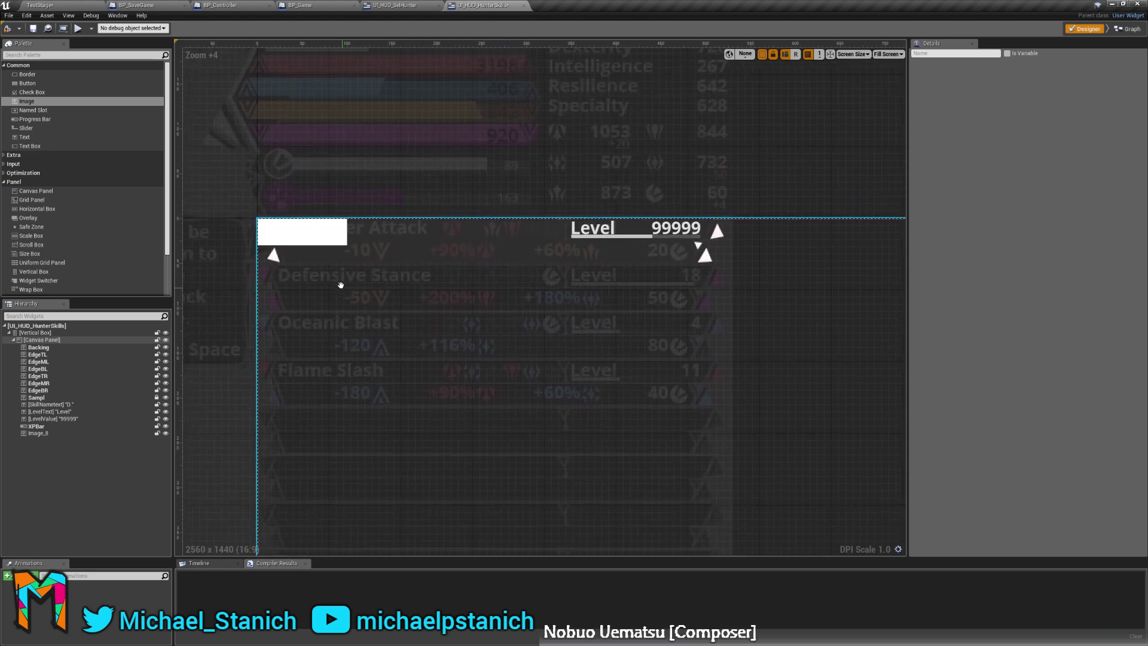
pyautogui.scroll(7, 341, 284)
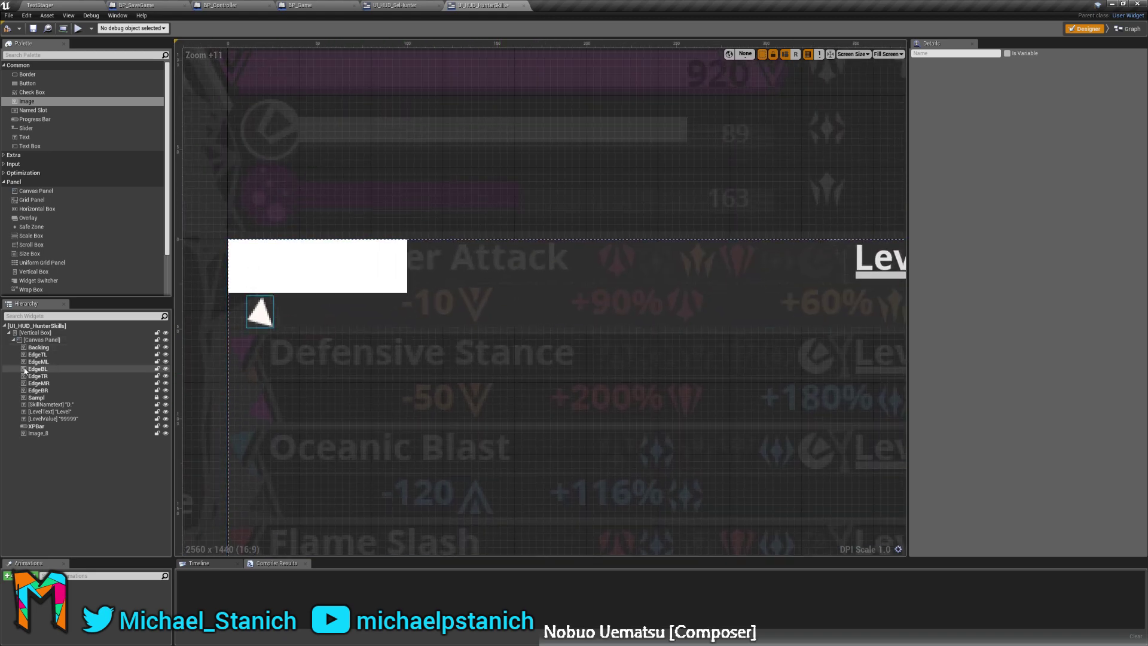
# Rename the Backing image as Backing_0 and the EdgeTL image as EdgeTL_0.
pyautogui.click(34, 348)
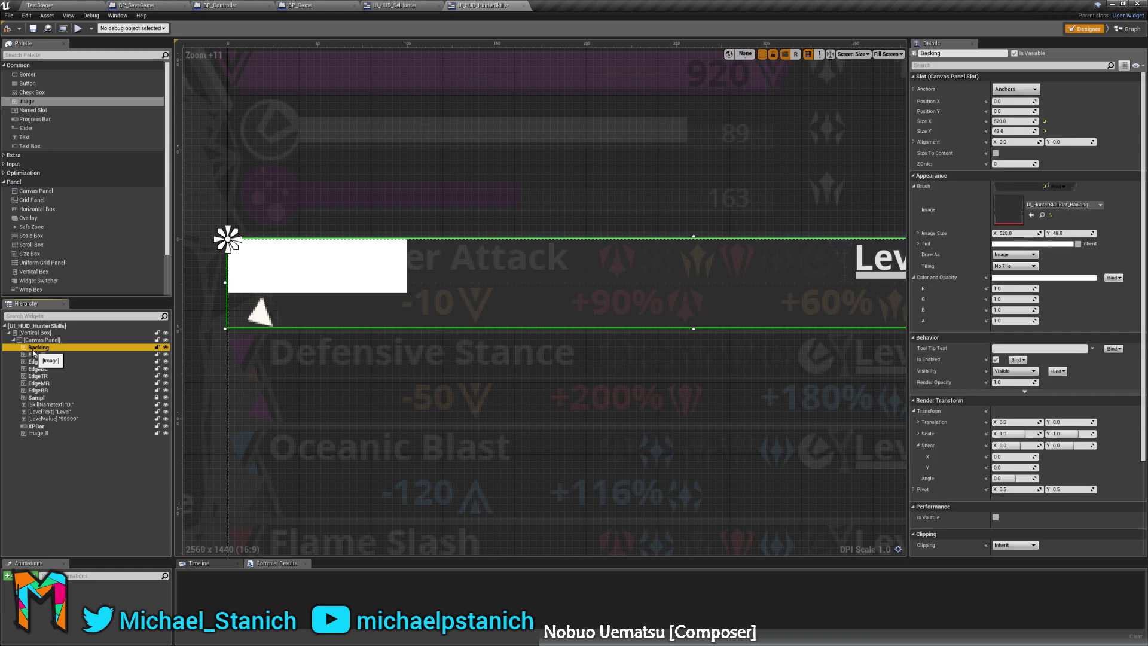
pyautogui.doubleClick(35, 349)
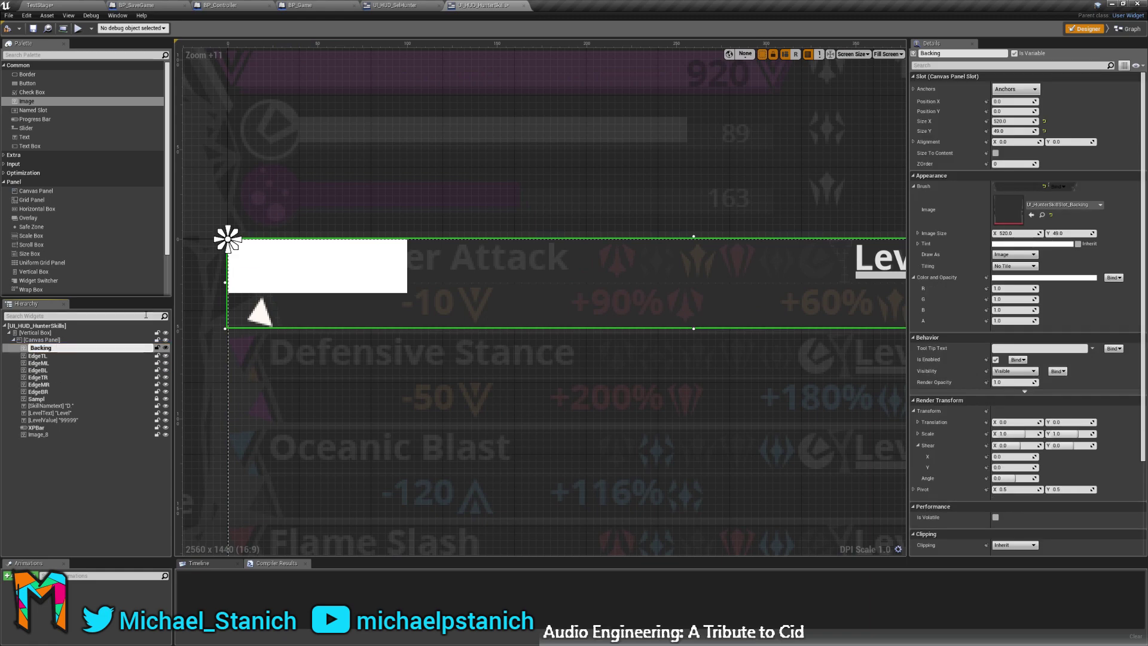
pyautogui.write('_0')
pyautogui.press('Return')
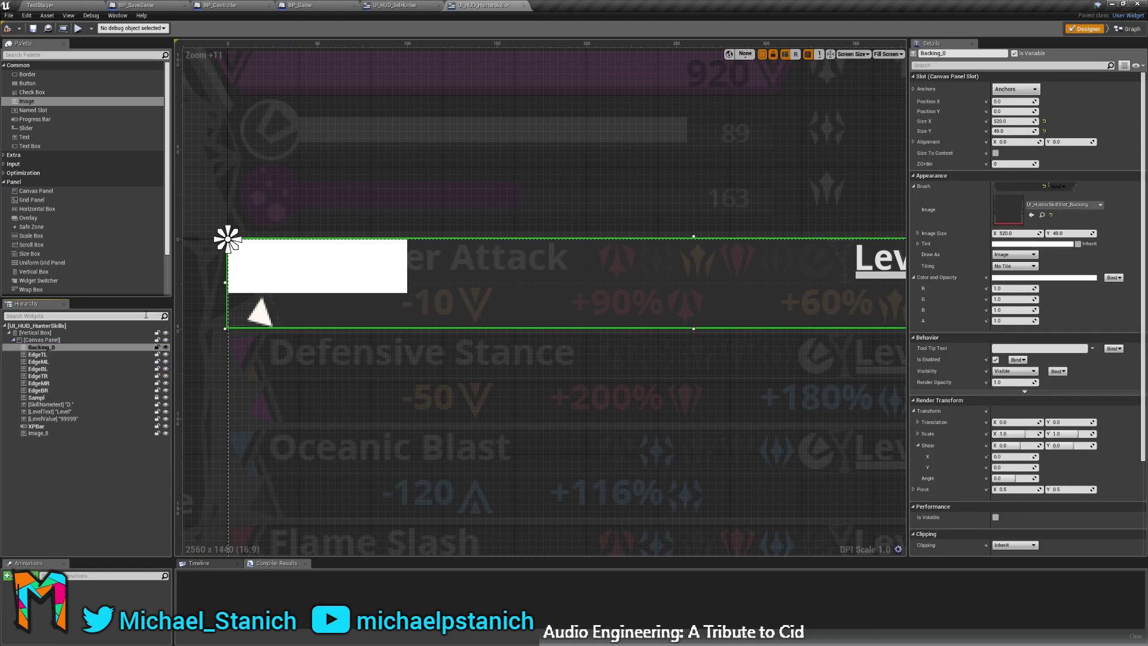
pyautogui.click(37, 354)
pyautogui.doubleClick(52, 354)
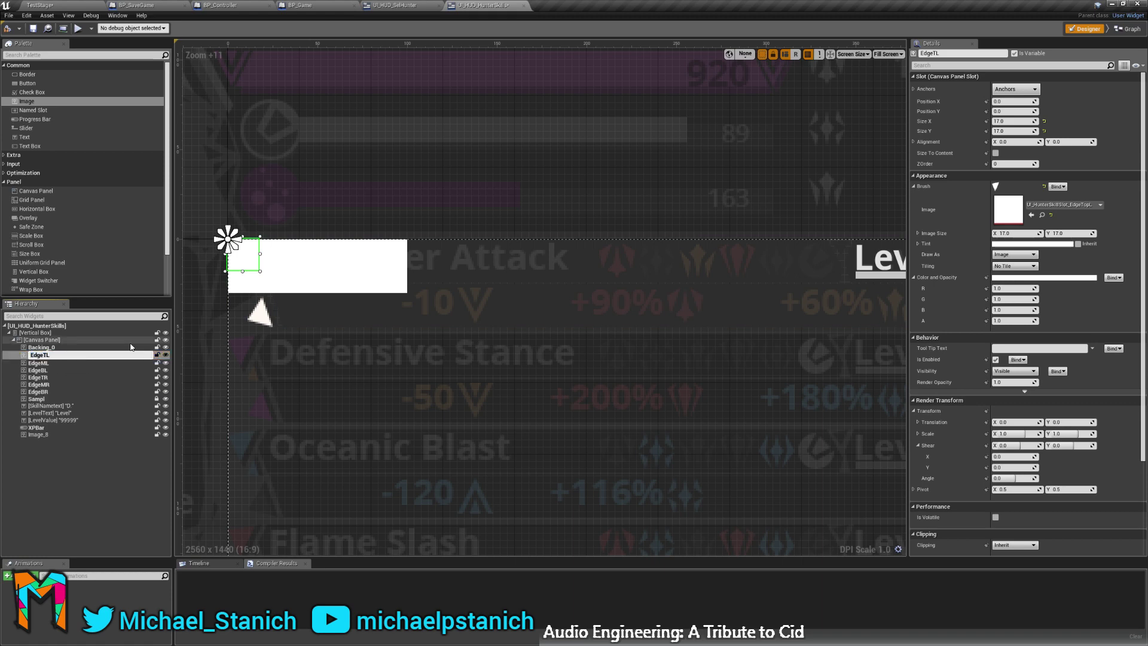
pyautogui.write('_0')
pyautogui.press('Return')
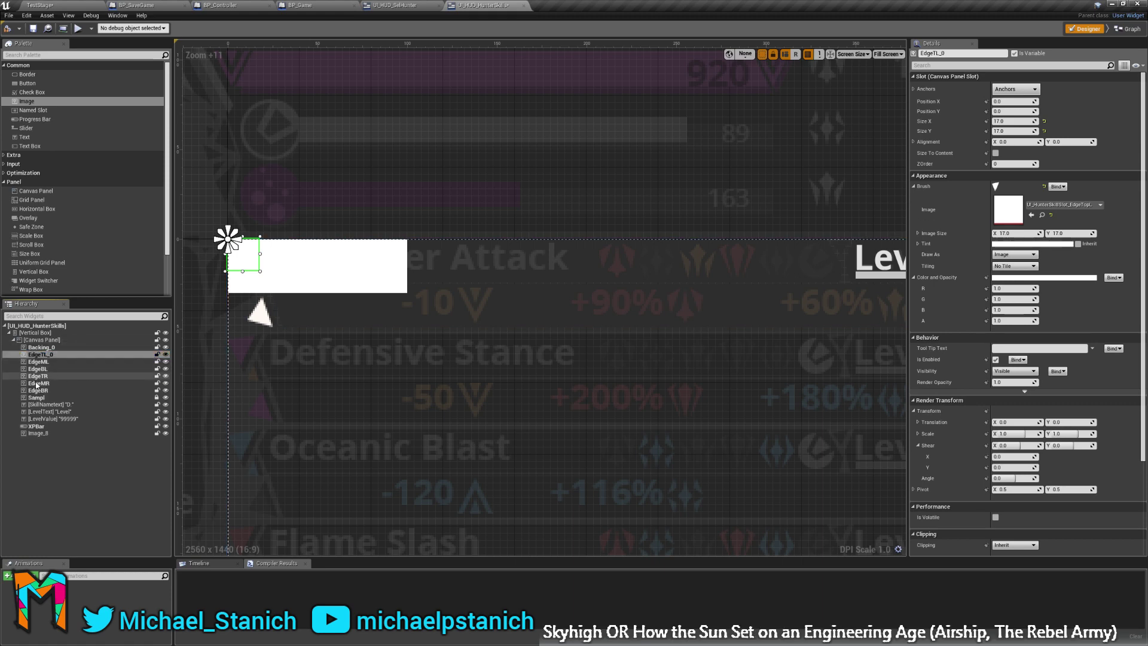
# Rename the EdgeML image as EdgeML_0 and the EdgeBL image as EdgeBL_0.
pyautogui.click(57, 361)
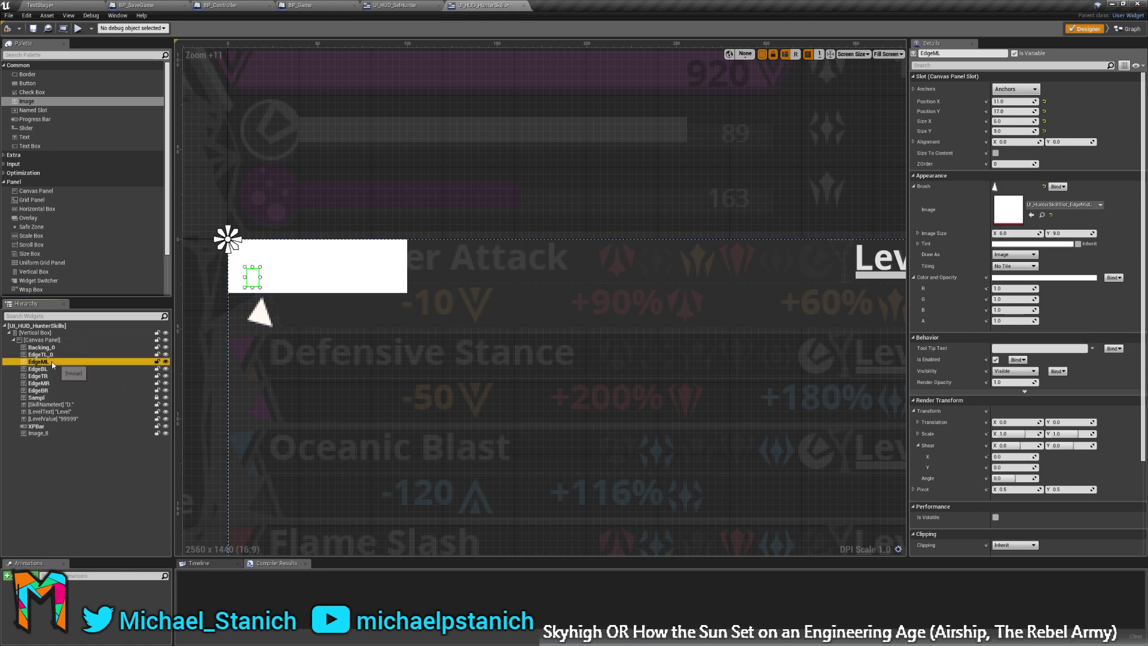
pyautogui.doubleClick(59, 361)
pyautogui.write('_')
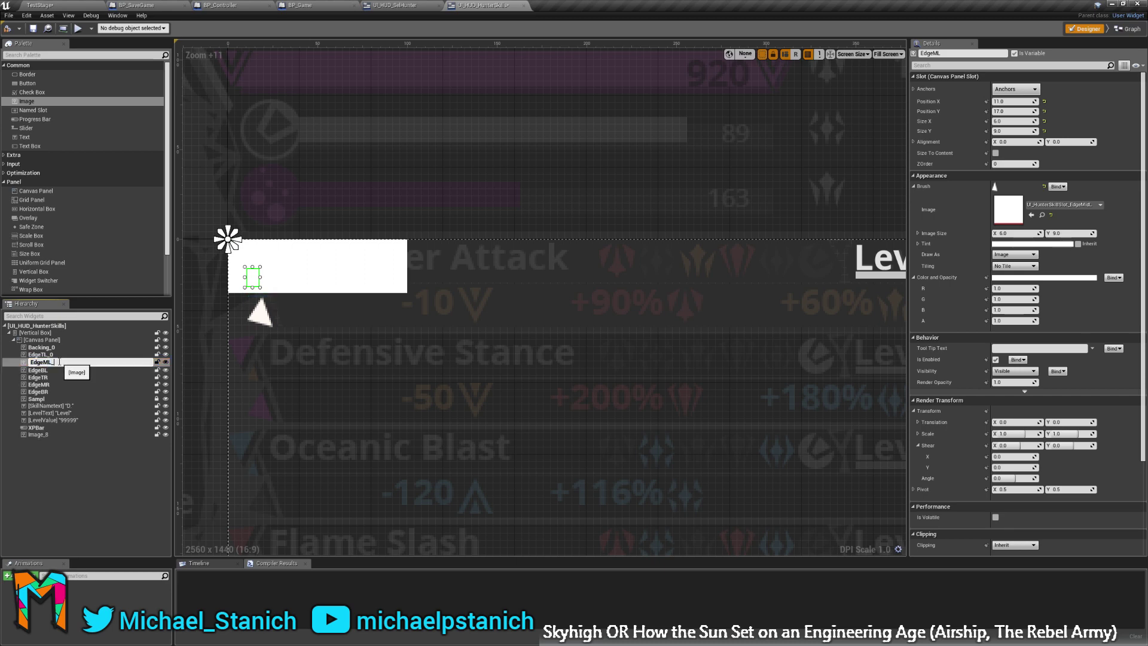
pyautogui.write('0')
pyautogui.press('Return')
pyautogui.click(57, 369)
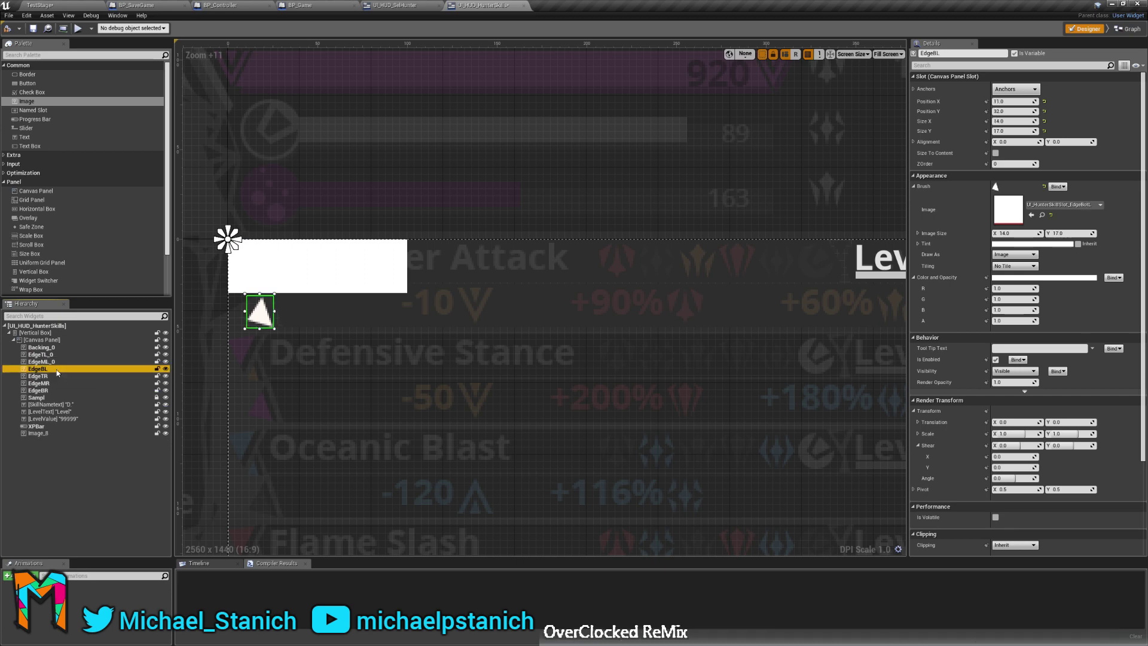
pyautogui.doubleClick(53, 370)
pyautogui.write('_')
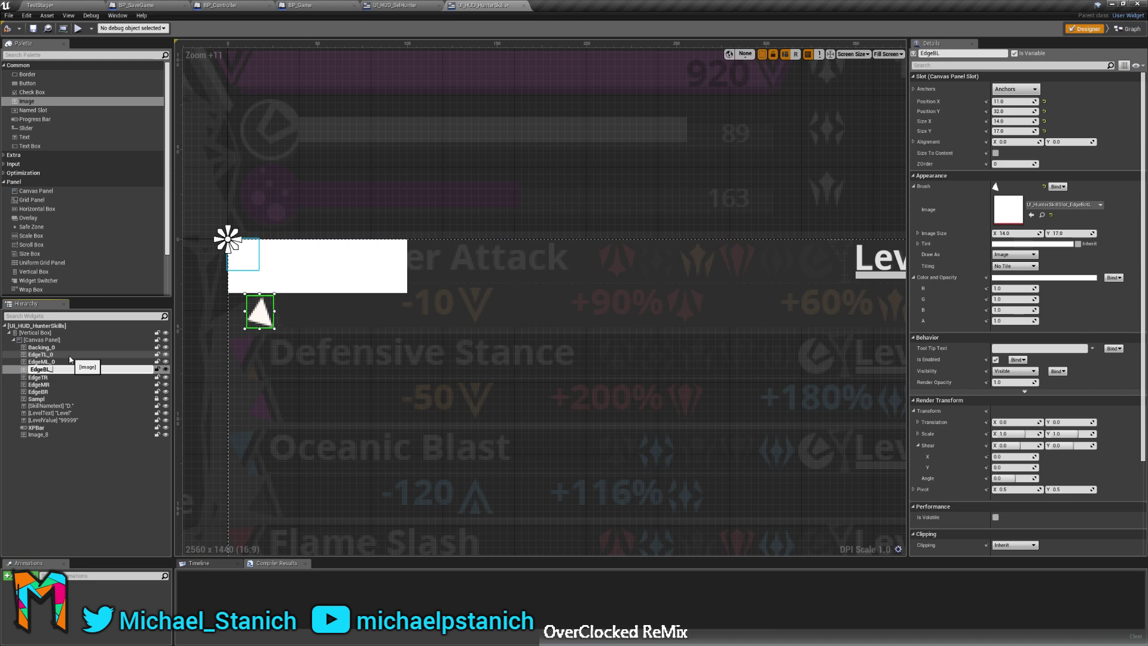
pyautogui.write('0')
pyautogui.press('Return')
# Rename the EdgeTR image as EdgeTR_0 and the EdgeMR image as EdgeMR_0.
pyautogui.click(82, 383)
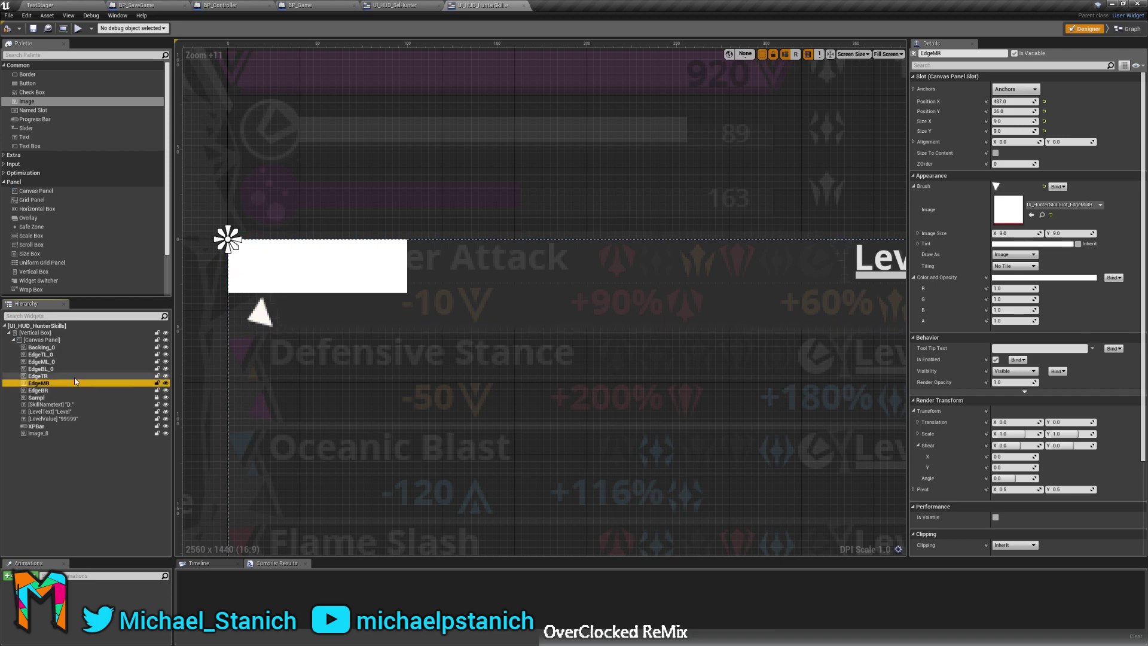
pyautogui.click(61, 376)
pyautogui.doubleClick(58, 377)
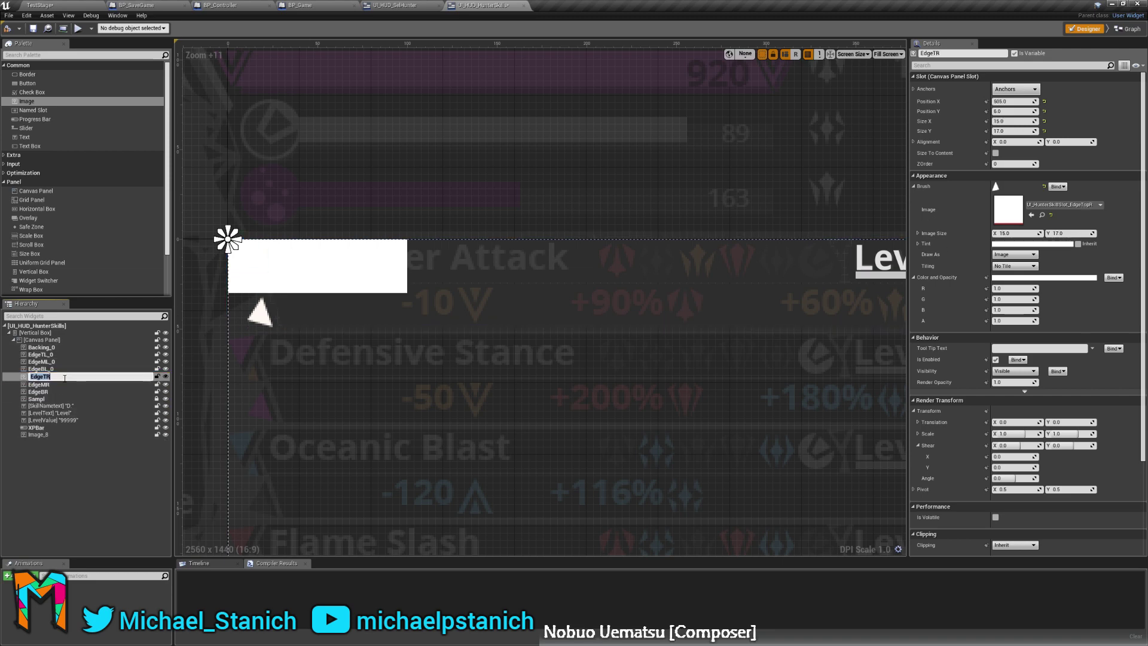
pyautogui.write('_0')
pyautogui.press('Return')
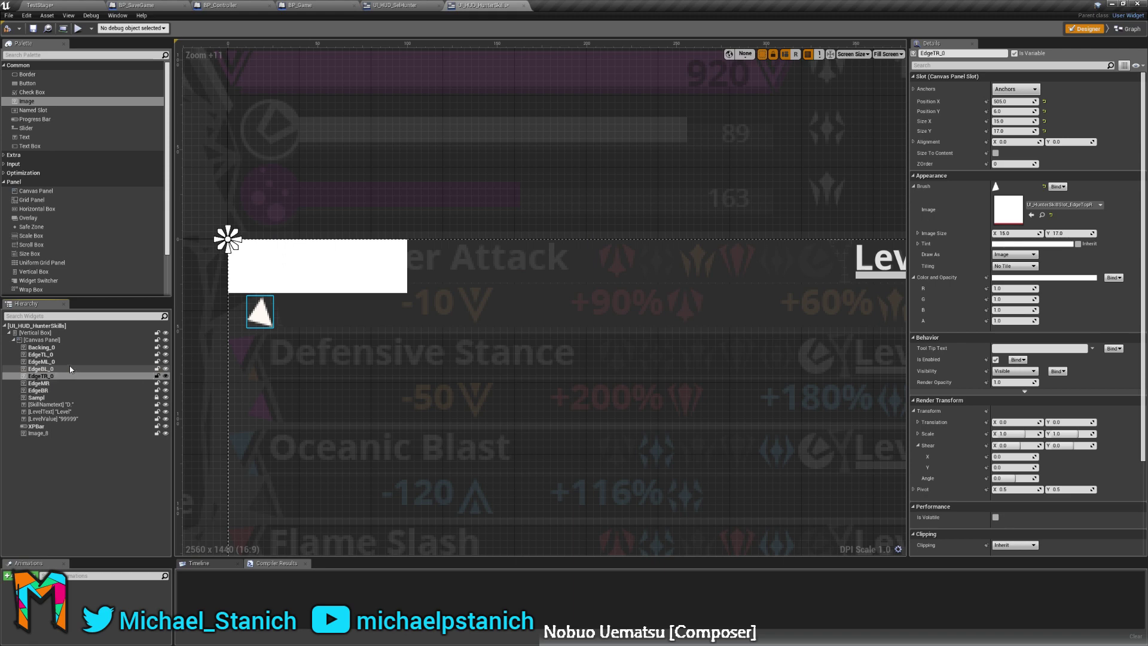
pyautogui.click(82, 383)
pyautogui.doubleClick(42, 385)
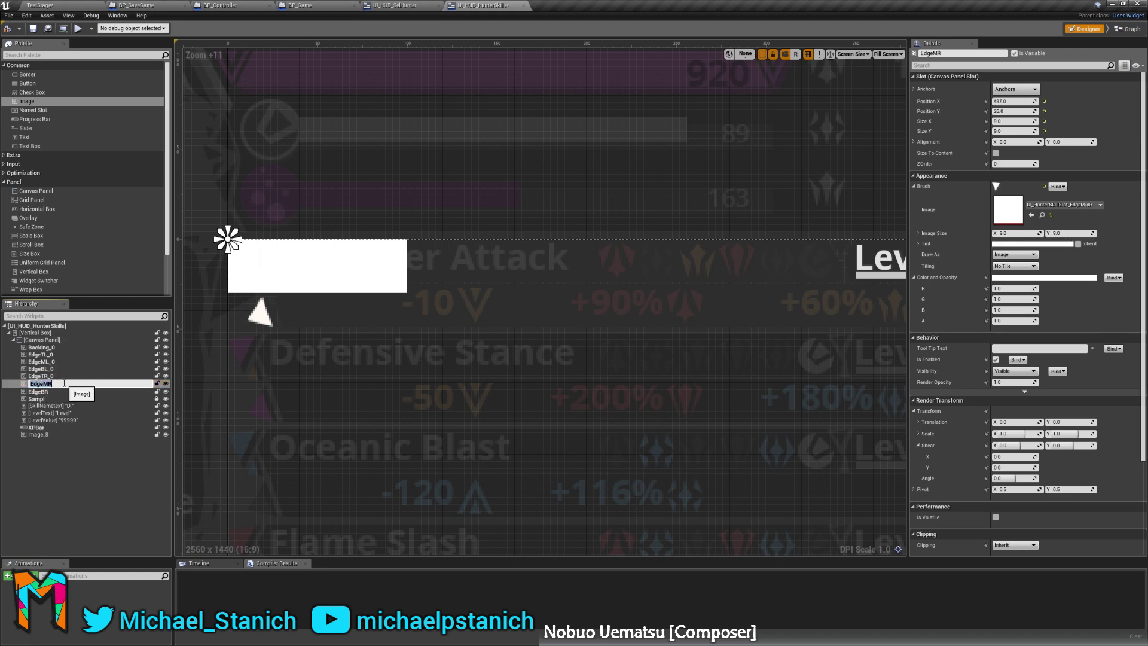
pyautogui.press('Return')
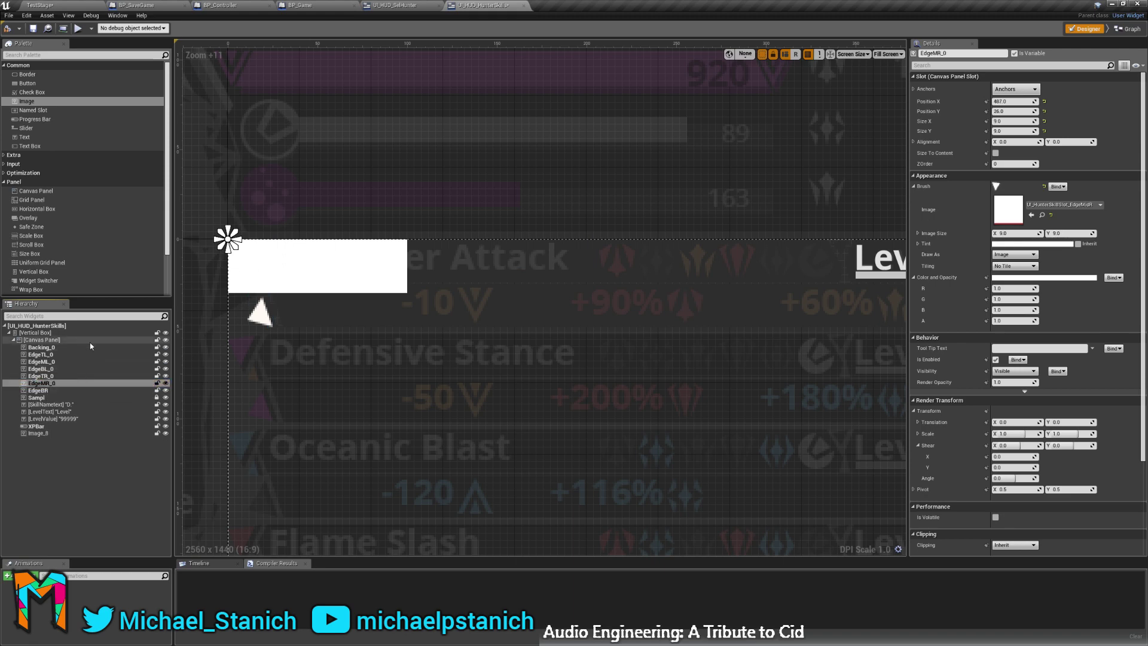
# Rename the EdgeBR image as EdgeBR_0.
pyautogui.click(60, 391)
pyautogui.doubleClick(61, 390)
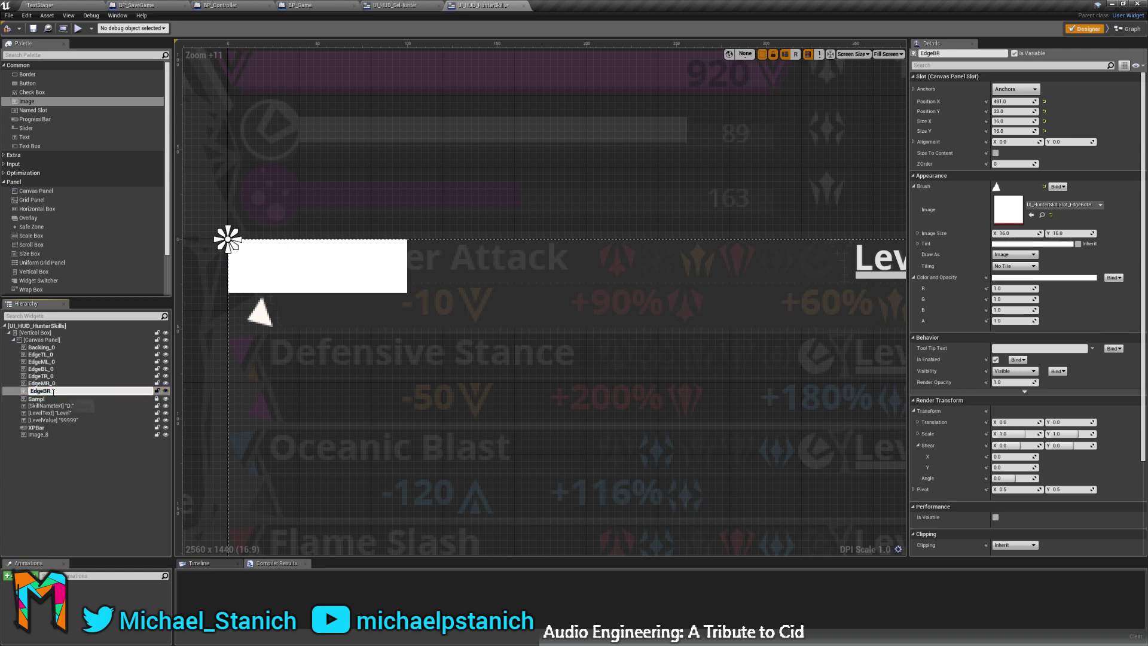
pyautogui.write('_0')
pyautogui.press('Return')
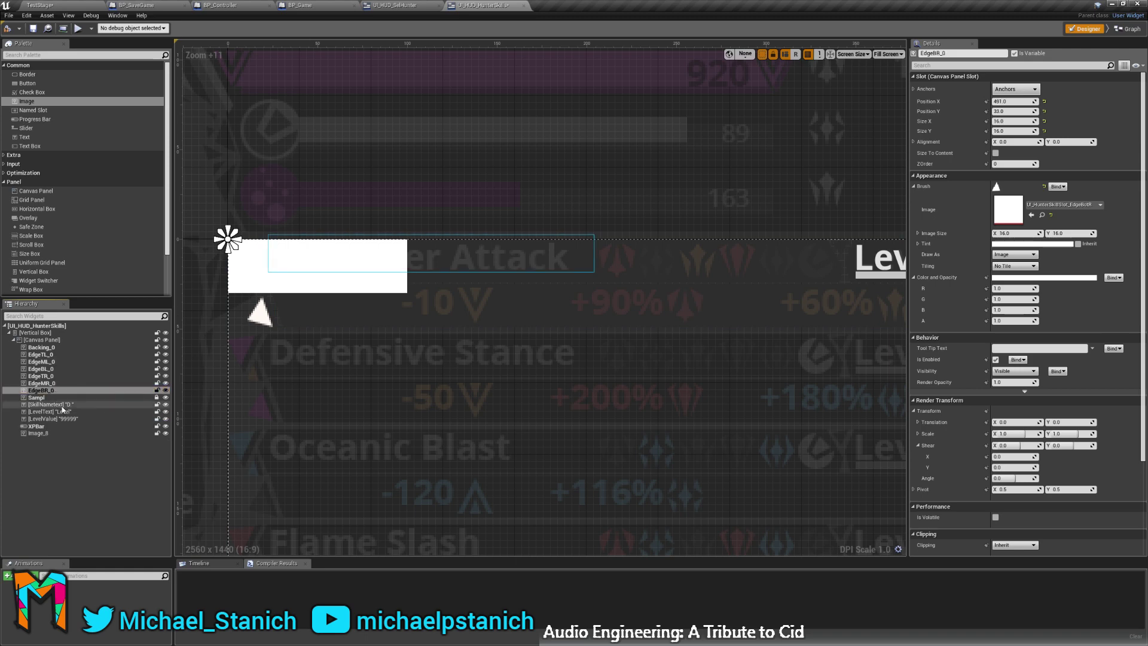
# Rename the skill name text as SkillNametext_0.
pyautogui.click(42, 399)
pyautogui.doubleClick(54, 398)
pyautogui.click(81, 407)
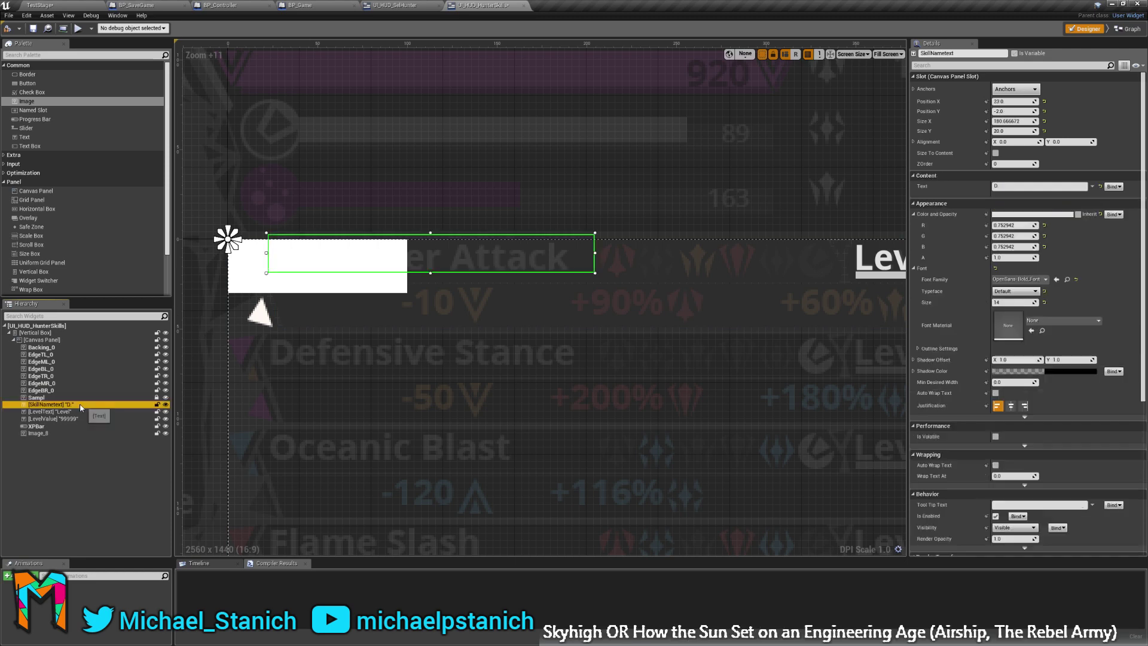
pyautogui.doubleClick(82, 406)
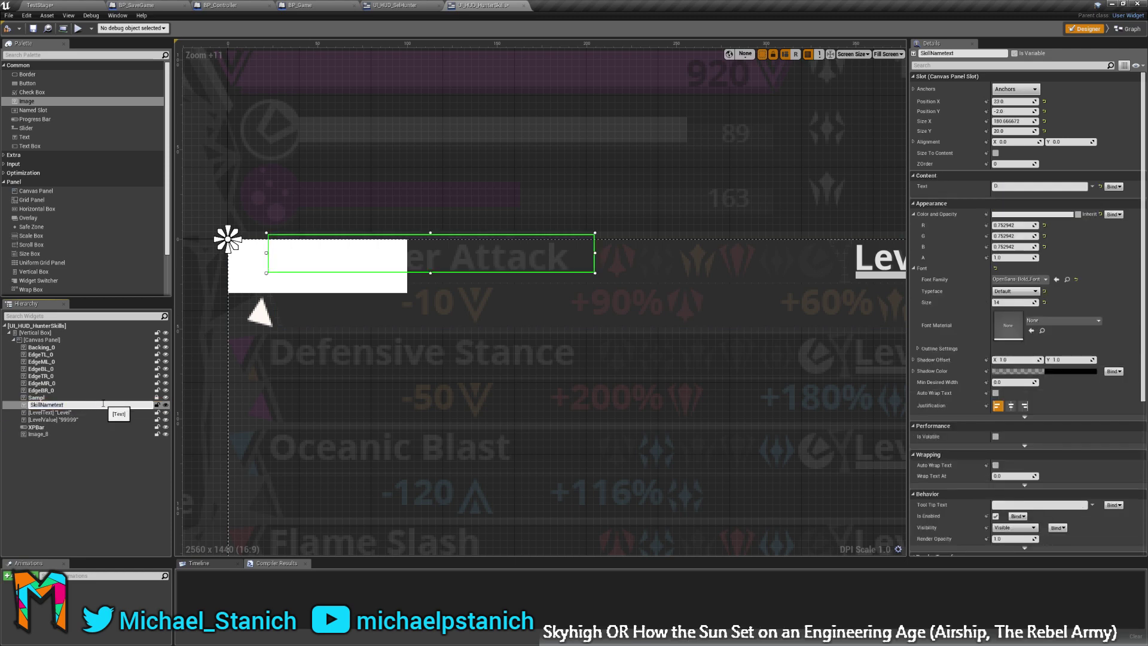
pyautogui.write('_0')
pyautogui.press('Return')
# Rename the LevelText element as LevelText_0 and the LevelValue element as LevelValue_0.
pyautogui.click(101, 412)
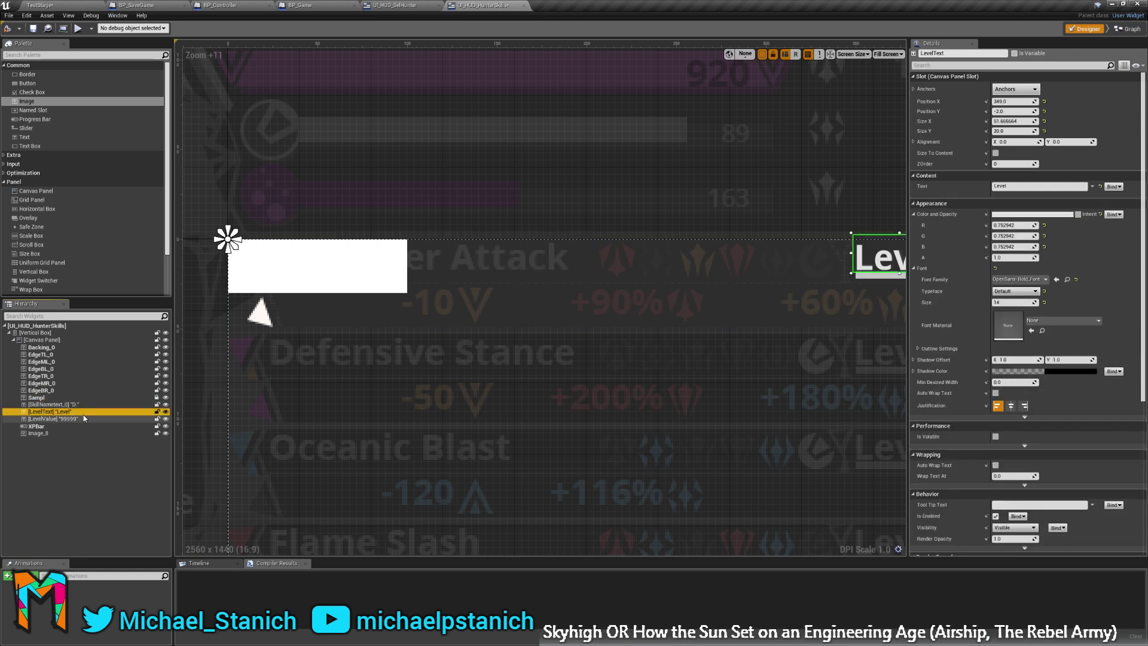
pyautogui.doubleClick(86, 412)
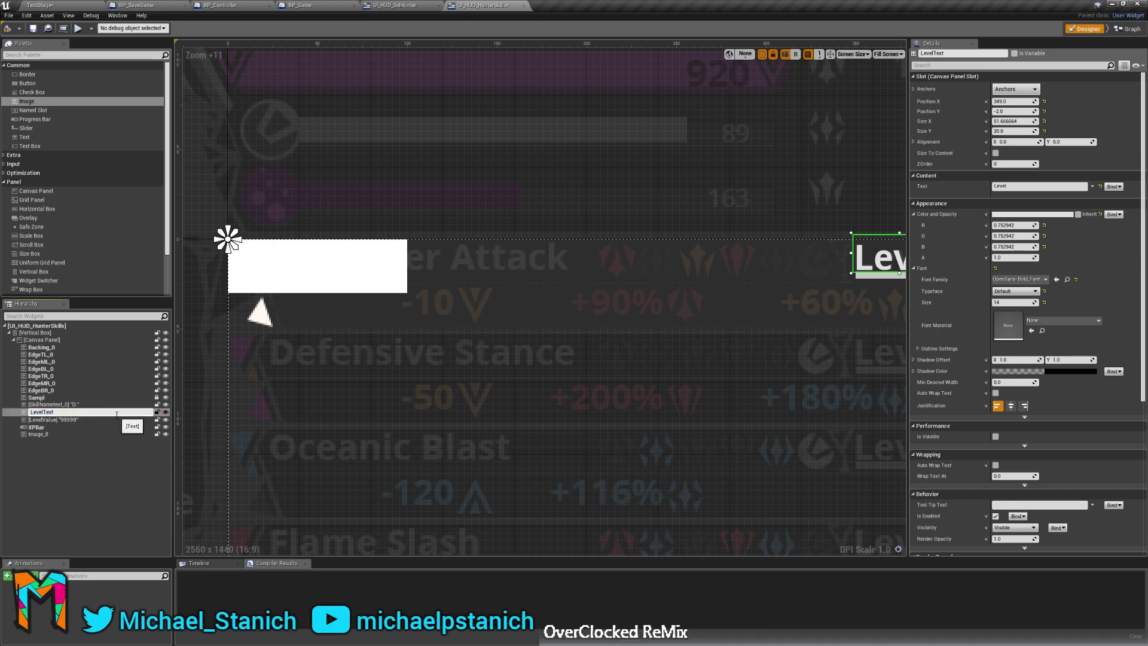
pyautogui.click(78, 418)
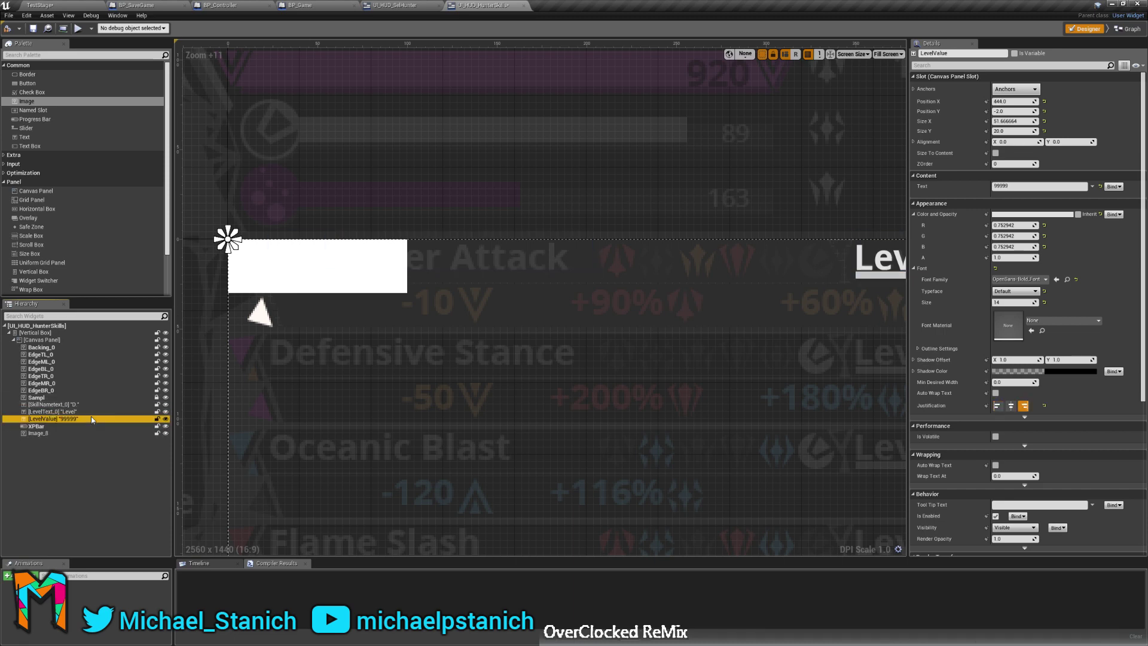
pyautogui.doubleClick(83, 419)
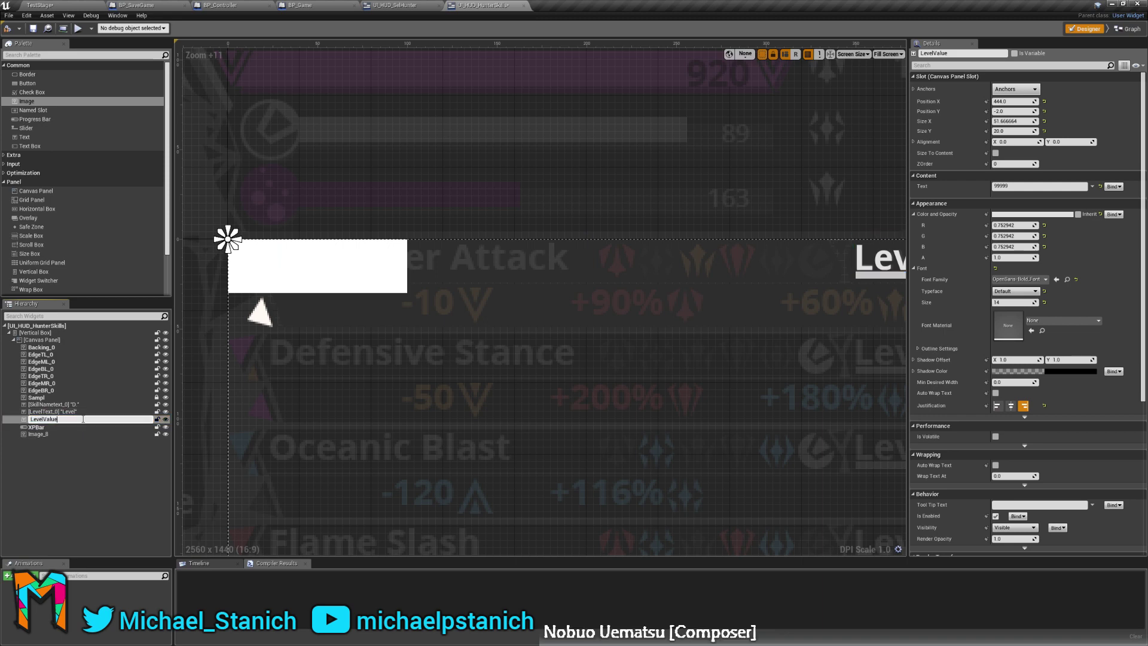
pyautogui.write('_0')
pyautogui.click(110, 426)
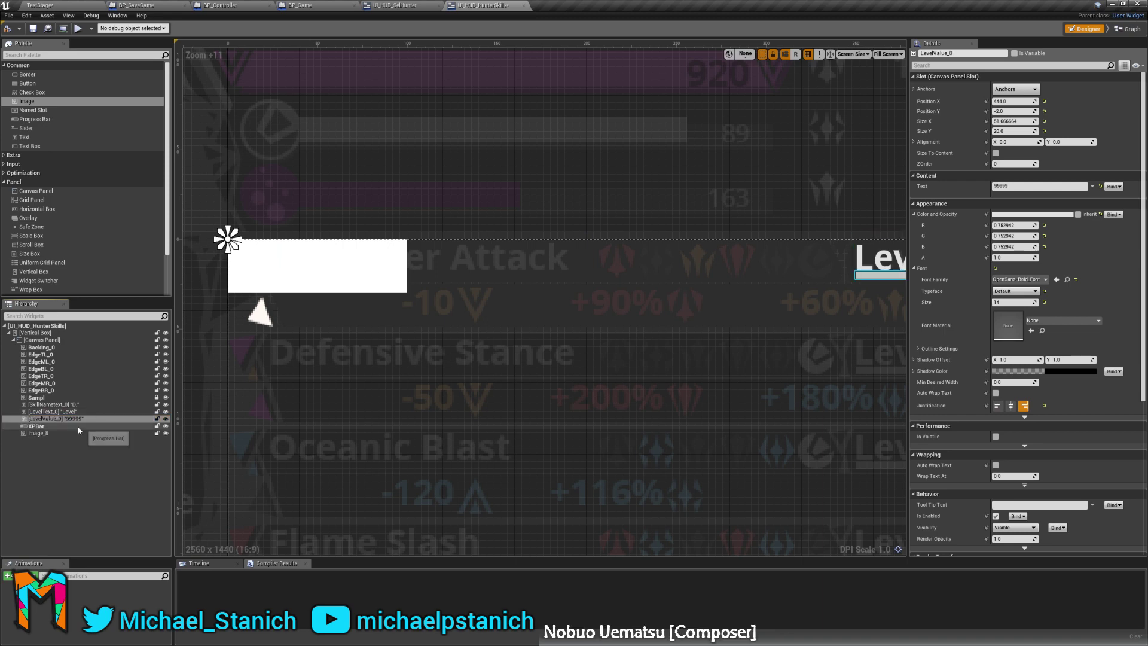
# Rename the XPBar progress bar as XPBar_0.
pyautogui.doubleClick(78, 427)
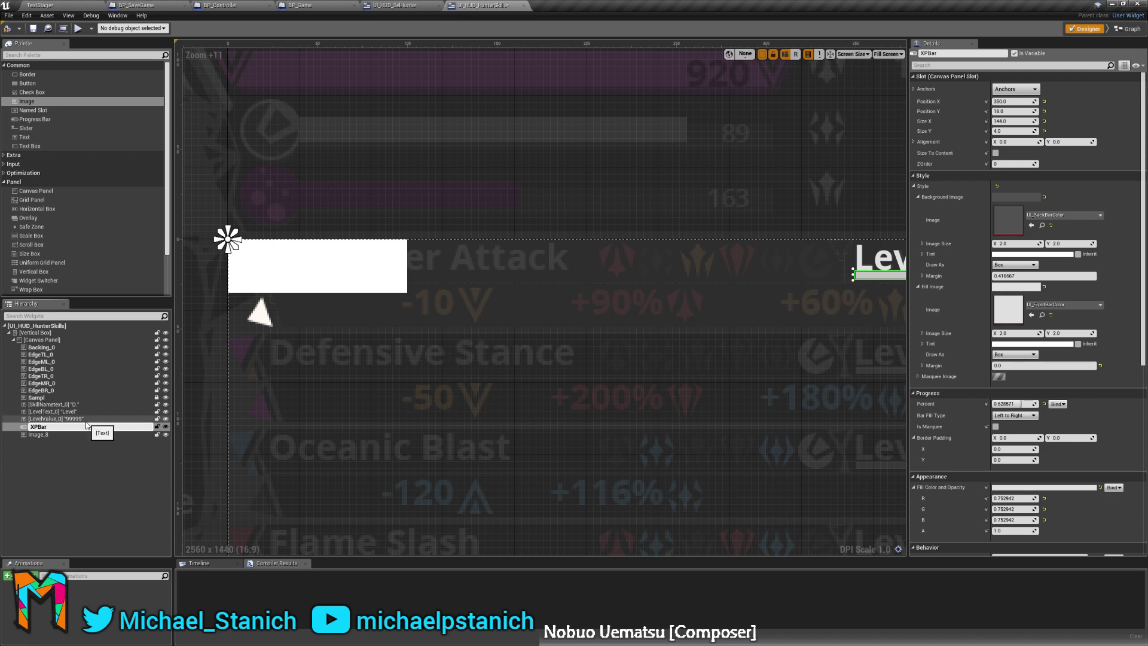
pyautogui.write('_0')
pyautogui.press('Return')
# Set the unnamed white image's size to 20 by 20.
pyautogui.click(55, 434)
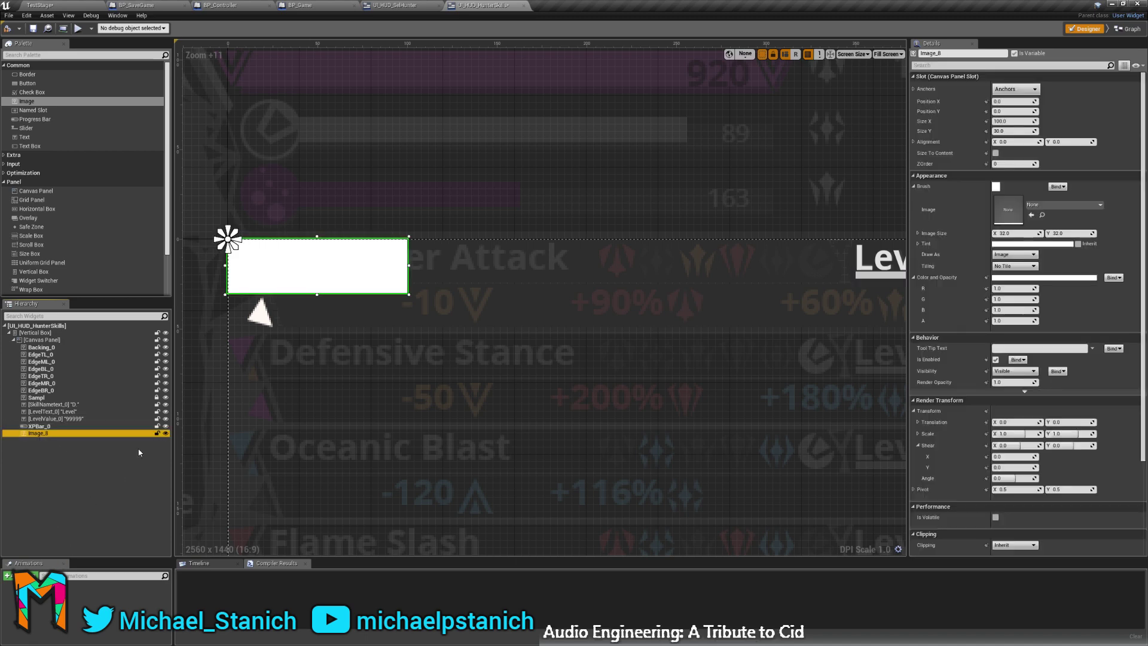
pyautogui.moveTo(412, 214); pyautogui.dragTo(441, 209, button='right')
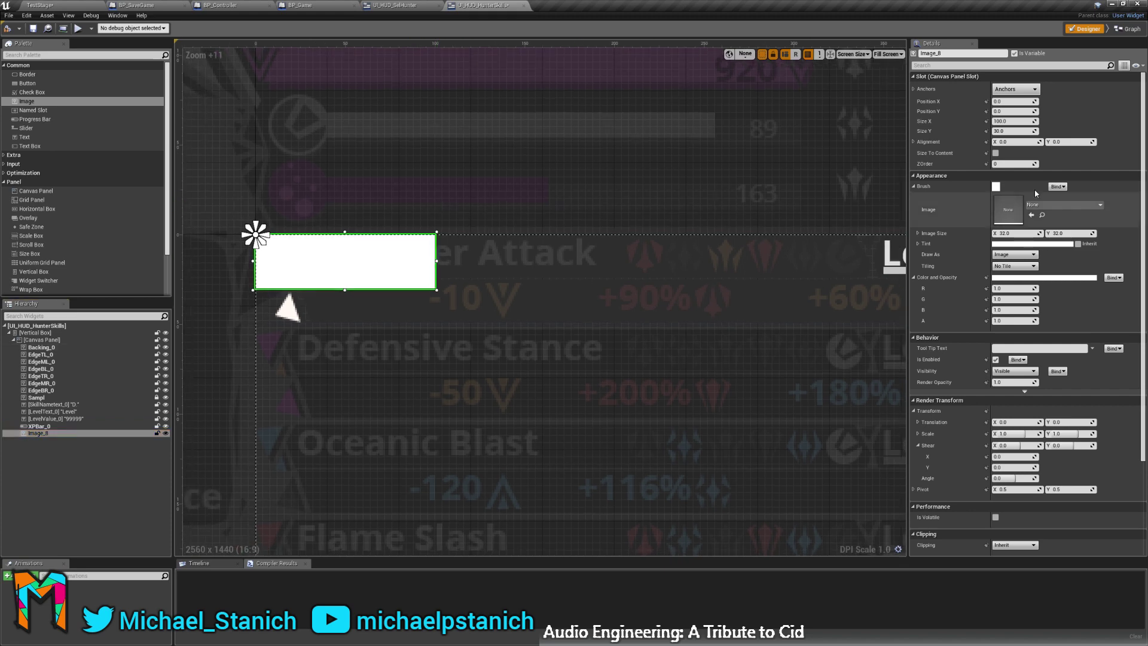
pyautogui.click(1010, 121)
pyautogui.write('20')
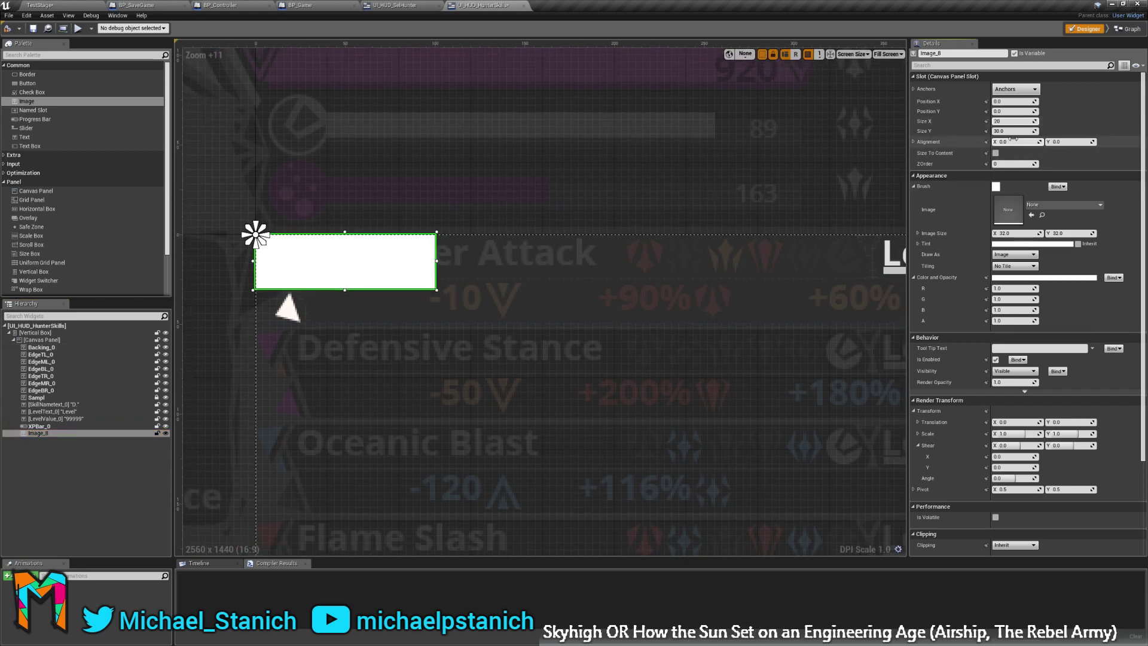
pyautogui.press('Tab')
pyautogui.write('20')
pyautogui.press('Return')
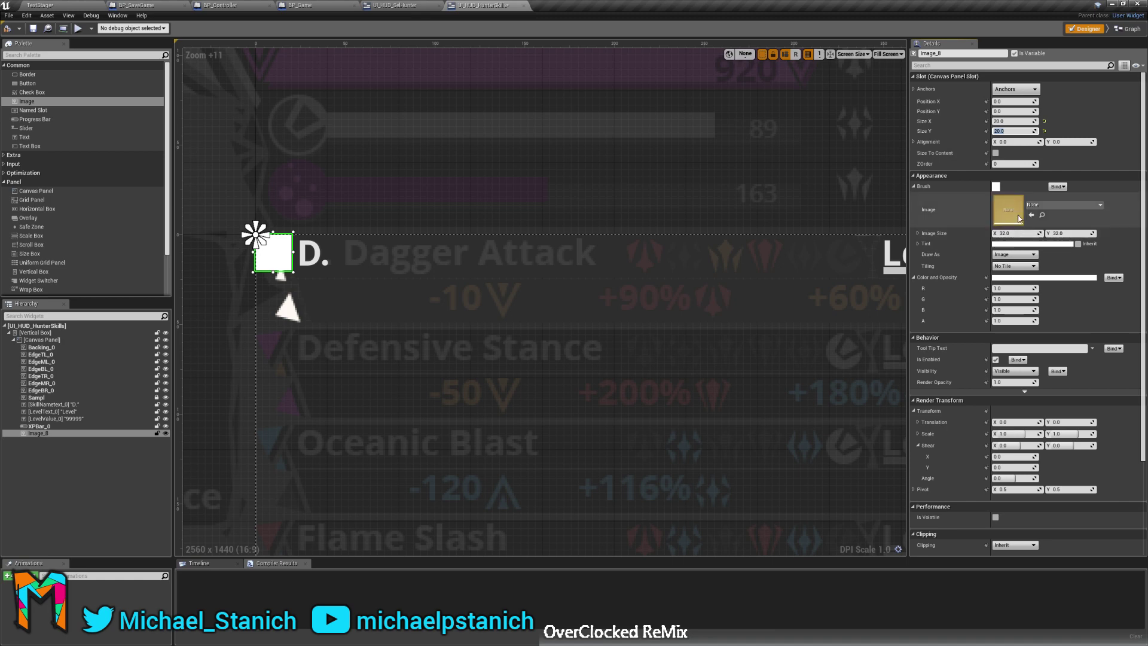
# Assign the UI_Icon_Physical texture to the resized image's brush.
pyautogui.click(1049, 204)
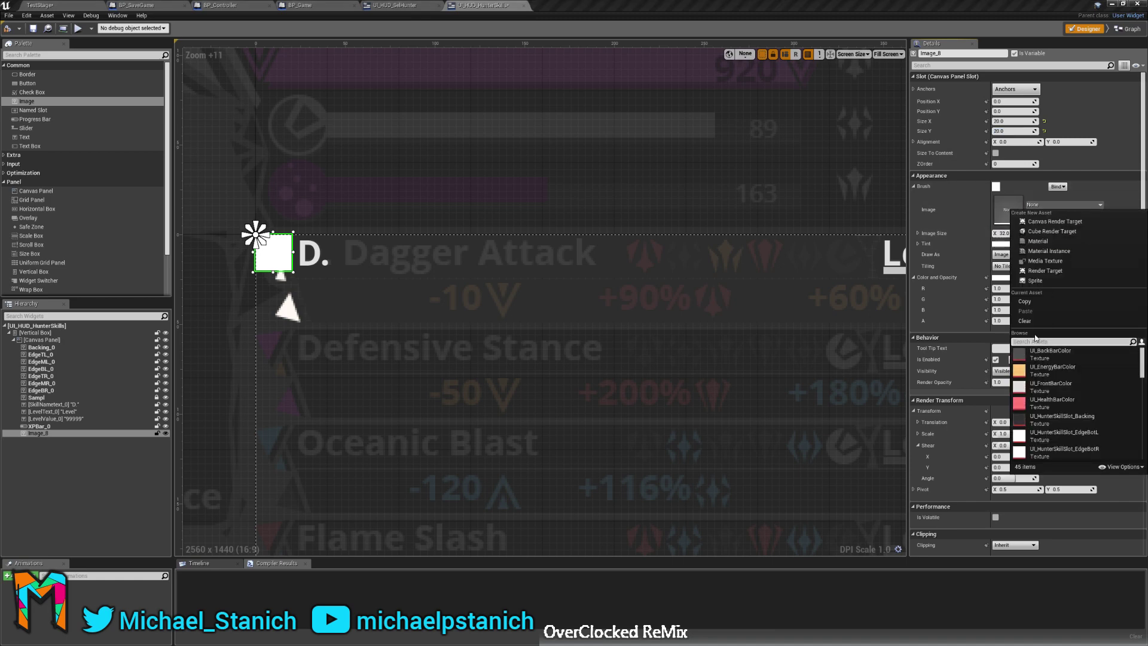
pyautogui.write('icone')
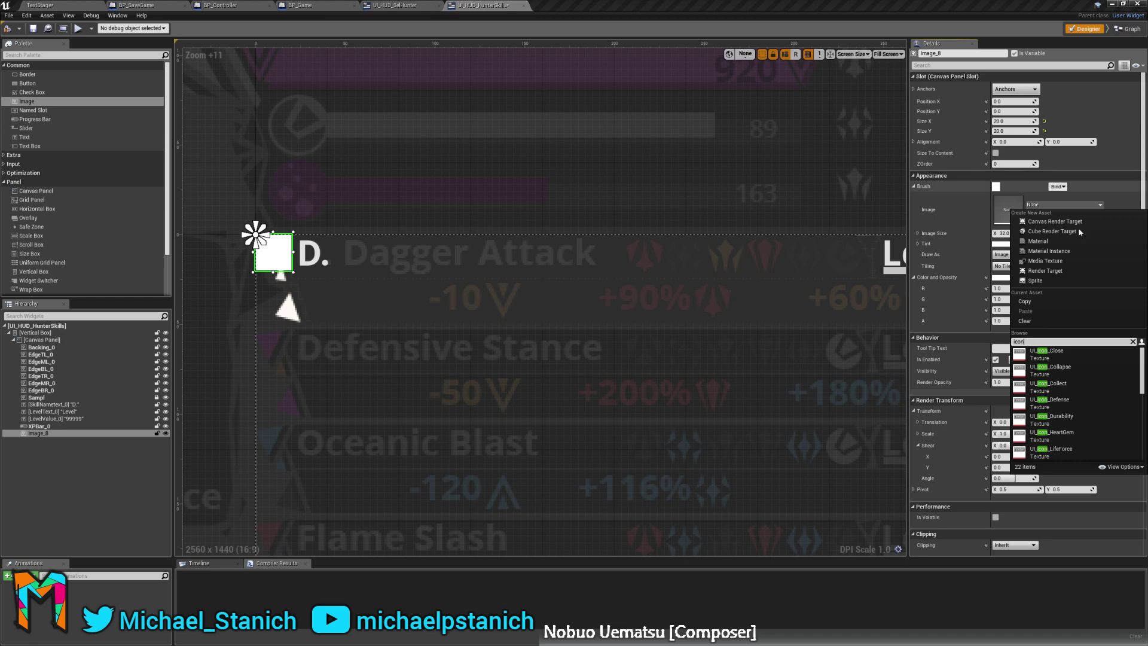
pyautogui.scroll(-3, 1068, 369)
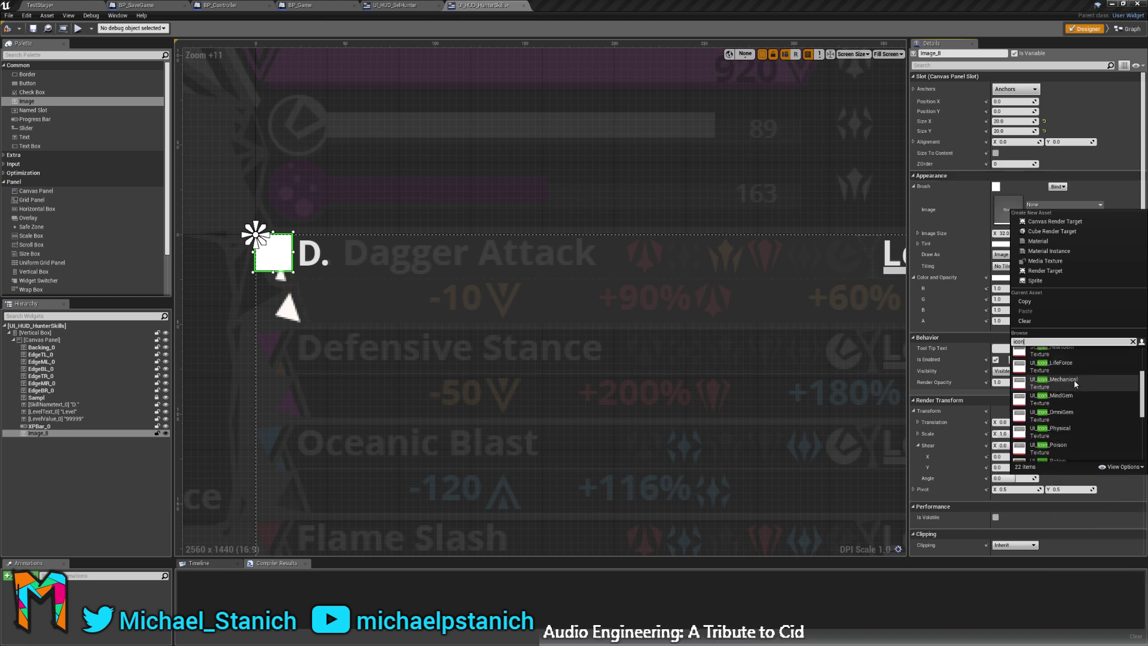
pyautogui.click(1022, 420)
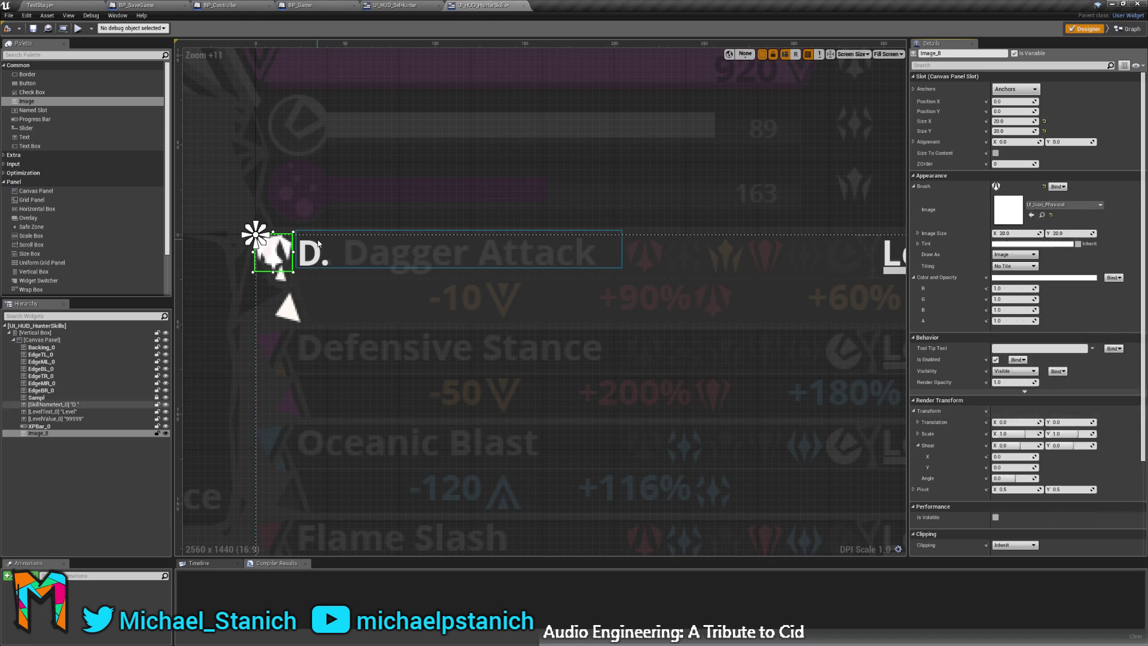
# Move the physical icon over the mockup's first icon beside Dagger Attack, at position X 207, Y 2.
pyautogui.moveTo(289, 268); pyautogui.dragTo(659, 268)
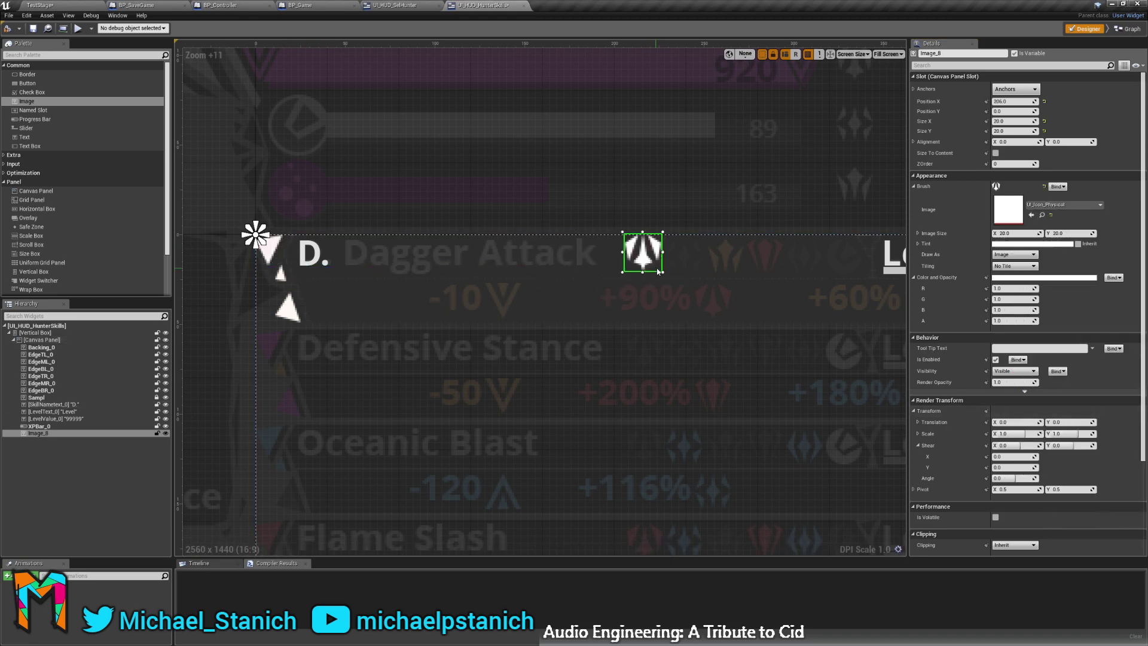
pyautogui.scroll(9, 669, 254)
pyautogui.moveTo(578, 279)
pyautogui.mouseDown()
pyautogui.moveTo(602, 281)
pyautogui.moveTo(584, 283)
pyautogui.moveTo(585, 295)
pyautogui.mouseUp()
pyautogui.moveTo(376, 277); pyautogui.dragTo(348, 294, button='right')
pyautogui.scroll(-9, 508, 237)
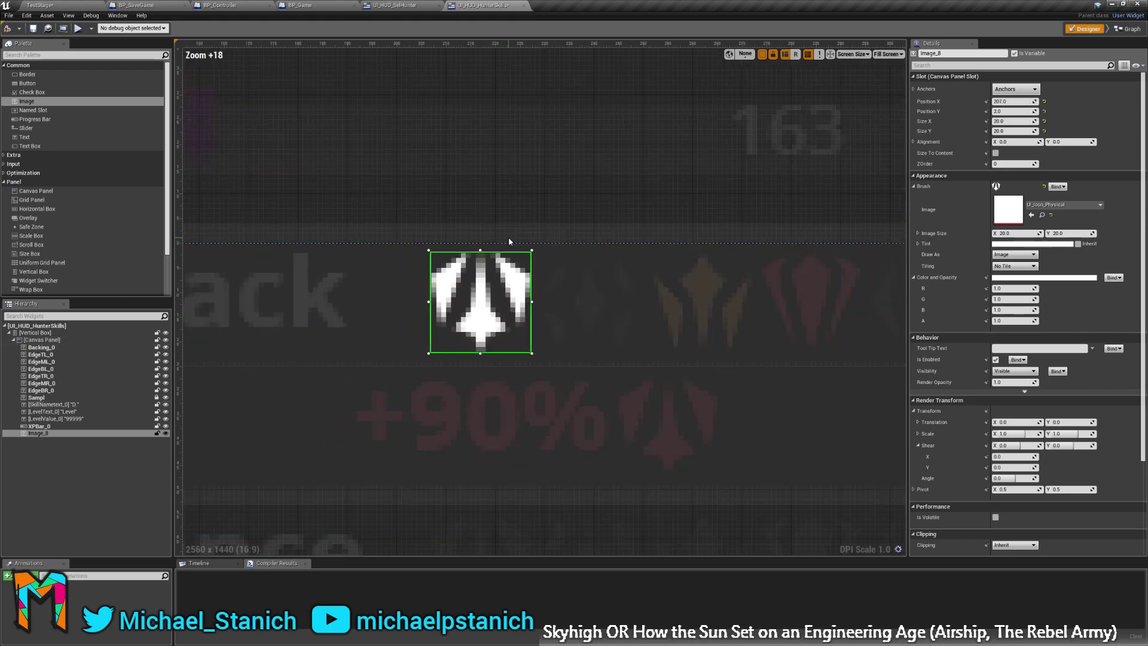
pyautogui.scroll(-3, 500, 189)
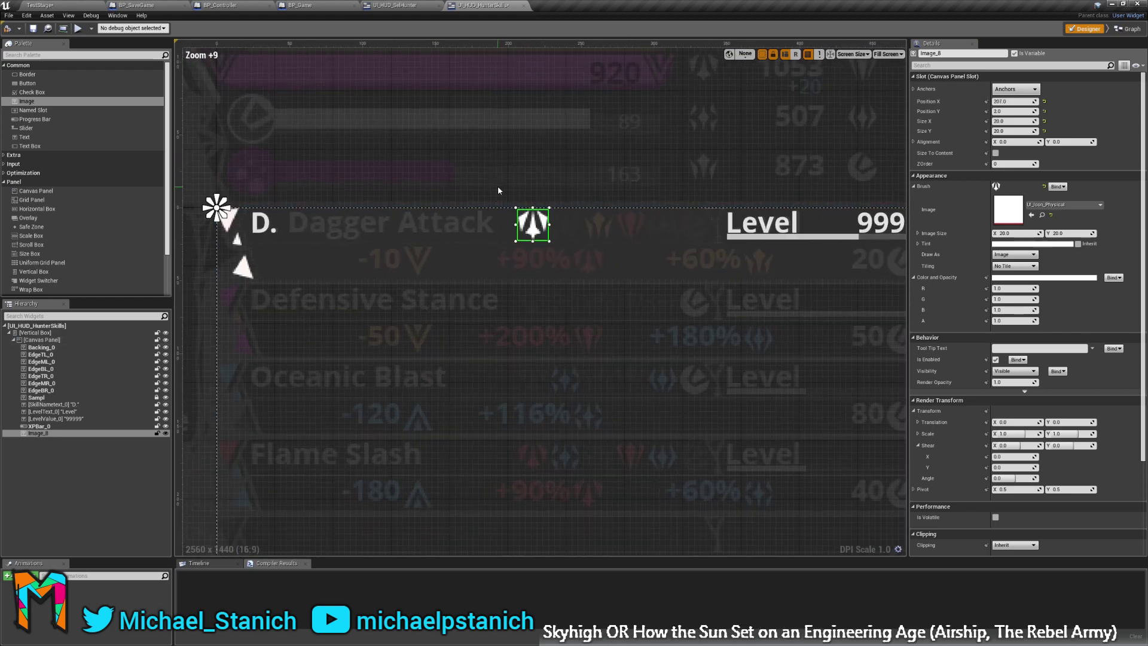
pyautogui.scroll(7, 579, 225)
pyautogui.scroll(-7, 574, 239)
pyautogui.scroll(5, 562, 235)
pyautogui.scroll(-3, 562, 235)
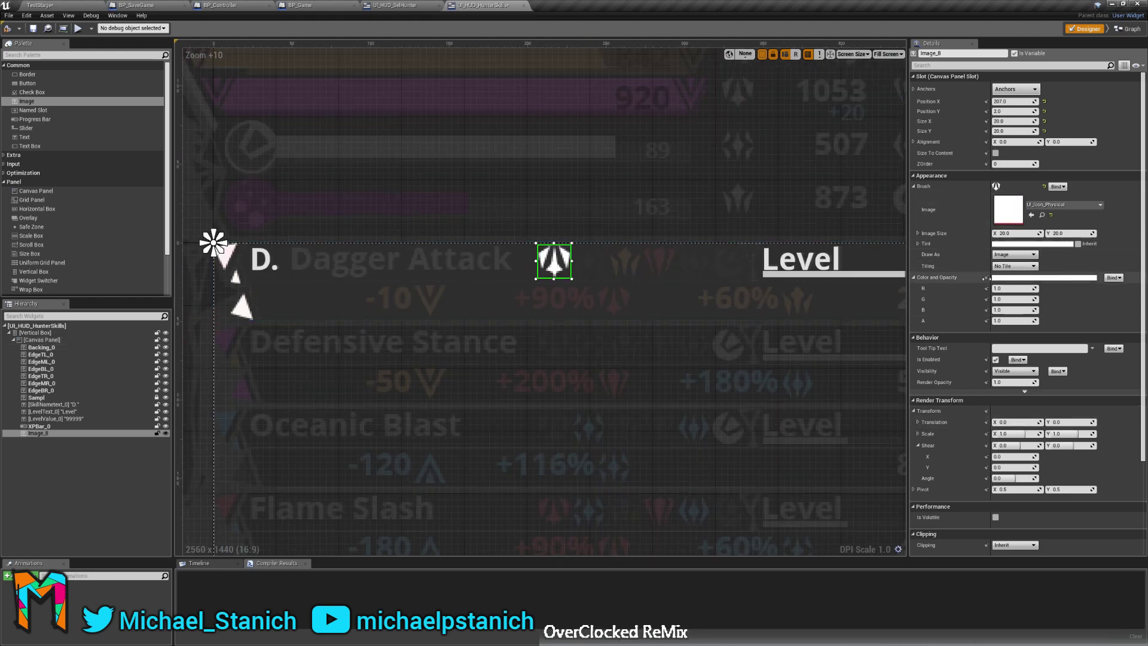
pyautogui.moveTo(461, 279); pyautogui.dragTo(448, 299, button='right')
# Select the Backing_0 image and compile the hunter skills widget.
pyautogui.click(512, 217)
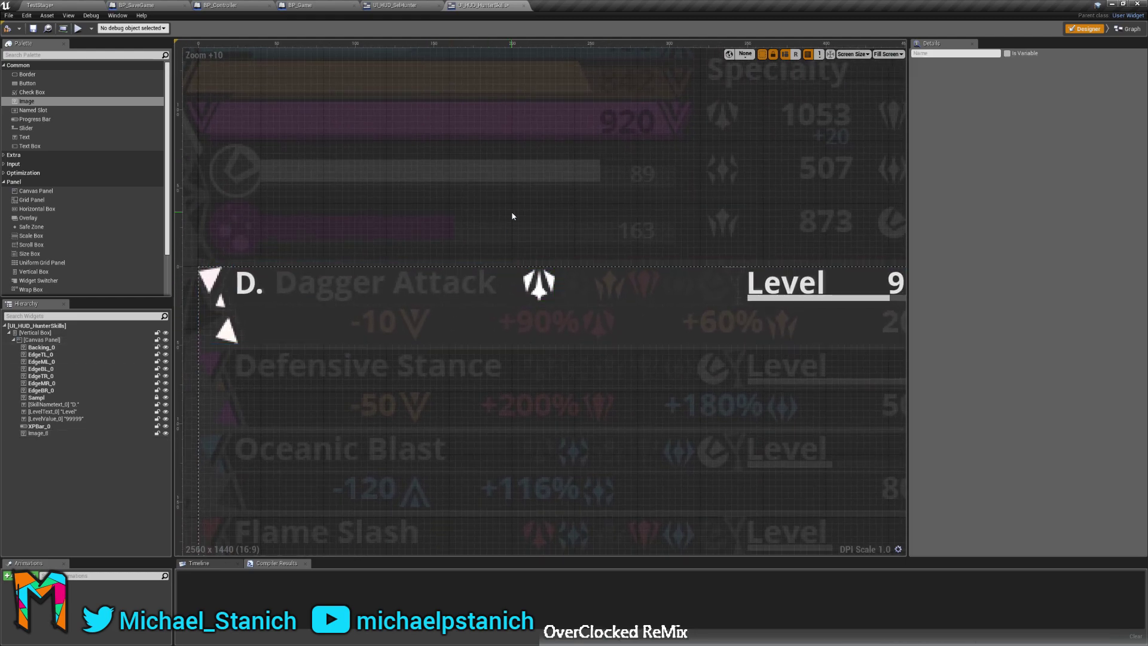
pyautogui.click(485, 311)
pyautogui.click(8, 29)
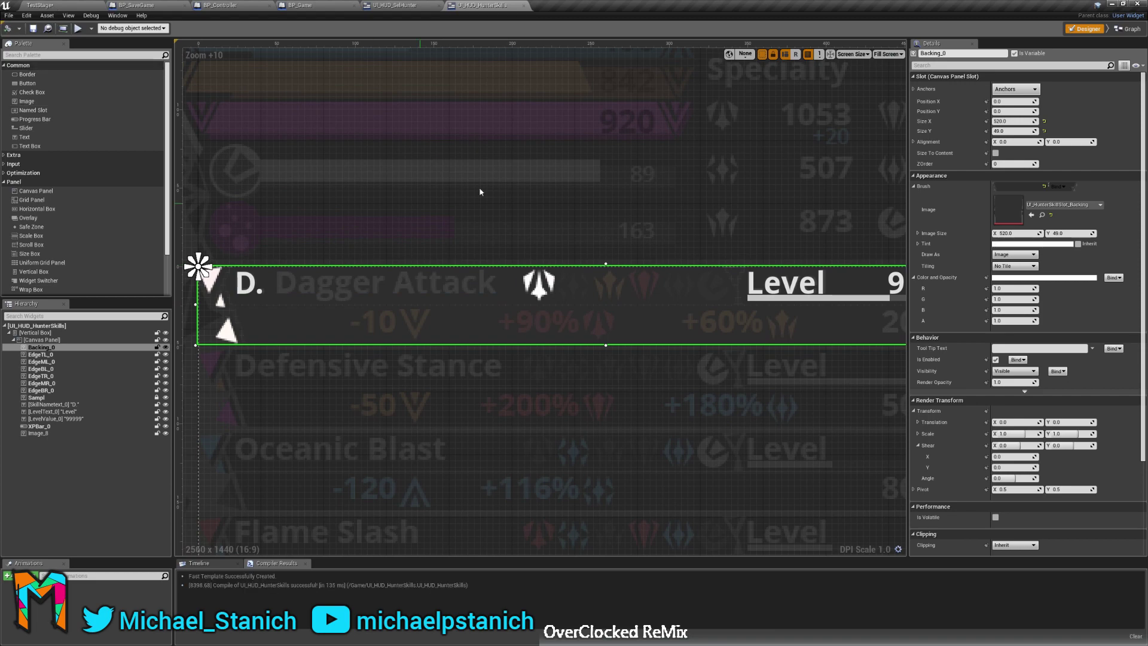
# Open the BP_Controller event graph at the Calc Level Up and widget creation nodes.
pyautogui.click(77, 4)
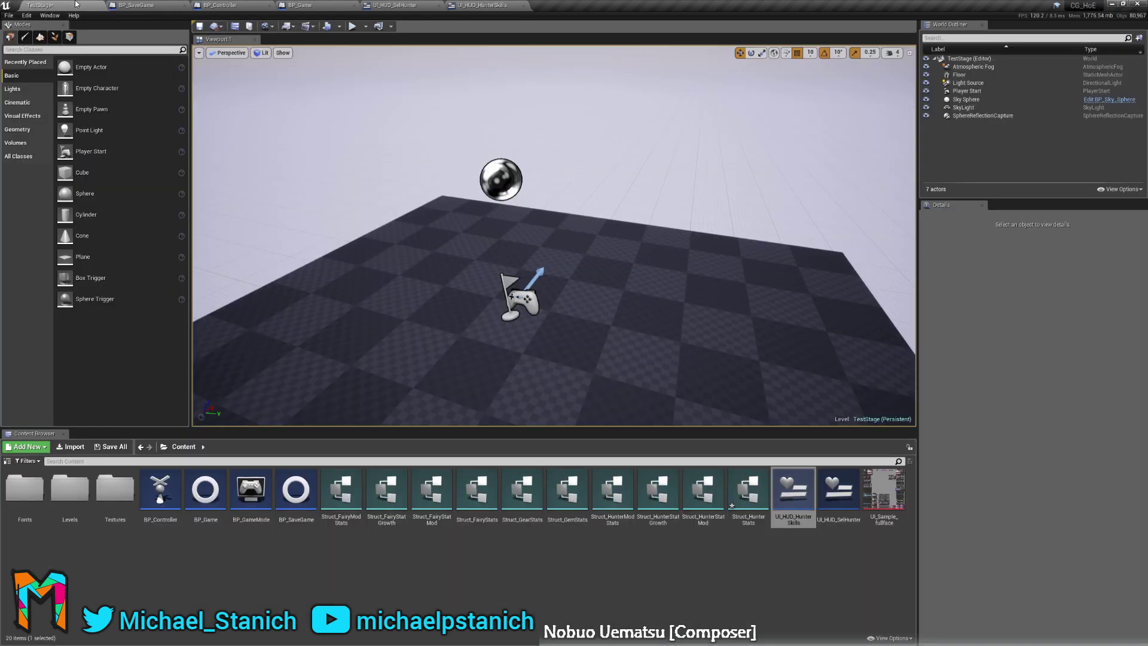
pyautogui.click(299, 4)
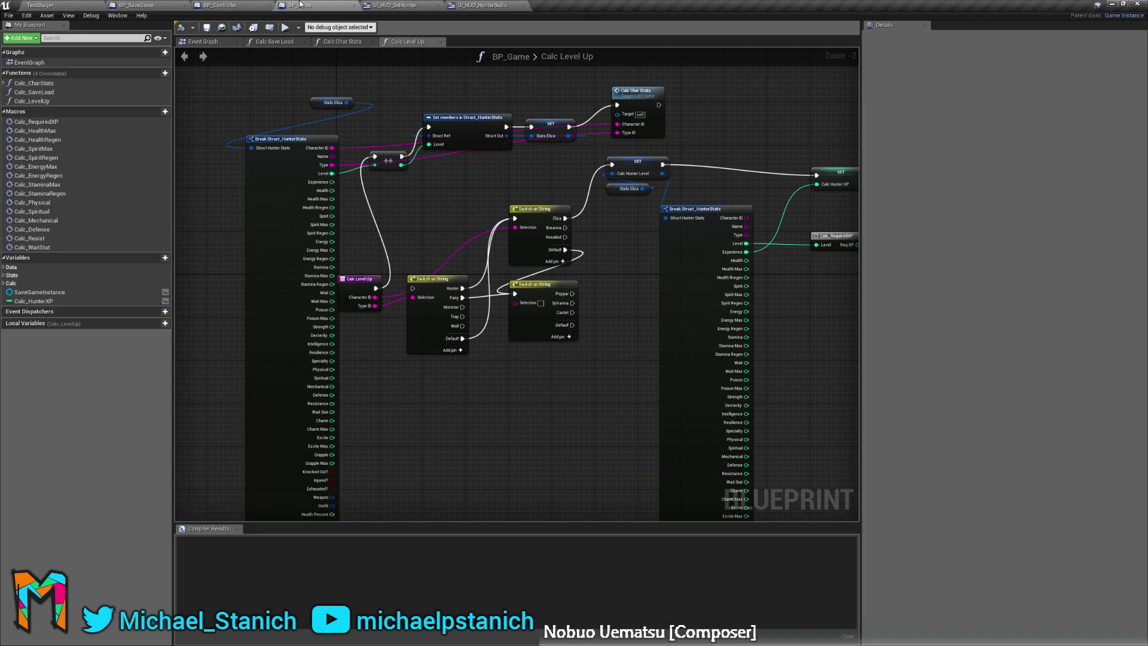
pyautogui.click(228, 5)
pyautogui.scroll(4, 535, 295)
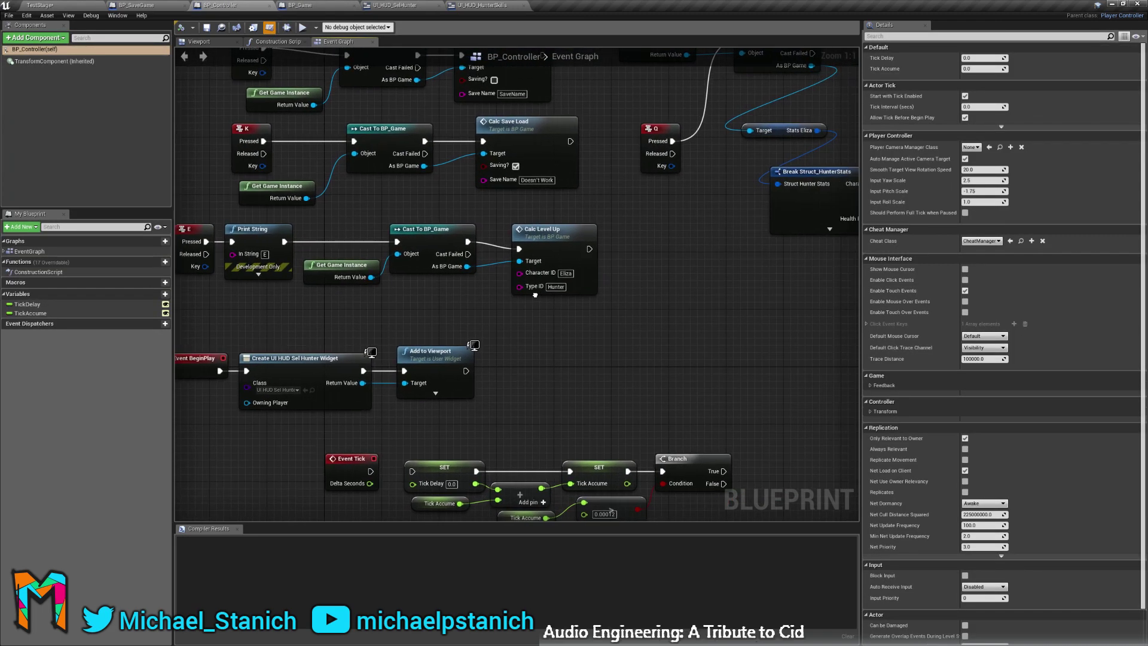
pyautogui.moveTo(536, 295); pyautogui.dragTo(578, 297, button='right')
pyautogui.rightClick(693, 305)
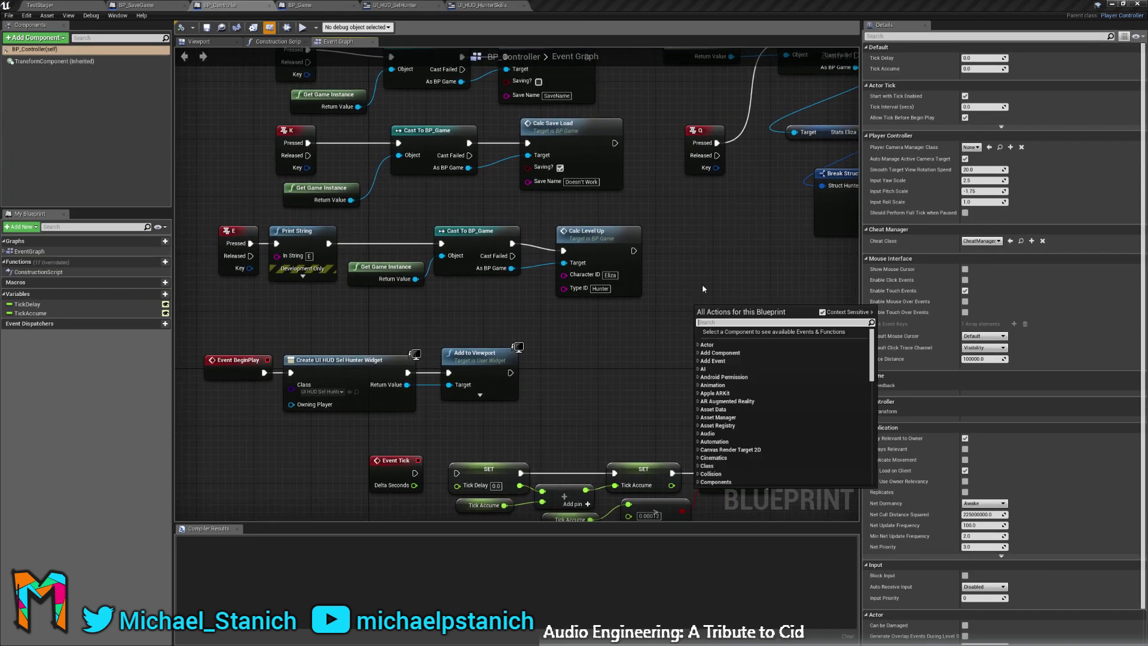
pyautogui.rightClick(703, 284)
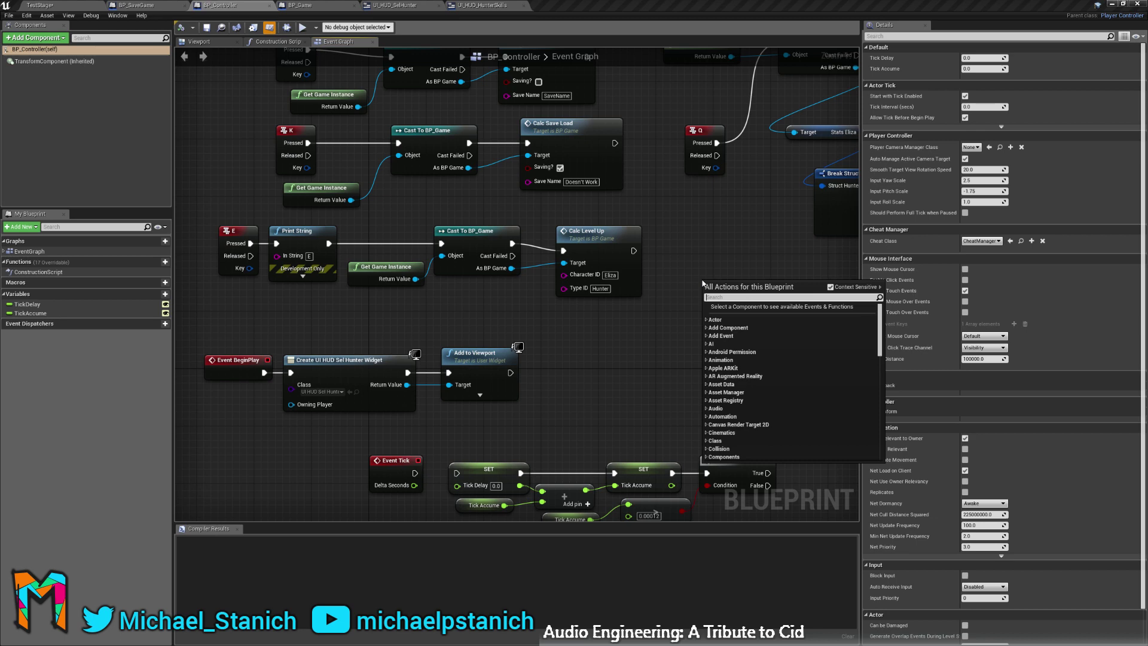
pyautogui.click(646, 274)
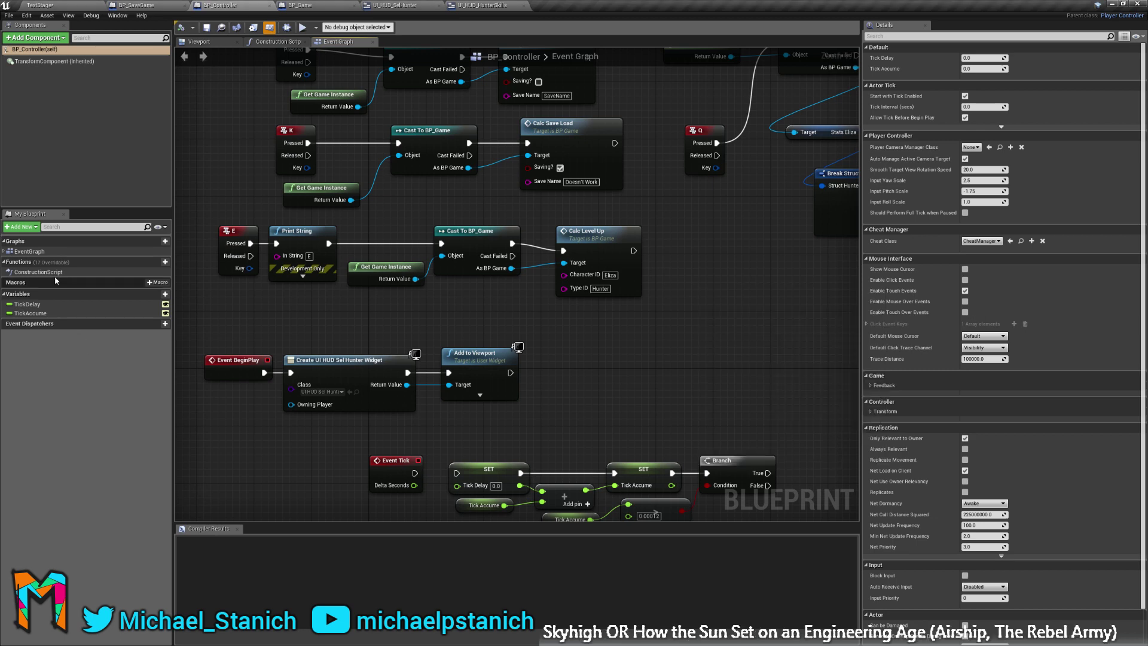
# Add a variable named TestArray to the BP_Controller blueprint.
pyautogui.click(155, 295)
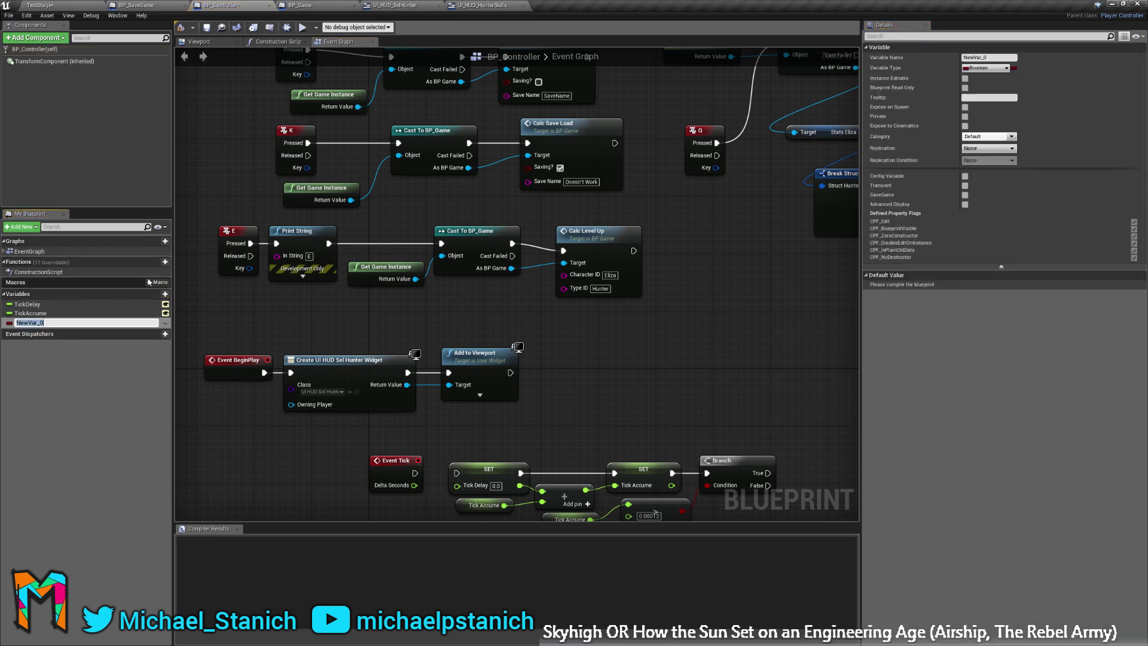
pyautogui.write('TestArray')
pyautogui.press('Return')
# Change the TestArray variable's type to the Struct Fairy Stats structure.
pyautogui.click(30, 313)
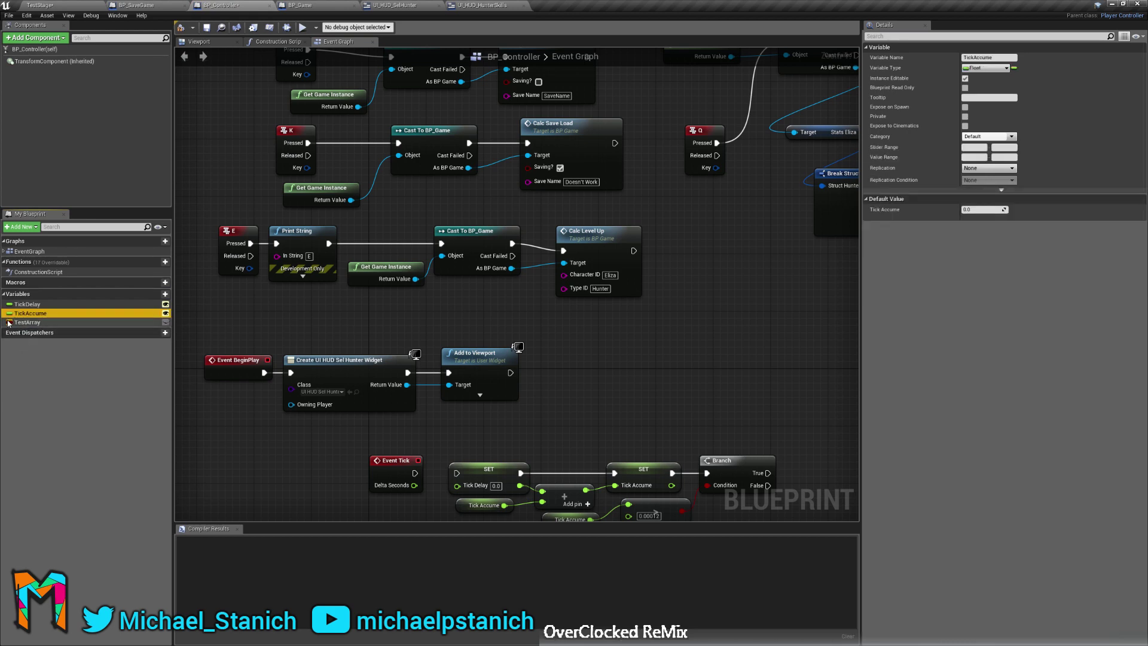
pyautogui.click(9, 313)
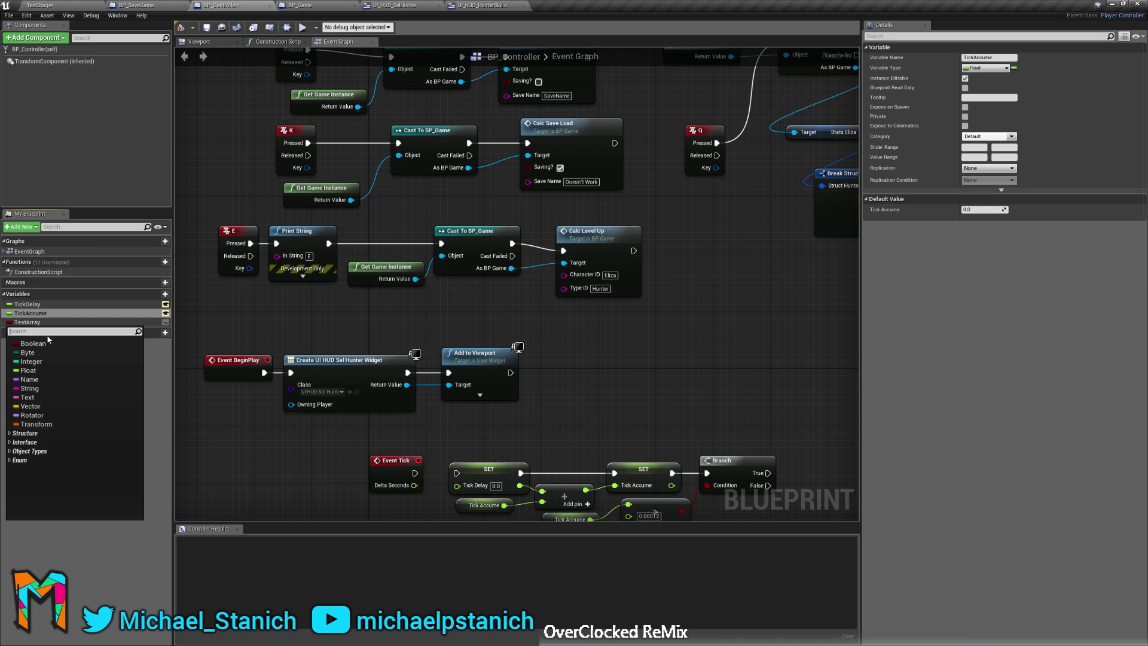
pyautogui.click(22, 322)
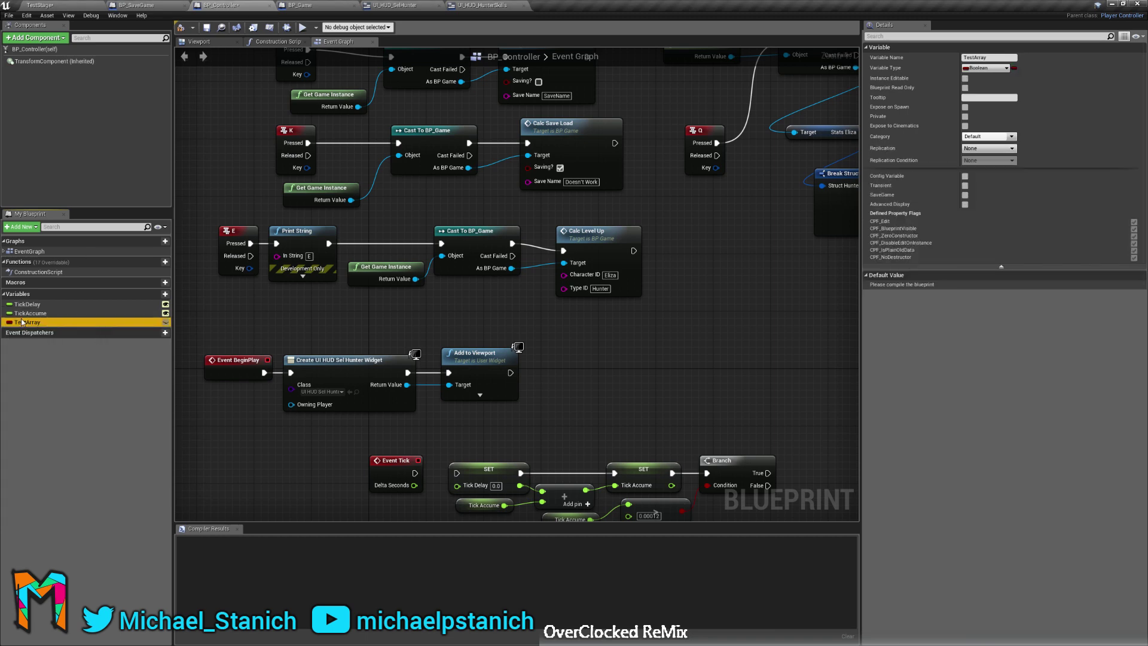
pyautogui.click(10, 324)
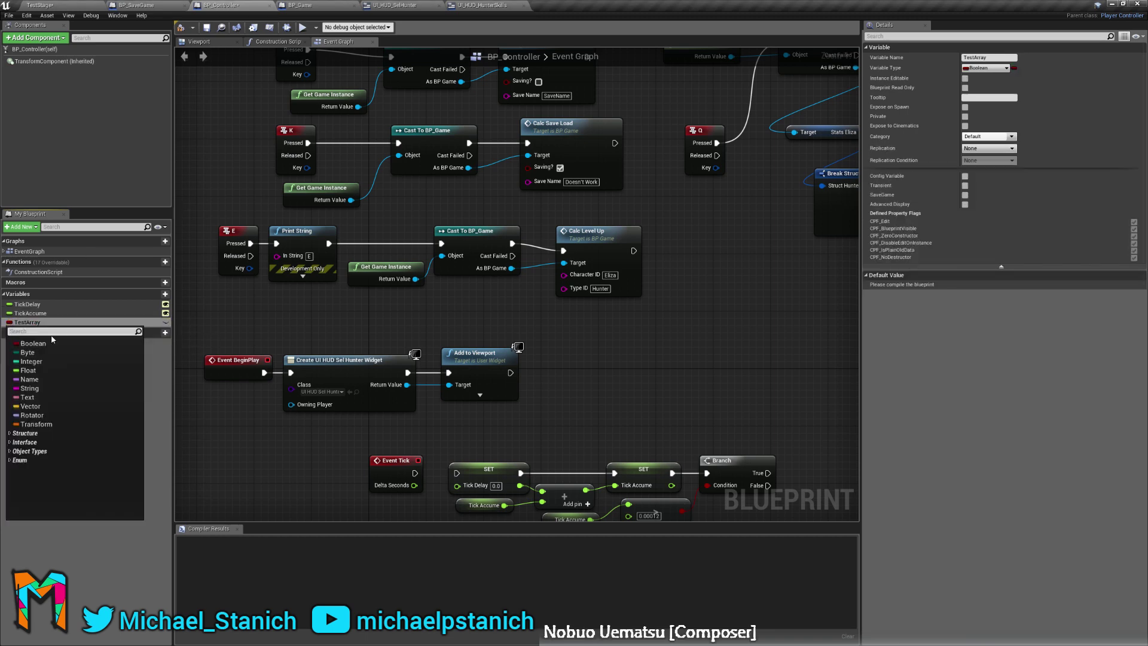
pyautogui.write('stru')
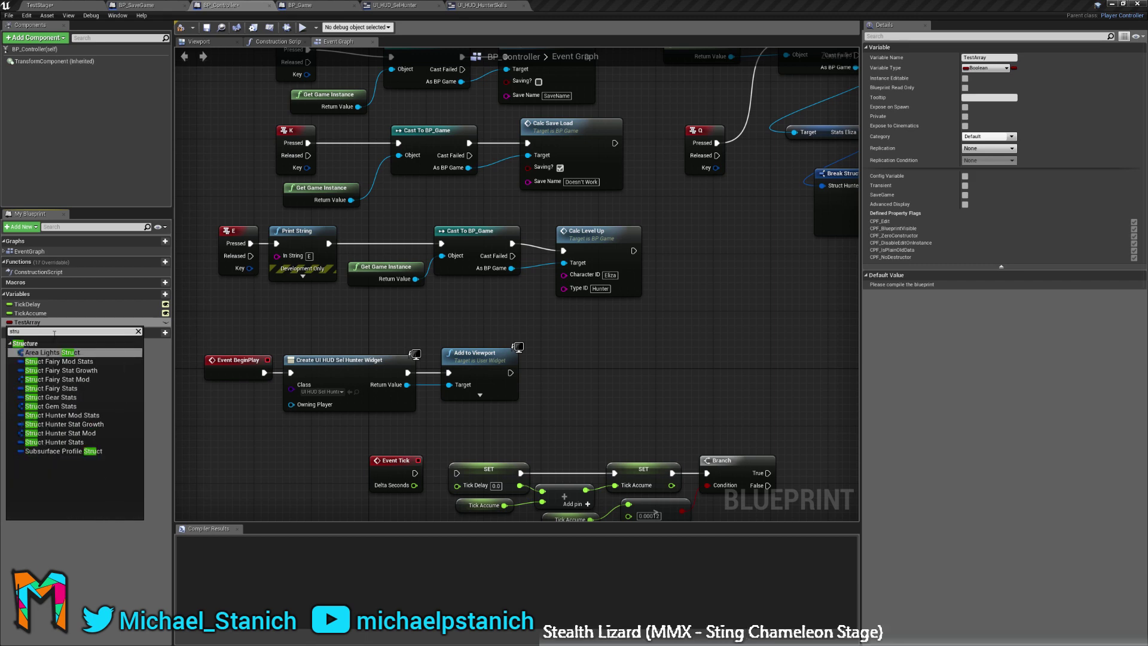
pyautogui.press('Down')
pyautogui.press('Down')
pyautogui.press('Down')
pyautogui.press('Down')
pyautogui.press('Down')
pyautogui.press('Down')
pyautogui.press('Up')
pyautogui.press('Up')
pyautogui.press('Up')
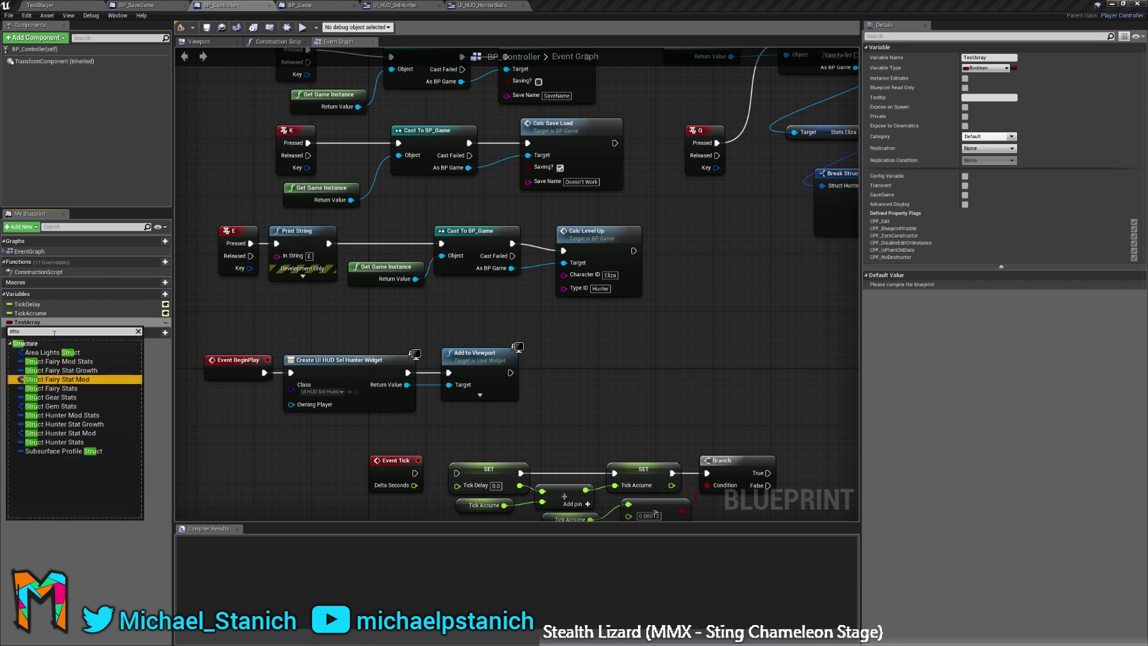
pyautogui.press('Return')
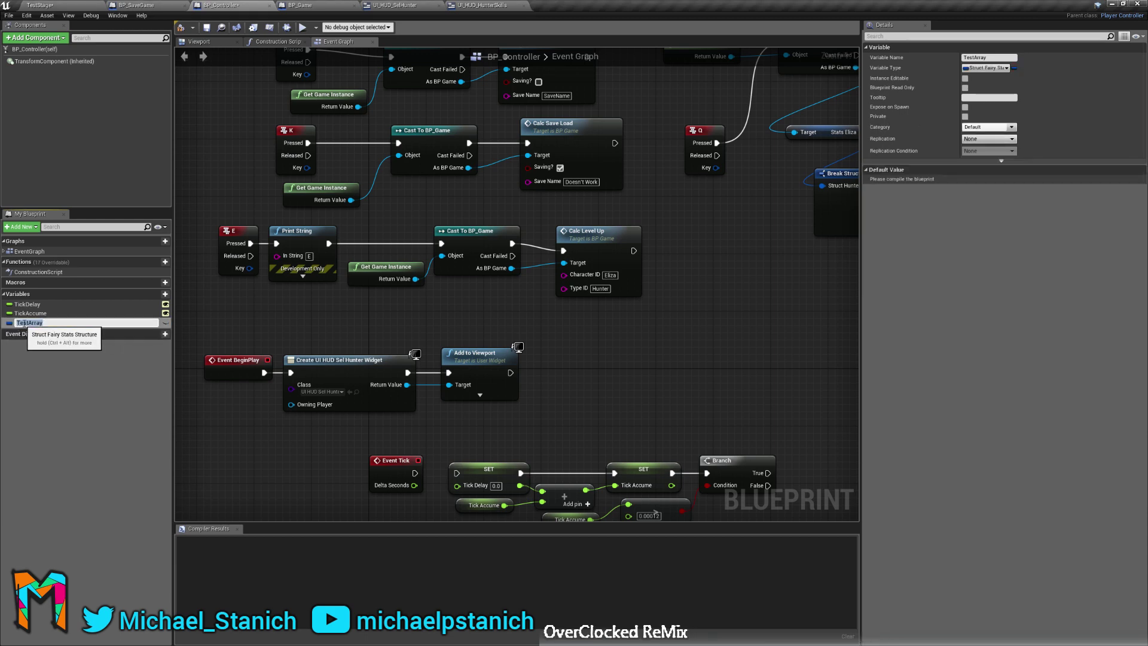
pyautogui.click(32, 359)
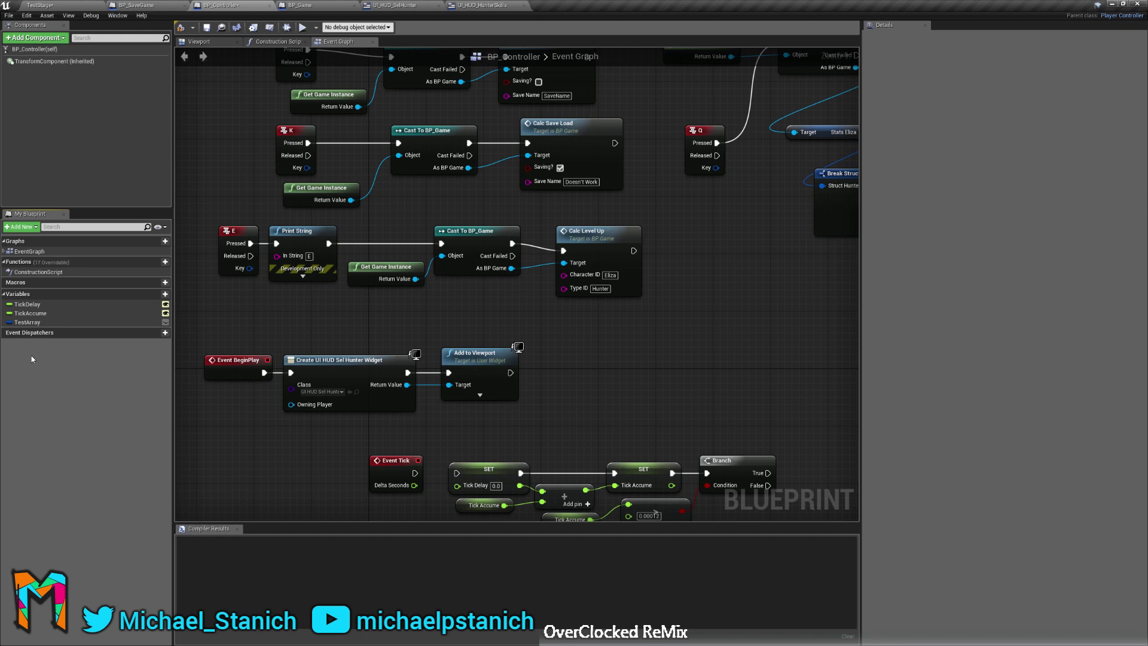
# Compile the BP_Controller blueprint with TestArray selected to list its default values.
pyautogui.click(27, 322)
pyautogui.click(913, 170)
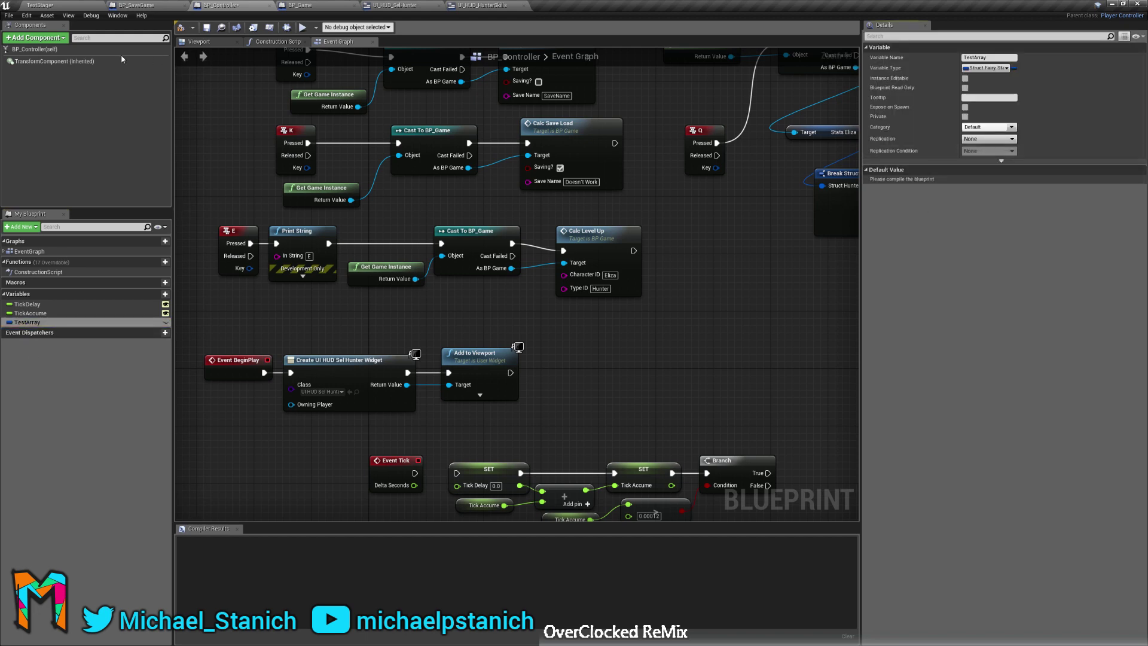
pyautogui.click(181, 28)
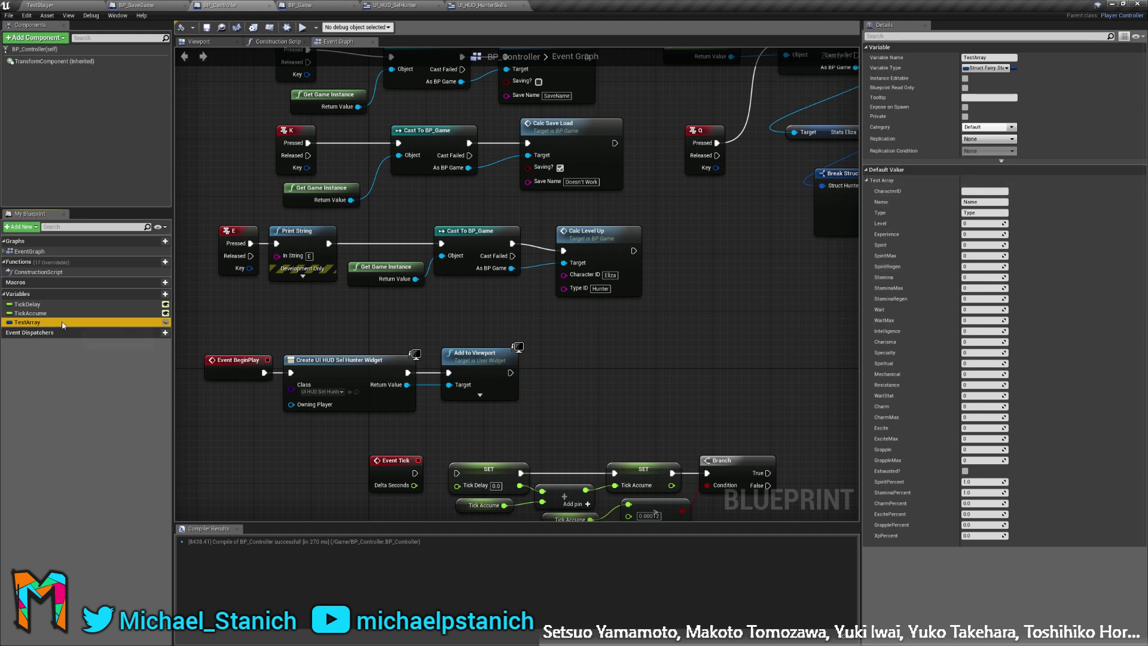
# Try out a setter and a getter for TestArray in the event graph's empty area, removing both nodes.
pyautogui.moveTo(792, 311); pyautogui.dragTo(700, 305, button='right')
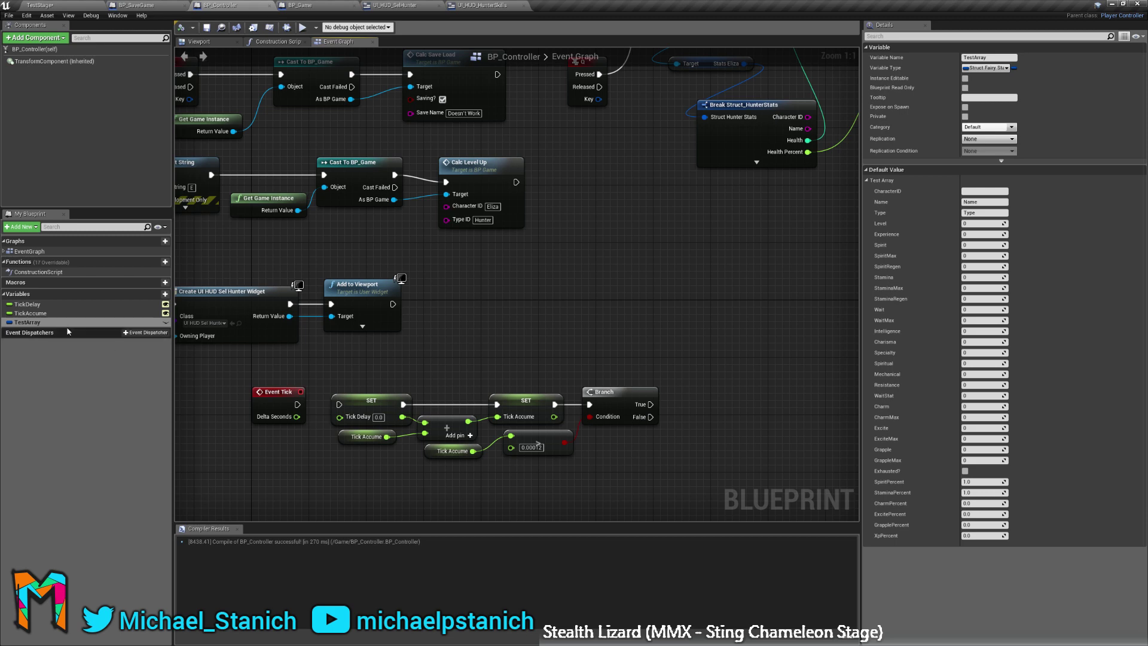
pyautogui.moveTo(27, 322); pyautogui.dragTo(632, 274)
pyautogui.click(684, 300)
pyautogui.moveTo(525, 327)
pyautogui.mouseDown(button='right')
pyautogui.moveTo(573, 334)
pyautogui.moveTo(473, 333)
pyautogui.moveTo(557, 333)
pyautogui.moveTo(539, 315)
pyautogui.mouseUp(button='right')
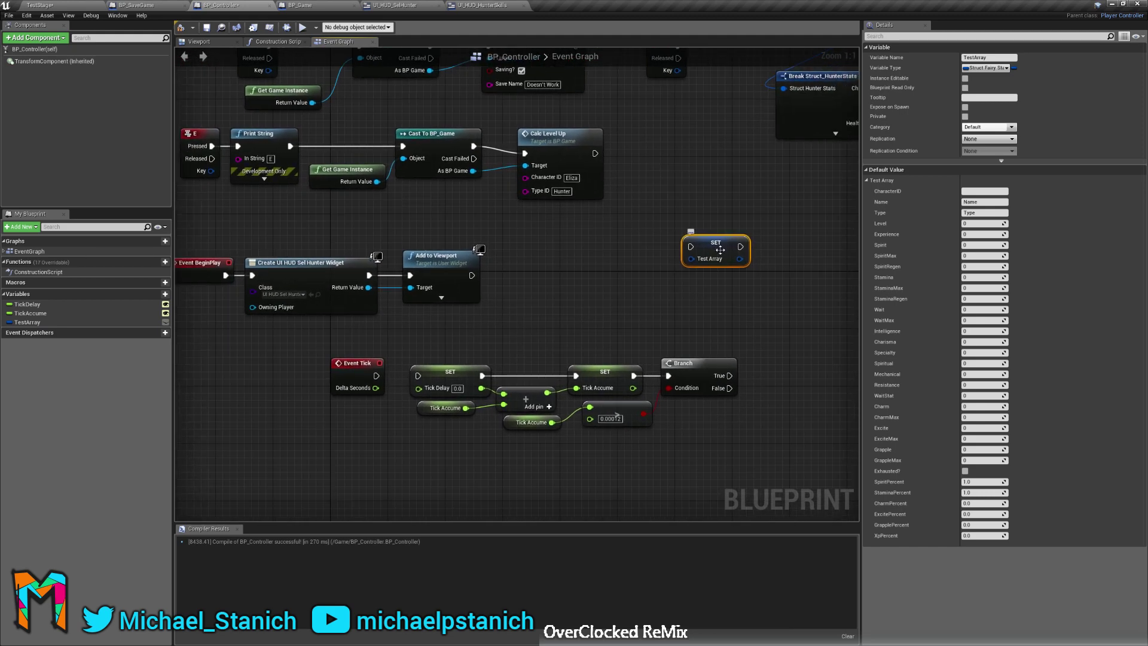
pyautogui.press('Delete')
pyautogui.keyDown('ctrl'); pyautogui.moveTo(27, 322); pyautogui.dragTo(795, 240); pyautogui.keyUp('ctrl')
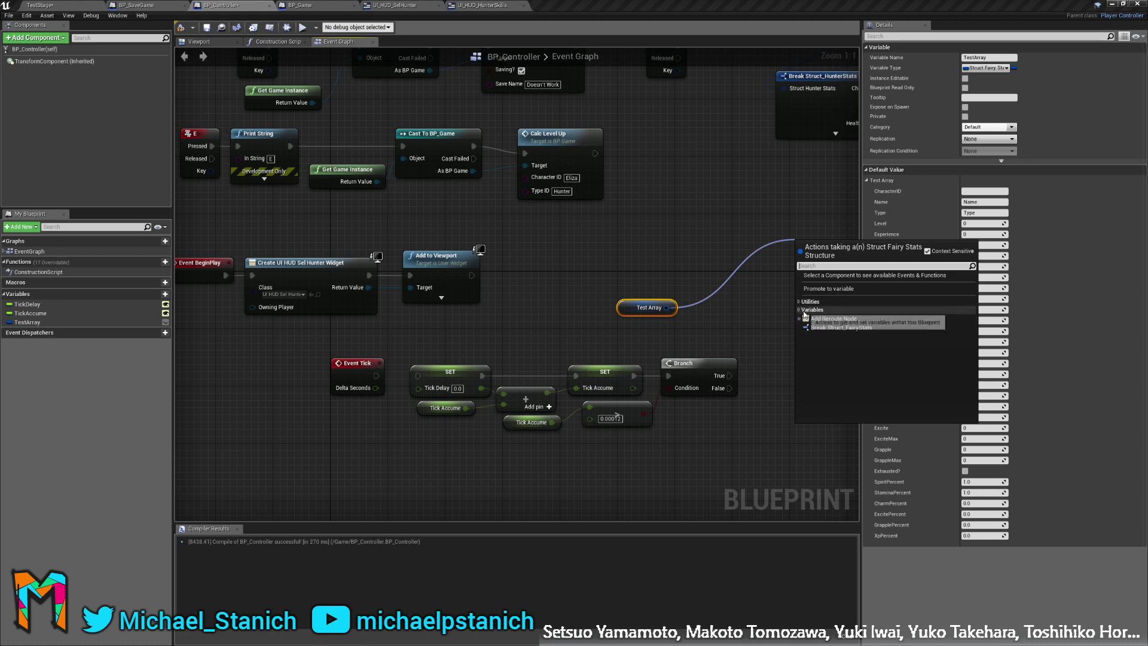
pyautogui.click(660, 304)
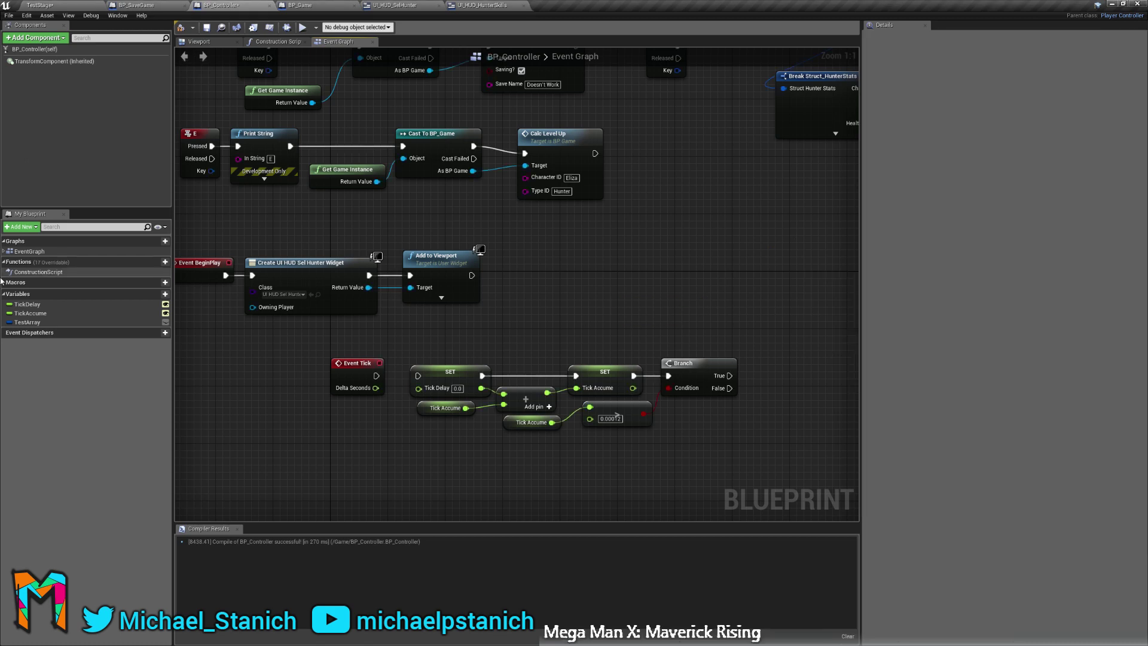
# Convert the TestArray variable from a single structure into an array of Struct Fairy Stats.
pyautogui.click(27, 322)
pyautogui.click(1014, 68)
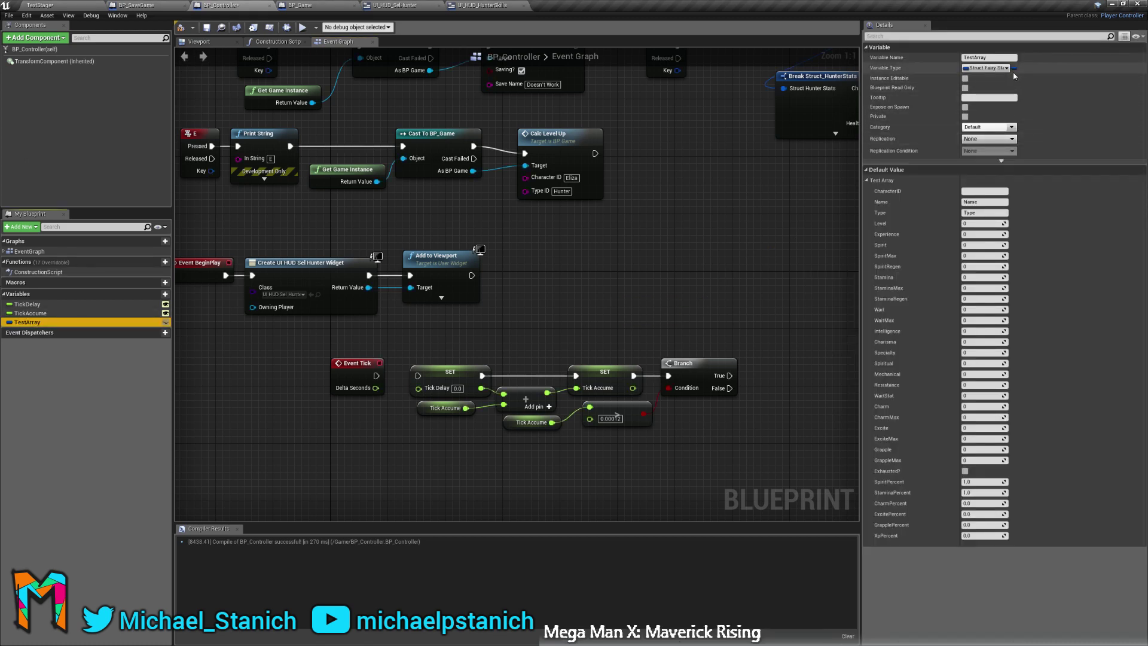
pyautogui.click(1014, 87)
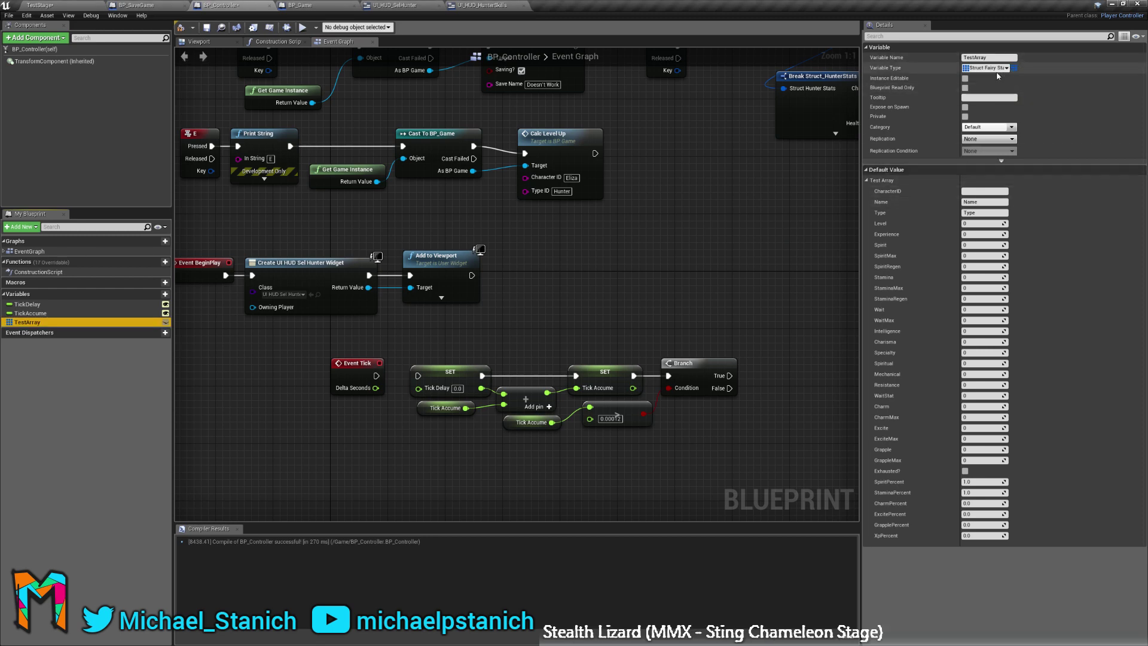
# Place a TestArray getter beside the Add to Viewport node and examine the array functions available from it.
pyautogui.keyDown('ctrl'); pyautogui.moveTo(17, 321); pyautogui.dragTo(598, 272); pyautogui.keyUp('ctrl')
pyautogui.moveTo(666, 267); pyautogui.dragTo(568, 273, button='right')
pyautogui.moveTo(557, 278); pyautogui.dragTo(637, 243)
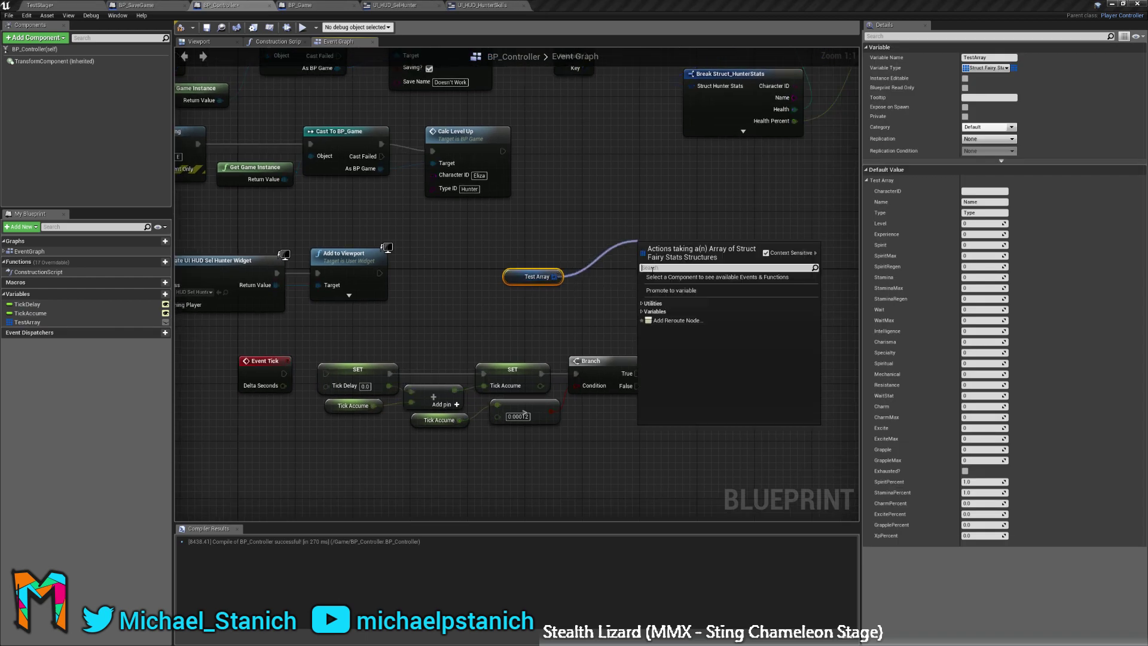
pyautogui.click(642, 312)
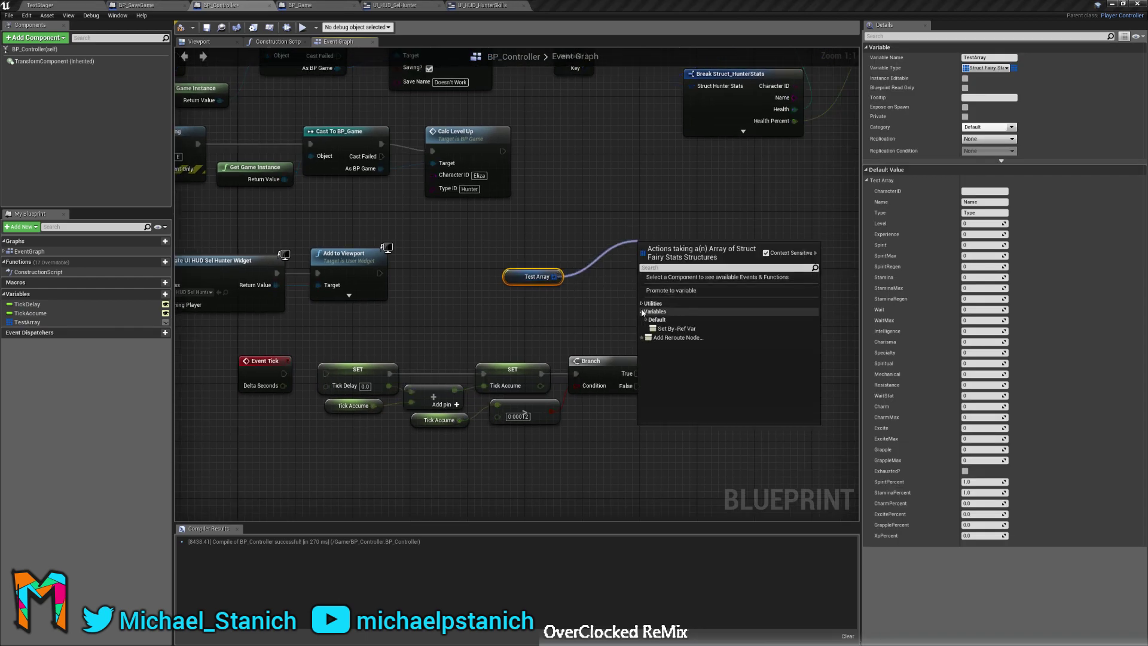
pyautogui.click(647, 319)
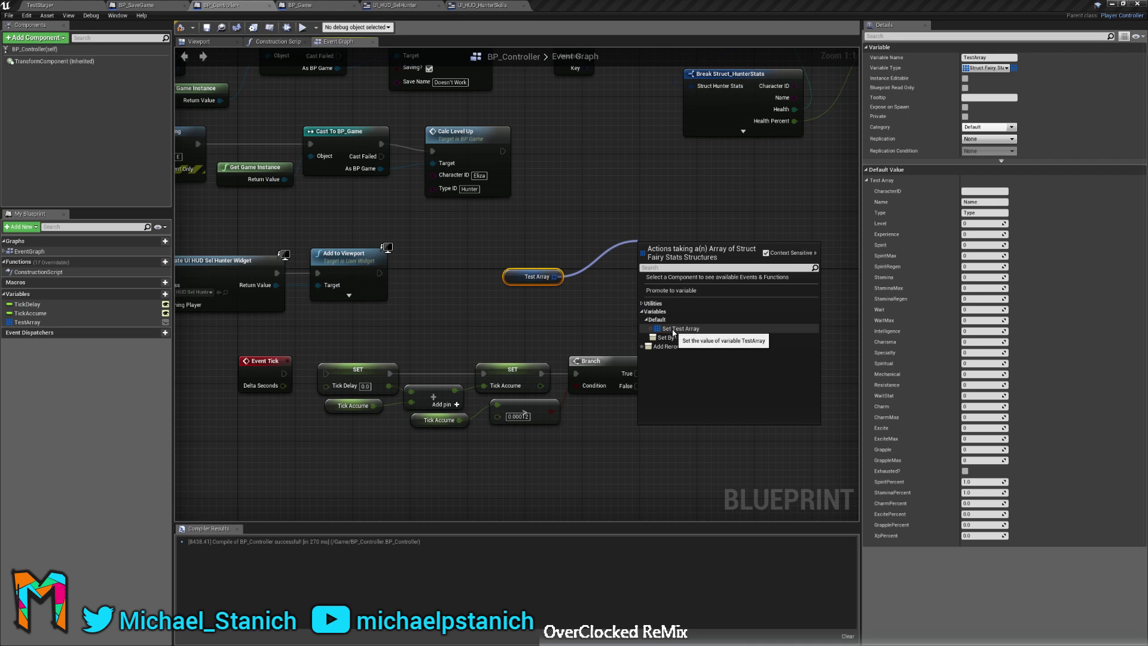
pyautogui.click(642, 303)
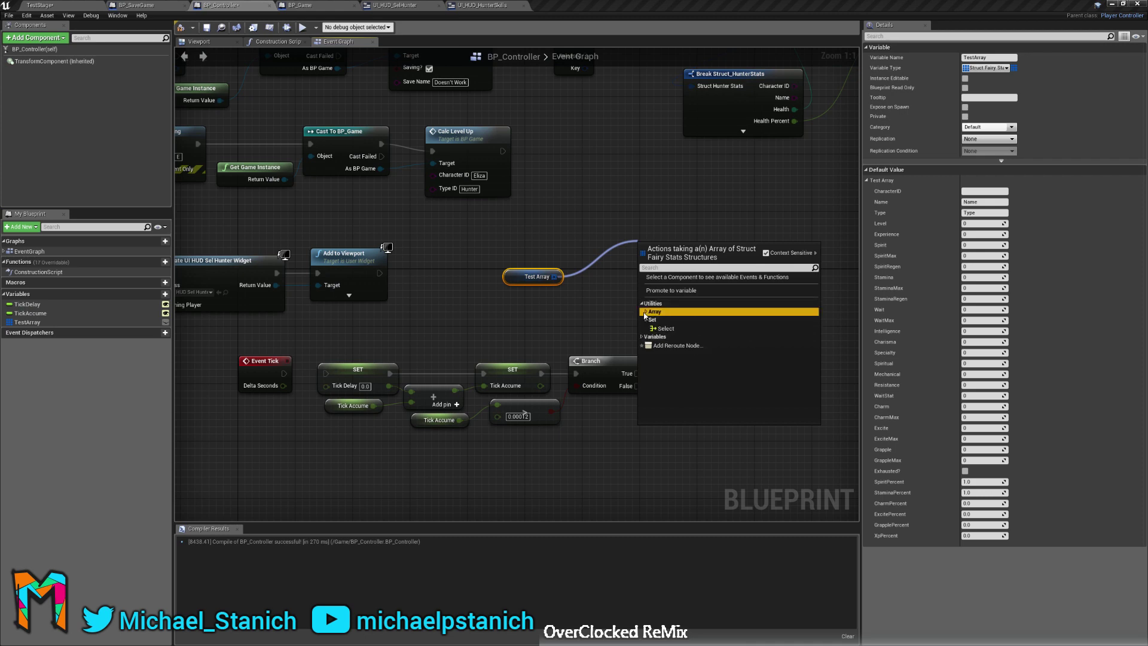
pyautogui.click(646, 312)
pyautogui.scroll(-1, 670, 323)
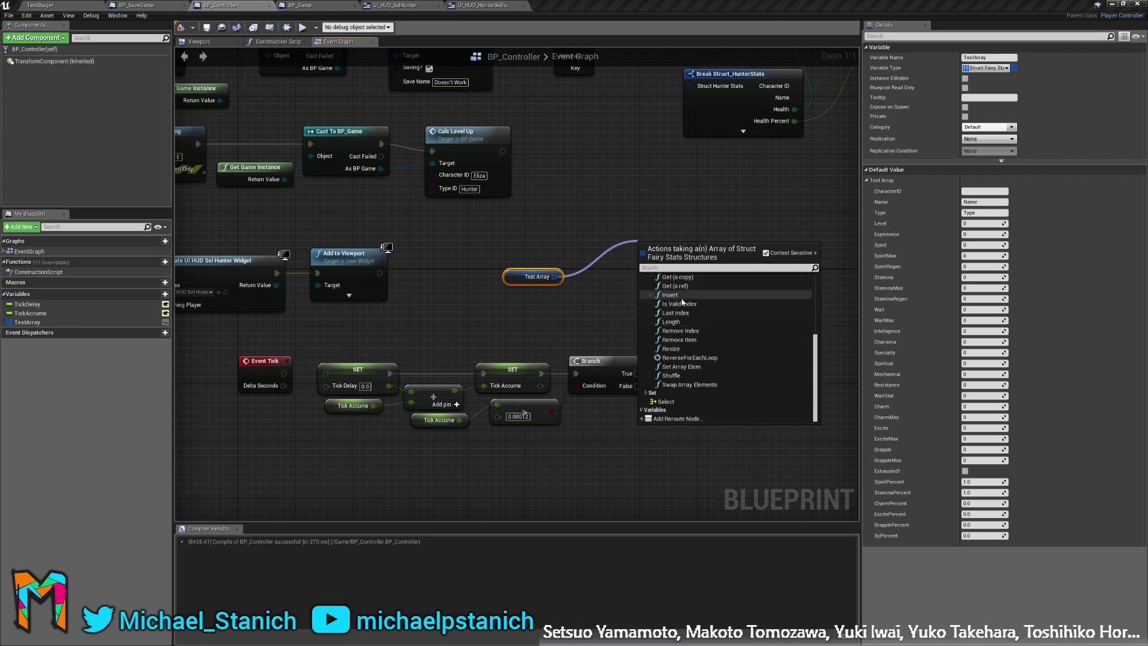
pyautogui.scroll(-3, 697, 301)
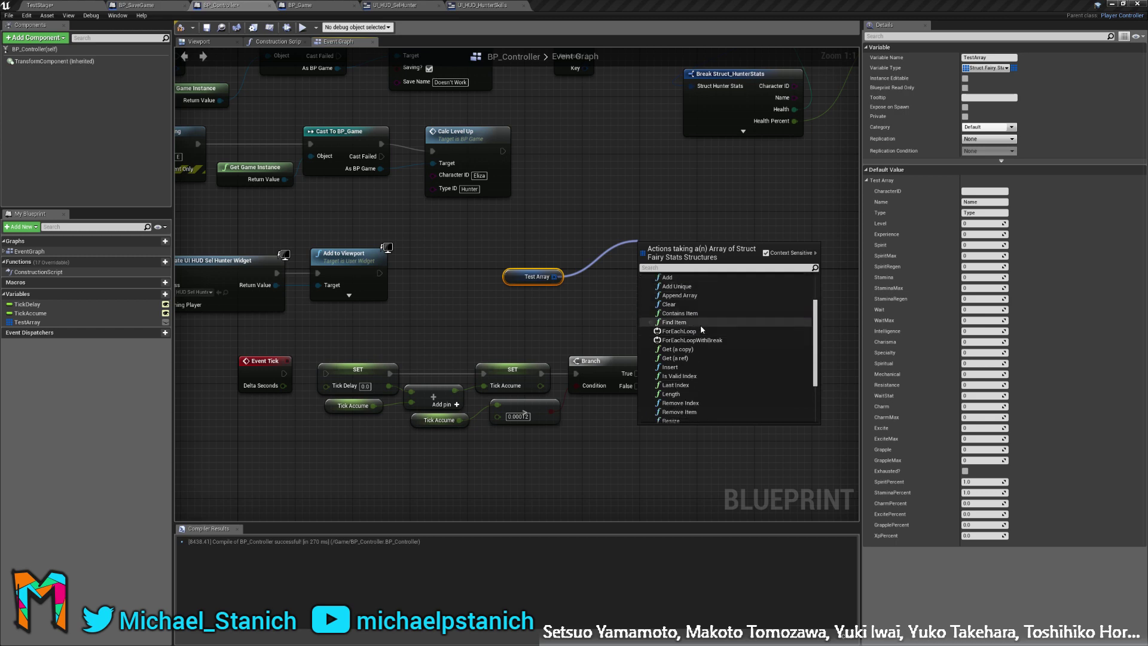
pyautogui.scroll(-3, 752, 321)
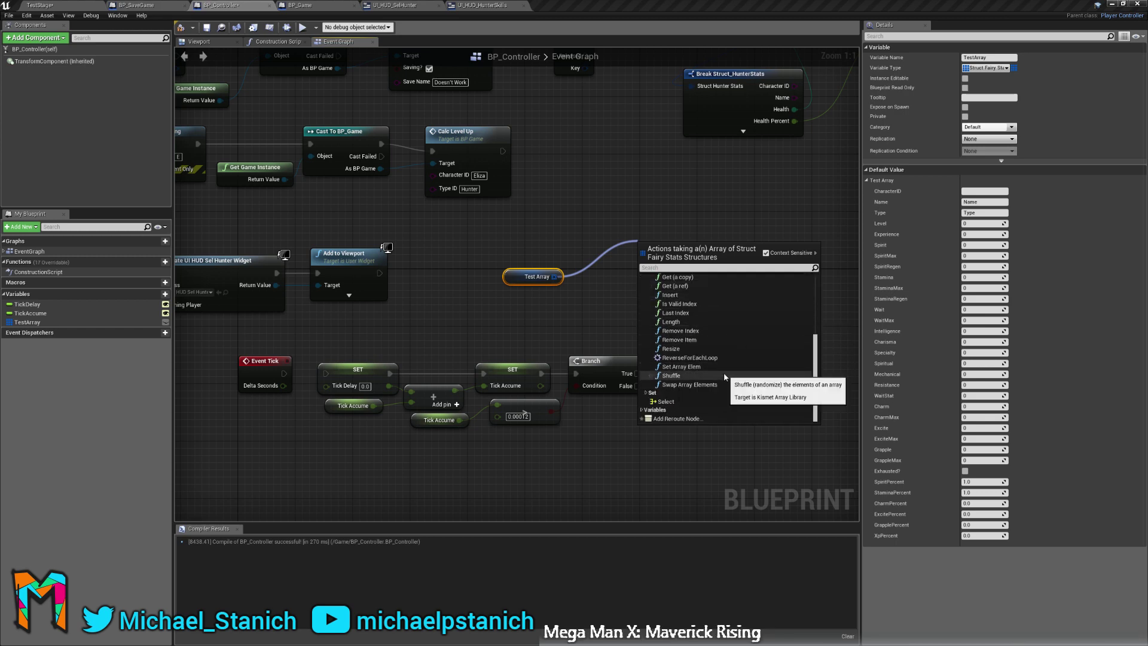
pyautogui.scroll(3, 721, 369)
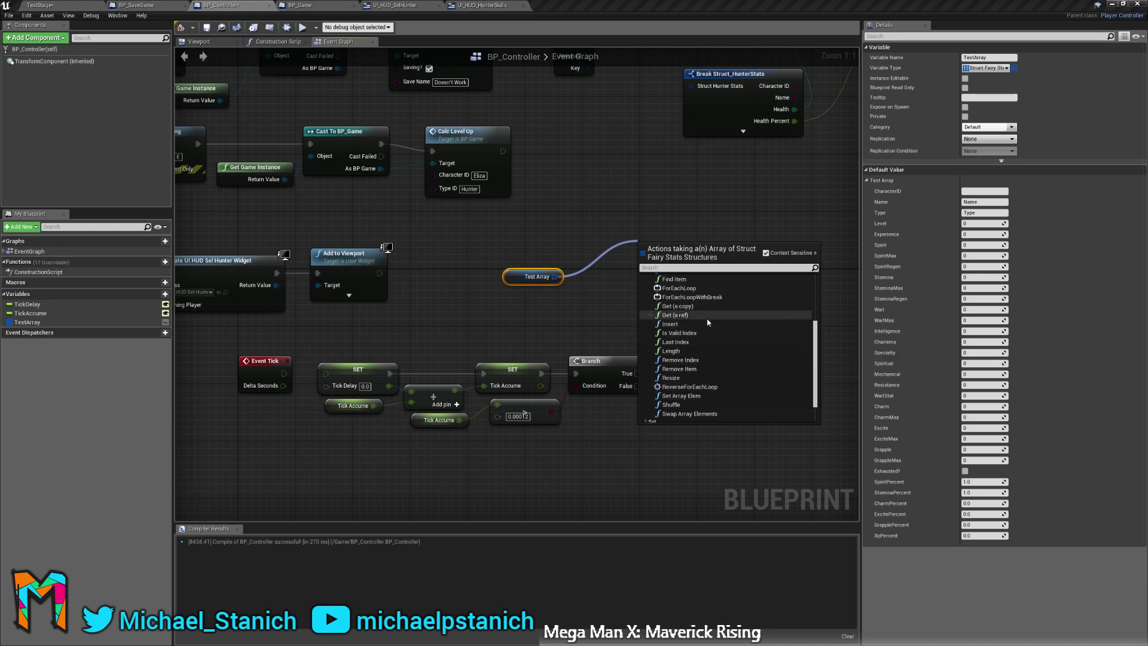
pyautogui.scroll(5, 702, 315)
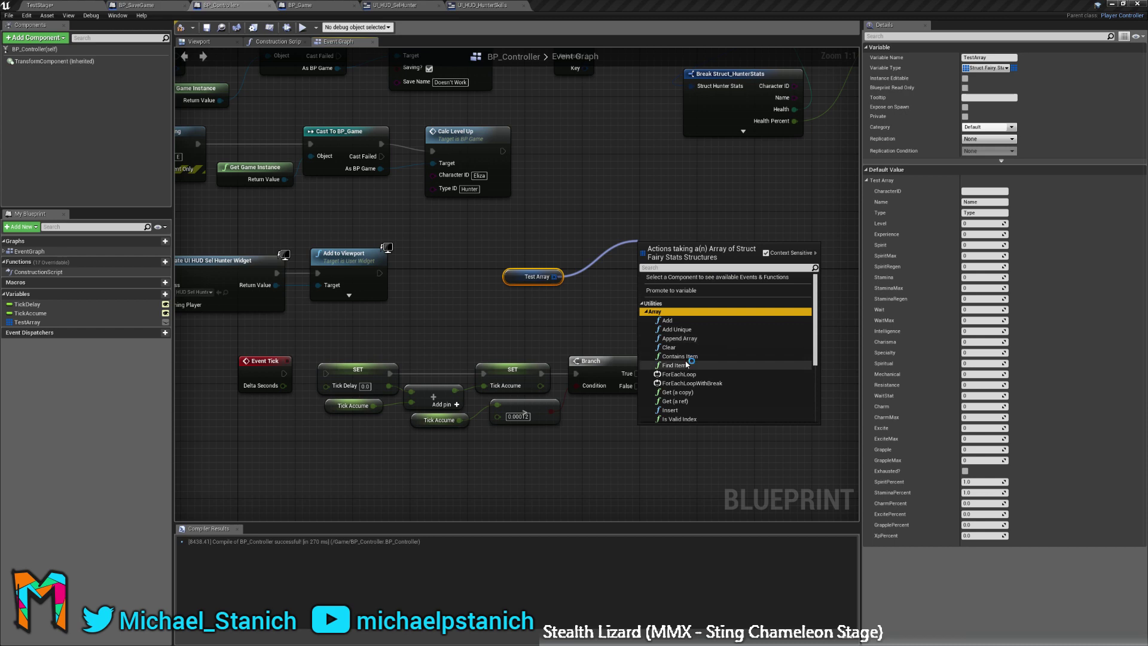
# Try a Find node on the TestArray getter and remove both nodes from the graph.
pyautogui.click(684, 366)
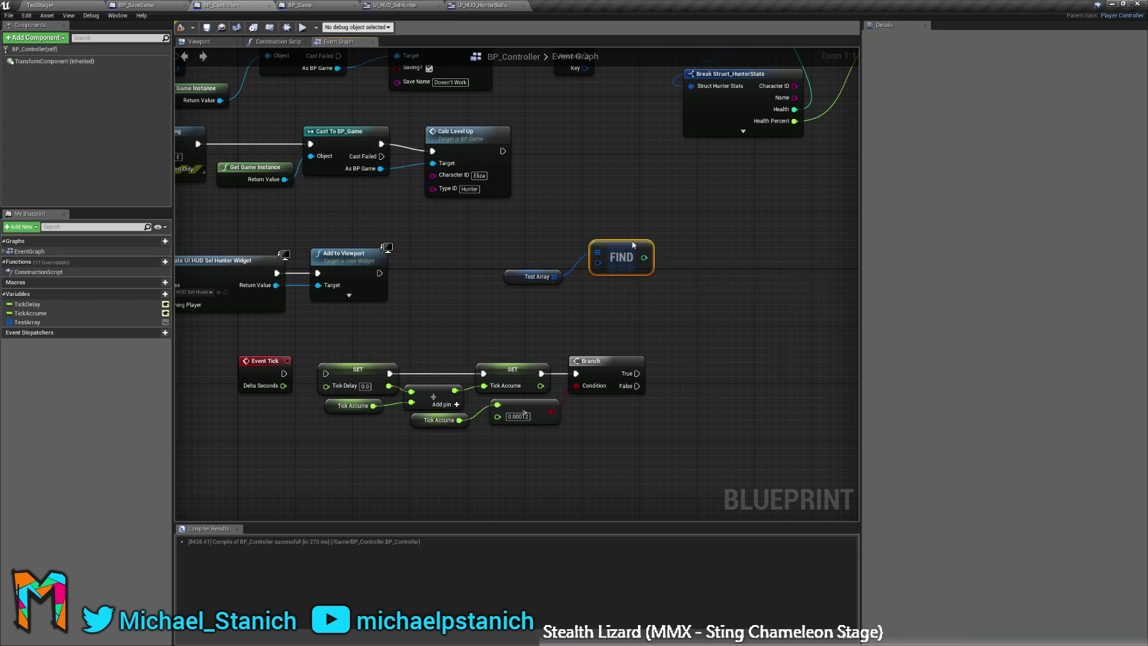
pyautogui.press('Delete')
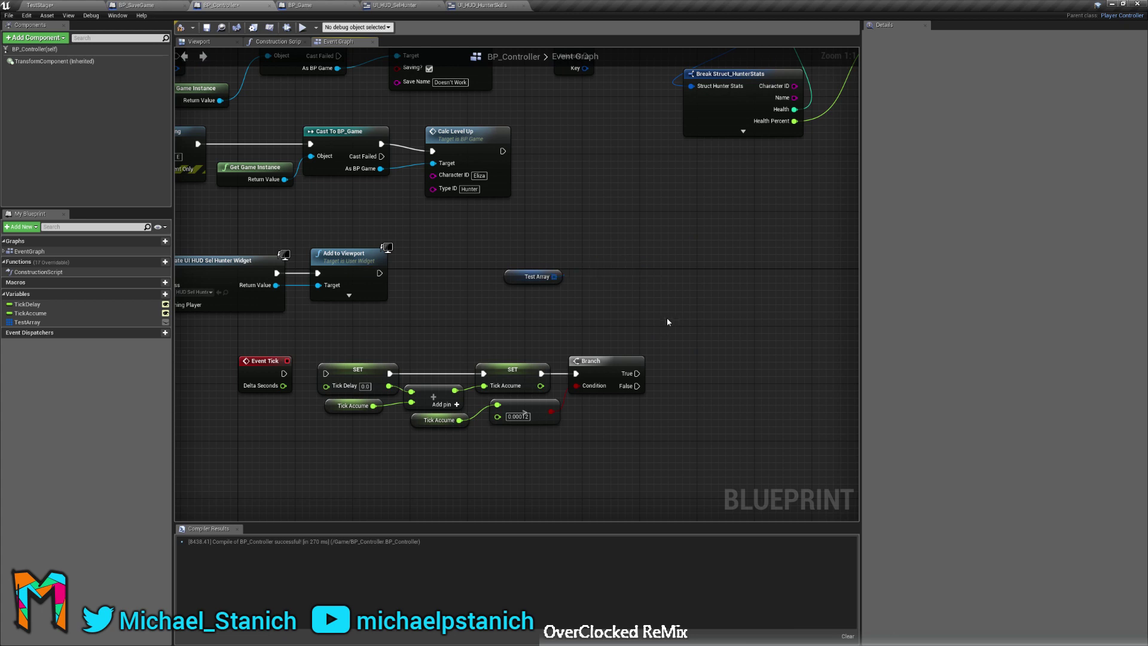
pyautogui.moveTo(509, 280); pyautogui.dragTo(472, 270)
pyautogui.click(505, 287)
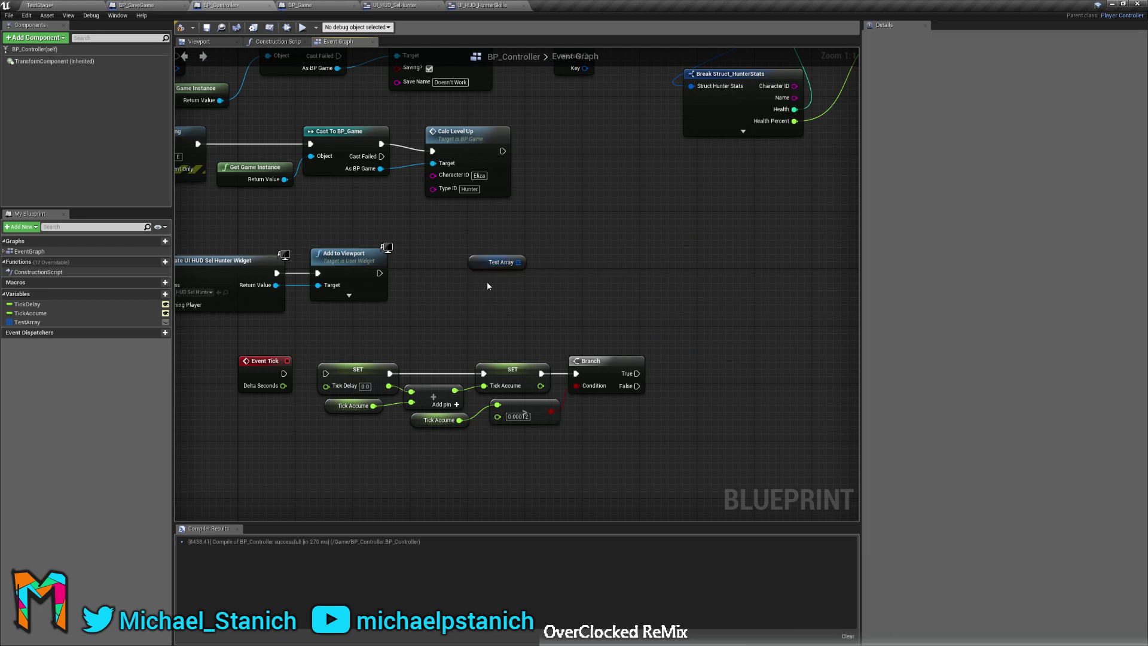
pyautogui.click(504, 263)
pyautogui.press('Delete')
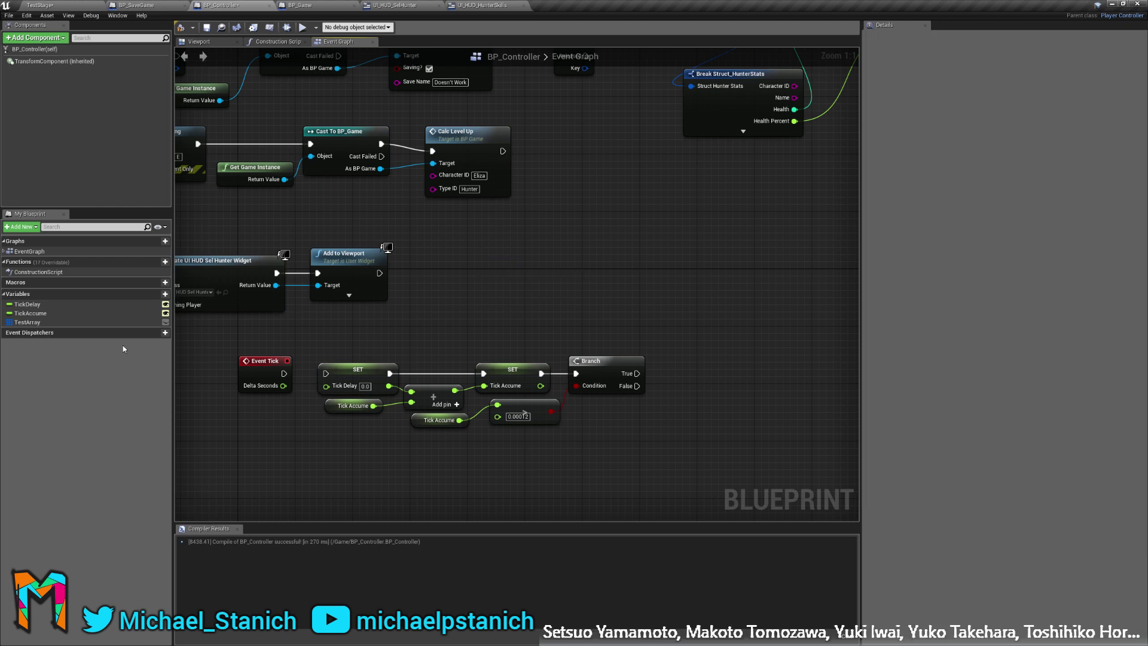
# Delete the TestArray variable and compile the BP_Controller blueprint.
pyautogui.click(27, 322)
pyautogui.press('Delete')
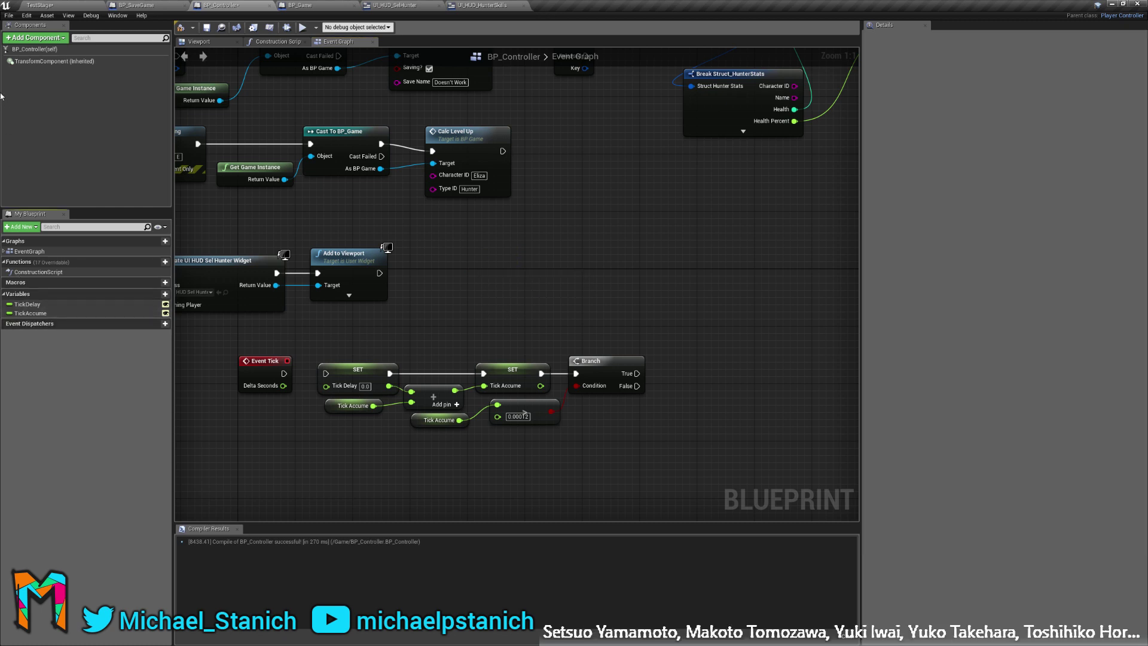
pyautogui.click(180, 27)
# Rename the physical icon image in the UI_HUD_HunterSkills widget as PhysicalIcon_0.
pyautogui.click(490, 5)
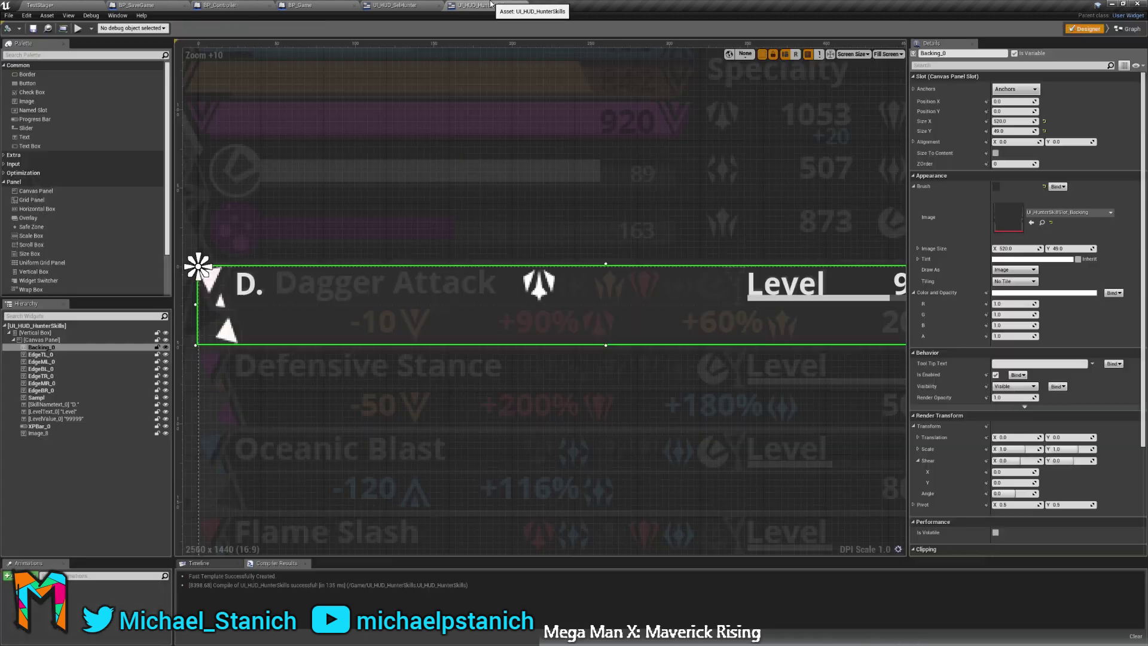
pyautogui.moveTo(473, 171); pyautogui.dragTo(264, 247, button='right')
pyautogui.scroll(2, 340, 275)
pyautogui.scroll(-2, 360, 246)
pyautogui.scroll(1, 514, 239)
pyautogui.click(581, 252)
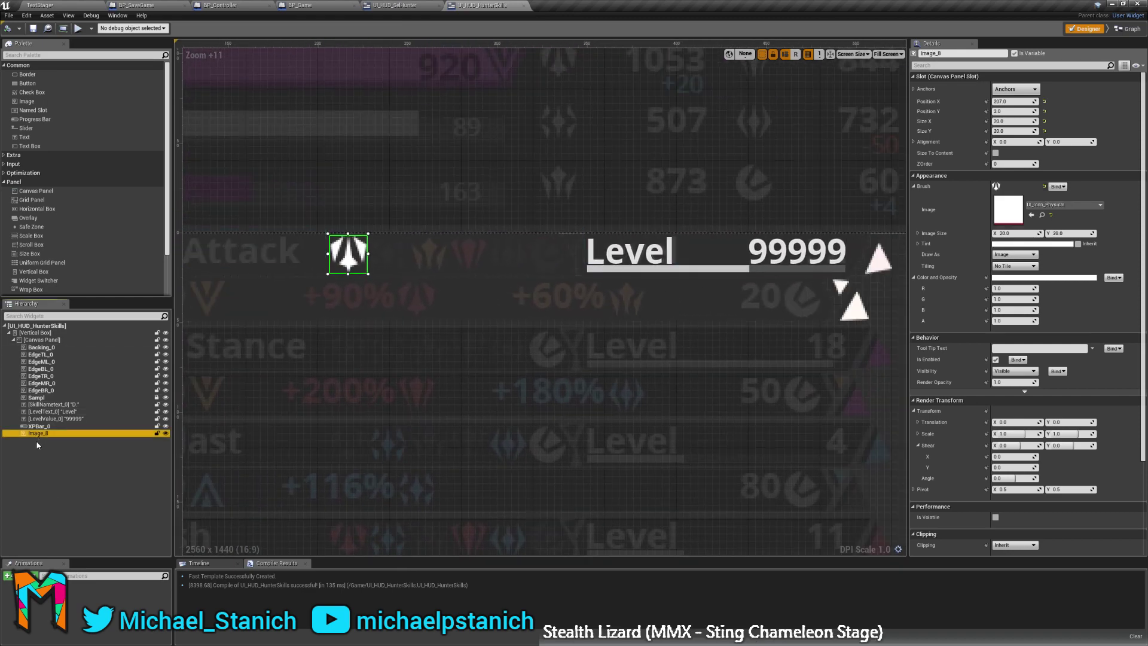
pyautogui.click(37, 442)
pyautogui.click(38, 434)
pyautogui.press('F2')
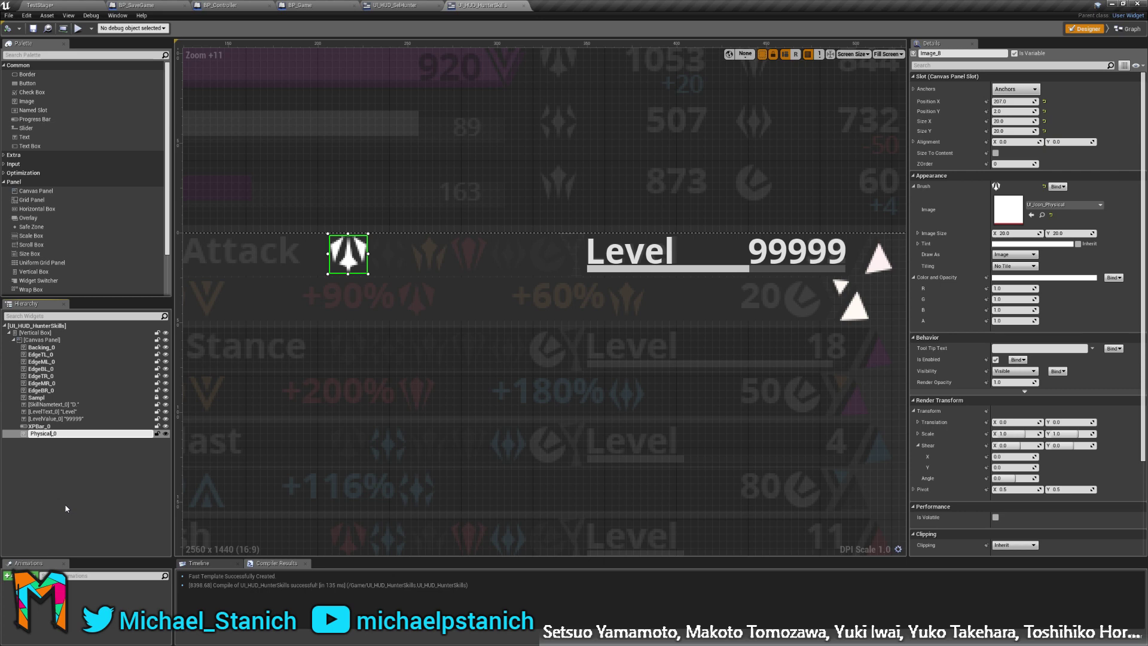
pyautogui.press('Return')
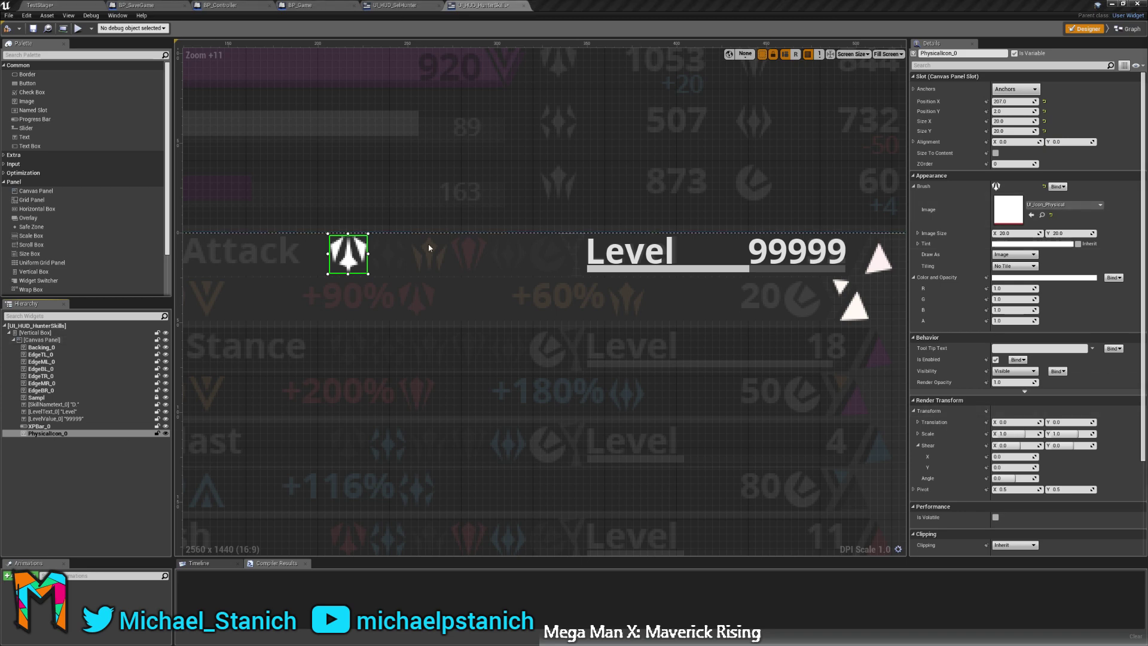
# Copy the PhysicalIcon_0 image into the first slot's Canvas Panel and place the copy beside the original at about X 230, Y 9.
pyautogui.rightClick(47, 434)
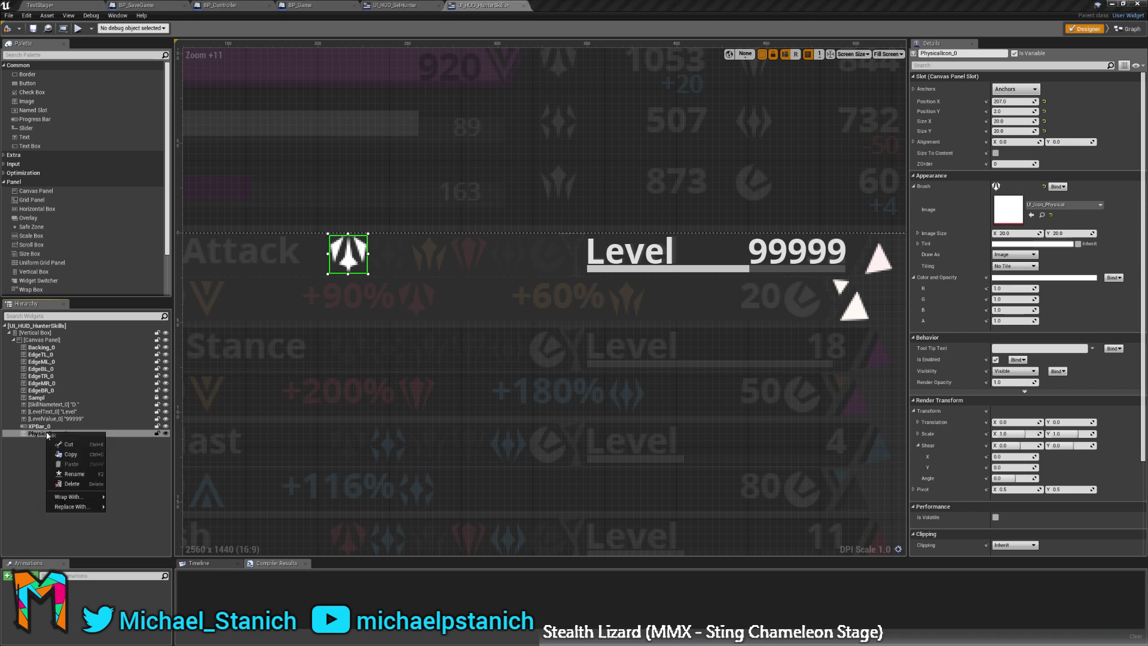
pyautogui.click(70, 454)
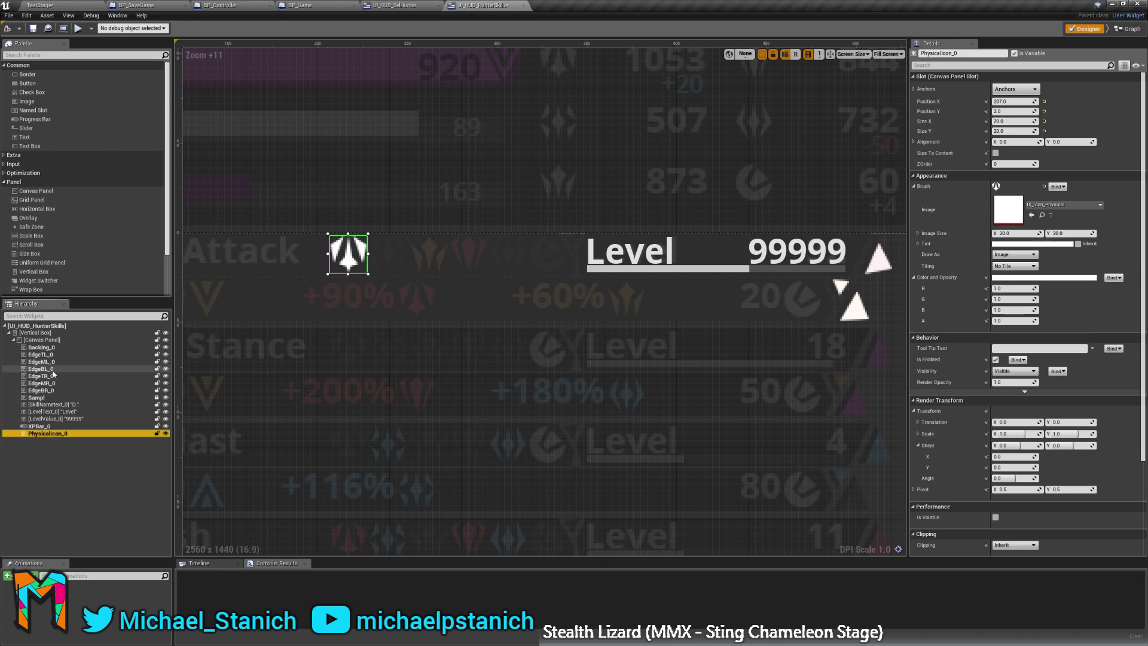
pyautogui.click(41, 340)
pyautogui.hotkey('ctrl', 'v')
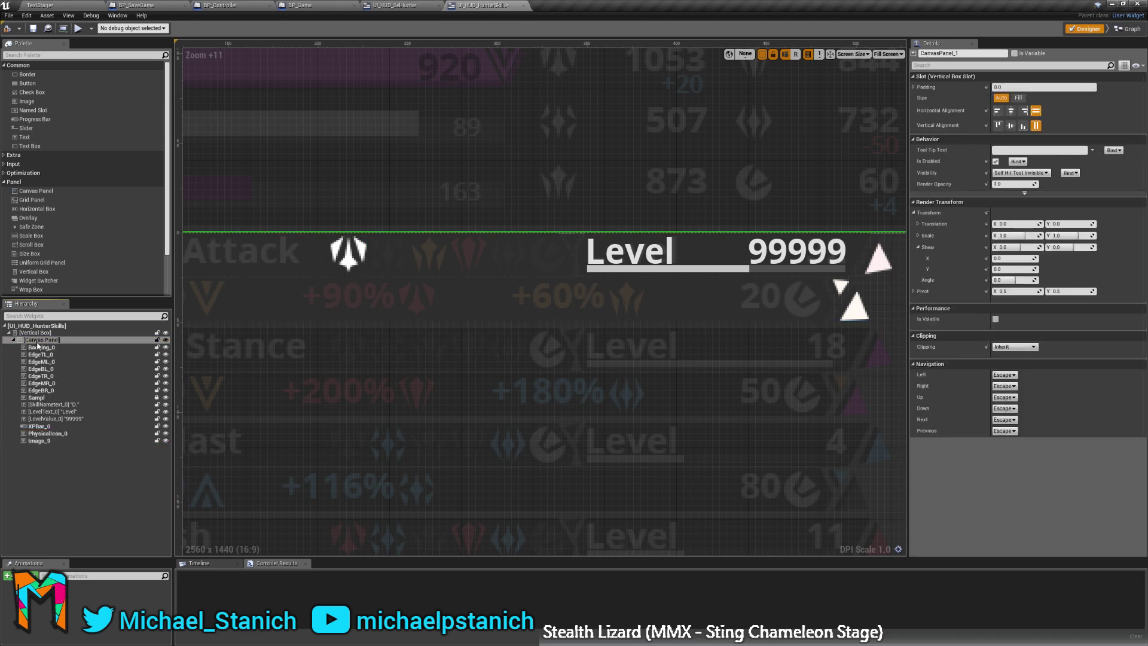
pyautogui.click(42, 441)
pyautogui.moveTo(238, 327); pyautogui.dragTo(524, 303, button='right')
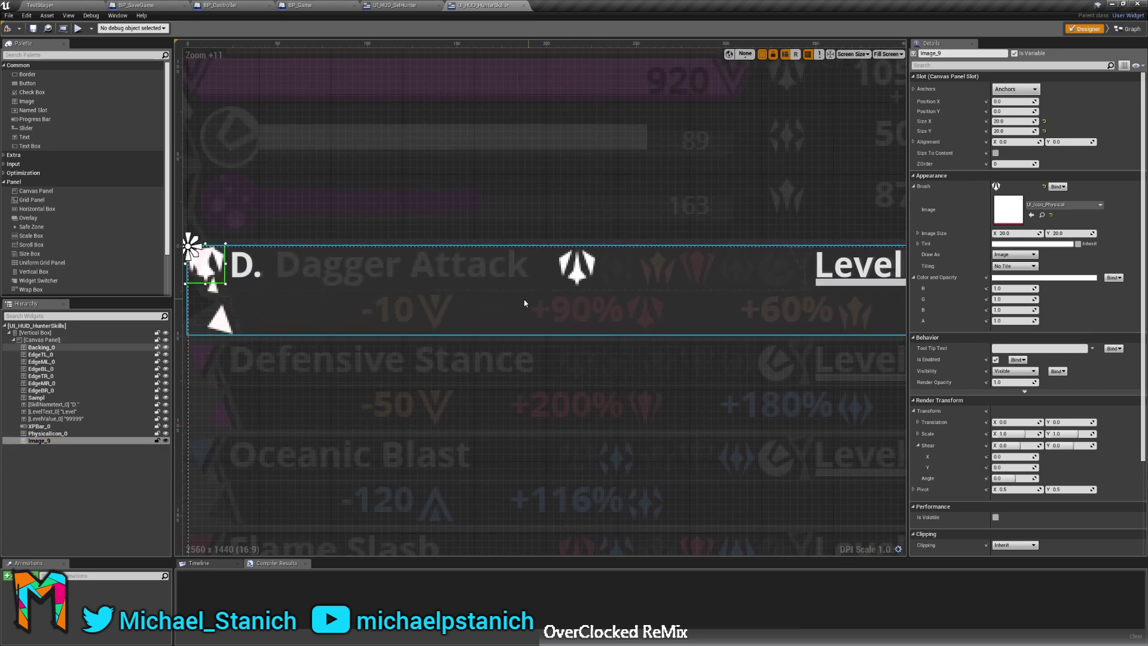
pyautogui.moveTo(222, 279); pyautogui.dragTo(528, 362)
pyautogui.scroll(5, 649, 280)
# Change the copied icon's image to UI_Icon_Spiritual and align it beside the physical icon at X 229, Y 2.
pyautogui.click(1066, 205)
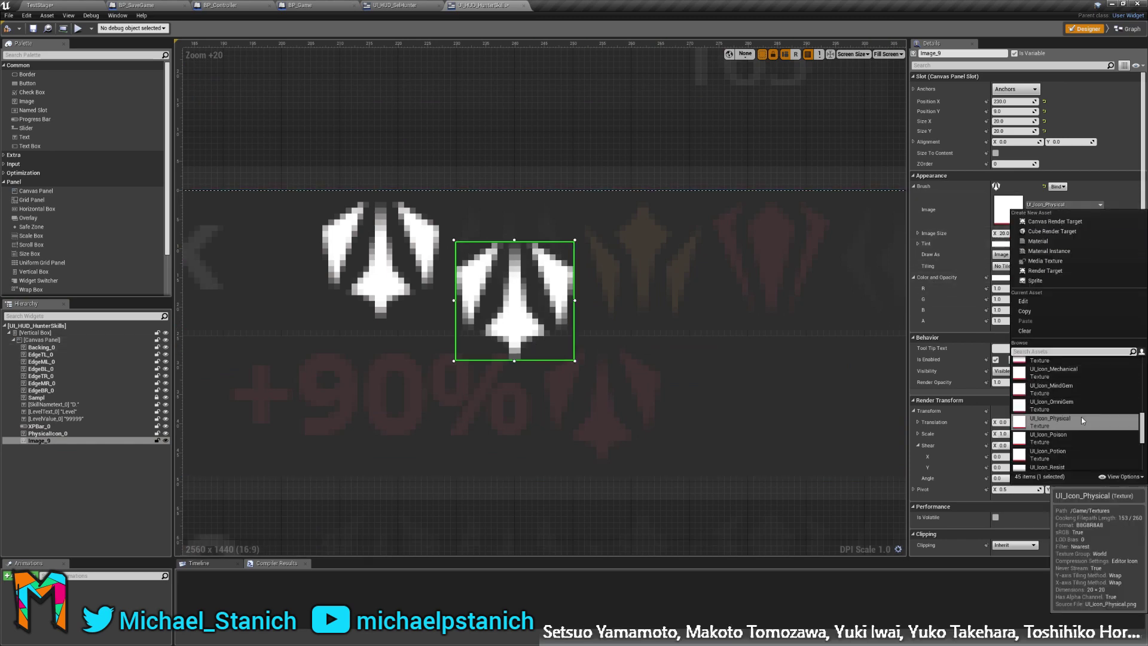
pyautogui.scroll(2, 1081, 415)
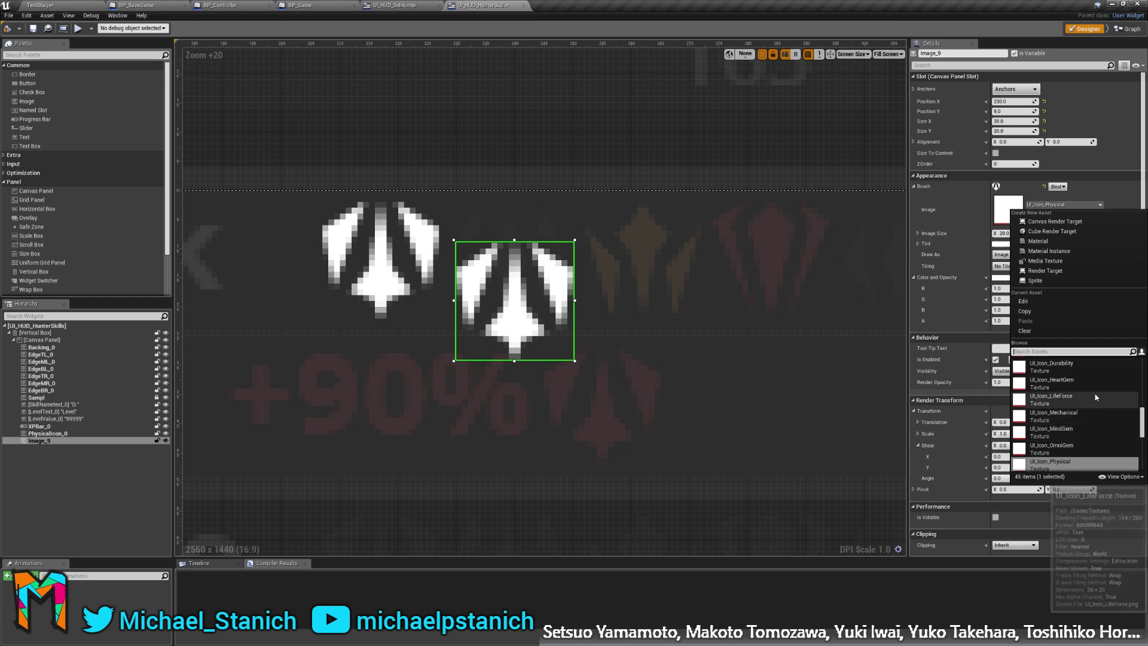
pyautogui.scroll(3, 1089, 404)
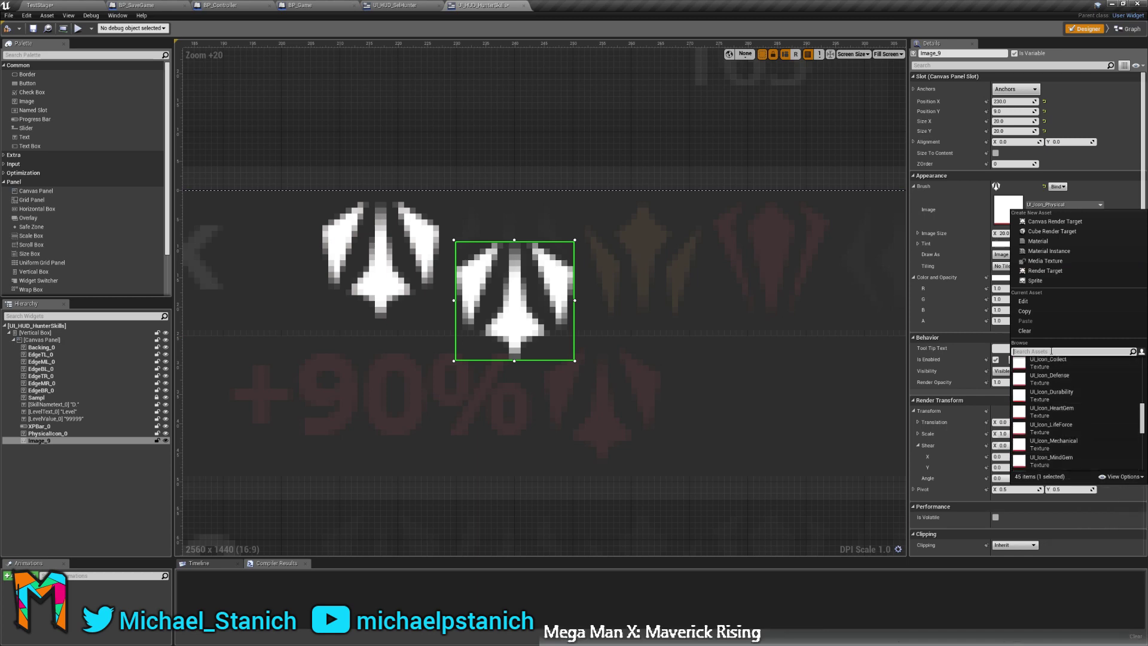
pyautogui.write('it')
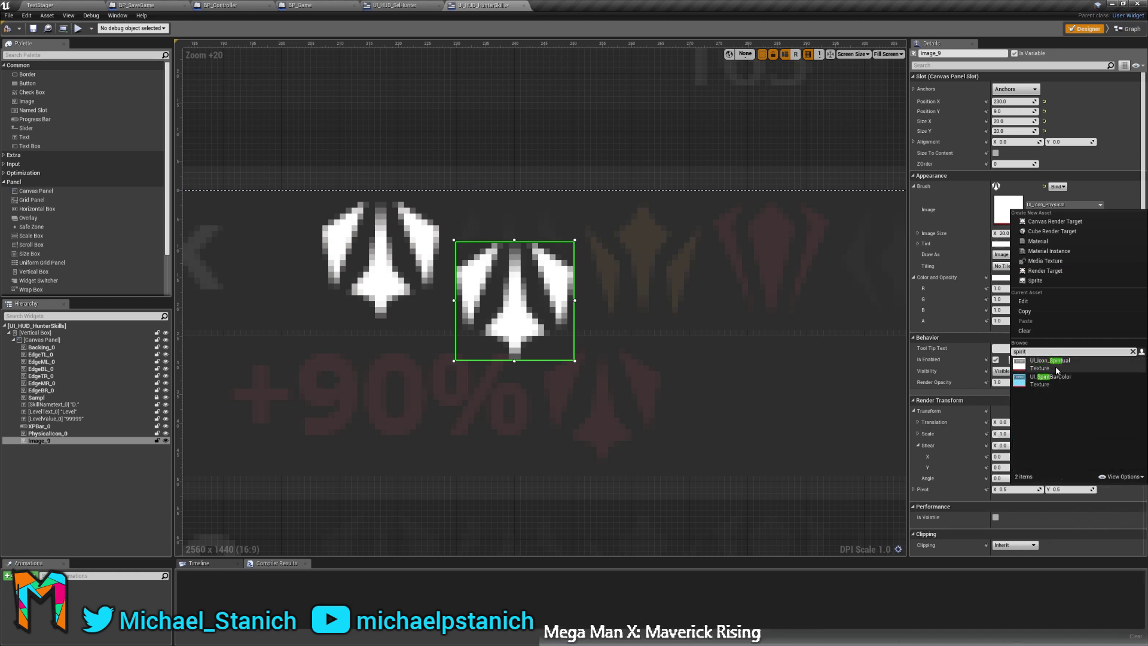
pyautogui.click(1055, 365)
pyautogui.moveTo(537, 306); pyautogui.dragTo(530, 266)
pyautogui.moveTo(597, 310); pyautogui.dragTo(535, 336, button='right')
pyautogui.moveTo(495, 313)
pyautogui.mouseDown()
pyautogui.moveTo(607, 320)
pyautogui.moveTo(487, 325)
pyautogui.mouseUp()
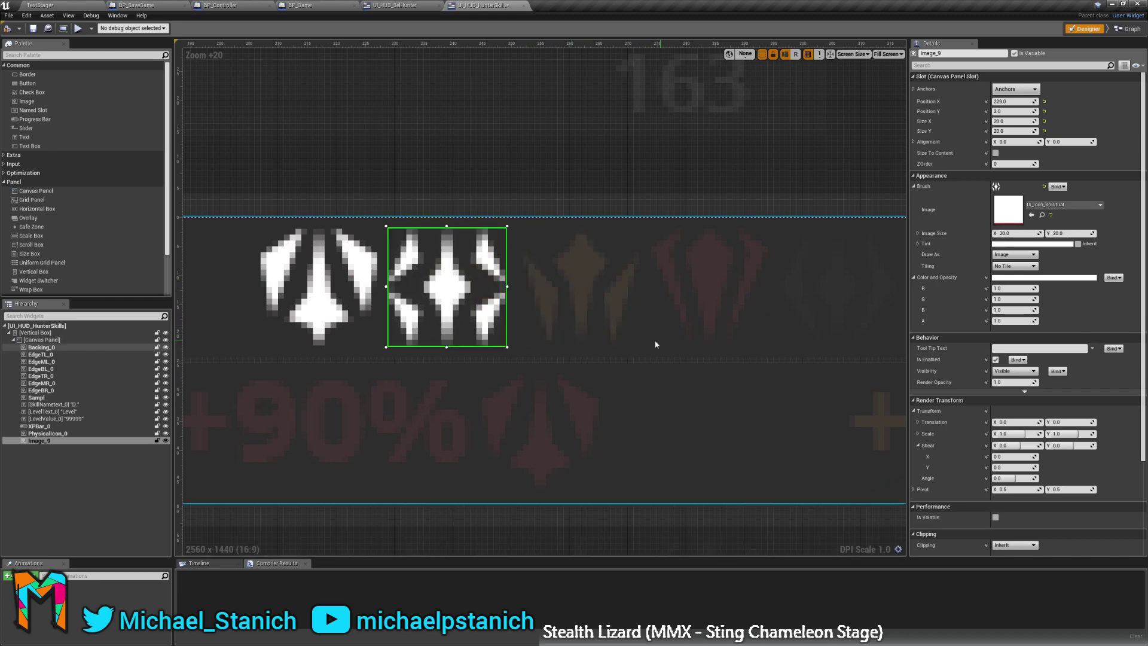
# Paste a copy of the spiritual icon image into the first slot's Canvas Panel.
pyautogui.moveTo(635, 339); pyautogui.dragTo(556, 351, button='right')
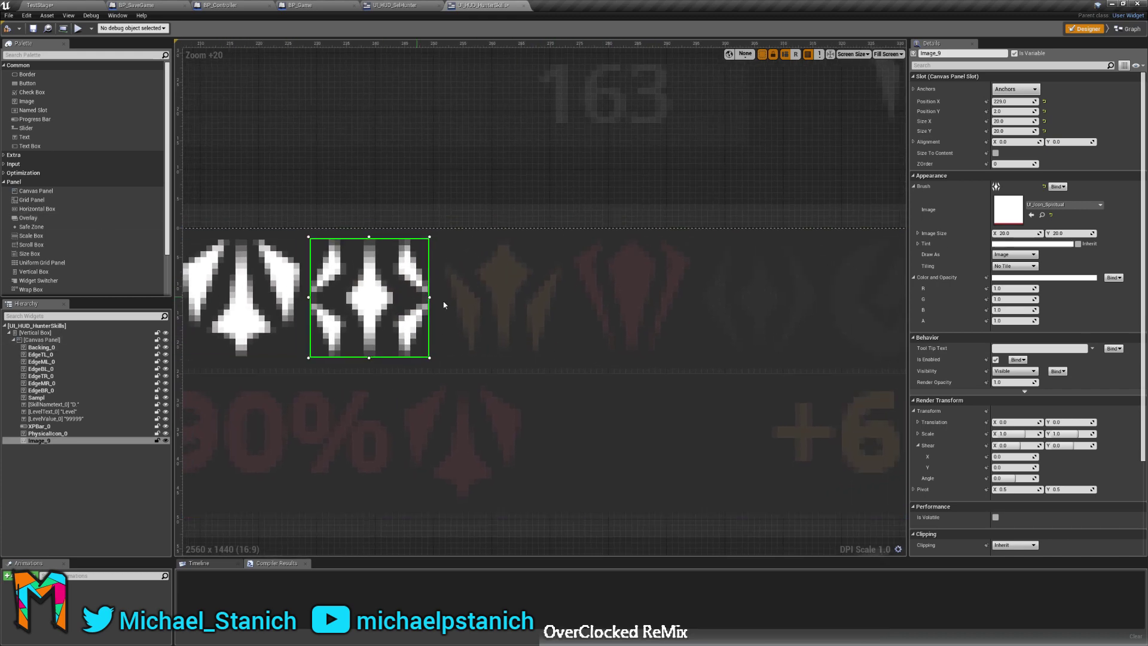
pyautogui.moveTo(525, 225)
pyautogui.mouseDown(button='right')
pyautogui.moveTo(490, 225)
pyautogui.moveTo(512, 232)
pyautogui.mouseUp(button='right')
pyautogui.scroll(-6, 512, 232)
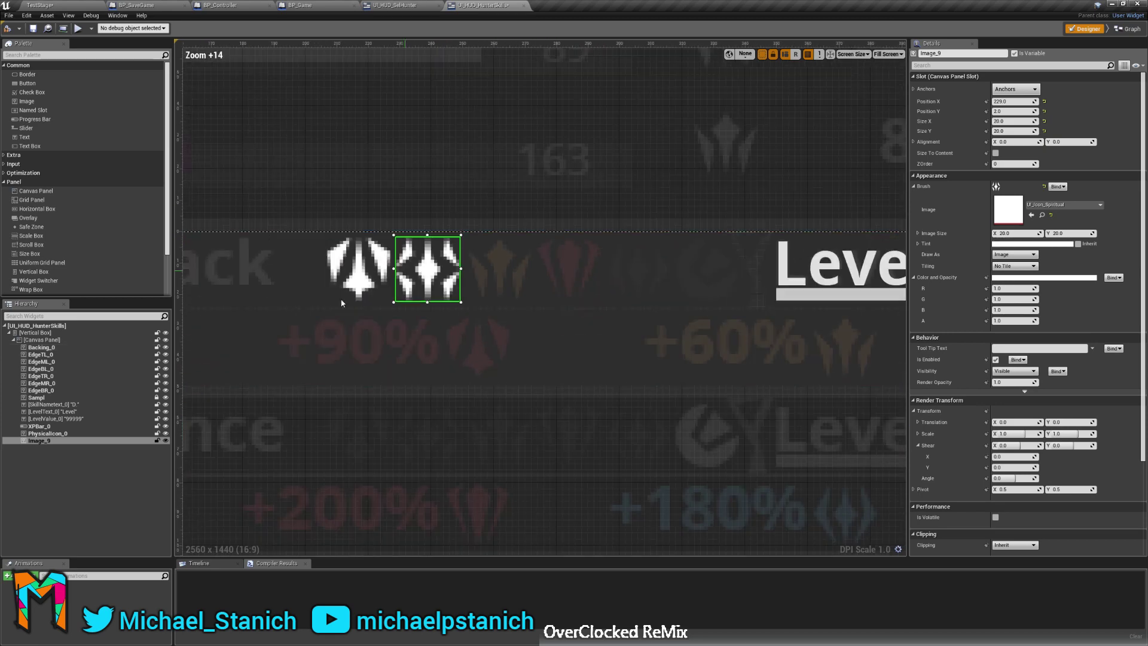
pyautogui.click(44, 339)
pyautogui.hotkey('ctrl', 'v')
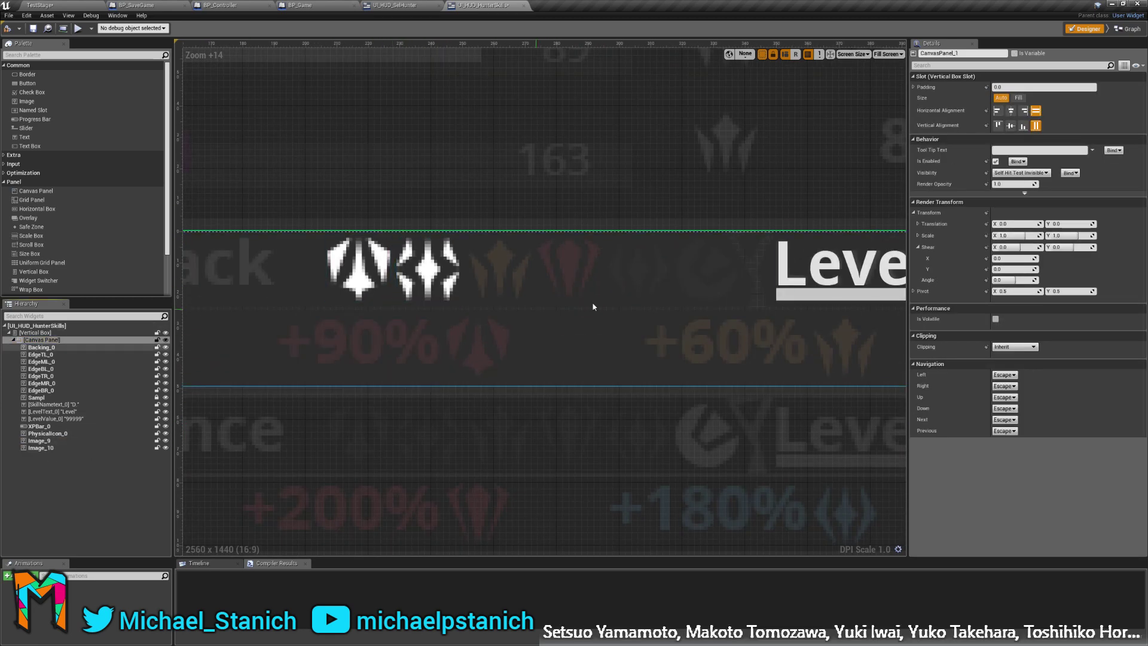
pyautogui.moveTo(368, 299); pyautogui.dragTo(904, 314, button='right')
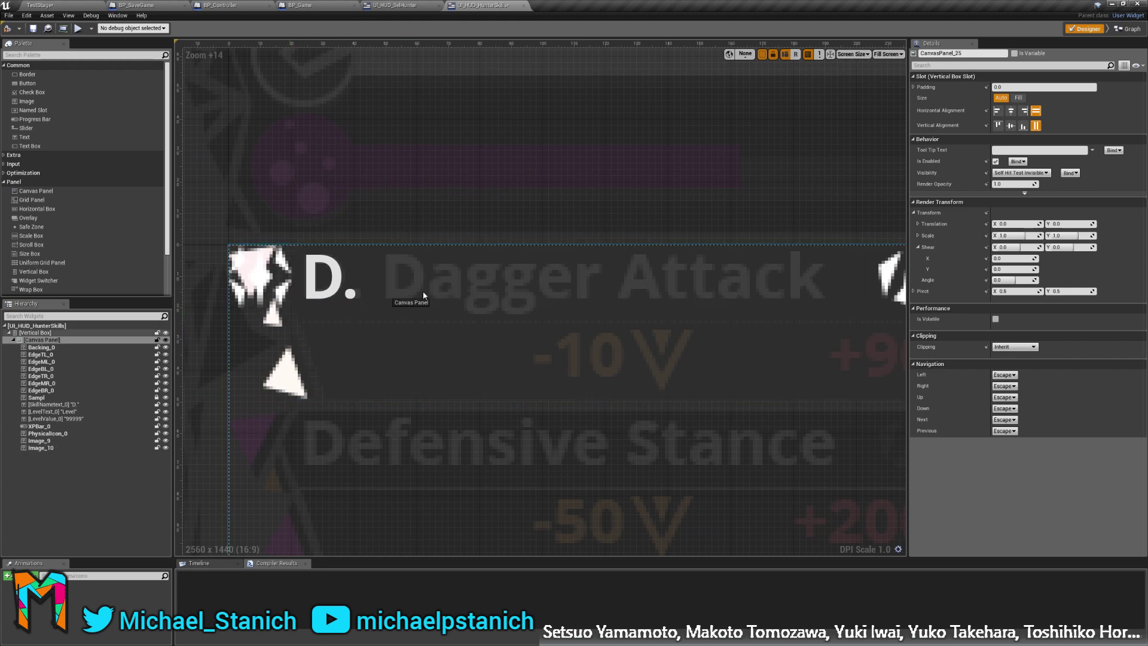
pyautogui.scroll(-12, 277, 288)
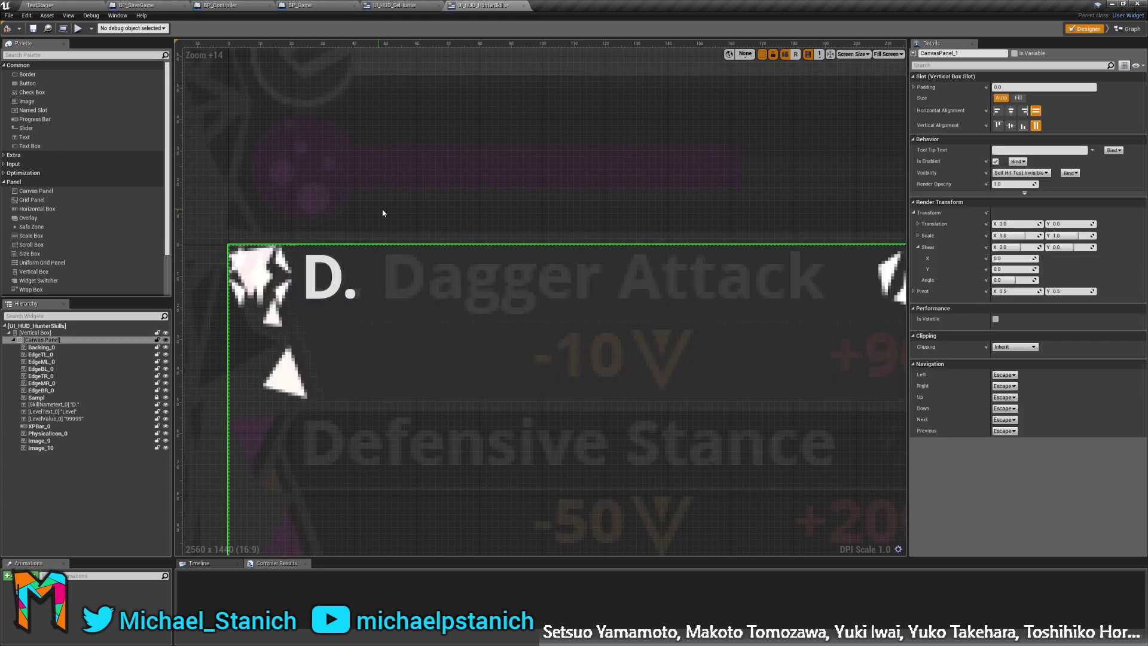
pyautogui.hotkey('ctrl', 'z')
pyautogui.scroll(3, 457, 194)
pyautogui.scroll(9, 457, 194)
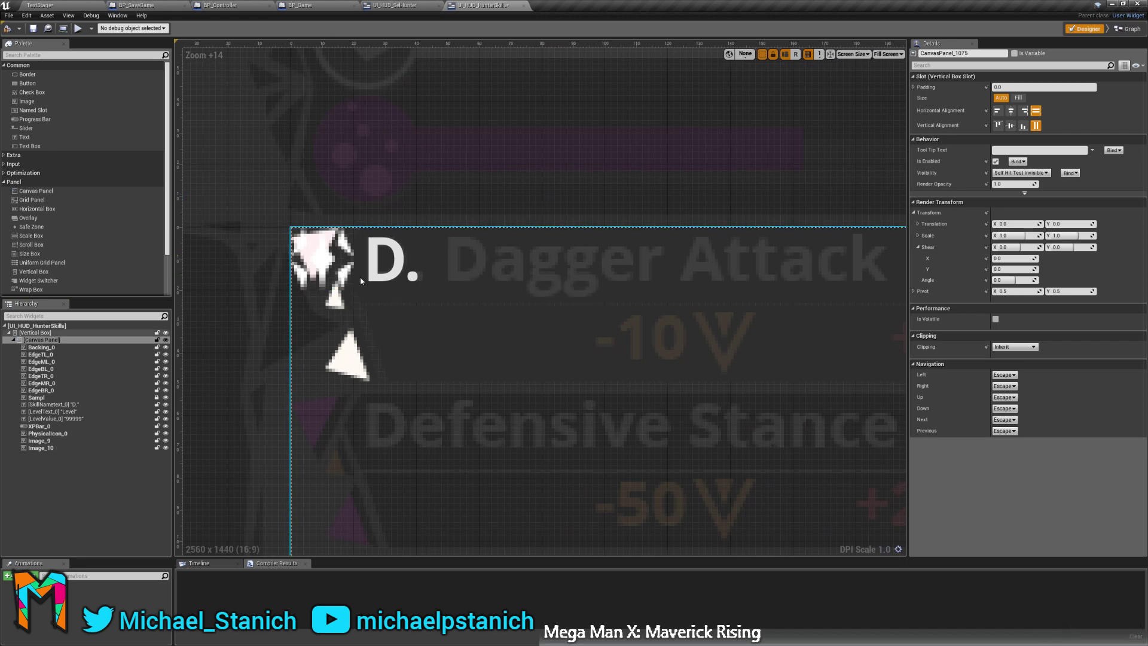
pyautogui.hotkey('ctrl', 'z')
# Move the pasted icon Image_10 into the third icon position, after the spiritual icon, at X 252, Y 2.
pyautogui.click(41, 448)
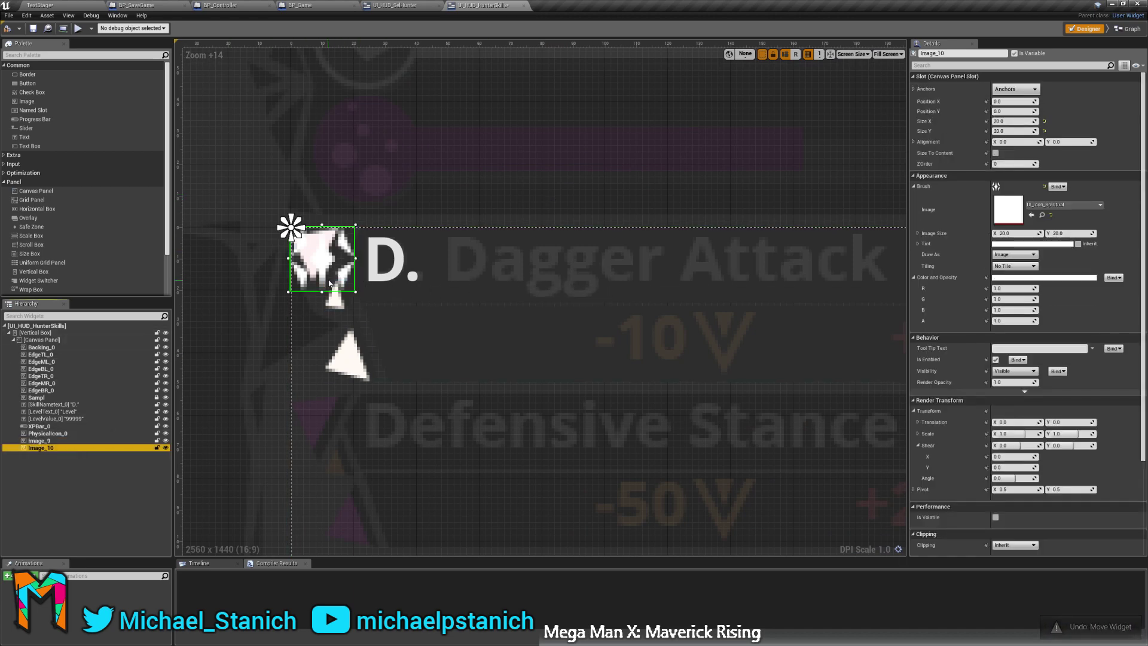
pyautogui.moveTo(330, 284); pyautogui.dragTo(784, 296)
pyautogui.scroll(-1, 385, 272)
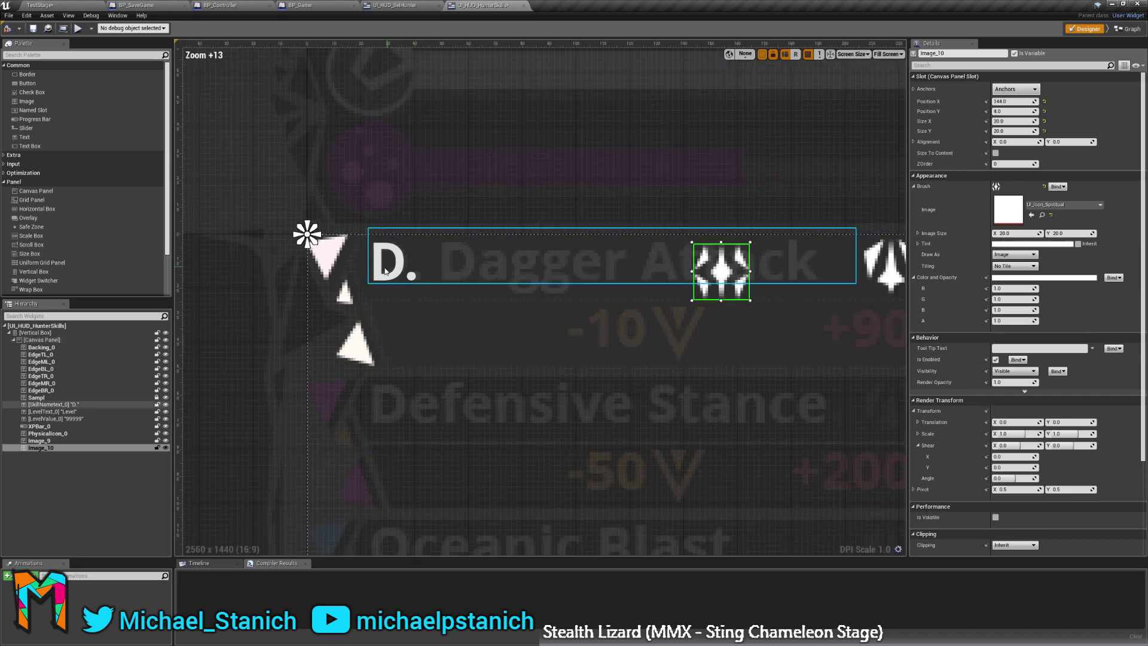
pyautogui.scroll(-4, 386, 272)
pyautogui.scroll(7, 755, 254)
pyautogui.moveTo(232, 315); pyautogui.dragTo(670, 305)
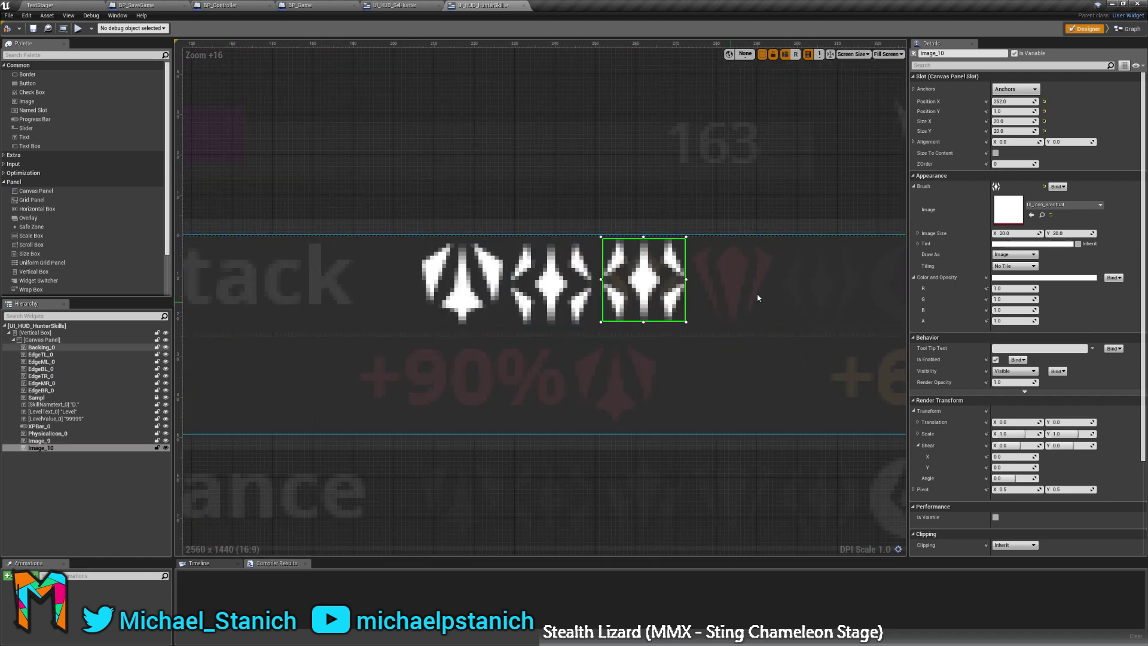
pyautogui.scroll(4, 760, 293)
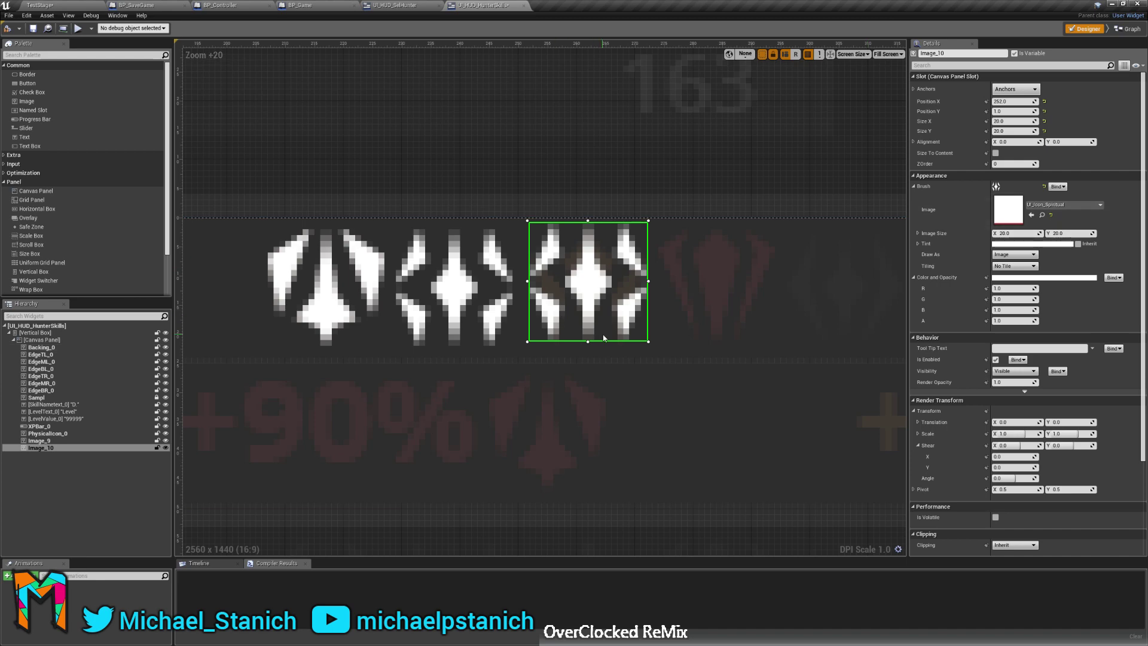
pyautogui.moveTo(603, 339); pyautogui.dragTo(603, 344)
# Change the third icon's image to the UI_Icon_Mechanical texture.
pyautogui.click(1059, 205)
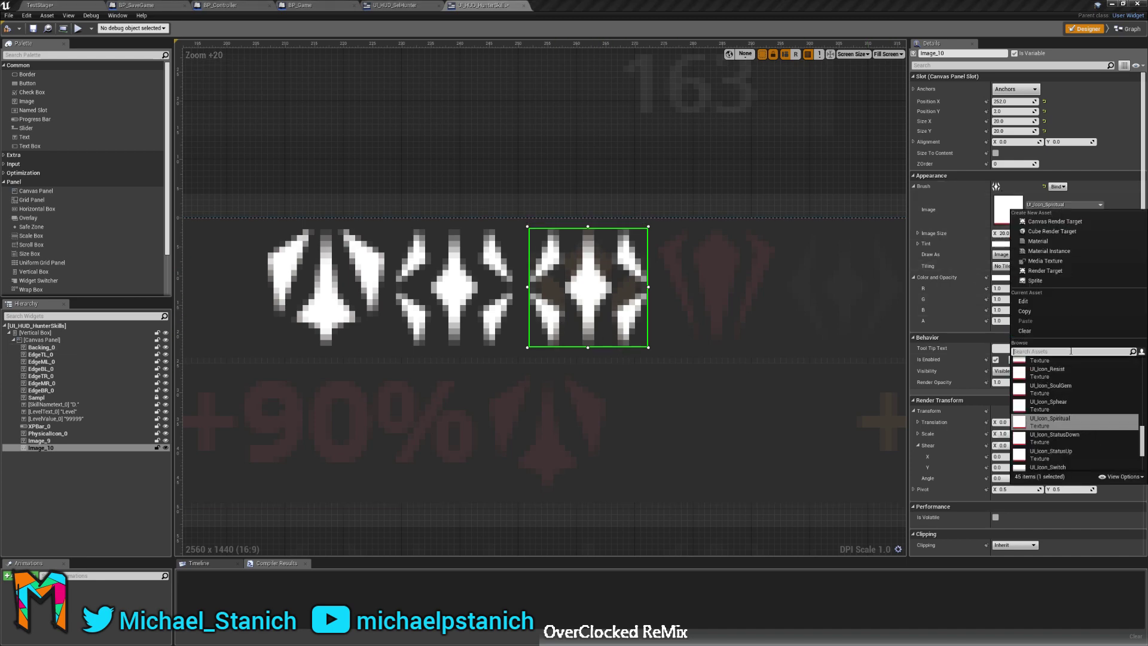
pyautogui.write('mecha')
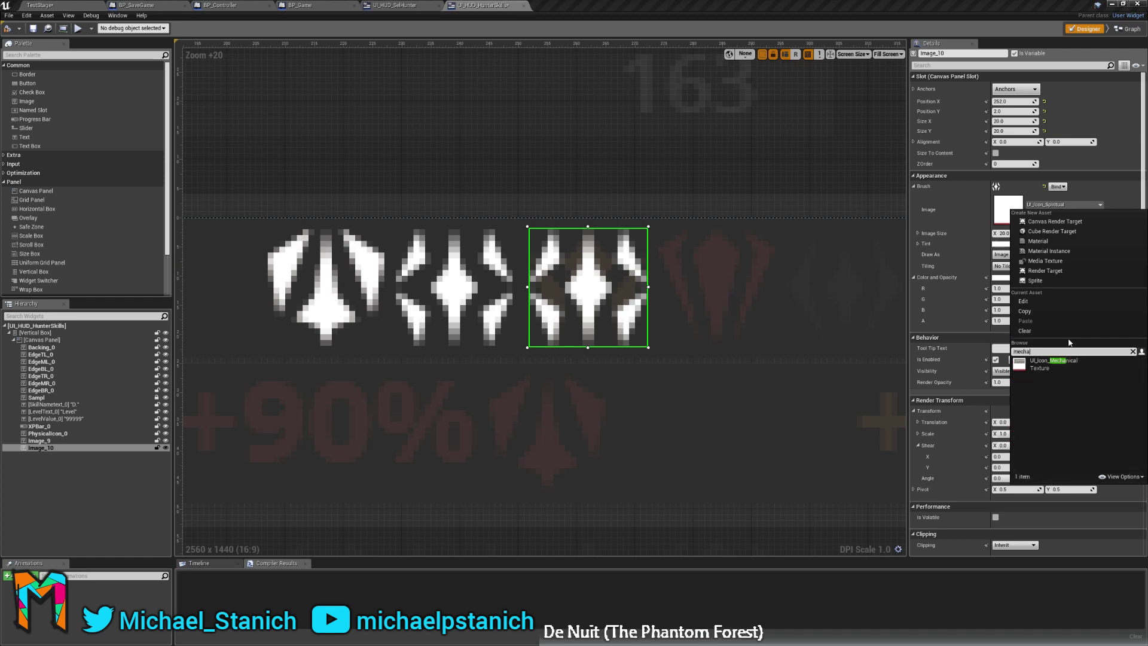
pyautogui.click(1067, 365)
# Paste another spiritual icon copy into the Canvas Panel and align it after the mechanical icon at X 274, Y 2.
pyautogui.moveTo(674, 333); pyautogui.dragTo(432, 359, button='right')
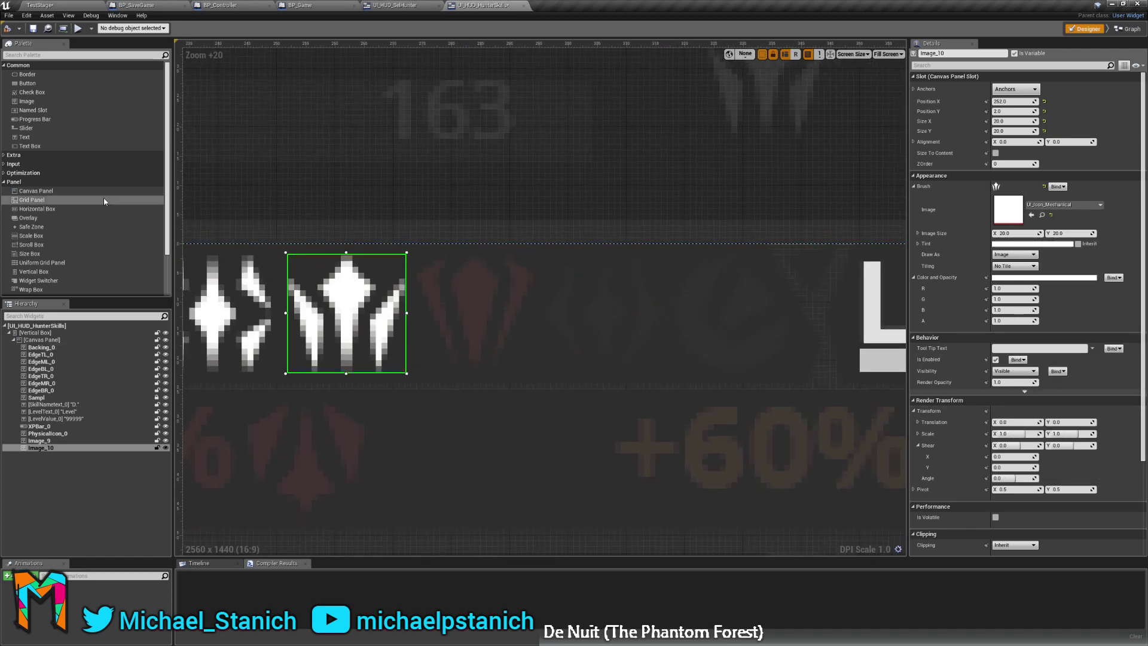
pyautogui.click(44, 341)
pyautogui.hotkey('ctrl', 'v')
pyautogui.scroll(-5, 697, 327)
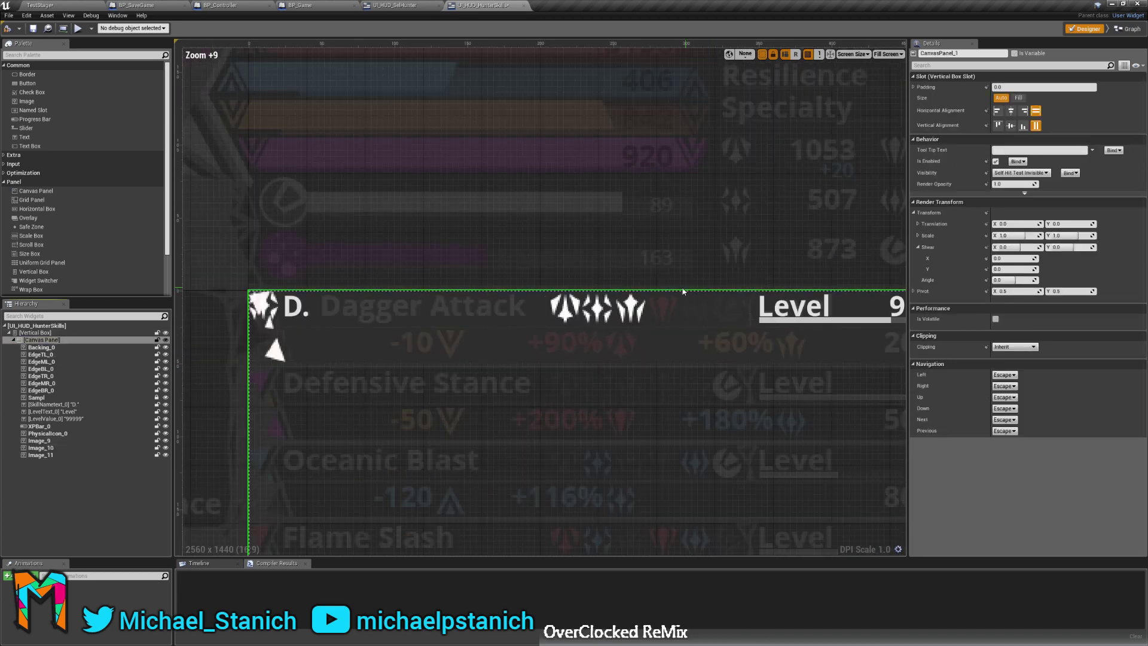
pyautogui.click(267, 315)
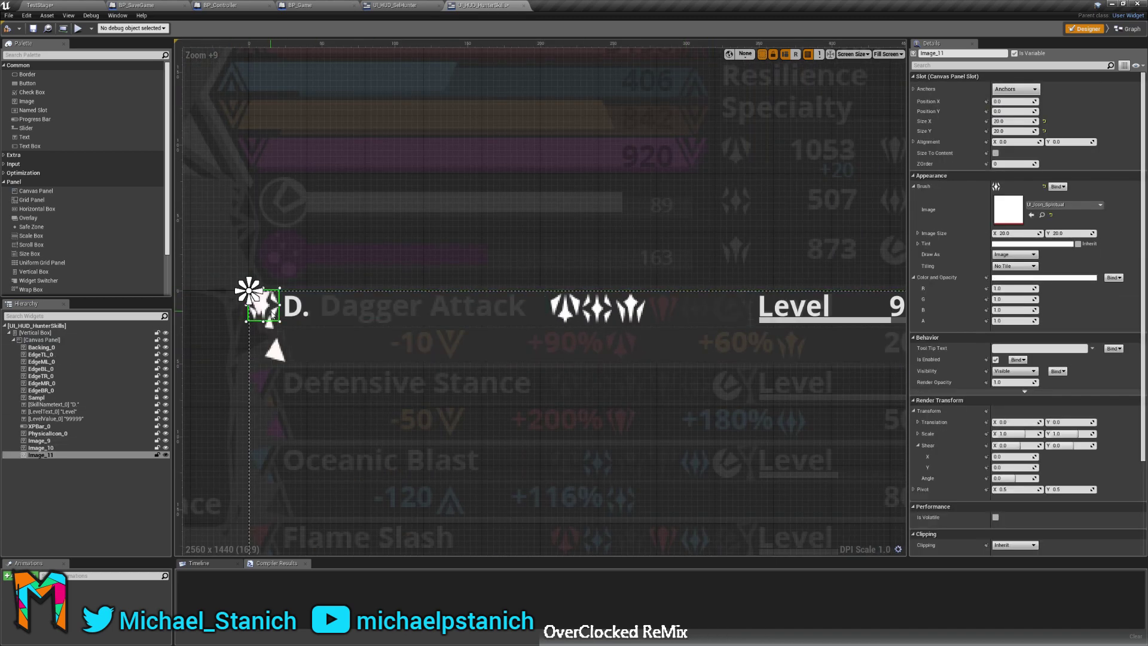
pyautogui.moveTo(267, 315); pyautogui.dragTo(626, 312)
pyautogui.scroll(5, 666, 326)
pyautogui.moveTo(611, 323); pyautogui.dragTo(610, 332)
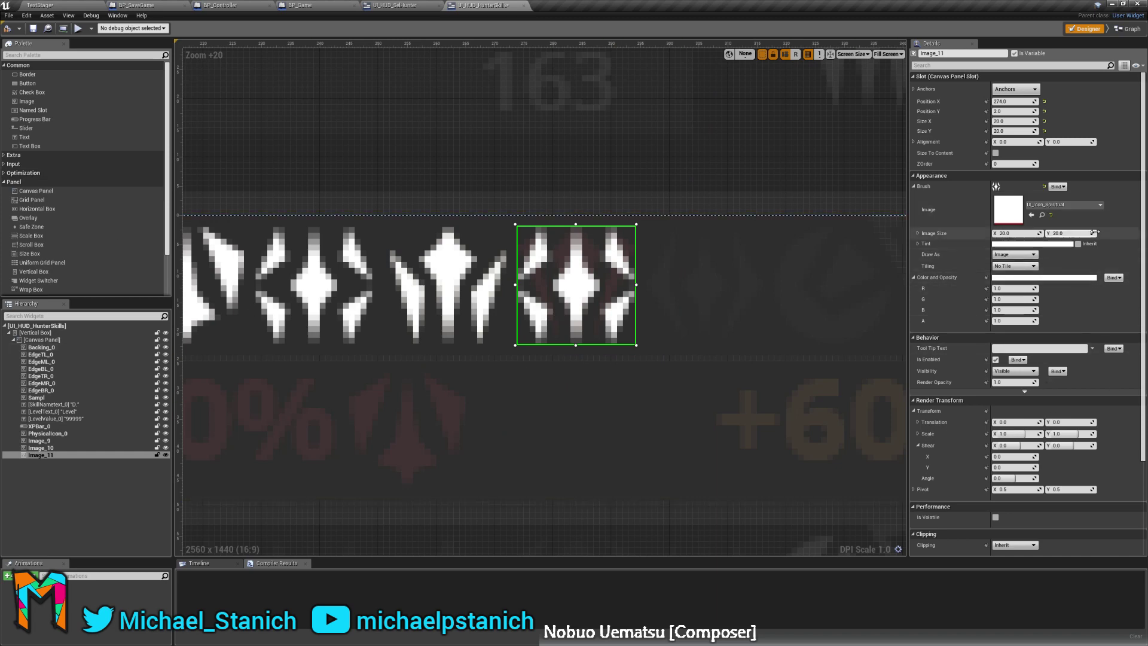
# Change the fourth icon's image to the UI_Icon_Defense texture.
pyautogui.click(1030, 205)
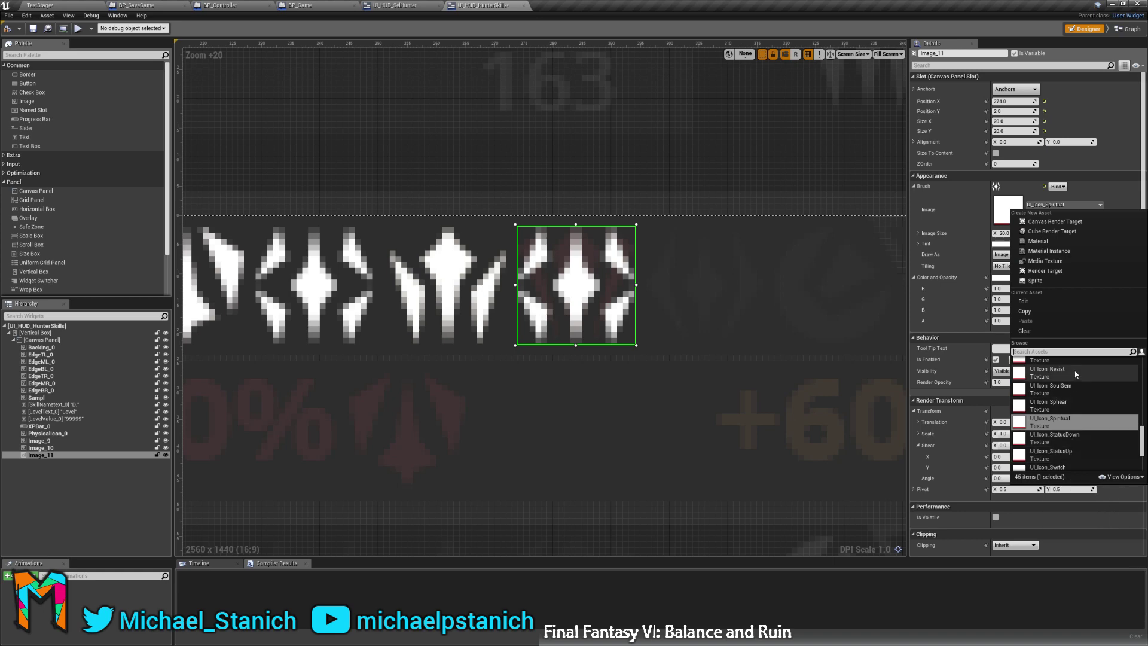
pyautogui.scroll(-2, 1064, 403)
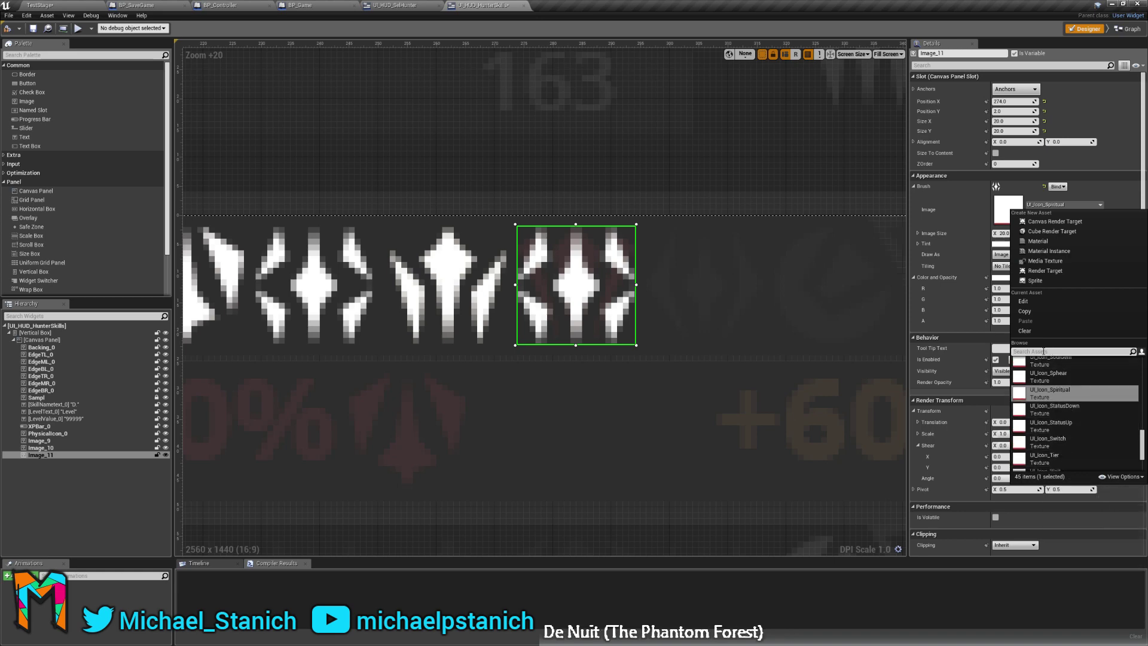
pyautogui.click(1049, 365)
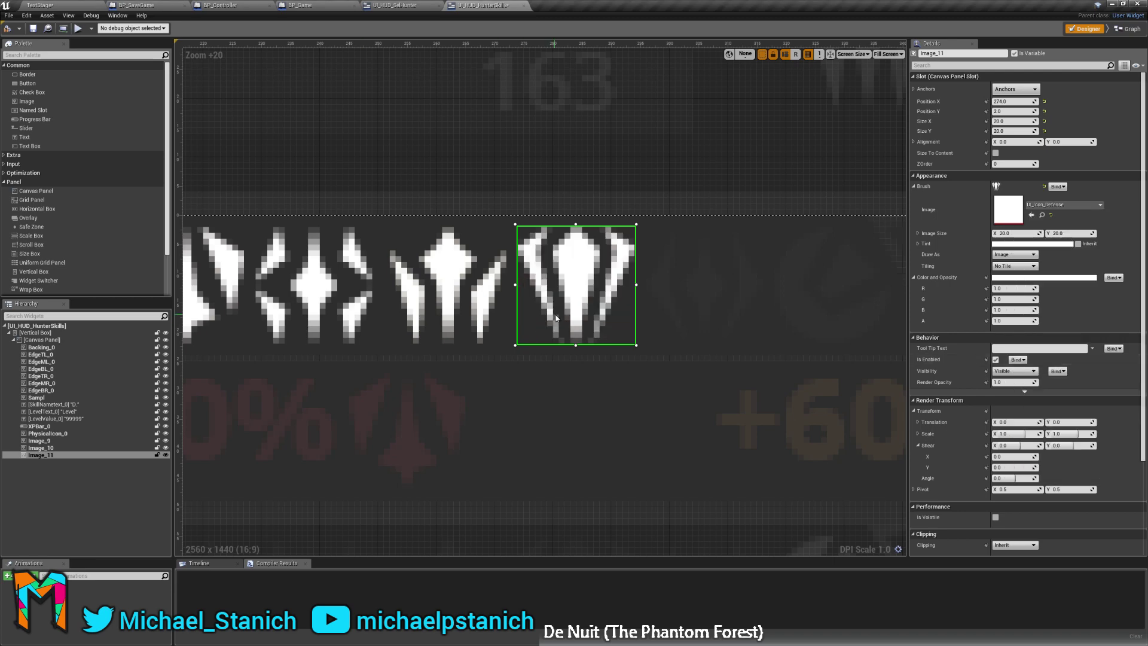
# Switch to the UI mockup in Photoshop to check the order of the skill icons, and return to Unreal Editor.
pyautogui.press('super+Tab')
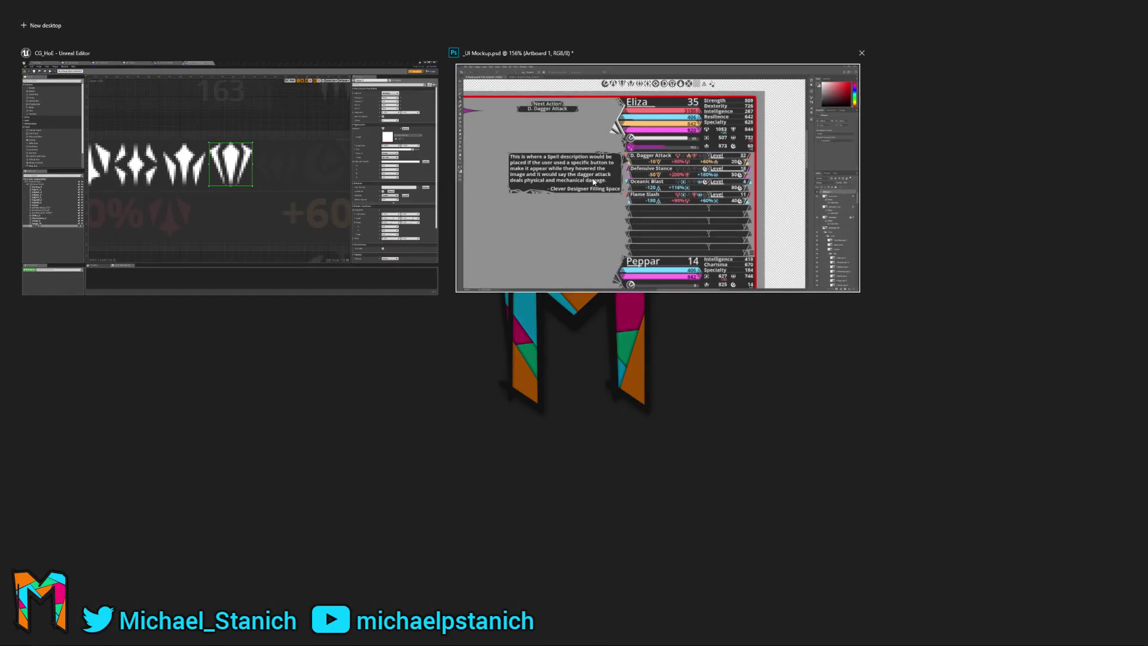
pyautogui.click(628, 179)
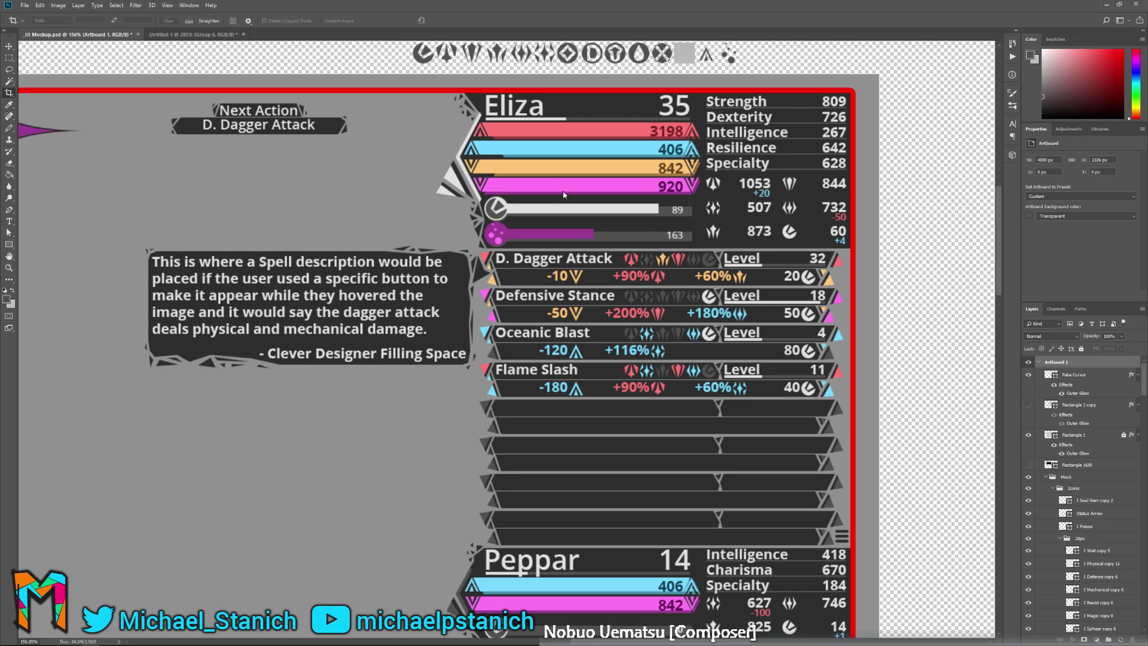
pyautogui.press('super+Tab')
pyautogui.click(733, 193)
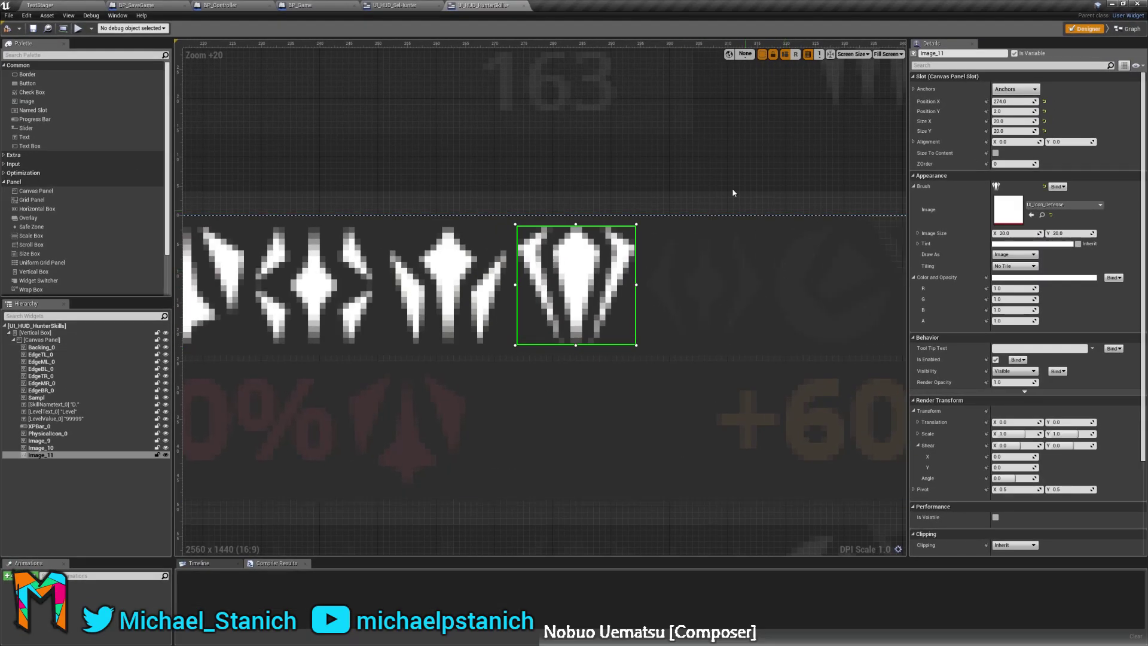
# Paste another spiritual icon copy into the Canvas Panel and align it after the defense icon at X 296, Y 2.
pyautogui.scroll(-4, 785, 174)
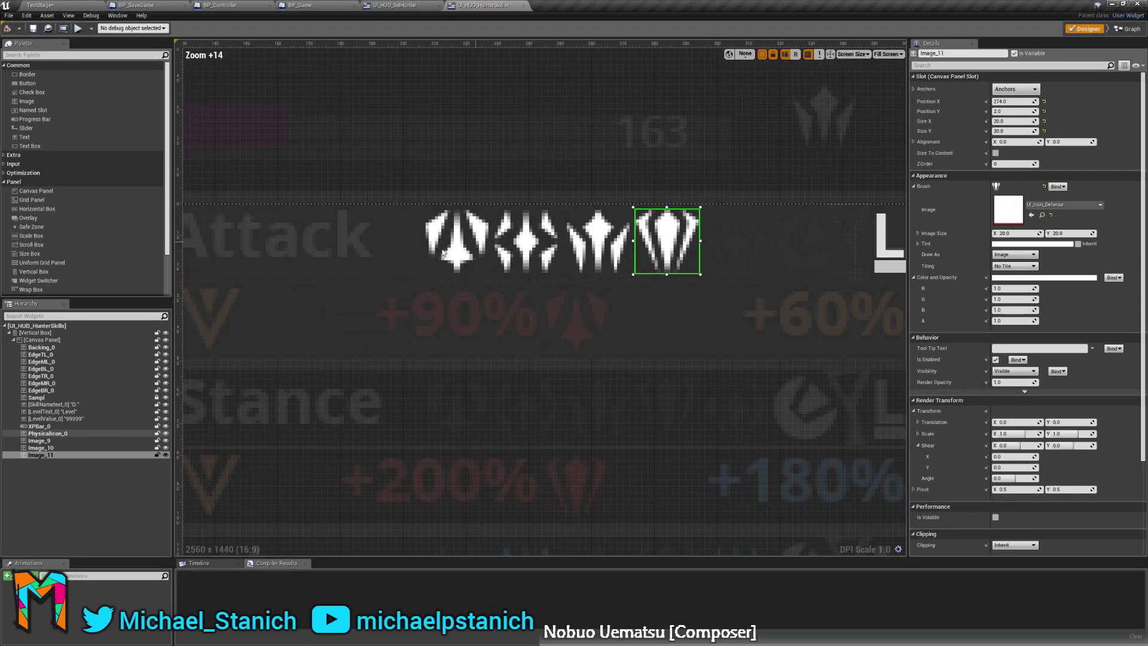
pyautogui.click(42, 339)
pyautogui.hotkey('ctrl', 'v')
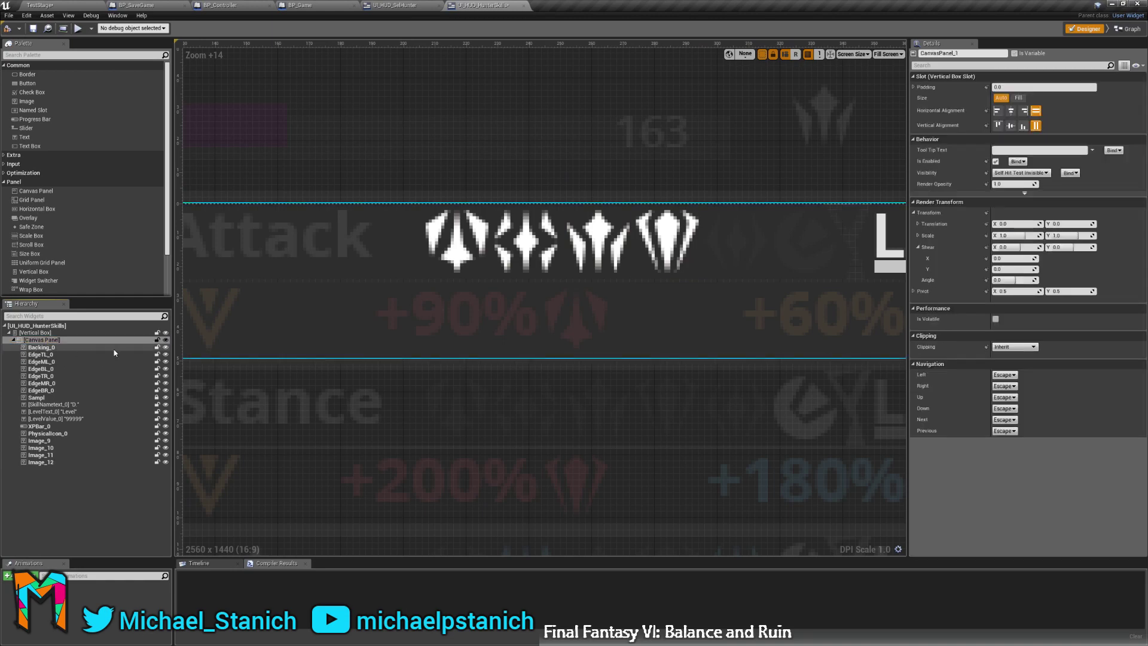
pyautogui.scroll(-5, 711, 273)
pyautogui.moveTo(279, 249); pyautogui.dragTo(473, 251, button='right')
pyautogui.scroll(1, 472, 251)
pyautogui.click(553, 274)
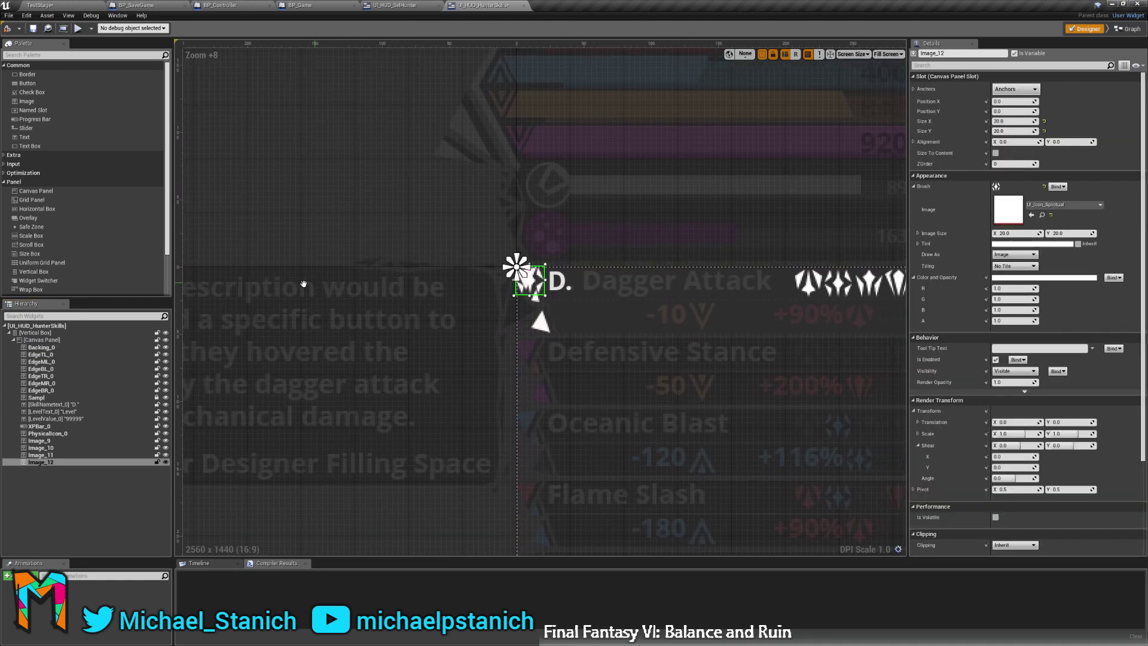
pyautogui.moveTo(536, 287); pyautogui.dragTo(287, 304, button='right')
pyautogui.moveTo(295, 302); pyautogui.dragTo(572, 301)
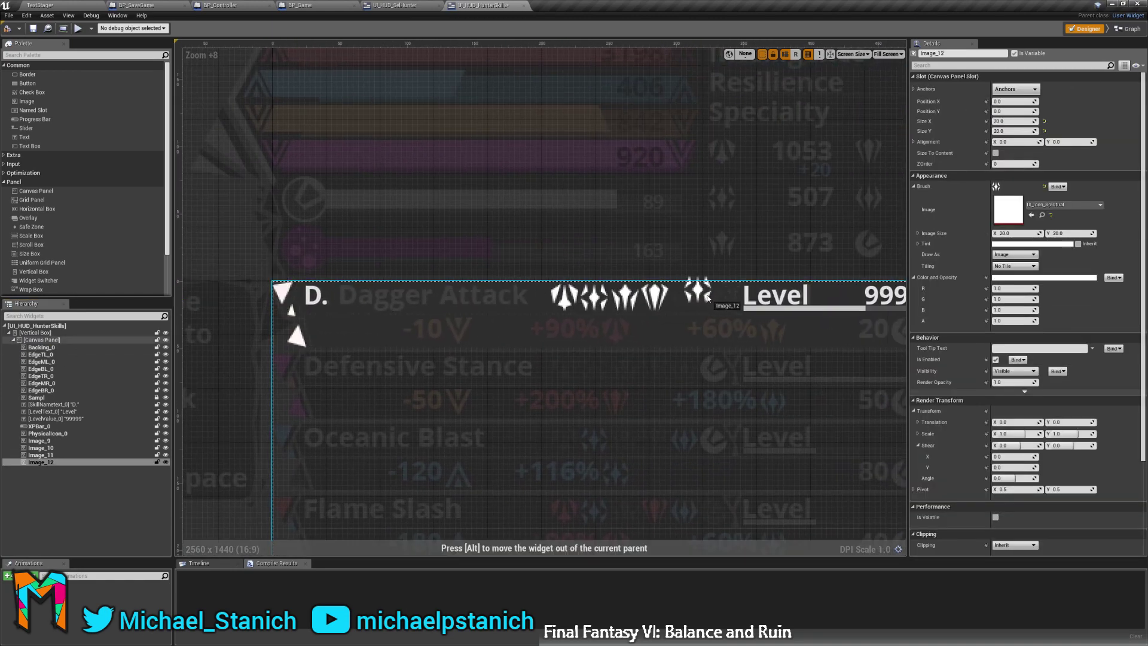
pyautogui.moveTo(707, 297); pyautogui.dragTo(611, 344)
pyautogui.scroll(12, 708, 293)
pyautogui.press('Right')
pyautogui.press('Right')
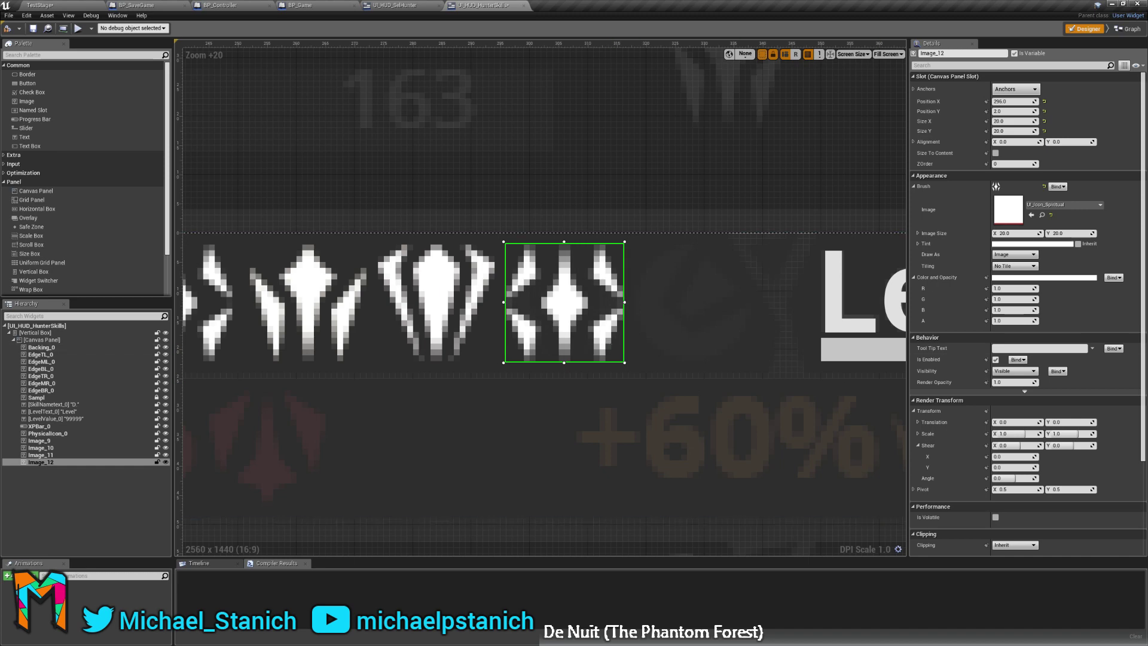
# Change the fifth icon's image to the UI_Icon_Resist texture.
pyautogui.click(1038, 209)
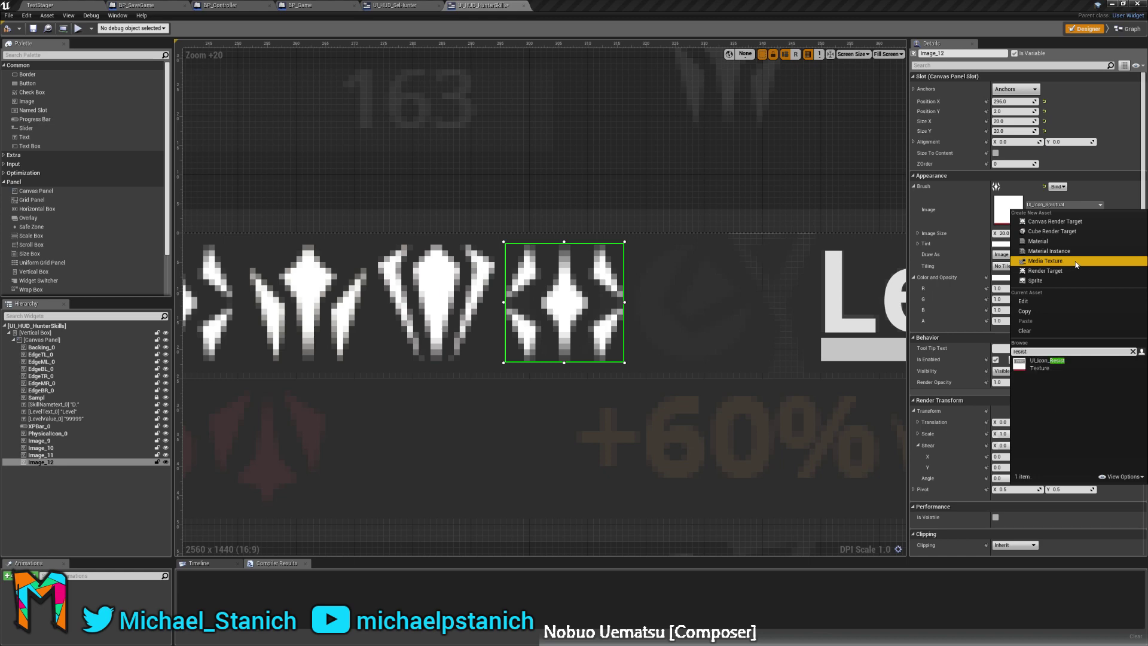
pyautogui.click(1055, 365)
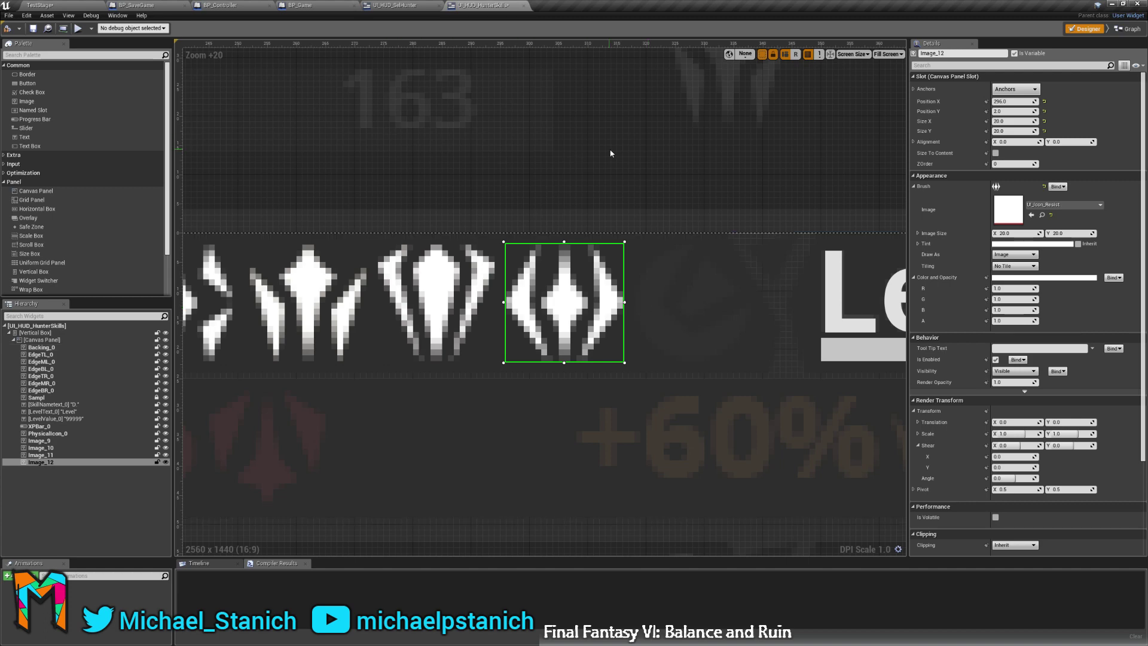
# Paste a sixth icon copy into the Canvas Panel and align it after the resist icon at X 318, Y 2.
pyautogui.scroll(-9, 789, 299)
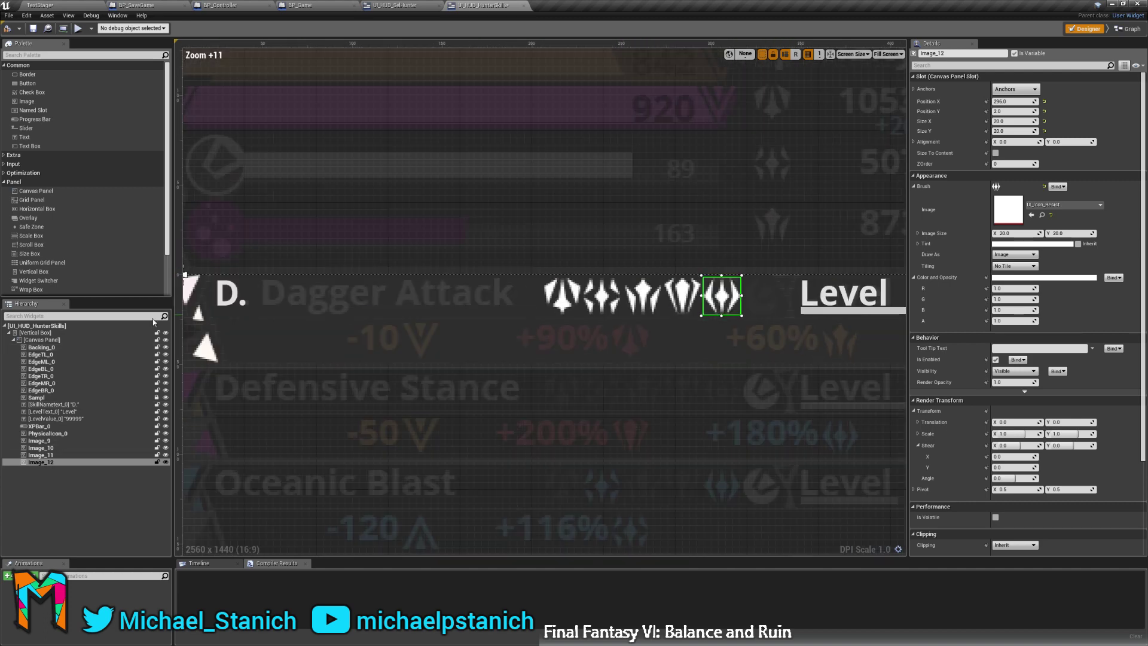
pyautogui.click(42, 340)
pyautogui.hotkey('ctrl', 'v')
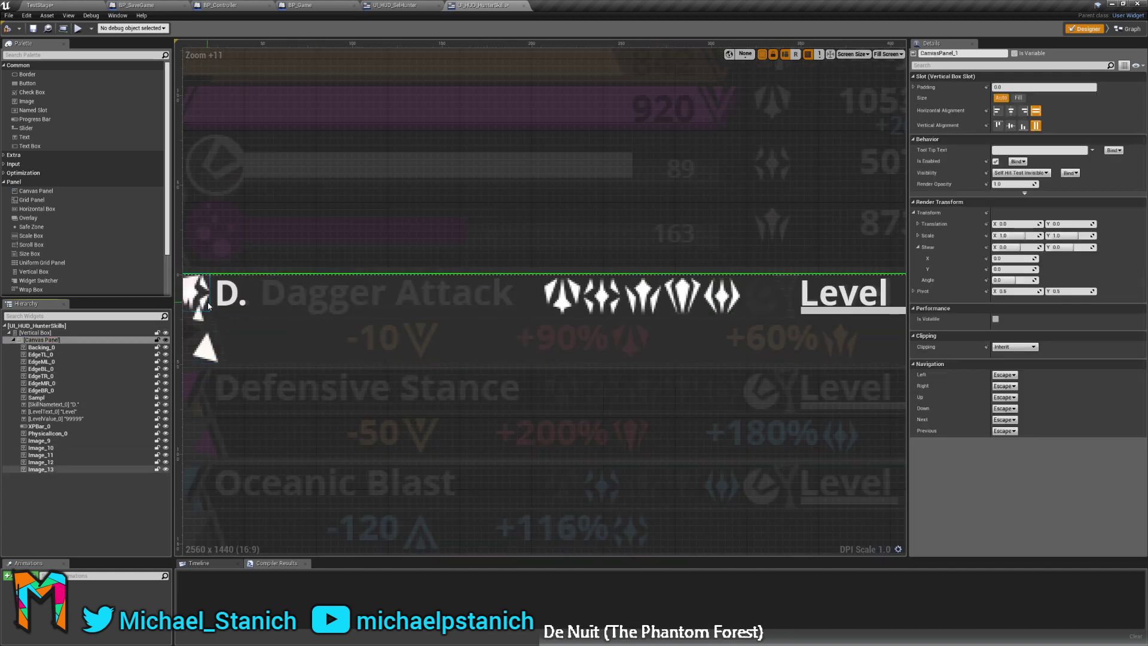
pyautogui.click(205, 304)
pyautogui.moveTo(210, 306); pyautogui.dragTo(768, 308)
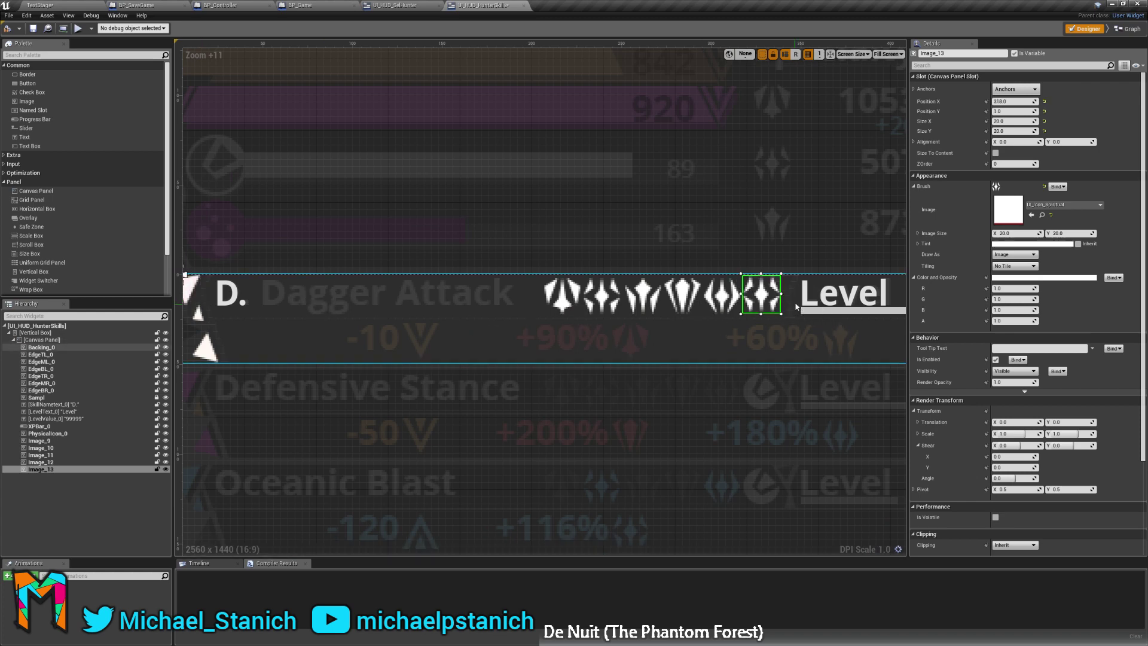
pyautogui.scroll(9, 768, 309)
pyautogui.moveTo(696, 308); pyautogui.dragTo(702, 312)
# Change the sixth icon's image to the UI_Icon_Wait texture.
pyautogui.click(1064, 205)
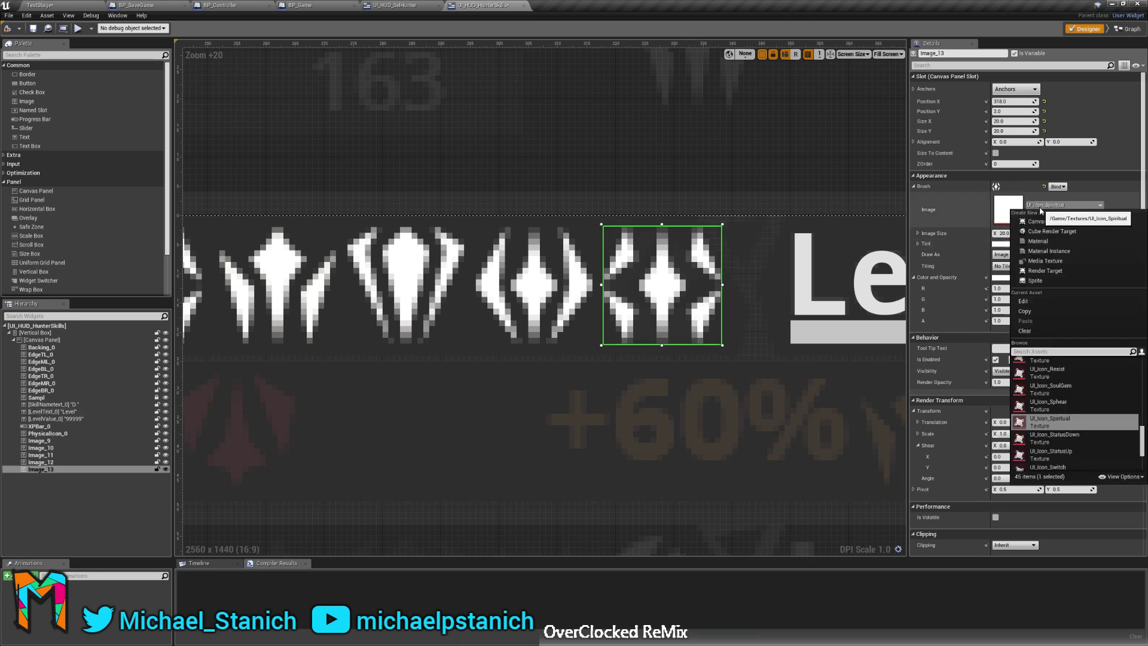
pyautogui.write('wait')
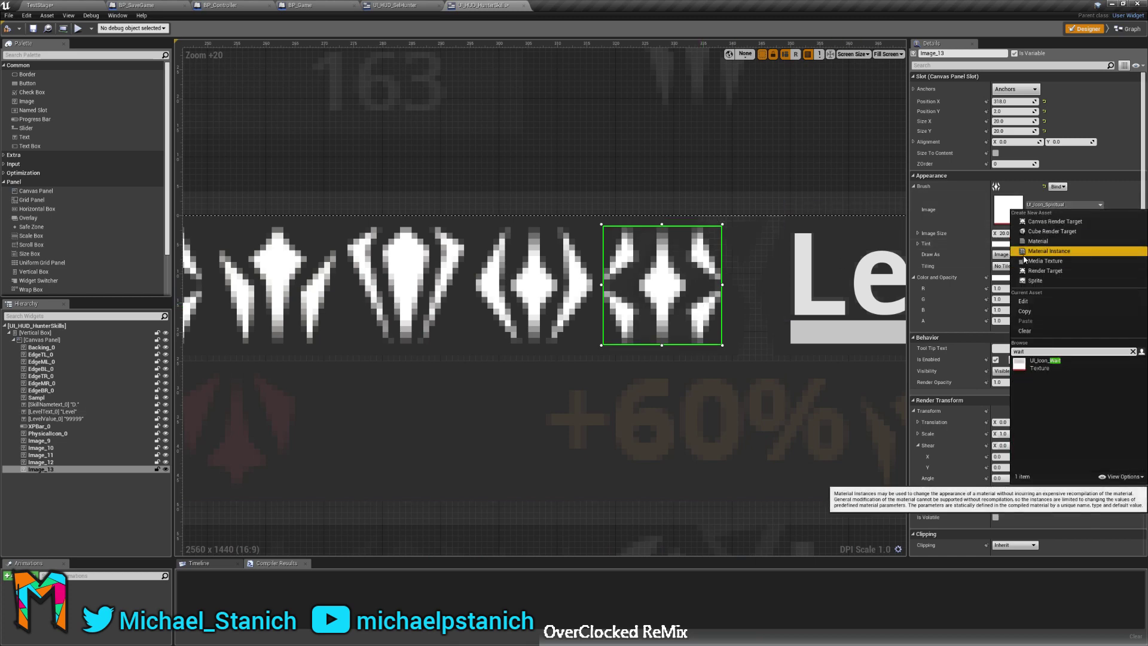
pyautogui.click(1044, 366)
# Examine the wait icon's fit against the mockup and its spacing from the resist icon and the Level text.
pyautogui.click(737, 214)
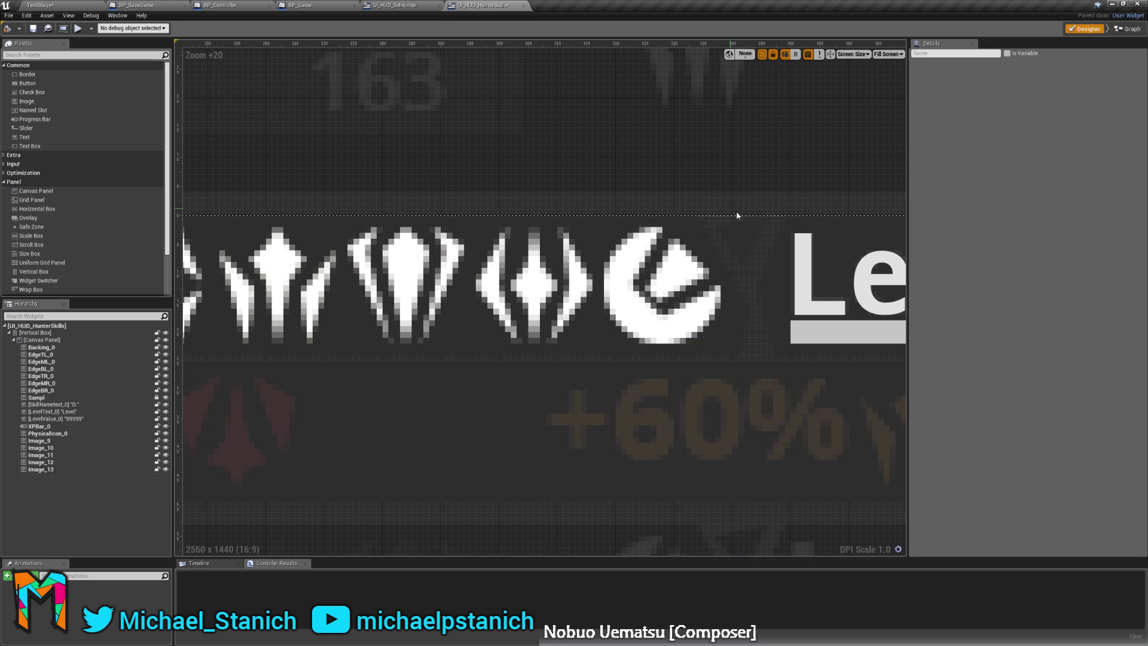
pyautogui.click(664, 287)
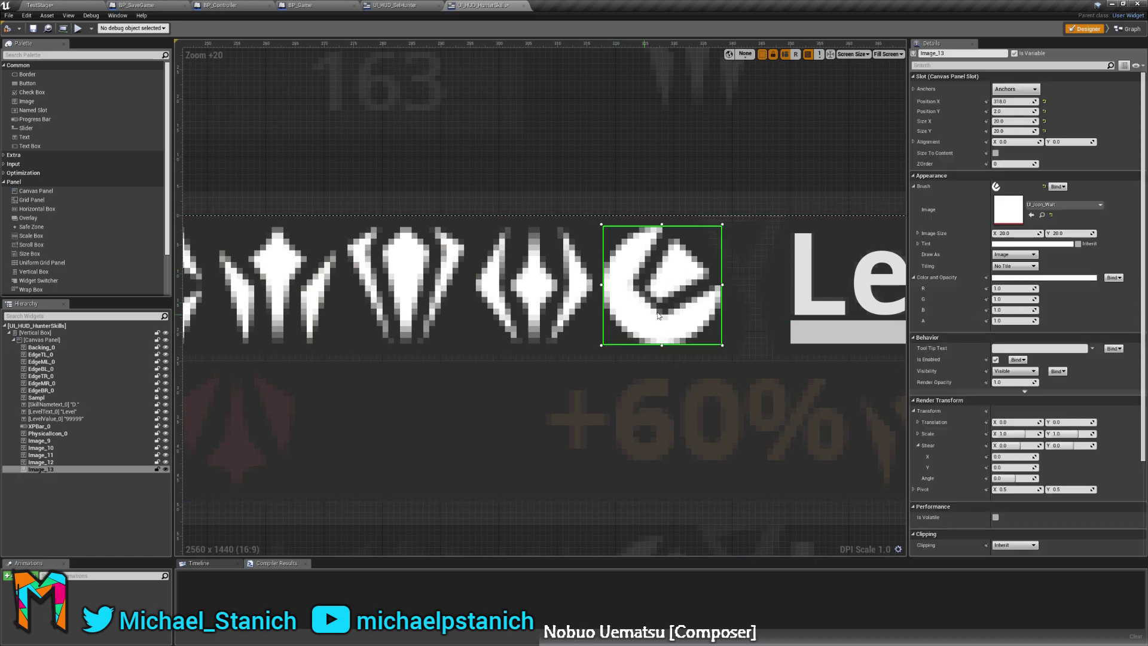
pyautogui.click(683, 215)
pyautogui.moveTo(675, 257); pyautogui.dragTo(524, 336, button='right')
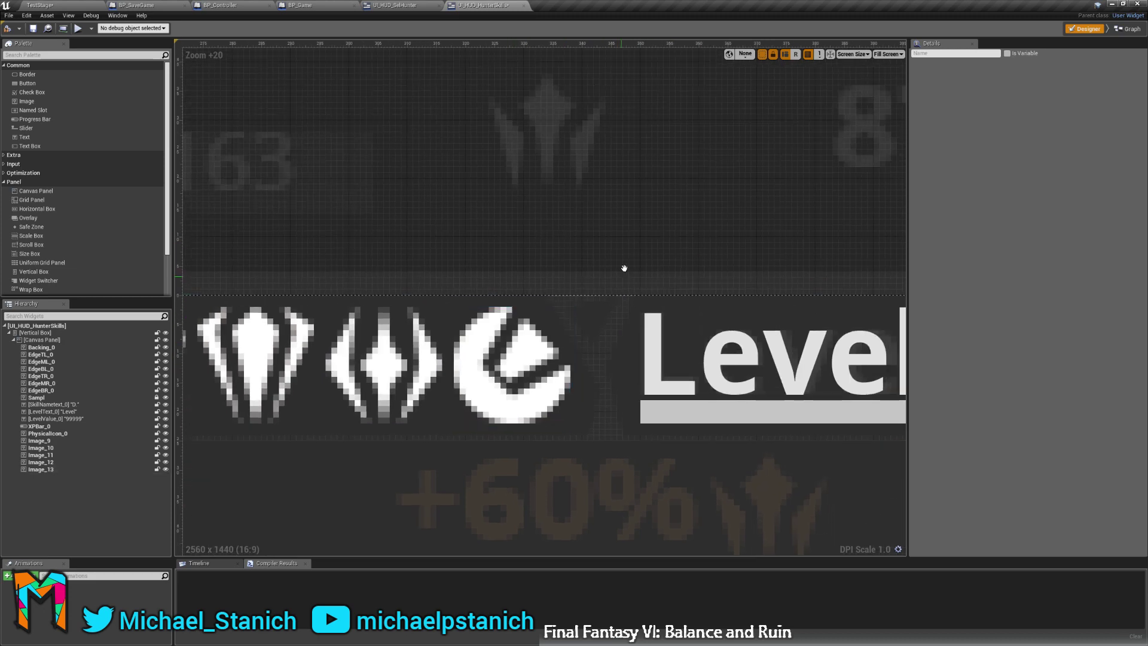
pyautogui.moveTo(623, 266); pyautogui.dragTo(567, 240, button='right')
pyautogui.click(473, 327)
pyautogui.moveTo(505, 306); pyautogui.dragTo(532, 286, button='right')
pyautogui.moveTo(638, 183); pyautogui.dragTo(700, 178, button='right')
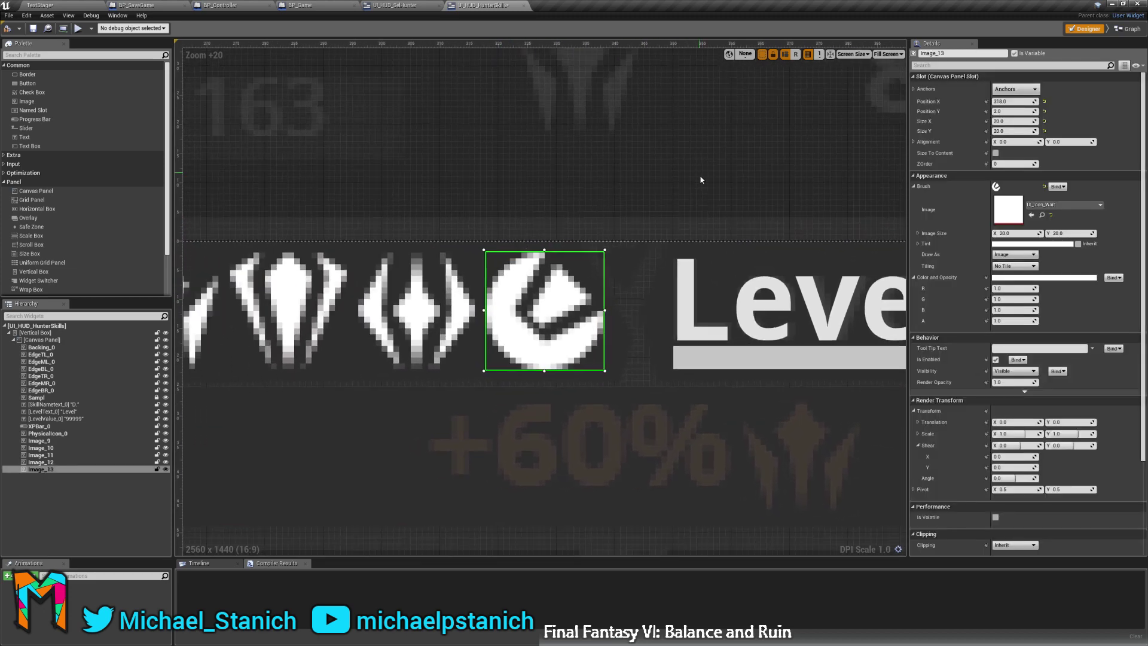
pyautogui.scroll(-4, 693, 216)
pyautogui.scroll(-9, 615, 282)
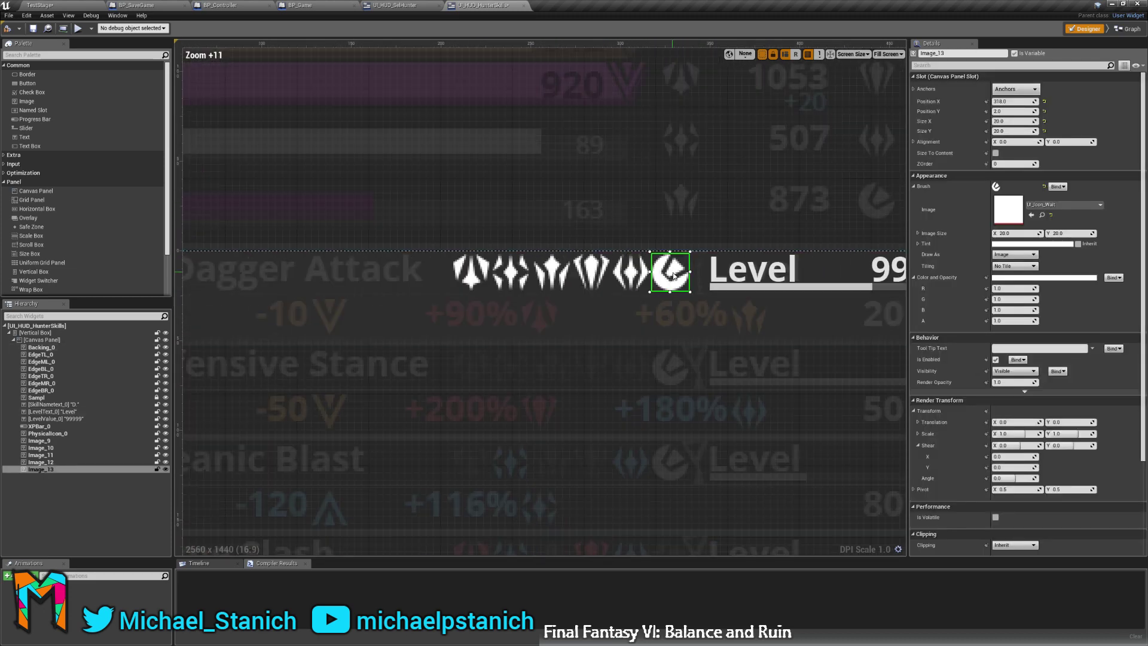
# Examine the first skill slot's full icon row against the mockup's skill rows, inspecting the physical and spiritual icons.
pyautogui.click(218, 357)
pyautogui.moveTo(586, 313); pyautogui.dragTo(583, 234, button='right')
pyautogui.moveTo(866, 266); pyautogui.dragTo(698, 340, button='right')
pyautogui.click(783, 230)
pyautogui.click(777, 263)
pyautogui.moveTo(634, 307); pyautogui.dragTo(768, 307, button='right')
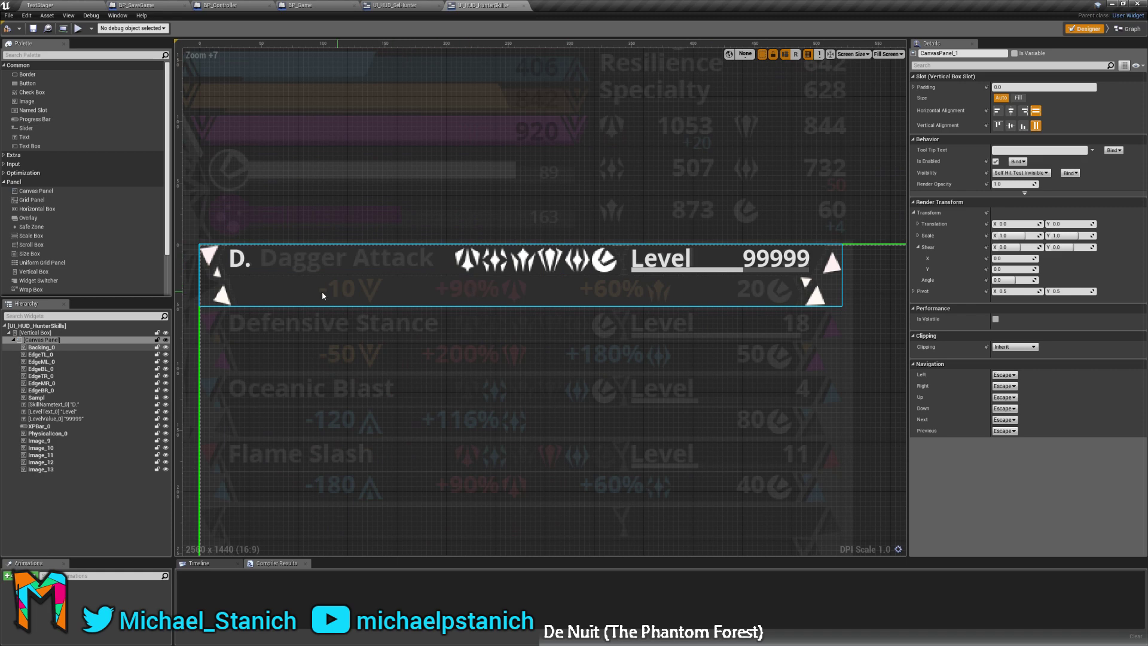
pyautogui.click(467, 260)
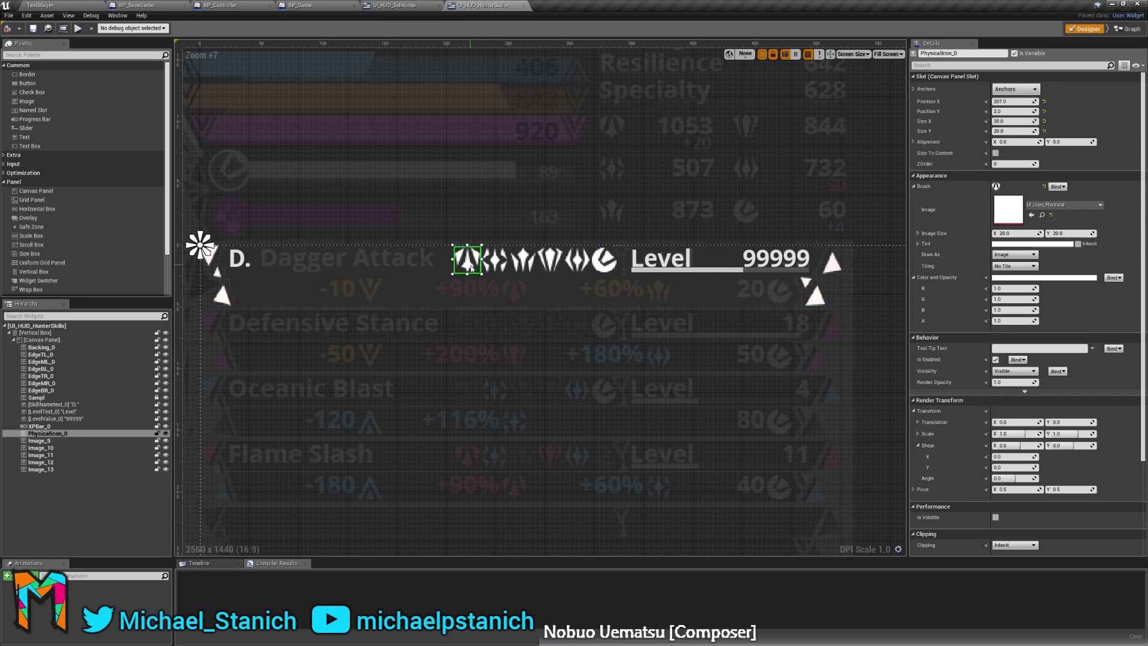
pyautogui.click(501, 268)
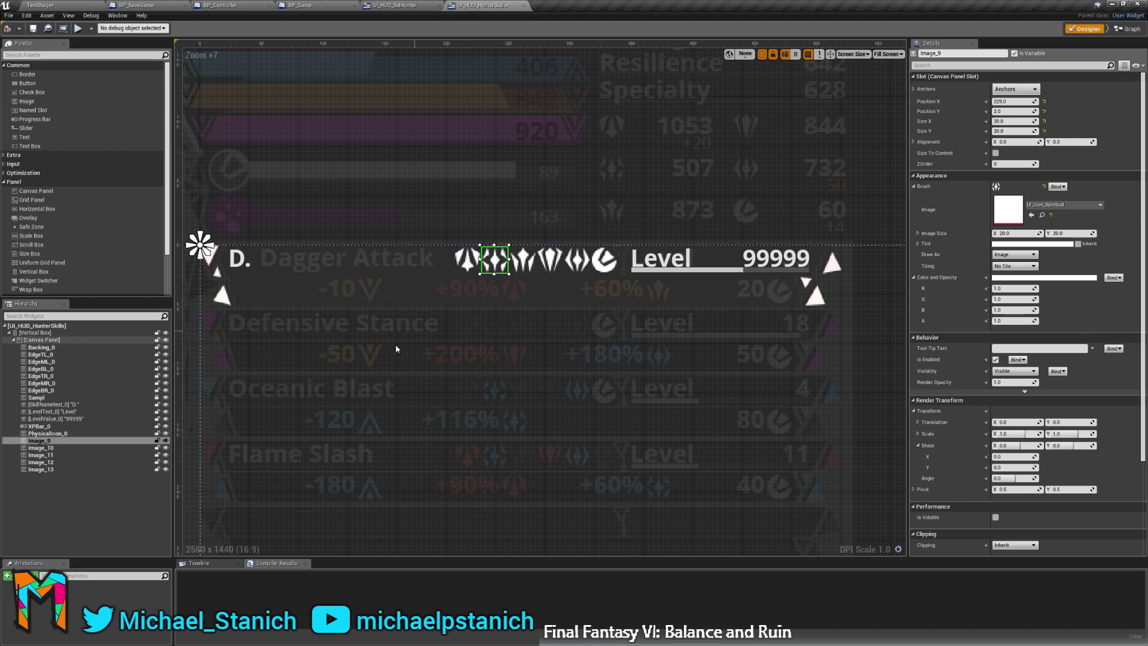
pyautogui.moveTo(343, 361); pyautogui.dragTo(386, 372, button='right')
pyautogui.click(225, 358)
pyautogui.click(335, 344)
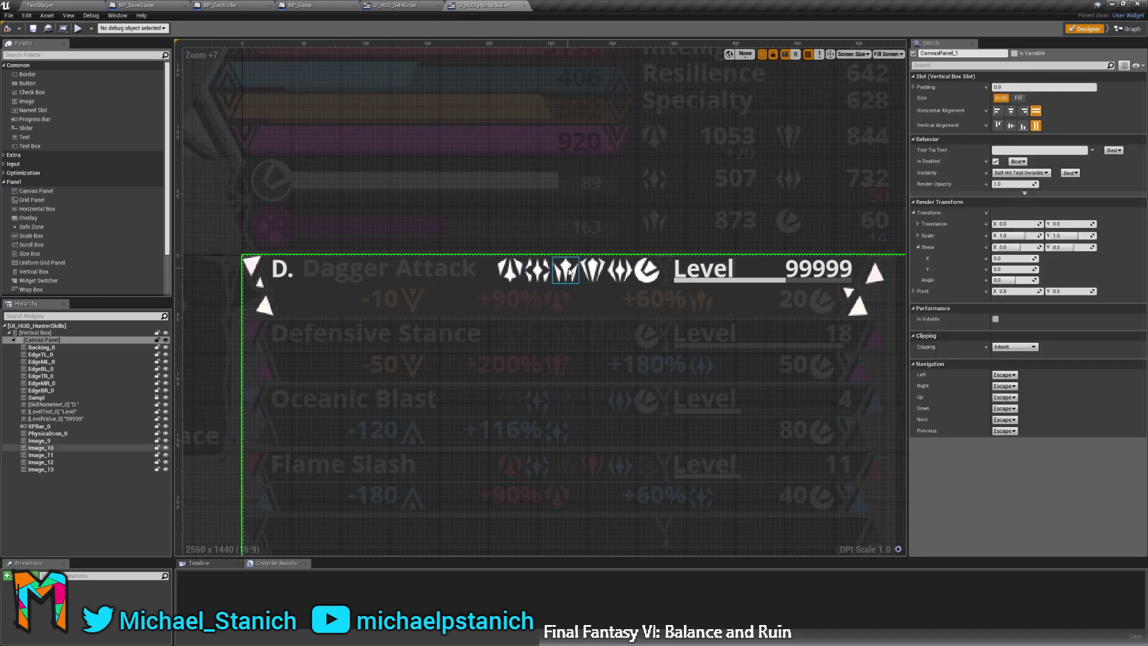
pyautogui.click(537, 270)
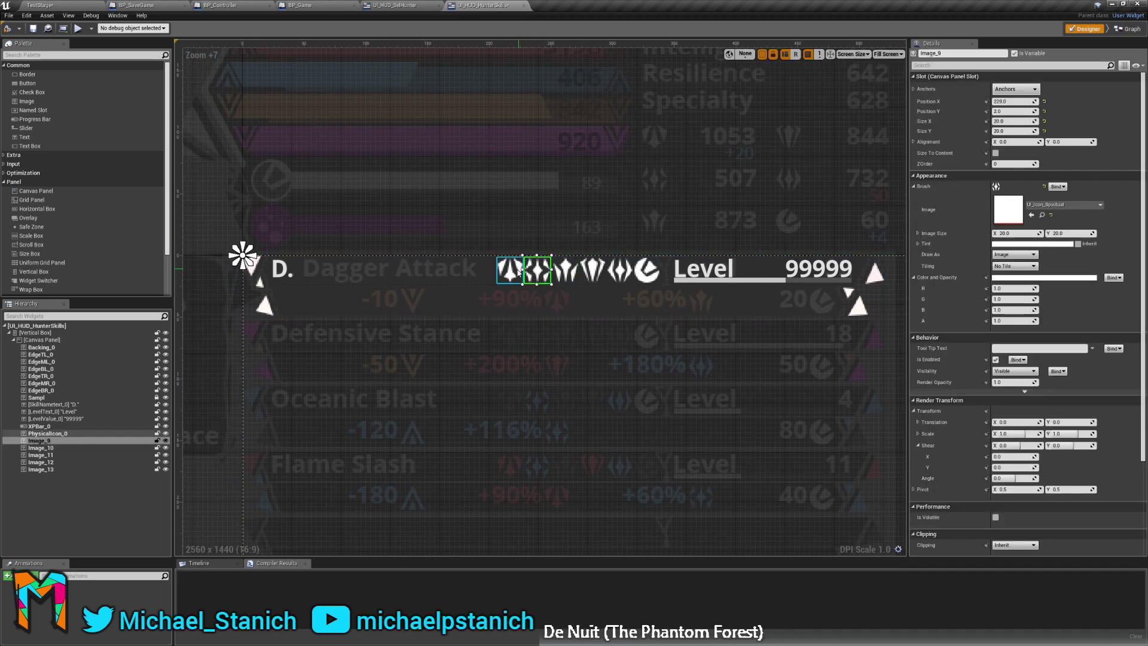
pyautogui.click(509, 270)
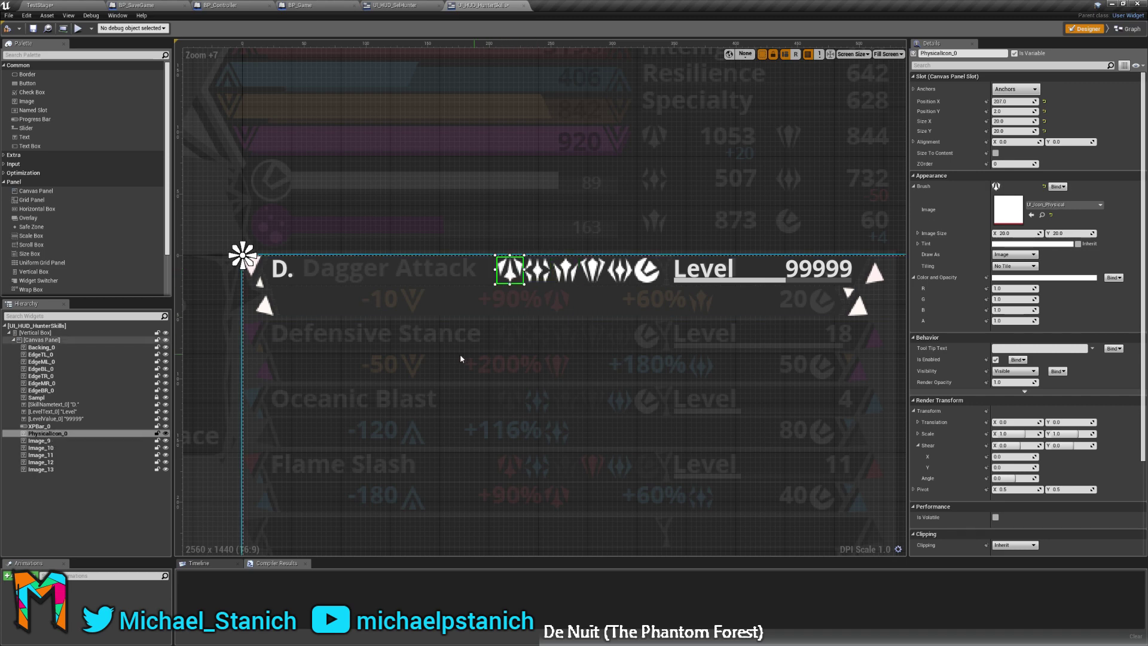
pyautogui.click(218, 372)
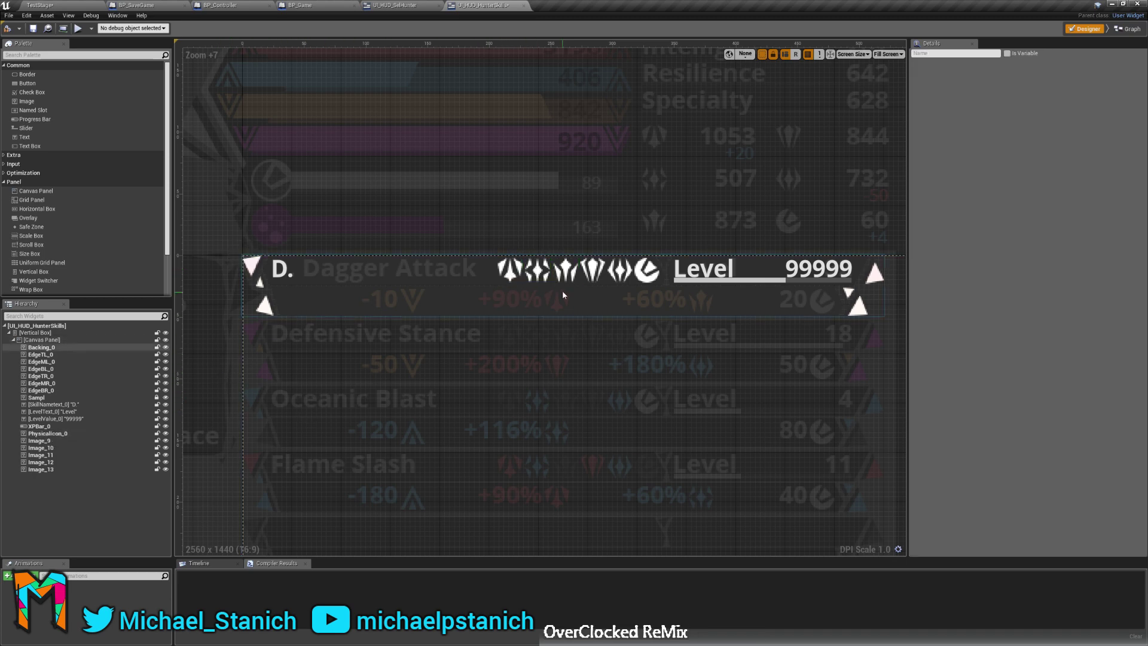
pyautogui.scroll(10, 562, 289)
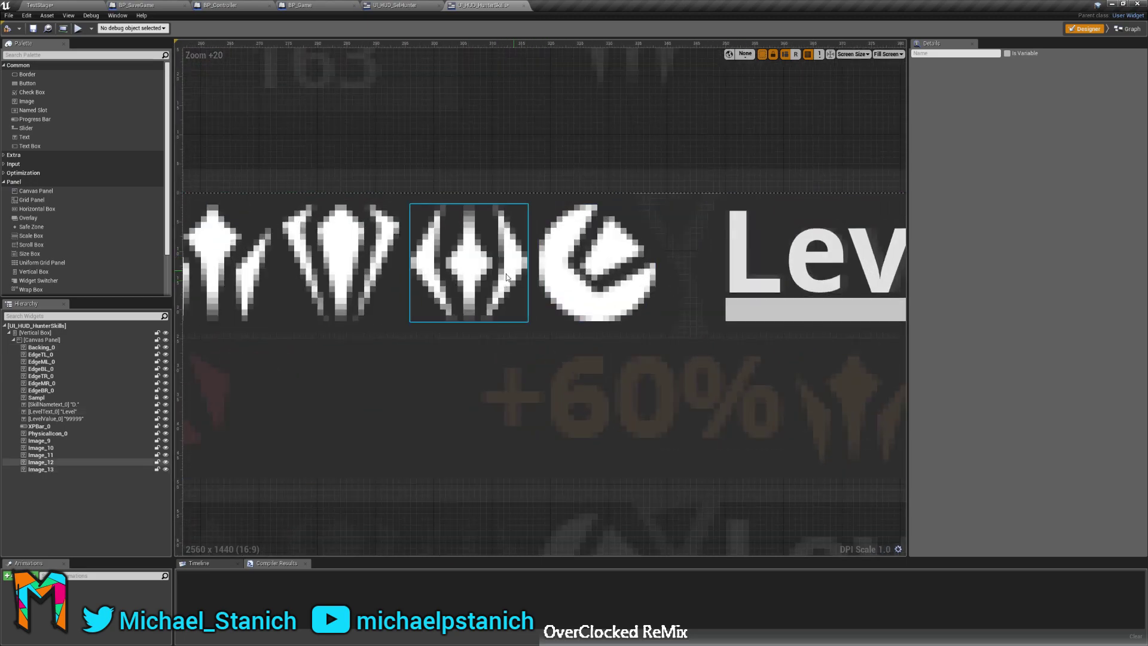
pyautogui.scroll(-10, 696, 337)
pyautogui.scroll(-3, 686, 326)
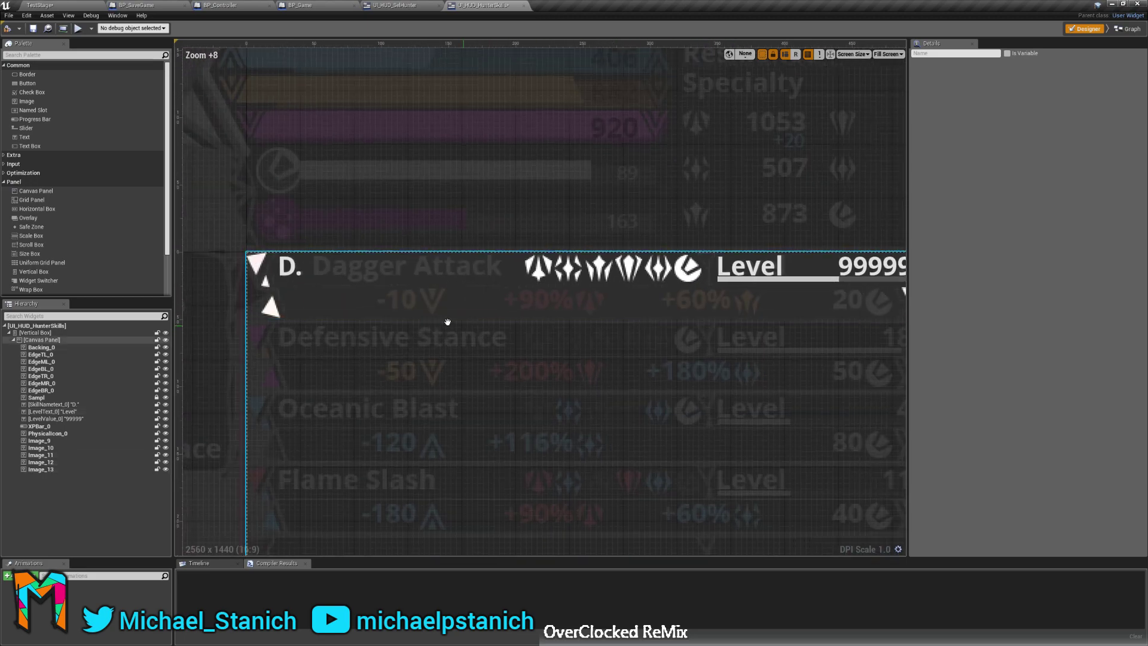
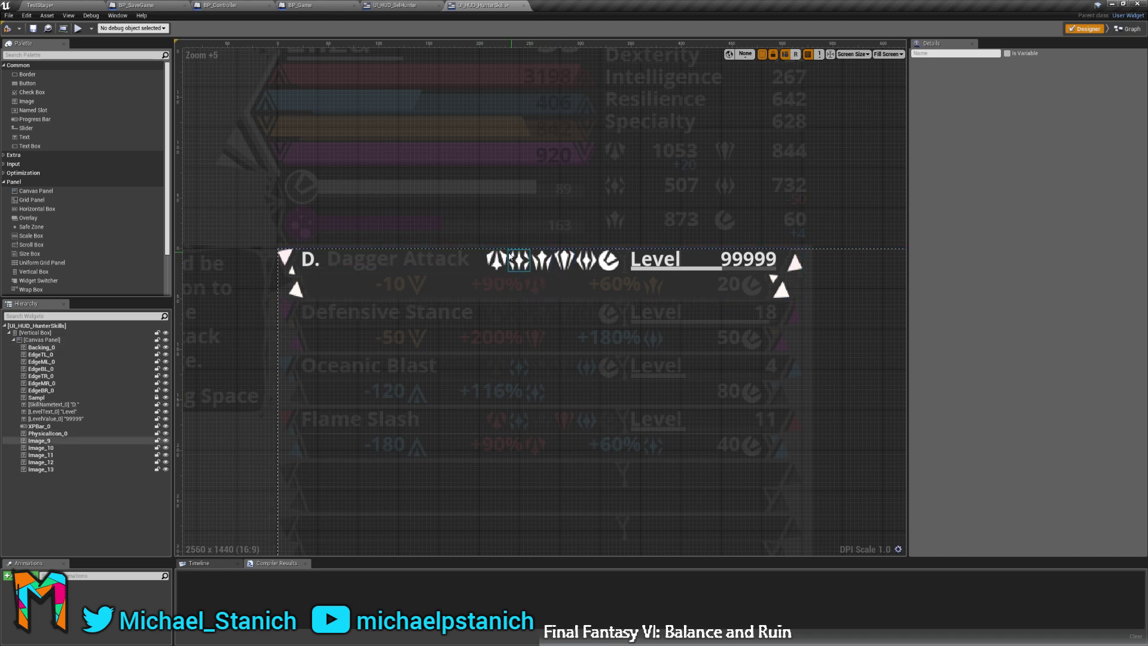
pyautogui.moveTo(286, 443); pyautogui.dragTo(293, 354, button='right')
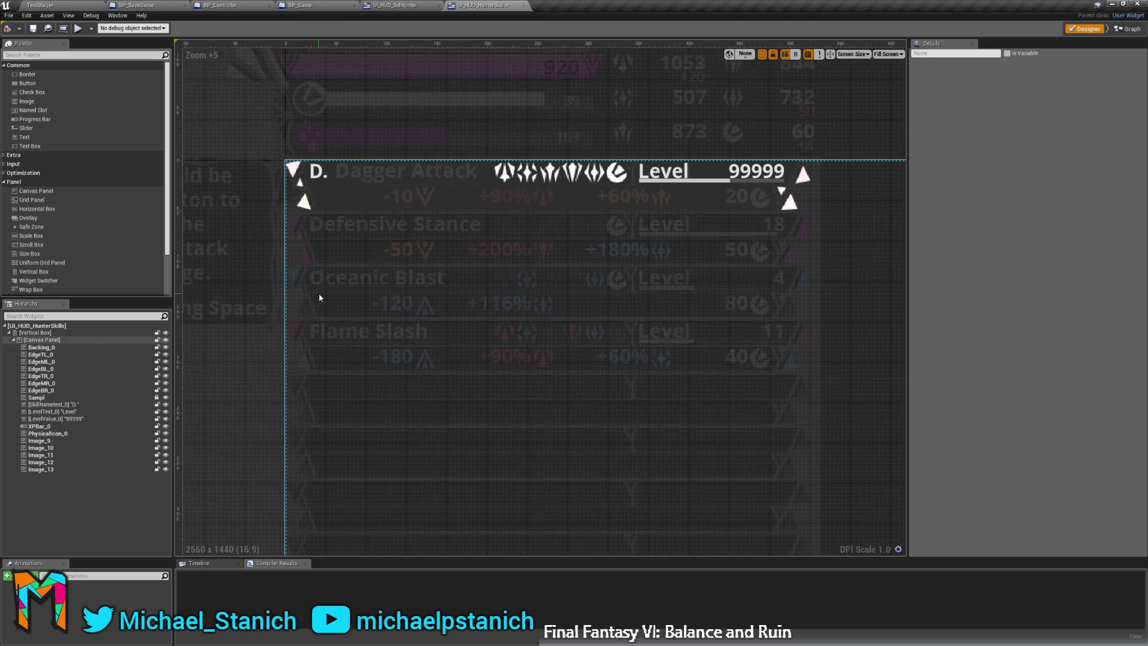
pyautogui.moveTo(319, 293); pyautogui.dragTo(310, 366, button='right')
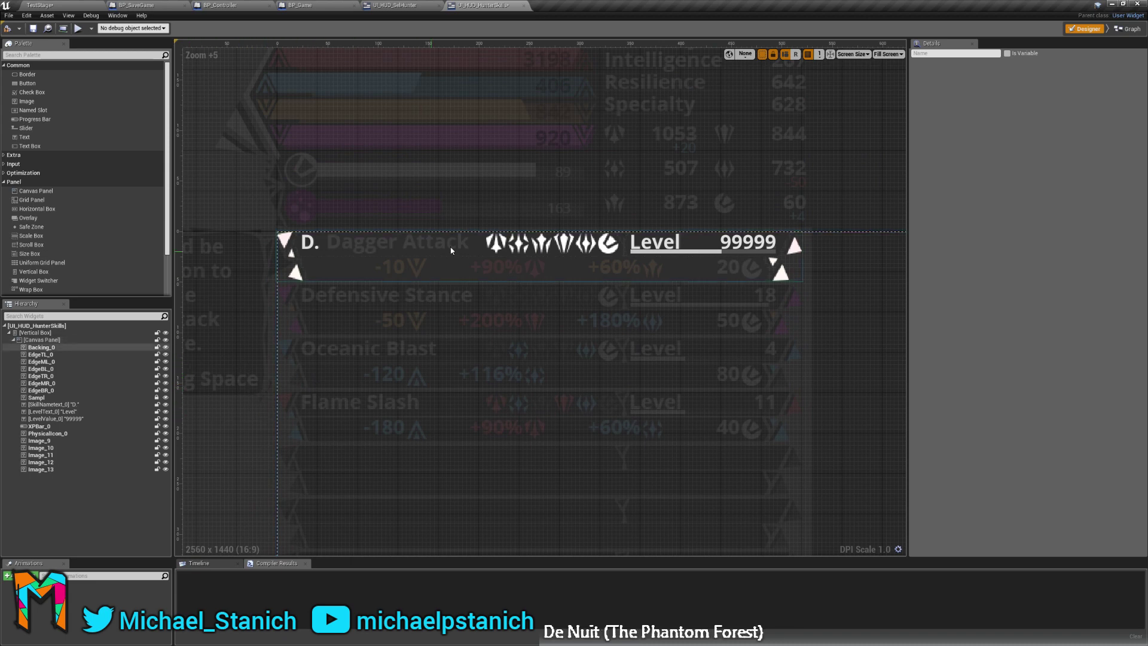
pyautogui.moveTo(812, 194); pyautogui.dragTo(790, 203, button='right')
pyautogui.scroll(7, 436, 257)
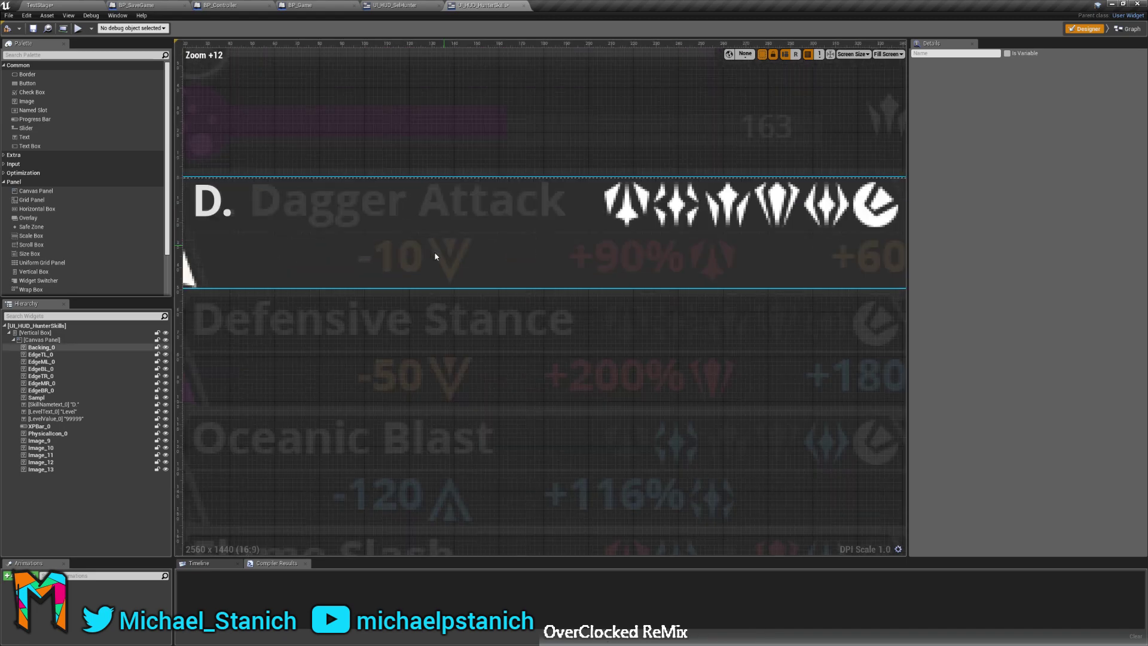
pyautogui.moveTo(384, 287); pyautogui.dragTo(460, 337, button='right')
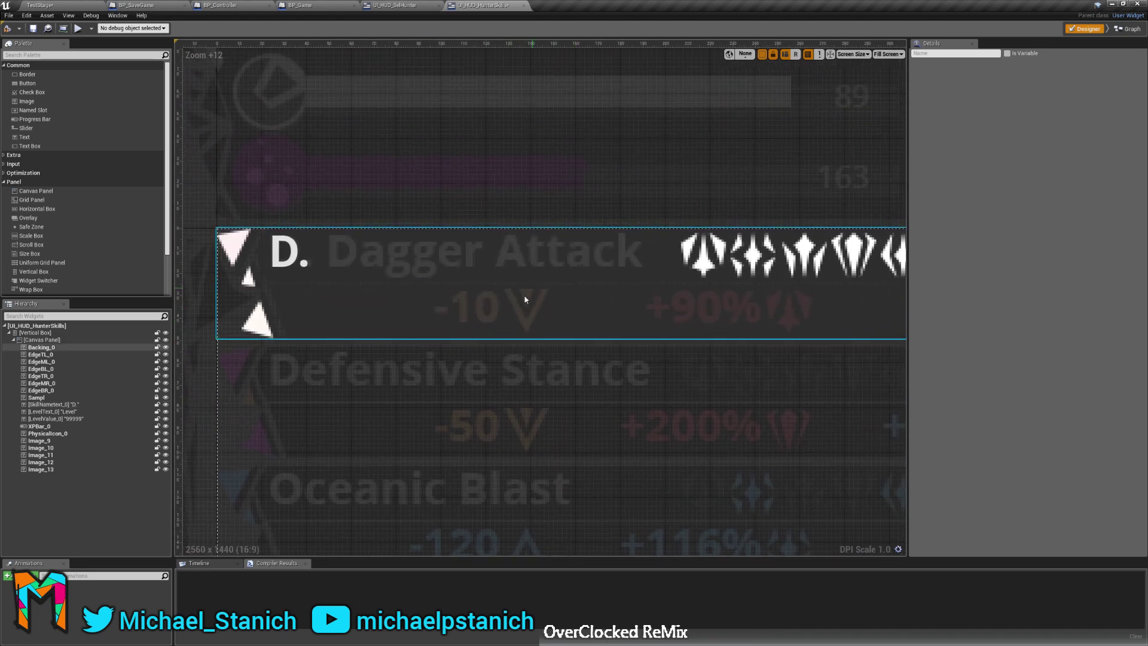
pyautogui.moveTo(728, 314)
pyautogui.mouseDown(button='right')
pyautogui.moveTo(539, 336)
pyautogui.moveTo(746, 362)
pyautogui.moveTo(739, 331)
pyautogui.mouseUp(button='right')
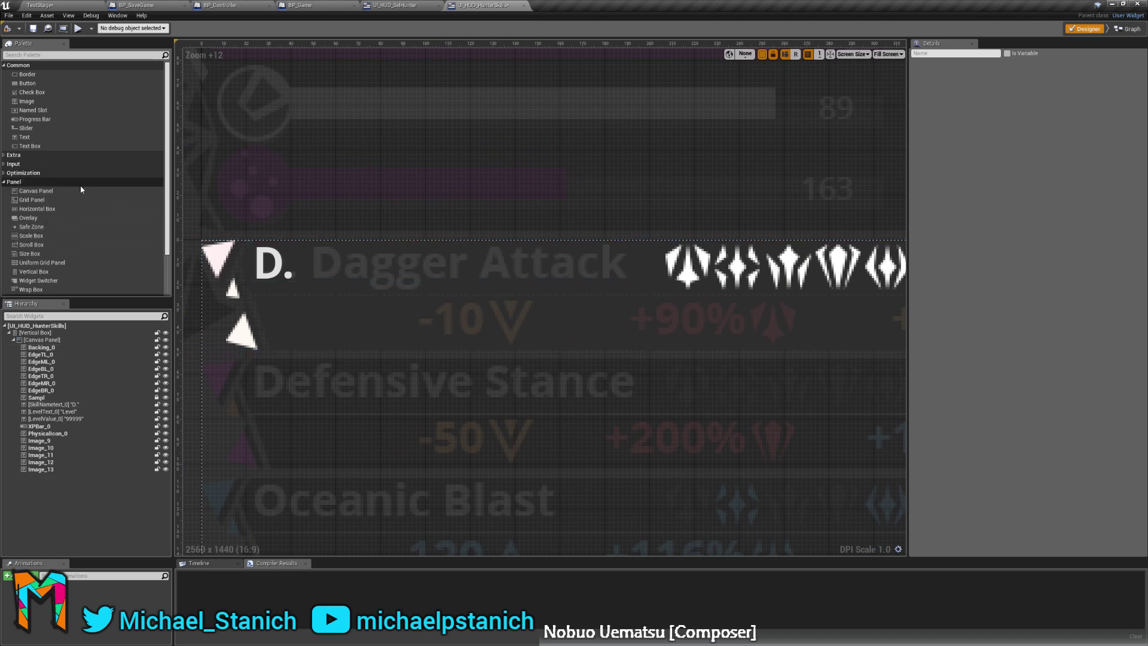
# Rename the second attribute icon, Image_9, as Spiritual_0.
pyautogui.click(39, 441)
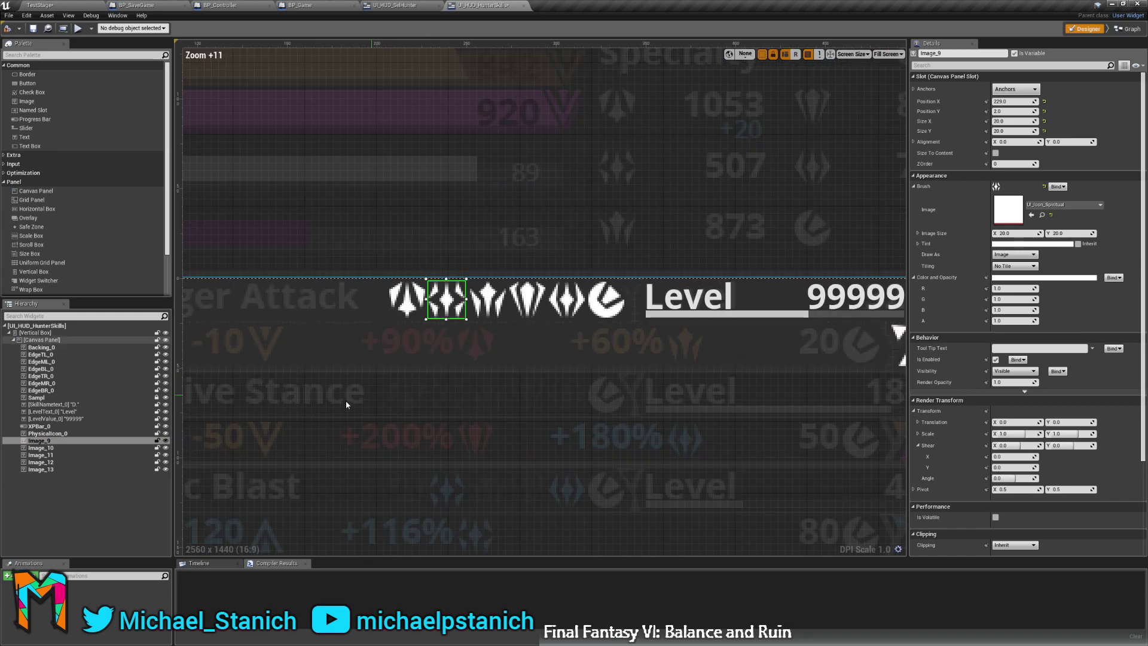
pyautogui.click(39, 440)
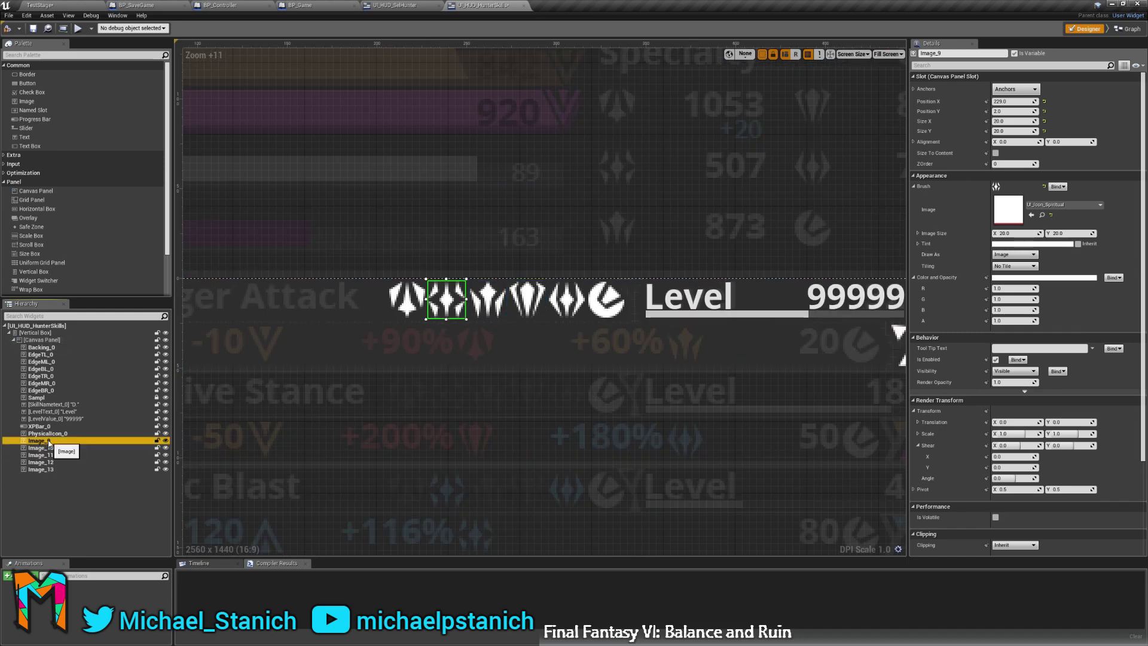
pyautogui.click(49, 443)
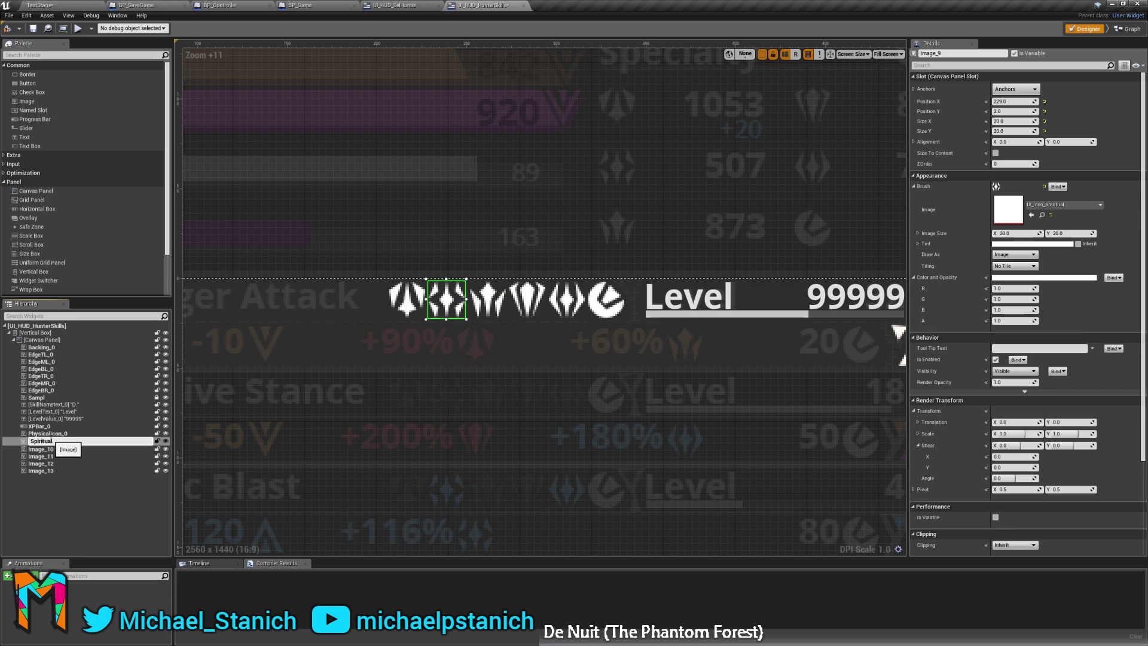
pyautogui.press('Return')
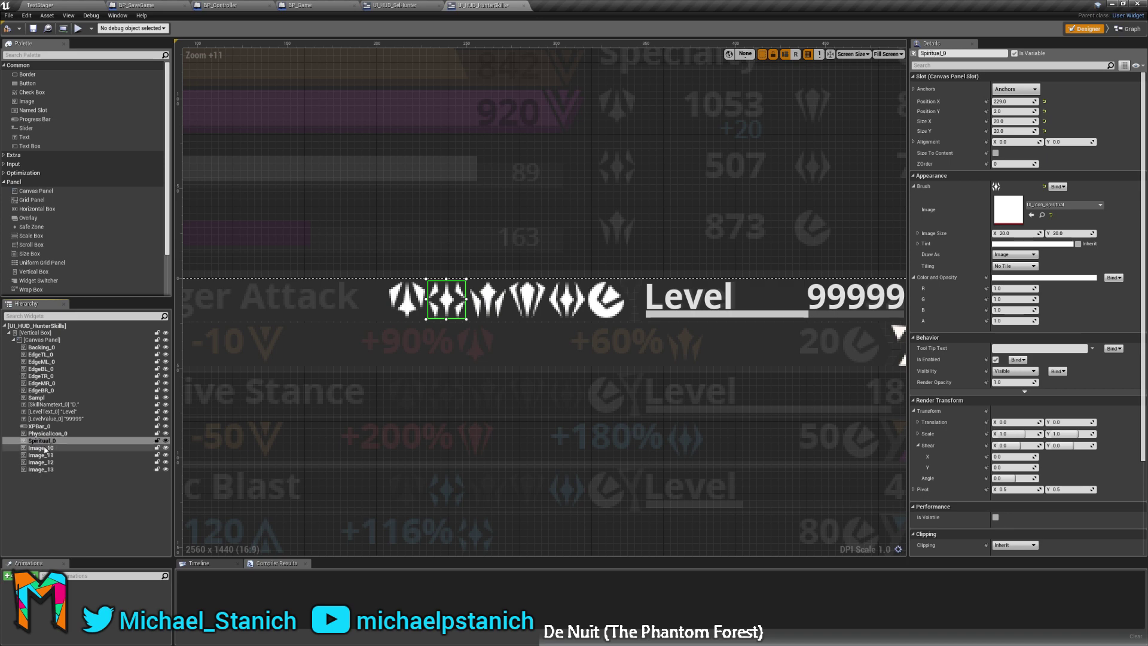
# Paste a copy of the first skill slot's Canvas Panel into the Vertical Box.
pyautogui.click(44, 448)
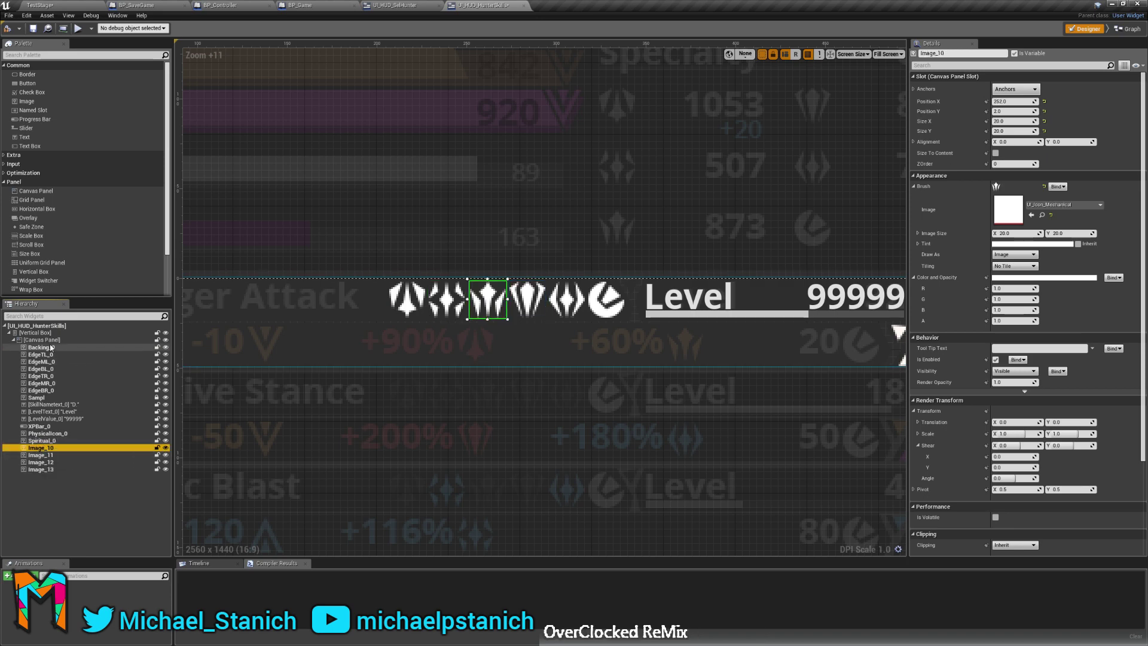
pyautogui.click(49, 341)
pyautogui.hotkey('ctrl', 'c')
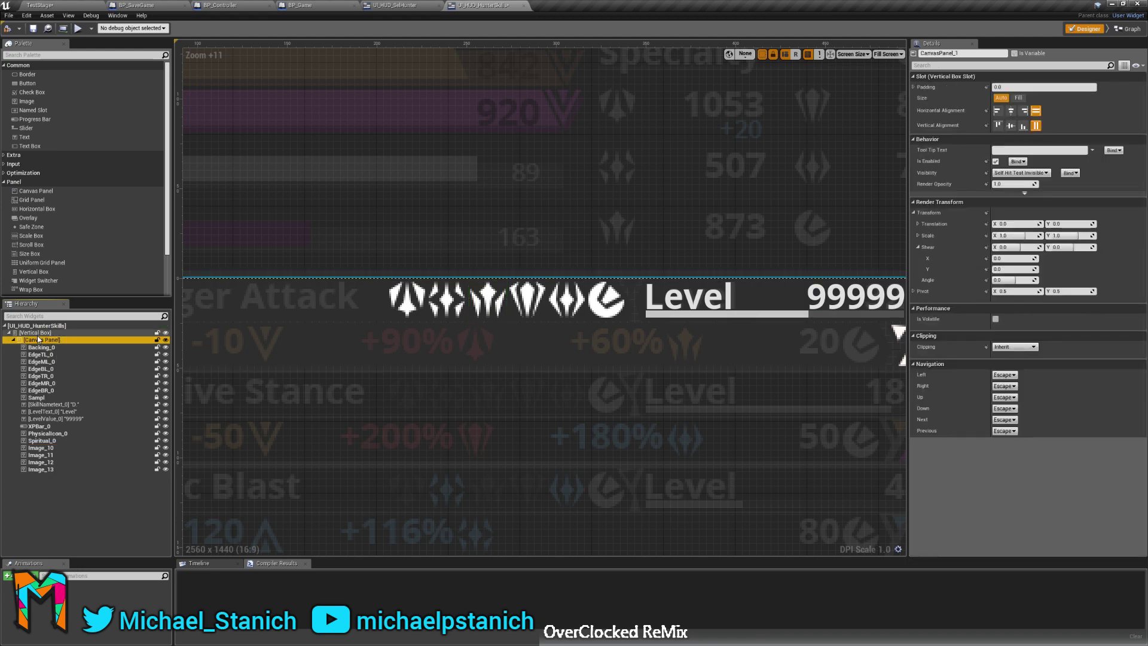
pyautogui.click(39, 333)
pyautogui.scroll(-12, 515, 174)
pyautogui.hotkey('ctrl', 'v')
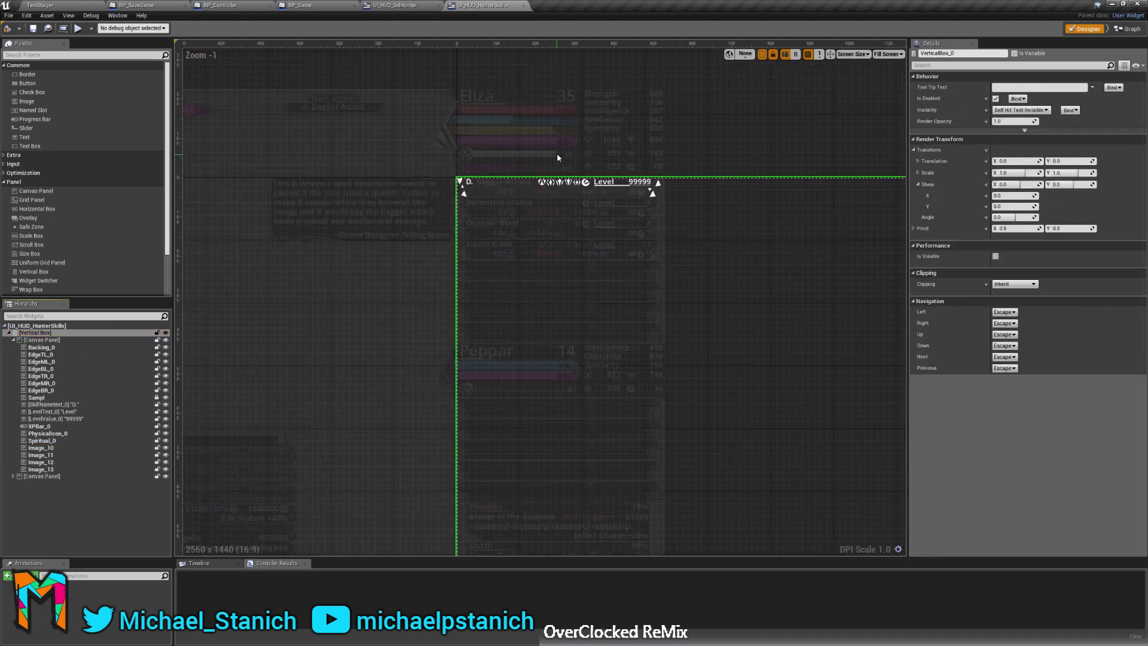
pyautogui.scroll(5, 557, 153)
# Expand the pasted Canvas Panel, try to move its slot down onto the Defensive Stance row, and undo the move.
pyautogui.doubleClick(41, 476)
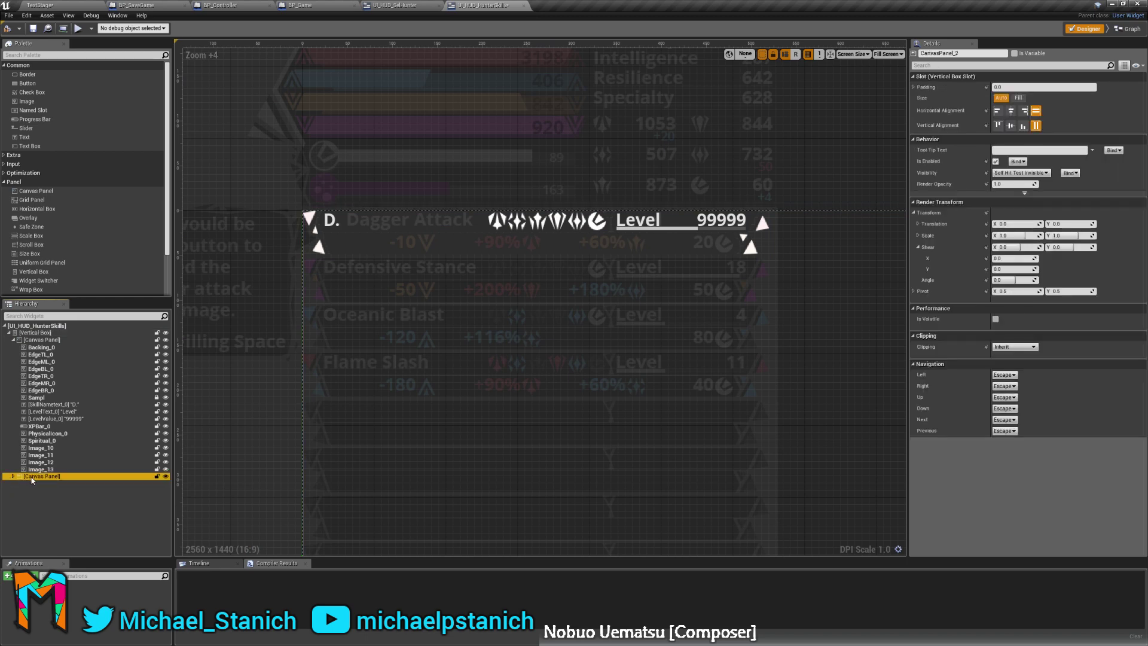
pyautogui.click(29, 483)
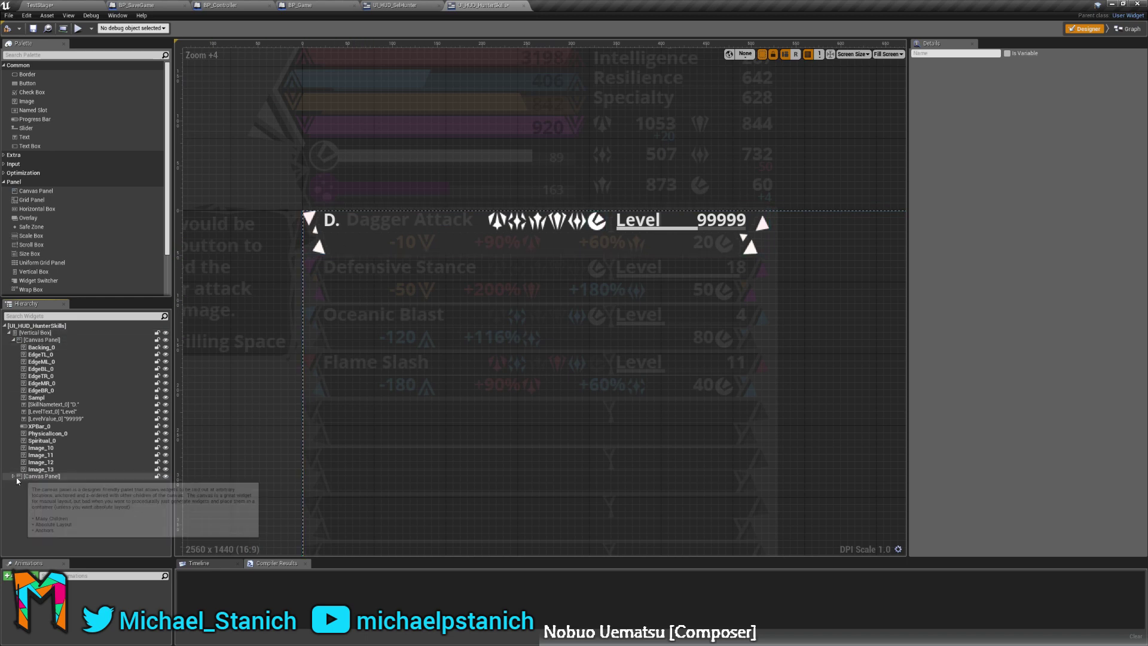
pyautogui.click(13, 476)
pyautogui.click(35, 477)
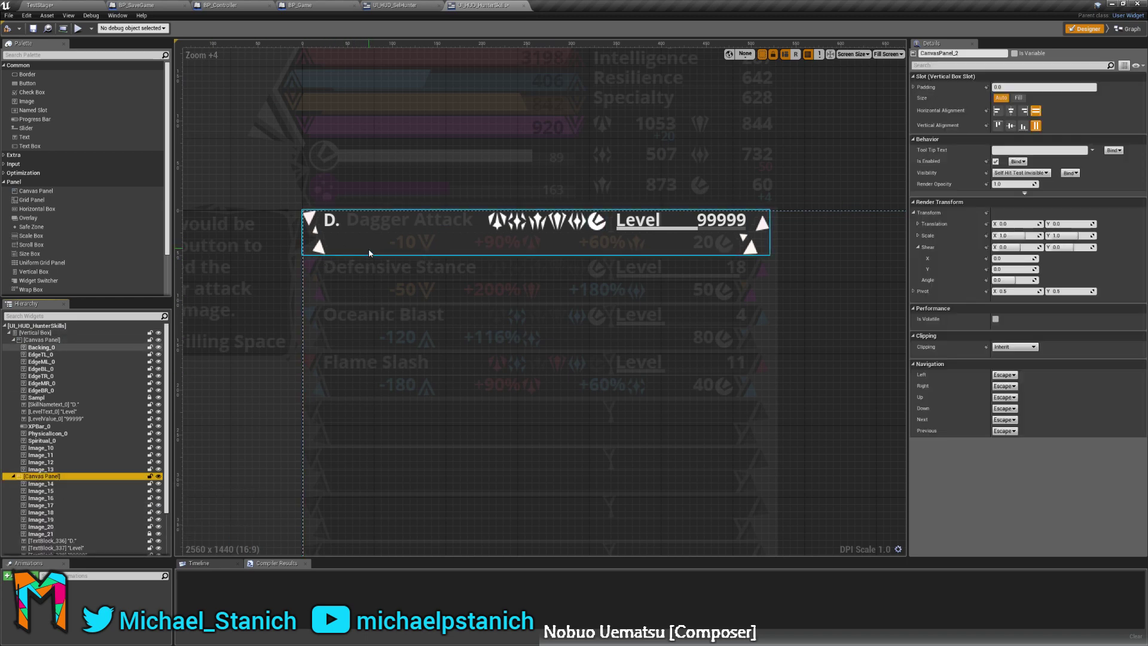
pyautogui.moveTo(369, 250); pyautogui.dragTo(375, 302)
pyautogui.hotkey('ctrl', 'z')
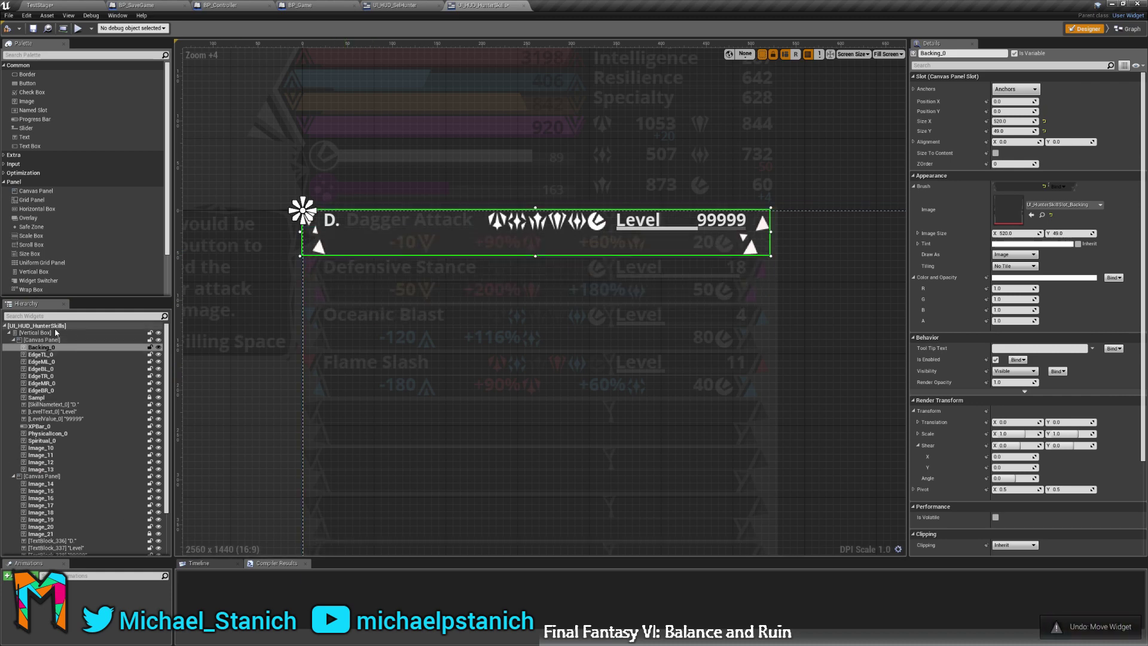
# Delete the duplicate Canvas Panel from the Vertical Box.
pyautogui.click(42, 333)
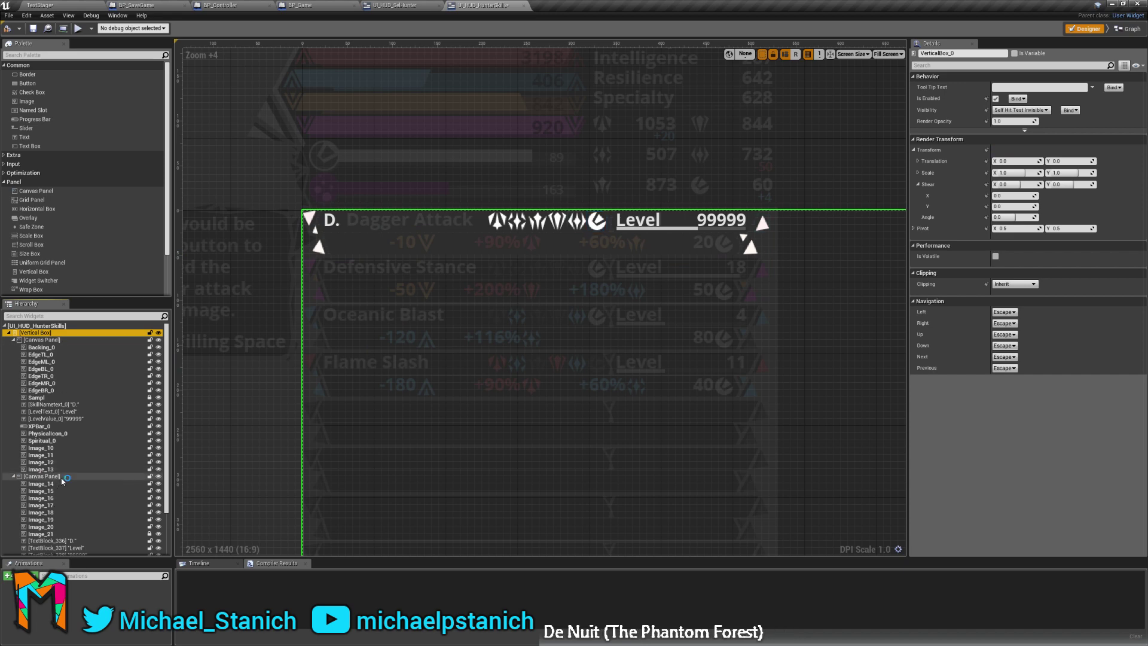
pyautogui.click(62, 478)
pyautogui.press('Delete')
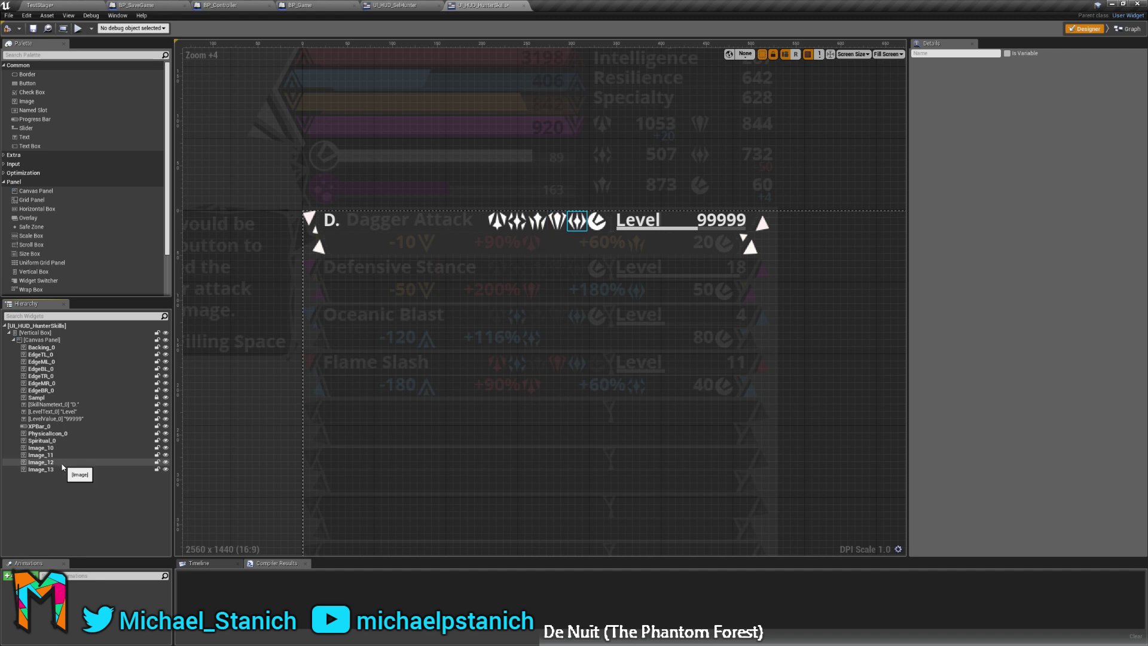
# Rename the Image_10 widget, which holds the mechanical icon, as Mechanical.
pyautogui.click(39, 325)
pyautogui.click(41, 333)
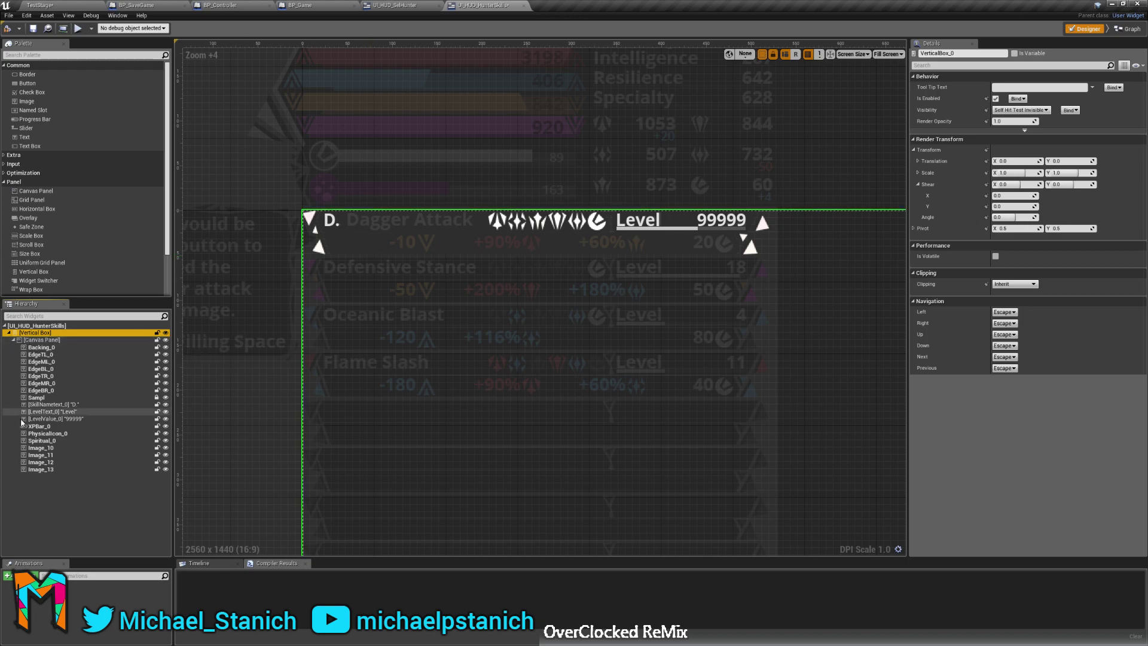
pyautogui.click(48, 455)
pyautogui.click(41, 448)
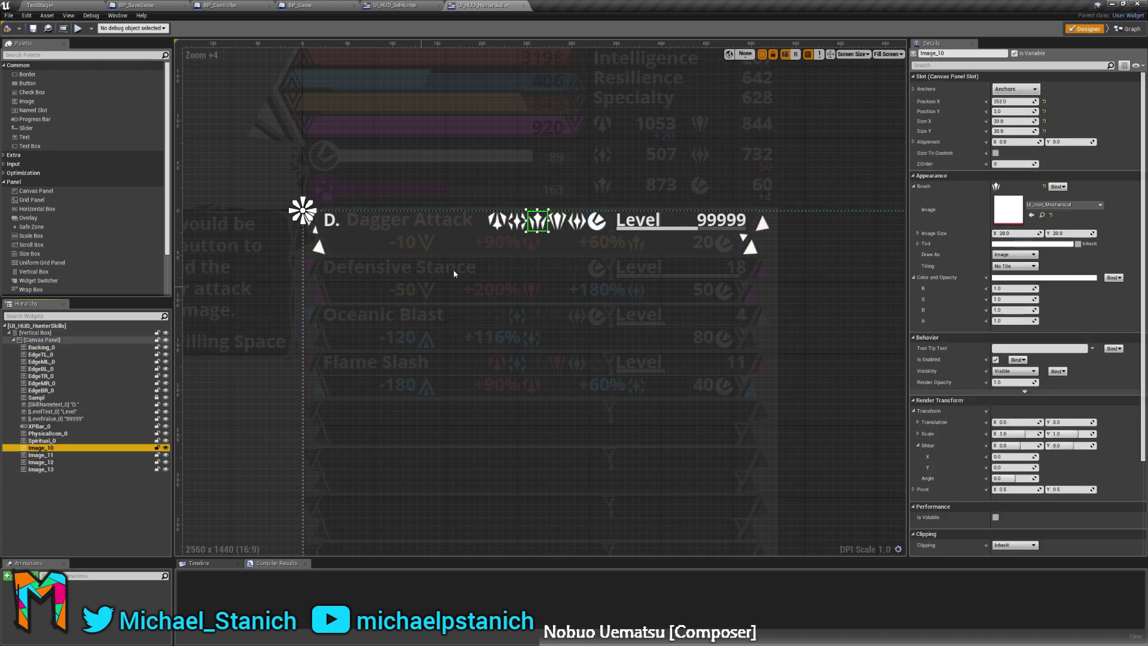
pyautogui.scroll(3, 602, 181)
pyautogui.scroll(-2, 602, 230)
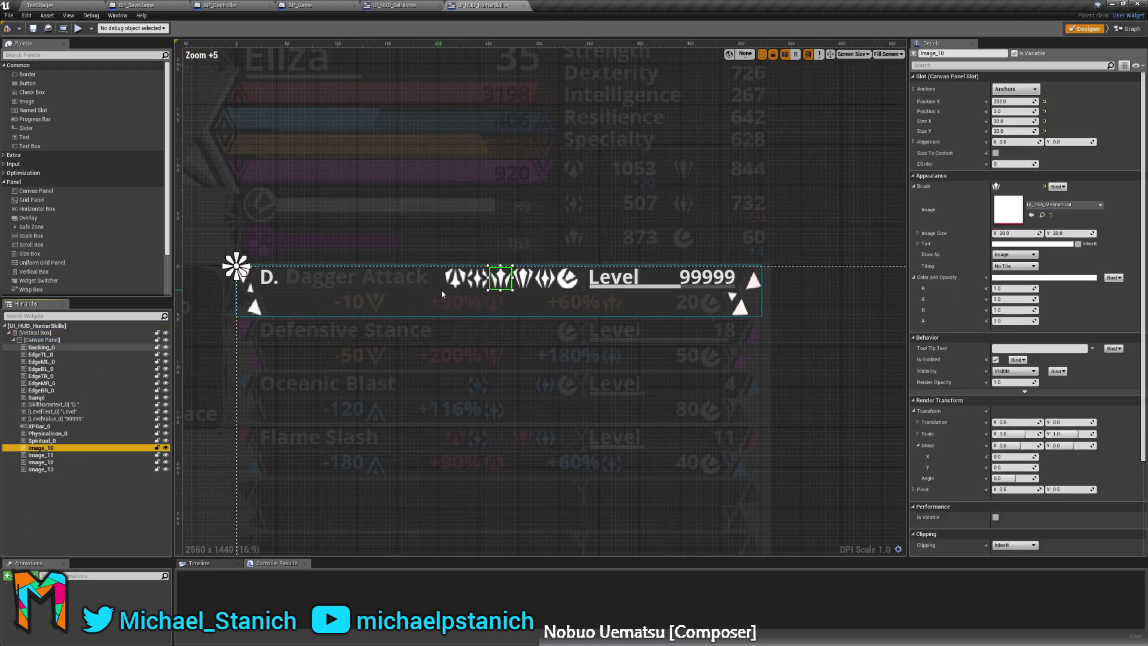
pyautogui.scroll(2, 443, 294)
pyautogui.scroll(-1, 706, 253)
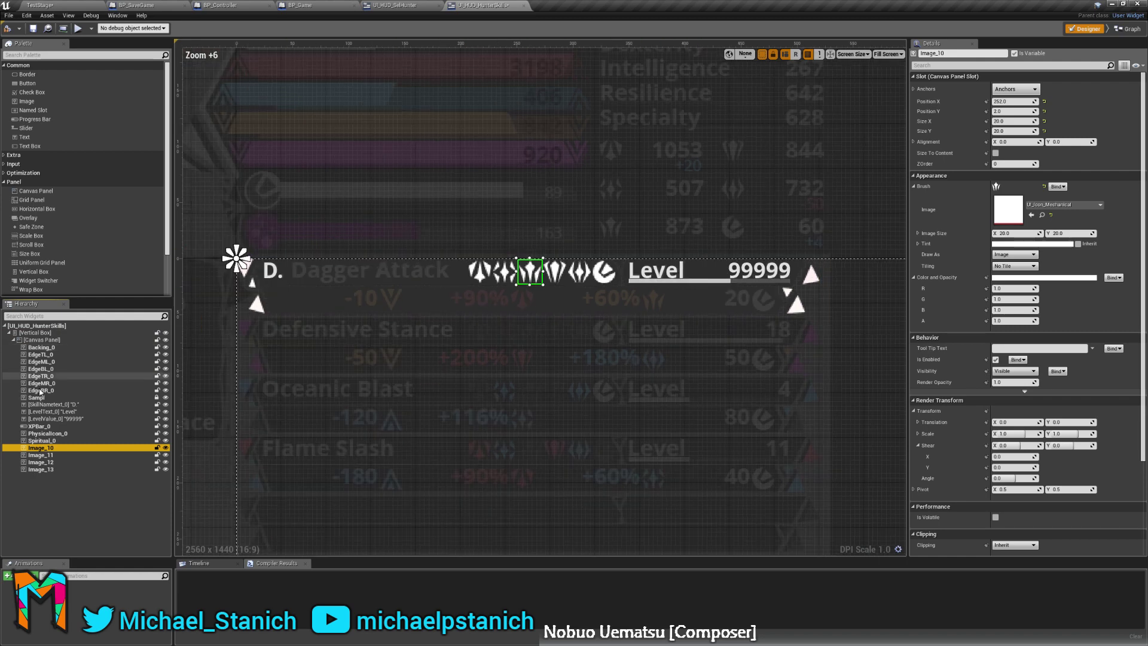
pyautogui.doubleClick(40, 448)
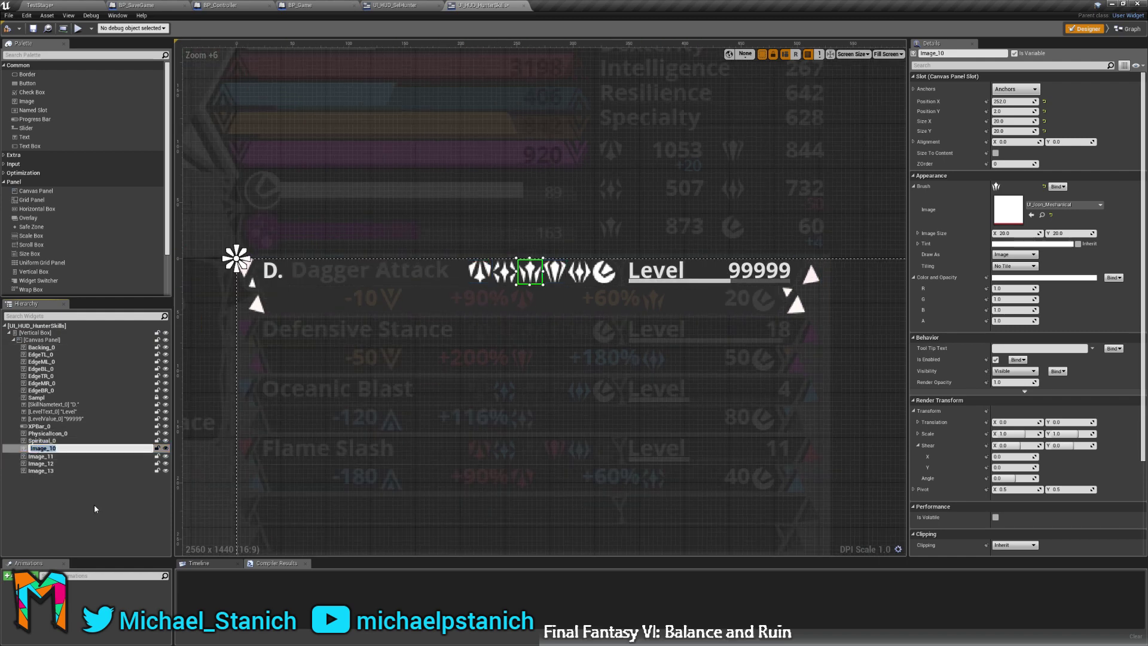
pyautogui.write('Mechanica')
pyautogui.write('l')
pyautogui.press('Return')
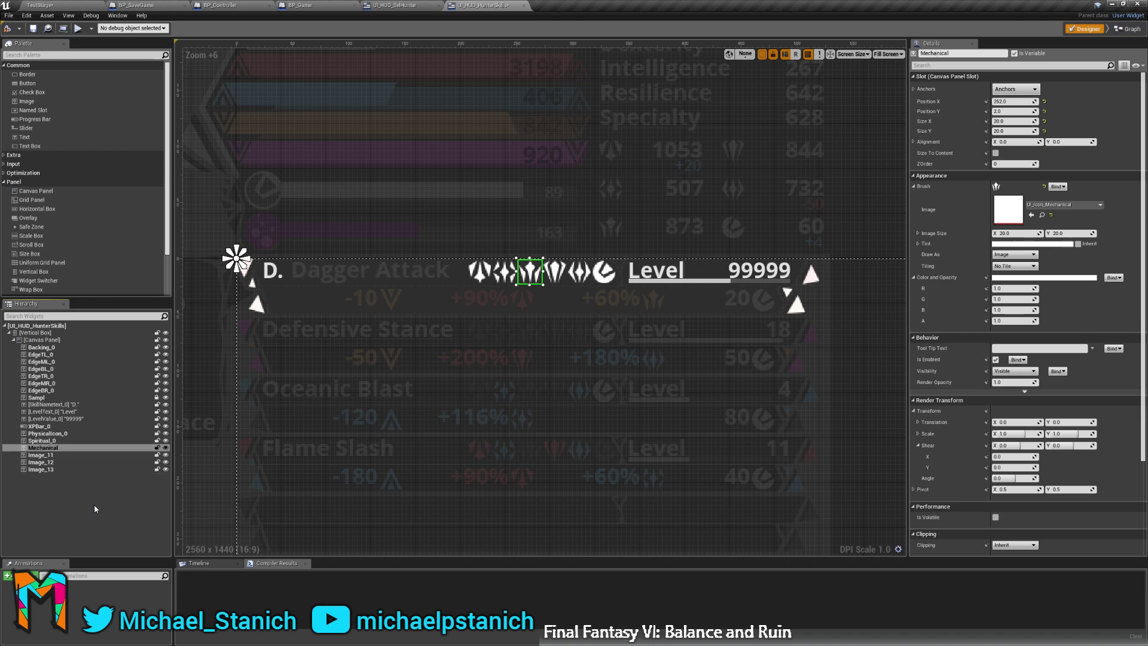
# Append the suffix _0 to the Mechanical widget's name.
pyautogui.click(64, 448)
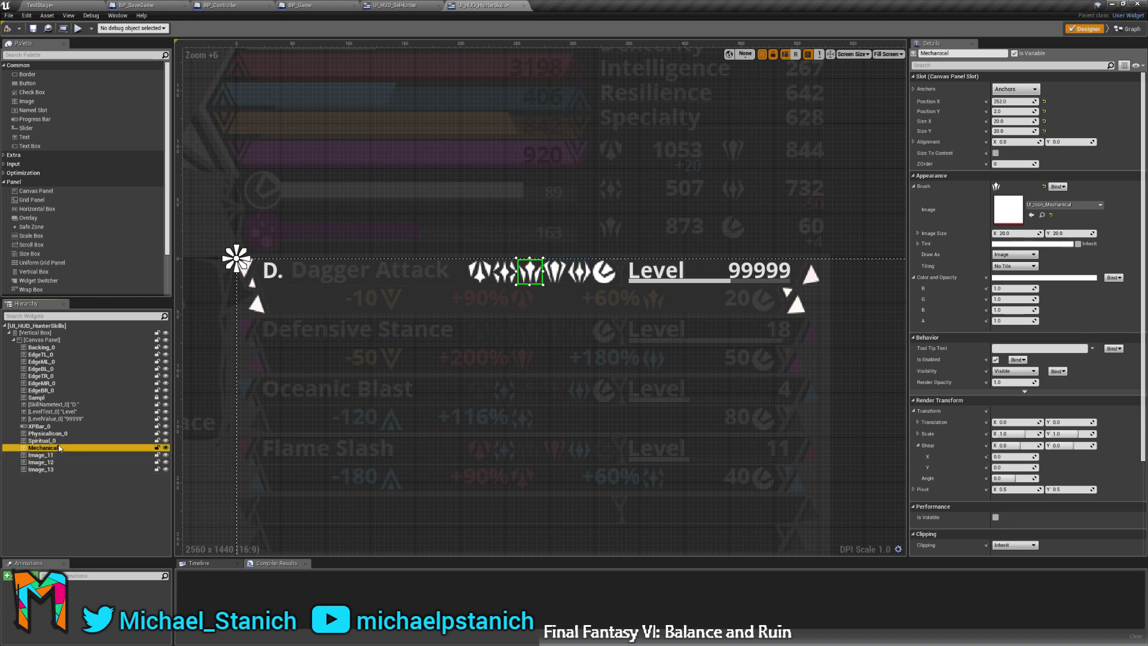
pyautogui.click(60, 448)
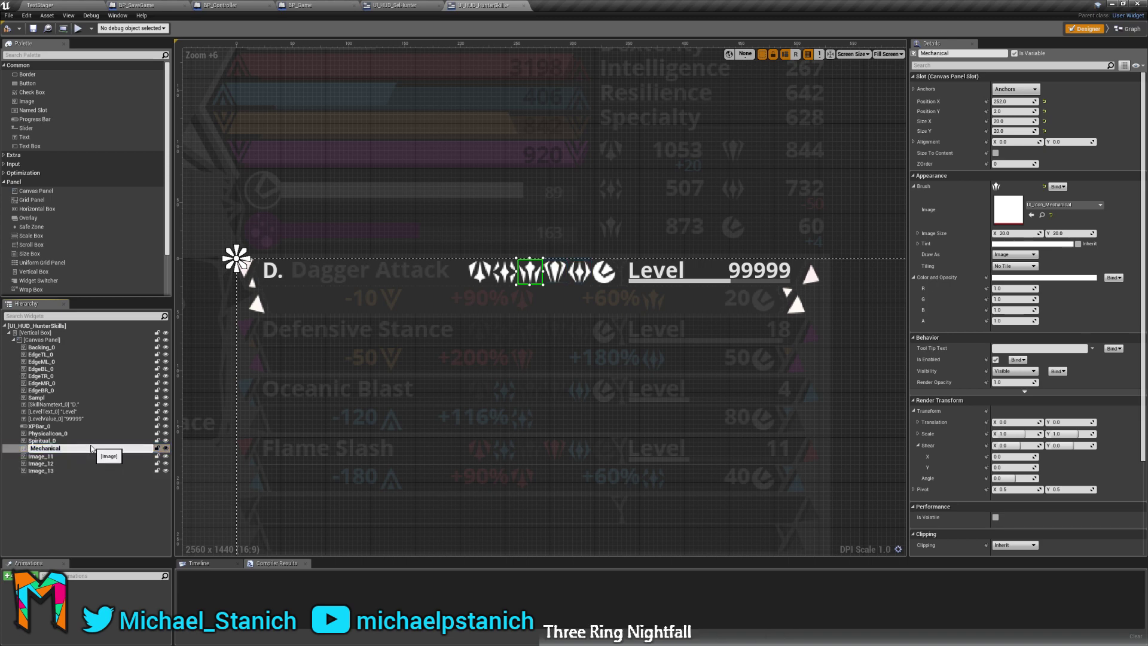
pyautogui.write('_0')
pyautogui.press('Return')
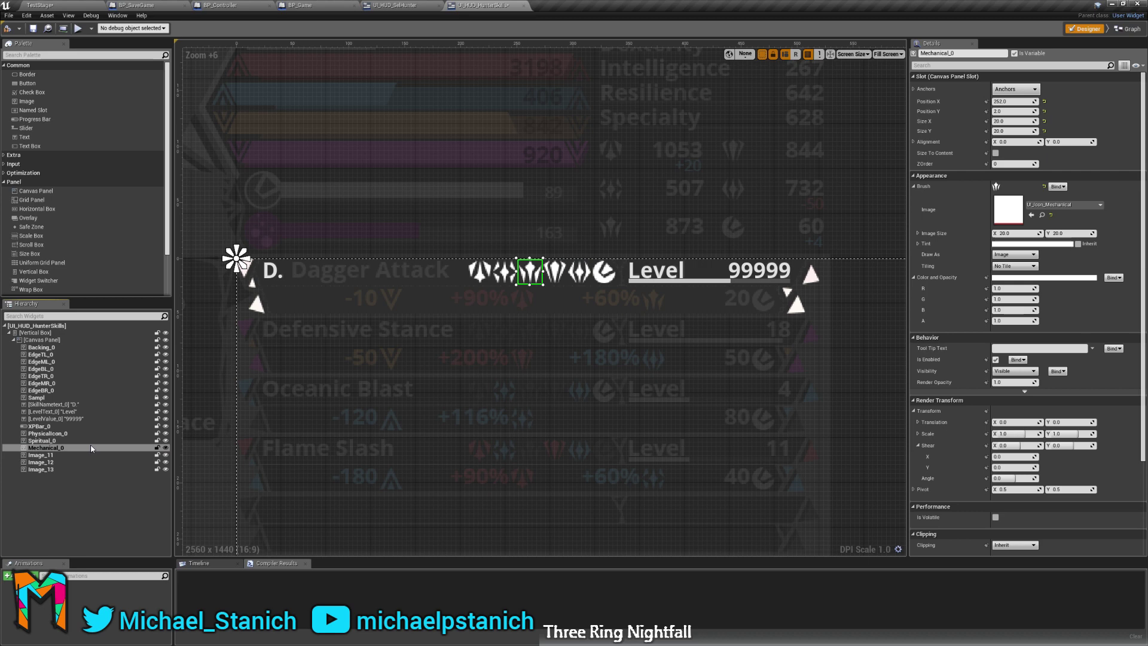
# Rename the Image_11 widget, which holds the defense icon, as Defense_0.
pyautogui.click(50, 456)
pyautogui.click(49, 456)
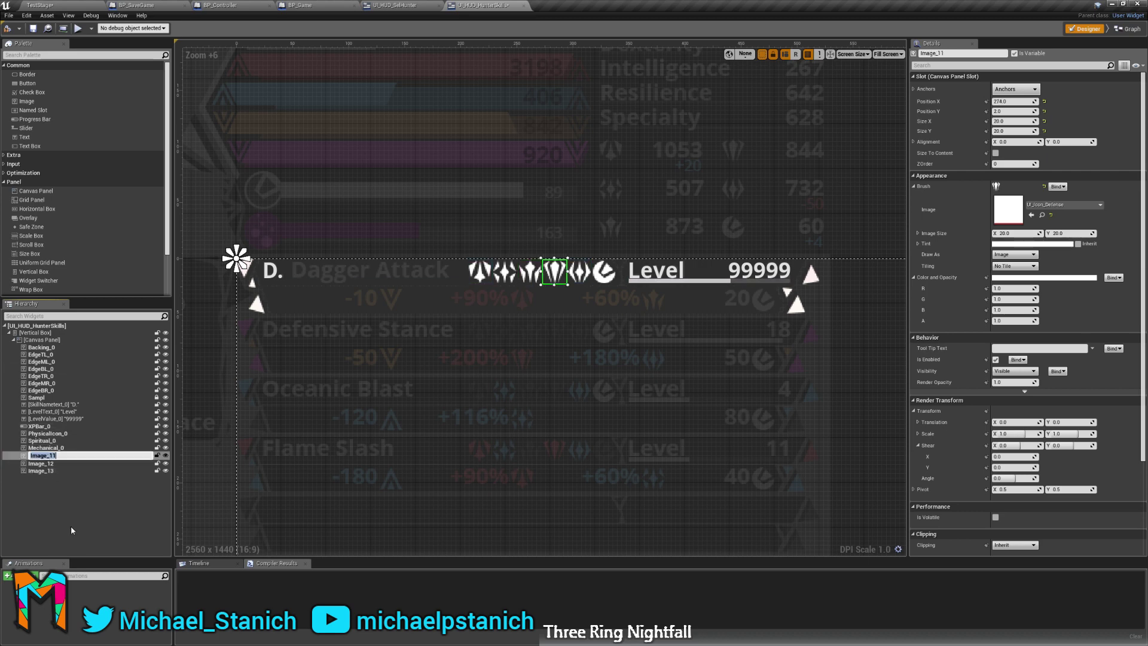
pyautogui.write('Defense')
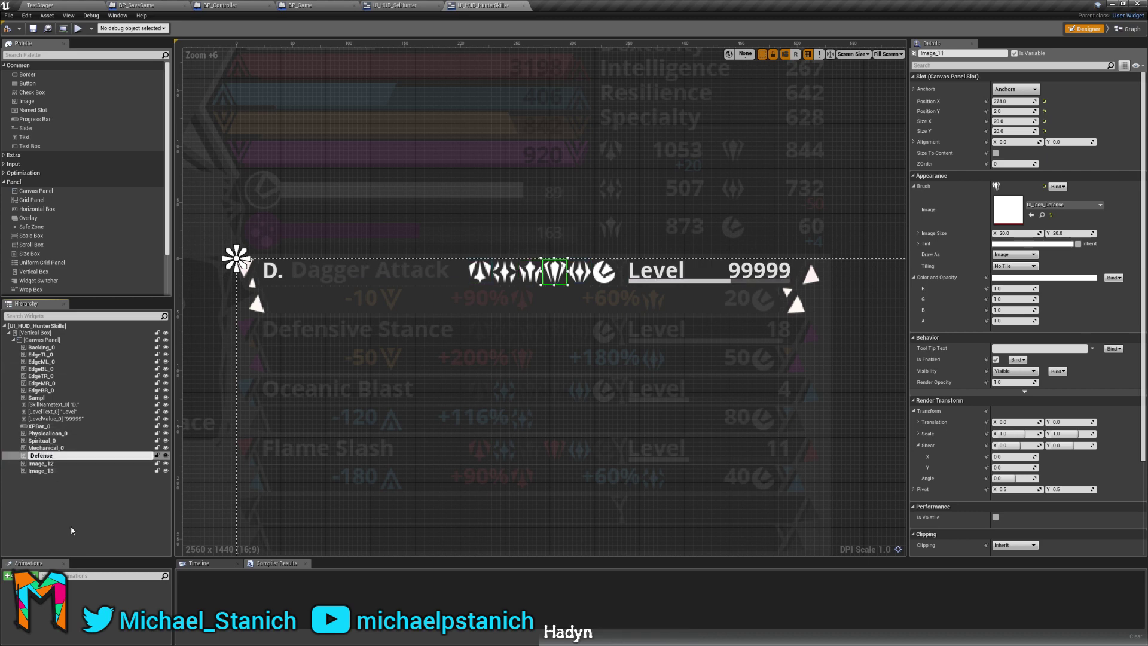
pyautogui.write('_0')
pyautogui.press('Return')
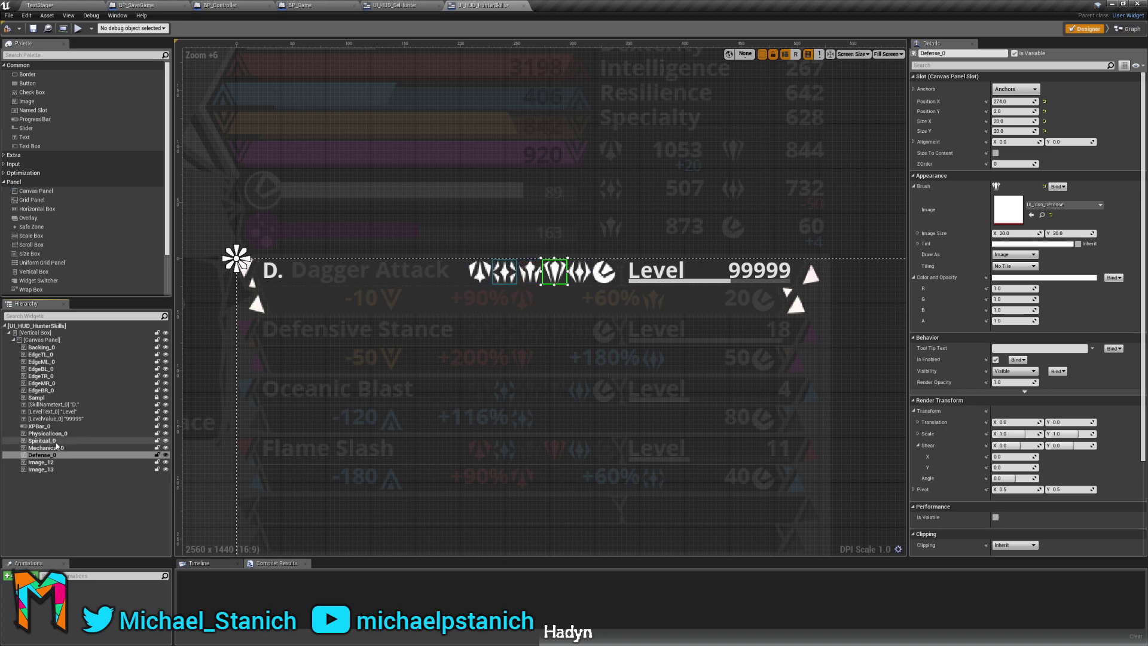
# Rename the Image_12 widget, which holds the resist icon, as Resist_0.
pyautogui.click(44, 463)
pyautogui.press('F2')
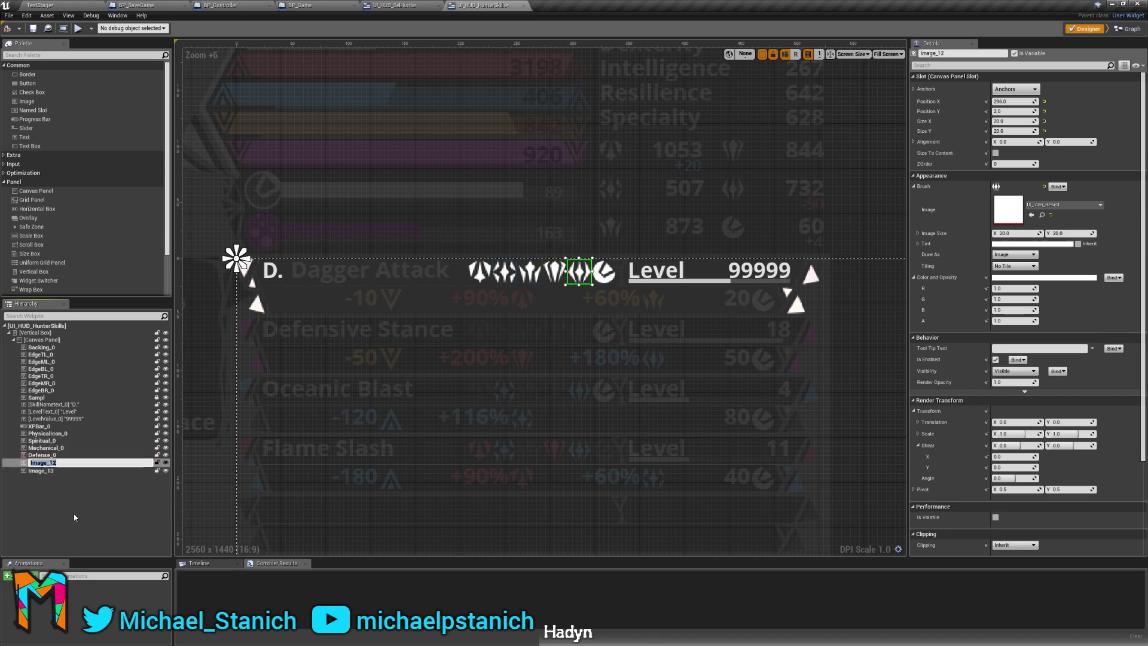
pyautogui.press('BackSpace')
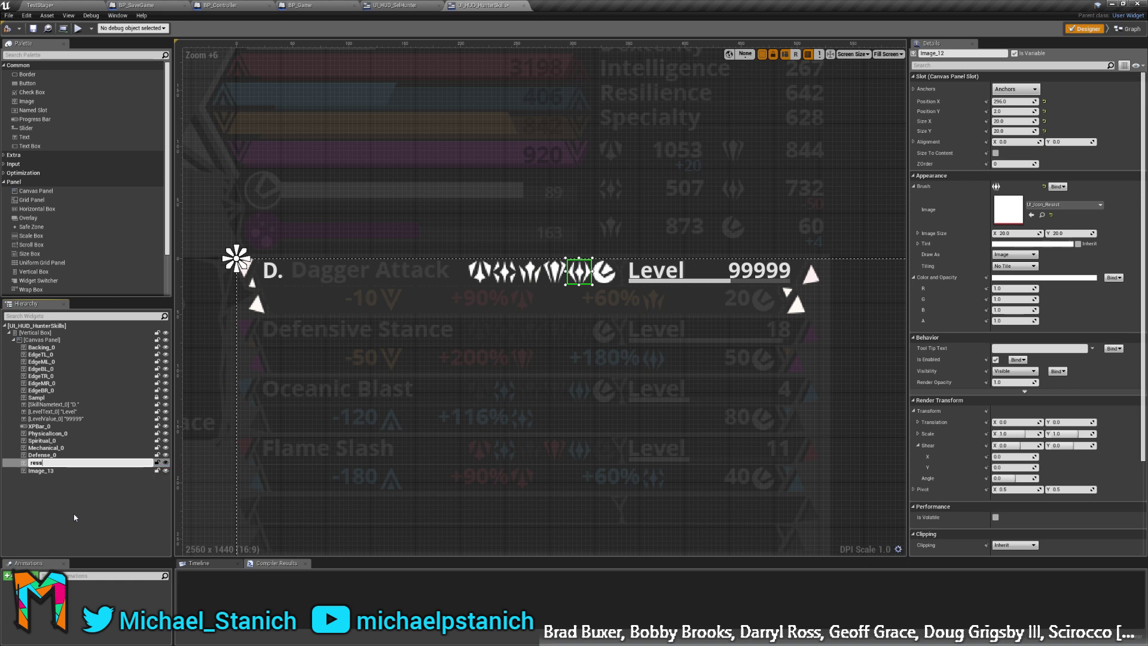
pyautogui.press('BackSpace')
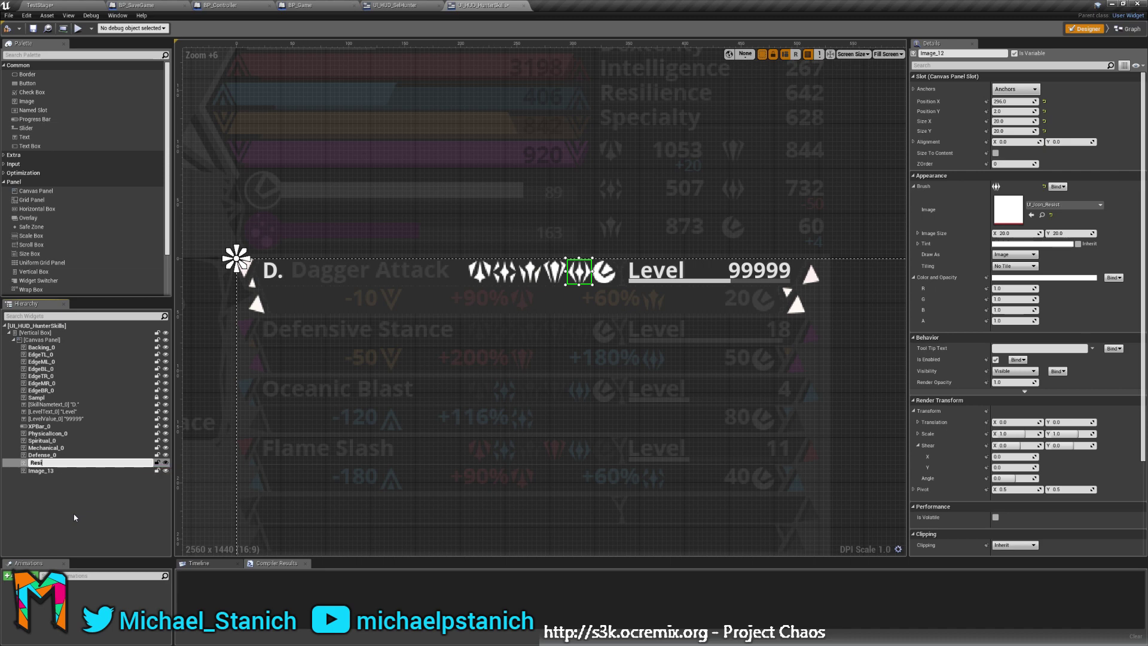
pyautogui.write('0')
pyautogui.press('Return')
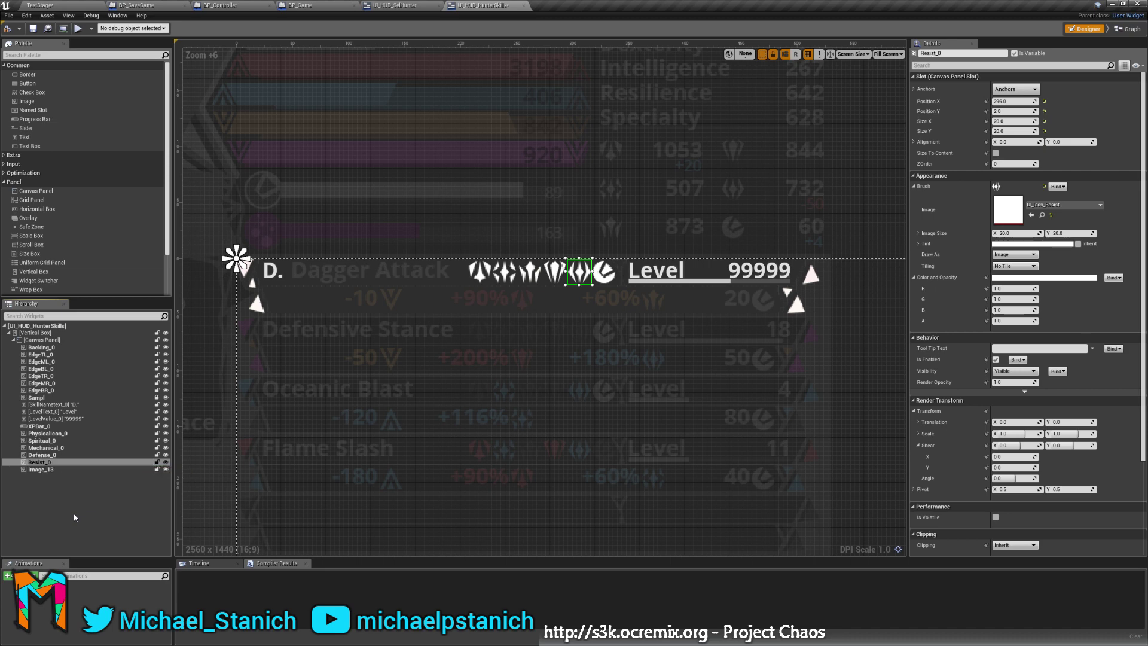
# Rename the Image_13 widget, which holds the wait icon, as Wait_0.
pyautogui.click(43, 469)
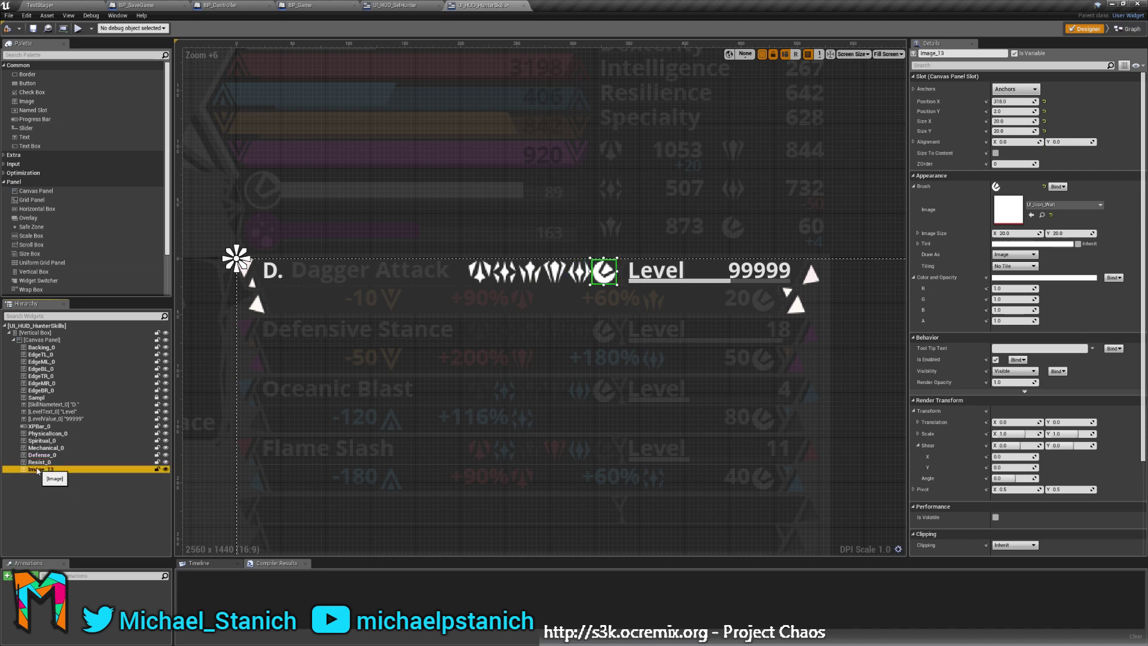
pyautogui.press('F2')
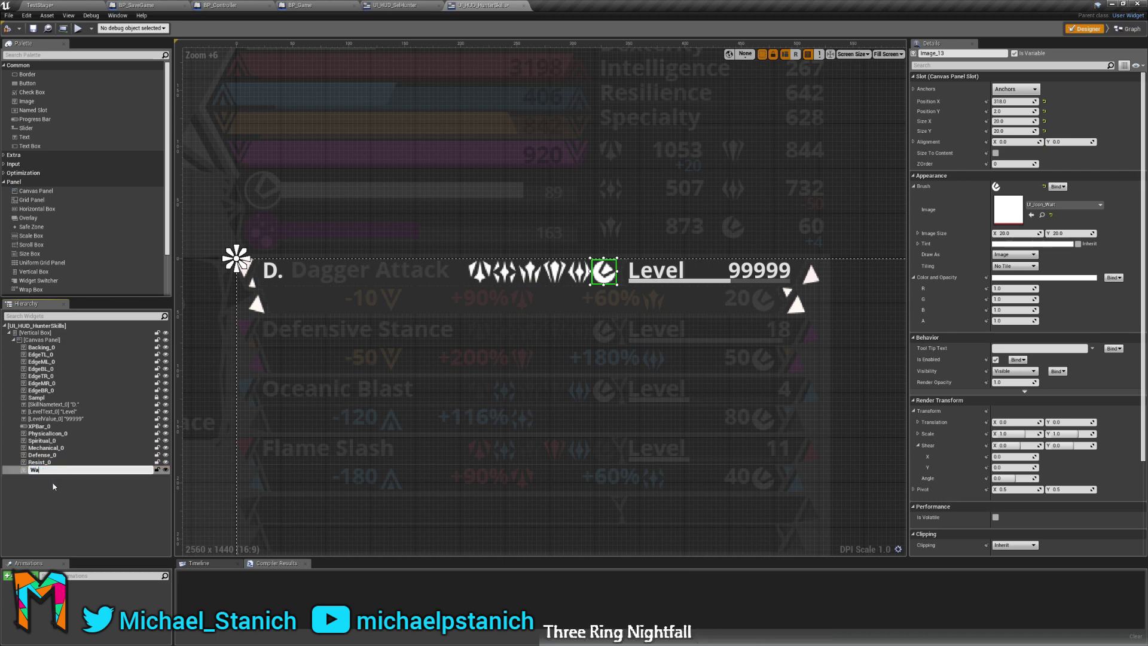
pyautogui.write('Wait_0')
pyautogui.press('Return')
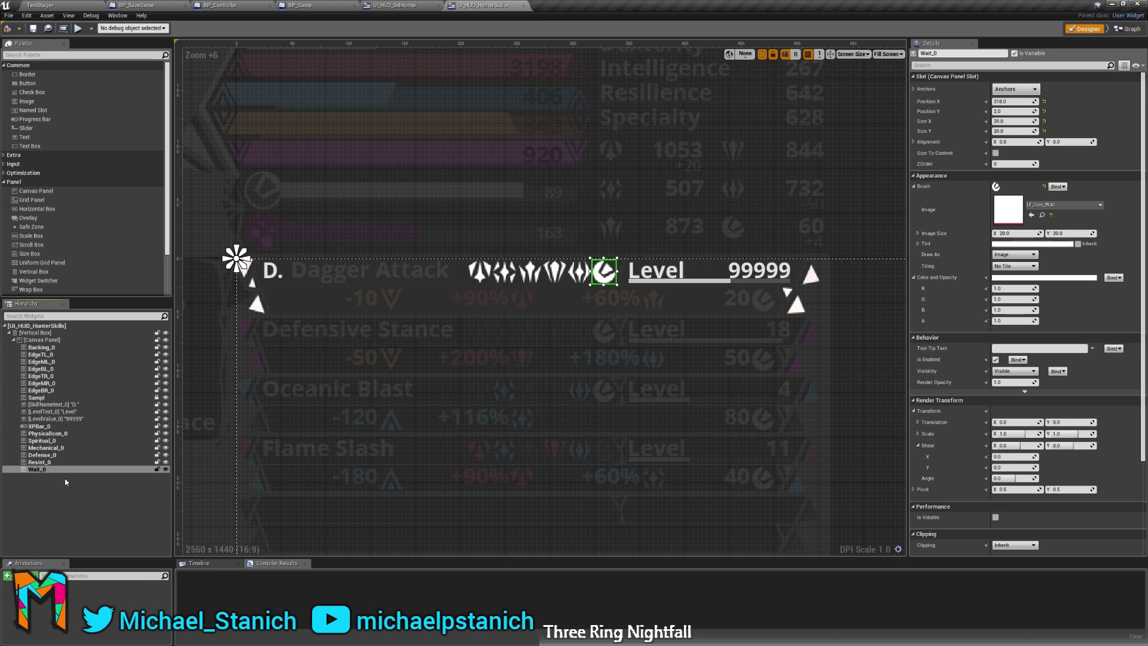
# Check the properties of the Mechanical_0, PhysicalIcon_0, XPBar_0 and Wait_0 widgets.
pyautogui.click(57, 448)
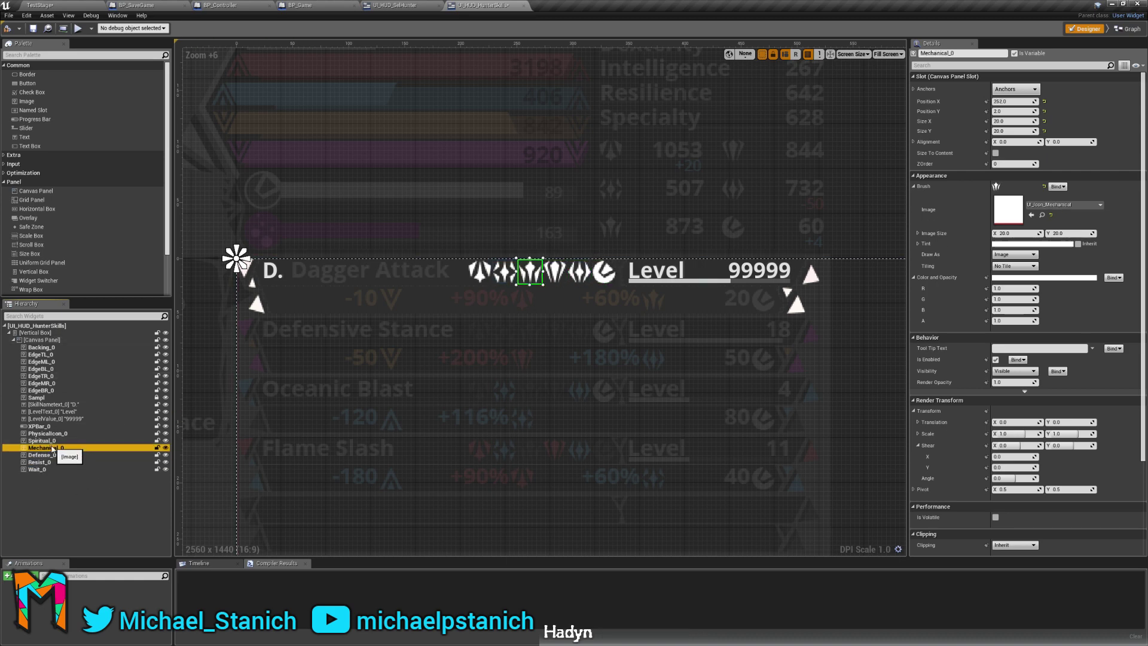
pyautogui.click(46, 432)
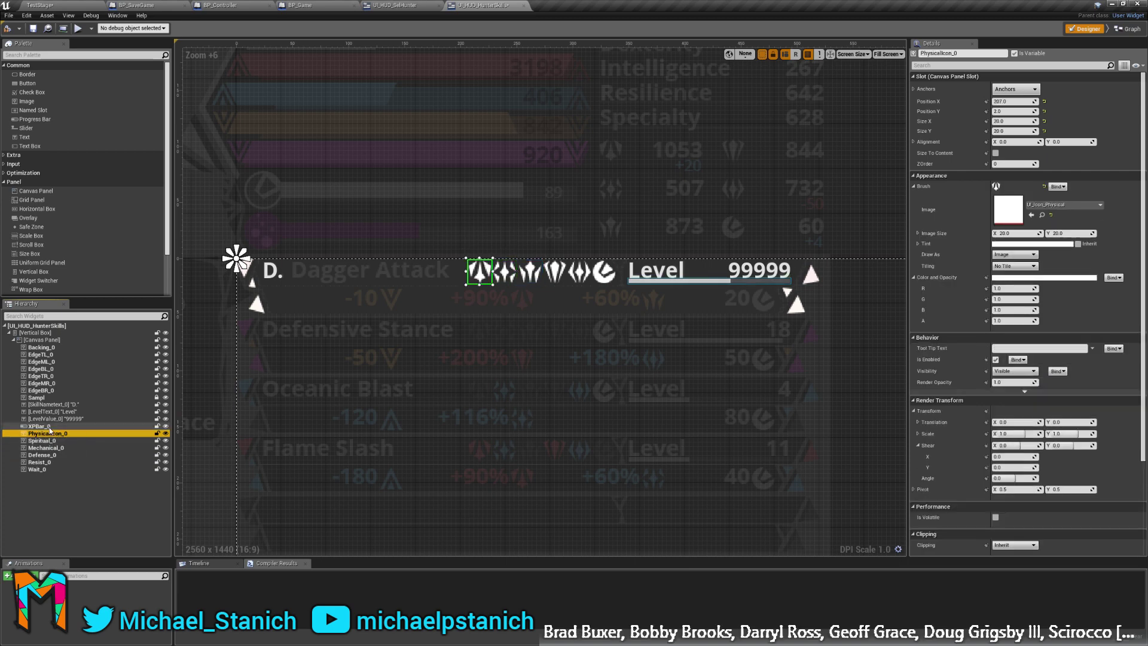
pyautogui.click(50, 427)
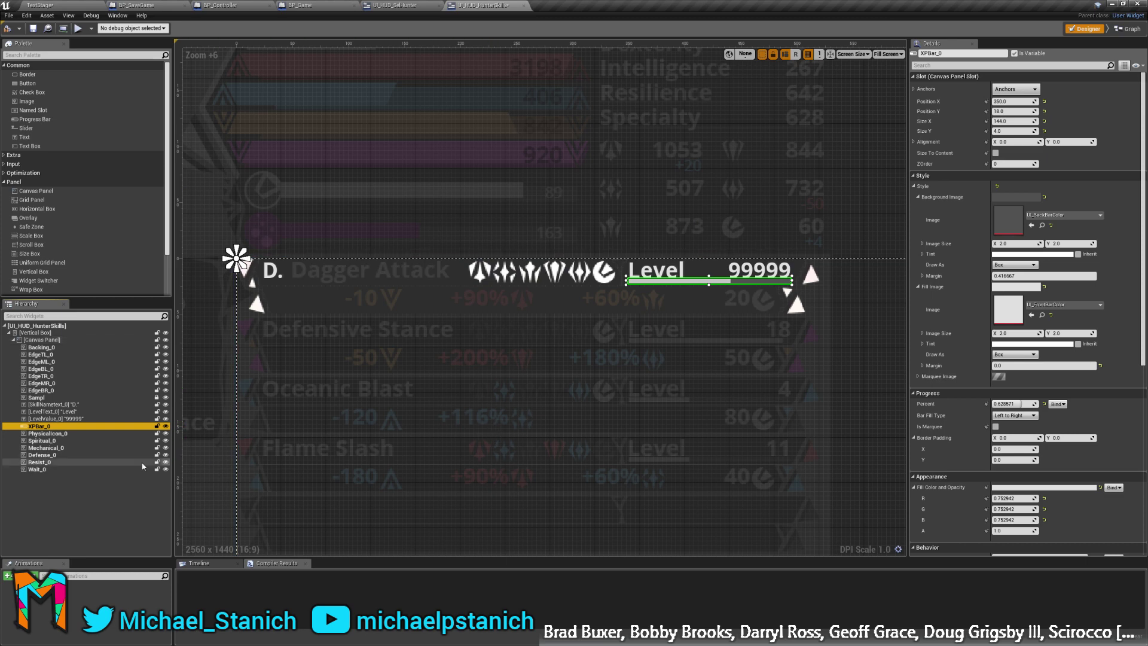
pyautogui.click(43, 454)
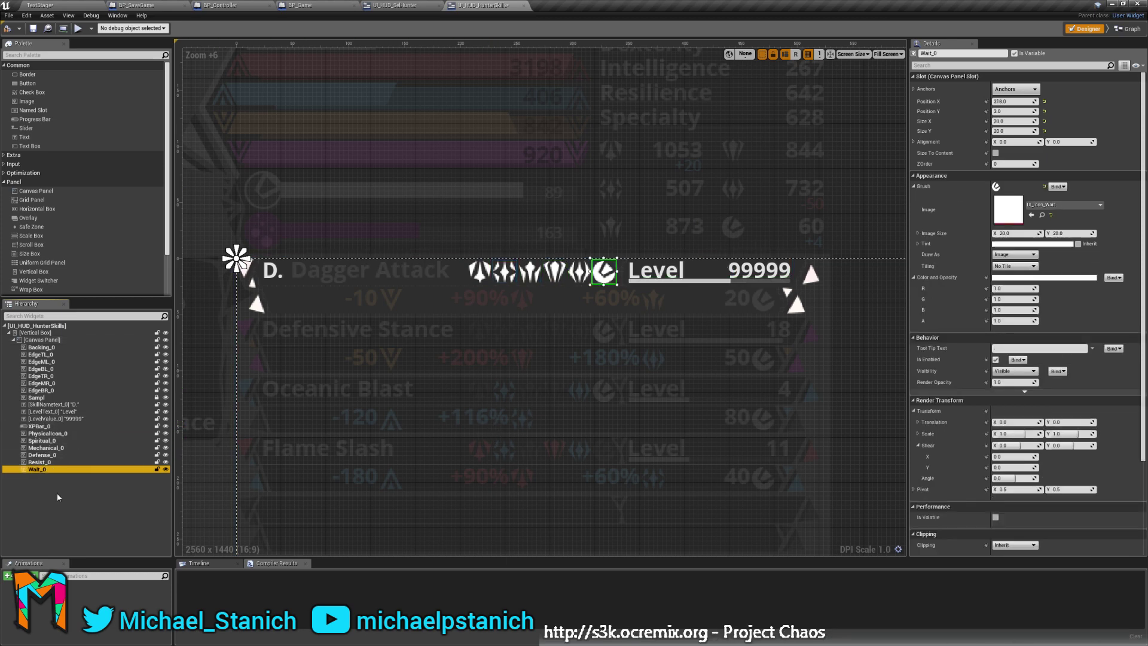
pyautogui.click(68, 490)
pyautogui.click(60, 470)
pyautogui.click(54, 502)
pyautogui.click(59, 469)
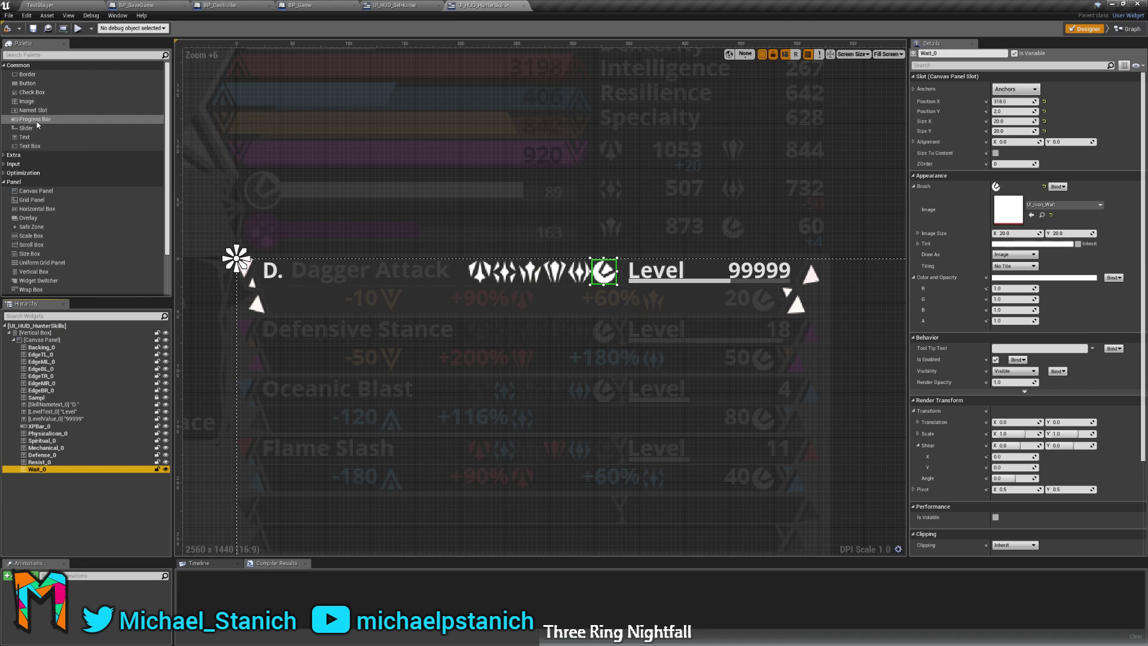
pyautogui.moveTo(24, 137); pyautogui.dragTo(298, 299)
pyautogui.moveTo(382, 319); pyautogui.dragTo(269, 304)
pyautogui.click(37, 494)
pyautogui.click(44, 470)
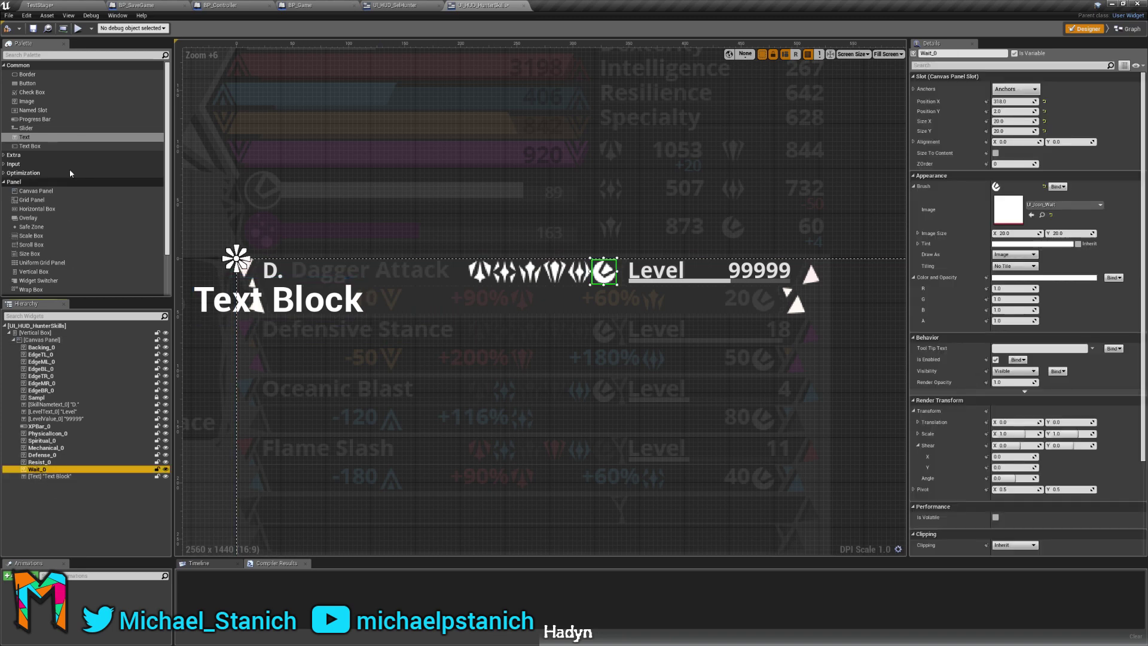
pyautogui.click(51, 477)
pyautogui.press('Delete')
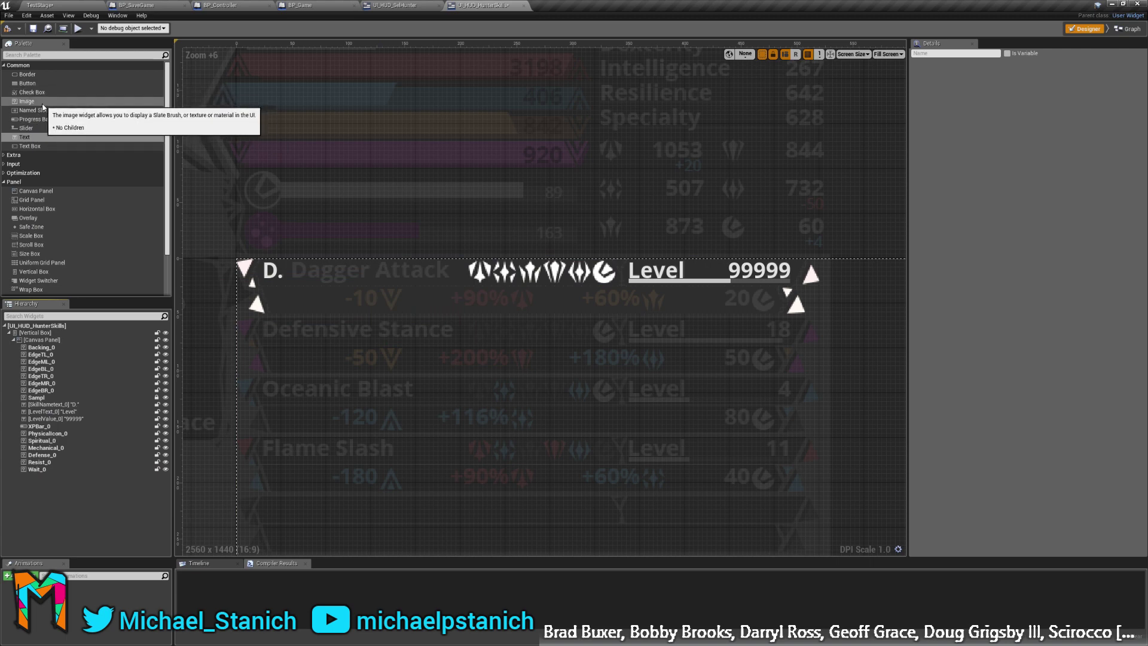
# Add an image widget to the skill row's canvas panel and set its size to 20 by 20.
pyautogui.moveTo(43, 104); pyautogui.dragTo(41, 142)
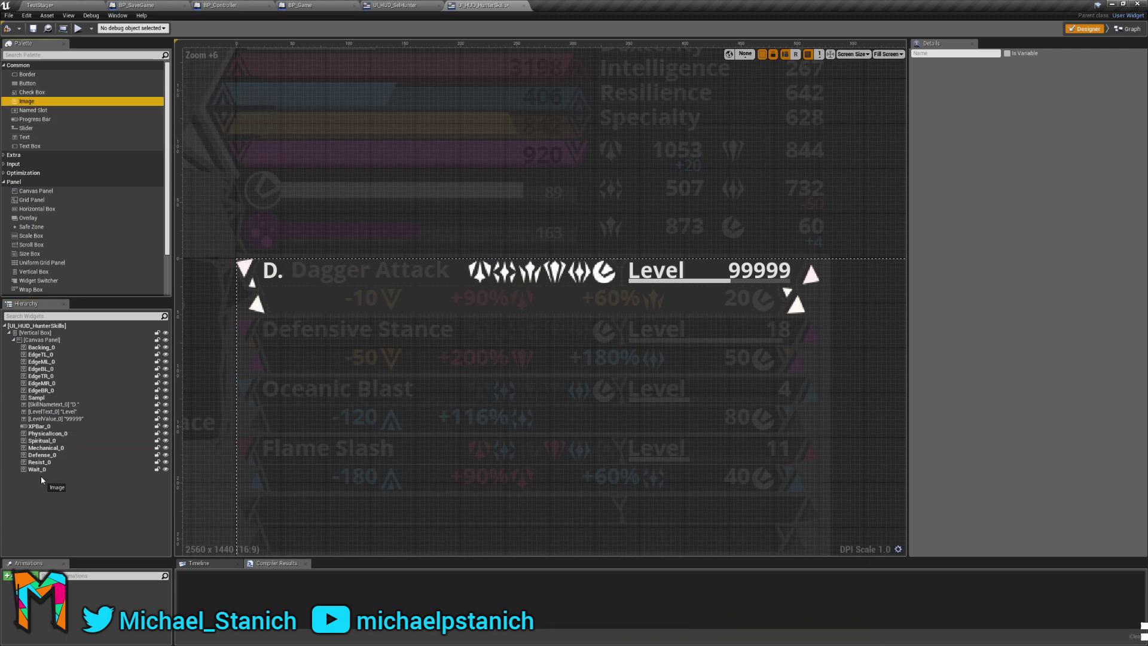
pyautogui.moveTo(44, 476); pyautogui.dragTo(42, 480)
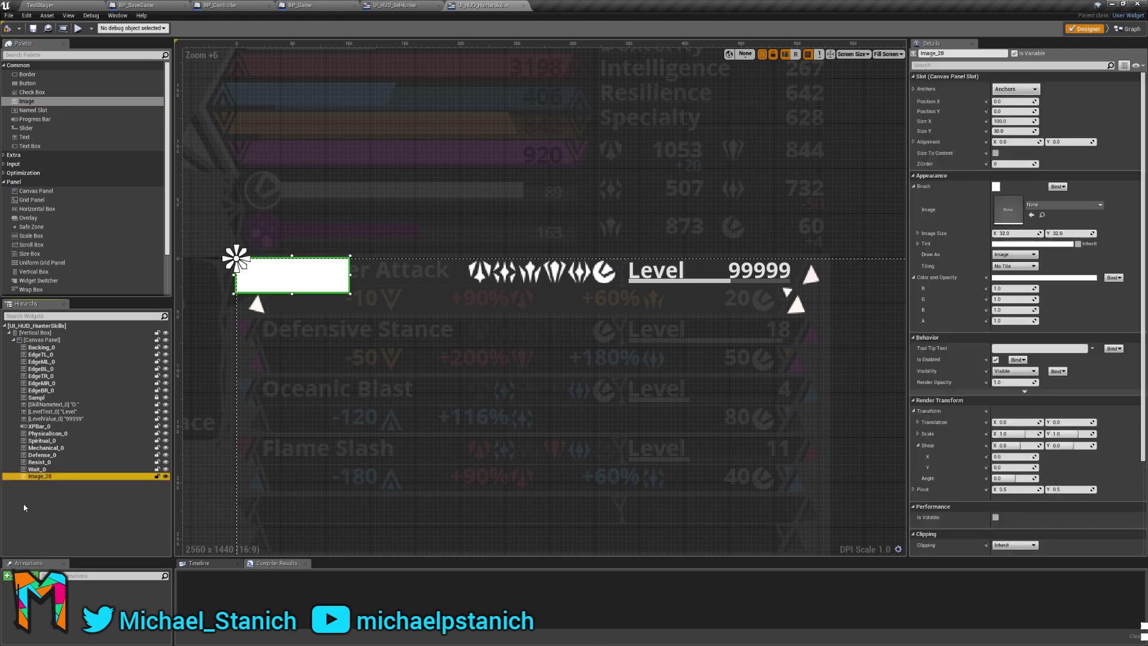
pyautogui.click(1012, 121)
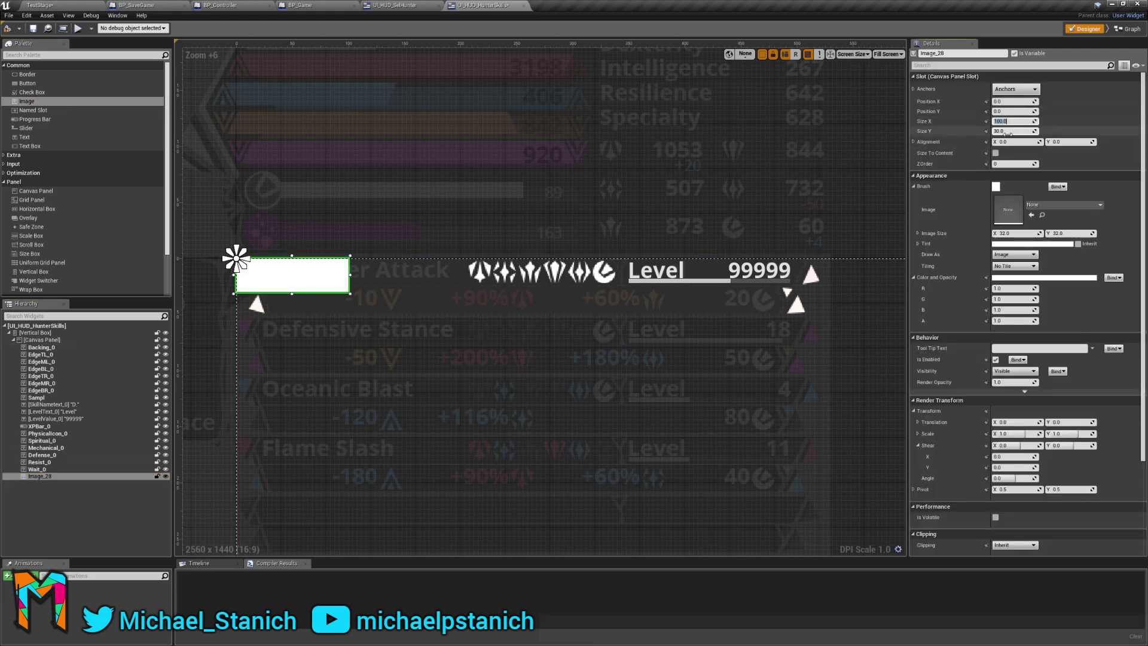
pyautogui.write('20')
pyautogui.press('Tab')
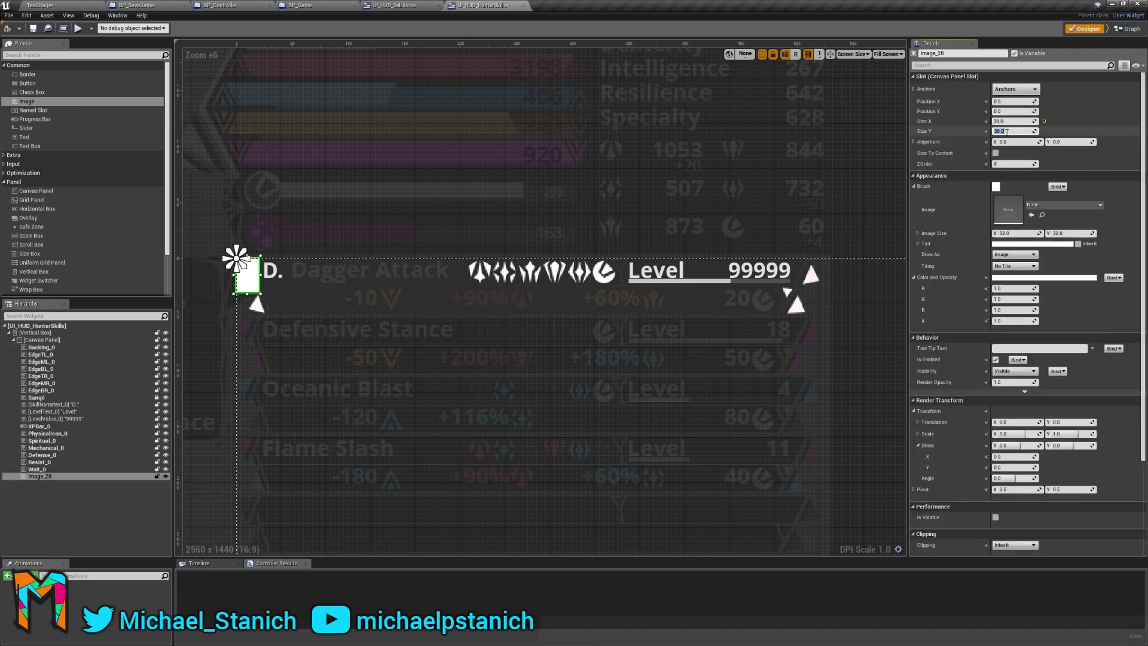
pyautogui.write('20')
pyautogui.press('Return')
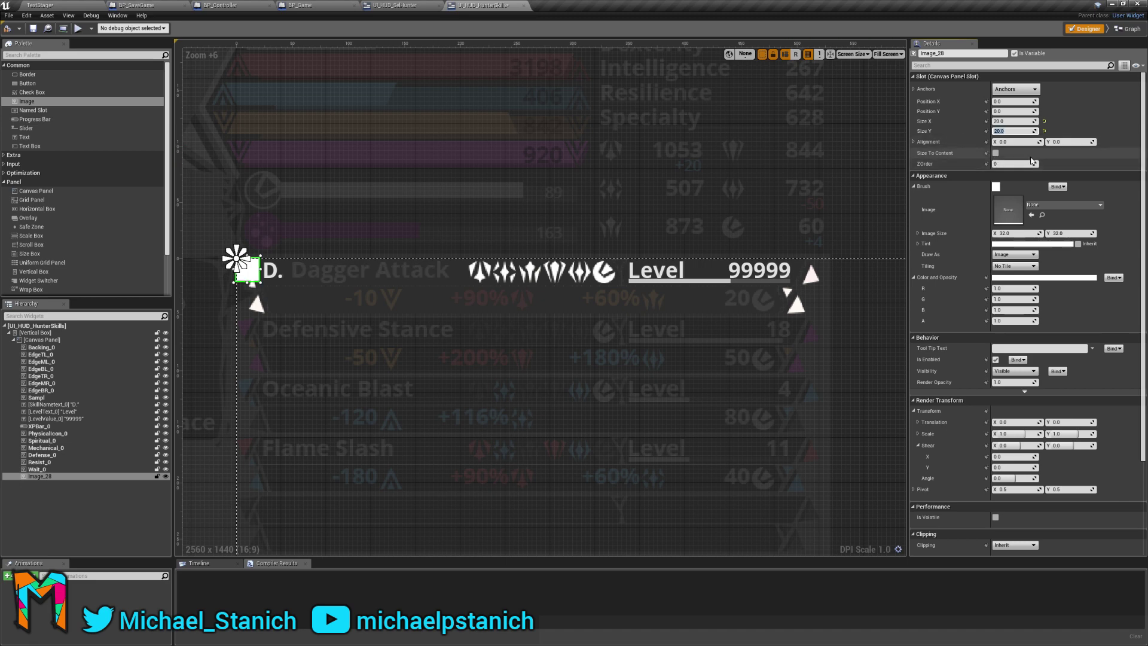
# Assign the UI_Icon_Physical texture to the new image's brush.
pyautogui.click(1070, 205)
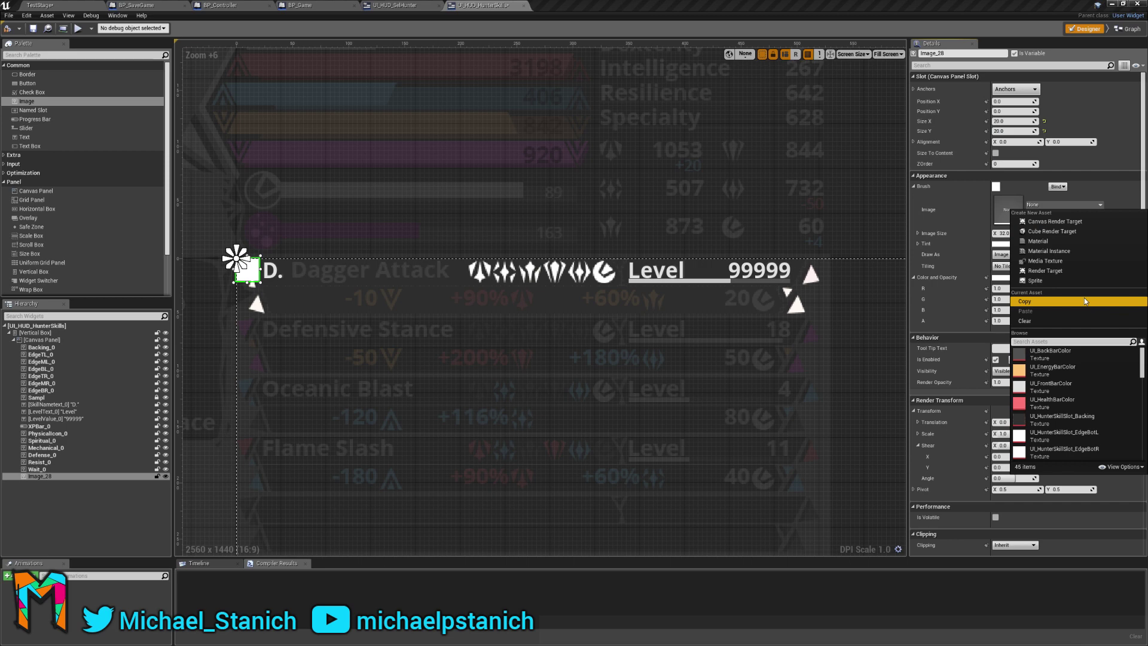
pyautogui.write('physical')
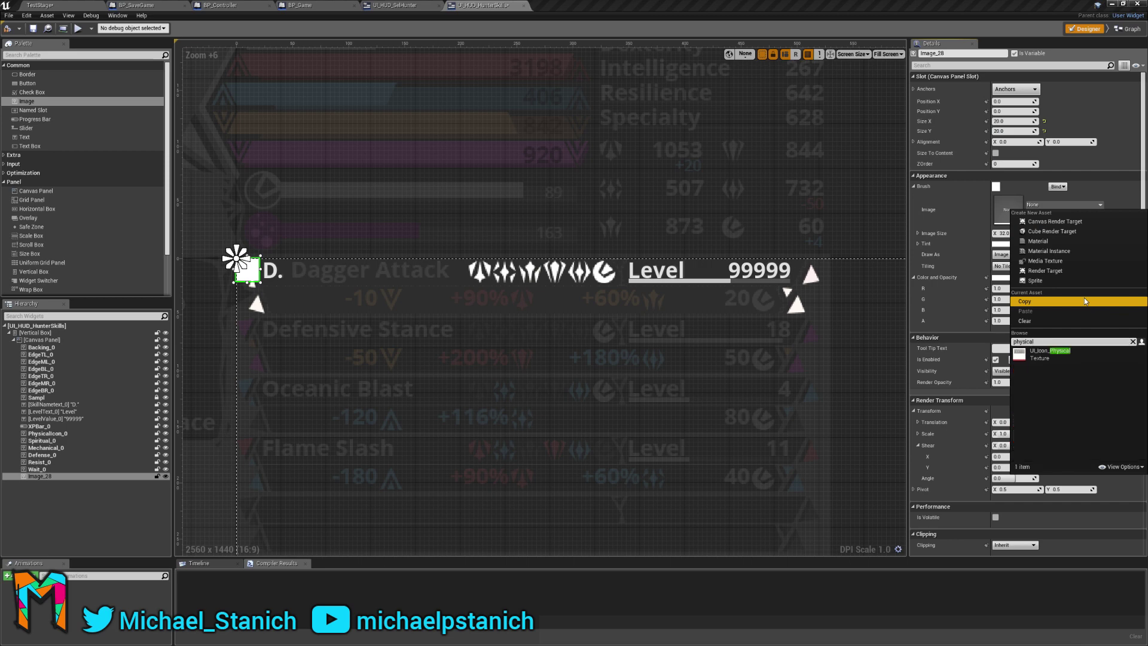
pyautogui.click(1046, 354)
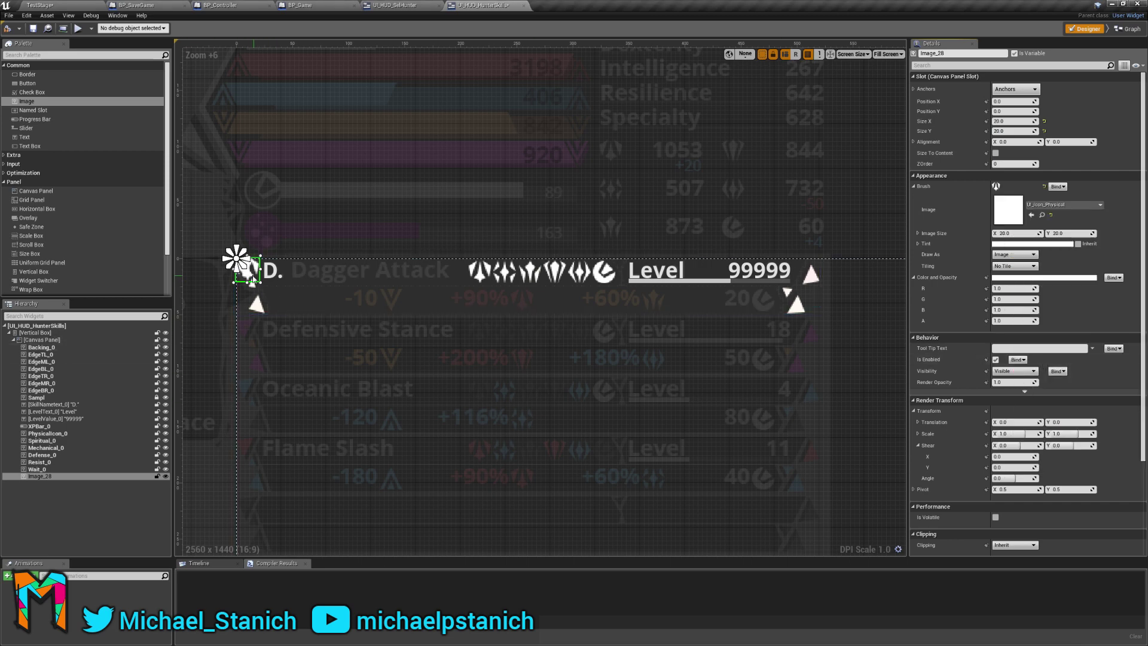
# Move the new physical icon beside the reference cost value under the skill name, at about X 128, Y 27.
pyautogui.moveTo(251, 276); pyautogui.dragTo(418, 323)
pyautogui.scroll(14, 395, 294)
pyautogui.scroll(-6, 251, 305)
pyautogui.click(55, 479)
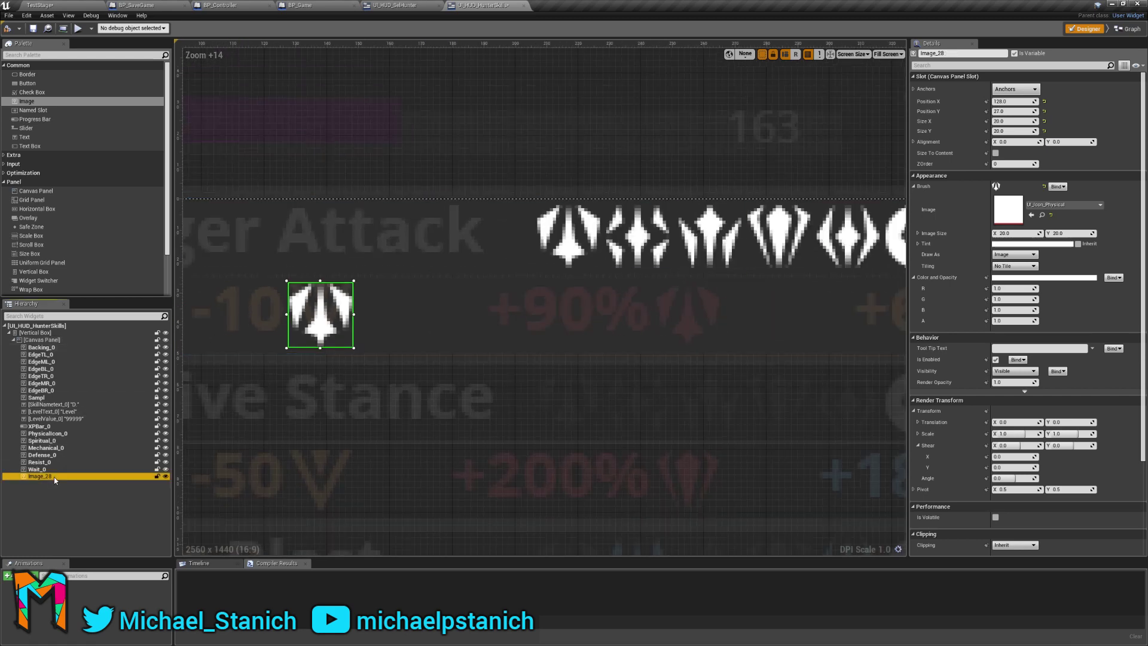
# Paste a copy of the physical icon image into the skill row's canvas panel.
pyautogui.click(34, 340)
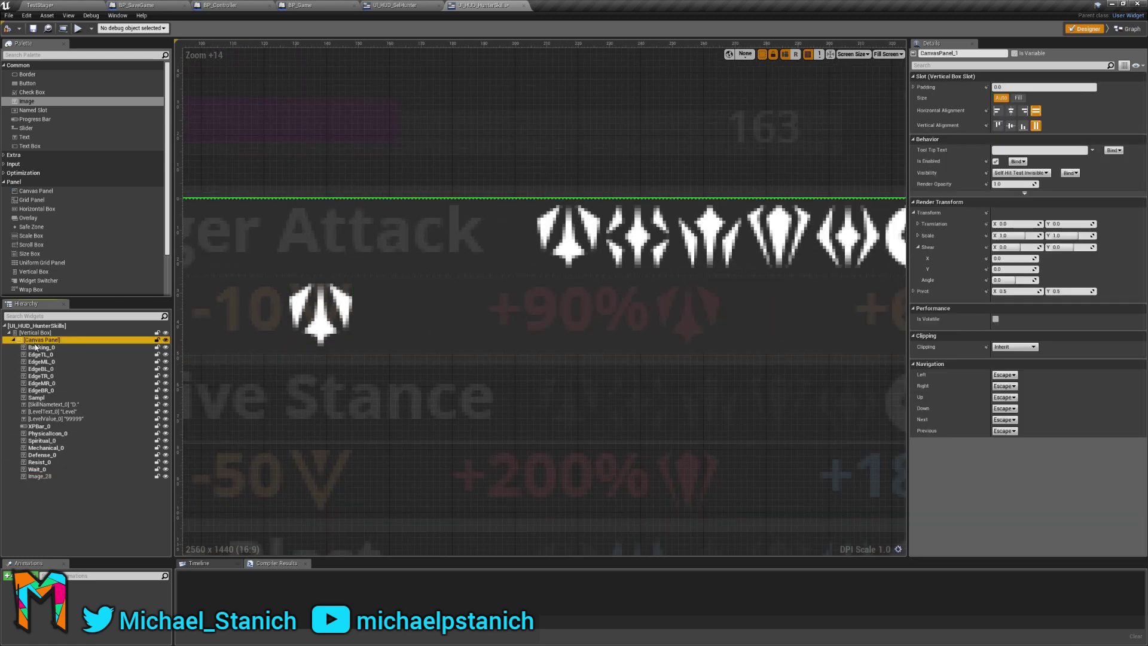
pyautogui.hotkey('ctrl', 'v')
pyautogui.click(42, 483)
pyautogui.click(323, 330)
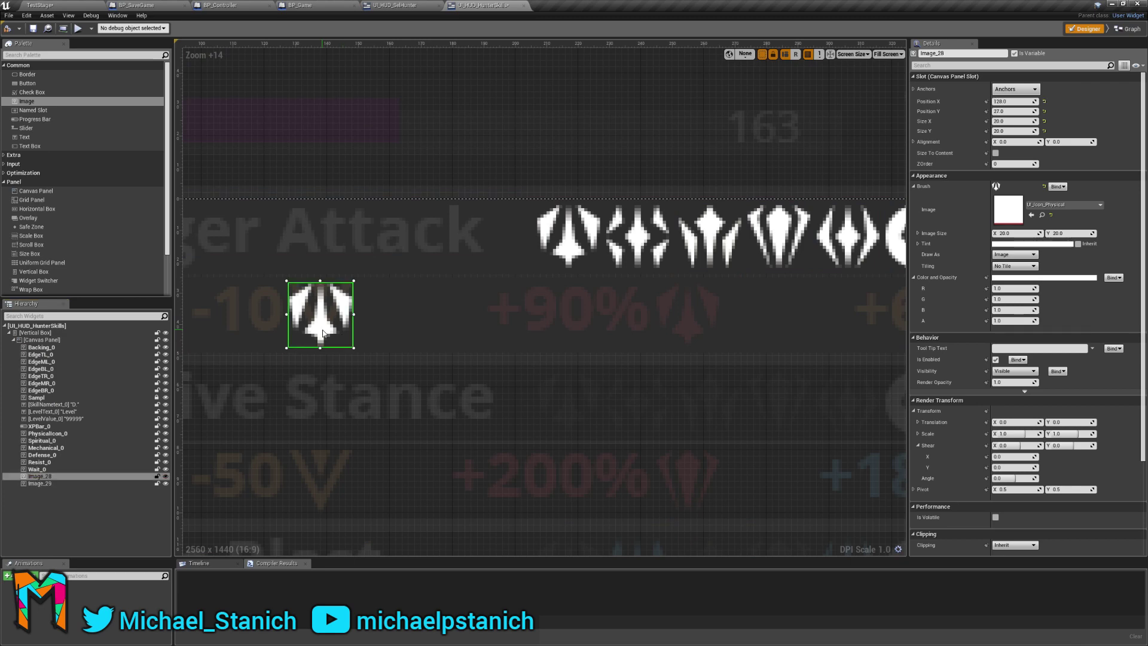
pyautogui.moveTo(323, 332); pyautogui.dragTo(676, 338)
pyautogui.hotkey('ctrl', 'z')
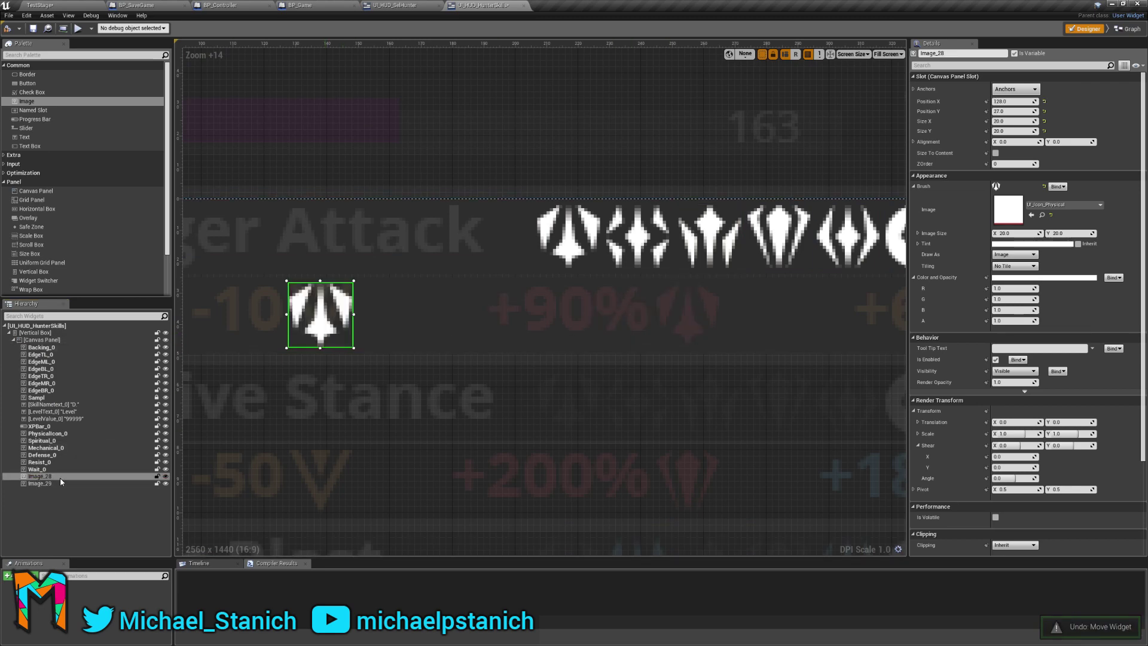
# Move the pasted icon beside the reference +90% value, to X 245, Y 27.
pyautogui.click(60, 483)
pyautogui.scroll(-5, 562, 341)
pyautogui.scroll(2, 403, 284)
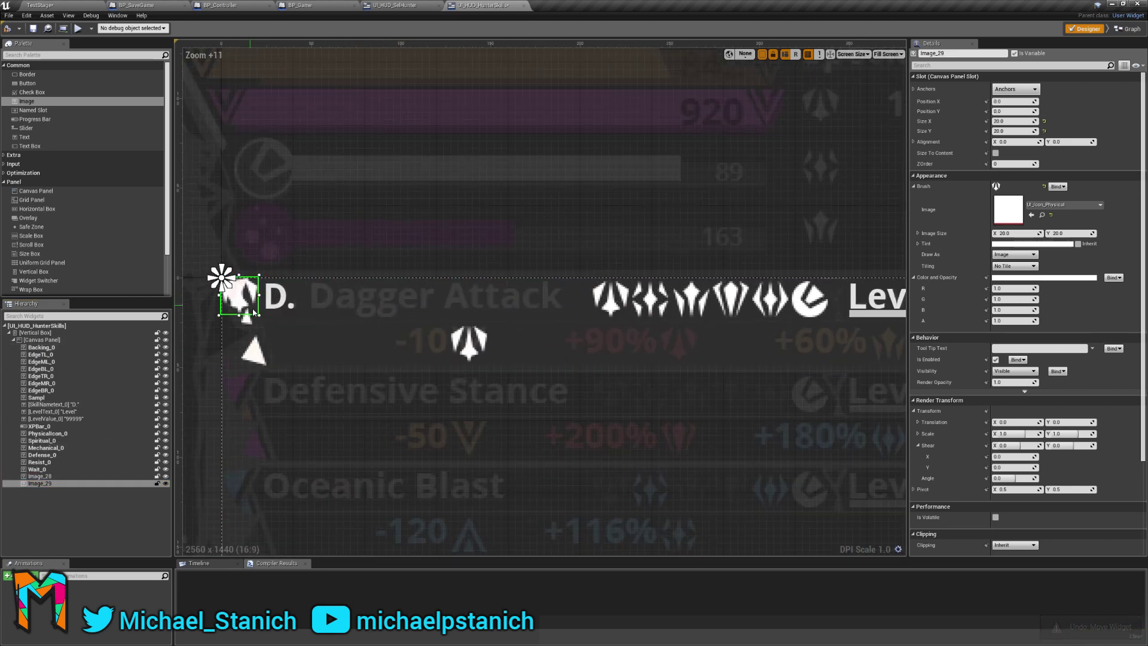
pyautogui.moveTo(254, 312); pyautogui.dragTo(705, 351)
pyautogui.scroll(9, 694, 347)
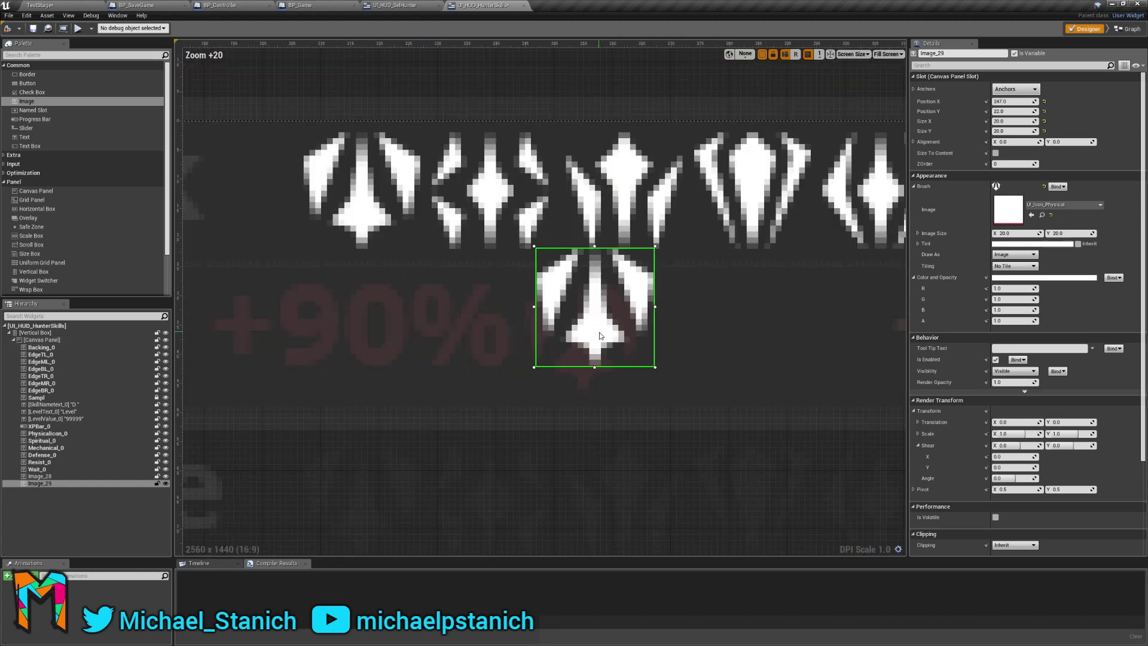
pyautogui.moveTo(599, 331); pyautogui.dragTo(588, 362)
pyautogui.scroll(-11, 588, 362)
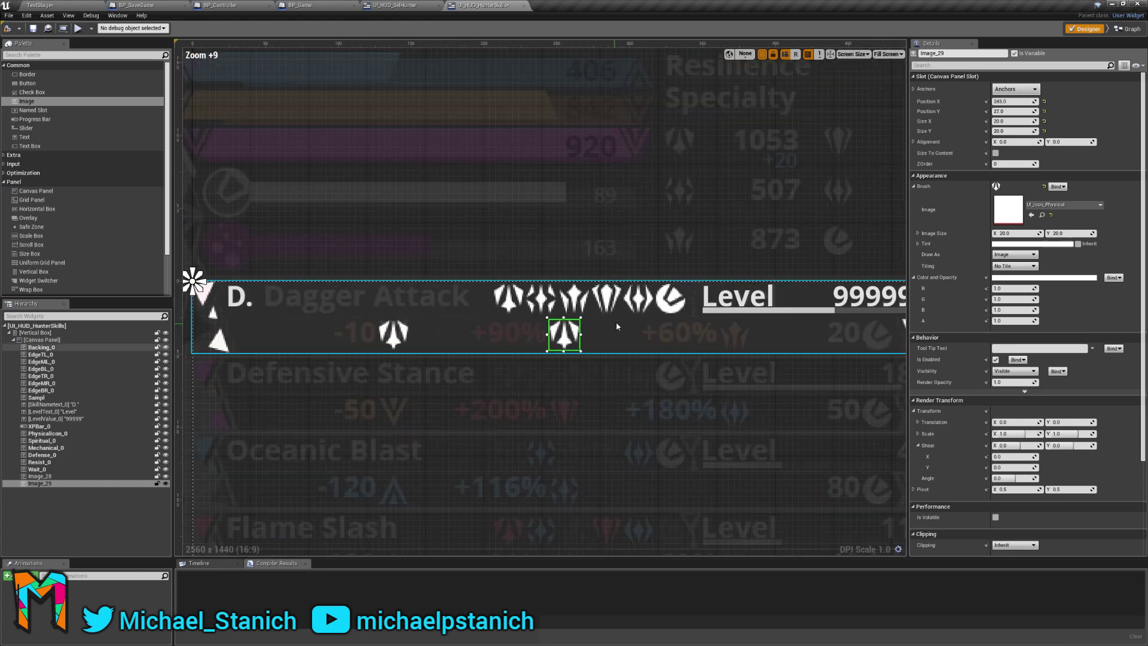
# Paste another physical icon into the canvas panel and place it beside the reference +60% value, at X 362, Y 27.
pyautogui.scroll(-2, 423, 278)
pyautogui.scroll(2, 361, 281)
pyautogui.click(59, 340)
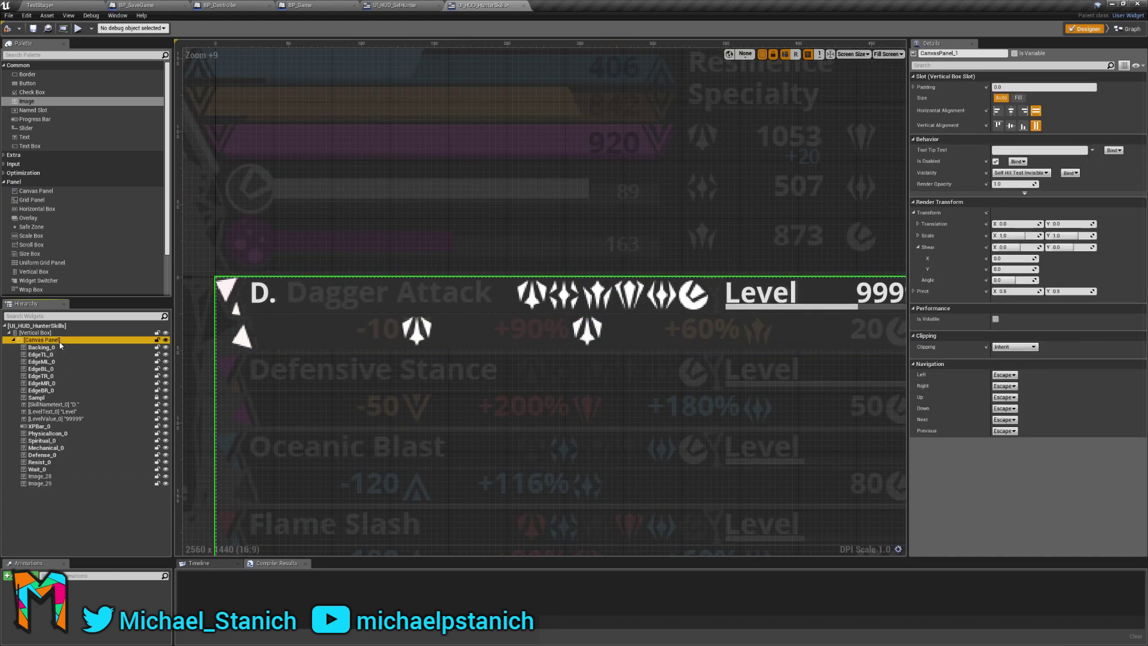
pyautogui.hotkey('ctrl', 'v')
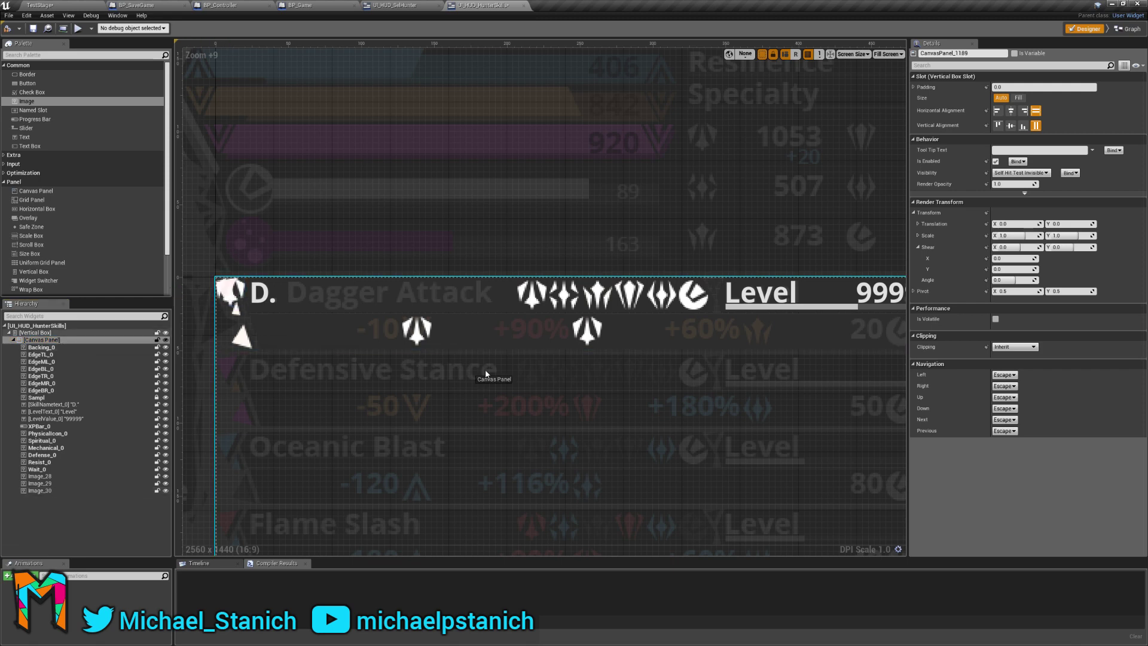
pyautogui.click(229, 302)
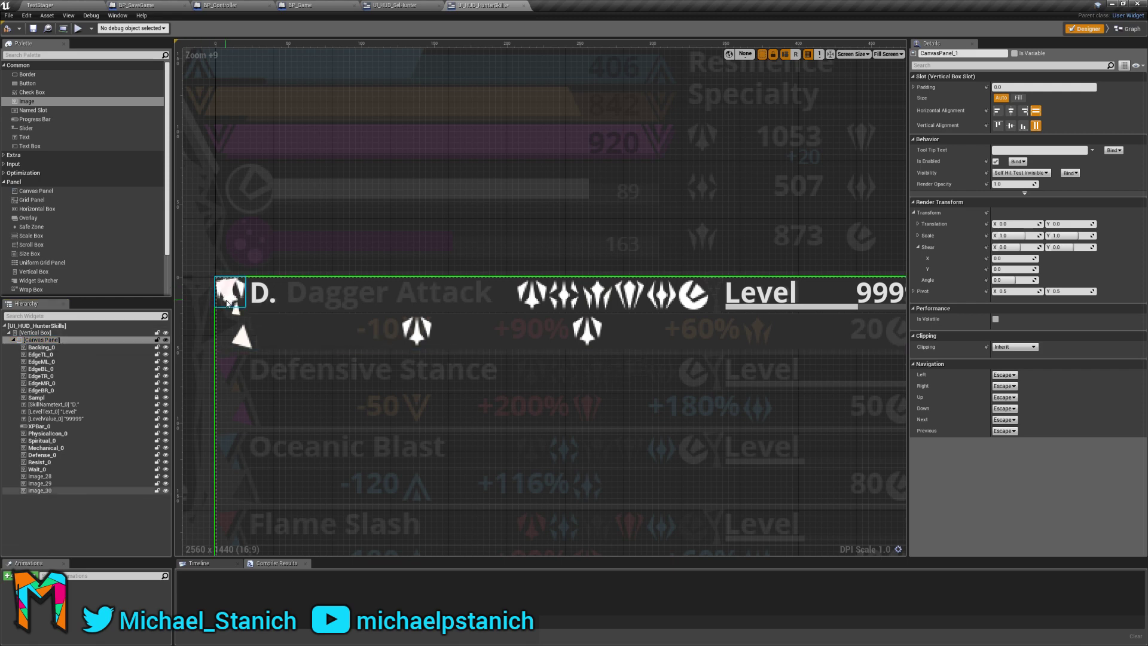
pyautogui.moveTo(229, 302); pyautogui.dragTo(685, 343)
pyautogui.moveTo(756, 342); pyautogui.dragTo(816, 321)
pyautogui.scroll(5, 817, 320)
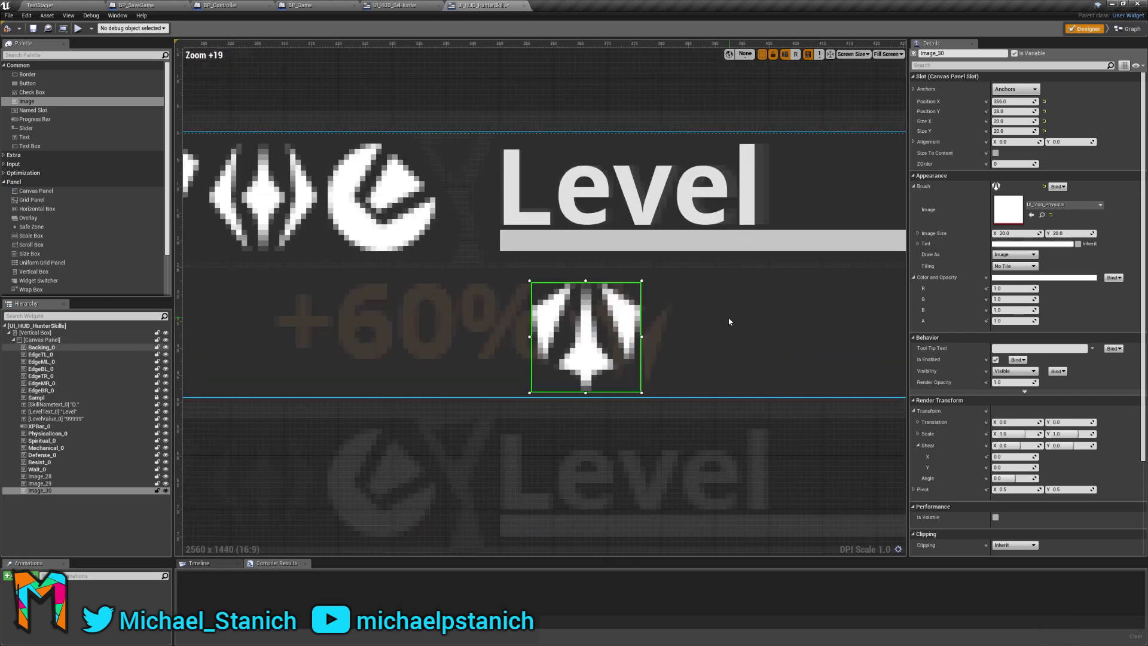
pyautogui.moveTo(653, 326)
pyautogui.mouseDown()
pyautogui.moveTo(682, 326)
pyautogui.moveTo(659, 326)
pyautogui.mouseUp()
pyautogui.scroll(-8, 659, 367)
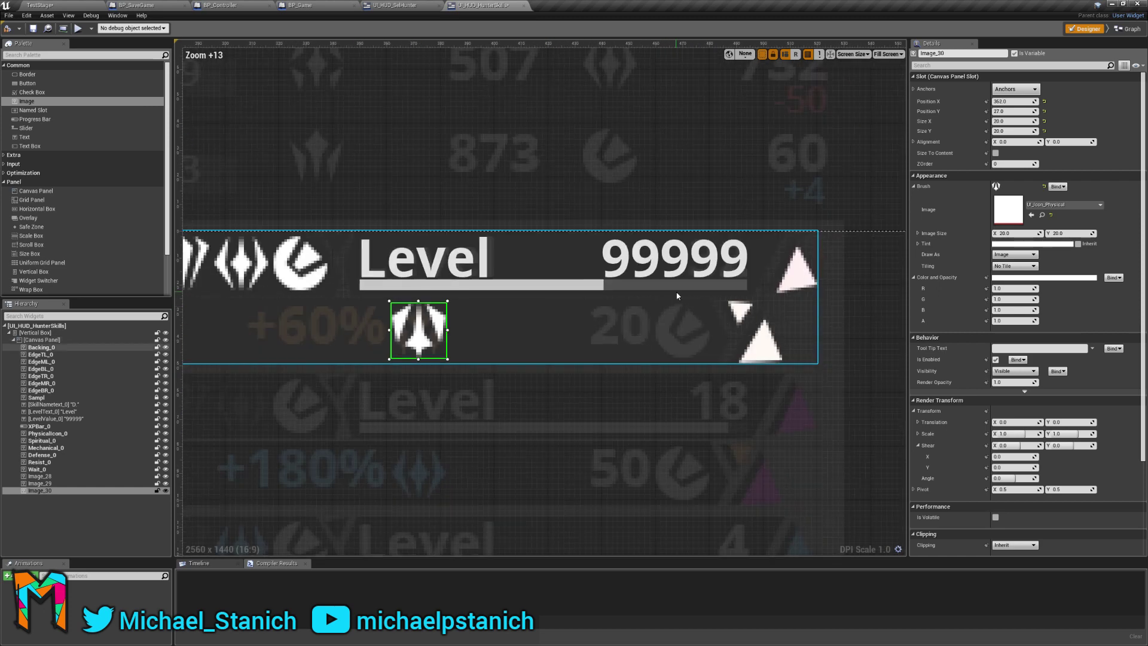
# Paste a fourth icon into the canvas panel and place it beside the reference wait value of 20, at X 460, Y 27.
pyautogui.scroll(1, 629, 304)
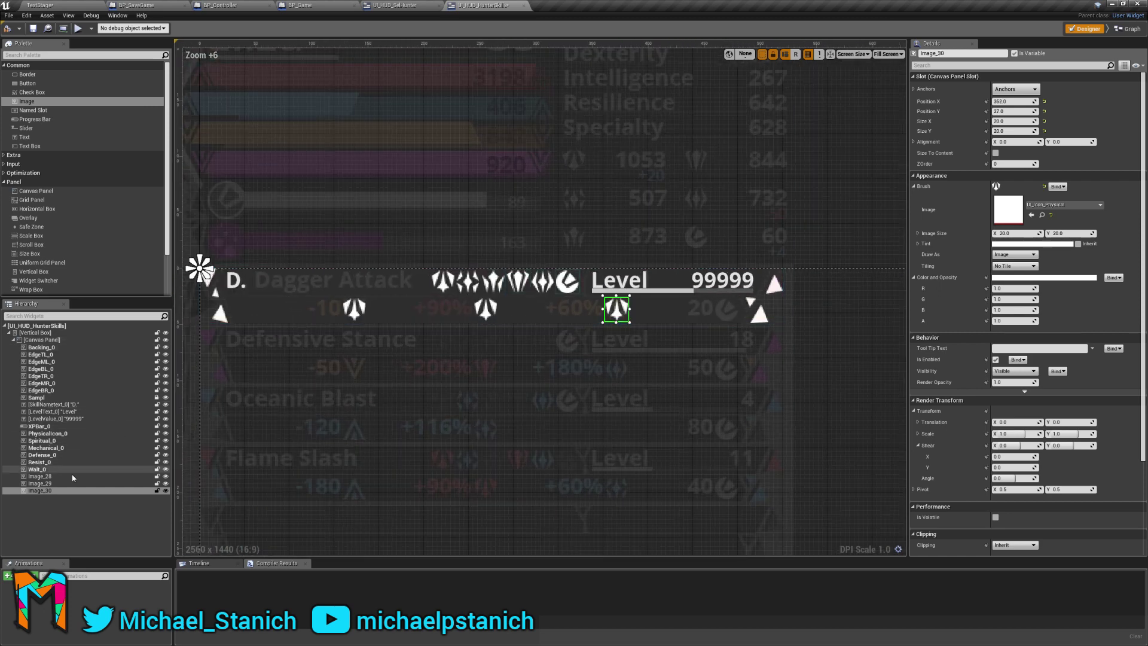
pyautogui.moveTo(54, 491); pyautogui.dragTo(272, 352)
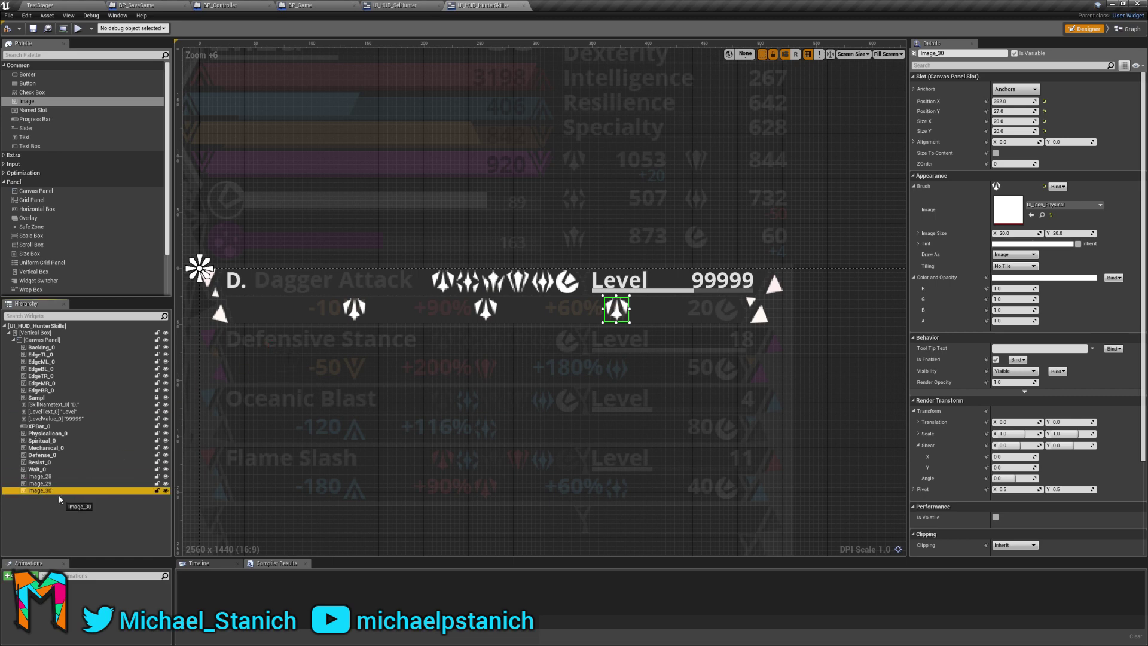
pyautogui.click(46, 340)
pyautogui.hotkey('ctrl', 'v')
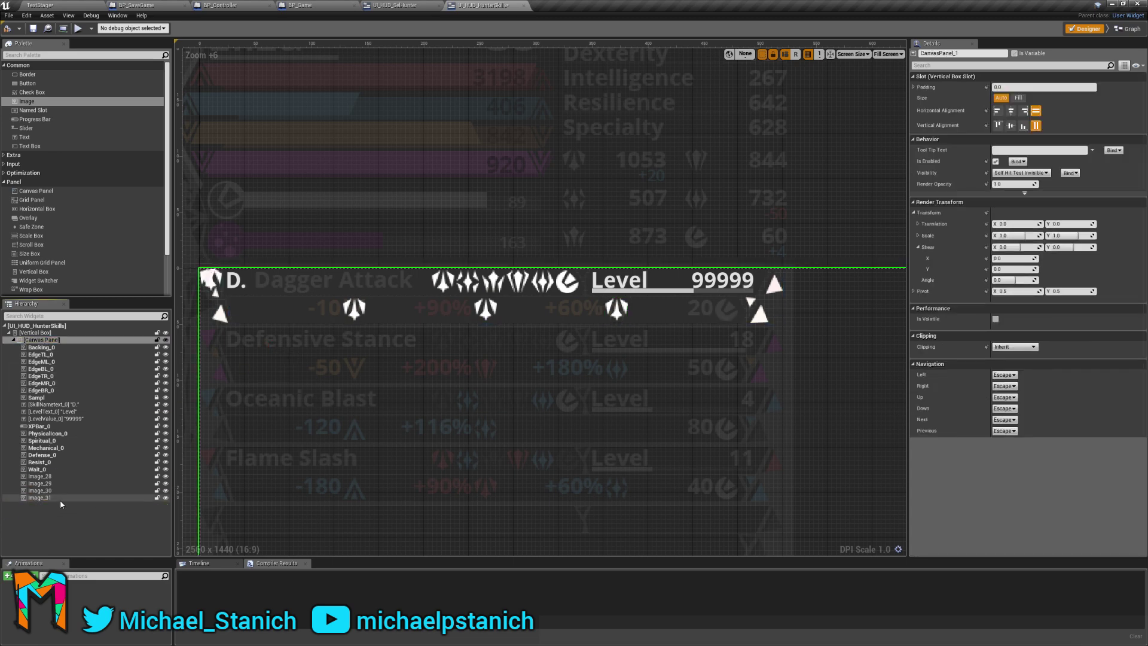
pyautogui.click(46, 498)
pyautogui.click(49, 497)
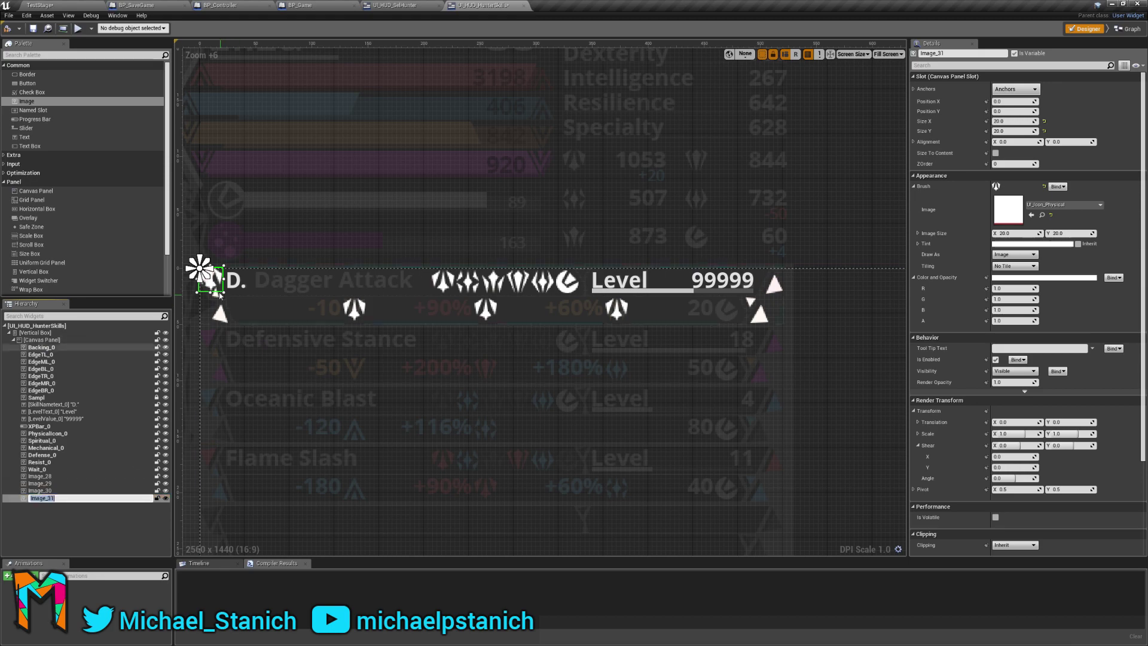
pyautogui.moveTo(215, 292); pyautogui.dragTo(237, 293)
pyautogui.moveTo(293, 321); pyautogui.dragTo(645, 324)
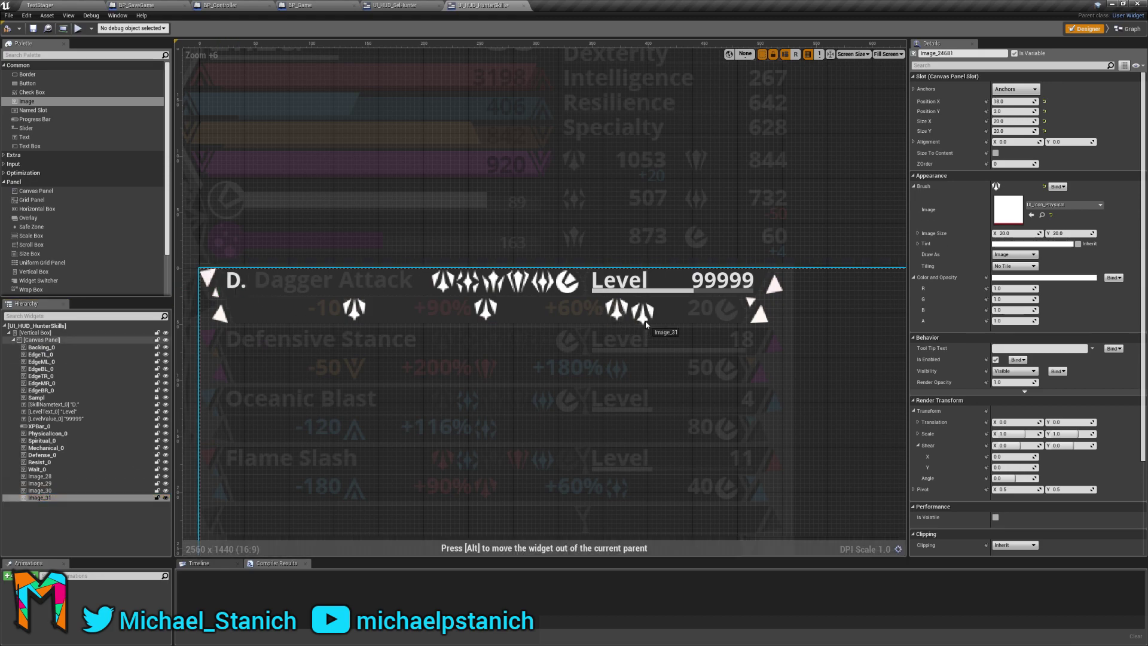
pyautogui.scroll(14, 736, 320)
pyautogui.moveTo(739, 321); pyautogui.dragTo(597, 349)
pyautogui.press('Up')
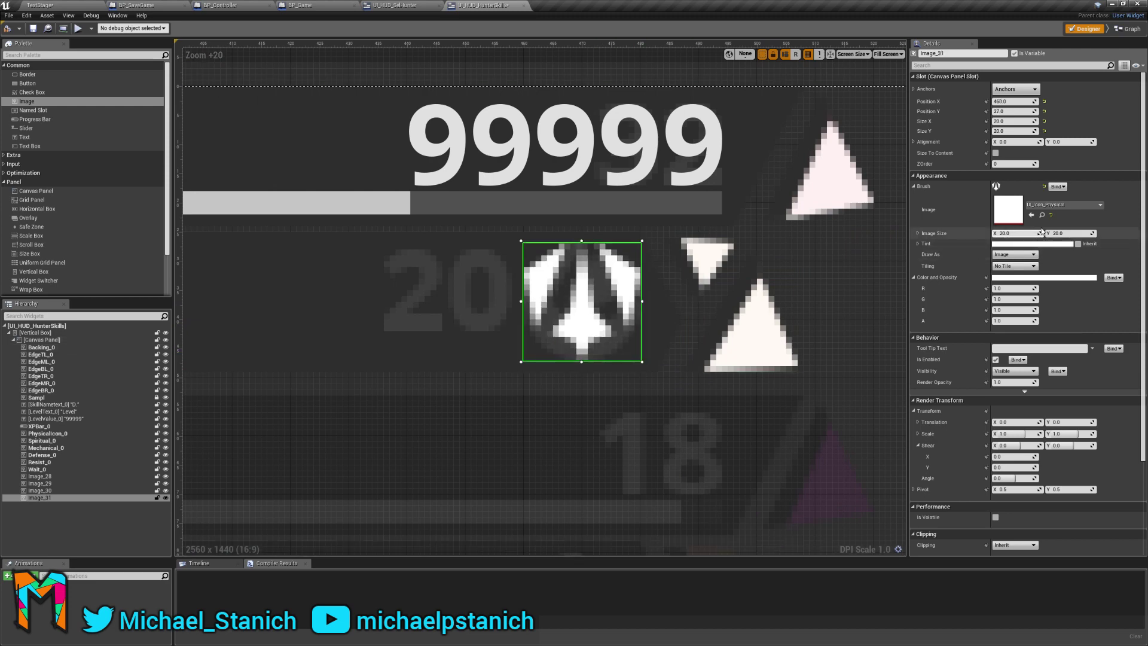
# Assign the UI_Icon_Wait texture to the fourth icon's brush.
pyautogui.click(1041, 206)
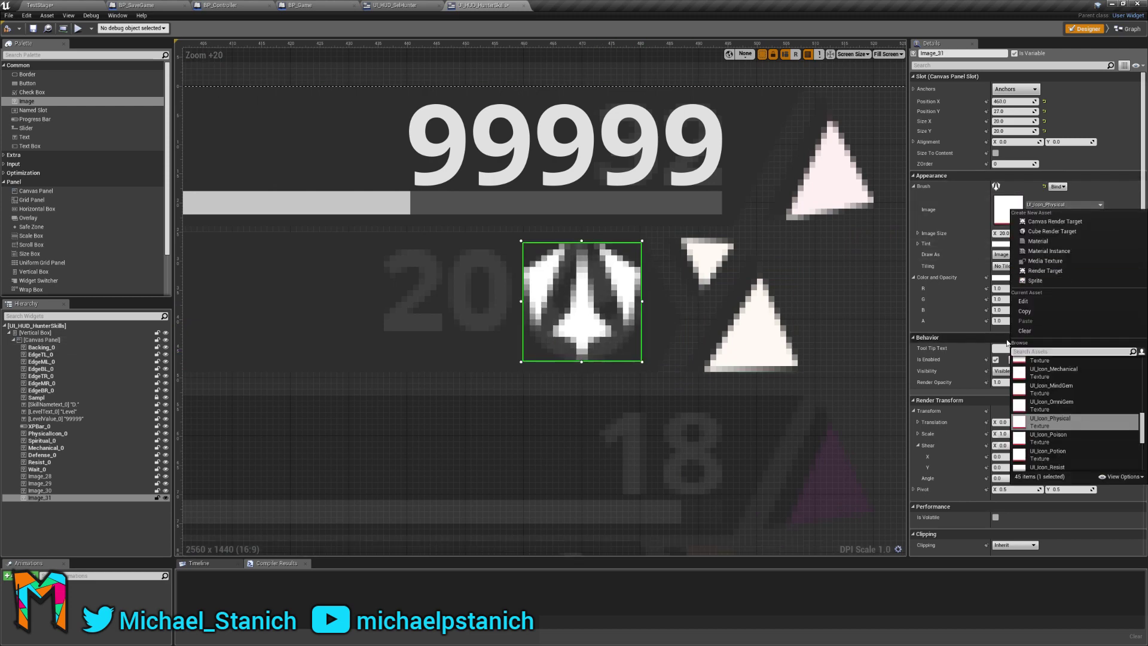
pyautogui.write('wait')
pyautogui.press('Return')
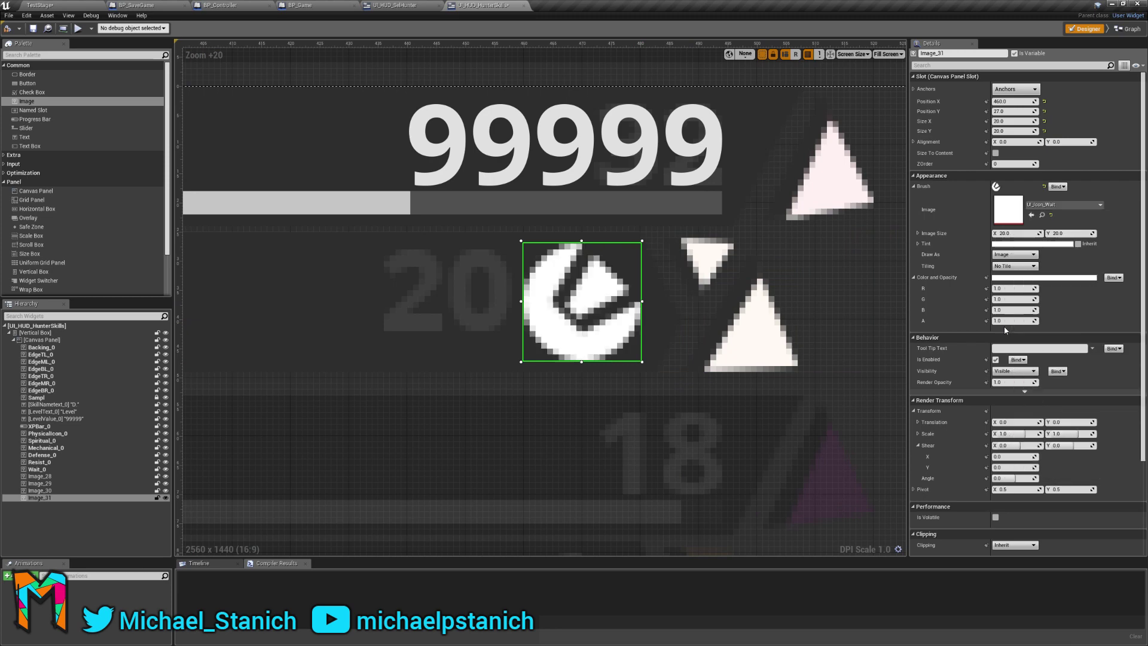
pyautogui.scroll(-9, 722, 361)
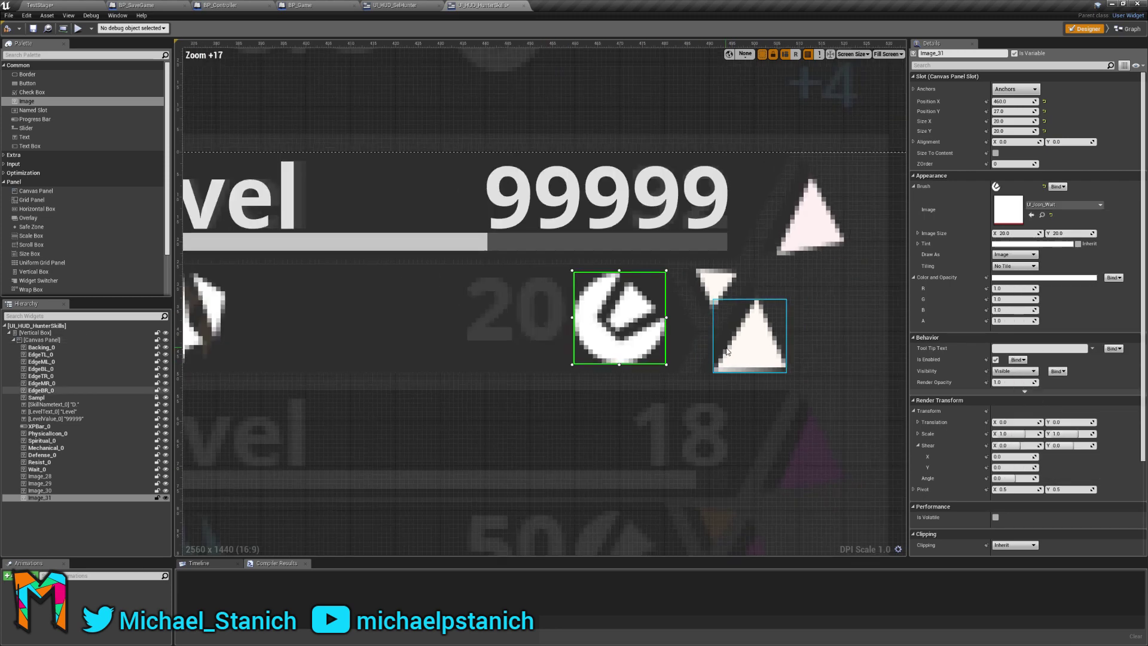
# Assign the UI_Icon_StatusDown texture to the brush of the first icon, beside the reference -10 cost.
pyautogui.click(838, 348)
pyautogui.scroll(-9, 858, 327)
pyautogui.scroll(5, 771, 352)
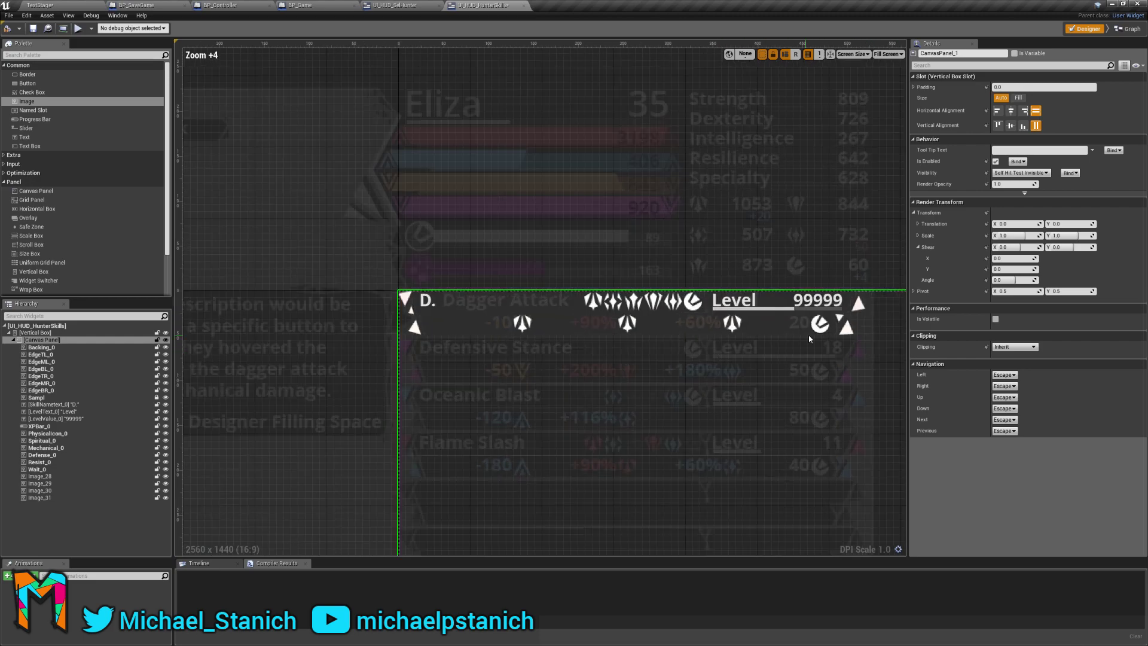
pyautogui.scroll(-2, 770, 332)
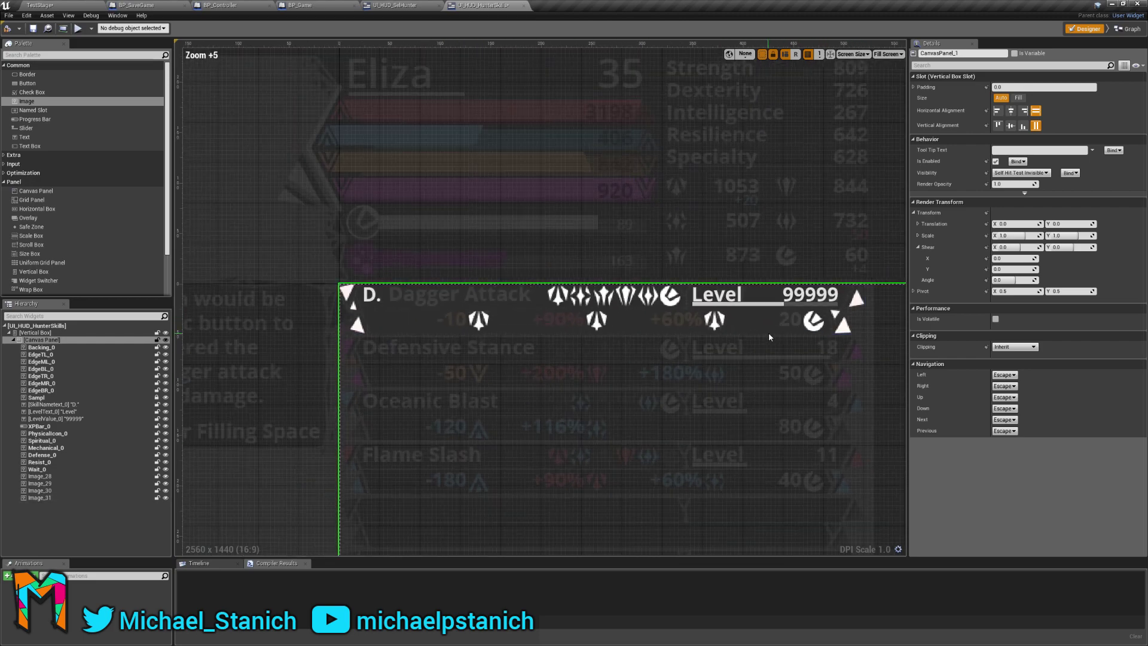
pyautogui.scroll(-1, 816, 323)
pyautogui.scroll(3, 620, 324)
pyautogui.click(486, 310)
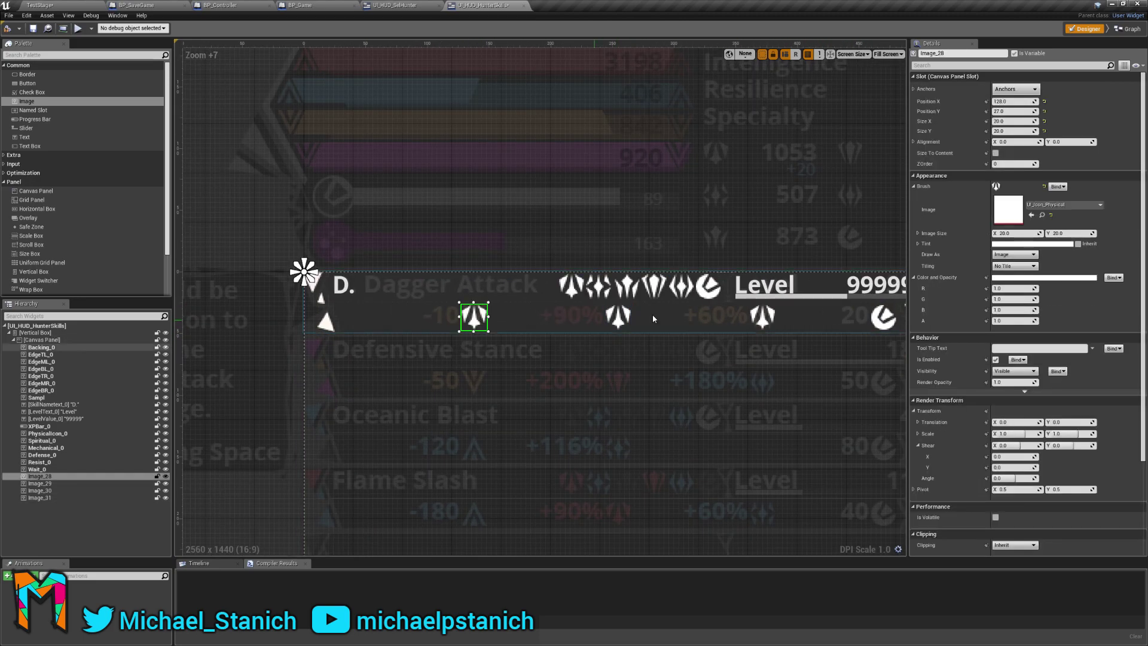
pyautogui.click(1079, 206)
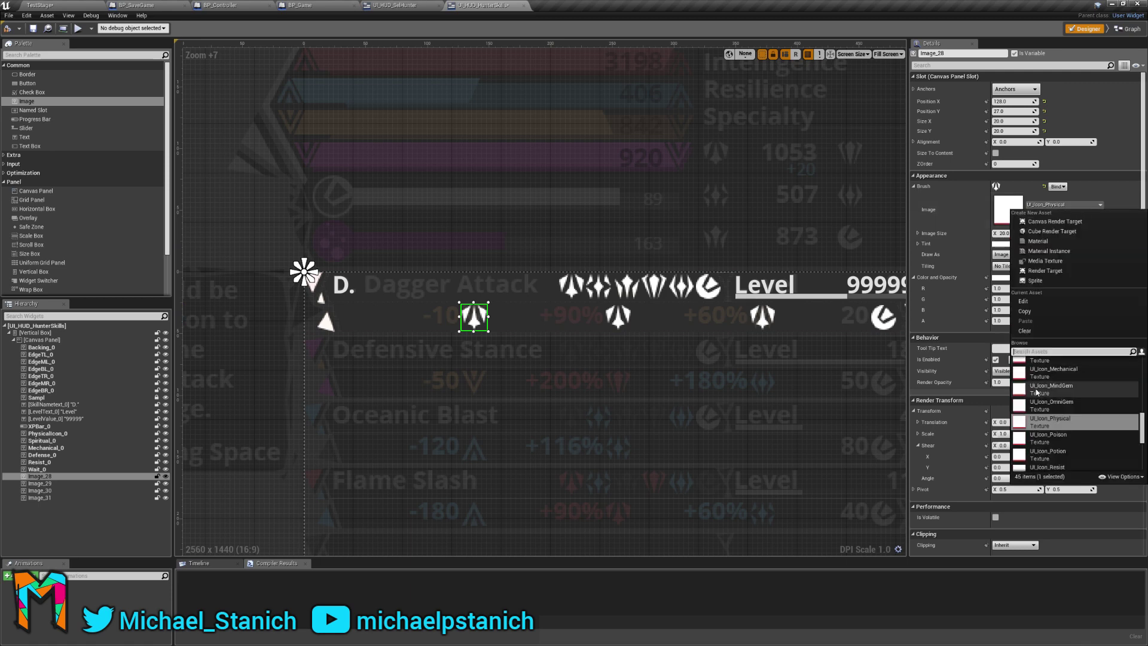
pyautogui.write('sta')
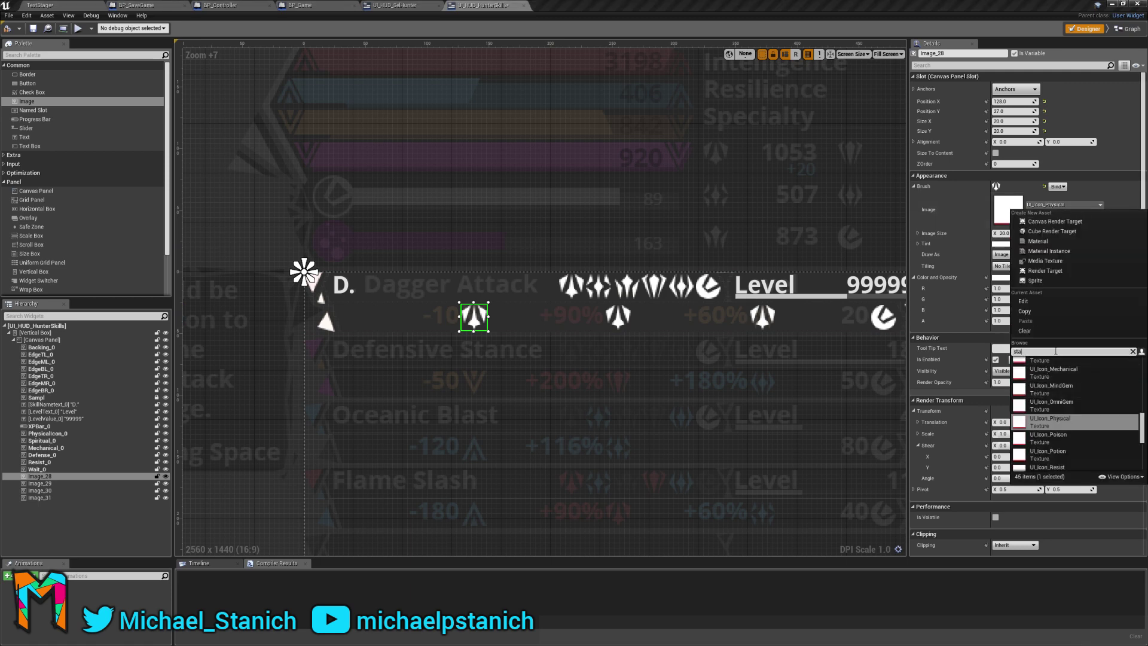
pyautogui.write('t')
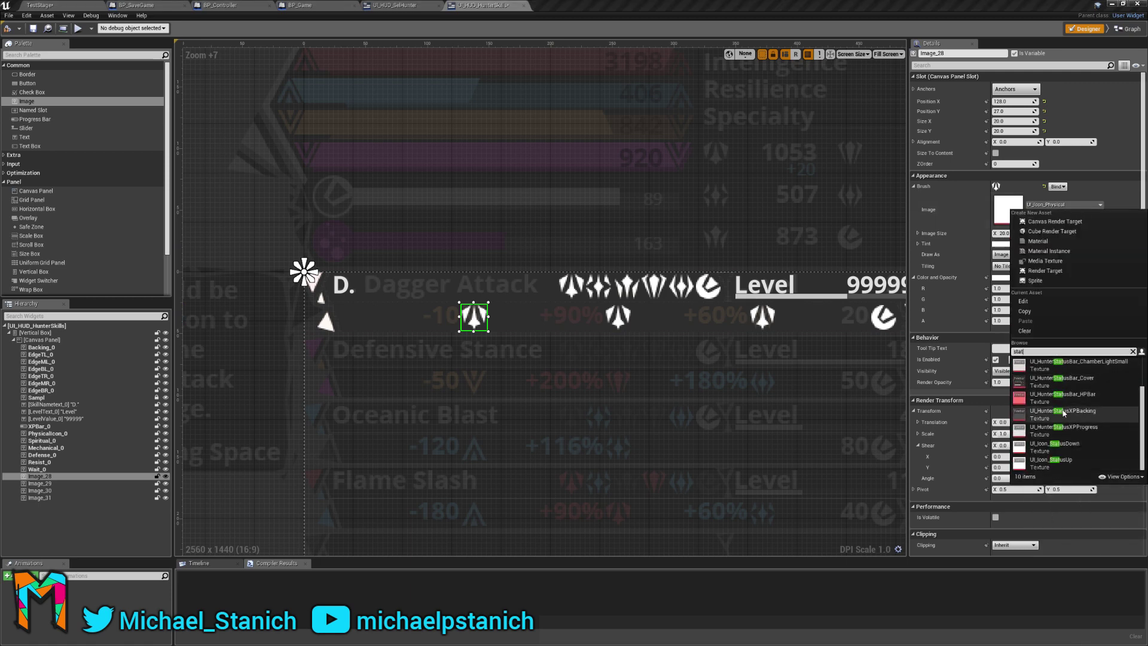
pyautogui.click(1052, 446)
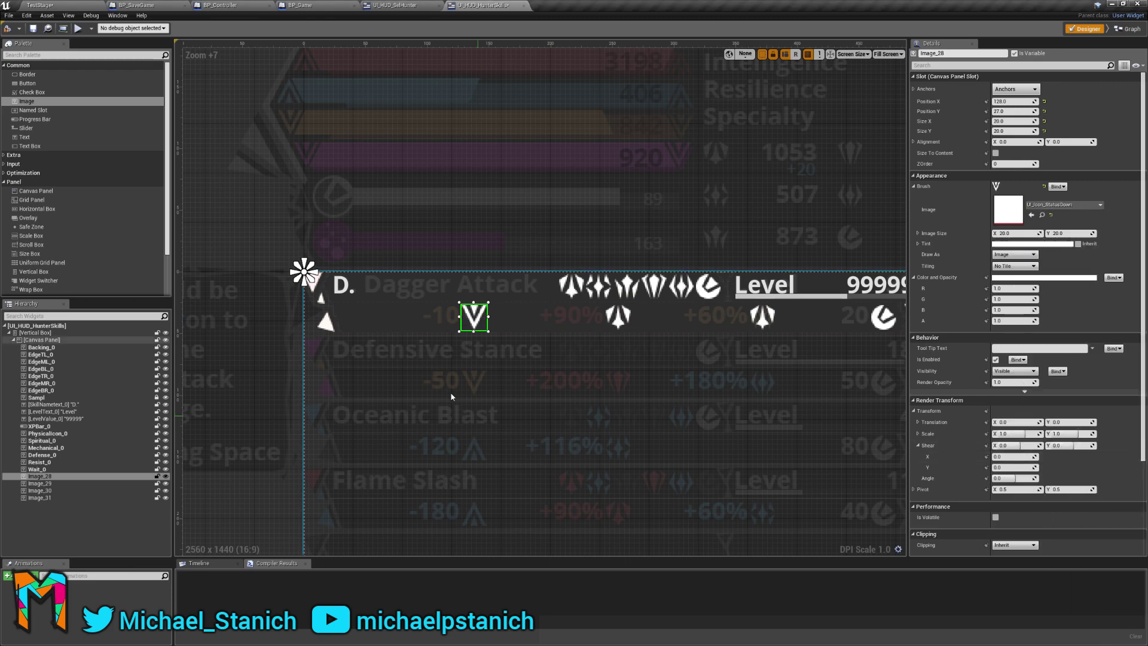
# Examine the skill row's icons and cost value against the reference mockup.
pyautogui.scroll(-3, 413, 335)
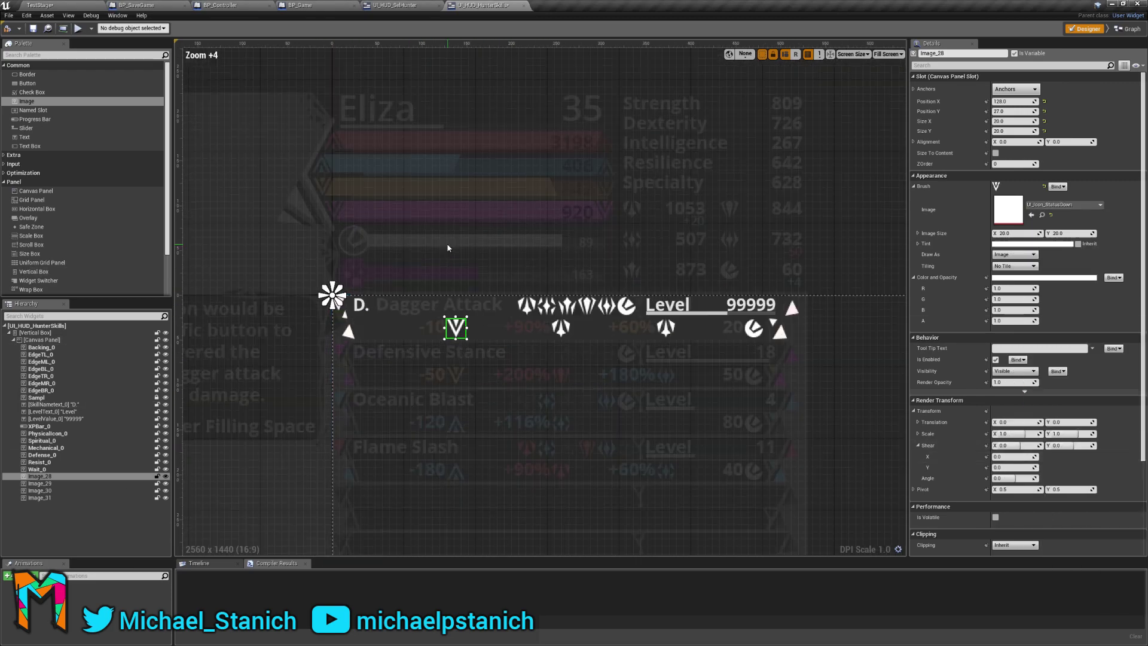
pyautogui.scroll(3, 454, 329)
pyautogui.scroll(-2, 455, 330)
pyautogui.scroll(4, 457, 335)
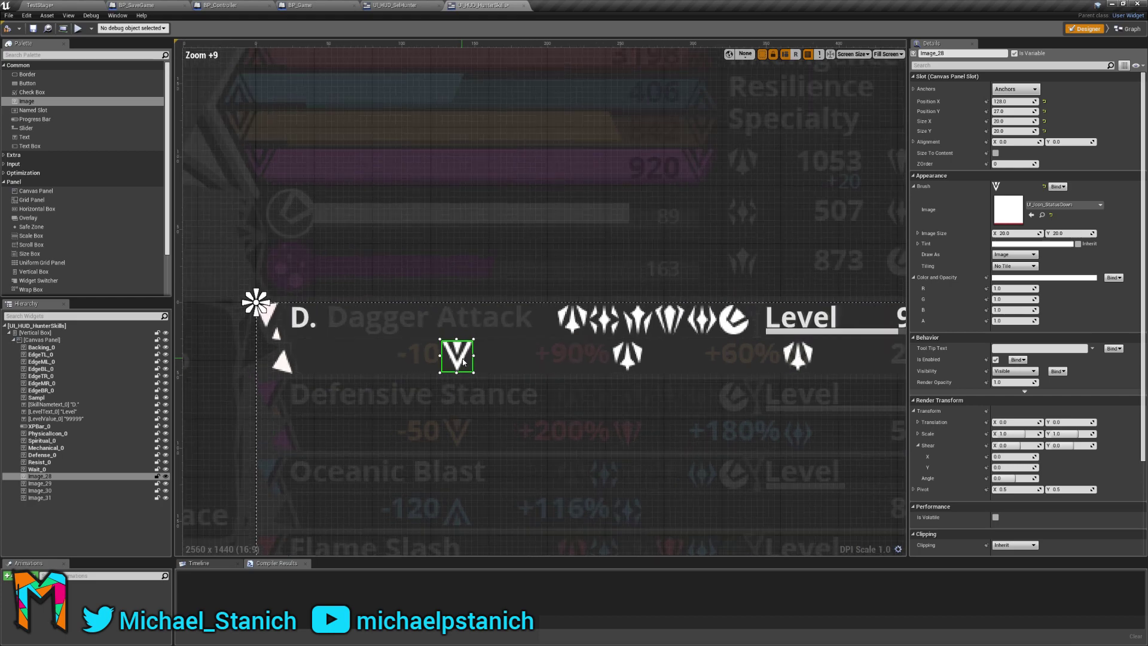
pyautogui.scroll(-3, 464, 361)
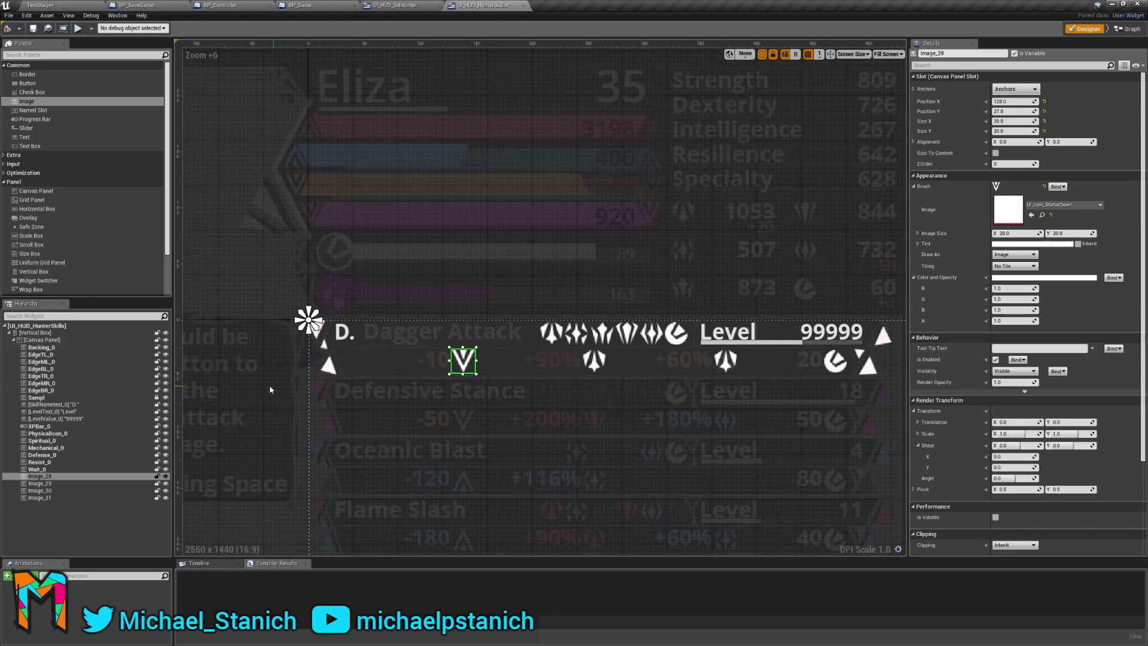
pyautogui.click(265, 298)
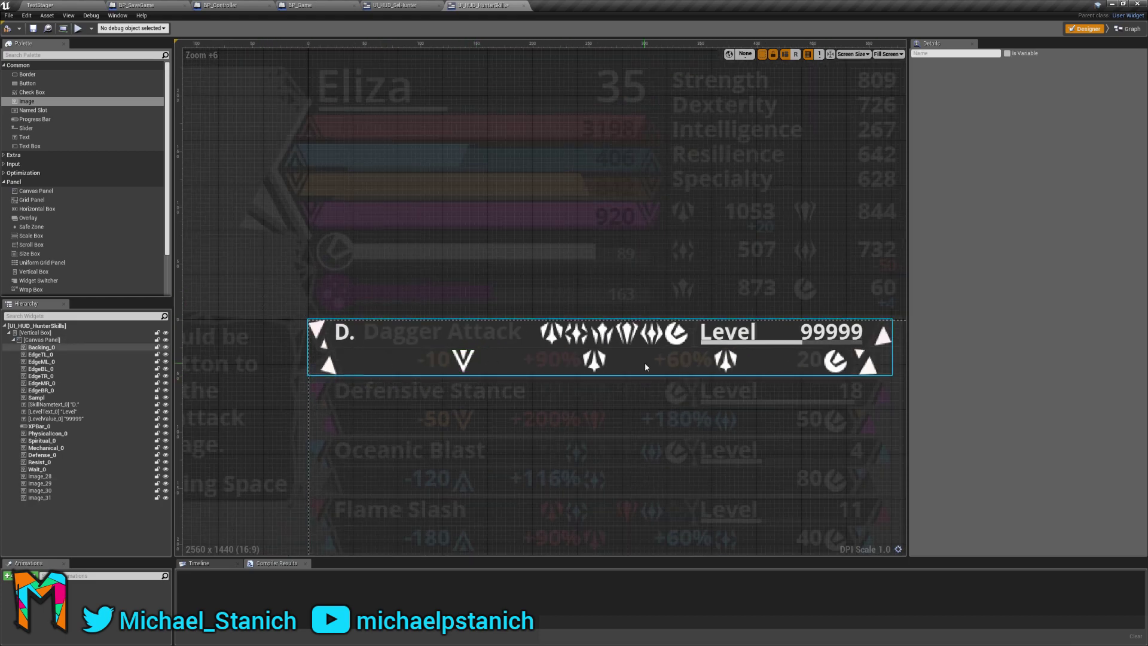
pyautogui.scroll(6, 419, 371)
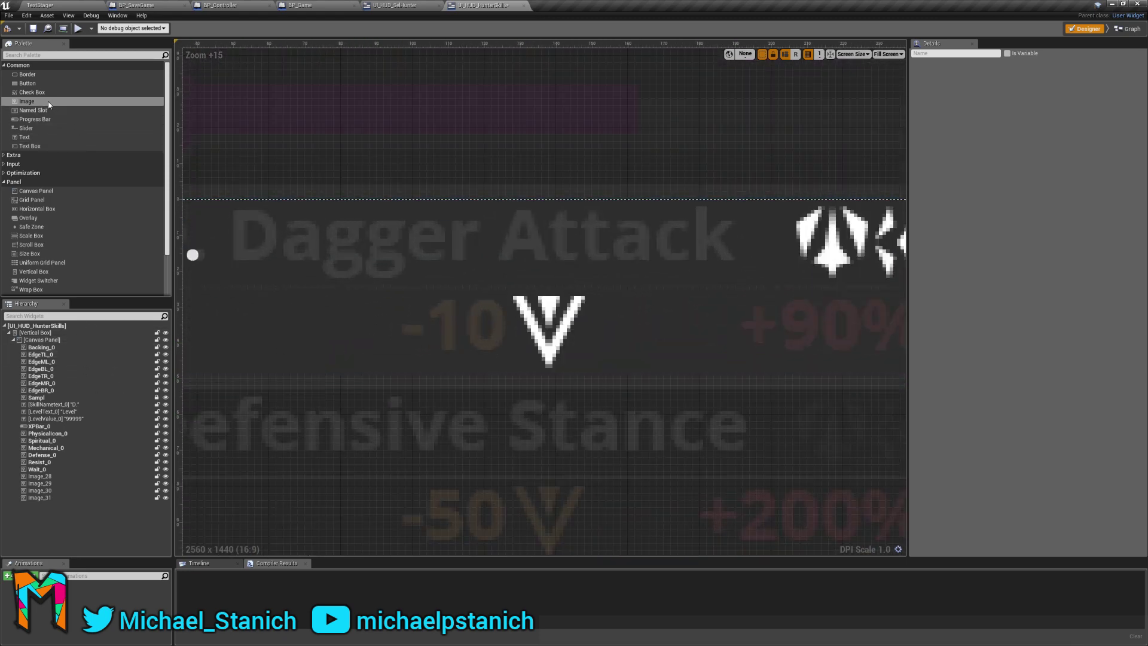
pyautogui.moveTo(27, 137); pyautogui.dragTo(250, 309)
pyautogui.scroll(-5, 705, 344)
pyautogui.scroll(3, 550, 350)
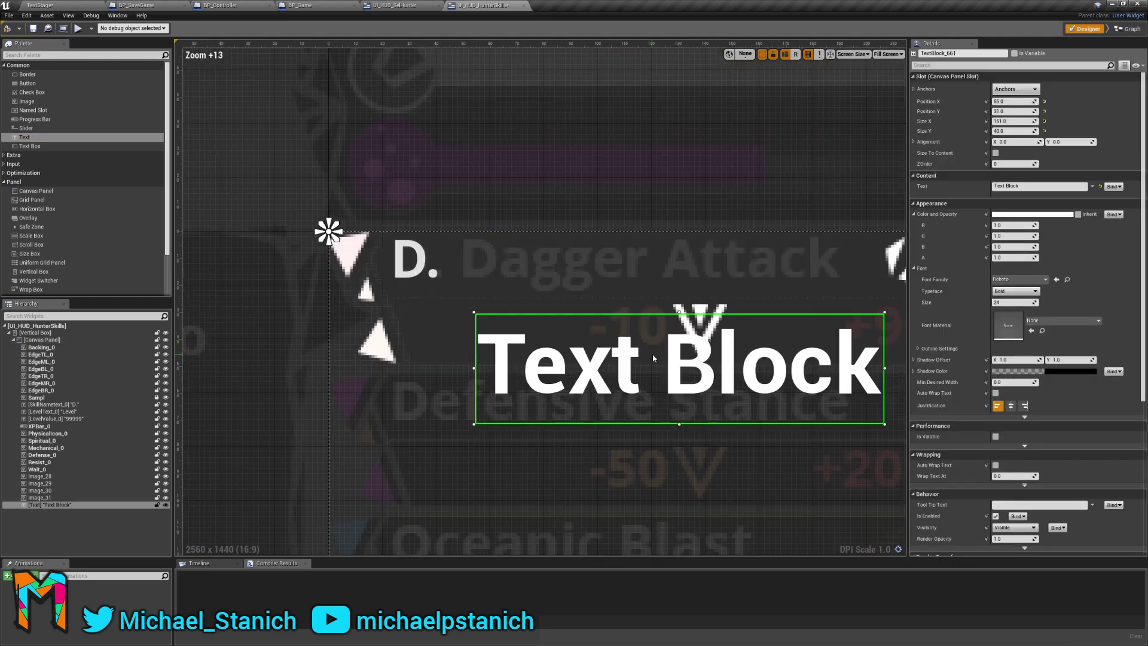
pyautogui.moveTo(653, 354); pyautogui.dragTo(428, 314)
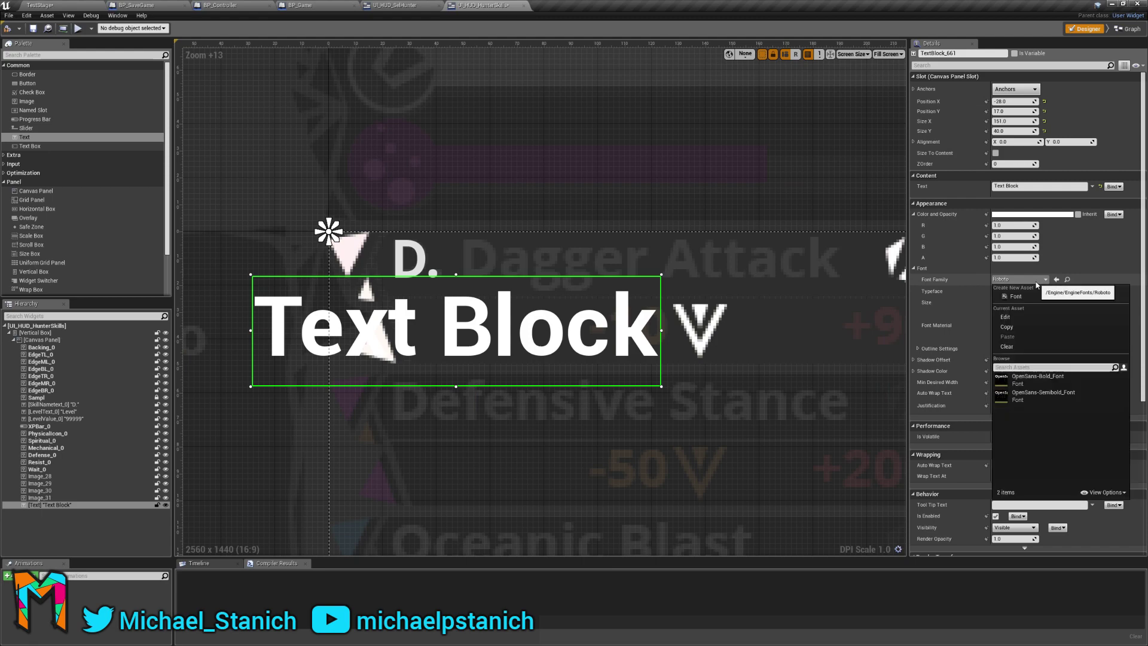
pyautogui.press('Delete')
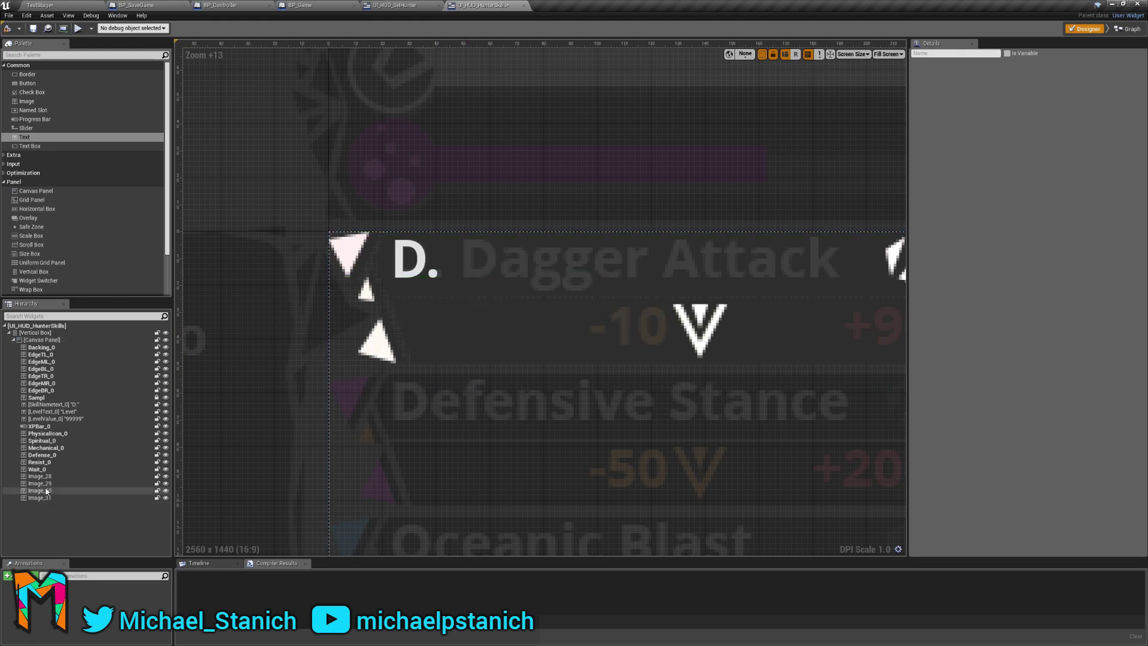
# Paste a copy of the skill name text into the canvas panel and place it in the row beneath, at X 59, Y 23.
pyautogui.click(40, 477)
pyautogui.scroll(-4, 302, 286)
pyautogui.scroll(2, 301, 285)
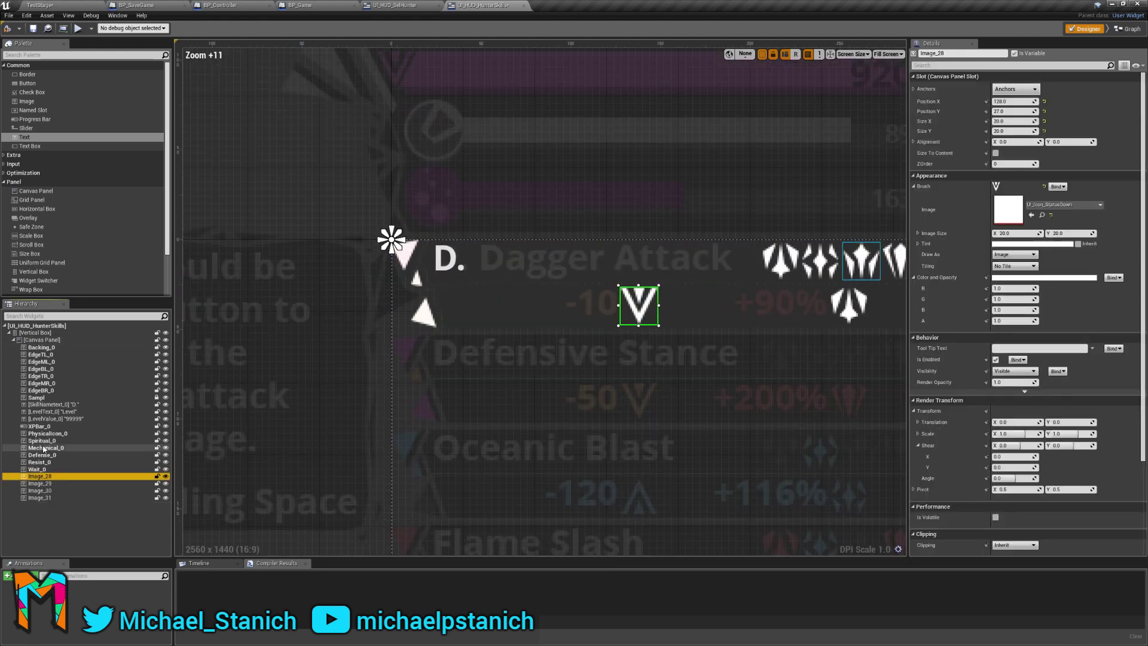
pyautogui.click(41, 355)
pyautogui.click(45, 404)
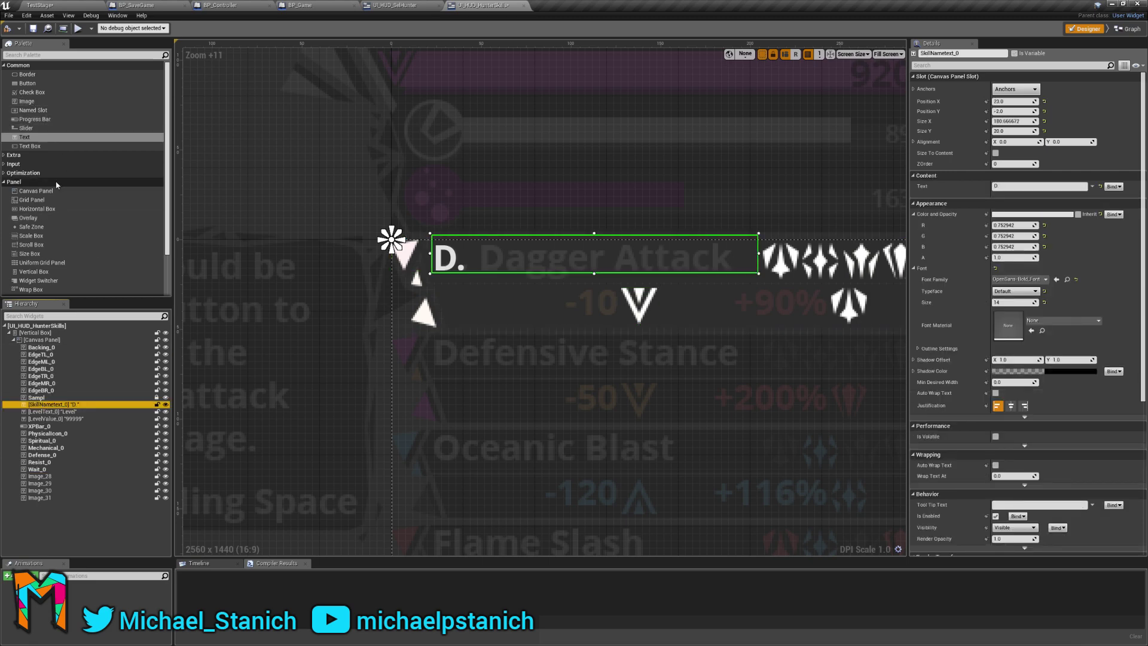
pyautogui.click(39, 339)
pyautogui.hotkey('ctrl', 'v')
pyautogui.click(53, 505)
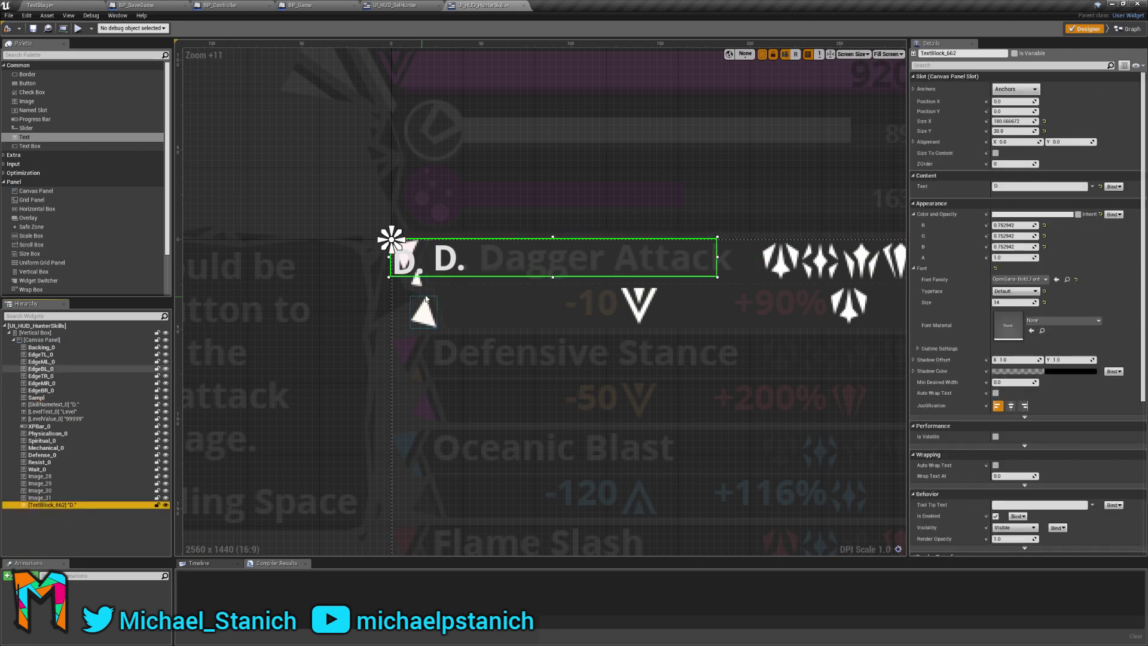
pyautogui.moveTo(618, 274); pyautogui.dragTo(559, 304)
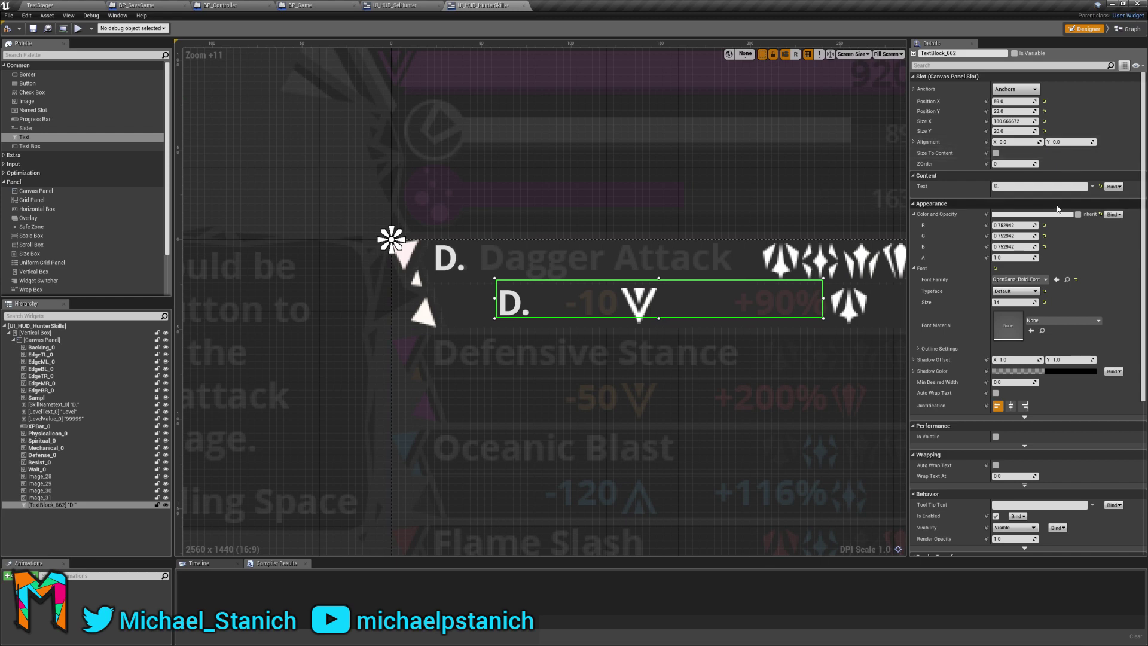
# Right-justify the copied text, move it to X -39, Y 22 and set its content to 0.
pyautogui.click(1024, 406)
pyautogui.moveTo(810, 310); pyautogui.dragTo(634, 308)
pyautogui.click(1011, 186)
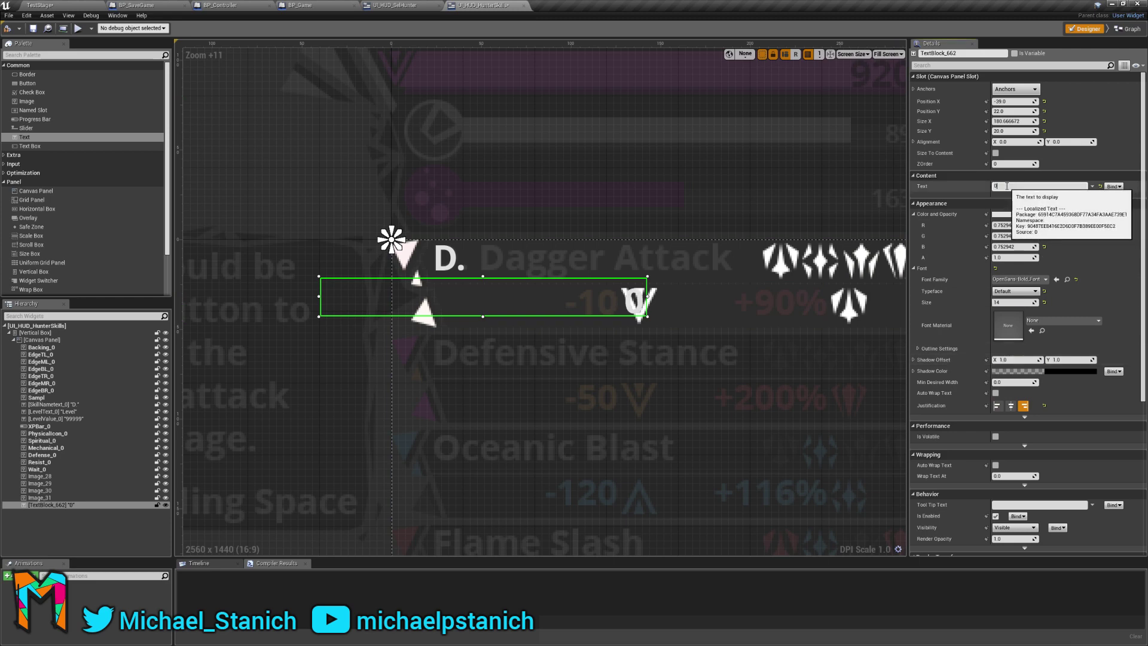
pyautogui.press('Return')
# Fit the cost text box between the row's edge and the first icon, at X 25, Y 23 and about 102 wide.
pyautogui.scroll(5, 724, 291)
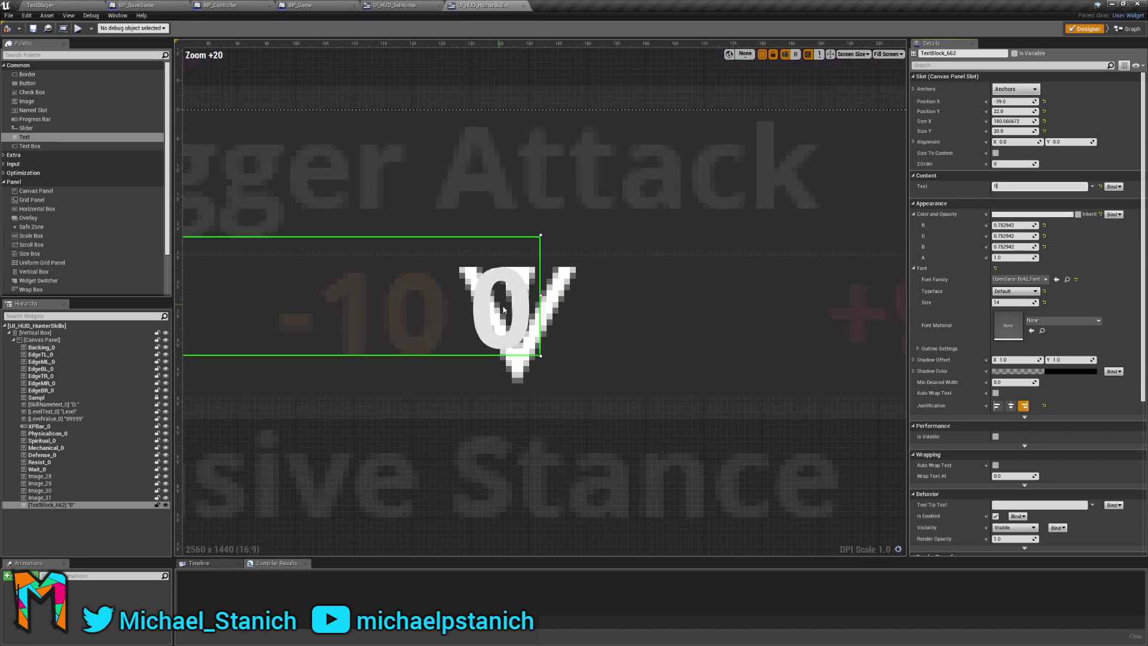
pyautogui.moveTo(522, 313); pyautogui.dragTo(428, 323)
pyautogui.scroll(-7, 694, 275)
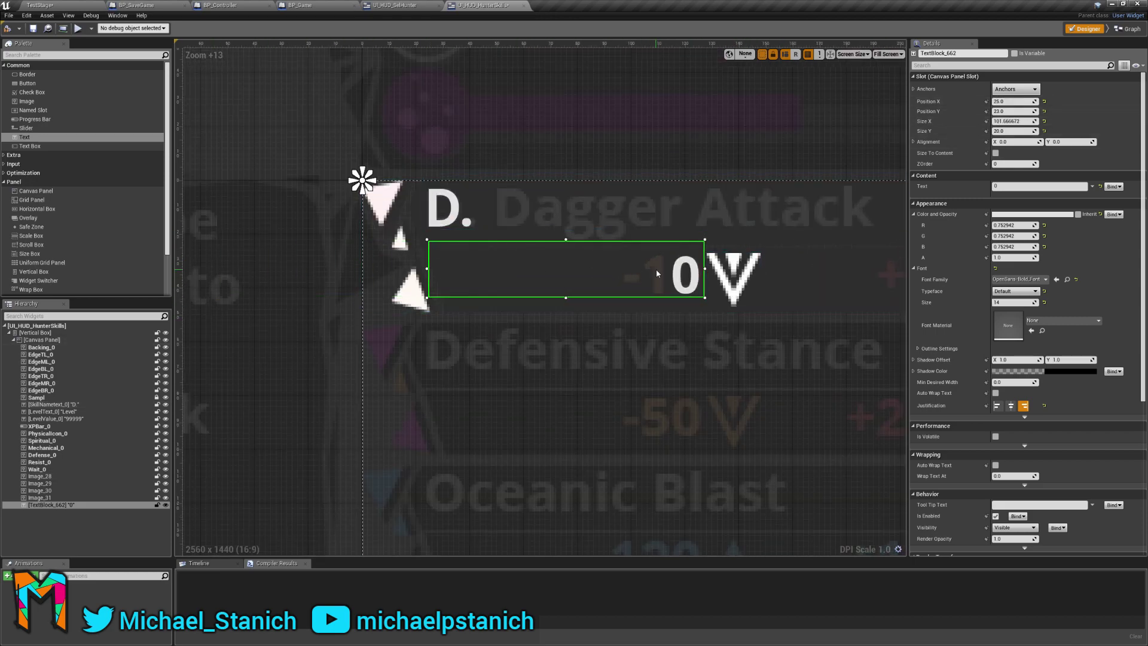
# Set the cost text to 999999 to test a long value beside the first icon.
pyautogui.moveTo(752, 346); pyautogui.dragTo(180, 431, button='right')
pyautogui.moveTo(623, 398); pyautogui.dragTo(308, 389, button='right')
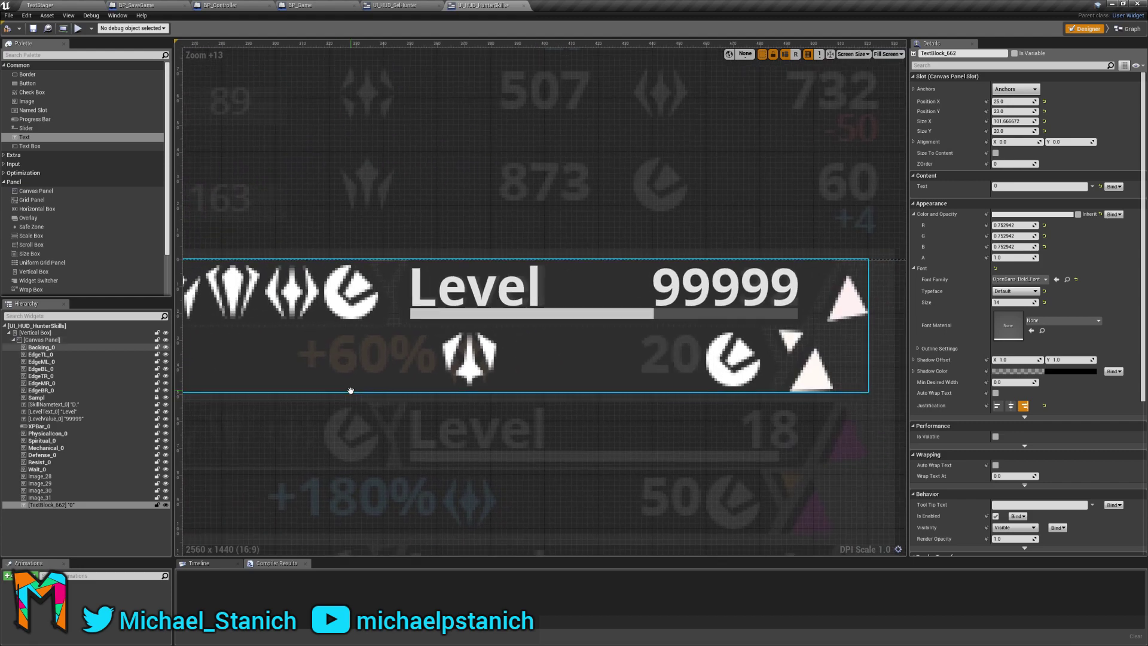
pyautogui.moveTo(195, 399); pyautogui.dragTo(761, 367, button='right')
pyautogui.moveTo(671, 242); pyautogui.dragTo(839, 267, button='right')
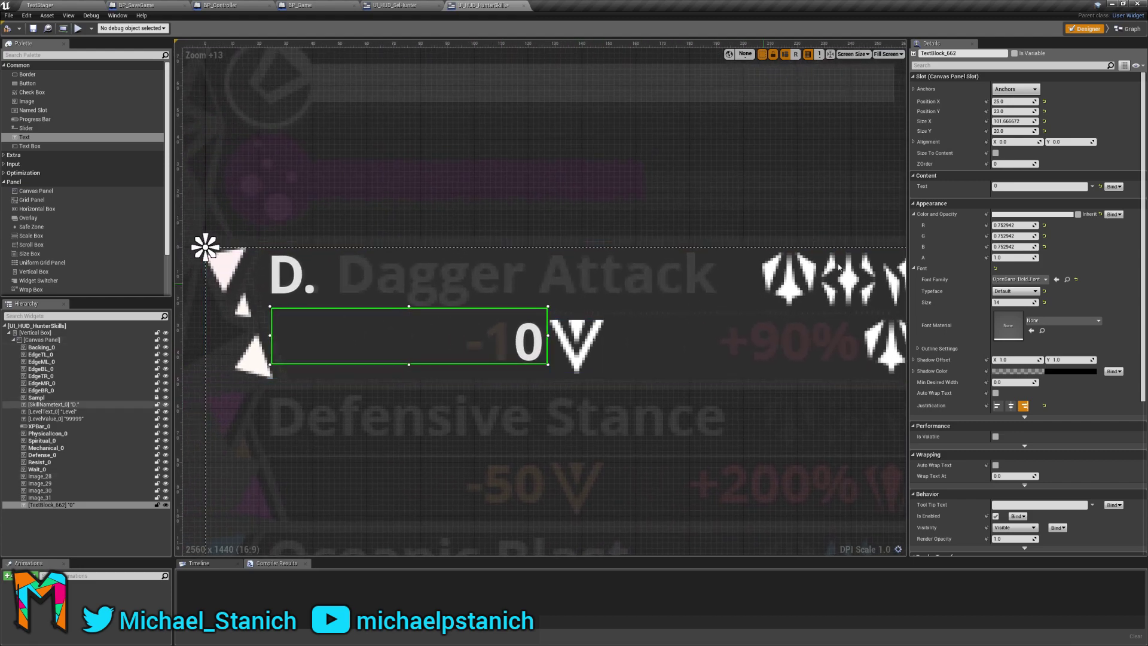
pyautogui.click(997, 186)
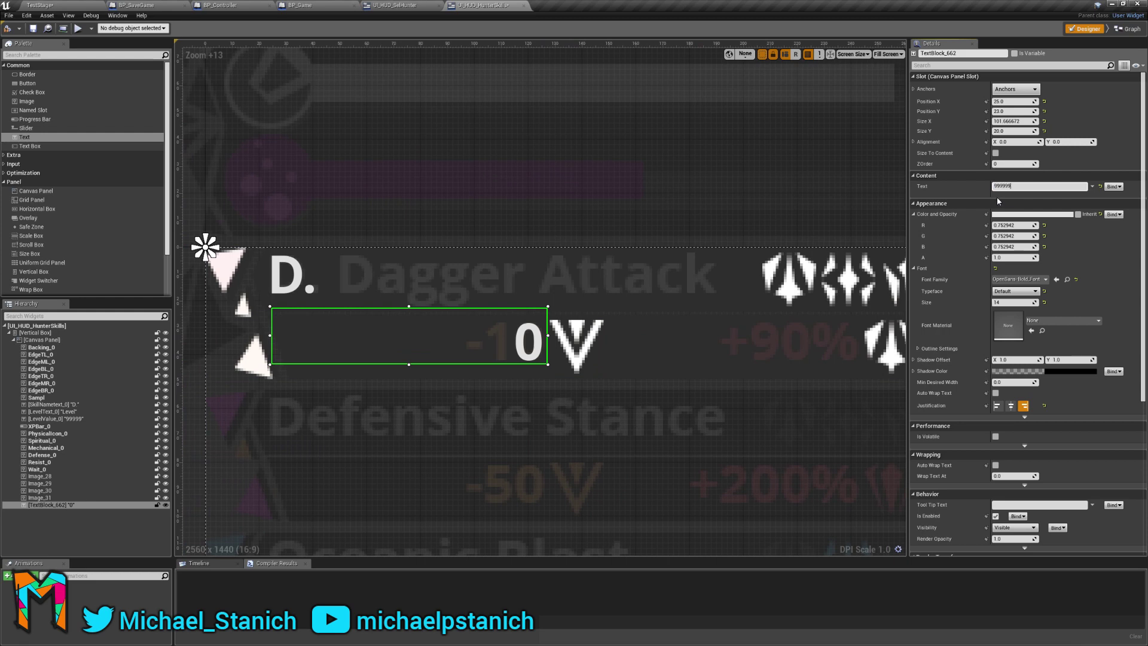
pyautogui.write('999999')
pyautogui.press('Return')
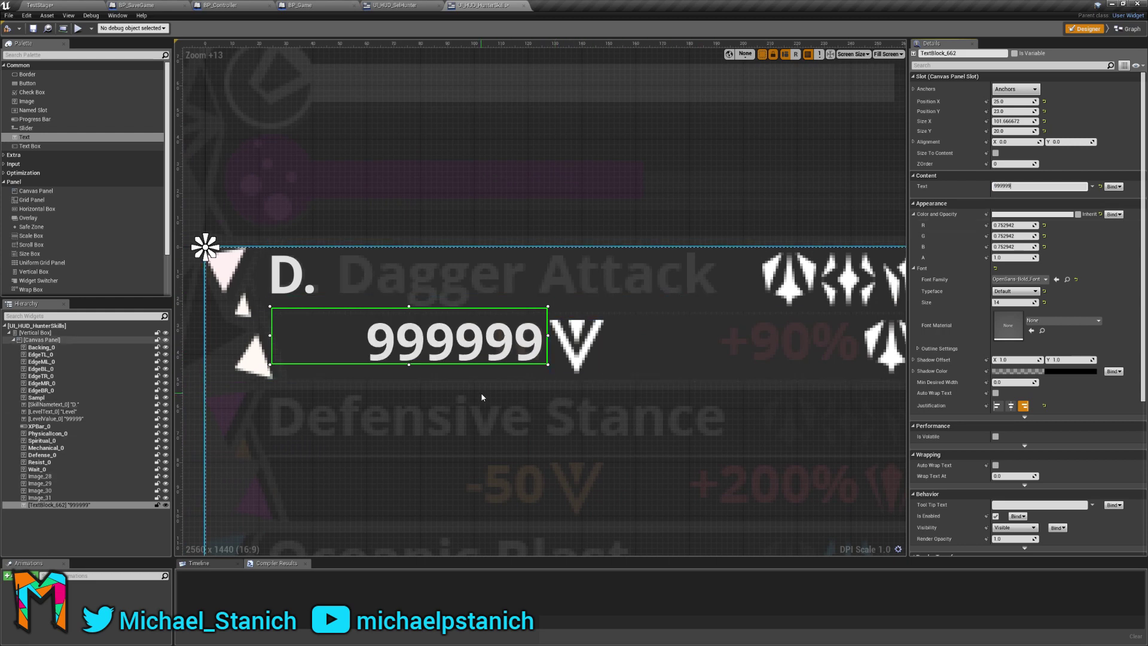
pyautogui.click(376, 400)
pyautogui.click(456, 341)
pyautogui.click(380, 384)
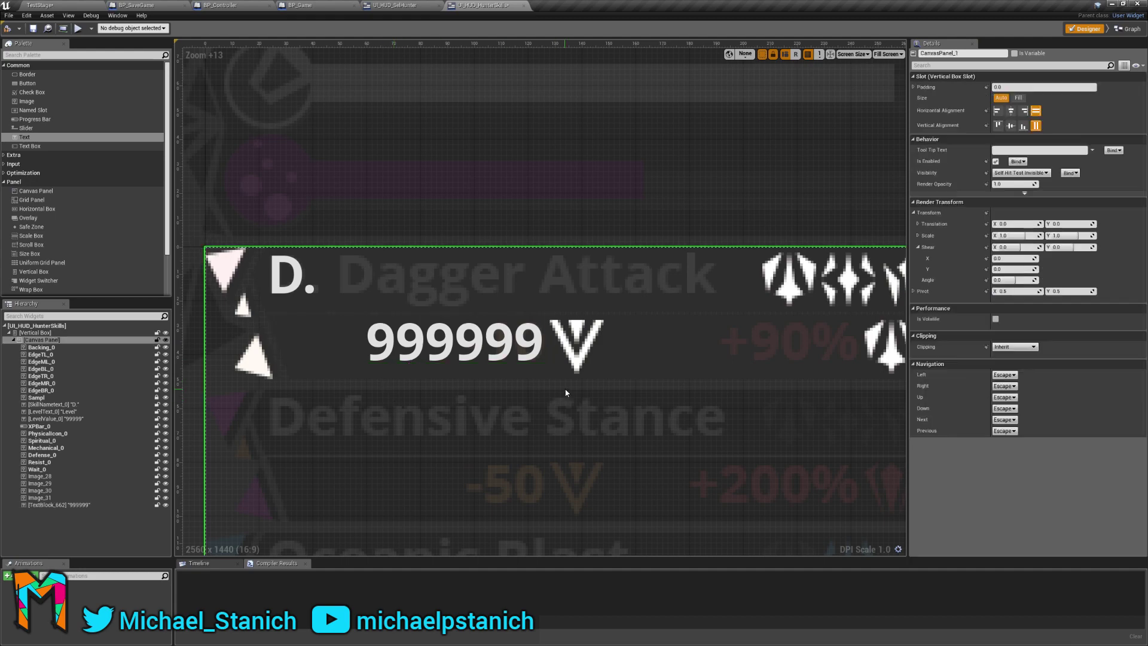
# Extend the cost text to +999999% and check its fit against the first icon.
pyautogui.scroll(-5, 566, 393)
pyautogui.moveTo(581, 292); pyautogui.dragTo(614, 290, button='right')
pyautogui.click(504, 266)
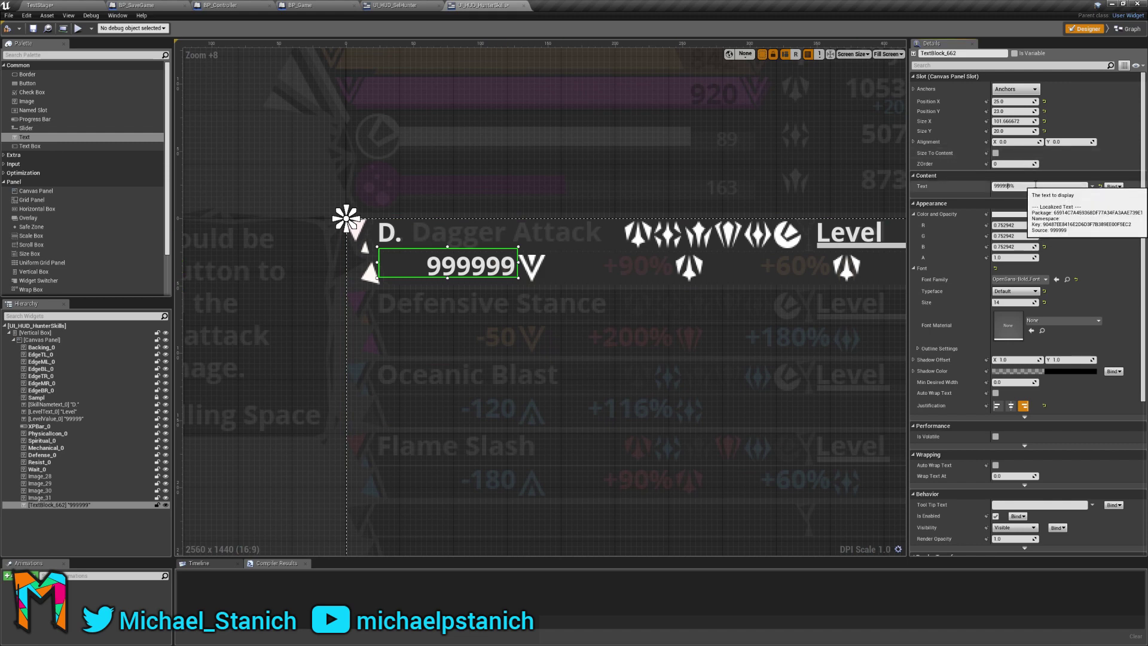
pyautogui.write('+')
pyautogui.press('Return')
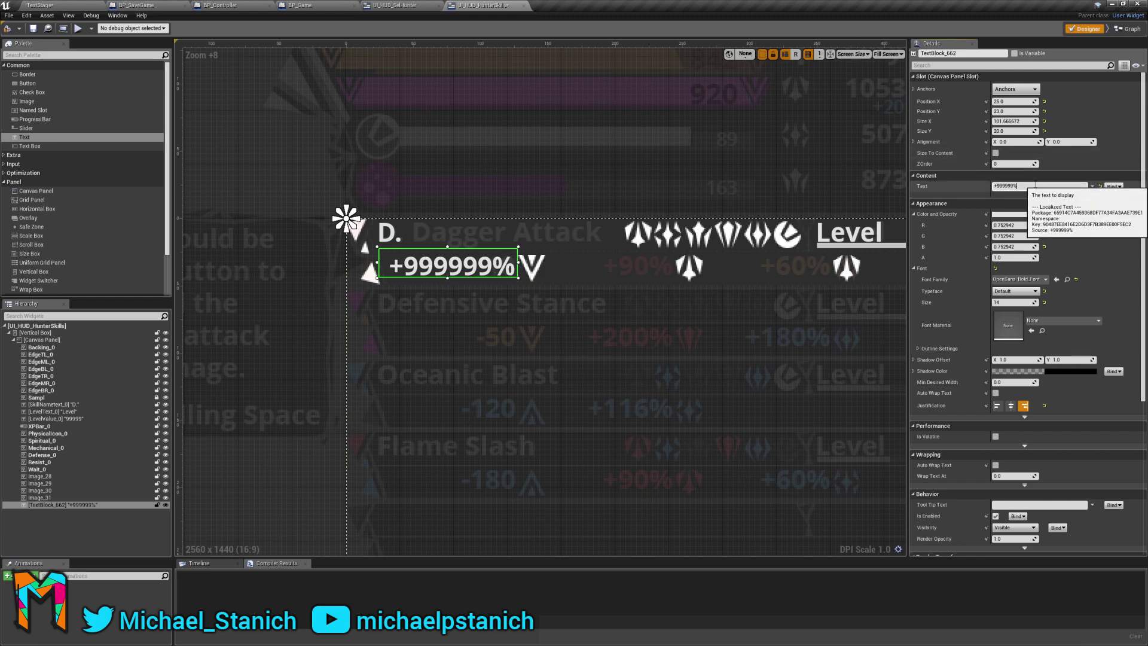
pyautogui.click(508, 302)
pyautogui.scroll(3, 457, 256)
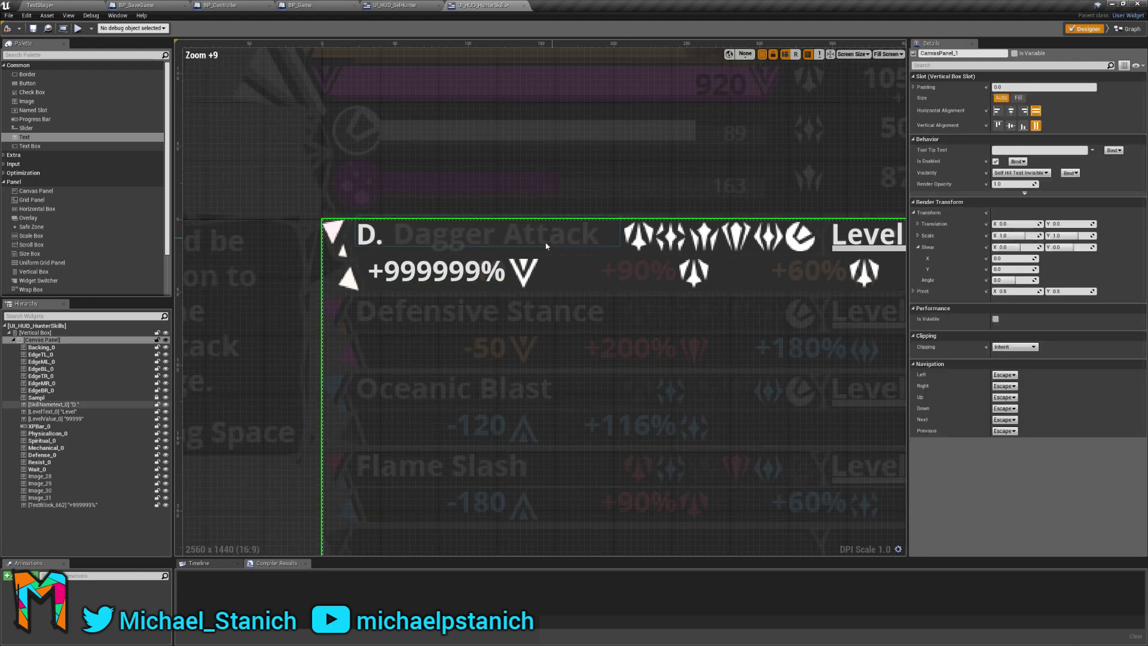
pyautogui.scroll(9, 458, 256)
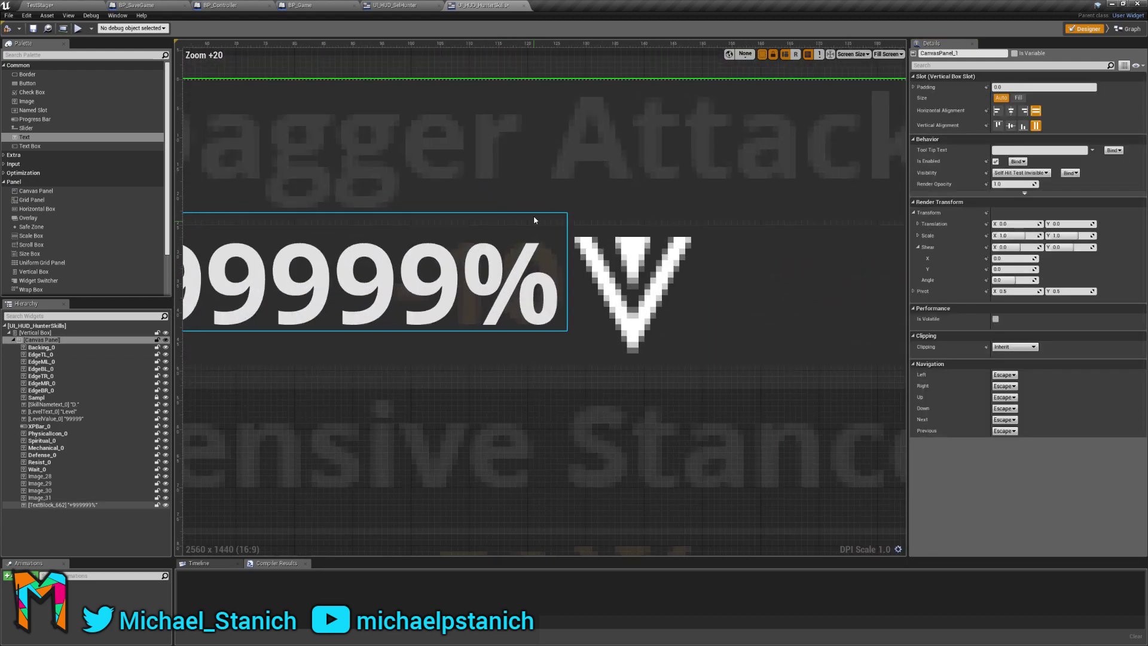
pyautogui.scroll(-6, 285, 324)
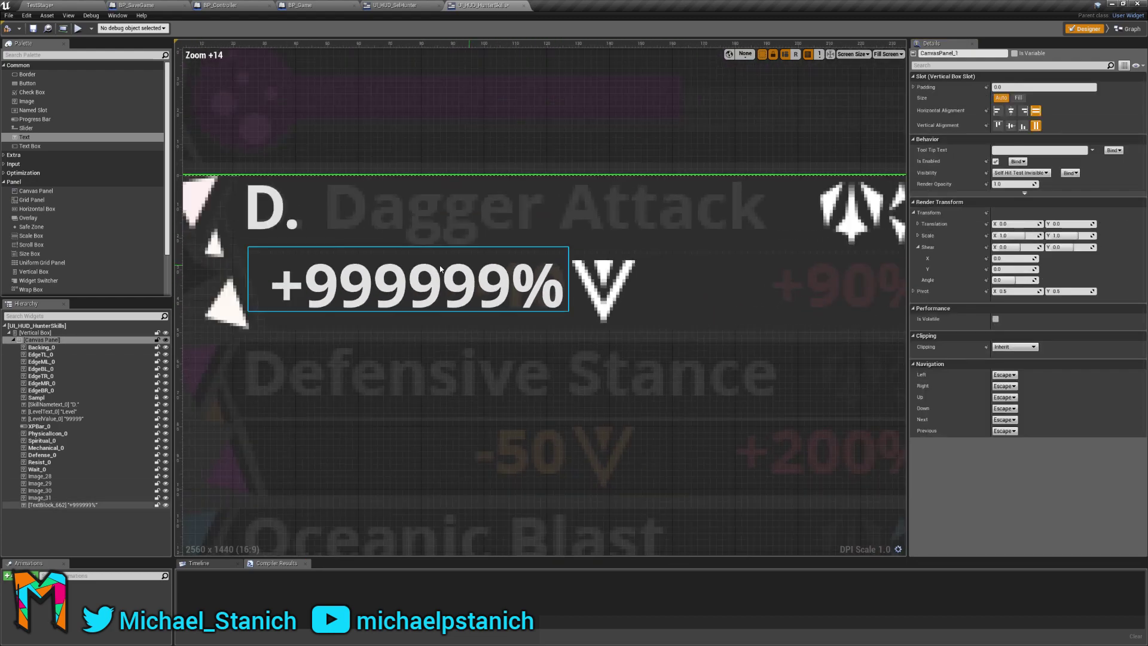
# Paste a duplicate of the +999999% text into the canvas panel, undoing any stray move.
pyautogui.click(51, 506)
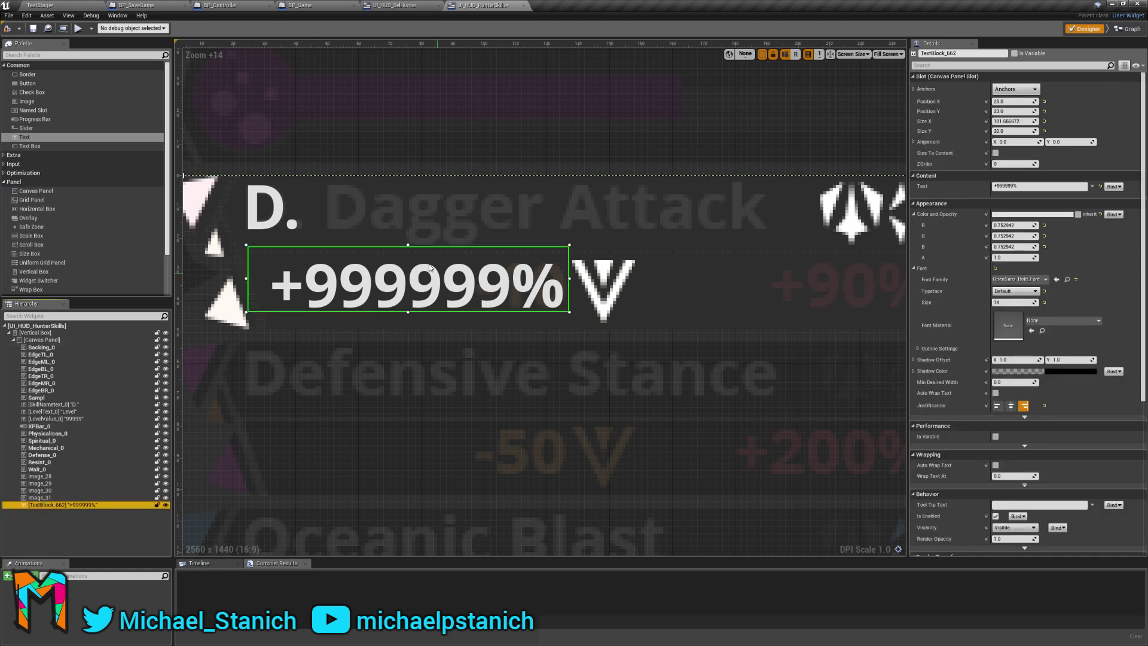
pyautogui.click(53, 339)
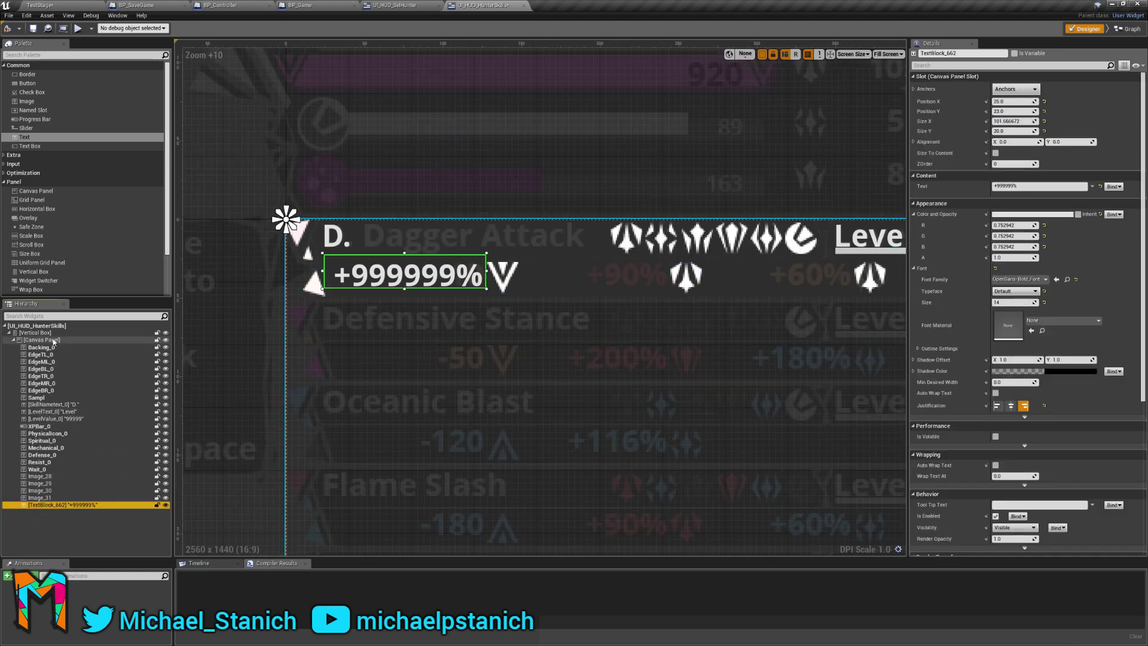
pyautogui.hotkey('ctrl', 'v')
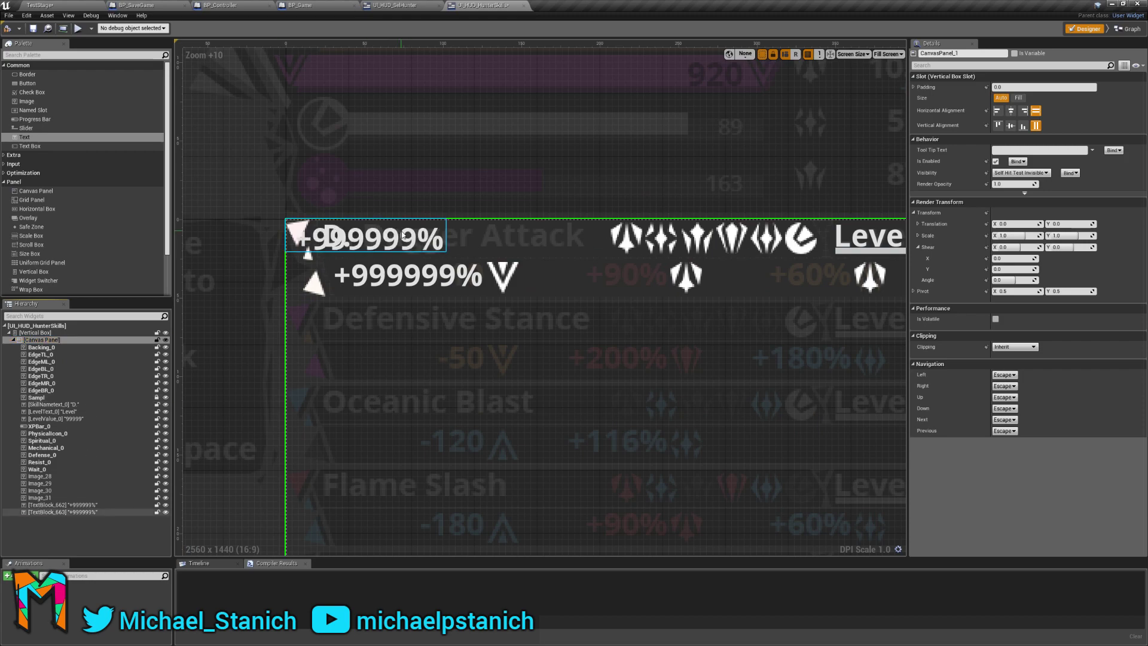
pyautogui.moveTo(394, 238); pyautogui.dragTo(394, 239)
pyautogui.hotkey('ctrl', 'z')
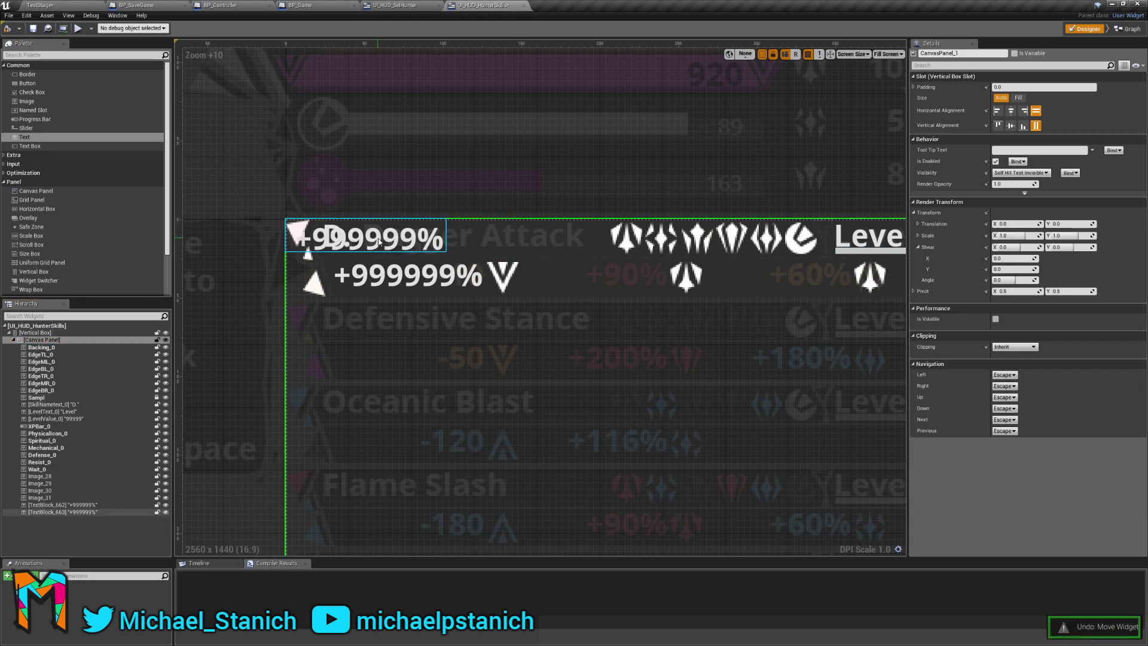
# Place the duplicated text directly before the second icon in the lower row, at X 143, Y 23.
pyautogui.click(378, 240)
pyautogui.moveTo(622, 271); pyautogui.dragTo(631, 323)
pyautogui.scroll(4, 598, 269)
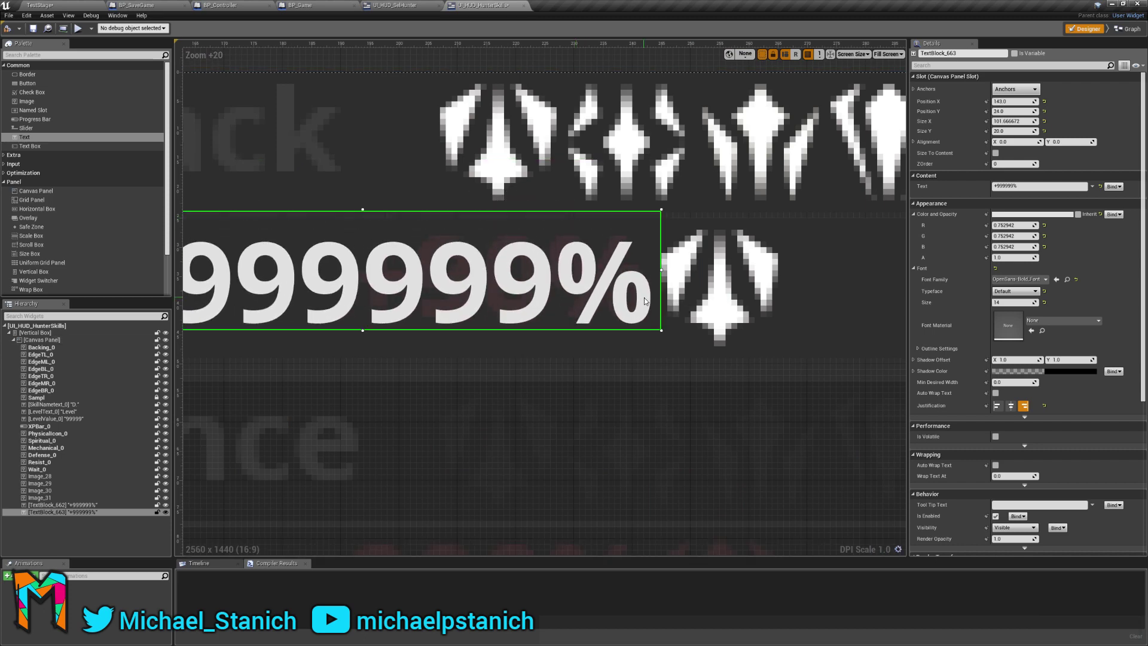
pyautogui.scroll(-5, 817, 267)
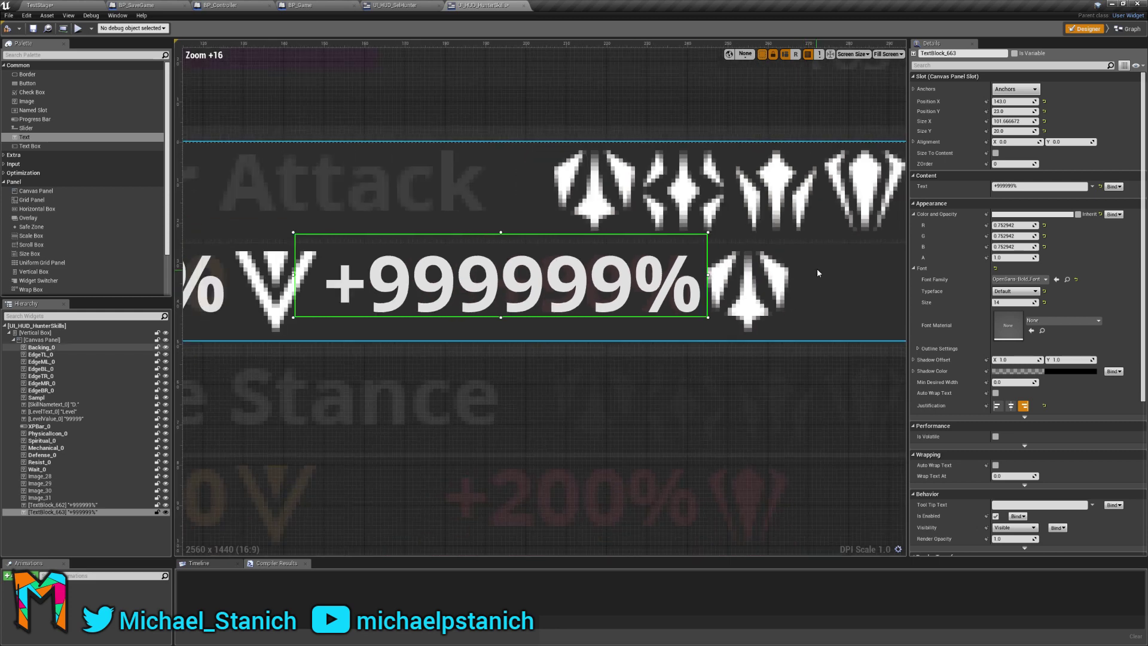
pyautogui.scroll(4, 478, 275)
pyautogui.moveTo(509, 268); pyautogui.dragTo(515, 269)
pyautogui.moveTo(715, 311); pyautogui.dragTo(419, 326, button='right')
pyautogui.click(404, 300)
pyautogui.scroll(-6, 305, 335)
pyautogui.moveTo(592, 329); pyautogui.dragTo(455, 332, button='right')
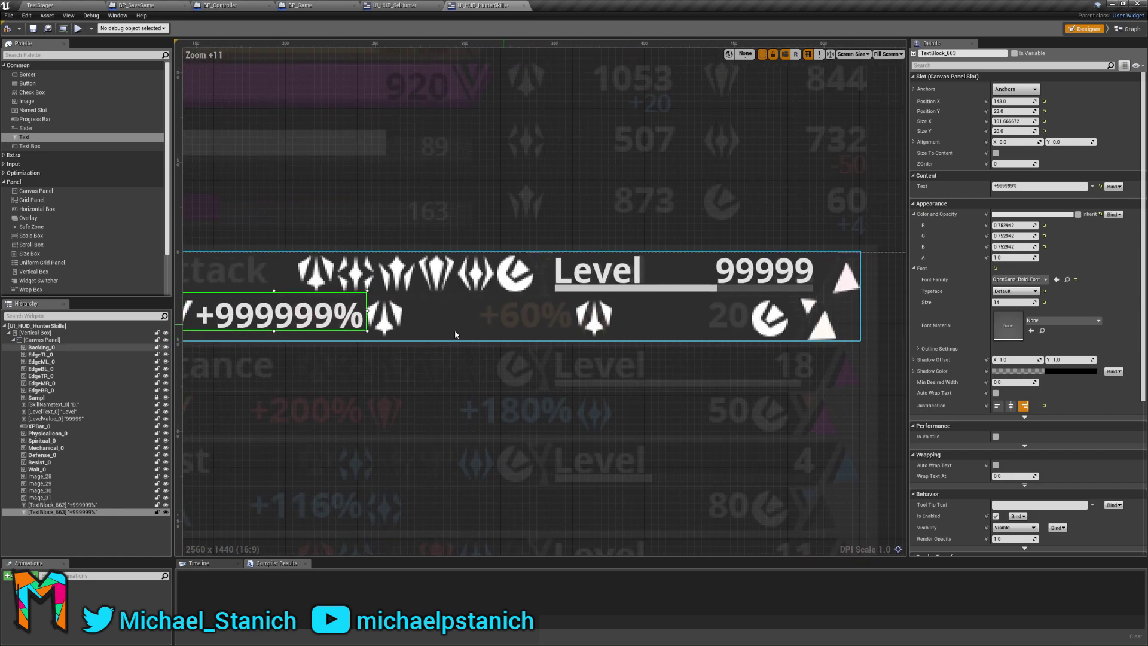
# Paste a third +999999% text into the canvas panel and place it before the third icon, at X 260, Y 23.
pyautogui.click(50, 334)
pyautogui.click(51, 340)
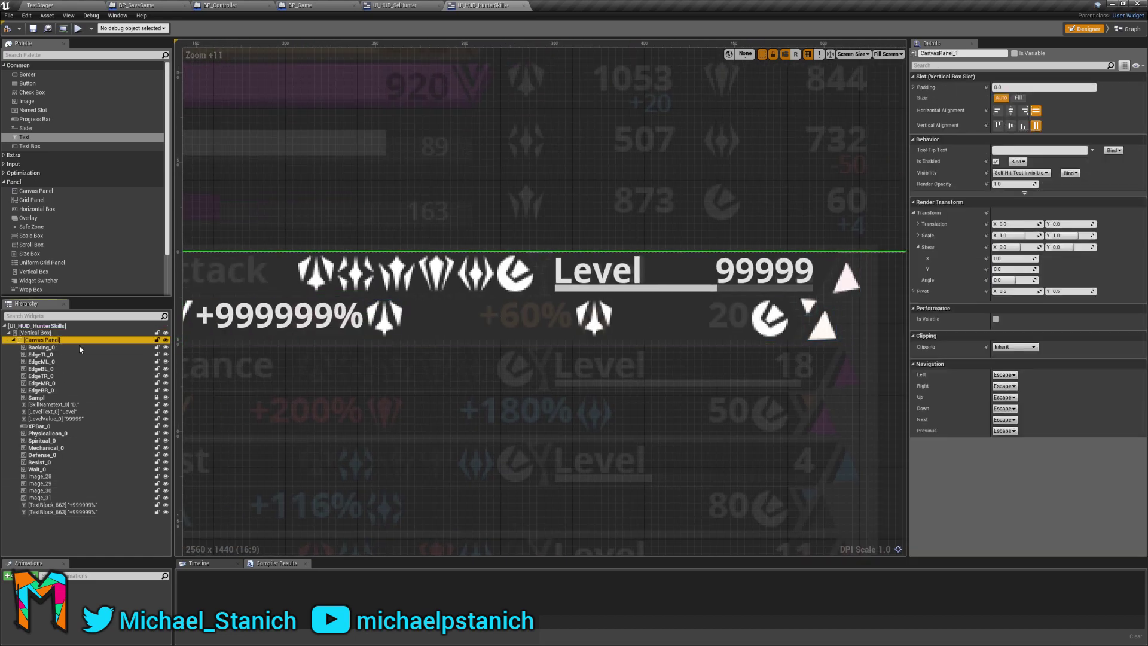
pyautogui.hotkey('ctrl', 'v')
pyautogui.scroll(-6, 568, 339)
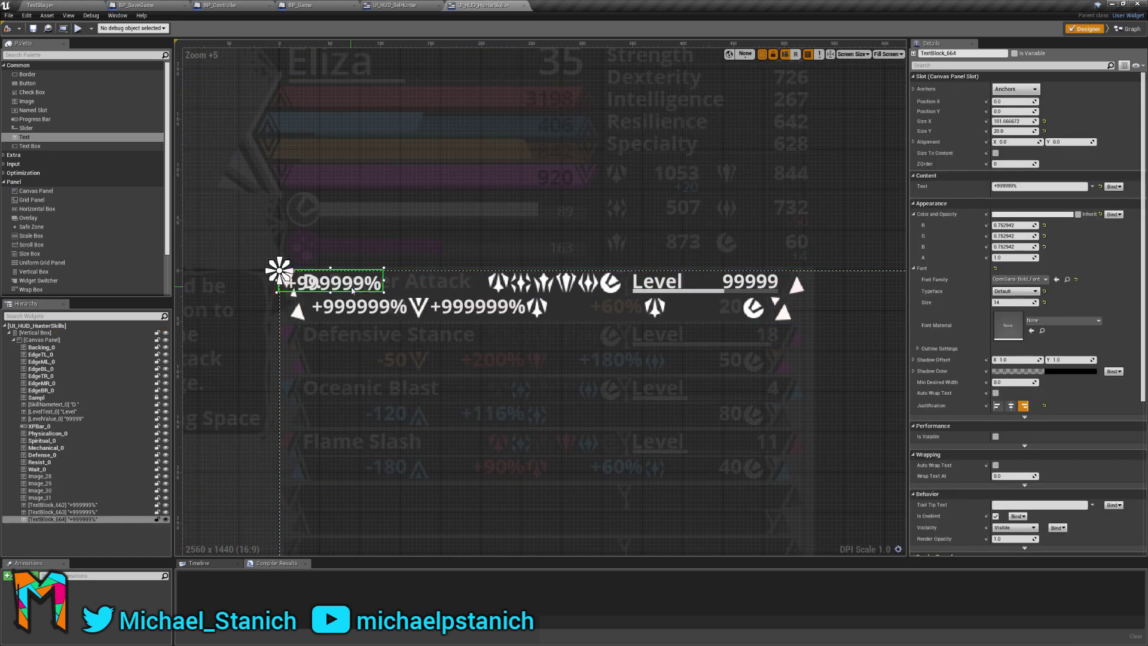
pyautogui.moveTo(376, 282); pyautogui.dragTo(629, 302)
pyautogui.scroll(6, 639, 309)
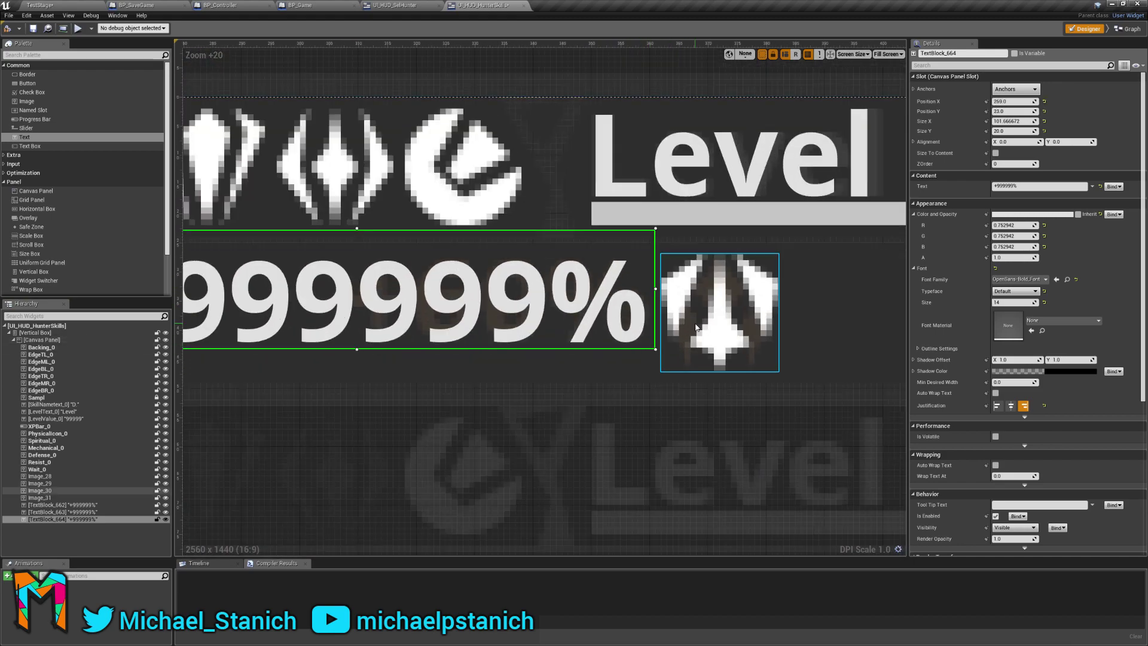
pyautogui.scroll(-2, 698, 336)
pyautogui.scroll(-3, 358, 367)
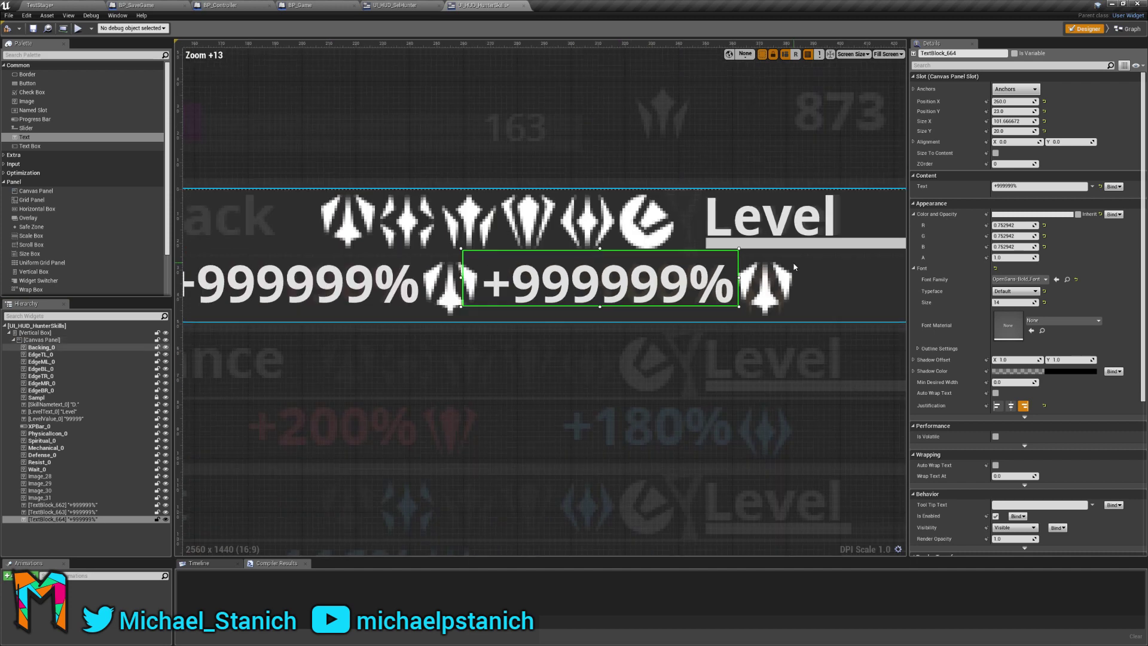
# Paste a fourth +999999% text into the canvas panel and keep it selected.
pyautogui.click(57, 339)
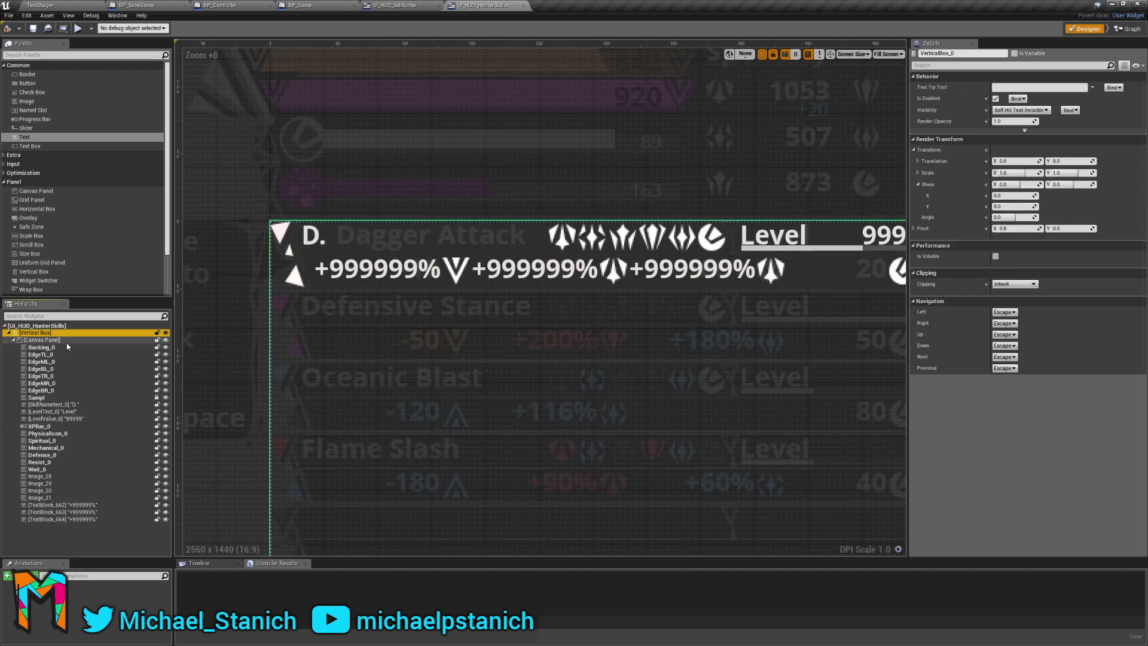
pyautogui.hotkey('ctrl', 'v')
pyautogui.click(66, 527)
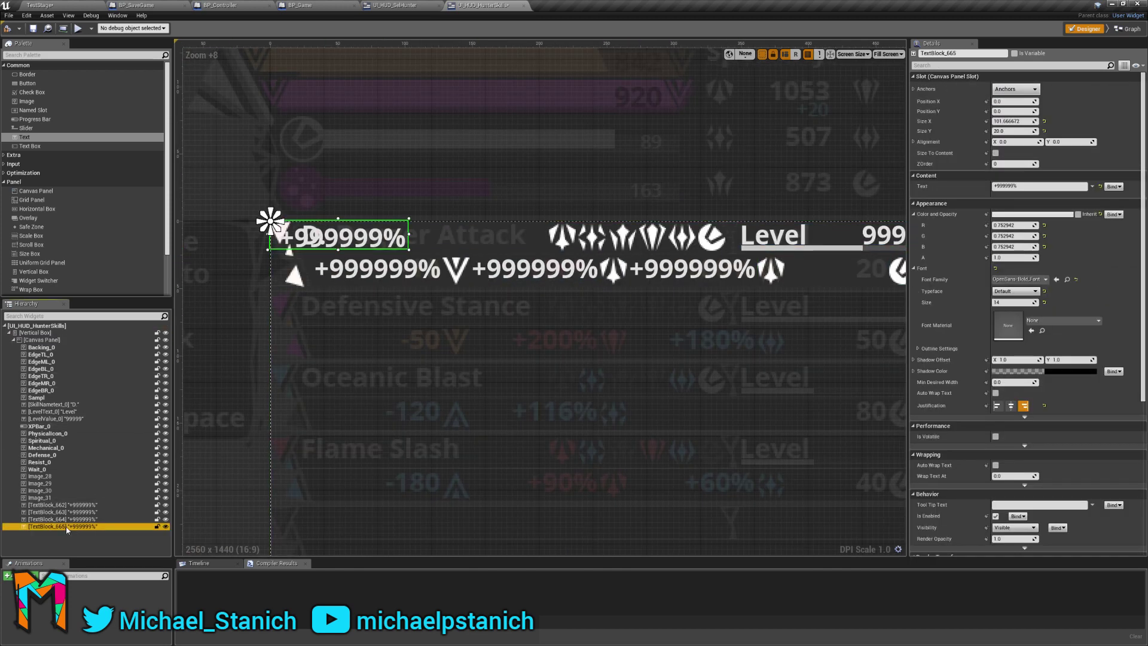
pyautogui.press('F2')
pyautogui.press('super+Down')
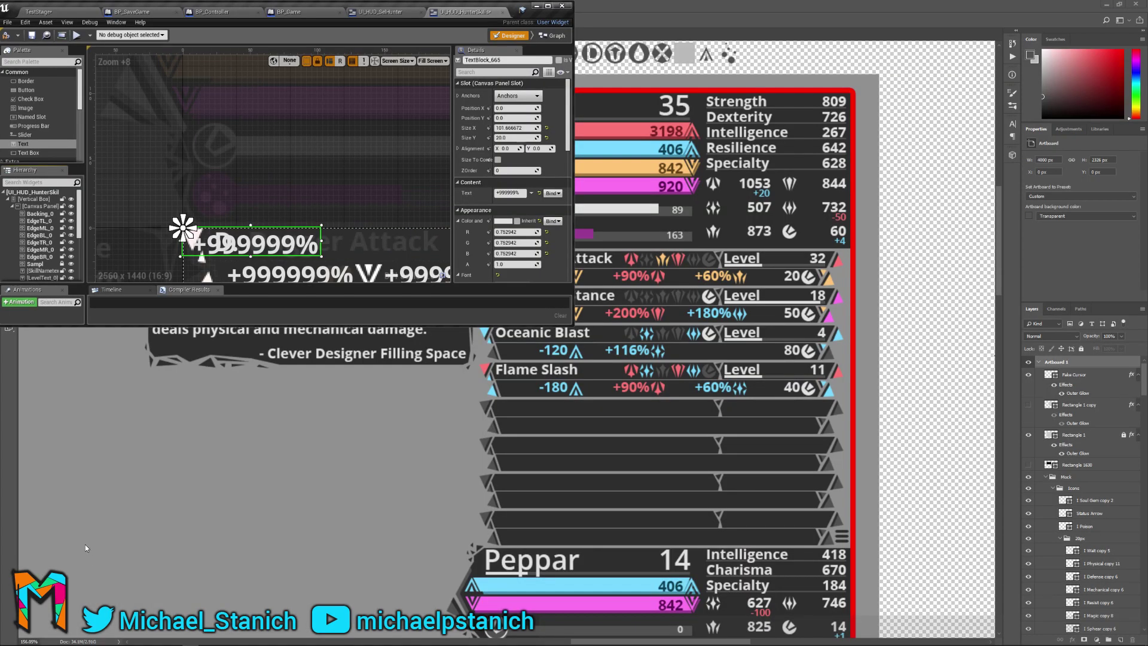
pyautogui.press('super+Up')
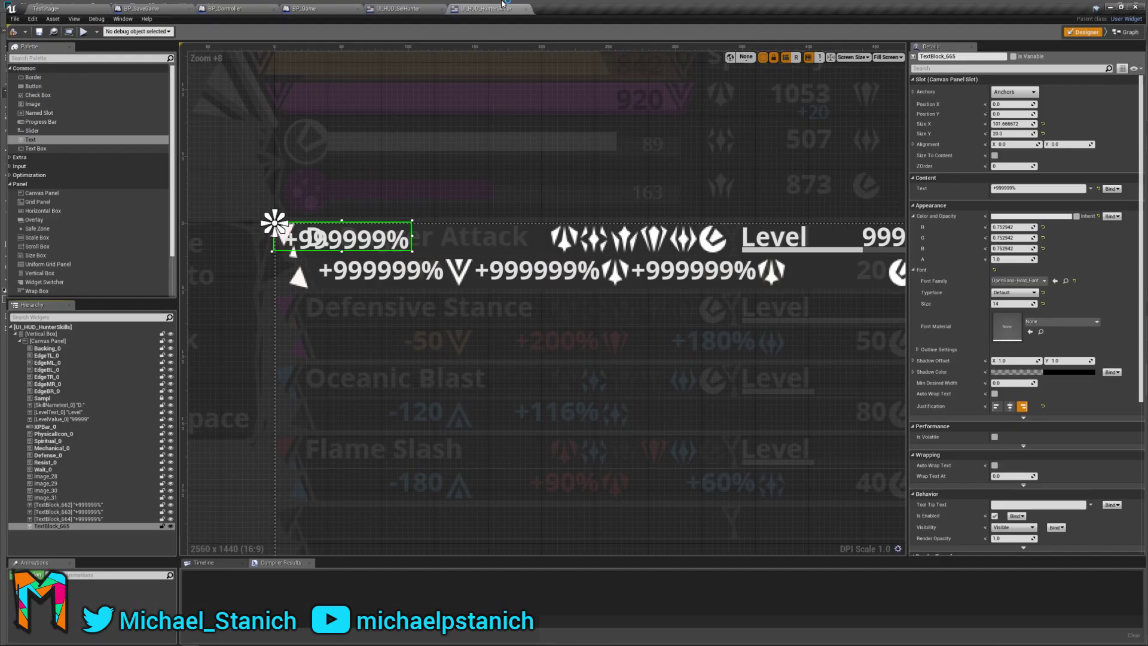
pyautogui.click(54, 527)
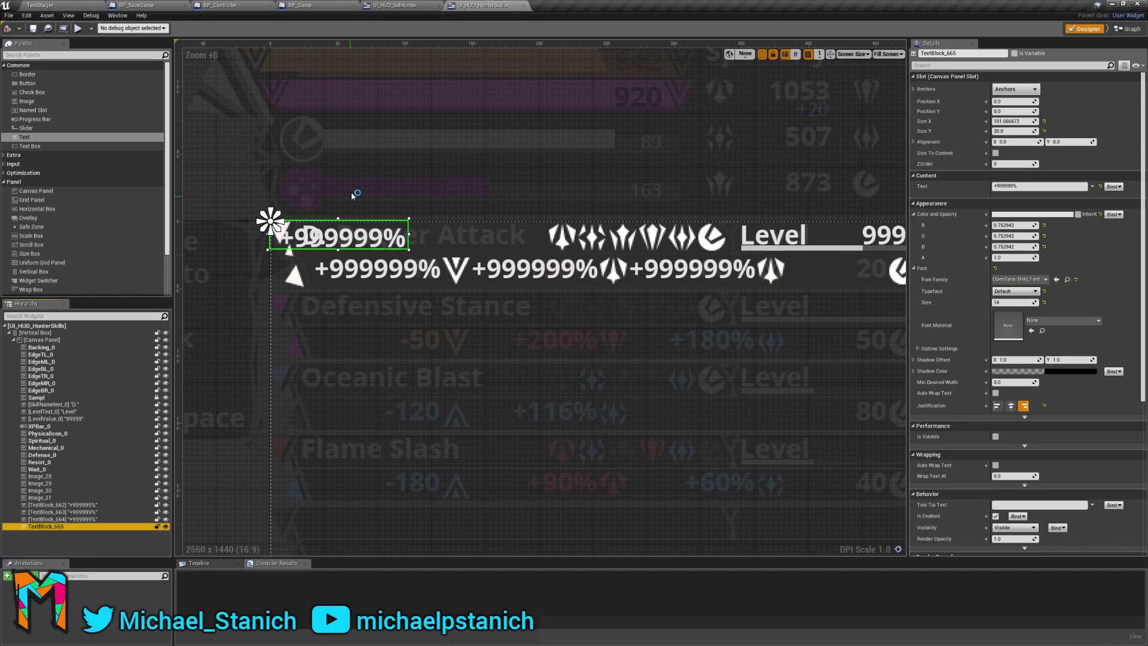
# Place the fourth text directly before the wait icon in the lower row, at about X 356, Y 23.
pyautogui.moveTo(365, 247); pyautogui.dragTo(844, 271)
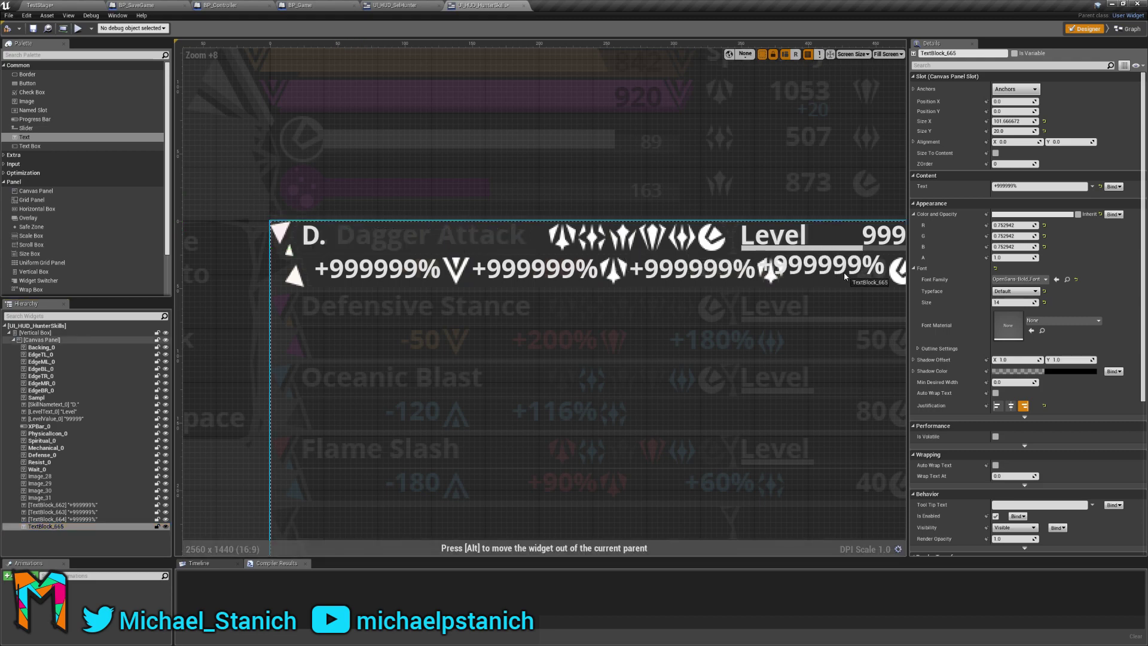
pyautogui.scroll(3, 879, 257)
pyautogui.moveTo(882, 255); pyautogui.dragTo(750, 248, button='right')
pyautogui.scroll(5, 792, 263)
pyautogui.moveTo(674, 281); pyautogui.dragTo(675, 297)
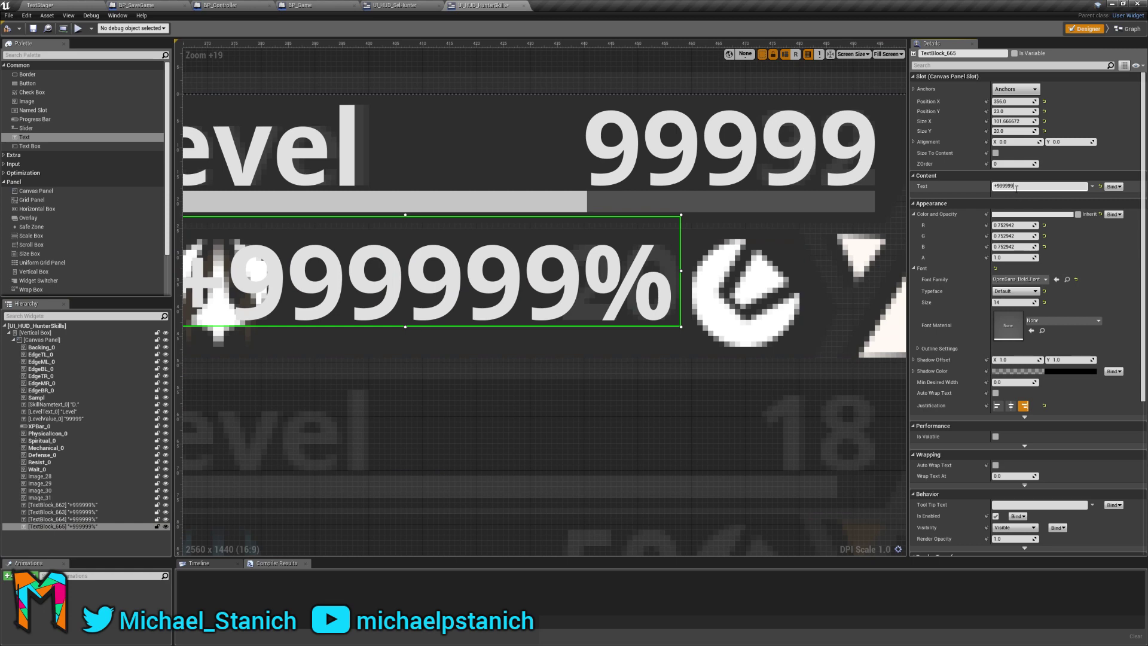
# Change the fourth lower-row text to +999990 and nudge it closer to the wait icon, to X 358.
pyautogui.press('BackSpace')
pyautogui.write('0')
pyautogui.press('Return')
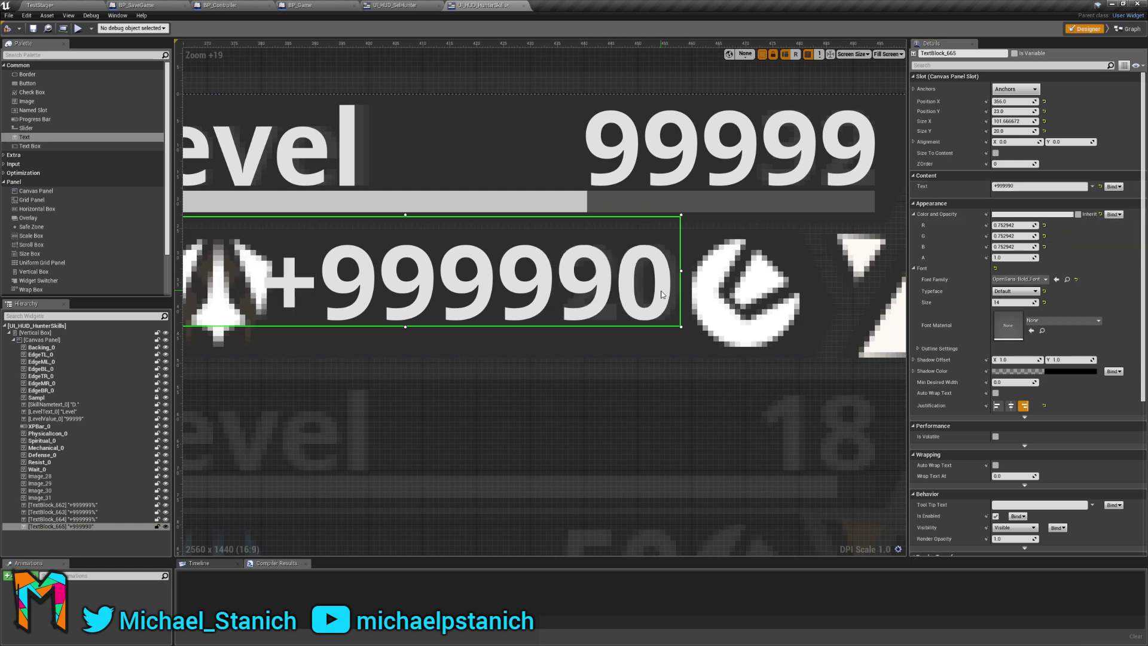
pyautogui.press('Right')
pyautogui.press('Right')
pyautogui.press('Right')
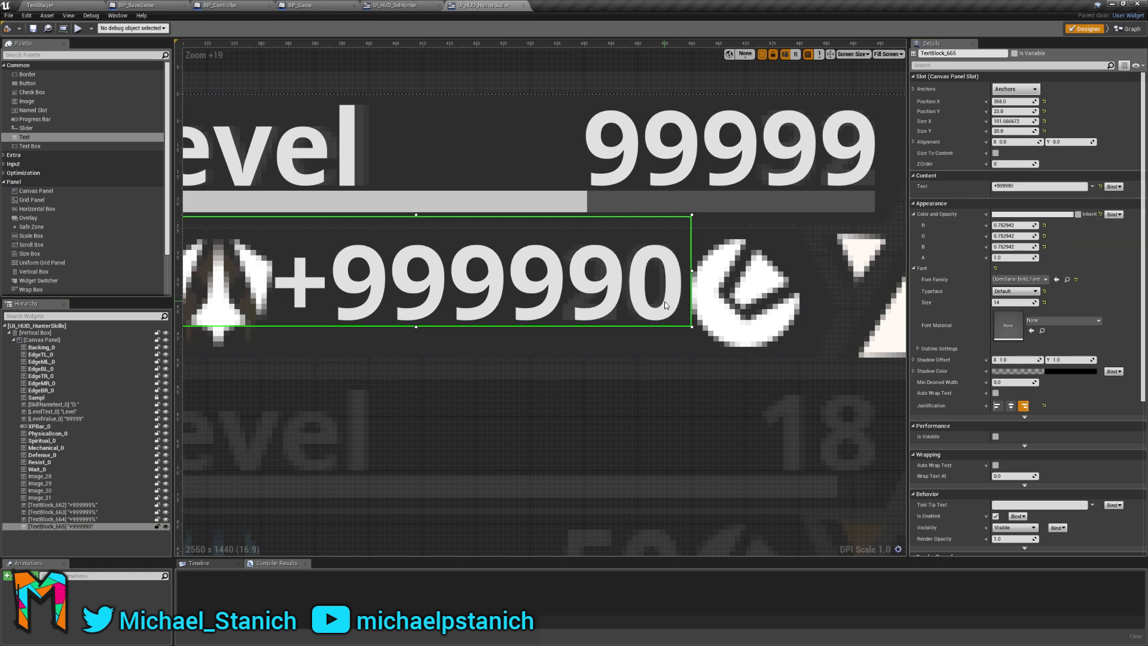
pyautogui.press('Right')
pyautogui.press('Left')
pyautogui.press('Left')
pyautogui.press('Left')
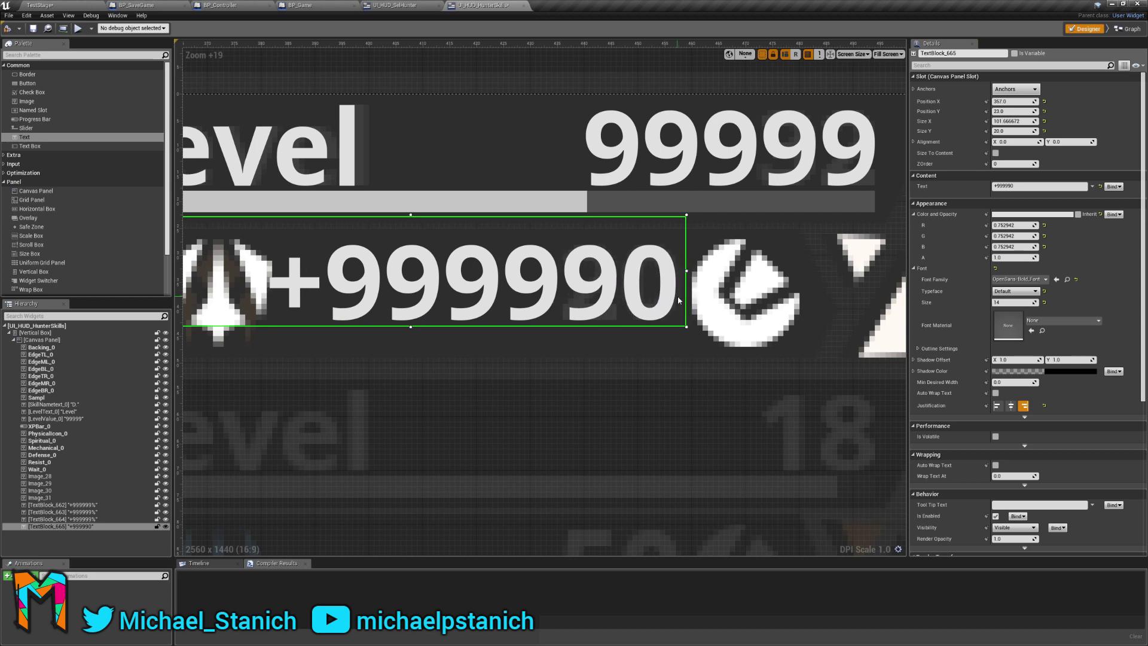
pyautogui.press('Right')
# Remove the plus sign from the wait value so it reads 999990, and narrow its box from the start side to 74 wide.
pyautogui.click(679, 375)
pyautogui.click(562, 308)
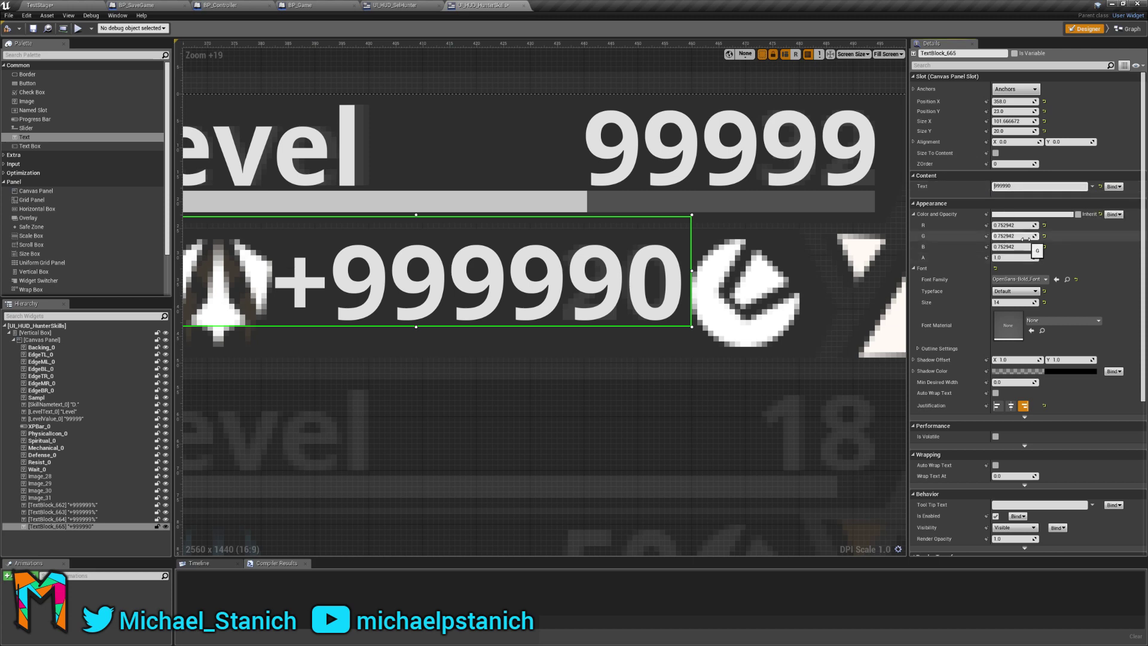
pyautogui.press('Return')
pyautogui.scroll(-6, 727, 275)
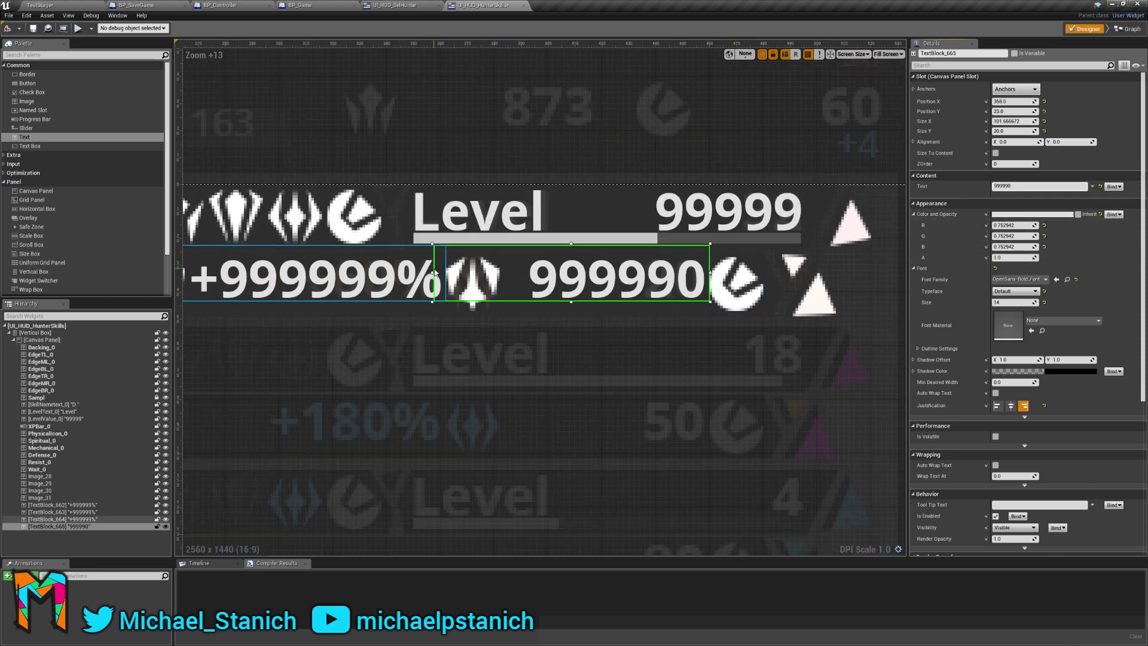
pyautogui.moveTo(497, 272); pyautogui.dragTo(507, 272)
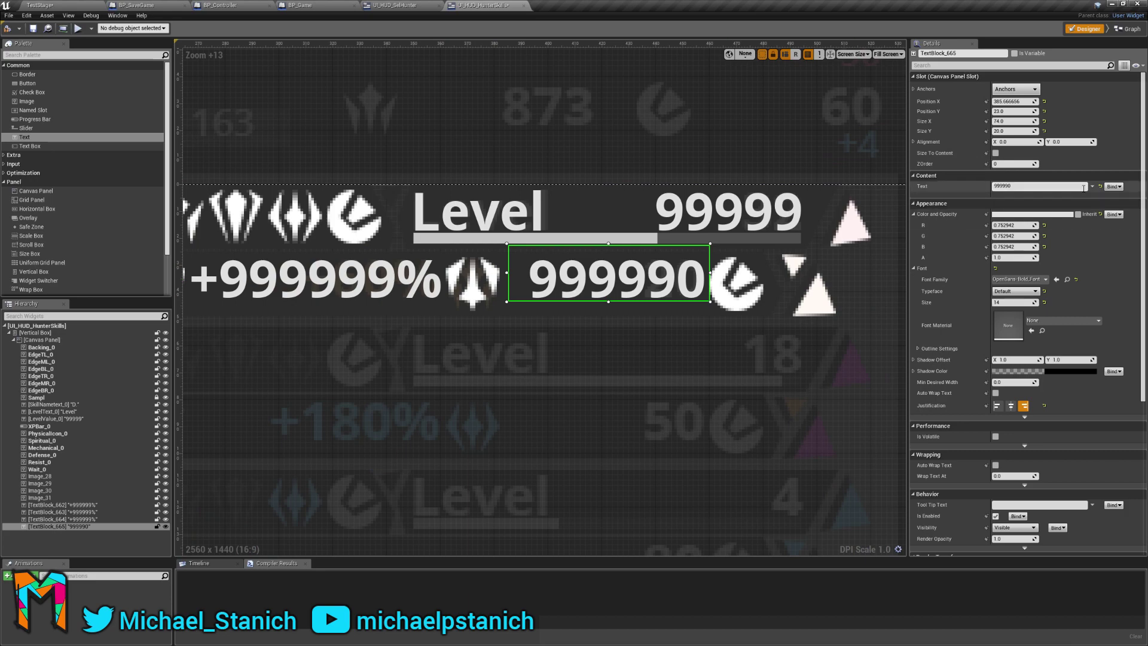
pyautogui.click(1052, 214)
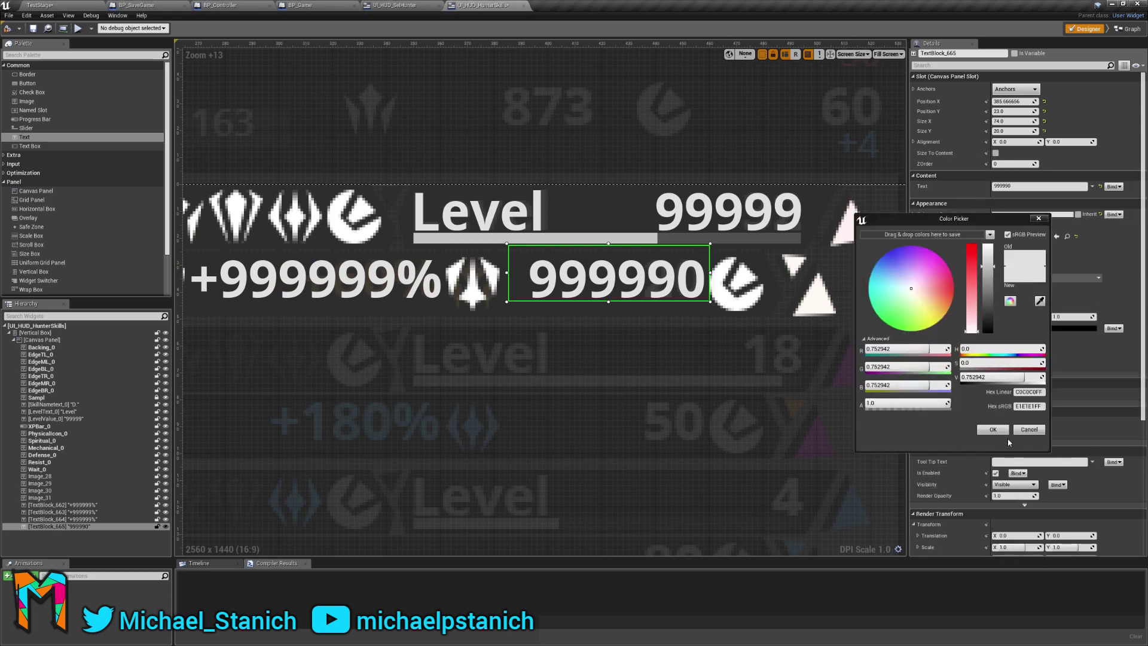
pyautogui.click(1027, 430)
# Set the first and second value texts in the lower row to 0.
pyautogui.scroll(-9, 697, 366)
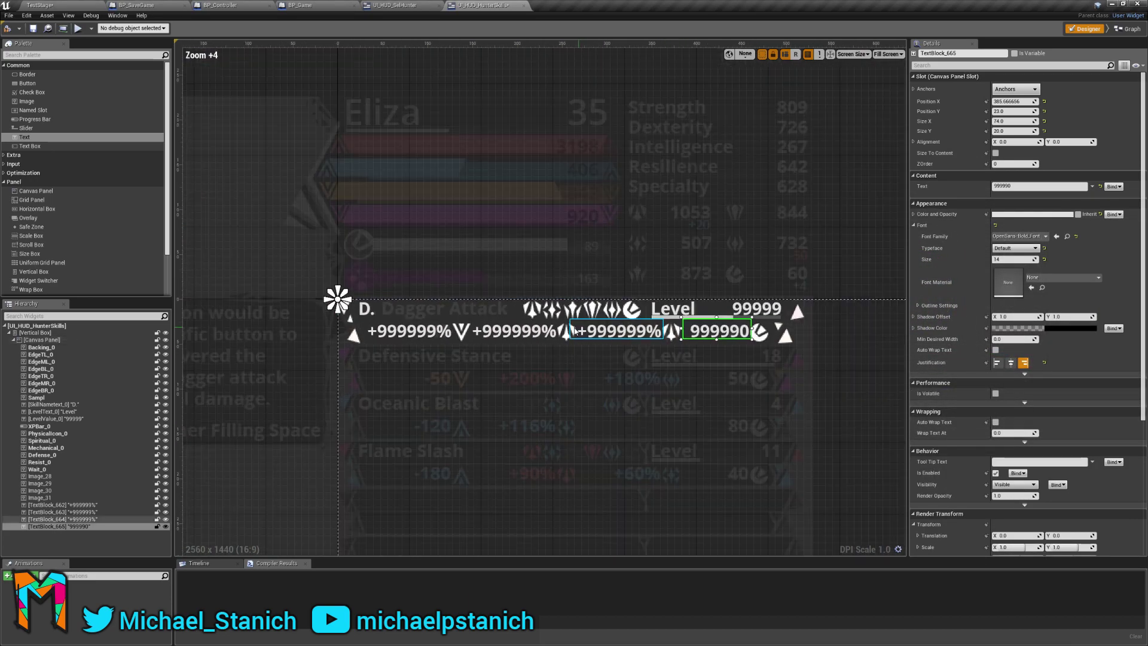
pyautogui.moveTo(522, 355); pyautogui.dragTo(468, 326, button='right')
pyautogui.scroll(4, 605, 323)
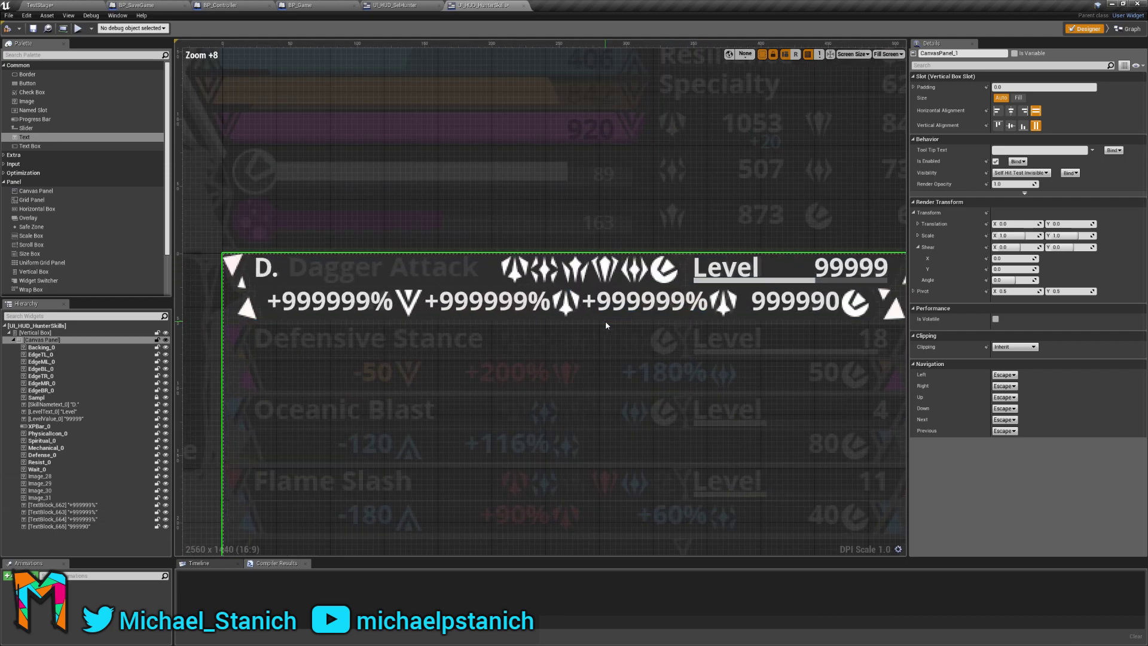
pyautogui.scroll(1, 605, 321)
pyautogui.click(335, 301)
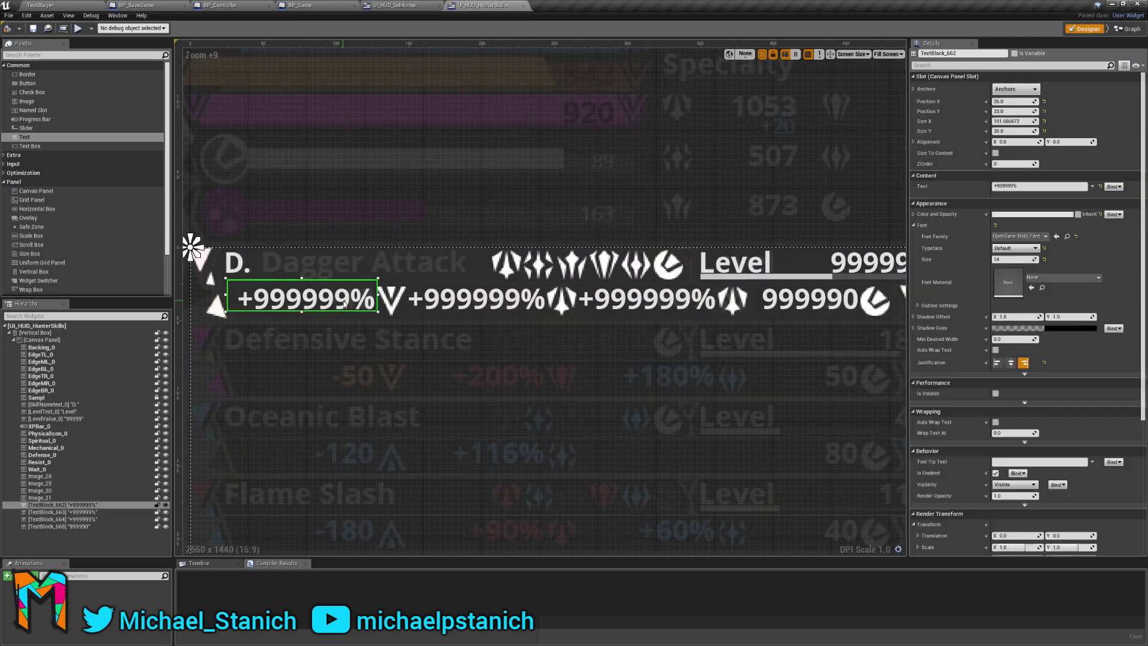
pyautogui.click(996, 186)
pyautogui.write('0')
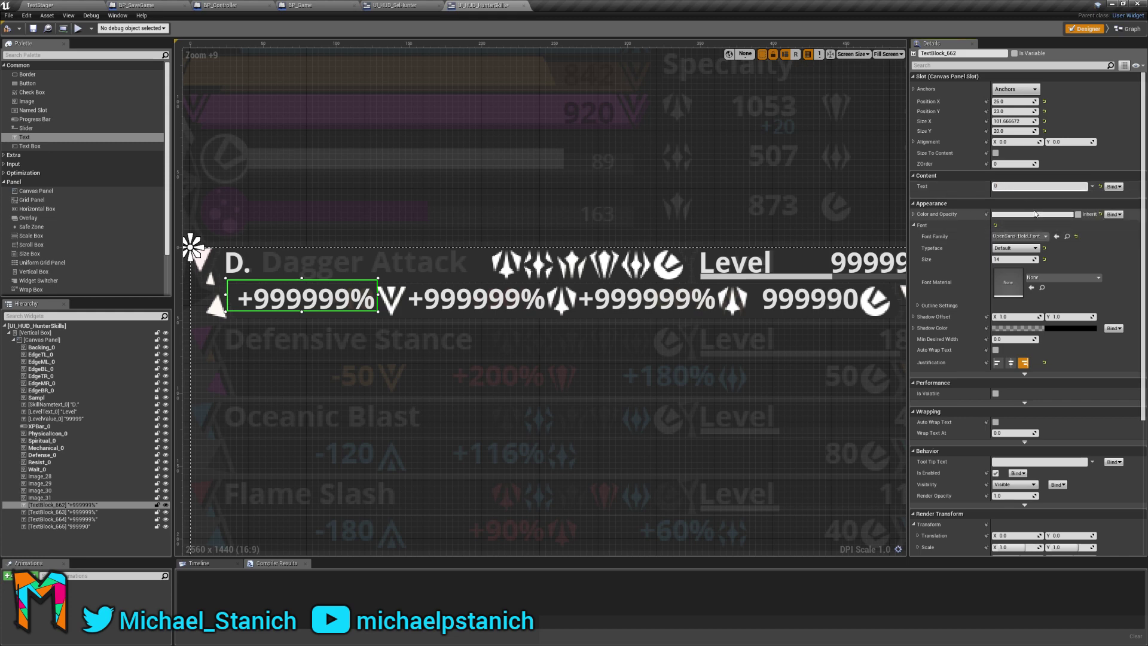
pyautogui.click(509, 306)
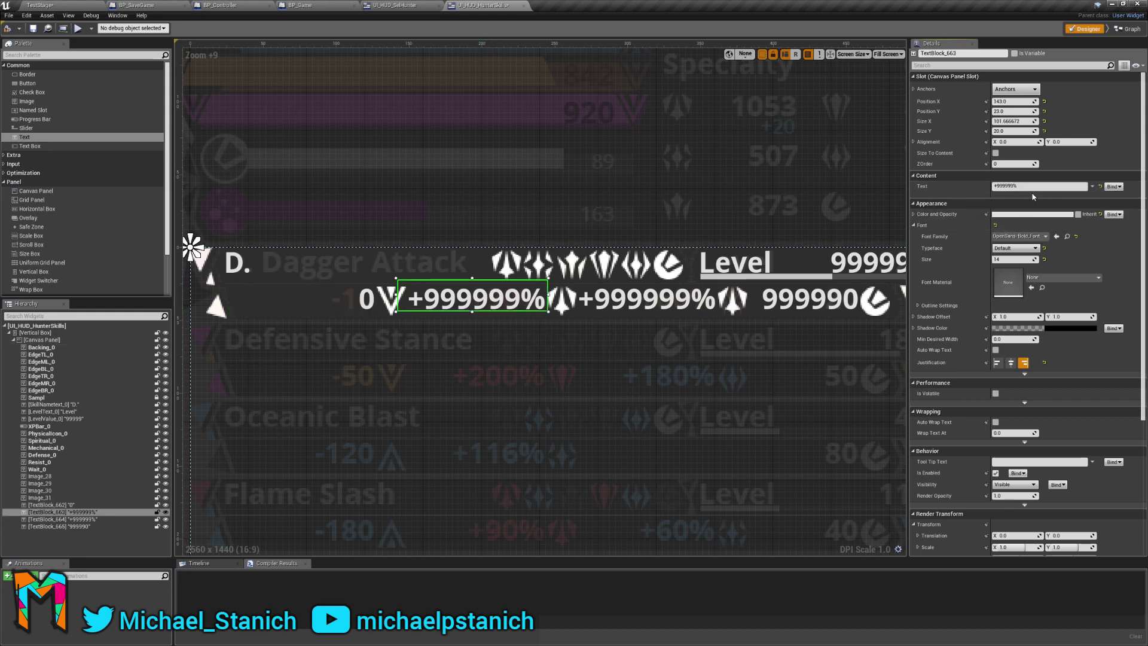
pyautogui.moveTo(1030, 187); pyautogui.dragTo(887, 184)
pyautogui.write('0')
# Set the third value text and the wait value text in the lower row to 0.
pyautogui.click(646, 298)
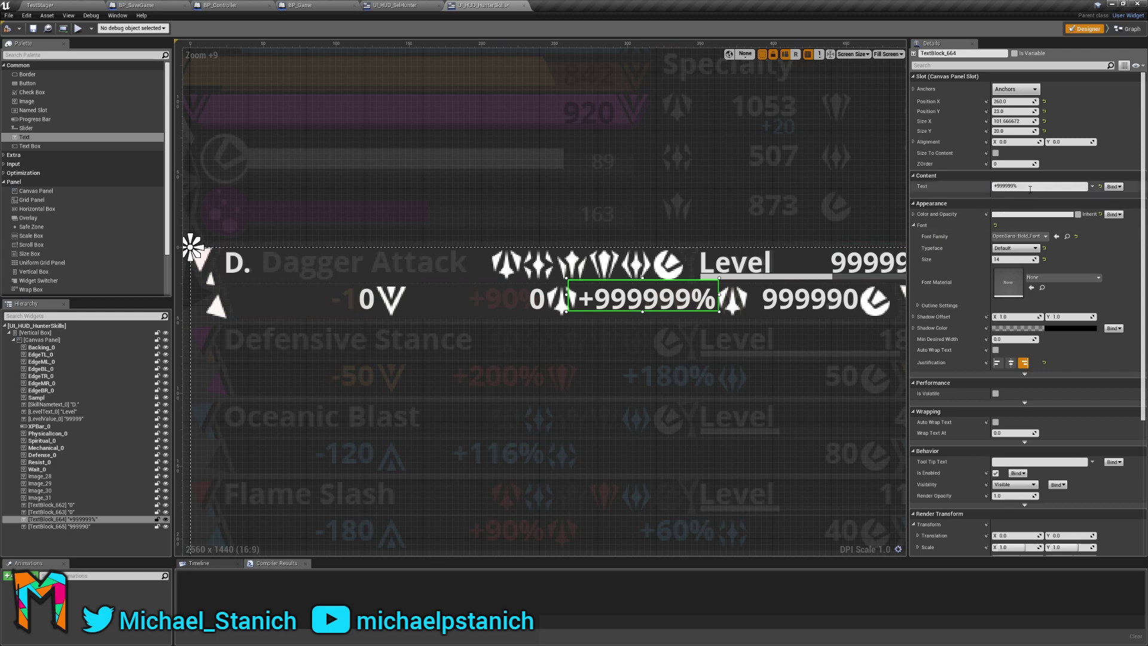
pyautogui.moveTo(1030, 189); pyautogui.dragTo(903, 187)
pyautogui.write('0')
pyautogui.click(828, 297)
pyautogui.moveTo(1026, 187); pyautogui.dragTo(903, 189)
pyautogui.write('0')
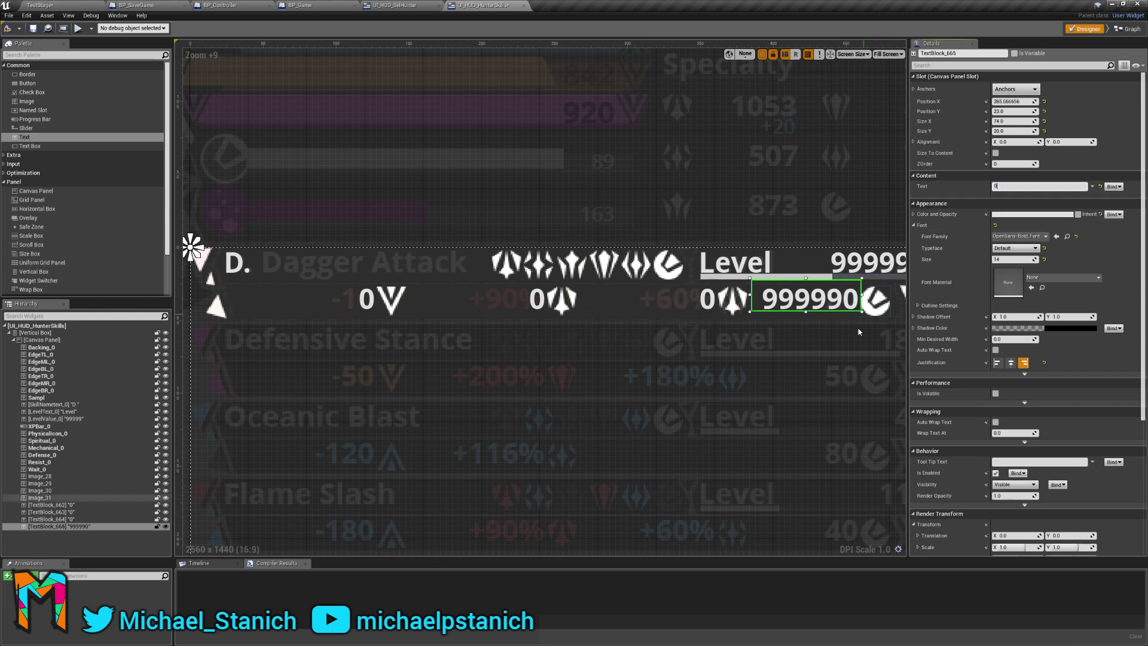
pyautogui.click(859, 331)
# Set the level value text in the upper row to 0.
pyautogui.click(867, 263)
pyautogui.moveTo(1022, 187); pyautogui.dragTo(963, 189)
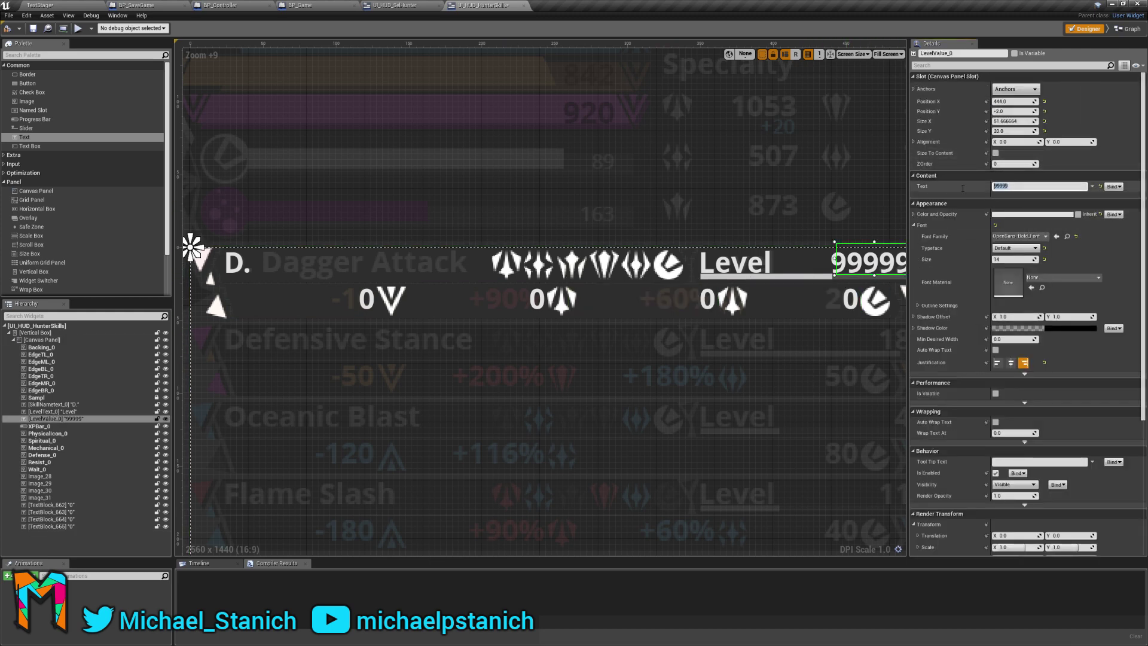
pyautogui.write('0')
pyautogui.click(837, 383)
# Change the skill name text in the upper row to "Skill Name".
pyautogui.moveTo(690, 352); pyautogui.dragTo(743, 347, button='right')
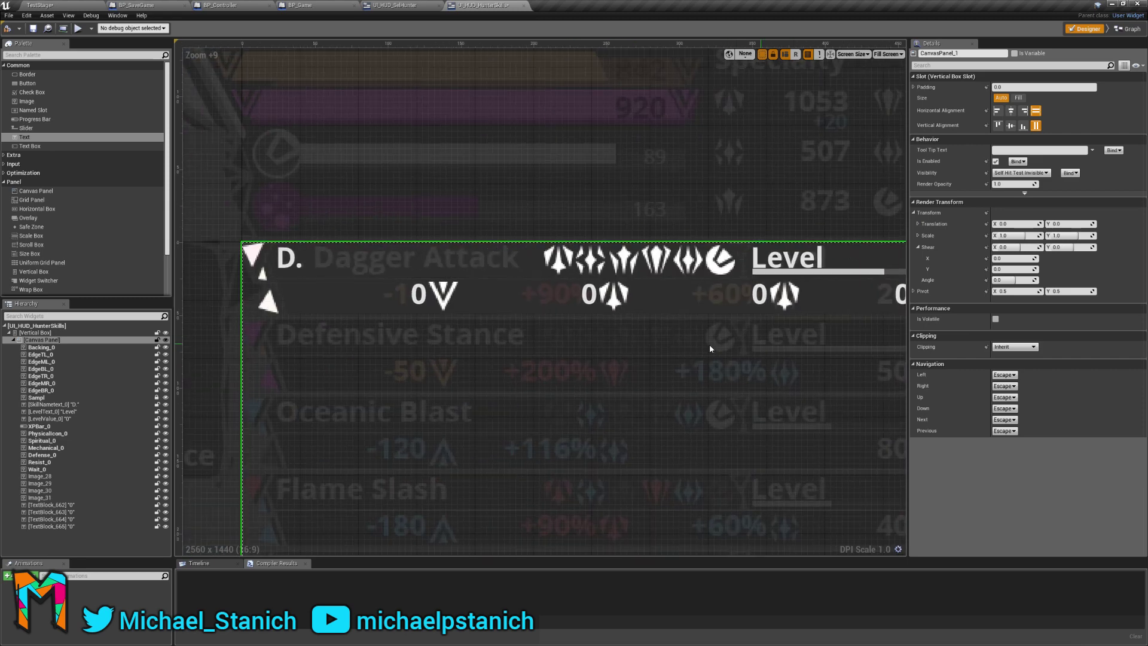
pyautogui.click(331, 267)
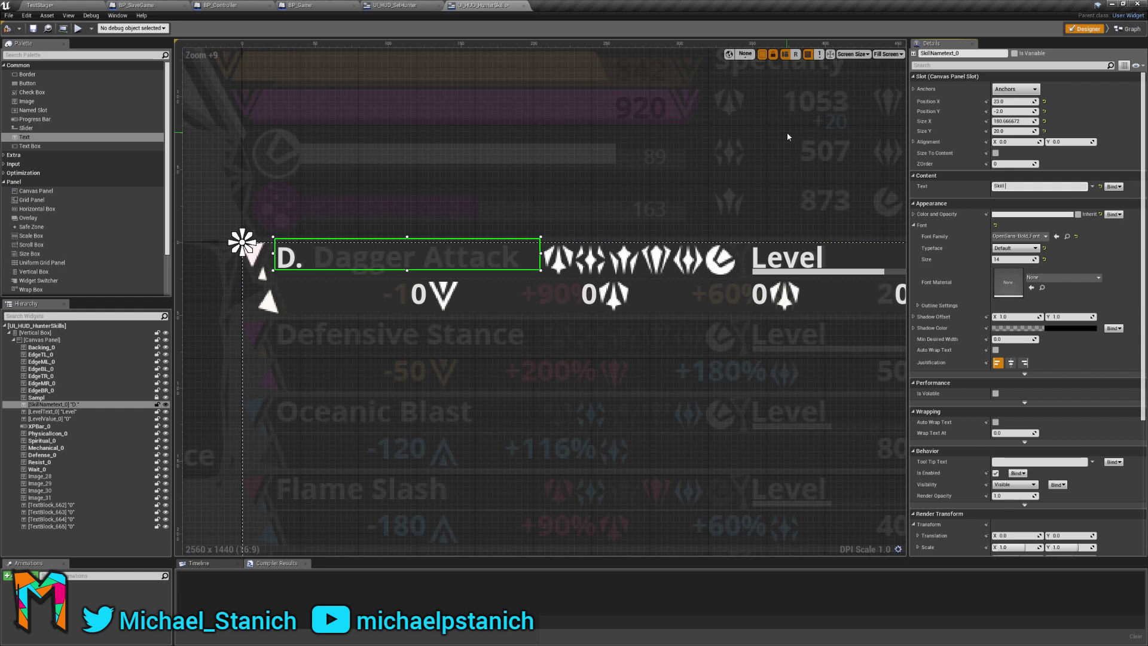
pyautogui.press('Return')
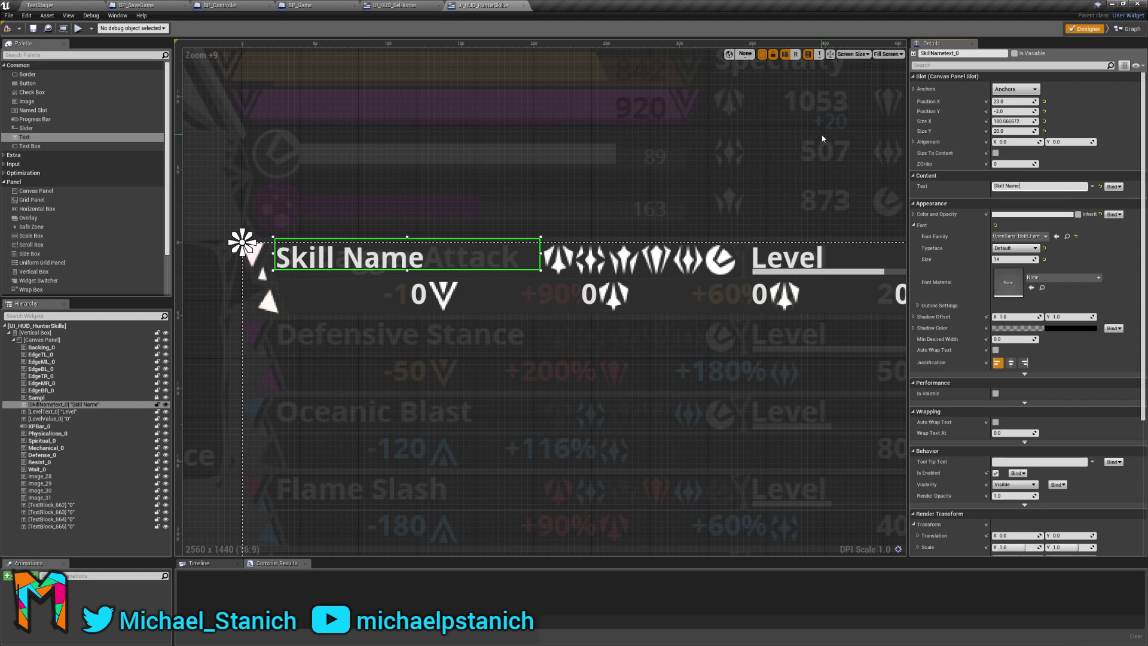
pyautogui.click(449, 330)
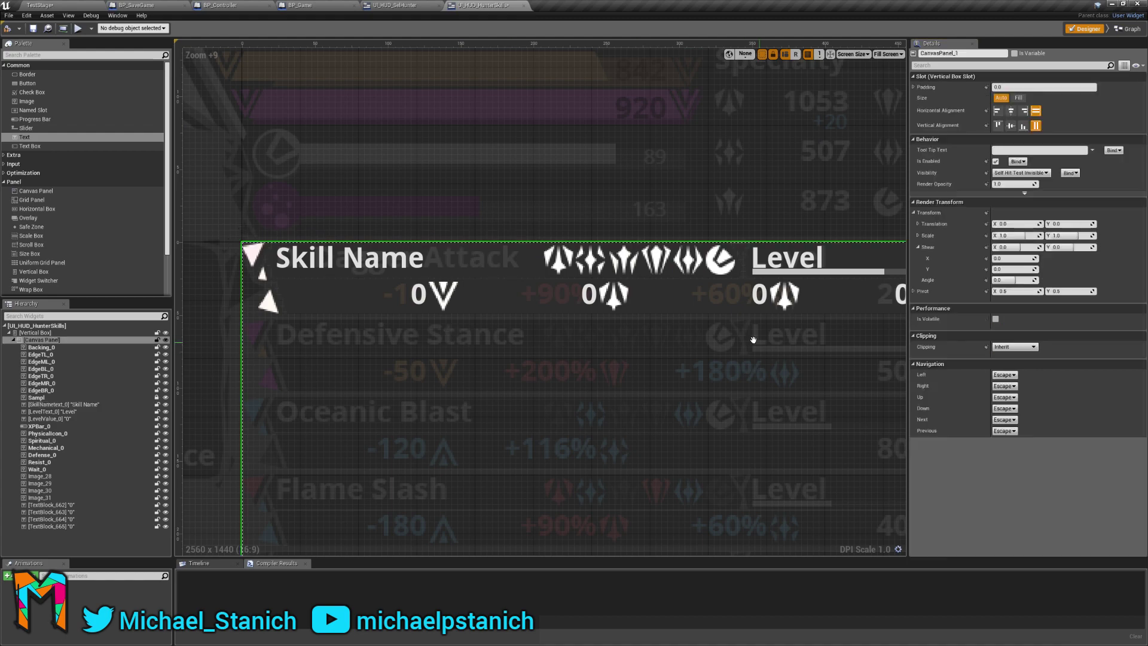
# Reorder the hierarchy so the first value text, TextBlock_662, comes directly after its icon, Image_28.
pyautogui.moveTo(755, 340); pyautogui.dragTo(755, 312, button='right')
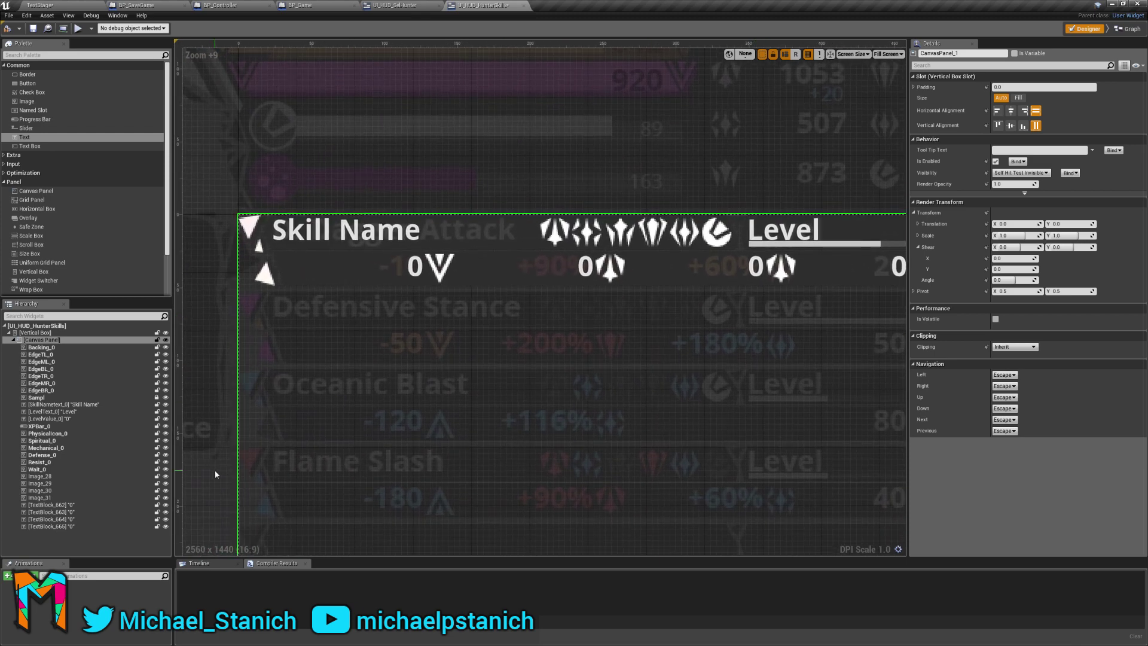
pyautogui.click(59, 505)
pyautogui.click(60, 519)
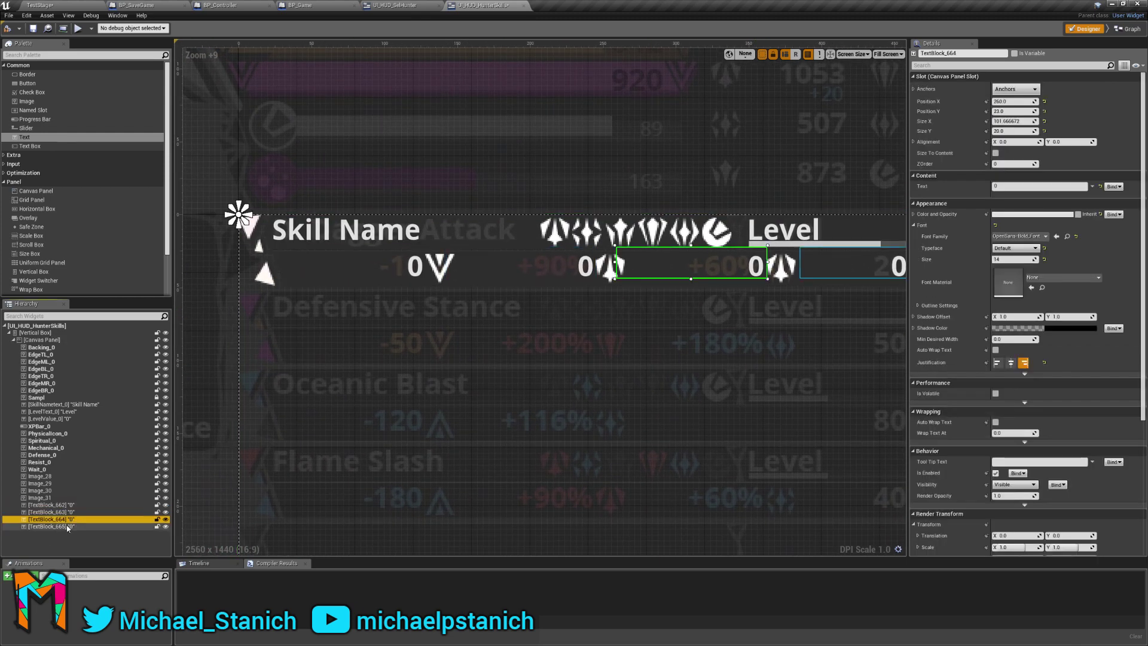
pyautogui.click(67, 511)
pyautogui.click(68, 505)
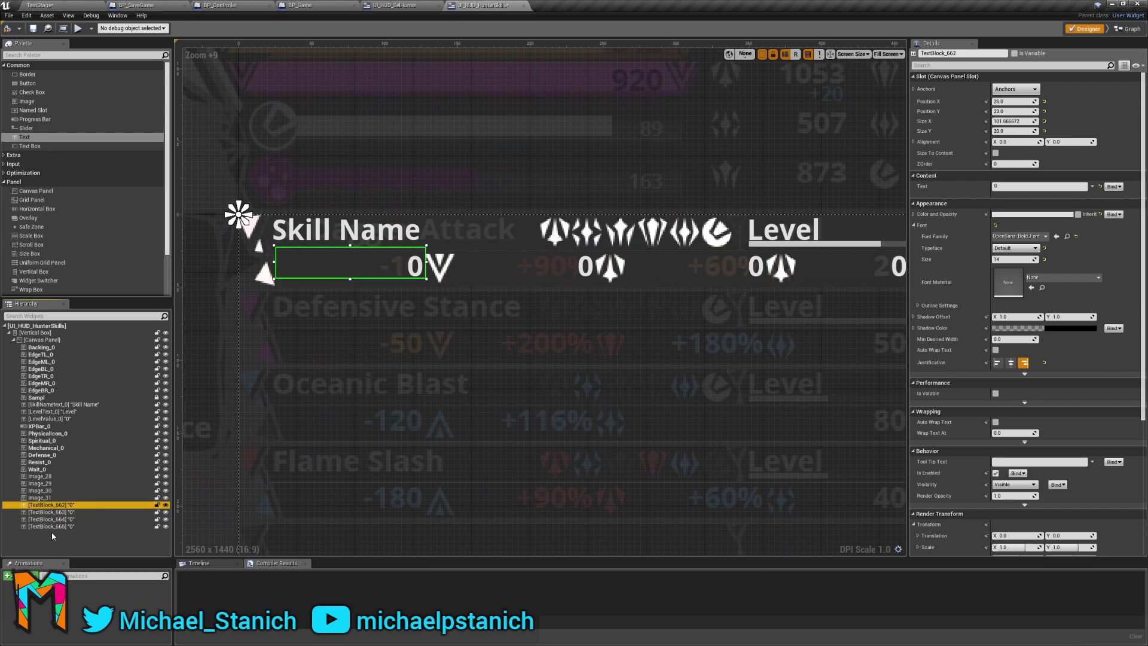
pyautogui.click(49, 477)
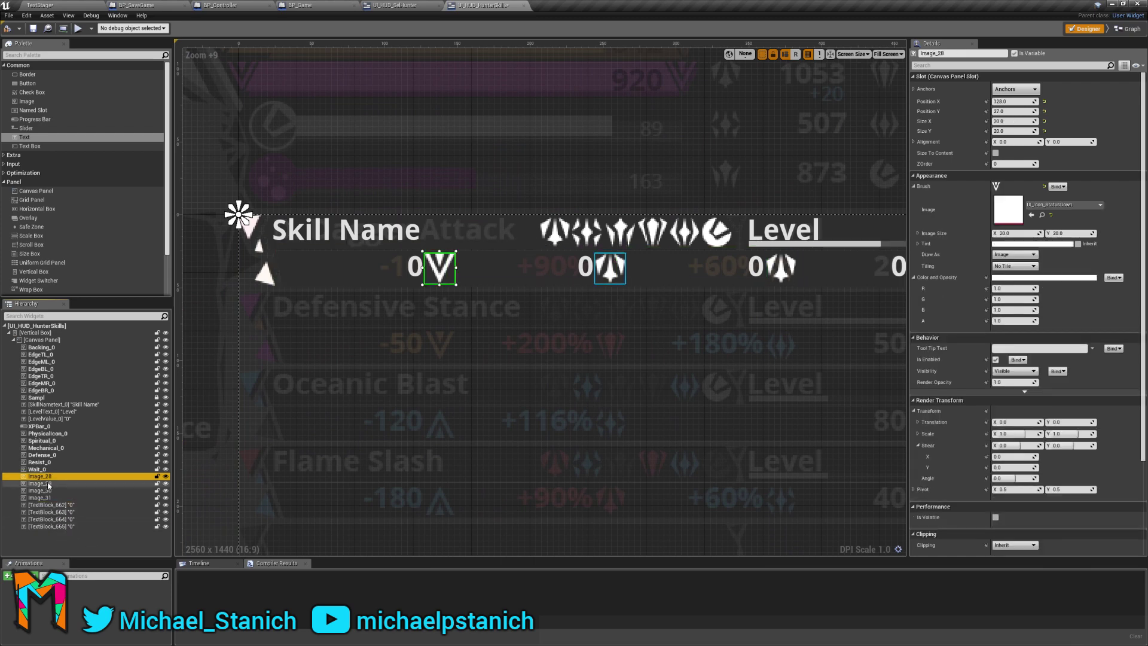
pyautogui.click(60, 505)
pyautogui.moveTo(60, 504); pyautogui.dragTo(54, 483)
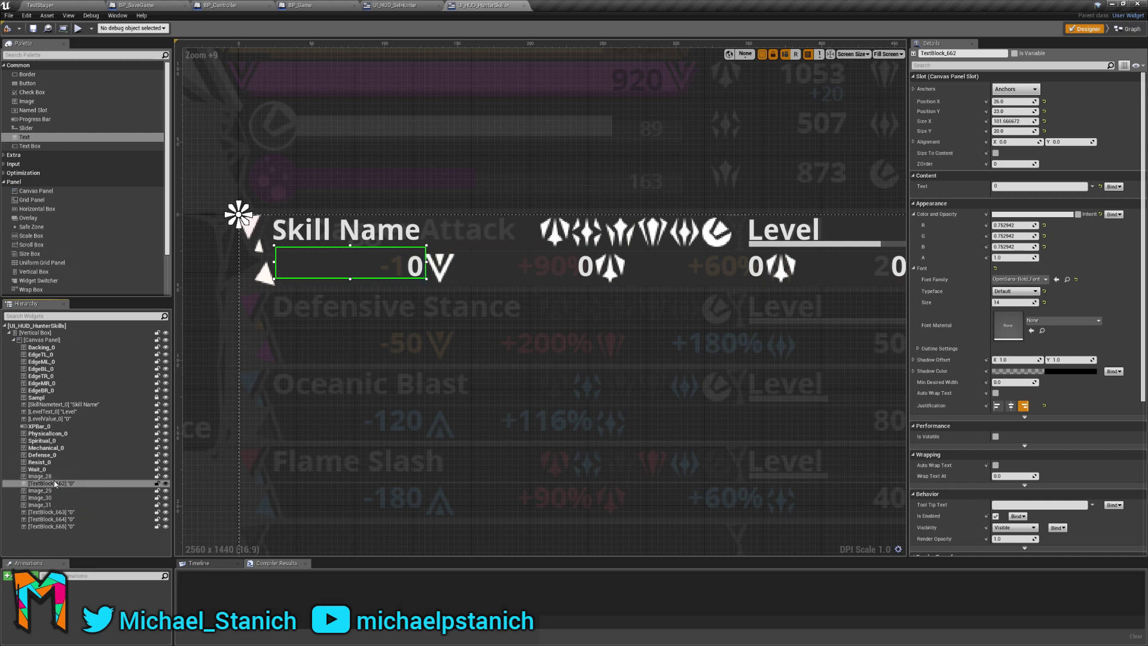
# Rename the first lower-row icon IconSlot1_0 and its value text ValueSlot1_0.
pyautogui.click(46, 477)
pyautogui.click(45, 477)
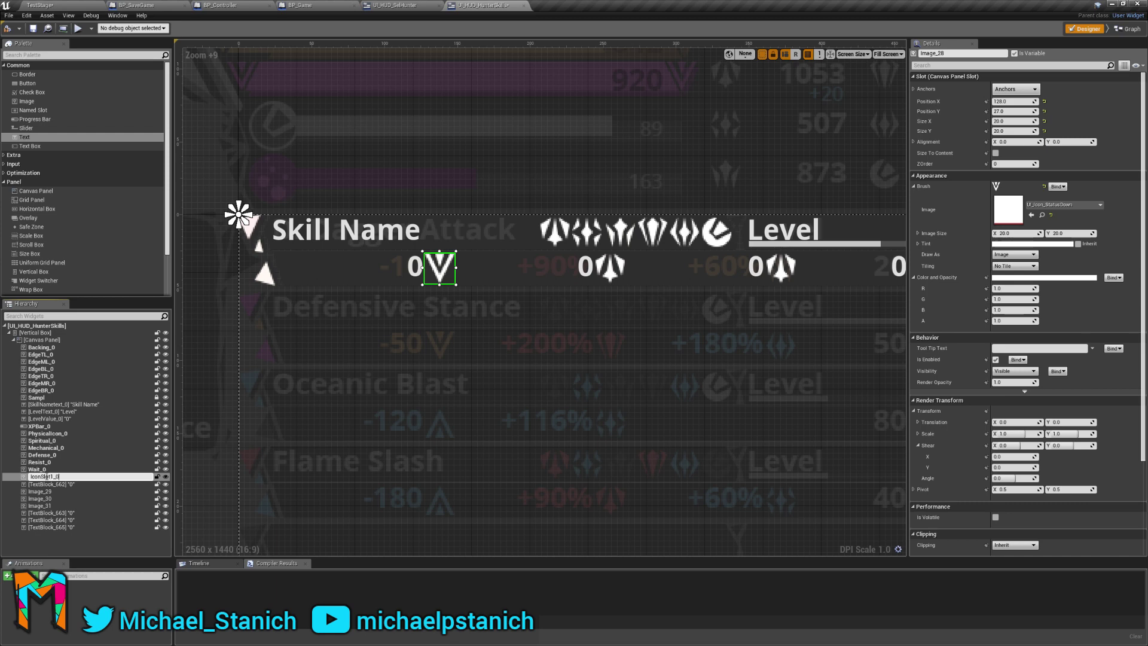
pyautogui.press('Return')
pyautogui.click(54, 483)
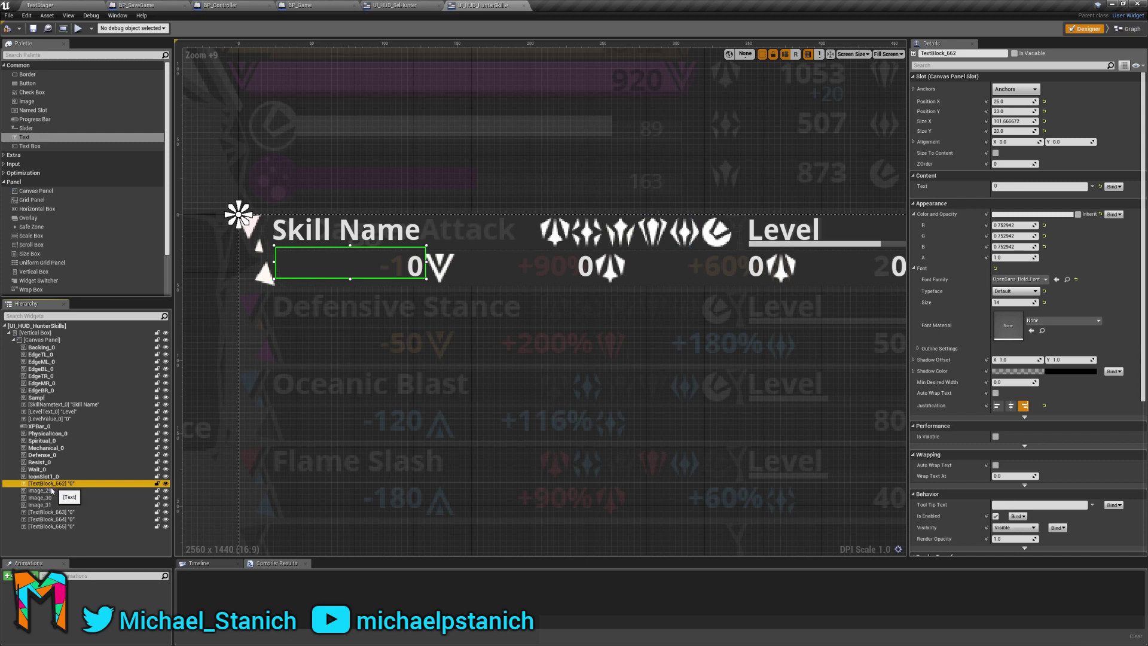
pyautogui.press('F2')
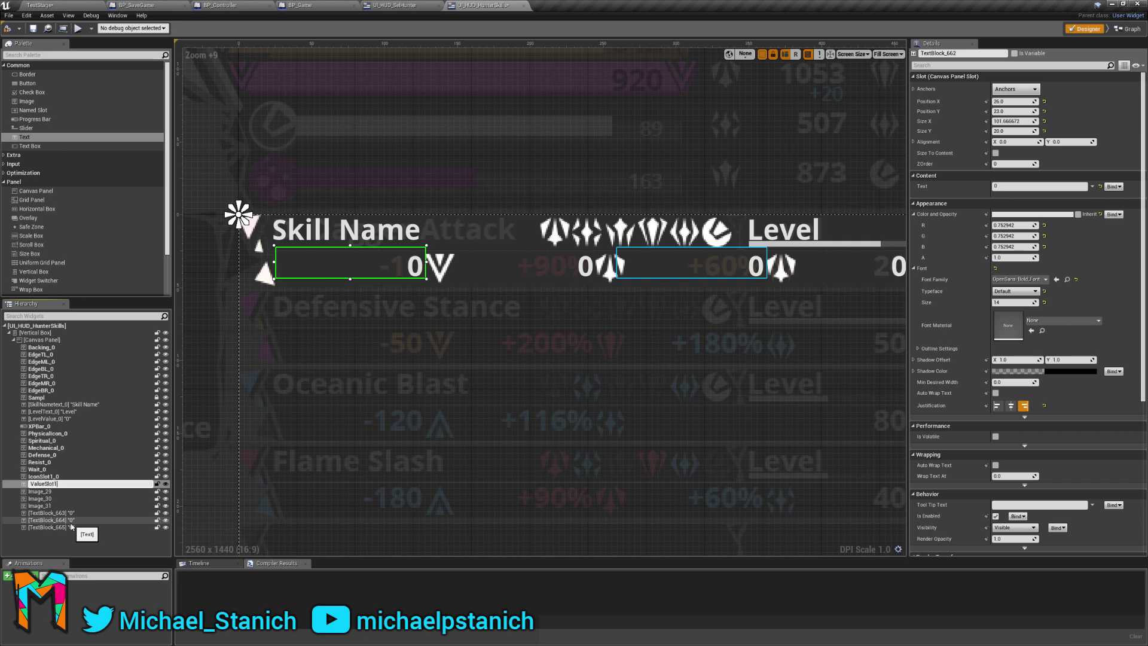
pyautogui.write('ValueSlot1_0')
pyautogui.press('Return')
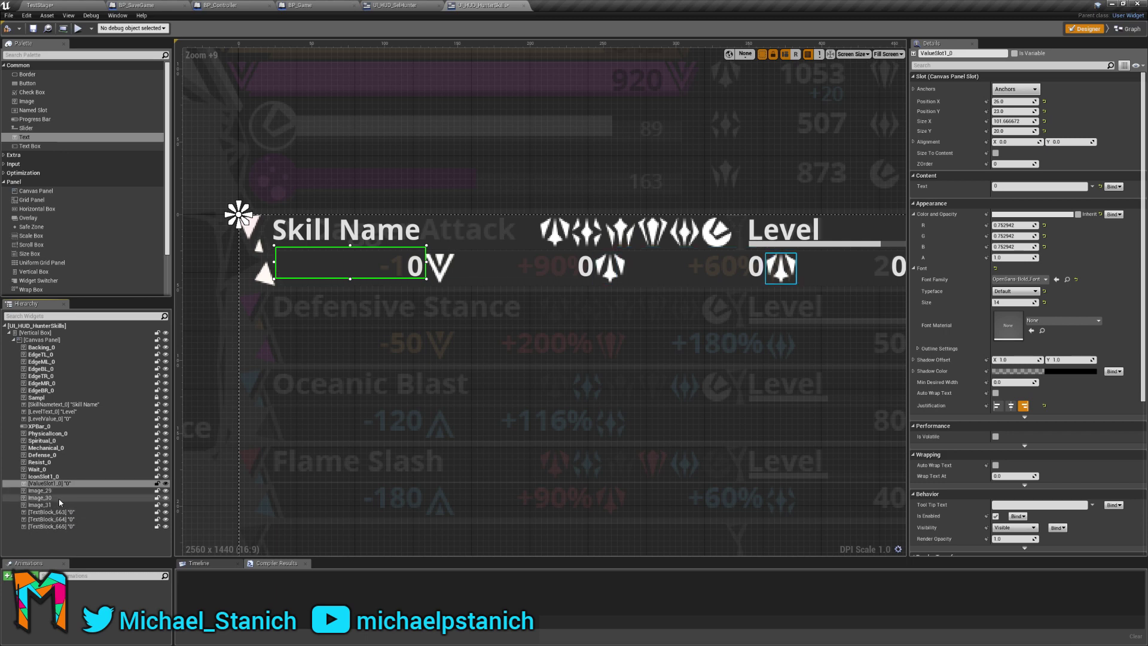
# Reorder the hierarchy so the second value text, TextBlock_663, comes directly after its icon, Image_29.
pyautogui.click(53, 493)
pyautogui.click(43, 526)
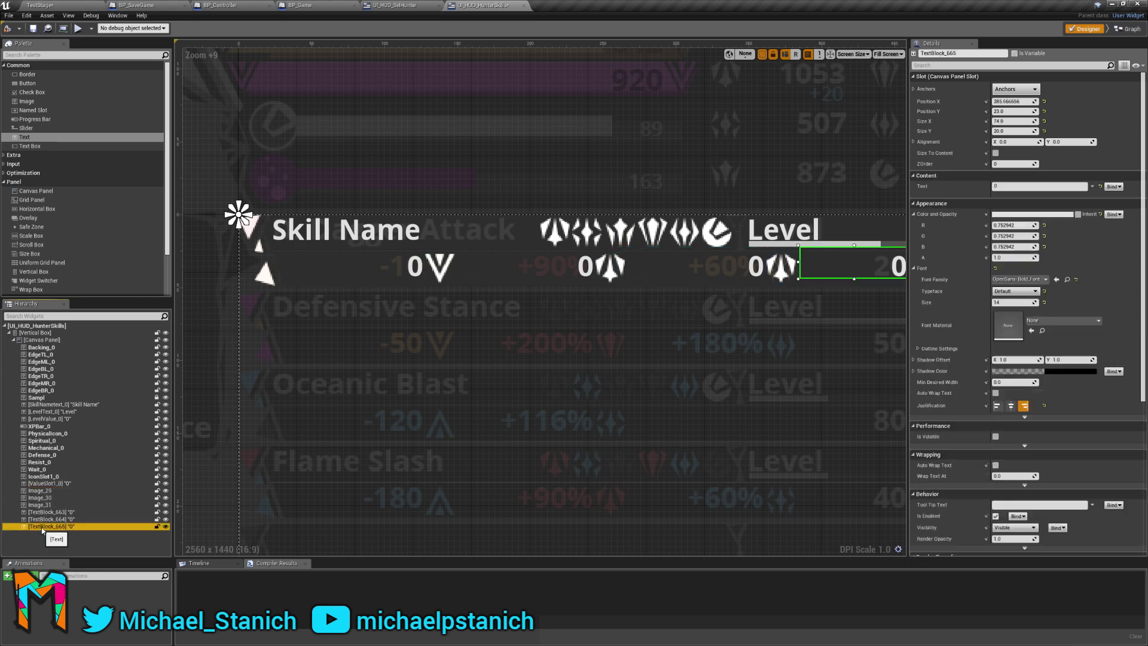
pyautogui.click(51, 513)
pyautogui.moveTo(49, 507); pyautogui.dragTo(49, 498)
# Rename the second lower-row icon IconSlot2_0 and its value text ValueSlot2_0.
pyautogui.click(49, 493)
pyautogui.click(37, 492)
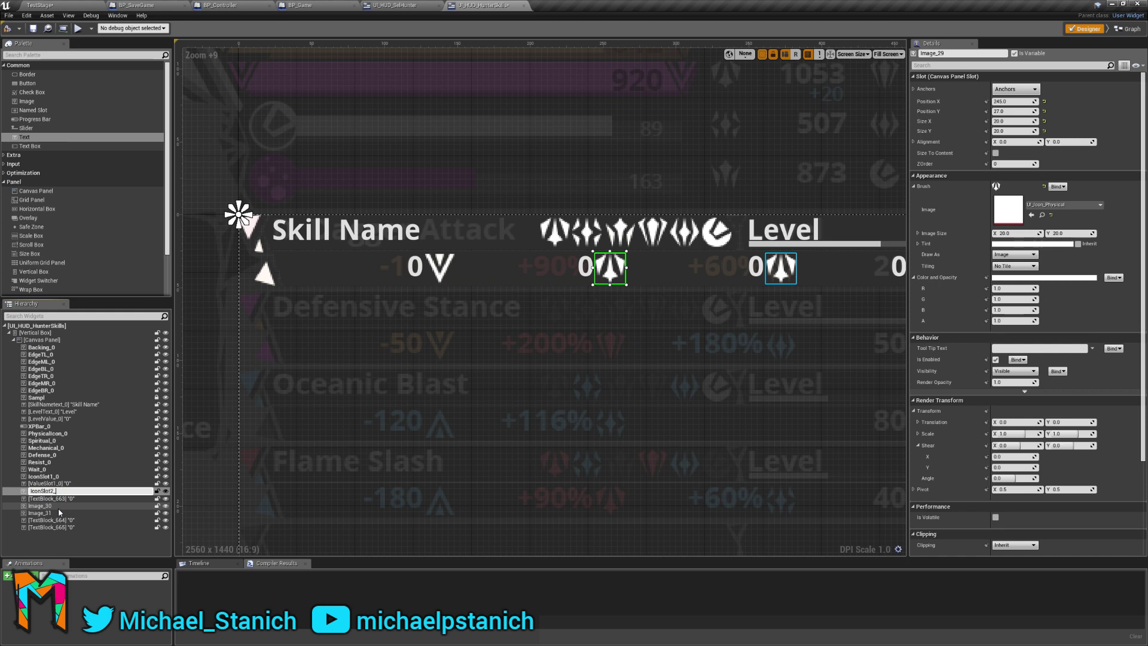
pyautogui.write('IconSlot2_0')
pyautogui.press('Return')
pyautogui.click(60, 499)
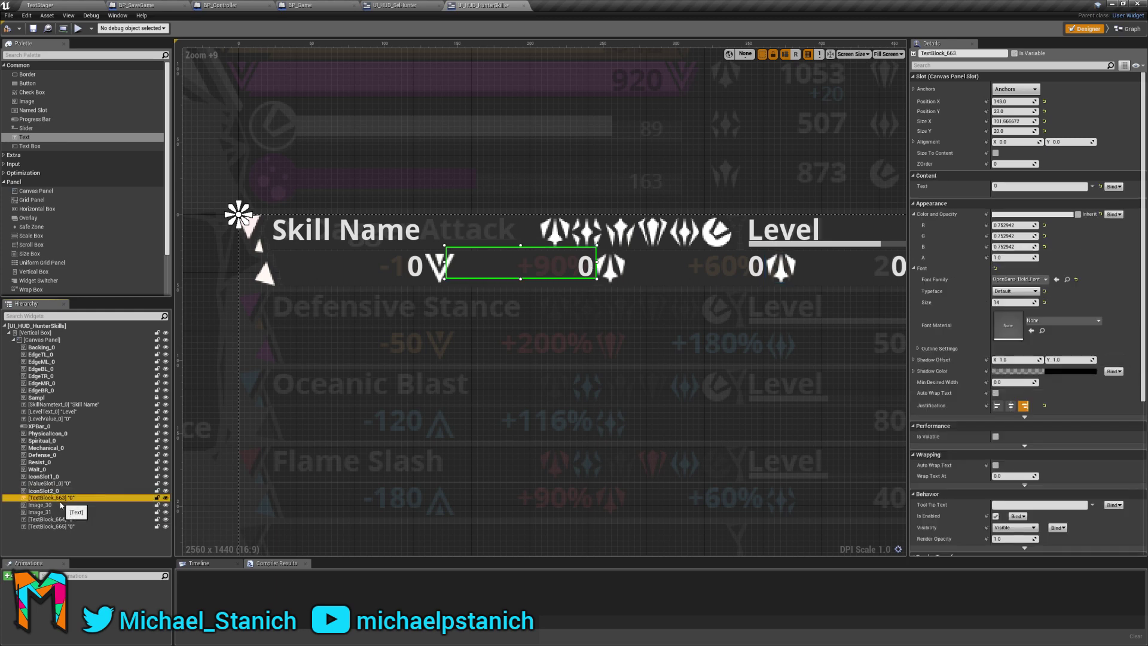
pyautogui.click(57, 499)
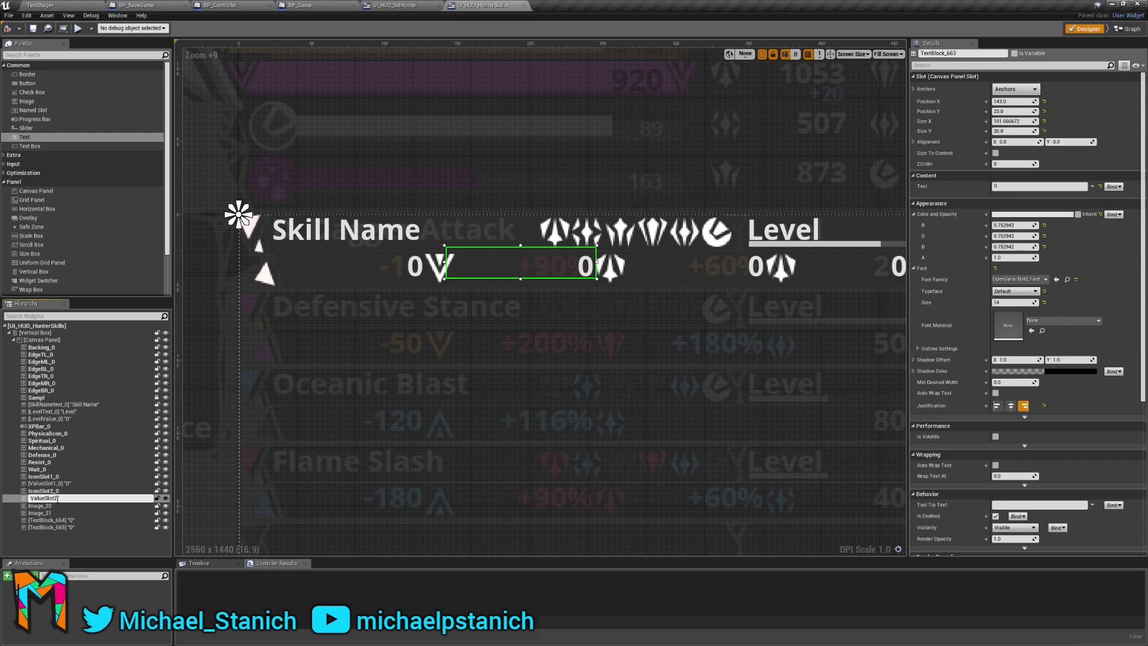
pyautogui.press('Return')
# Reorder the hierarchy so TextBlock_664 comes directly after its icon, Image_30, and rename that third lower-row icon IconSlot_3.
pyautogui.click(51, 520)
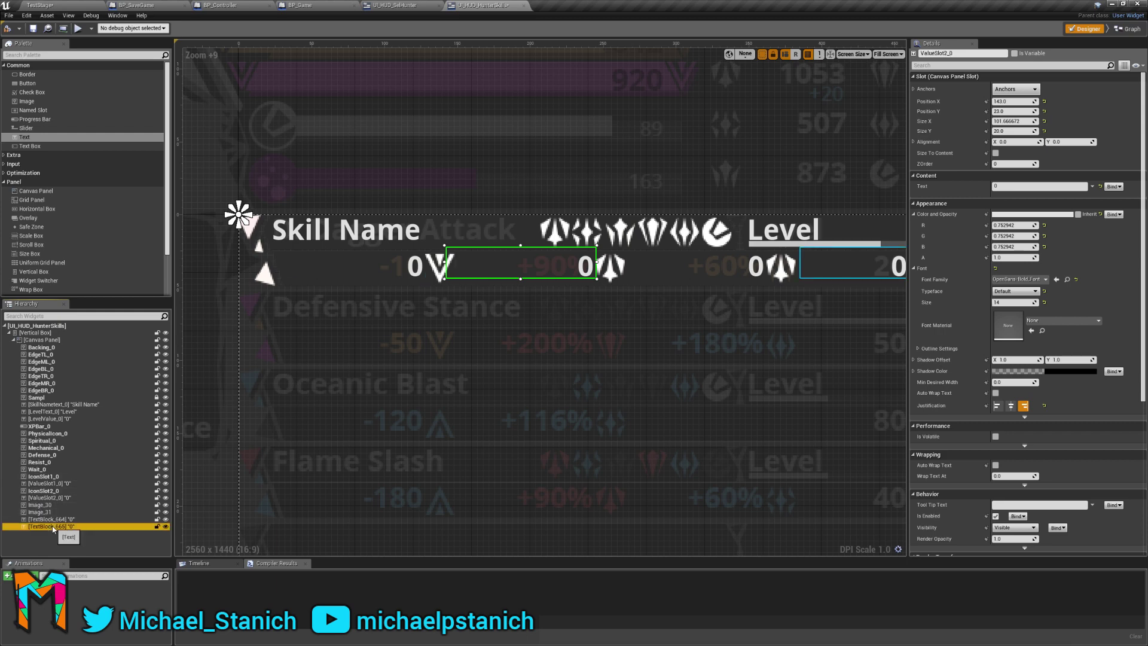
pyautogui.moveTo(50, 507); pyautogui.dragTo(53, 510)
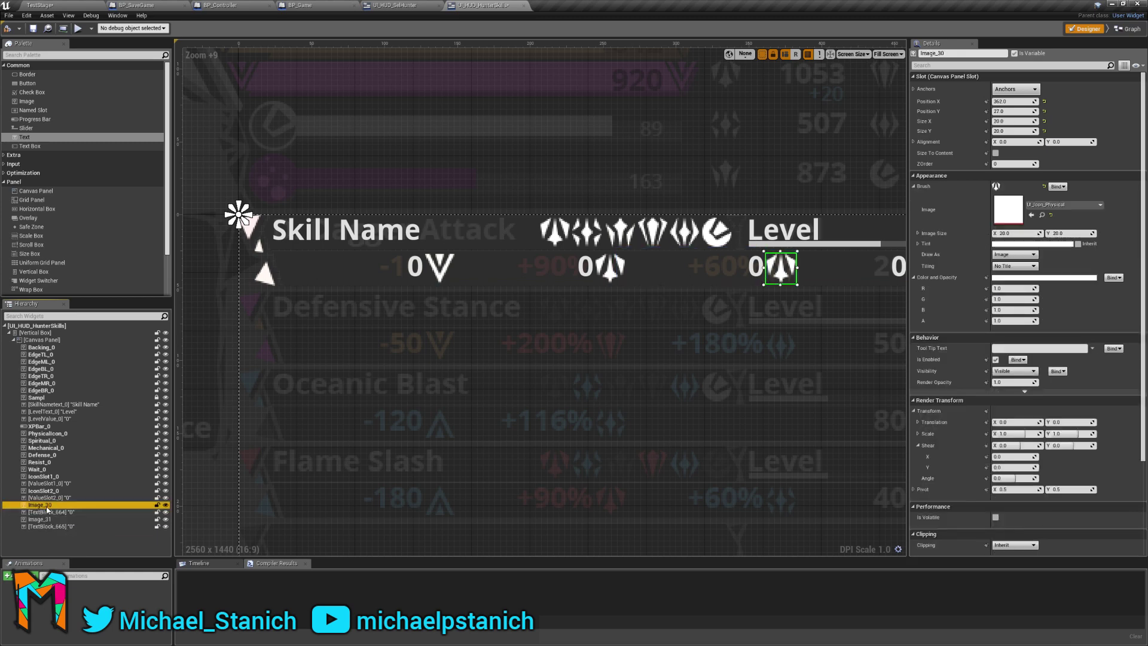
pyautogui.press('F2')
pyautogui.write('I0')
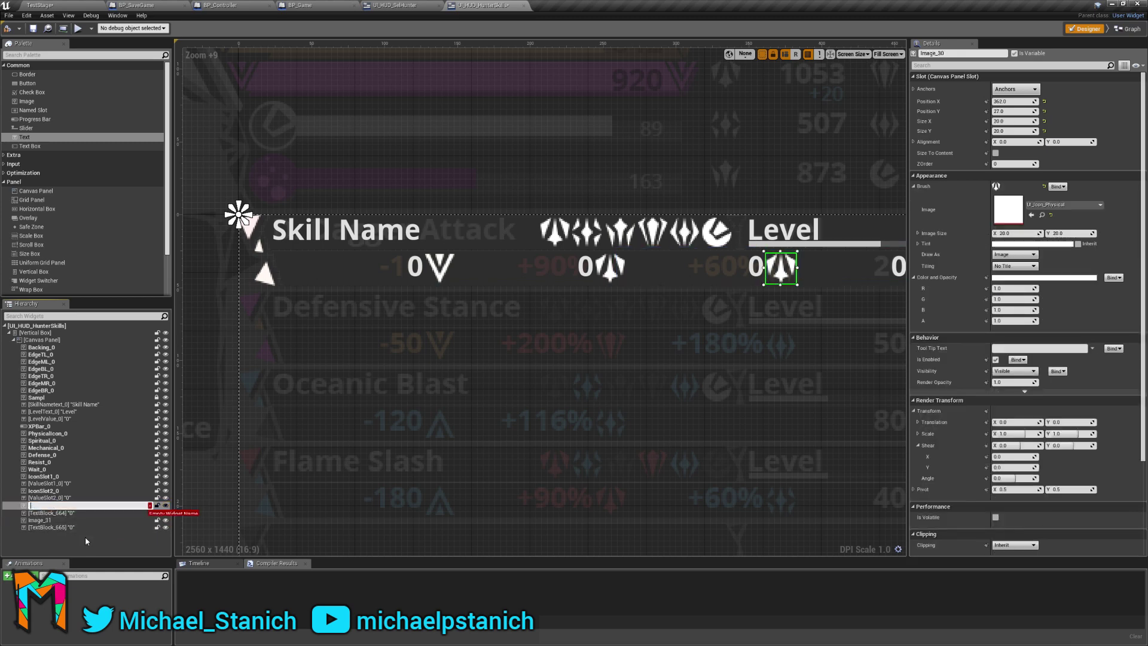
pyautogui.write('conSlot_3')
pyautogui.press('Return')
# Rename the third lower-row value text, TextBlock_664, to ValueSlot3_0.
pyautogui.click(62, 514)
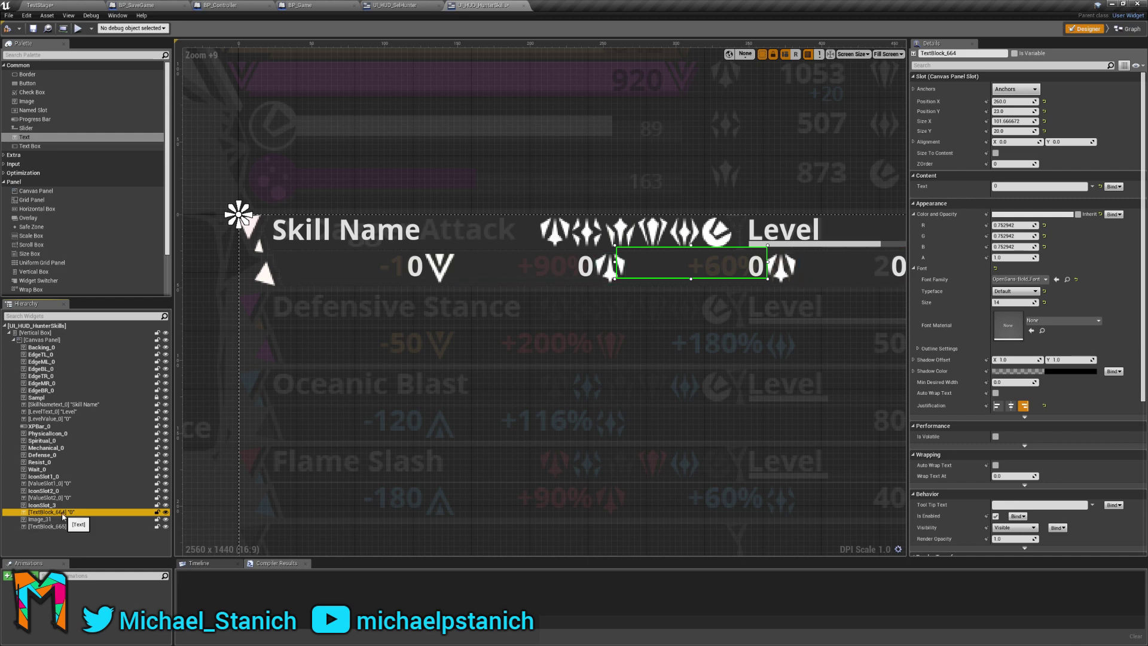
pyautogui.press('F2')
pyautogui.write('ValueSlot3_0')
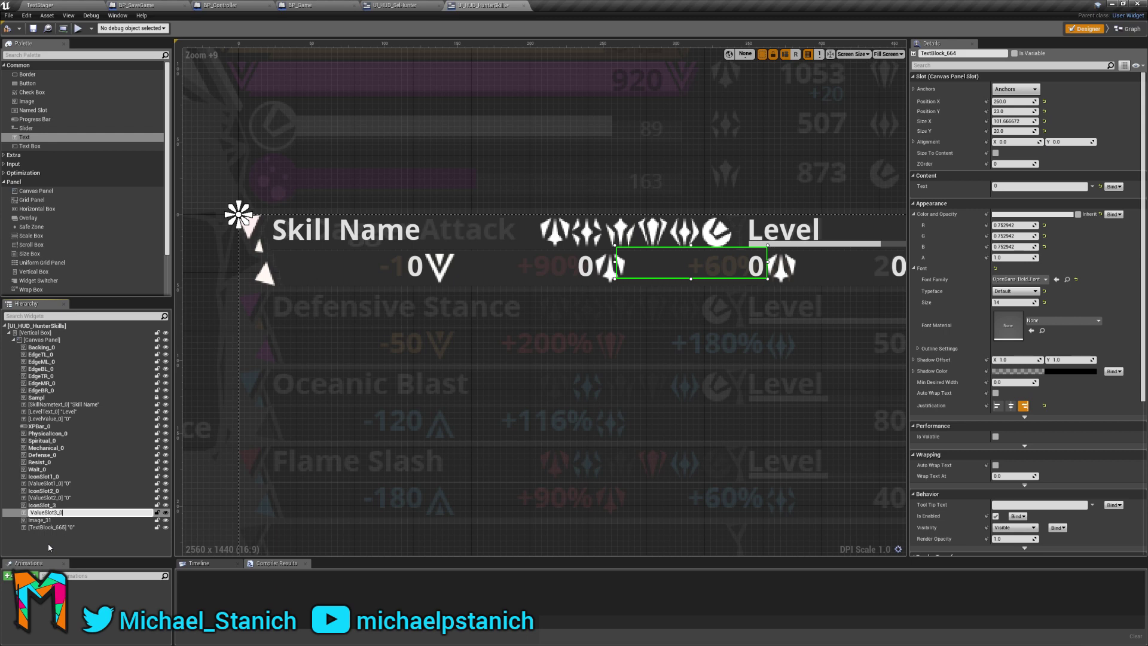
pyautogui.press('Return')
# Correct the third lower-row icon's name to IconSlot3_0 to match the naming of the other slots.
pyautogui.click(54, 506)
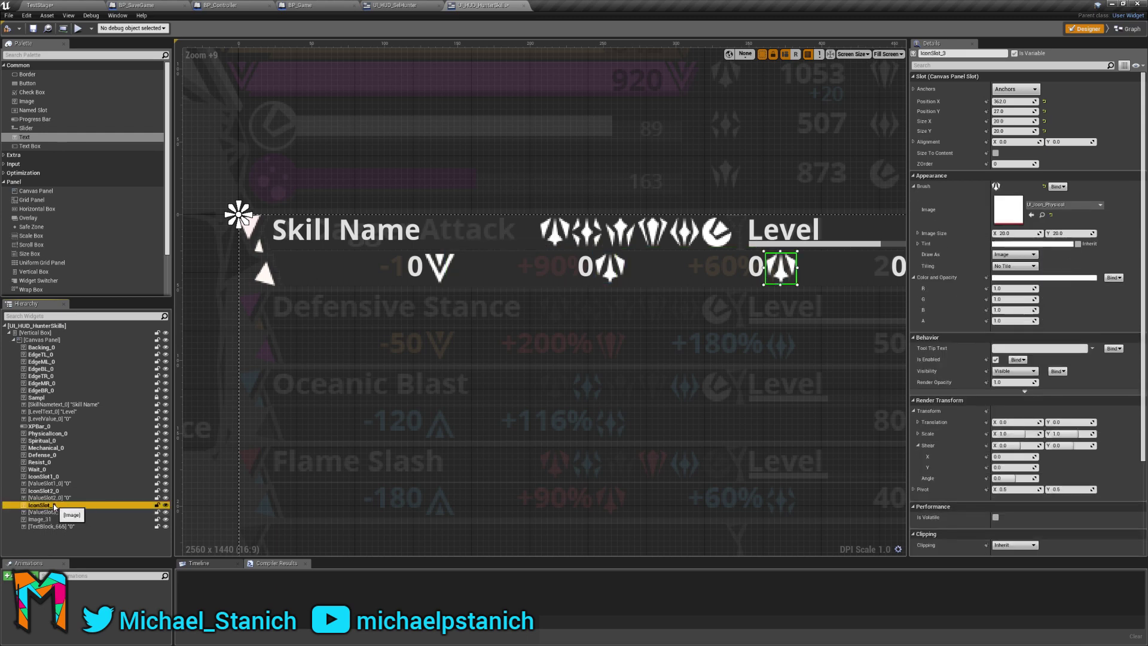
pyautogui.press('F2')
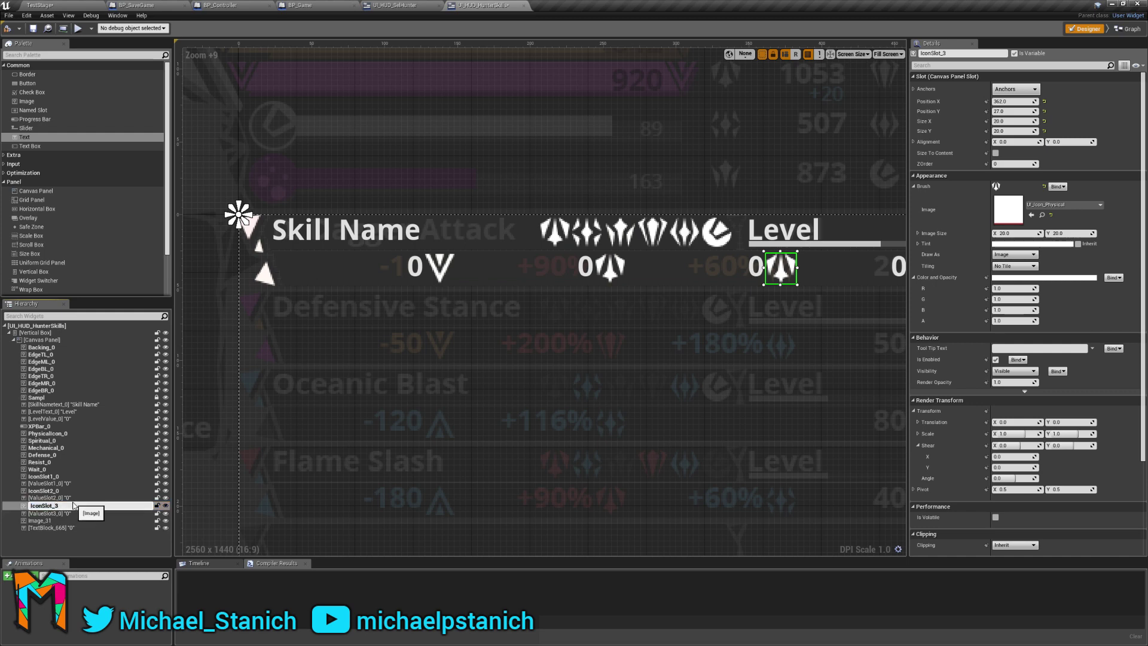
pyautogui.press('Return')
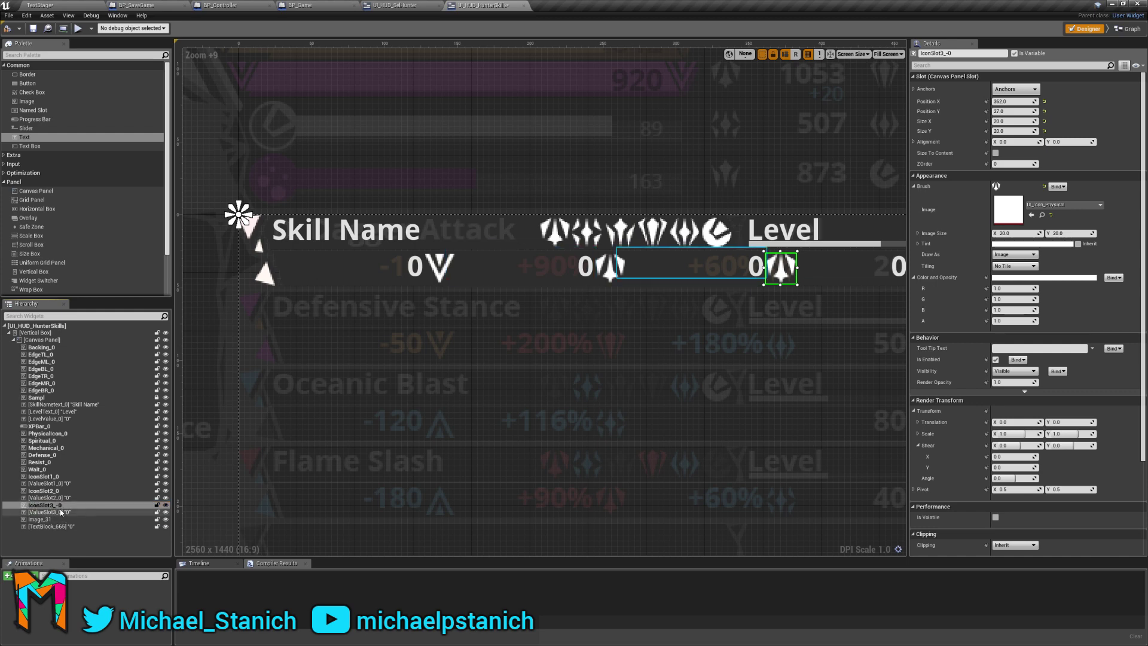
pyautogui.click(65, 507)
pyautogui.press('F2')
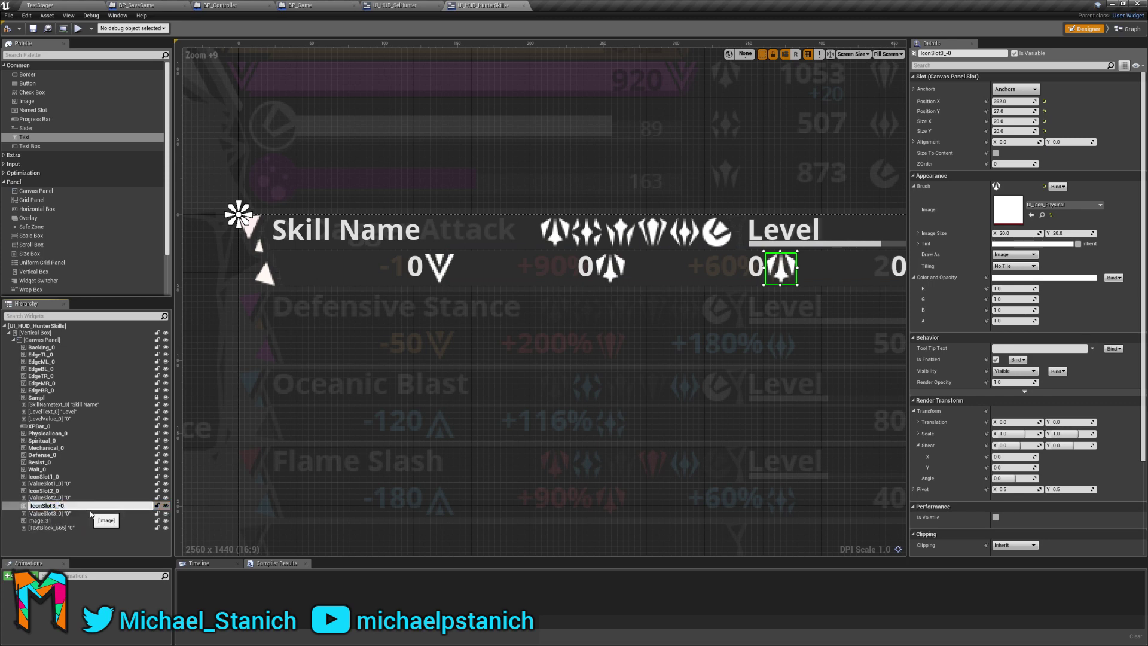
pyautogui.press('BackSpace')
pyautogui.press('Return')
# Rename the fourth lower-row icon, Image_31, to IconSlot4_0.
pyautogui.click(45, 527)
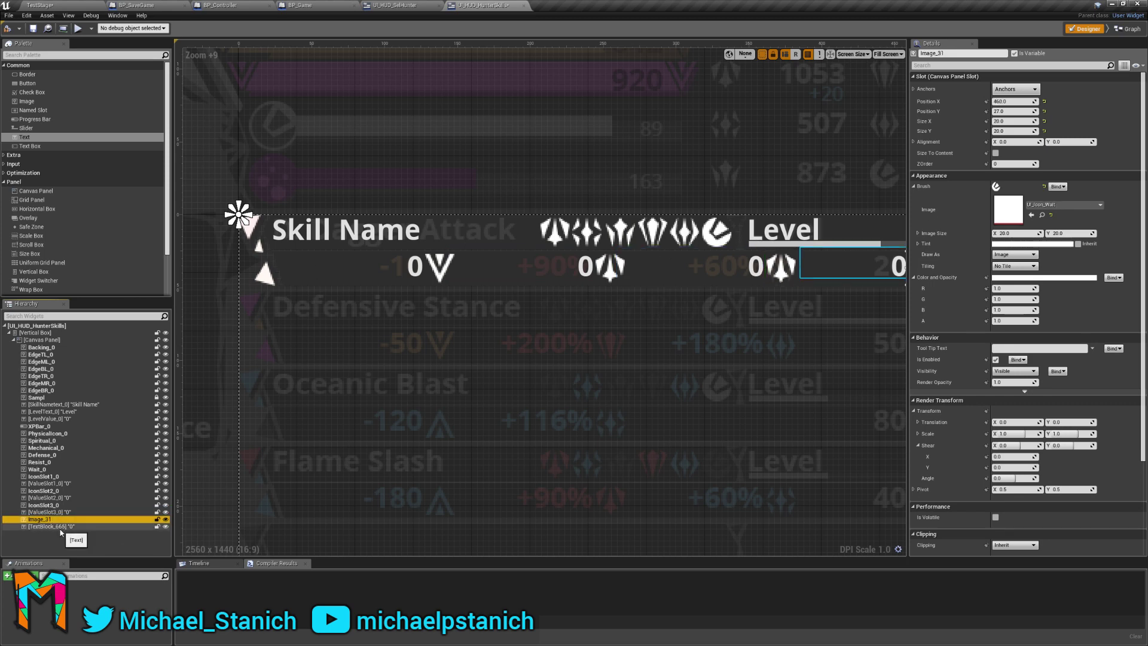
pyautogui.click(35, 521)
pyautogui.moveTo(450, 376); pyautogui.dragTo(338, 385, button='right')
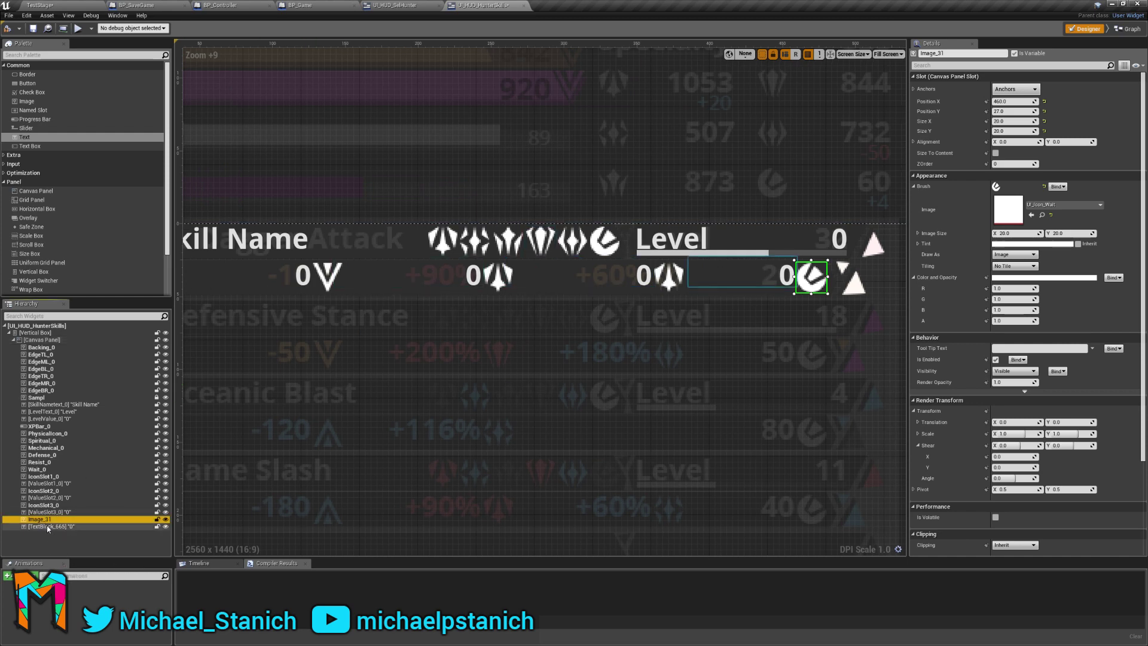
pyautogui.press('F2')
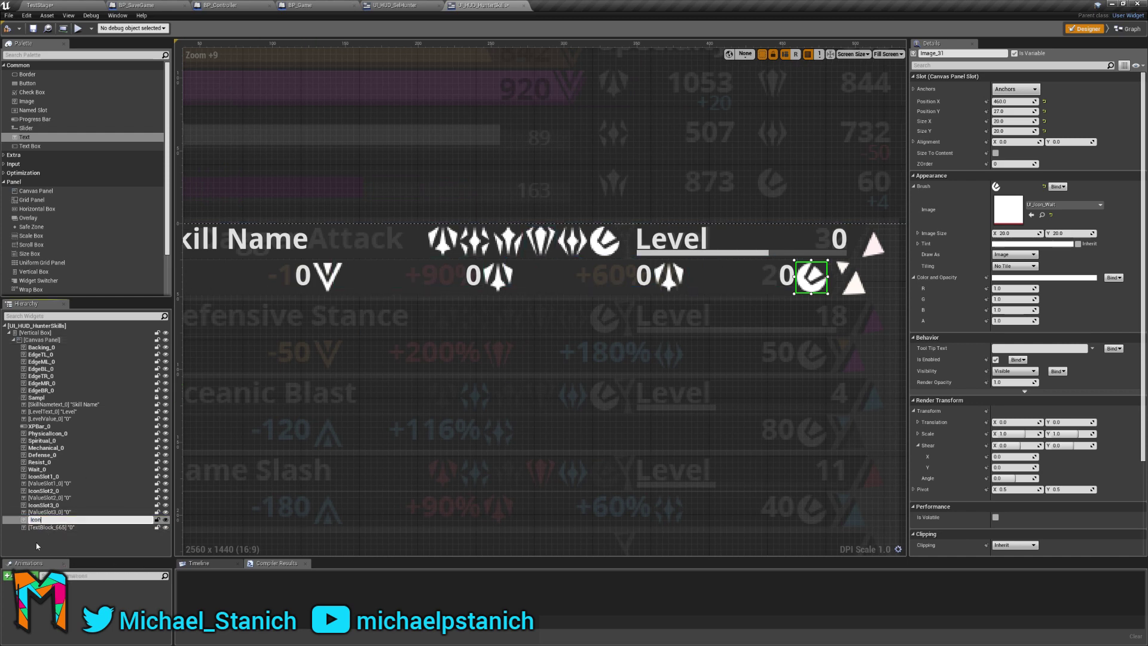
pyautogui.write('IconSlot4_0')
pyautogui.press('Return')
# Rename the fourth lower-row value text, TextBlock_665, to ValueSlot4_0.
pyautogui.click(39, 526)
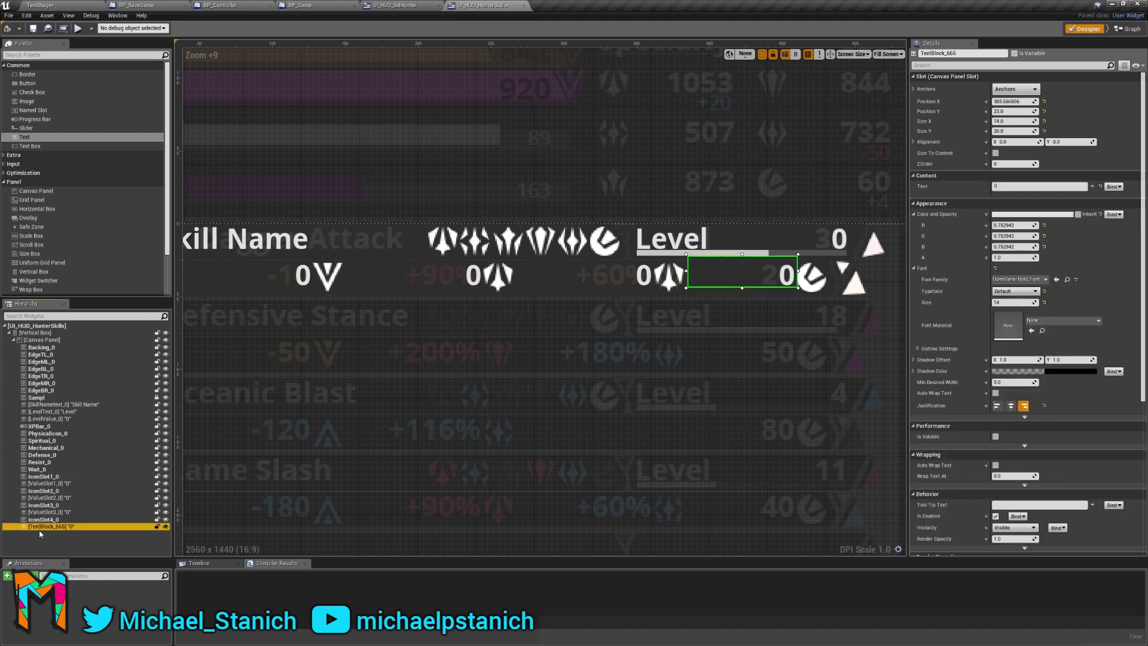
pyautogui.press('F2')
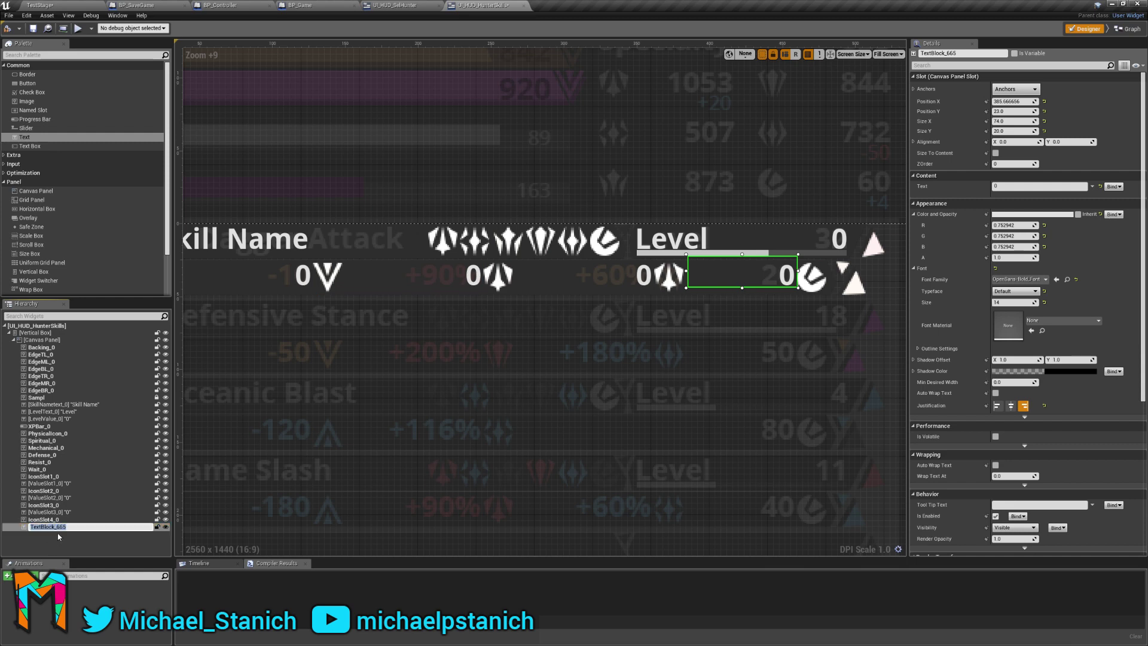
pyautogui.write('Ico')
pyautogui.write('nSlot4_0')
pyautogui.write('V')
pyautogui.press('Return')
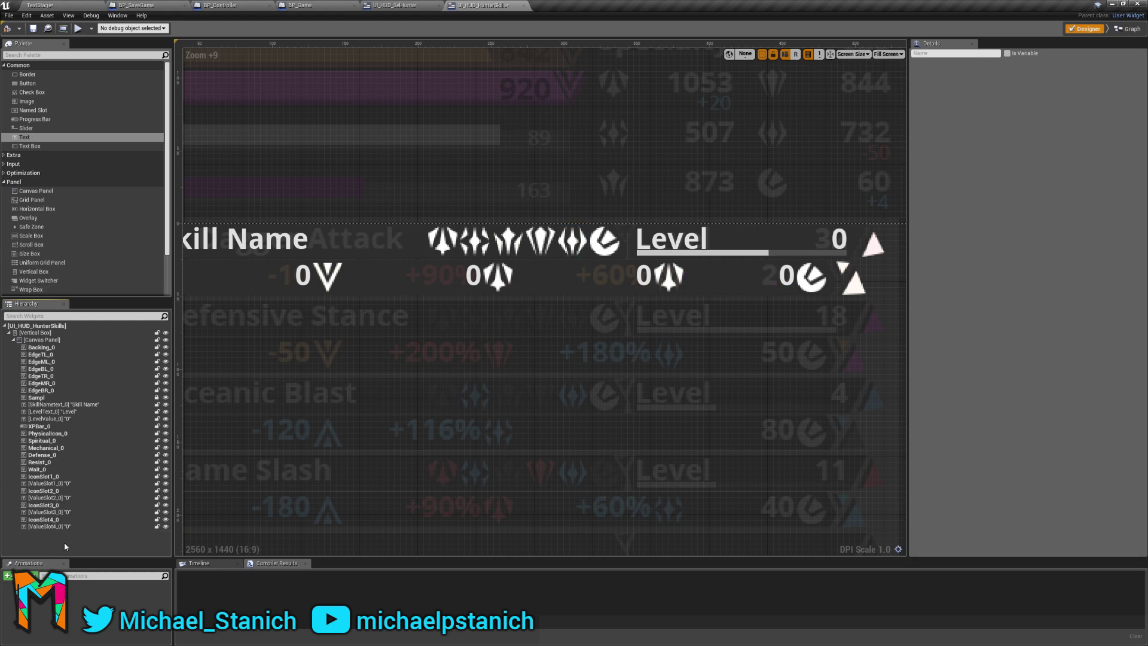
pyautogui.click(63, 542)
pyautogui.scroll(-10, 491, 371)
pyautogui.scroll(6, 419, 359)
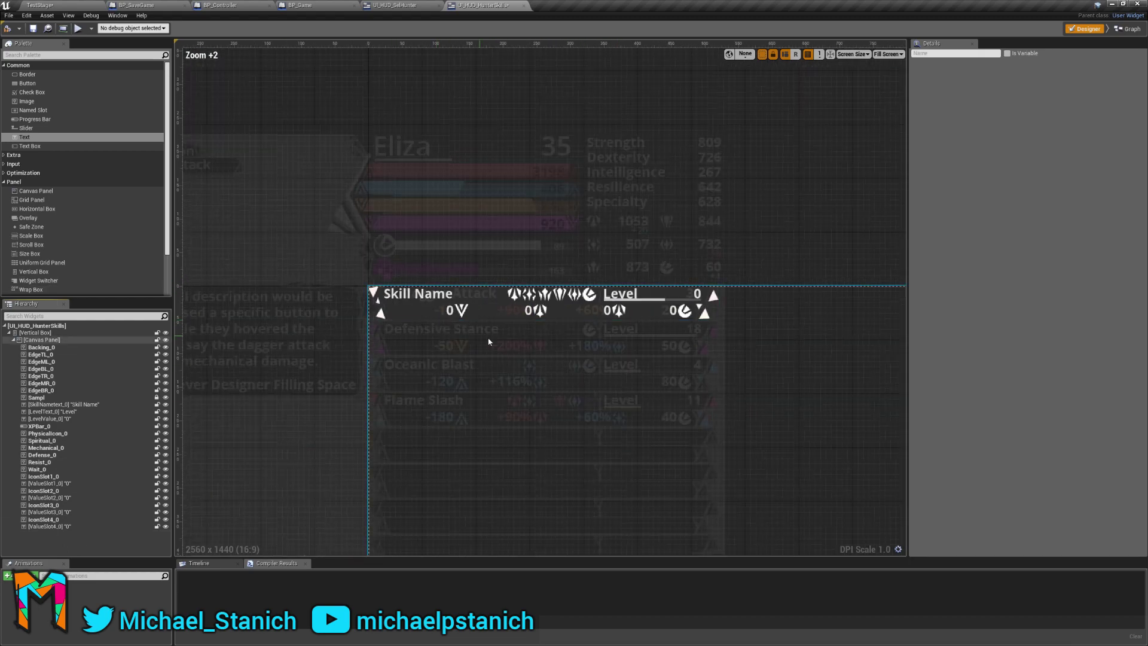
pyautogui.click(399, 306)
pyautogui.click(275, 320)
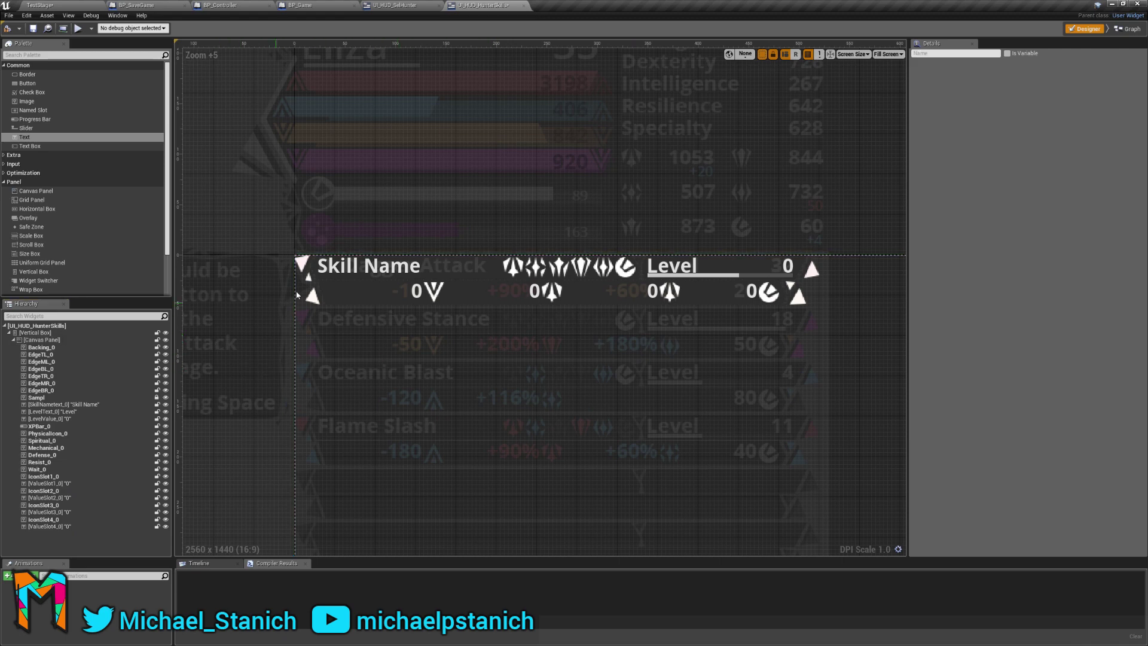
pyautogui.click(352, 267)
pyautogui.click(270, 318)
# Collapse the Canvas Panel in the widget hierarchy to hide its child widgets.
pyautogui.click(13, 341)
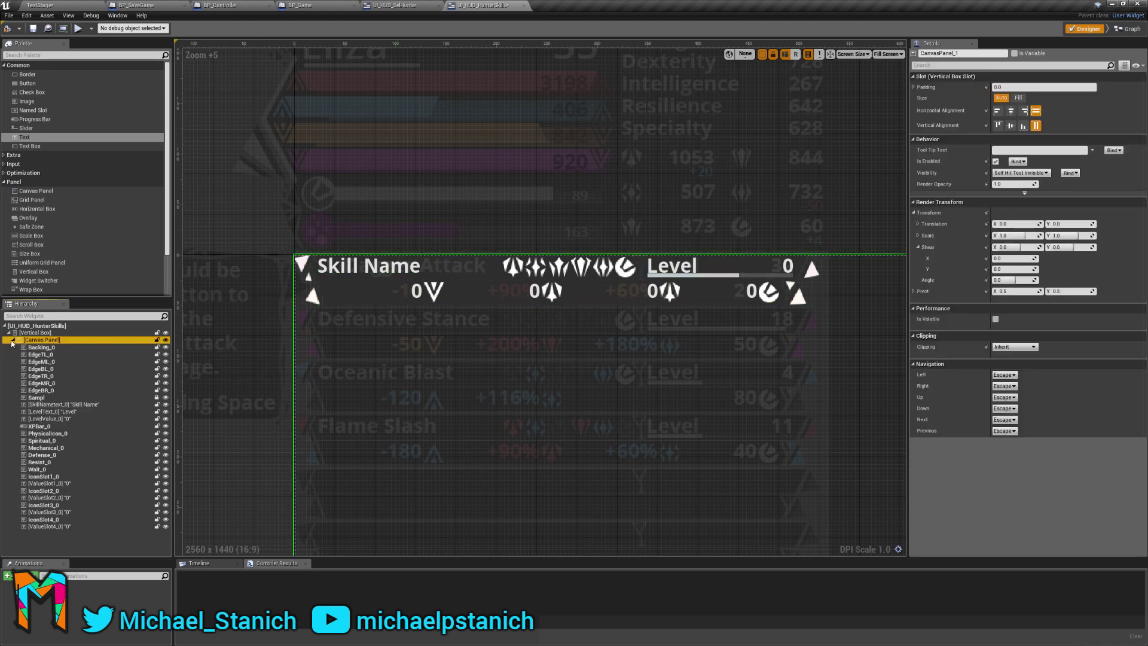
pyautogui.click(13, 340)
pyautogui.click(12, 340)
pyautogui.click(13, 339)
# Try shrinking the designer's preview area to 978 x 290, and resize it back to 2560 x 1440.
pyautogui.click(24, 333)
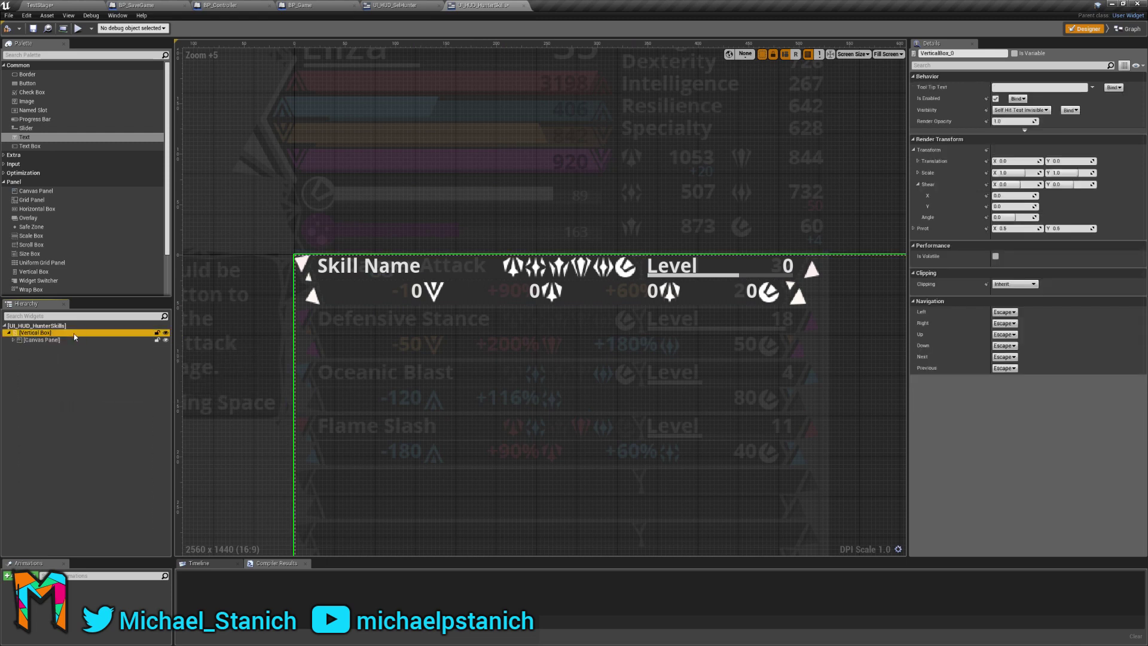
pyautogui.click(47, 341)
pyautogui.scroll(-11, 366, 318)
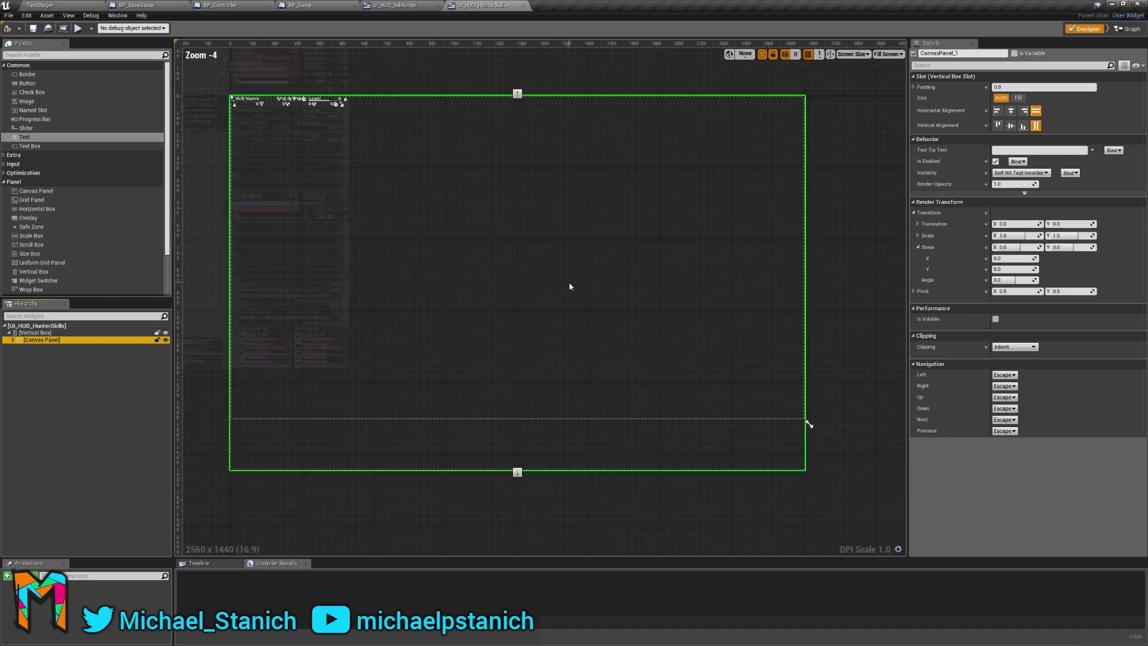
pyautogui.click(546, 477)
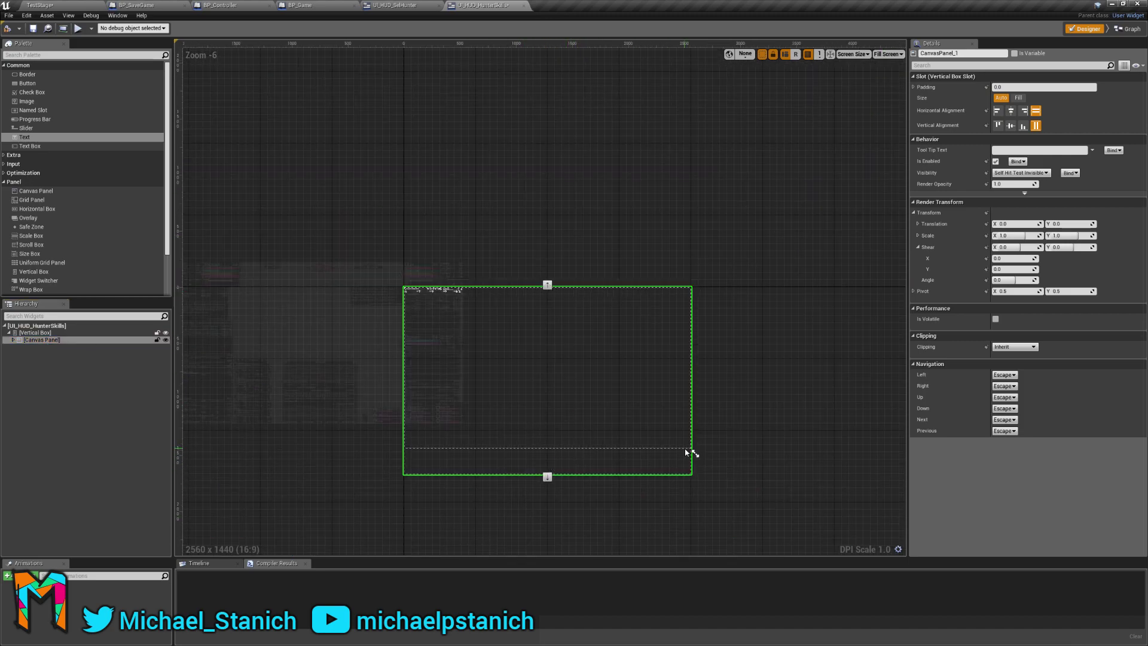
pyautogui.moveTo(693, 454); pyautogui.dragTo(514, 371)
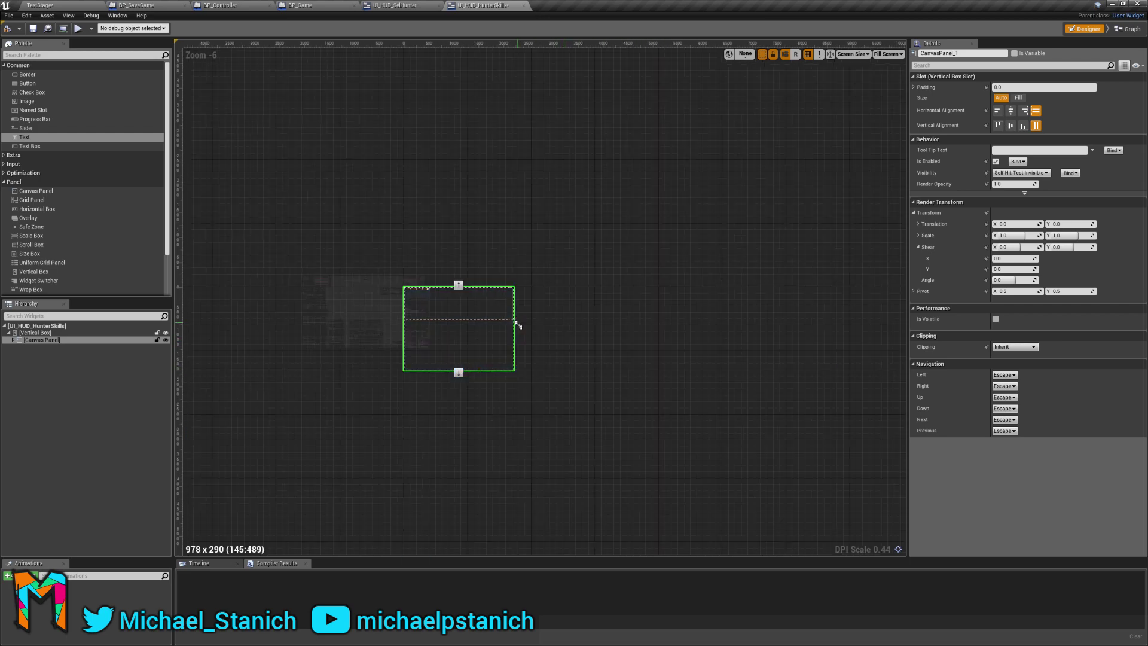
pyautogui.hotkey('ctrl', 'z')
pyautogui.hotkey('ctrl', 'y')
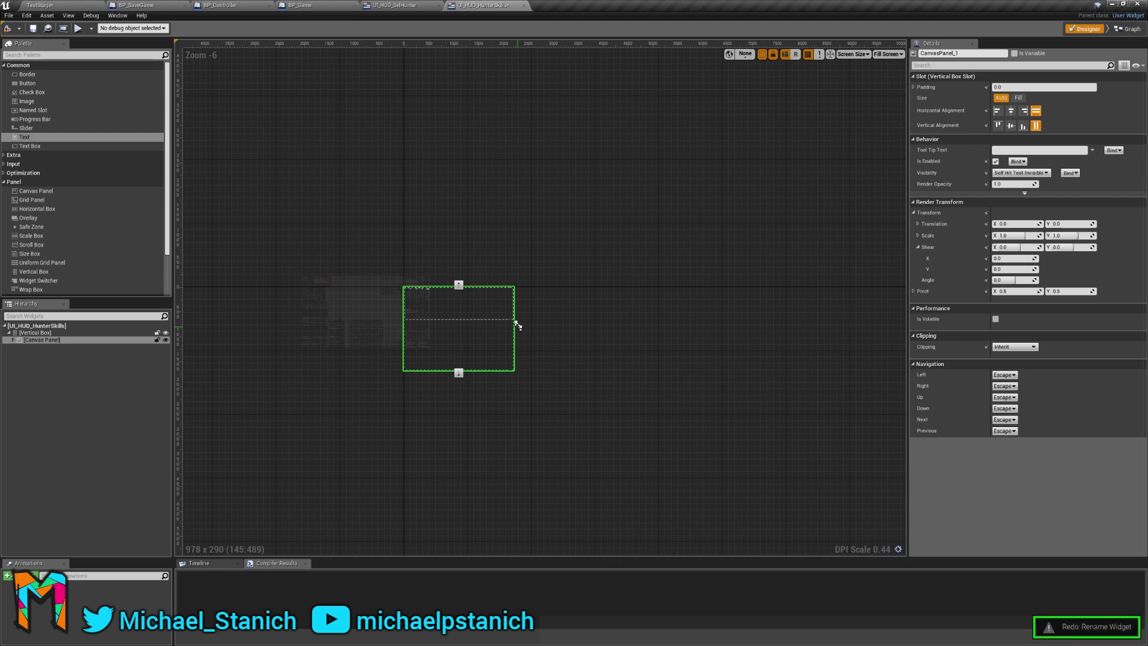
pyautogui.moveTo(518, 325); pyautogui.dragTo(692, 456)
# Try the Canvas Panel's Vertical Box slot size as Fill, switching between Auto and Fill to compare them.
pyautogui.scroll(15, 439, 356)
pyautogui.scroll(-6, 433, 100)
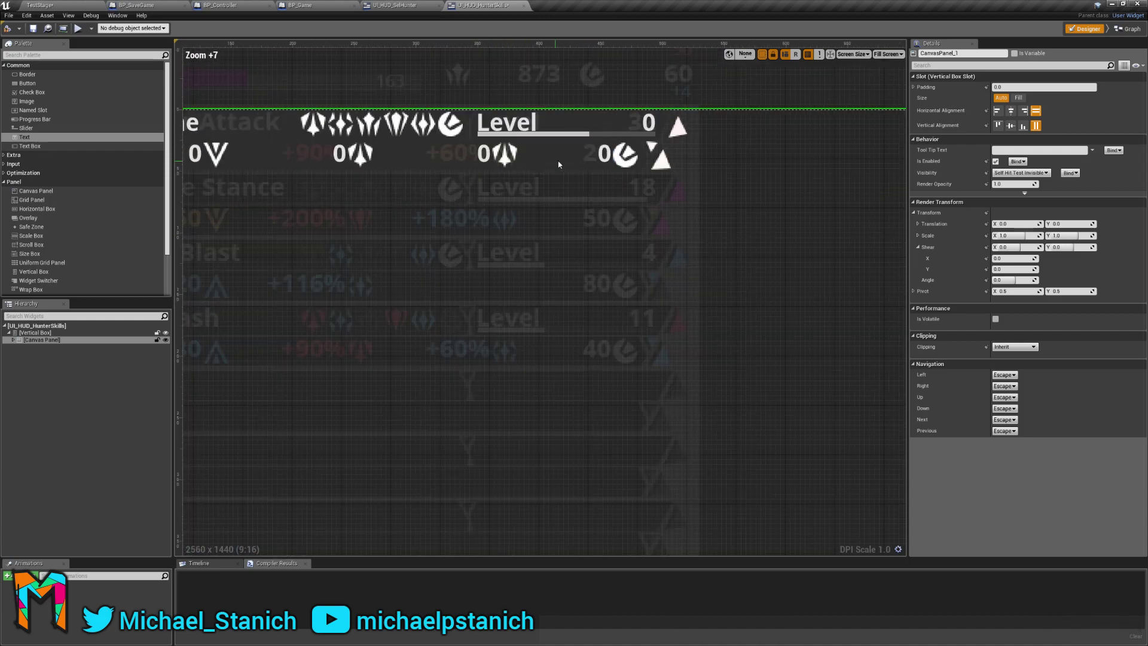
pyautogui.scroll(4, 460, 225)
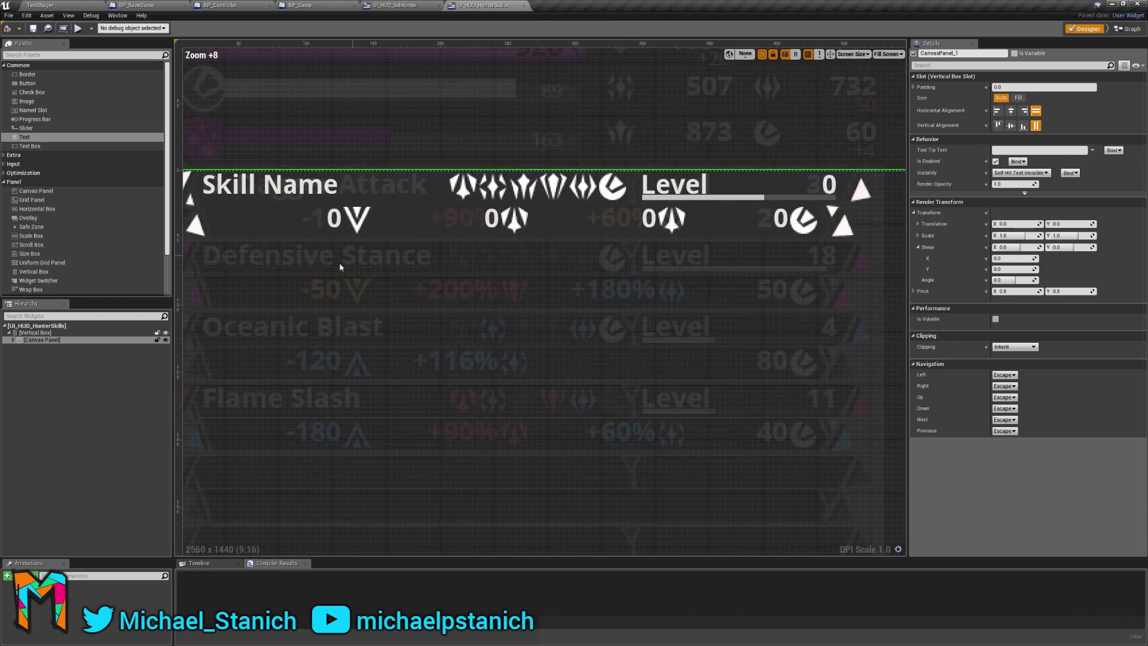
pyautogui.scroll(-3, 338, 258)
pyautogui.scroll(-9, 412, 147)
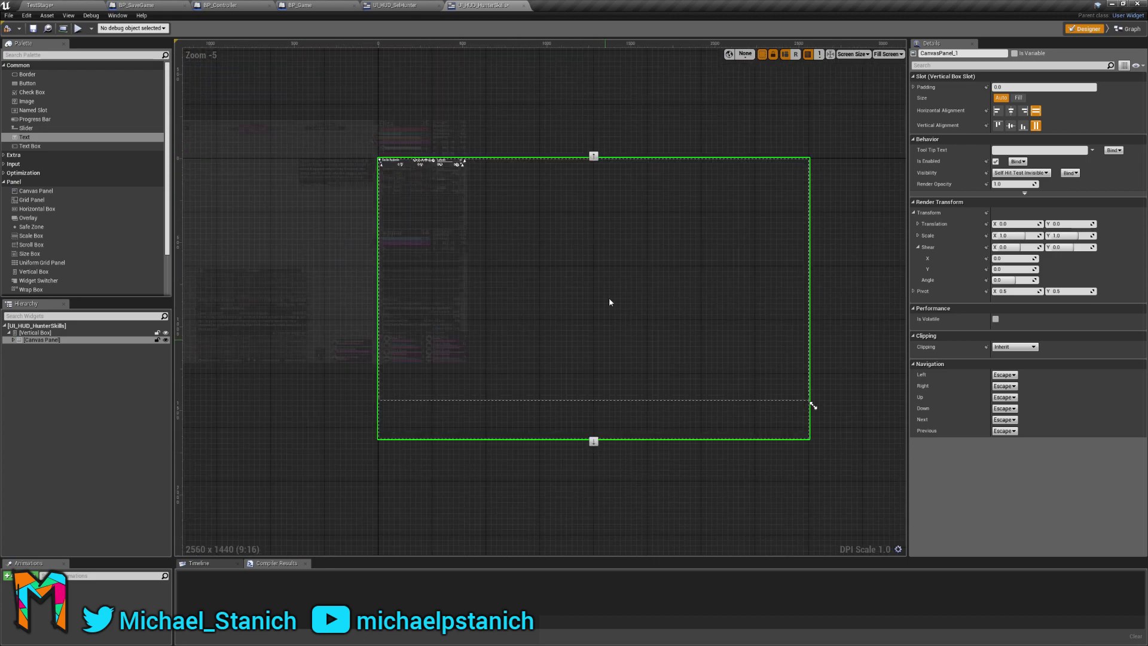
pyautogui.click(1018, 97)
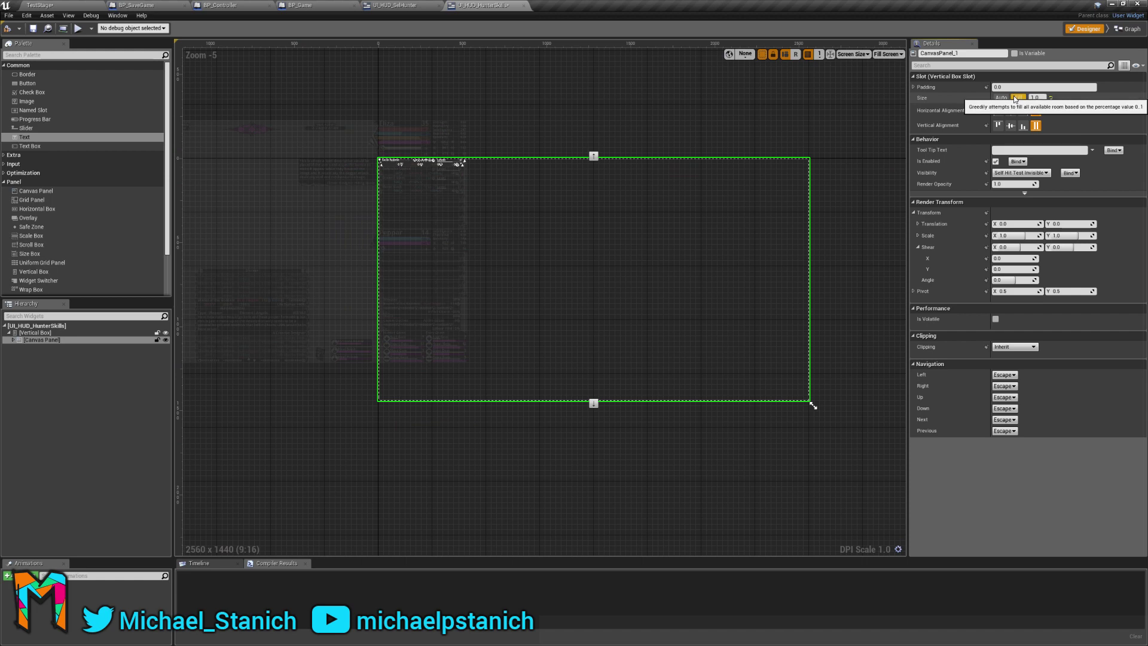
pyautogui.click(1004, 98)
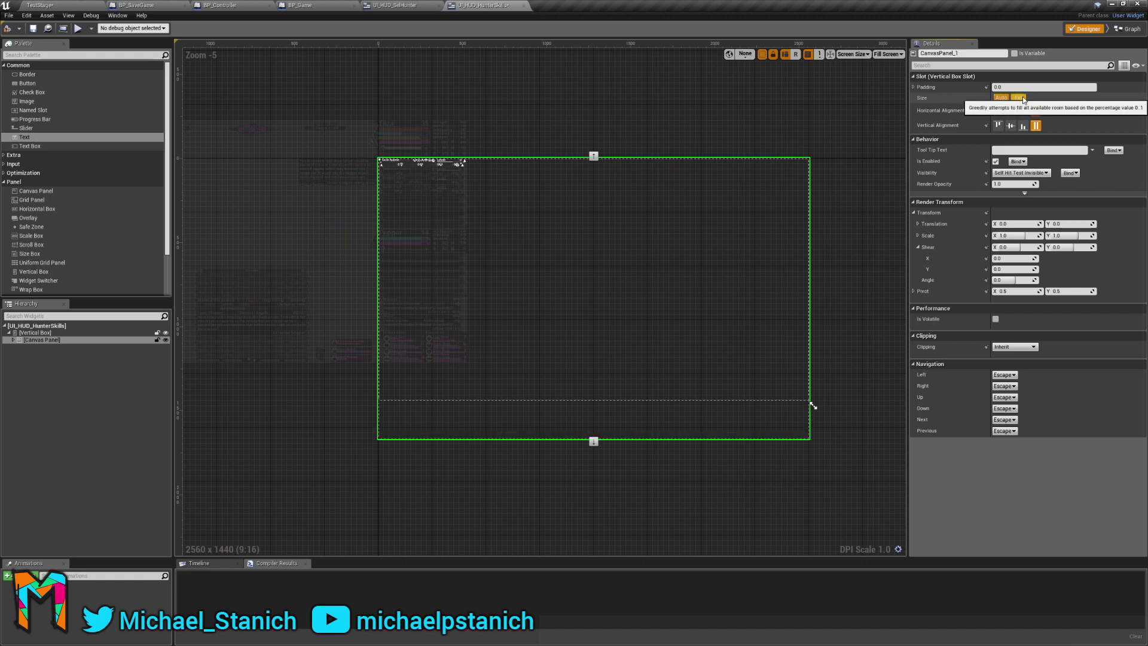
pyautogui.click(1020, 98)
pyautogui.click(1001, 97)
pyautogui.click(1018, 98)
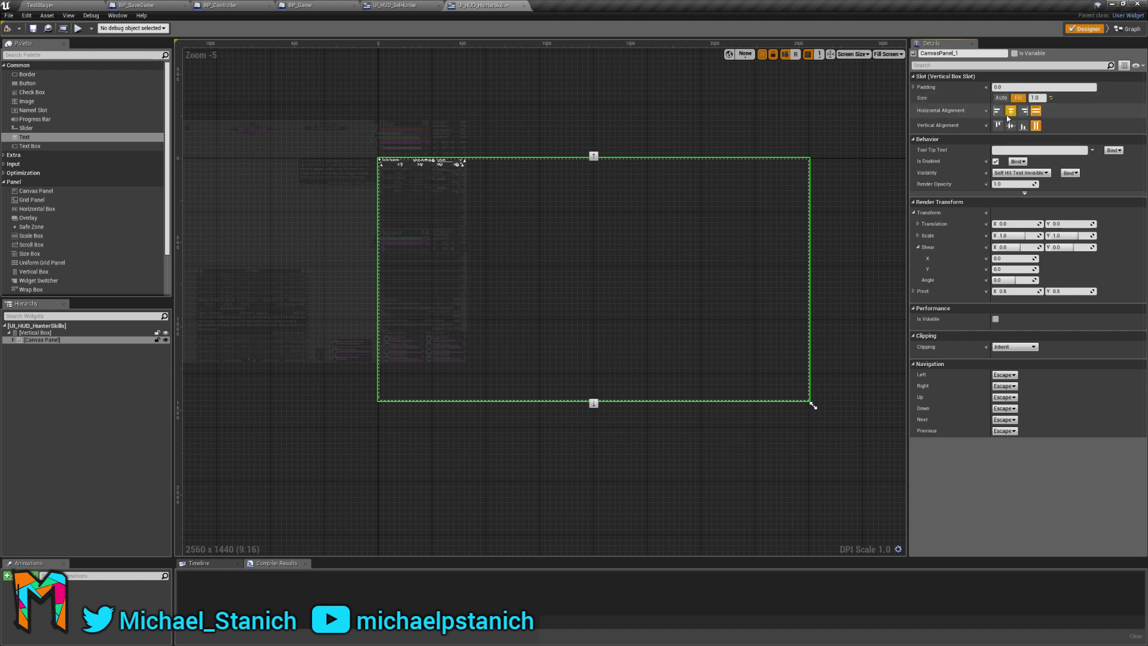
# Align the Canvas Panel to the left and top of its Vertical Box slot and set its size to Auto.
pyautogui.click(1001, 113)
pyautogui.click(999, 125)
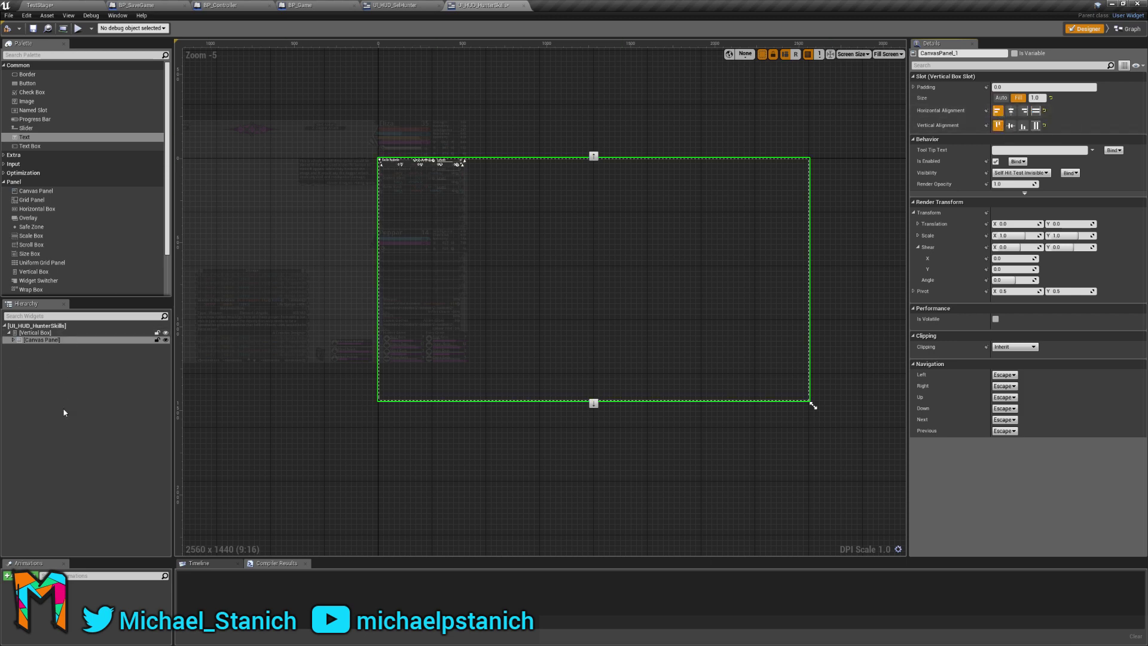
pyautogui.scroll(1, 502, 311)
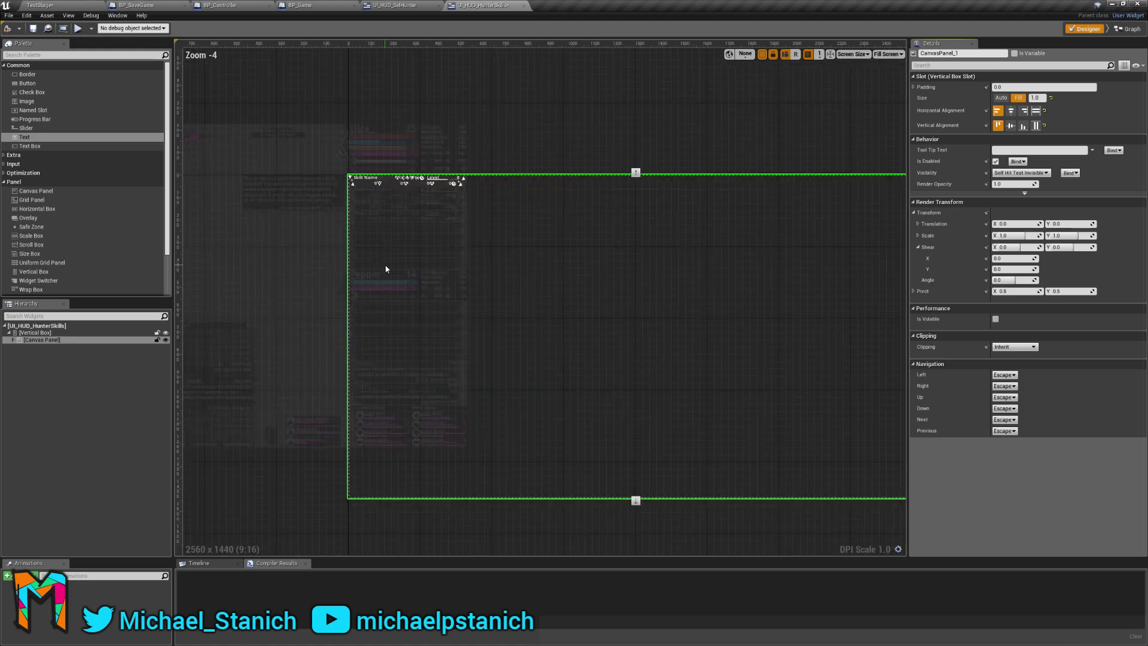
pyautogui.scroll(-3, 384, 266)
pyautogui.scroll(3, 418, 289)
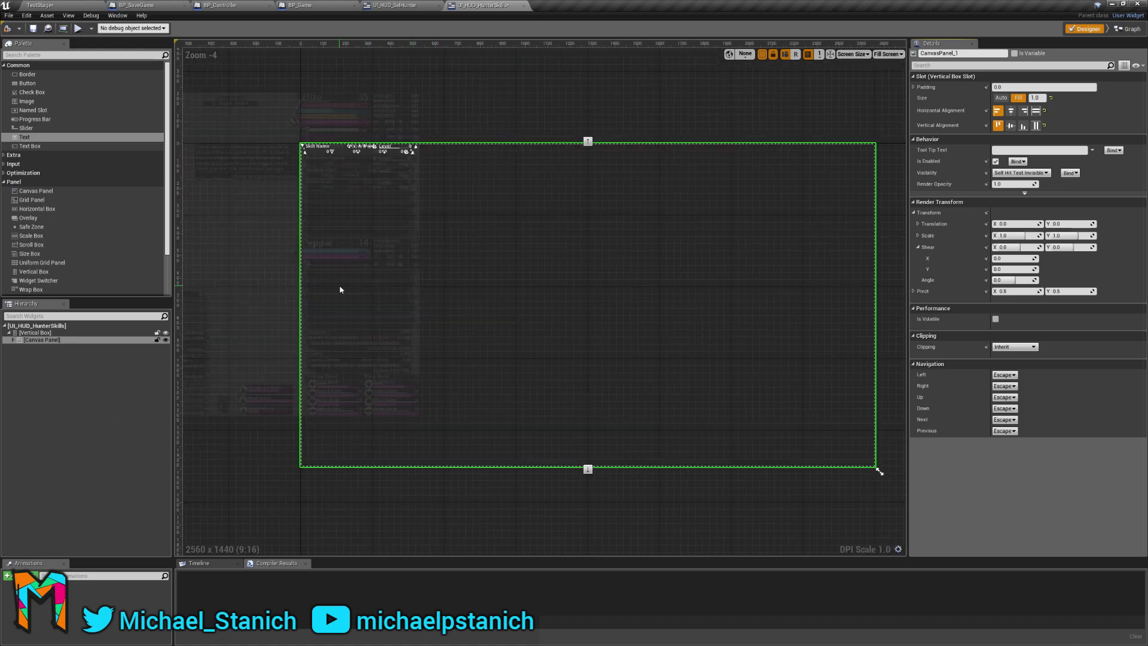
pyautogui.click(1001, 97)
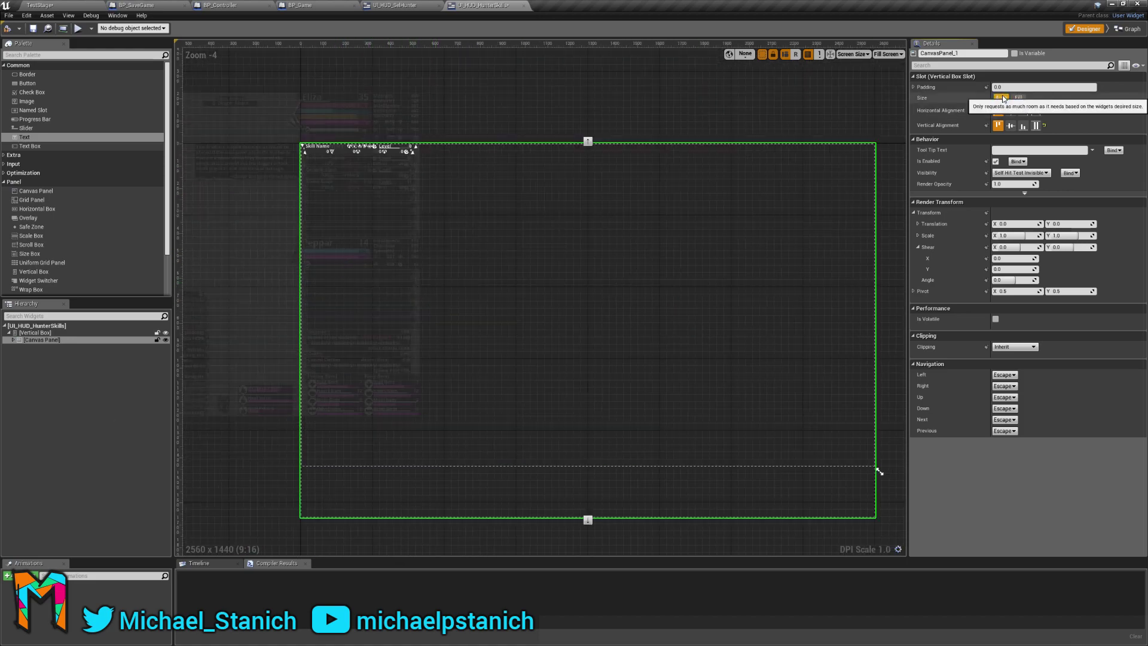
pyautogui.click(36, 332)
pyautogui.rightClick(41, 333)
pyautogui.moveTo(73, 399)
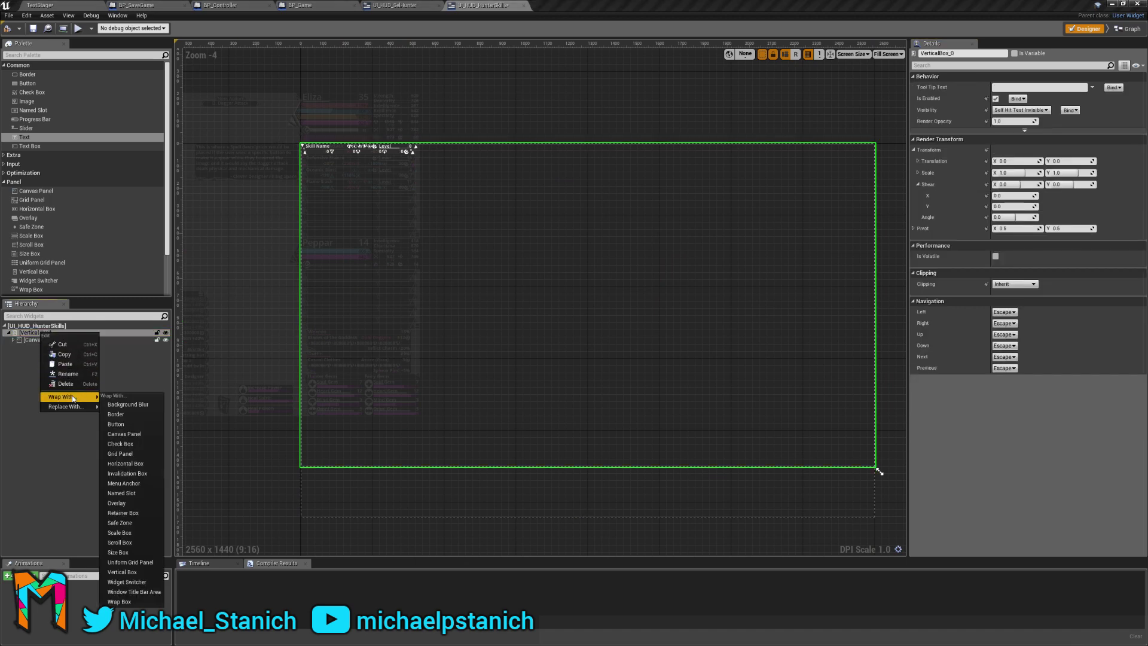
pyautogui.click(52, 374)
pyautogui.click(44, 340)
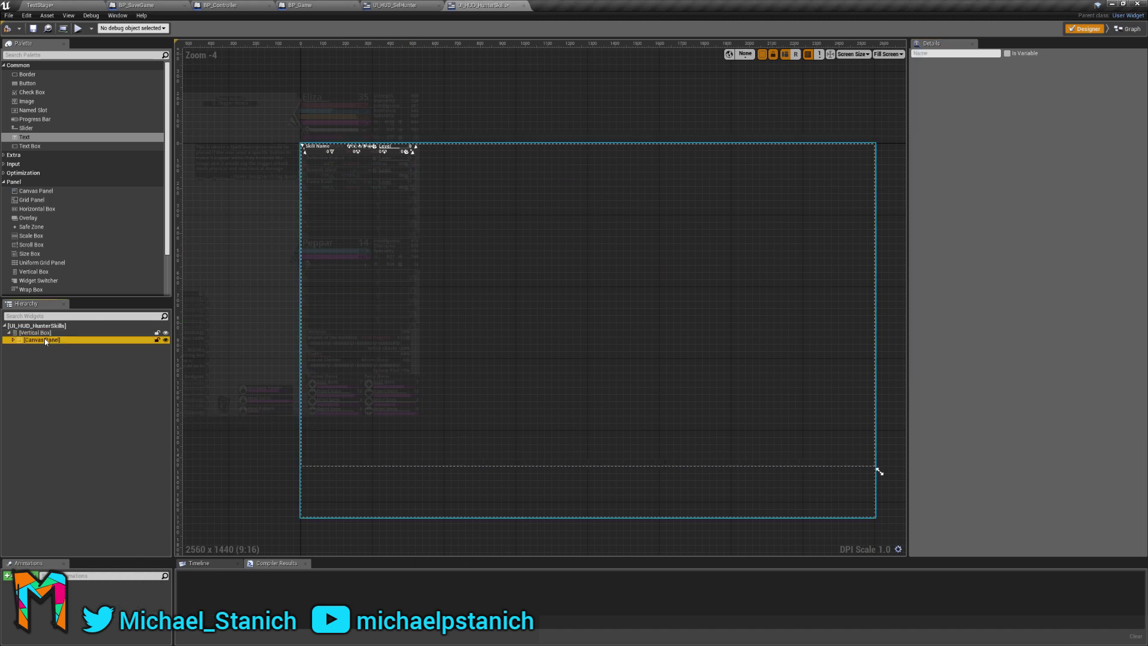
# Expand the Canvas Panel in the widget hierarchy and try its Vertical Box slot size as Fill before returning it to Auto.
pyautogui.click(13, 339)
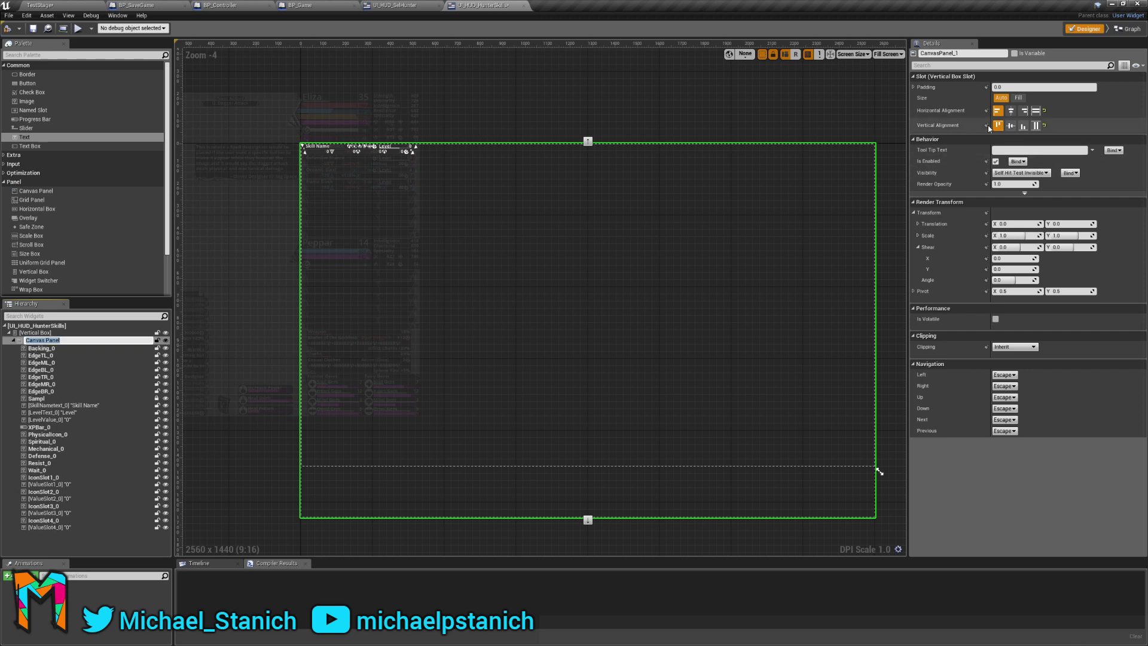
pyautogui.click(1018, 98)
pyautogui.click(1006, 98)
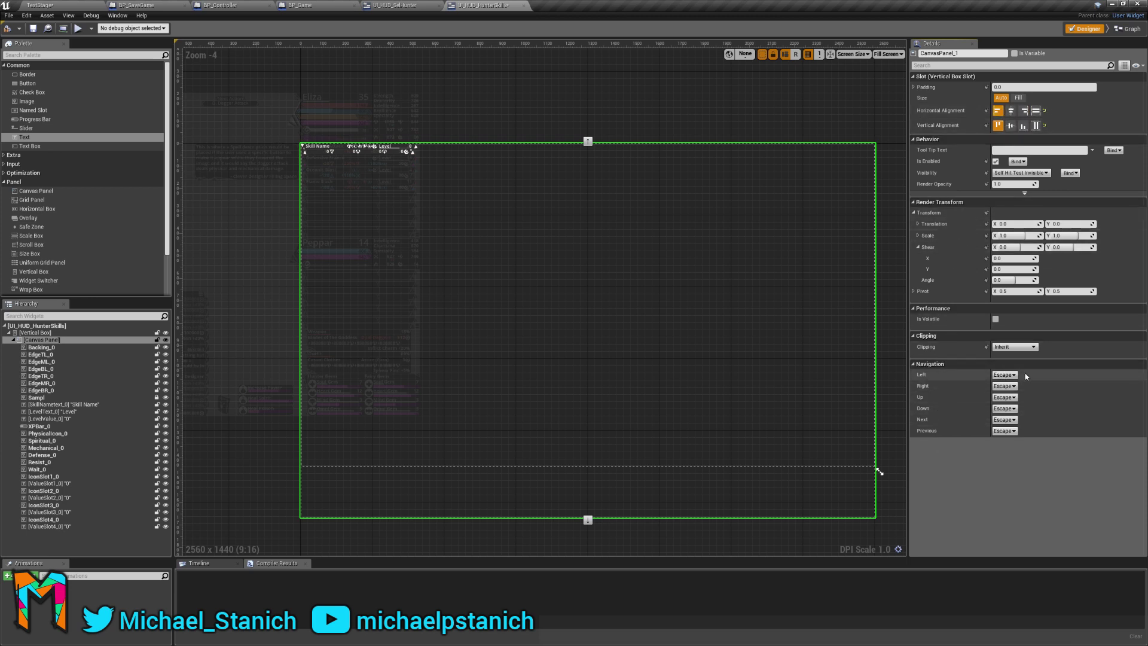
pyautogui.click(1004, 375)
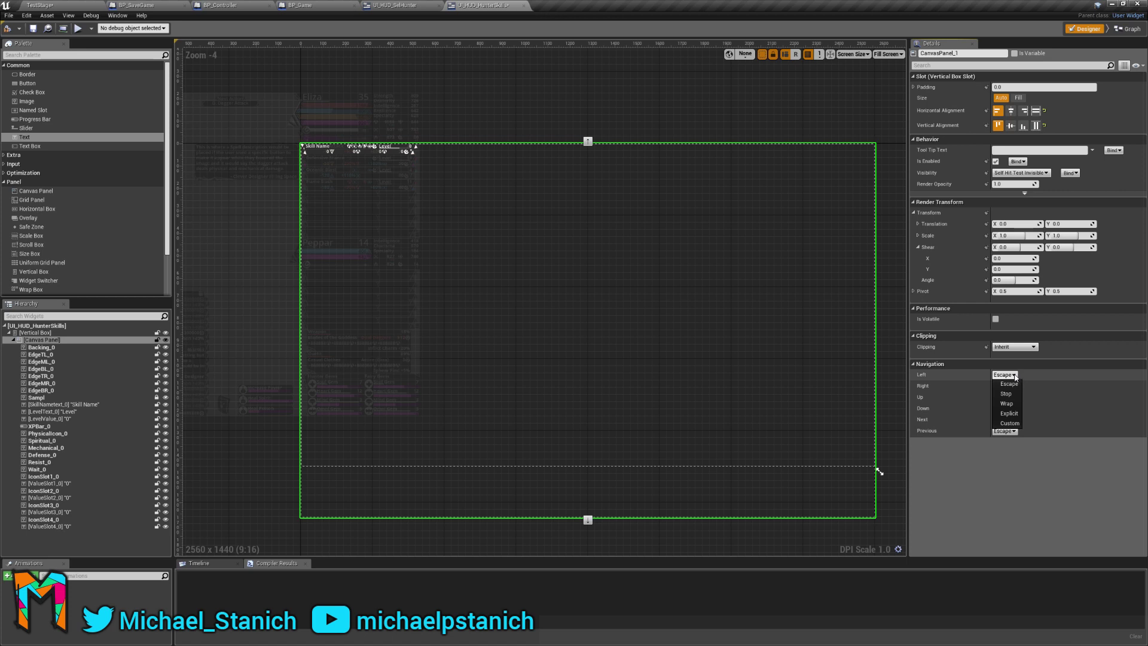
pyautogui.click(1014, 375)
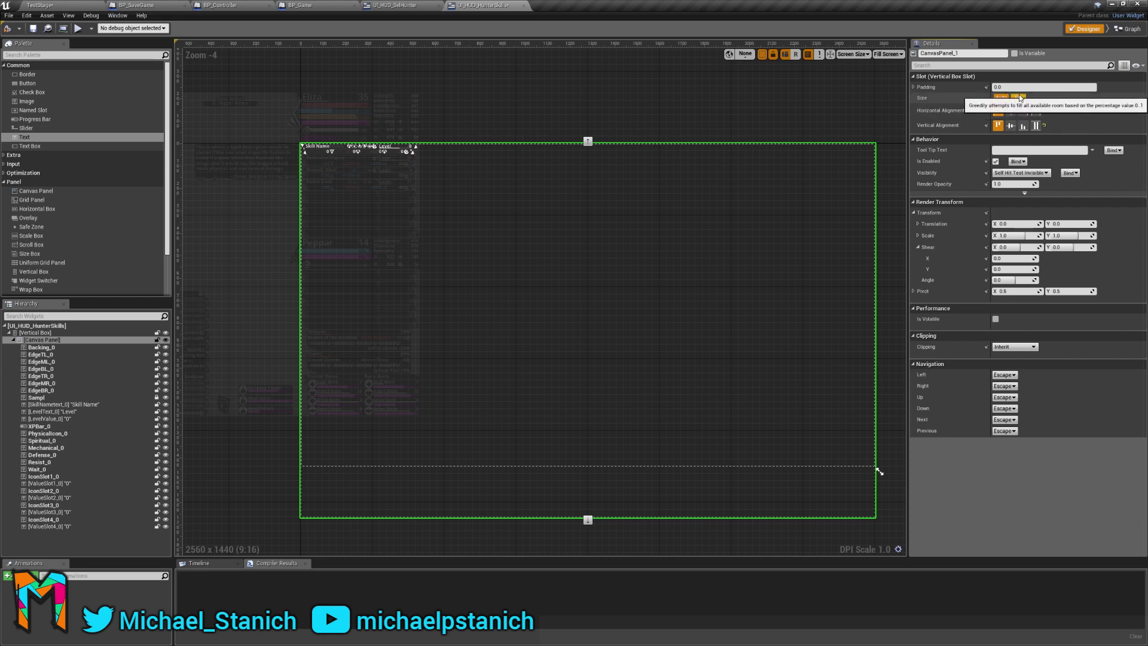
# Examine the skill entry against the designer's backdrop, and switch to Photoshop to compare it with the mockup's skill rows.
pyautogui.moveTo(417, 205); pyautogui.dragTo(590, 399, button='right')
pyautogui.scroll(9, 458, 268)
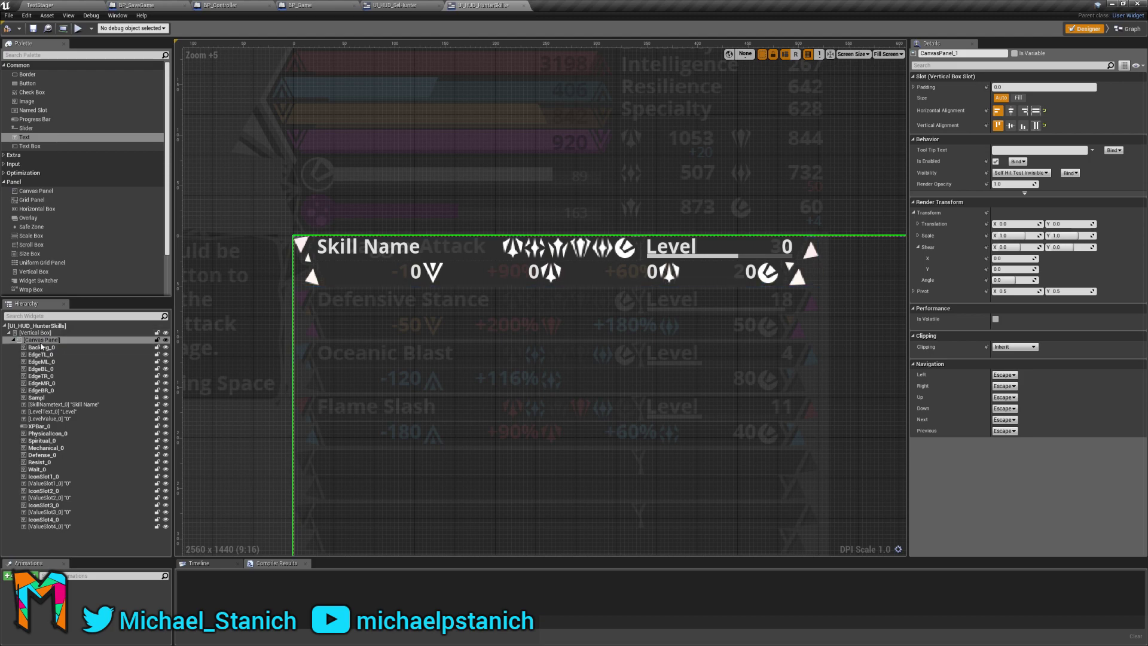
pyautogui.scroll(-4, 458, 384)
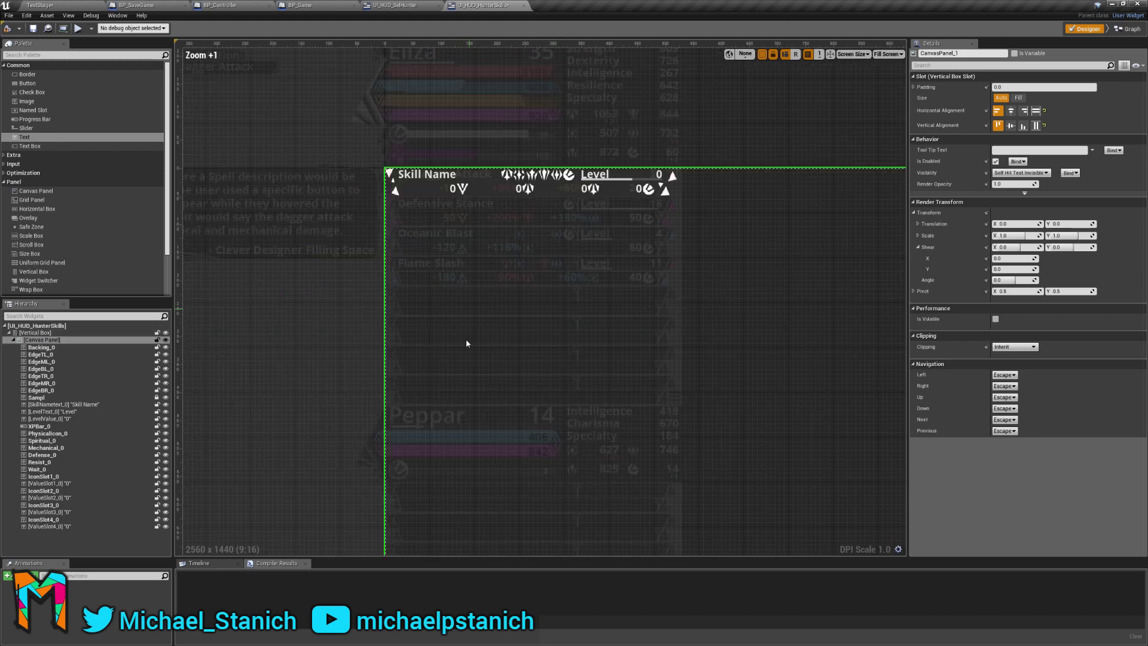
pyautogui.moveTo(443, 373); pyautogui.dragTo(478, 424, button='right')
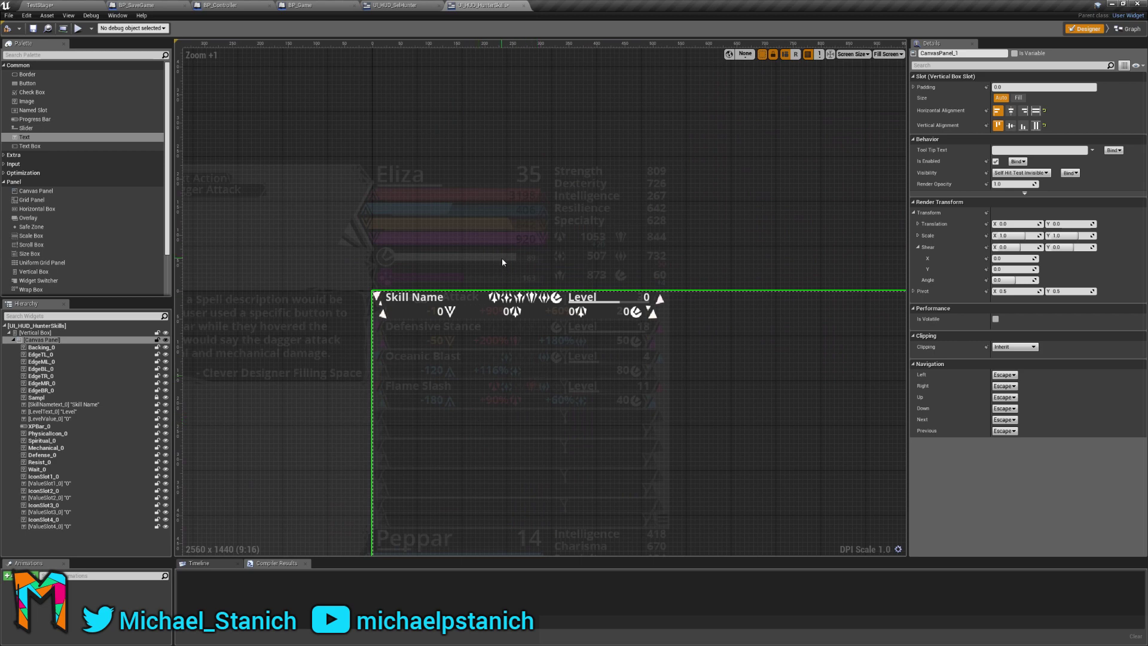
pyautogui.scroll(4, 502, 318)
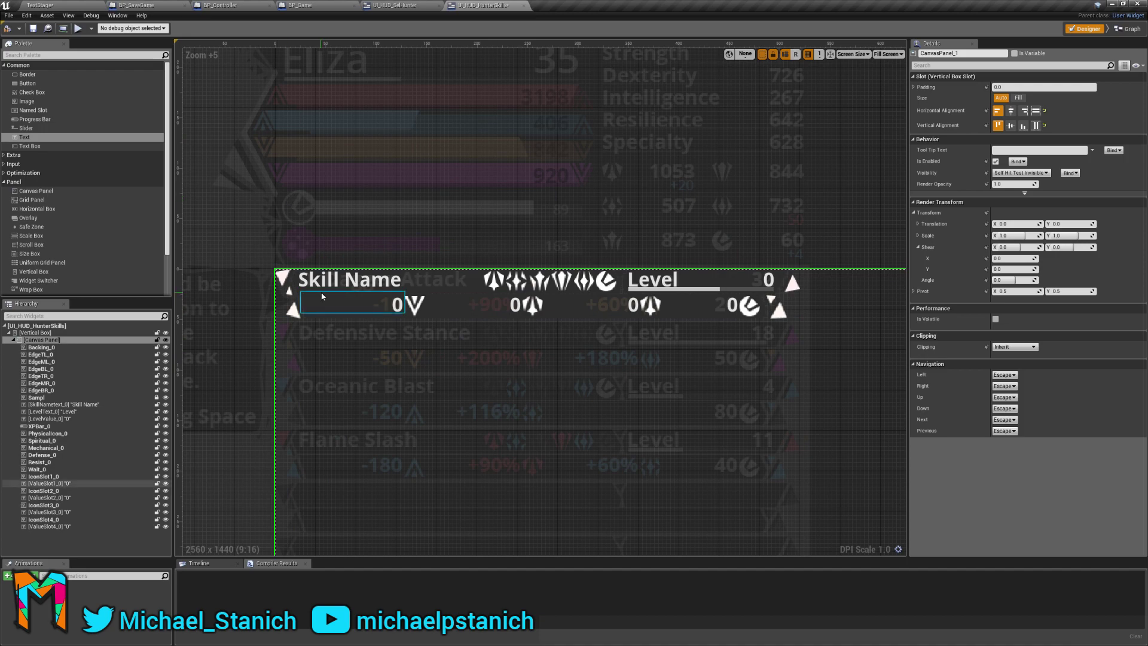
pyautogui.hotkey('alt', 'Tab')
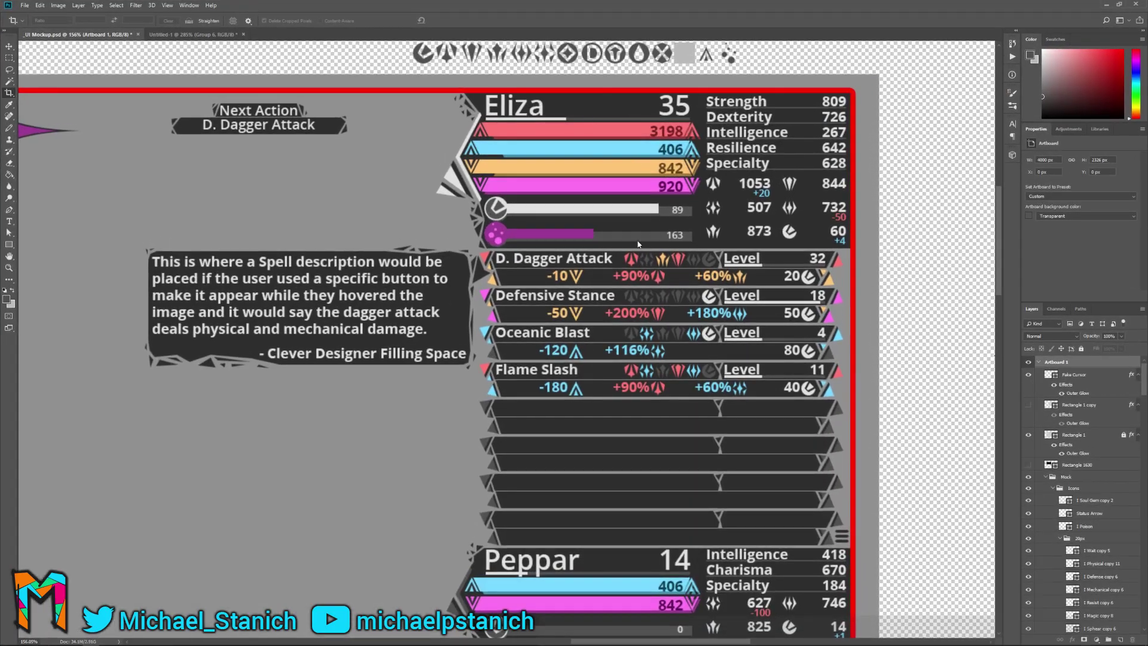
pyautogui.scroll(-1, 638, 244)
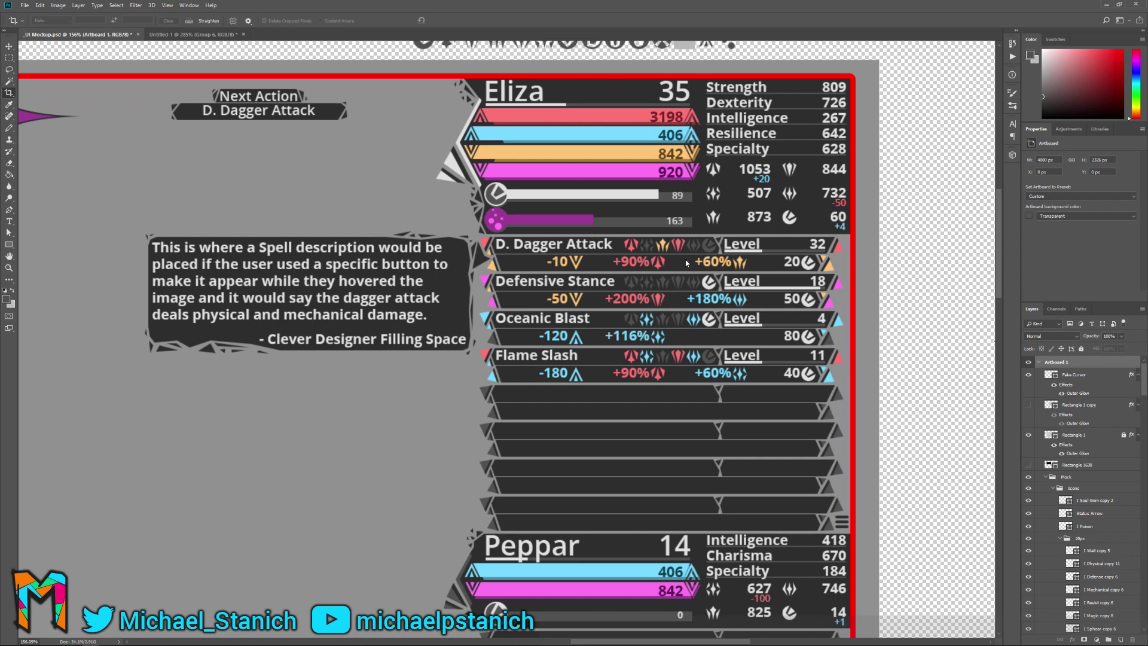
pyautogui.scroll(1, 885, 259)
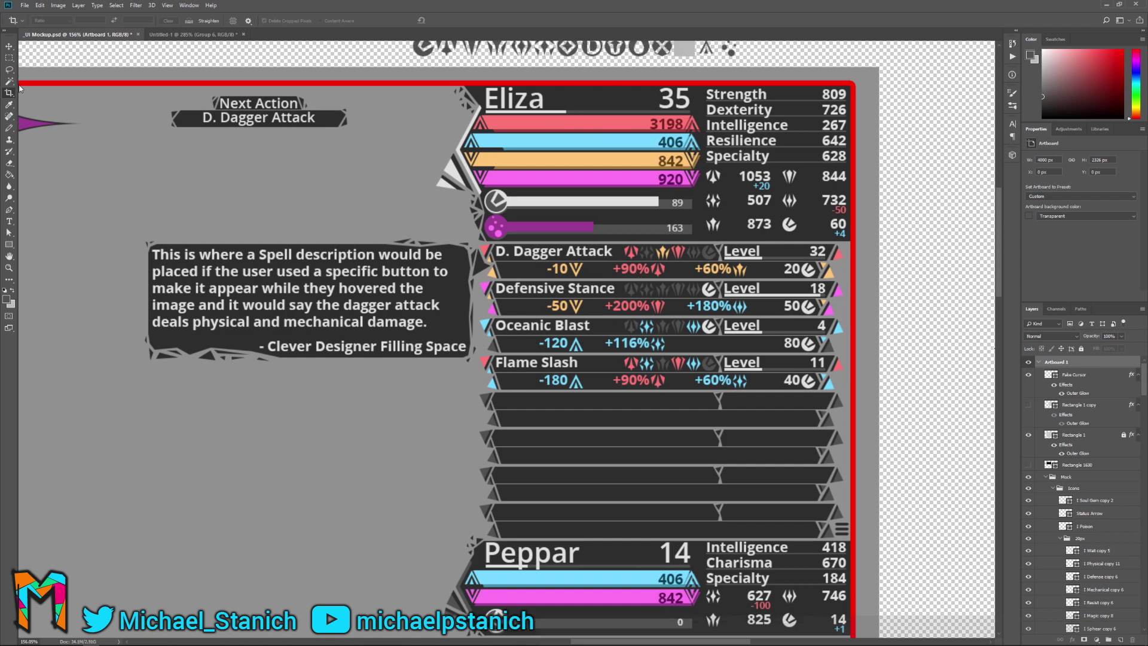
# Locate the D. Dagger Attack row's Char_Act Tab layer group by selecting its backing shape, and collapse the group.
pyautogui.click(9, 233)
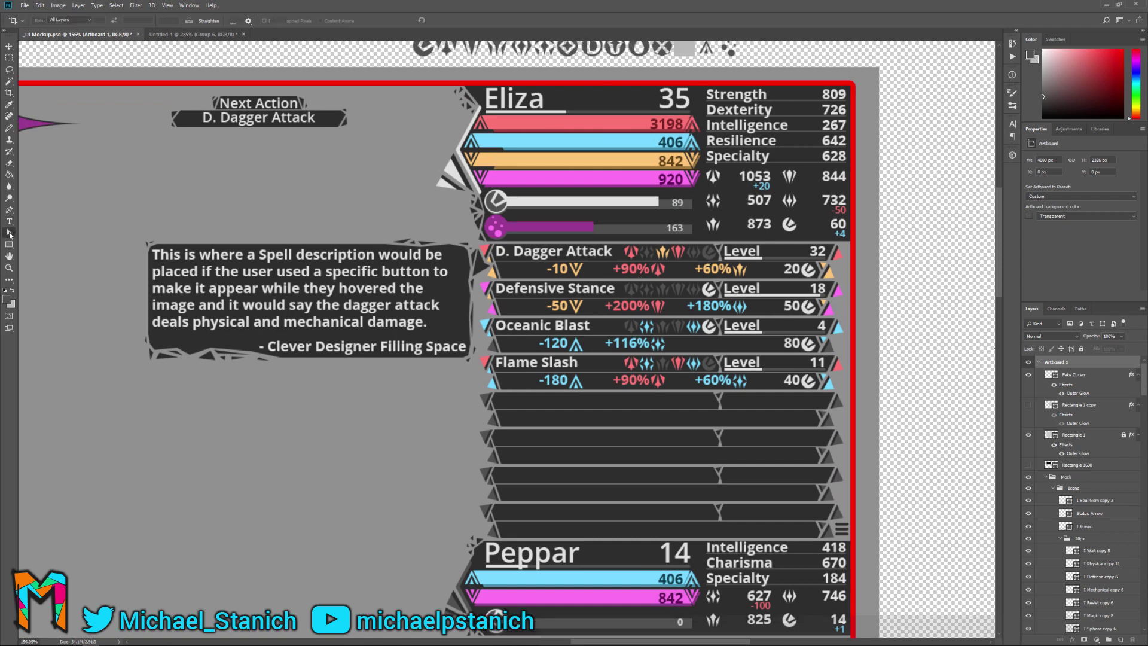
pyautogui.click(755, 270)
pyautogui.scroll(5, 1106, 490)
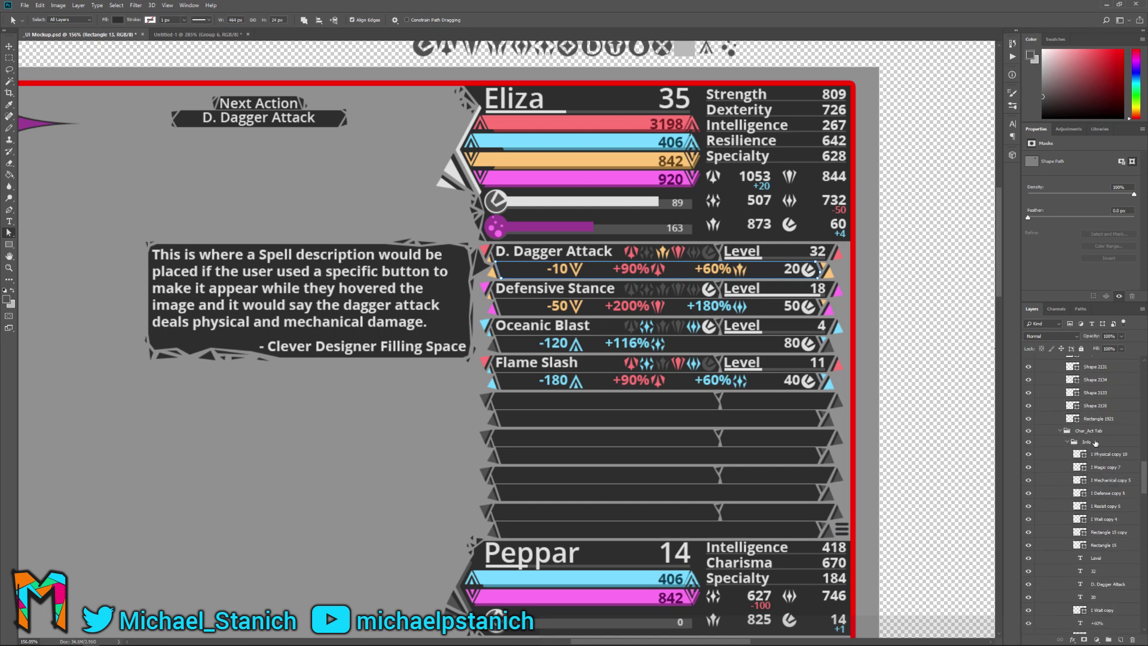
pyautogui.click(1040, 433)
pyautogui.click(1060, 431)
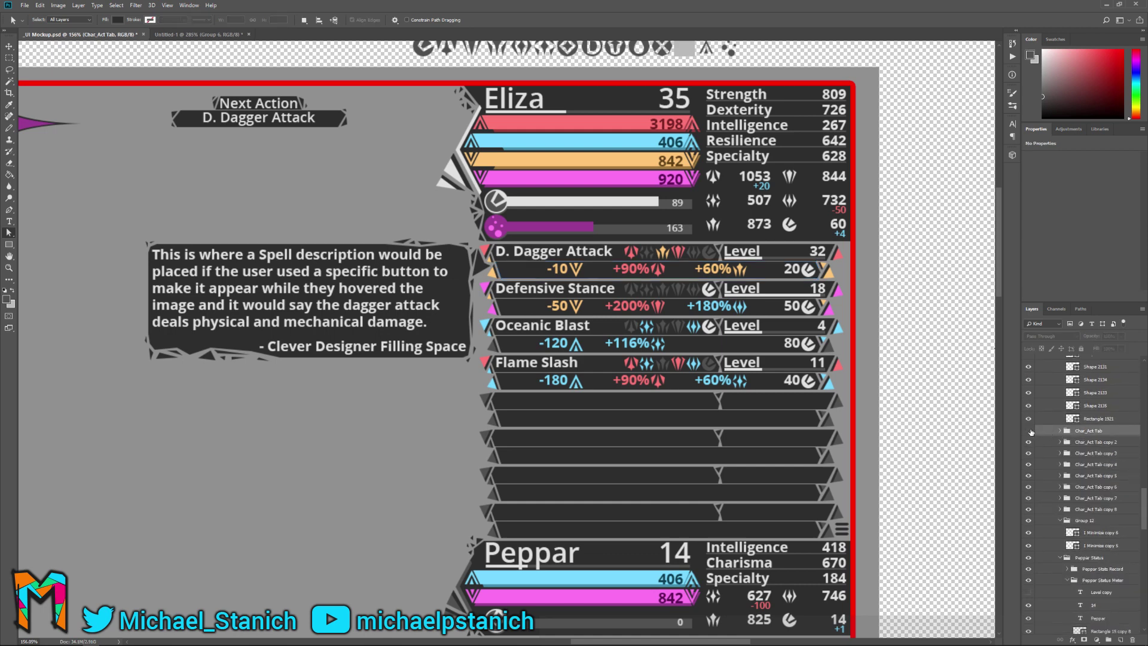
# Examine the whole UI mockup and the hunter's skill rows at close range.
pyautogui.rightClick(510, 521)
pyautogui.rightClick(436, 434)
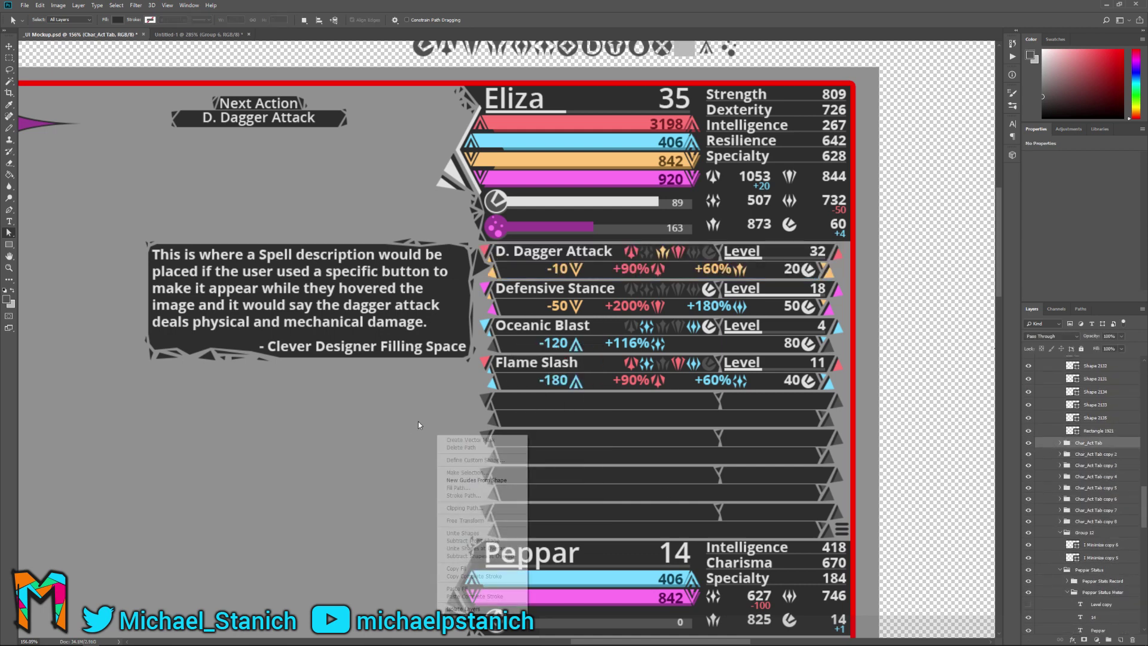
pyautogui.click(704, 3)
pyautogui.scroll(-2, 486, 390)
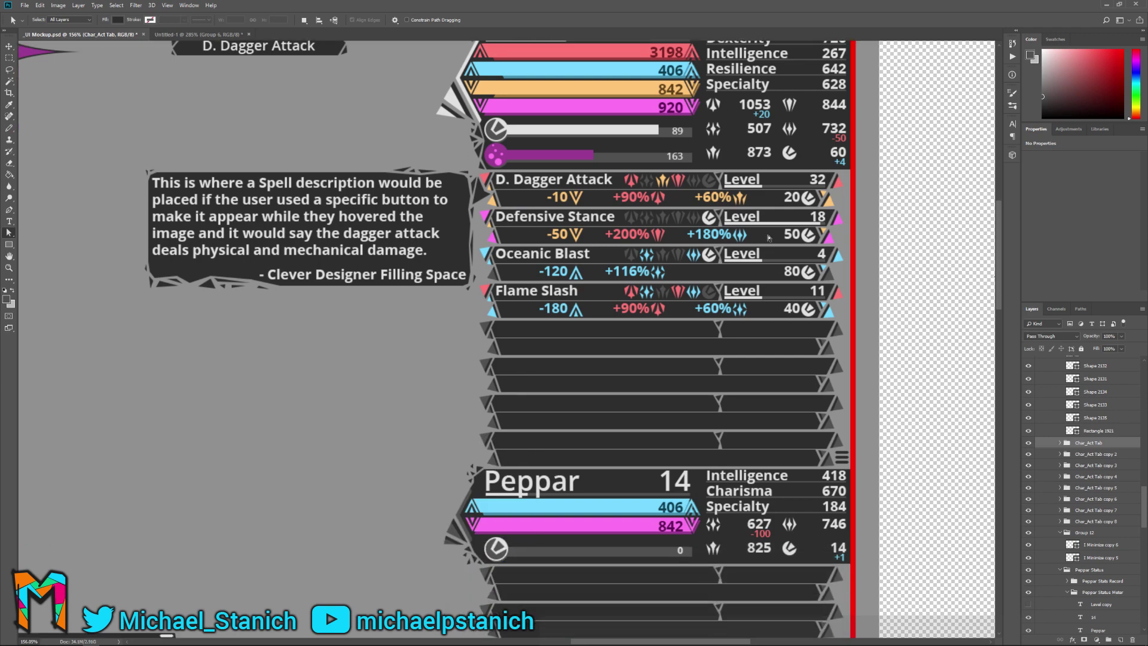
pyautogui.hotkey('ctrl', '0')
pyautogui.moveTo(510, 435); pyautogui.dragTo(560, 290)
pyautogui.scroll(2, 561, 290)
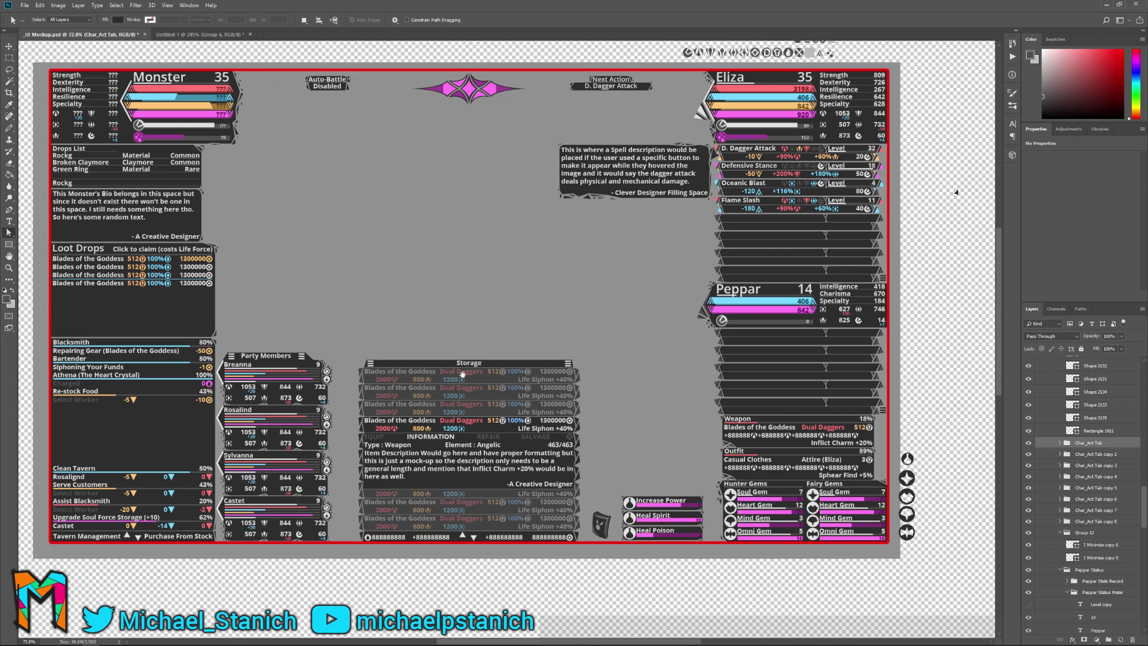
pyautogui.keyDown('alt'); pyautogui.scroll(5, 442, 370); pyautogui.keyUp('alt')
pyautogui.moveTo(856, 157); pyautogui.dragTo(586, 443)
# Duplicate the Char_Act Tab group into a new document.
pyautogui.rightClick(1086, 444)
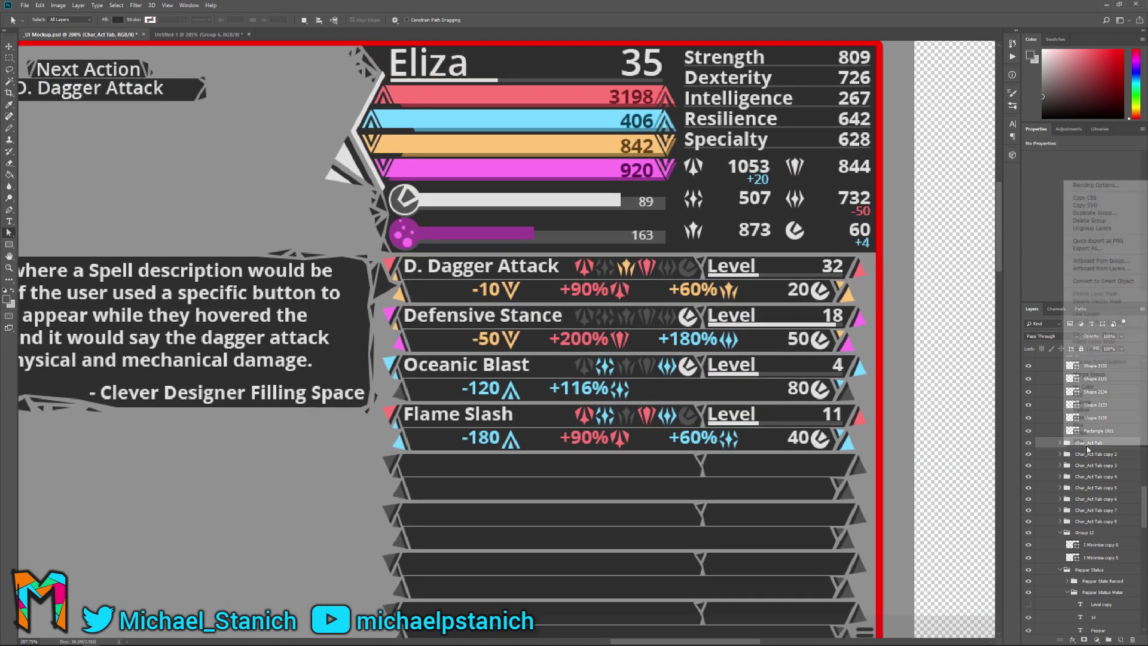
pyautogui.click(1085, 213)
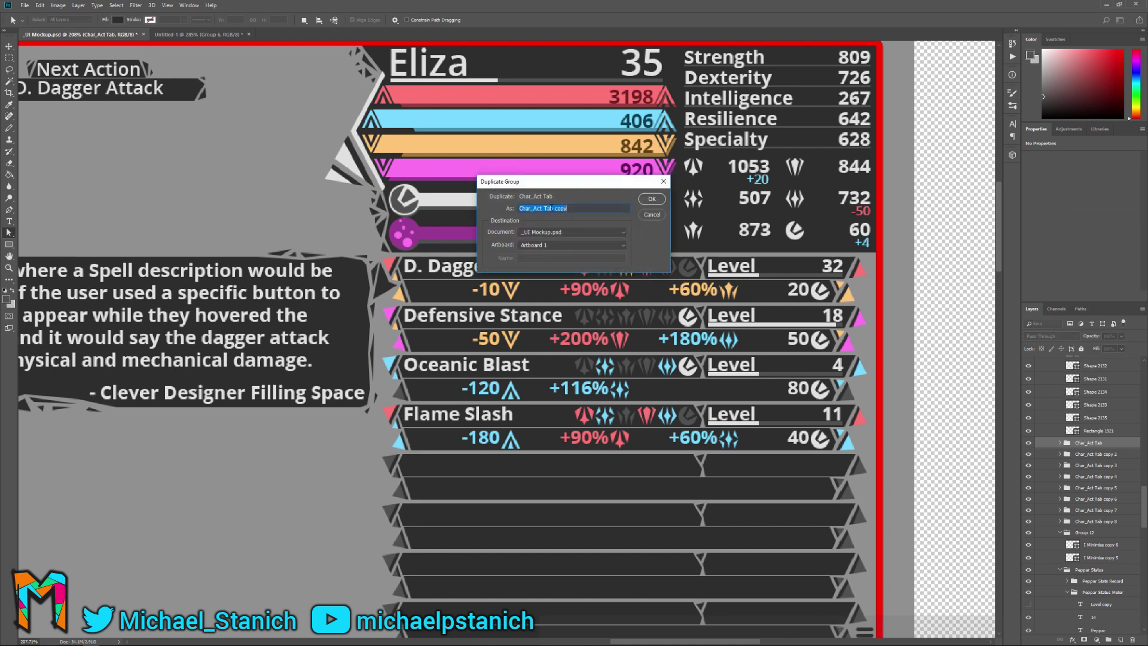
pyautogui.click(543, 232)
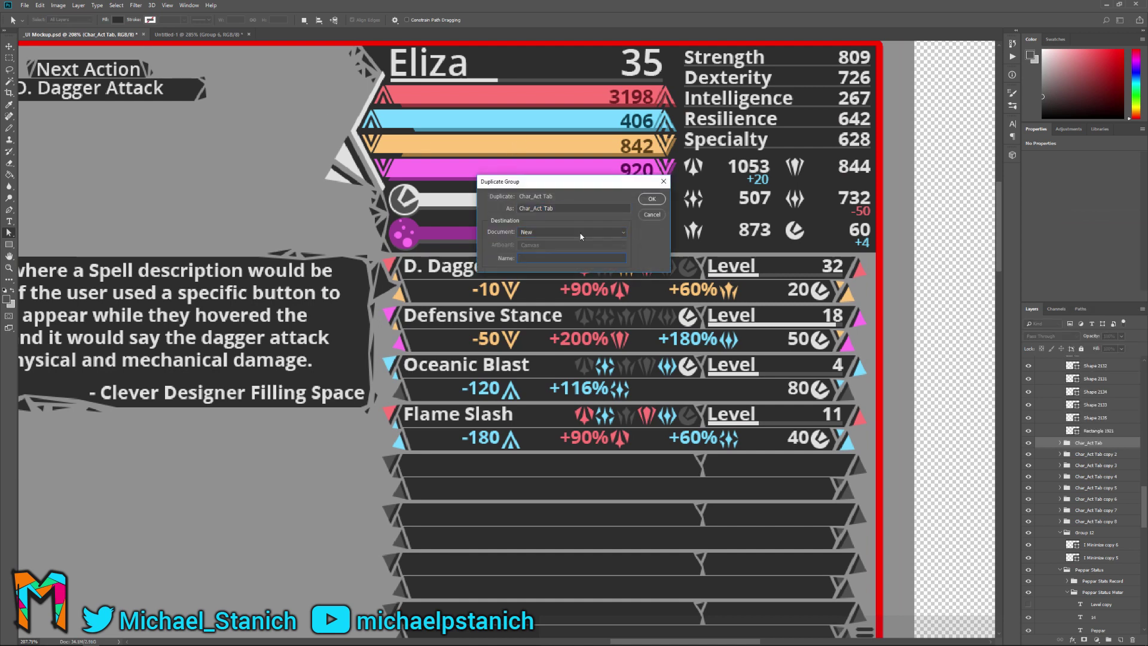
pyautogui.click(651, 199)
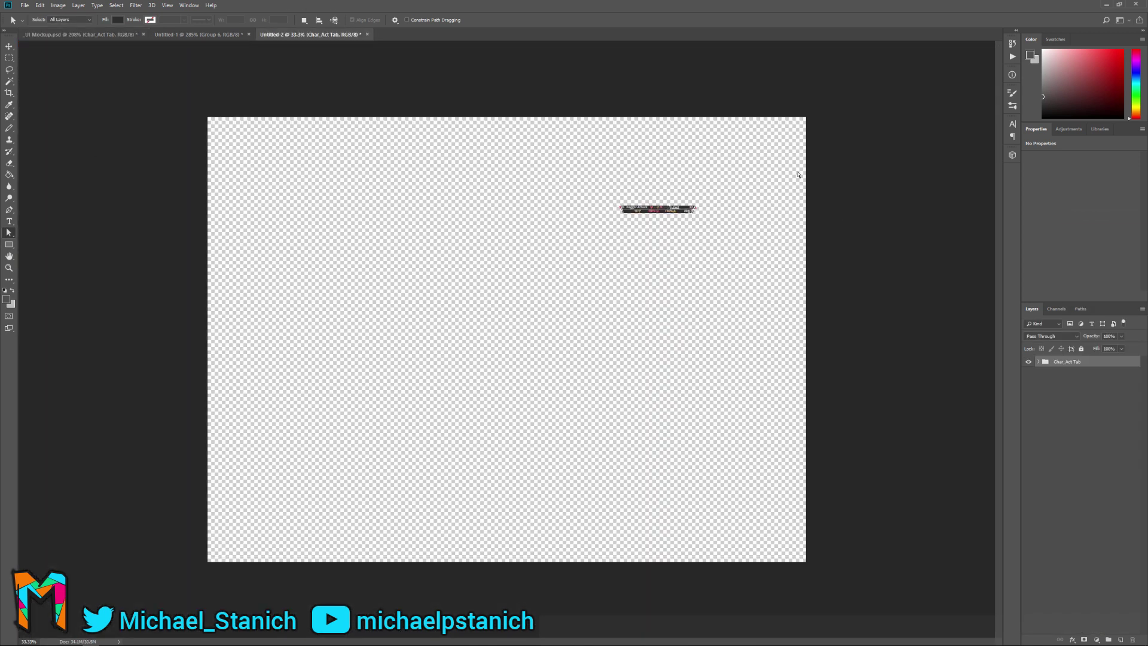
# Crop the new document tightly around the D. Dagger Attack skill row's outer edges.
pyautogui.keyDown('alt'); pyautogui.scroll(10, 798, 174); pyautogui.keyUp('alt')
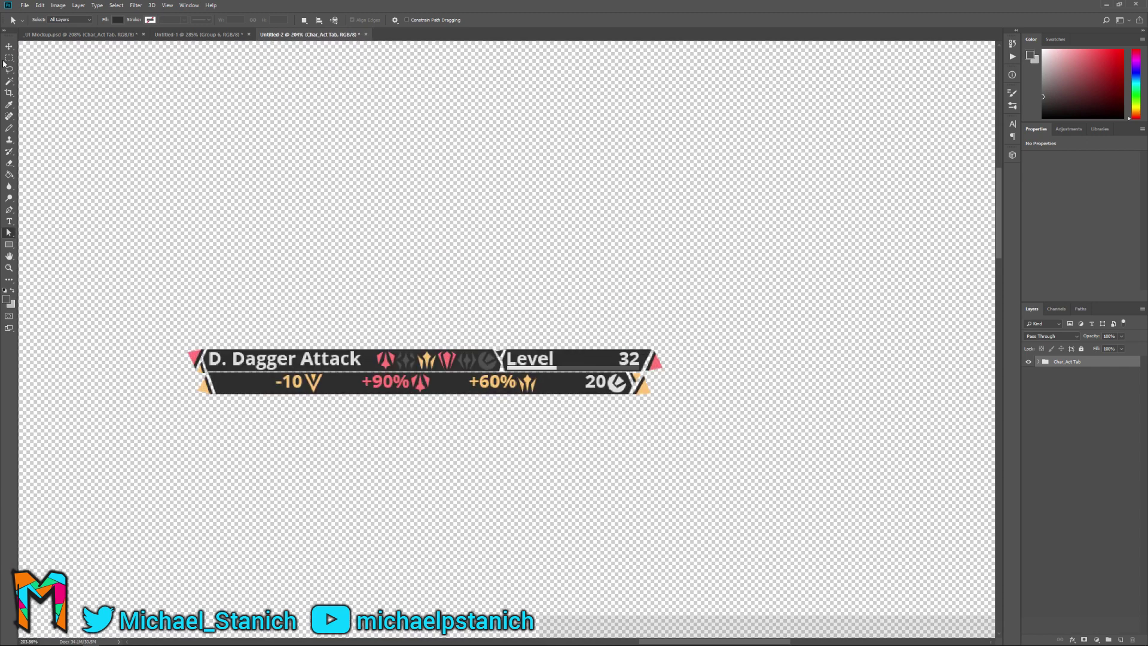
pyautogui.click(9, 92)
pyautogui.keyDown('alt'); pyautogui.scroll(3, 227, 350); pyautogui.keyUp('alt')
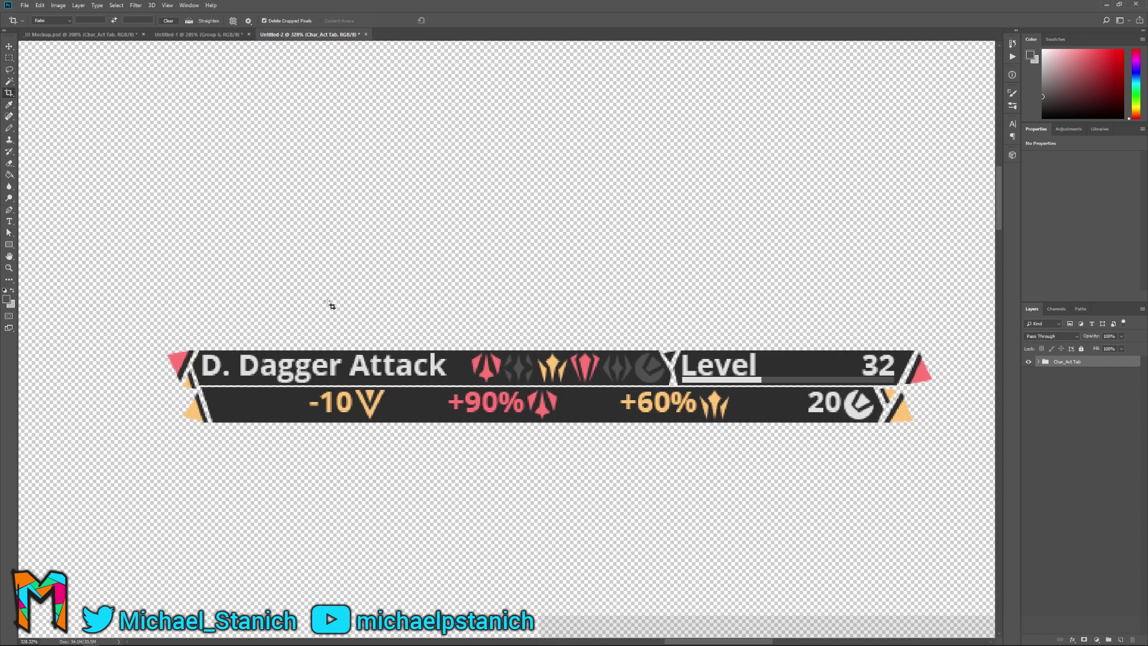
pyautogui.keyDown('alt'); pyautogui.scroll(1, 783, 515); pyautogui.keyUp('alt')
pyautogui.moveTo(958, 327); pyautogui.dragTo(113, 420)
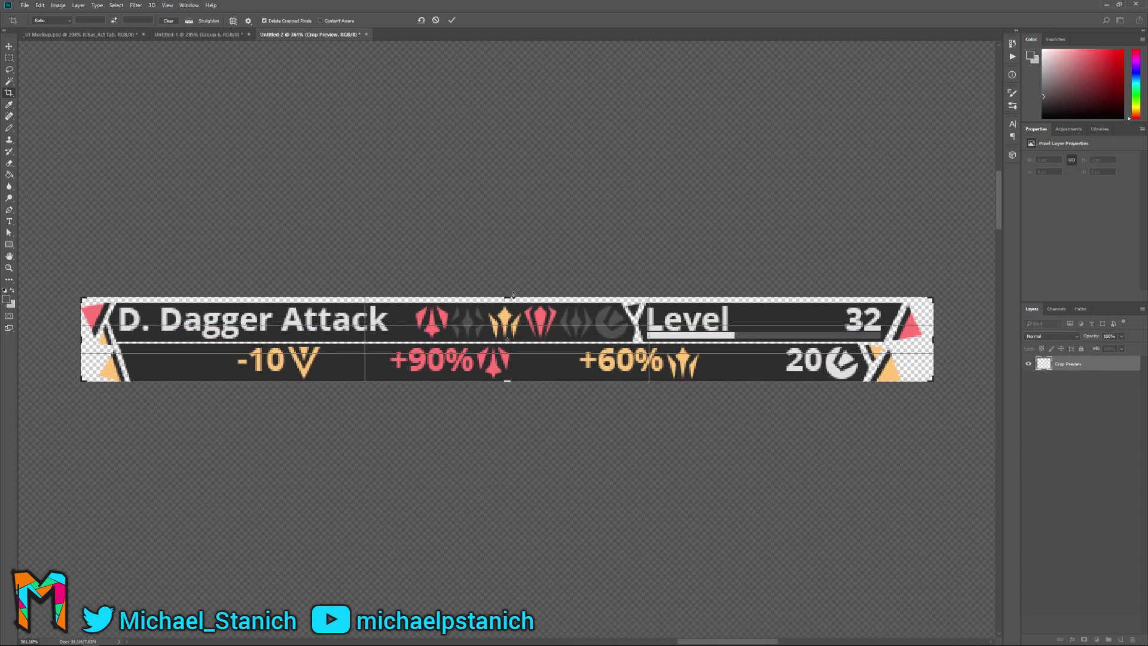
pyautogui.moveTo(513, 294); pyautogui.dragTo(512, 300)
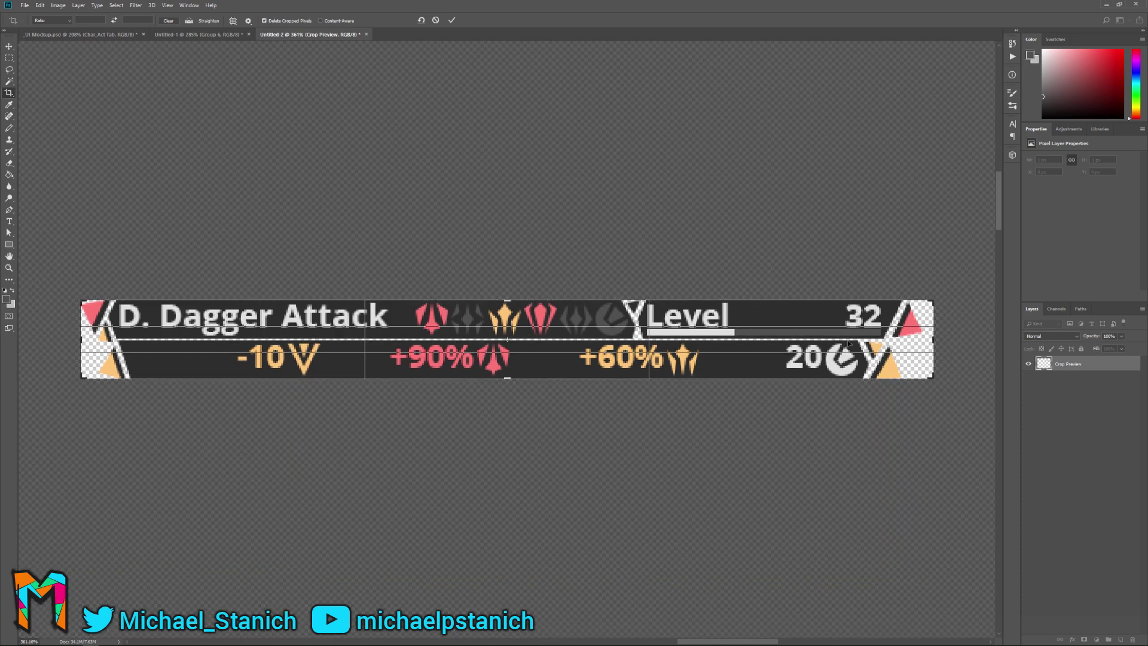
pyautogui.moveTo(933, 344); pyautogui.dragTo(948, 325)
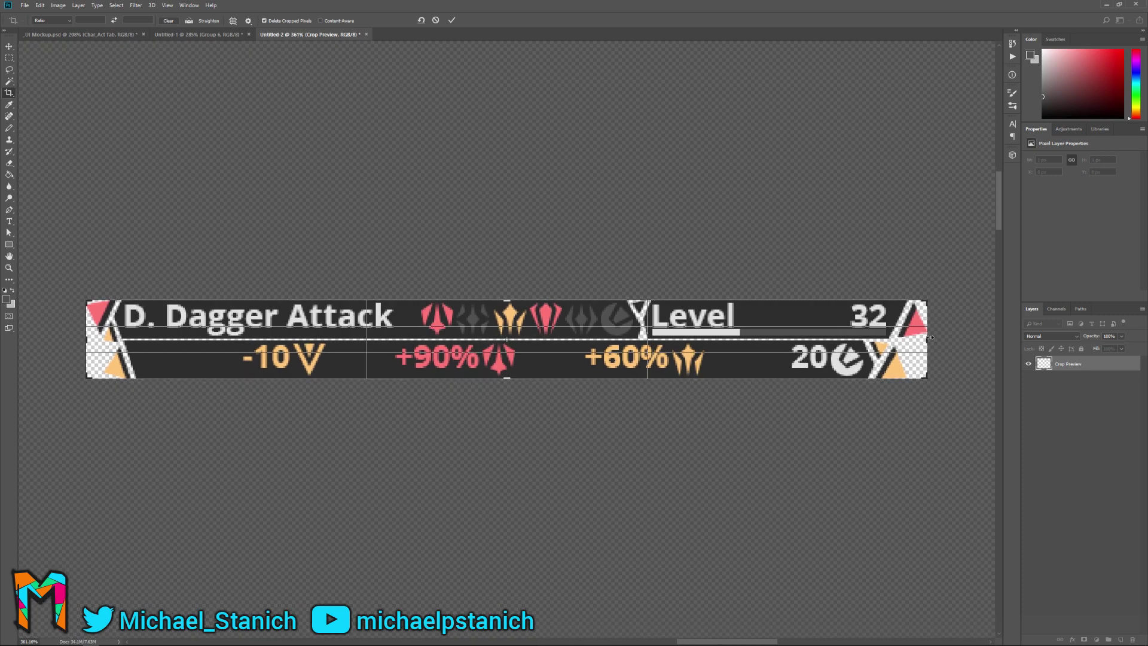
pyautogui.press('Return')
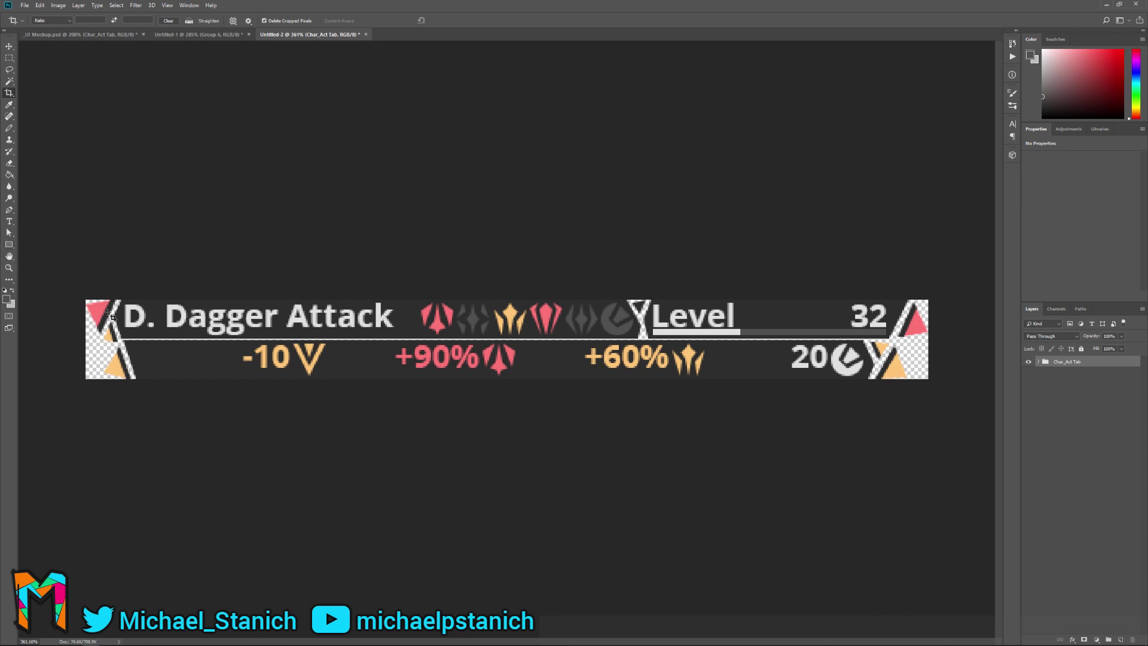
# Expand the Char_Act Tab group and hide its Level, level number, D. Dagger Attack and wait value text layers, plus the whole Info group.
pyautogui.click(1038, 361)
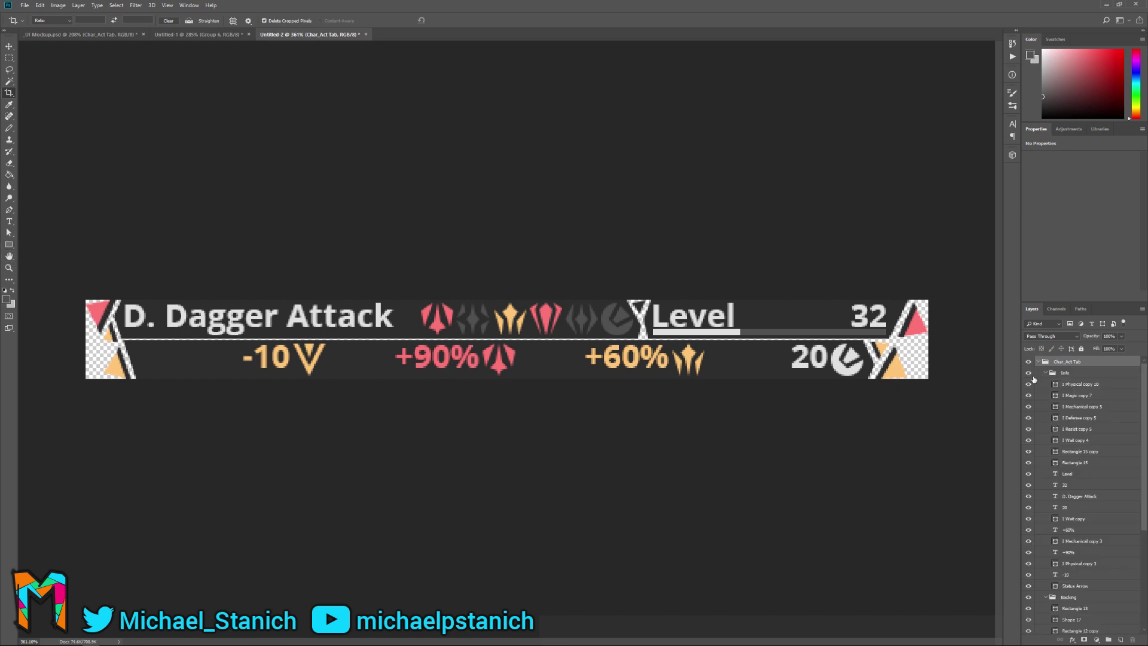
pyautogui.click(1028, 384)
pyautogui.click(1028, 384)
pyautogui.click(9, 209)
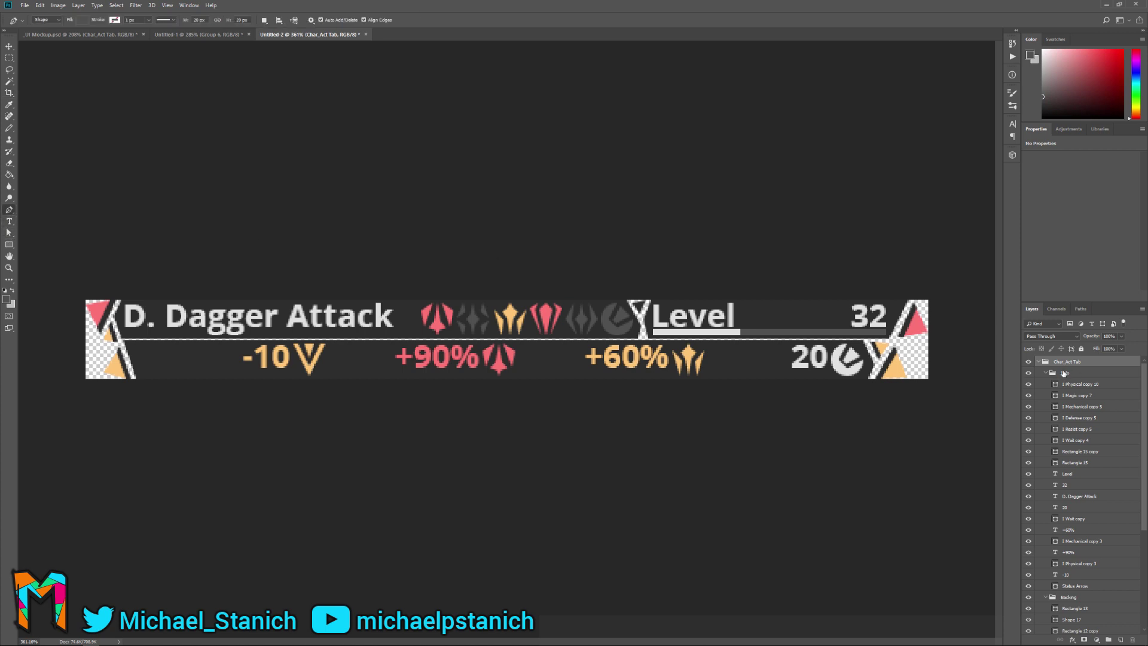
pyautogui.moveTo(1030, 476); pyautogui.dragTo(1029, 508)
pyautogui.click(1028, 372)
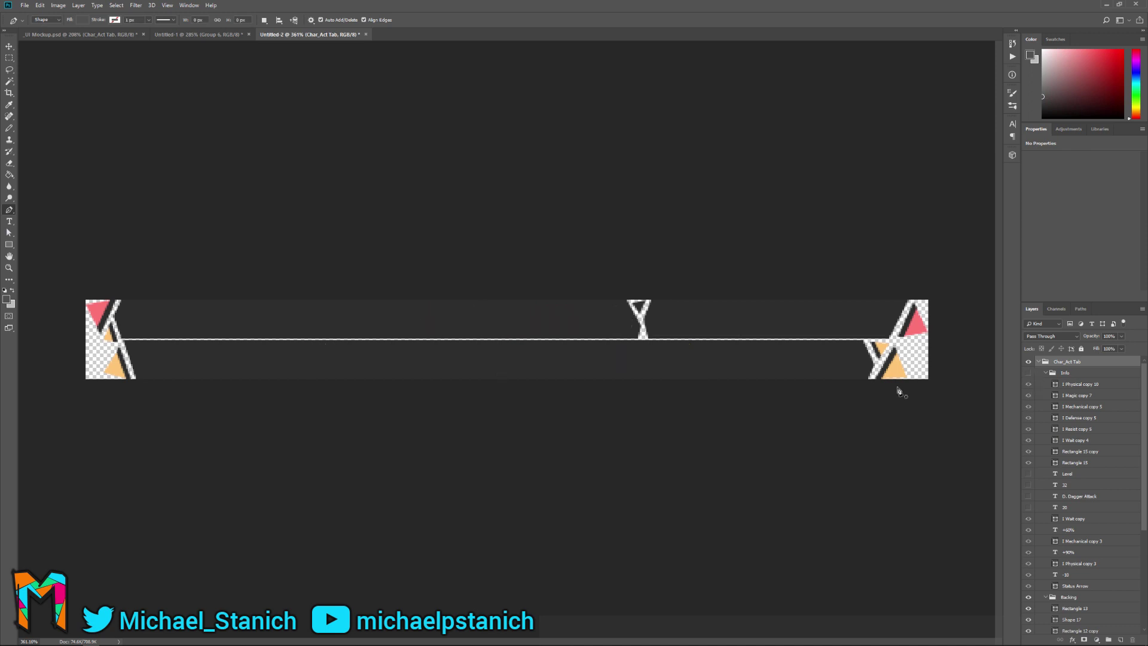
# Select the coloured triangles at both ends of the row and try to recolour them through the fill of Shape 16 copy 2.
pyautogui.click(9, 232)
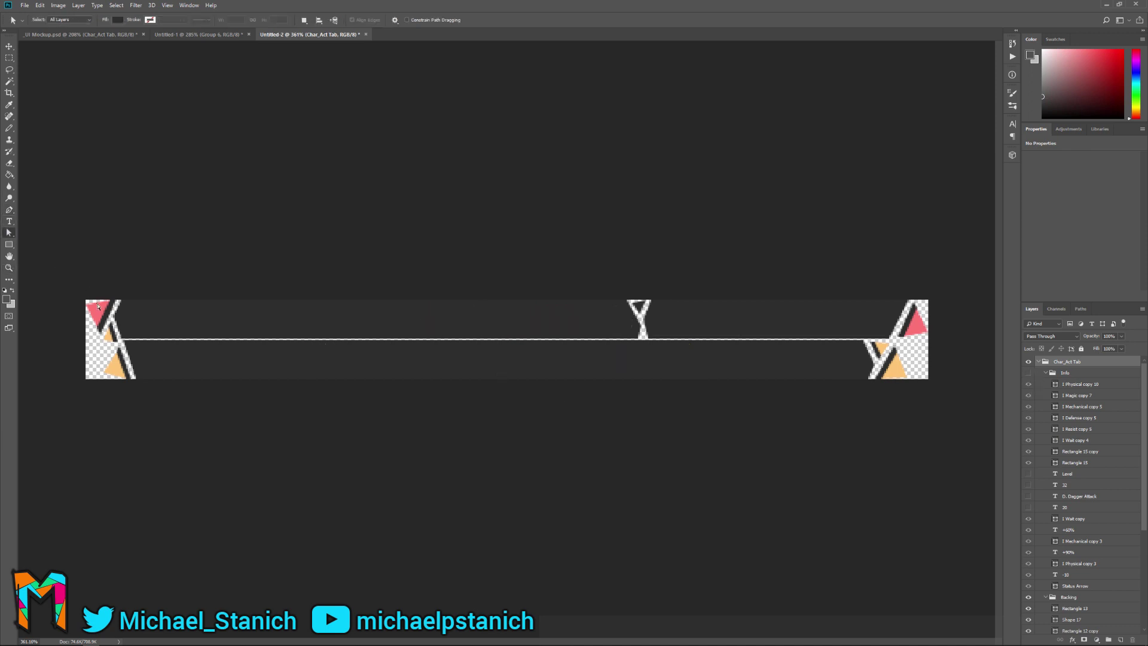
pyautogui.click(99, 307)
pyautogui.click(111, 342)
pyautogui.click(119, 372)
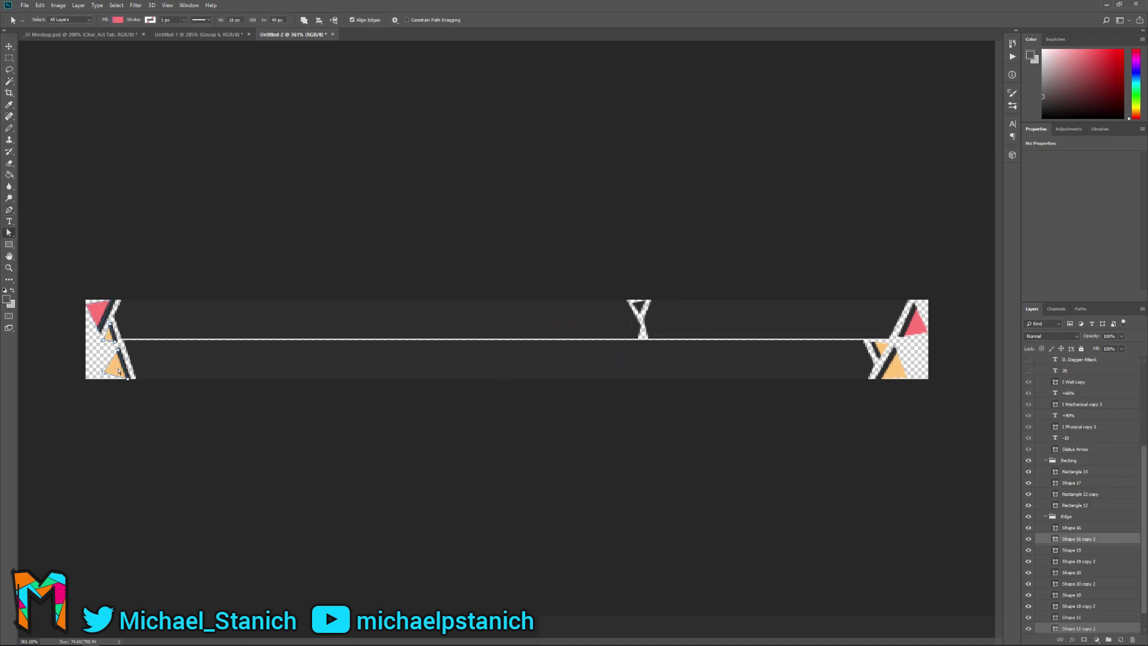
pyautogui.keyDown('shift'); pyautogui.click(900, 369); pyautogui.keyUp('shift')
pyautogui.keyDown('shift'); pyautogui.click(882, 351); pyautogui.keyUp('shift')
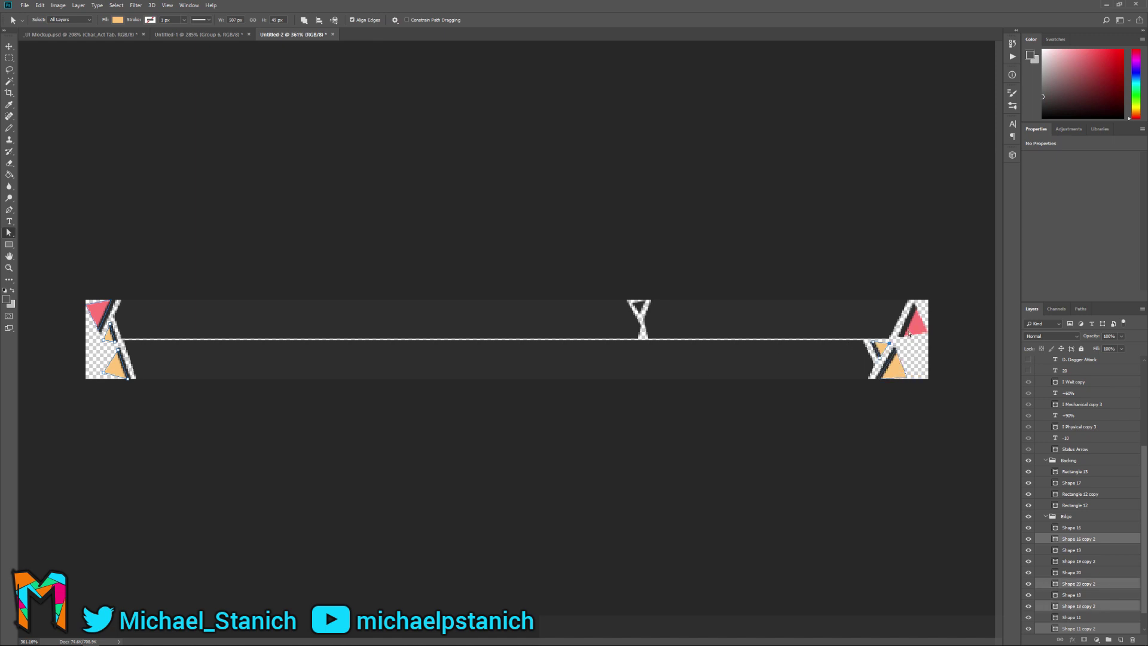
pyautogui.keyDown('shift'); pyautogui.click(916, 322); pyautogui.keyUp('shift')
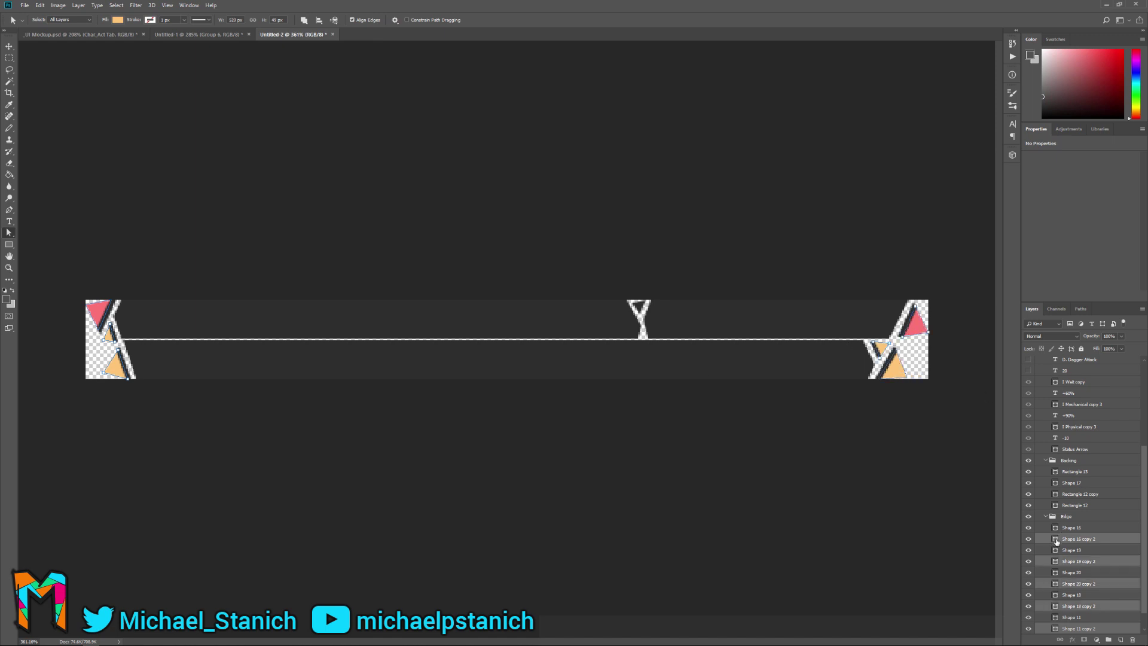
pyautogui.doubleClick(1056, 542)
pyautogui.press('Escape')
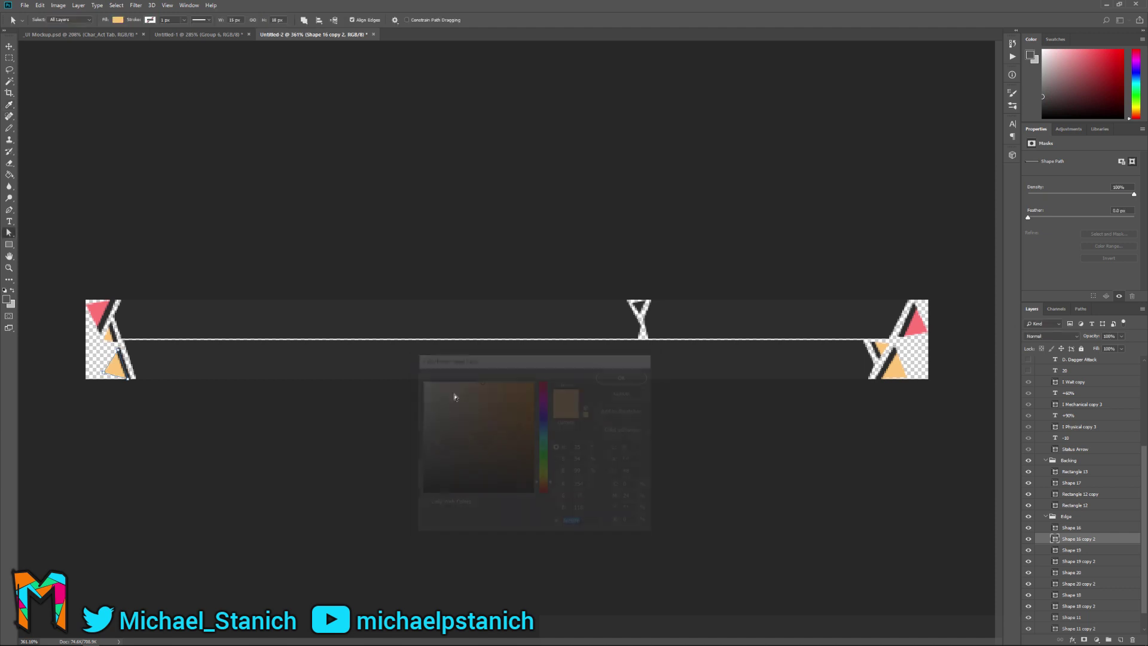
# Select the coloured triangles at both ends of the row together and fill them with the dark grey sampled from the row's backing.
pyautogui.keyDown('shift'); pyautogui.click(105, 339); pyautogui.keyUp('shift')
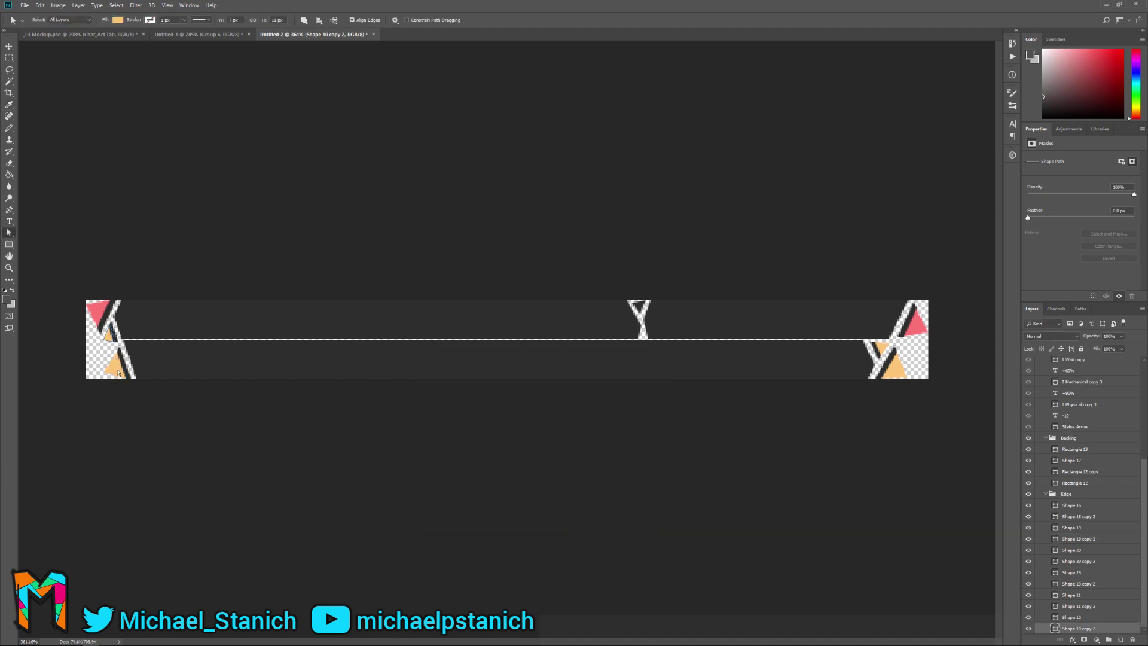
pyautogui.keyDown('shift'); pyautogui.click(99, 316); pyautogui.keyUp('shift')
pyautogui.keyDown('shift'); pyautogui.click(882, 345); pyautogui.keyUp('shift')
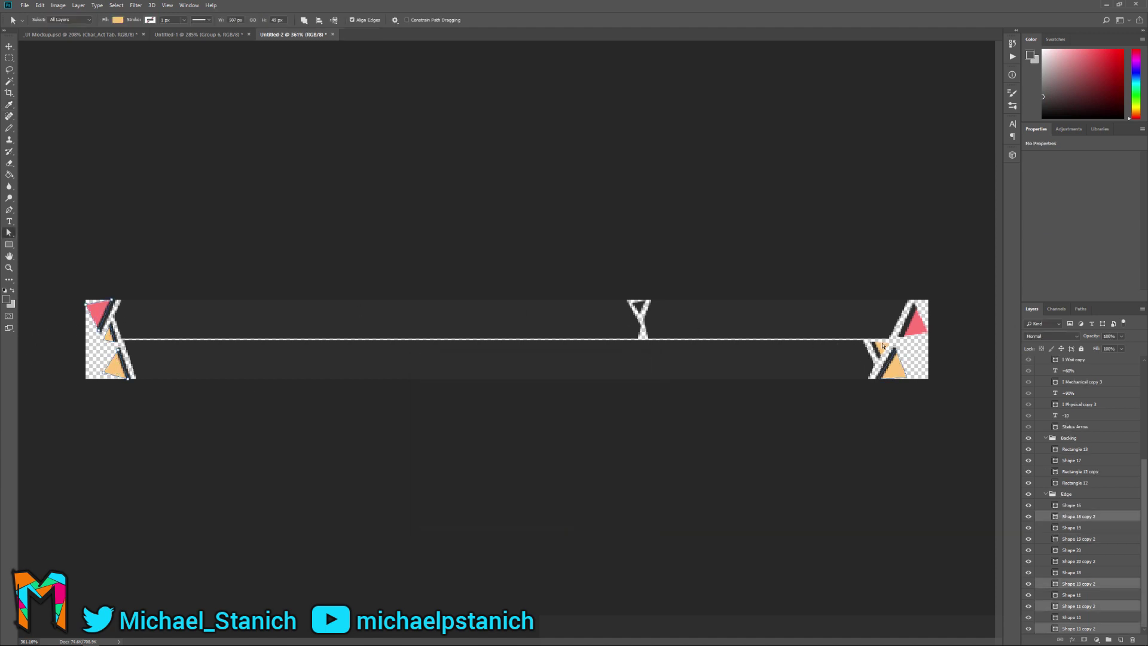
pyautogui.keyDown('shift'); pyautogui.click(882, 346); pyautogui.keyUp('shift')
pyautogui.keyDown('shift'); pyautogui.click(909, 334); pyautogui.keyUp('shift')
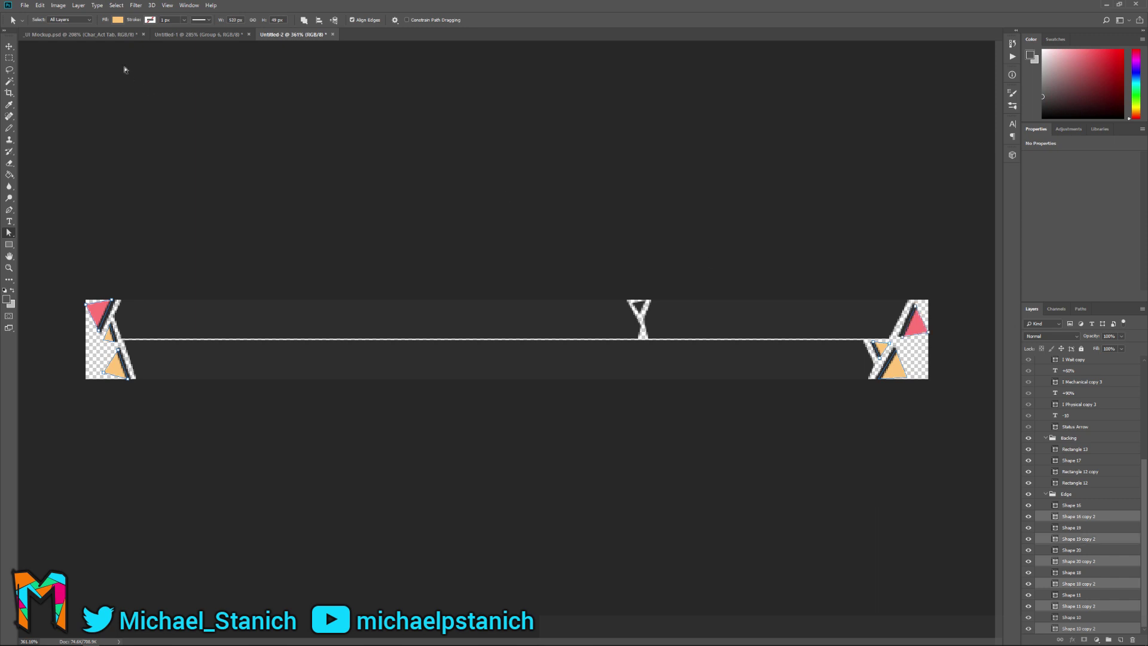
pyautogui.click(118, 20)
pyautogui.click(160, 37)
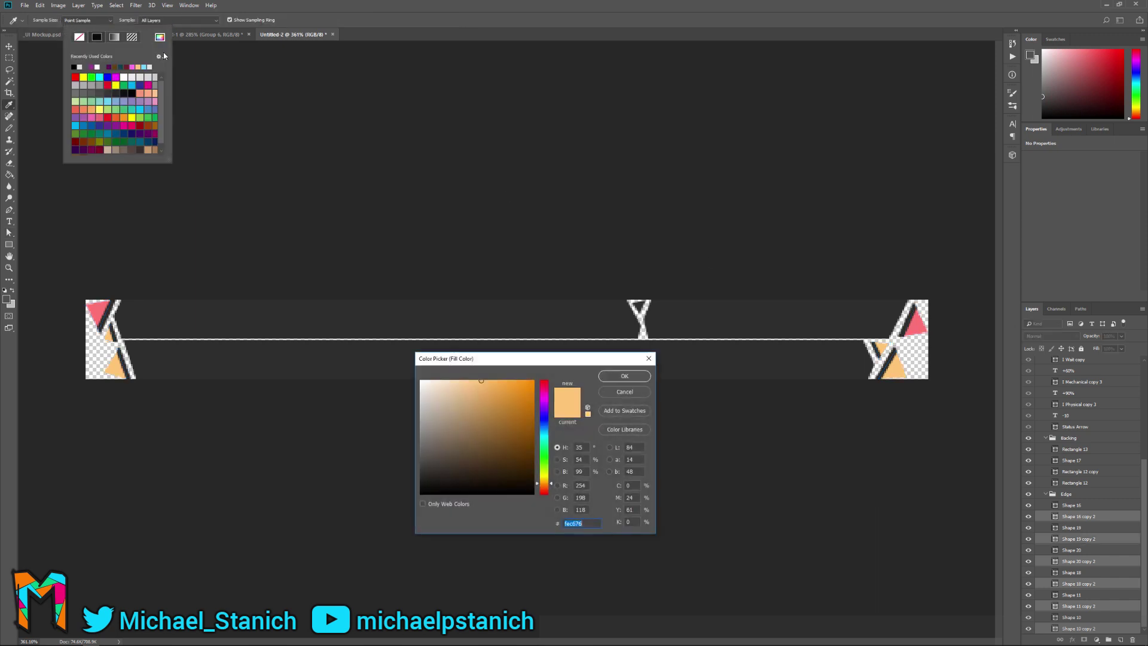
pyautogui.click(251, 313)
pyautogui.click(623, 375)
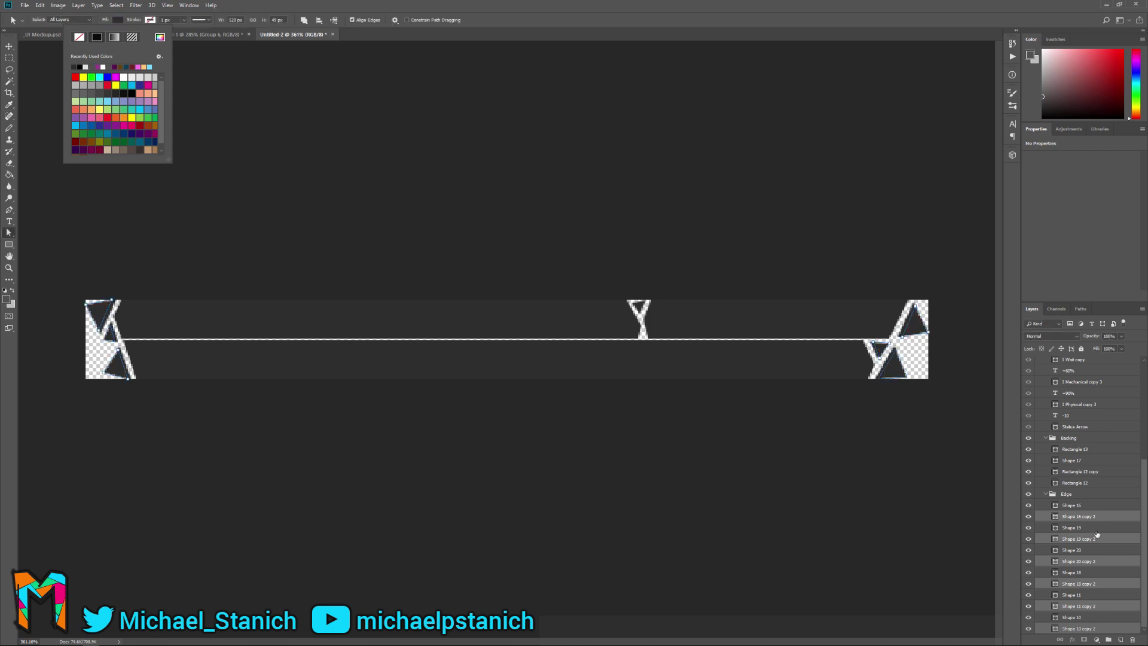
# Add a Color Overlay to the whole Char_Act Tab group and set its blend mode to Normal.
pyautogui.scroll(5, 1094, 425)
pyautogui.click(1073, 366)
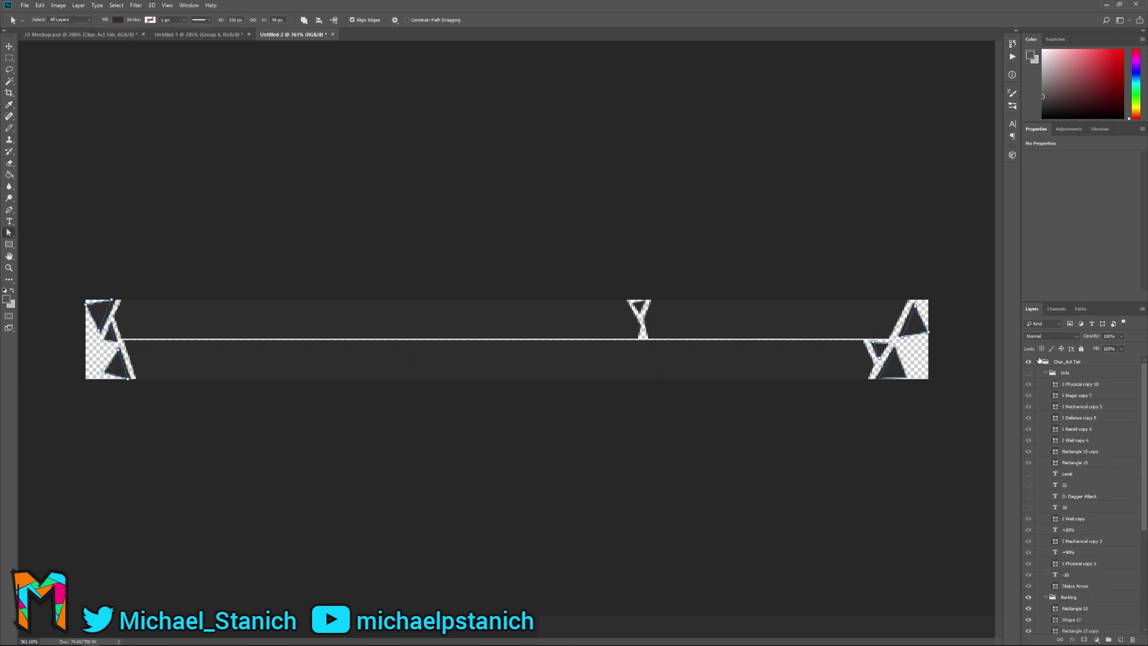
pyautogui.click(1074, 366)
pyautogui.doubleClick(1096, 363)
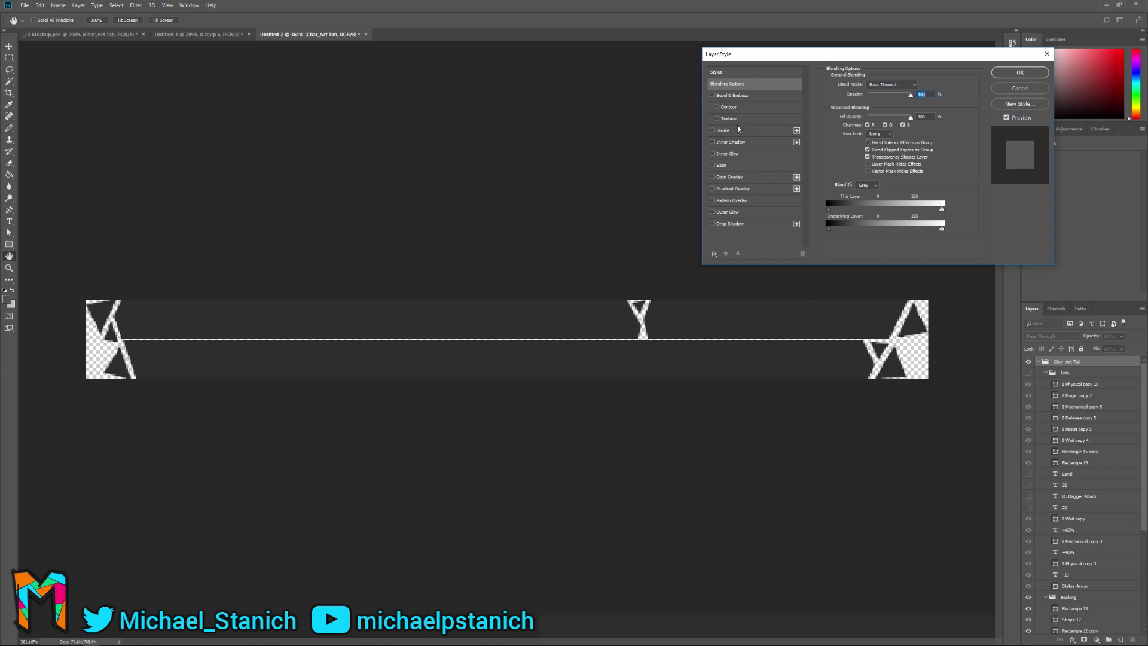
pyautogui.click(730, 177)
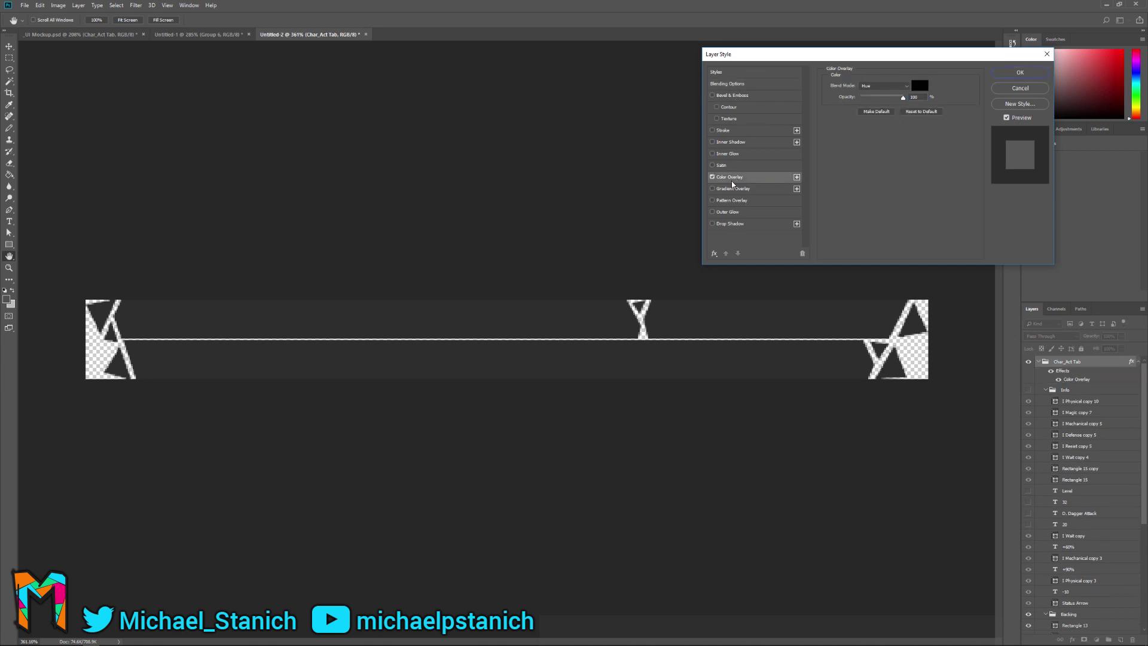
pyautogui.click(920, 86)
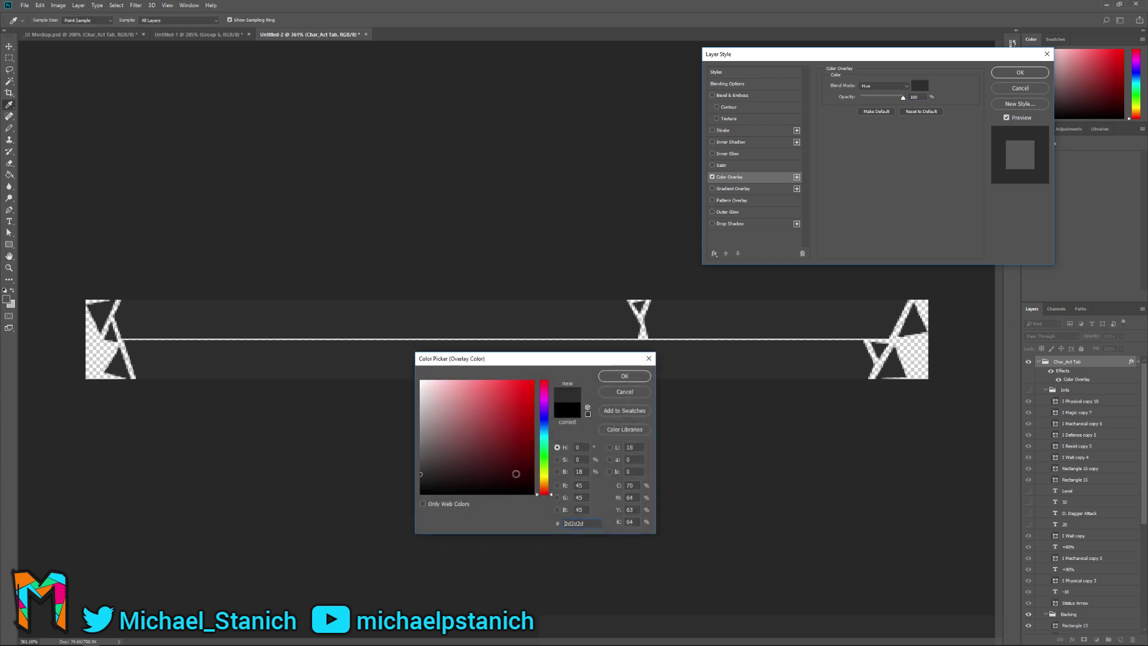
pyautogui.click(624, 376)
pyautogui.click(883, 86)
pyautogui.click(880, 94)
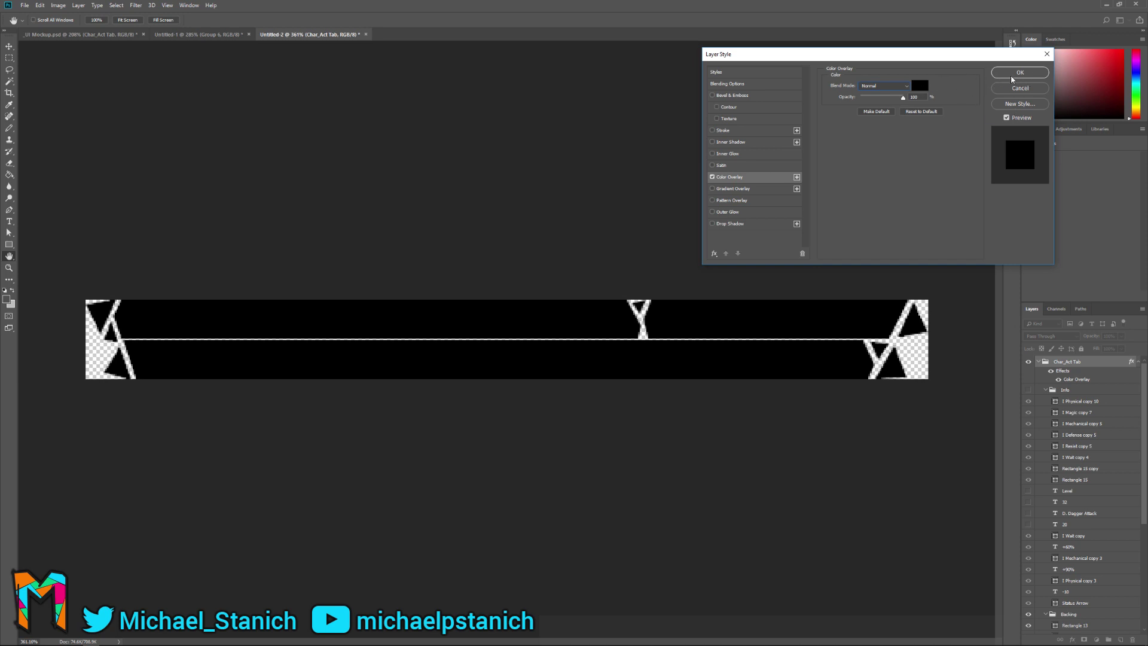
# Set the group's overlay colour to e1e1e1 and apply the layer style.
pyautogui.click(921, 86)
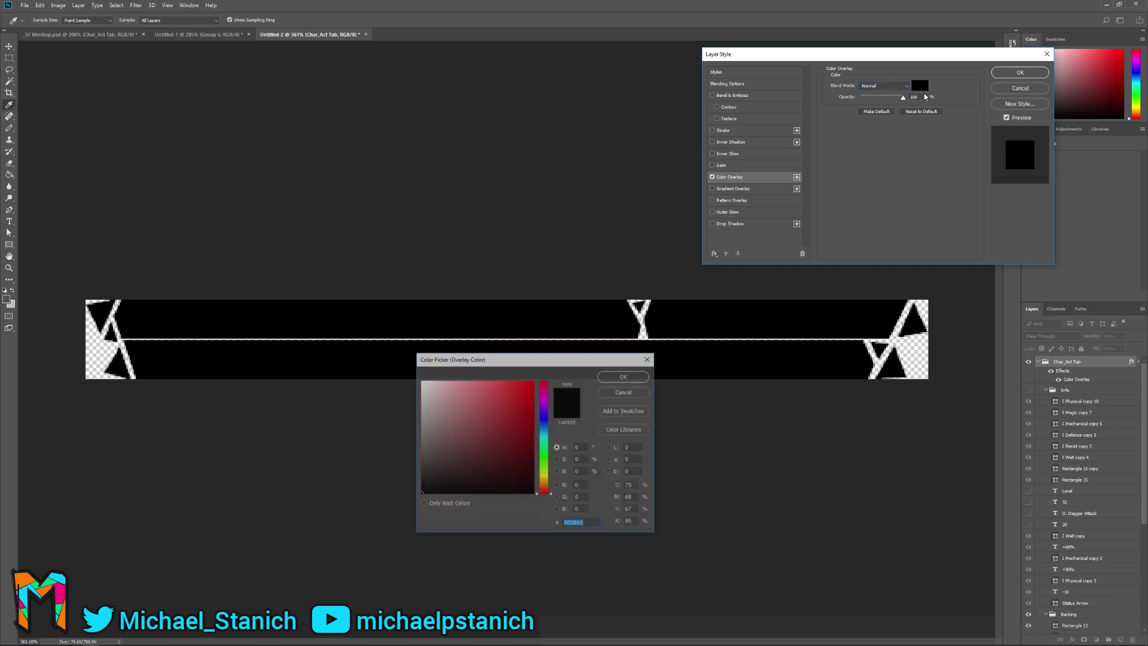
pyautogui.write('0f0f0f')
pyautogui.click(366, 489)
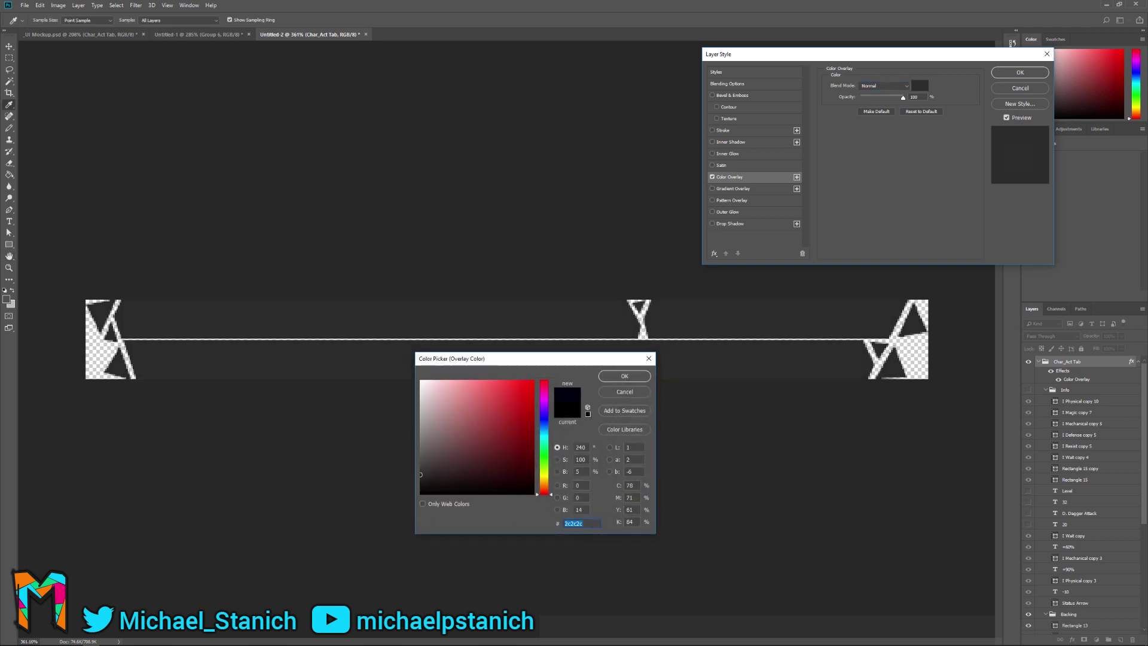
pyautogui.write('e1e1e1')
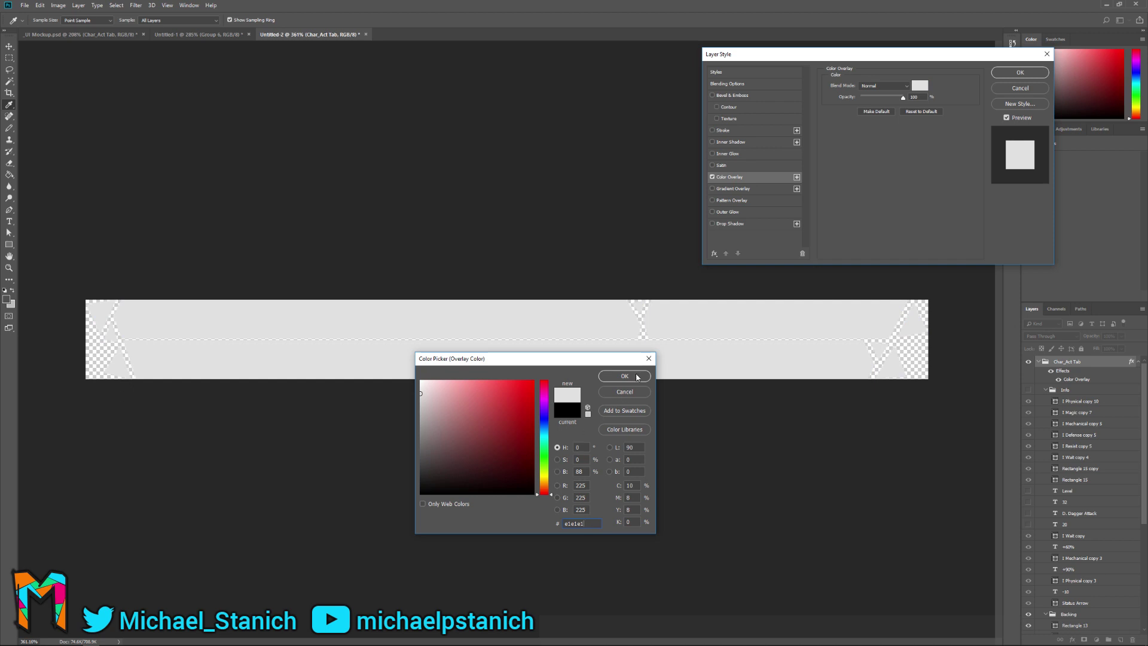
pyautogui.click(637, 377)
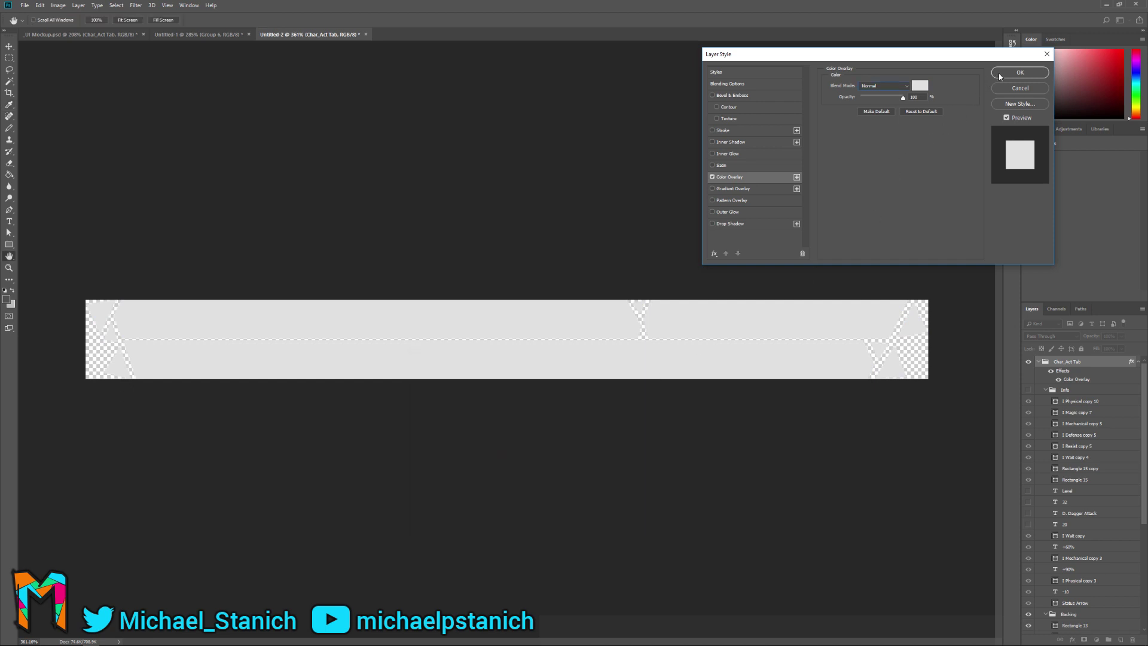
pyautogui.click(1000, 75)
# Save the artwork as a smallest-size PNG named UI_HunterSkillSlot_UpState in the Textures folder.
pyautogui.click(24, 5)
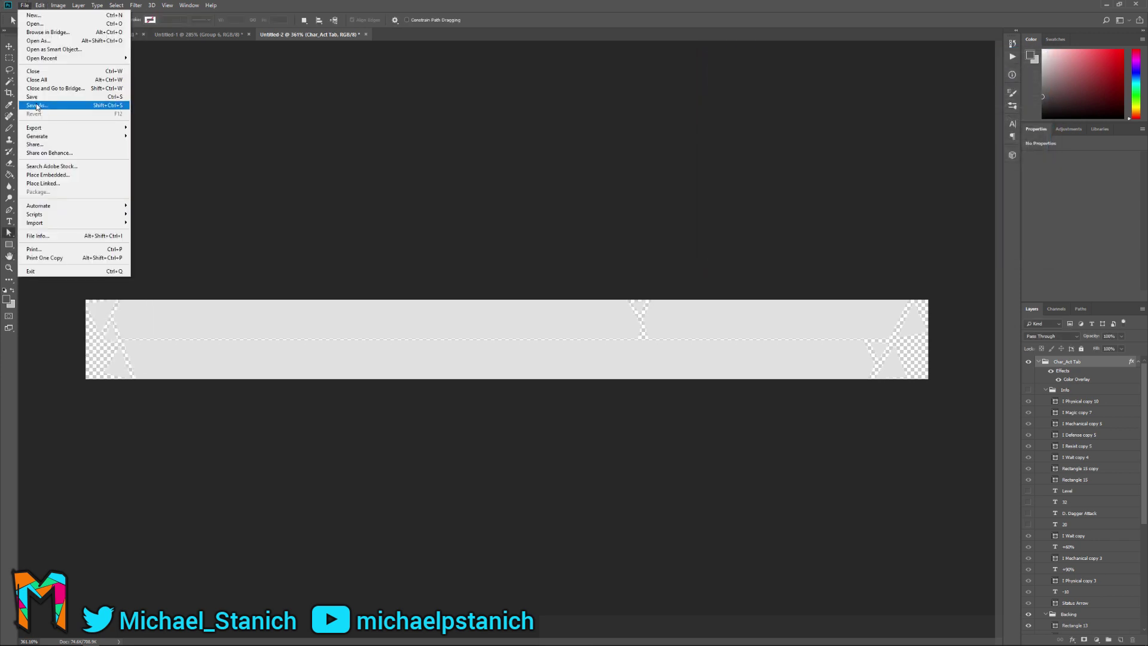
pyautogui.click(48, 103)
pyautogui.click(177, 360)
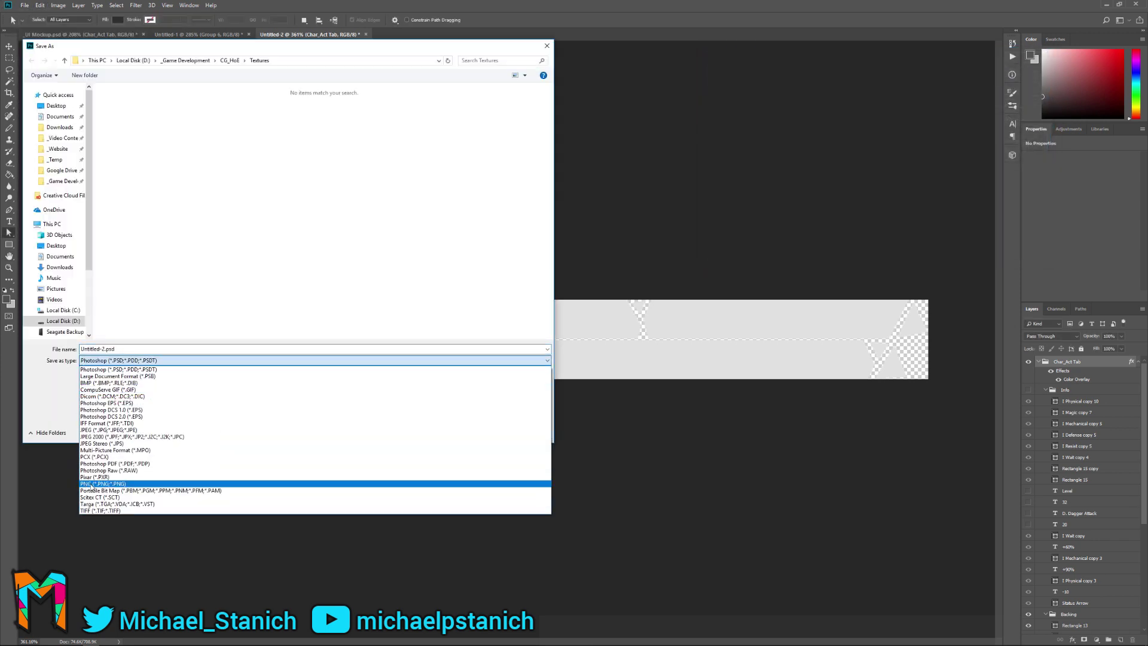
pyautogui.click(179, 483)
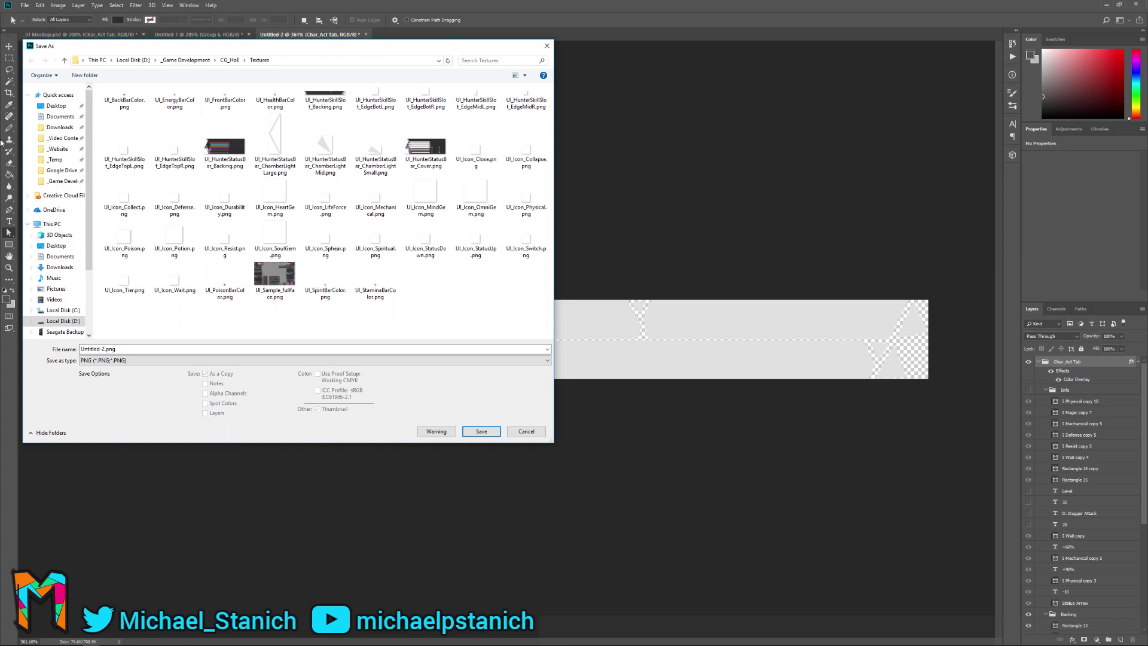
pyautogui.click(325, 100)
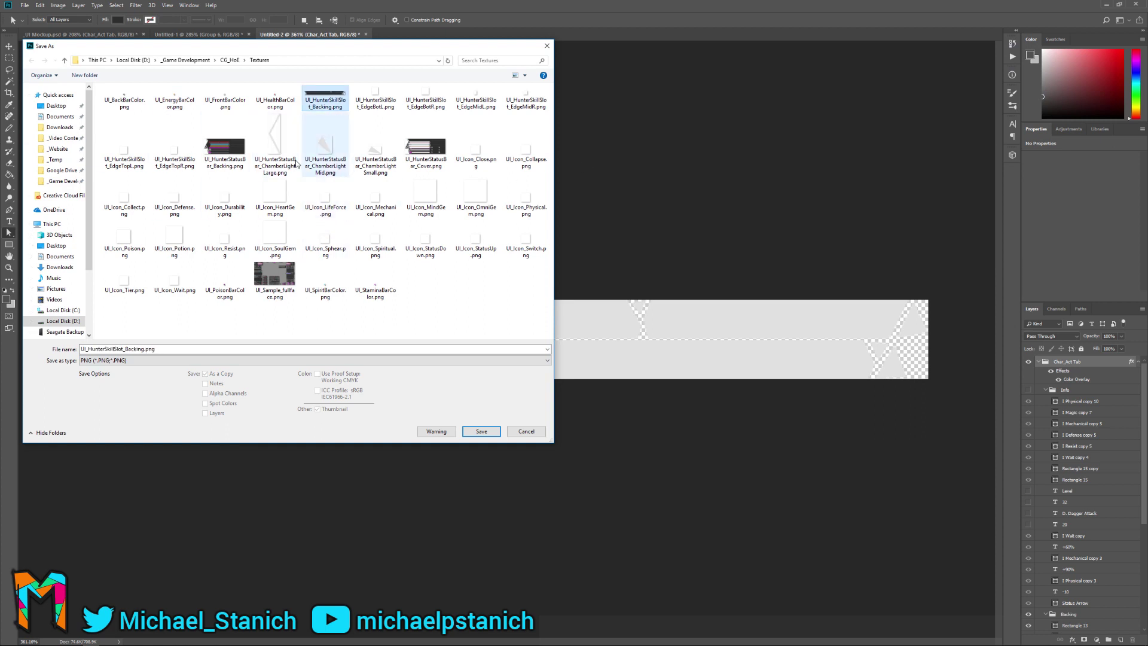
pyautogui.doubleClick(134, 348)
pyautogui.moveTo(125, 348); pyautogui.dragTo(146, 350)
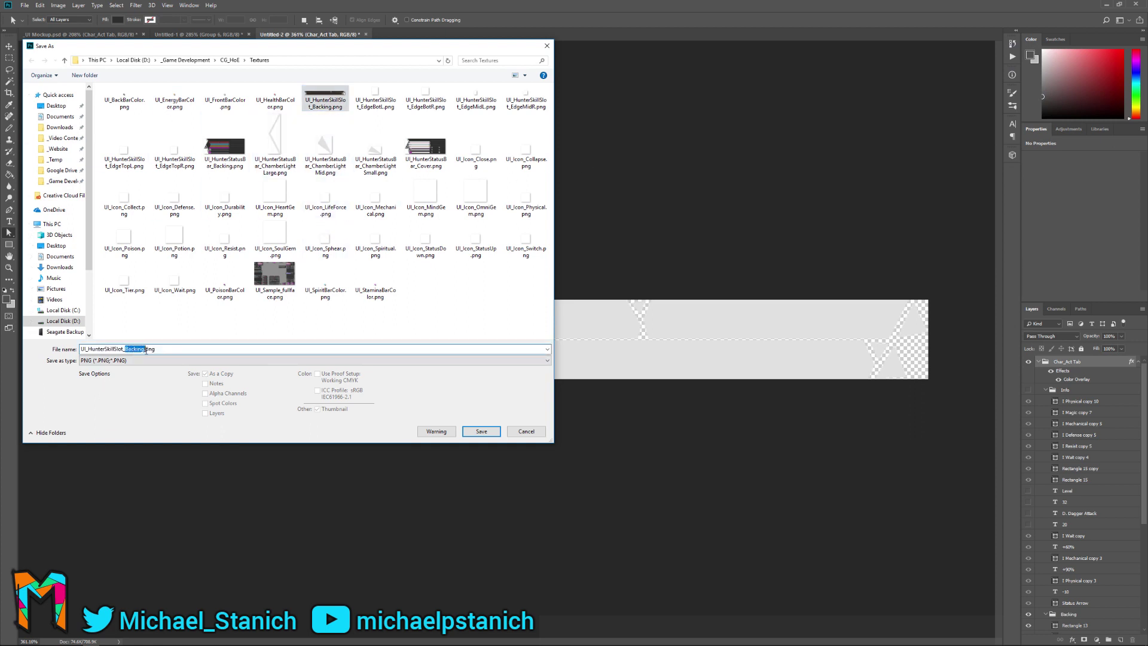
pyautogui.write('Cov')
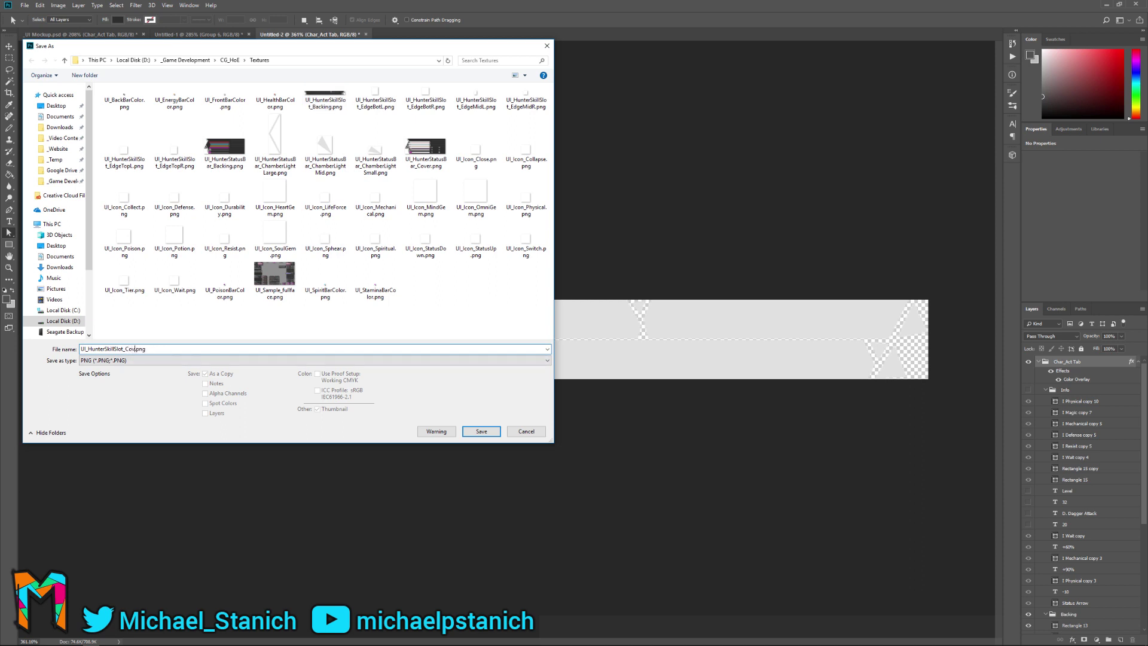
pyautogui.write('Butto')
pyautogui.write('nState')
pyautogui.write('Up')
pyautogui.press('Return')
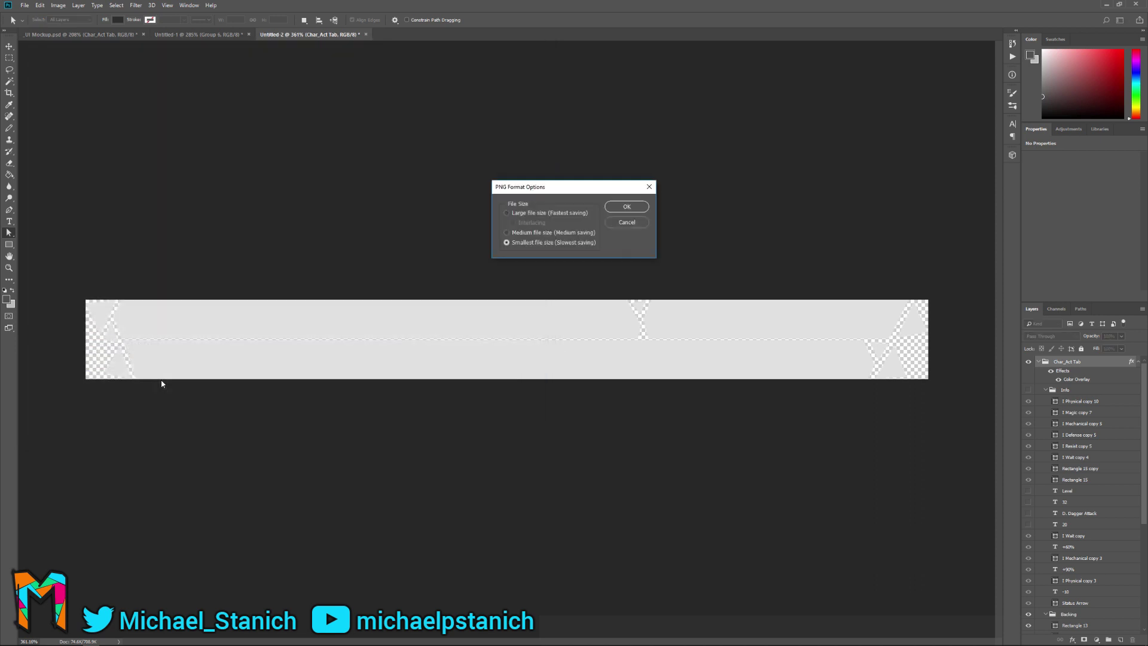
pyautogui.click(626, 206)
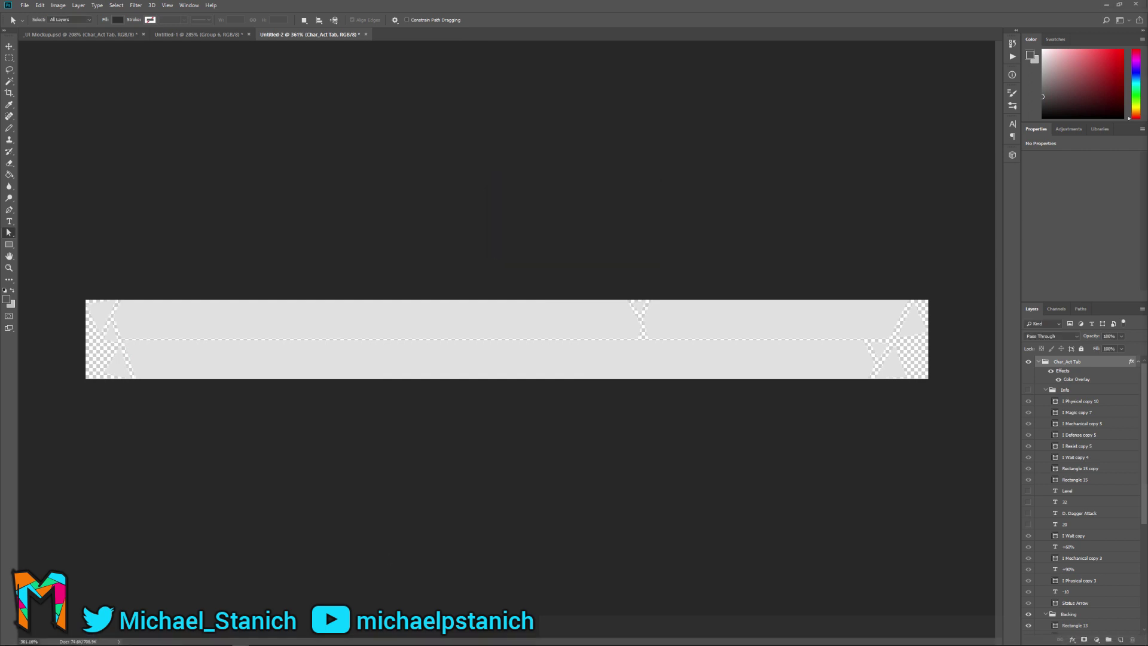
# Switch to Unreal Engine and add a Button at the end of the Canvas Panel in the UI_HUD_HunterSkills widget.
pyautogui.press('super+Tab')
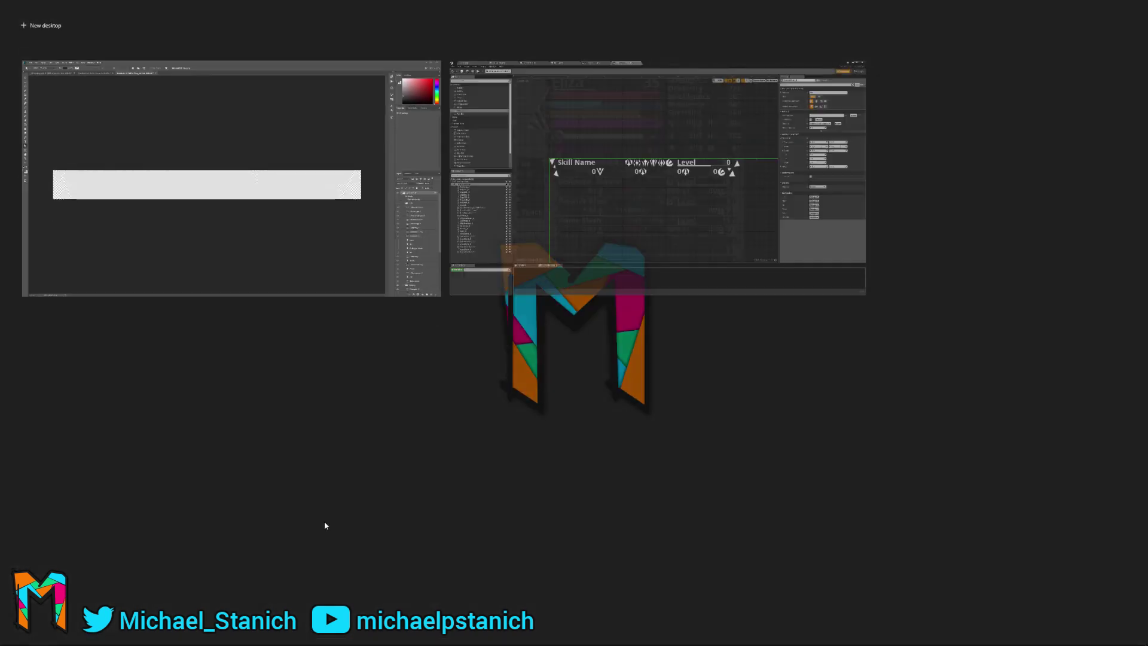
pyautogui.click(634, 139)
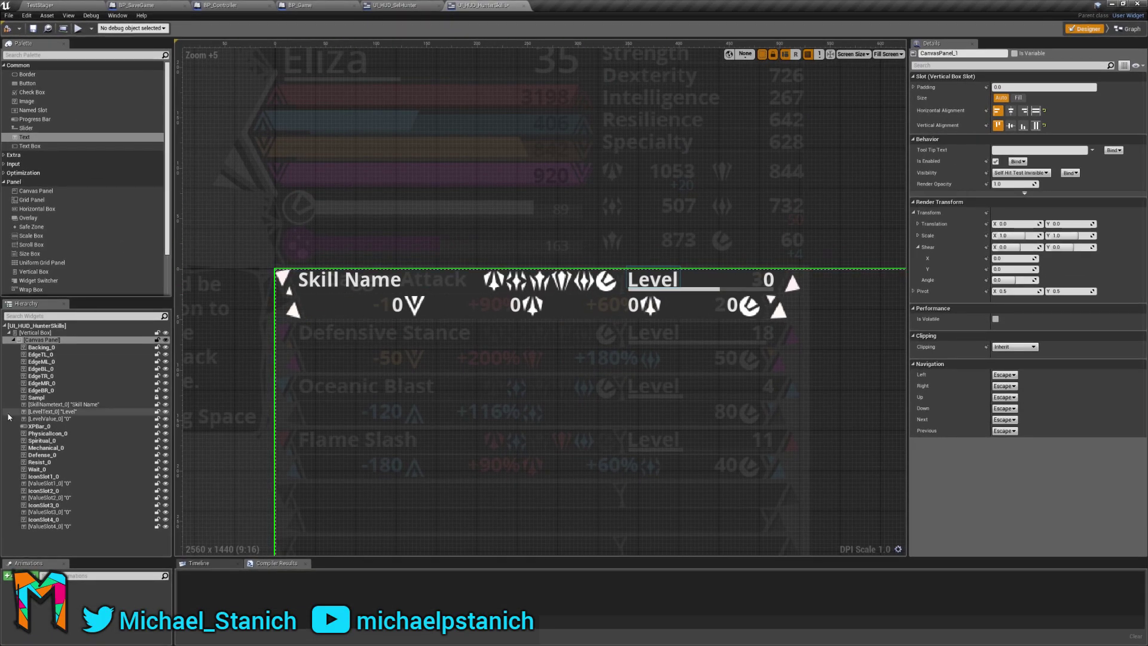
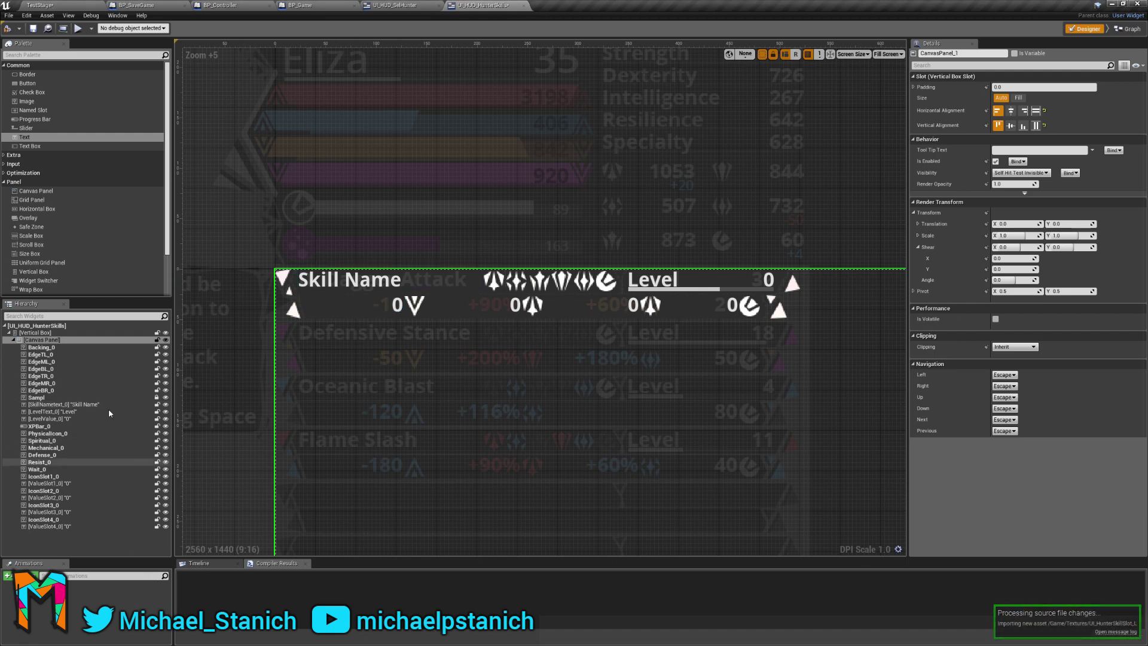
pyautogui.click(39, 137)
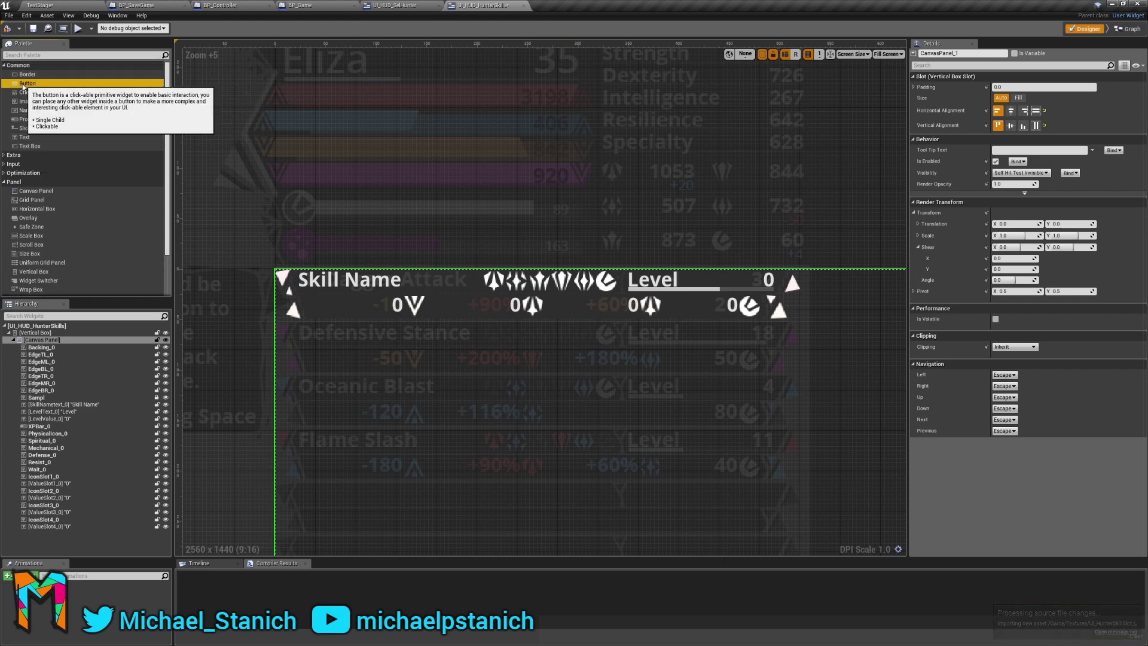
pyautogui.moveTo(27, 83); pyautogui.dragTo(51, 529)
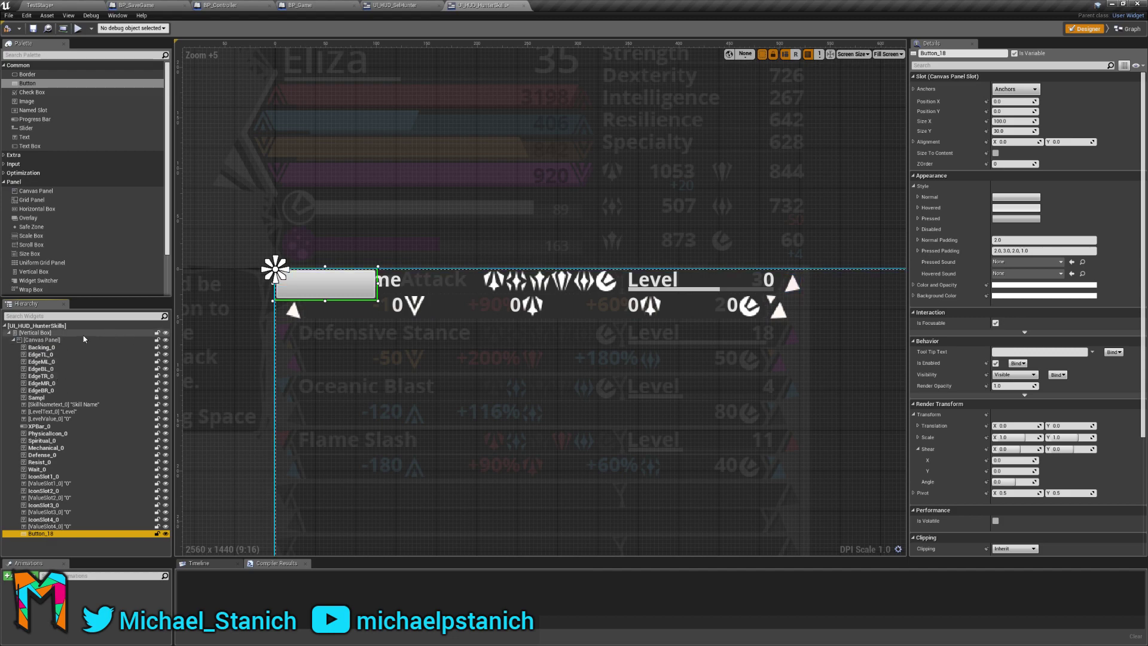
pyautogui.moveTo(556, 428); pyautogui.dragTo(520, 303, button='right')
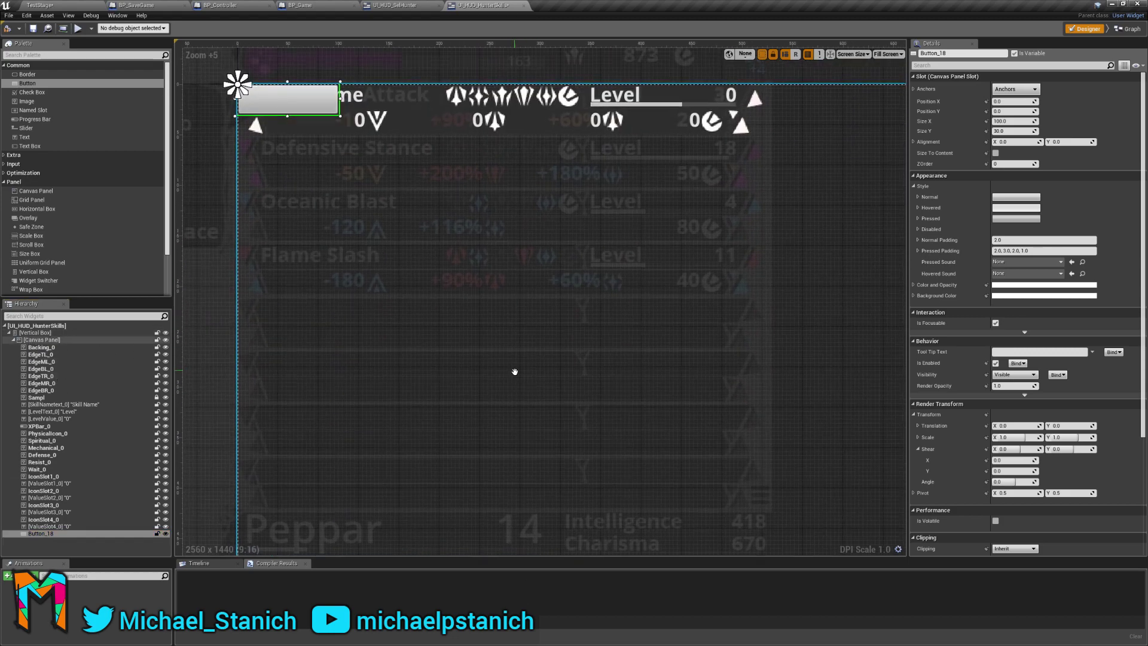
pyautogui.scroll(-4, 525, 327)
pyautogui.scroll(4, 513, 353)
pyautogui.scroll(-1, 505, 356)
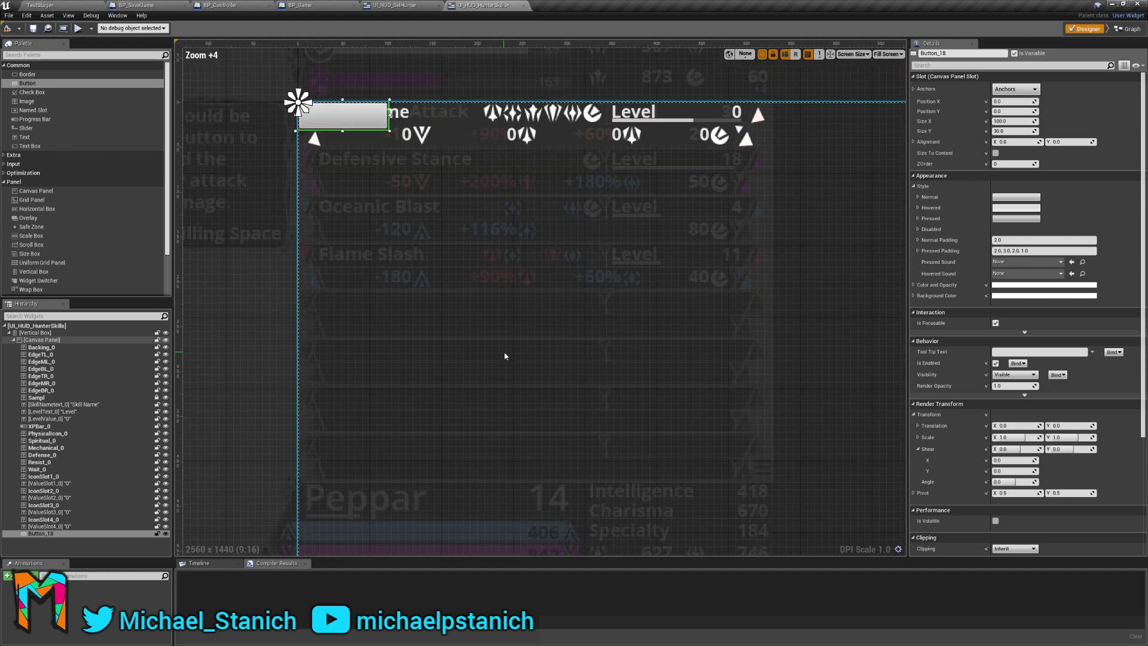
pyautogui.scroll(1, 504, 357)
pyautogui.scroll(-1, 504, 356)
pyautogui.scroll(1, 505, 356)
pyautogui.scroll(1, 504, 356)
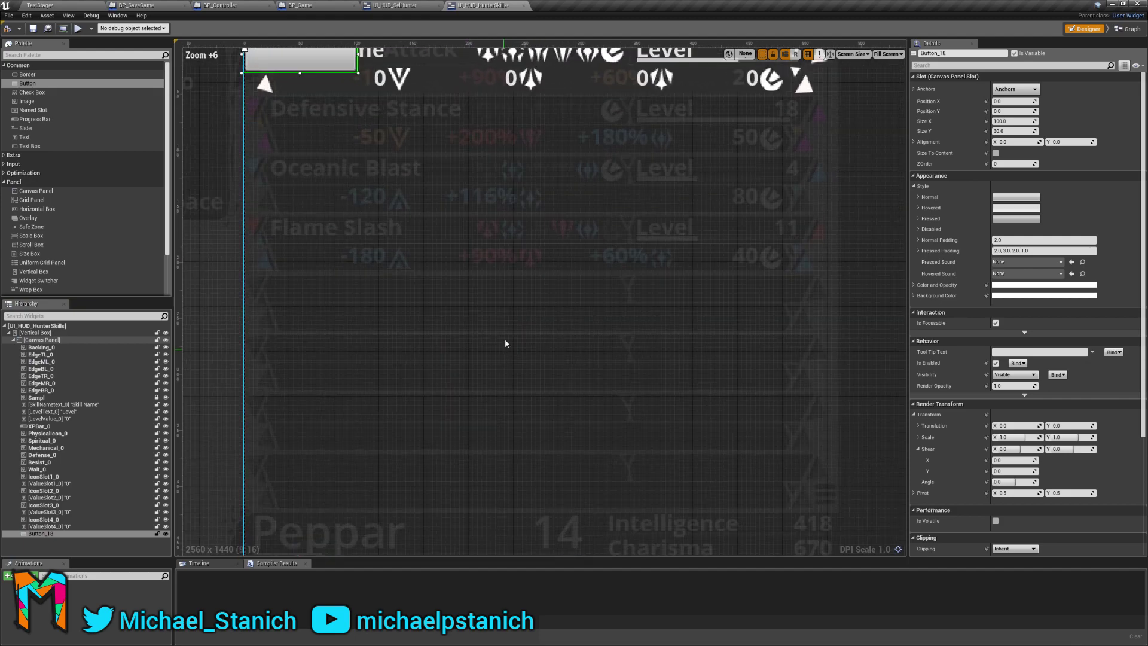
pyautogui.moveTo(535, 236); pyautogui.dragTo(514, 290, button='right')
pyautogui.moveTo(491, 243); pyautogui.dragTo(492, 402, button='right')
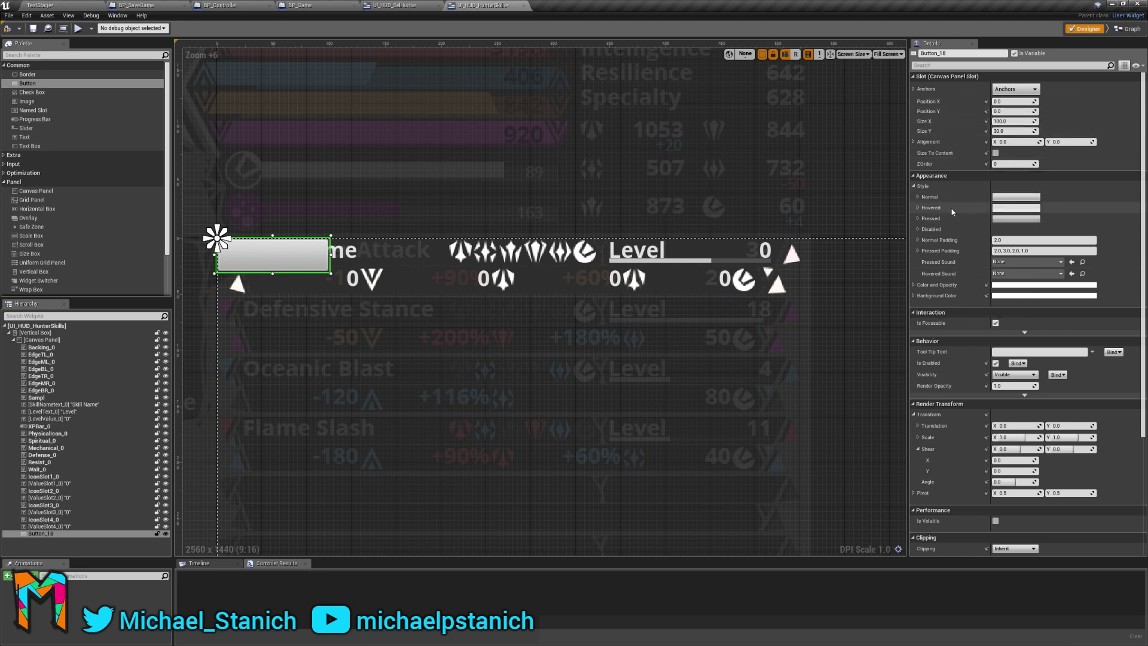
# Assign the UI_HunterSkillSlot_UpState texture as the image of the new button's Normal style.
pyautogui.click(918, 197)
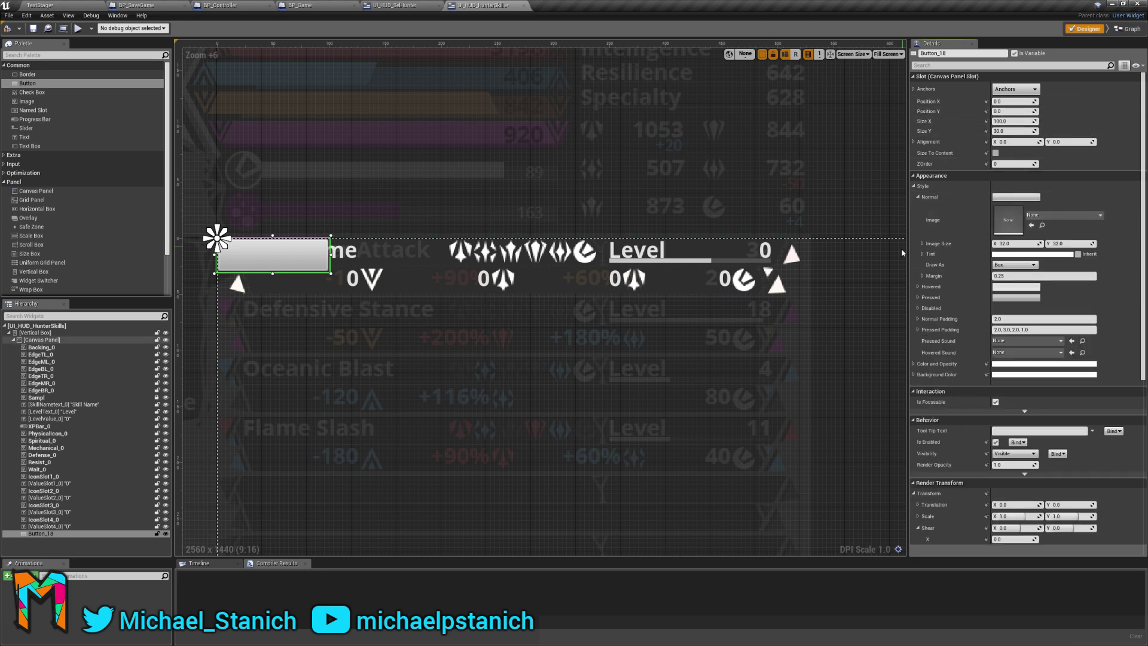
pyautogui.click(1075, 217)
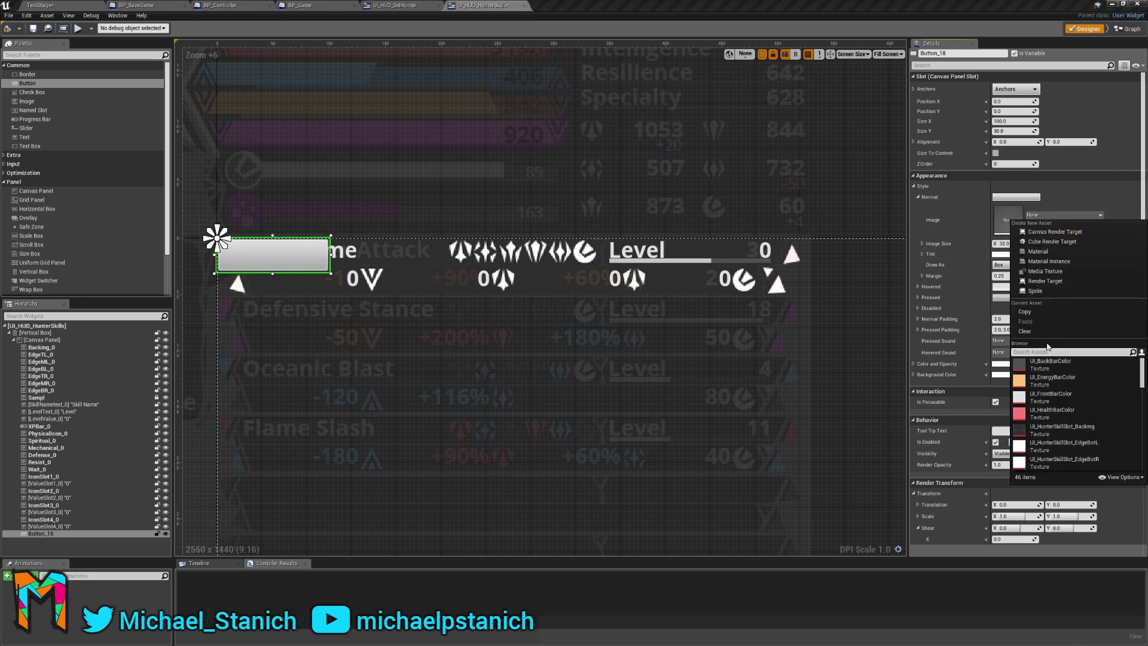
pyautogui.write('skill')
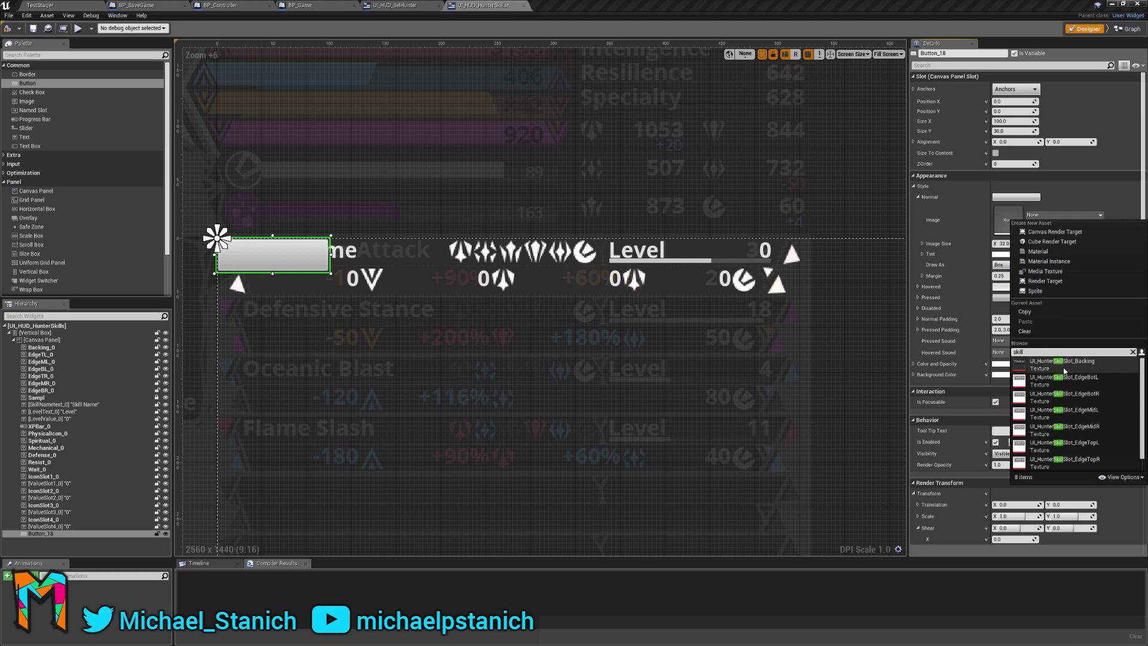
pyautogui.scroll(-1, 1078, 380)
pyautogui.click(1070, 460)
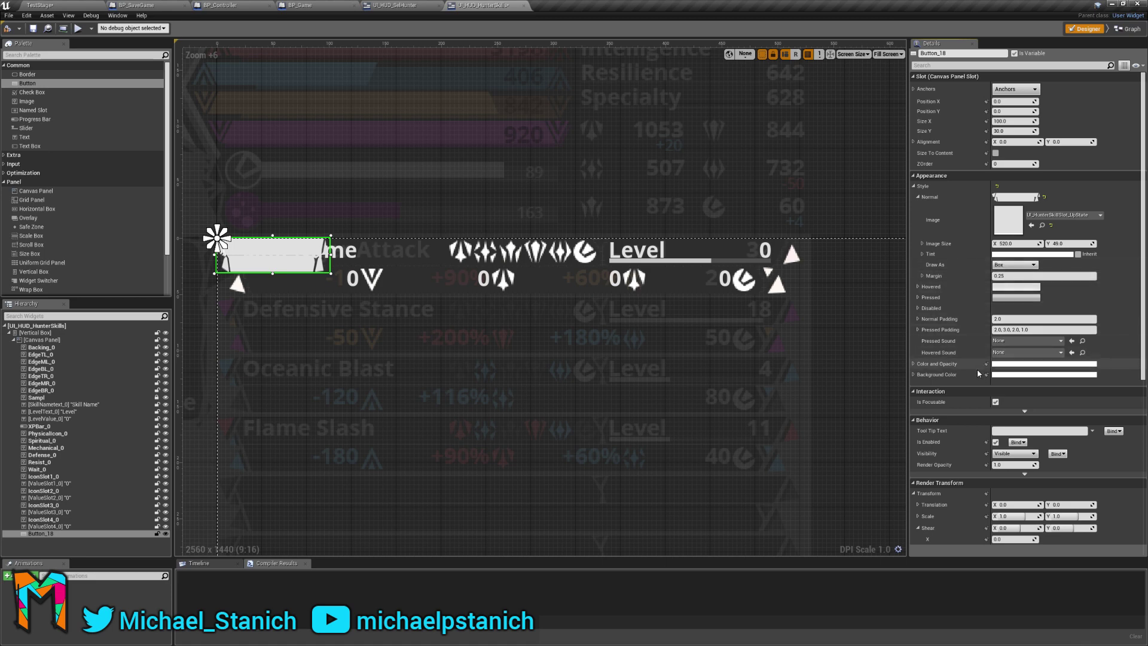
# Try adjusting the alpha of the button's Color and Opacity and return it to 1.
pyautogui.scroll(-2, 971, 257)
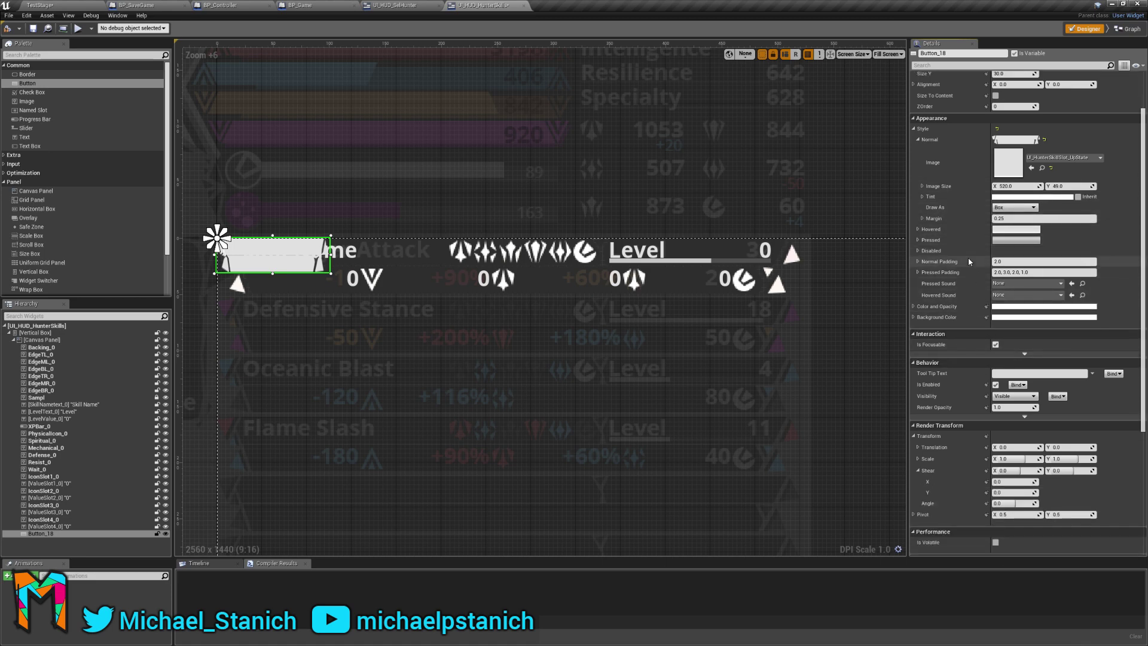
pyautogui.scroll(-5, 969, 263)
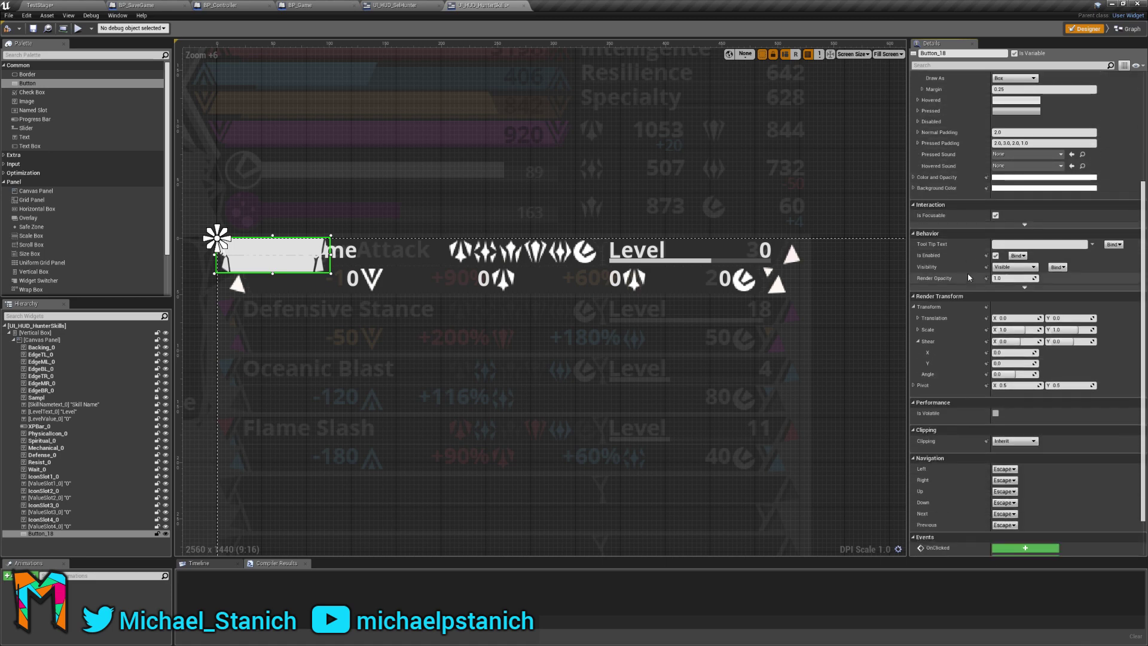
pyautogui.scroll(-2, 968, 278)
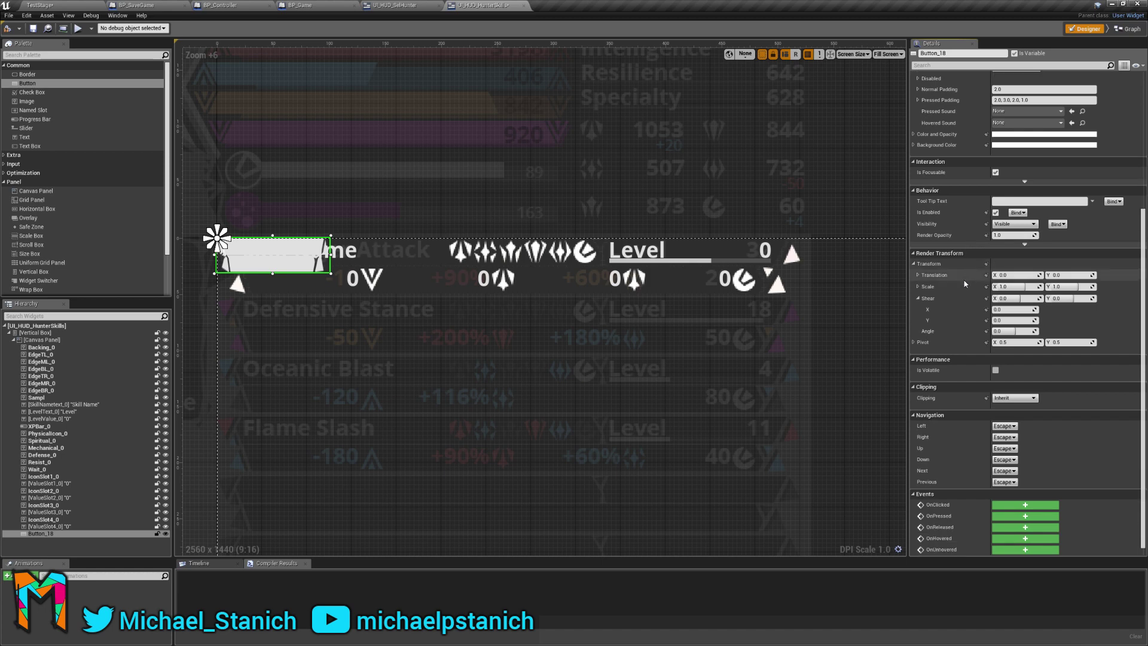
pyautogui.scroll(3, 960, 279)
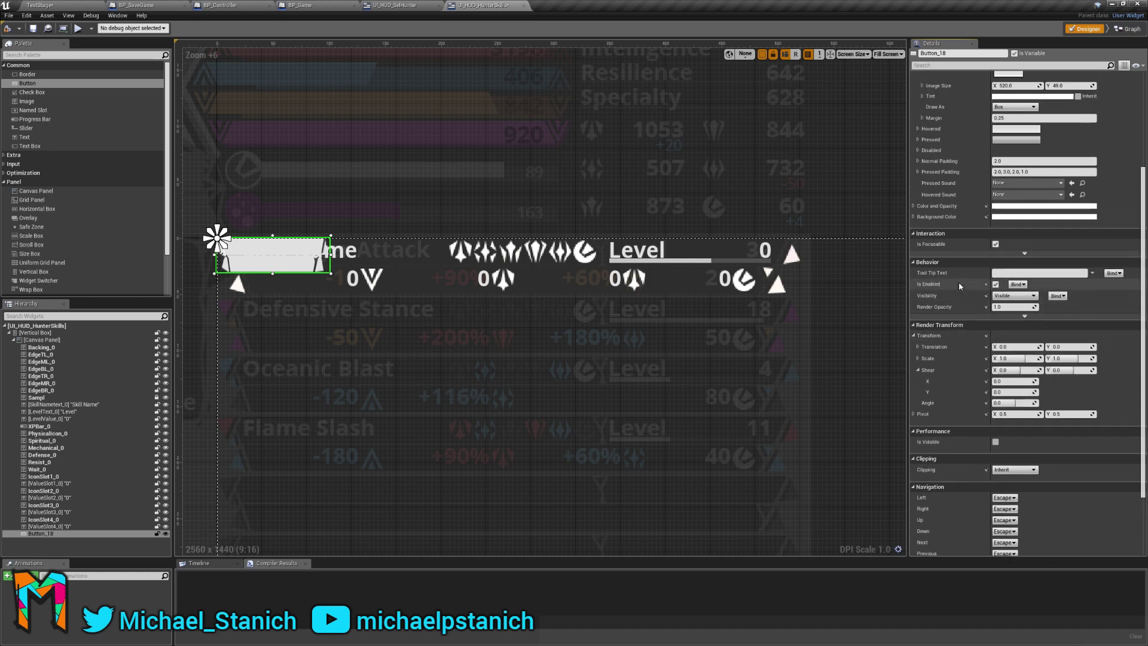
pyautogui.scroll(5, 959, 286)
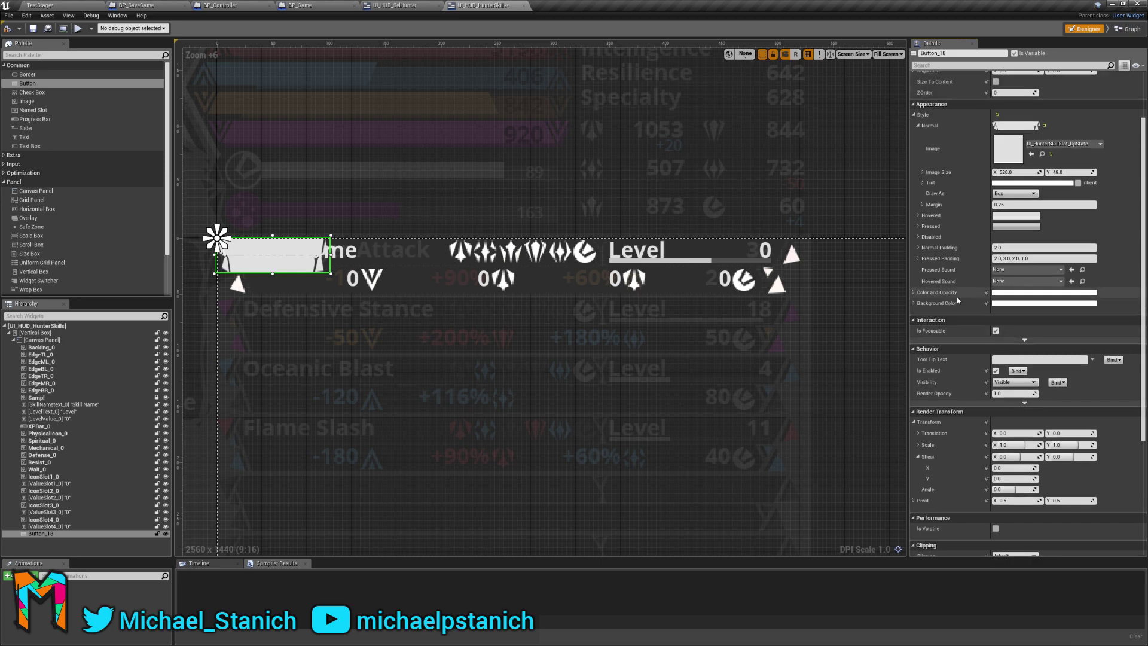
pyautogui.scroll(1, 958, 301)
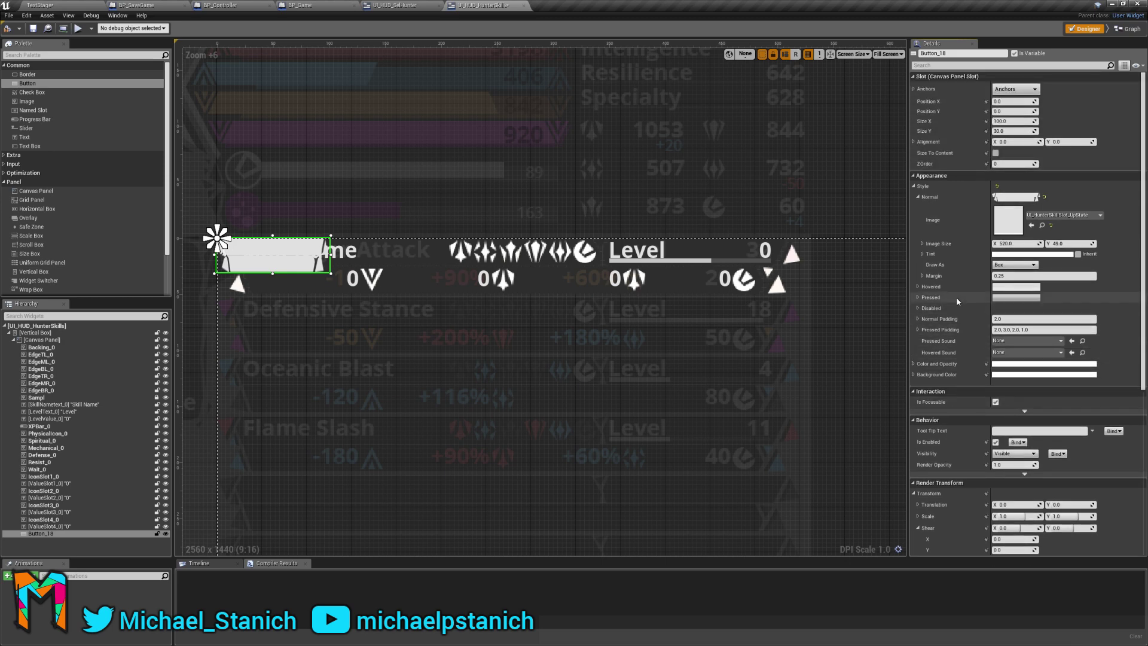
pyautogui.click(913, 364)
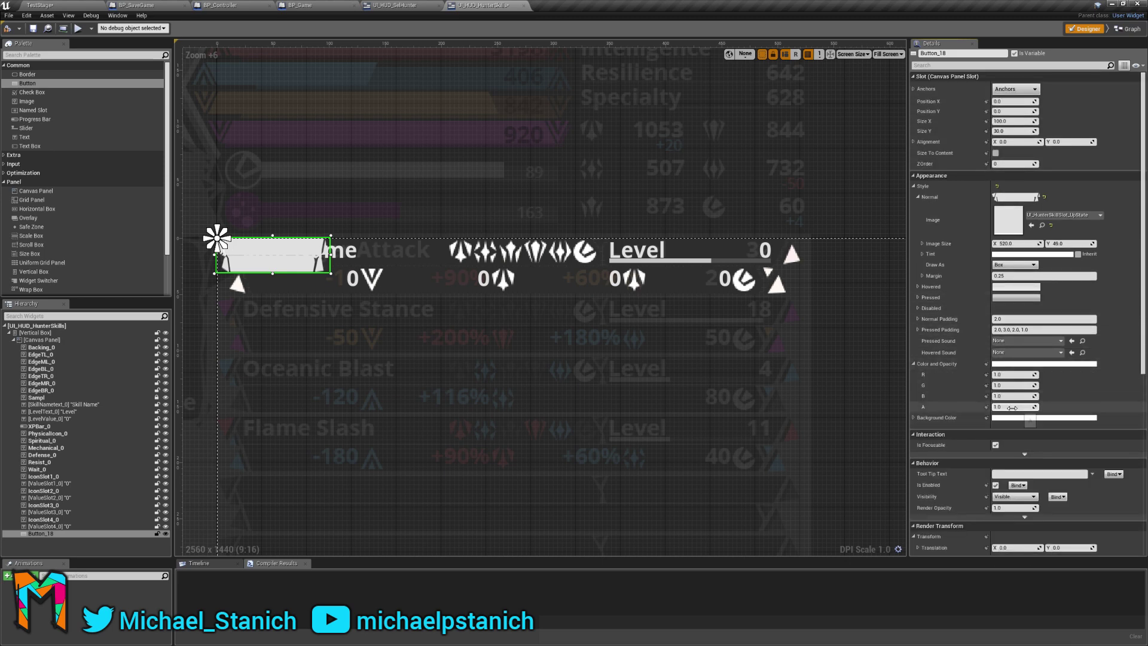
pyautogui.moveTo(1017, 407); pyautogui.dragTo(981, 407)
pyautogui.write('1')
pyautogui.press('Return')
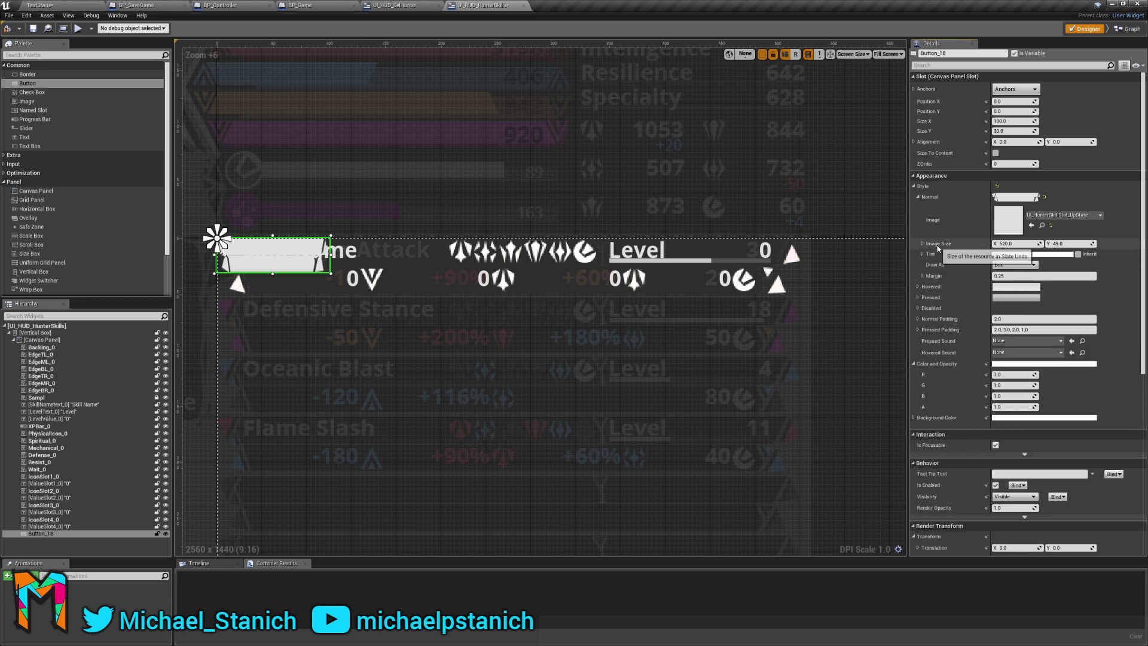
# Set the alpha of the button's Background Color to 0.2.
pyautogui.scroll(-3, 951, 340)
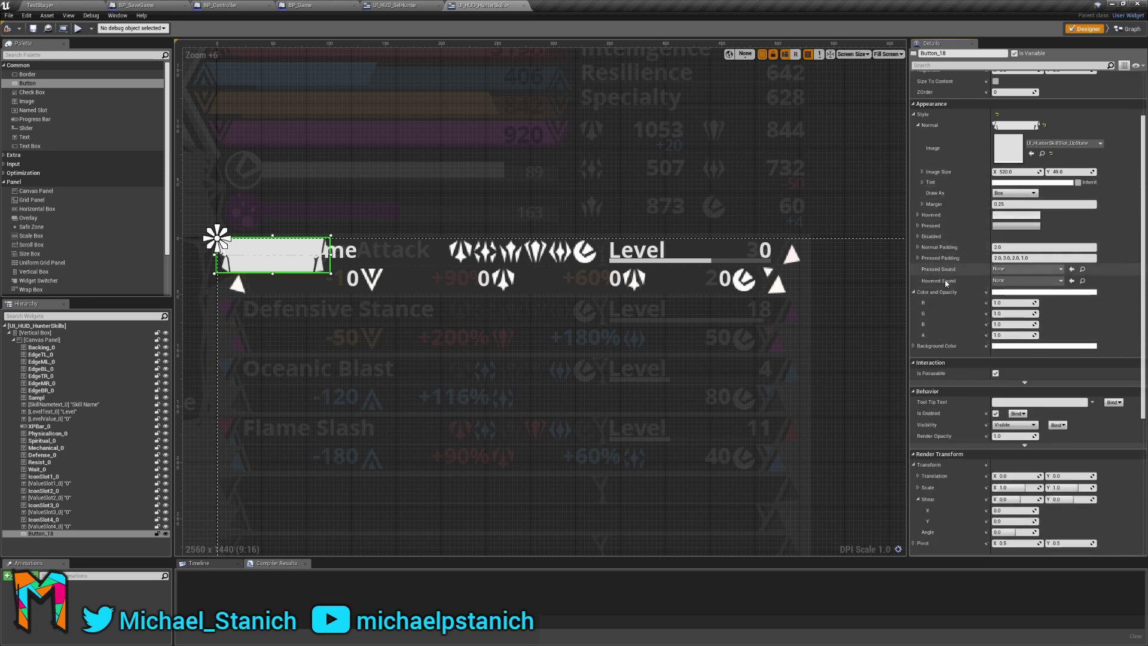
pyautogui.click(913, 303)
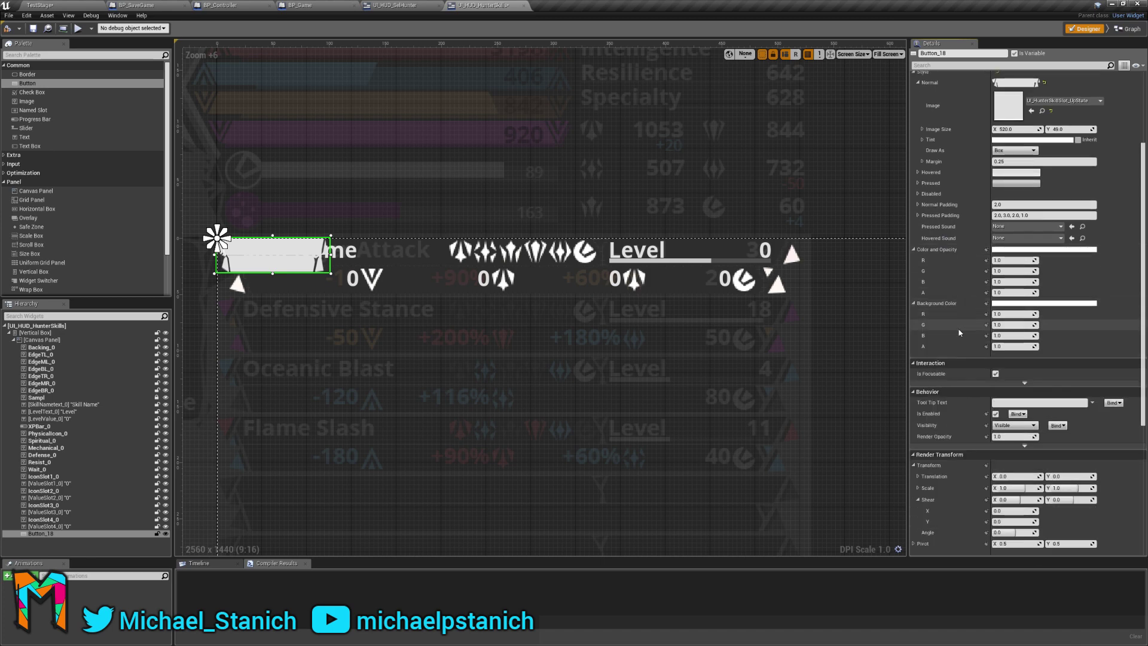
pyautogui.moveTo(1008, 345); pyautogui.dragTo(962, 345)
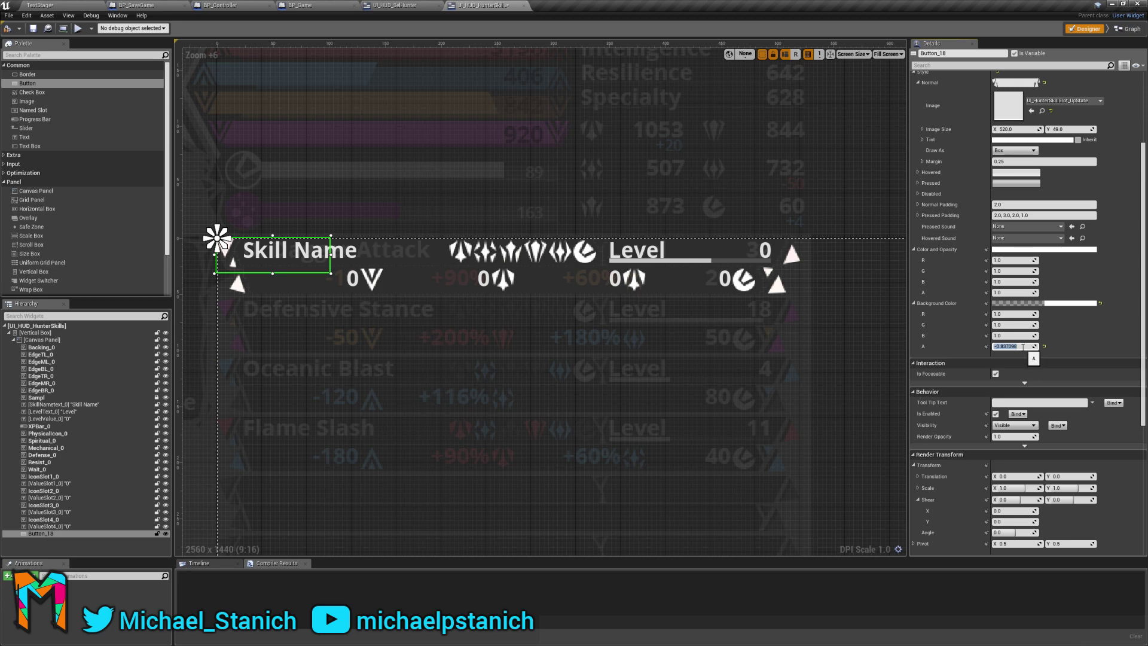
pyautogui.click(1040, 362)
pyautogui.scroll(2, 1031, 353)
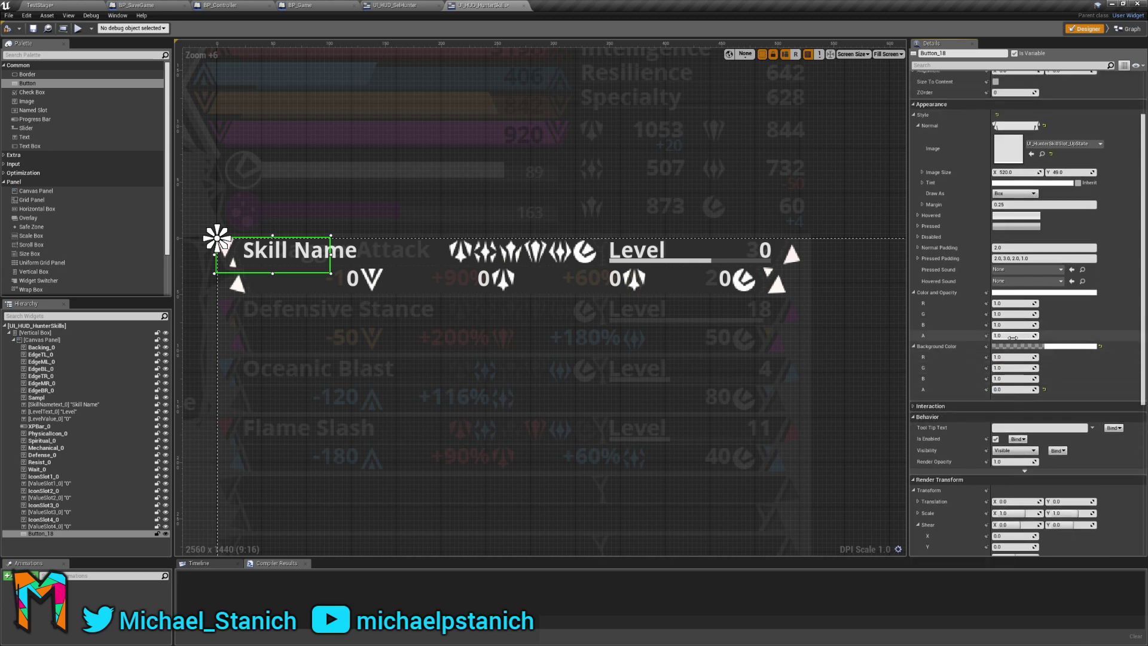
pyautogui.click(994, 389)
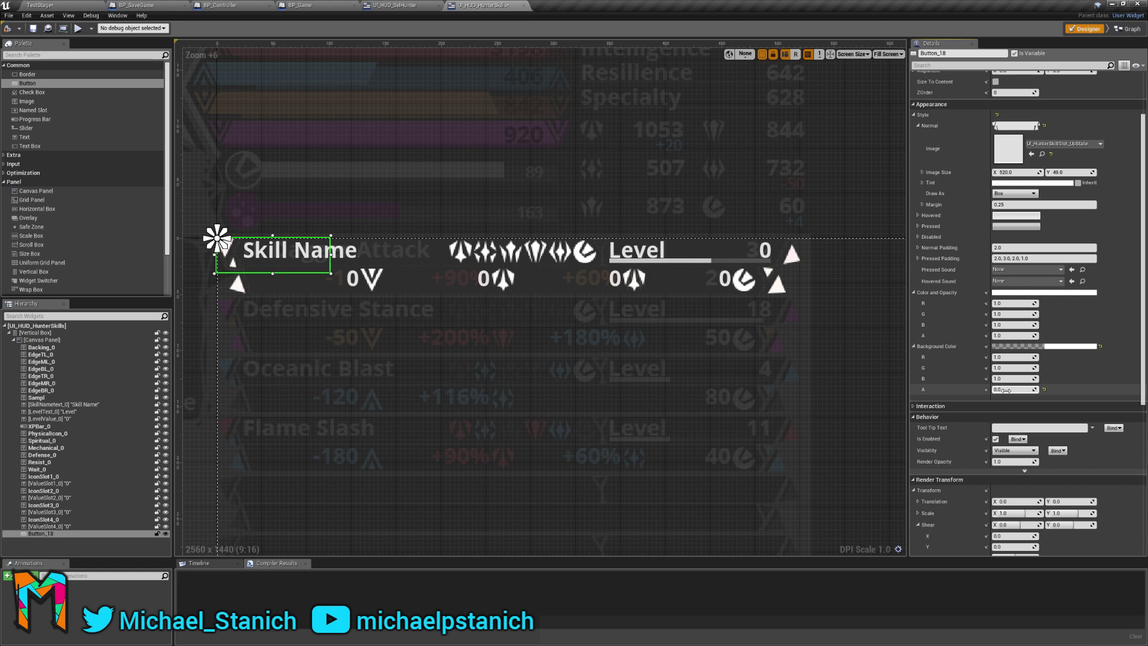
pyautogui.moveTo(1014, 390)
pyautogui.mouseDown()
pyautogui.moveTo(1053, 389)
pyautogui.moveTo(1034, 389)
pyautogui.mouseUp()
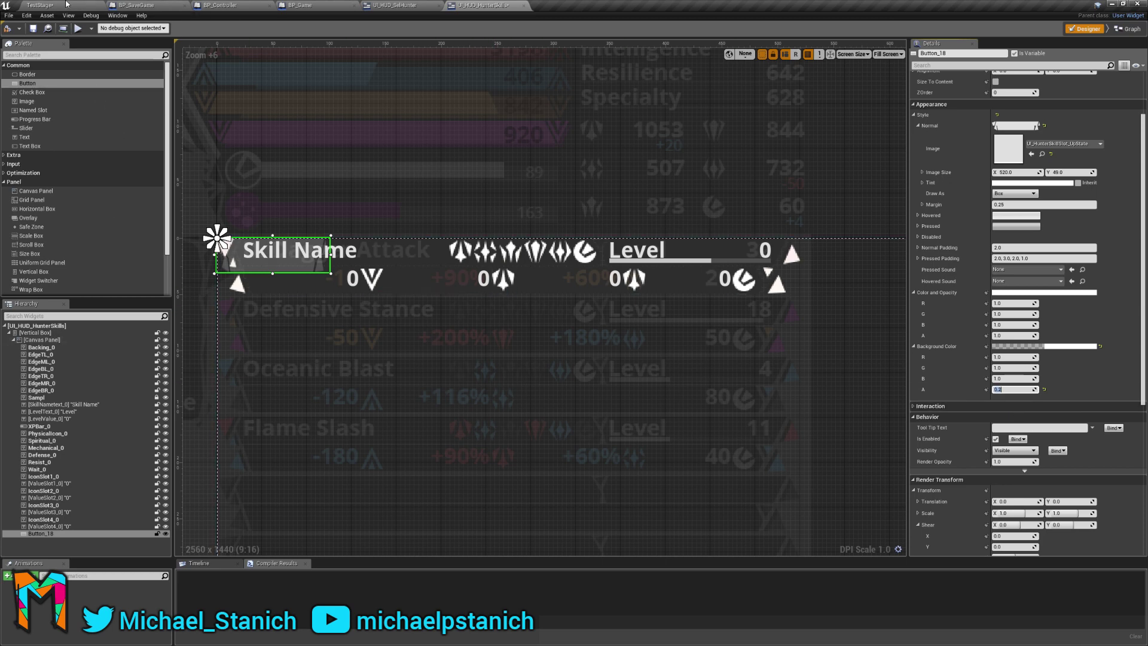
# Switch to Photoshop and bring up the UI Mockup document.
pyautogui.press('super+Tab')
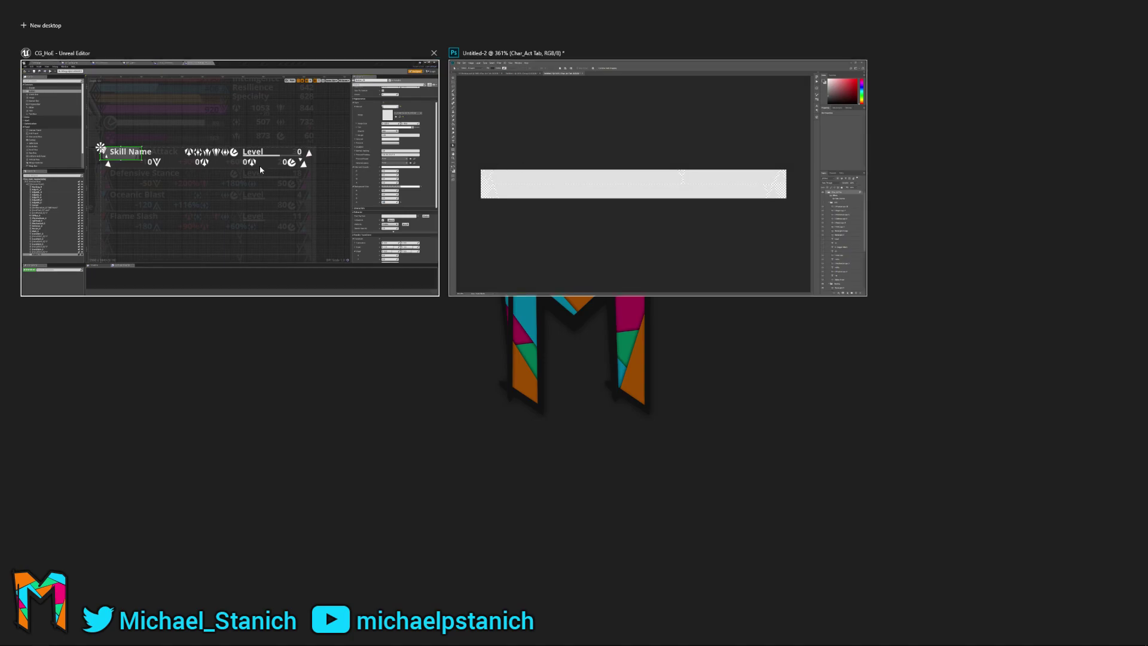
pyautogui.click(601, 147)
pyautogui.click(209, 35)
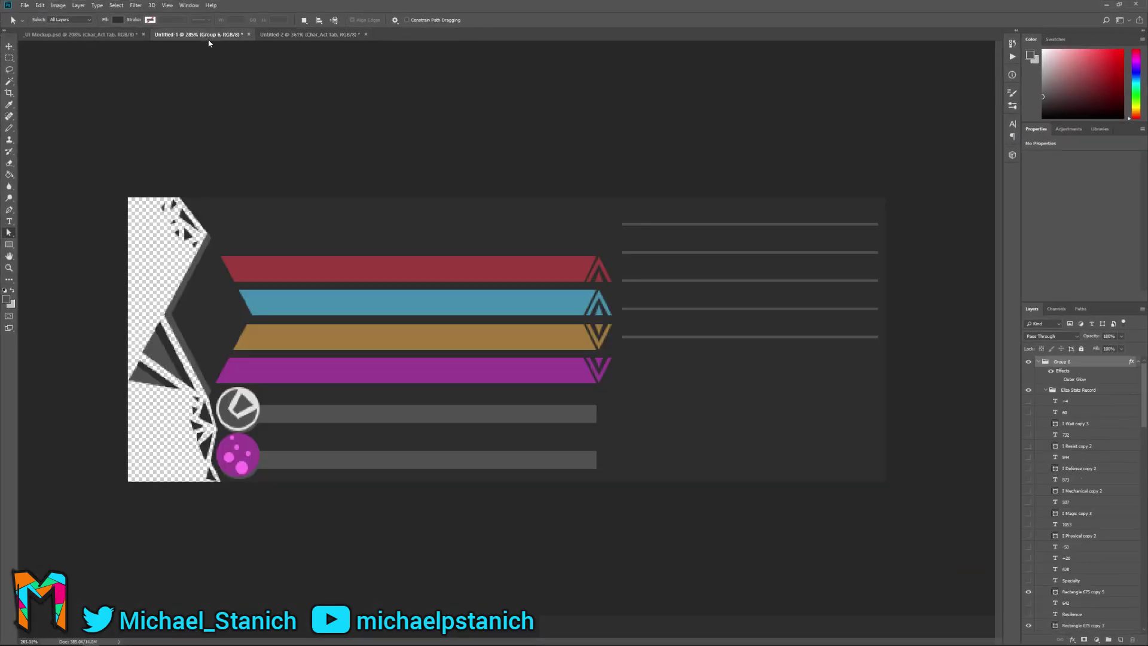
pyautogui.click(102, 33)
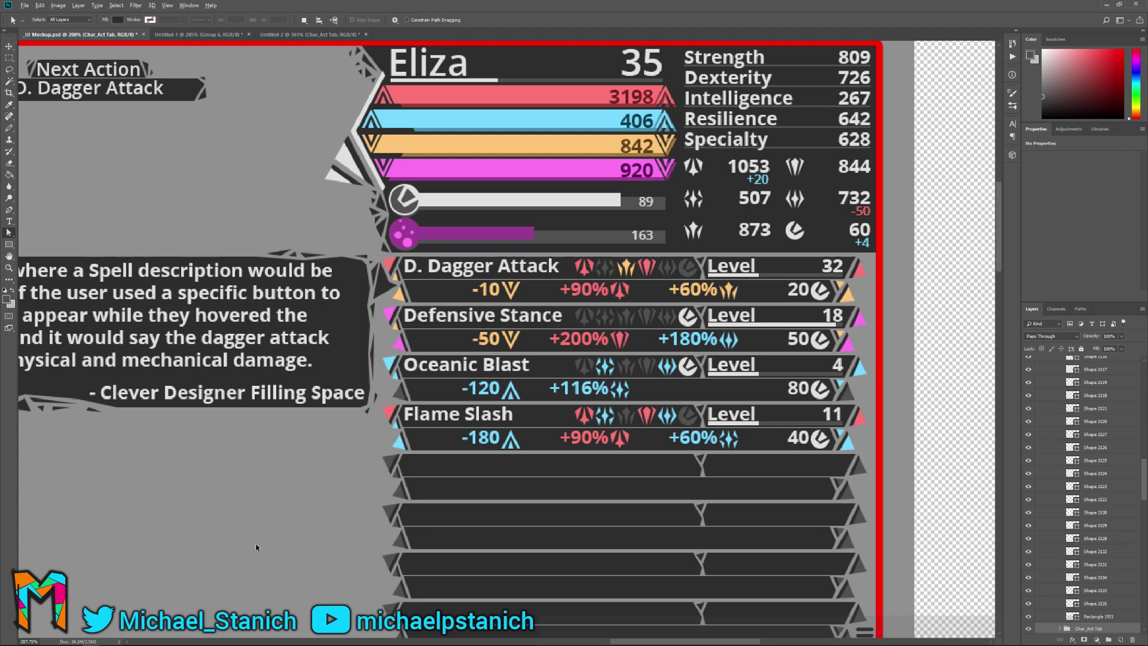
# Select the background shape of the first dimmed row in the Storage list and check its fill colour.
pyautogui.moveTo(275, 575); pyautogui.dragTo(395, 382)
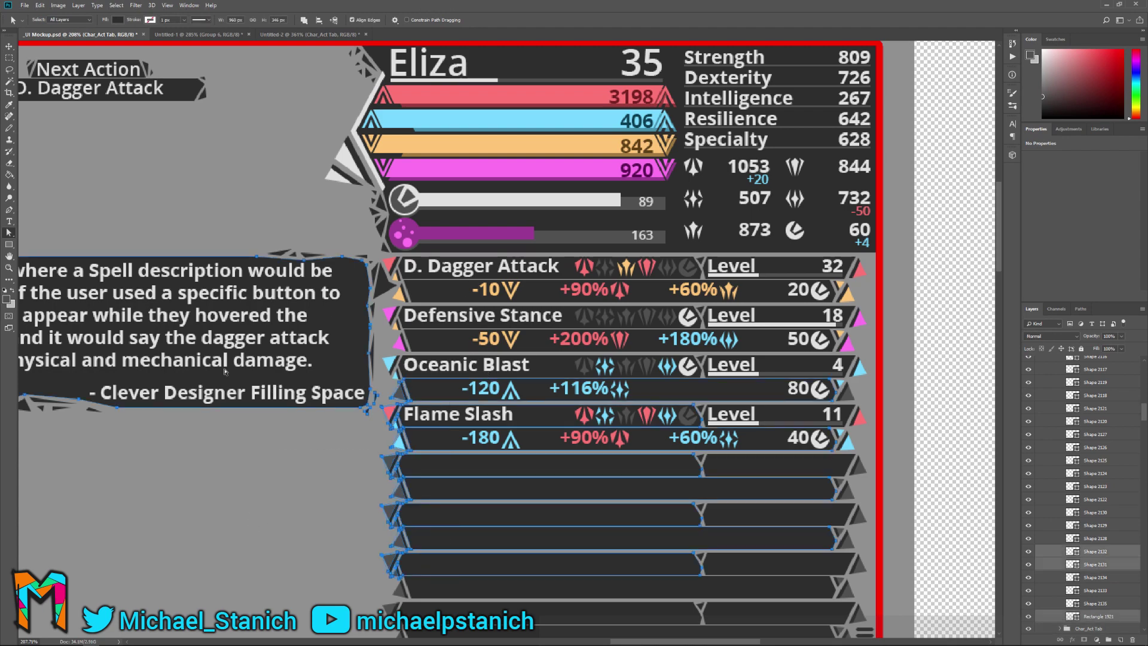
pyautogui.click(9, 46)
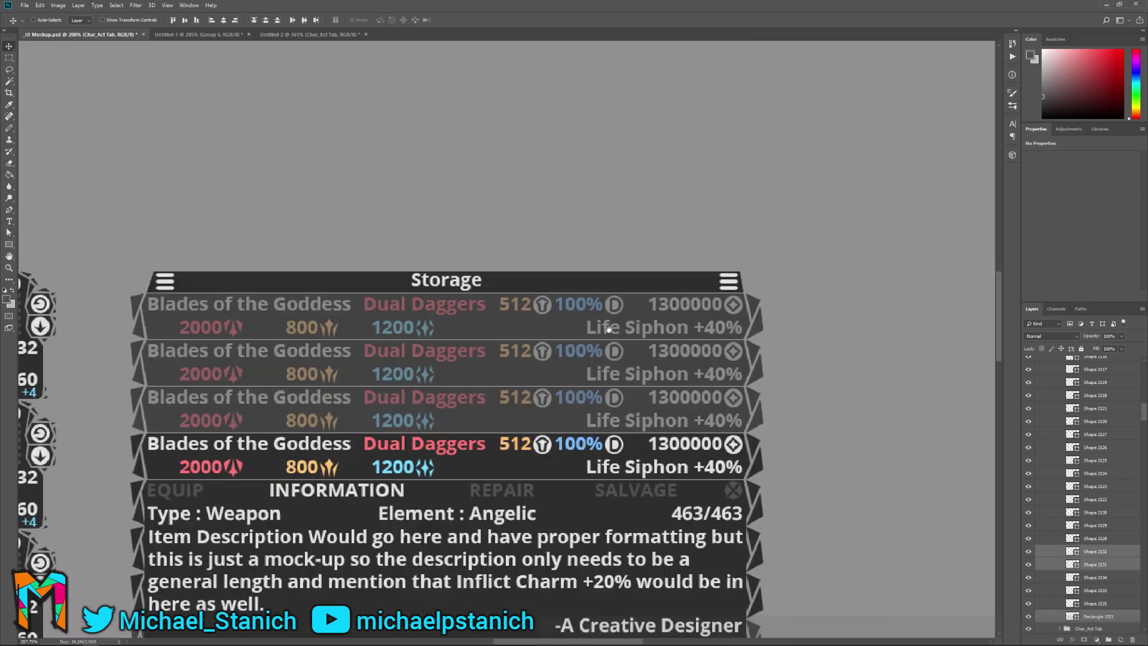
pyautogui.click(7, 208)
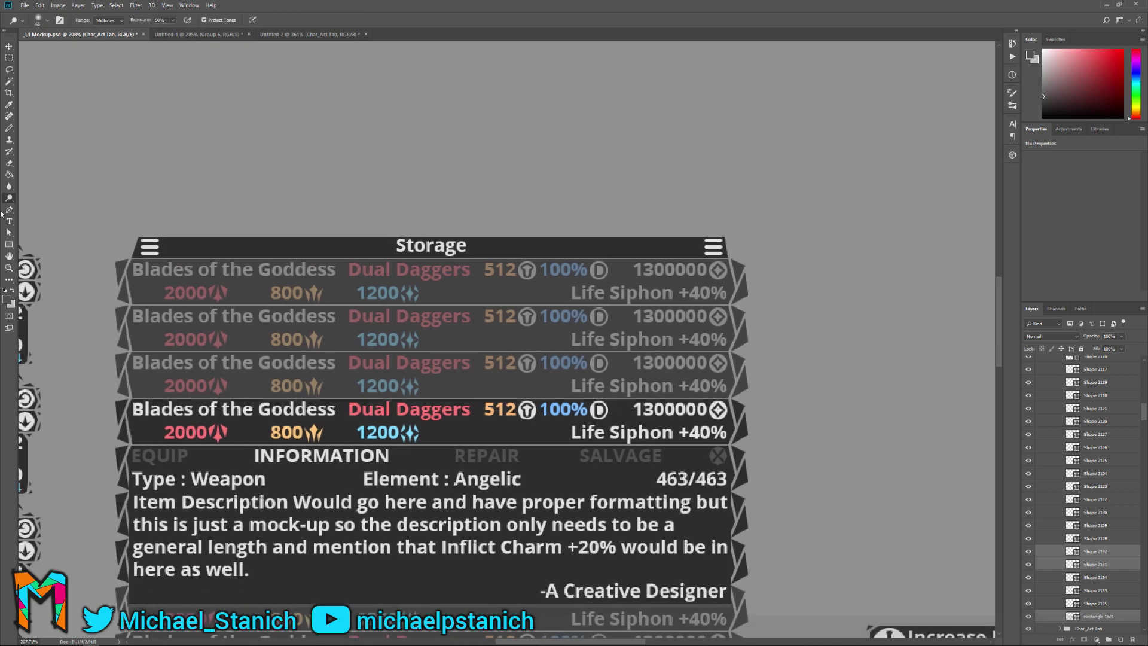
pyautogui.keyDown('ctrl'); pyautogui.click(443, 294); pyautogui.keyUp('ctrl')
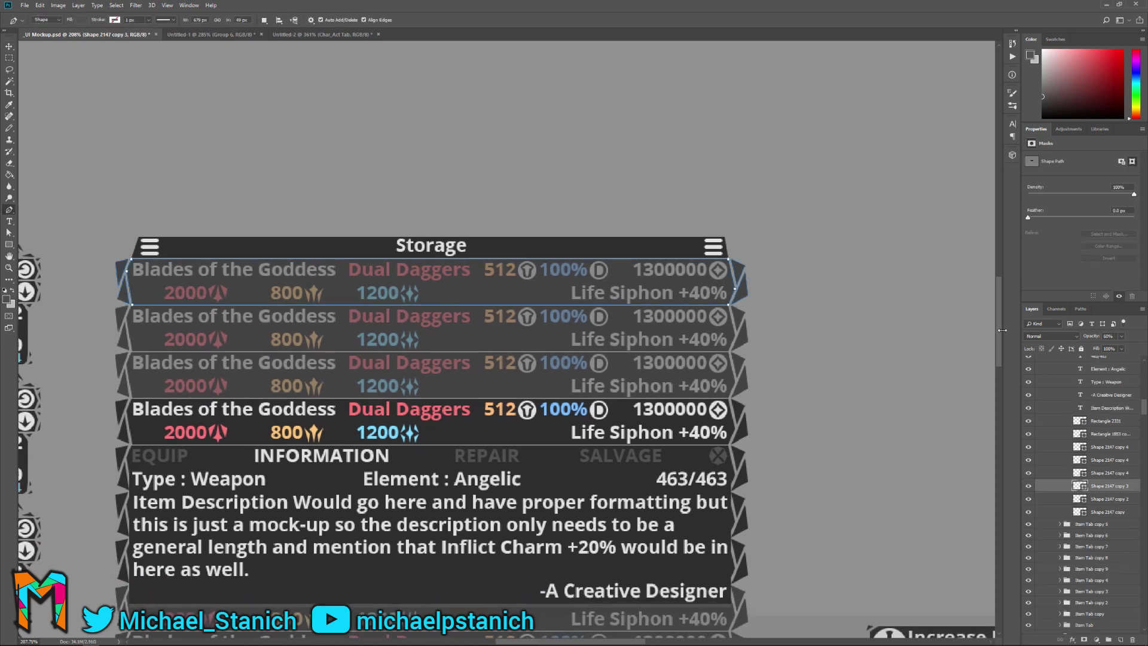
pyautogui.doubleClick(1078, 485)
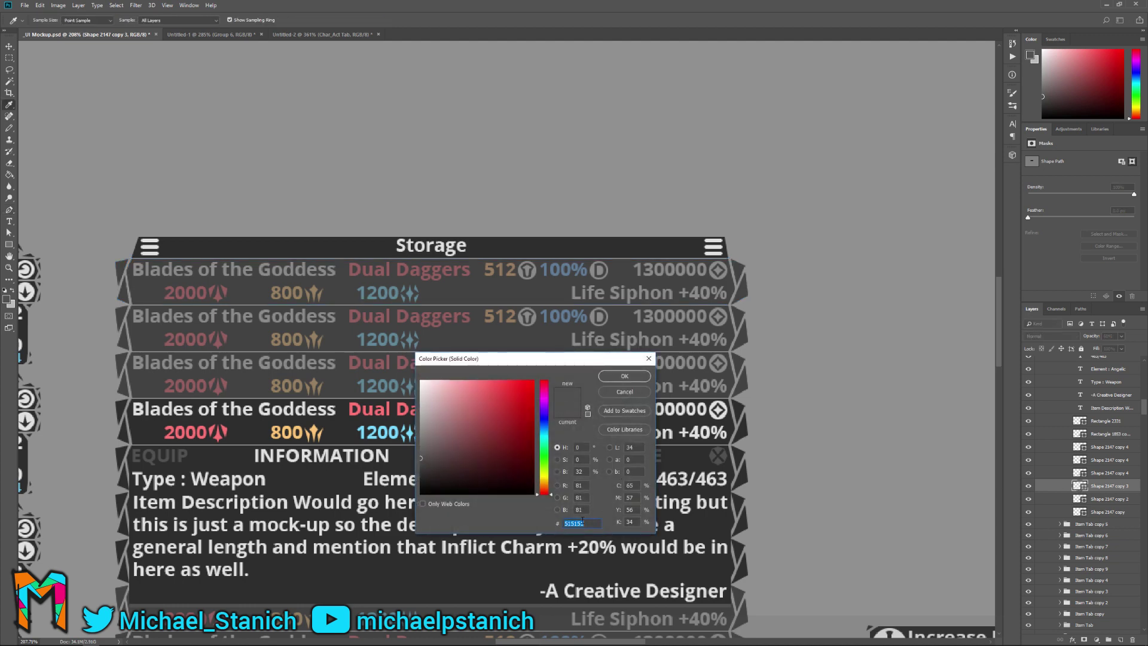
pyautogui.click(625, 393)
# In the Untitled-2 document, set the Char_Act Tab group's Color Overlay to 515151 and apply the layer style.
pyautogui.moveTo(287, 641)
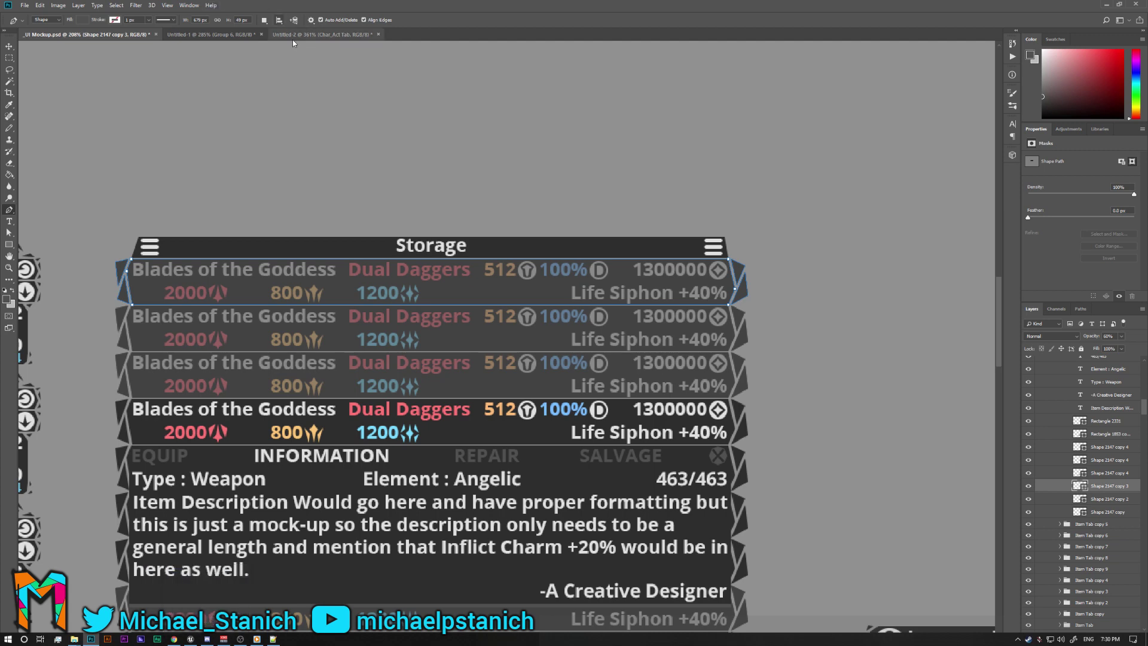
pyautogui.click(321, 34)
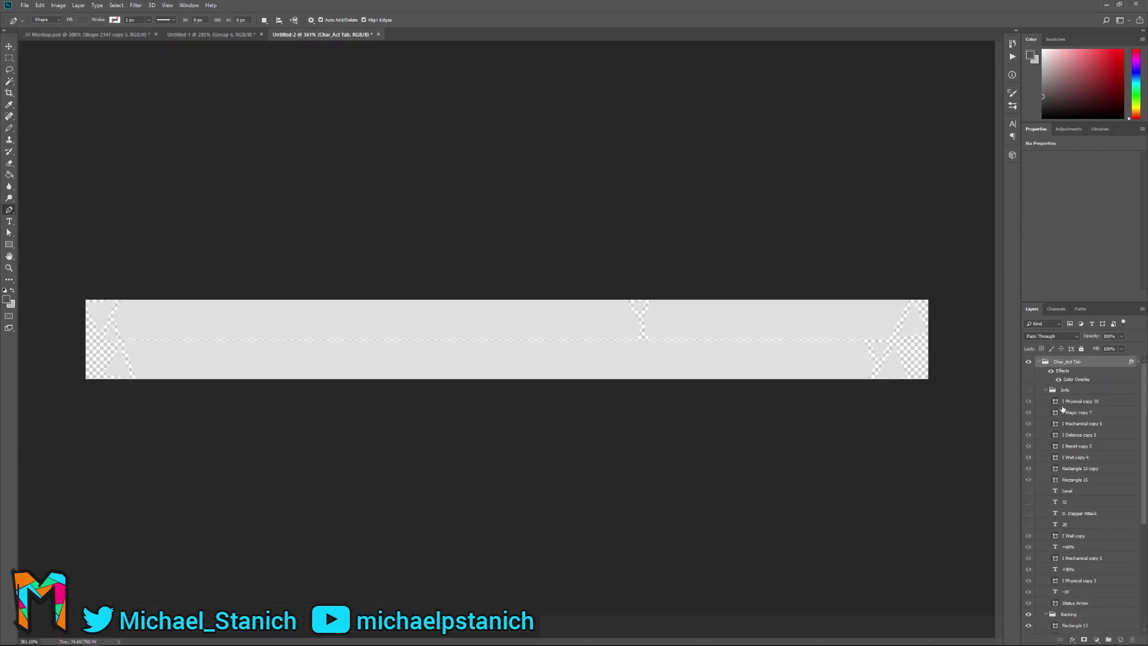
pyautogui.doubleClick(1076, 379)
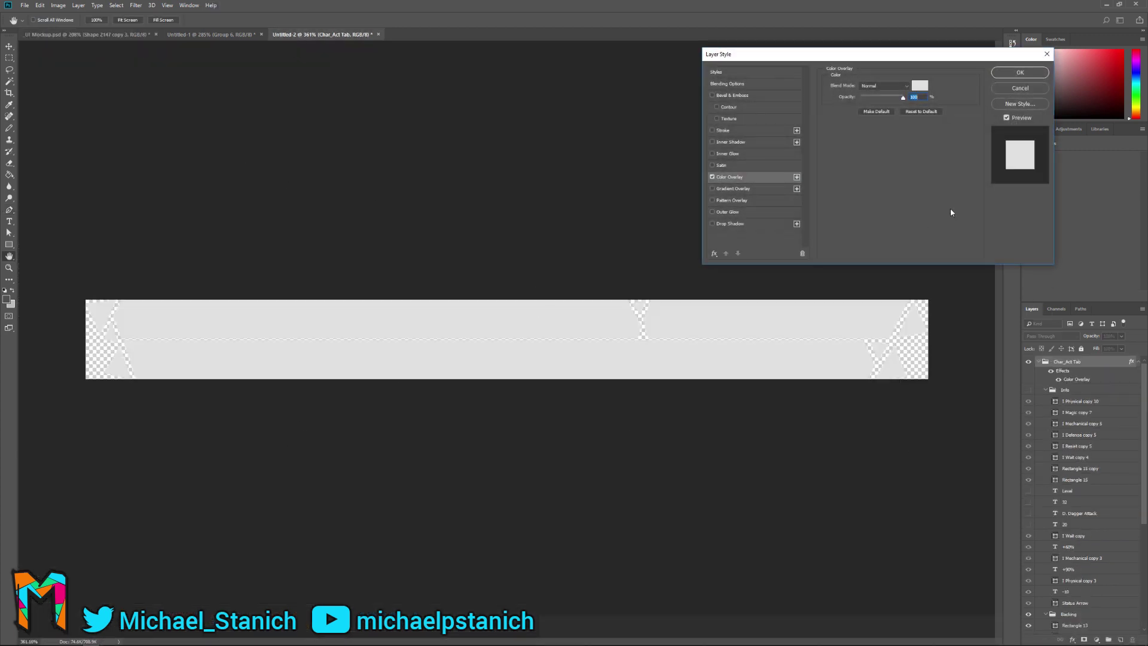
pyautogui.click(920, 86)
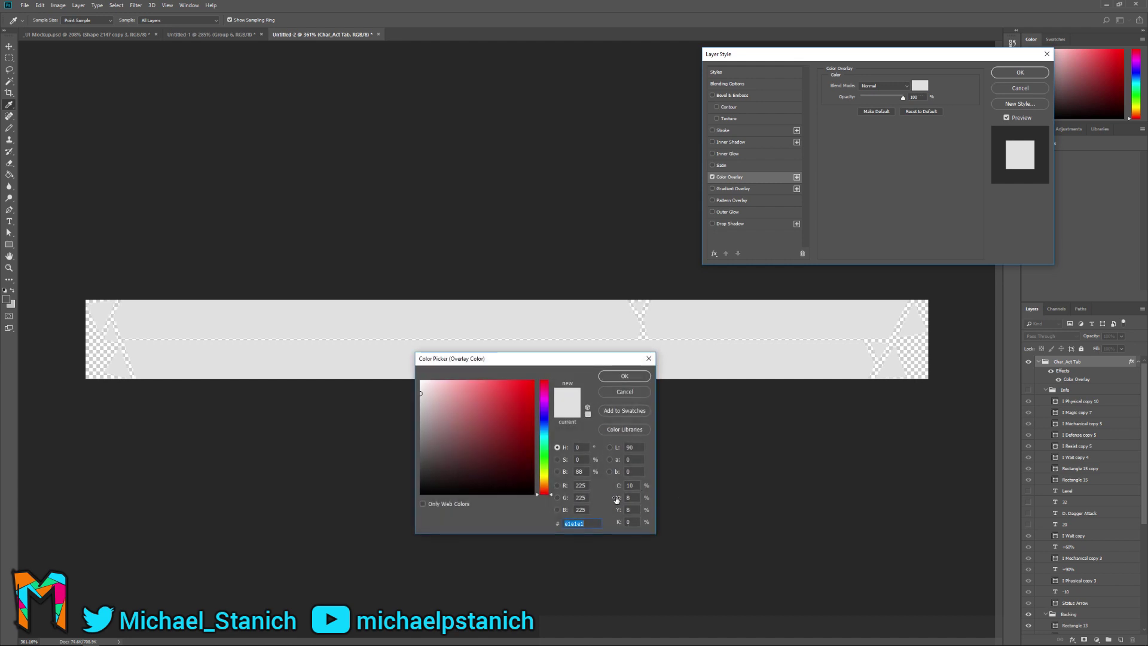
pyautogui.write('515151')
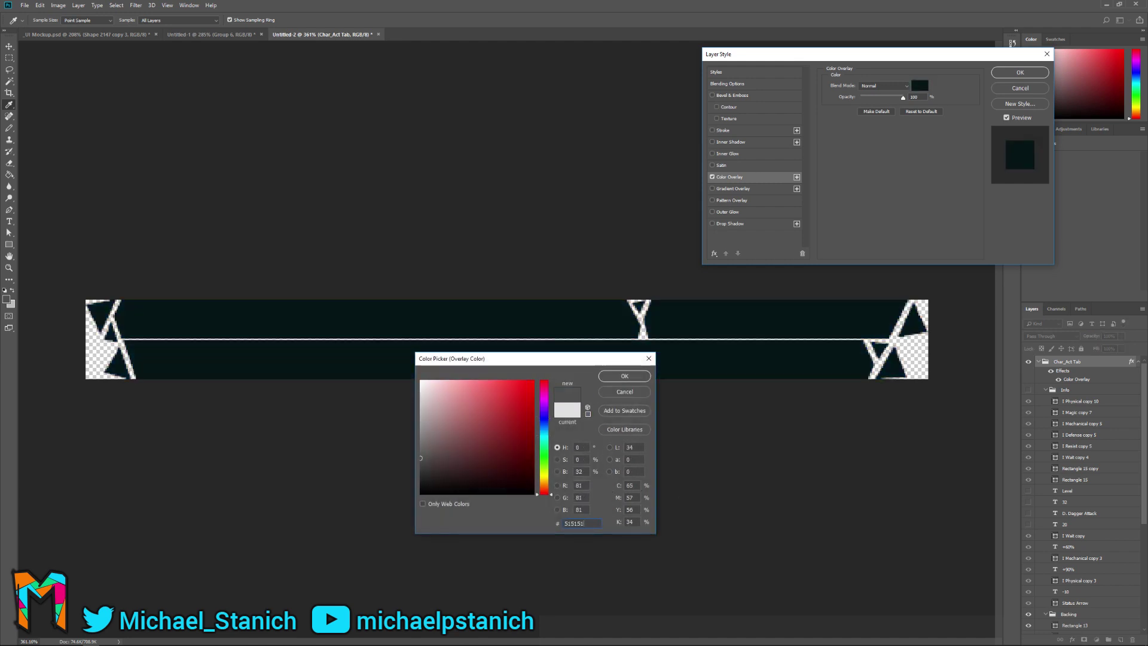
pyautogui.click(624, 376)
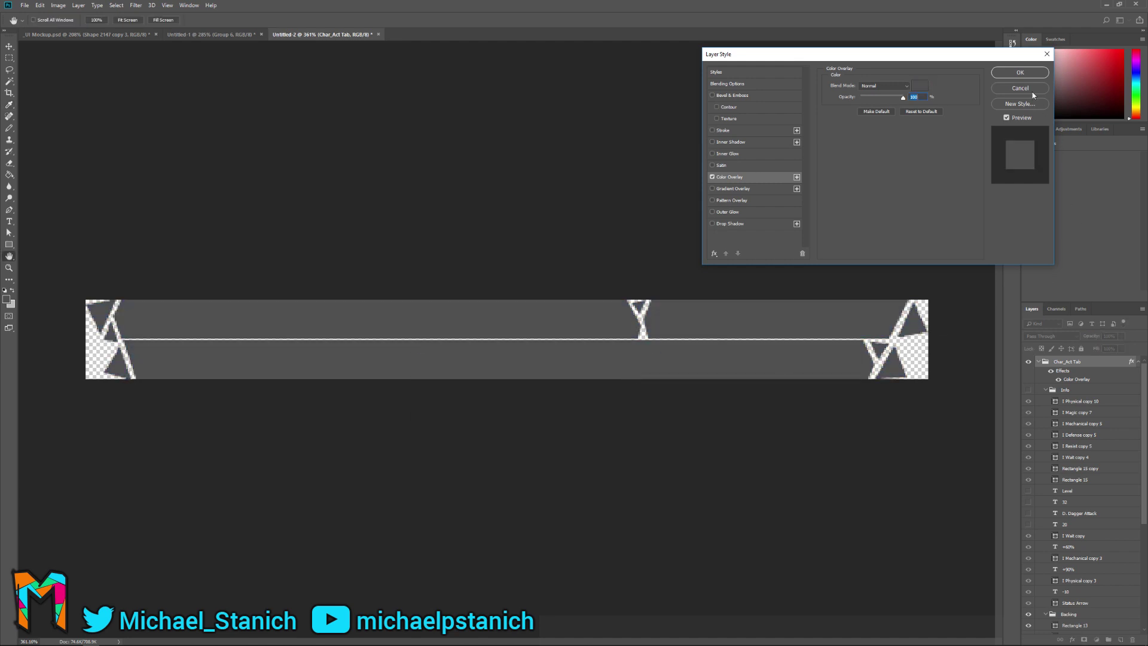
pyautogui.click(1019, 73)
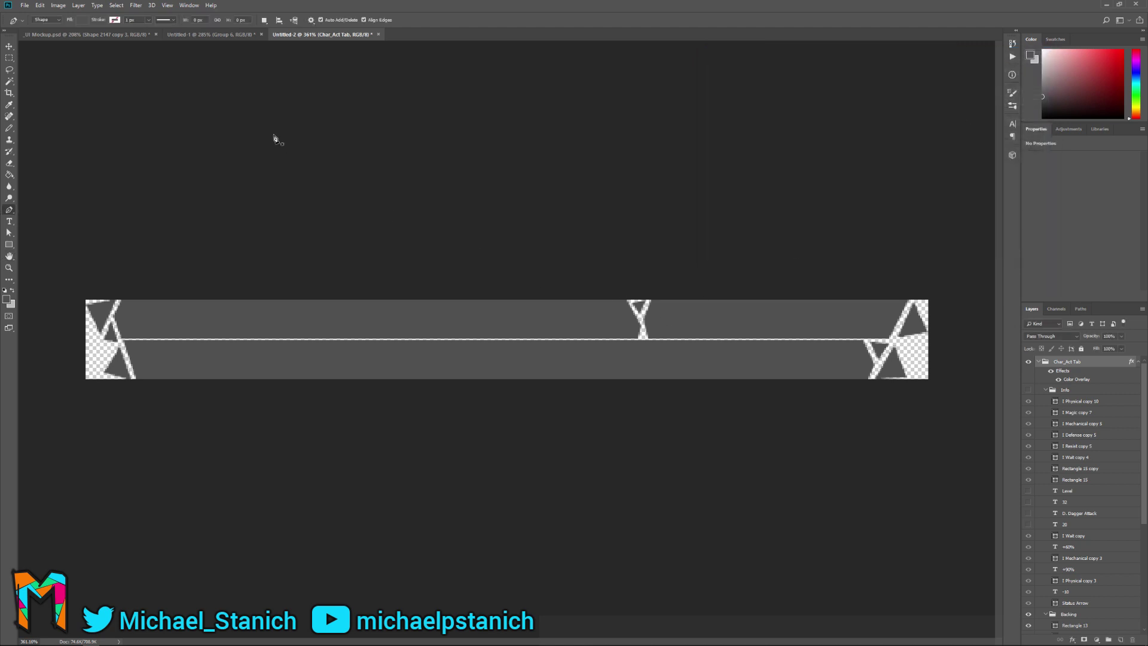
# Save the recoloured artwork as a PNG, replacing UI_HunterSkillSlot_UpState.png in the Textures folder, and switch back to Unreal Engine.
pyautogui.click(25, 4)
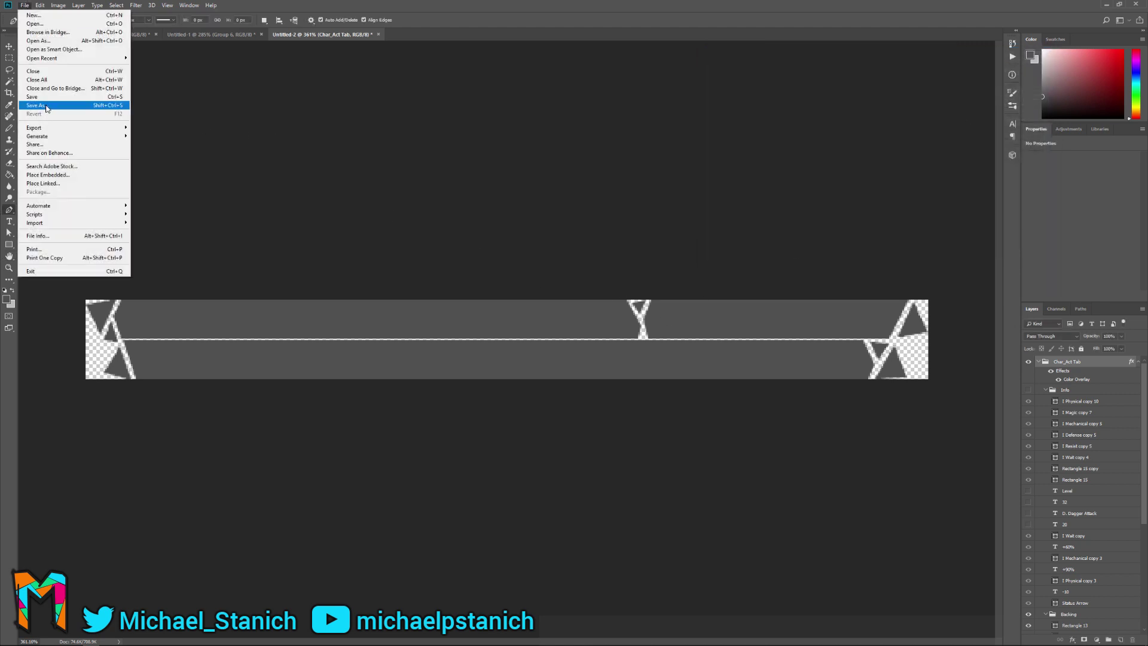
pyautogui.click(45, 105)
pyautogui.click(156, 360)
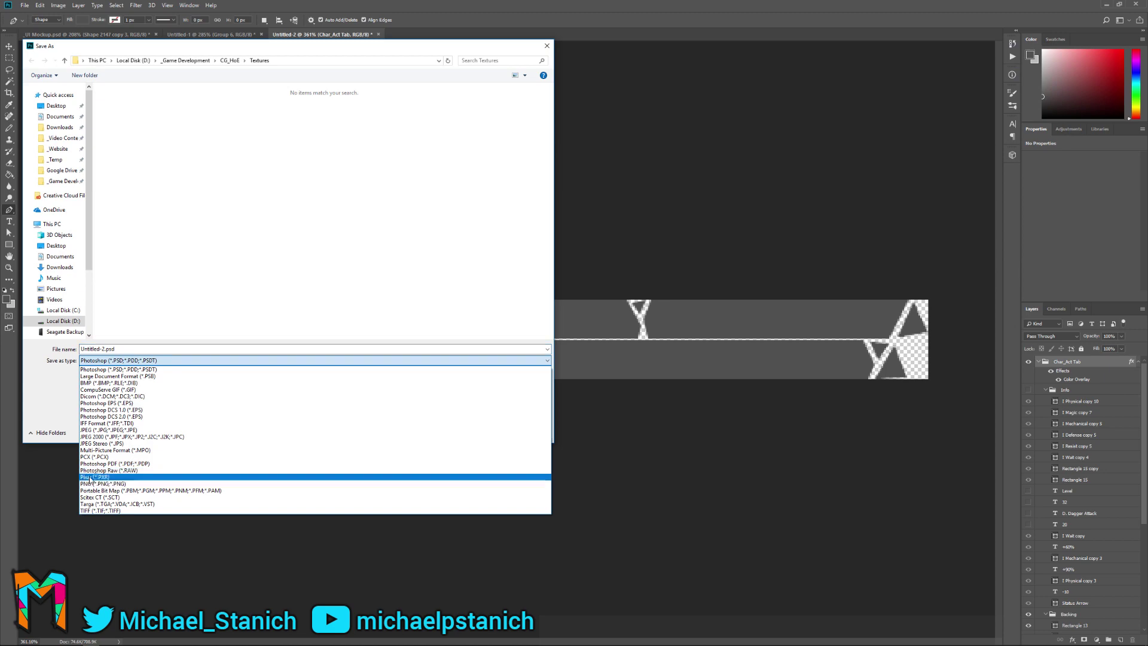
pyautogui.click(90, 483)
pyautogui.click(232, 142)
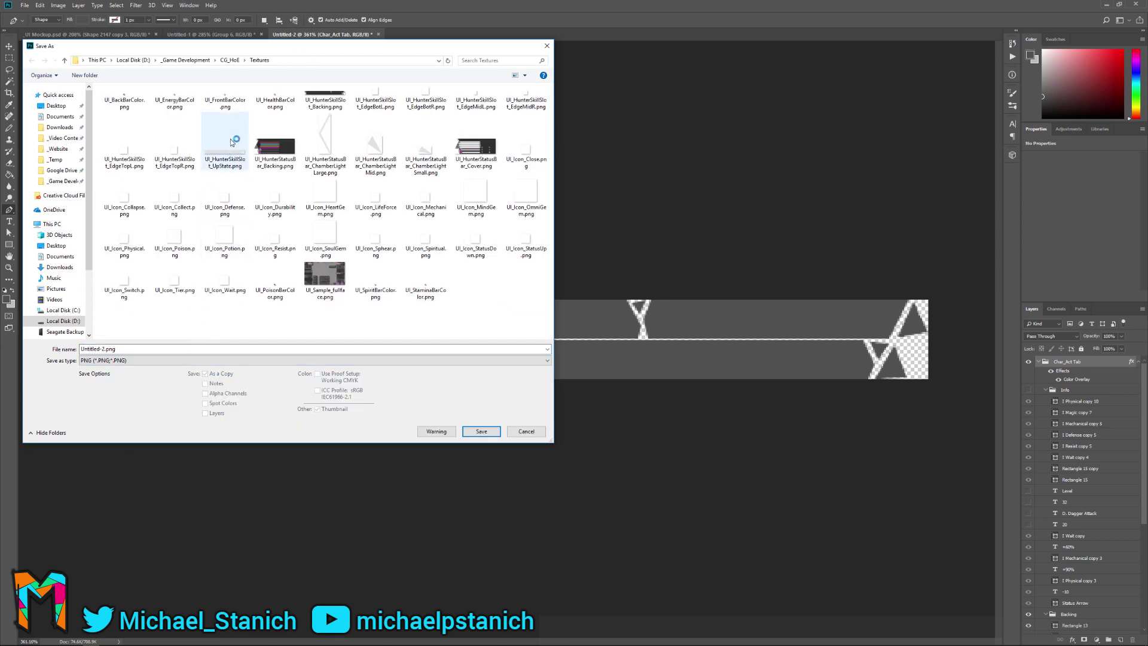
pyautogui.click(463, 431)
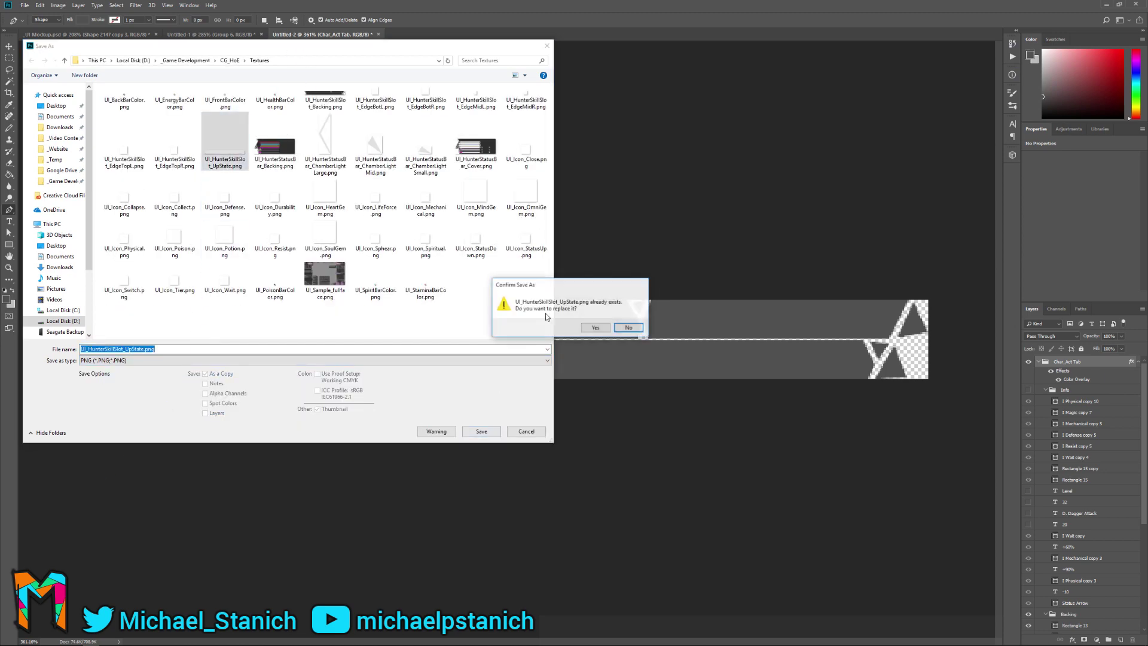
pyautogui.click(598, 327)
pyautogui.click(625, 206)
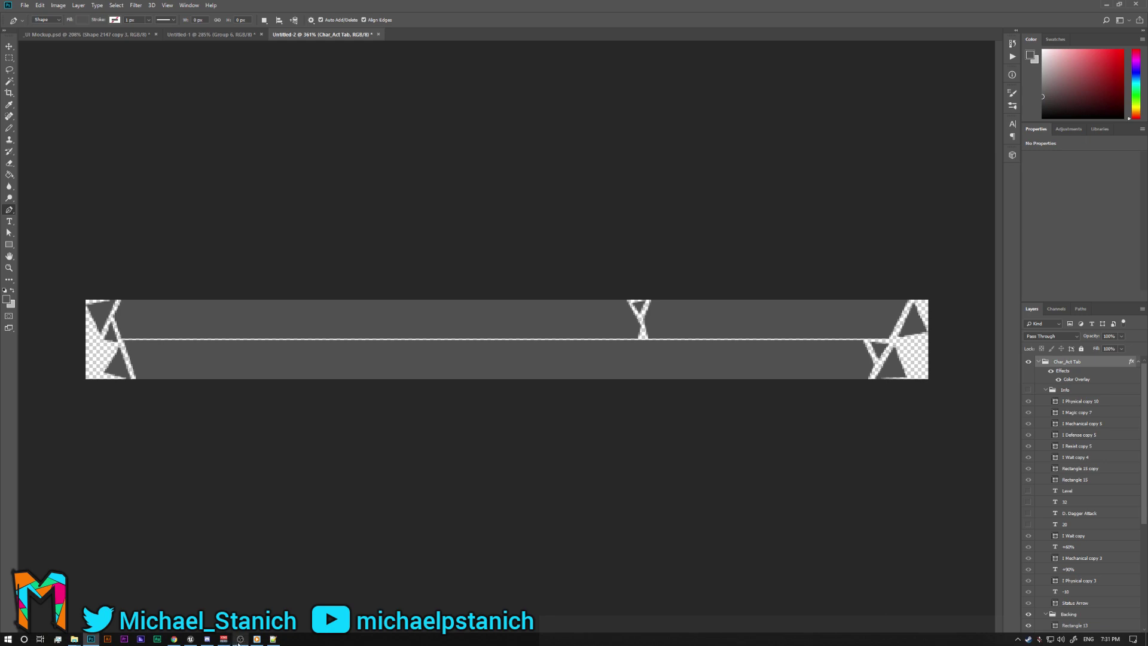
pyautogui.click(192, 638)
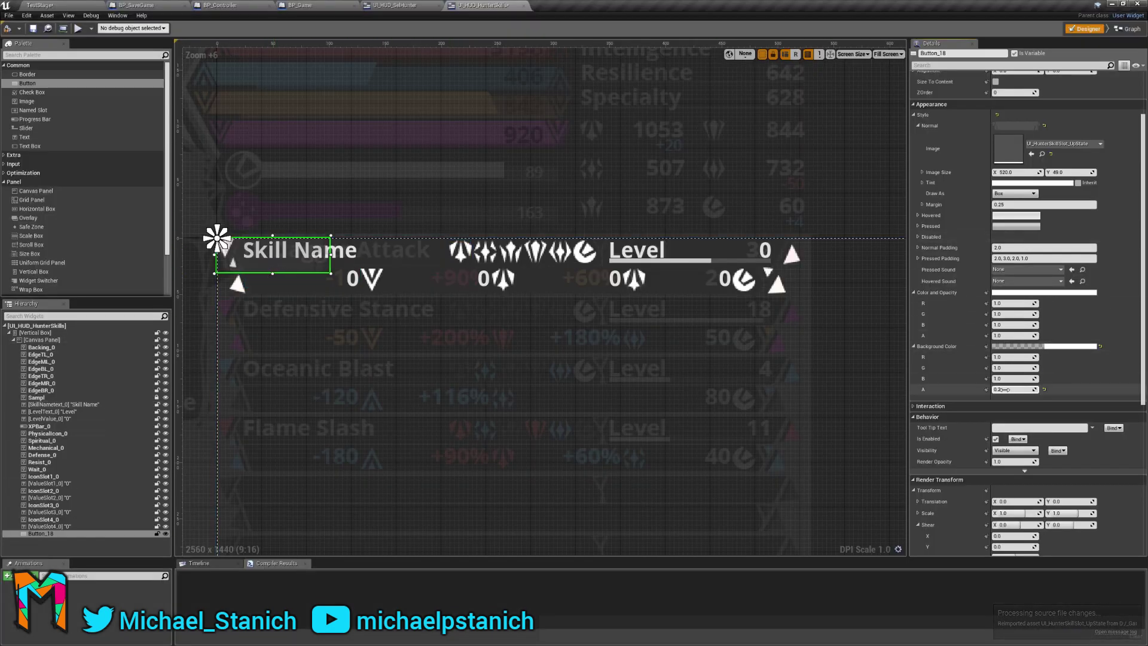
# Set the button's background colour alpha to 0.6 and its size to 520 by 49.
pyautogui.write('0.6')
pyautogui.press('Return')
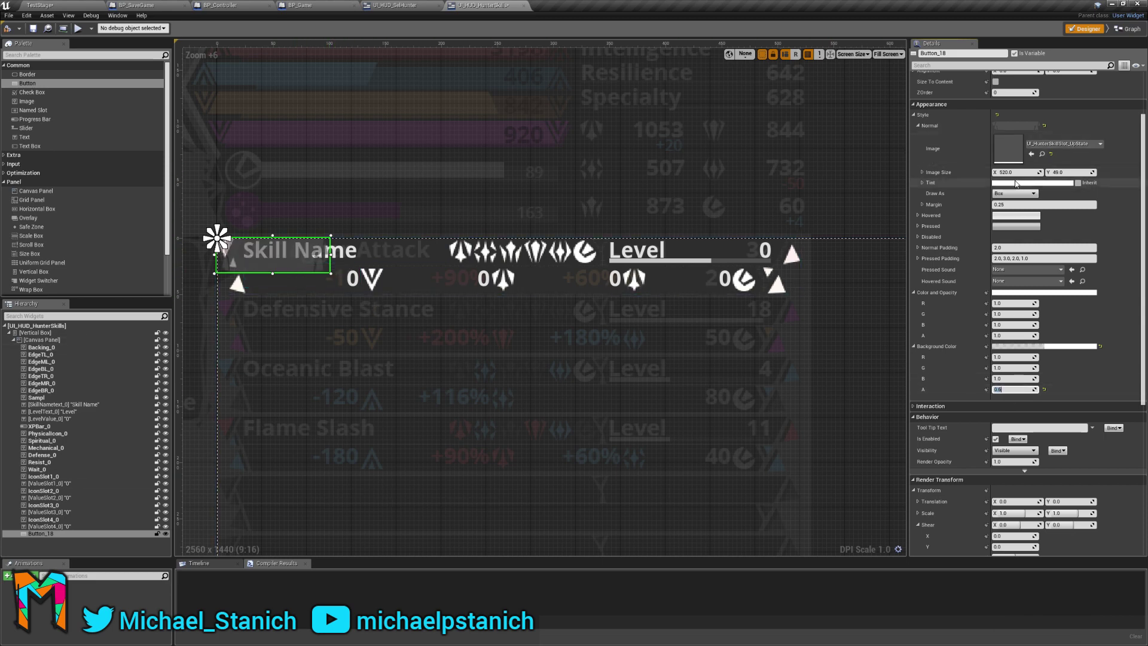
pyautogui.scroll(3, 1004, 150)
pyautogui.click(1000, 120)
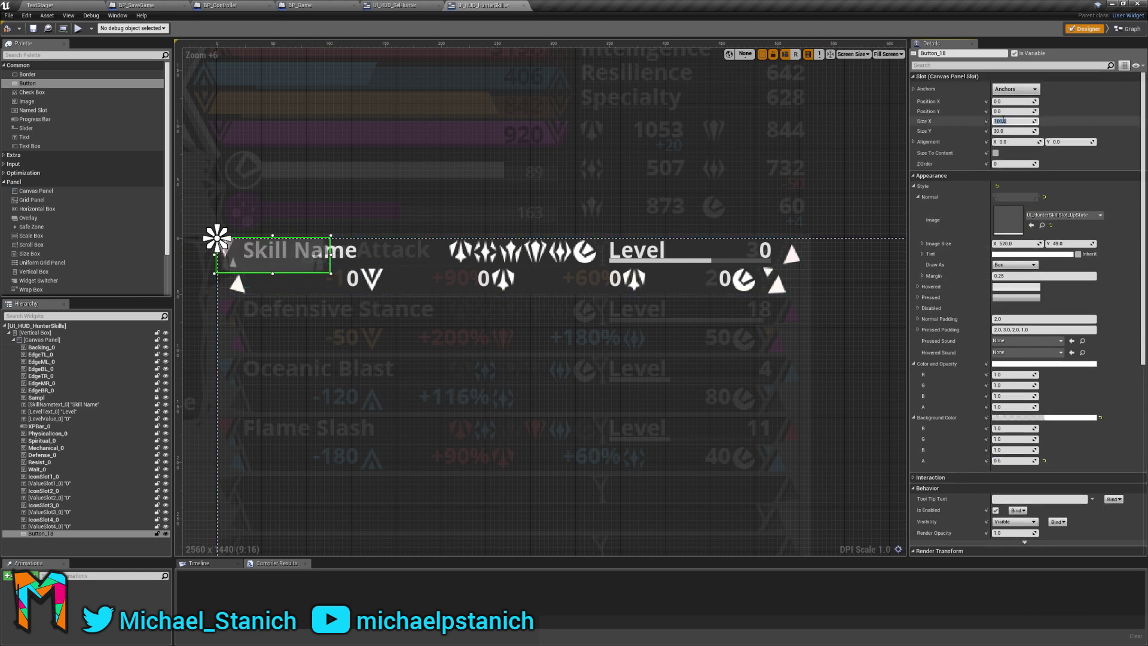
pyautogui.write('520.0')
pyautogui.press('Tab')
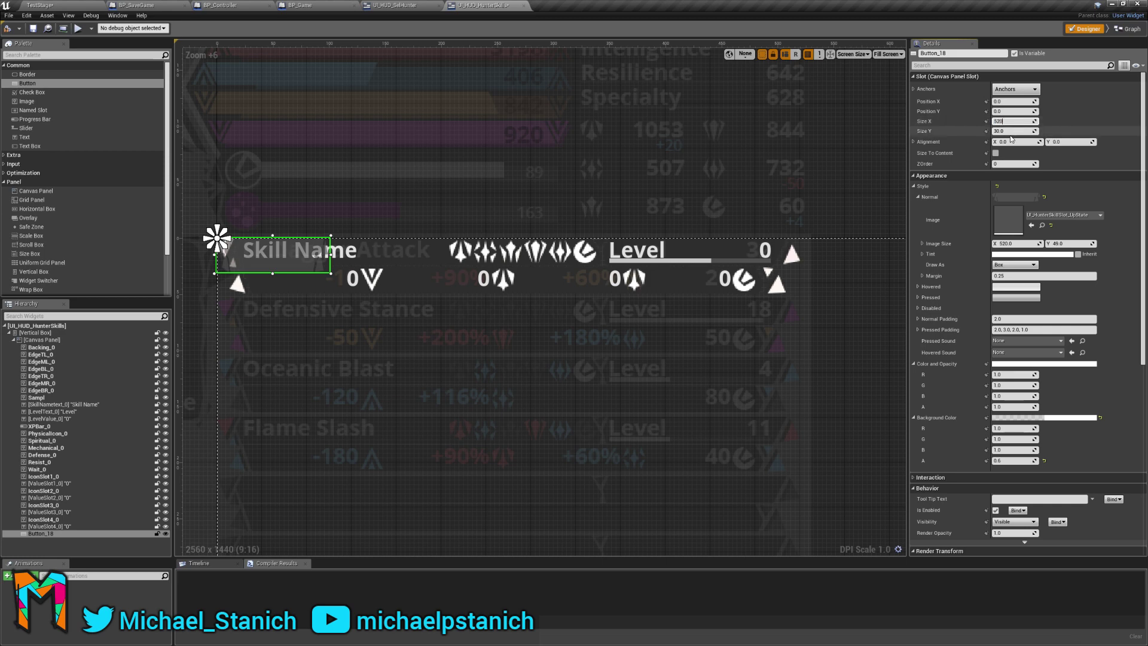
pyautogui.write('4')
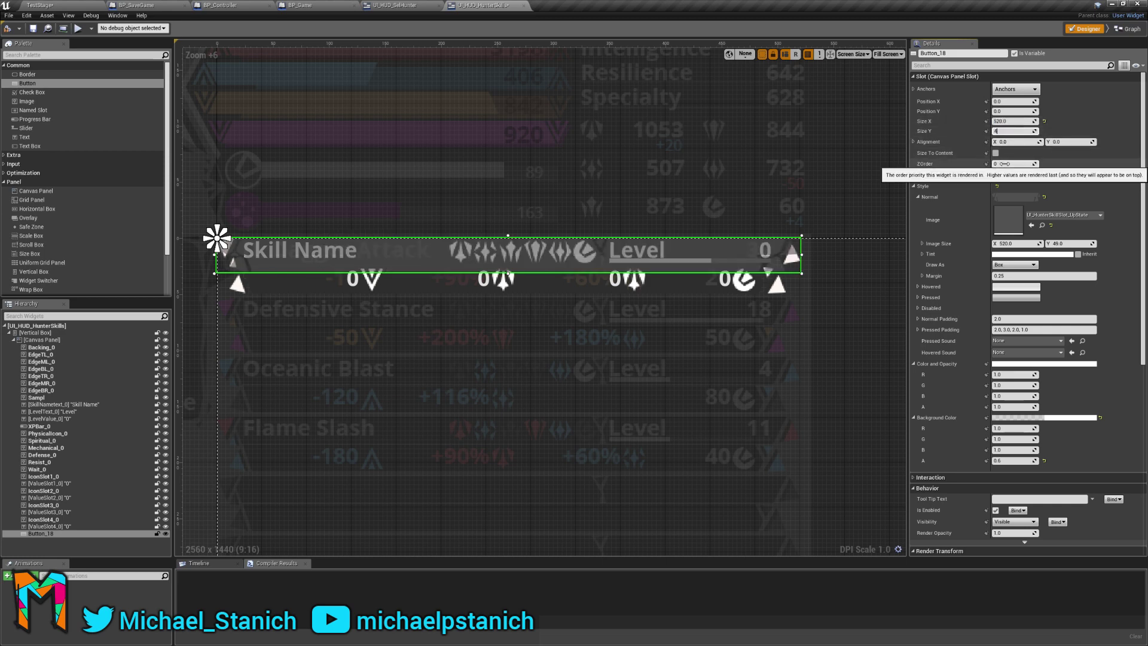
pyautogui.write('9')
pyautogui.press('Return')
pyautogui.click(863, 287)
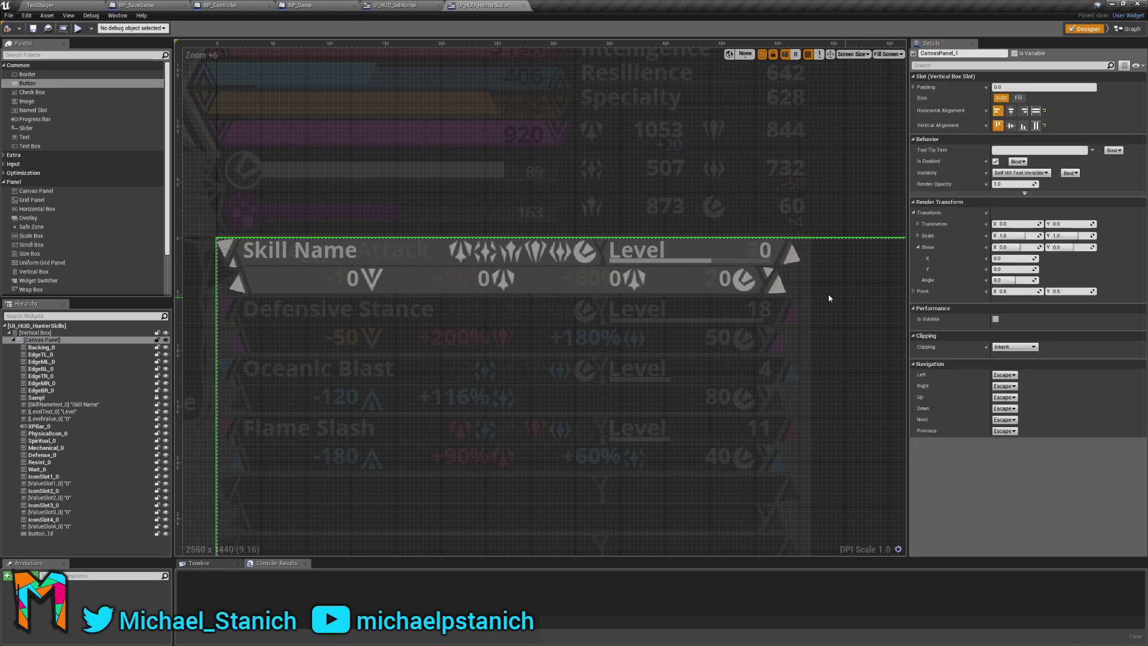
# Examine the resized button's right edge against the mockup row up close.
pyautogui.click(440, 271)
pyautogui.scroll(8, 803, 269)
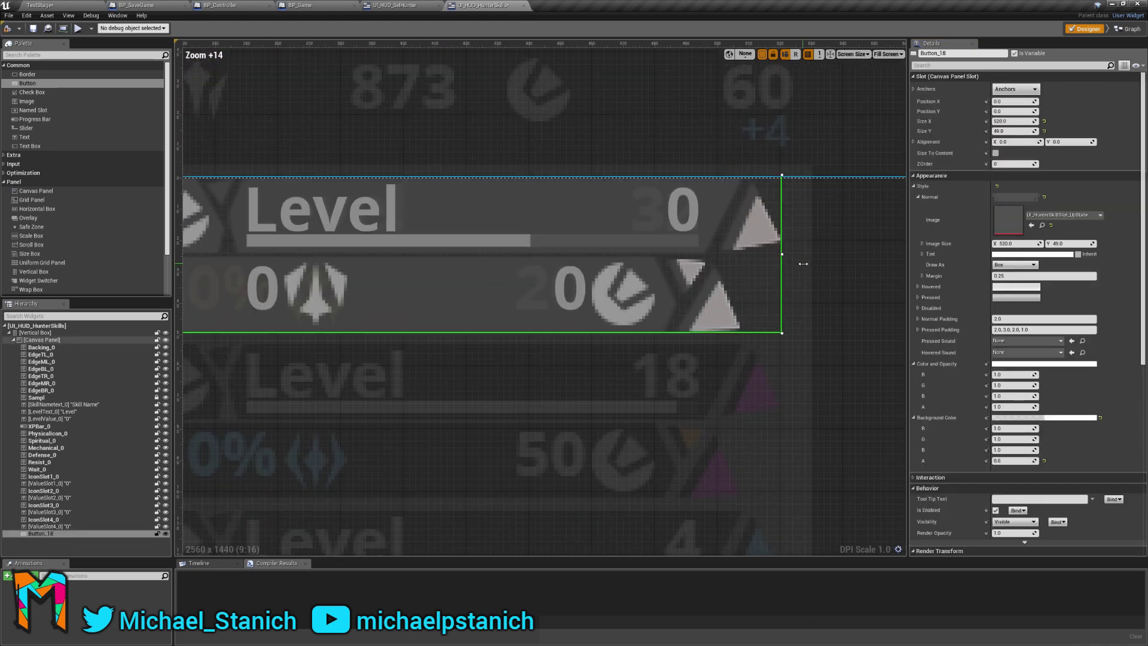
pyautogui.scroll(-8, 803, 263)
pyautogui.click(810, 303)
pyautogui.scroll(12, 819, 228)
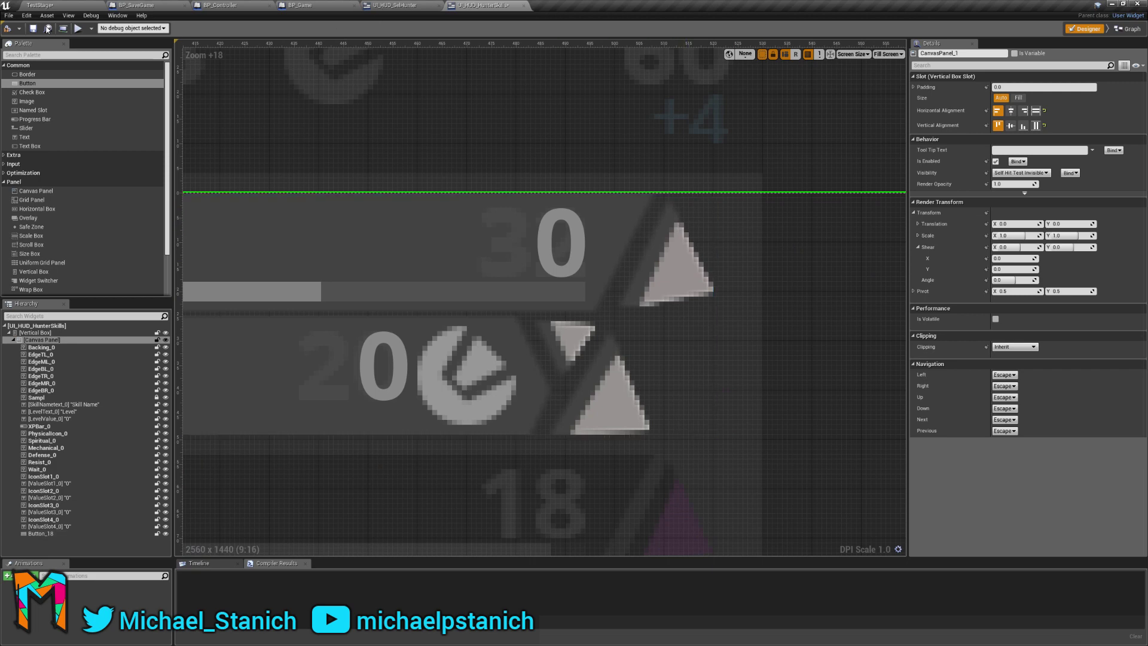
# Open the UI_HunterSkillSlot_UpState texture from the Textures folder and inspect its edges up close.
pyautogui.click(100, 5)
pyautogui.doubleClick(115, 489)
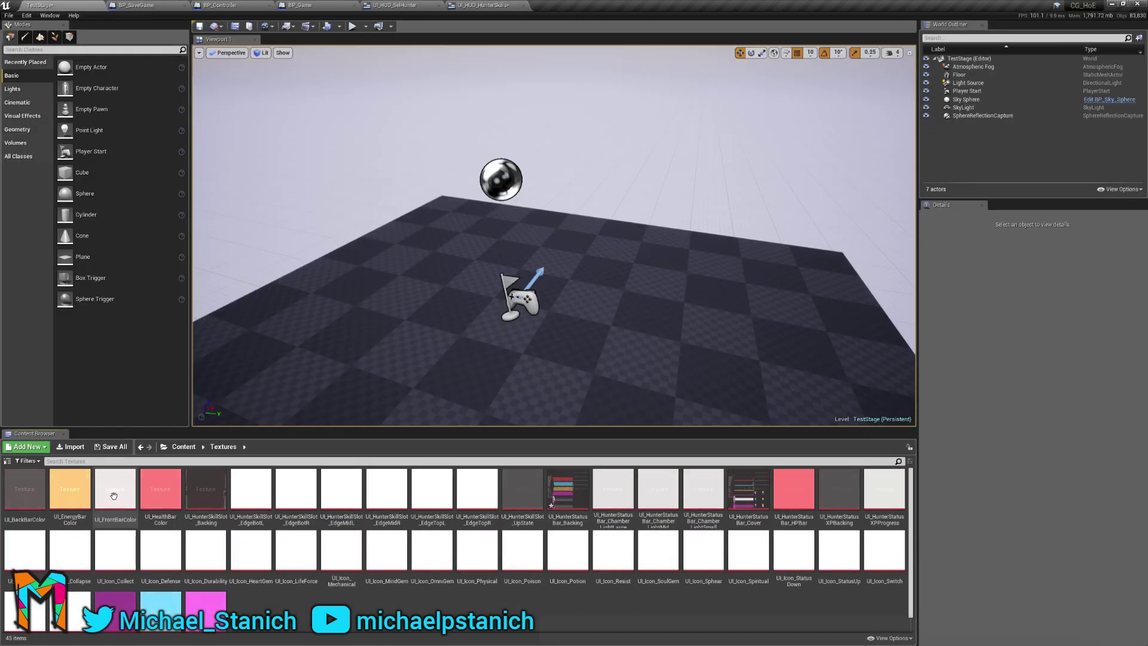
pyautogui.doubleClick(522, 489)
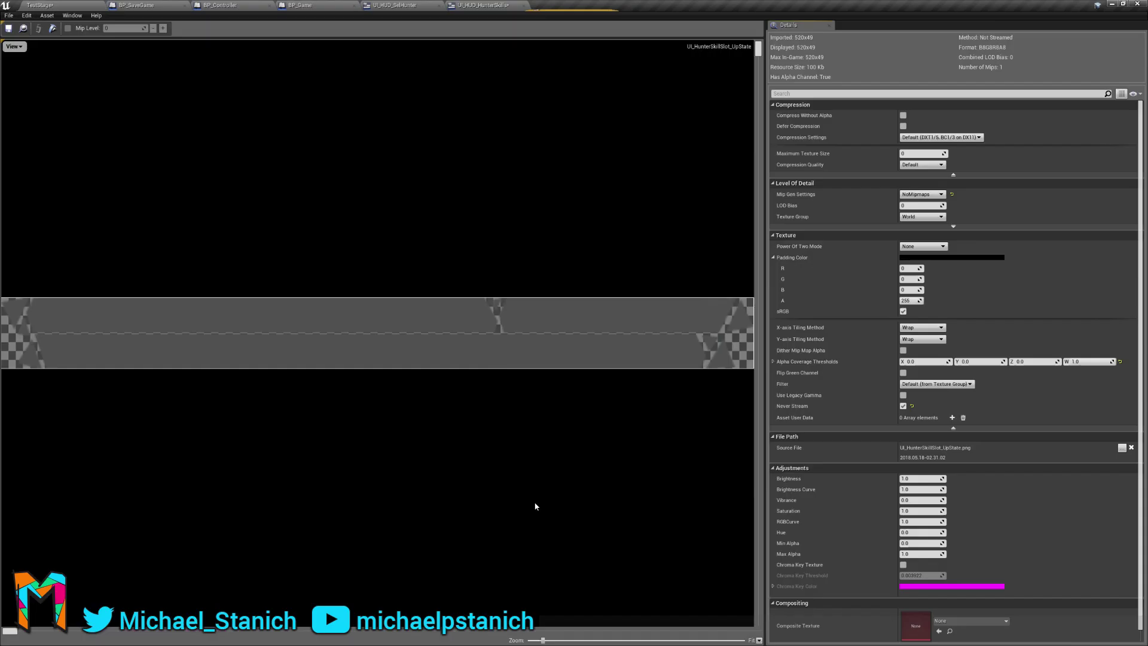
pyautogui.scroll(-3, 739, 328)
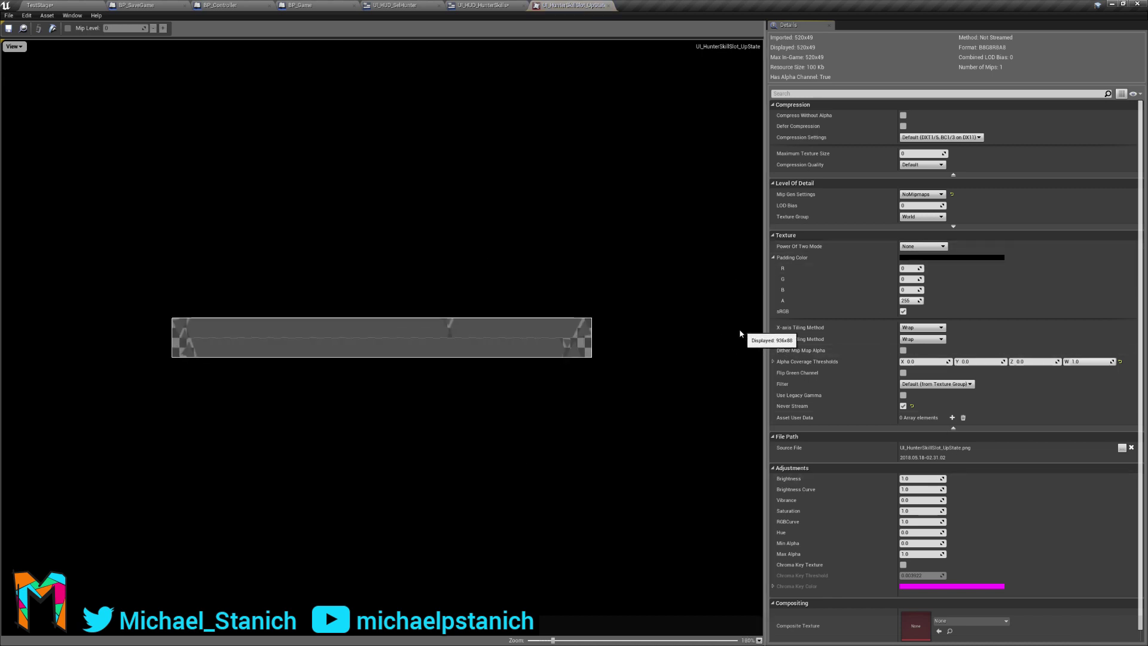
pyautogui.scroll(5, 629, 328)
pyautogui.scroll(4, 725, 328)
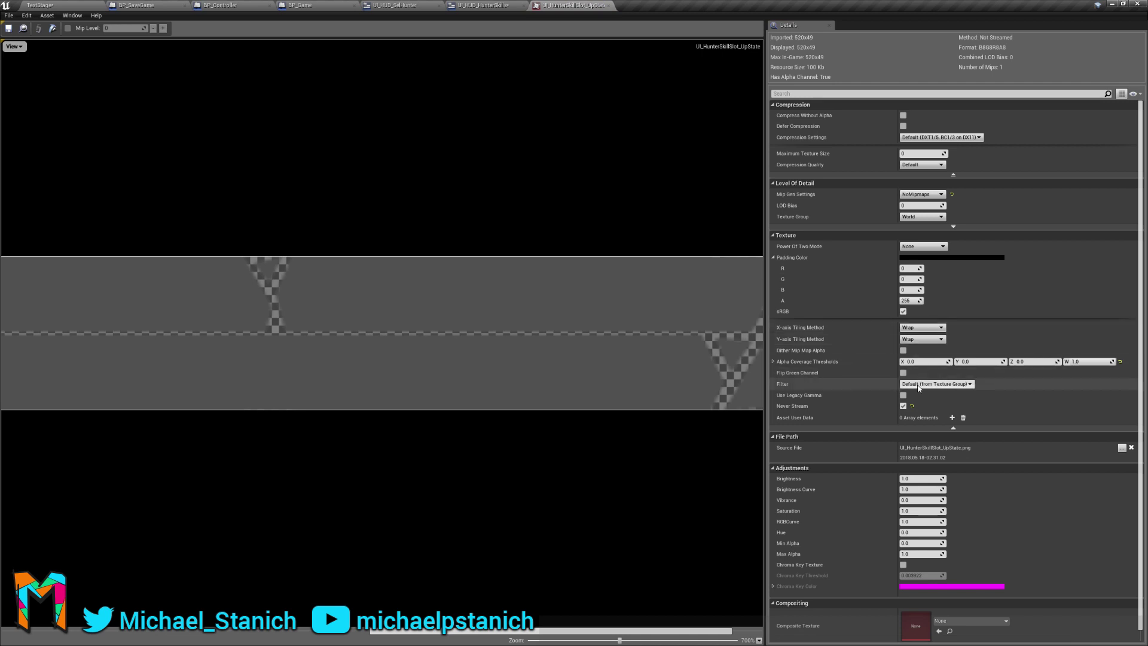
# Set the texture's compression to UserInterface2D (RGBA) and its filter to Nearest, and close the texture editor.
pyautogui.click(922, 139)
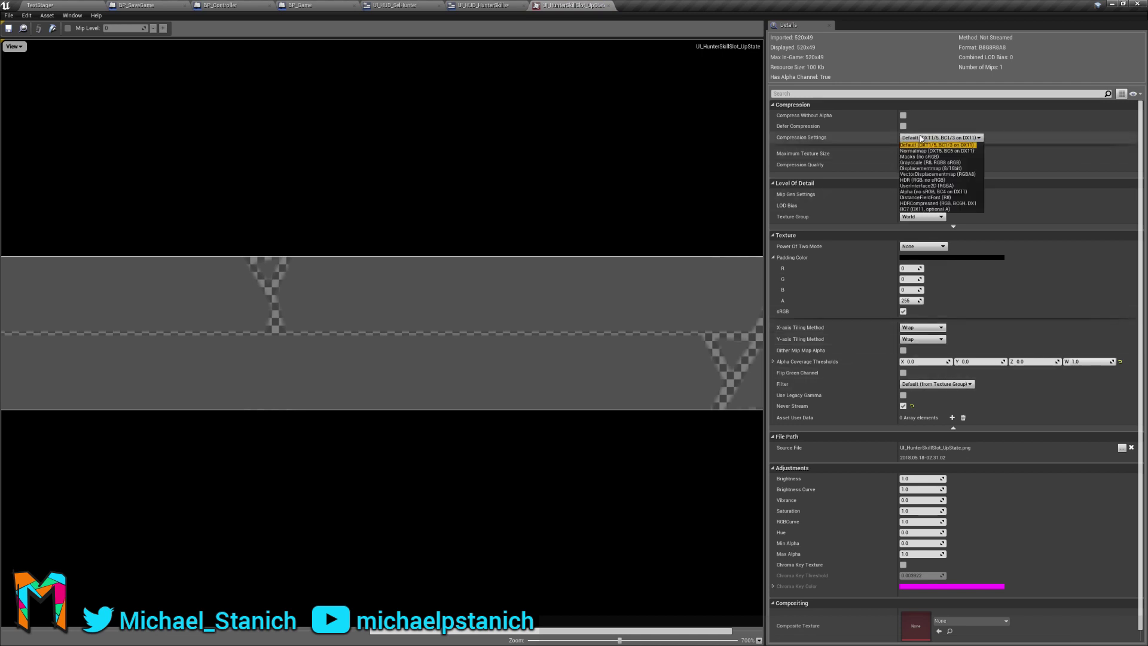
pyautogui.click(923, 186)
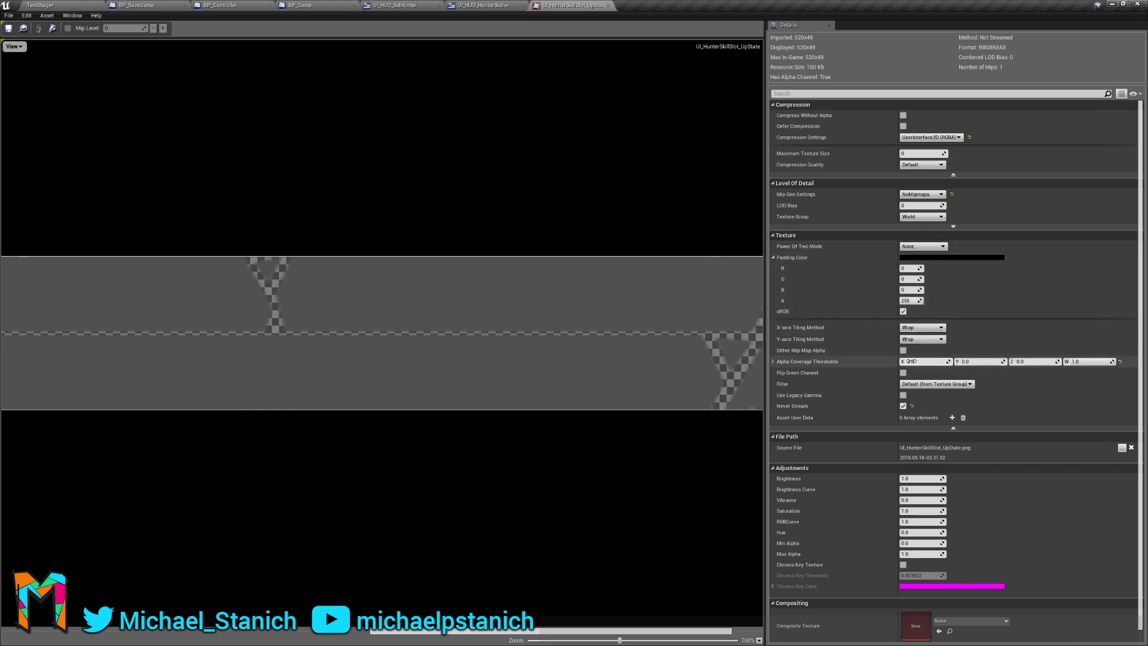
pyautogui.click(920, 384)
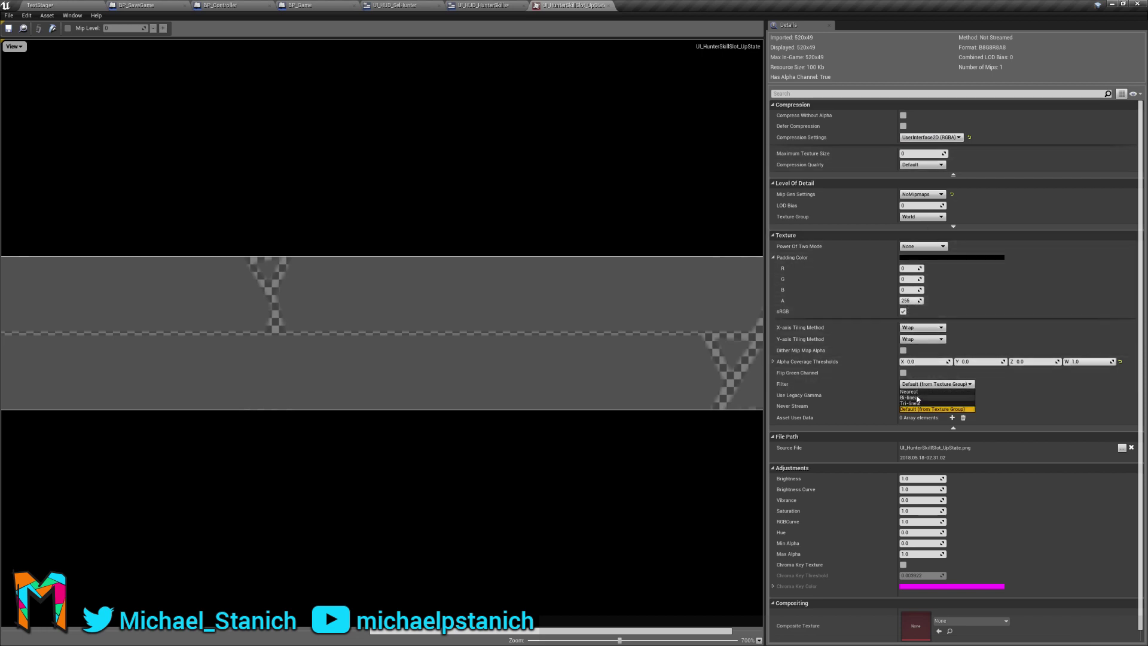
pyautogui.click(912, 391)
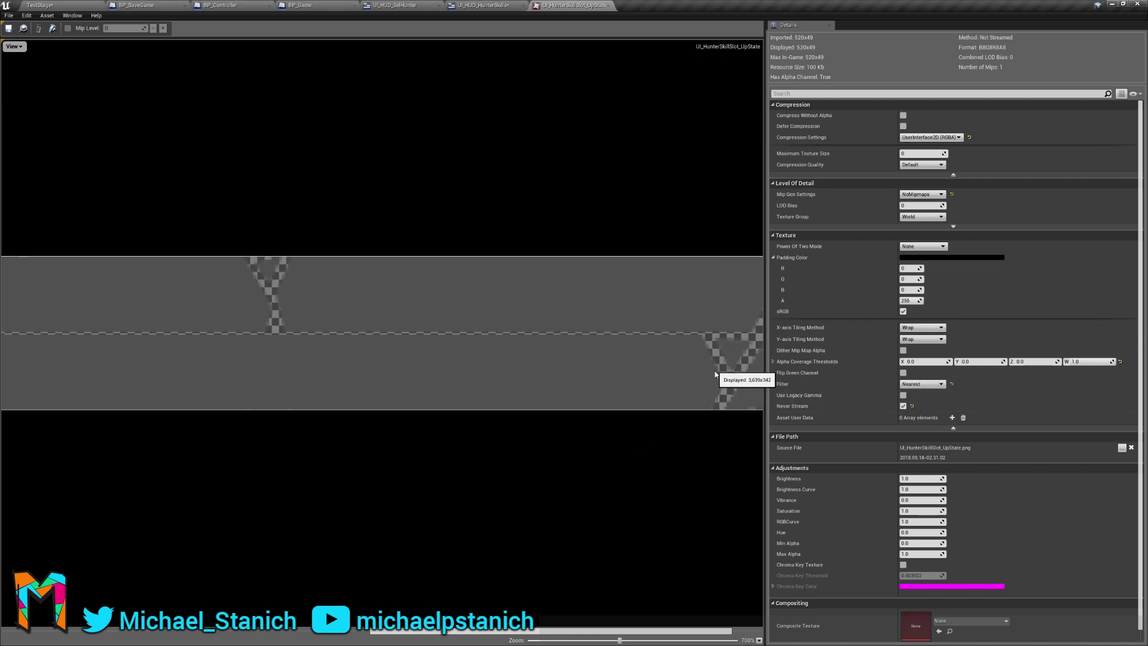
pyautogui.scroll(-4, 708, 342)
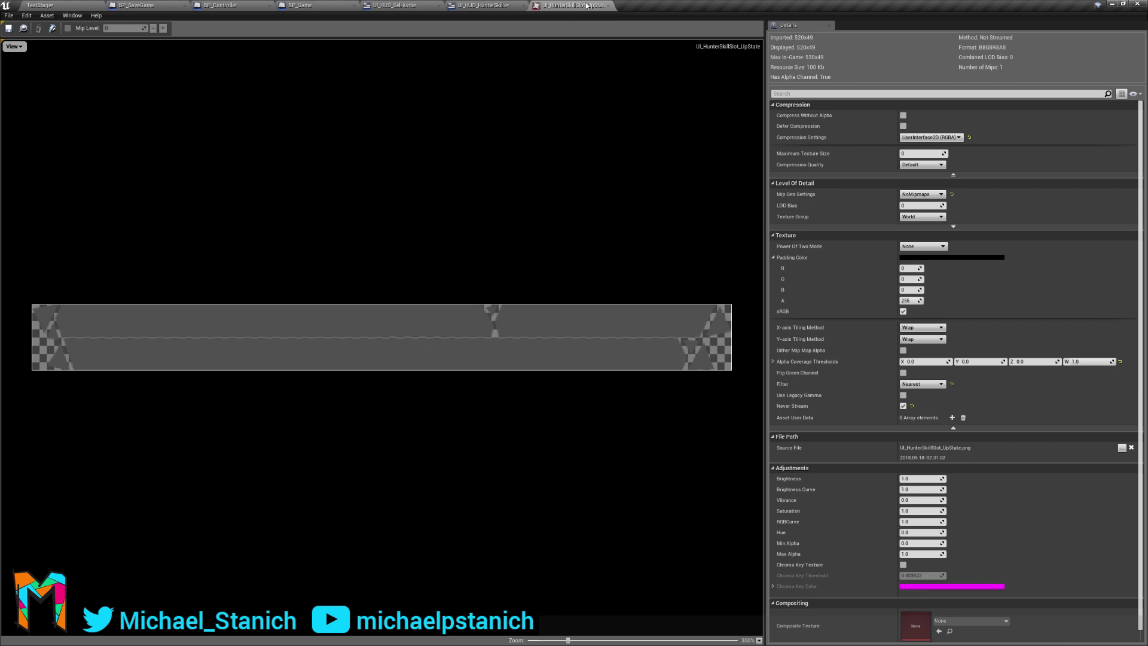
pyautogui.click(610, 6)
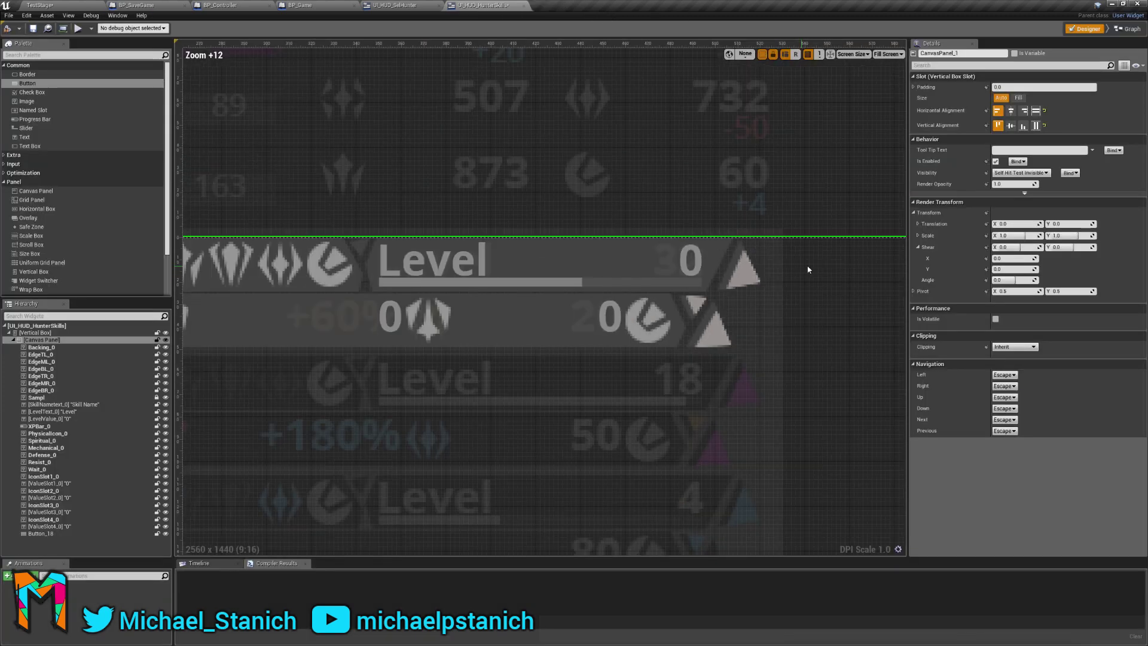
# Check how the skill row button's artwork and edge triangles render in the widget designer.
pyautogui.scroll(-2, 809, 269)
pyautogui.scroll(5, 688, 359)
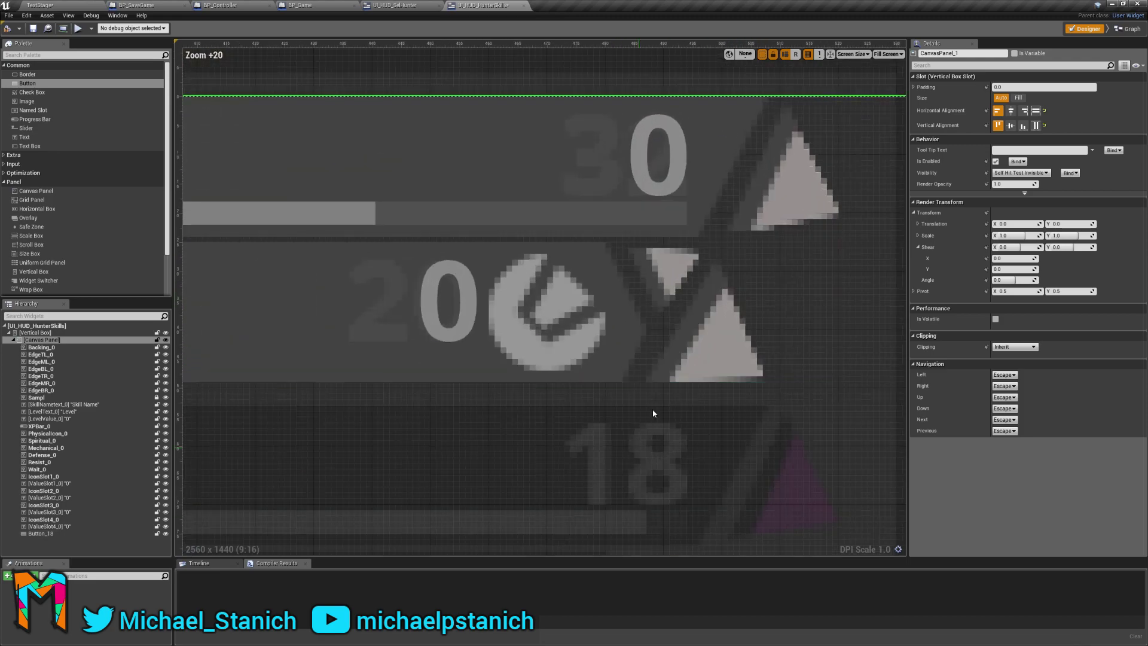
pyautogui.scroll(-8, 738, 229)
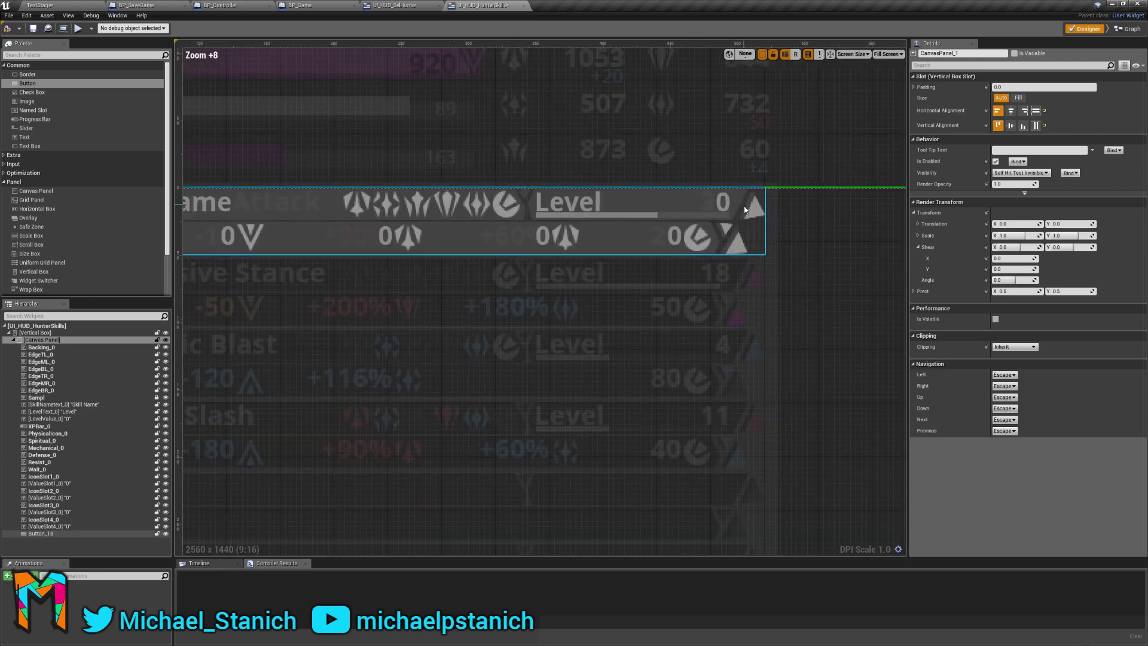
pyautogui.scroll(3, 776, 231)
pyautogui.scroll(-2, 717, 269)
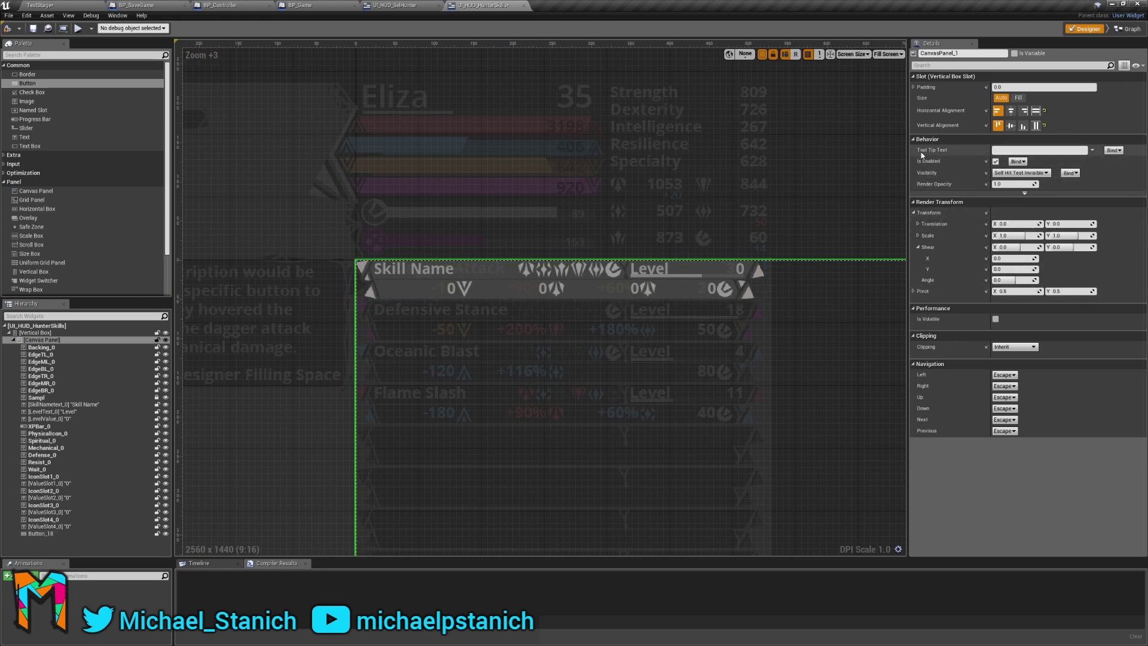
# Set Draw As to None for the Hovered style of Button_18.
pyautogui.click(44, 533)
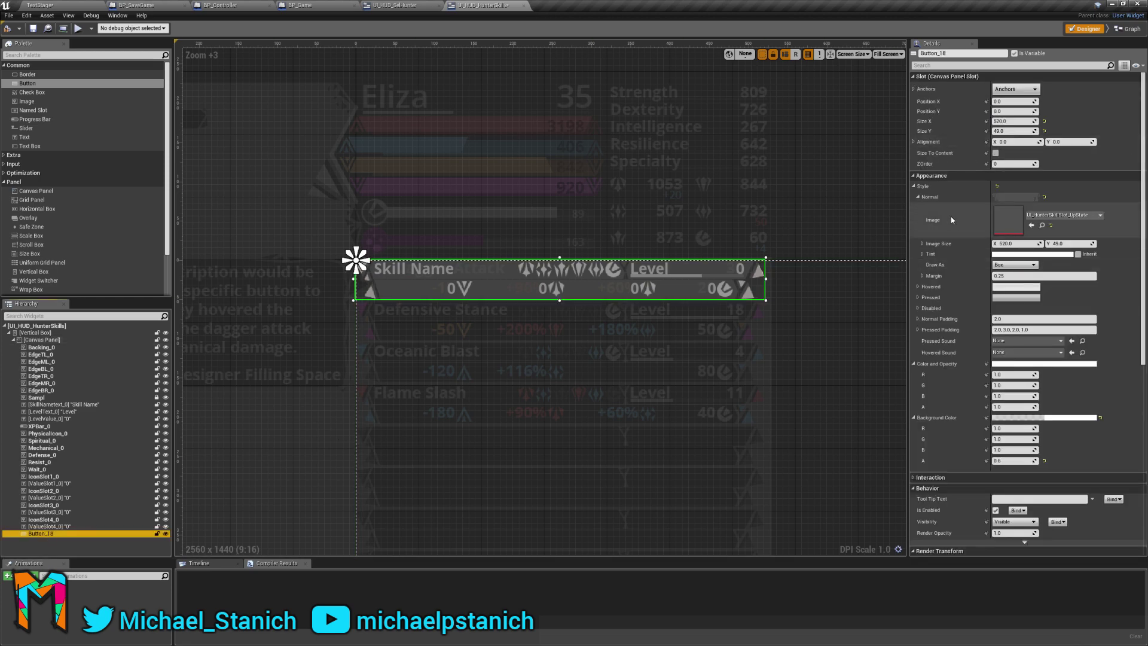
pyautogui.click(918, 196)
pyautogui.click(918, 208)
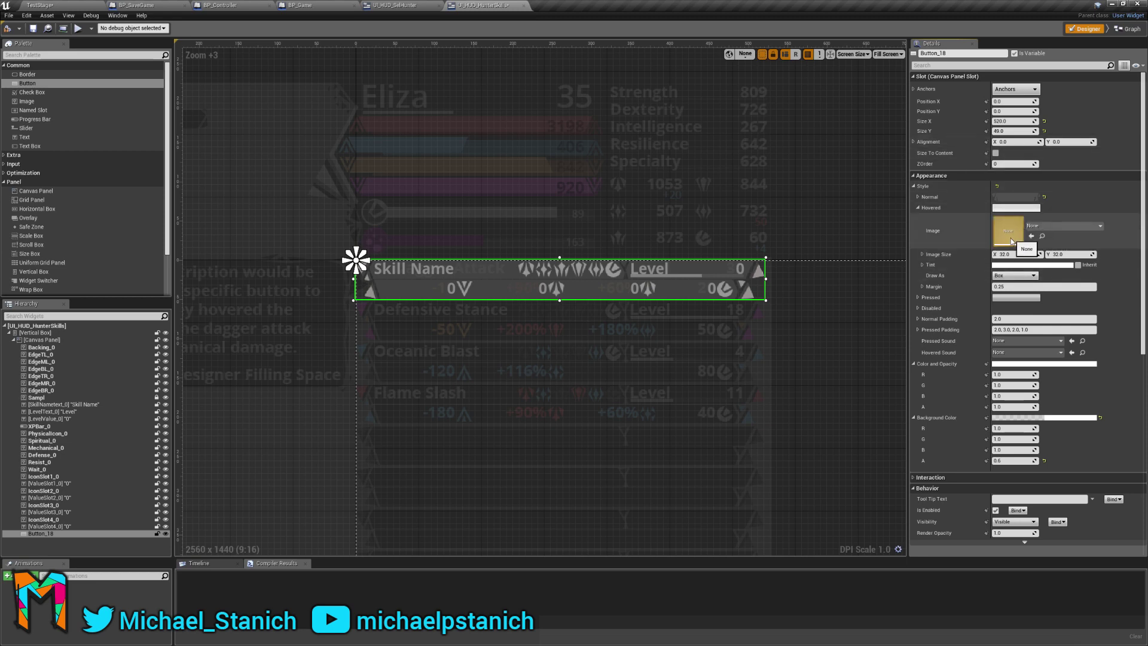
pyautogui.click(1005, 276)
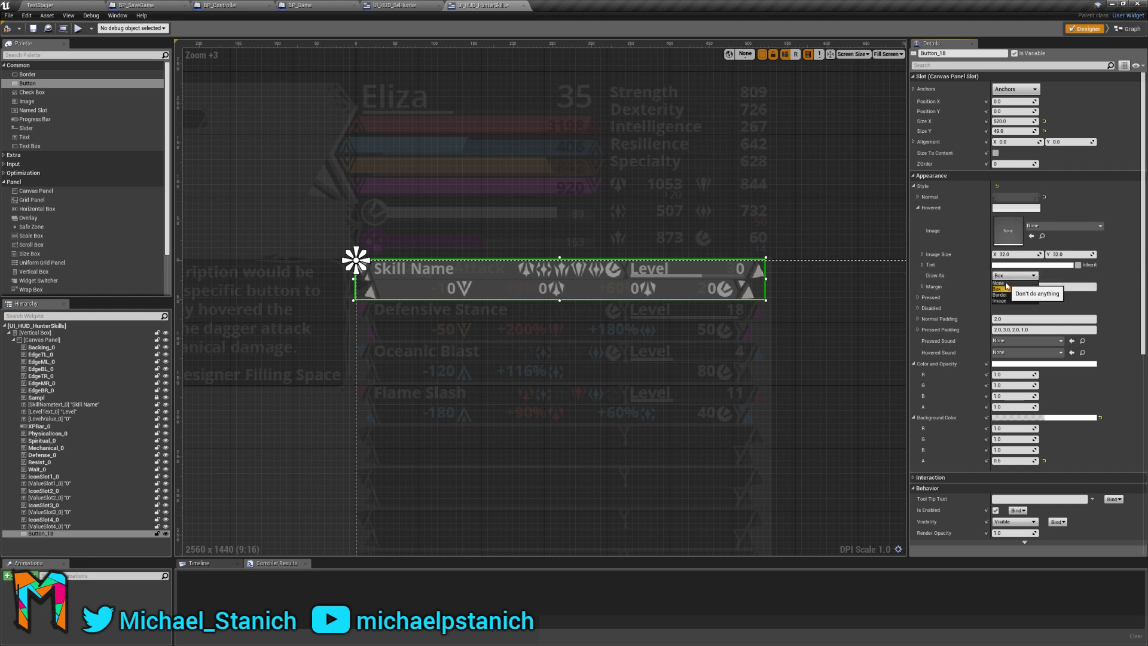
pyautogui.click(1000, 283)
pyautogui.click(919, 207)
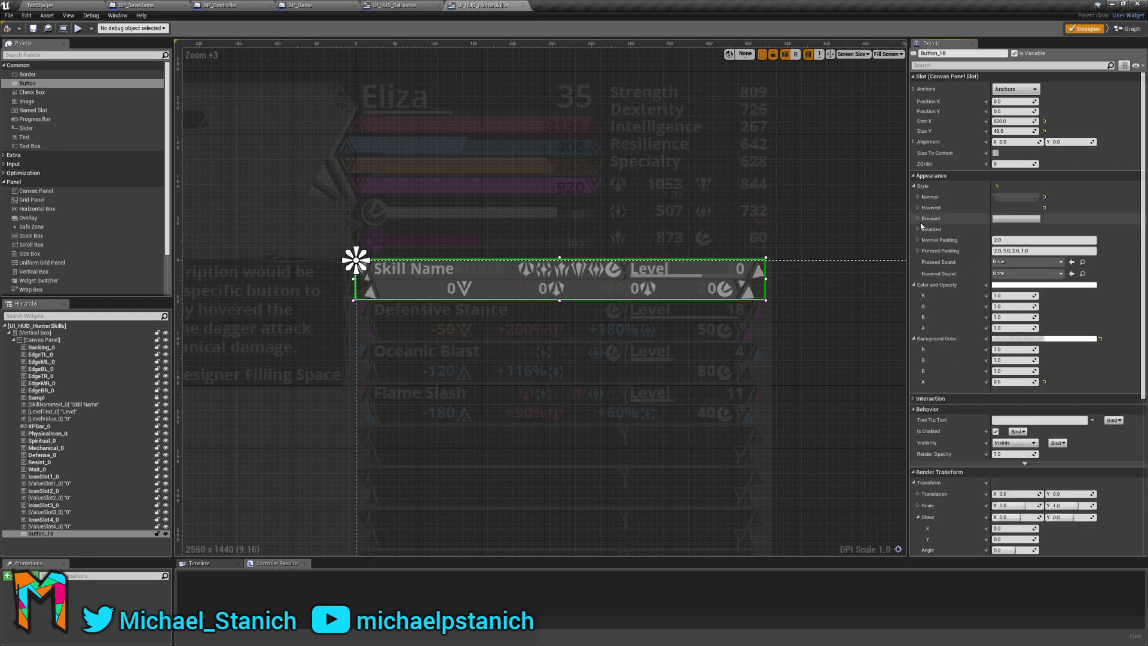
# Set Draw As to None for the Pressed style of Button_18.
pyautogui.click(919, 219)
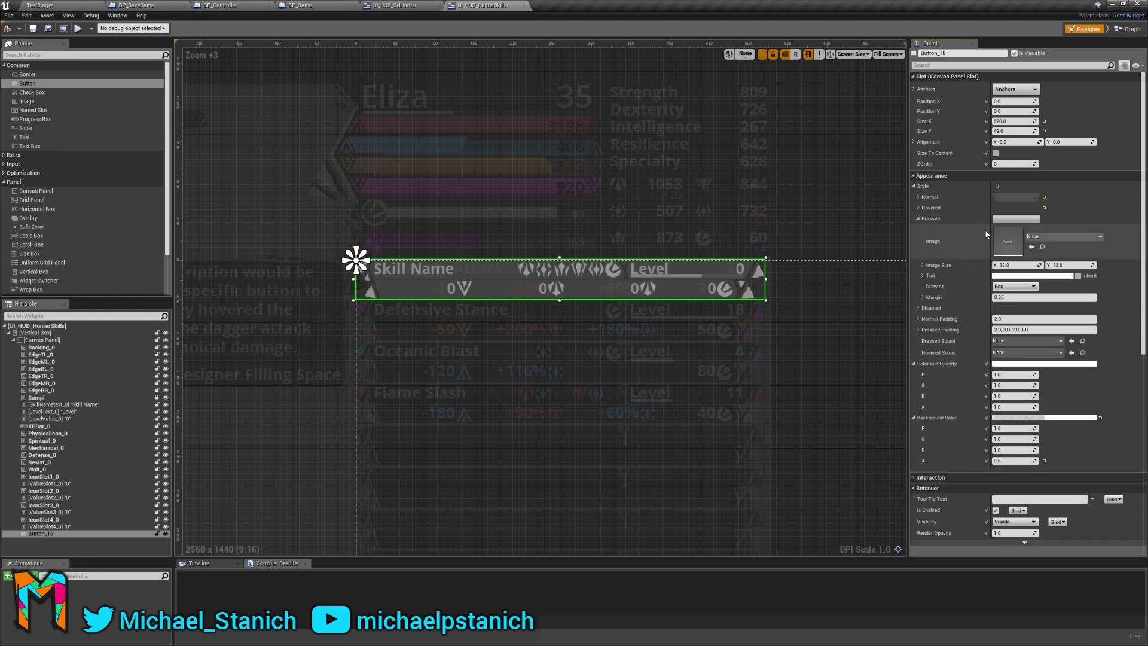
pyautogui.click(1006, 289)
pyautogui.click(1002, 294)
pyautogui.click(919, 219)
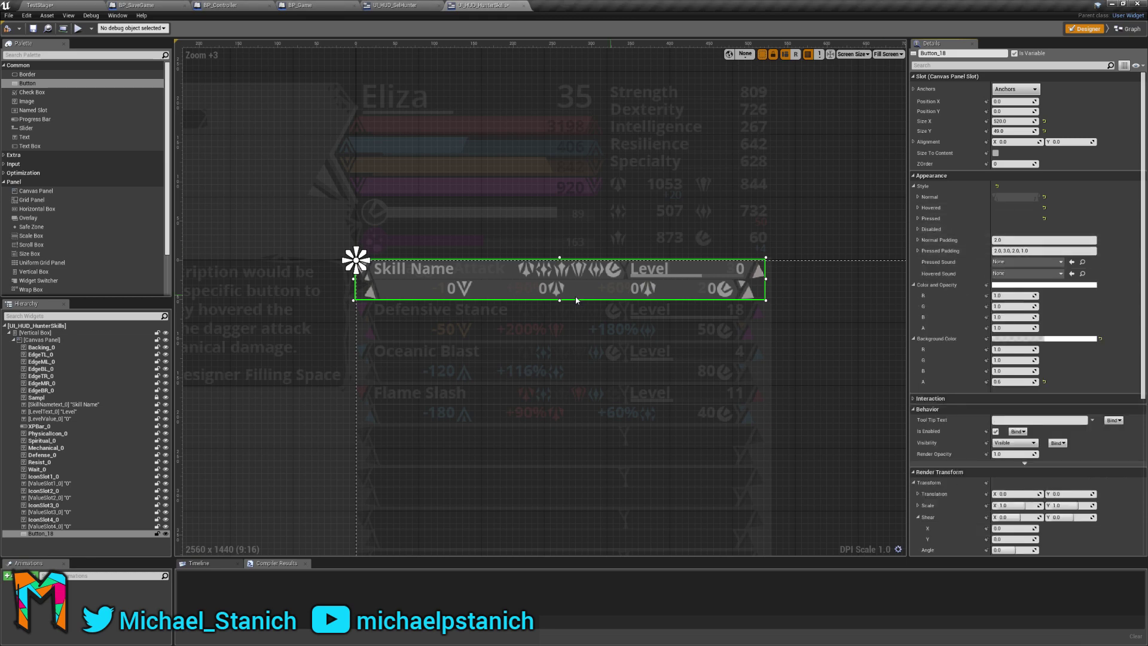
# Inspect the right end of the skill row for alignment with the mockup background.
pyautogui.click(790, 349)
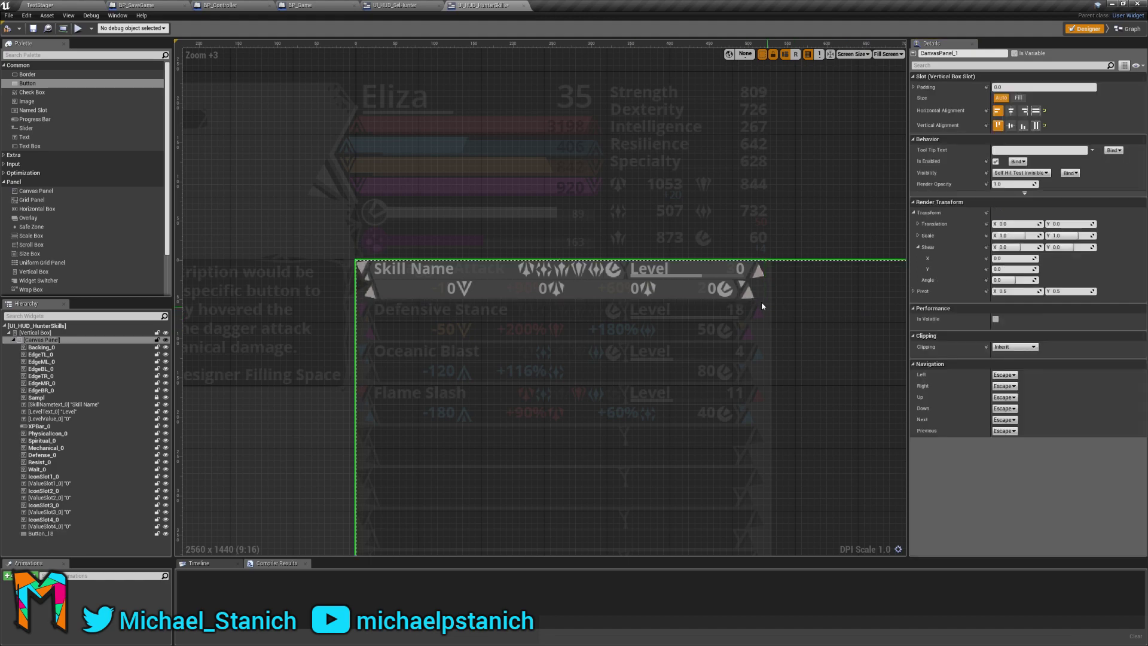
pyautogui.click(759, 295)
pyautogui.scroll(12, 789, 295)
pyautogui.click(851, 286)
pyautogui.scroll(-12, 815, 288)
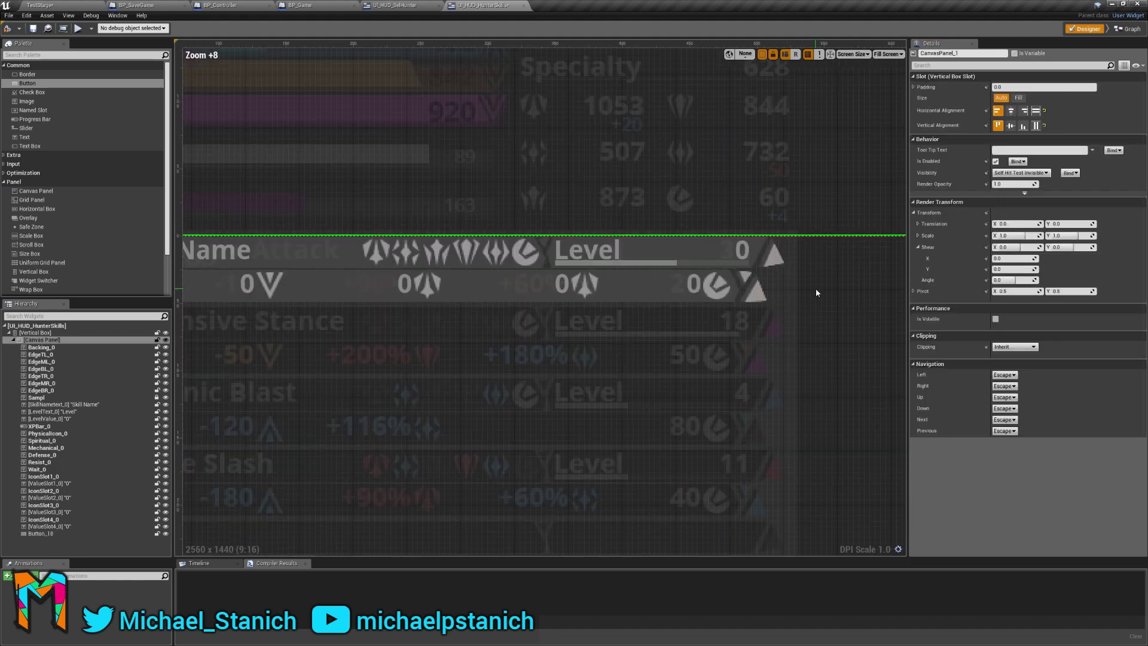
pyautogui.scroll(5, 562, 294)
pyautogui.scroll(-4, 562, 294)
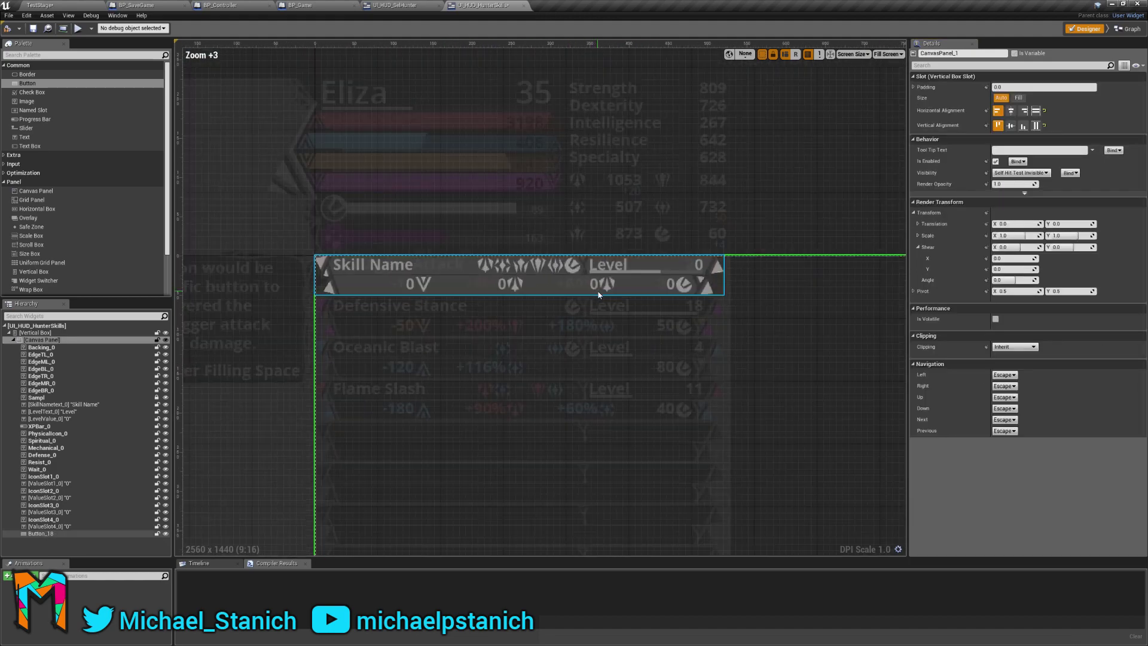
pyautogui.scroll(2, 582, 282)
# Add an OnHovered event for Button_18 to the widget's event graph.
pyautogui.click(582, 282)
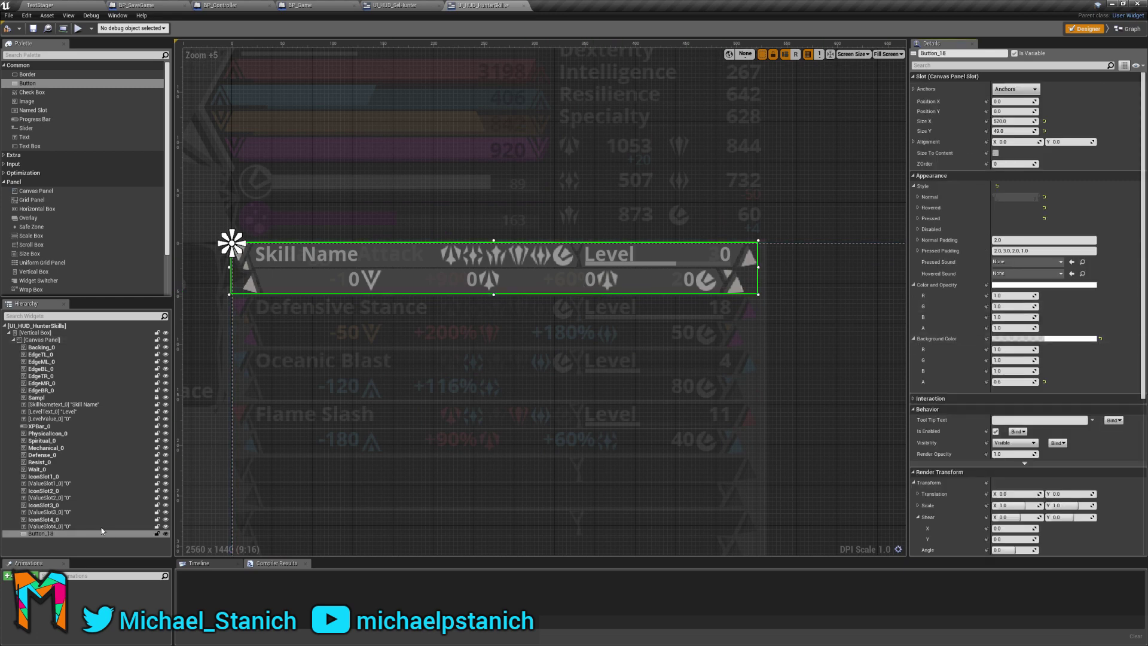
pyautogui.click(41, 533)
pyautogui.scroll(-2, 1058, 361)
pyautogui.scroll(-8, 1057, 362)
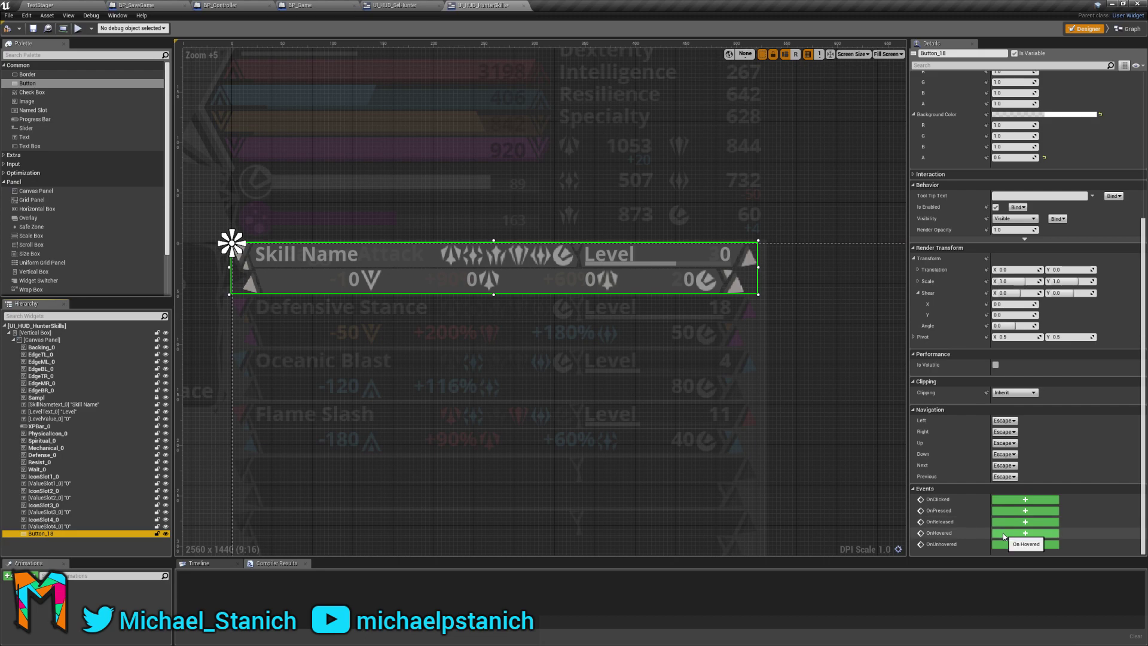
pyautogui.click(1002, 533)
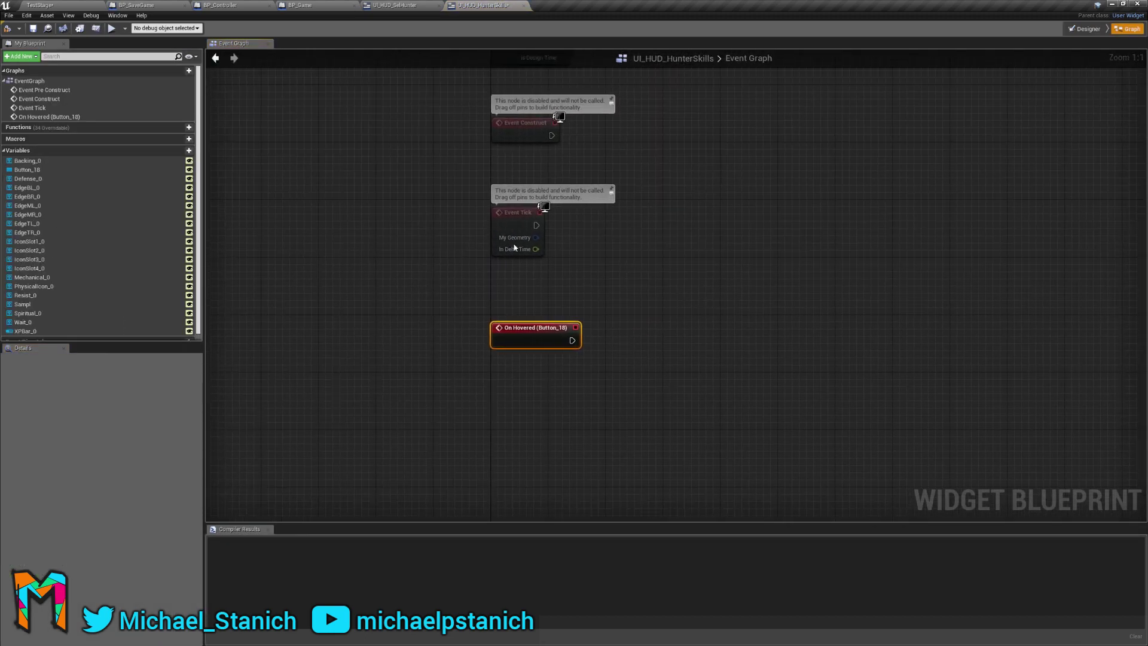
# Return to the widget's designer view and review the skill row within the full mockup layout.
pyautogui.click(1084, 29)
pyautogui.scroll(-5, 996, 406)
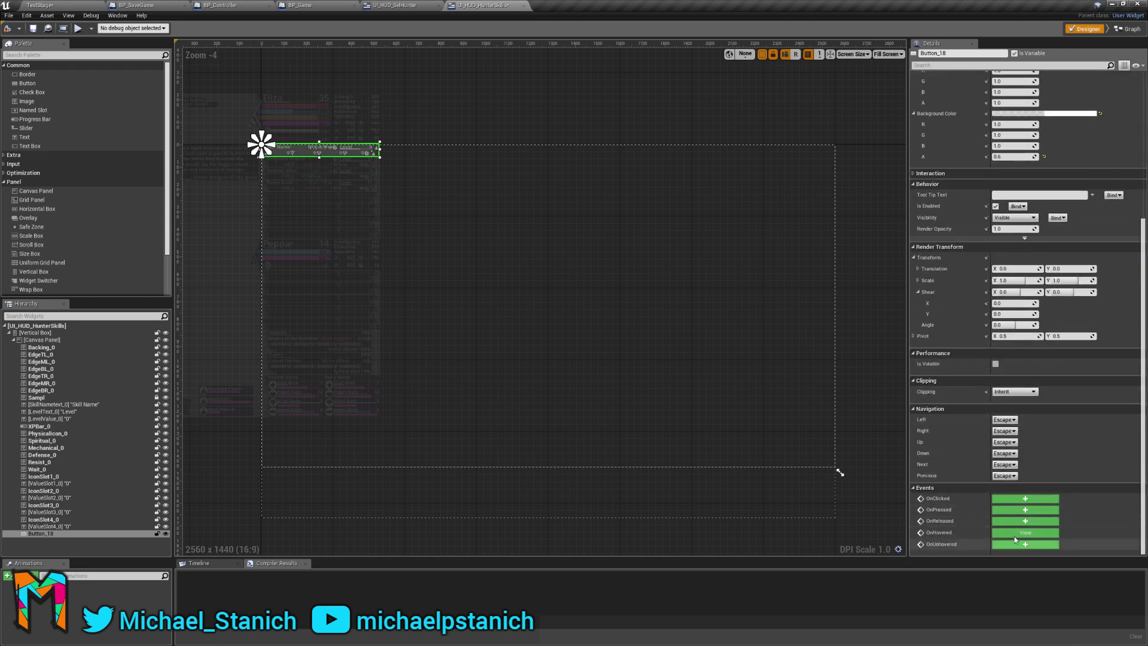
pyautogui.moveTo(666, 235); pyautogui.dragTo(800, 318, button='right')
pyautogui.scroll(11, 473, 272)
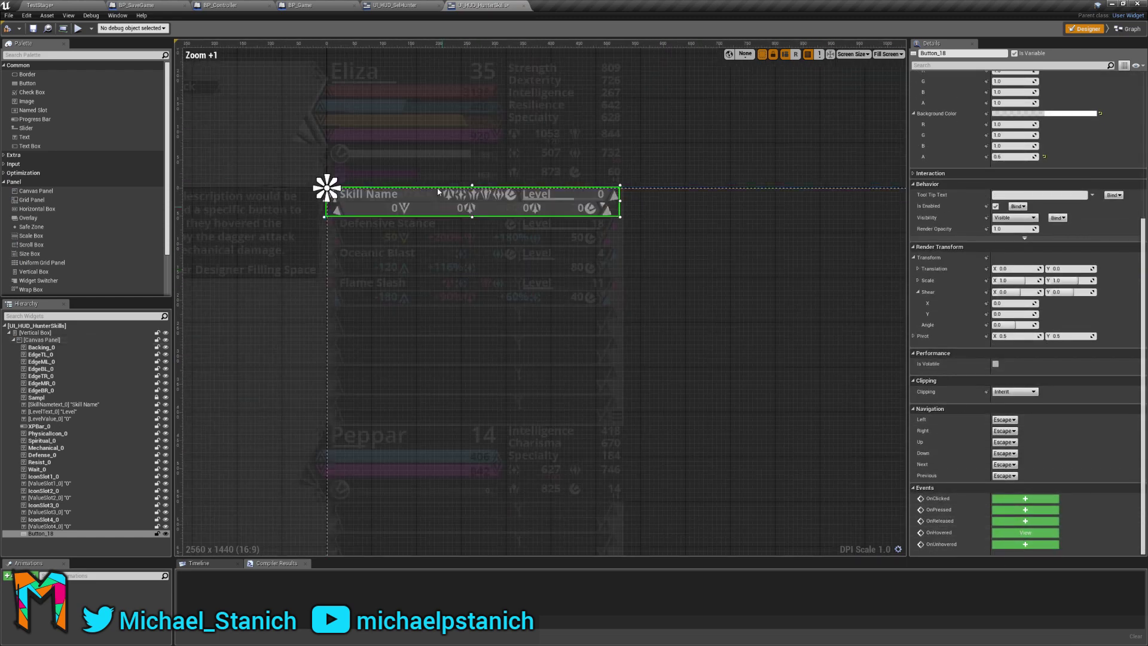
pyautogui.moveTo(605, 306); pyautogui.dragTo(606, 331, button='right')
pyautogui.scroll(-5, 581, 293)
pyautogui.scroll(-4, 515, 323)
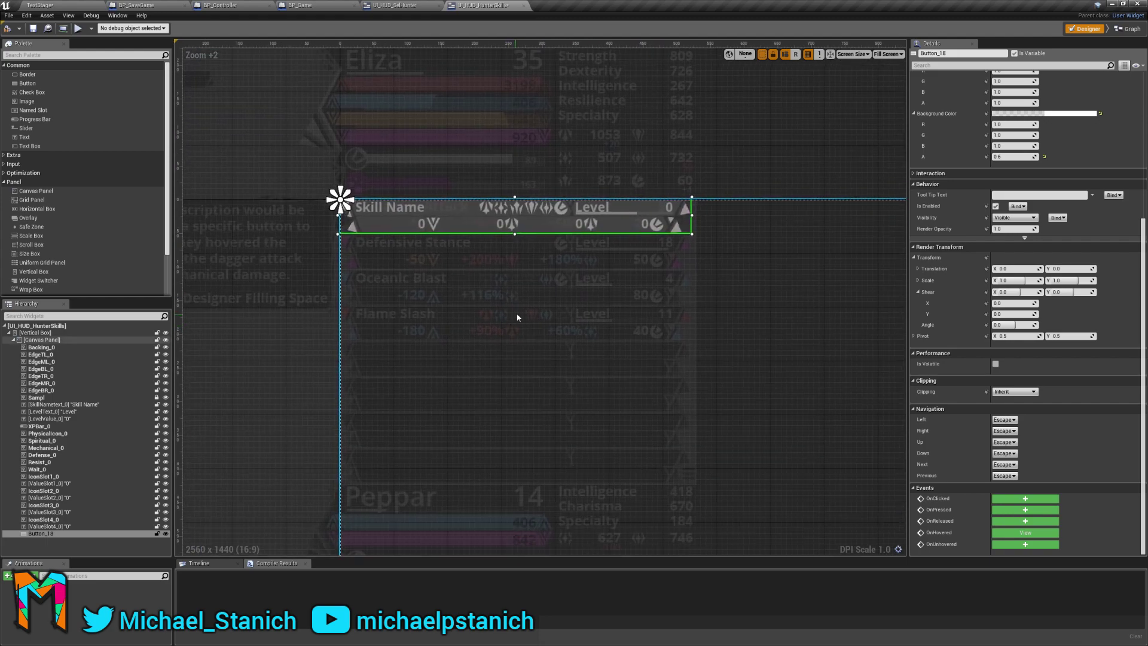
# Delete the Sampl mockup image from the skill row's canvas panel and compile the widget.
pyautogui.click(42, 397)
pyautogui.press('Delete')
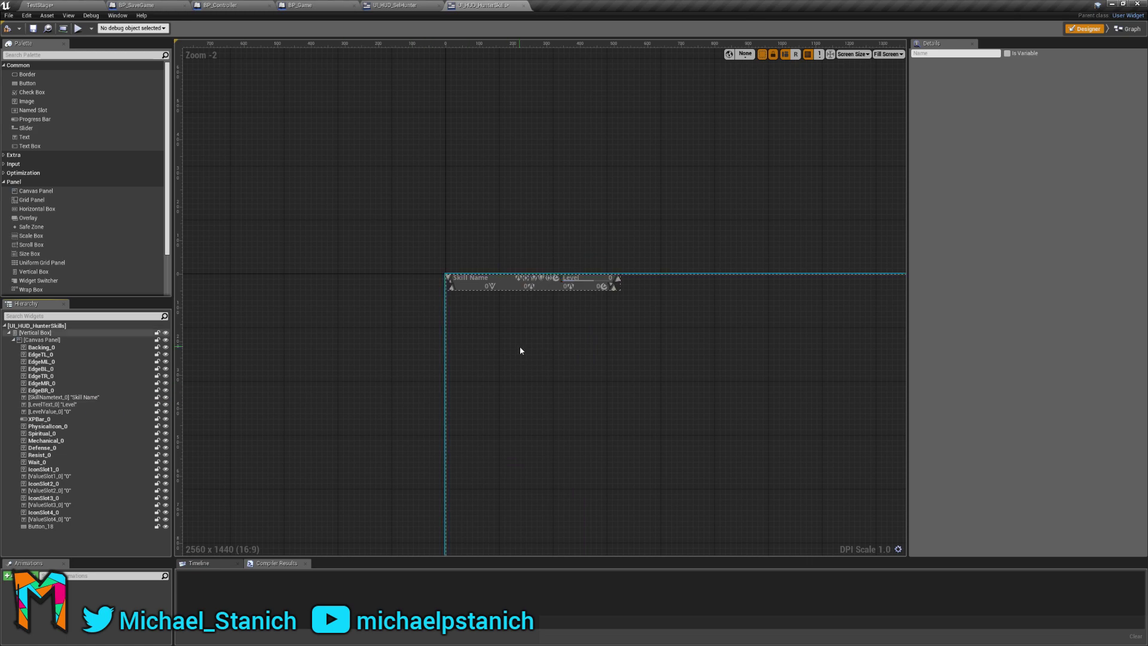
pyautogui.click(520, 347)
pyautogui.scroll(13, 571, 285)
pyautogui.scroll(-11, 571, 284)
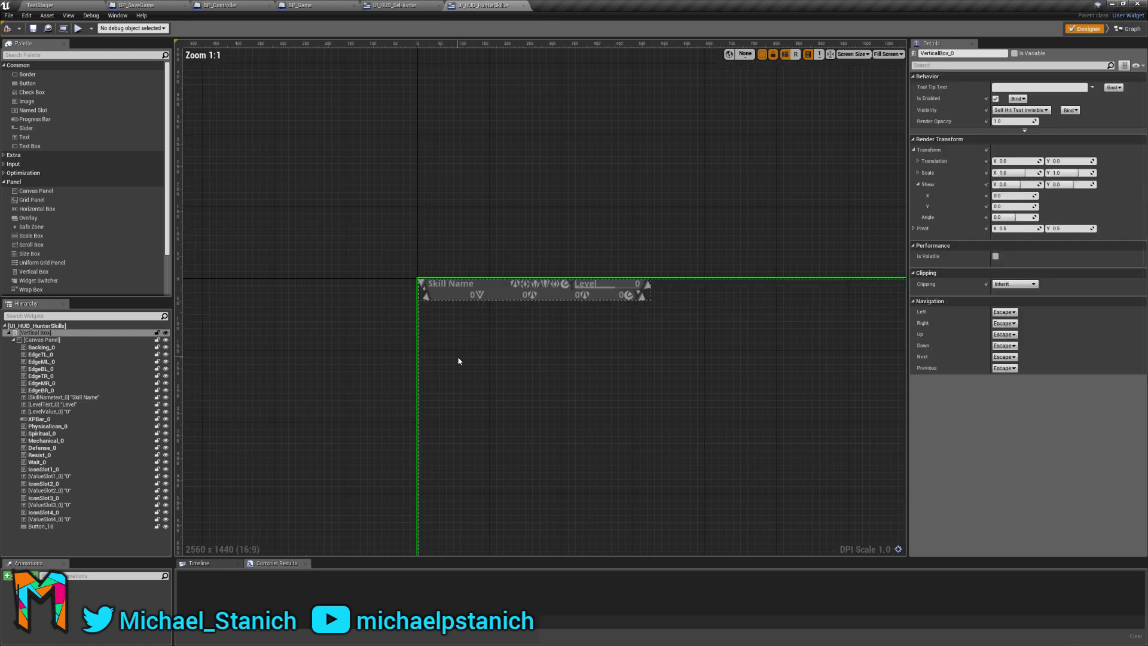
pyautogui.click(4, 22)
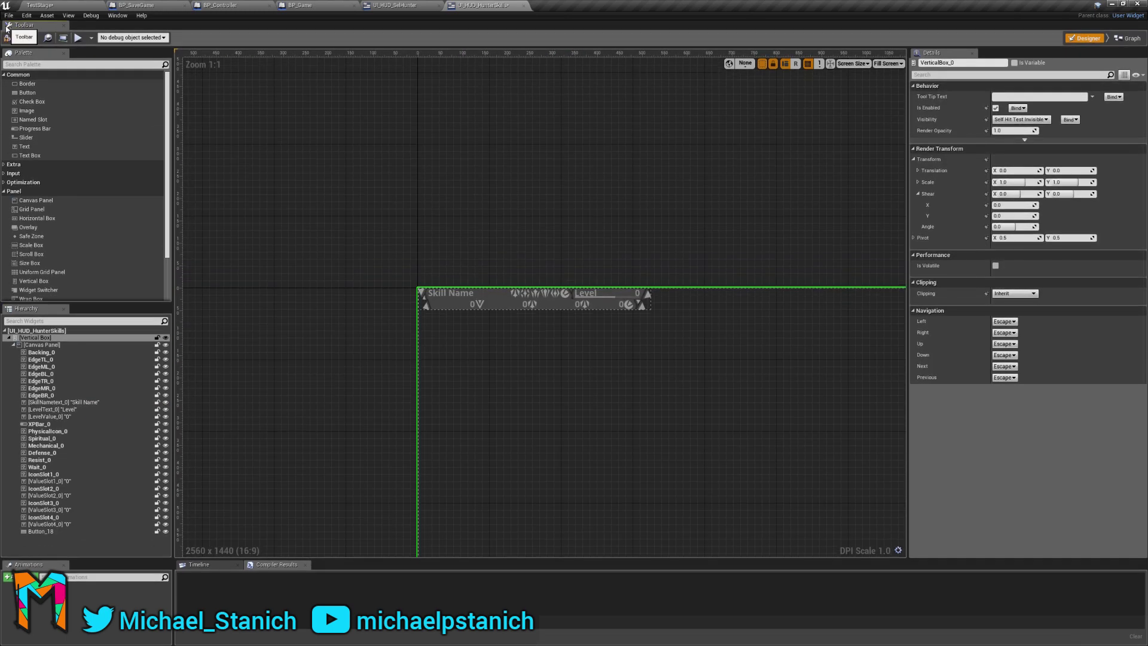
pyautogui.click(11, 38)
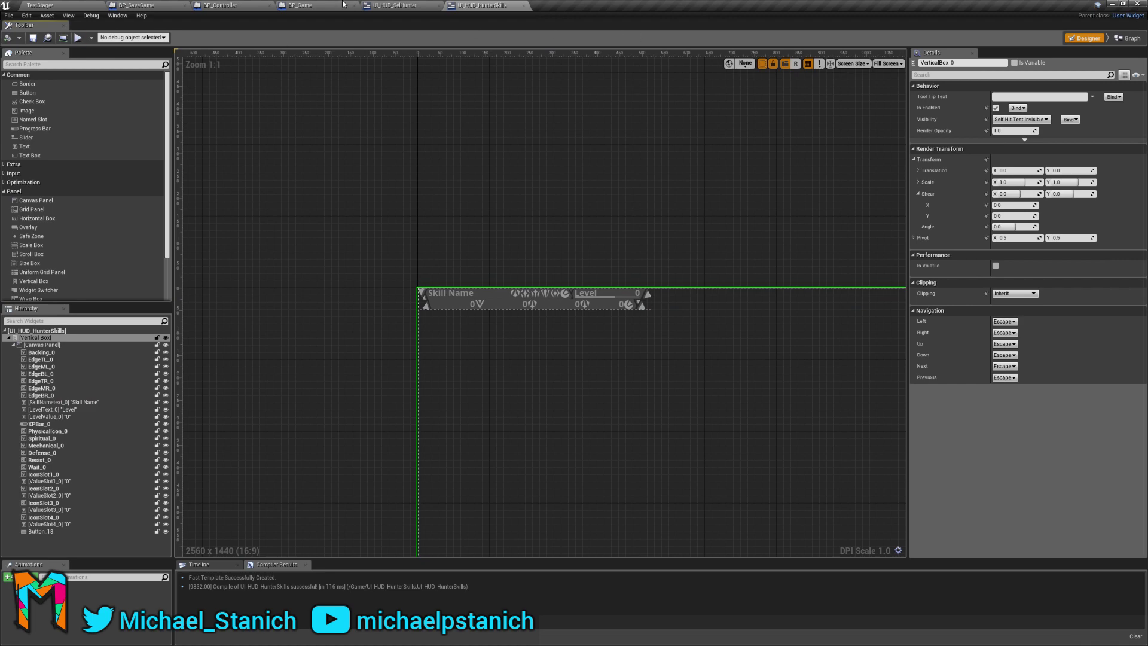
# Open the BP_Controller event graph and bring the Event BeginPlay chain into view.
pyautogui.click(358, 5)
pyautogui.click(336, 5)
pyautogui.click(425, 5)
pyautogui.click(485, 4)
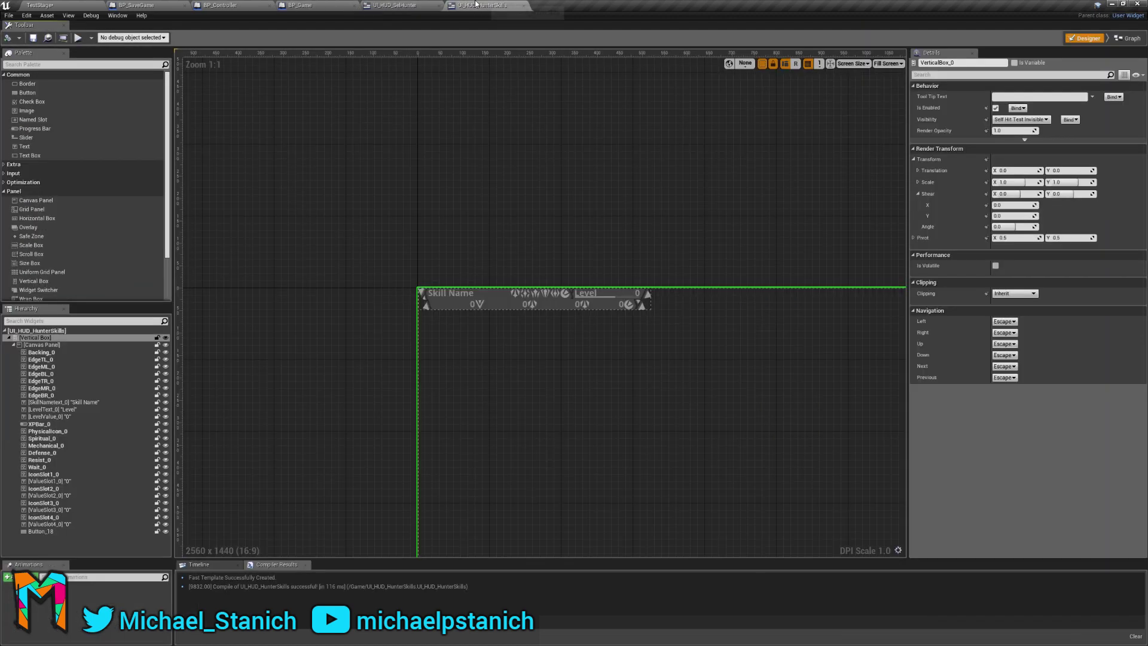
pyautogui.click(360, 5)
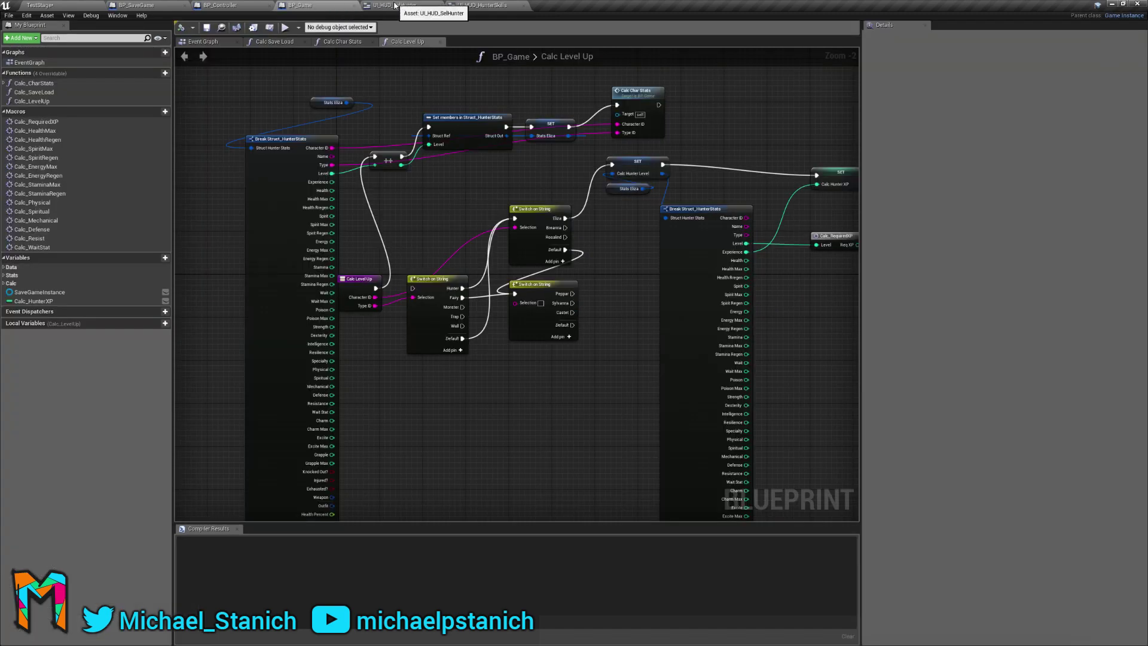
pyautogui.click(224, 5)
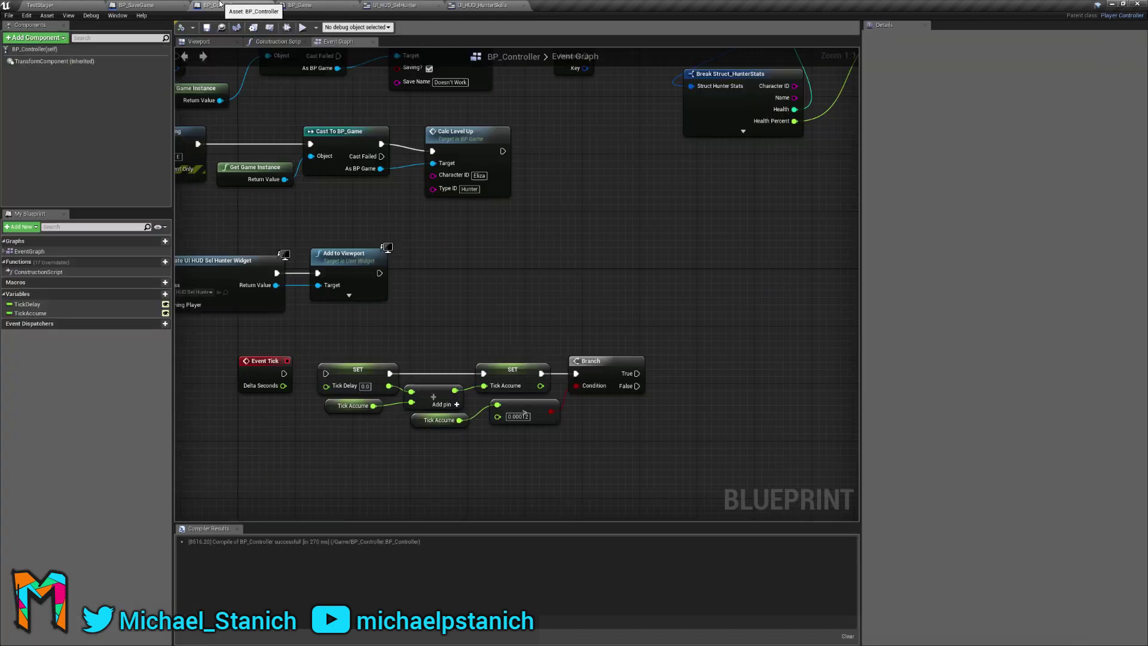
pyautogui.moveTo(526, 304); pyautogui.dragTo(618, 320, button='right')
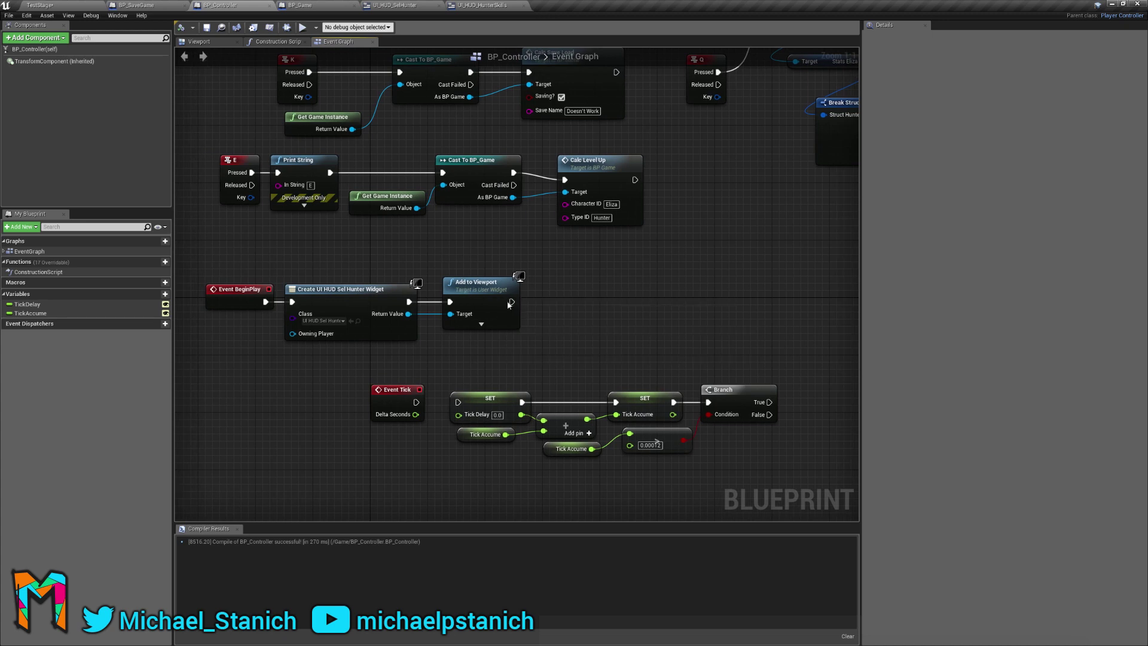
# Add a Create Widget node after the Add to Viewport node in the Event BeginPlay chain.
pyautogui.moveTo(512, 302); pyautogui.dragTo(666, 293)
pyautogui.write('create')
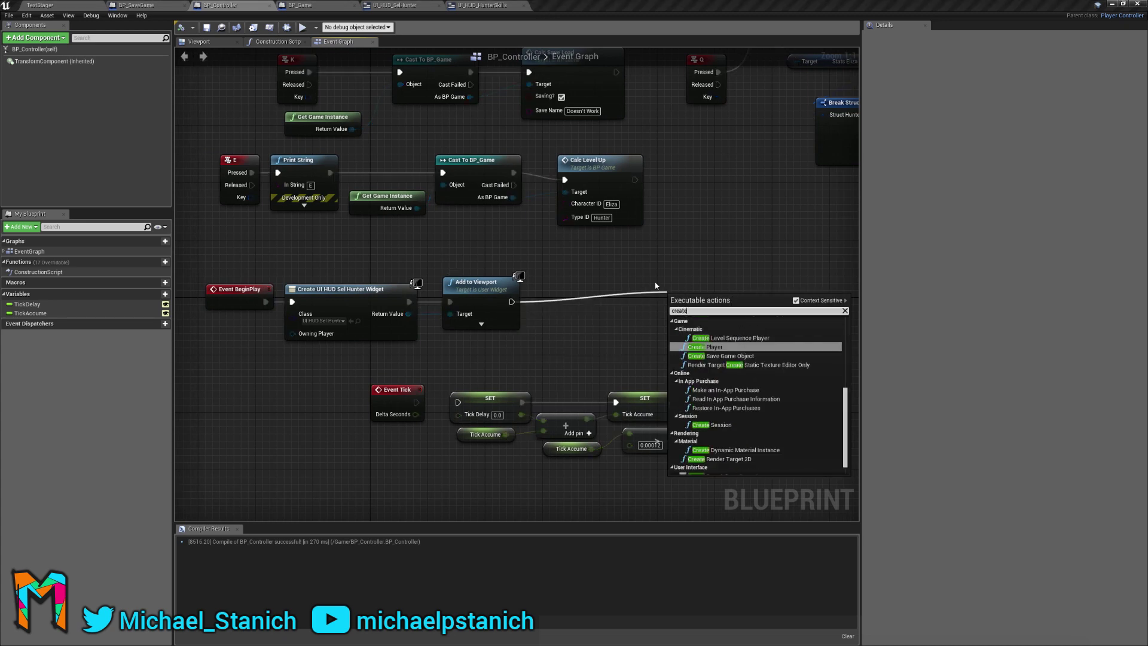
pyautogui.write(' ui')
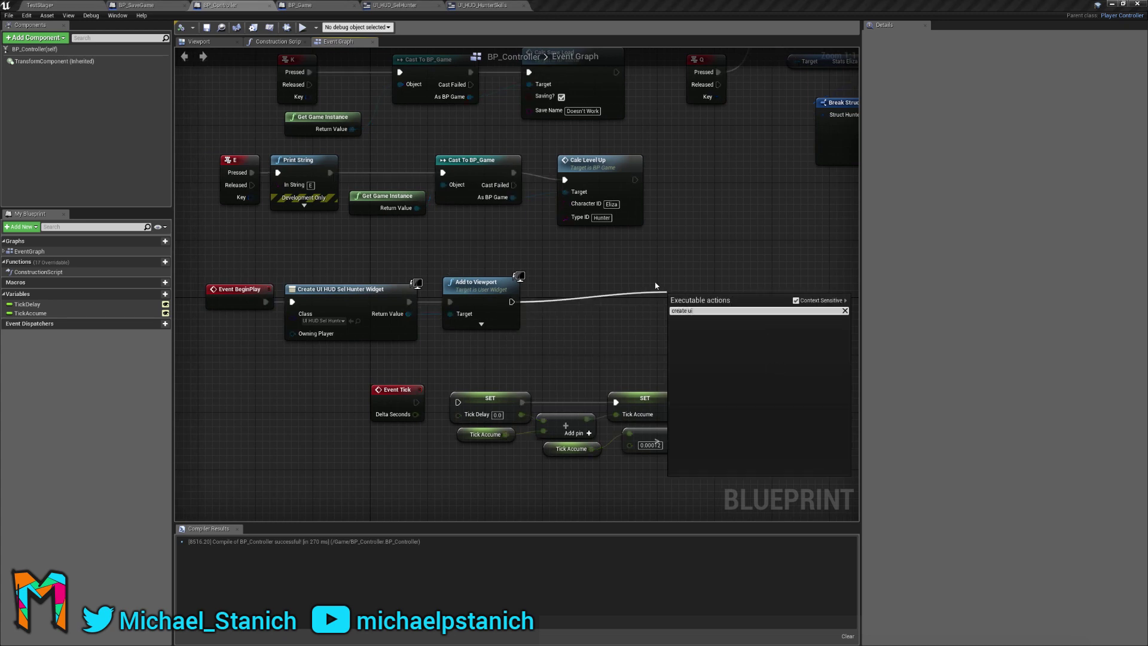
pyautogui.press('BackSpace')
pyautogui.press('BackSpace')
pyautogui.press('BackSpace')
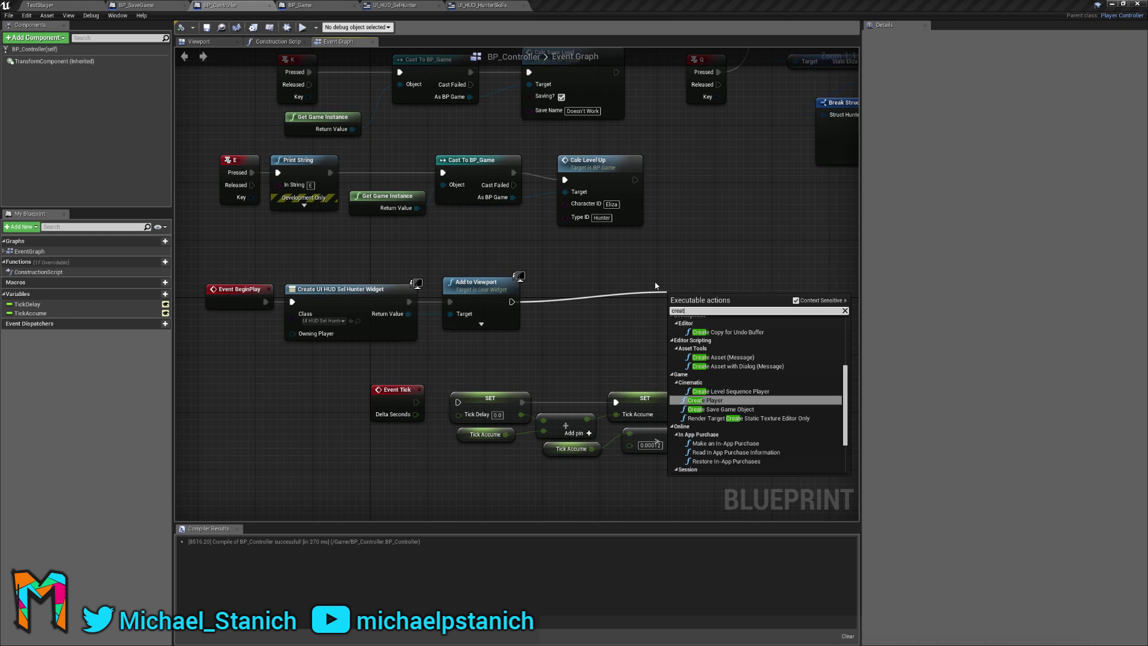
pyautogui.press('BackSpace')
pyautogui.press('BackSpace')
pyautogui.press('BackSpace')
pyautogui.press('BackSpace')
pyautogui.press('BackSpace')
pyautogui.press('BackSpace')
pyautogui.write('widget')
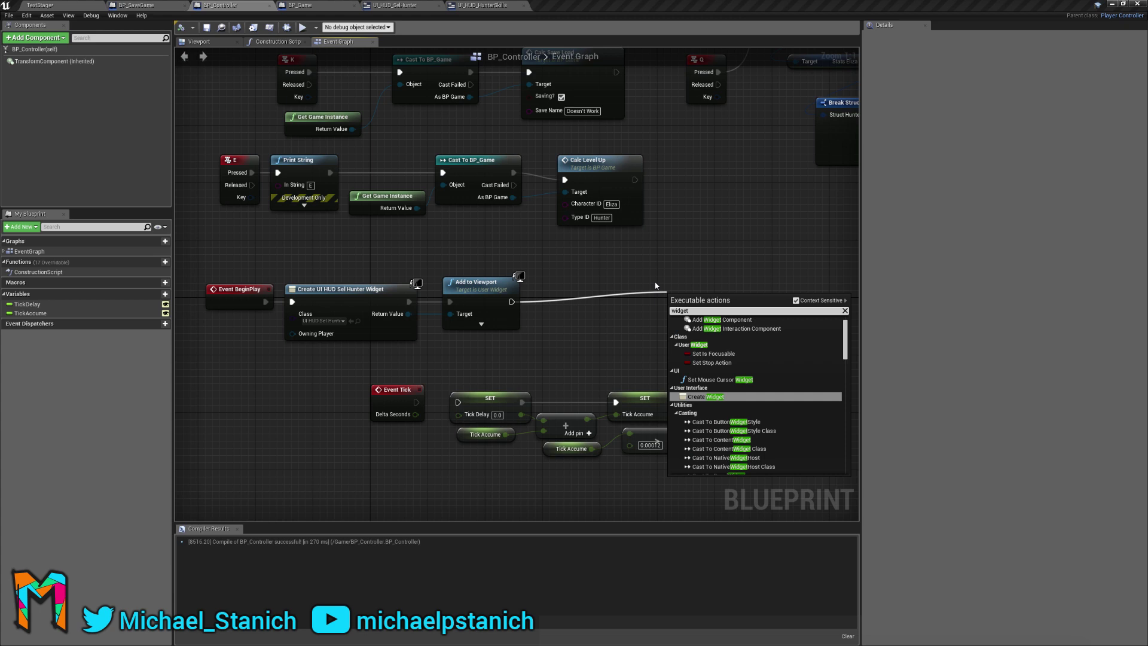
pyautogui.press('Return')
pyautogui.moveTo(731, 296); pyautogui.dragTo(644, 282)
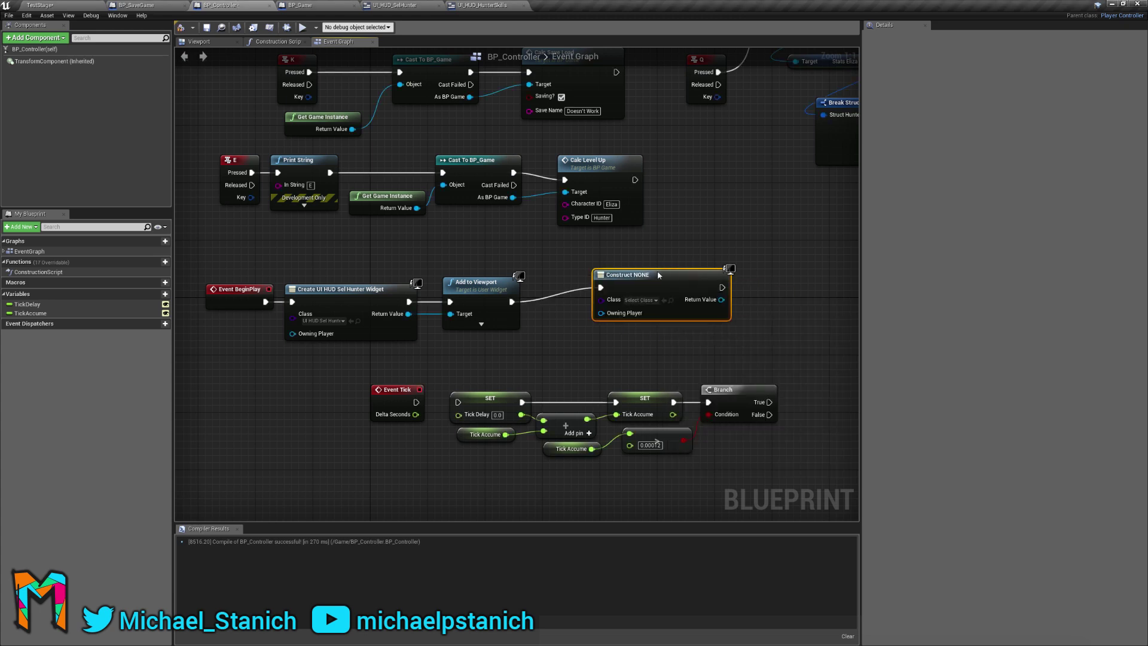
# Set the new node's class to UI_HUD_HunterSkills and align it with the BeginPlay chain.
pyautogui.click(623, 307)
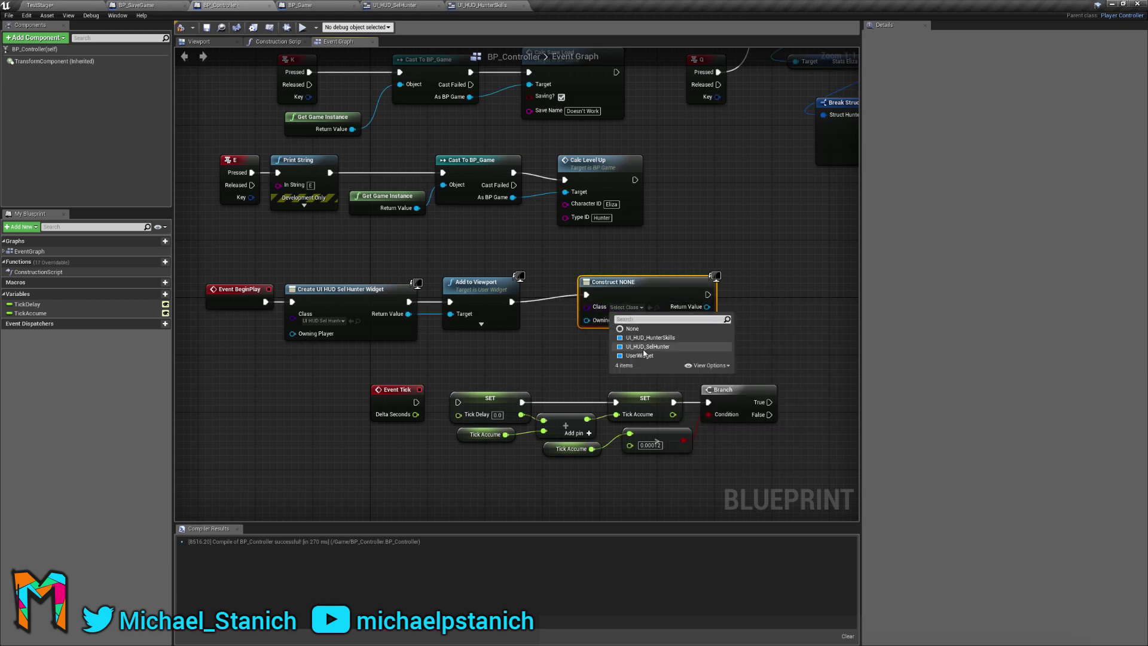
pyautogui.click(672, 339)
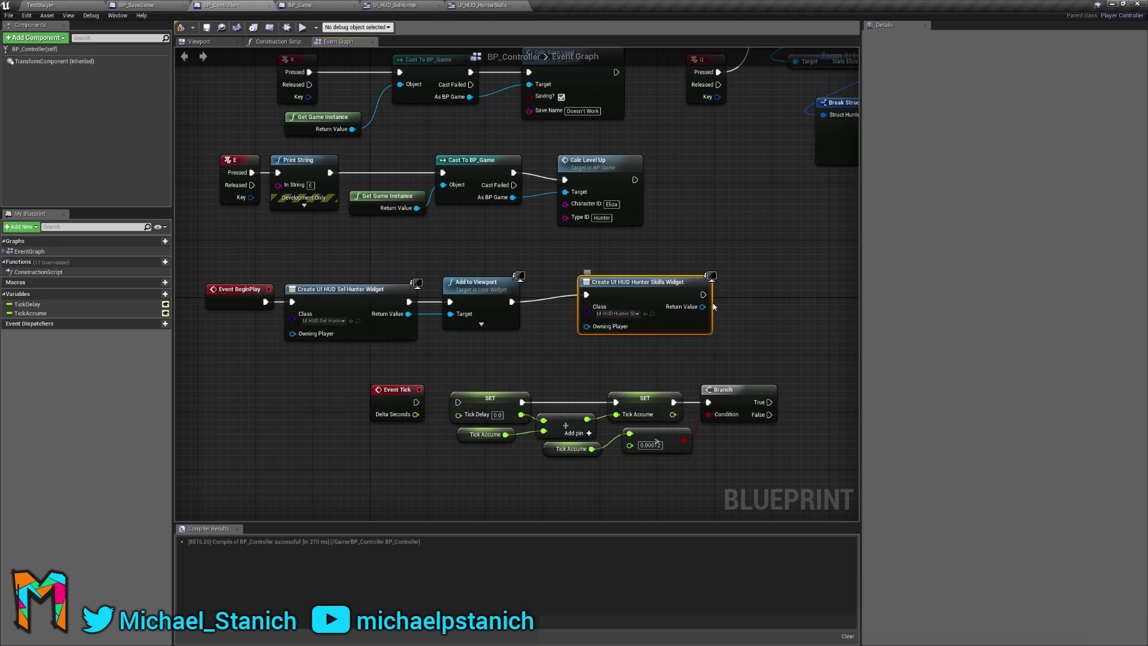
pyautogui.moveTo(703, 290); pyautogui.dragTo(667, 297)
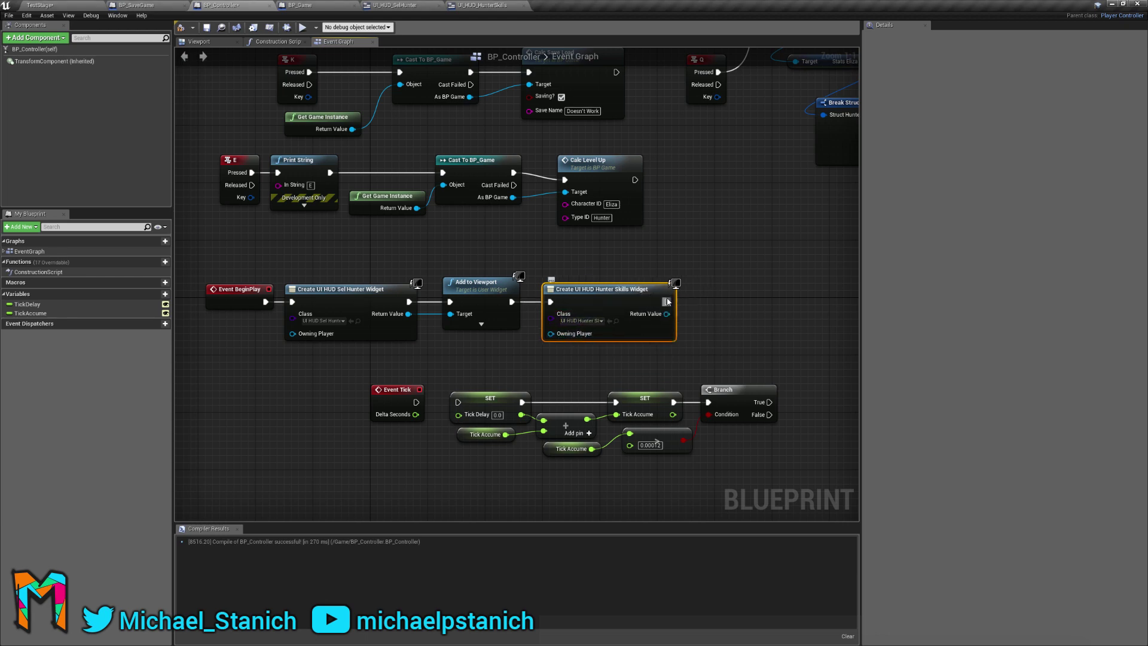
# Add an Add to Viewport node after the Hunter Skills widget creation, with the widget's Return Value wired to its Target.
pyautogui.moveTo(667, 298); pyautogui.dragTo(621, 304, button='right')
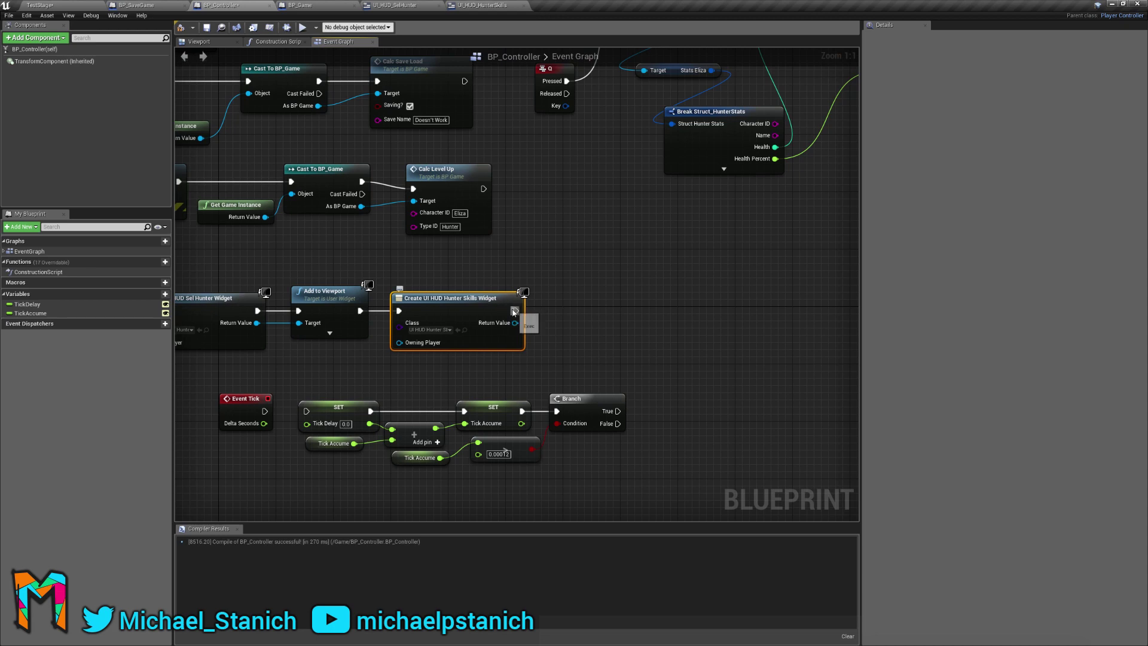
pyautogui.moveTo(516, 310); pyautogui.dragTo(589, 299)
pyautogui.write('add ti')
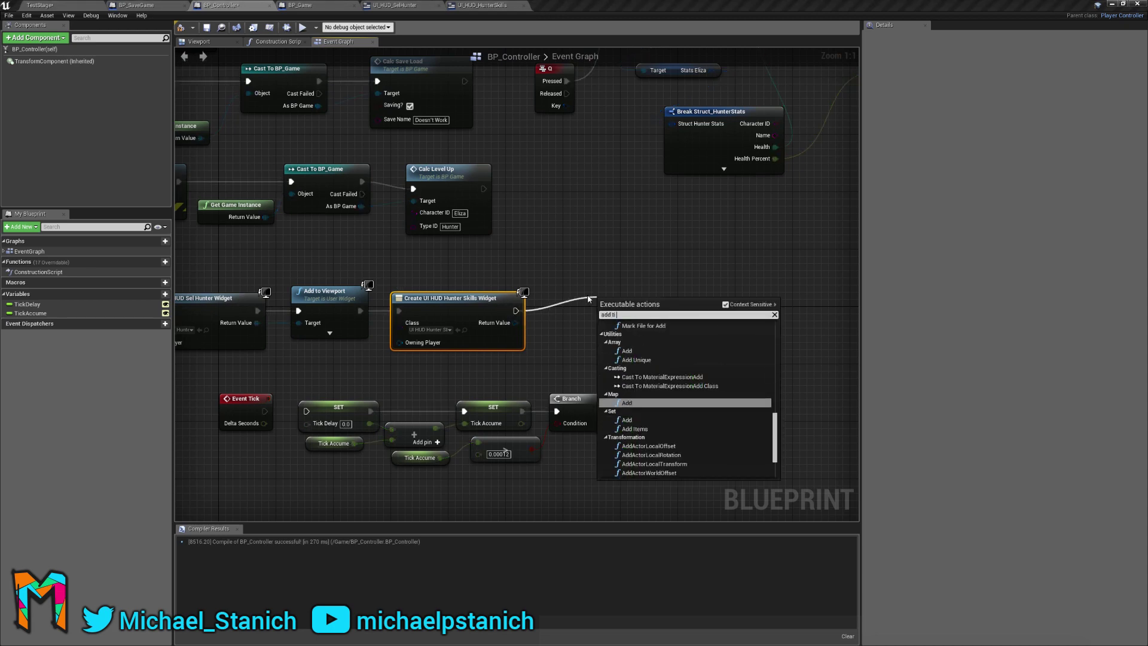
pyautogui.press('BackSpace')
pyautogui.write('o view')
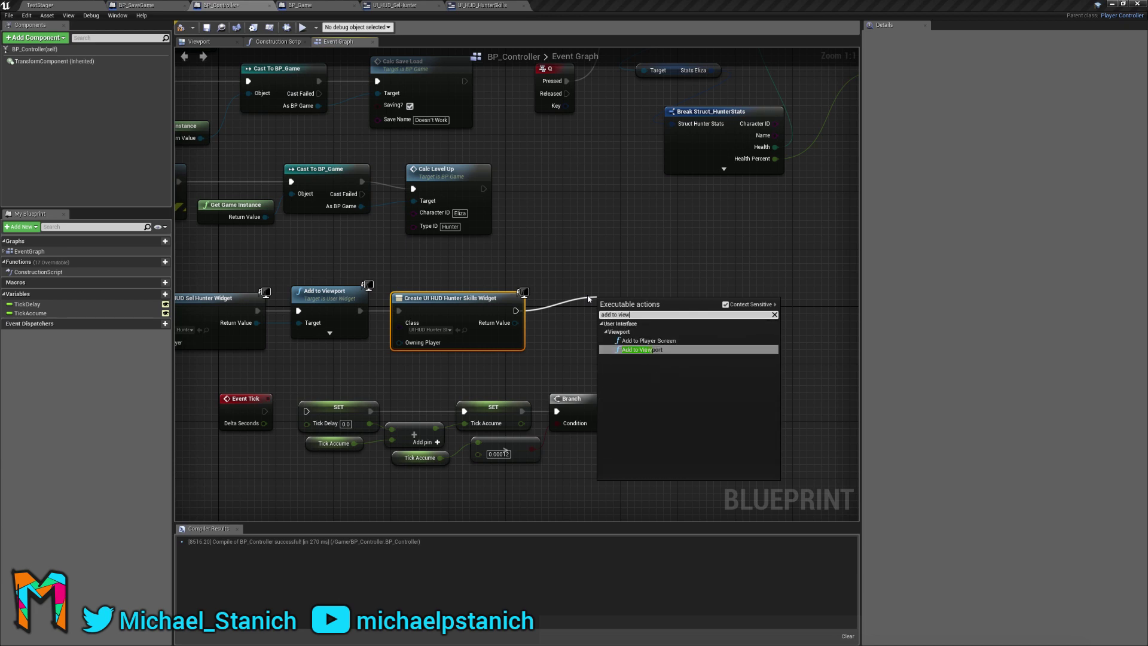
pyautogui.press('Return')
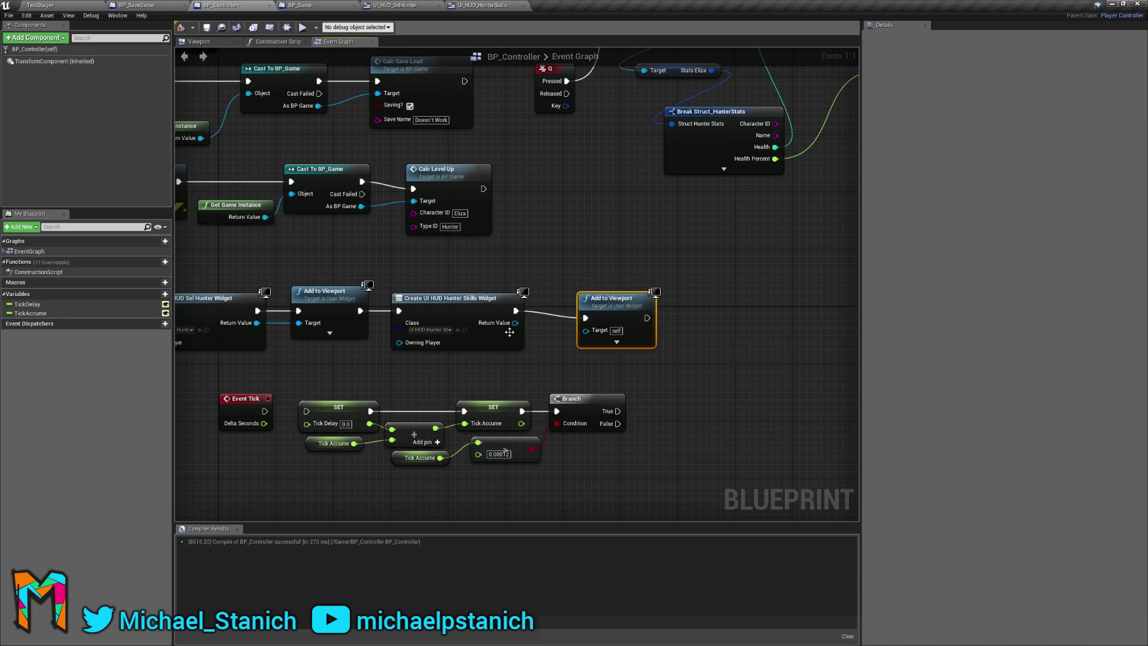
pyautogui.moveTo(515, 323); pyautogui.dragTo(590, 306)
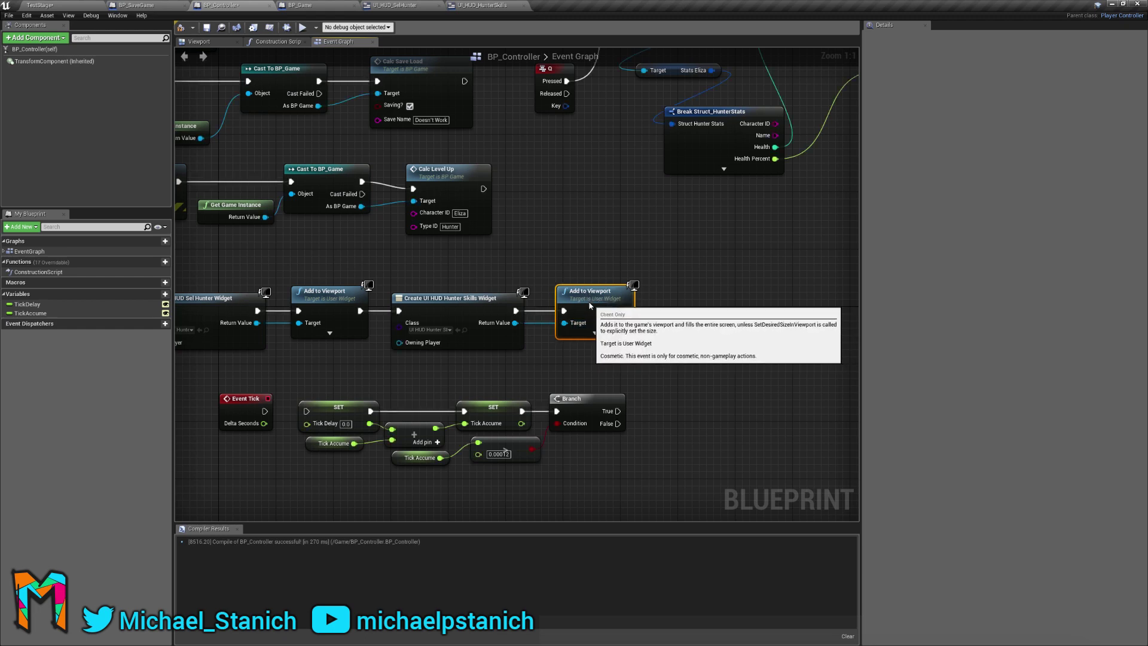
pyautogui.click(676, 328)
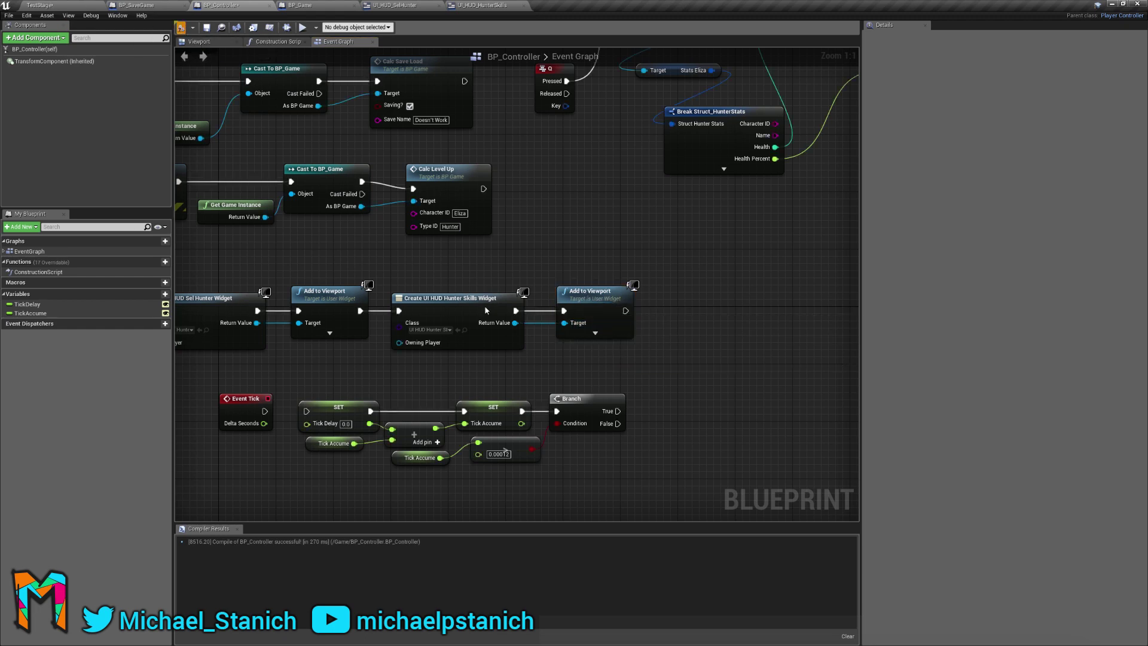
# Play the TestStage level in the editor viewport and release the mouse cursor to check the HUD widgets.
pyautogui.click(39, 5)
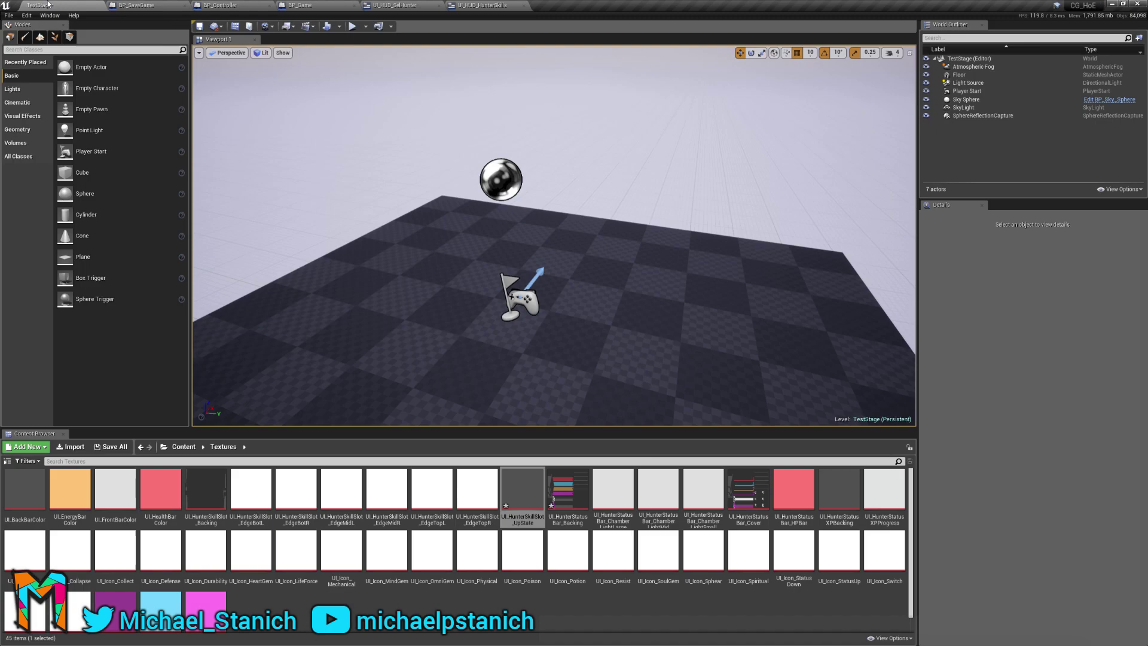
pyautogui.click(352, 26)
pyautogui.click(401, 117)
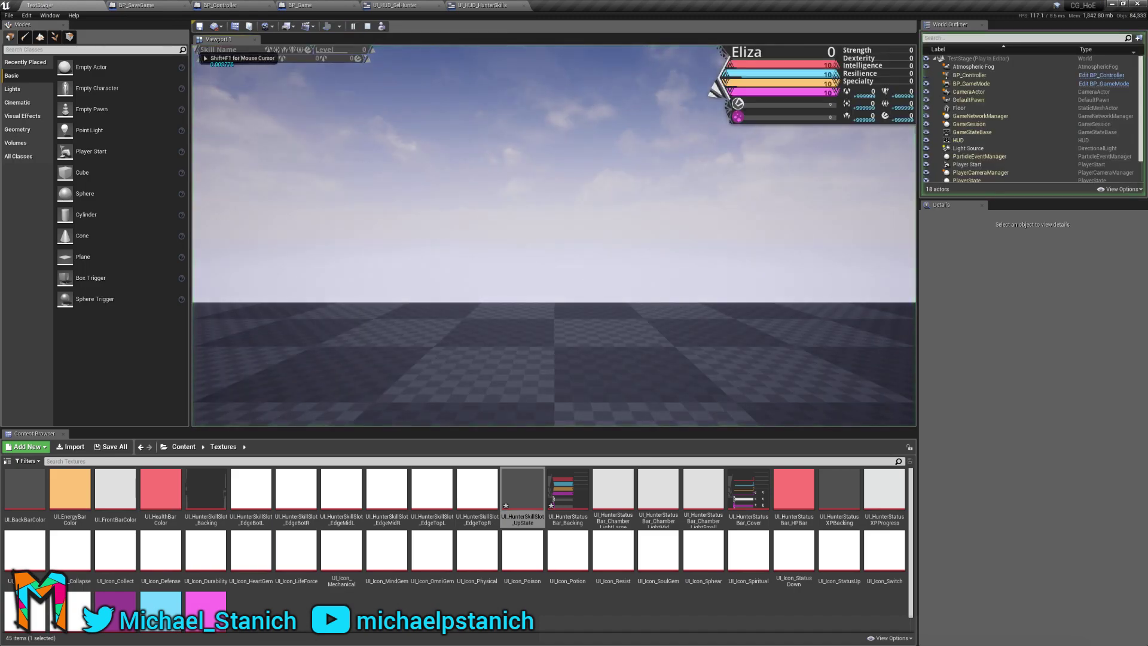
pyautogui.hotkey('shift', 'F1')
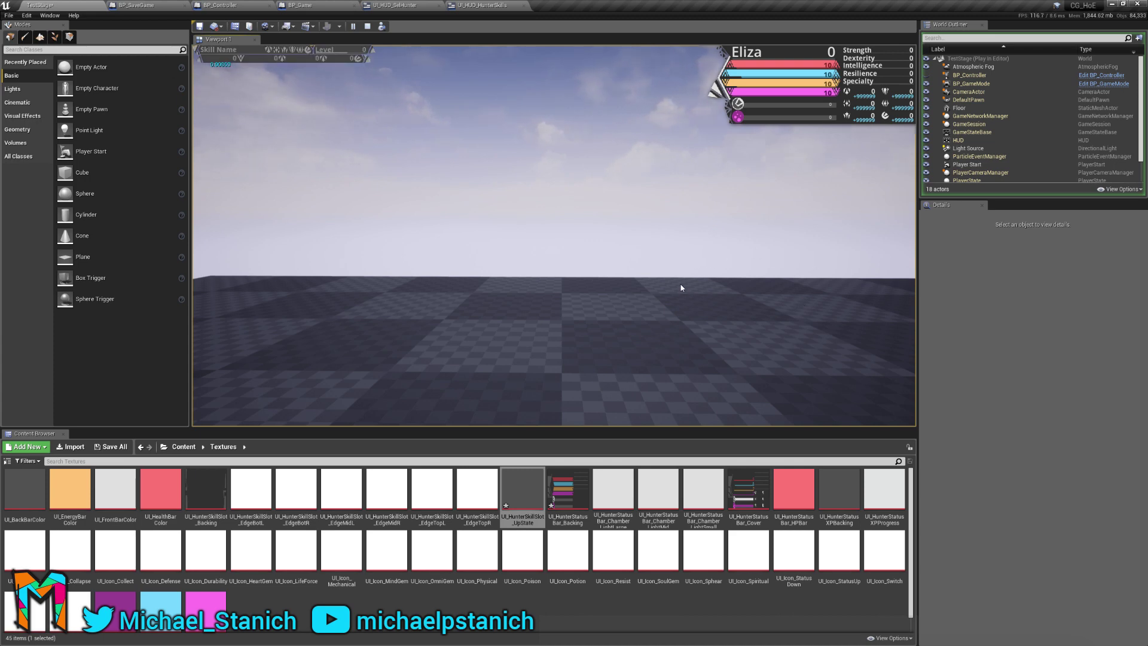
# Switch to Photoshop, examine the full HUD layout in the UI mockup document, and return to the running Unreal preview.
pyautogui.press('super+Tab')
pyautogui.click(562, 203)
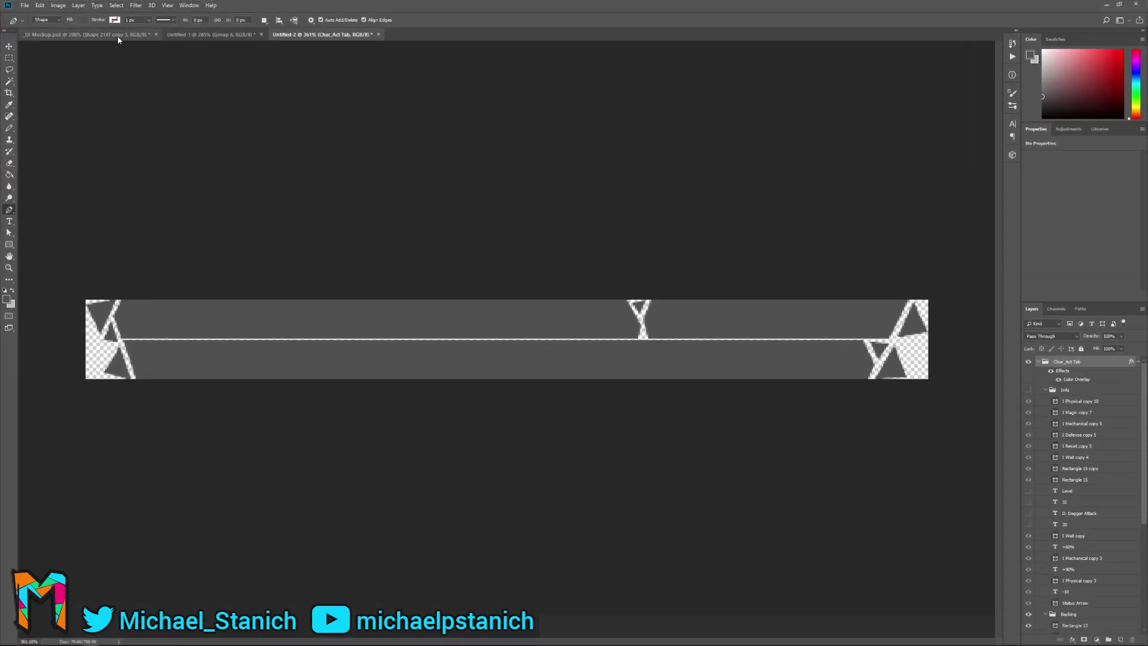
pyautogui.click(118, 35)
pyautogui.scroll(-2, 504, 294)
pyautogui.keyDown('alt'); pyautogui.scroll(-3, 504, 295); pyautogui.keyUp('alt')
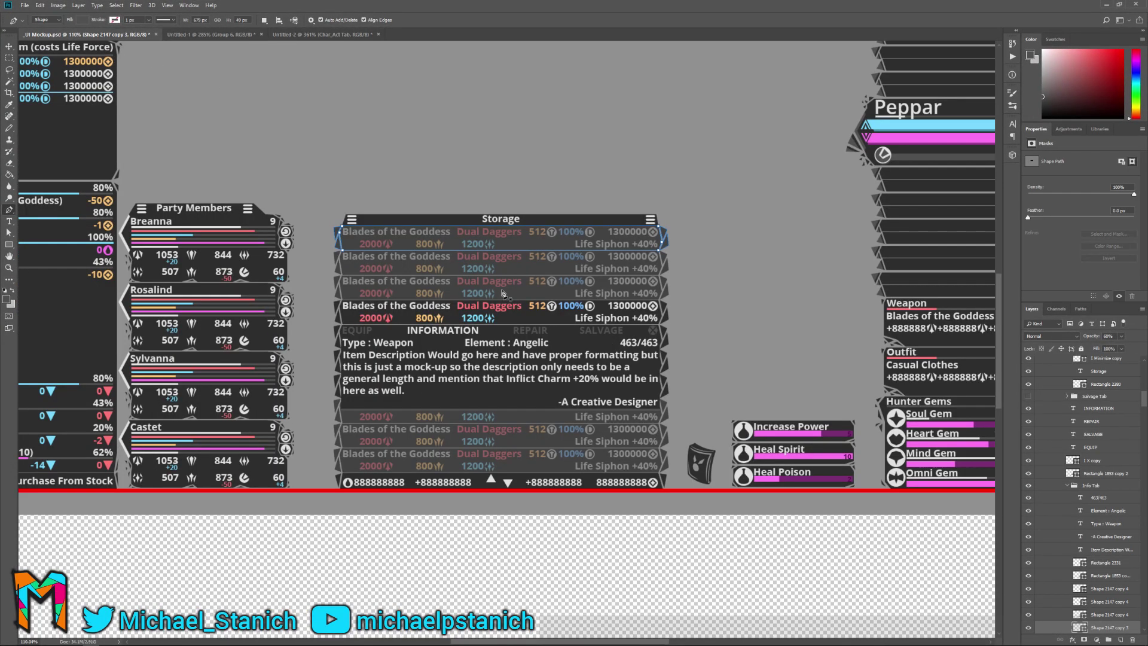
pyautogui.keyDown('alt'); pyautogui.scroll(-5, 504, 294); pyautogui.keyUp('alt')
pyautogui.keyDown('alt'); pyautogui.scroll(2, 450, 181); pyautogui.keyUp('alt')
pyautogui.click(10, 49)
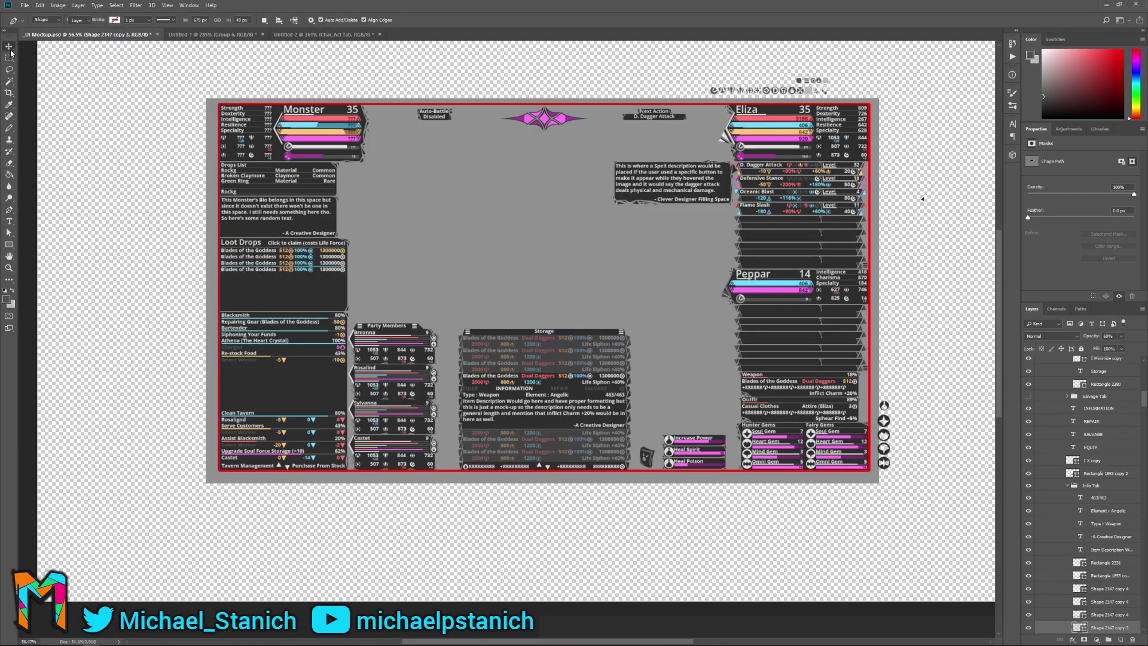
pyautogui.keyDown('alt'); pyautogui.scroll(4, 721, 241); pyautogui.keyUp('alt')
pyautogui.keyDown('alt'); pyautogui.scroll(-5, 561, 389); pyautogui.keyUp('alt')
pyautogui.keyDown('alt'); pyautogui.scroll(4, 541, 305); pyautogui.keyUp('alt')
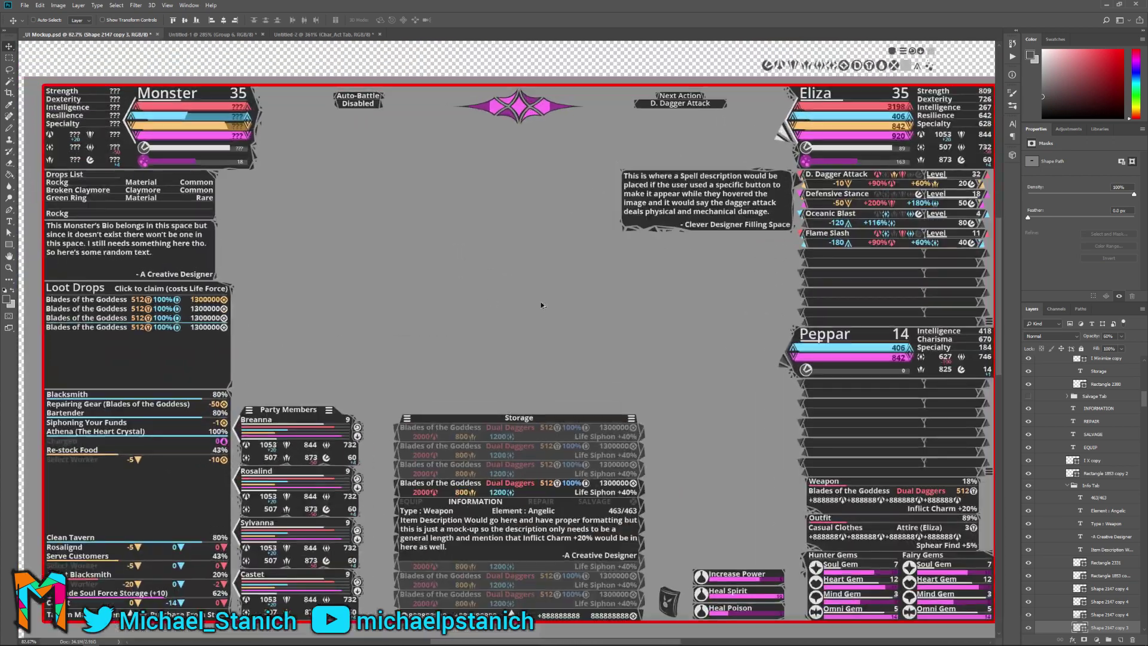
pyautogui.keyDown('alt'); pyautogui.scroll(-1, 530, 307); pyautogui.keyUp('alt')
pyautogui.keyDown('alt'); pyautogui.scroll(2, 551, 338); pyautogui.keyUp('alt')
pyautogui.keyDown('alt'); pyautogui.scroll(-3, 502, 307); pyautogui.keyUp('alt')
pyautogui.keyDown('alt'); pyautogui.scroll(1, 512, 257); pyautogui.keyUp('alt')
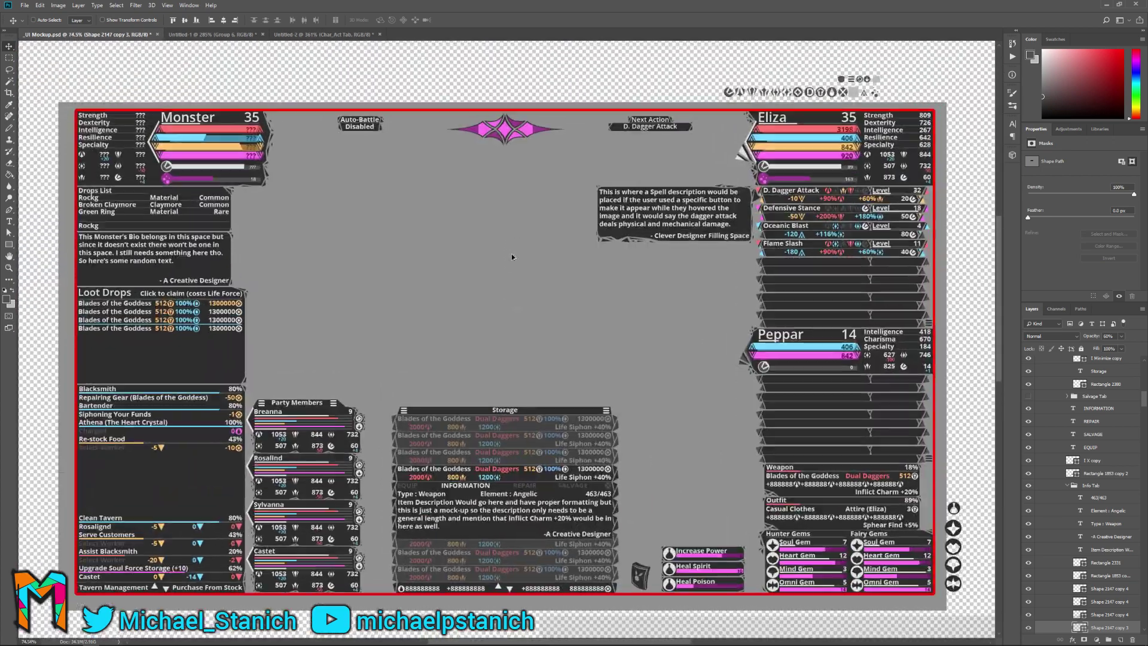
pyautogui.scroll(-1, 512, 257)
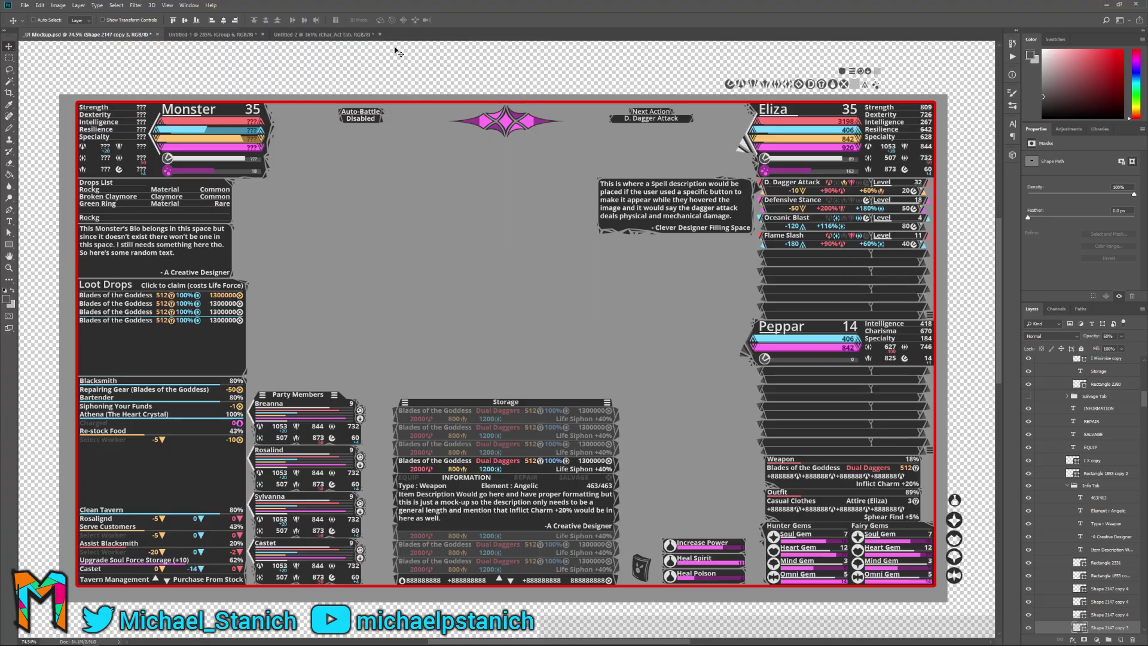
pyautogui.press('super+Tab')
pyautogui.click(615, 134)
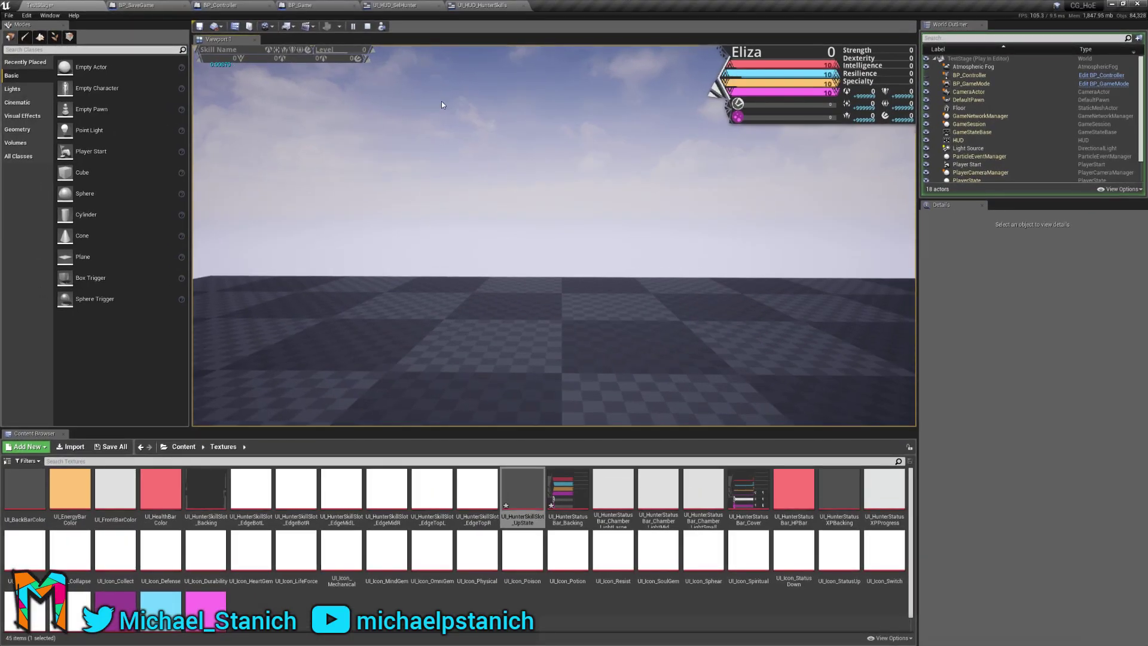